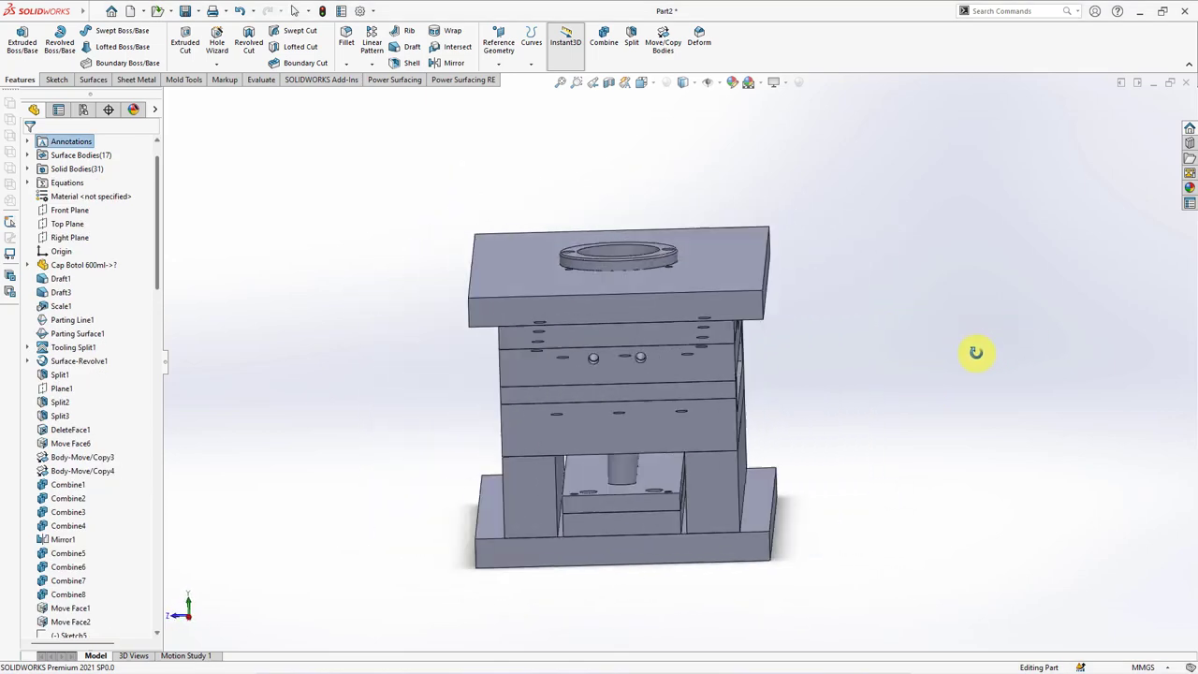
Step: Section-cut the mould to view its top plate, then restore the full mould view
left_click(608, 84)
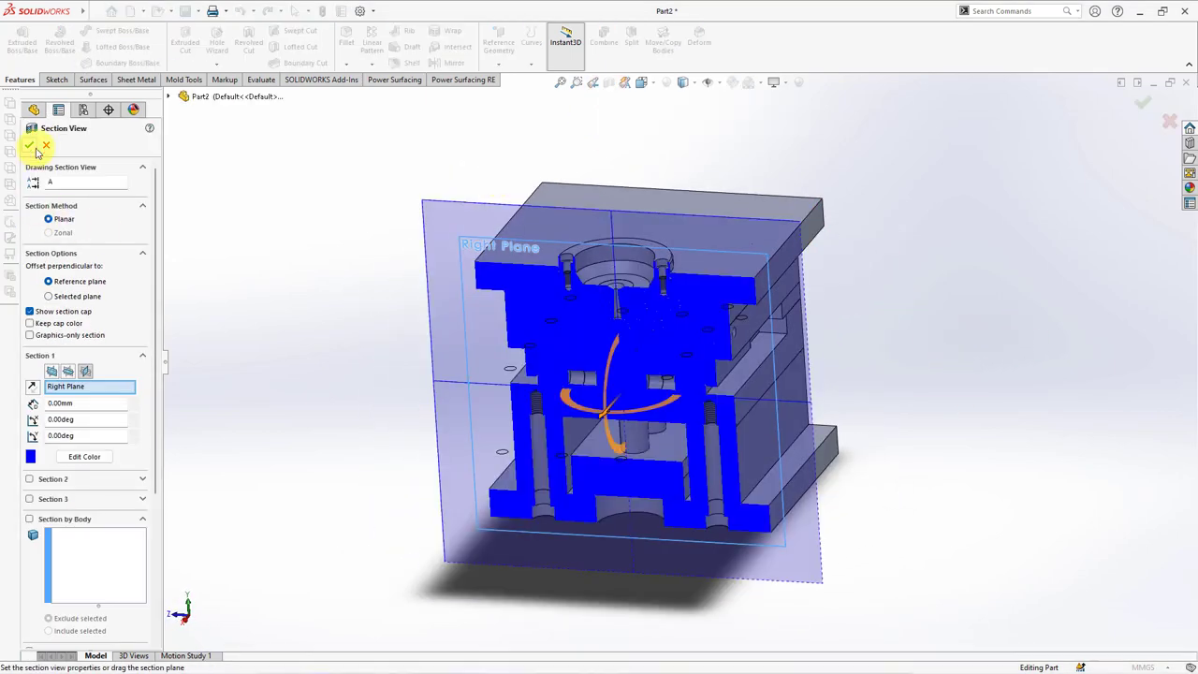
left_click(32, 150)
middle_click_drag(354, 220, 343, 302)
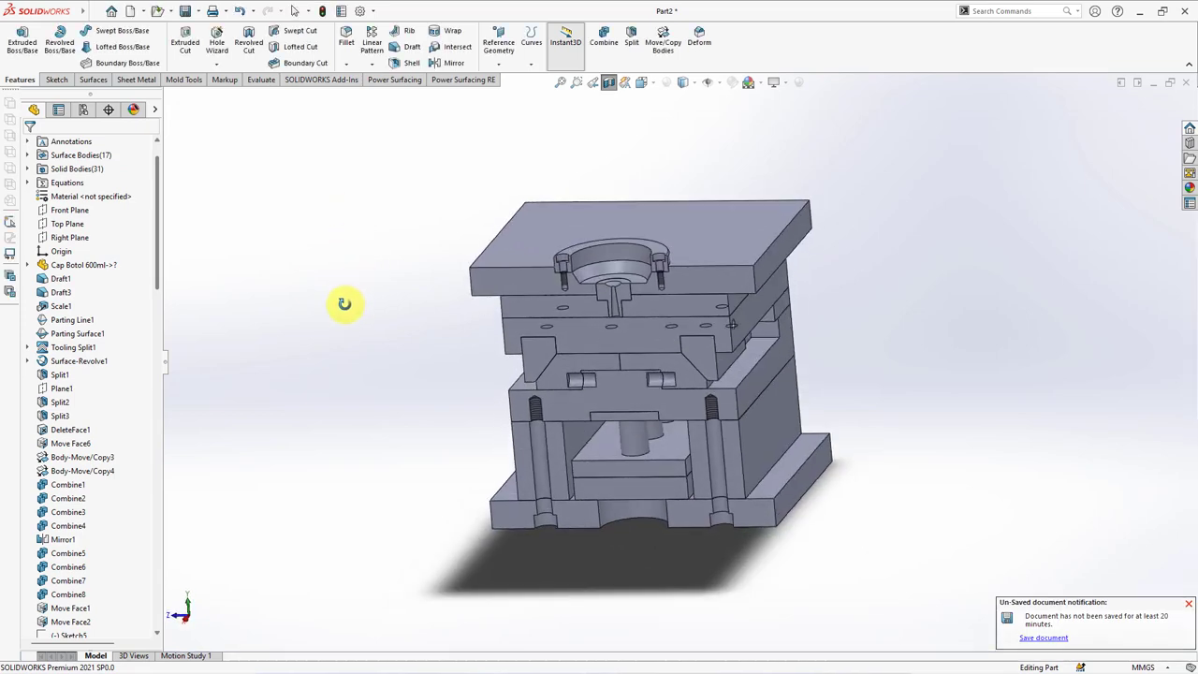
left_click(608, 82)
middle_click_drag(549, 147, 496, 175)
Step: Re-cut the mould along a different section plane and orbit the sectioned model
left_click(609, 82)
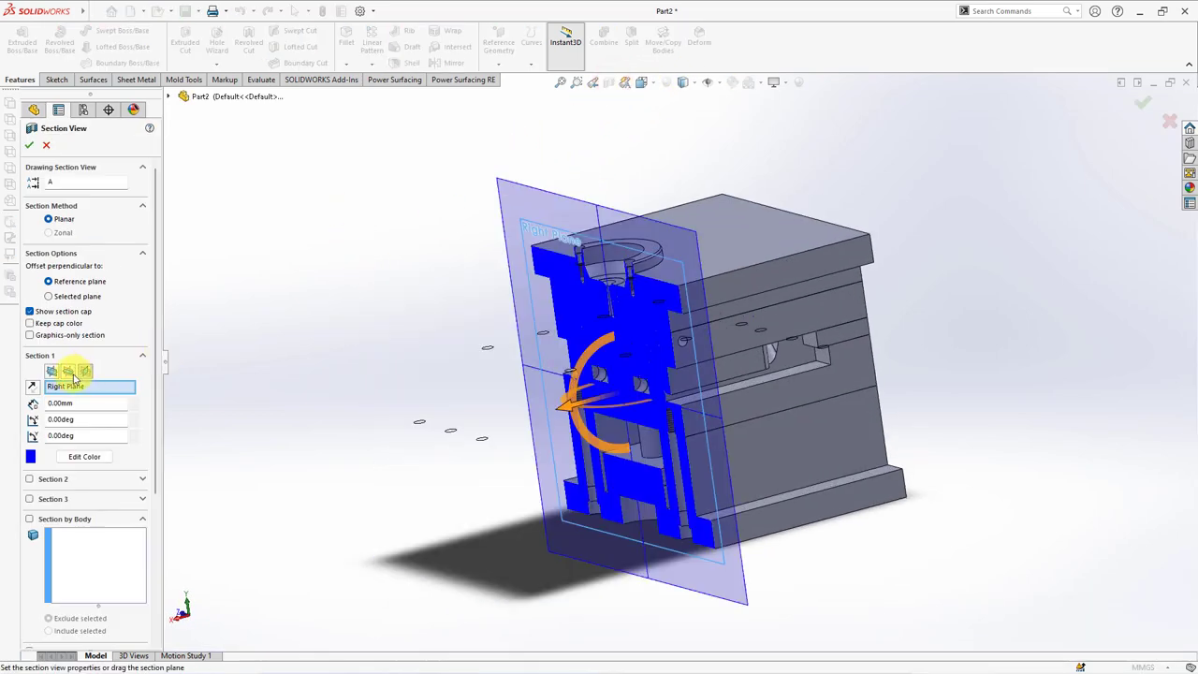
left_click(46, 374)
left_click(30, 146)
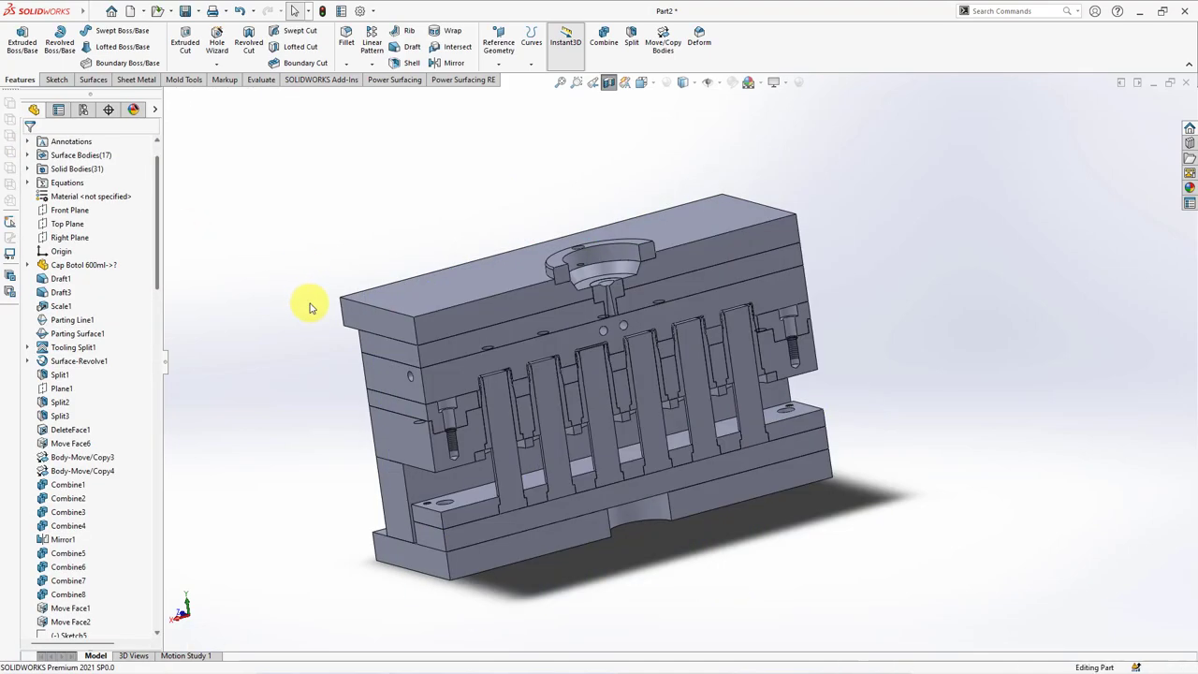
mouse_move(301, 272)
middle_mouse_down()
mouse_move(294, 249)
mouse_move(314, 390)
mouse_move(387, 334)
middle_mouse_up()
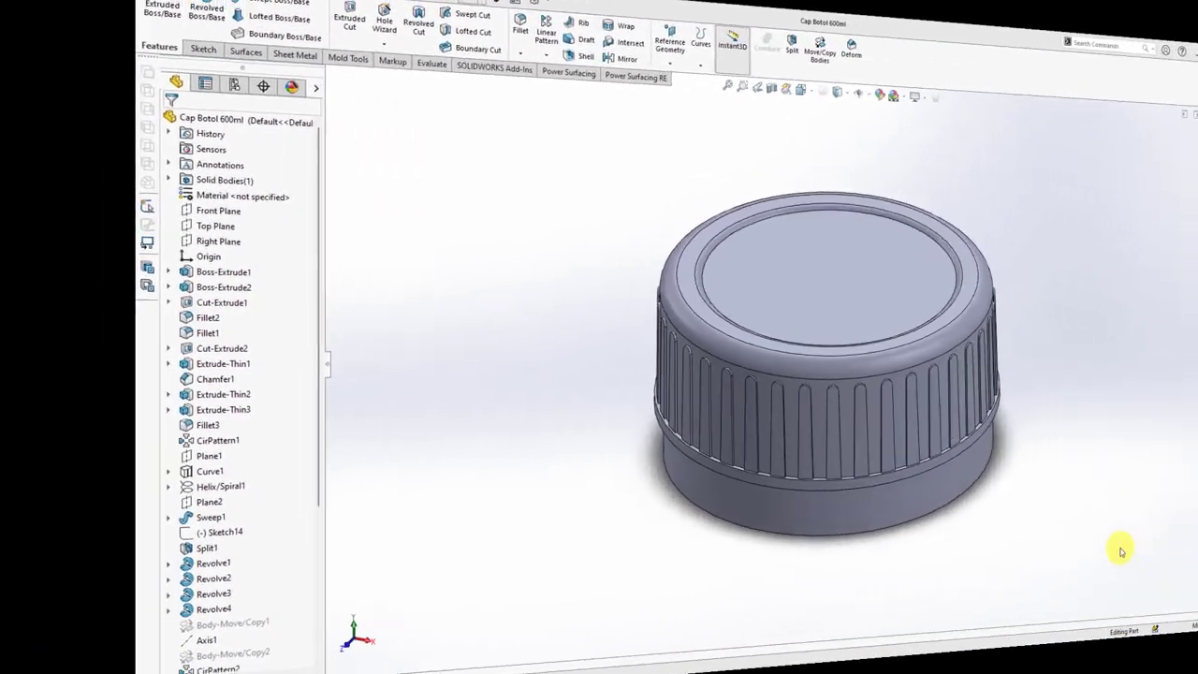
Step: Create a new blank part document
mouse_move(1117, 548)
middle_mouse_down()
mouse_move(936, 459)
mouse_move(941, 341)
mouse_move(941, 478)
middle_mouse_up()
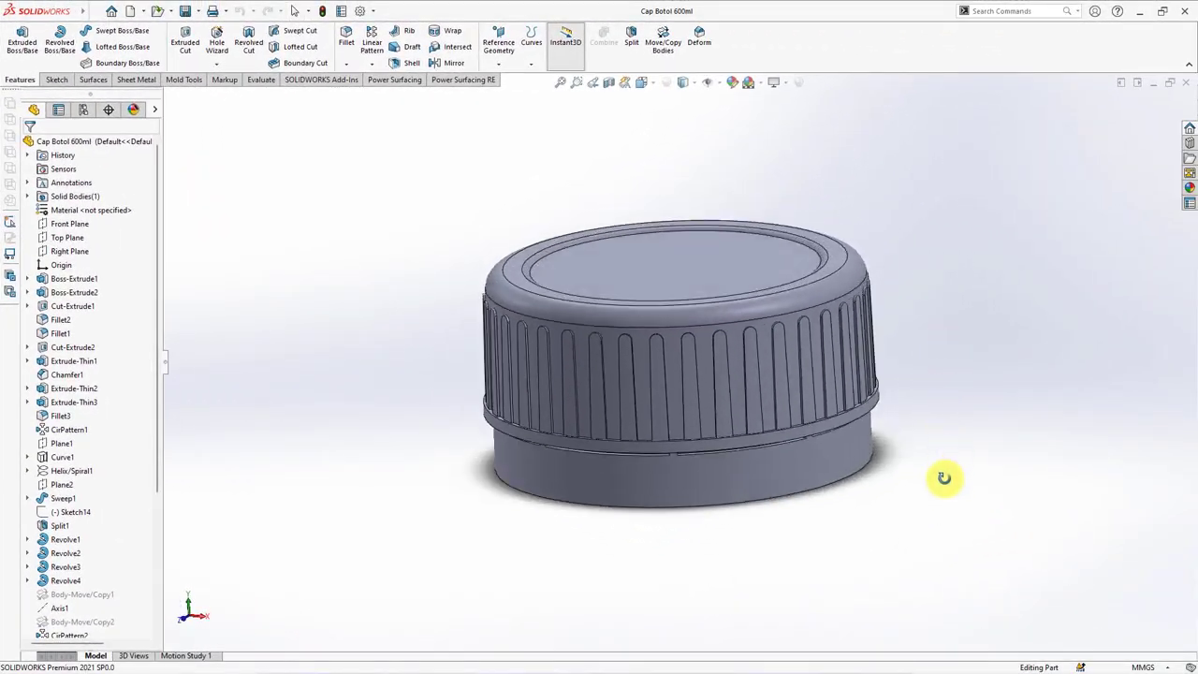
left_click(144, 17)
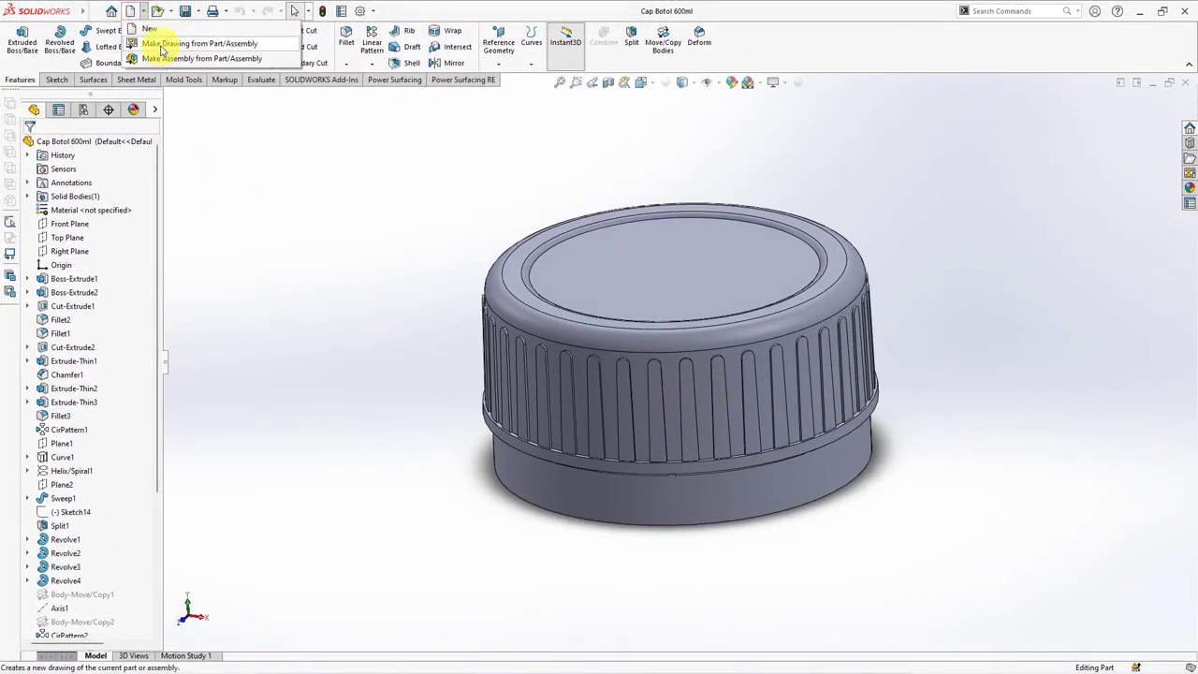
left_click(159, 30)
left_click(497, 483)
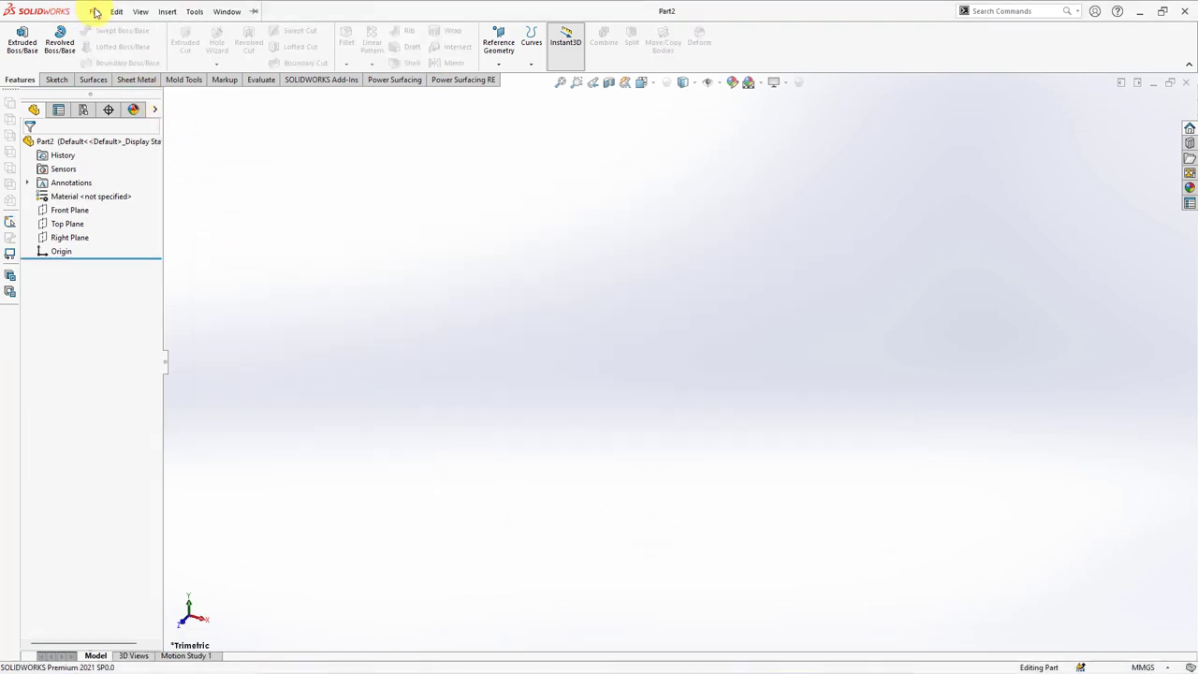
Step: Insert the Cap Botol 600ml part into Part2, rotated 22.5 degrees during placement
left_click(171, 10)
left_click(210, 318)
left_click_drag(155, 356, 160, 479)
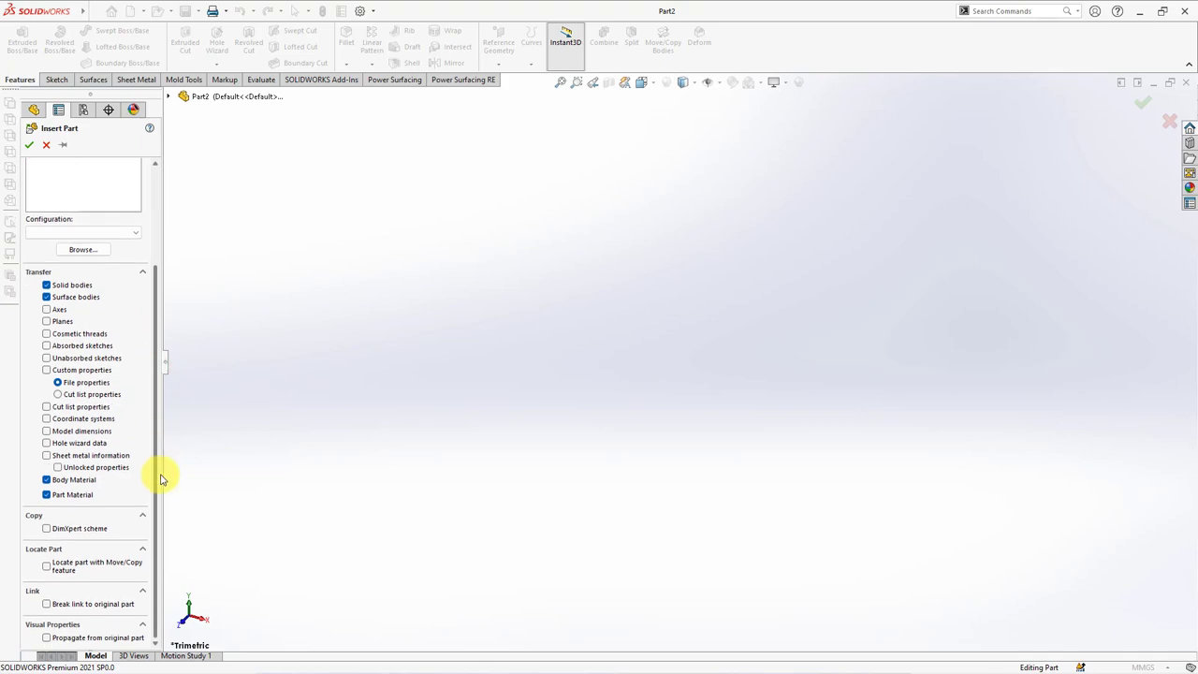
left_click(31, 145)
left_click(640, 86)
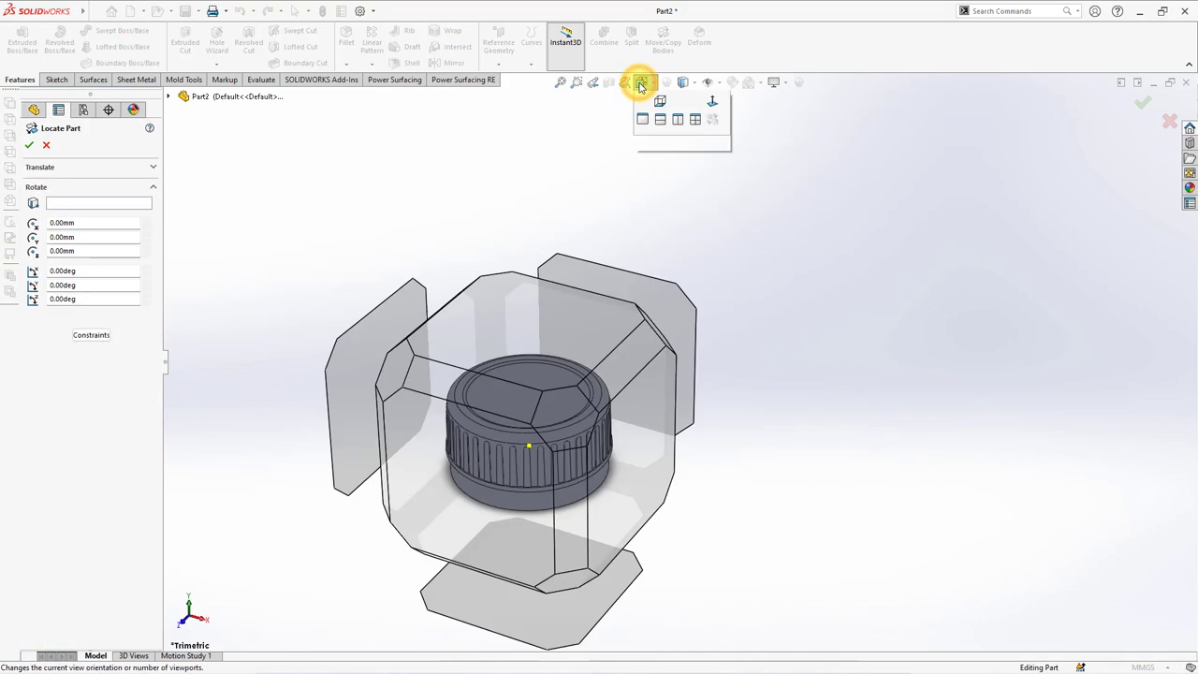
left_click(645, 121)
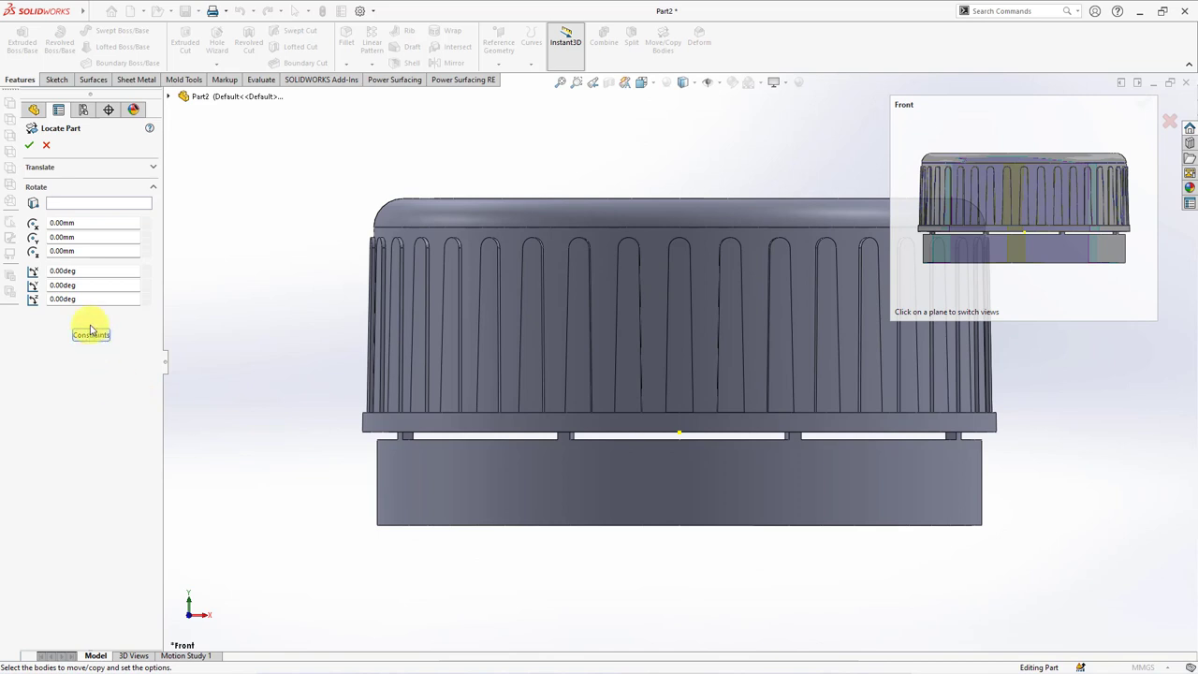
type("22.5")
key("Return")
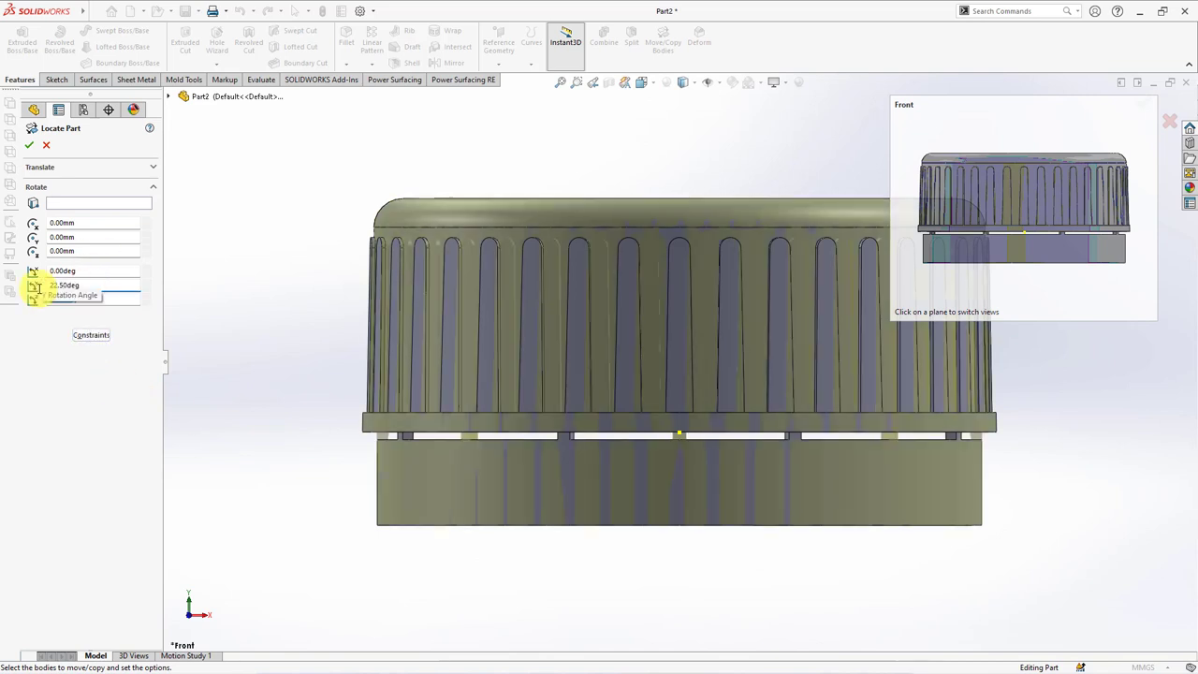
left_click(27, 144)
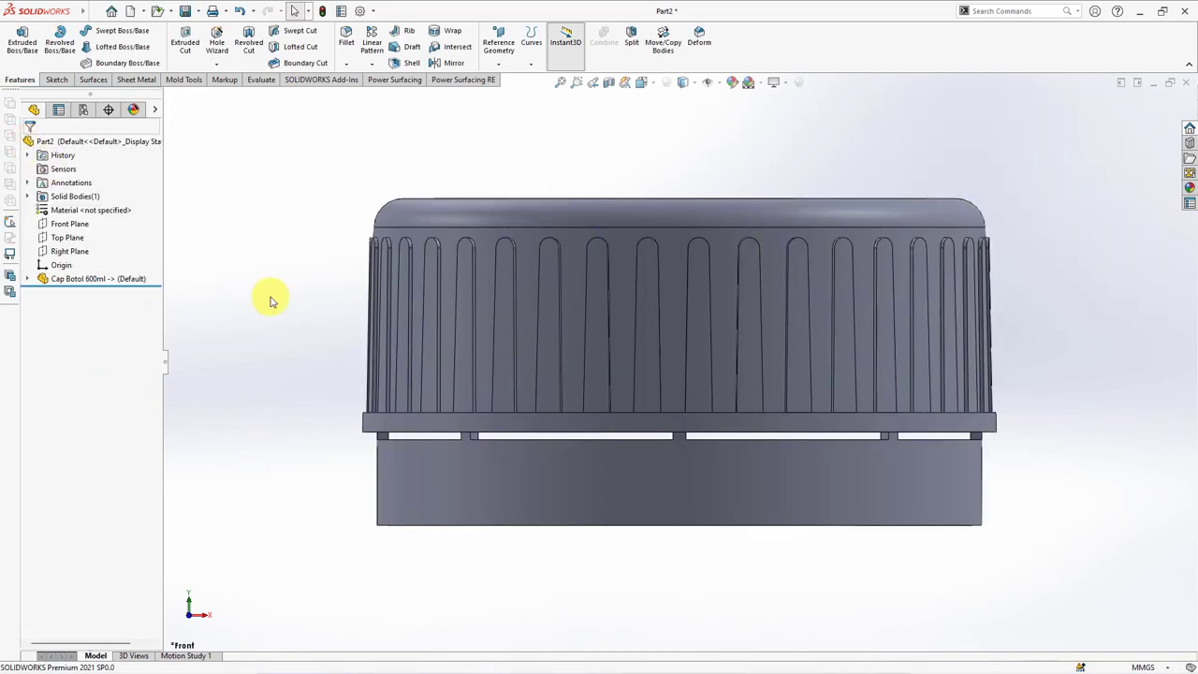
Step: Start a 2° parting-line draft pulling toward the Front Plane
left_click(408, 52)
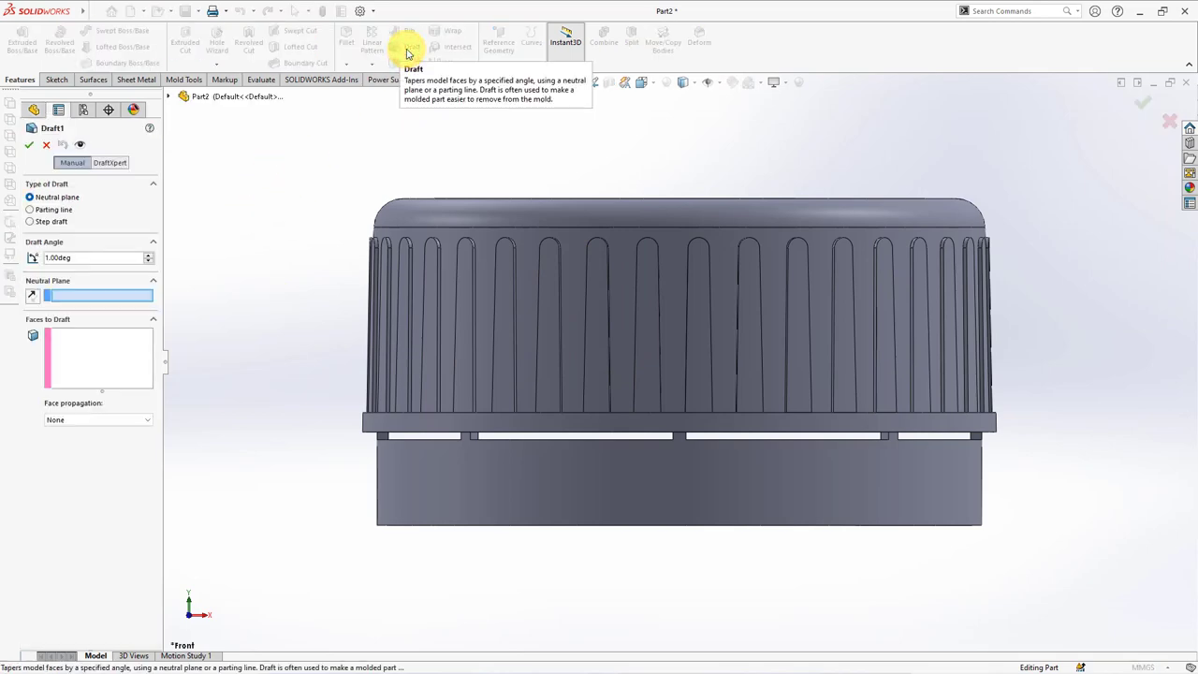
left_click(168, 99)
left_click(225, 177)
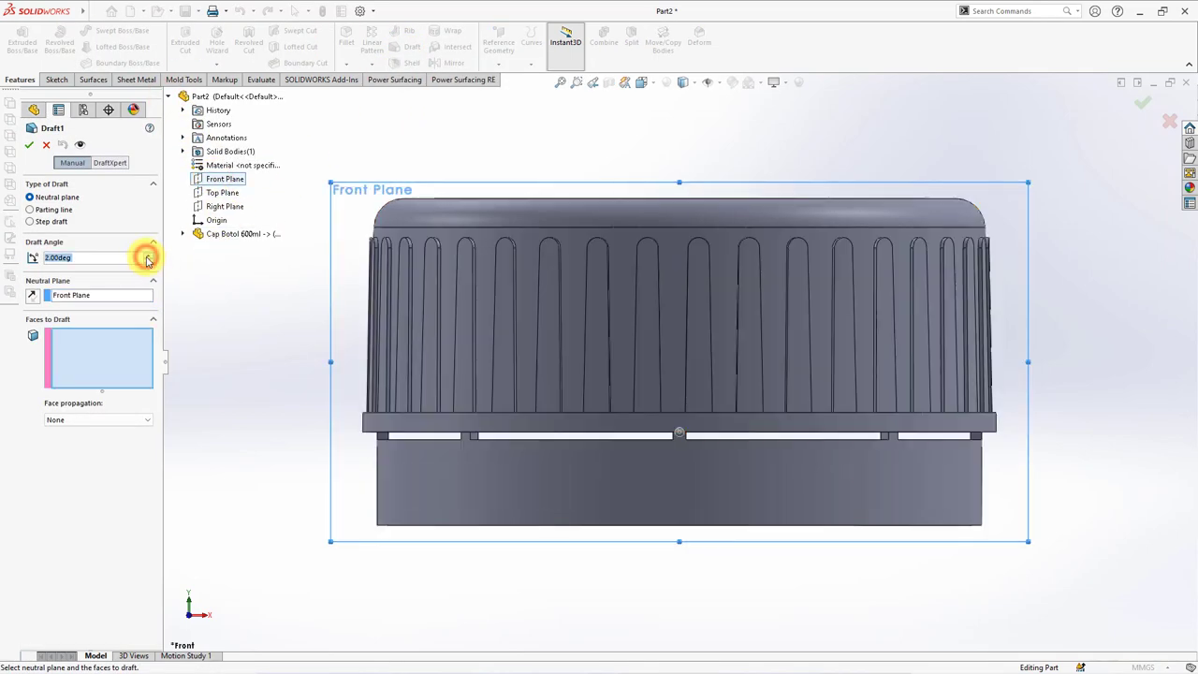
left_click(30, 209)
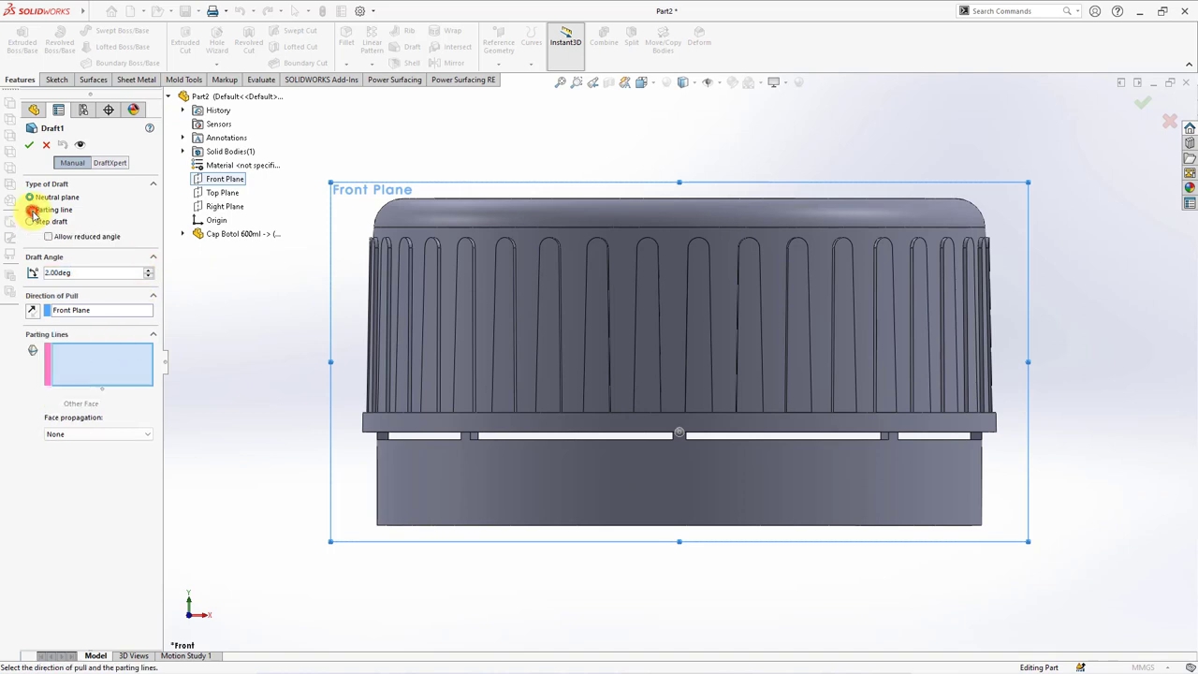
Step: Select the four lower-band edges as parting lines and create Draft1
left_click(459, 433)
scroll(623, 467, "down", 5)
left_click(652, 410)
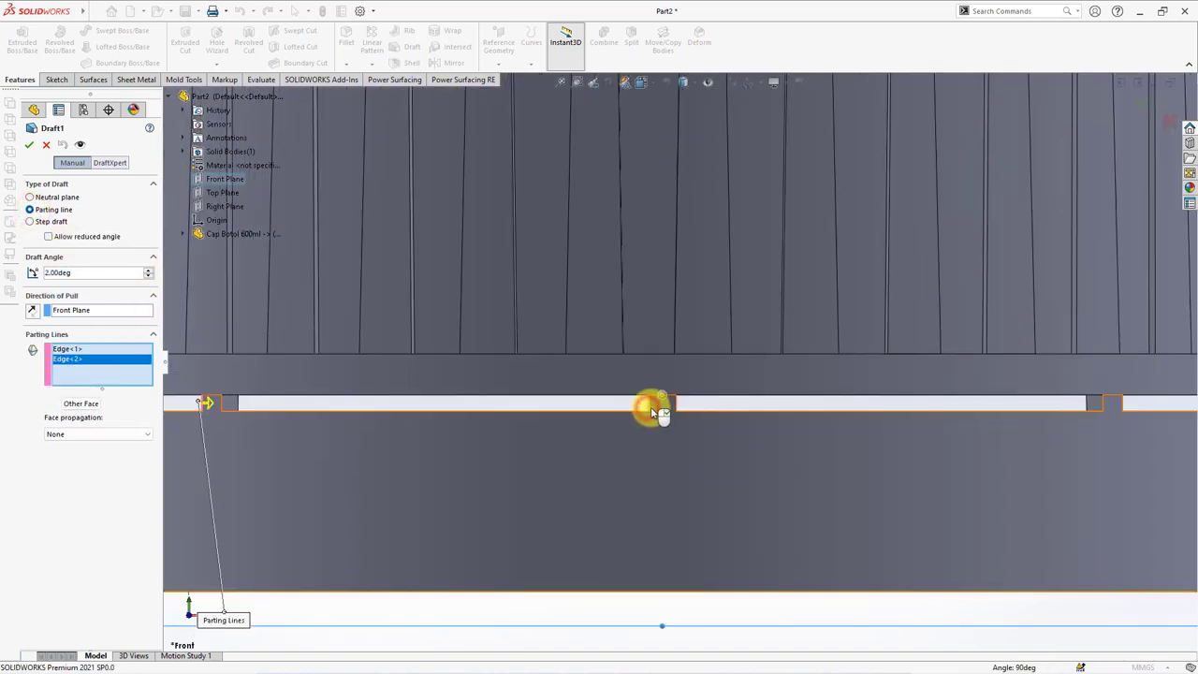
left_click(679, 407)
left_click(1122, 403)
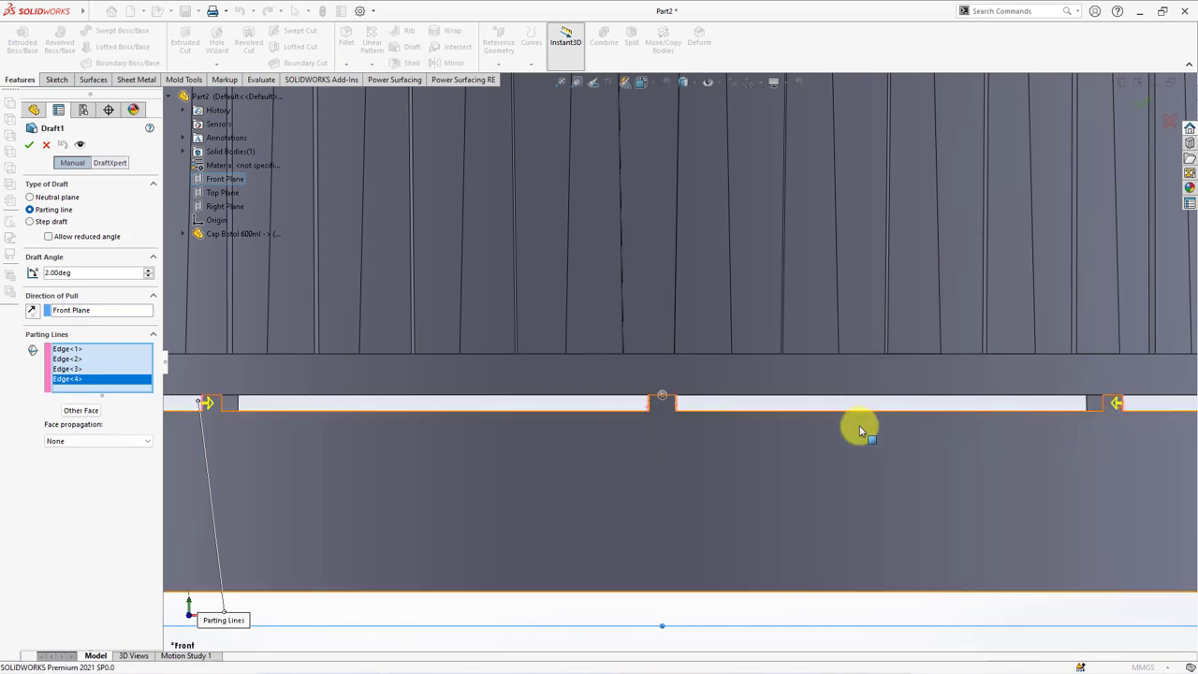
scroll(861, 430, "up", 3)
left_click(29, 145)
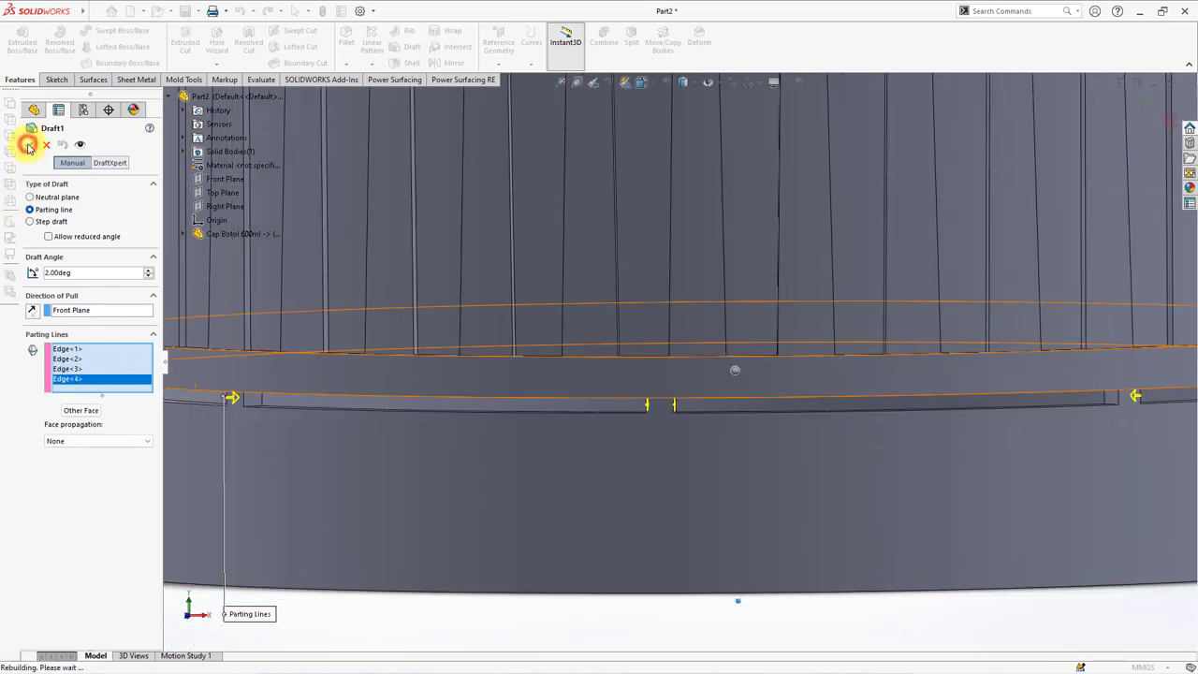
scroll(558, 415, "up", 5)
scroll(559, 414, "up", 2)
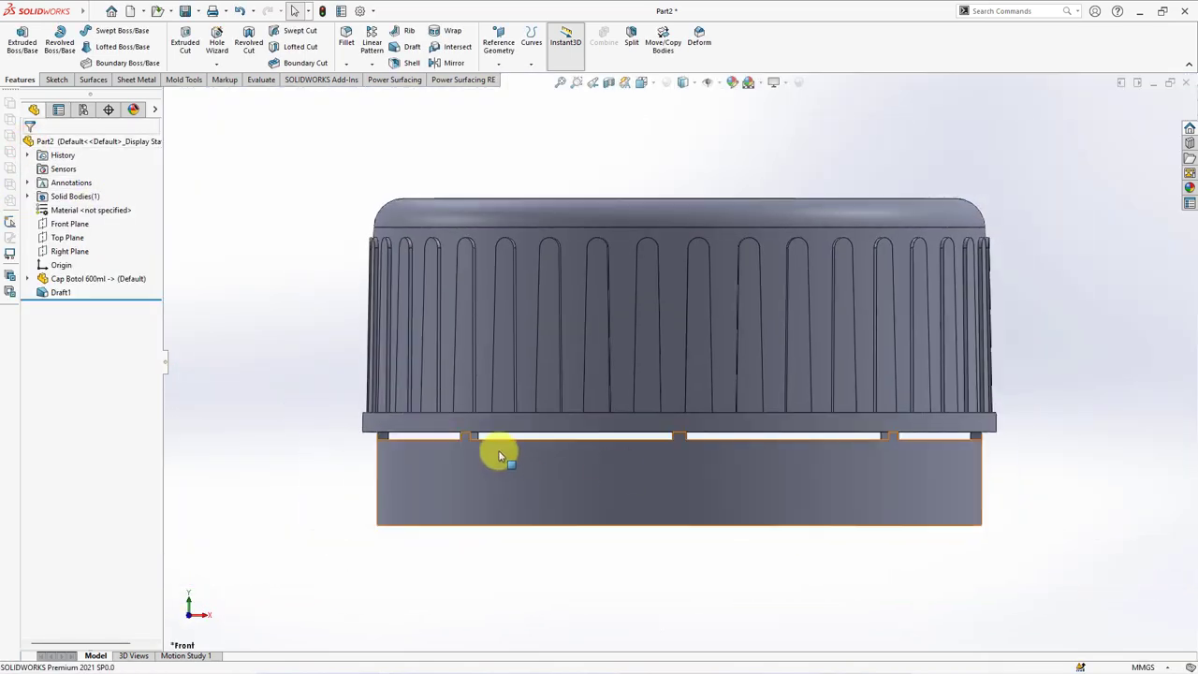
mouse_move(327, 459)
middle_mouse_down()
mouse_move(334, 428)
mouse_move(393, 351)
mouse_move(422, 449)
middle_mouse_up()
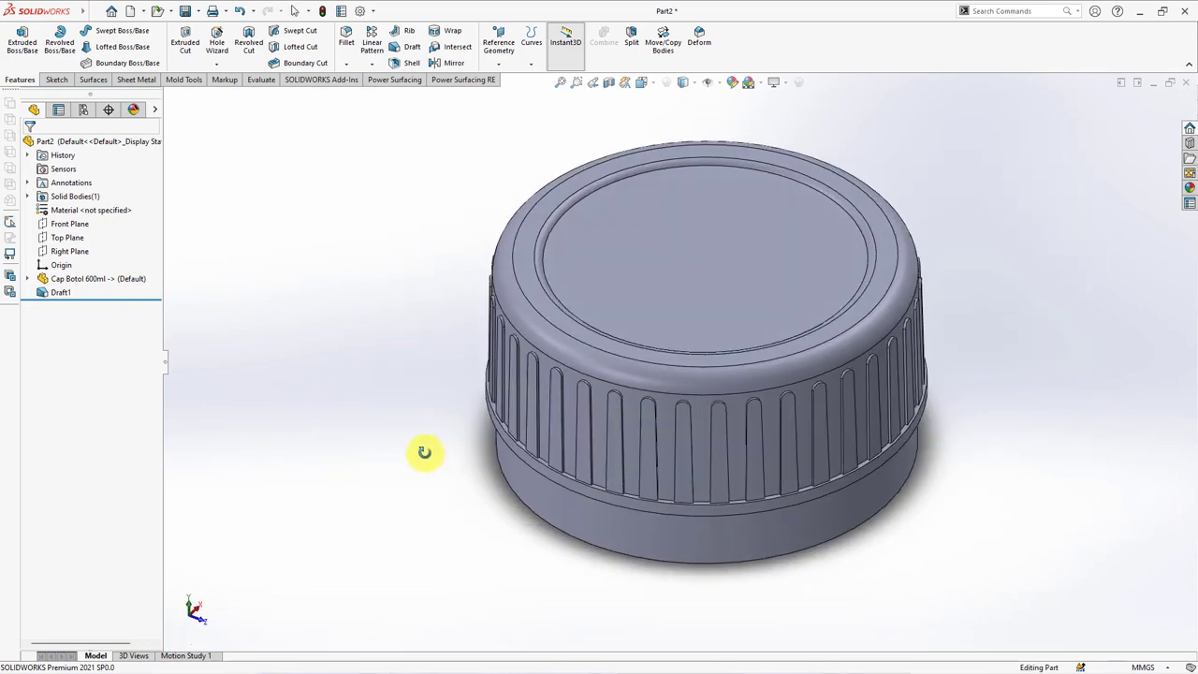
Step: Start a second 2° parting-line draft and pick three lower-band edges
left_click(410, 47)
middle_click_drag(393, 294, 548, 219)
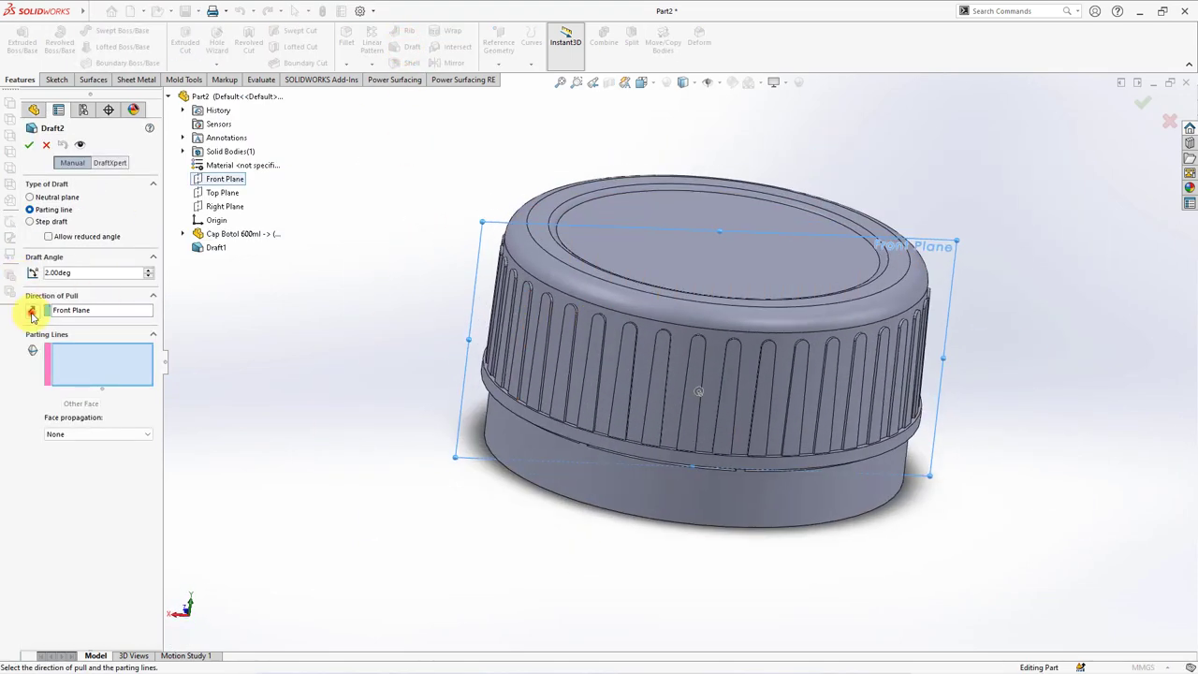
mouse_move(465, 449)
middle_mouse_down()
mouse_move(615, 459)
mouse_move(615, 396)
middle_mouse_up()
scroll(596, 405, "down", 5)
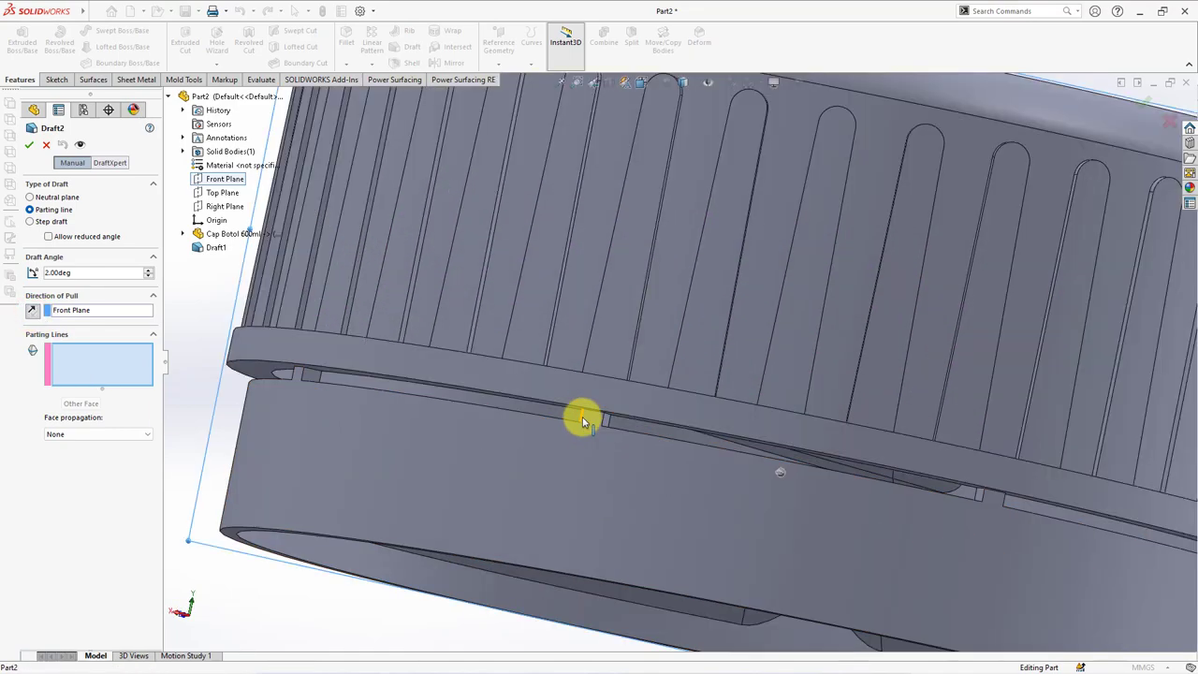
left_click(582, 414)
left_click(992, 499)
left_click(997, 496)
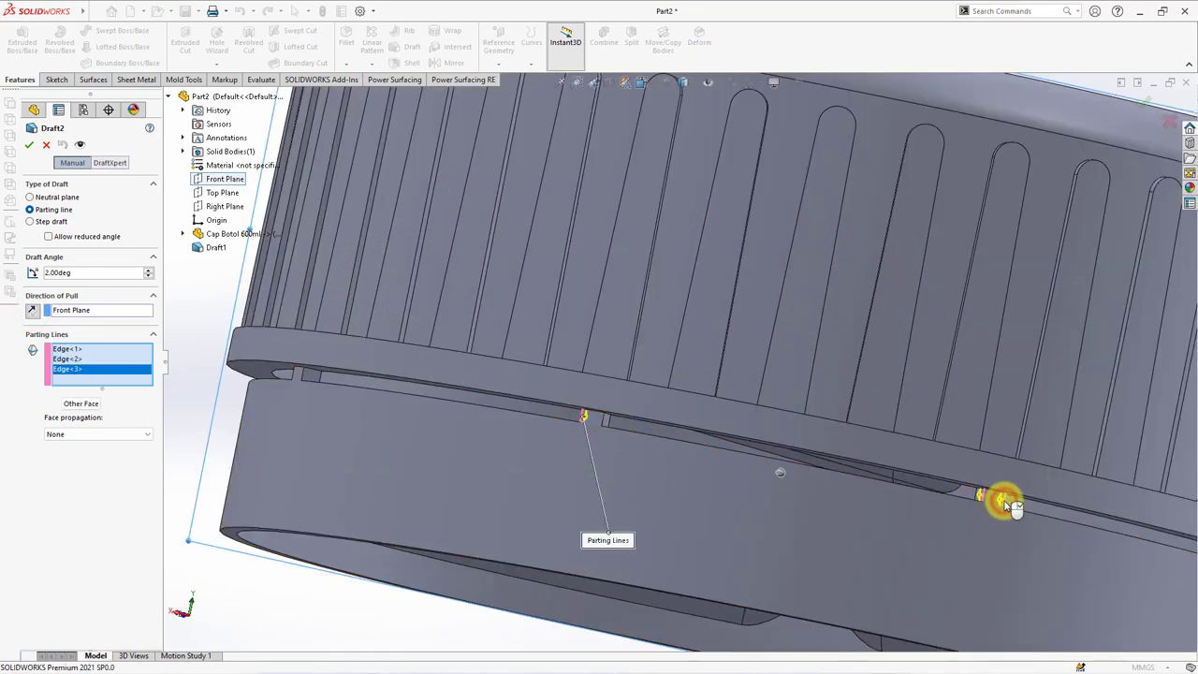
scroll(997, 496, "up", 5)
middle_click_drag(997, 497, 890, 489)
Step: Add the groove edge as the fourth parting line, confirm Draft2, and view isometrically
scroll(759, 415, "down", 5)
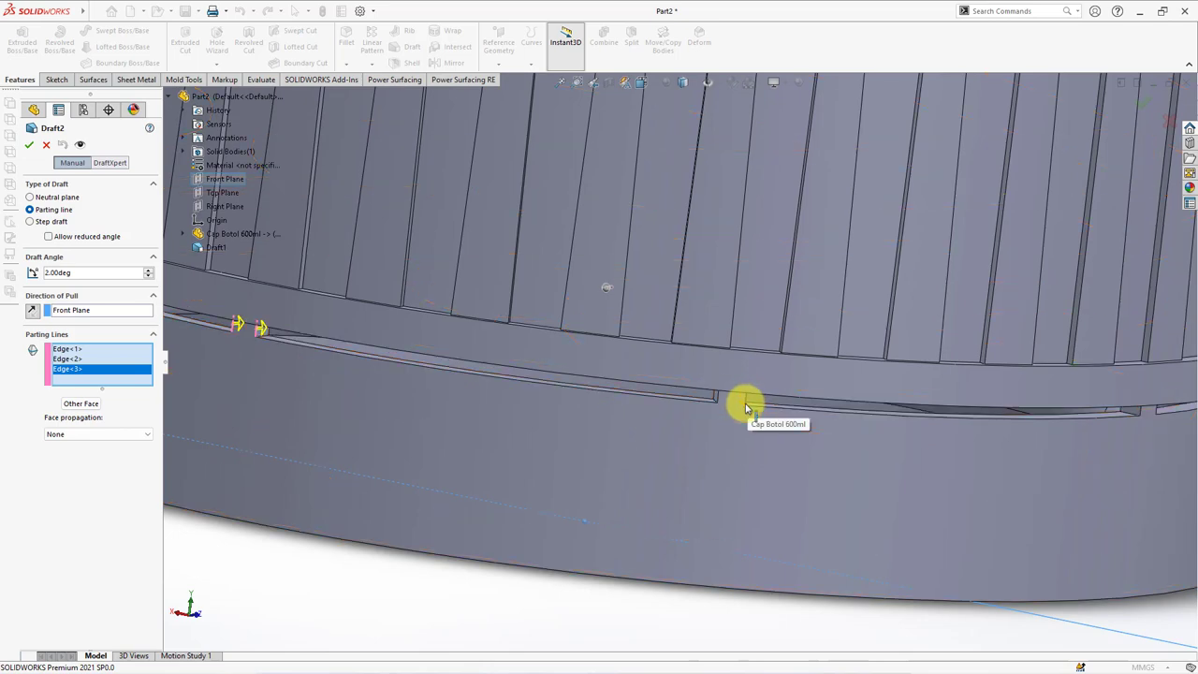
left_click(744, 404)
scroll(711, 412, "up", 3)
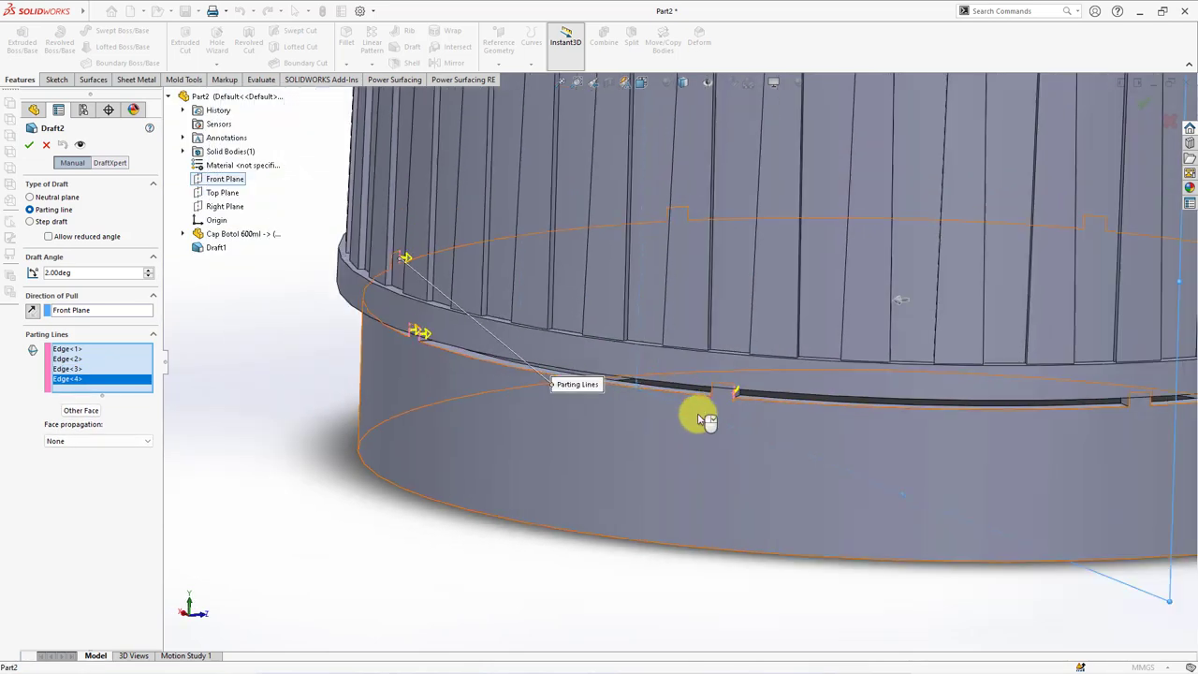
scroll(700, 417, "up", 2)
right_click(699, 417)
scroll(697, 415, "up", 3)
middle_click_drag(695, 414, 655, 507)
key("ctrl+7")
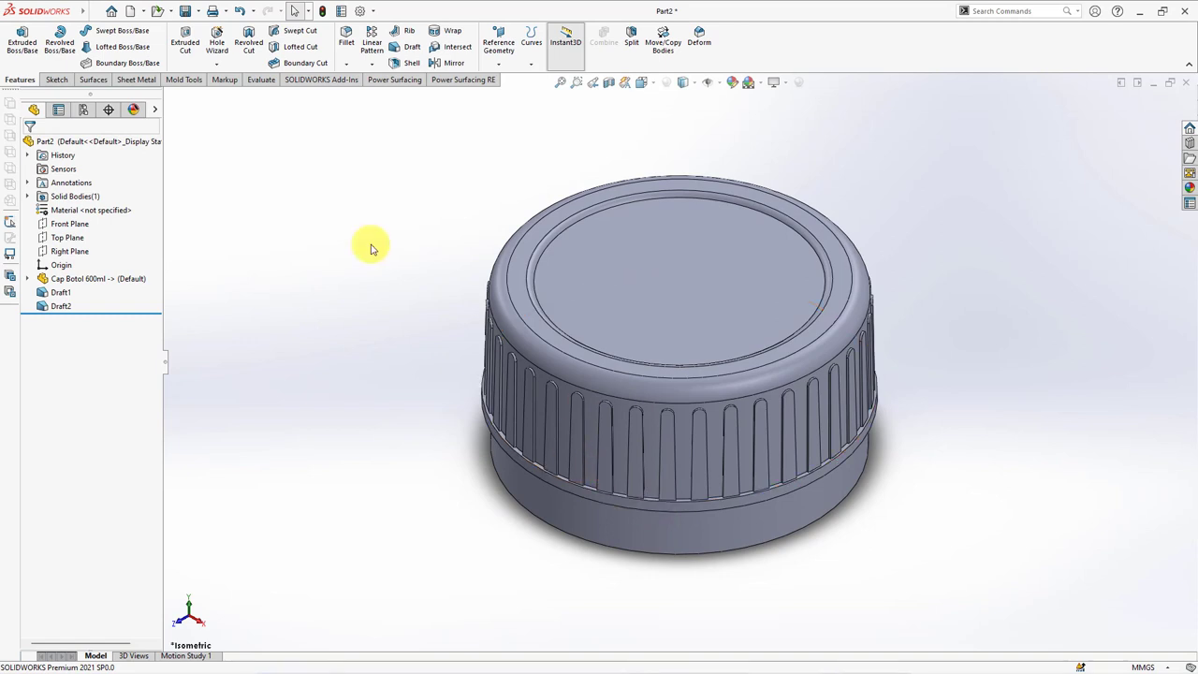
Step: Scale the cap uniformly by 1.02 about the Origin
left_click(188, 80)
left_click(309, 30)
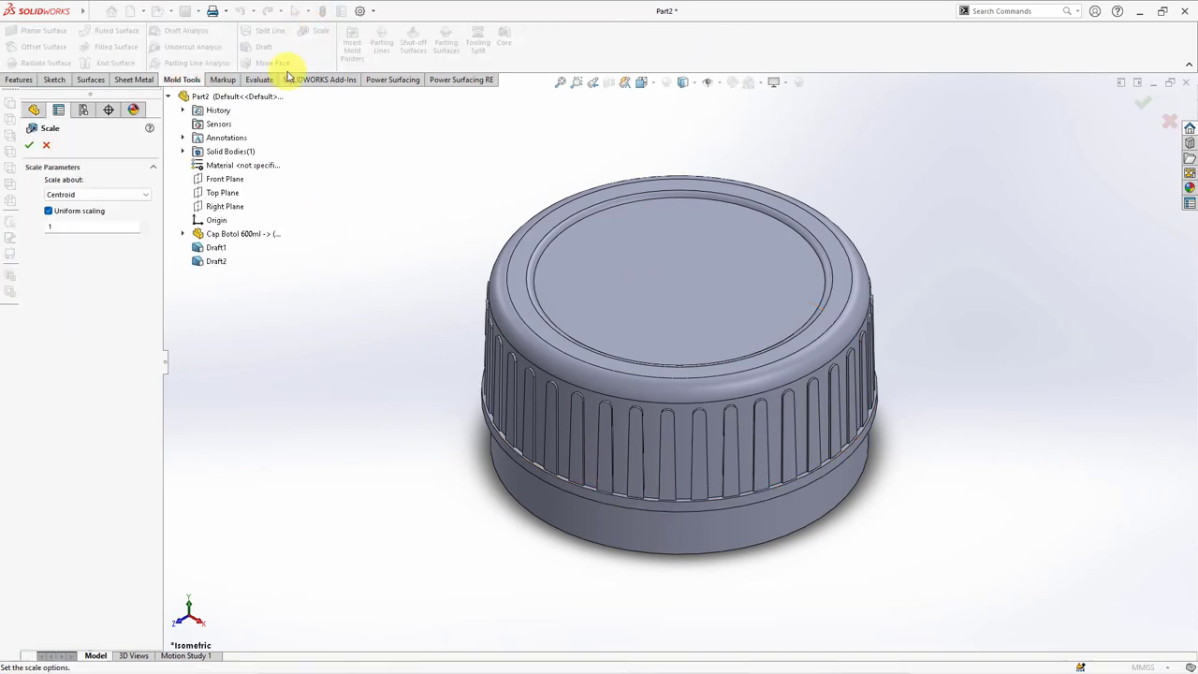
left_click(97, 210)
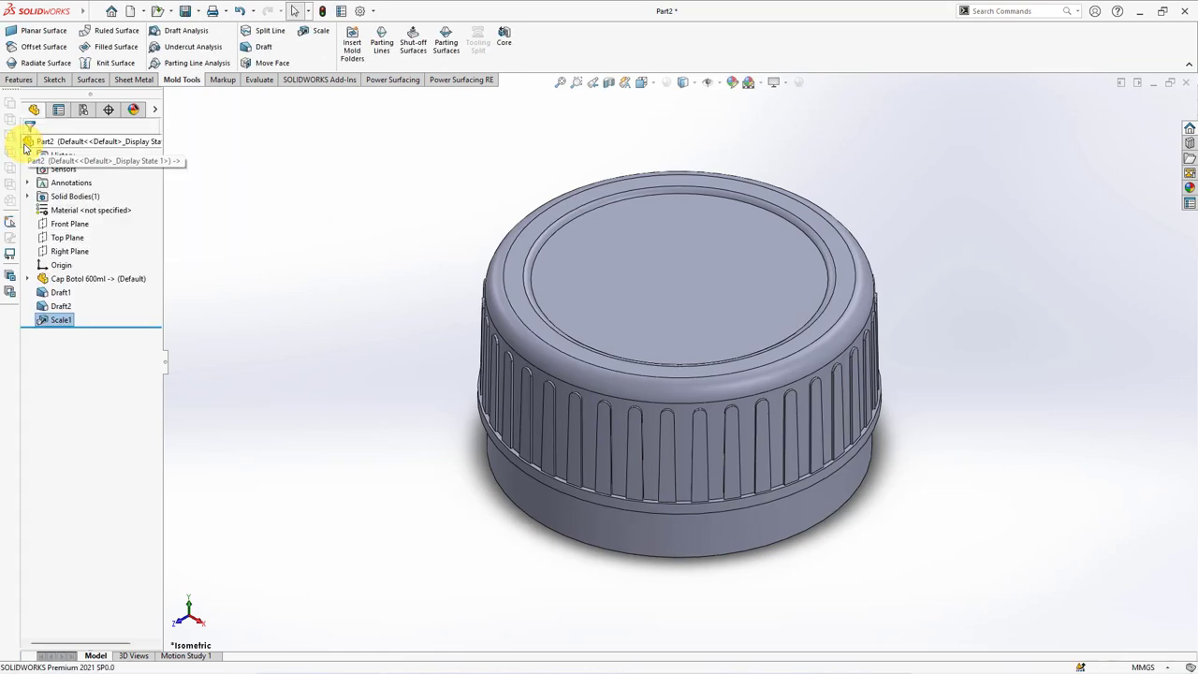
Step: Create Parting Line1 around the cap's side using draft analysis
left_click(379, 42)
middle_click_drag(382, 272, 393, 140)
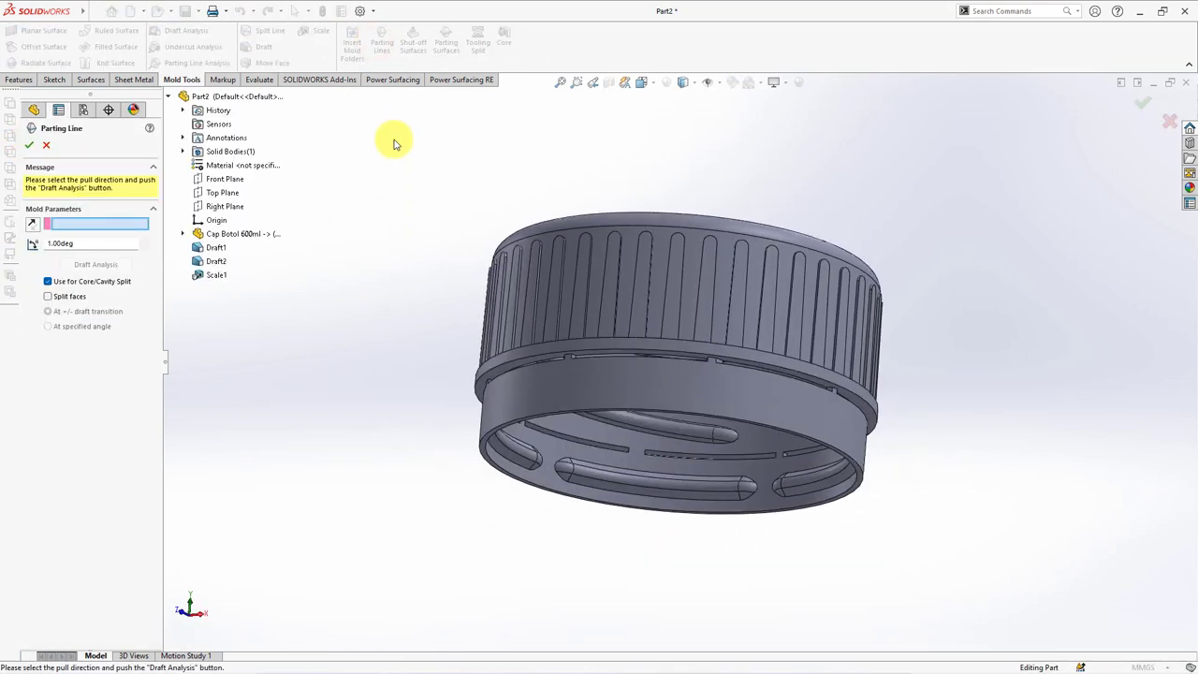
left_click(497, 374)
left_click(96, 265)
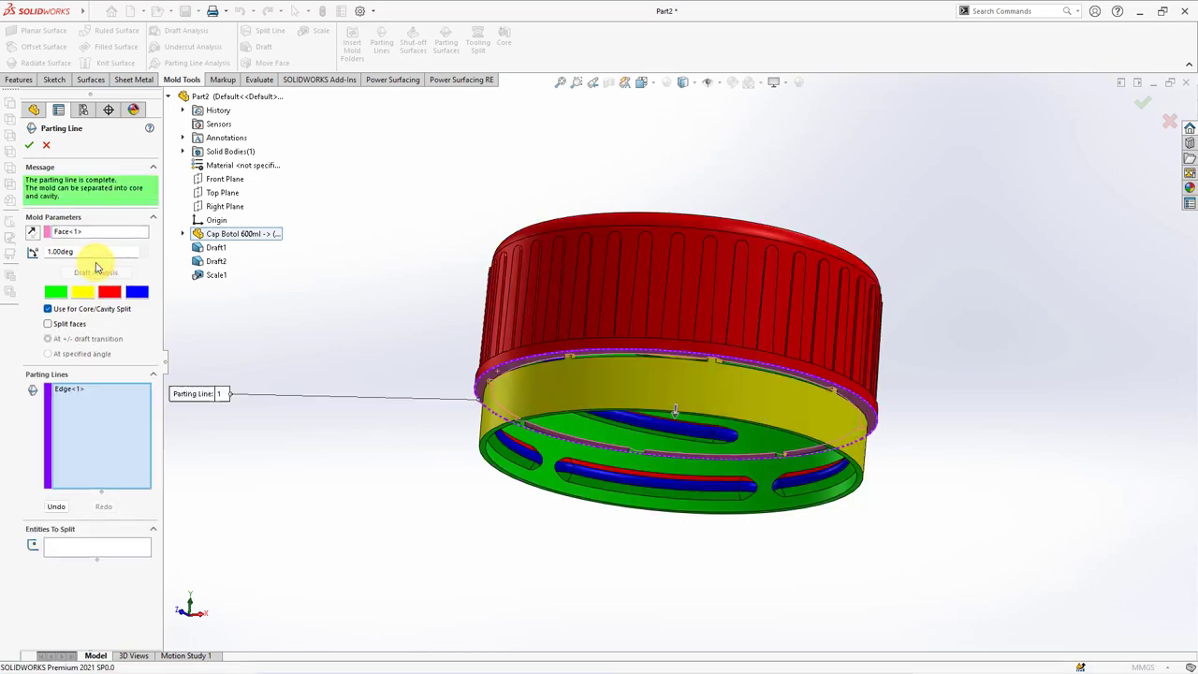
left_click(31, 146)
middle_click_drag(336, 235, 355, 380)
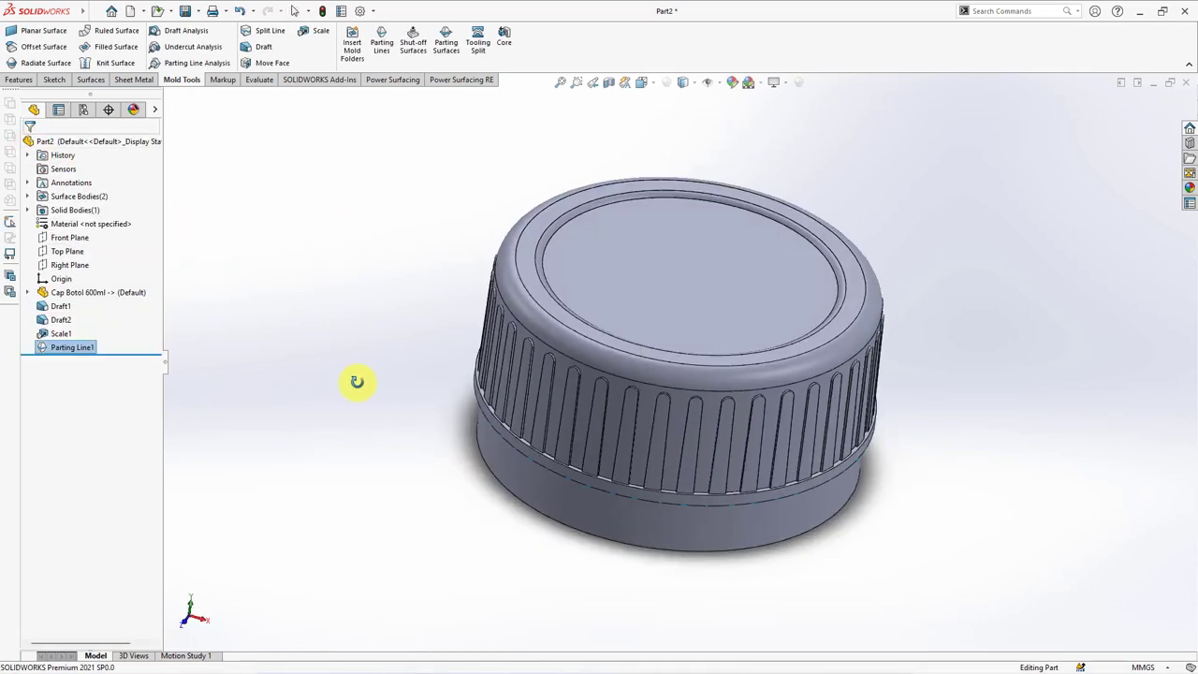
Step: Create Parting Surface1 extending 70 mm outward from Parting Line1, perpendicular to pull
left_click(446, 44)
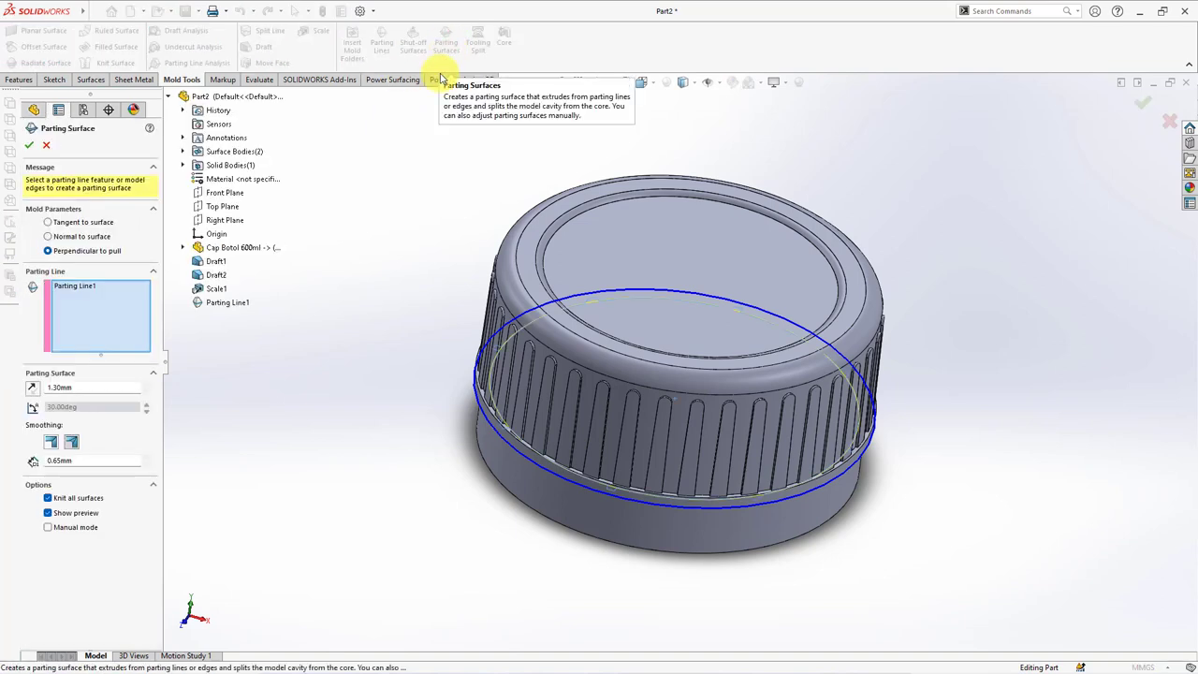
left_click(32, 390)
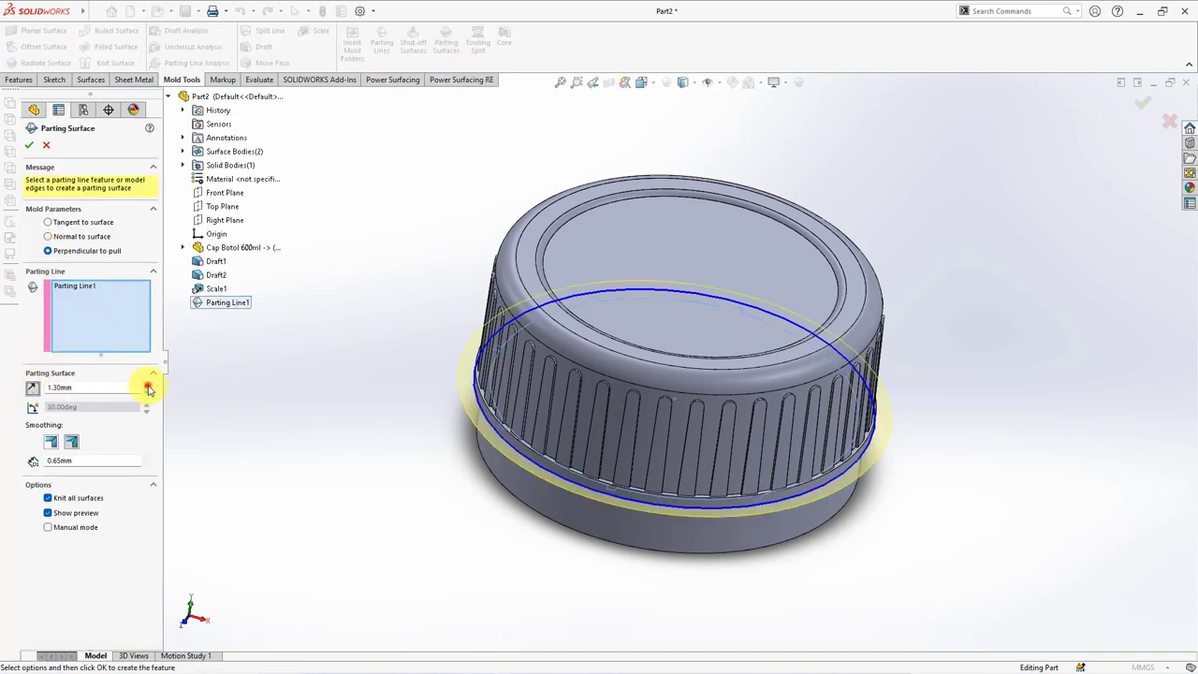
left_click_drag(110, 387, 37, 389)
type("0")
key("Return")
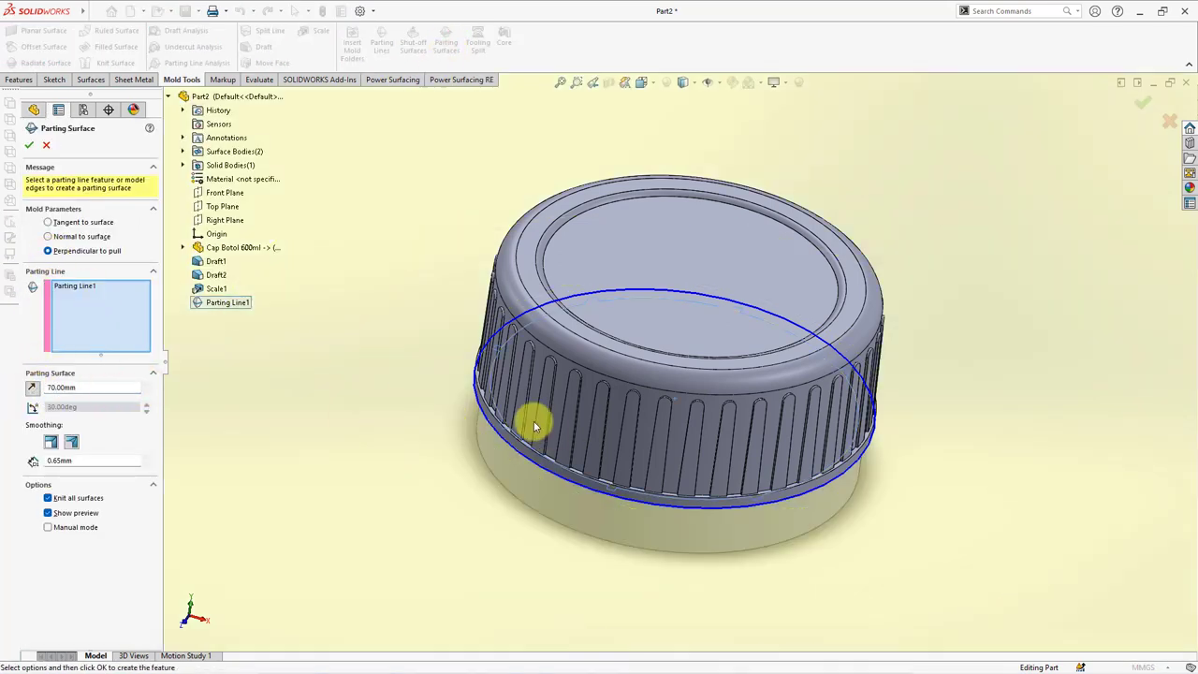
mouse_move(534, 426)
middle_mouse_down()
mouse_move(558, 420)
mouse_move(568, 361)
mouse_move(551, 454)
middle_mouse_up()
scroll(523, 442, "up", 4)
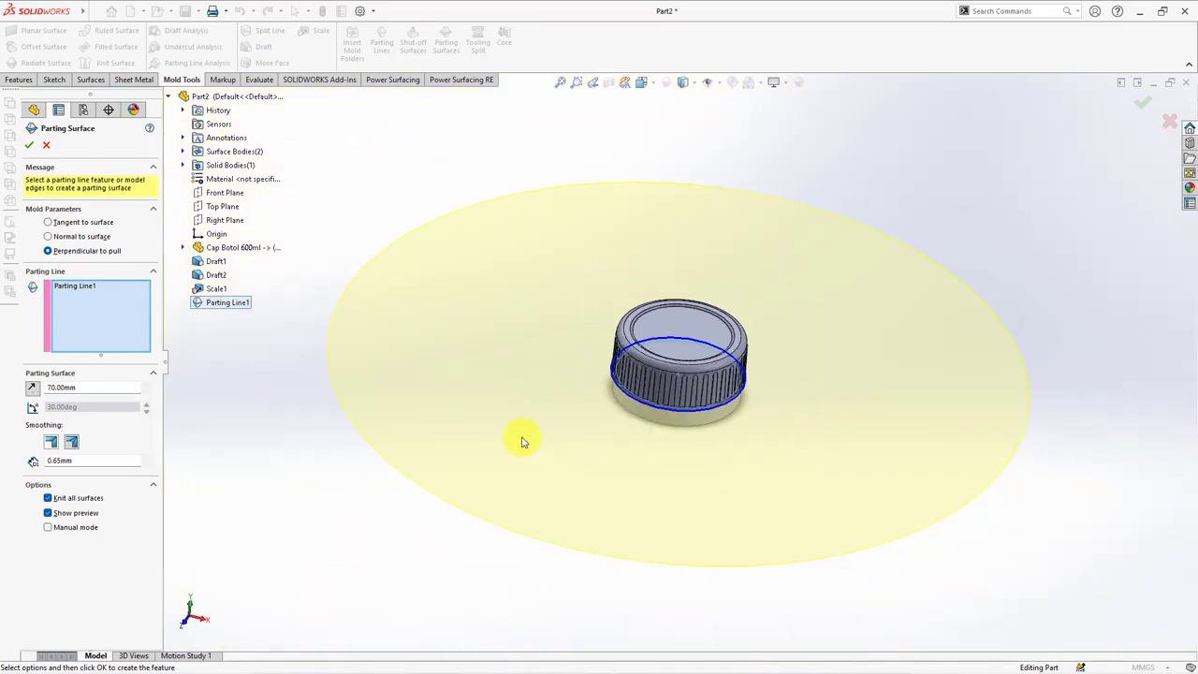
left_click(32, 146)
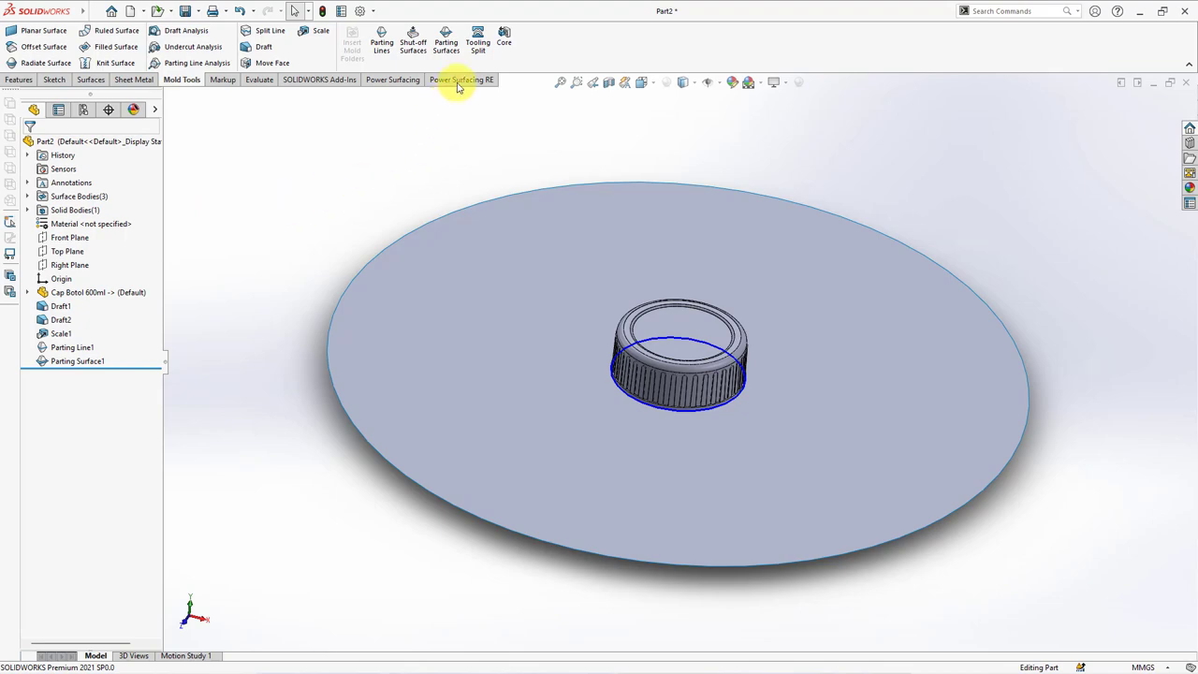
left_click(477, 42)
Step: Draw a center rectangle at the cap's centre on the parting surface
left_click(569, 249)
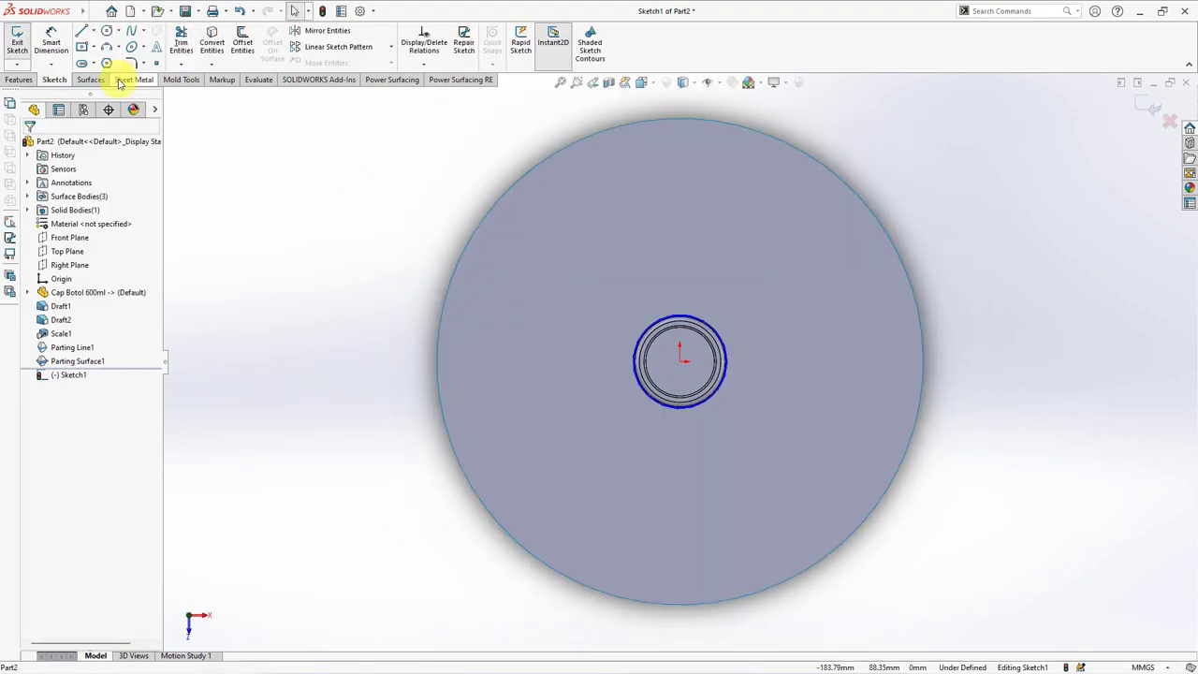
left_click(82, 46)
left_click(680, 361)
left_click(738, 165)
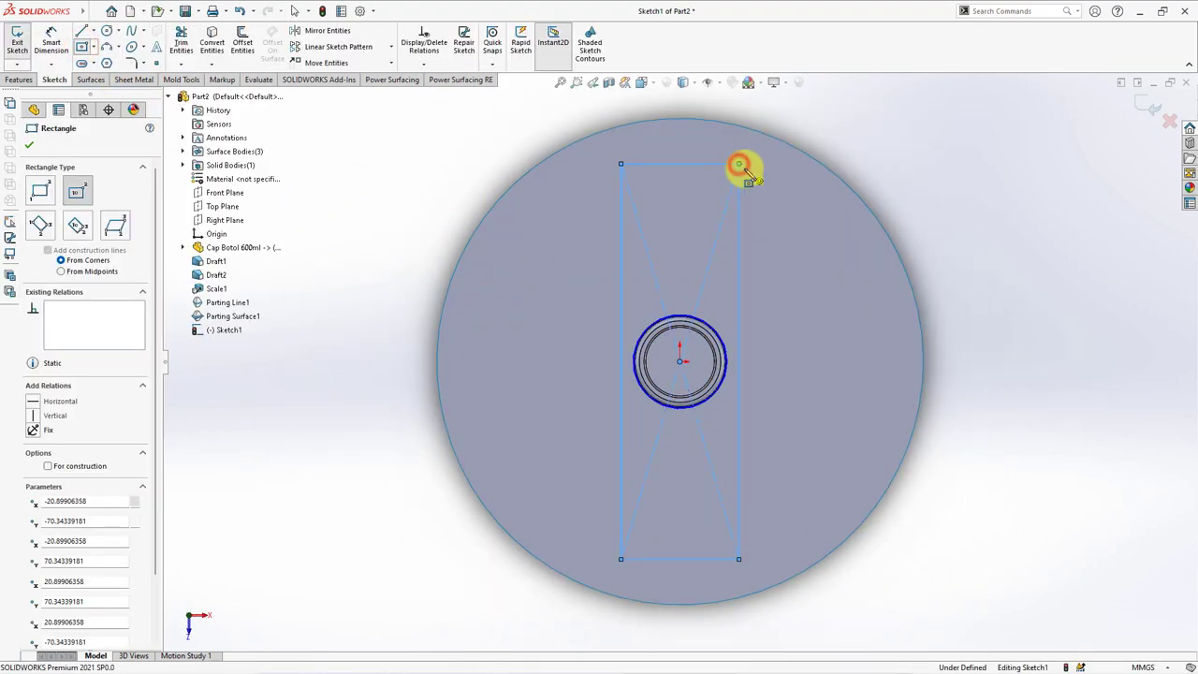
Step: Dimension the rectangle 48 wide and 150 tall to fully define it
left_click(51, 42)
left_click(697, 165)
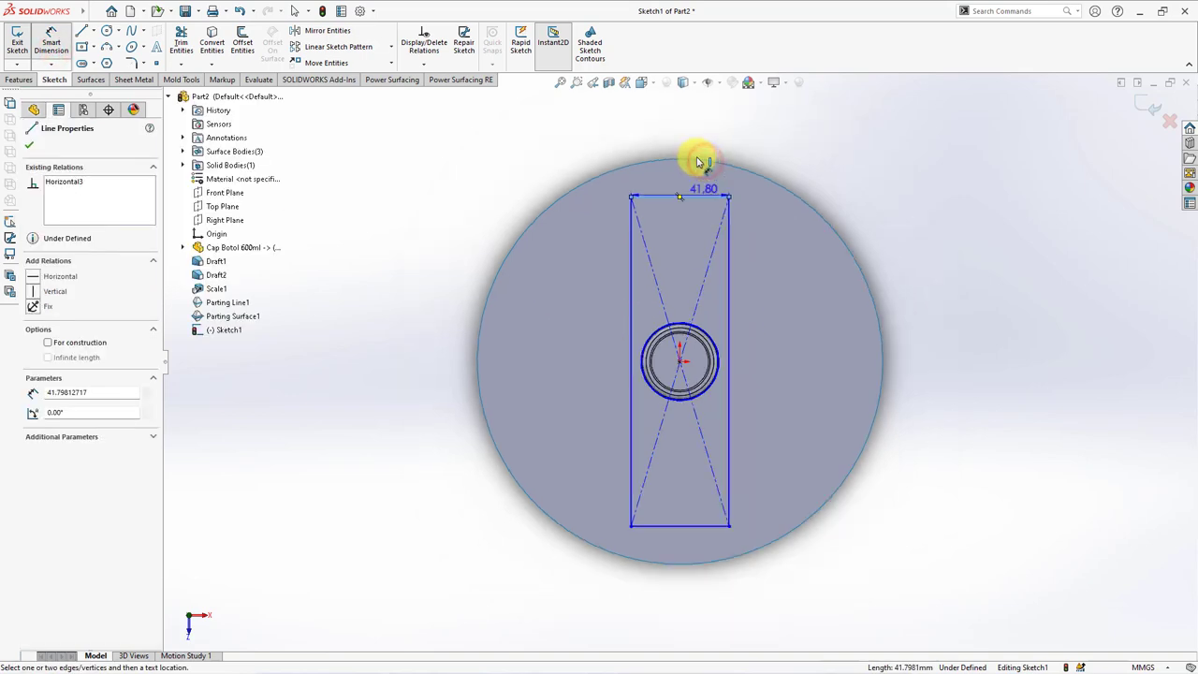
left_click(683, 141)
type("48")
left_click(626, 122)
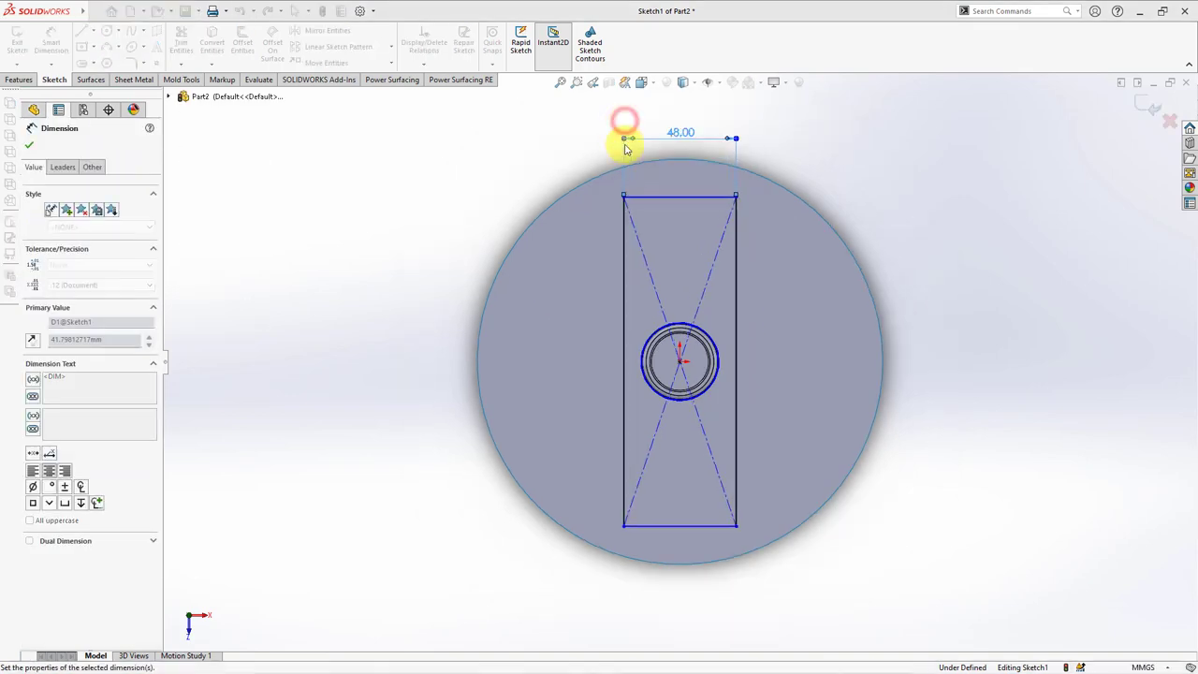
left_click(623, 249)
left_click(436, 357)
type("150")
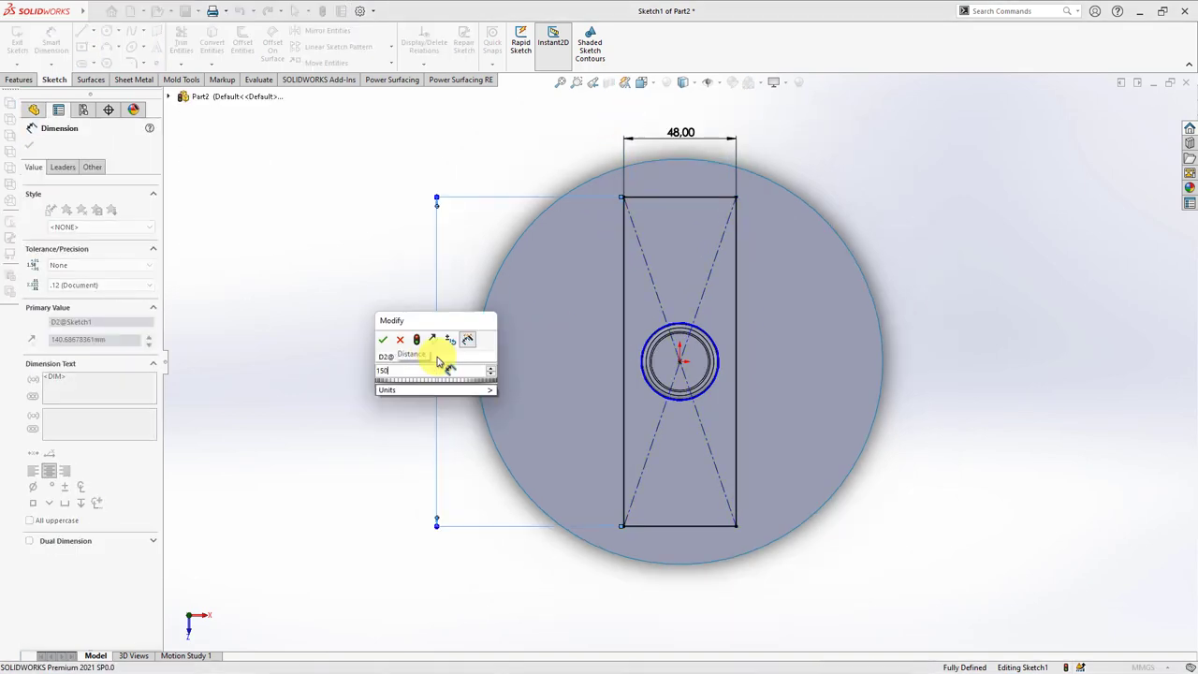
left_click(382, 341)
left_click(30, 147)
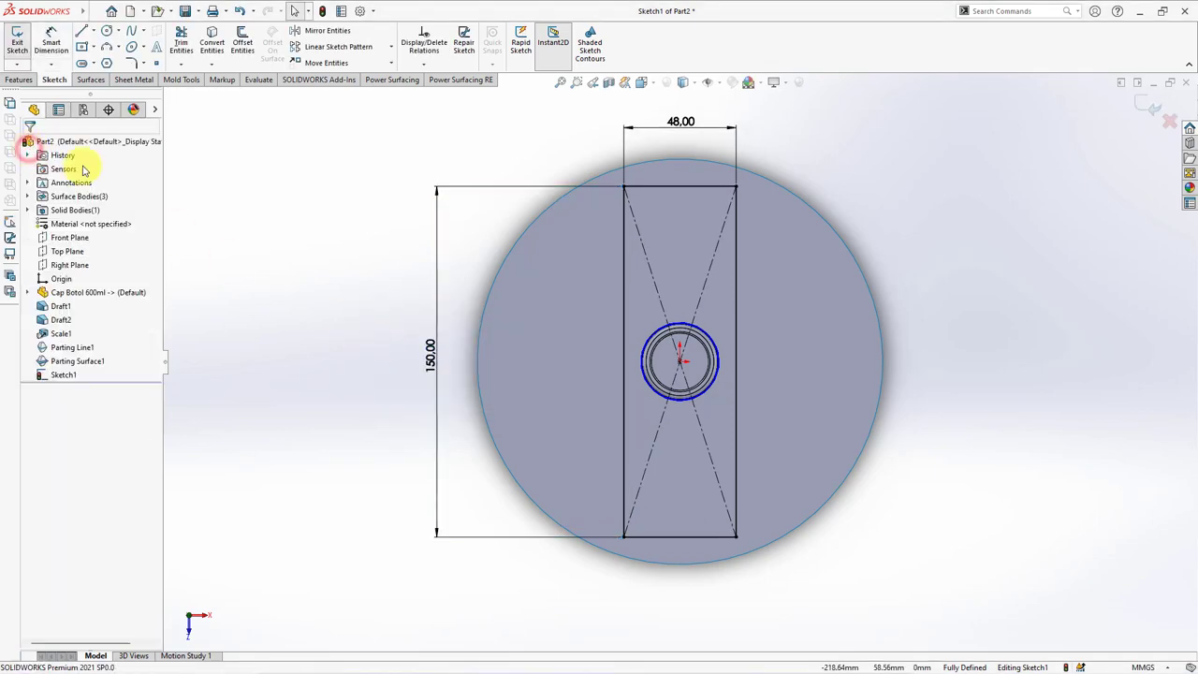
Step: Set the Tooling Split block depths to 60 mm and 32 mm and create the blocks
left_click(1143, 106)
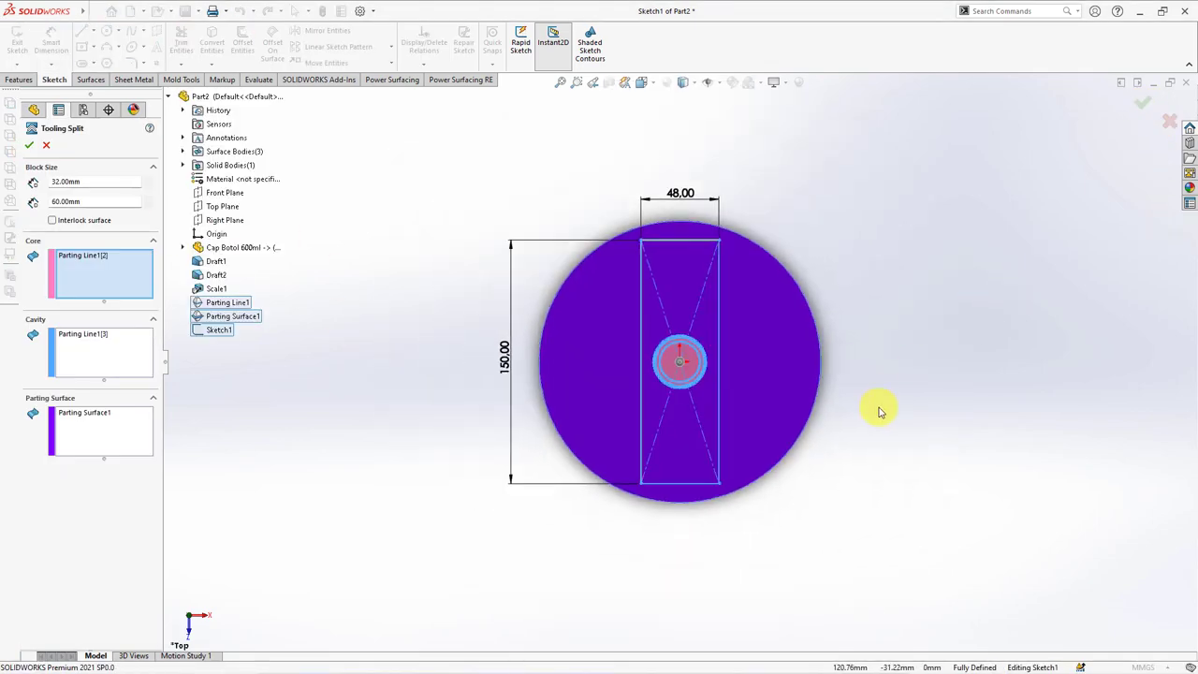
middle_click_drag(868, 218, 786, 196)
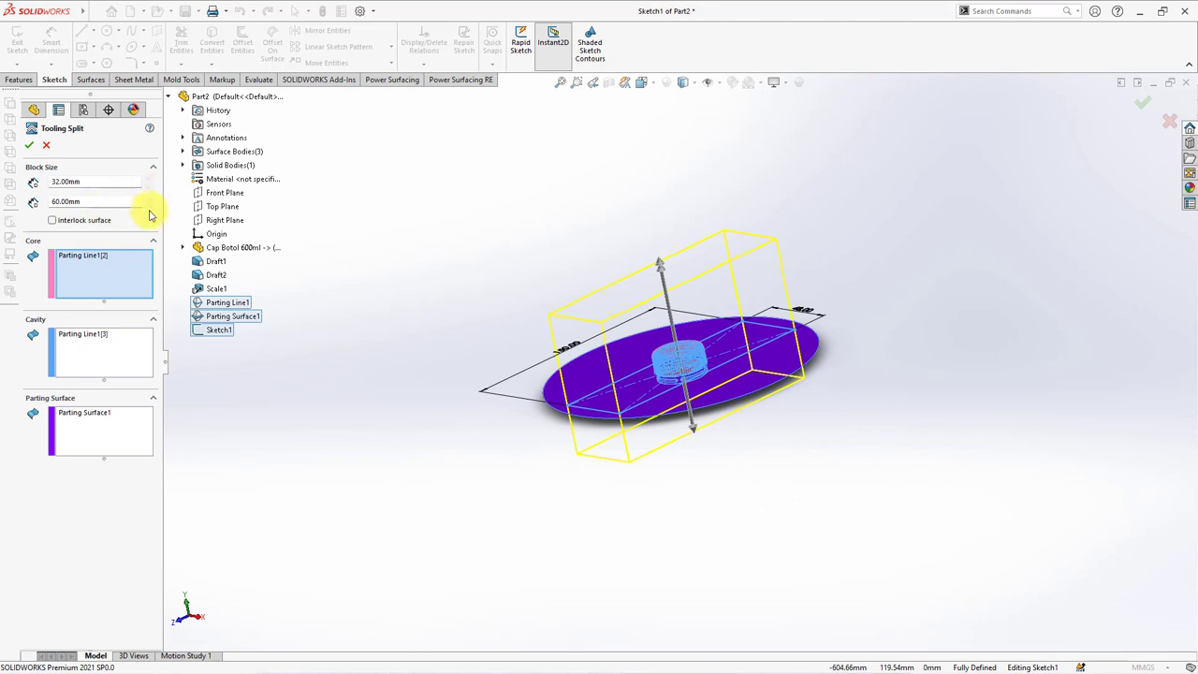
mouse_move(147, 208)
middle_mouse_down()
mouse_move(420, 299)
mouse_move(532, 287)
mouse_move(203, 251)
middle_mouse_up()
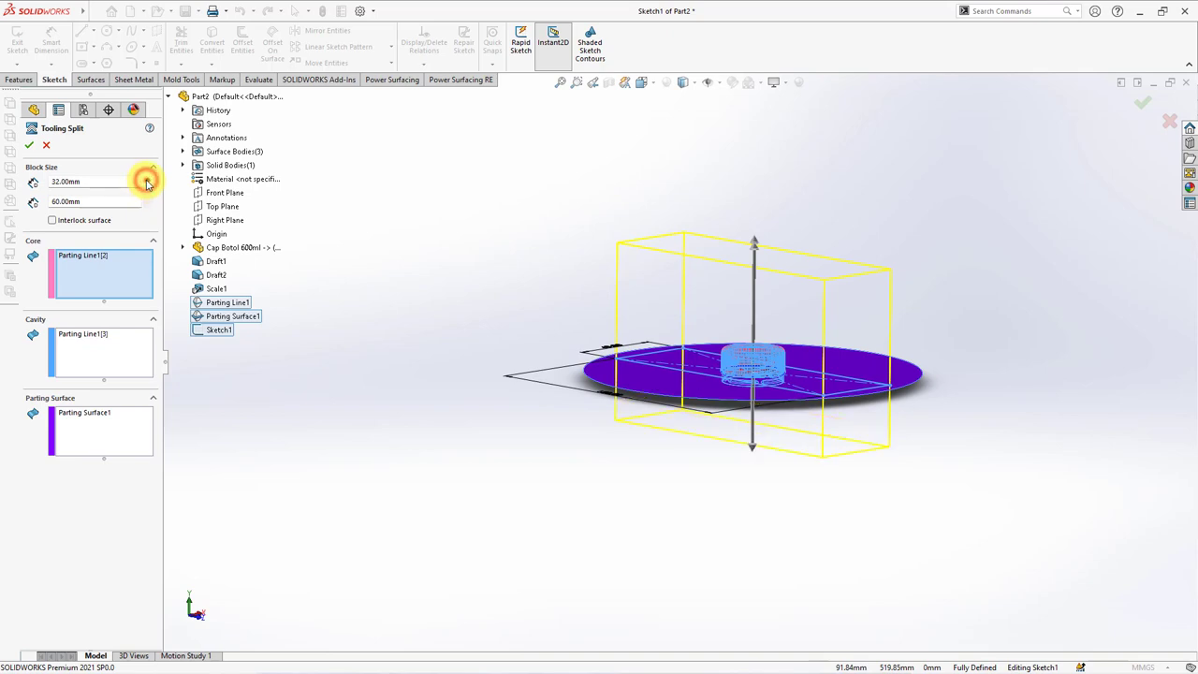
double_click(147, 179)
type("60")
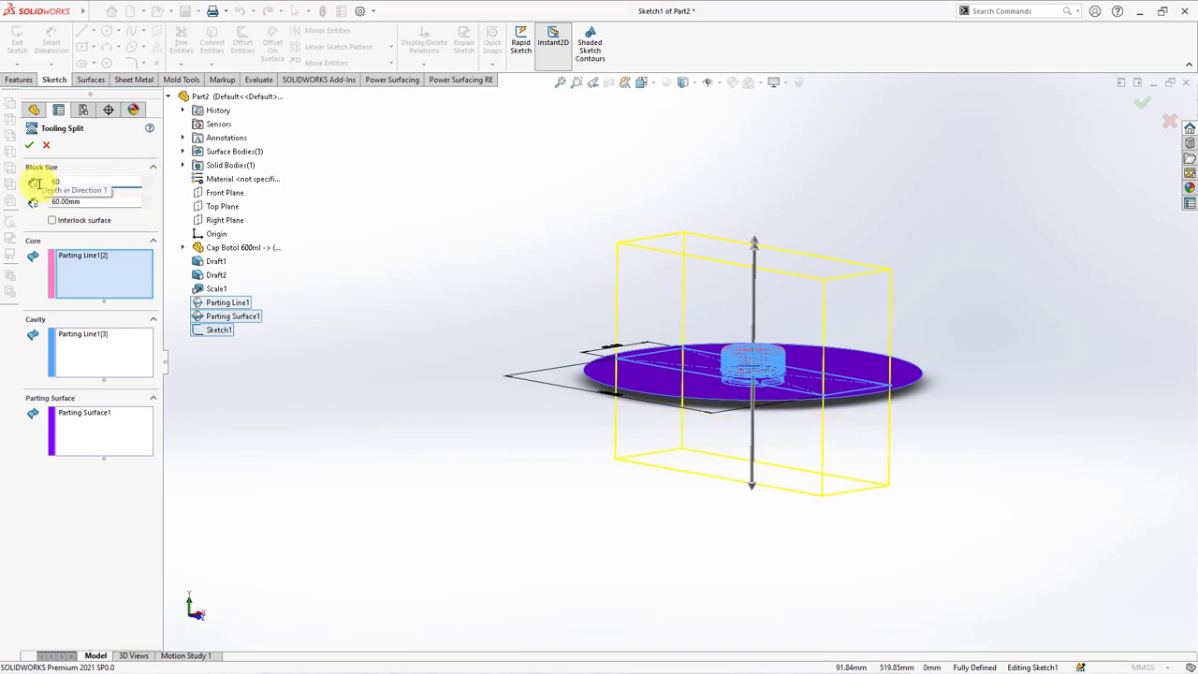
key("Tab")
type("32")
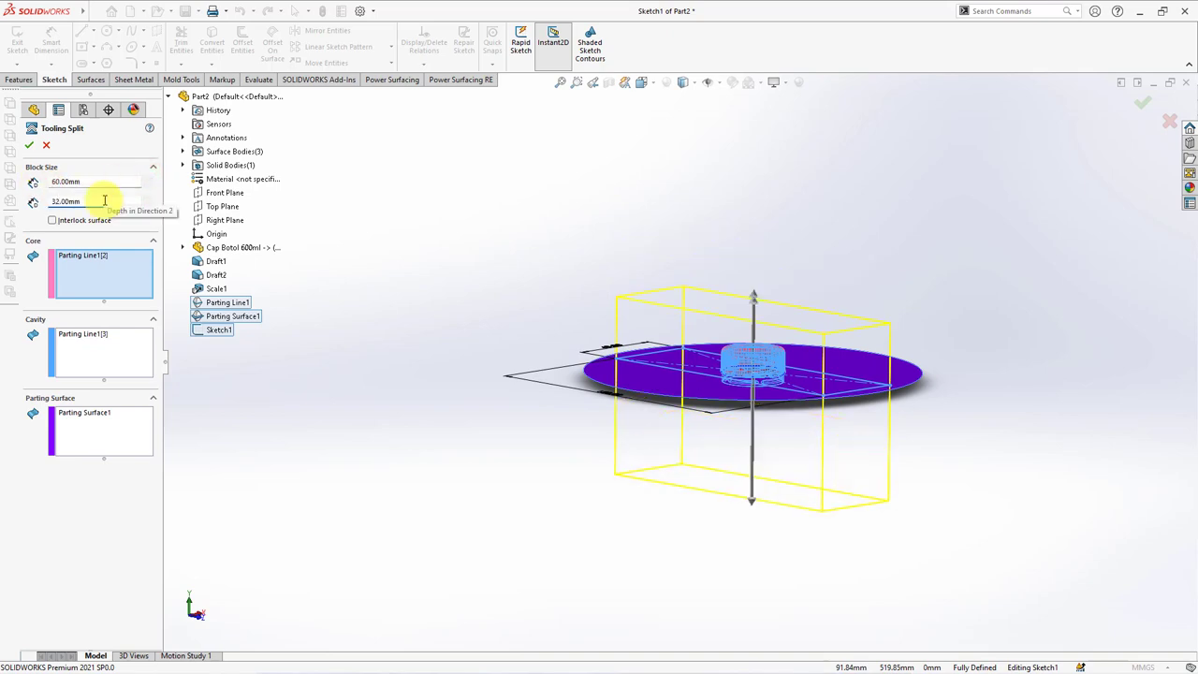
middle_click_drag(120, 225, 440, 340)
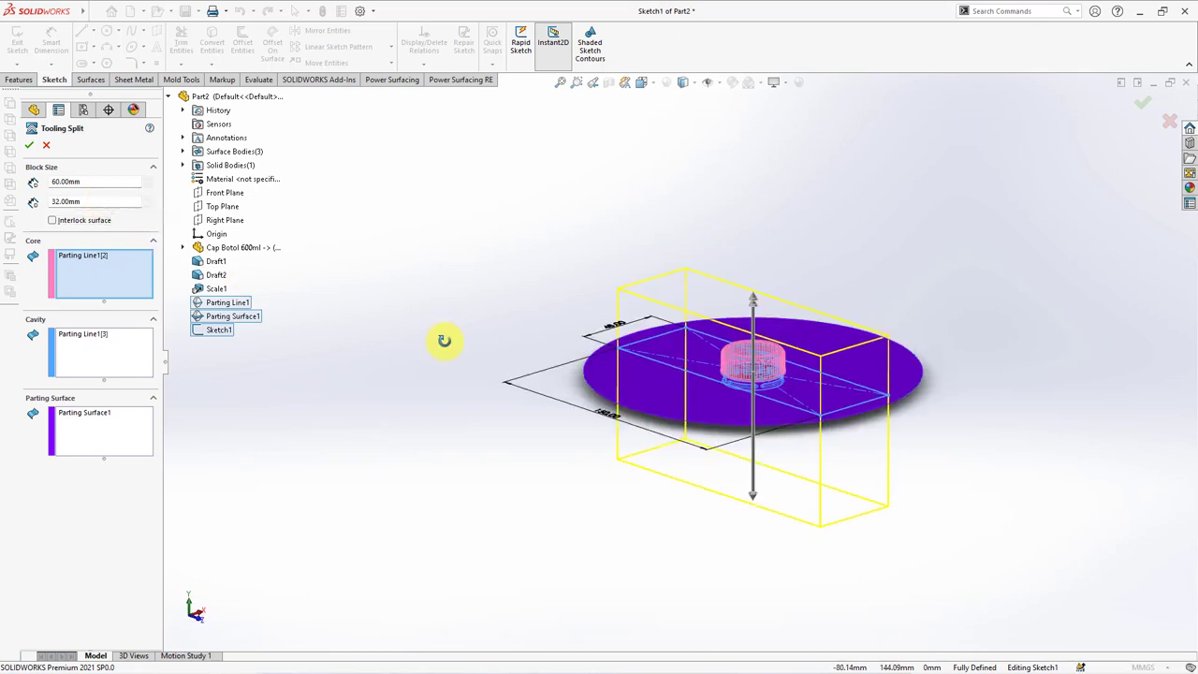
left_click(29, 147)
Step: Hide Parting Surface1, Parting Line1 and the bottle cap body
left_click(702, 374)
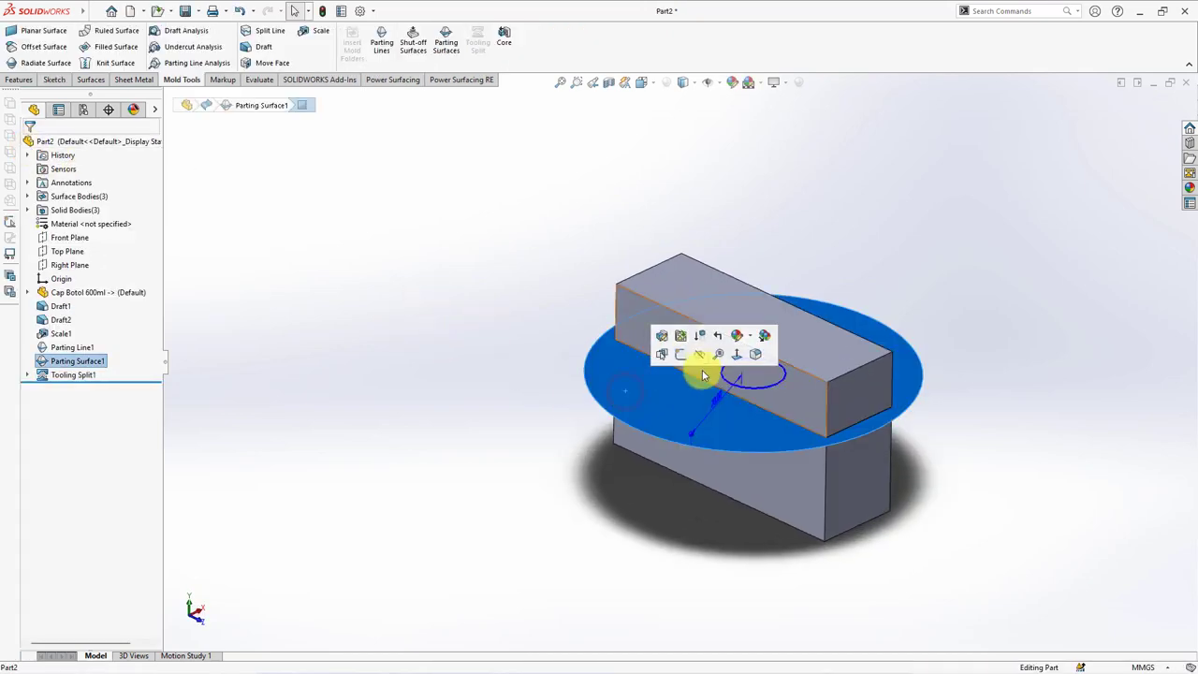
left_click(699, 354)
left_click(65, 348)
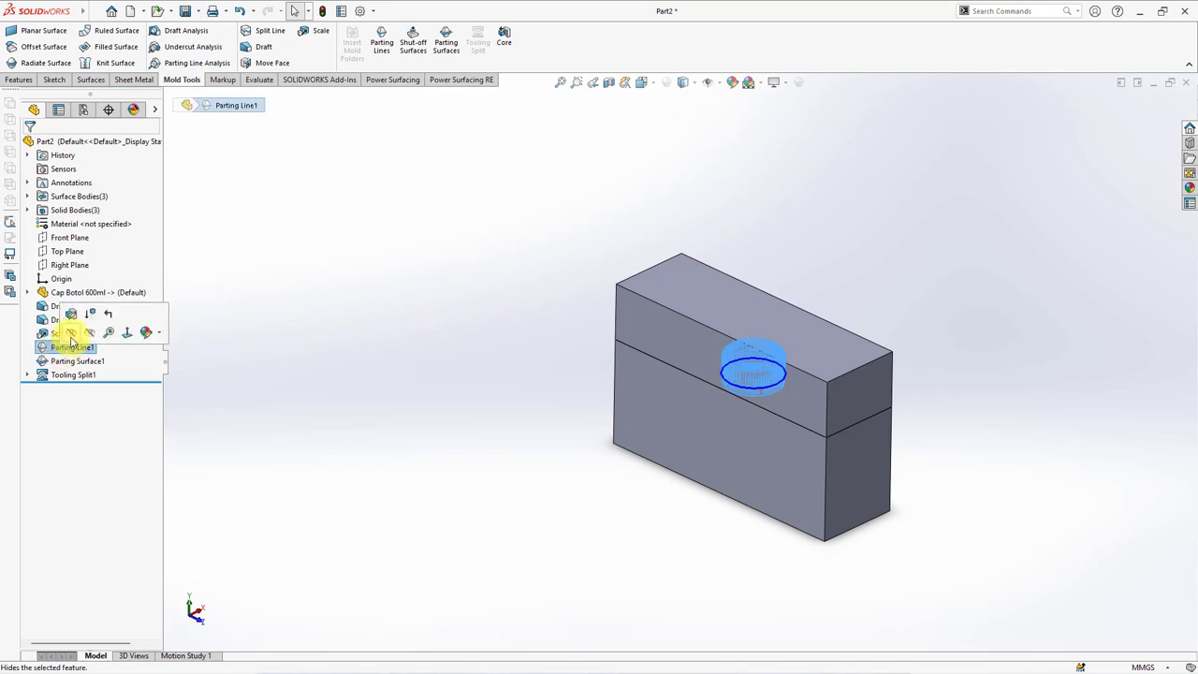
left_click(71, 334)
left_click(27, 209)
left_click(63, 223)
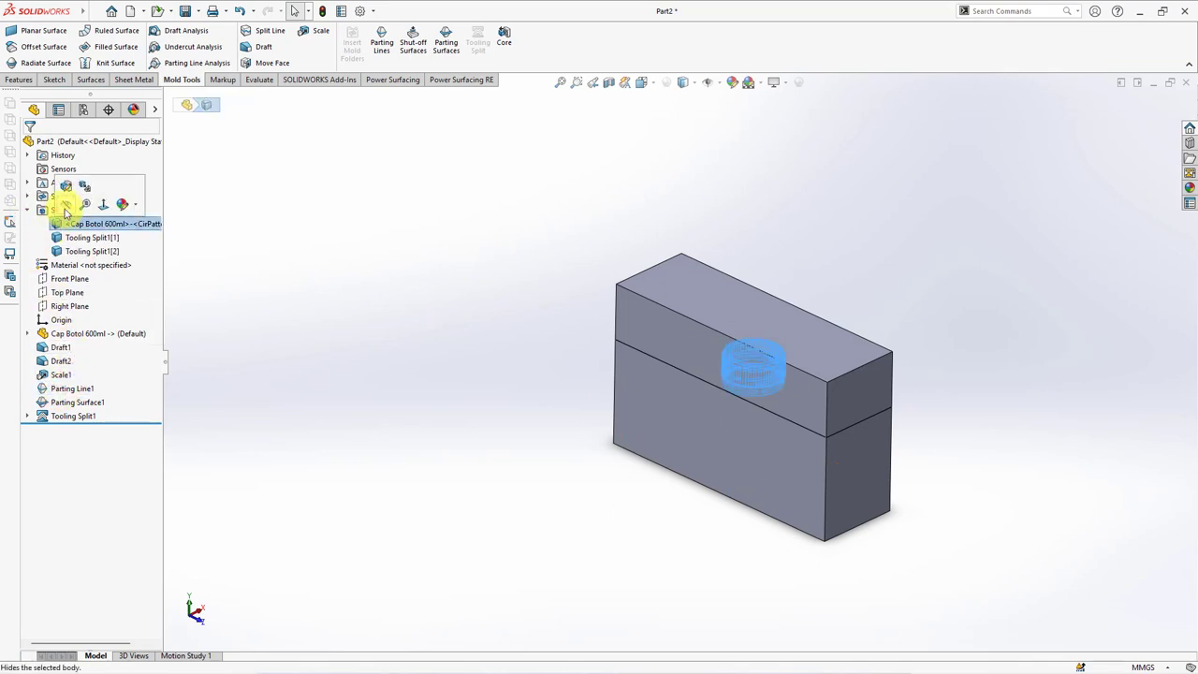
left_click(64, 212)
Step: Check a Right Plane section of the mold, then hide the upper Tooling Split block
left_click(609, 82)
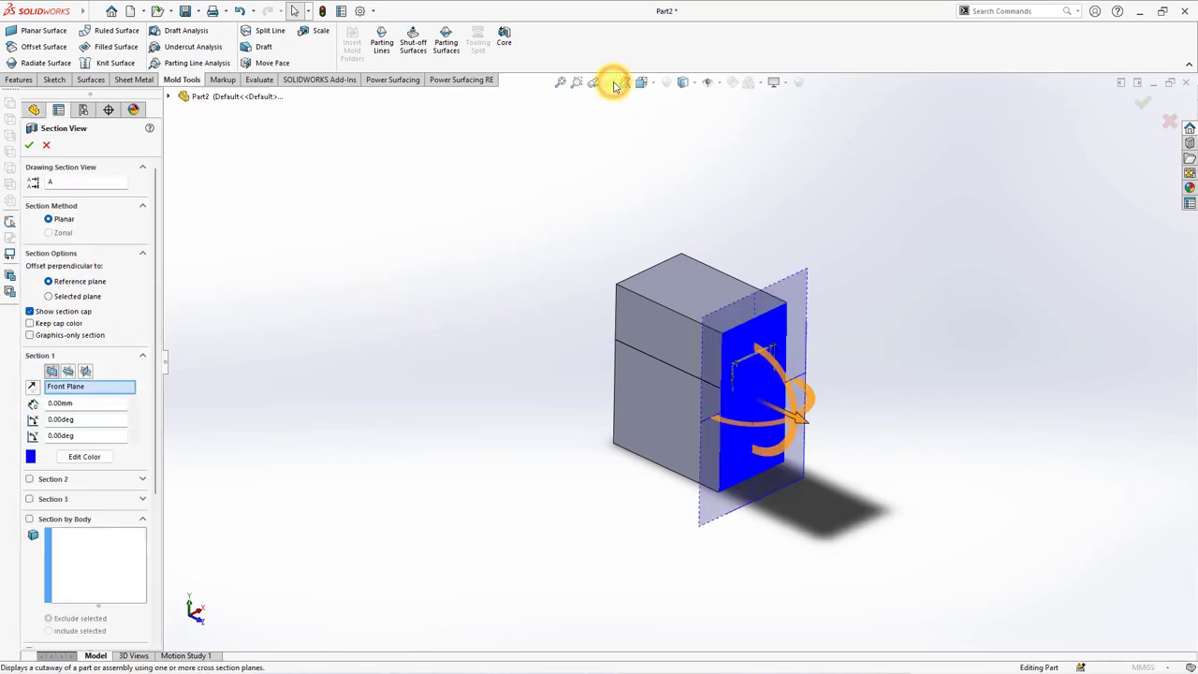
left_click(84, 370)
left_click(29, 146)
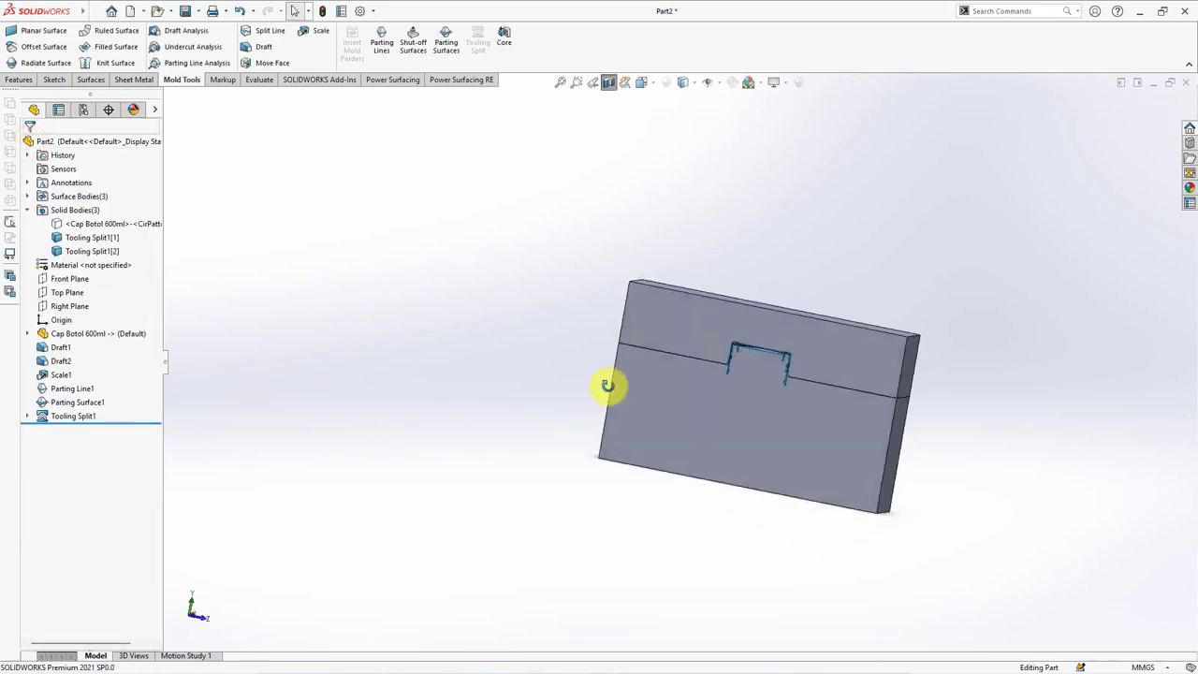
middle_click_drag(614, 382, 794, 366)
scroll(732, 393, "up", 3)
left_click(85, 197)
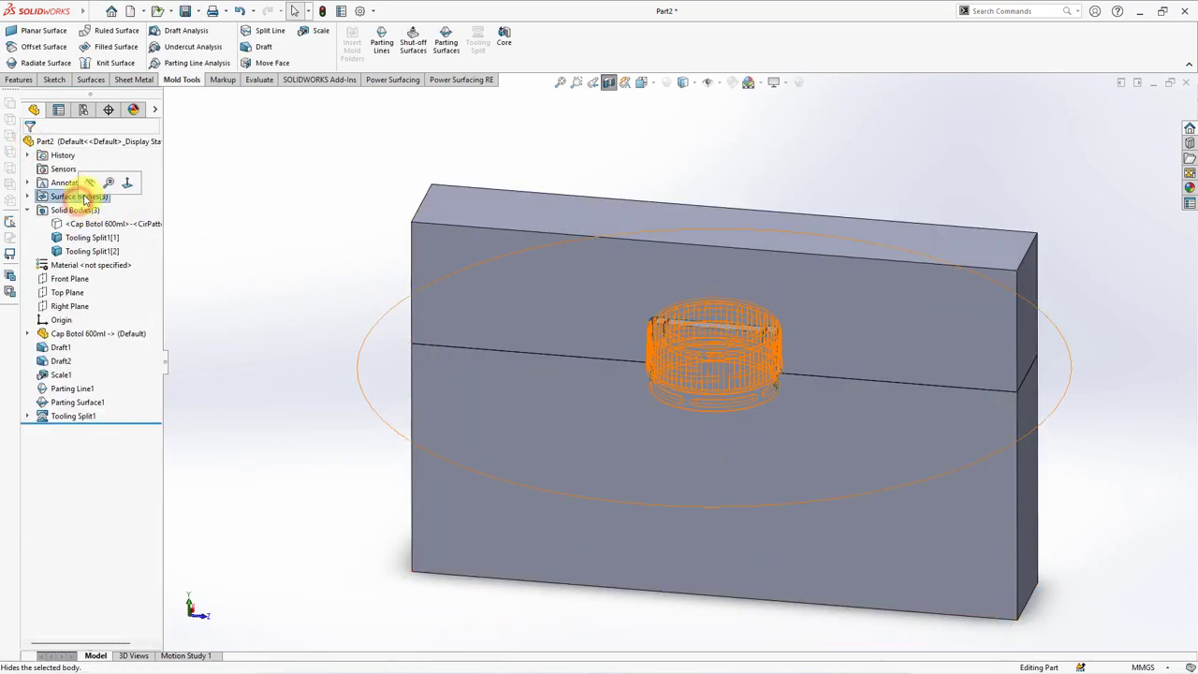
left_click(285, 248)
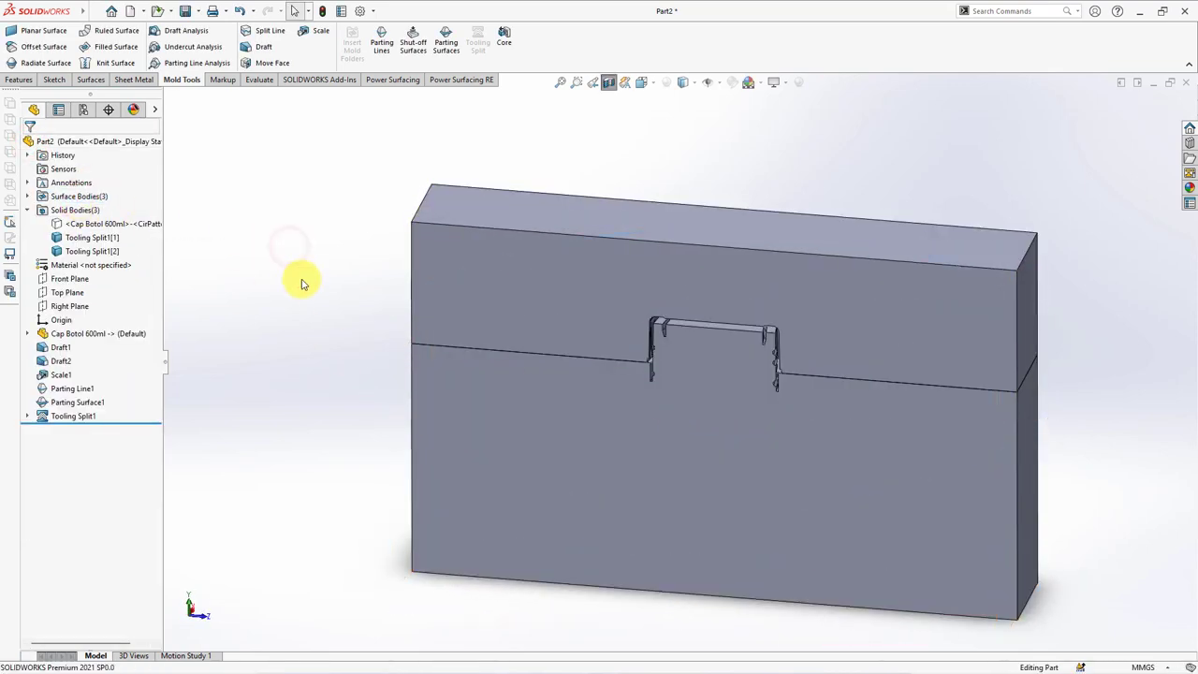
left_click(608, 82)
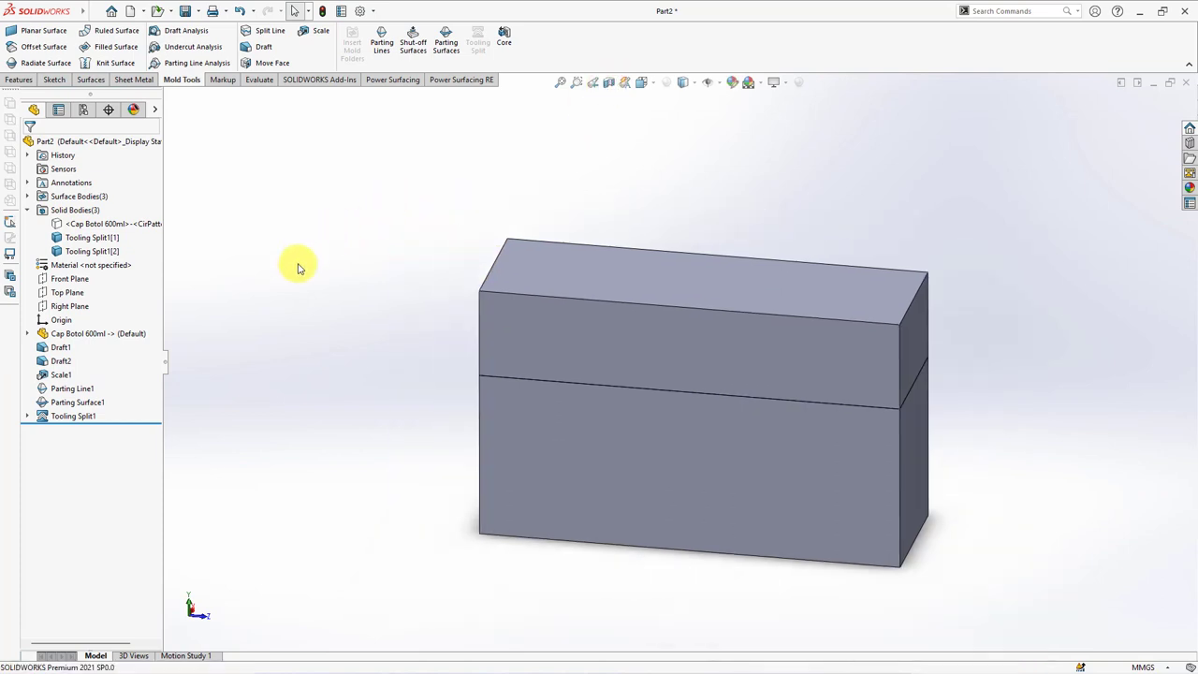
left_click(543, 262)
left_click(615, 227)
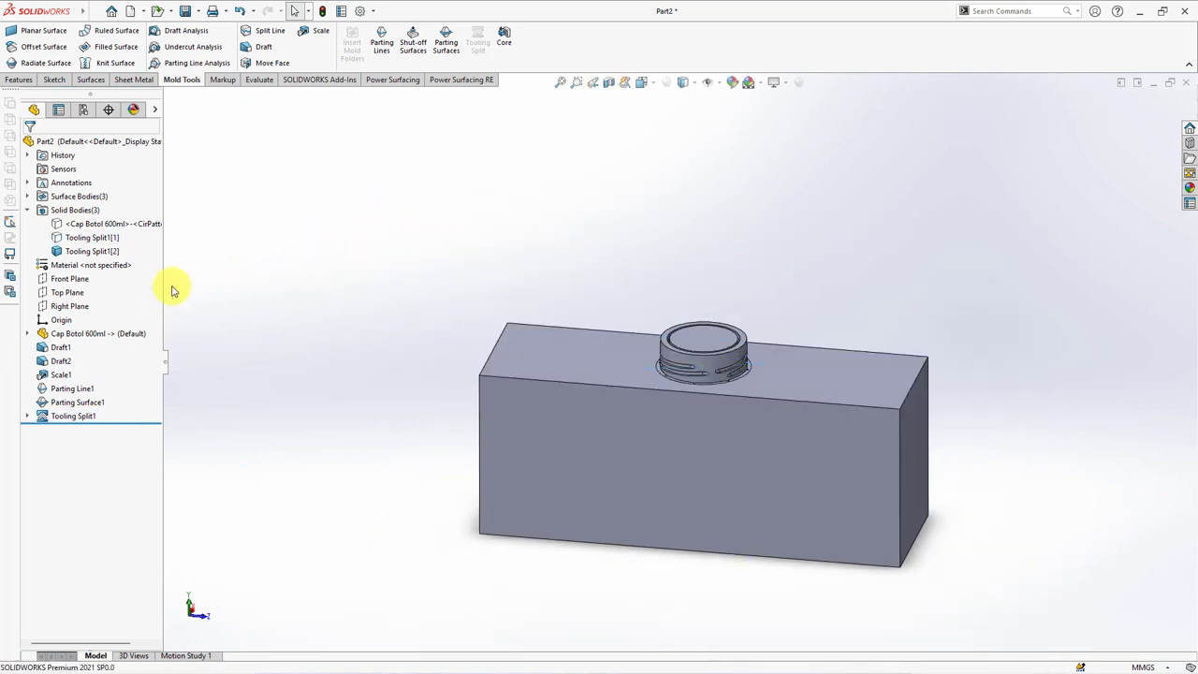
Step: Start a sketch on the Right Plane with hidden lines visible
left_click(70, 306)
left_click(92, 281)
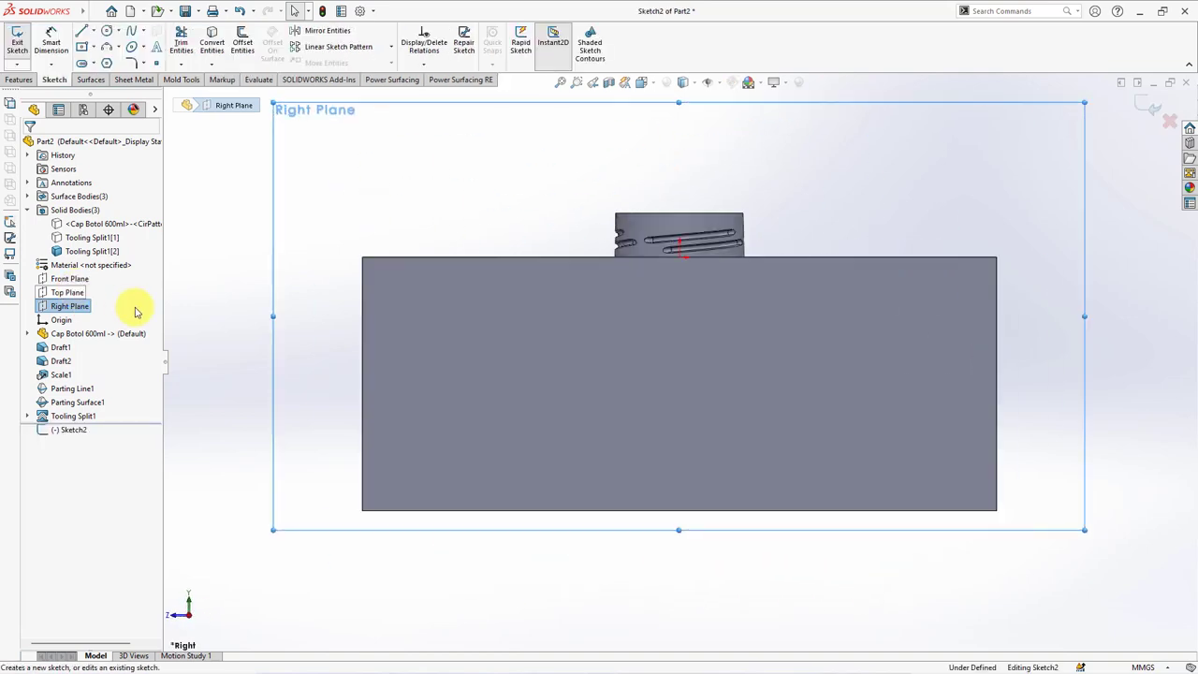
left_click(682, 82)
left_click(687, 174)
scroll(612, 284, "down", 5)
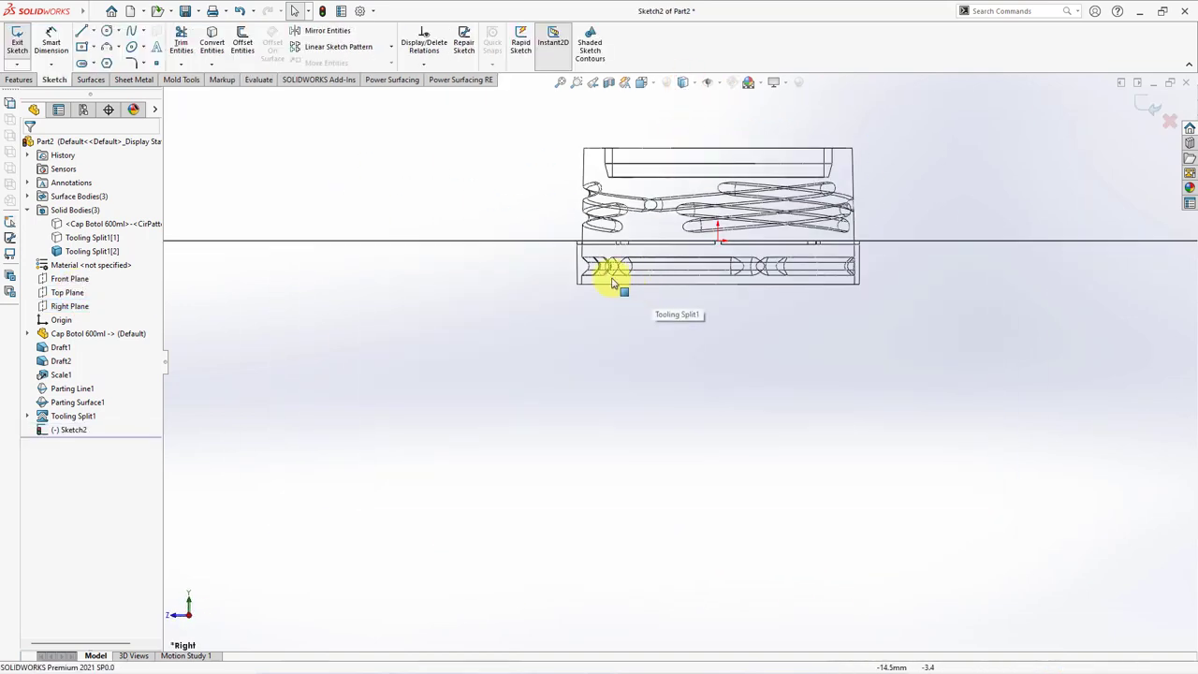
Step: Convert the cap's bottom outline edge into a sketch line
left_click(212, 43)
left_click(591, 286)
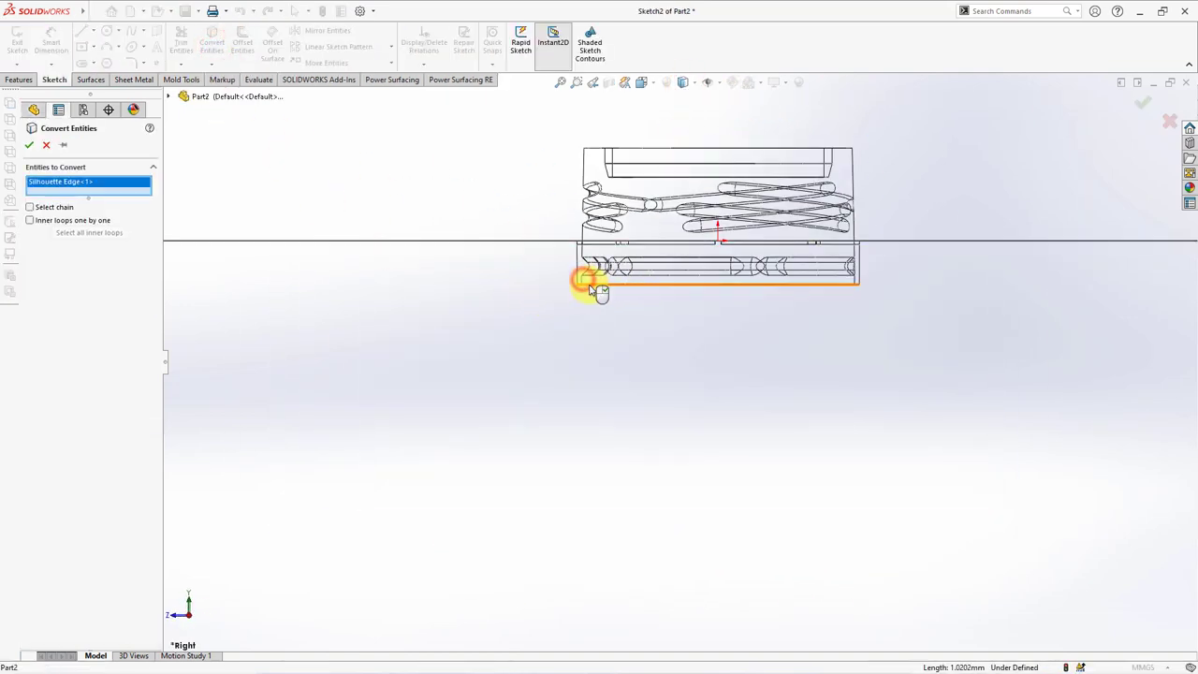
right_click(591, 289)
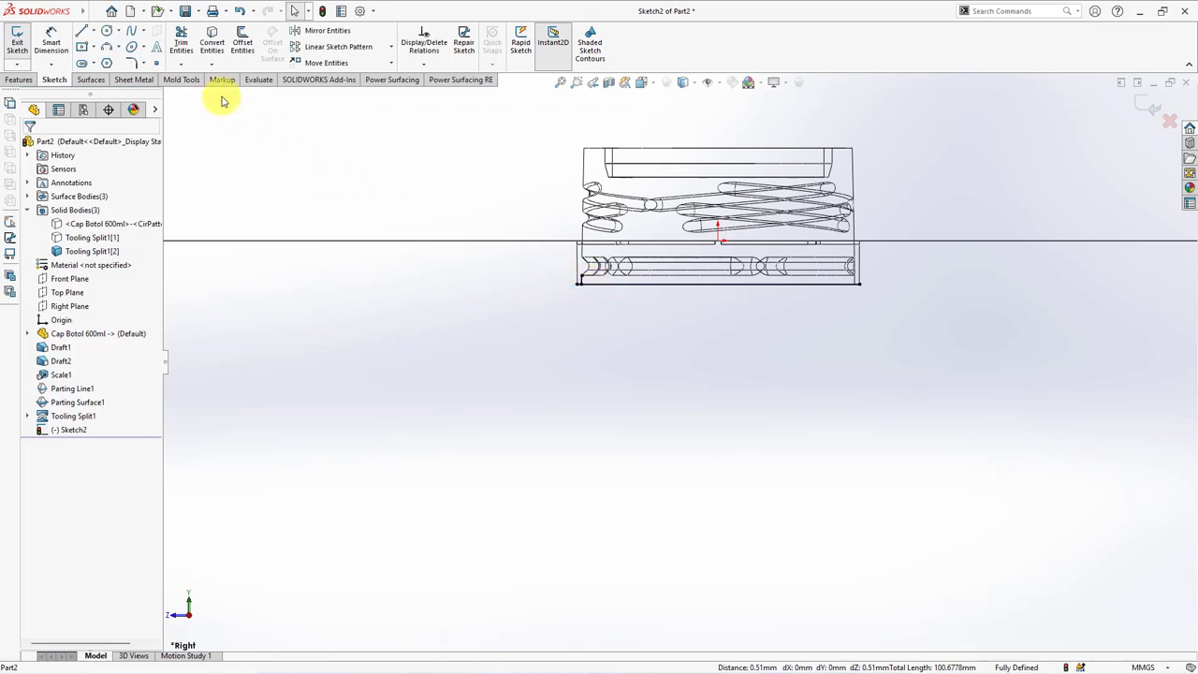
left_click(178, 43)
scroll(646, 288, "up", 2)
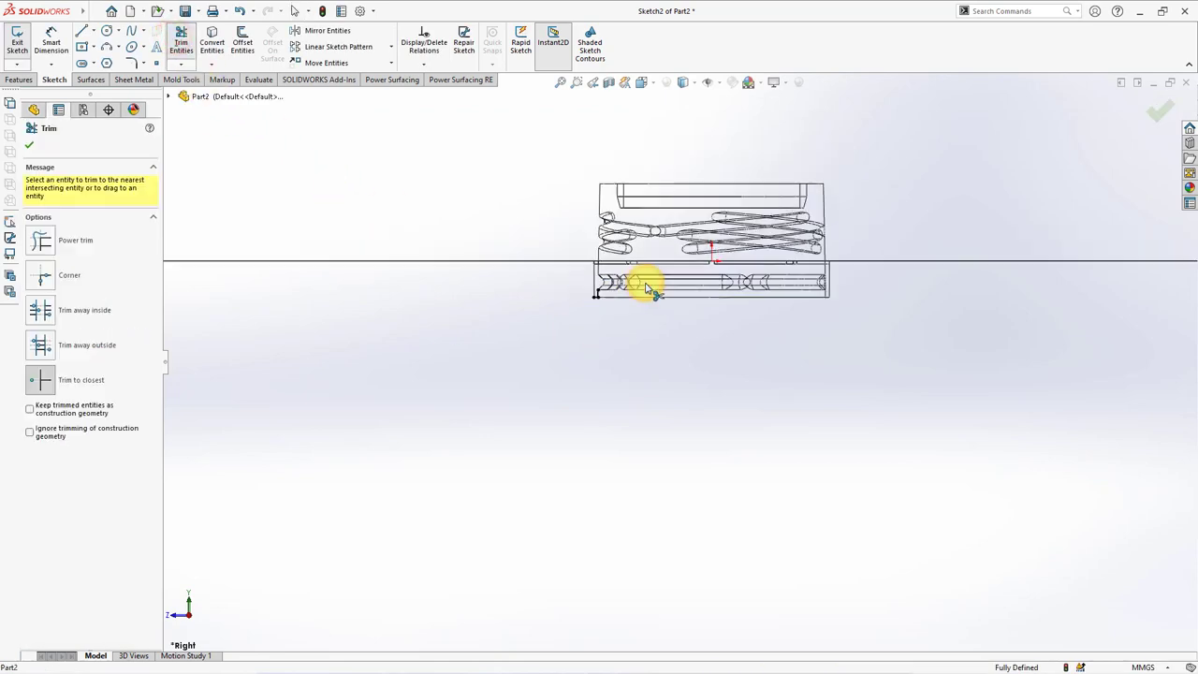
left_click(31, 146)
Step: Draw the slanted and stepped line profile from the cap corner to the block's bottom edge
left_click(81, 31)
left_click(596, 296)
scroll(596, 296, "up", 3)
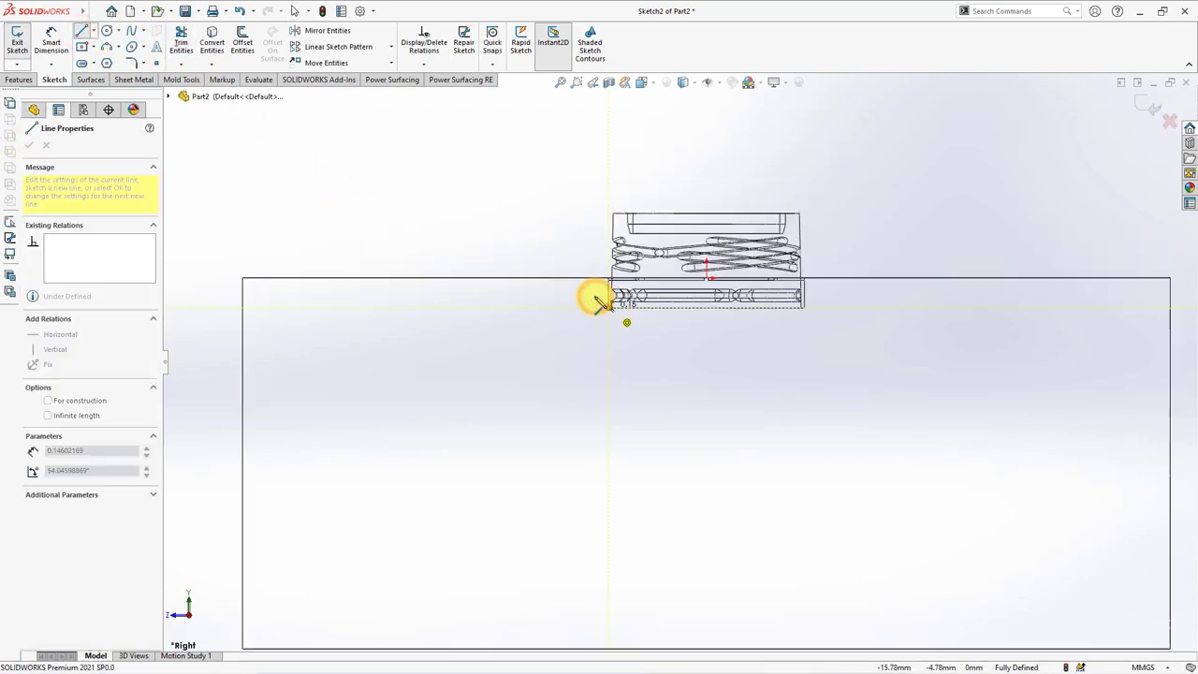
left_click(629, 416)
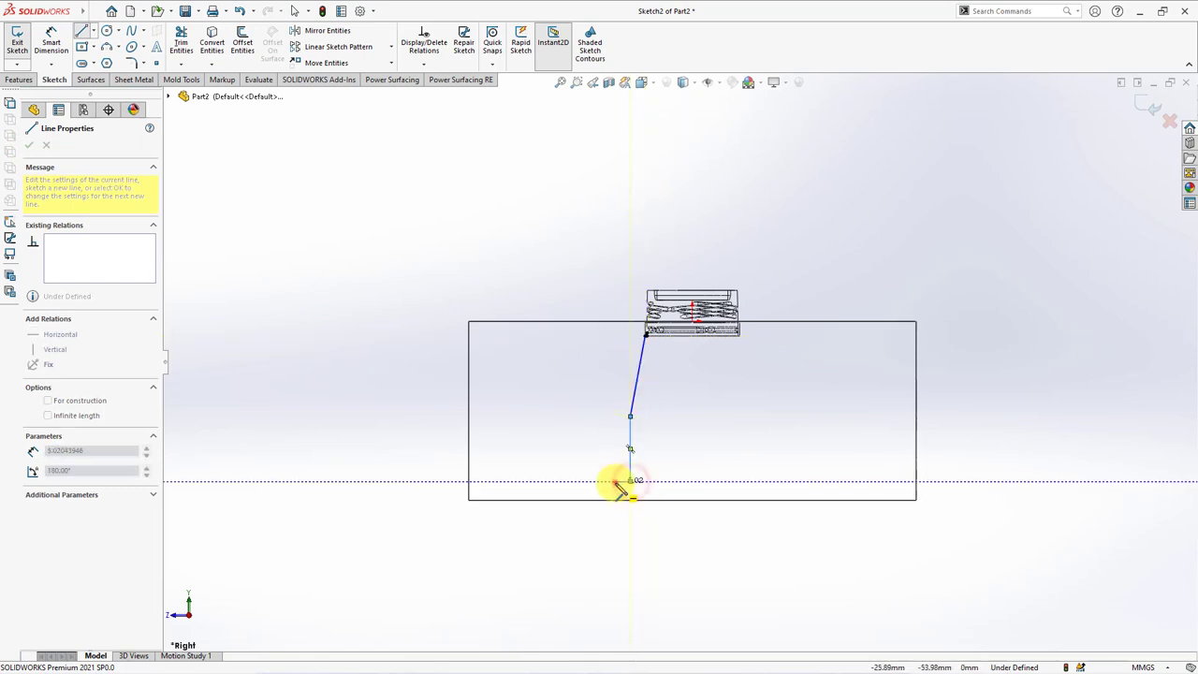
left_click(614, 500)
right_click(617, 496)
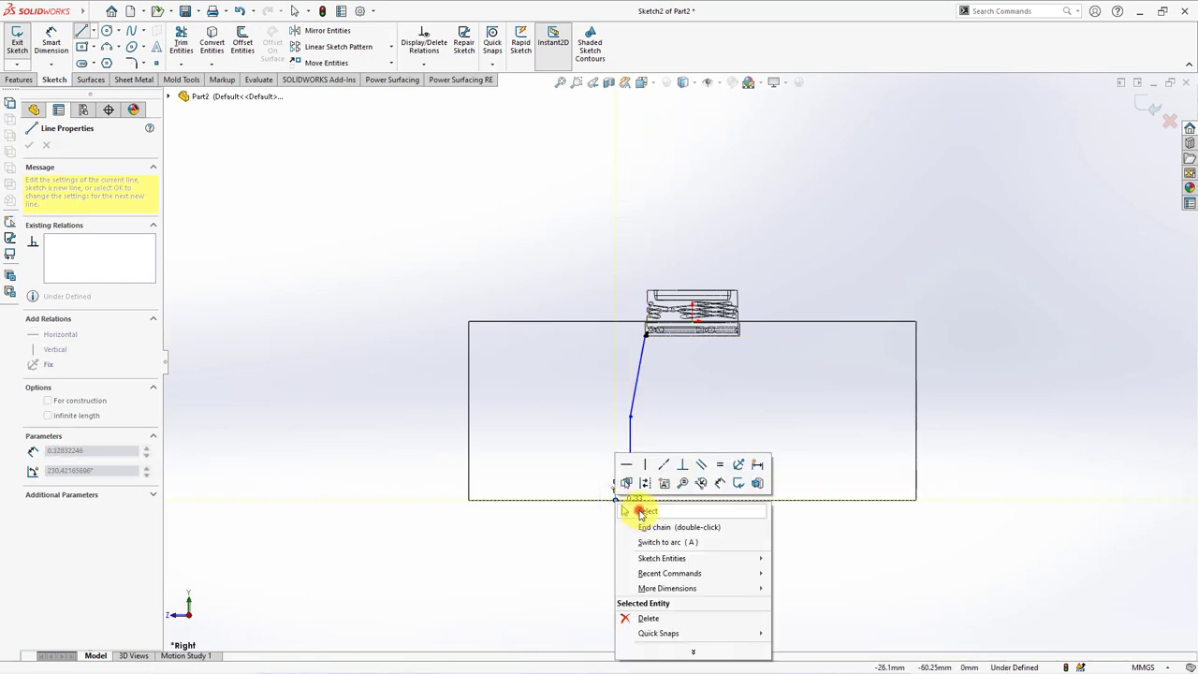
left_click(641, 617)
scroll(739, 442, "down", 3)
Step: Draw a vertical centerline from the cap's centre to the block's bottom edge
left_click(93, 30)
left_click(103, 66)
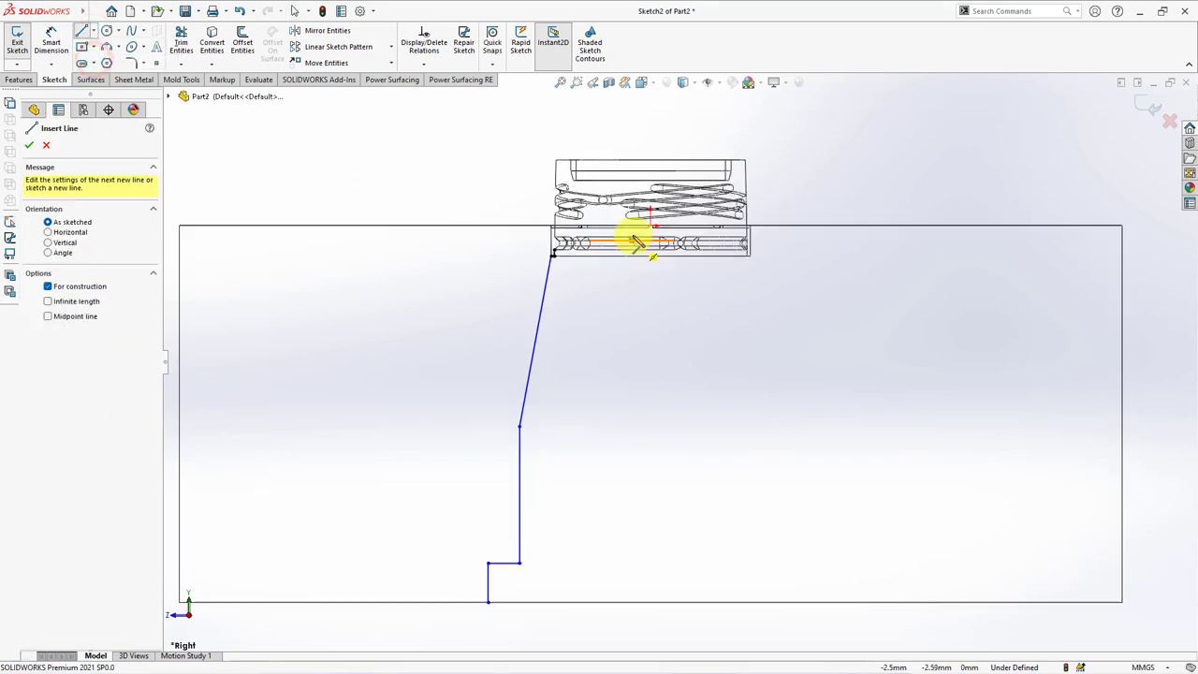
scroll(636, 240, "down", 2)
scroll(678, 328, "down", 2)
left_click(678, 327)
scroll(675, 402, "up", 2)
scroll(688, 524, "up", 1)
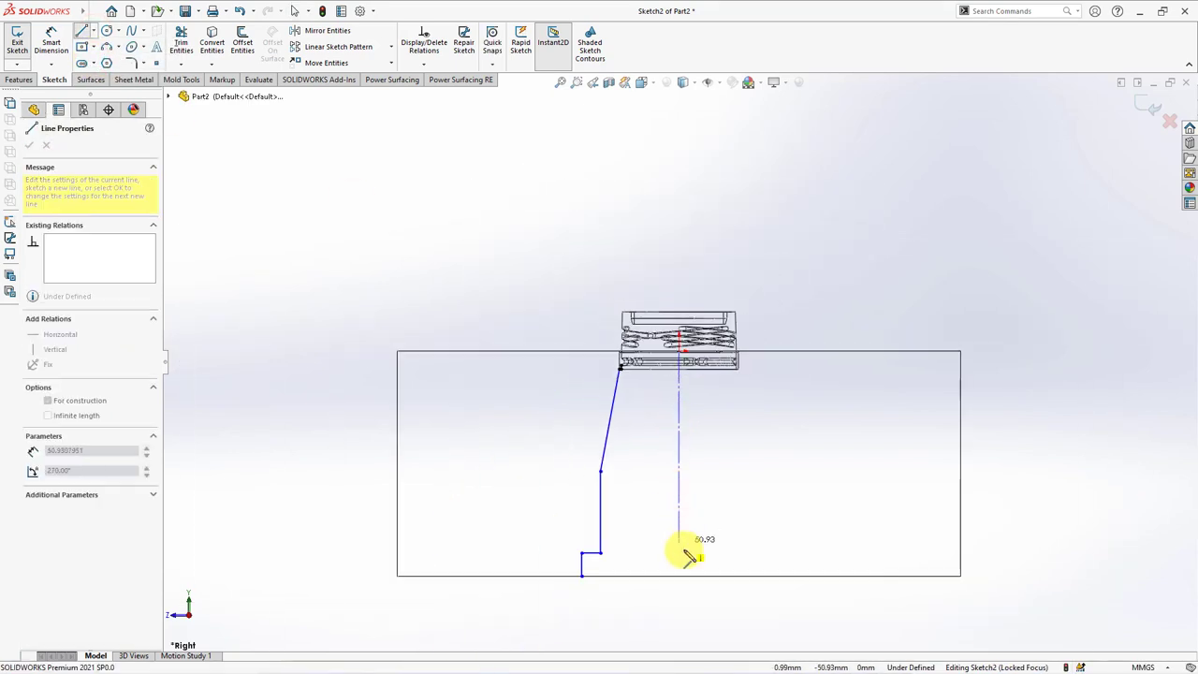
left_click(680, 576)
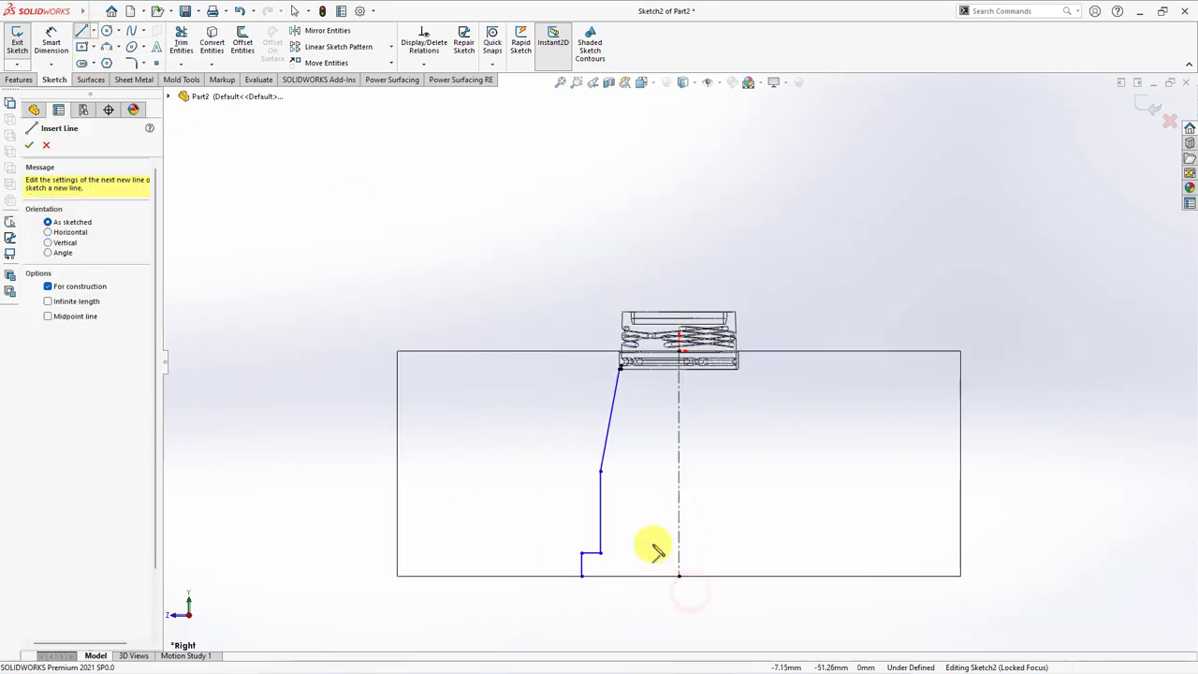
left_click(50, 45)
Step: Dimension the slanted profile line at a 5° taper and 20 mm from the centerline
left_click(608, 426)
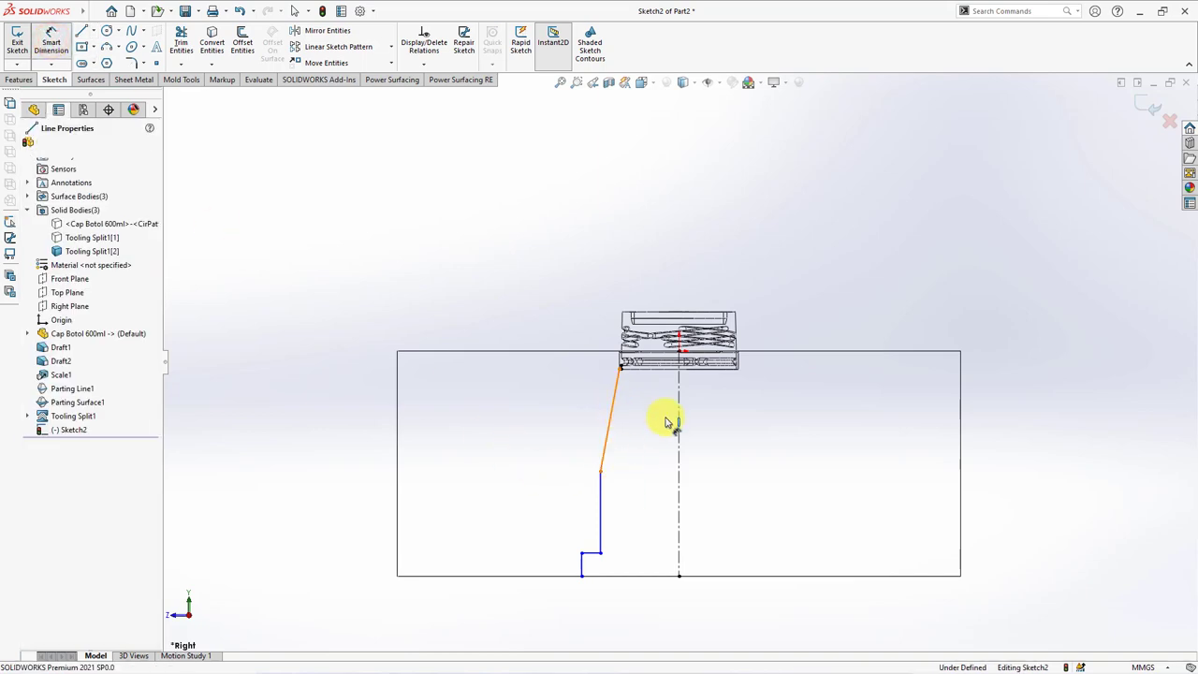
left_click(680, 424)
left_click(658, 428)
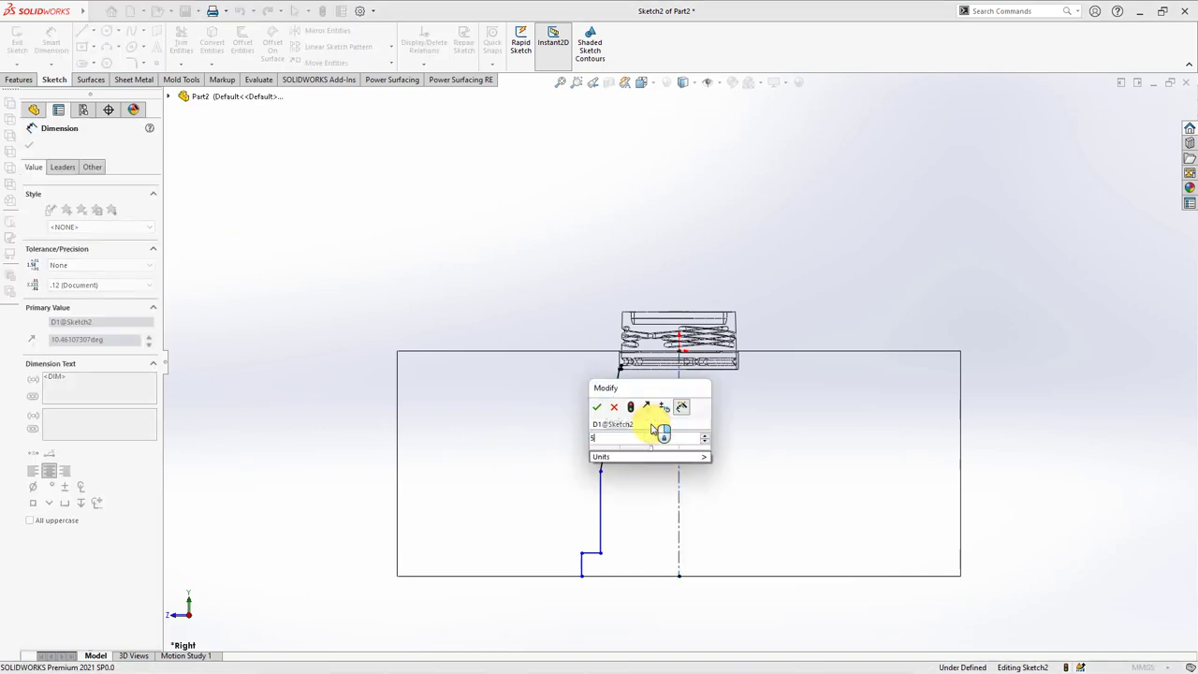
type("5")
left_click(597, 409)
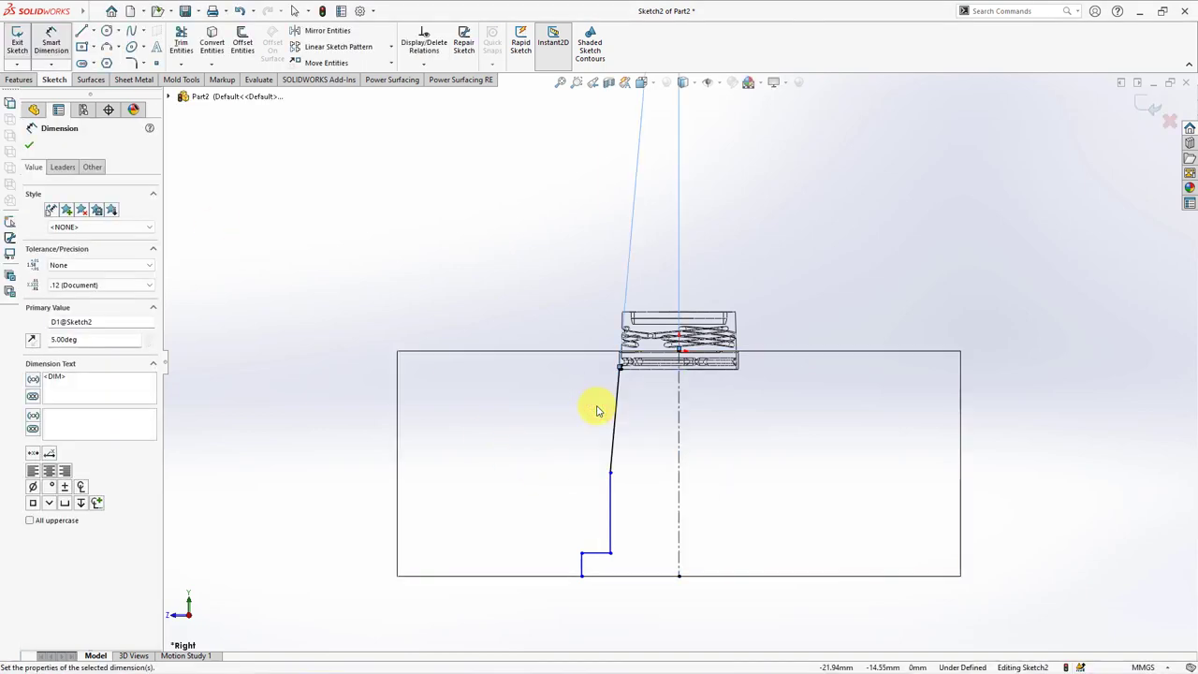
left_click(583, 566)
left_click(630, 597)
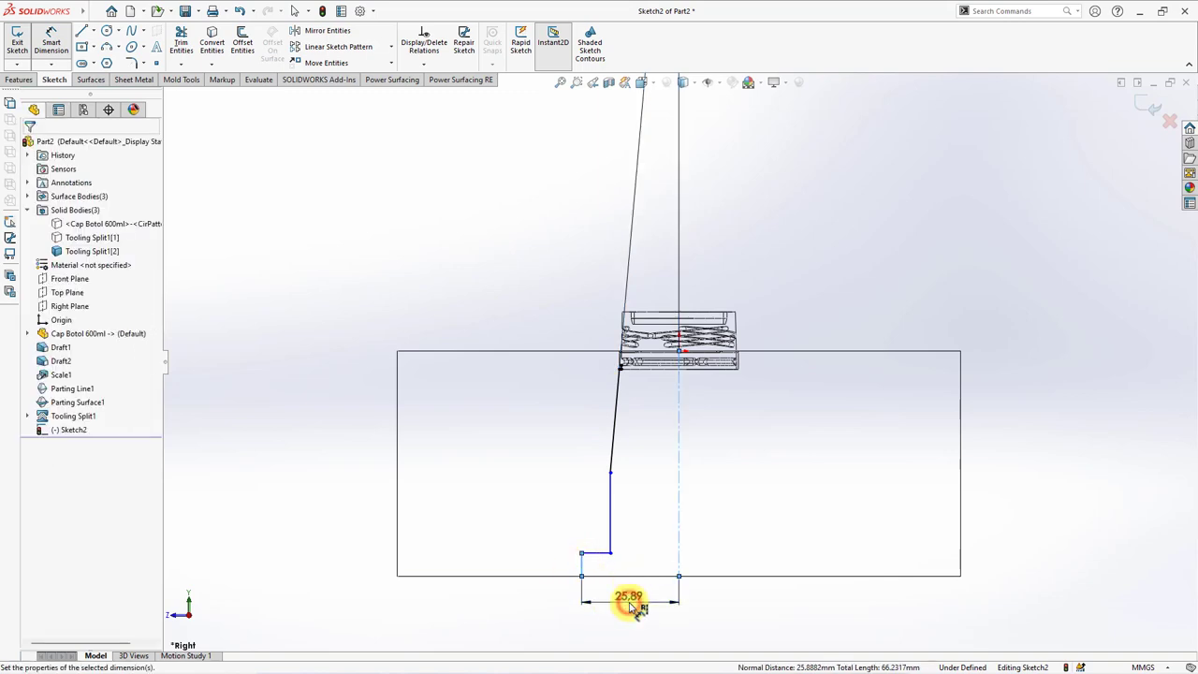
type("20")
key("Return")
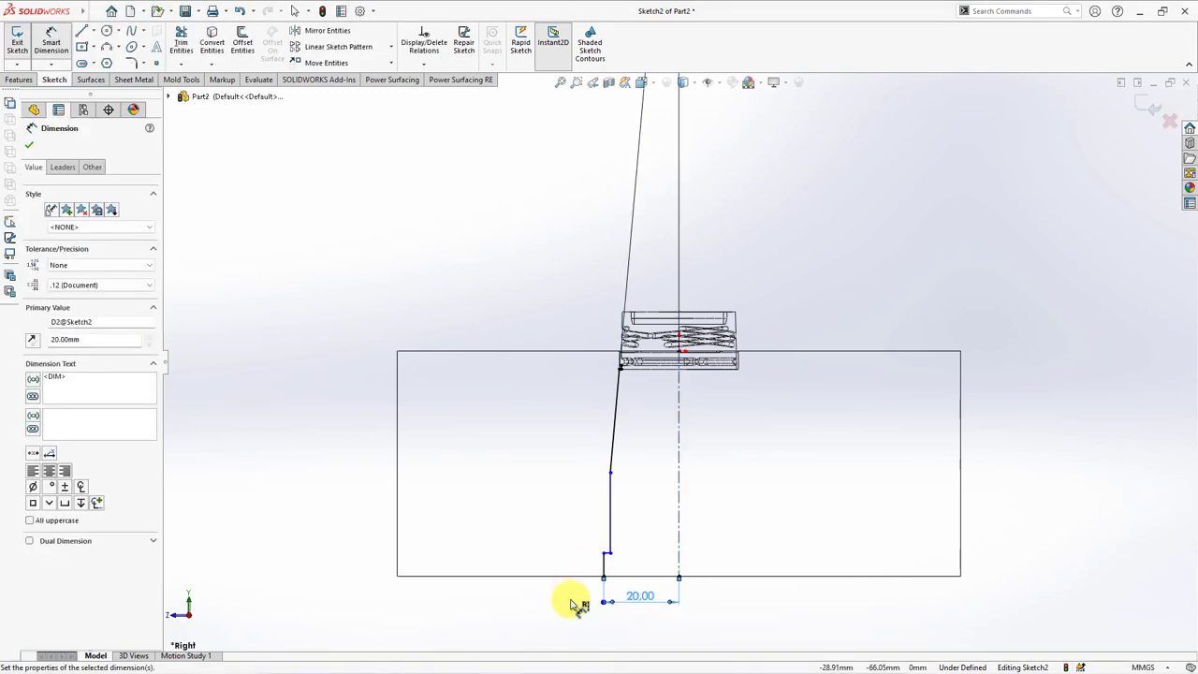
Step: Dimension the short vertical line at 8 mm and the long vertical line at 37 mm
left_click(604, 564)
left_click(573, 564)
type("8")
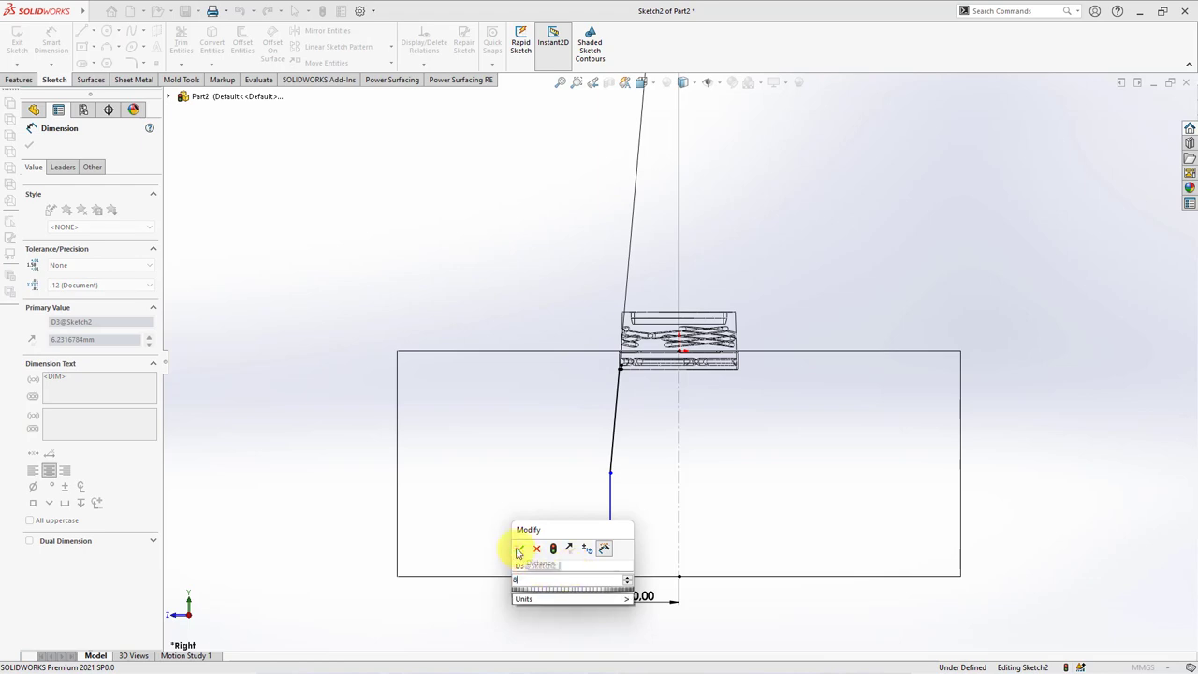
left_click(524, 548)
left_click(609, 544)
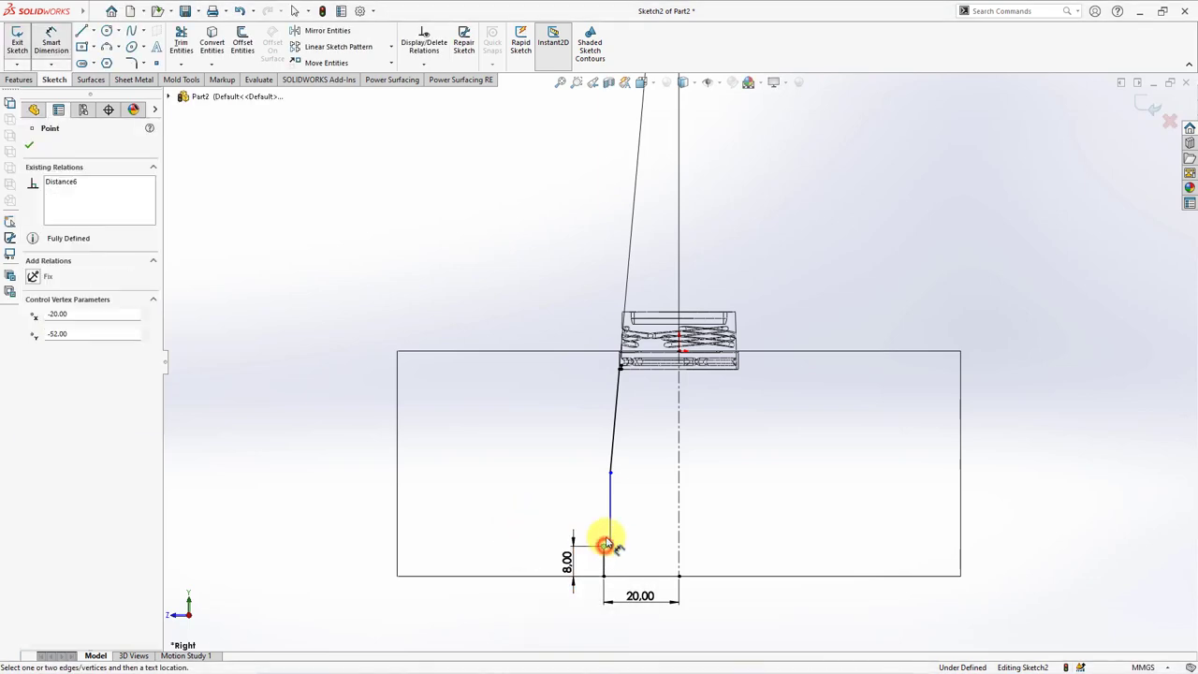
left_click(610, 473)
left_click(567, 510)
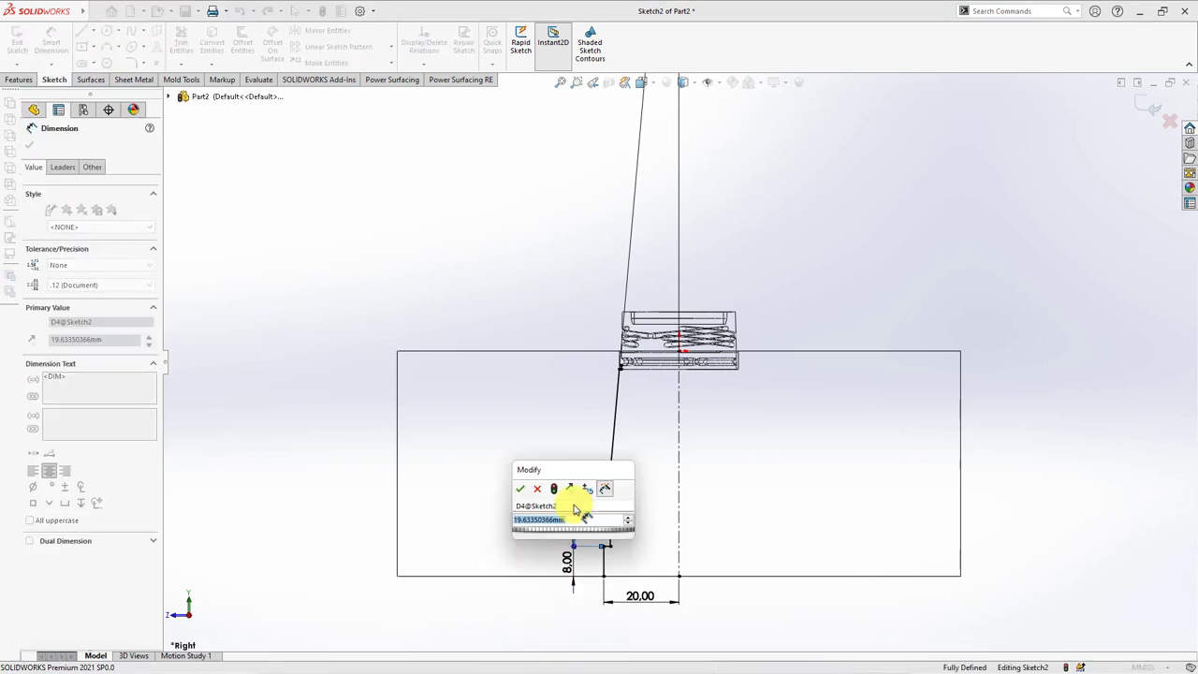
type("37")
left_click(521, 489)
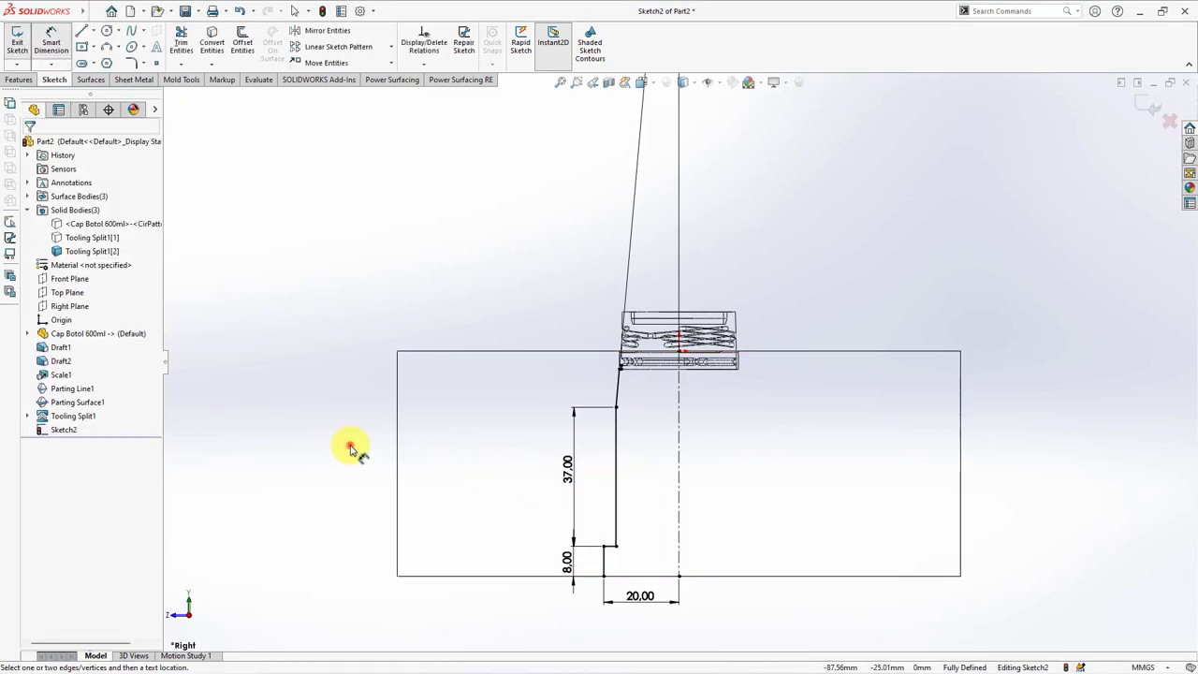
Step: Revolve the profile into a surface and start a Split feature using it
middle_click_drag(374, 428, 356, 477)
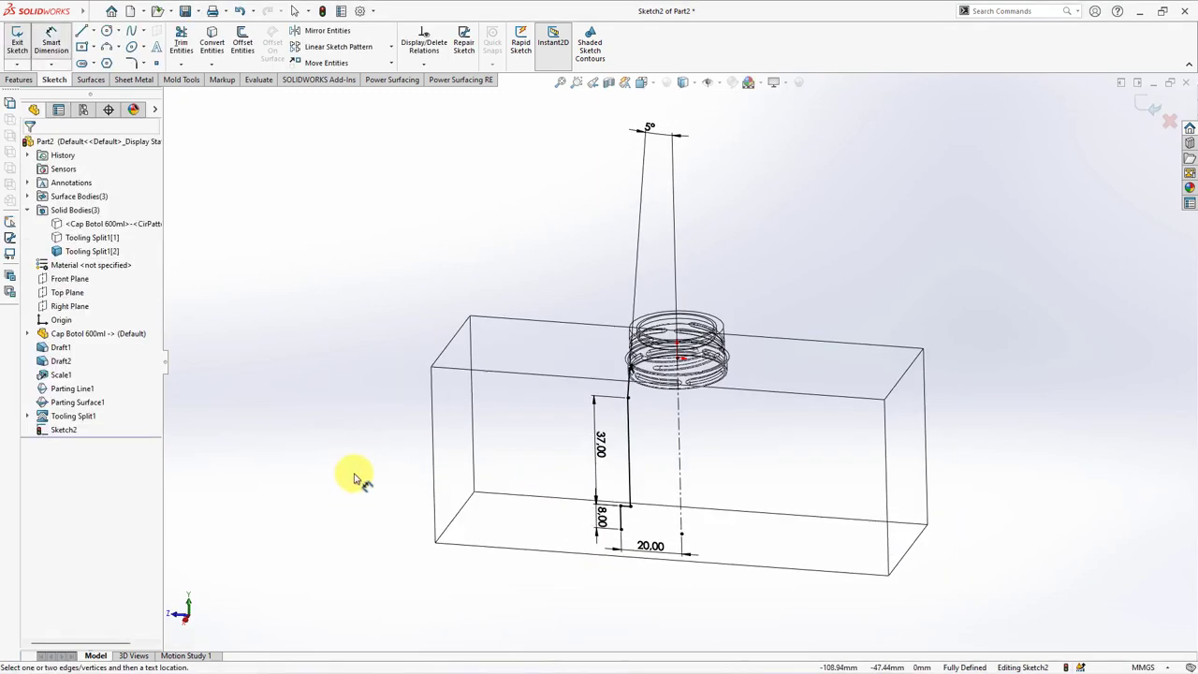
left_click(90, 79)
left_click(55, 42)
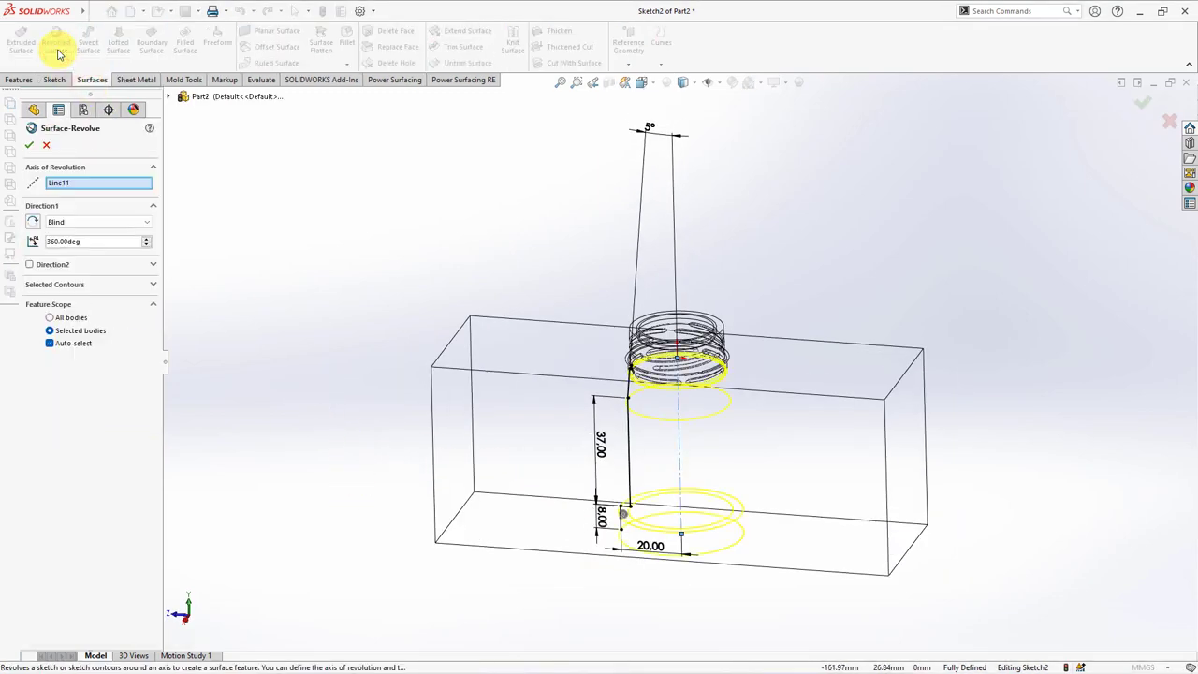
left_click(29, 148)
left_click(19, 79)
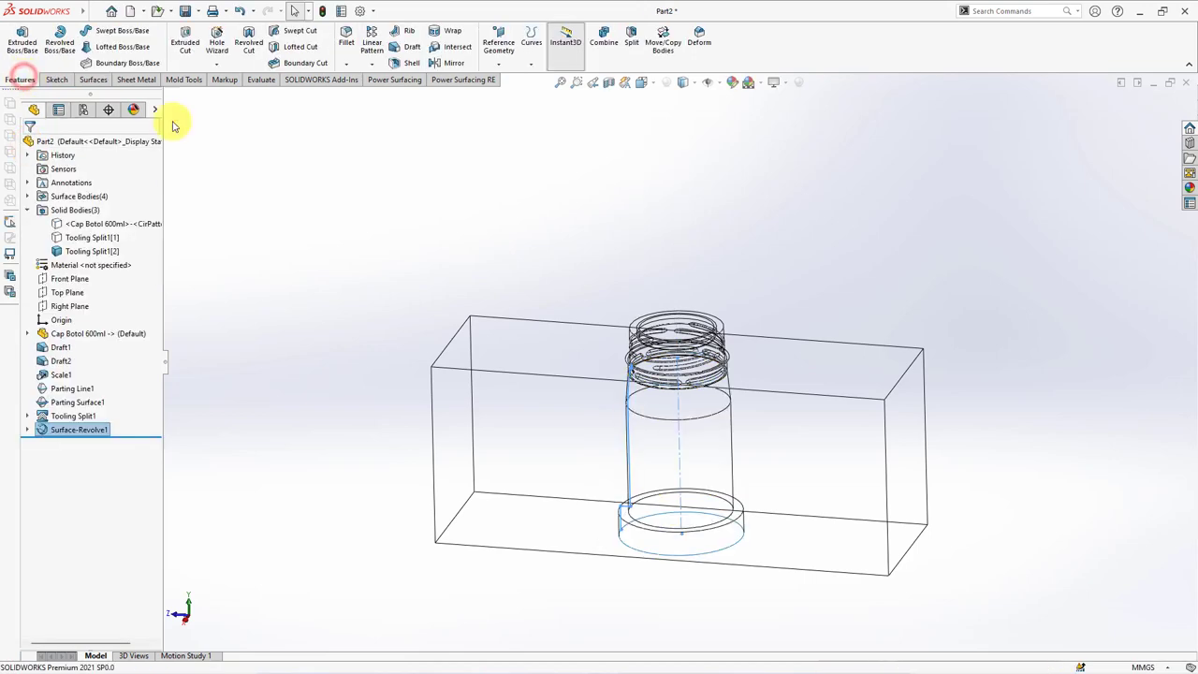
left_click(632, 42)
left_click(98, 332)
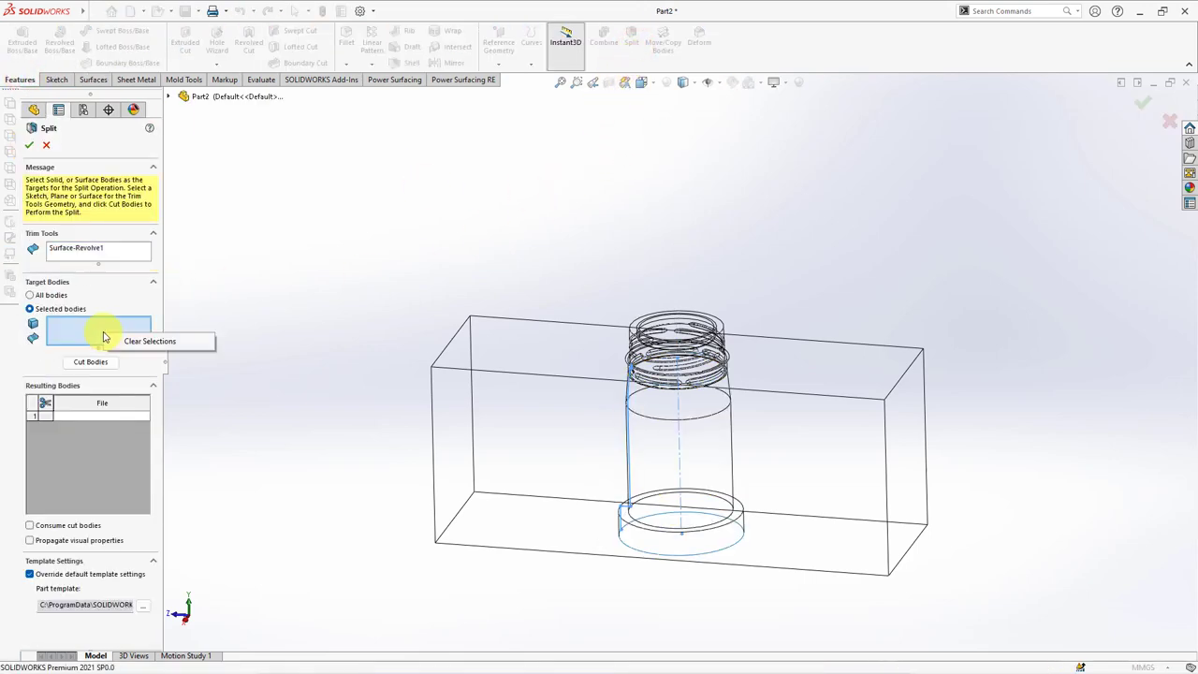
Step: Cut Tooling Split1[2] into separate bodies with the revolved surface, then hide that surface
left_click(534, 436)
left_click(89, 361)
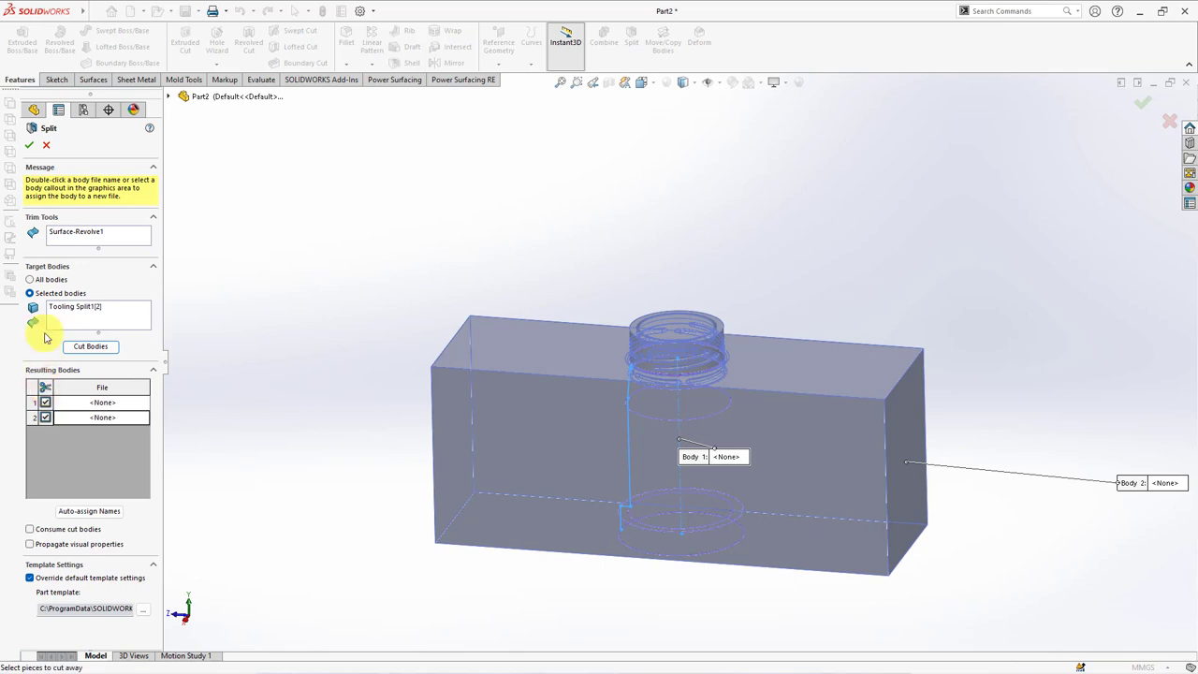
left_click(28, 145)
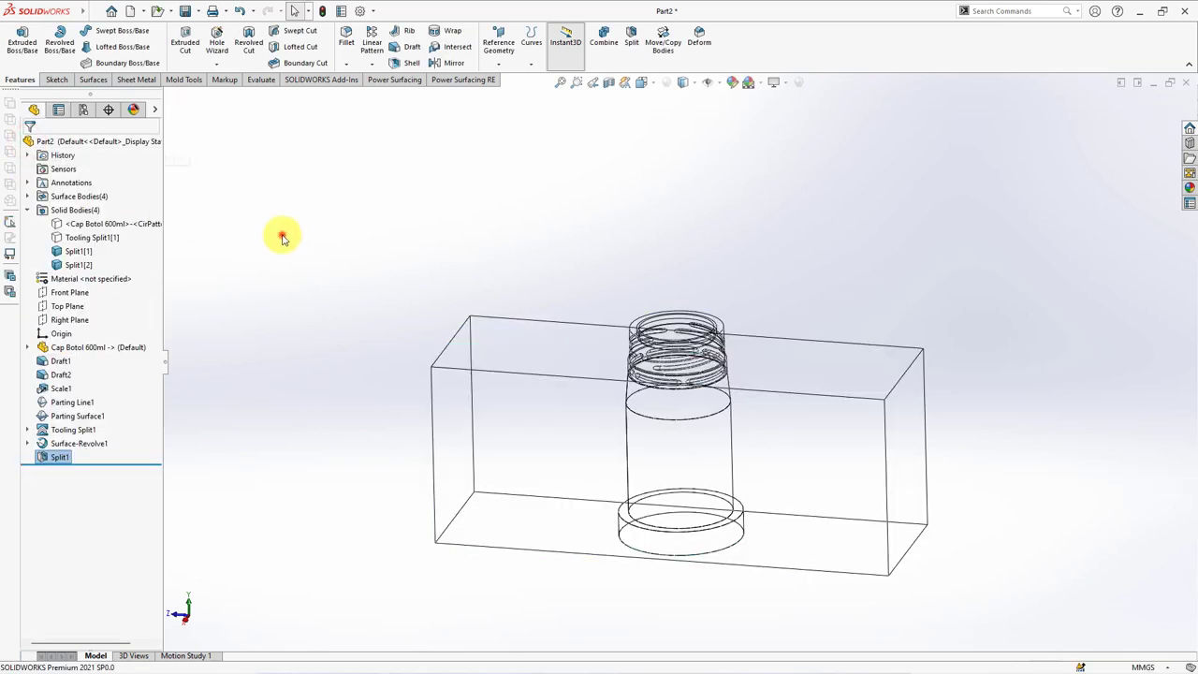
left_click(84, 197)
left_click(82, 182)
Step: Shade the model and check the split in a section view, then turn the section off
right_click(690, 86)
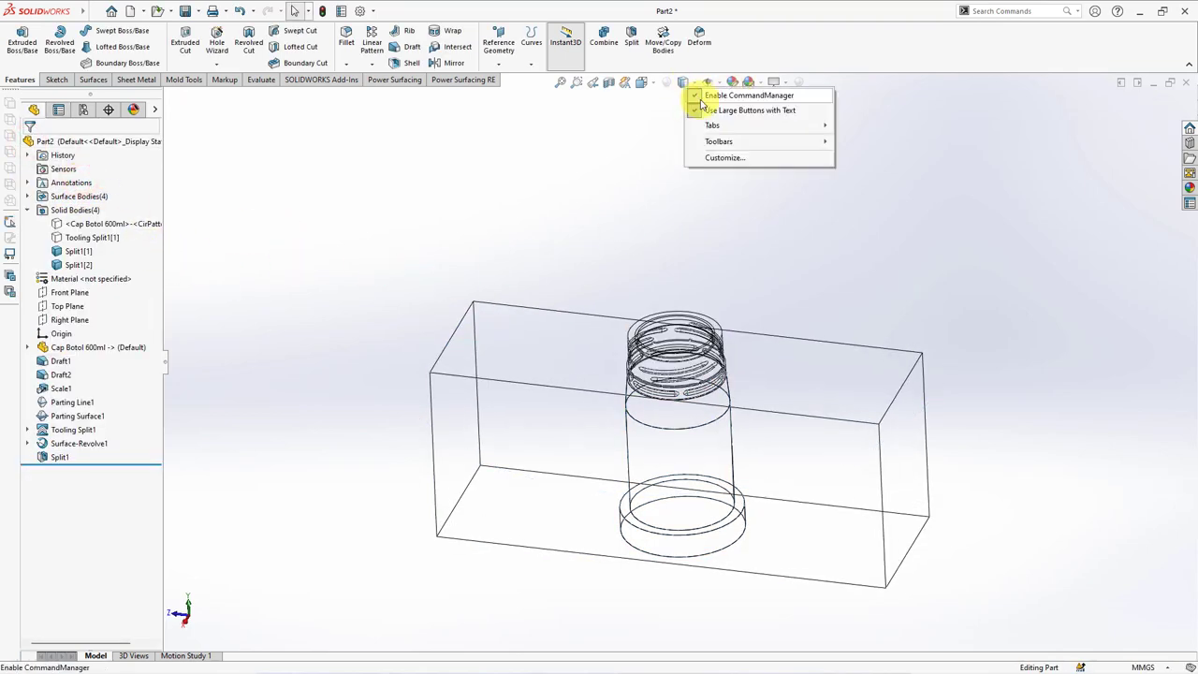
key("Escape")
left_click(685, 100)
left_click(608, 82)
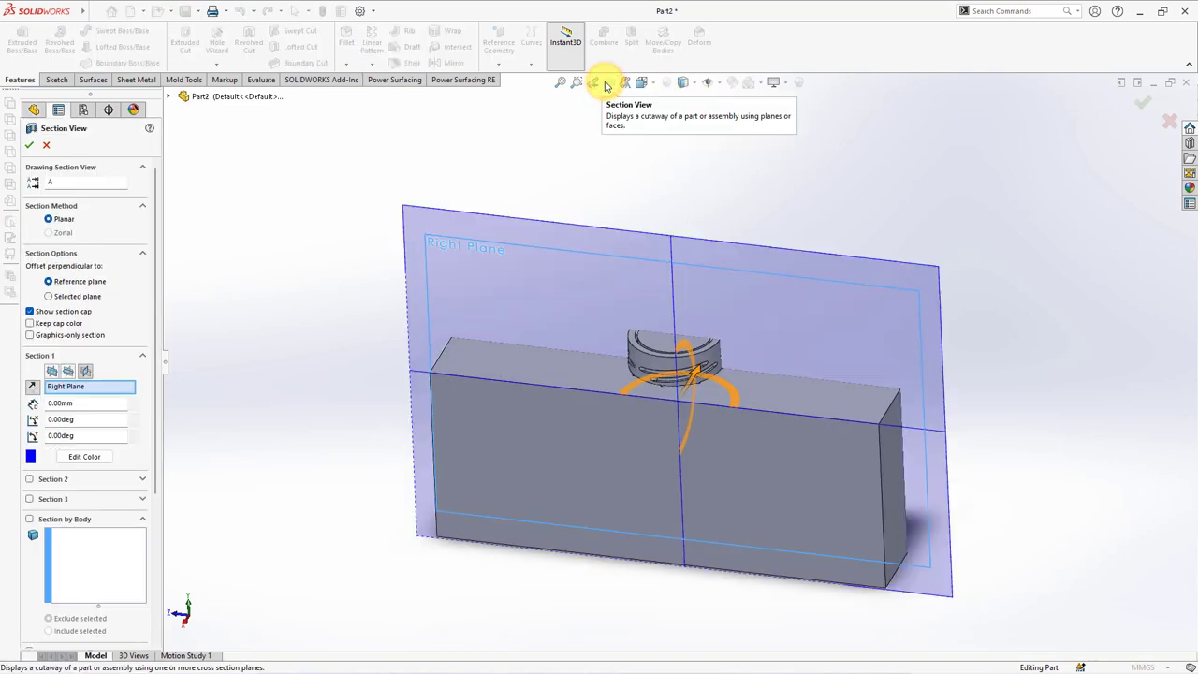
left_click(29, 146)
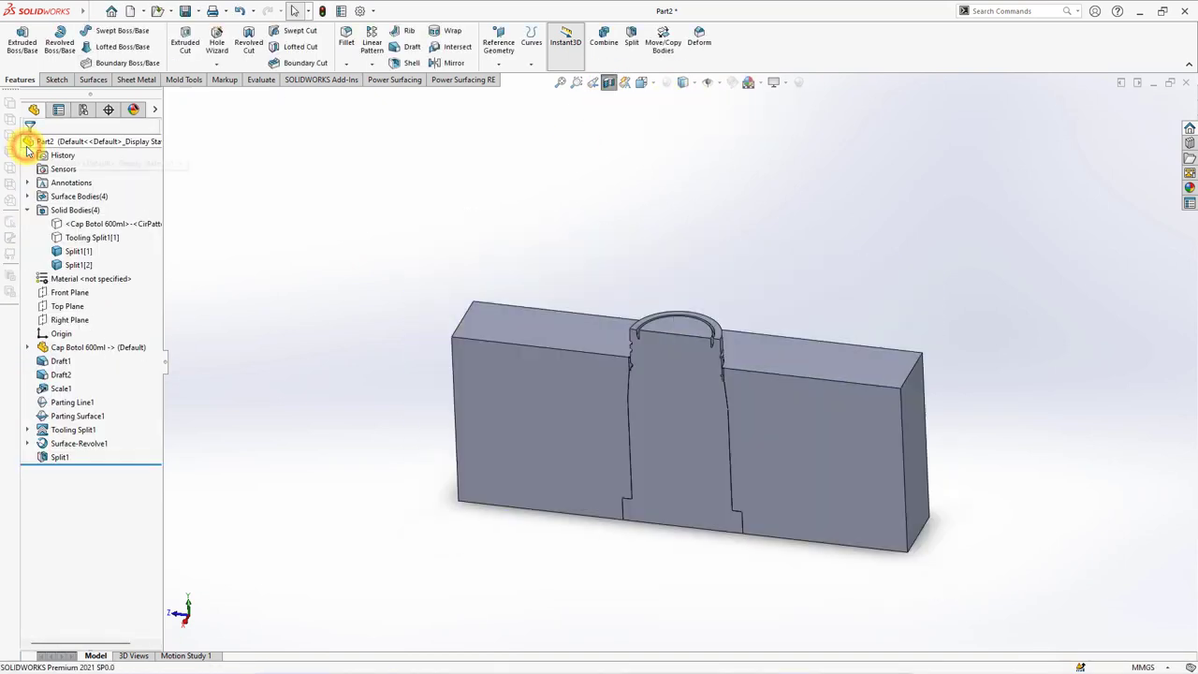
scroll(660, 487, "down", 3)
scroll(666, 466, "up", 1)
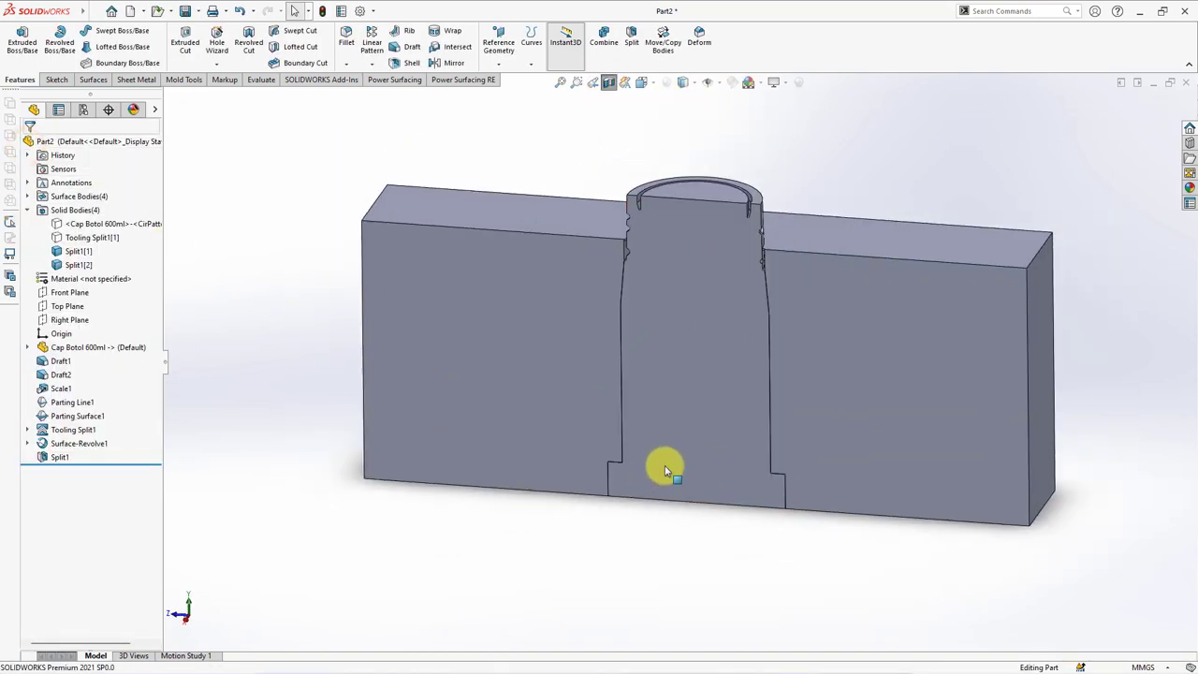
left_click(608, 82)
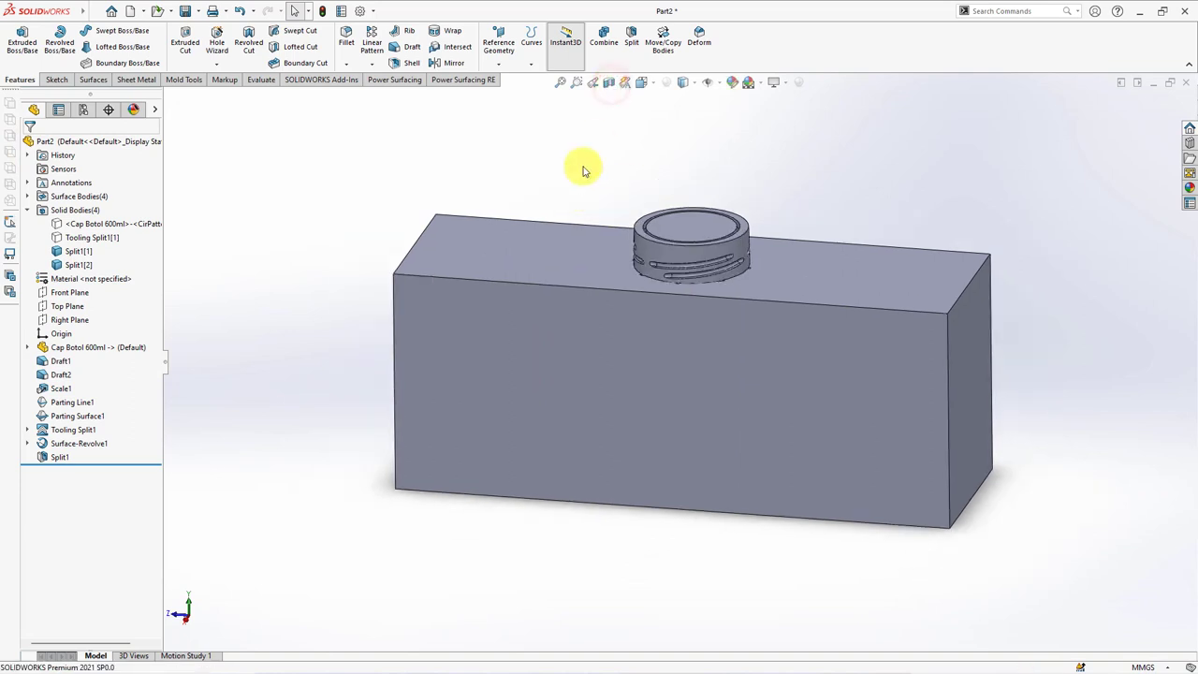
left_click(503, 64)
Step: Create Plane1 offset 10 mm below the block's top face
left_click(502, 75)
left_click(489, 249)
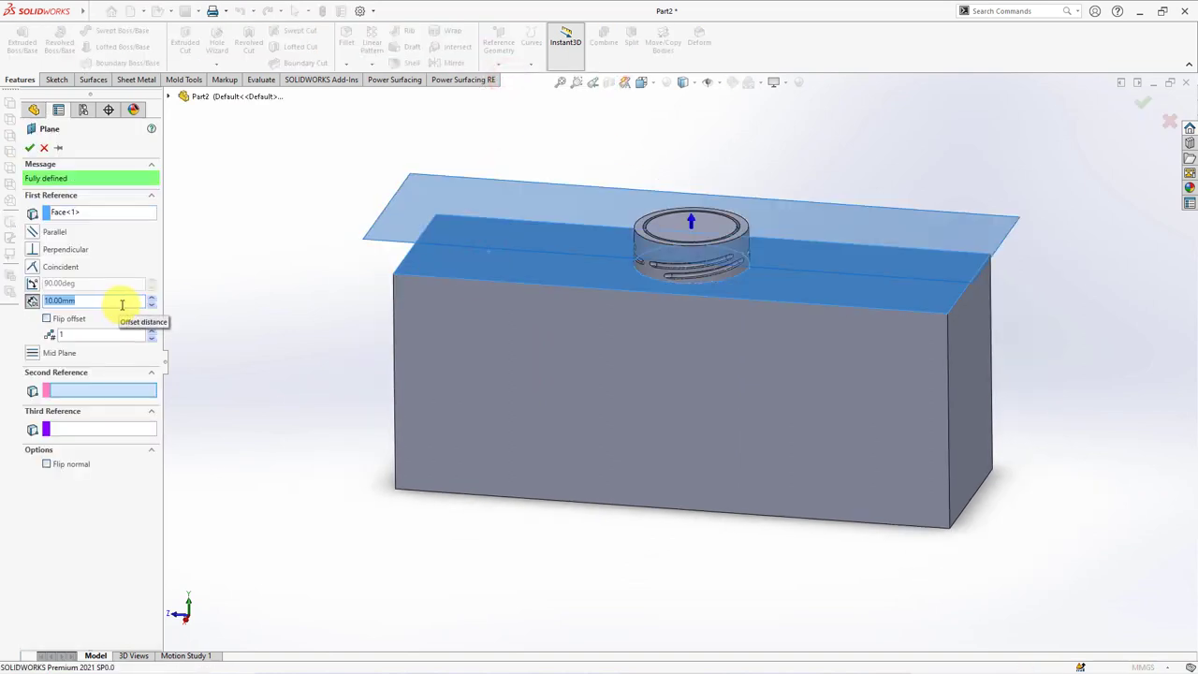
left_click(47, 319)
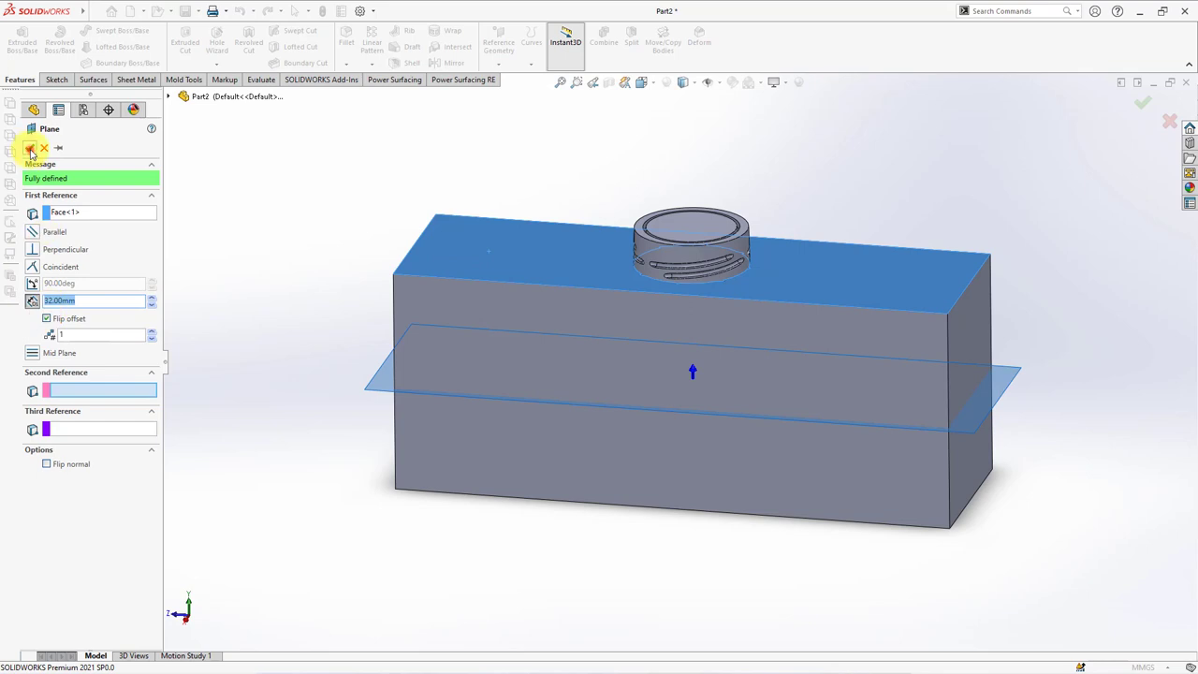
left_click(30, 149)
Step: Split Split1[2] at Plane1 into two bodies, keeping both results
left_click(630, 45)
left_click(75, 320)
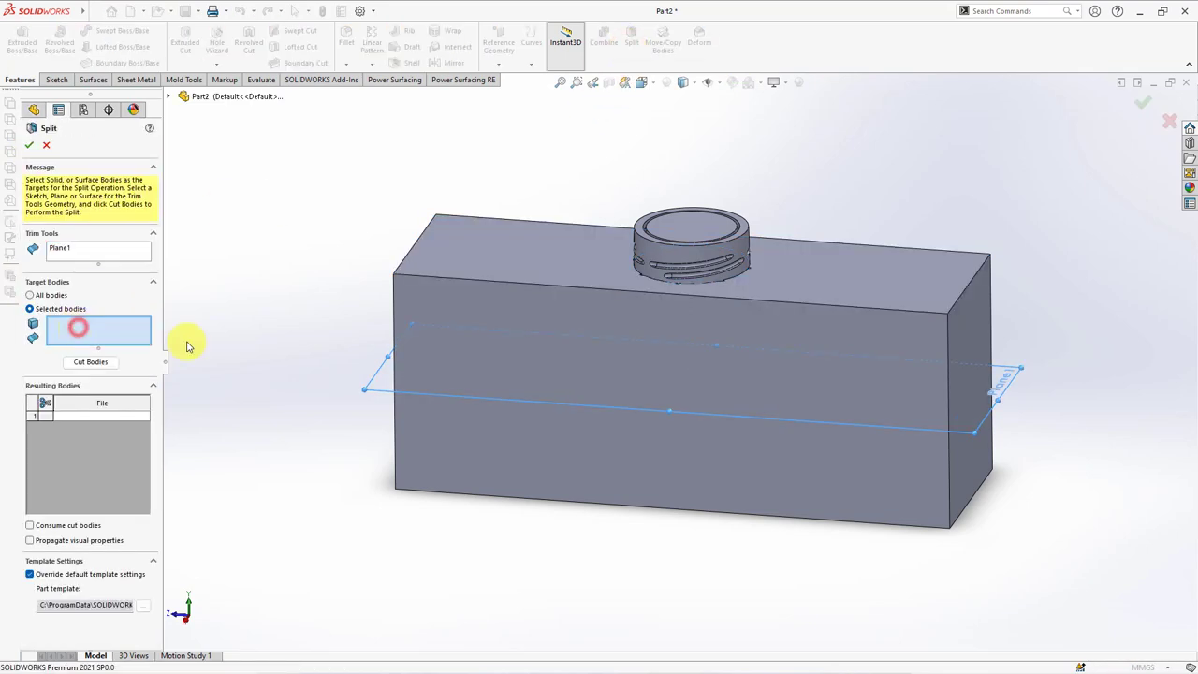
left_click(436, 324)
left_click(91, 347)
left_click(45, 386)
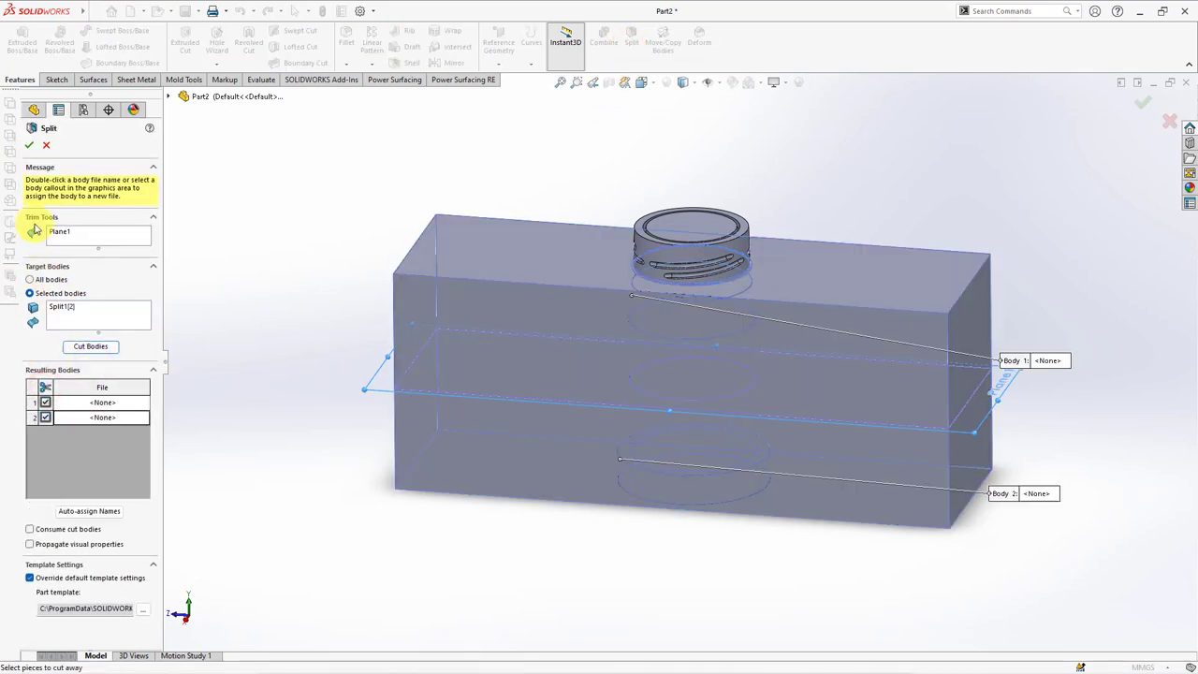
left_click(30, 148)
Step: Hide Plane1, inspect the cut in section view, then hide the two block bodies
left_click(384, 376)
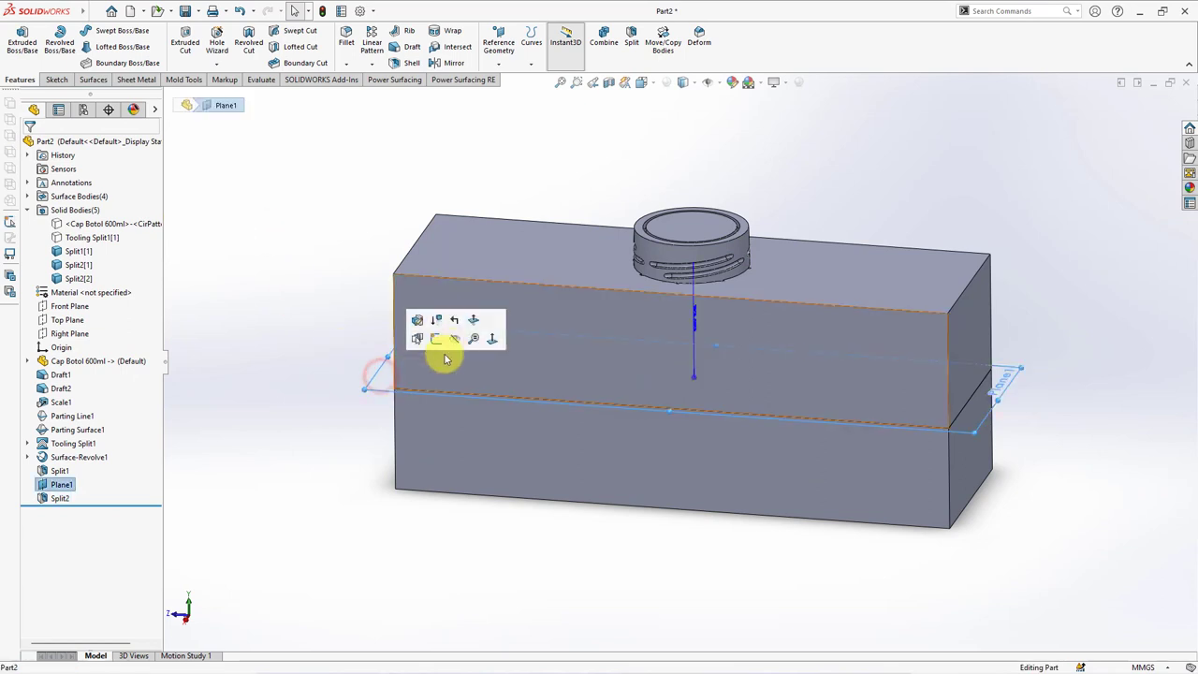
left_click(452, 342)
left_click(609, 83)
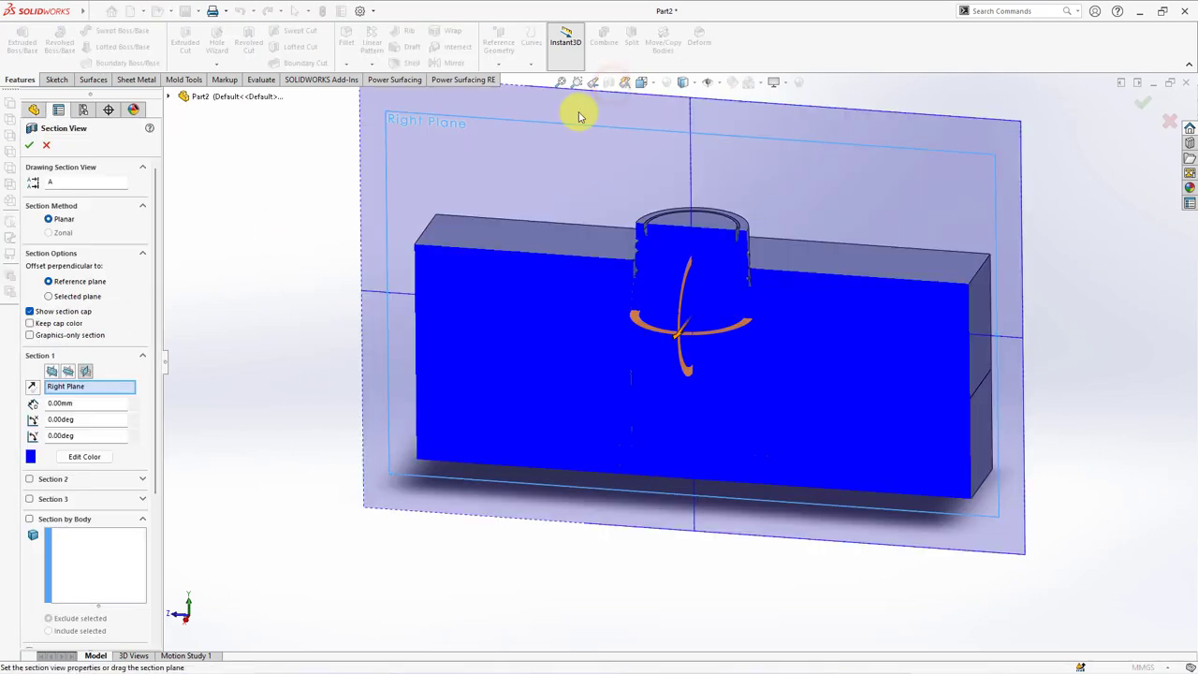
left_click(30, 148)
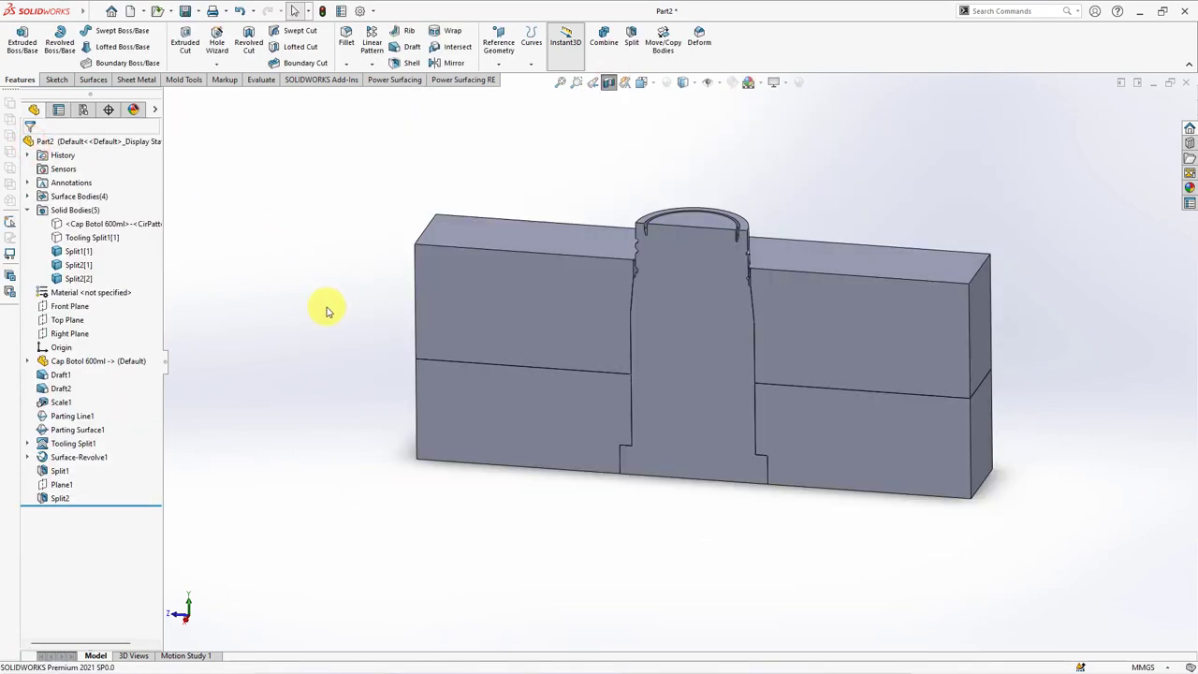
left_click(609, 83)
left_click(550, 334)
left_click(530, 432, "ctrl")
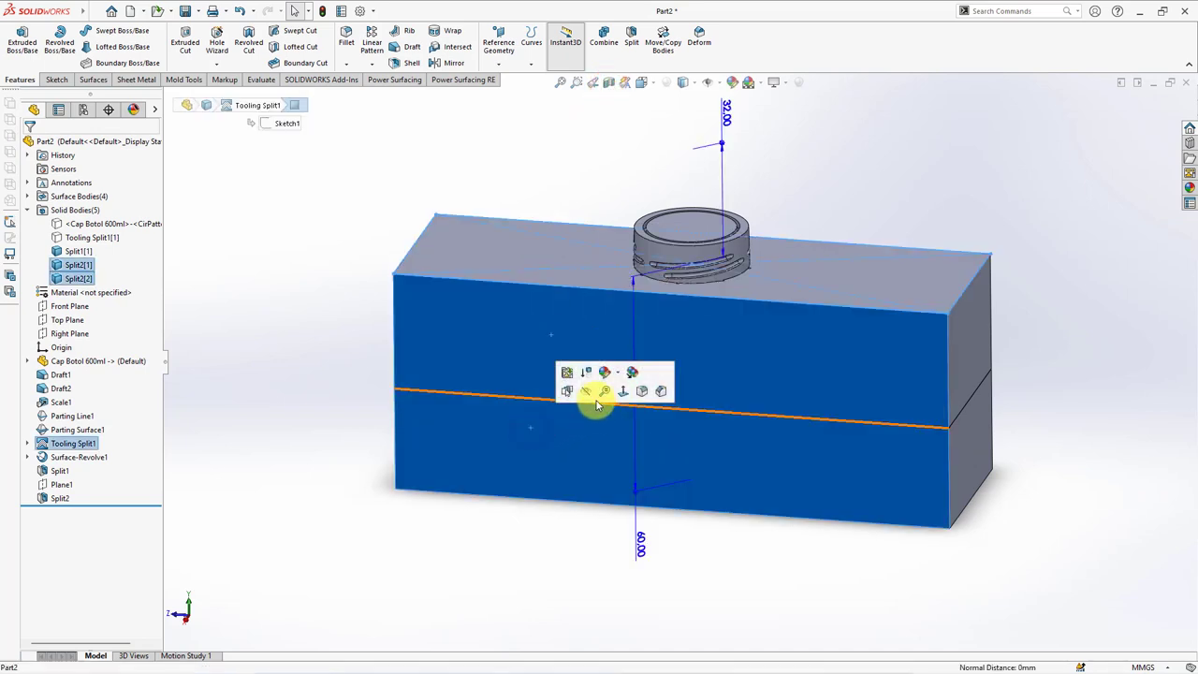
left_click(587, 393)
left_click(391, 382)
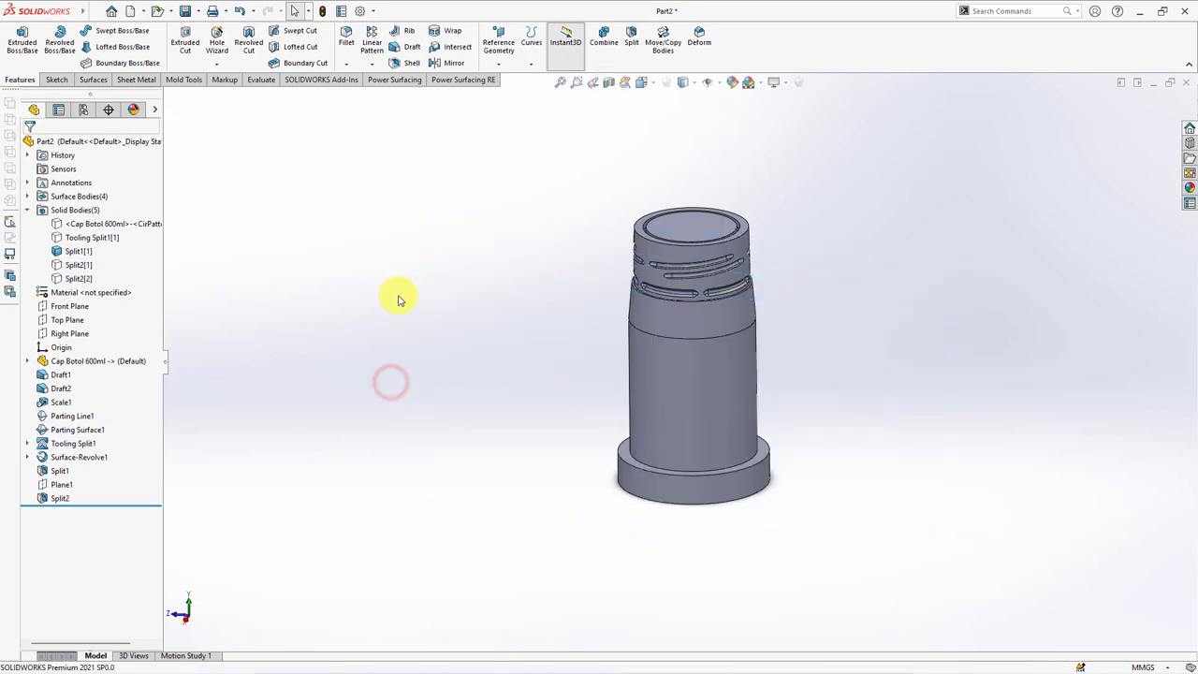
Step: Split core body Split1[1] at its bottom ring face, keeping the base ring body
left_click(632, 54)
left_click(624, 454)
left_click(92, 341)
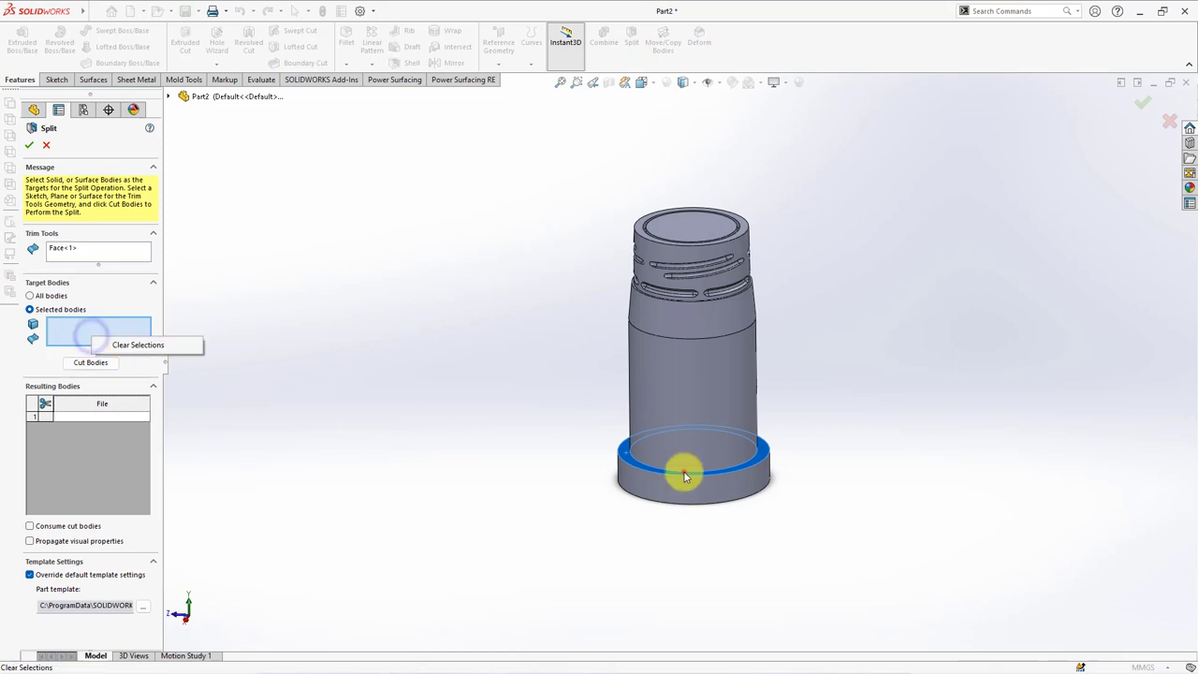
left_click(684, 474)
left_click(91, 362)
left_click(668, 493)
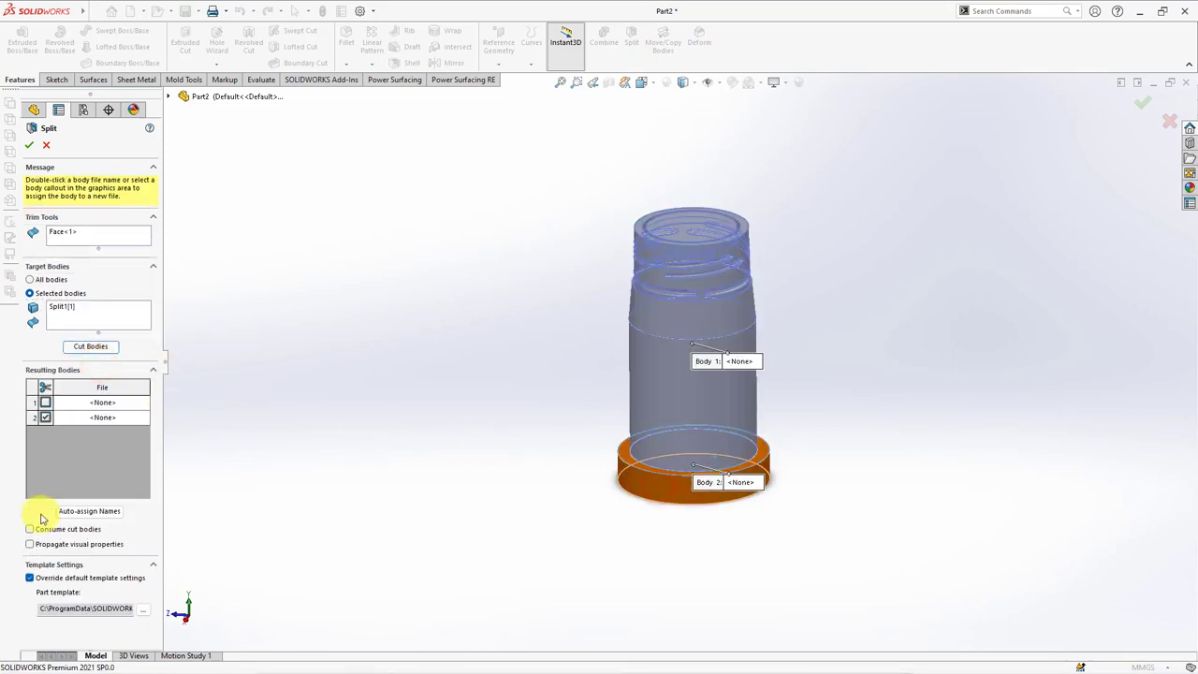
left_click(32, 145)
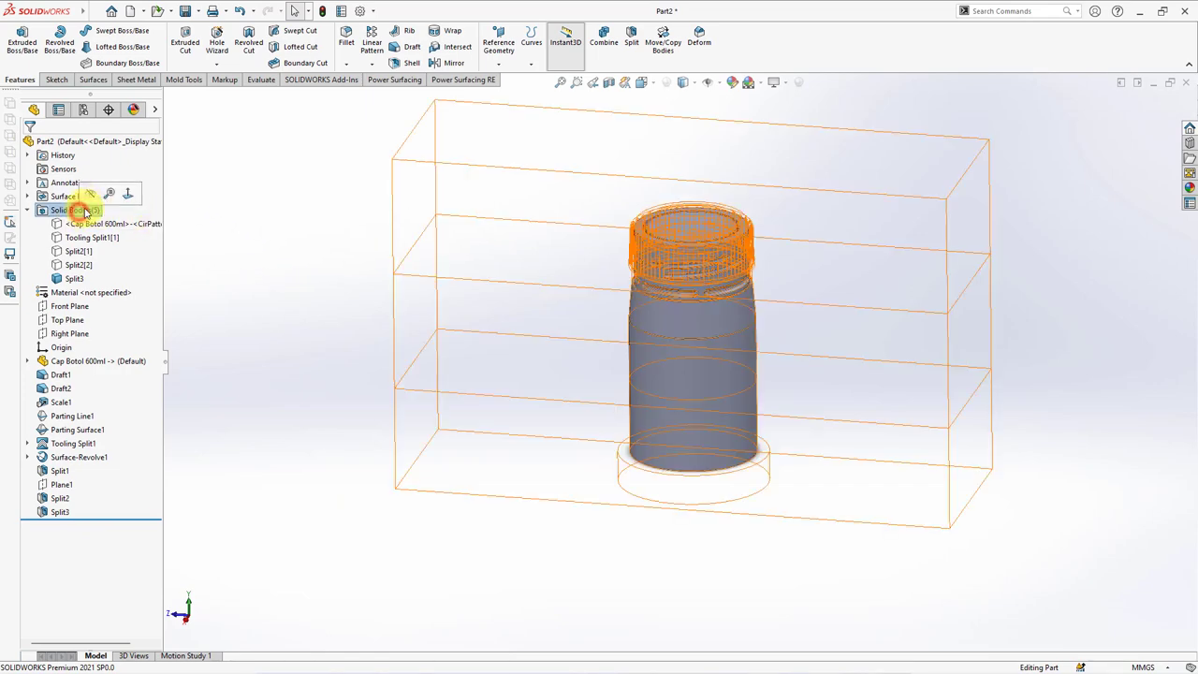
Step: Show all hidden solid bodies again and return to the isometric view
left_click(62, 228)
left_click(59, 240)
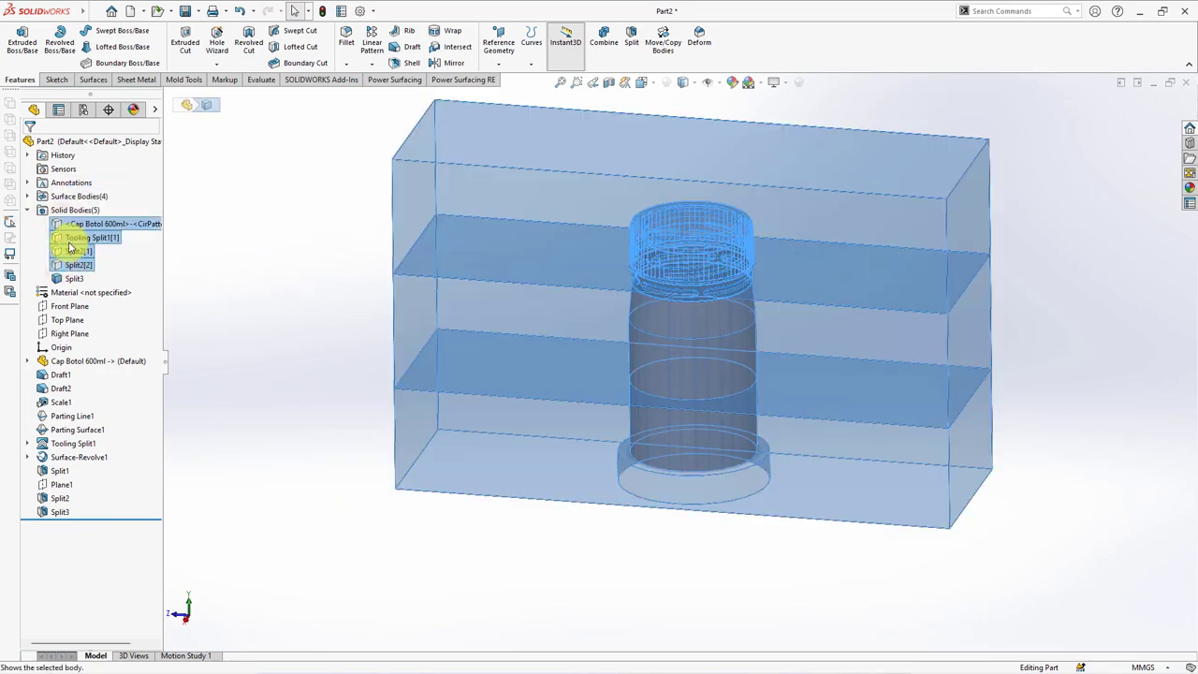
left_click(314, 295)
key("ctrl+7")
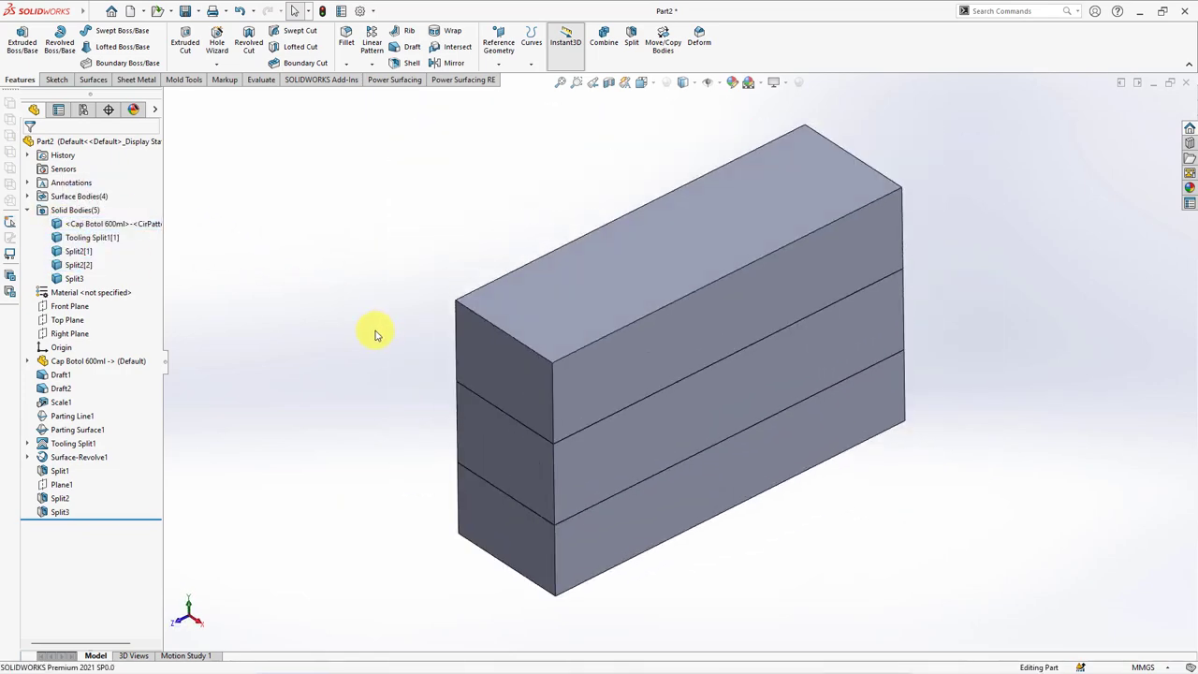
Step: Move the cap body and the other four mold bodies 24 mm along X with Move/Copy Bodies
left_click(661, 49)
left_click(170, 98)
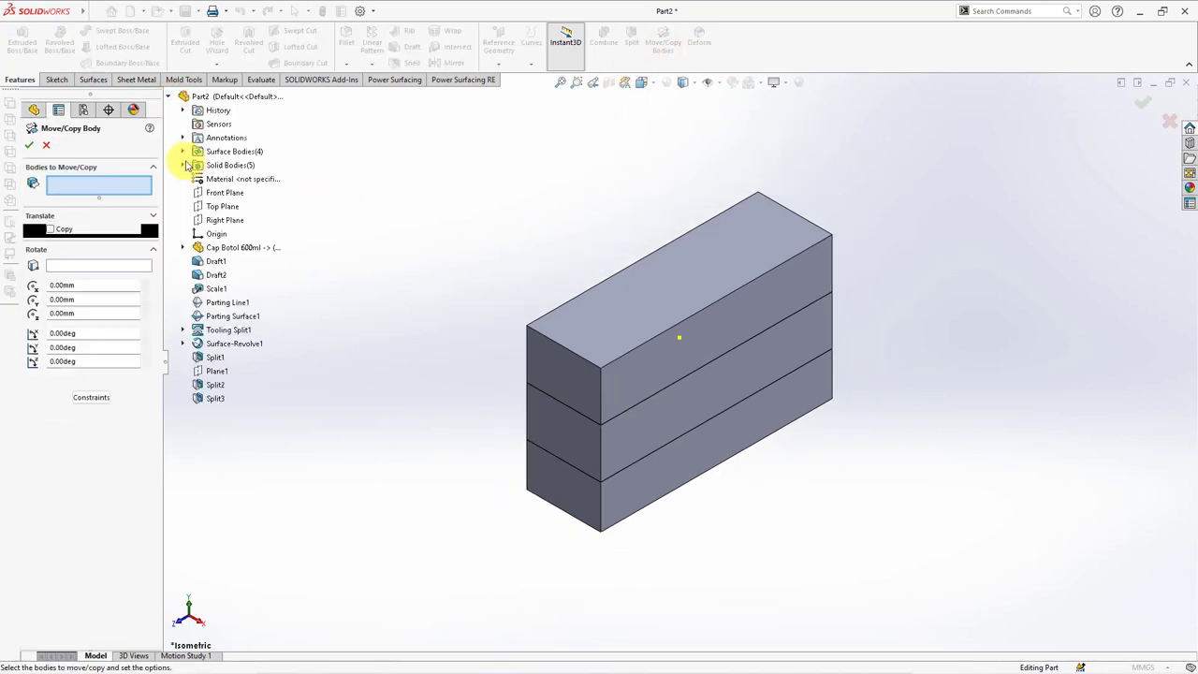
left_click(183, 165)
left_click(245, 179)
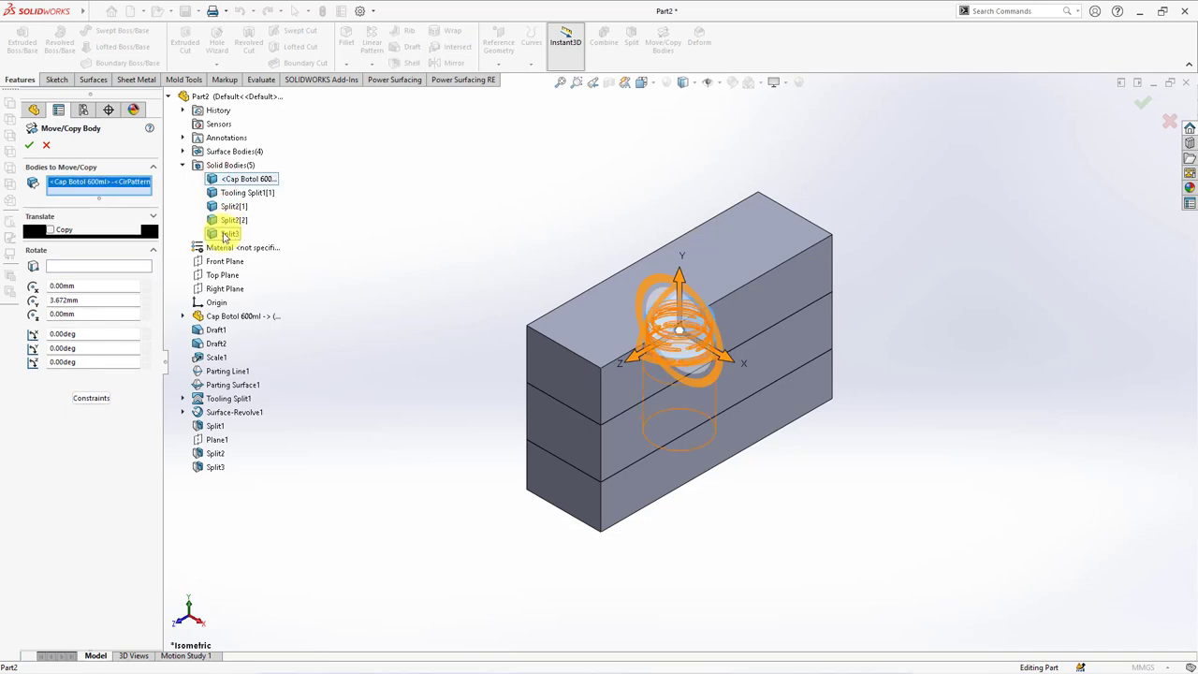
left_click(224, 234, "shift")
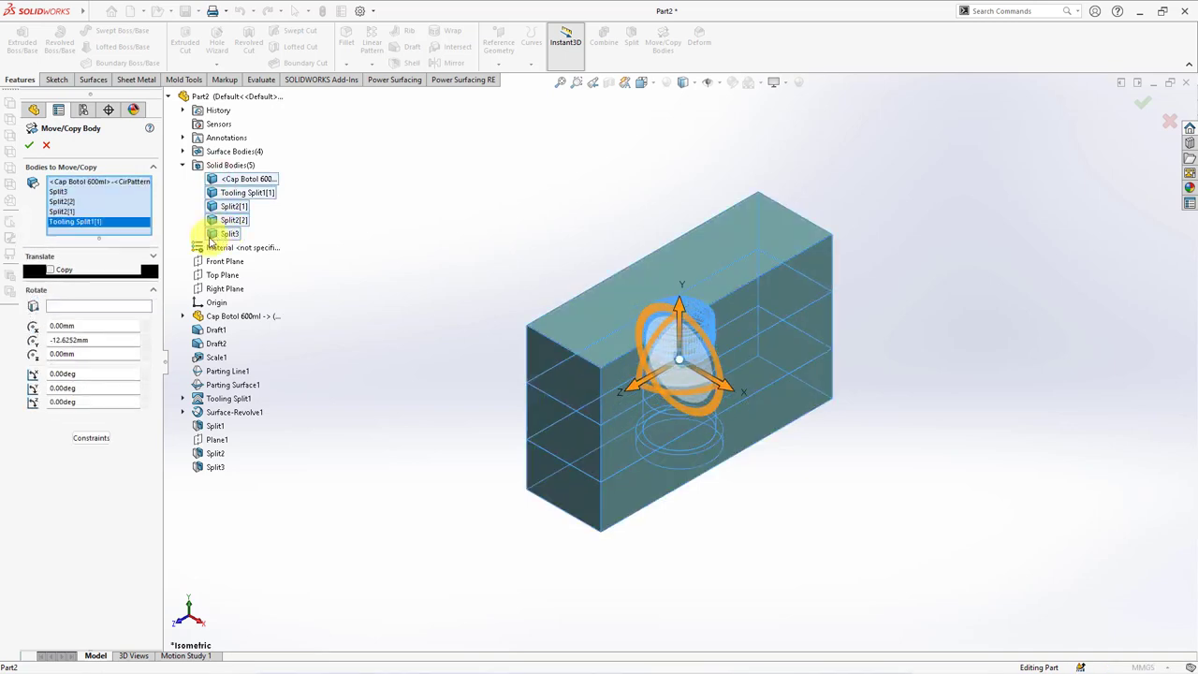
left_click(152, 258)
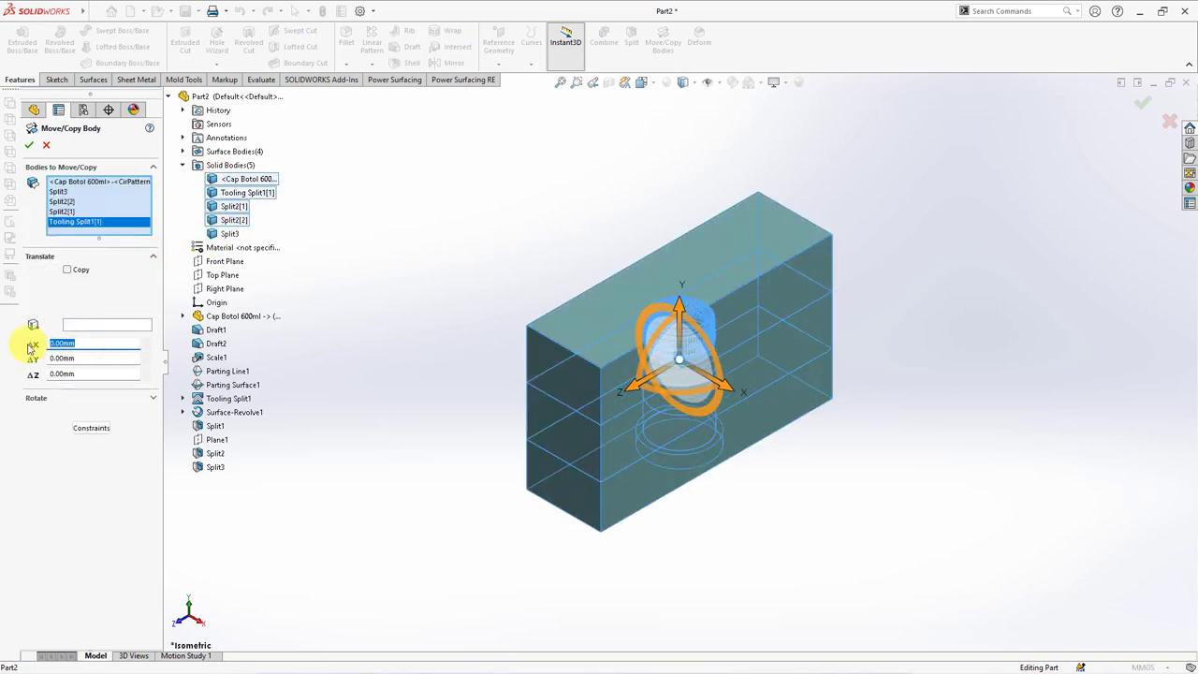
key("Tab")
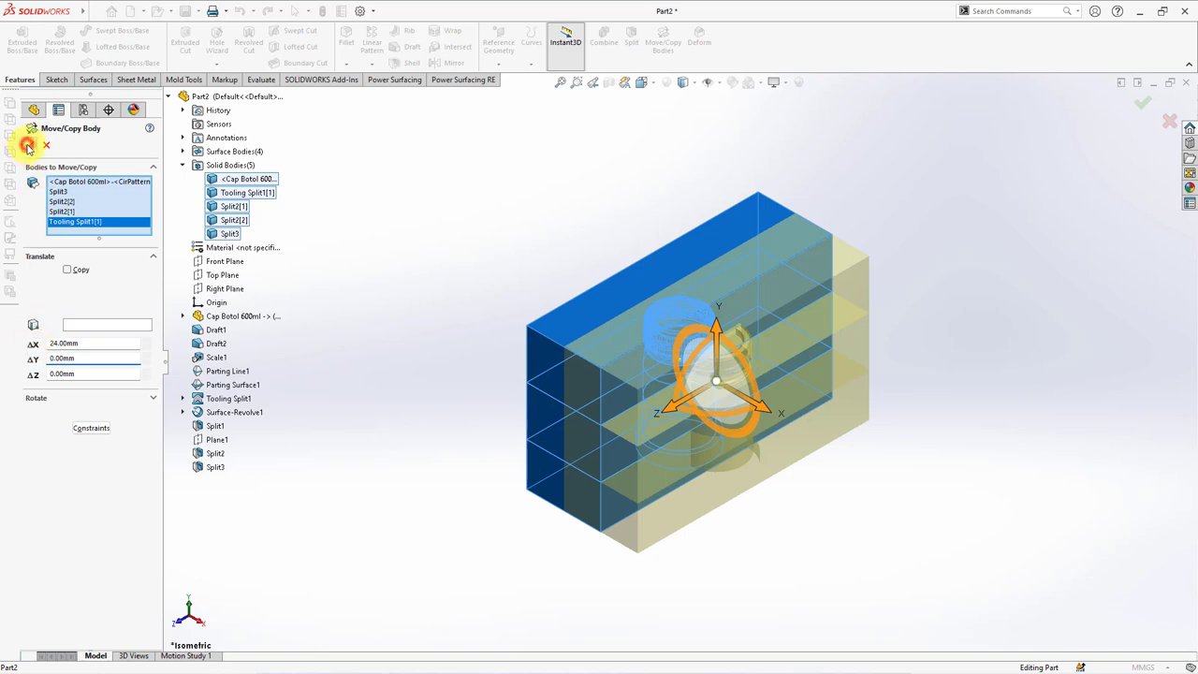
left_click(28, 147)
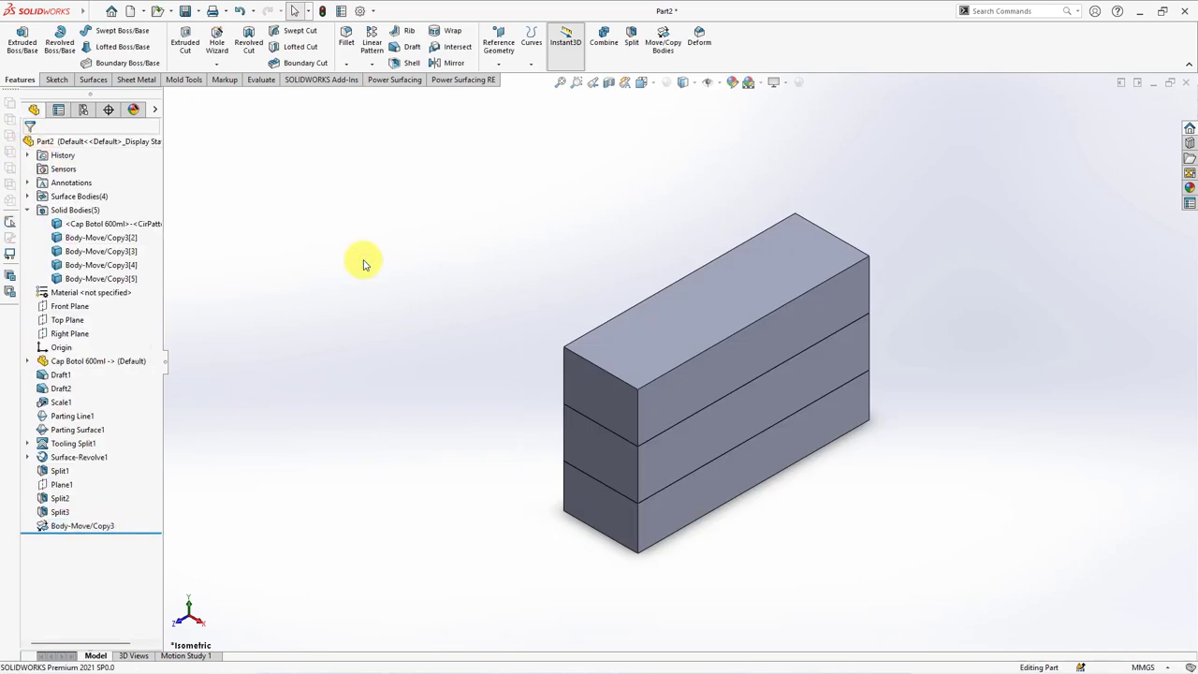
Step: Linear-pattern all five mold bodies at 48 mm spacing, 3 by 4 instances, seed only in direction 2
left_click(372, 47)
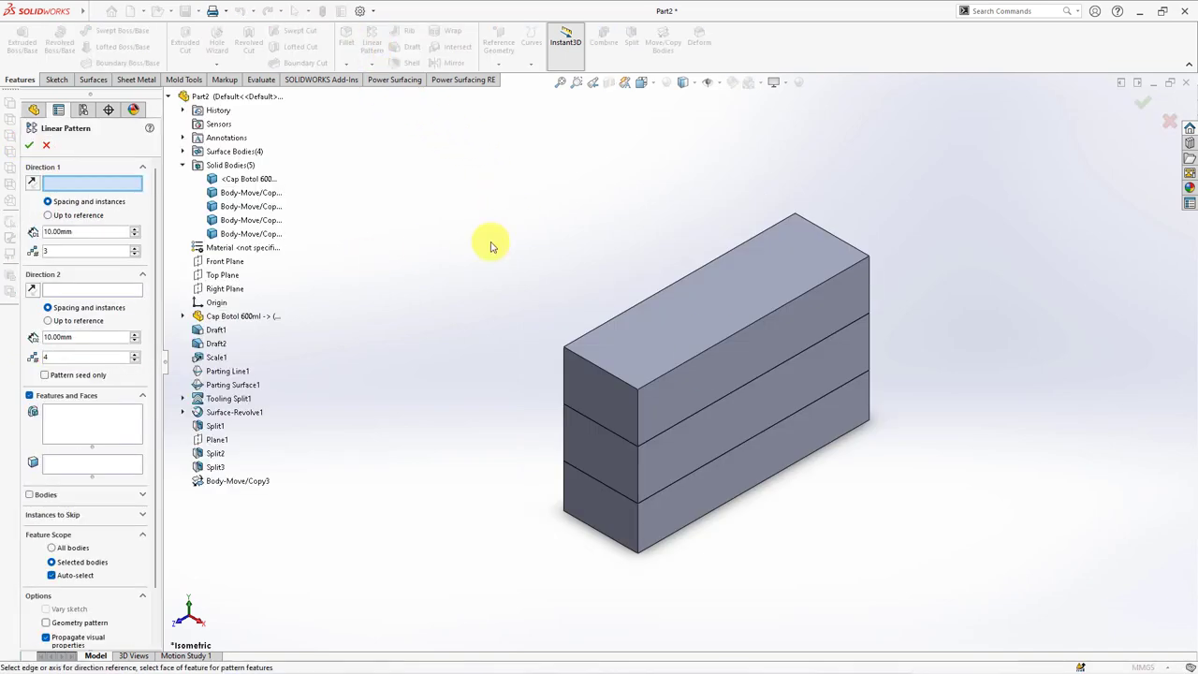
left_click(574, 357)
left_click(855, 251)
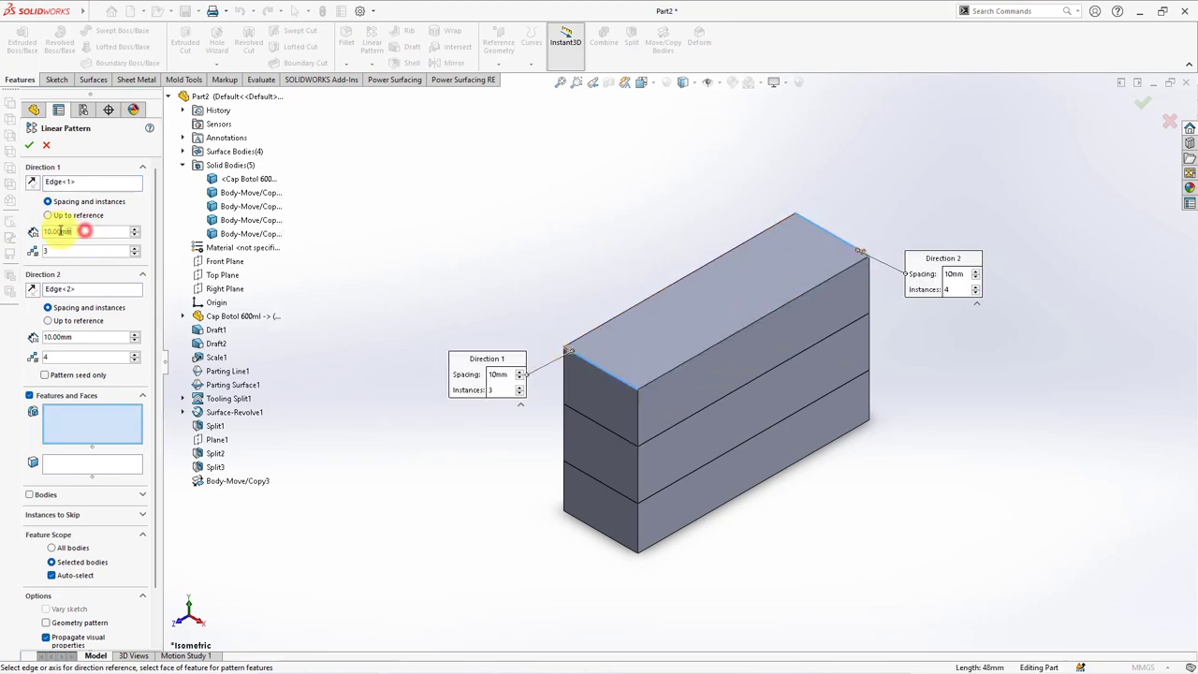
type("48")
key("Tab")
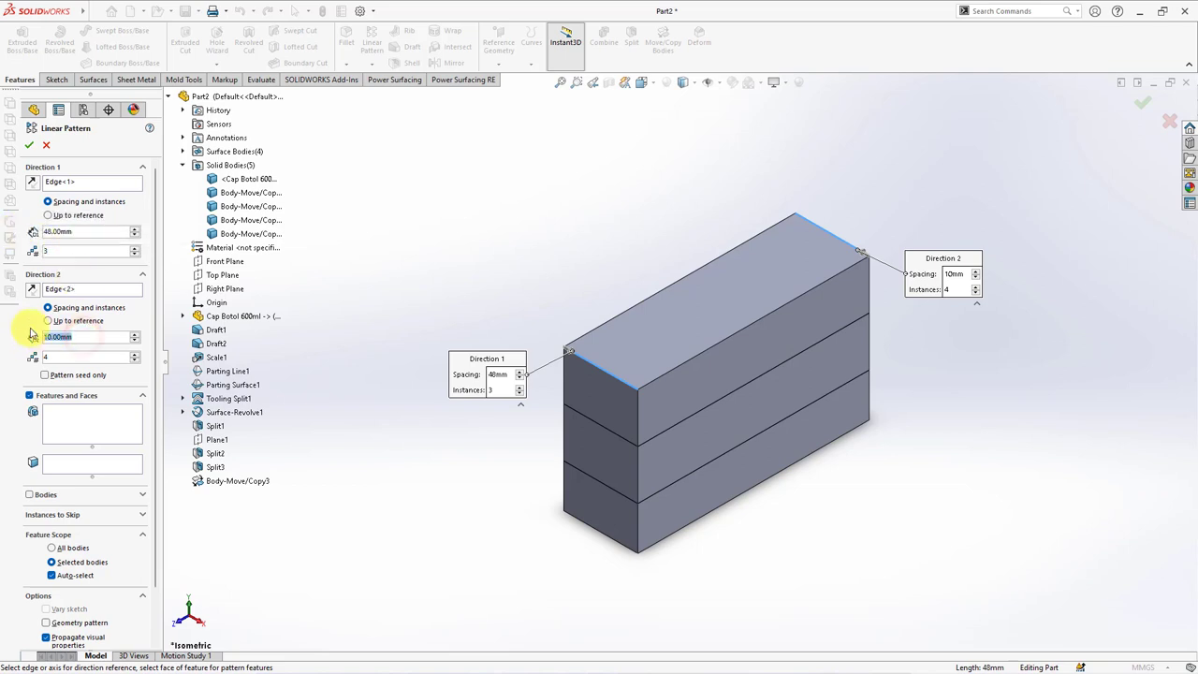
left_click(29, 495)
left_click(234, 178)
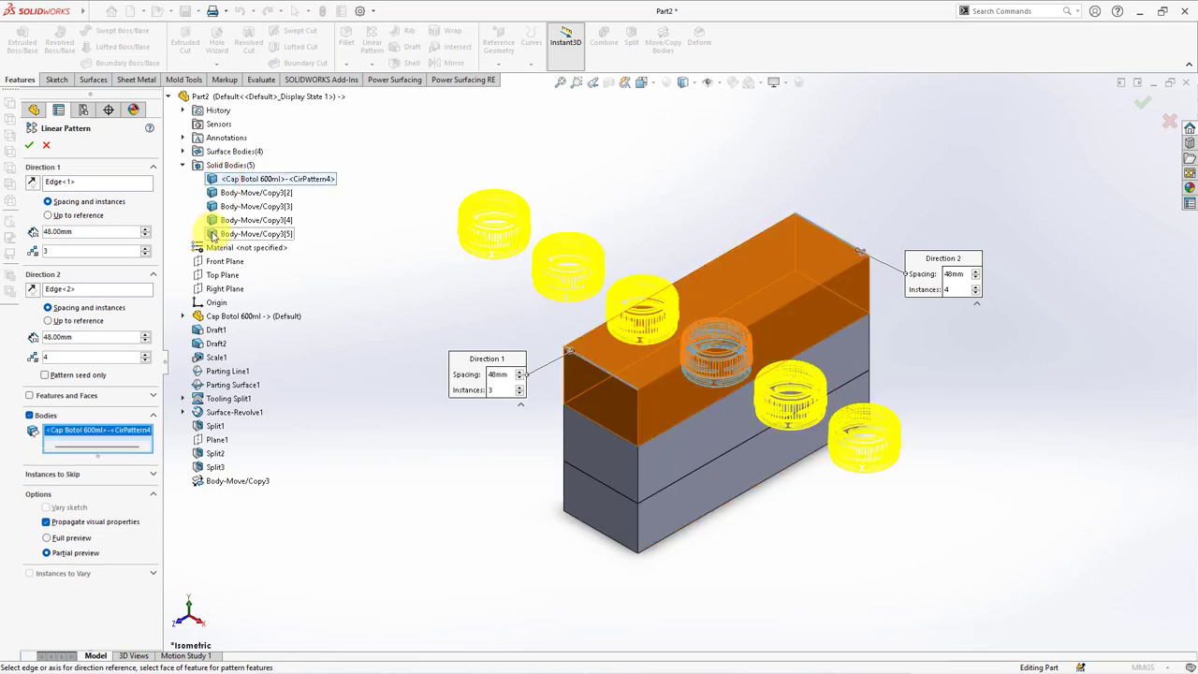
left_click(213, 234, "shift")
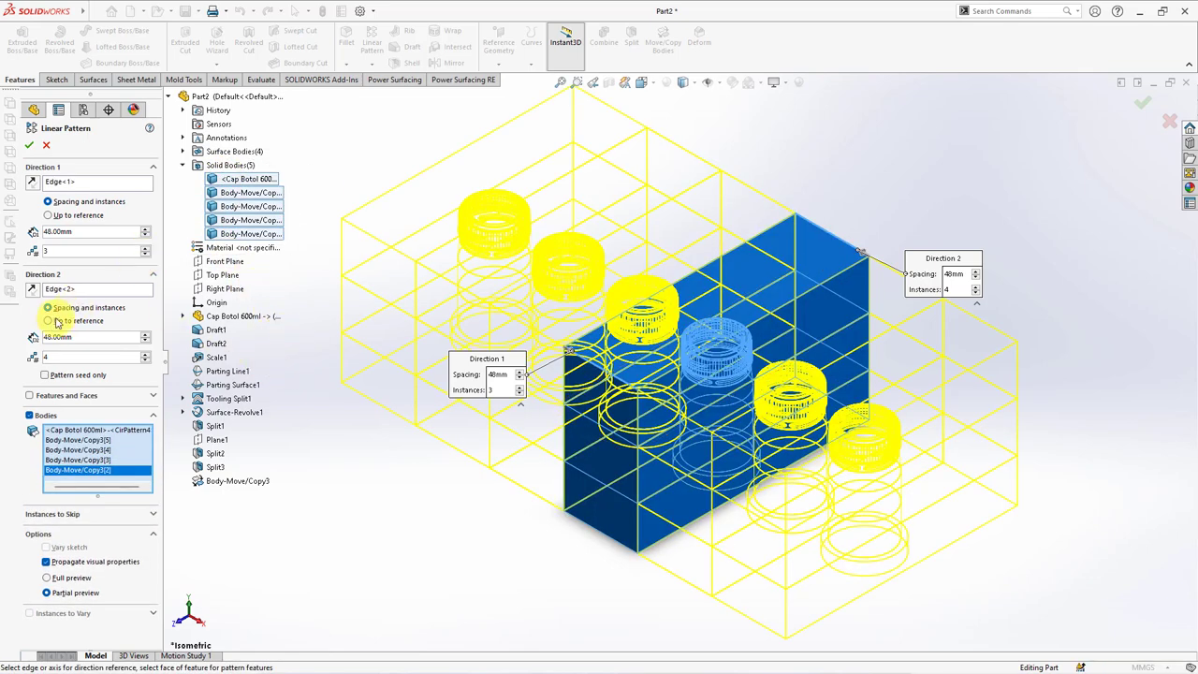
left_click(44, 375)
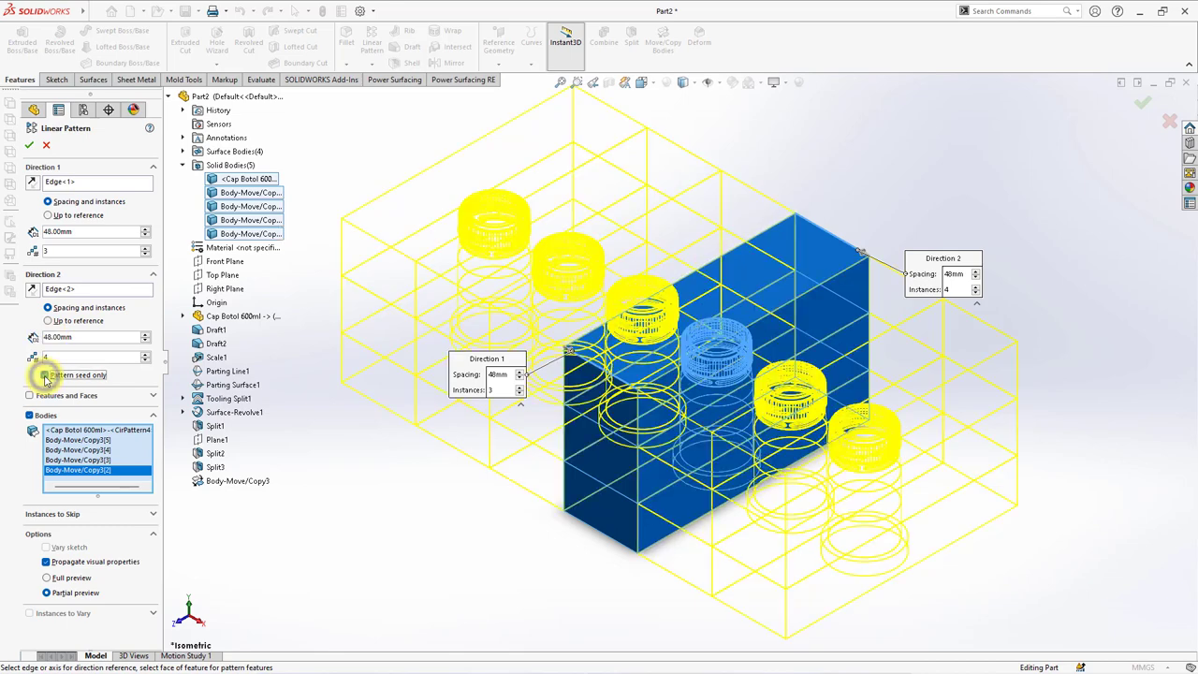
left_click(30, 146)
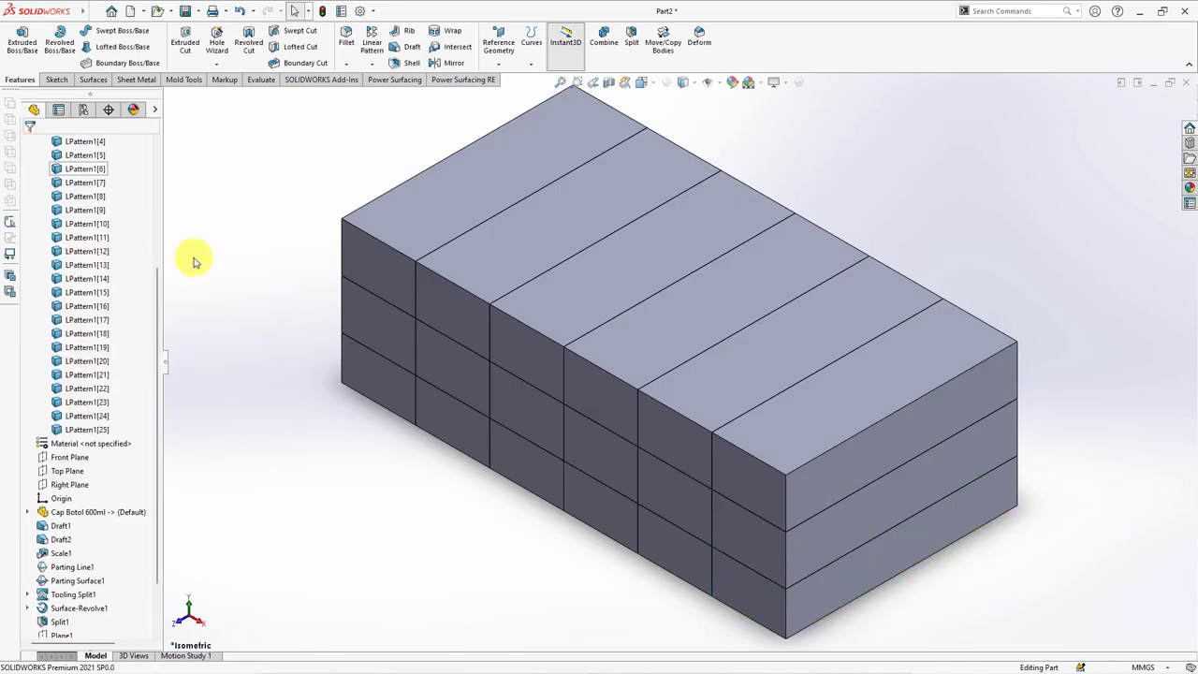
Step: Add the six top-layer blocks together into a single top plate
left_click(604, 42)
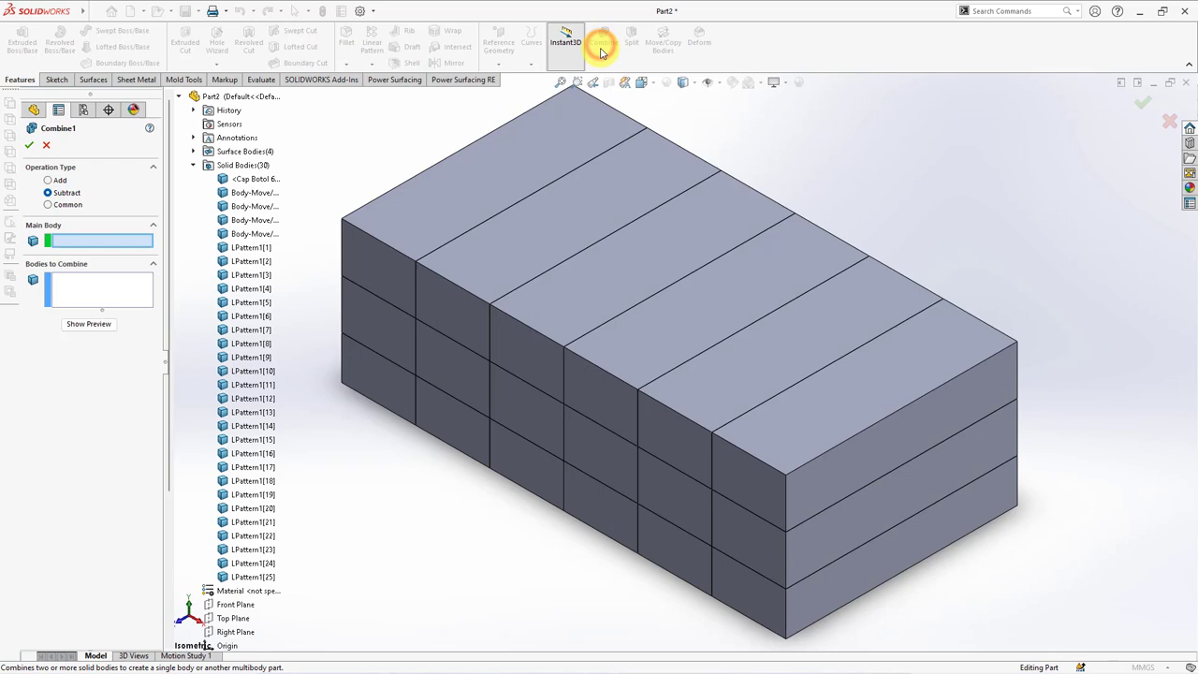
left_click(48, 179)
left_click(495, 275)
left_click(537, 306)
left_click(583, 336)
left_click(661, 379)
left_click(738, 420)
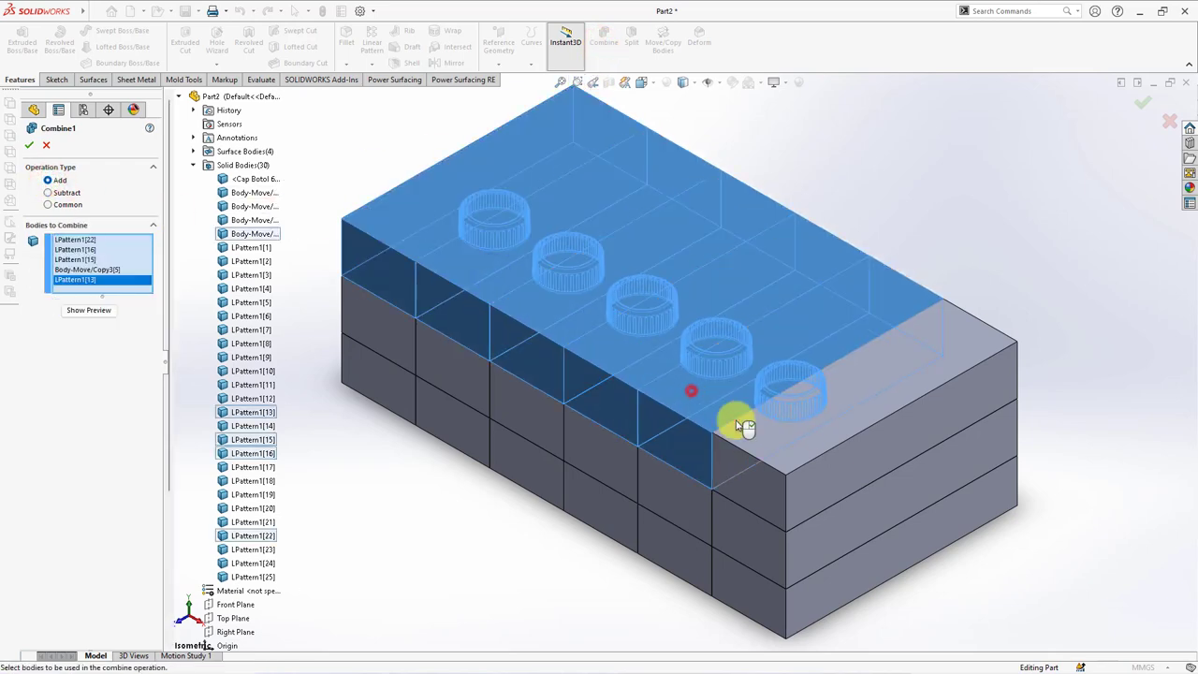
left_click(756, 442)
right_click(756, 442)
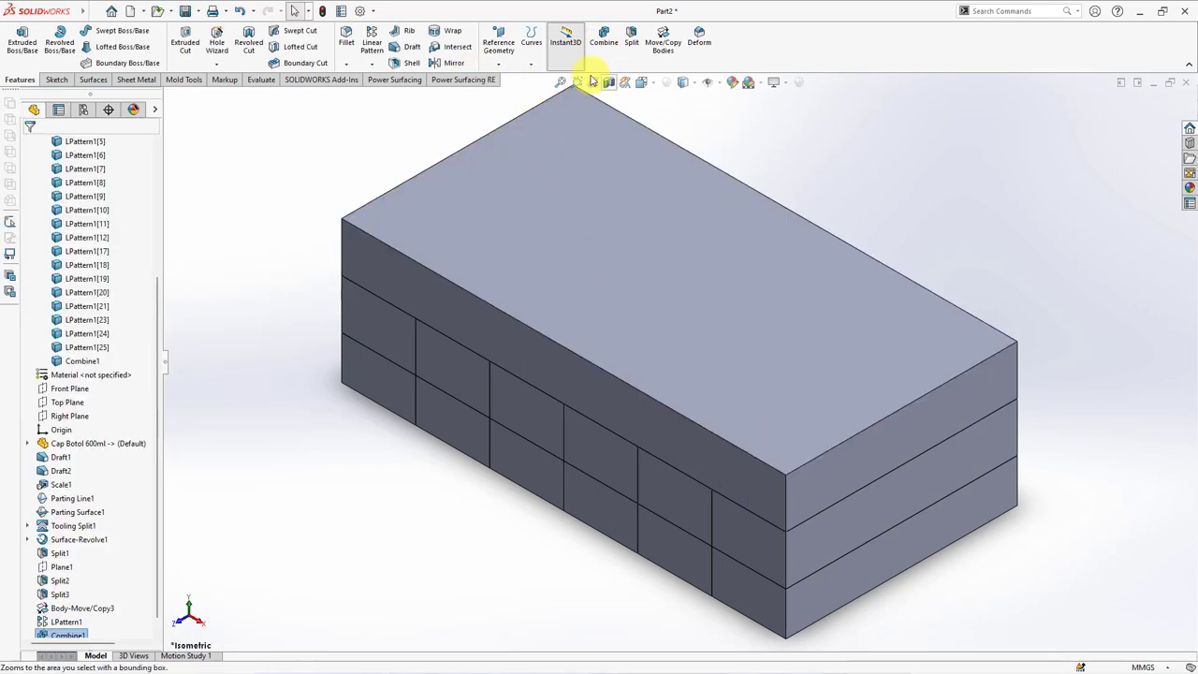
Step: Combine the six middle-layer blocks into a single middle plate
left_click(603, 37)
left_click(412, 329)
left_click(475, 393)
left_click(529, 426)
left_click(602, 458)
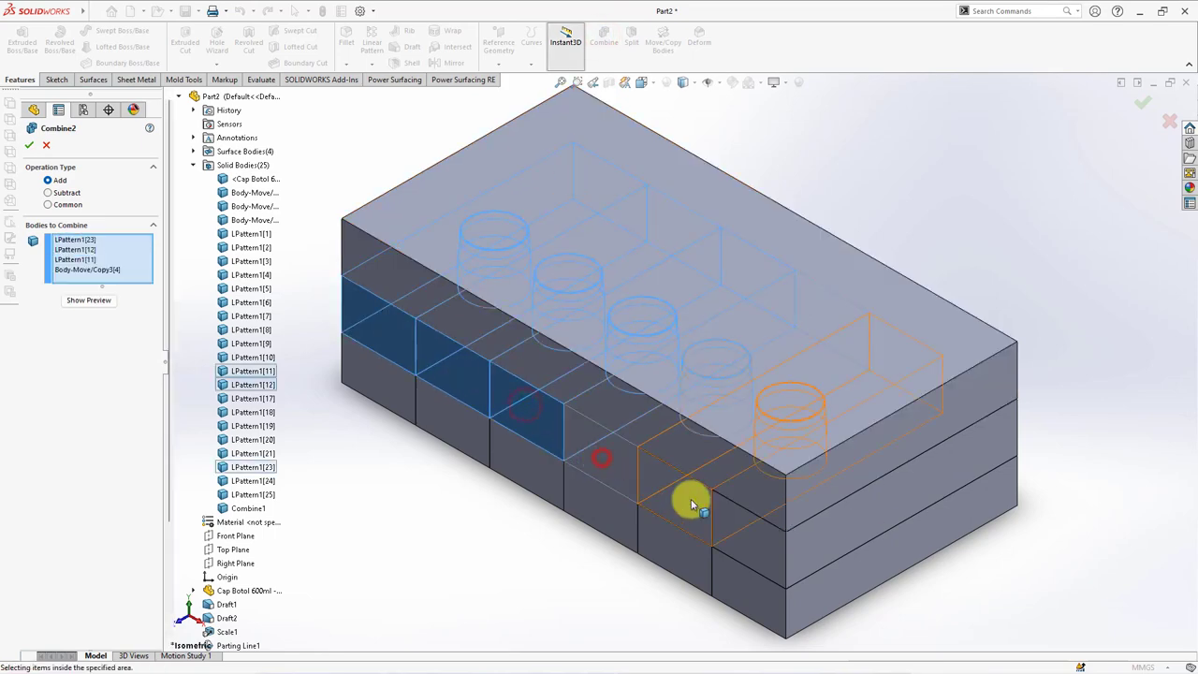
left_click(676, 494)
left_click(739, 537)
right_click(737, 535)
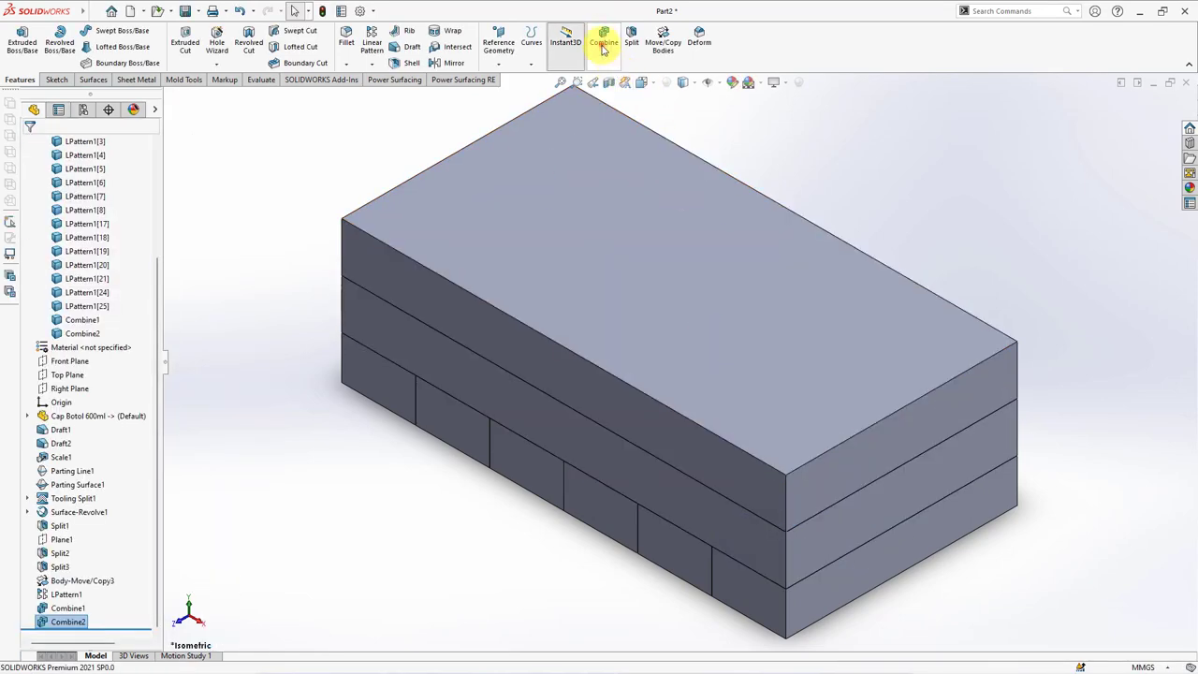
Step: Combine the bottom-layer blocks into a single bottom plate
left_click(603, 42)
left_click(449, 415)
left_click(449, 415)
left_click(520, 458)
left_click(589, 508)
left_click(655, 543)
left_click(716, 575)
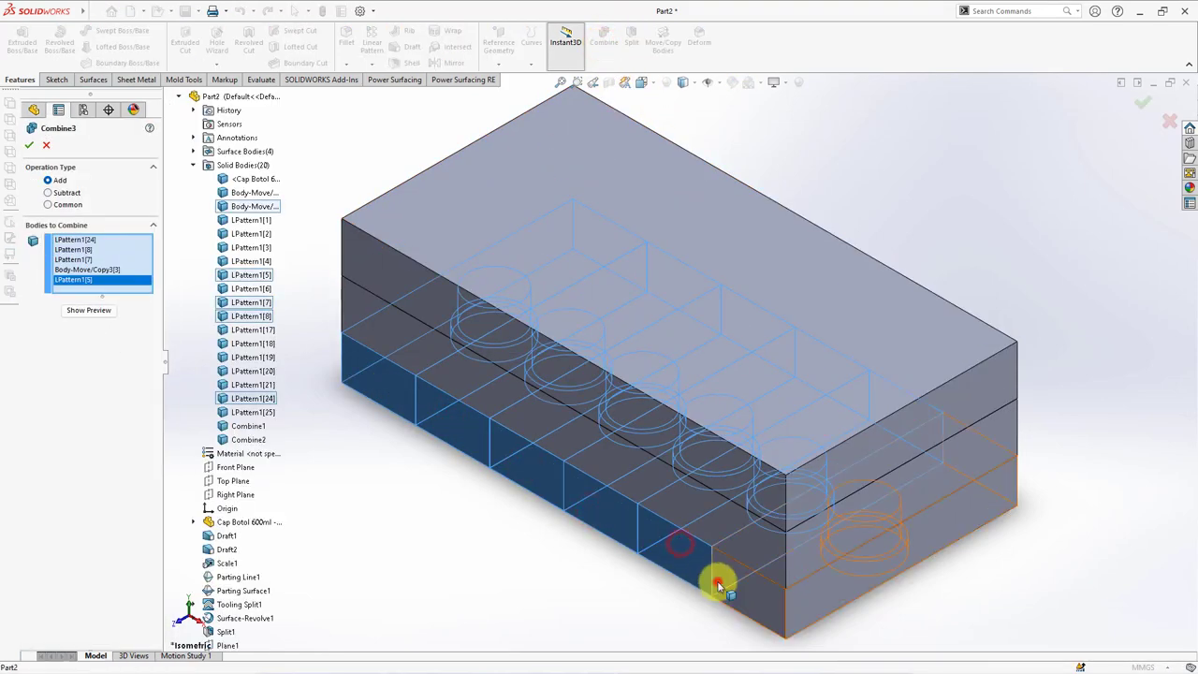
right_click(716, 575)
Step: Section the plate stack along the Front Plane, then turn the section view off
left_click(609, 82)
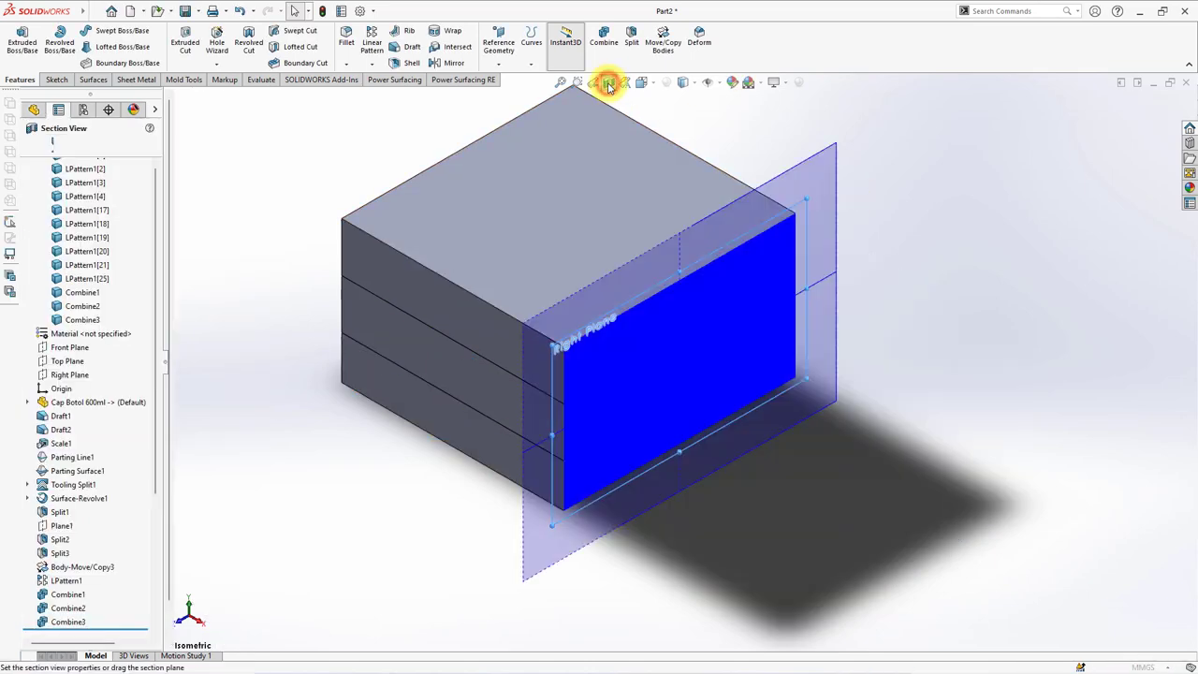
left_click(52, 371)
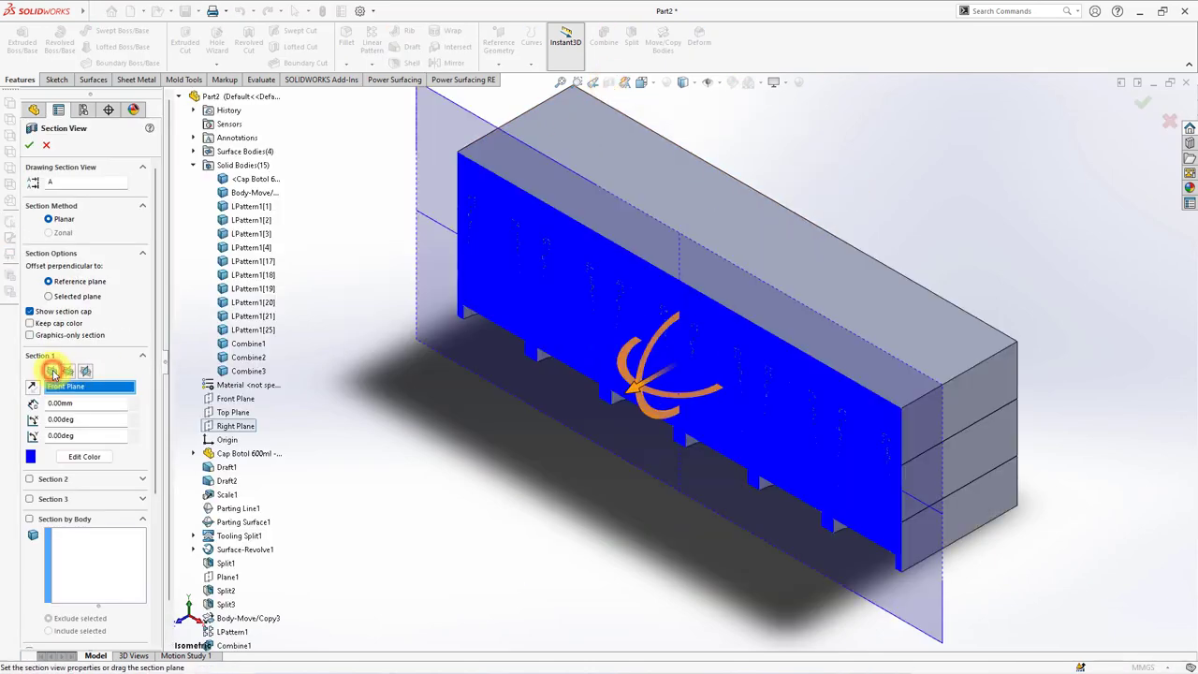
left_click(33, 146)
Step: Hide the bottle cap and LPattern1[17]–[21] bodies, then return to isometric view
mouse_move(458, 444)
middle_mouse_down()
mouse_move(545, 371)
mouse_move(511, 406)
mouse_move(400, 374)
middle_mouse_up()
scroll(94, 337, "up", 2)
left_click(86, 333)
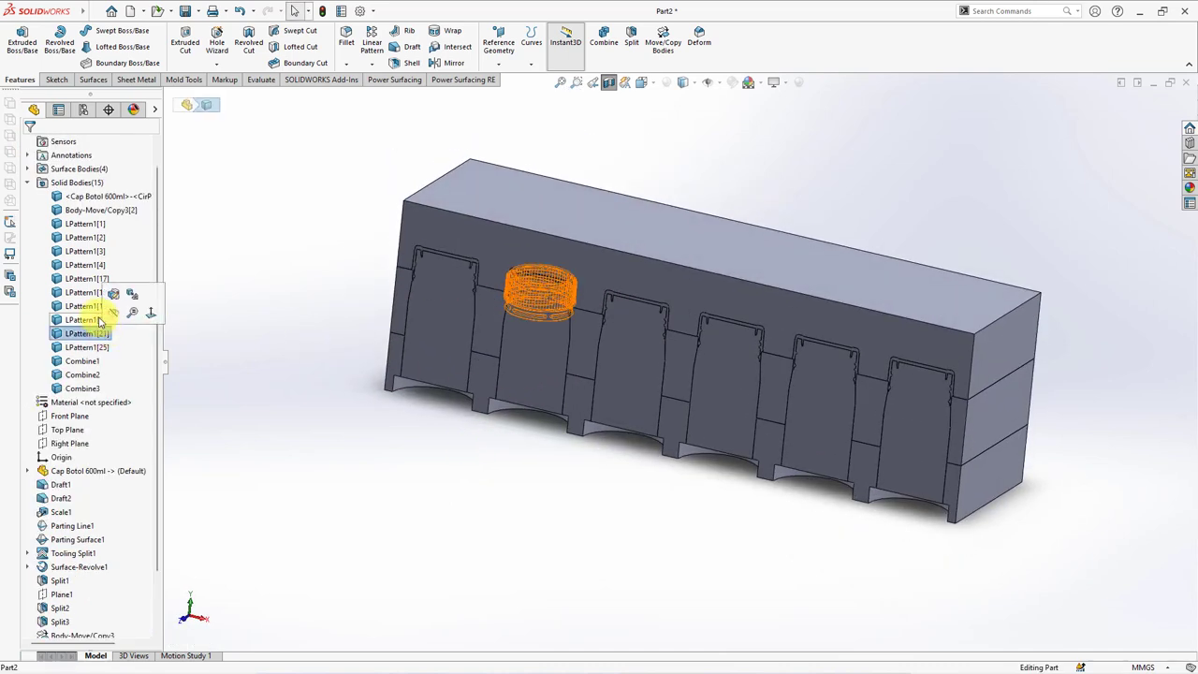
left_click(86, 279, "shift")
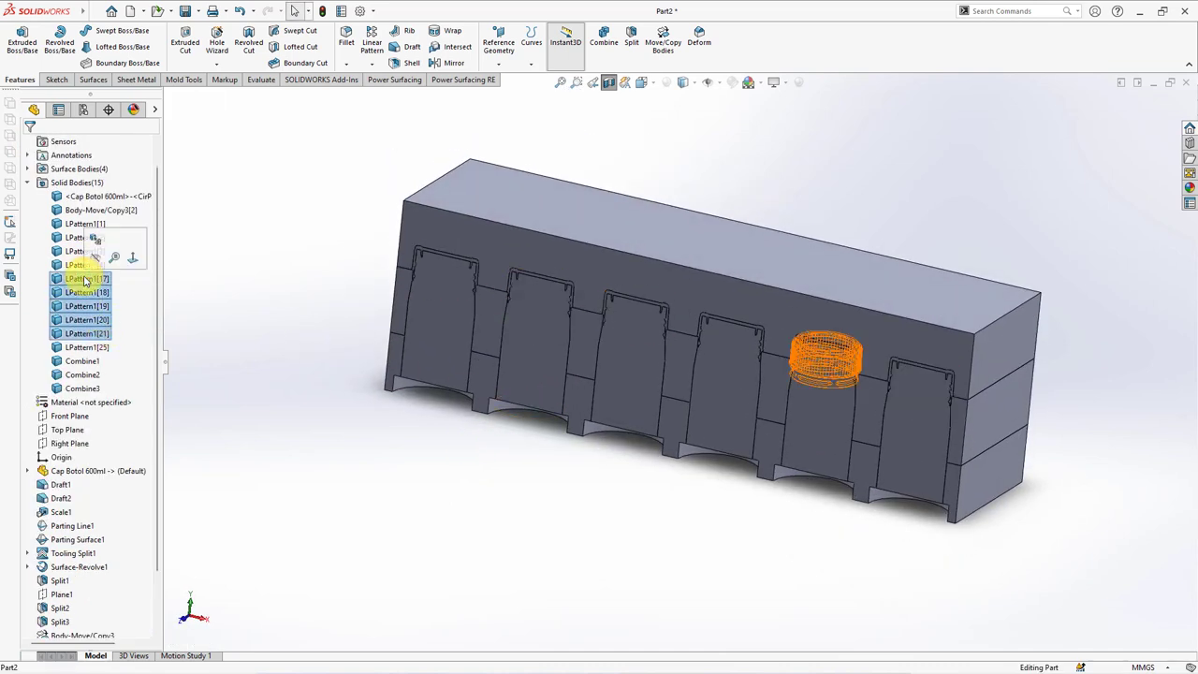
left_click(75, 200, "ctrl")
left_click(81, 185)
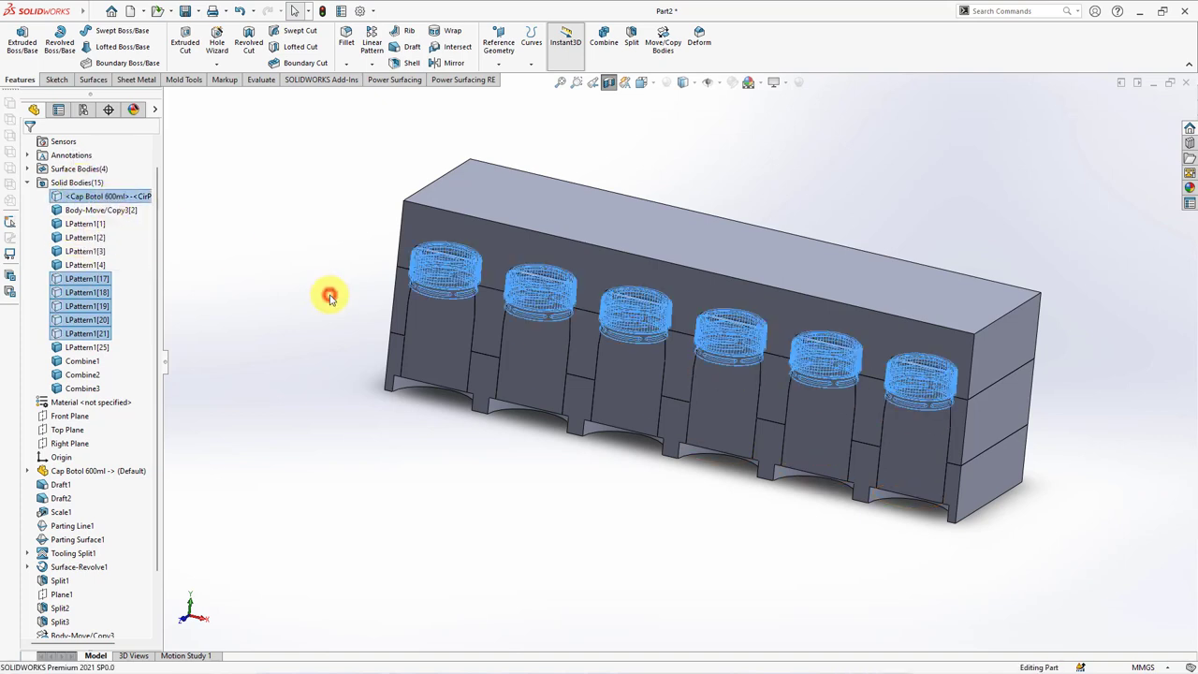
mouse_move(343, 383)
middle_mouse_down()
mouse_move(365, 349)
mouse_move(481, 331)
middle_mouse_up()
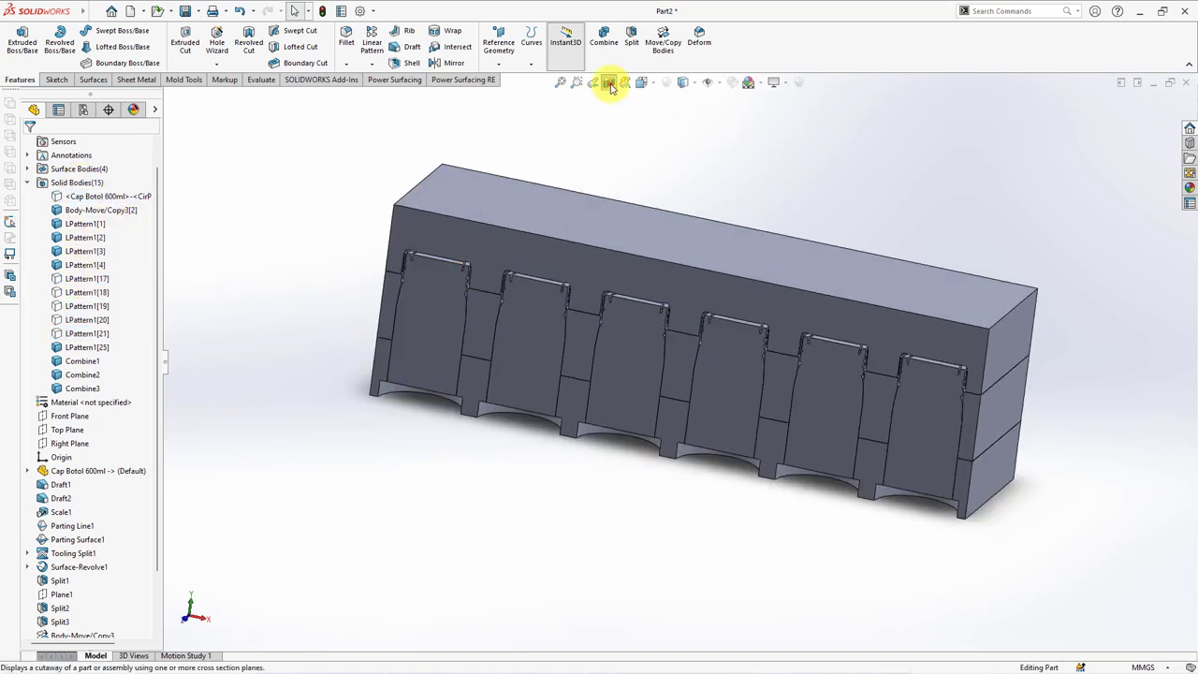
mouse_move(609, 86)
middle_mouse_down()
mouse_move(642, 181)
mouse_move(665, 201)
middle_mouse_up()
key("ctrl+7")
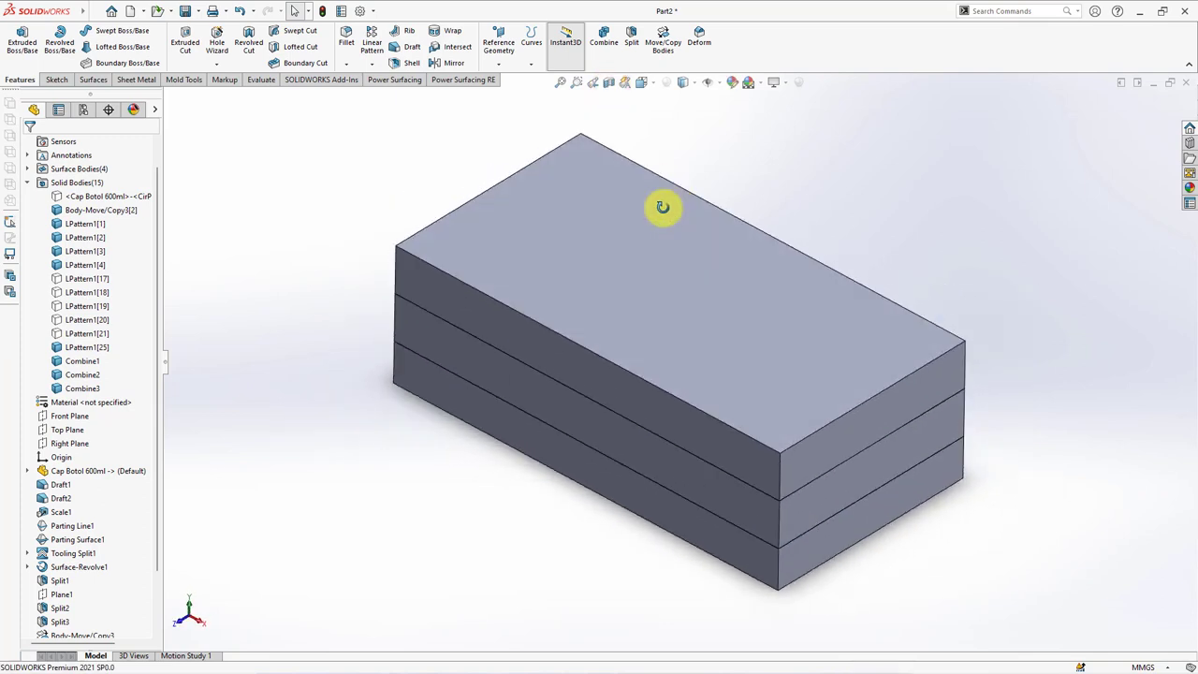
Step: Offset the plates' side faces by 46 mm with Mold Tools Move Face
left_click(192, 80)
left_click(258, 64)
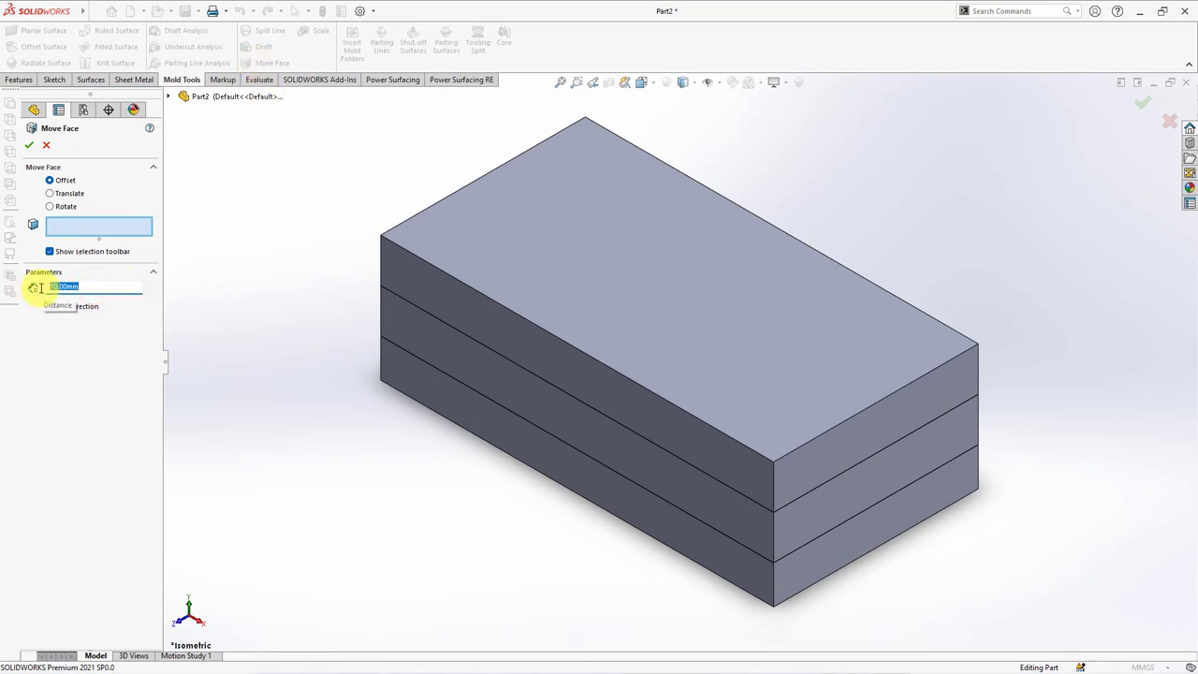
left_click(839, 534)
left_click(834, 455)
middle_click_drag(823, 449, 508, 437)
left_click(552, 321)
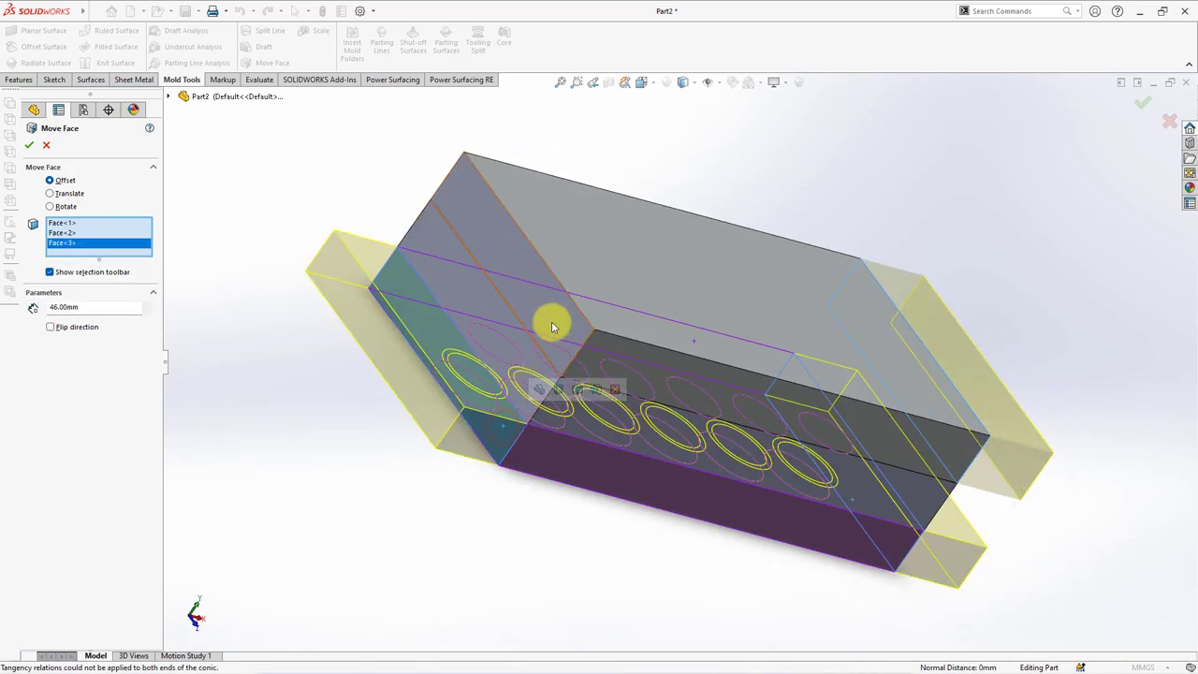
left_click(550, 311)
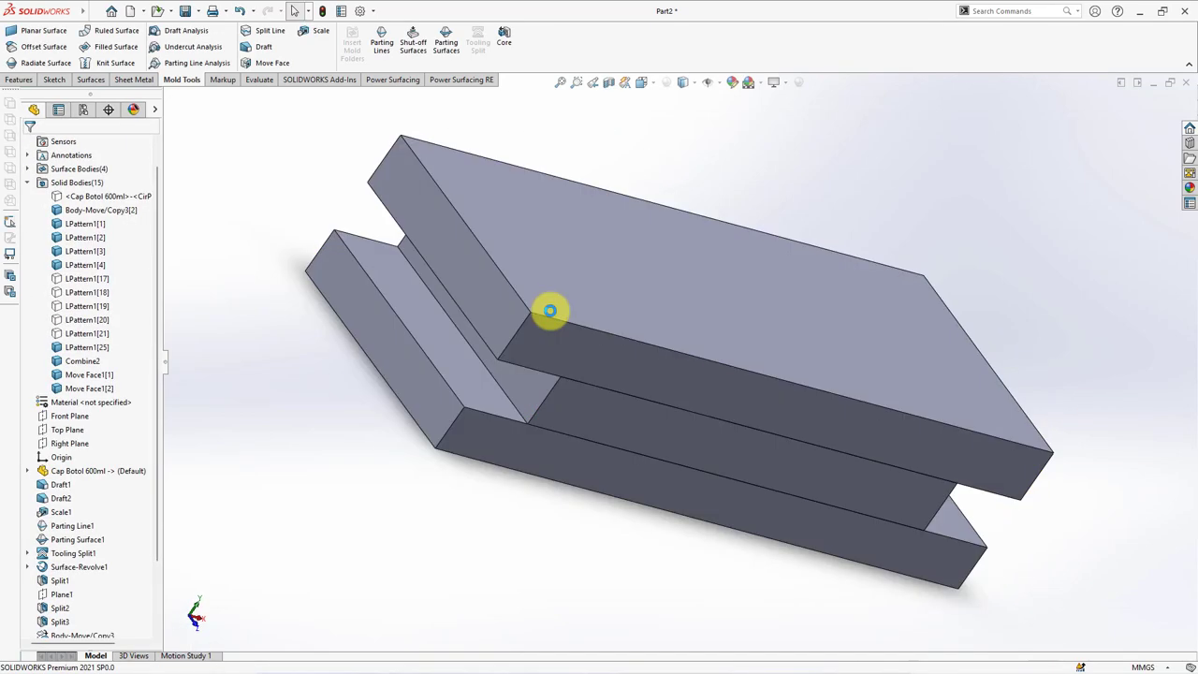
Step: Offset four more plate faces by 25 mm with a second Move Face
left_click(267, 63)
left_click_drag(106, 288, 38, 288)
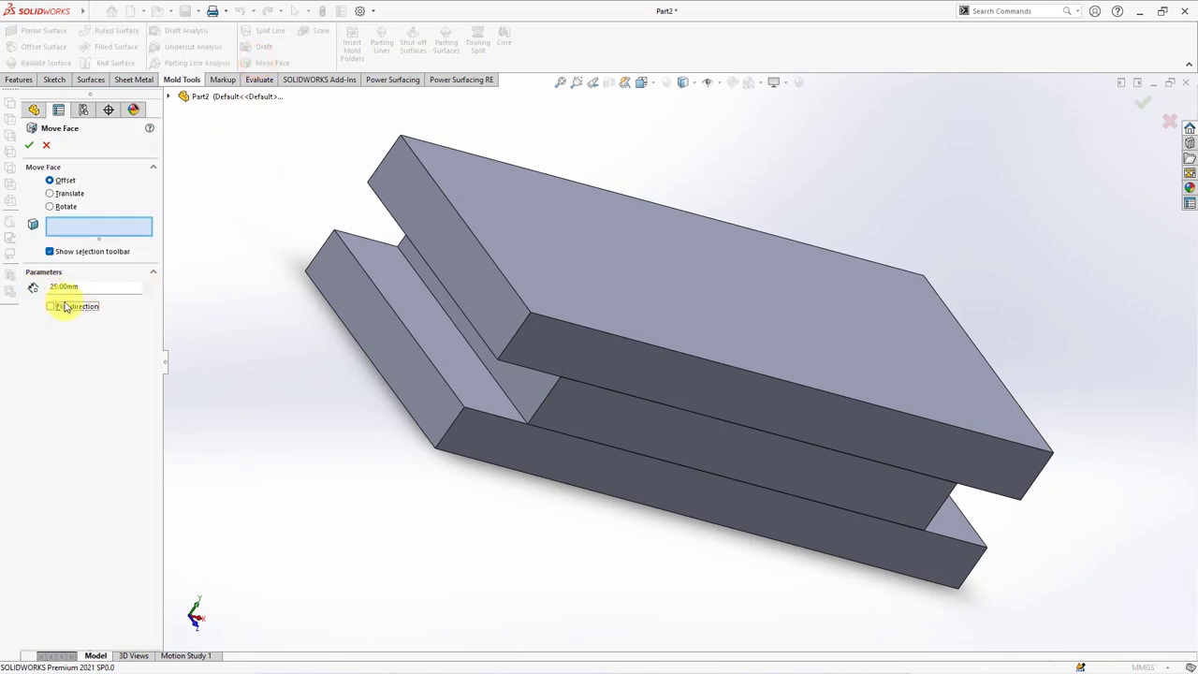
left_click(508, 446)
left_click(543, 340)
middle_click_drag(543, 297, 558, 394)
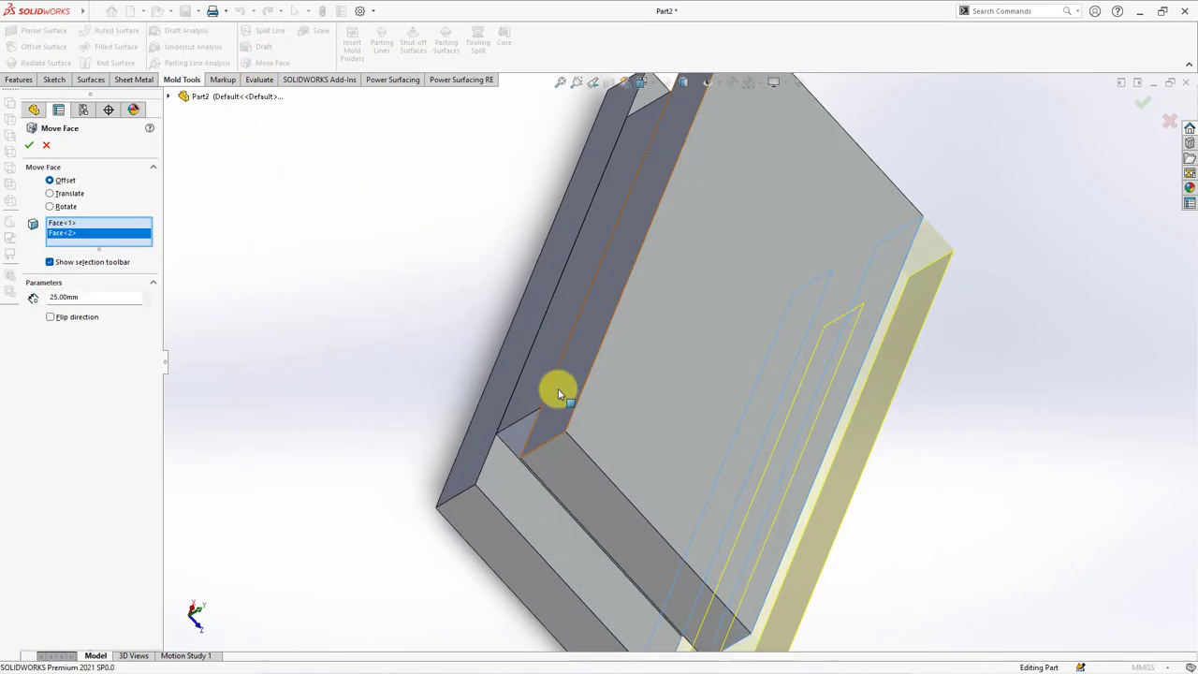
left_click(514, 378)
left_click(474, 470)
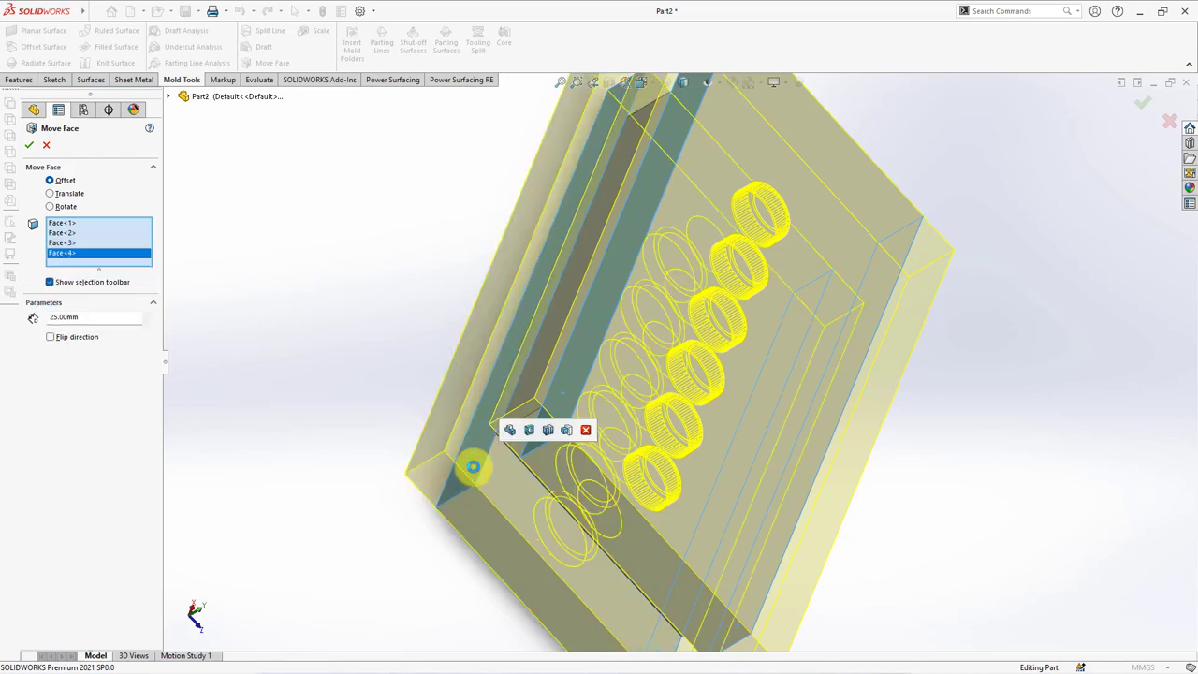
middle_click_drag(474, 470, 399, 351)
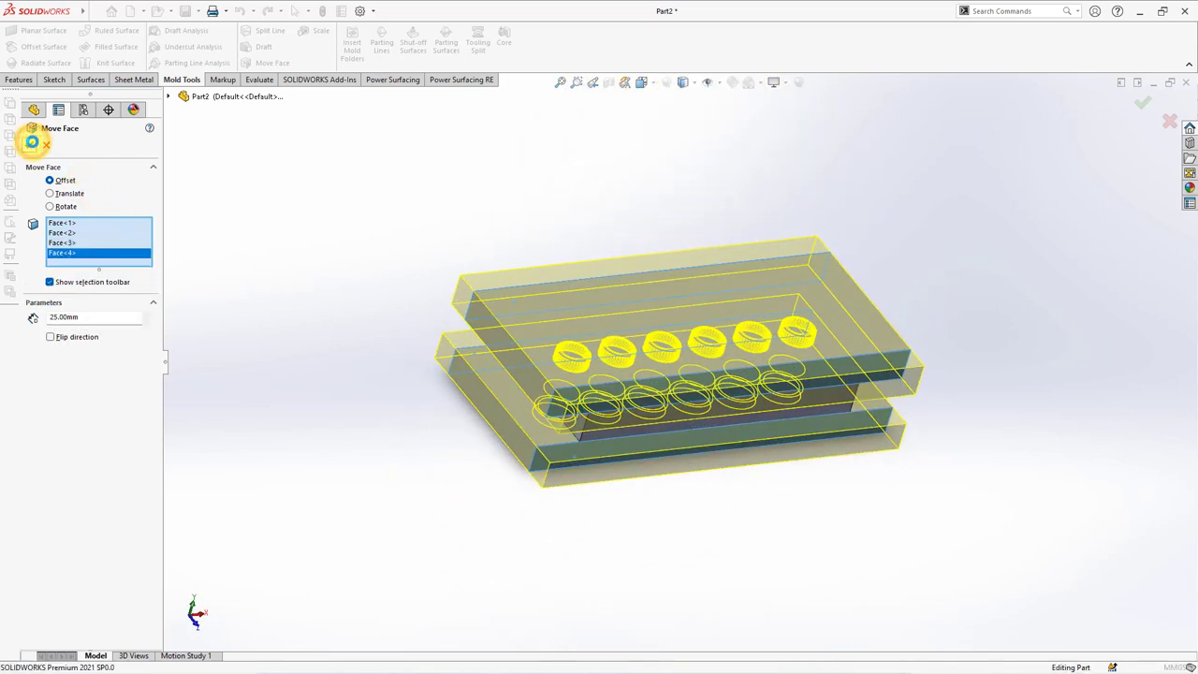
left_click(31, 142)
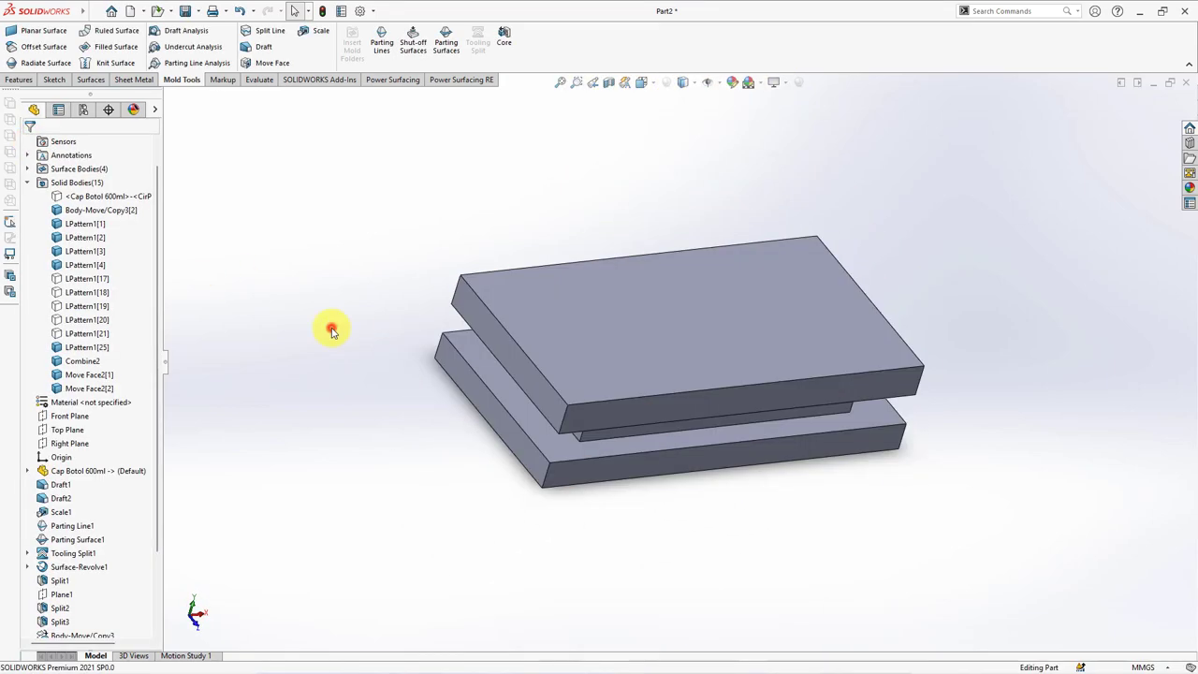
left_click(74, 444)
Step: Start a Right Plane sketch and draw an angled line across the middle plate's top-left corner
left_click(81, 423)
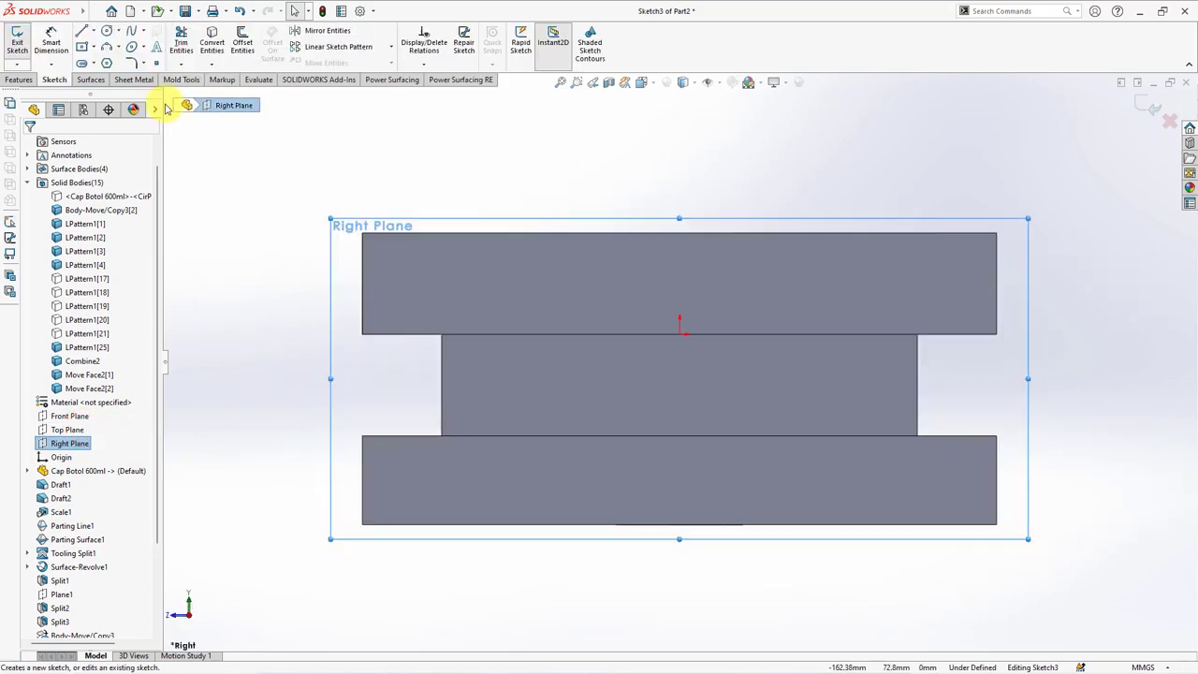
left_click(82, 31)
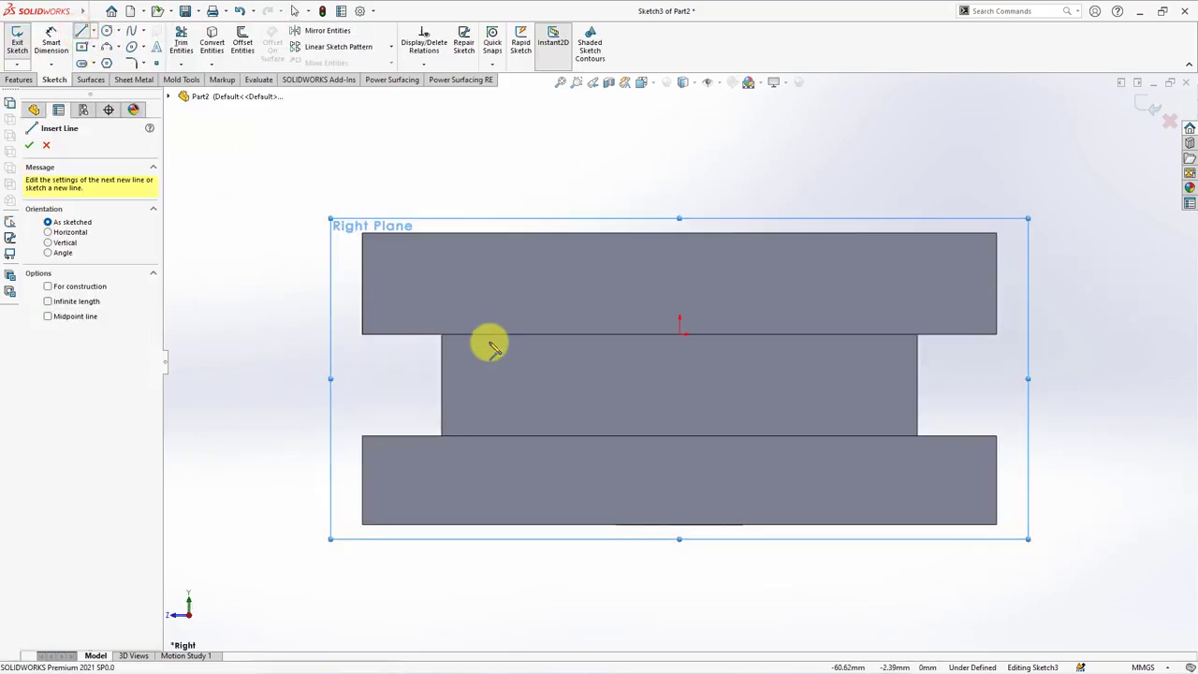
left_click(510, 334)
left_click(441, 409)
right_click(456, 408)
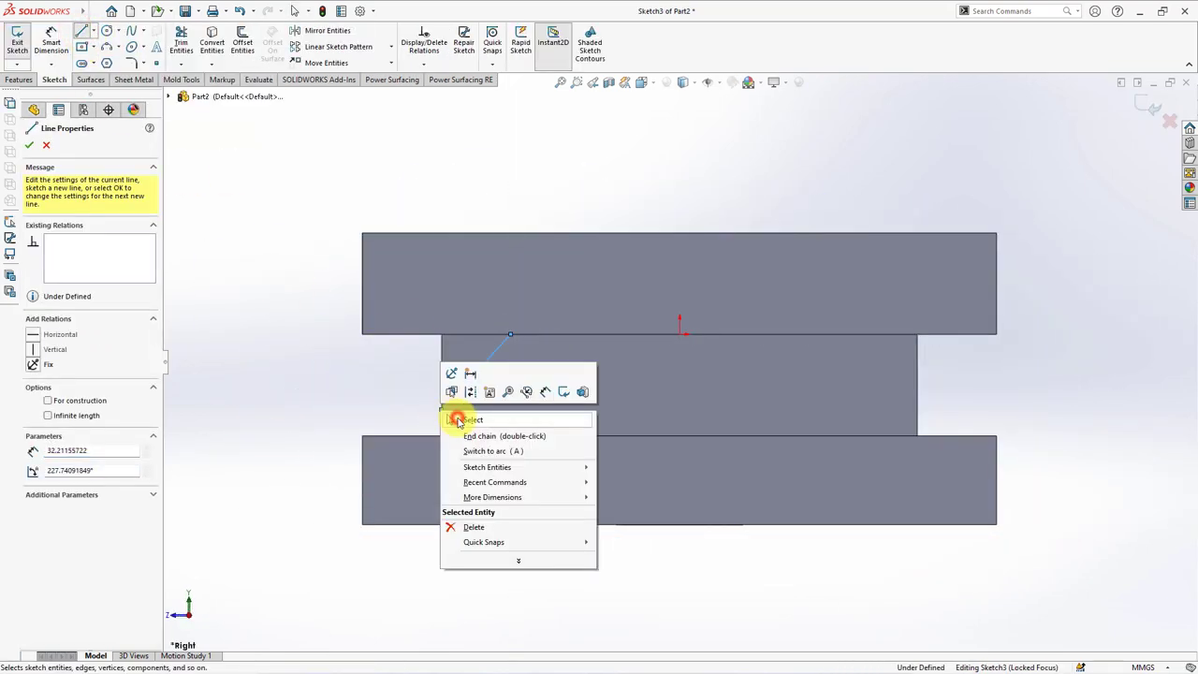
left_click(461, 412)
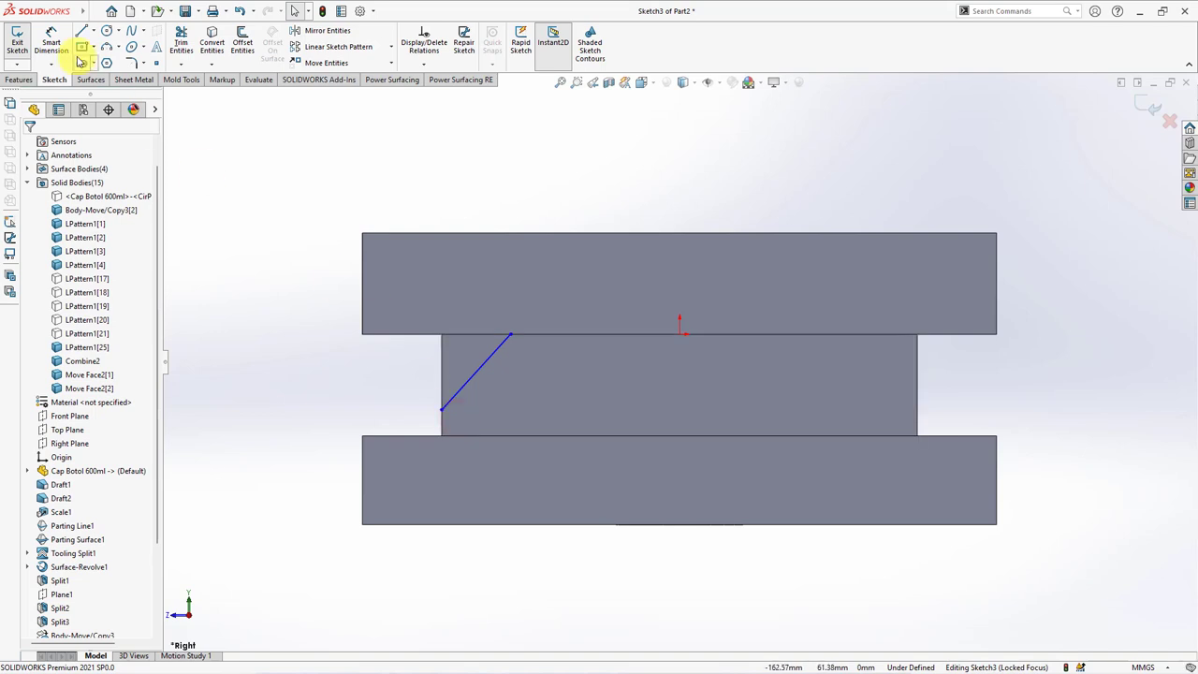
Step: Dimension the line 20 mm in from the plate's left edge at a 50° angle
left_click(508, 333)
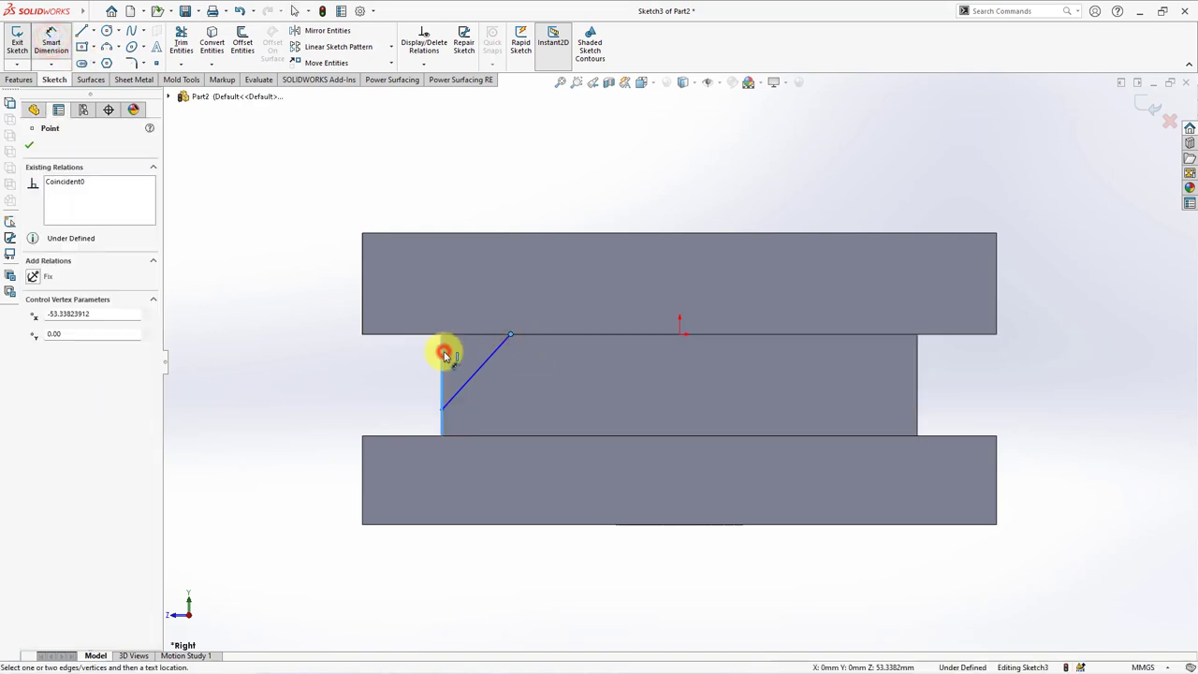
left_click(443, 350)
left_click(477, 299)
left_click(424, 283)
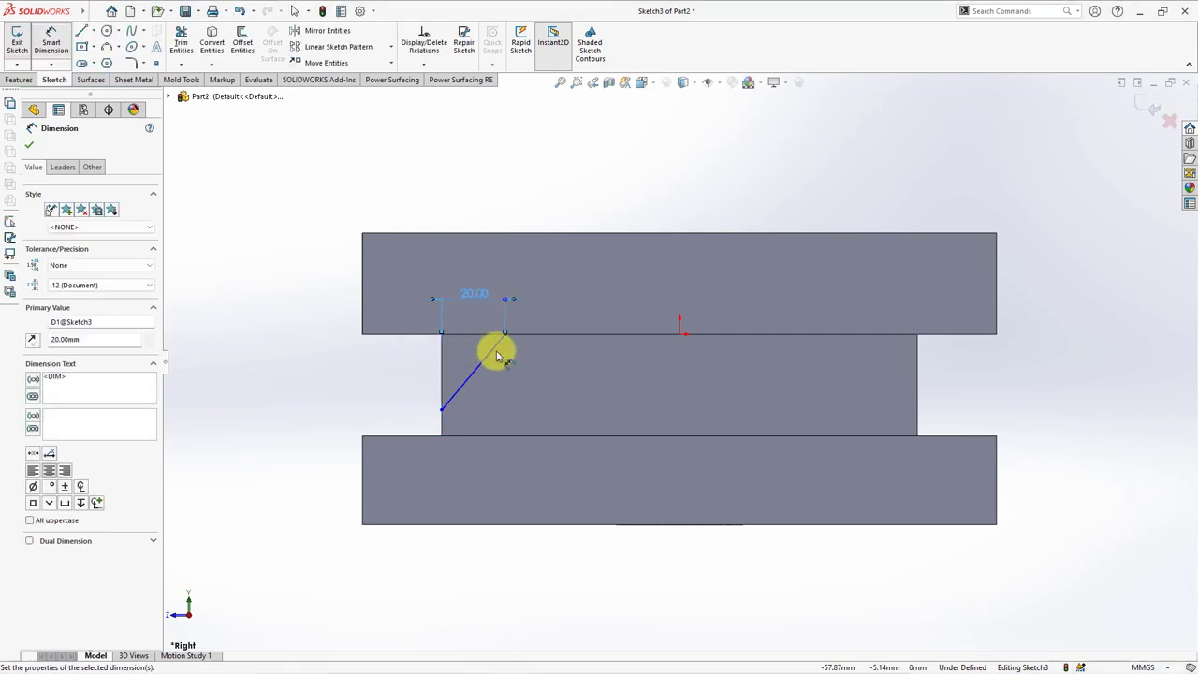
left_click(493, 348)
left_click(423, 334)
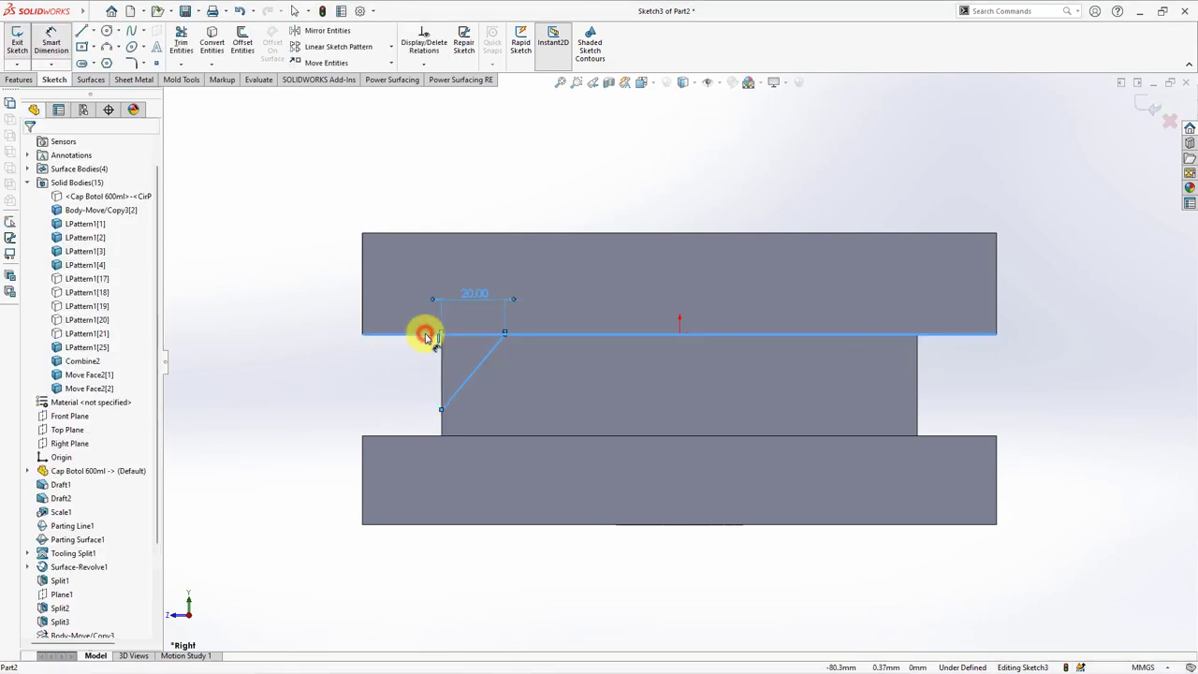
left_click(400, 379)
type("50")
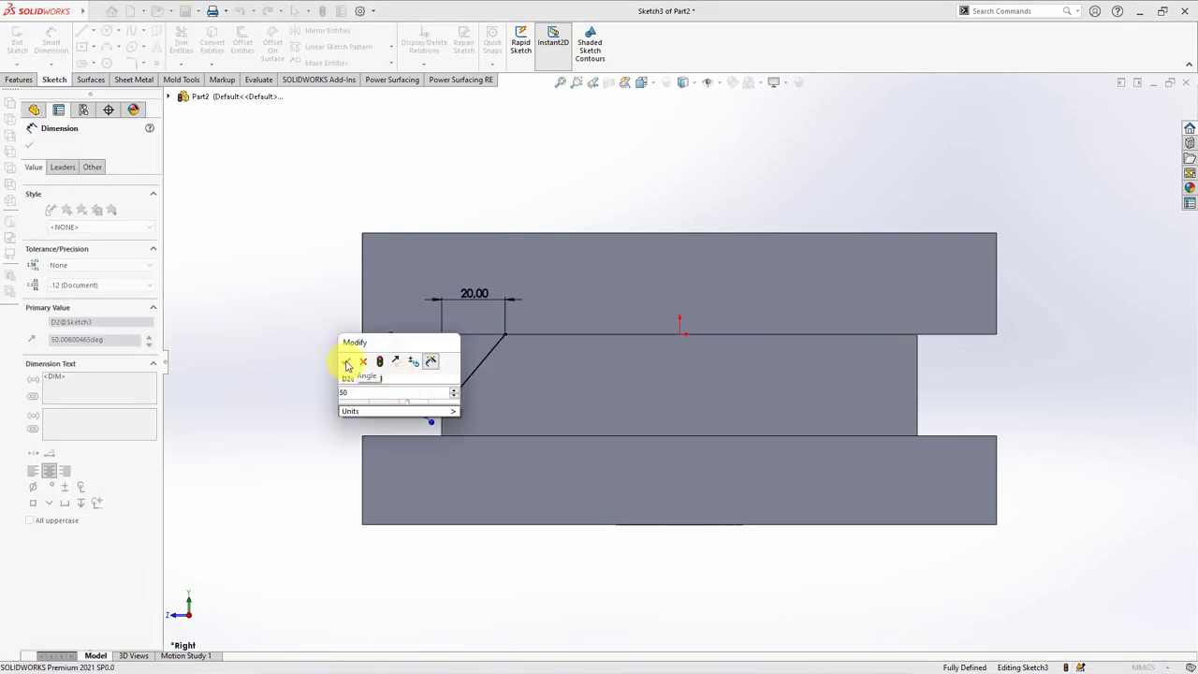
left_click(346, 363)
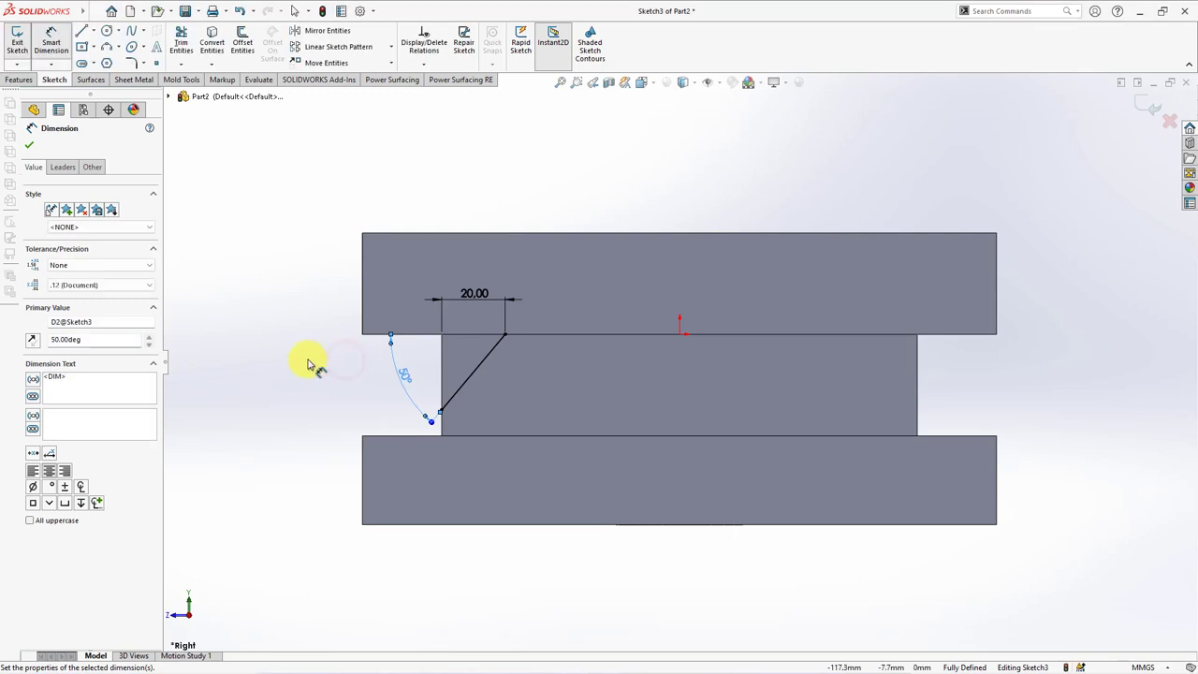
Step: Add a vertical centreline from the origin, mirror the angled line across it, and exit the sketch
left_click(86, 33)
left_click(679, 334)
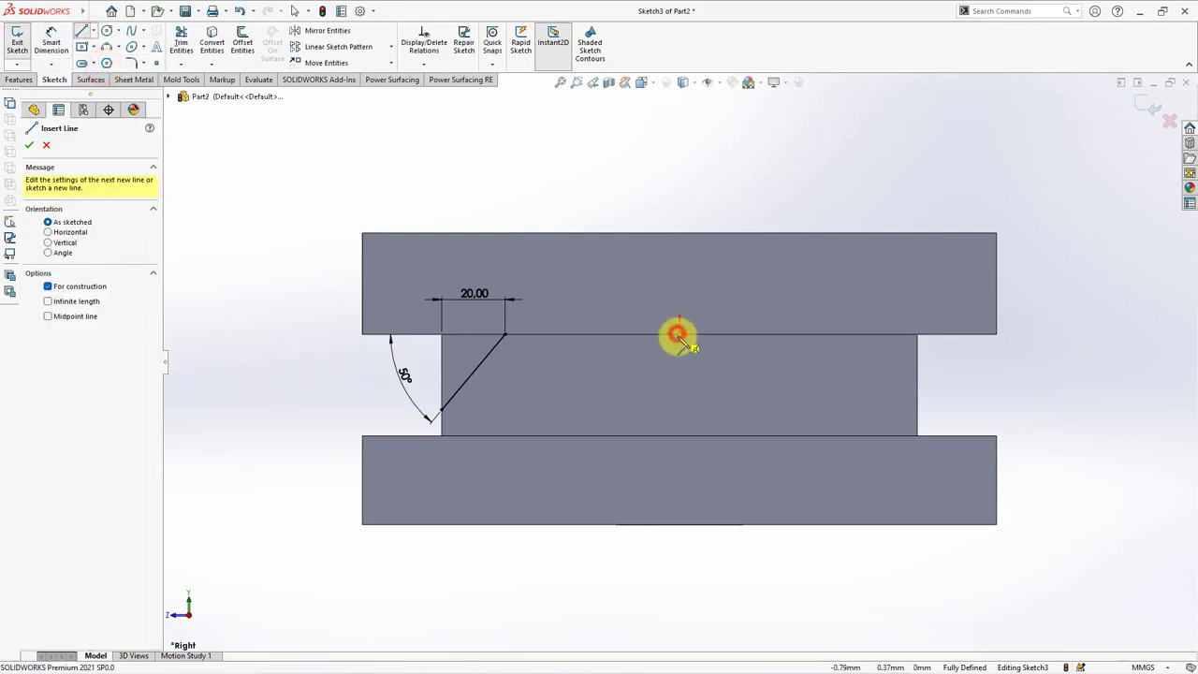
double_click(679, 436)
left_click(326, 30)
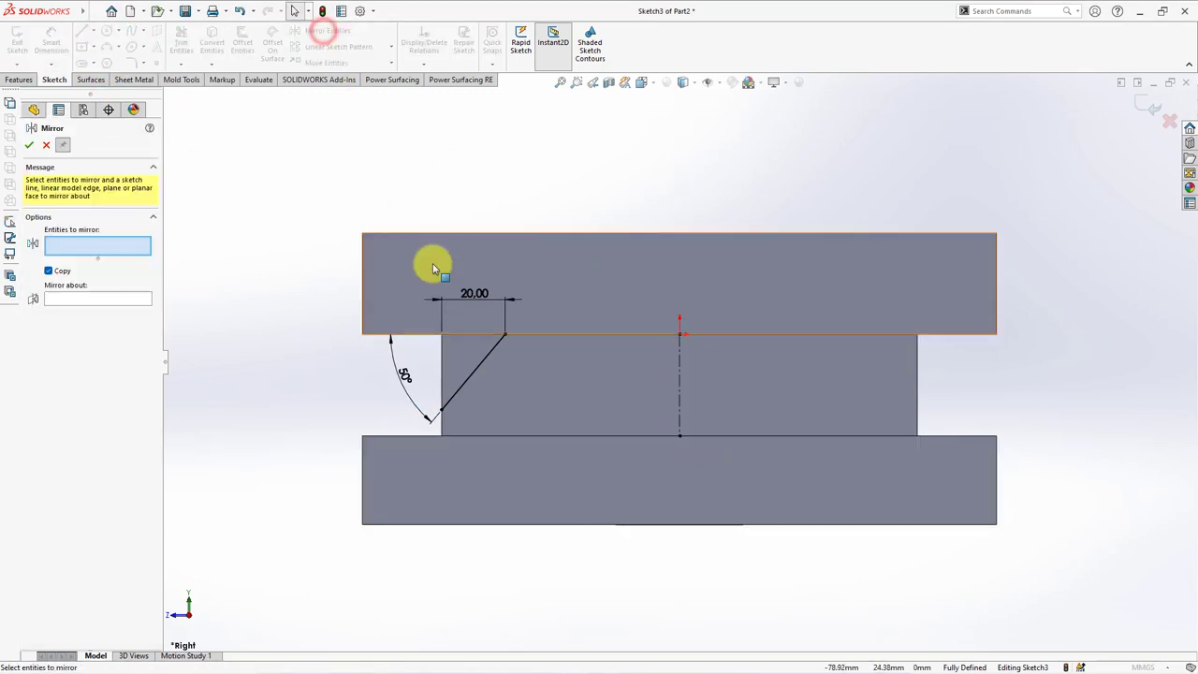
left_click(485, 355)
left_click(680, 374)
key("Return")
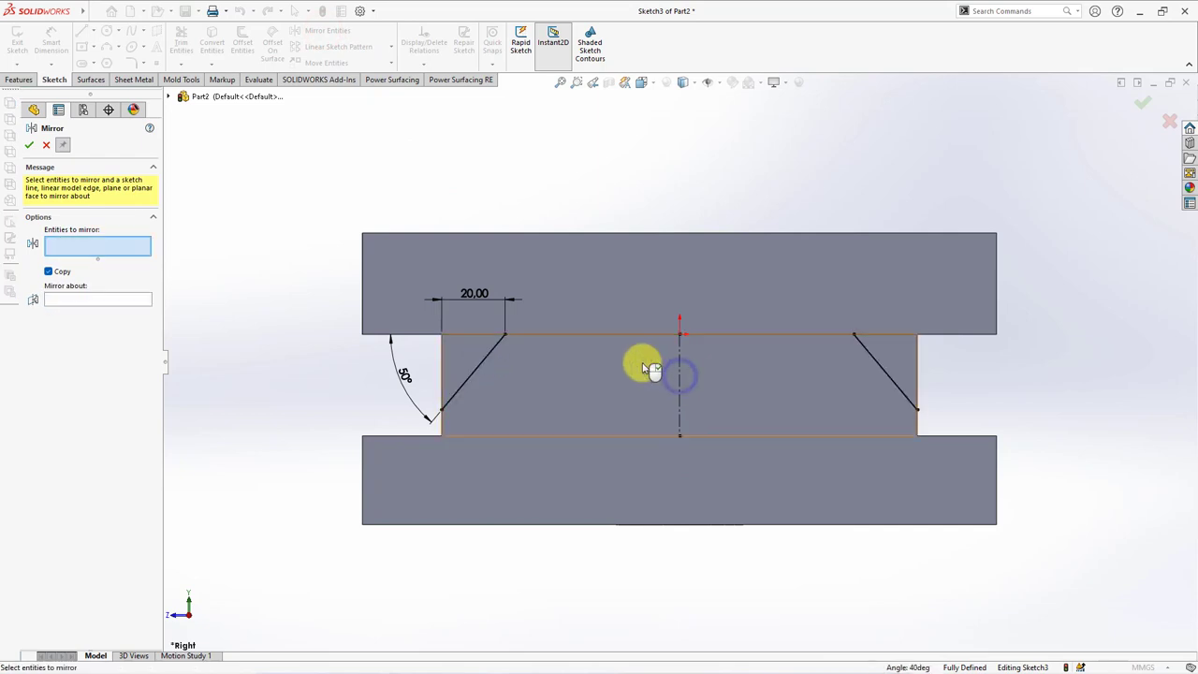
left_click(29, 145)
left_click(17, 42)
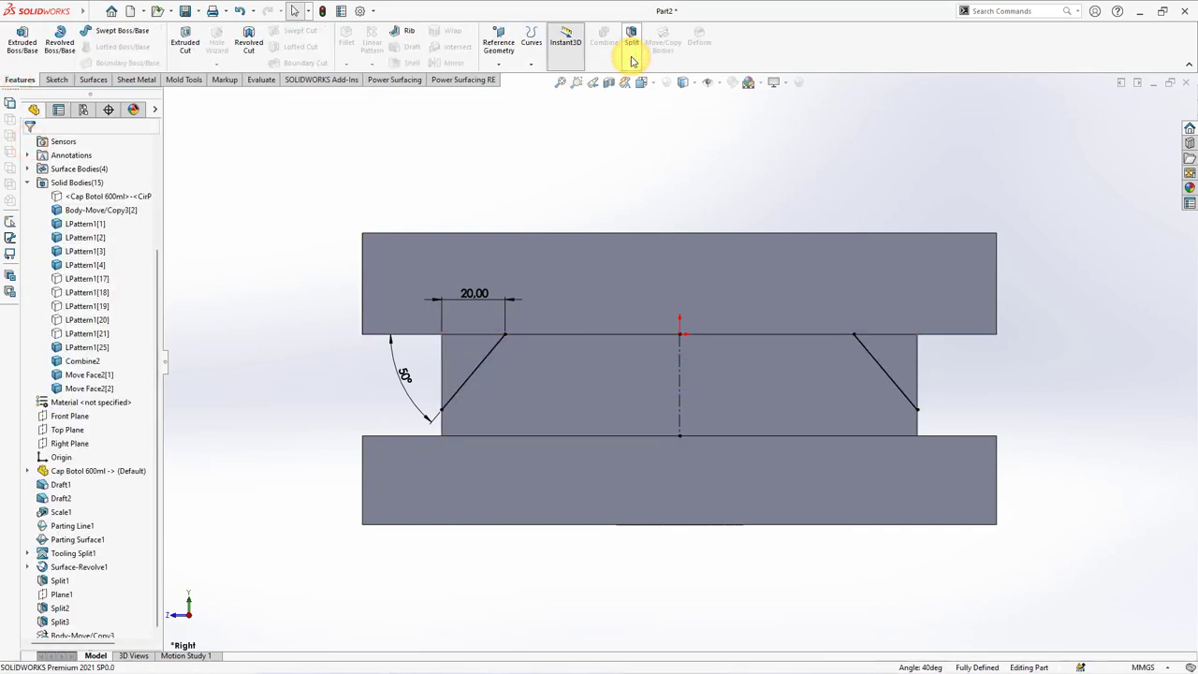
Step: Split the middle plate with Sketch3 into three bodies, keeping both corner wedges
left_click(631, 56)
left_click(533, 395)
left_click(95, 362)
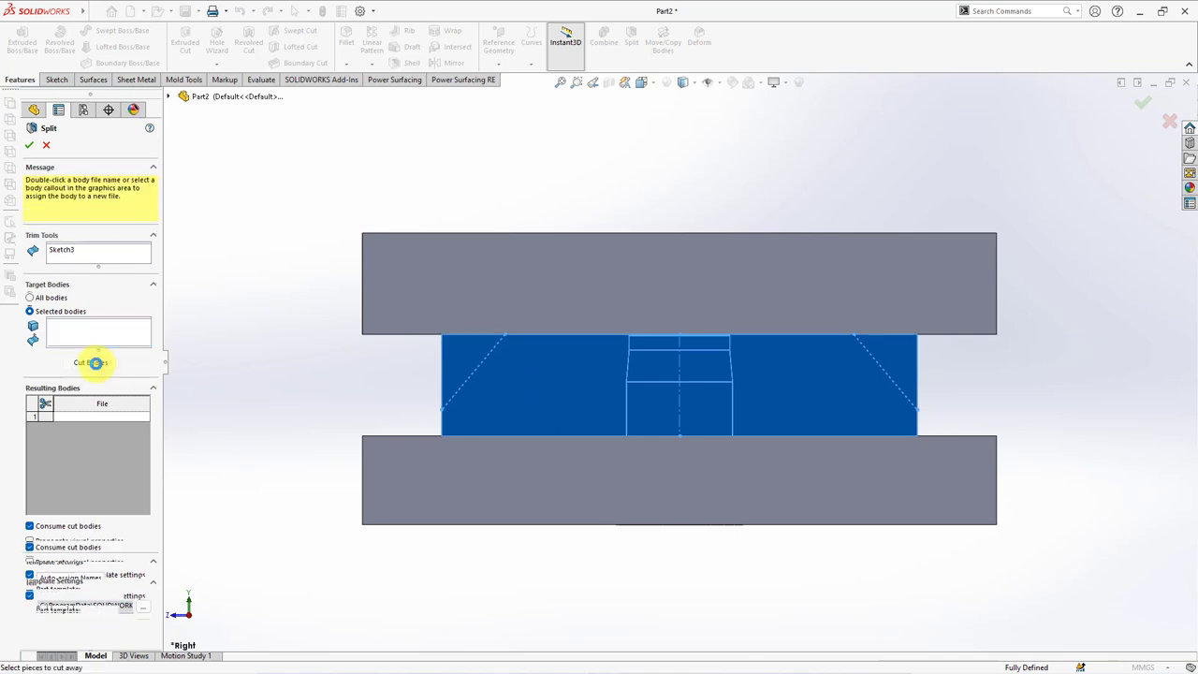
left_click(458, 361)
left_click(893, 365)
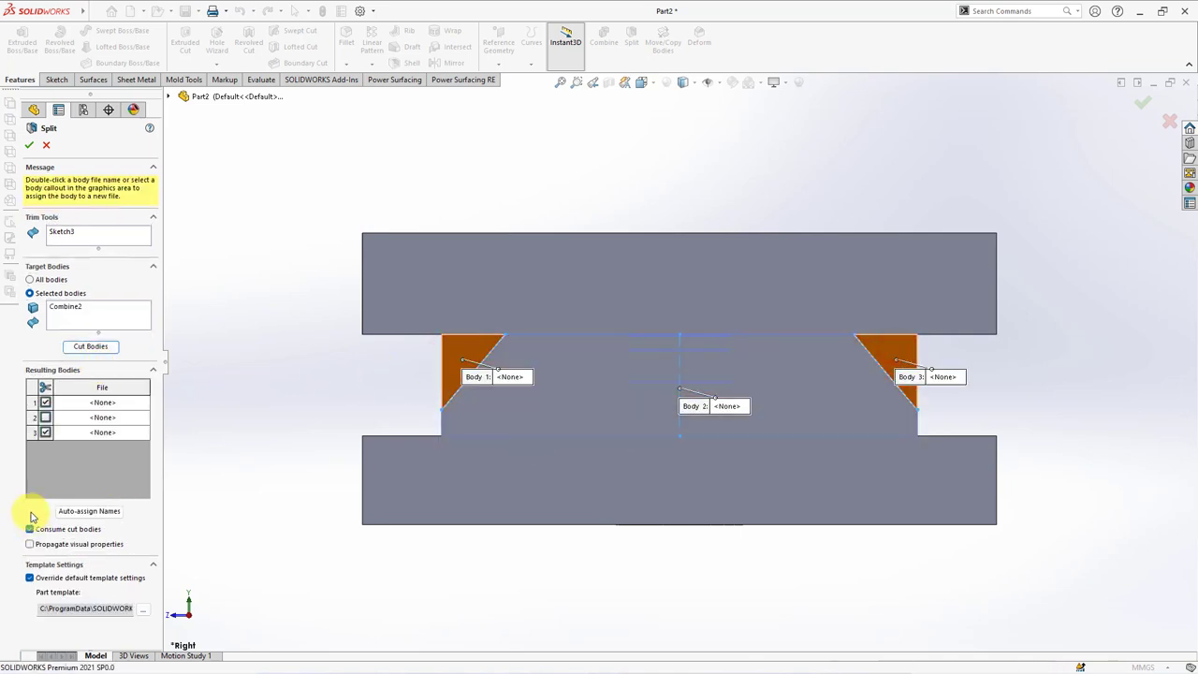
left_click(31, 145)
Step: Hide the tooling body and start a new sketch on the plate face beneath the cores
middle_click_drag(262, 270, 495, 396)
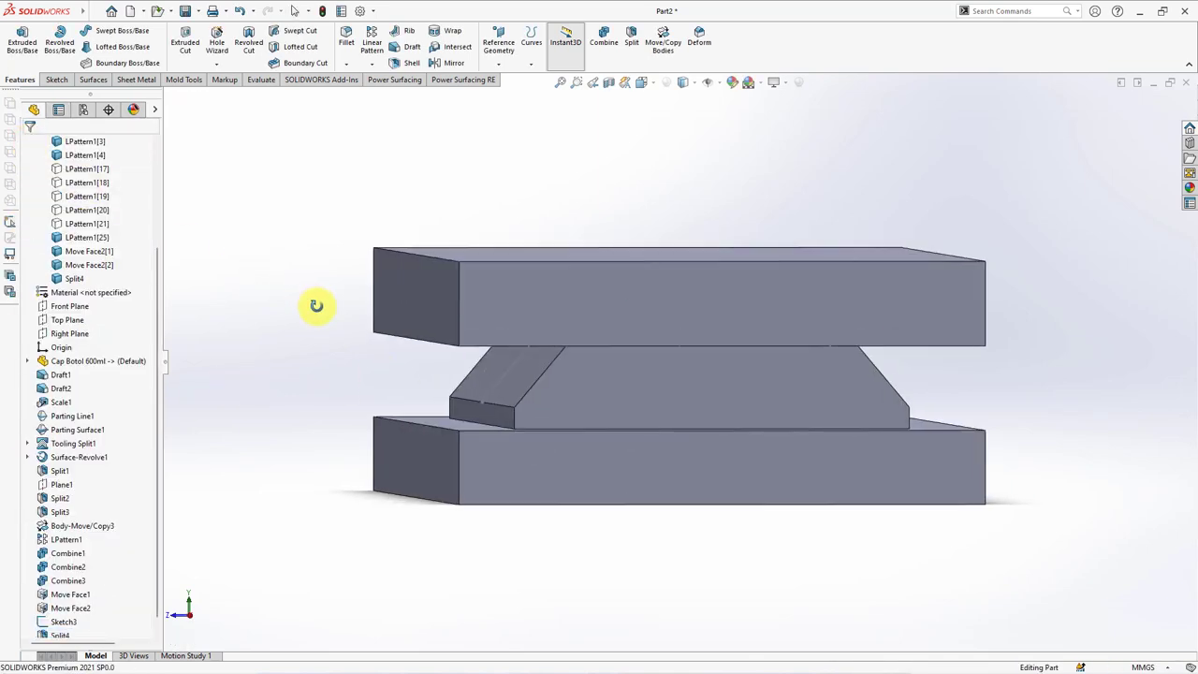
left_click(493, 399)
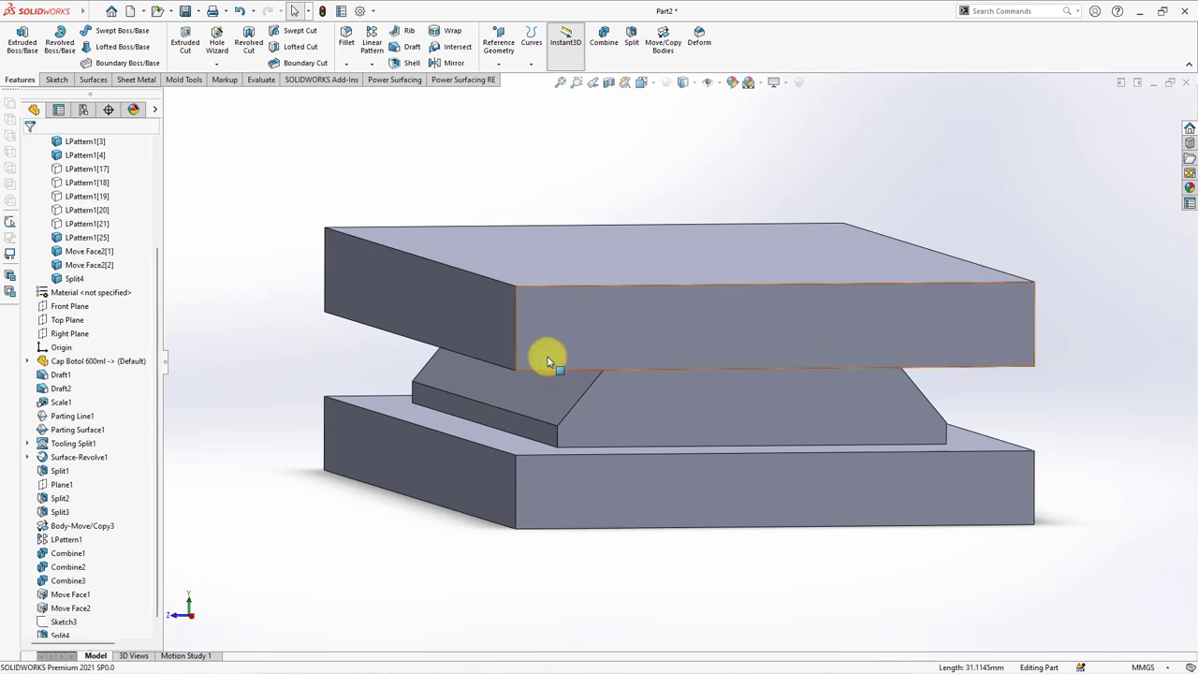
middle_click_drag(548, 377, 593, 406)
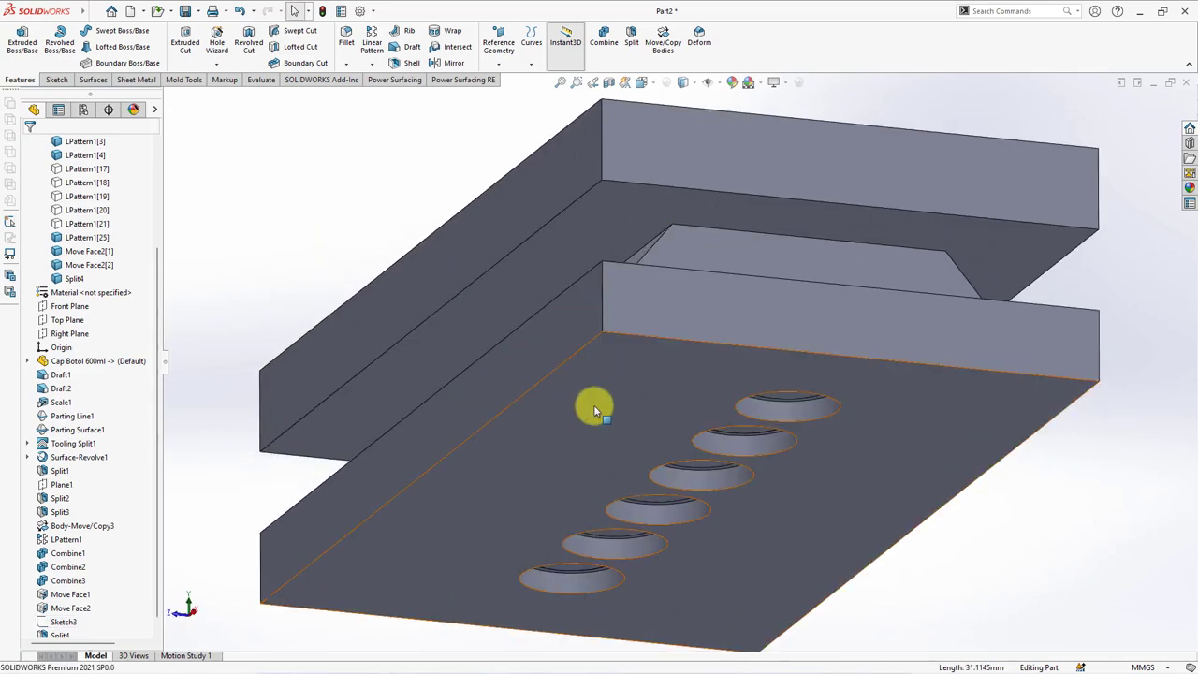
left_click(605, 406)
left_click(663, 370)
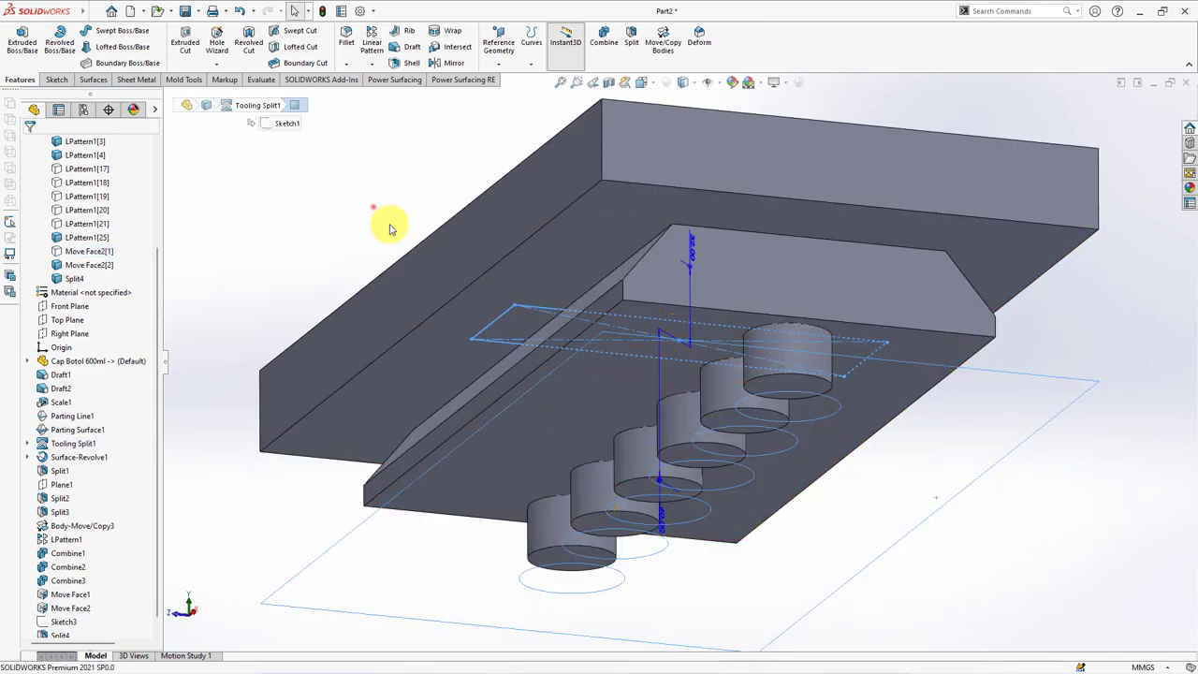
left_click(526, 296)
left_click(595, 249)
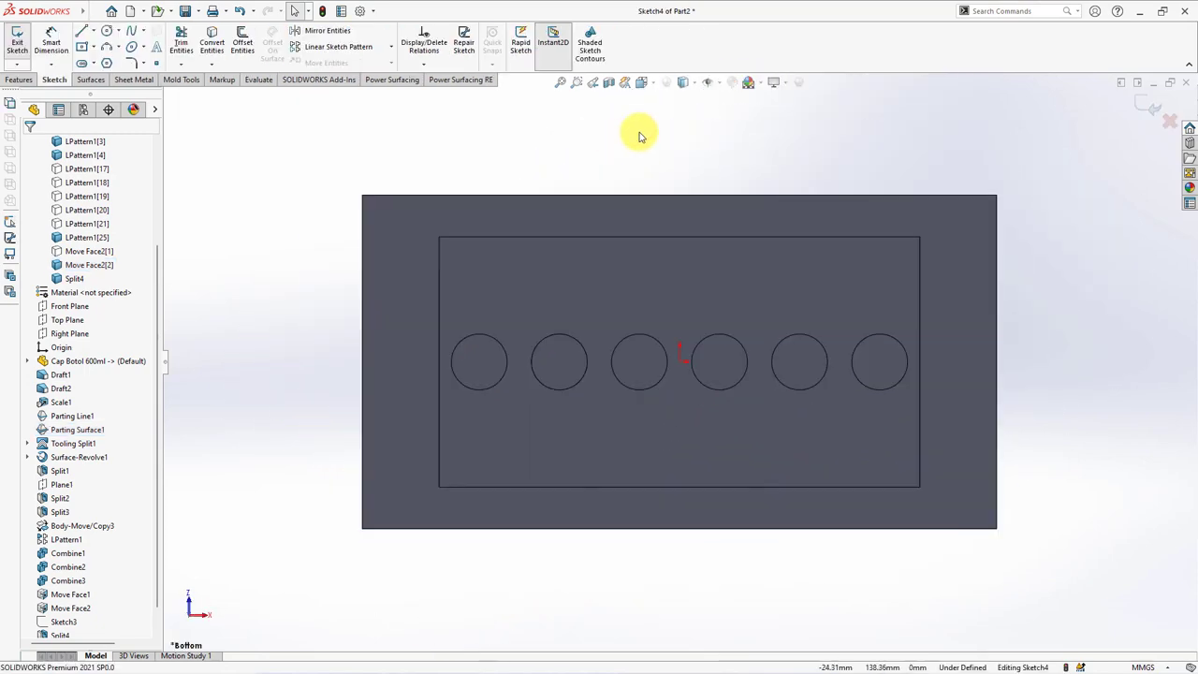
Step: Switch to hidden-lines display and draw a vertical centerline down from the origin
left_click(685, 84)
left_click(682, 172)
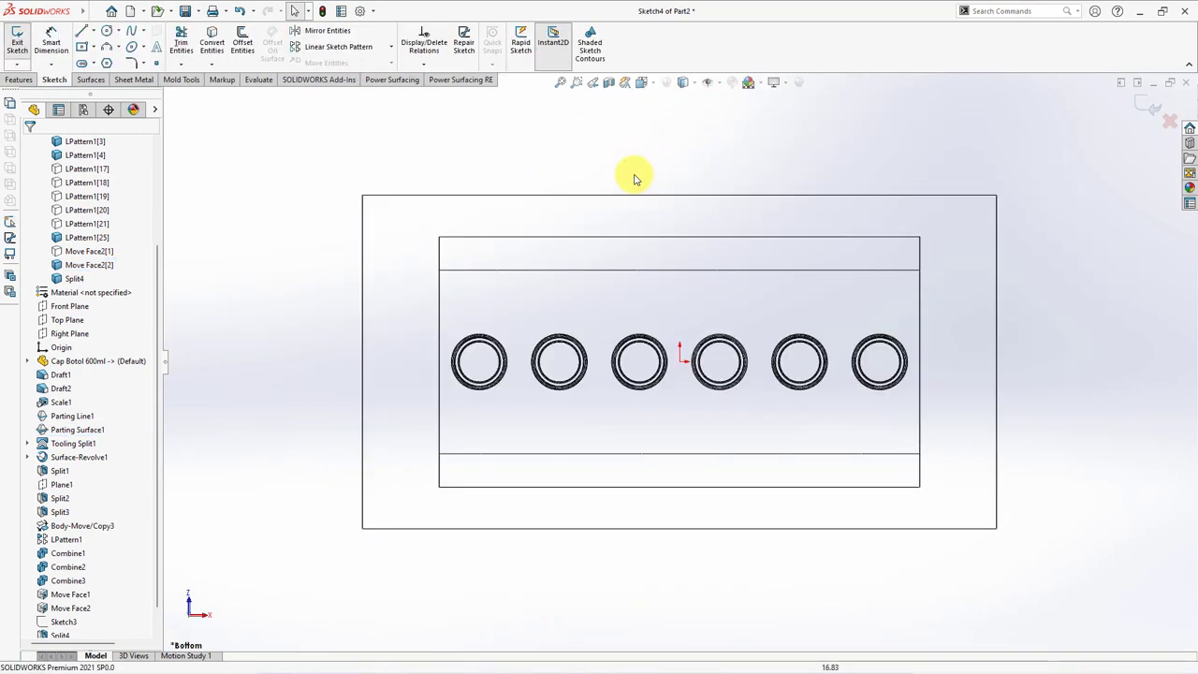
left_click(93, 30)
left_click(112, 72)
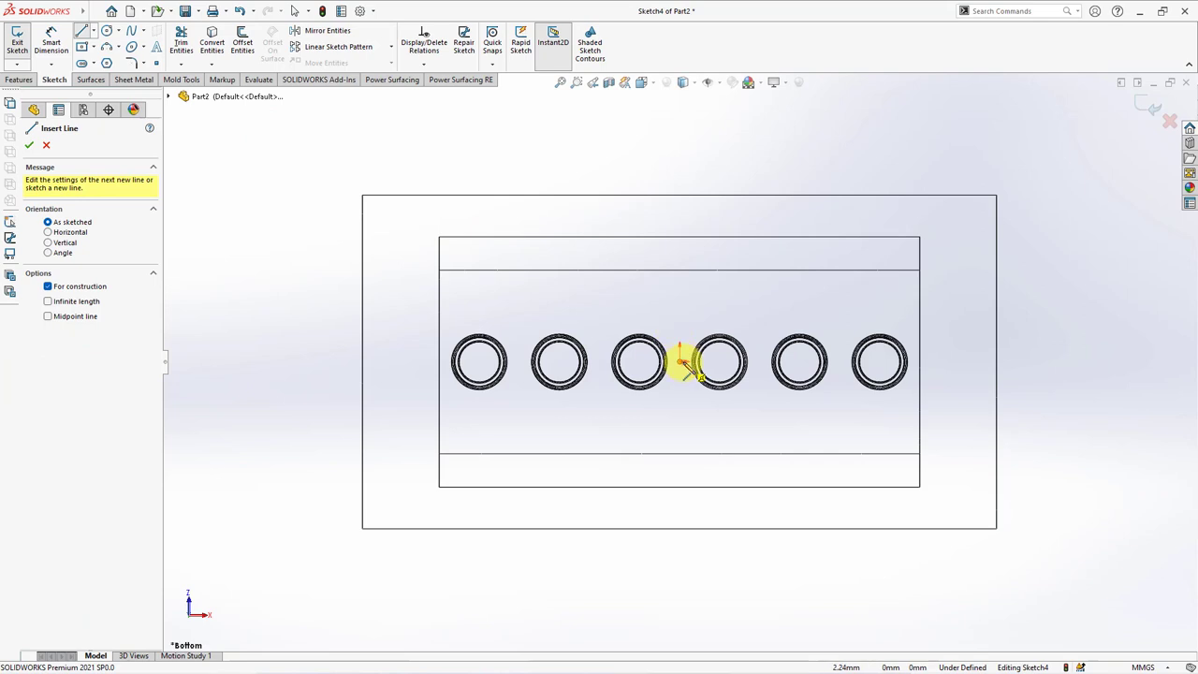
left_click_drag(680, 361, 680, 528)
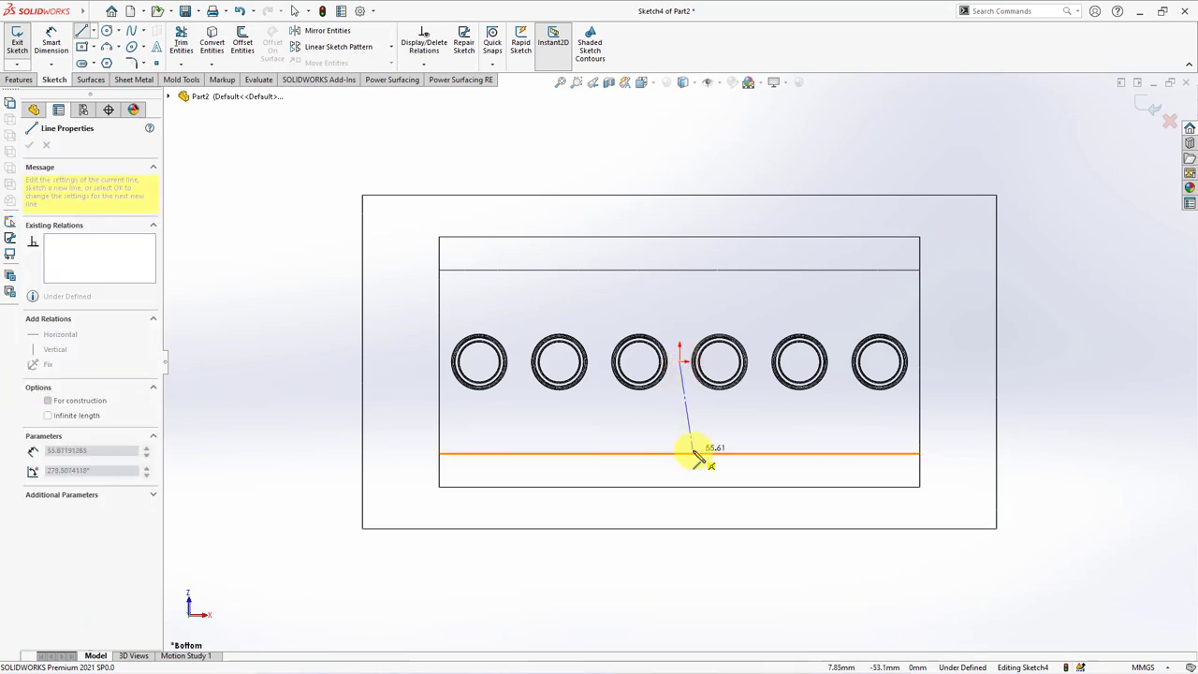
right_click(700, 554)
left_click(724, 569)
left_click(677, 543)
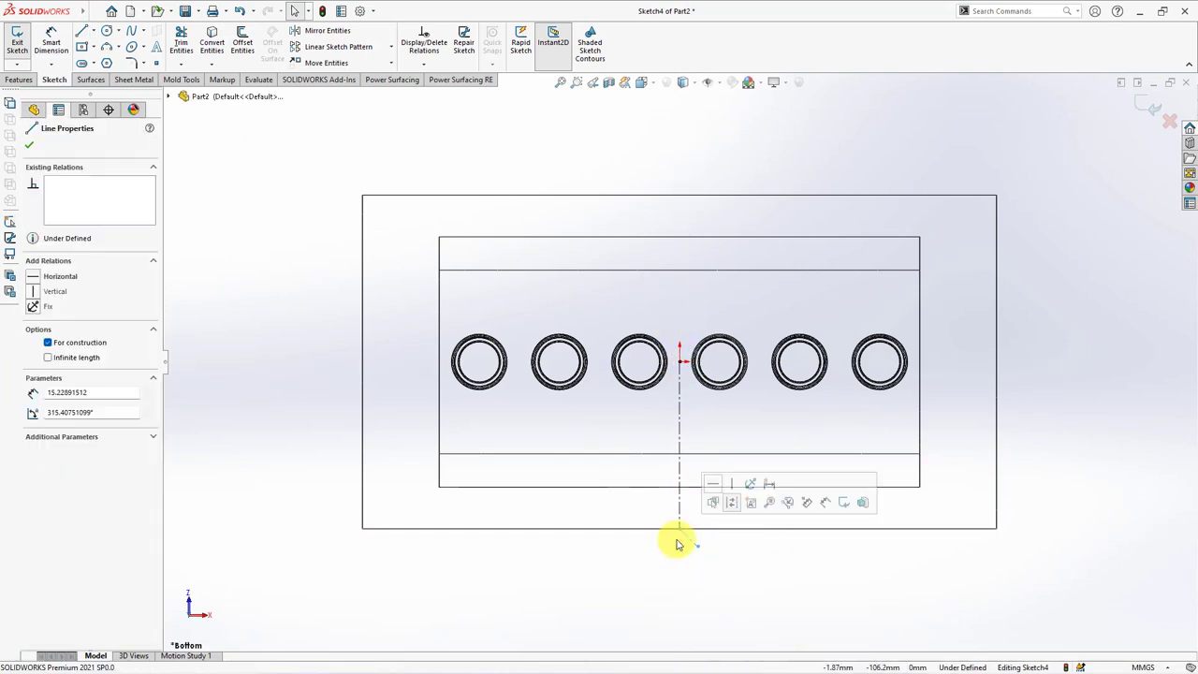
right_click(687, 540)
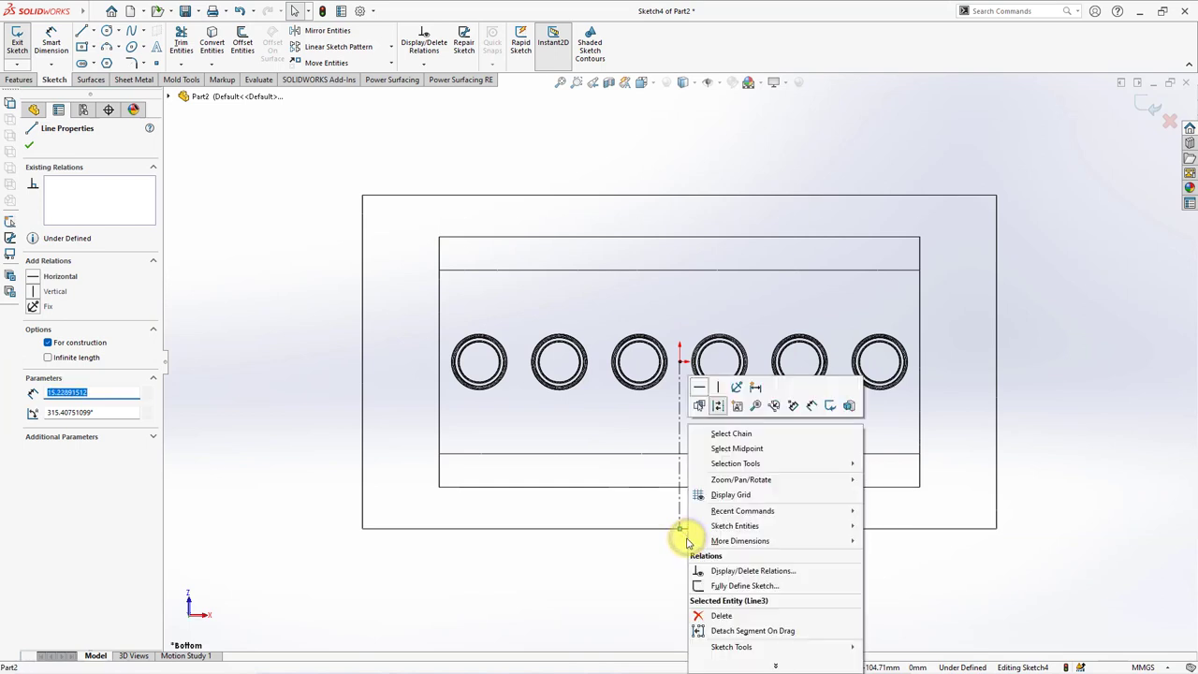
left_click(709, 610)
Step: Draw a centre rectangle on the centerline and dimension it 30 mm high by 200 mm wide
left_click(83, 52)
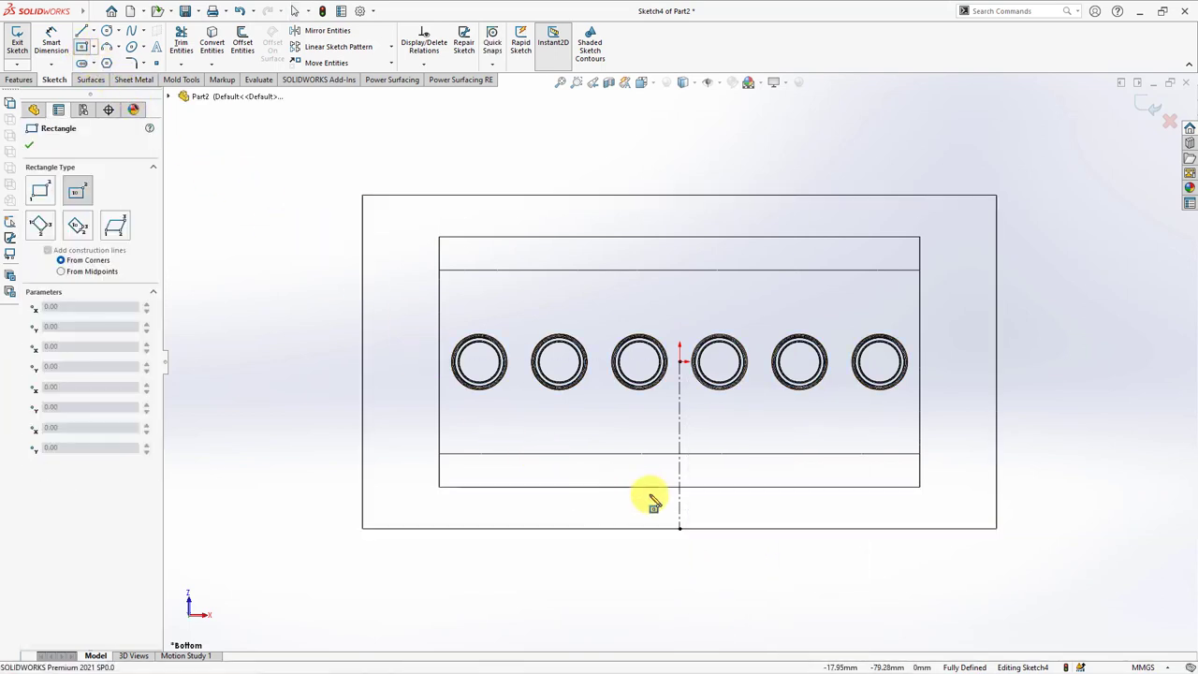
left_click(679, 494)
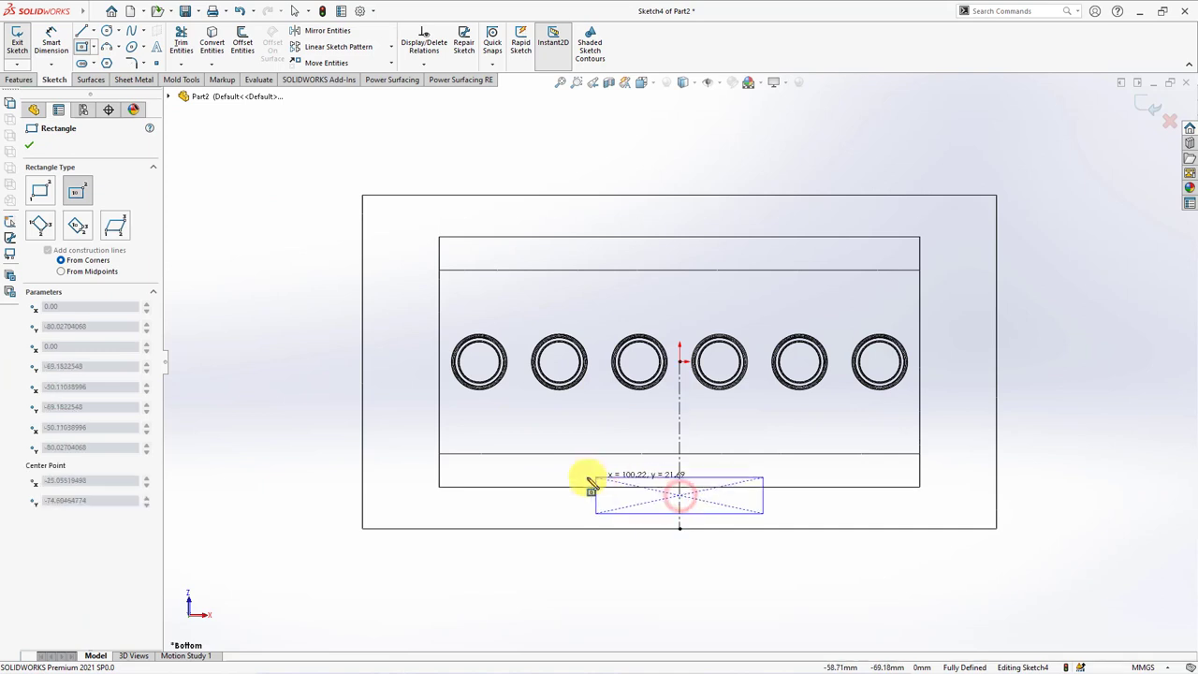
left_click(518, 455)
right_click(521, 456)
left_click(536, 465)
left_click(51, 44)
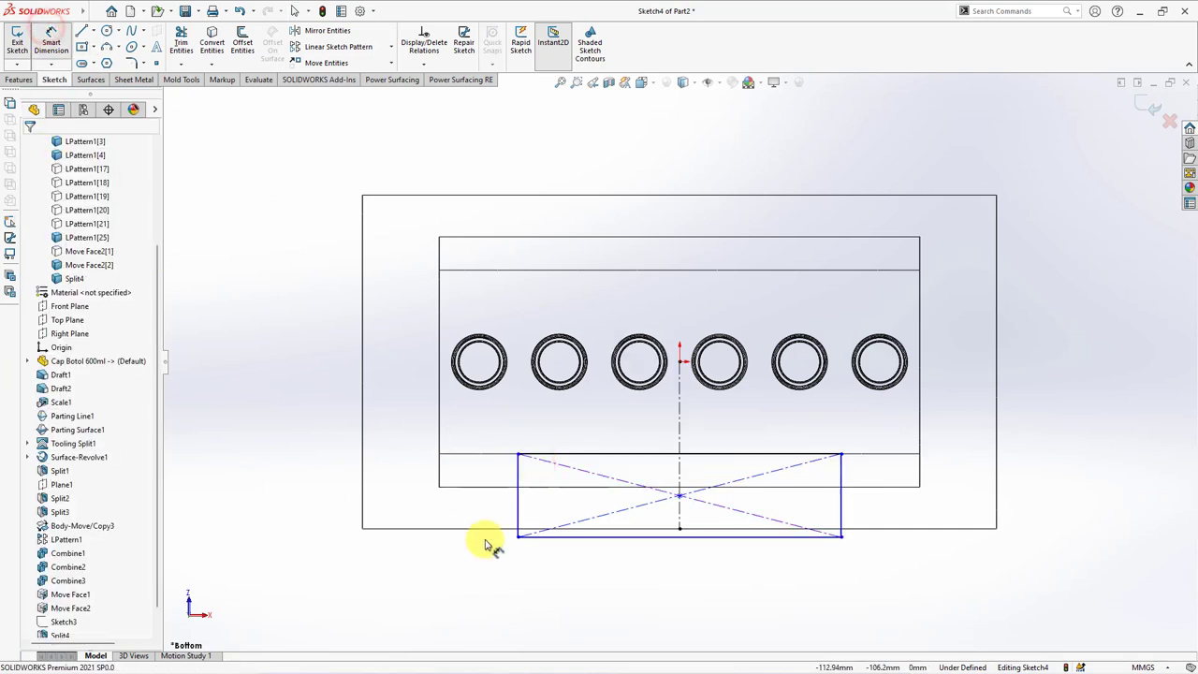
left_click(518, 506)
left_click(410, 500)
type("30")
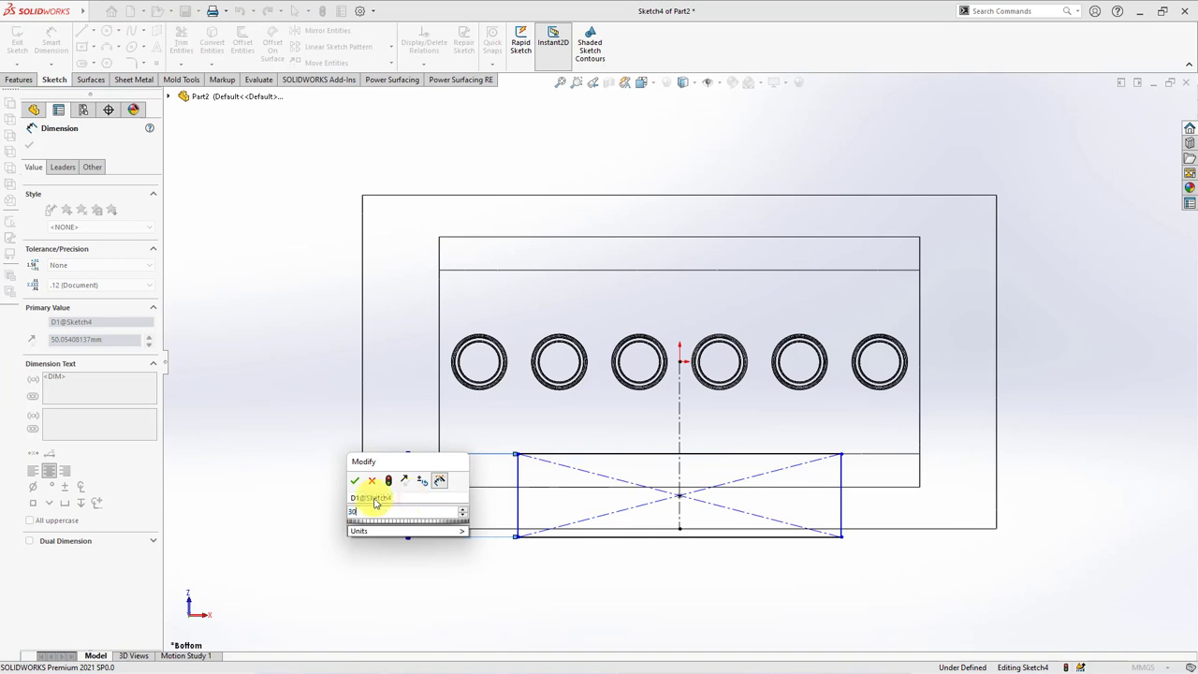
left_click(357, 482)
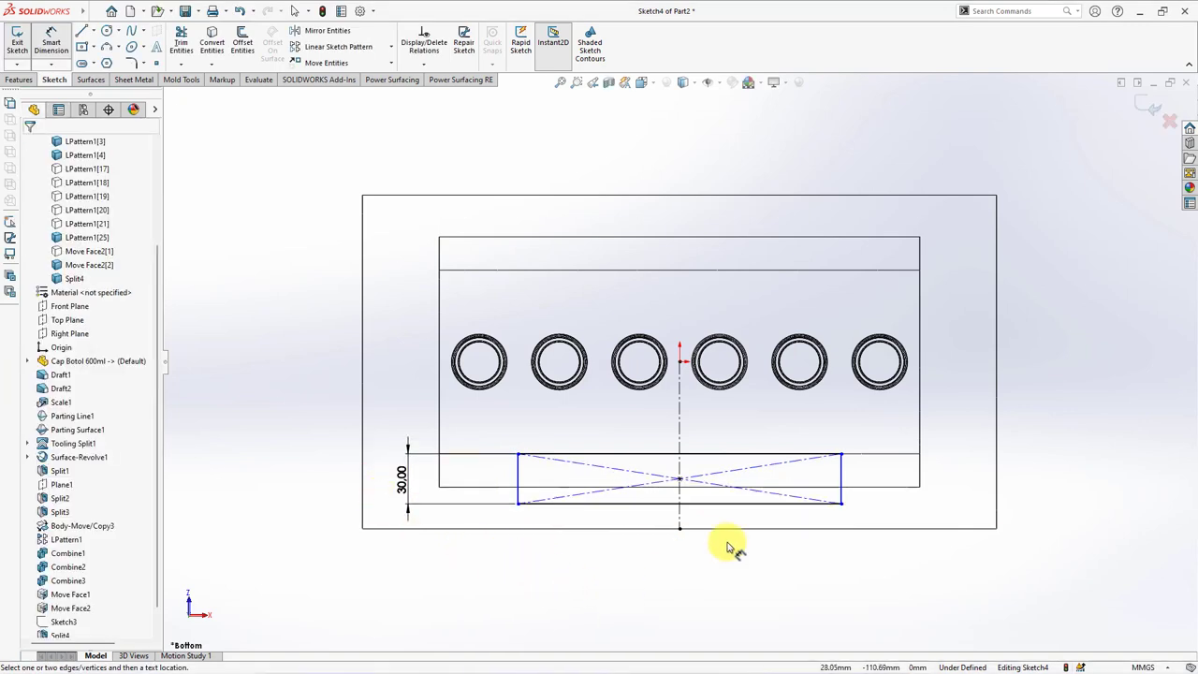
left_click(697, 504)
left_click(700, 561)
type("200")
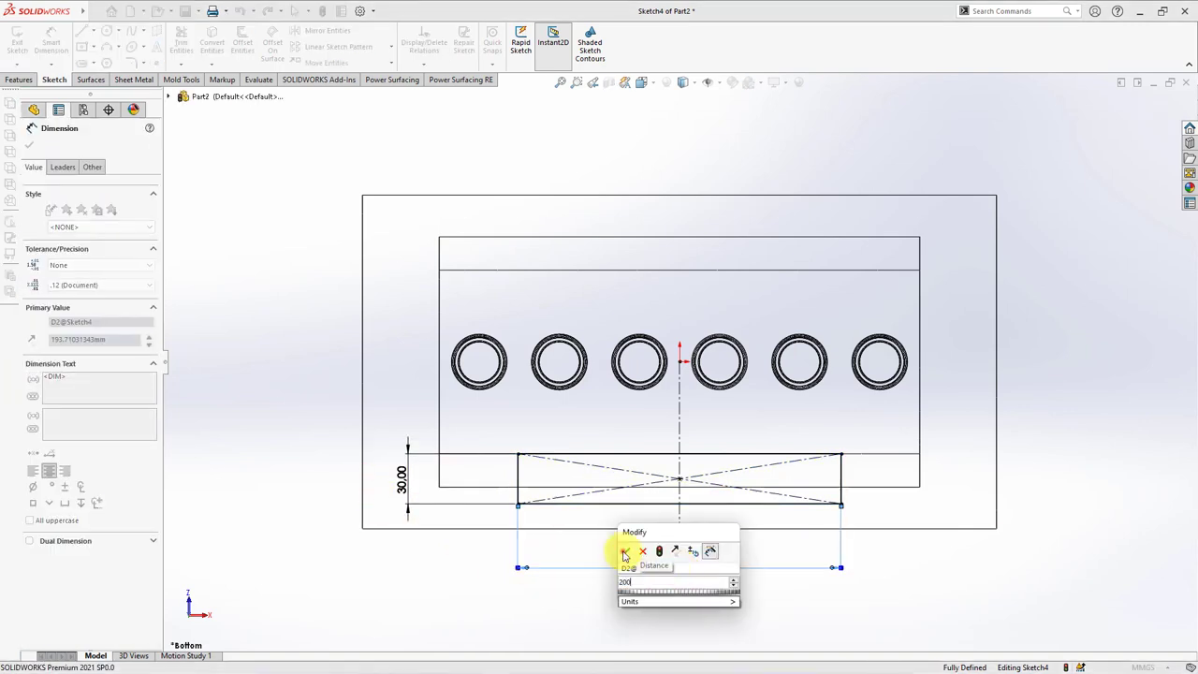
left_click(625, 551)
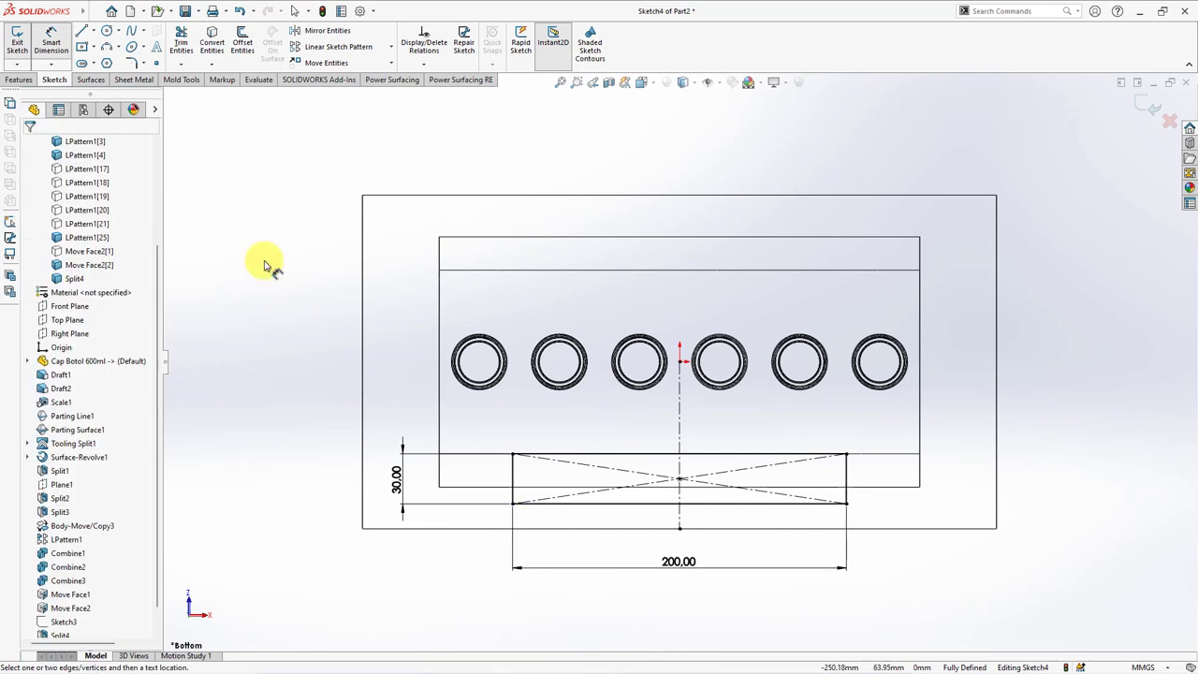
Step: Round all four rectangle corners with 6 mm sketch fillets
left_click(131, 63)
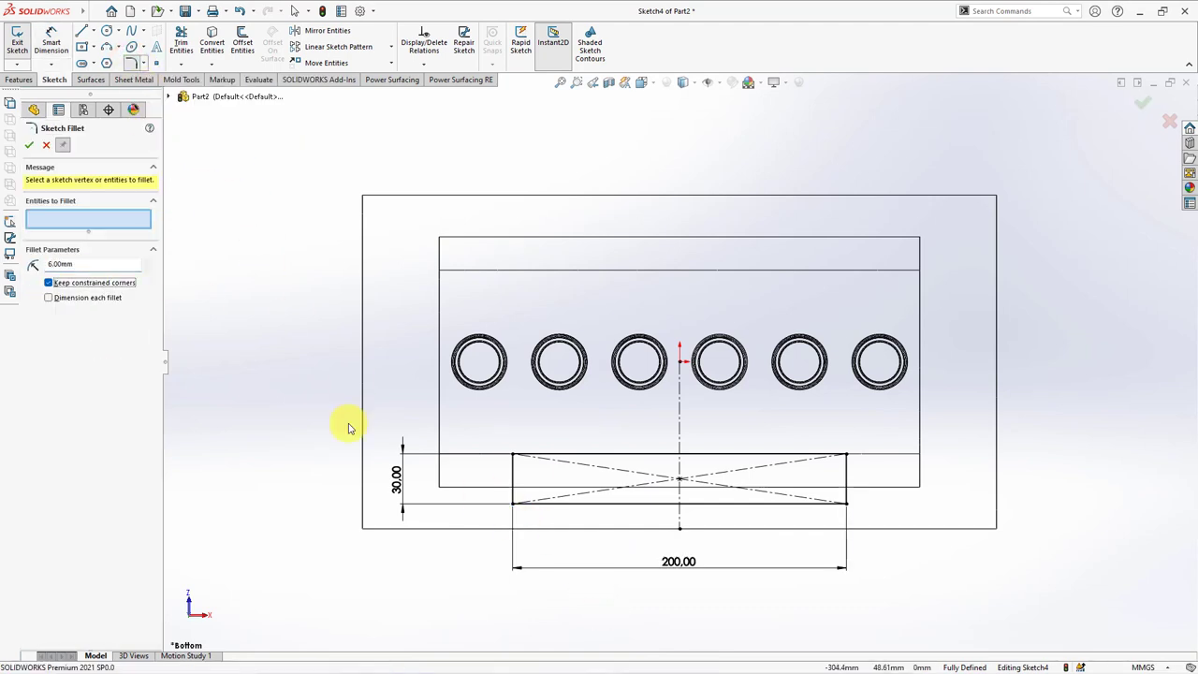
left_click(513, 456)
left_click(512, 502)
left_click(846, 503)
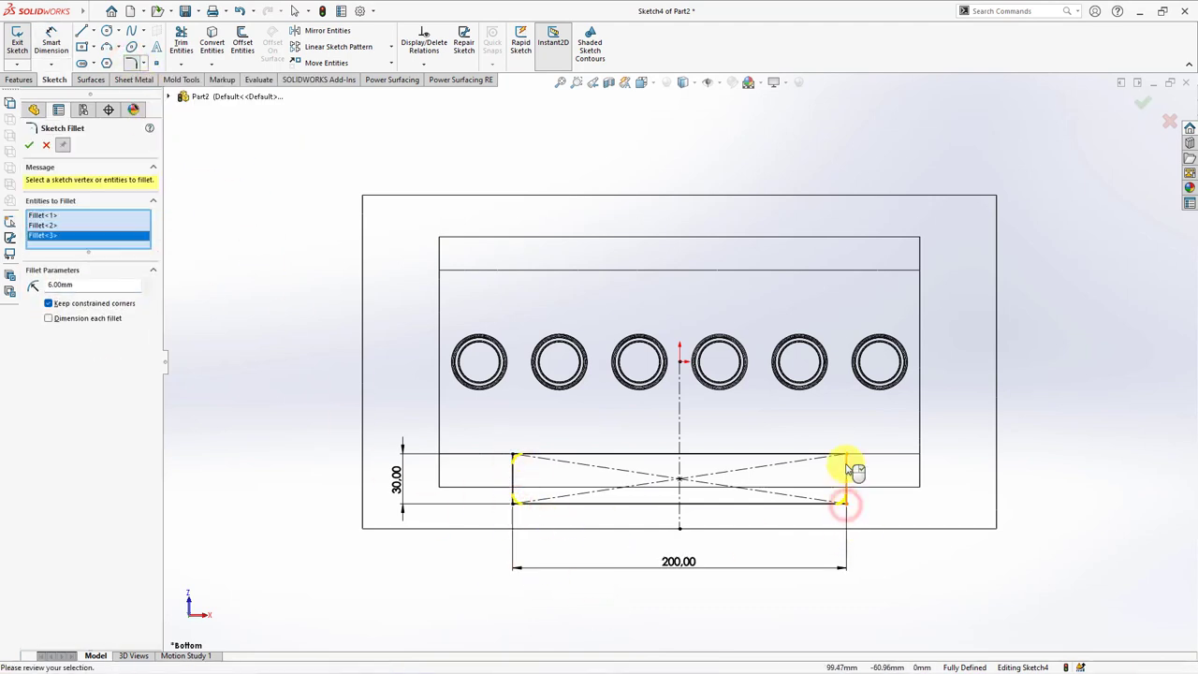
left_click(846, 456)
key("Return")
Step: Mirror the slot across a horizontal centerline through the cavity row, restore shading, and close the sketch
left_click(48, 145)
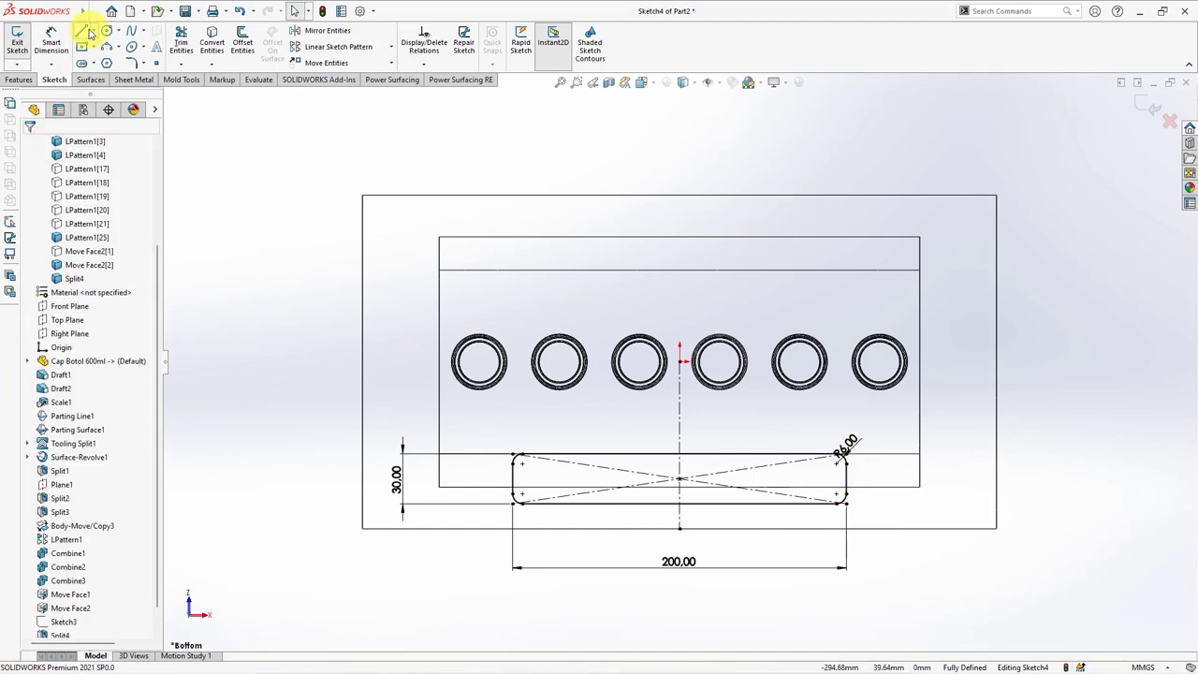
left_click(92, 31)
left_click(99, 59)
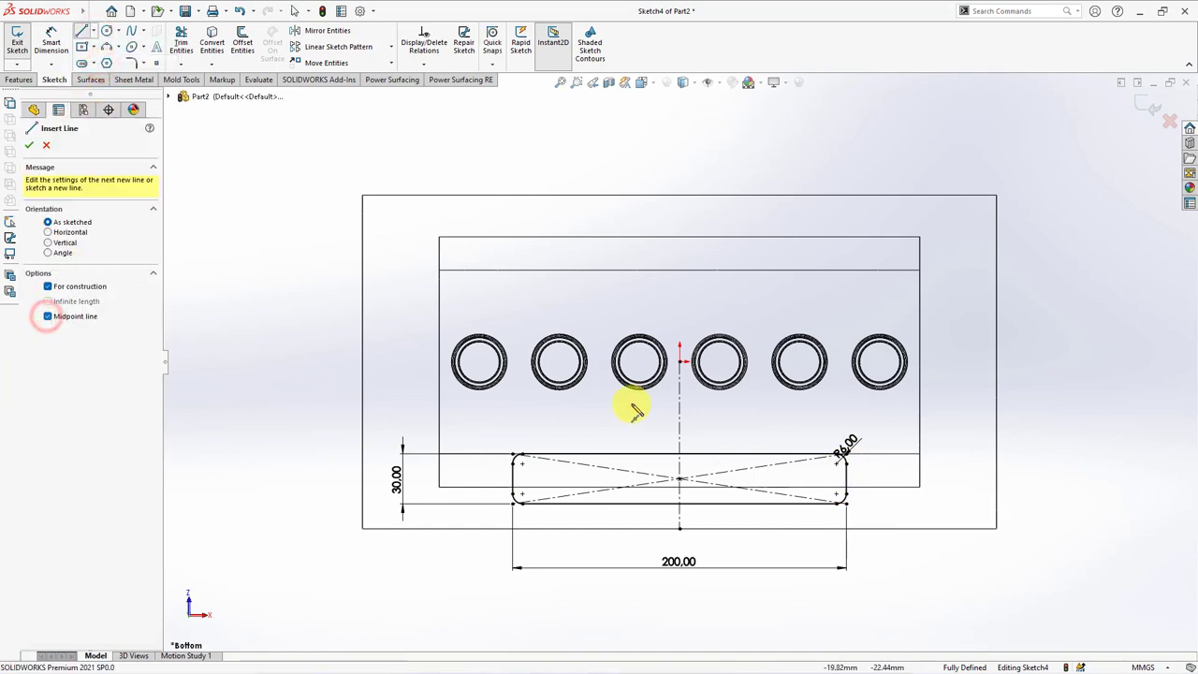
left_click(680, 362)
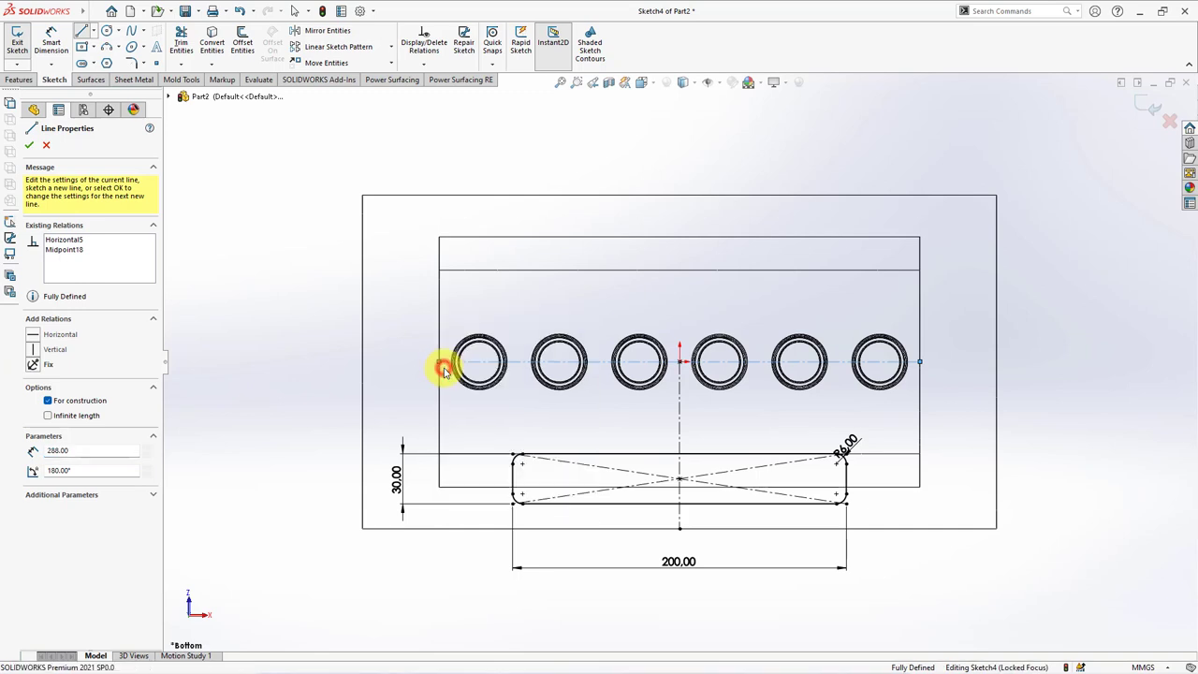
key("Escape")
left_click(323, 30)
mouse_move(496, 424)
left_mouse_down()
mouse_move(540, 471)
mouse_move(861, 551)
left_mouse_up()
left_click(759, 363)
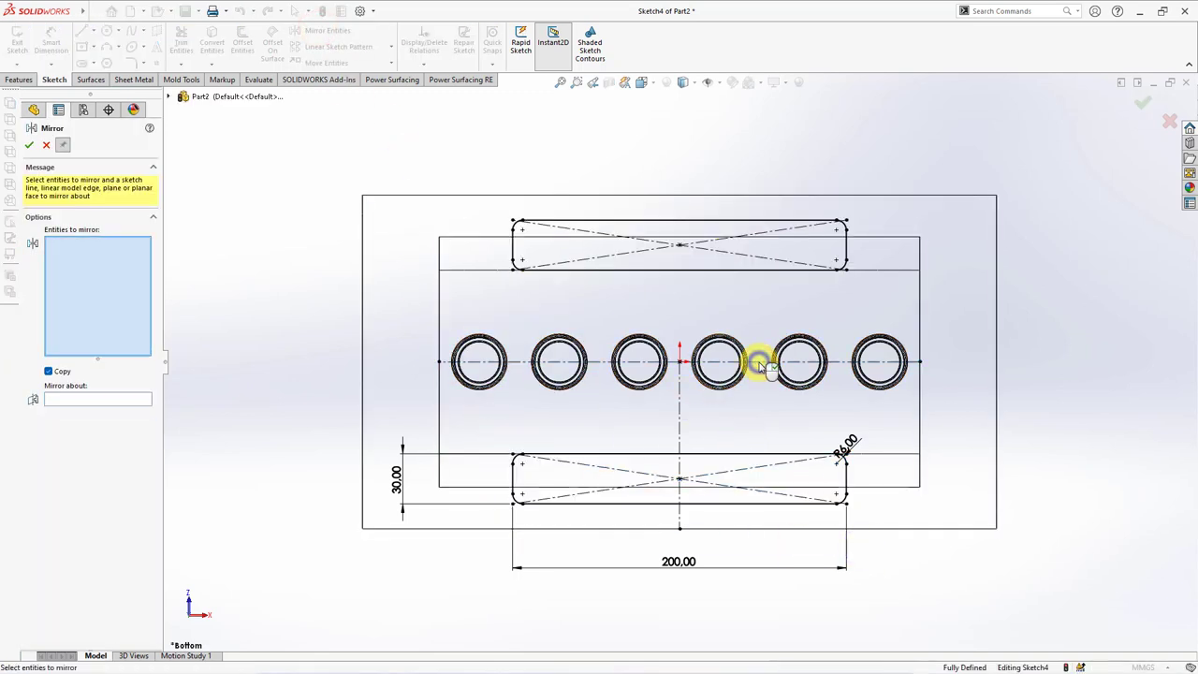
left_click(44, 145)
middle_click_drag(383, 383, 419, 245)
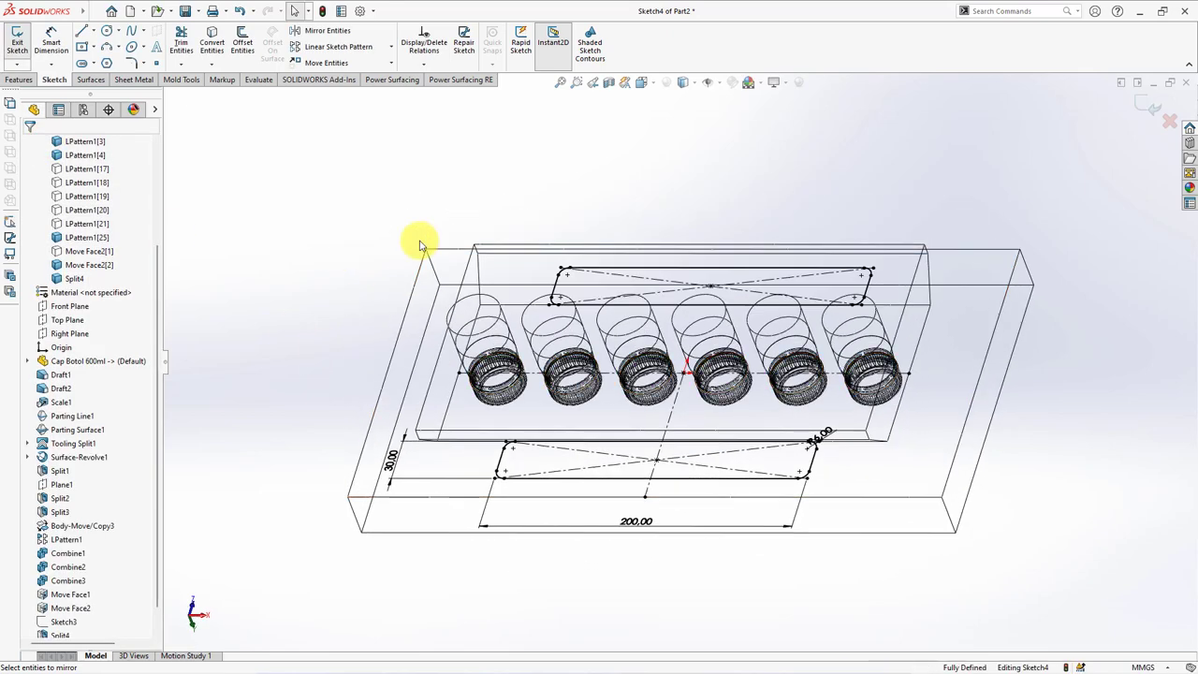
left_click(681, 86)
left_click(681, 101)
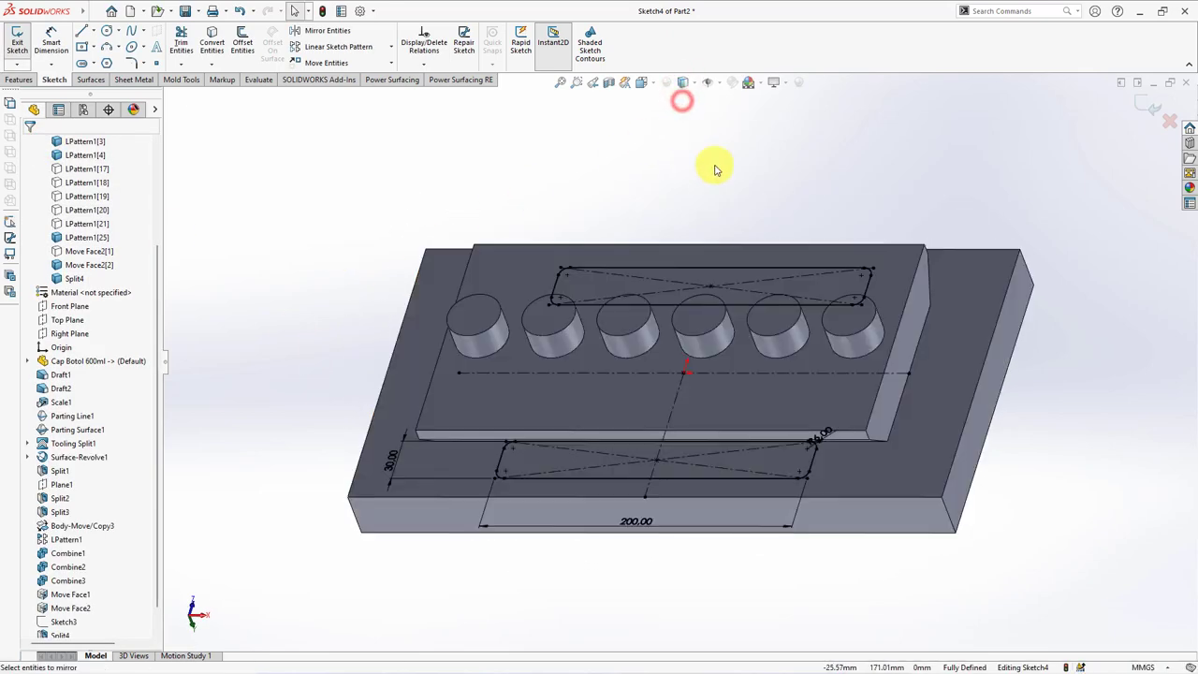
left_click(1147, 110)
Step: Create Core1 from the slot sketch with 20 mm and 15 mm depths
left_click(184, 79)
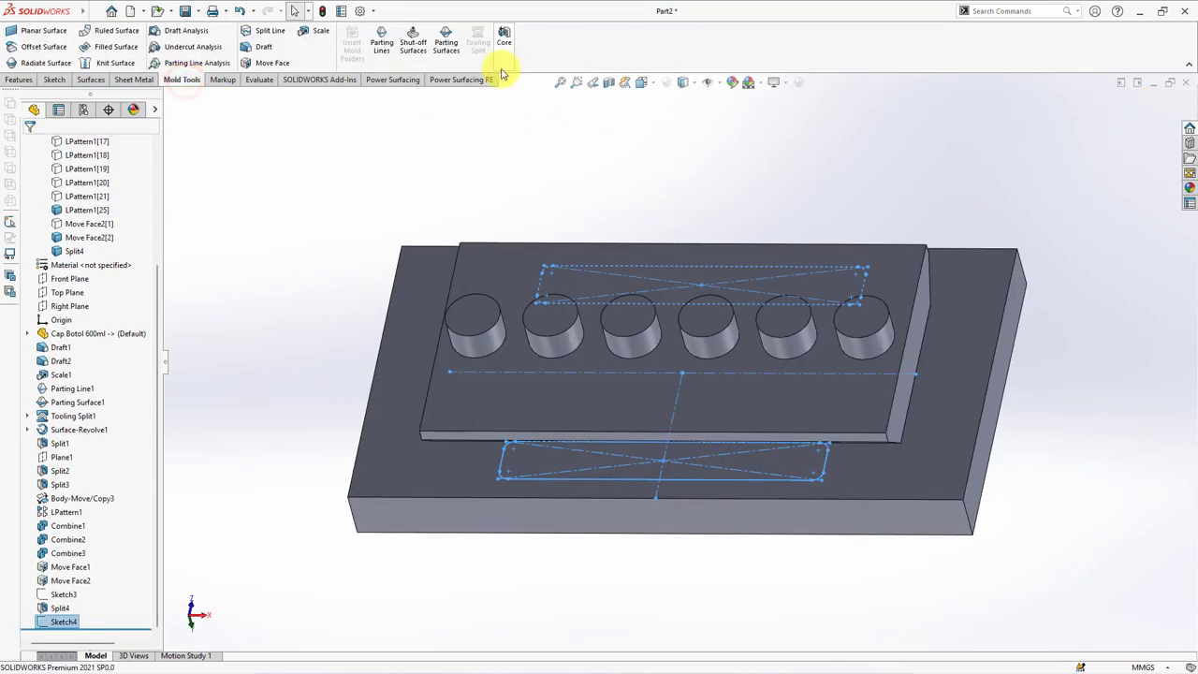
left_click(504, 39)
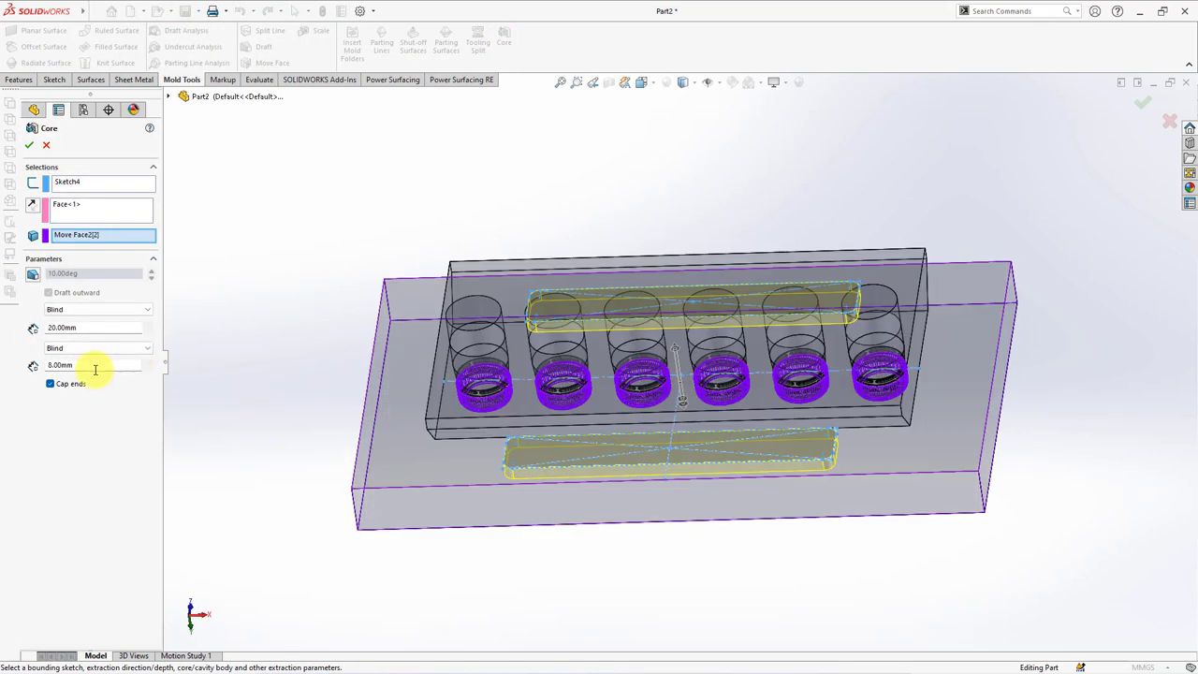
type("15")
key("Return")
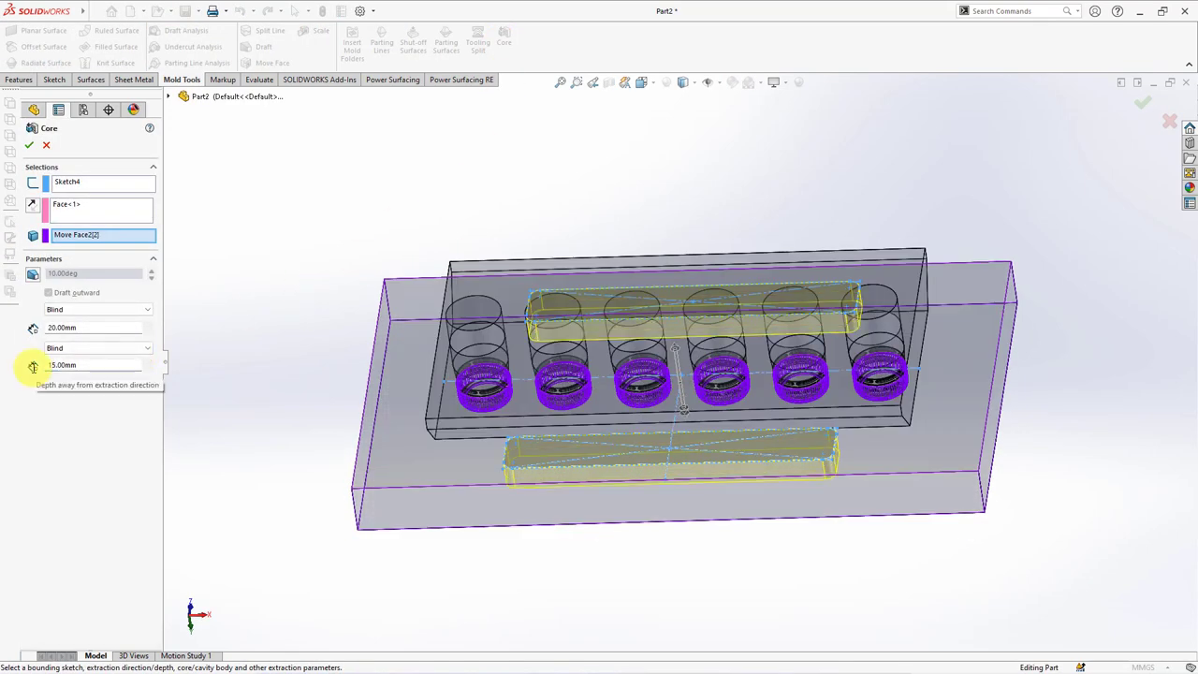
middle_click_drag(242, 391, 277, 406)
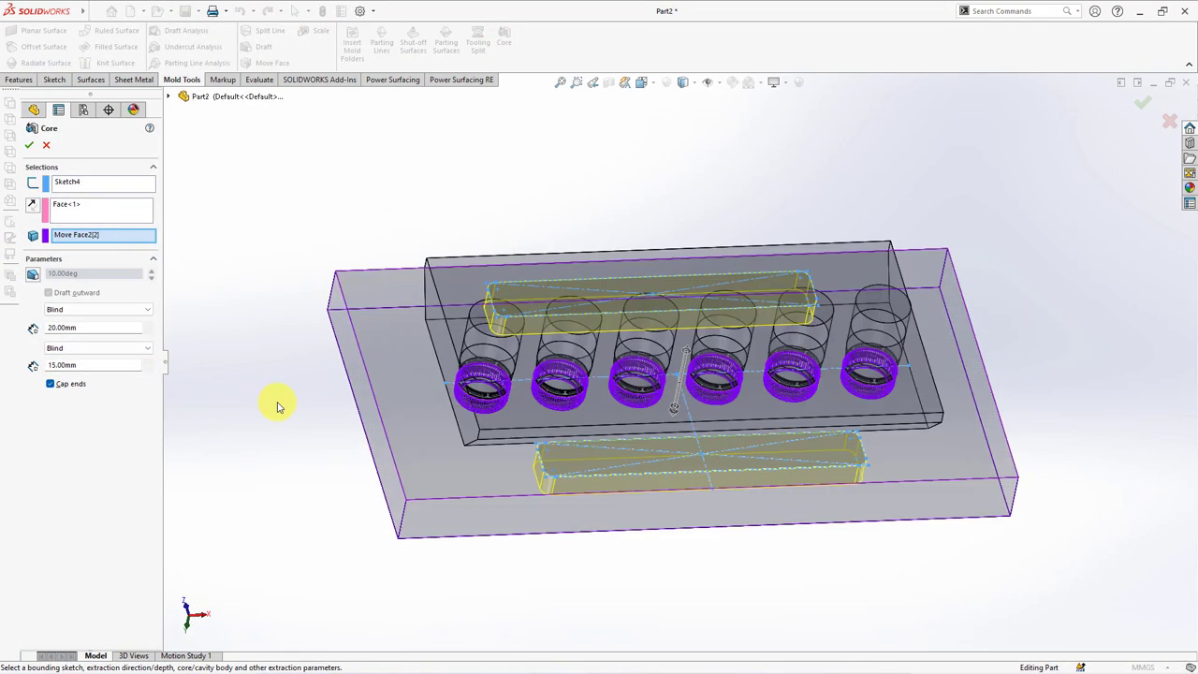
left_click(30, 147)
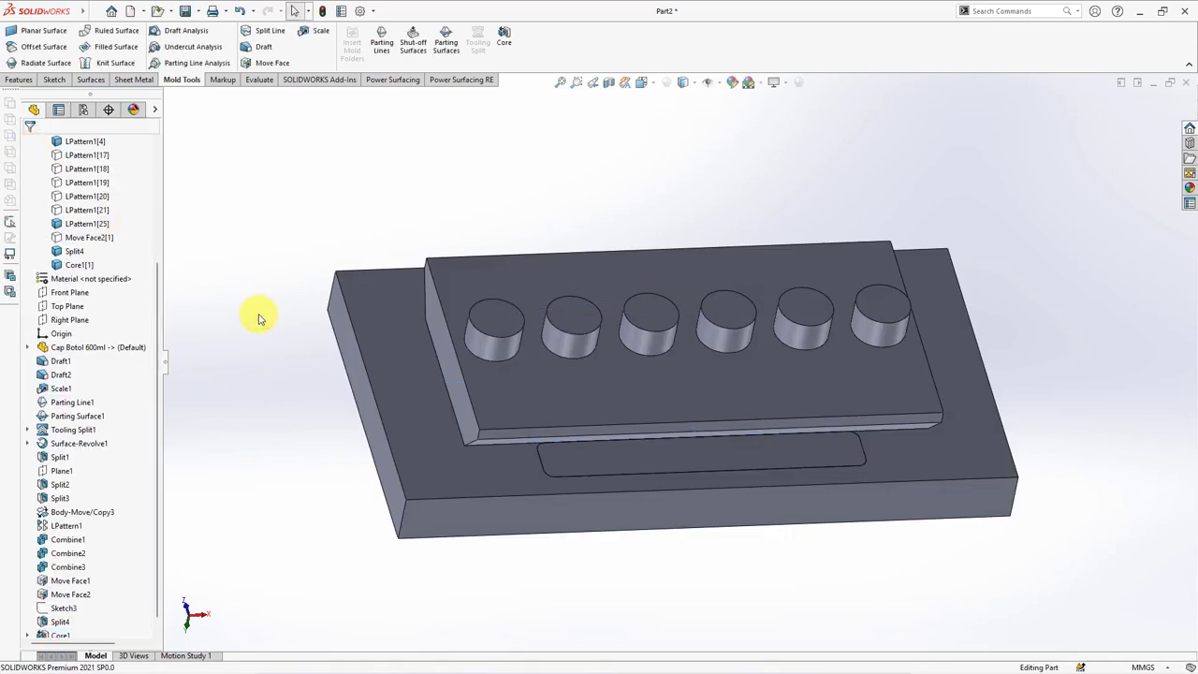
mouse_move(260, 319)
middle_mouse_down()
mouse_move(324, 270)
mouse_move(407, 386)
middle_mouse_up()
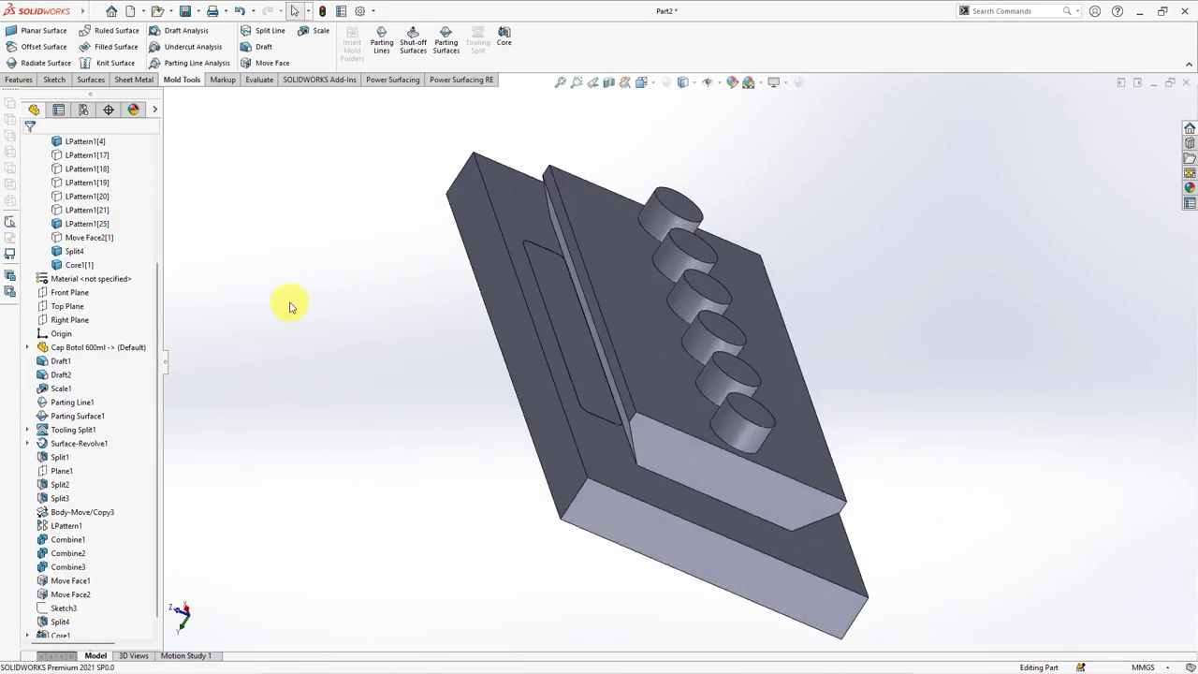
Step: Offset the slot face 25 mm with Move Face, then turn the mold to a low side view
left_click(261, 61)
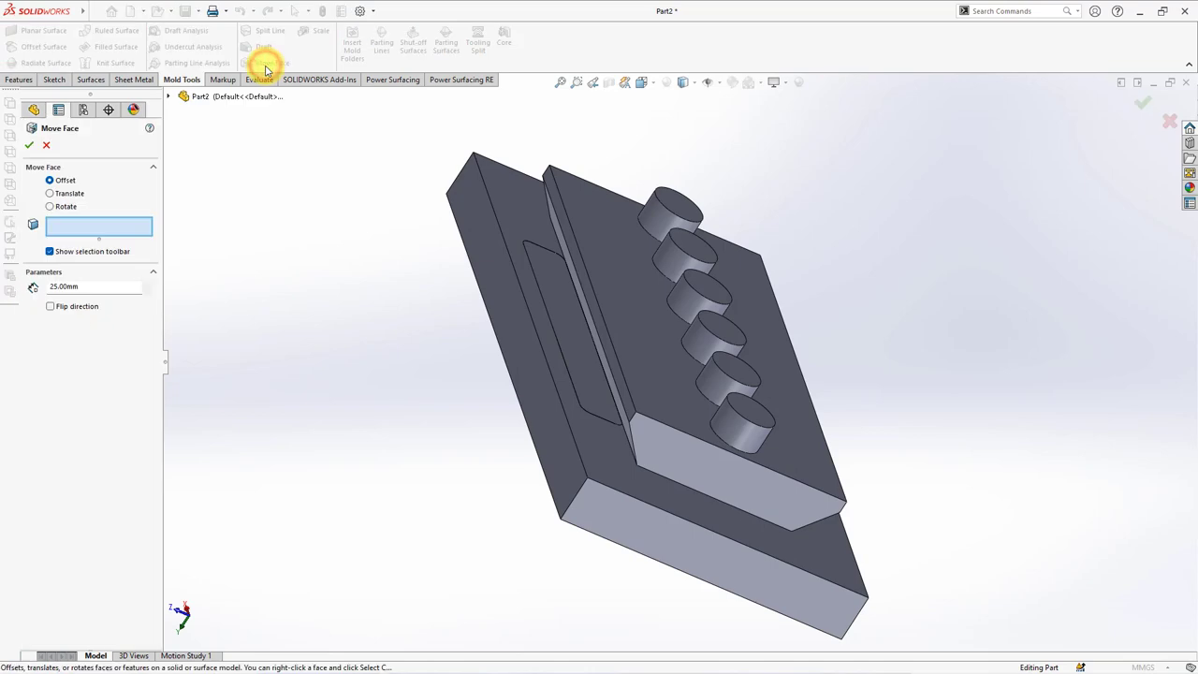
left_click(571, 362)
middle_click_drag(574, 355, 748, 441)
left_click(754, 441)
right_click(752, 443)
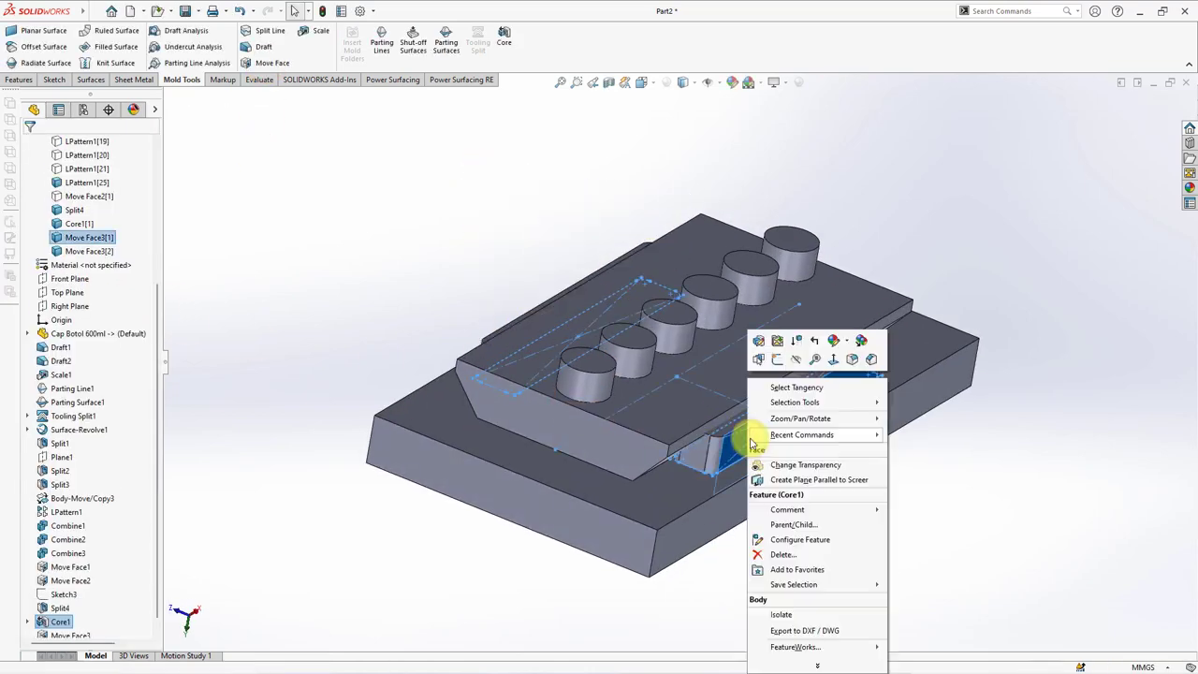
left_click(974, 503)
middle_click_drag(971, 504, 580, 231)
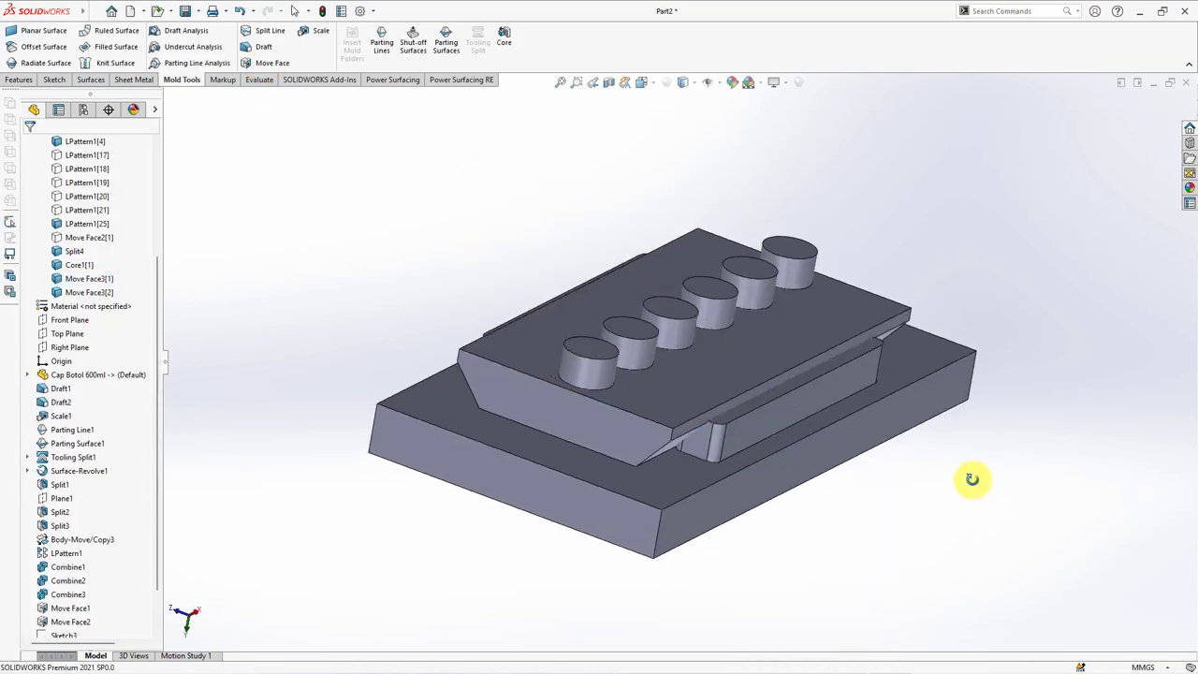
left_click(19, 80)
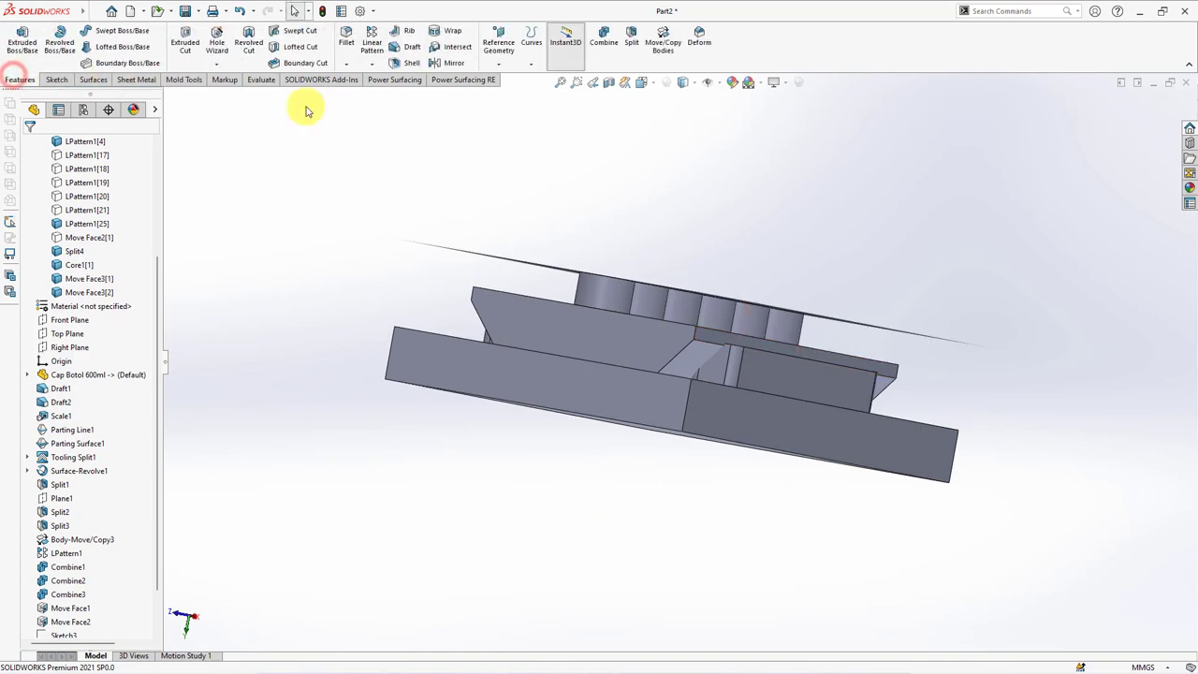
Step: Split both Move Face3 bodies using two faces as trim tools, keeping the resulting bodies
left_click(631, 47)
left_click(695, 365)
mouse_move(695, 365)
middle_mouse_down()
mouse_move(735, 392)
mouse_move(708, 350)
mouse_move(655, 319)
middle_mouse_up()
left_click(680, 336)
left_click(103, 341)
left_click(567, 337)
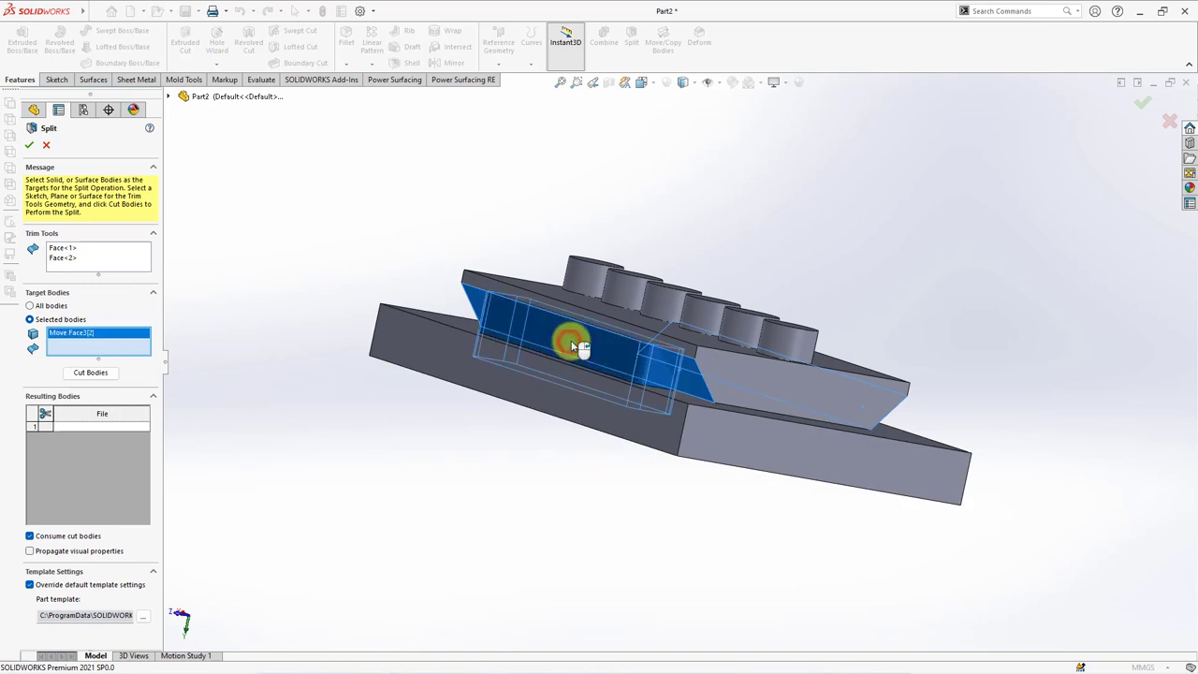
middle_click_drag(567, 337, 709, 401)
left_click(786, 397)
left_click(77, 374)
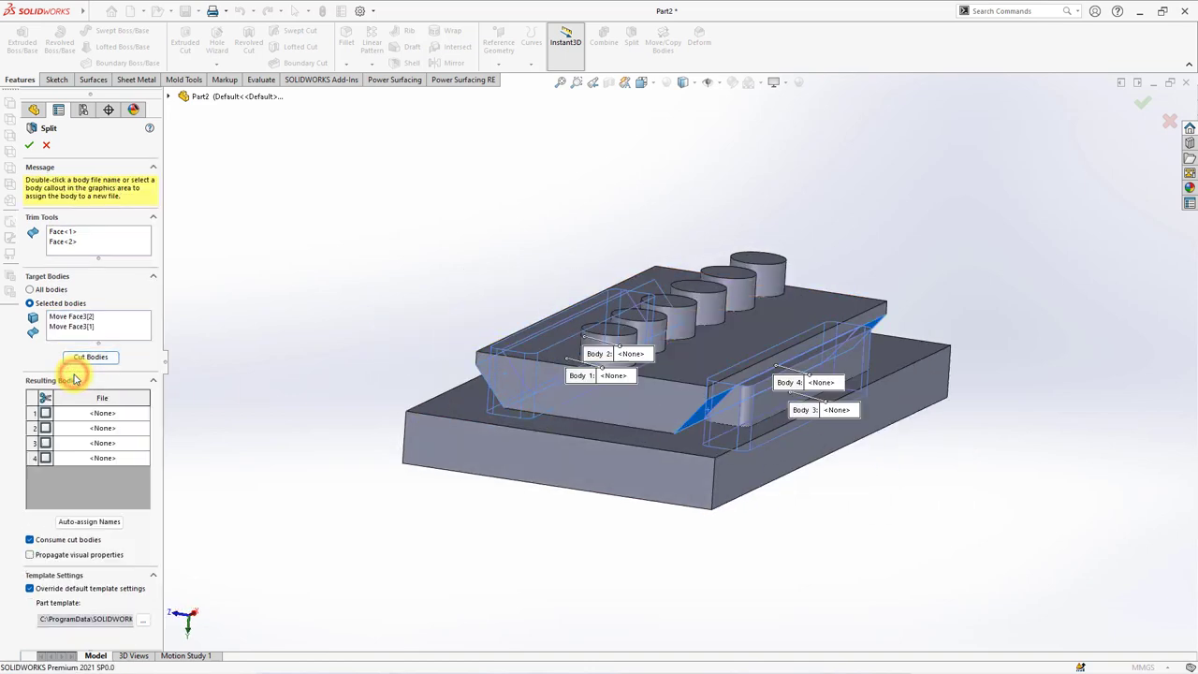
mouse_move(735, 389)
middle_mouse_down()
mouse_move(757, 393)
mouse_move(720, 402)
middle_mouse_up()
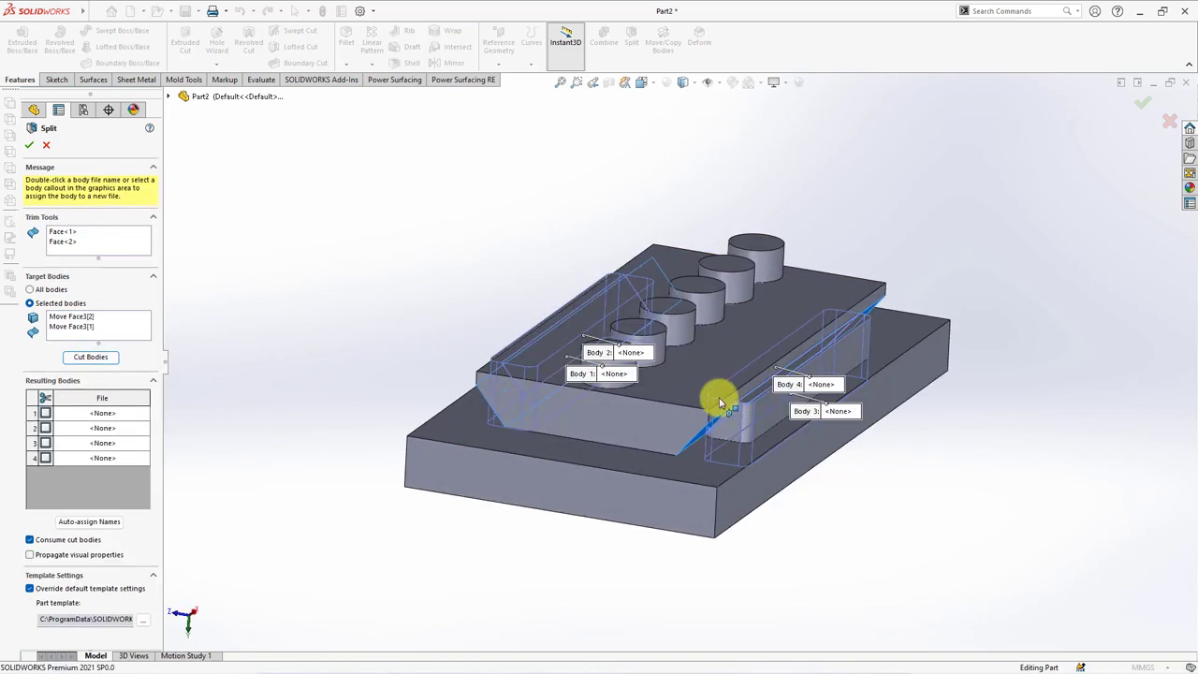
left_click(45, 459)
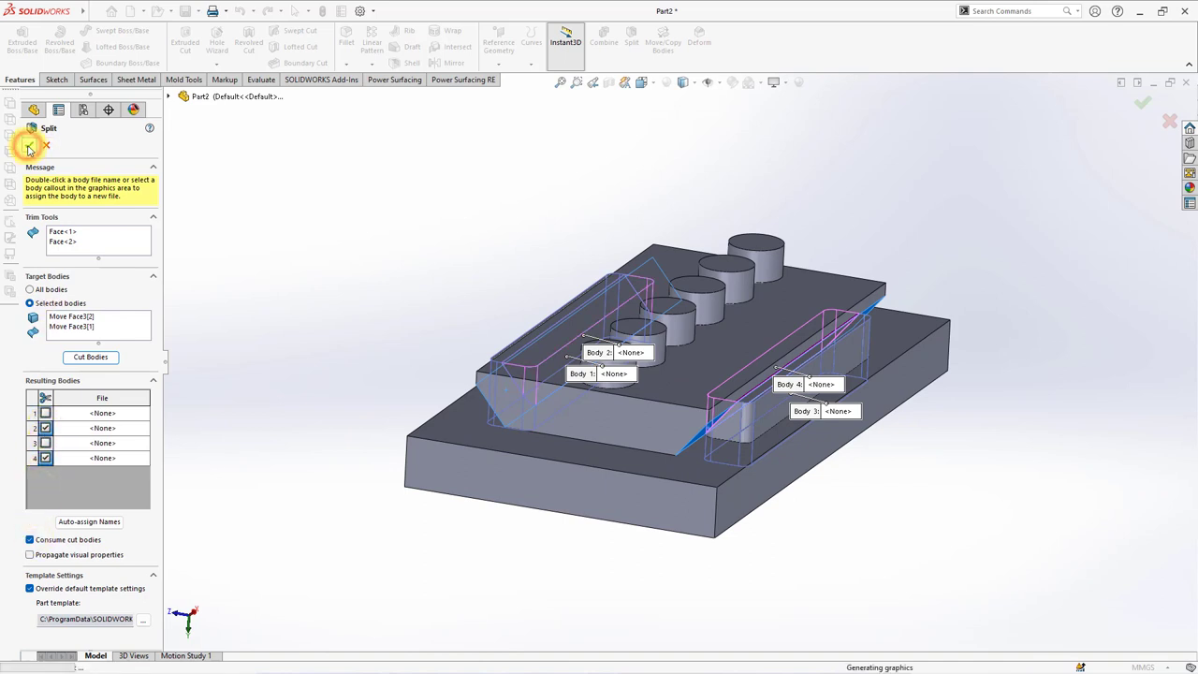
left_click(610, 82)
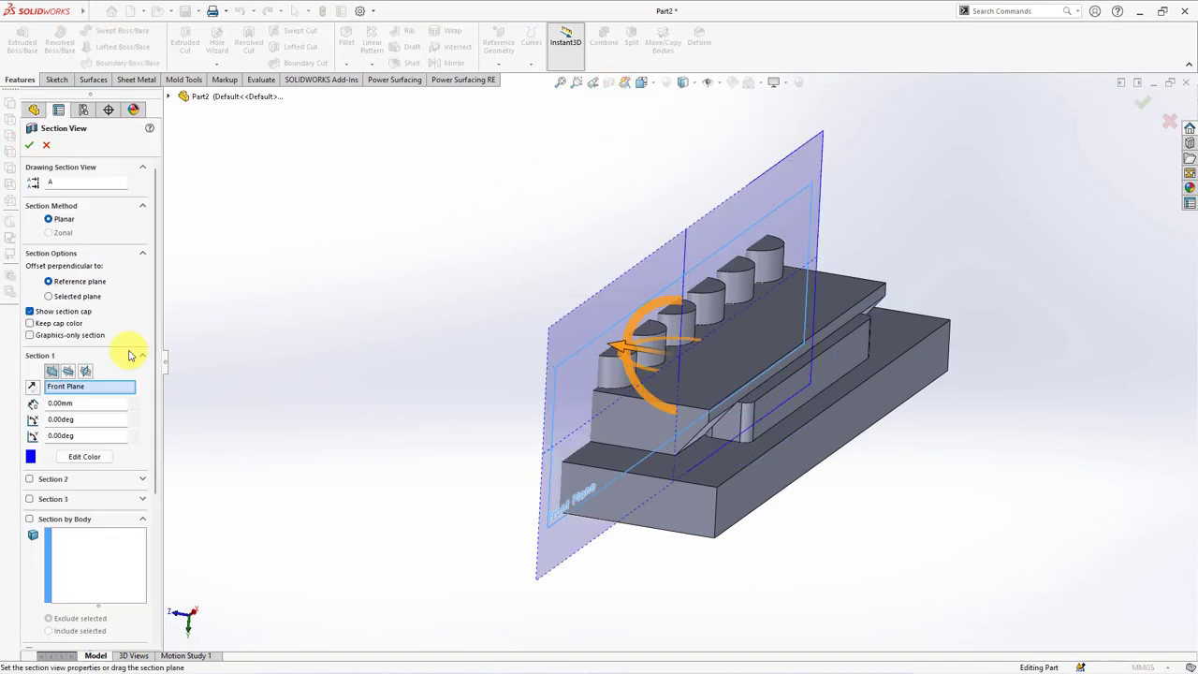
Step: Inspect the interior with a section view, then hide the top body
left_click(82, 370)
left_click(30, 144)
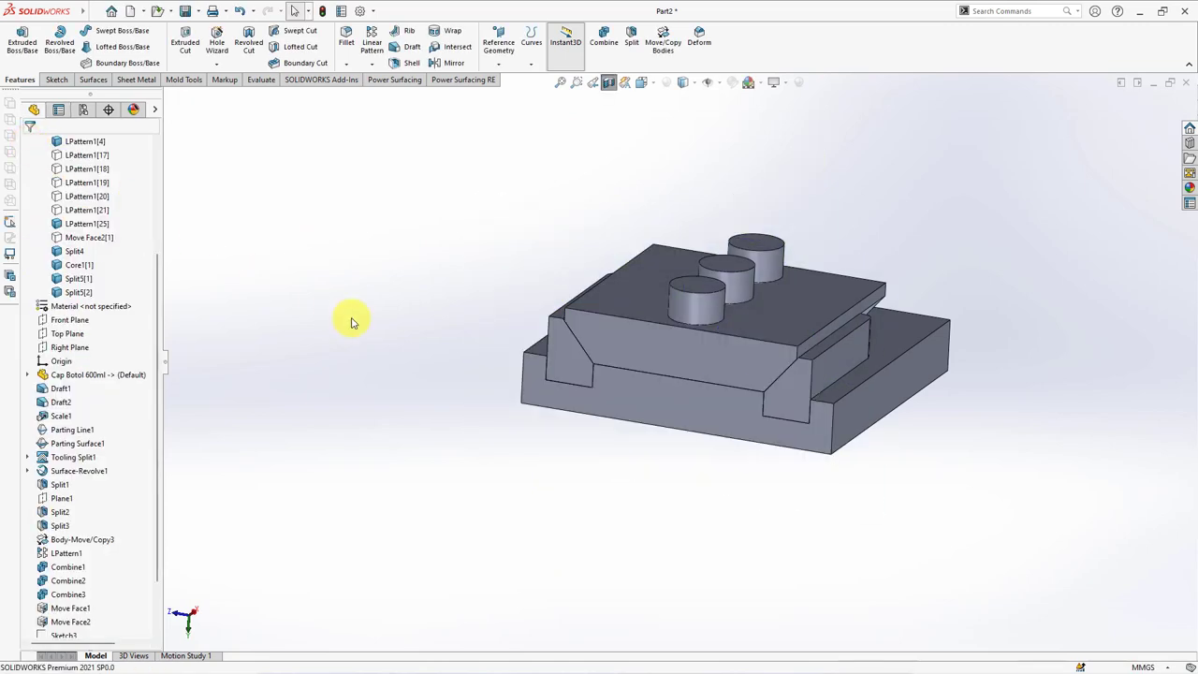
left_click(609, 83)
left_click(717, 349)
left_click(791, 314)
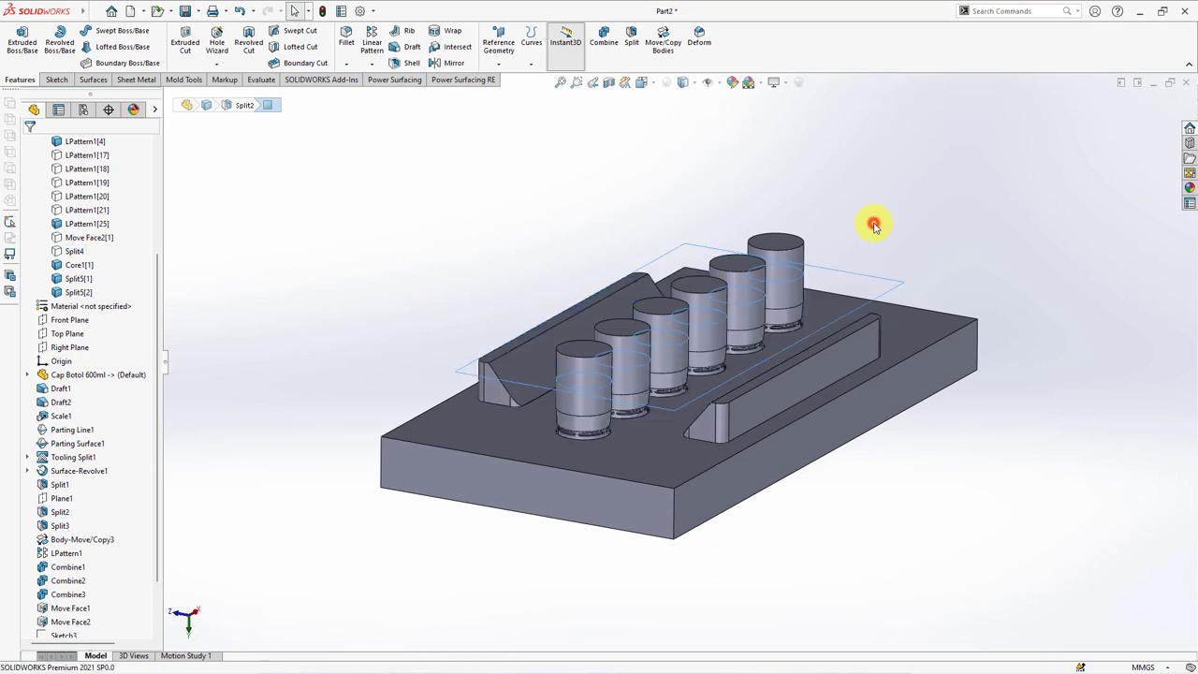
Step: Round the insert's top edge and a slot edge with 5 mm fillets
left_click(346, 38)
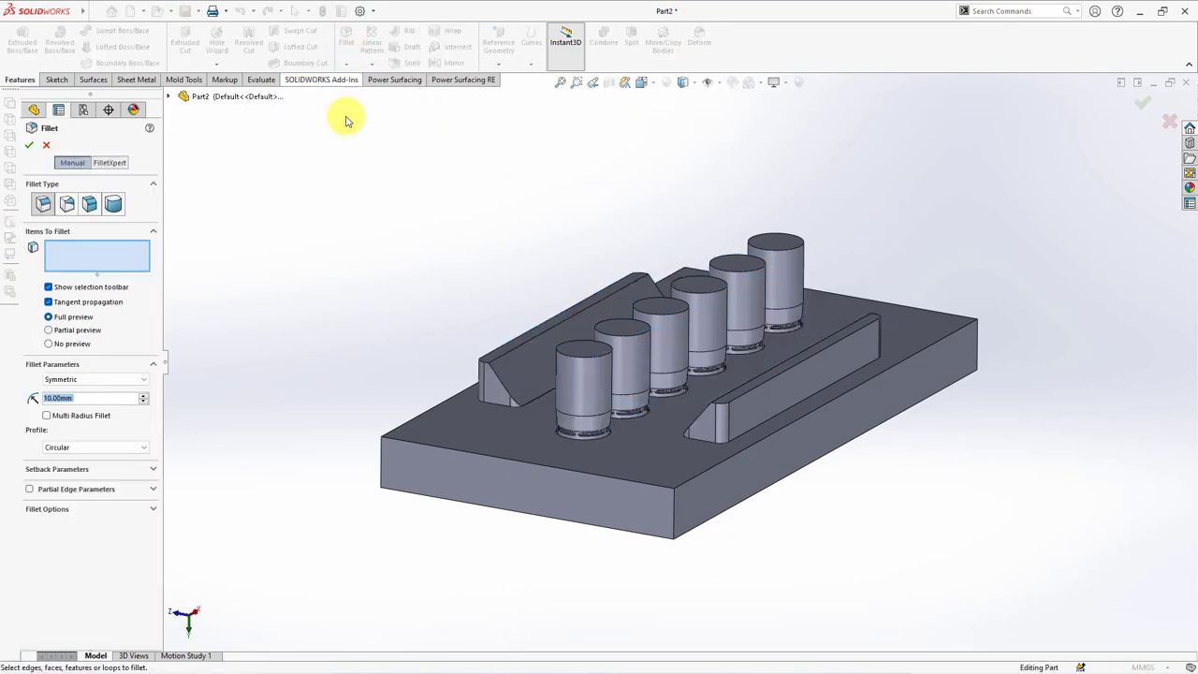
left_click(519, 350)
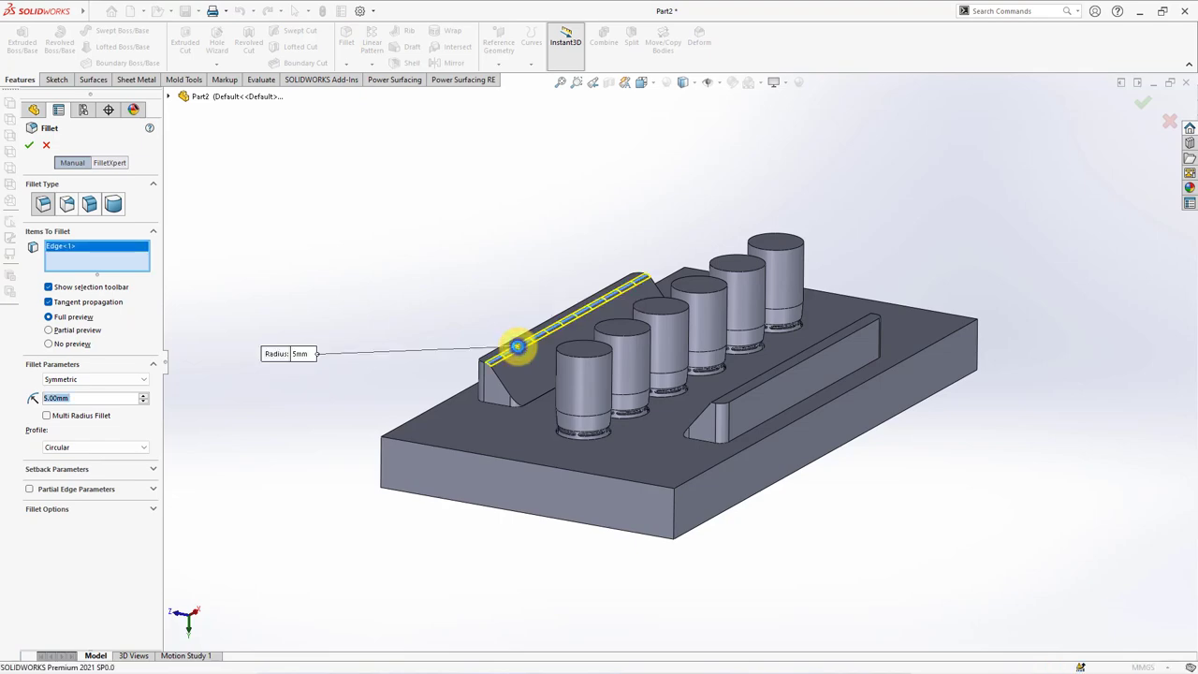
right_click(475, 286)
left_click(346, 39)
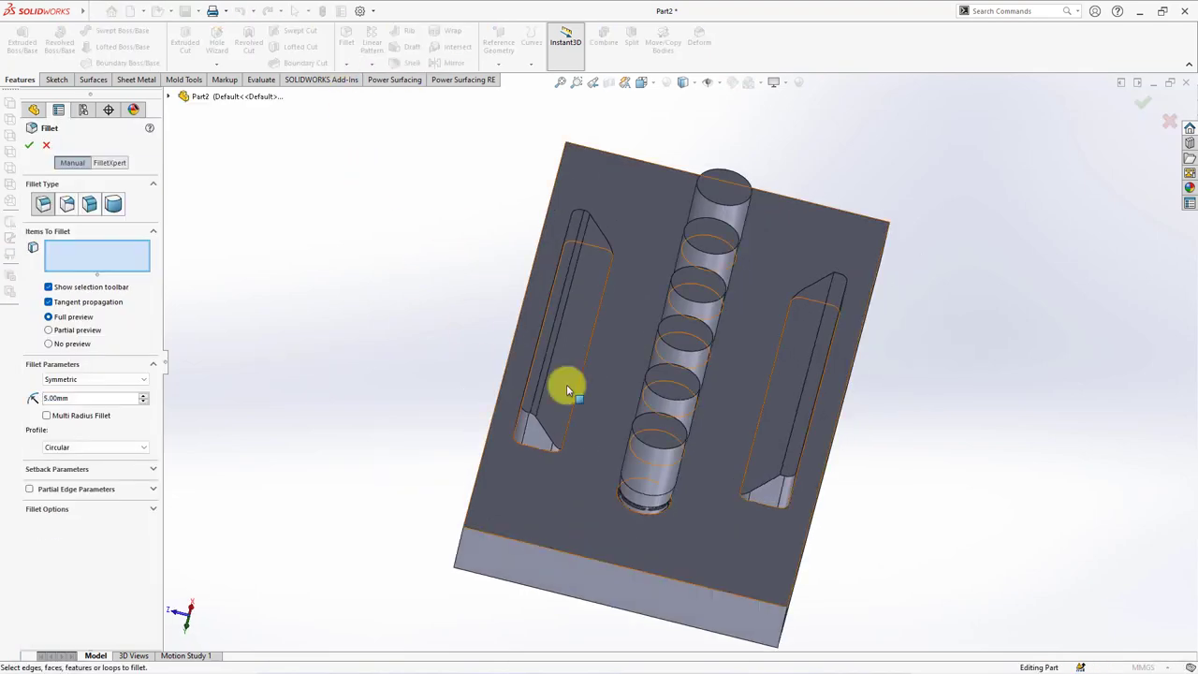
middle_click_drag(361, 179, 562, 387)
left_click(788, 450)
right_click(788, 447)
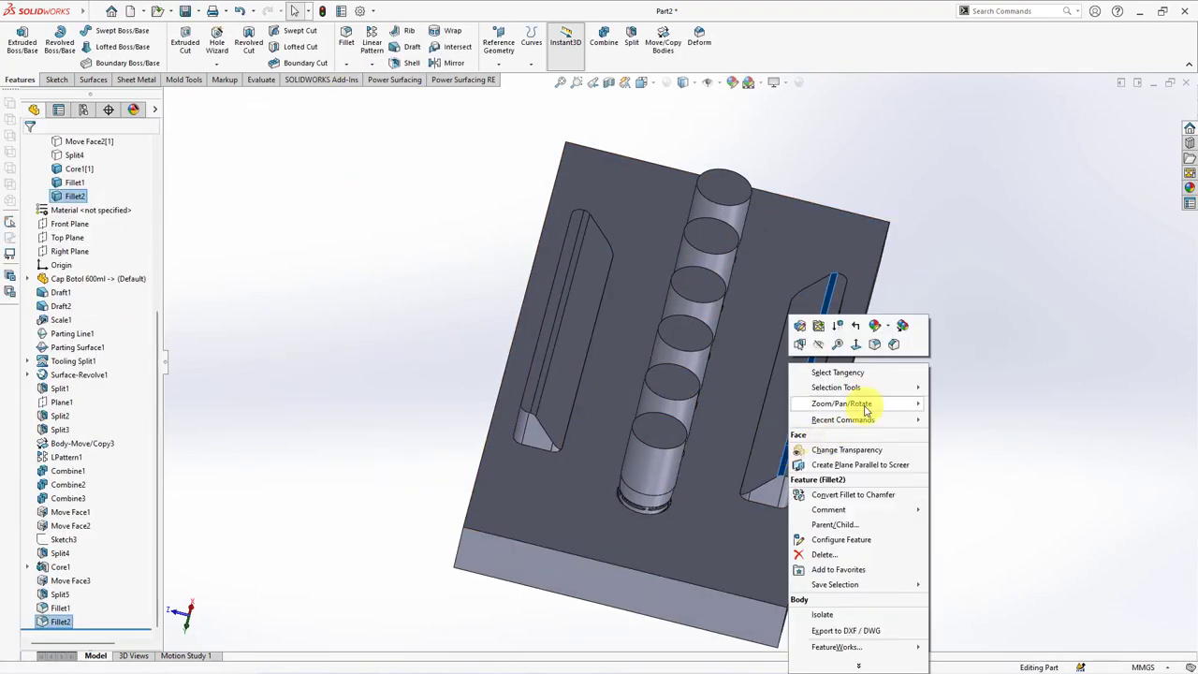
left_click(998, 366)
middle_click_drag(997, 366, 987, 332)
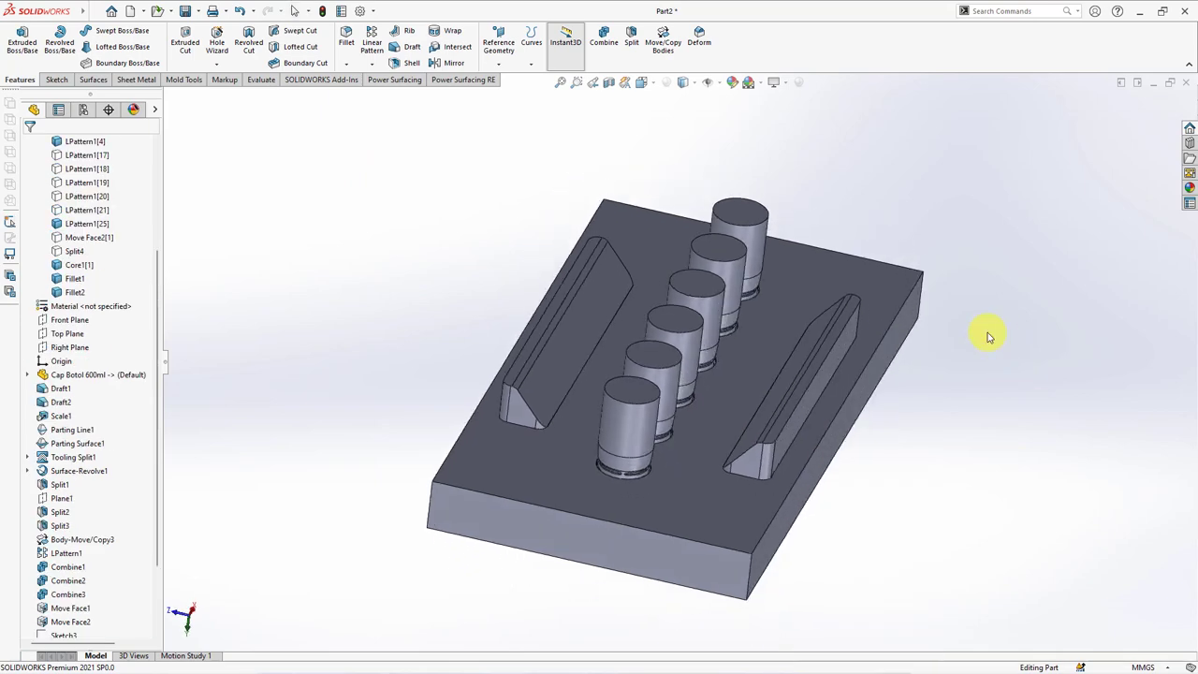
Step: Hide the base plate and select the lower insert bar's face from underneath
left_click(556, 449)
left_click(609, 415)
left_click(428, 363)
middle_click_drag(446, 452, 534, 347)
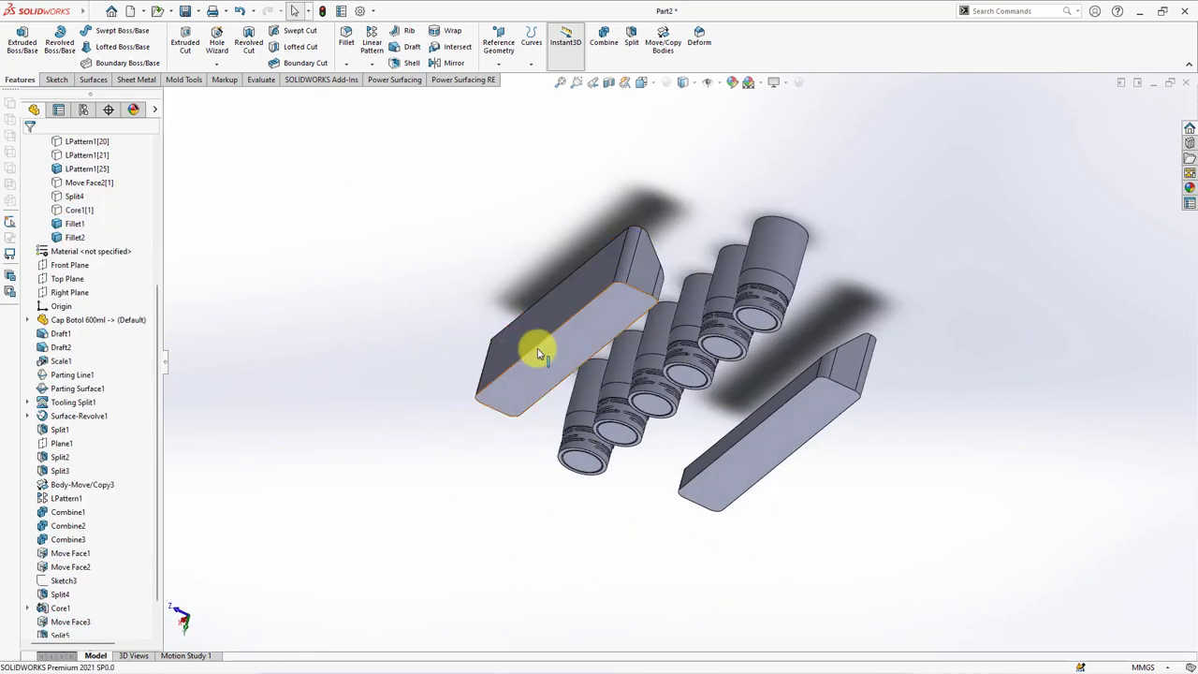
left_click(564, 367)
Step: Start a sketch on the insert face and draw a horizontal centerline along the lower bar
left_click(602, 315)
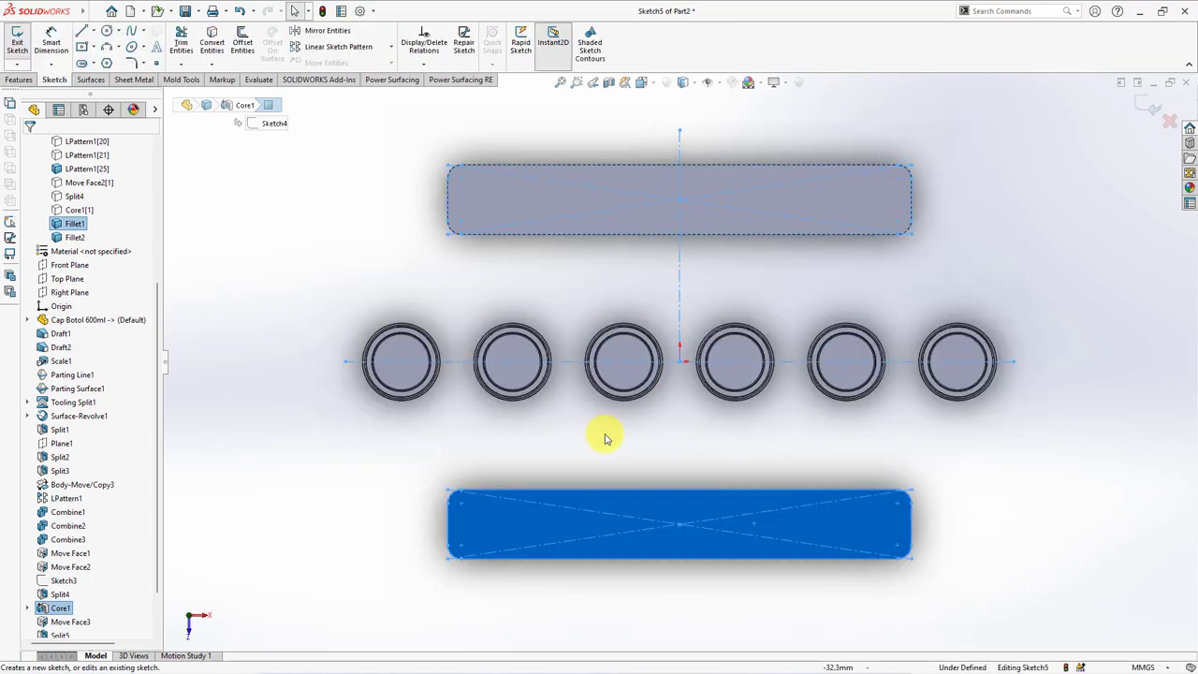
left_click(91, 31)
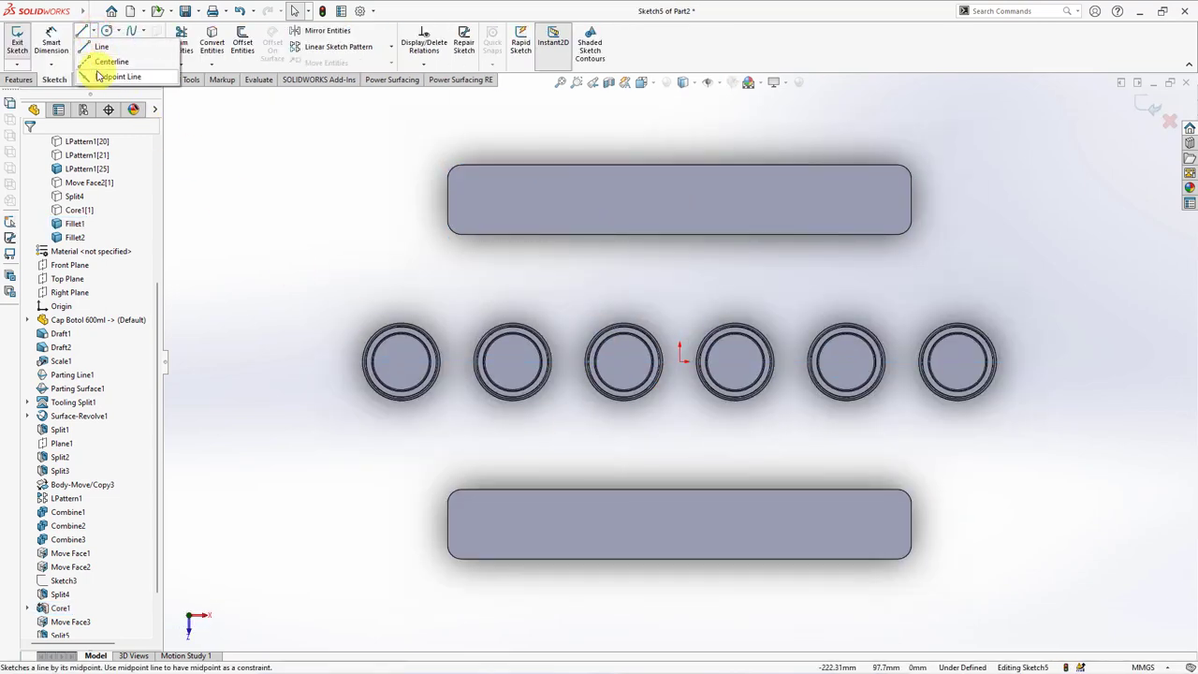
left_click(105, 66)
left_click(448, 524)
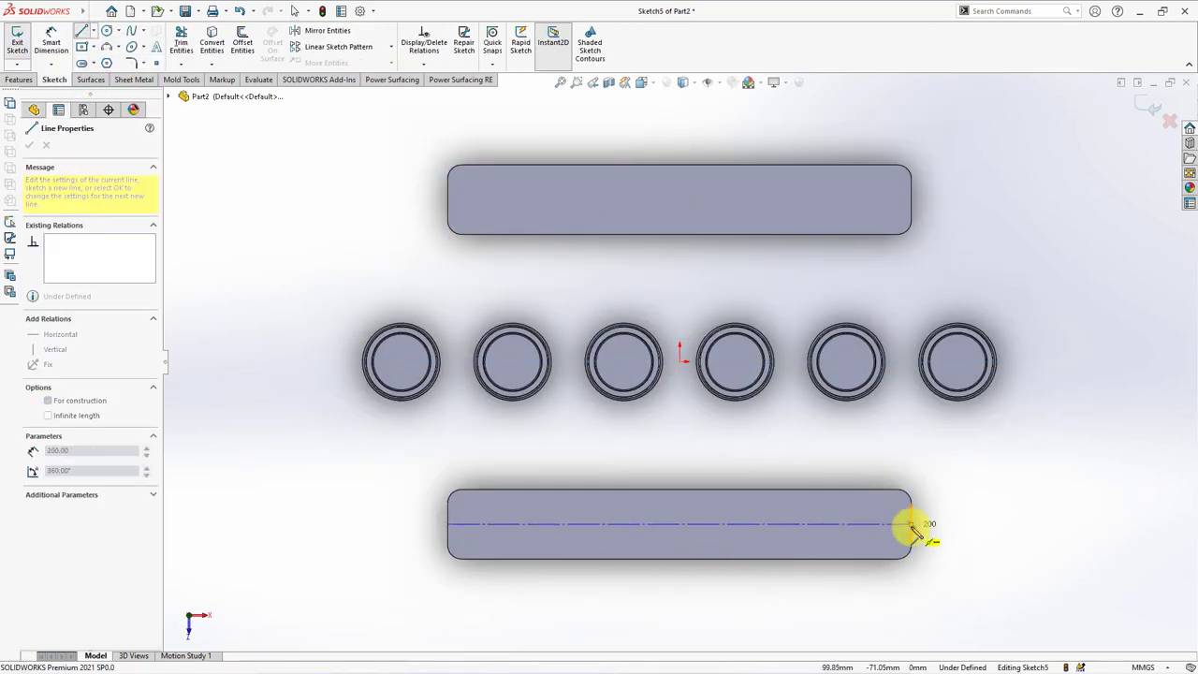
left_click(909, 524)
right_click(913, 524)
left_click(945, 524)
Step: Draw a vertical centerline across the bar at its middle
left_click(91, 31)
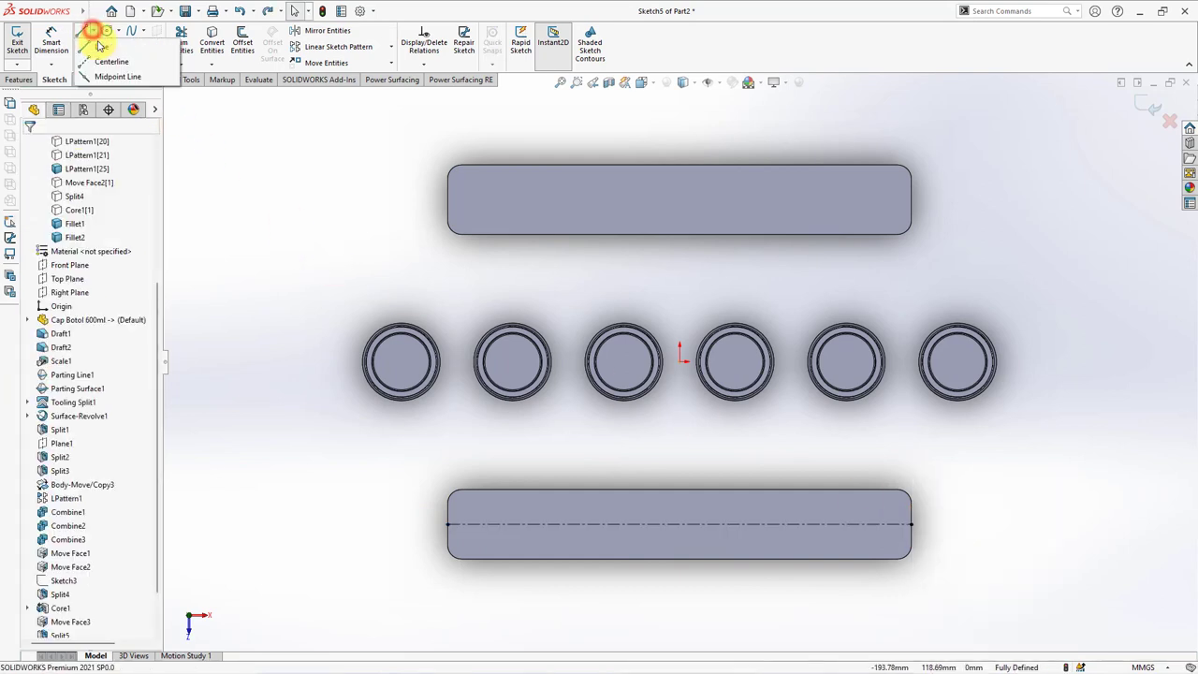
left_click(104, 60)
left_click(681, 488)
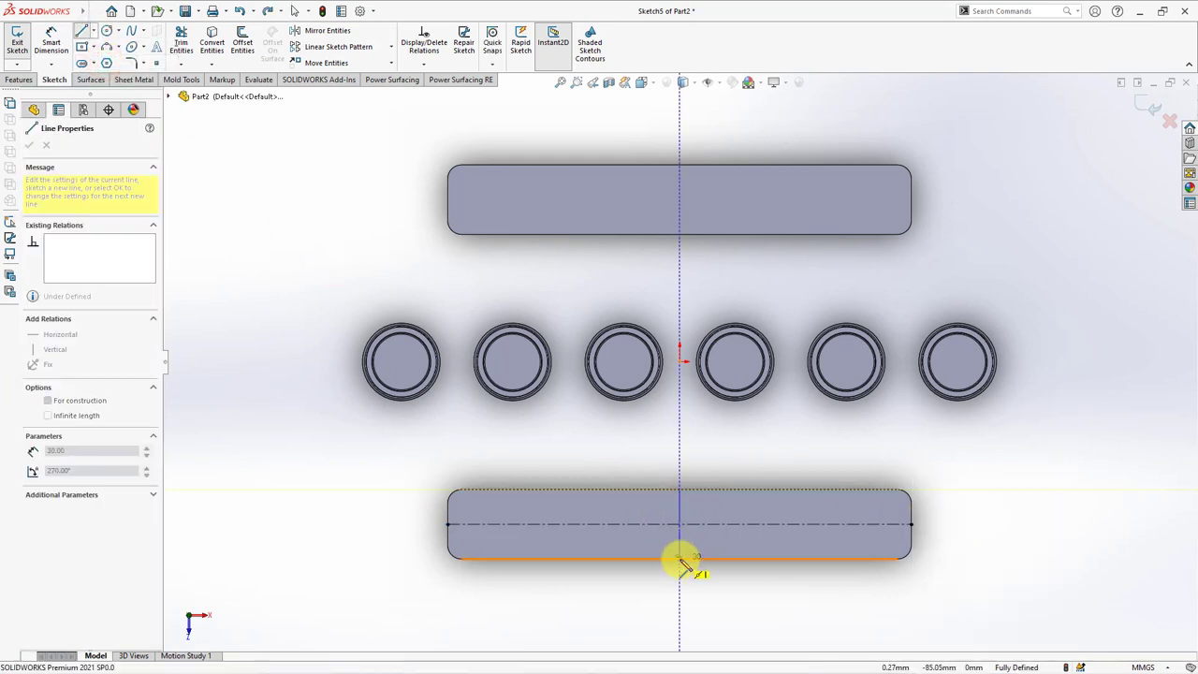
left_click(679, 558)
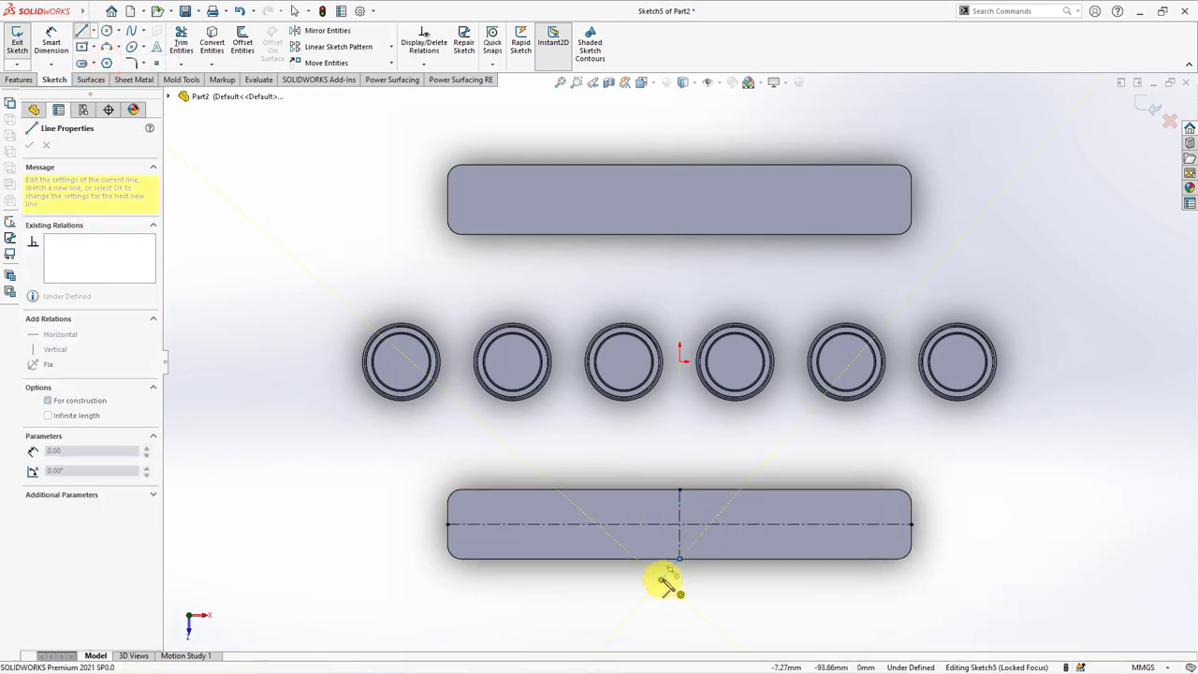
right_click(663, 581)
key("Escape")
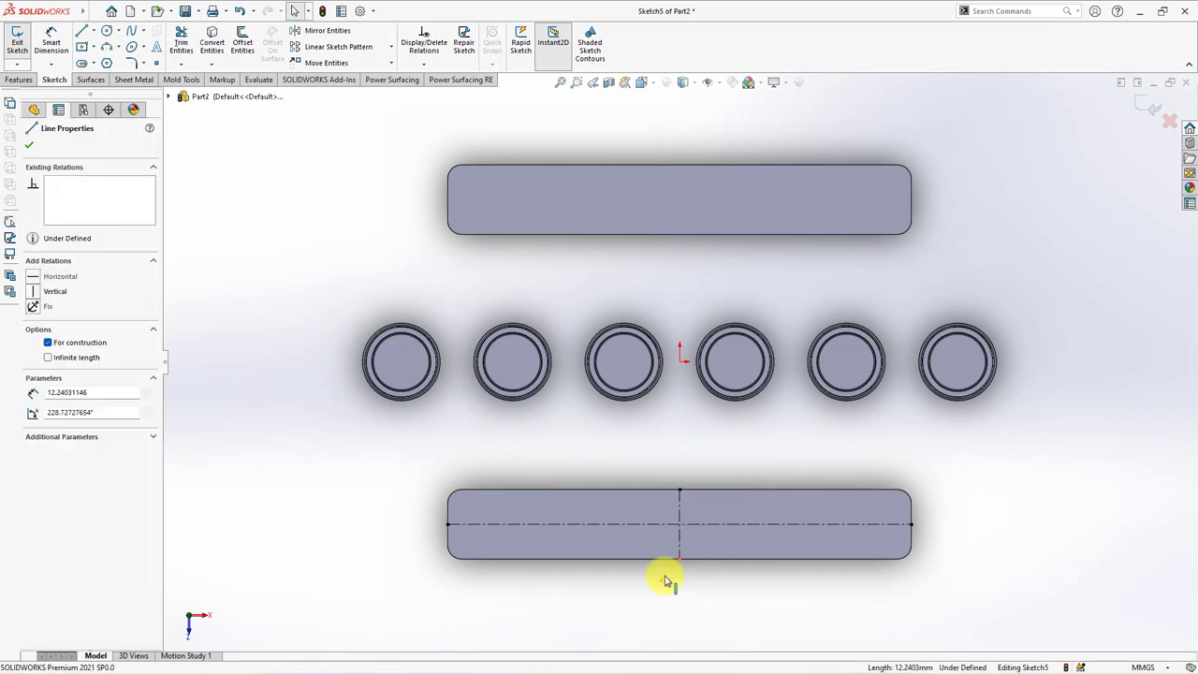
right_click(663, 575)
key("Escape")
left_click(680, 561)
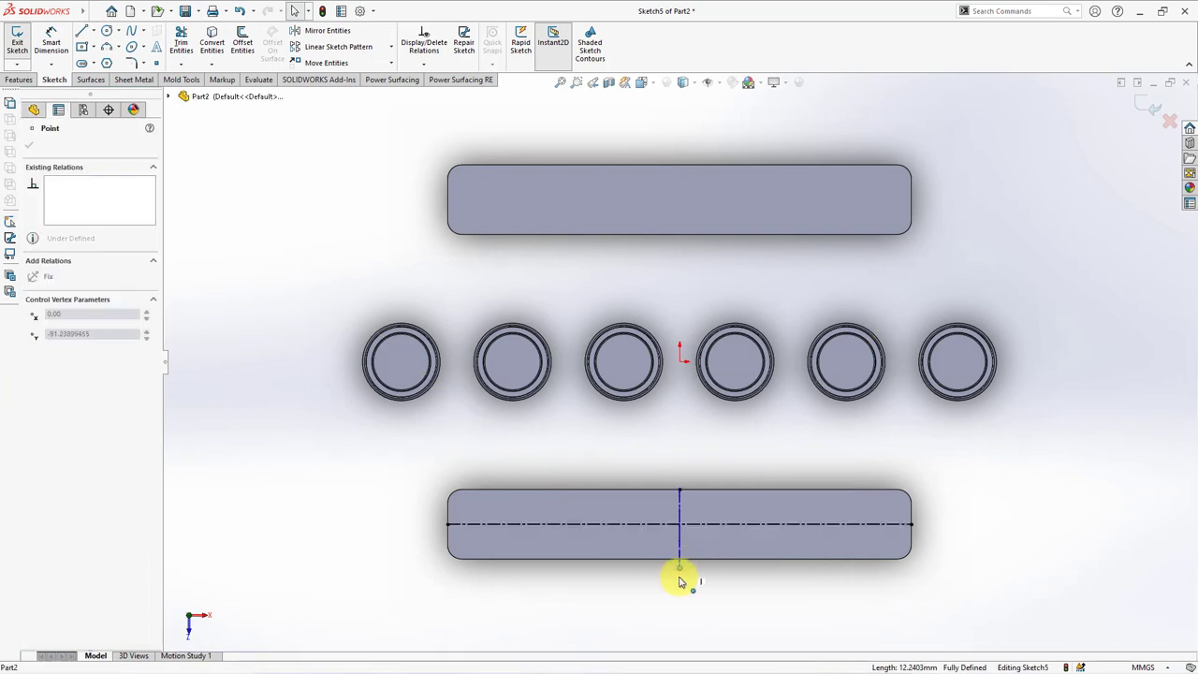
key("Escape")
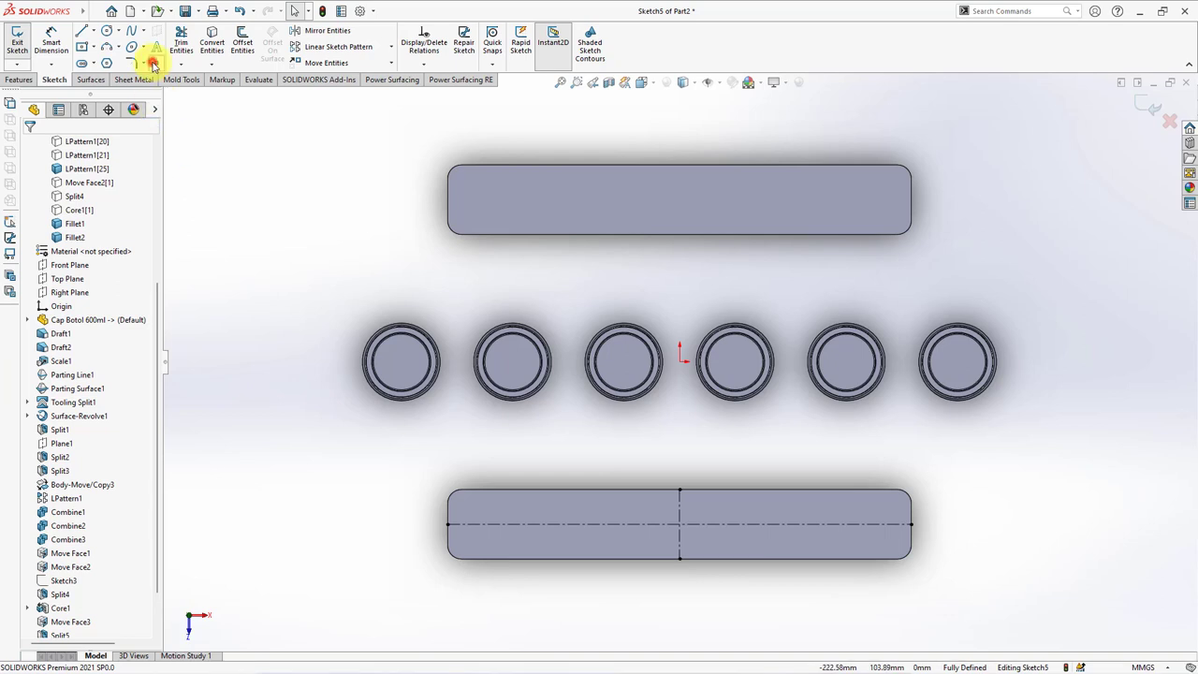
Step: Place two points on the horizontal centerline, dimensioned 60 from the vertical centerline and 55 apart
left_click(617, 524)
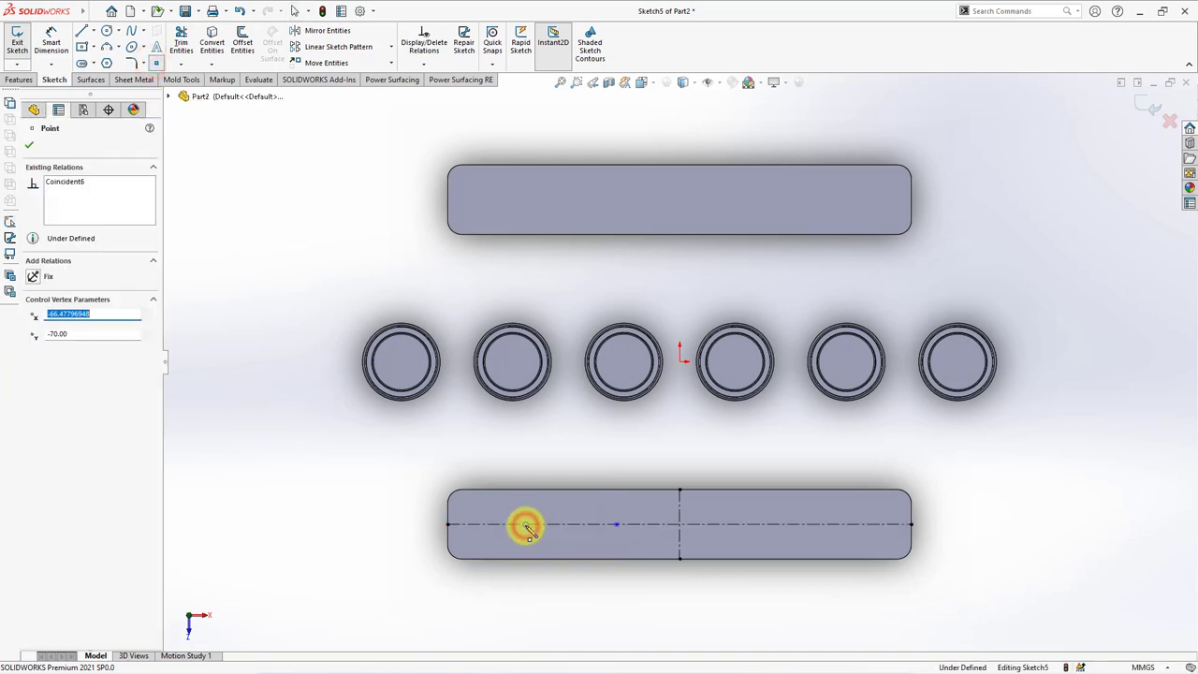
left_click(51, 43)
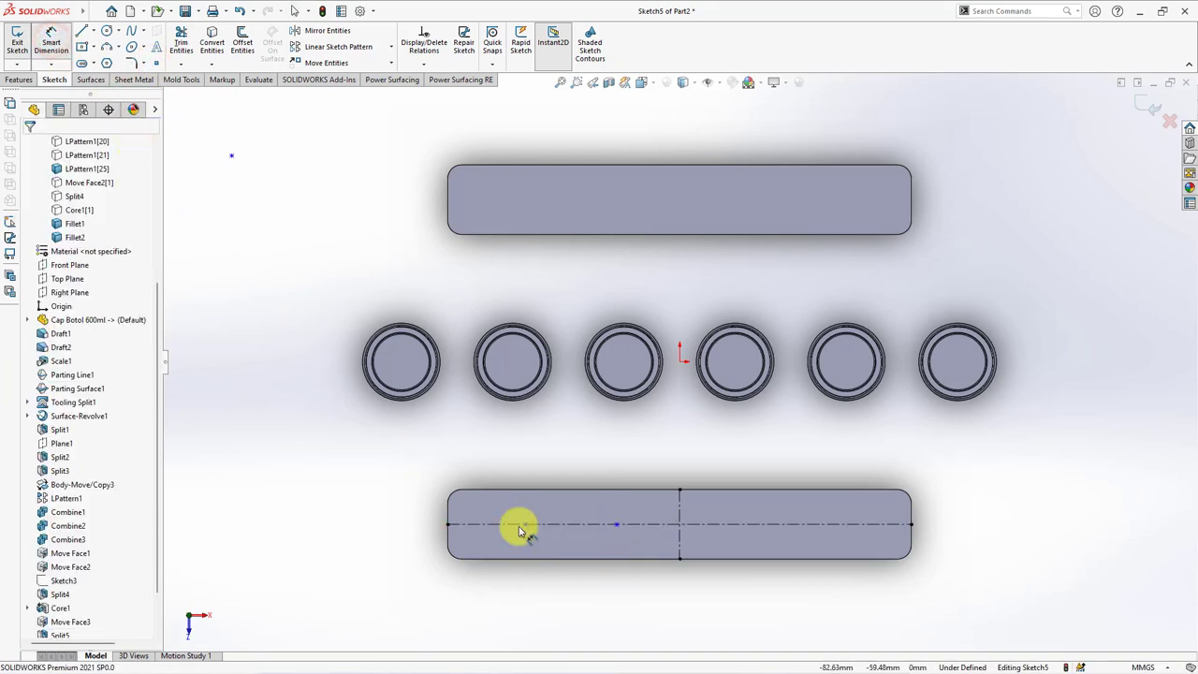
left_click(617, 524)
left_click(679, 542)
left_click(687, 588)
type("60")
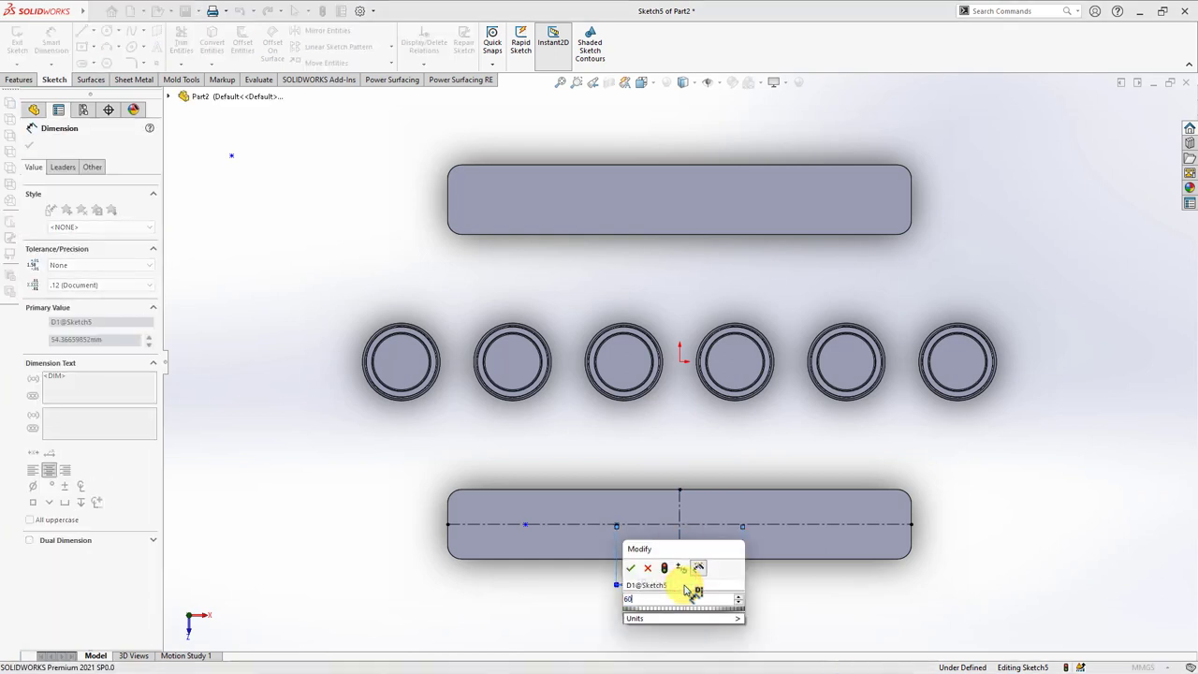
left_click(632, 567)
left_click(525, 524)
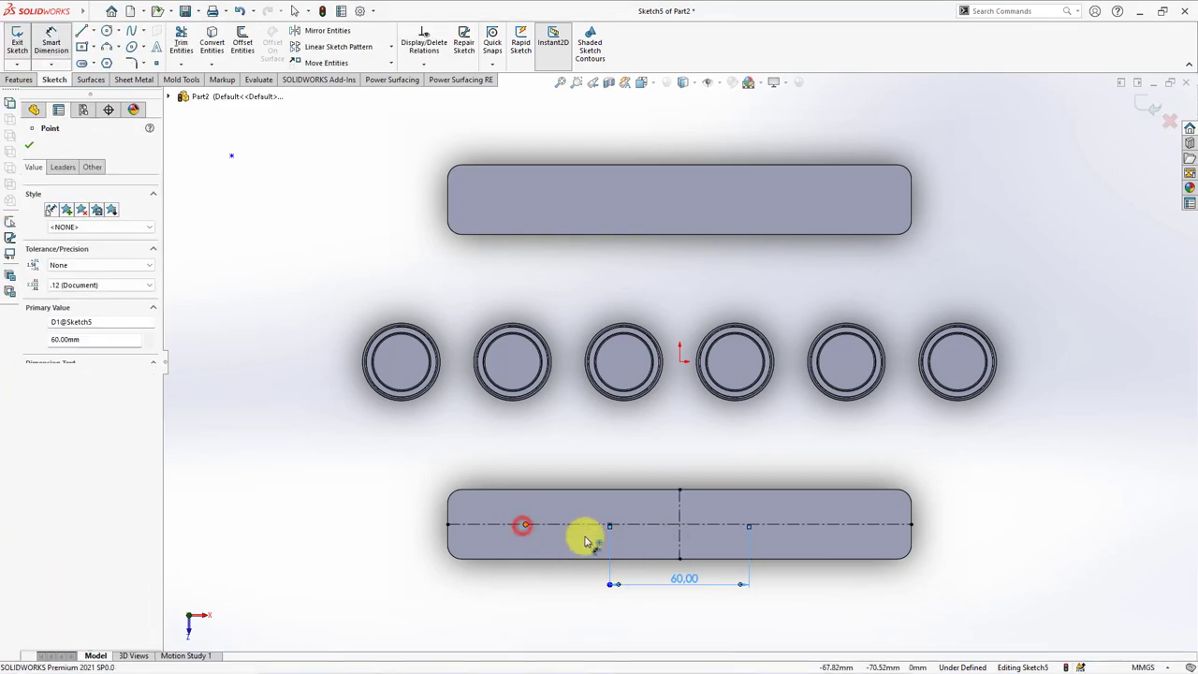
left_click(609, 524)
left_click(567, 585)
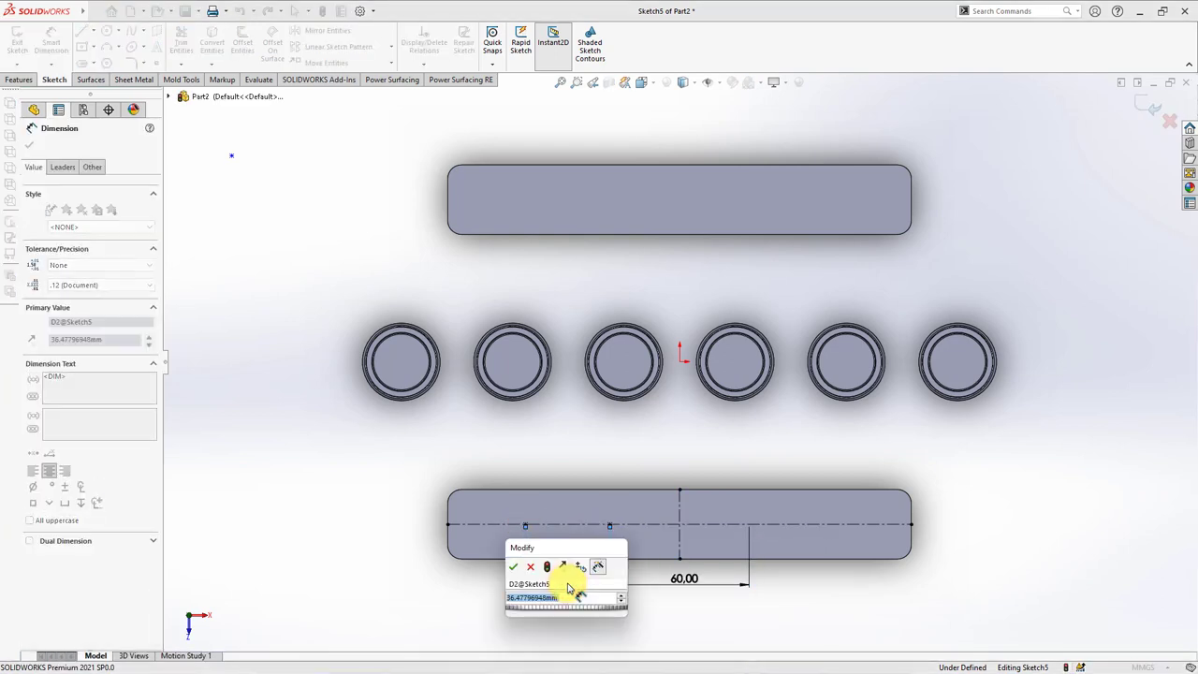
left_click(513, 567)
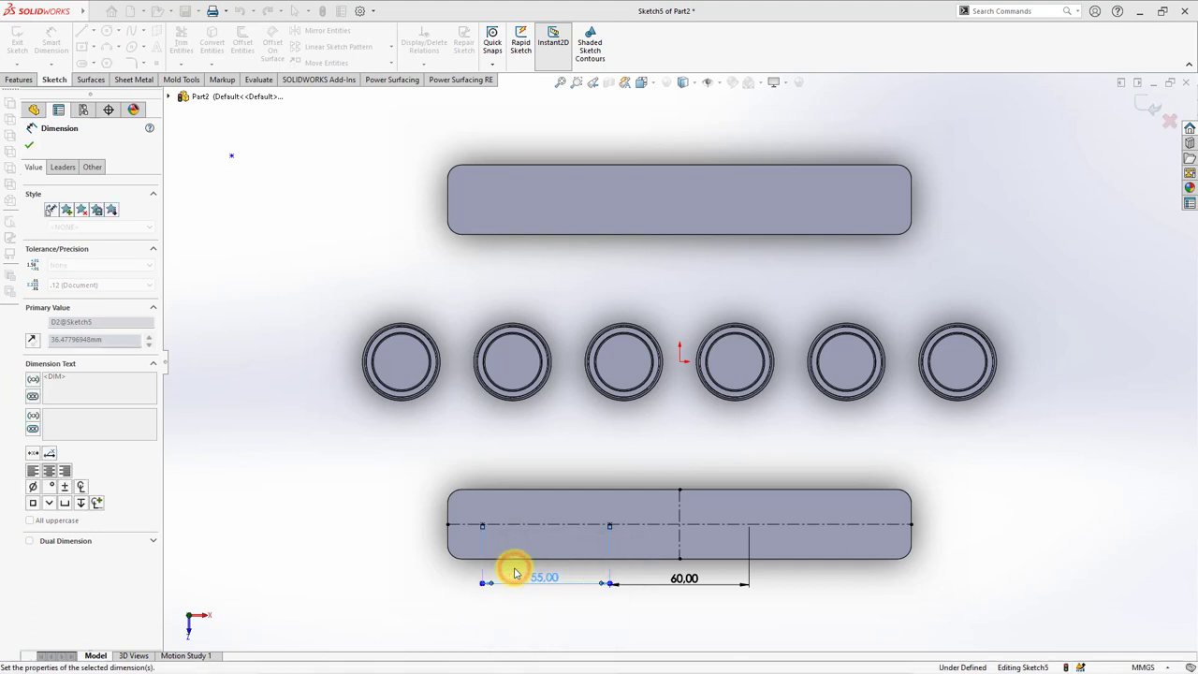
left_click(524, 462)
Step: Mirror both points about the vertical centerline and exit Sketch5
left_click(315, 36)
left_click(482, 524)
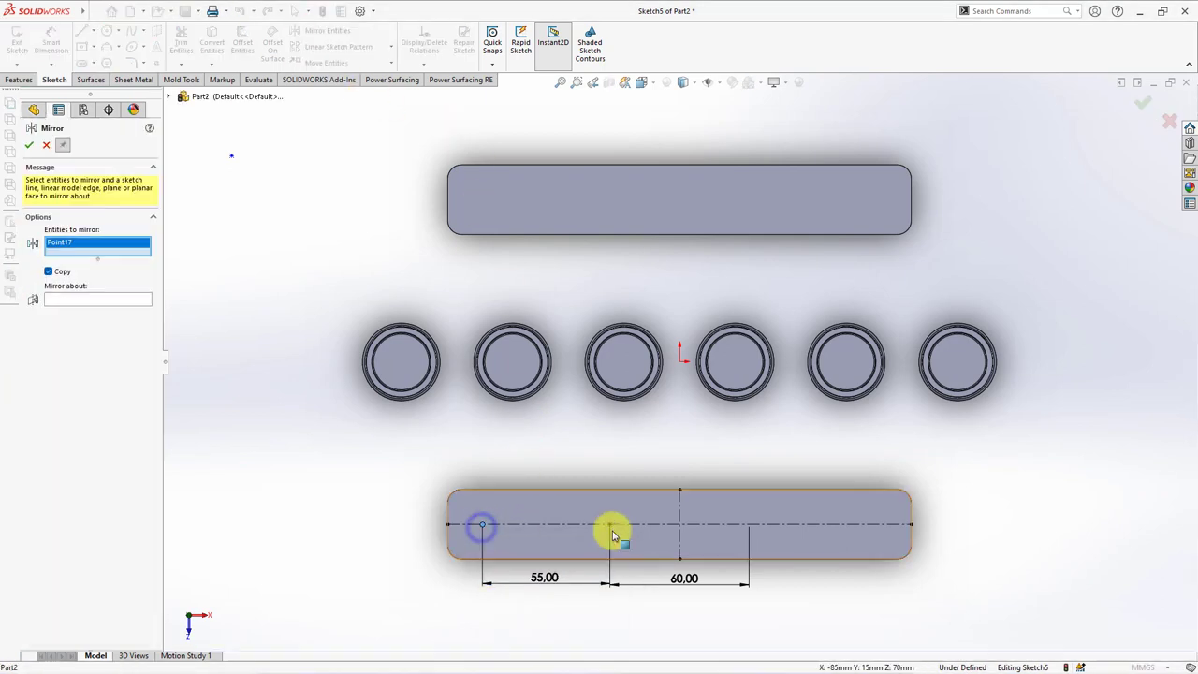
left_click(609, 524)
left_click(679, 510)
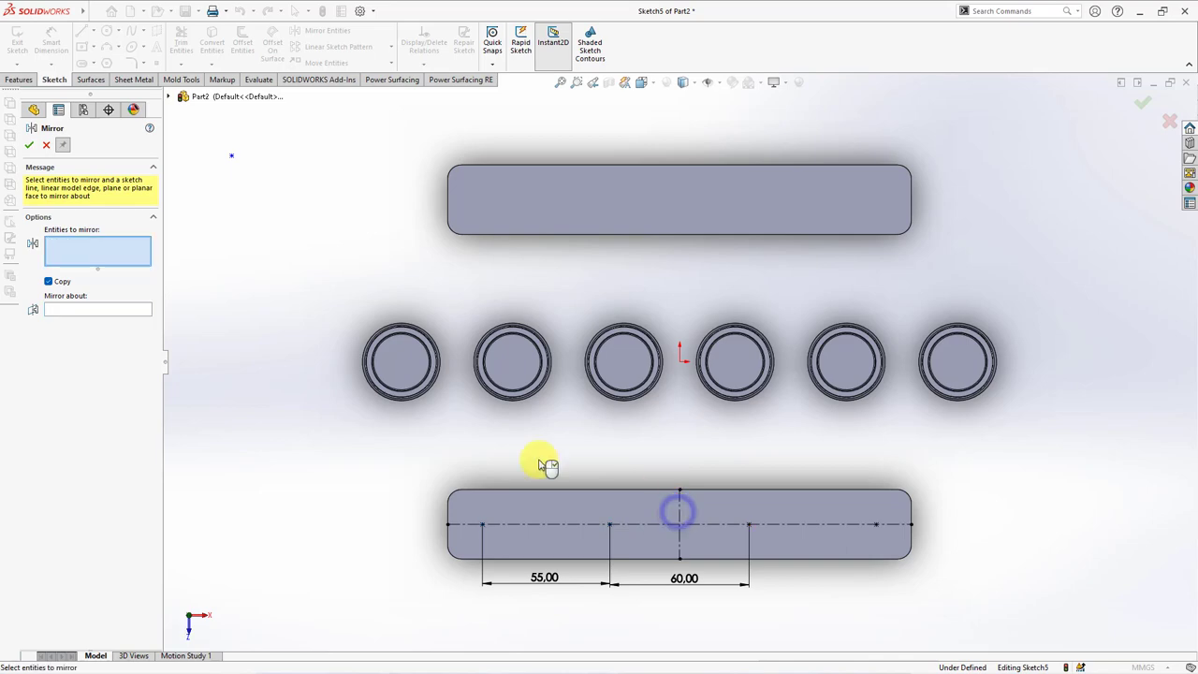
left_click(47, 145)
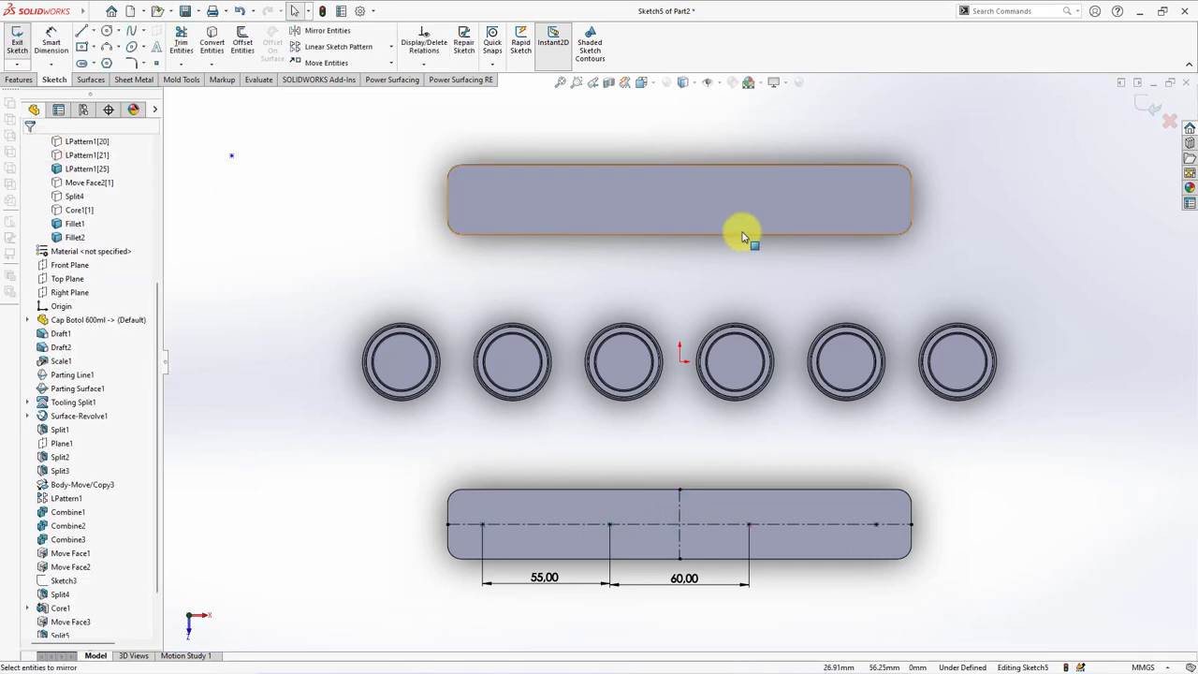
left_click(1144, 105)
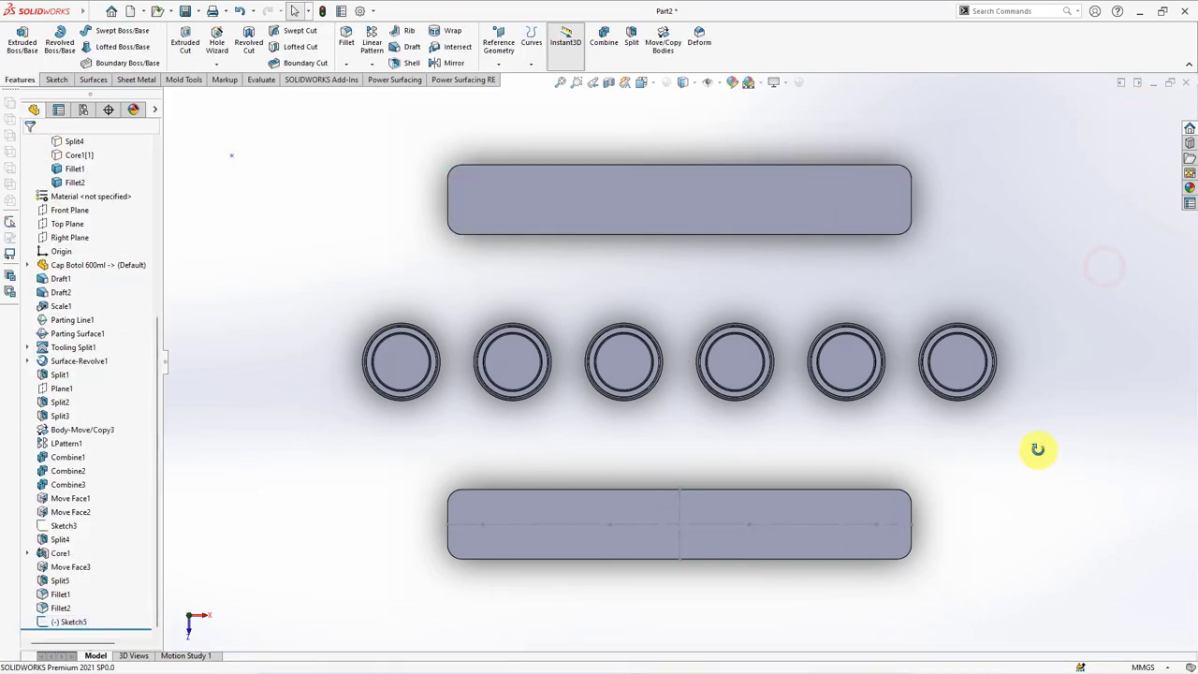
Step: Set up a Hole Wizard bottoming tapped hole, size M10x1.5, Blind 20 mm deep
middle_click_drag(1037, 449, 561, 248)
left_click(214, 47)
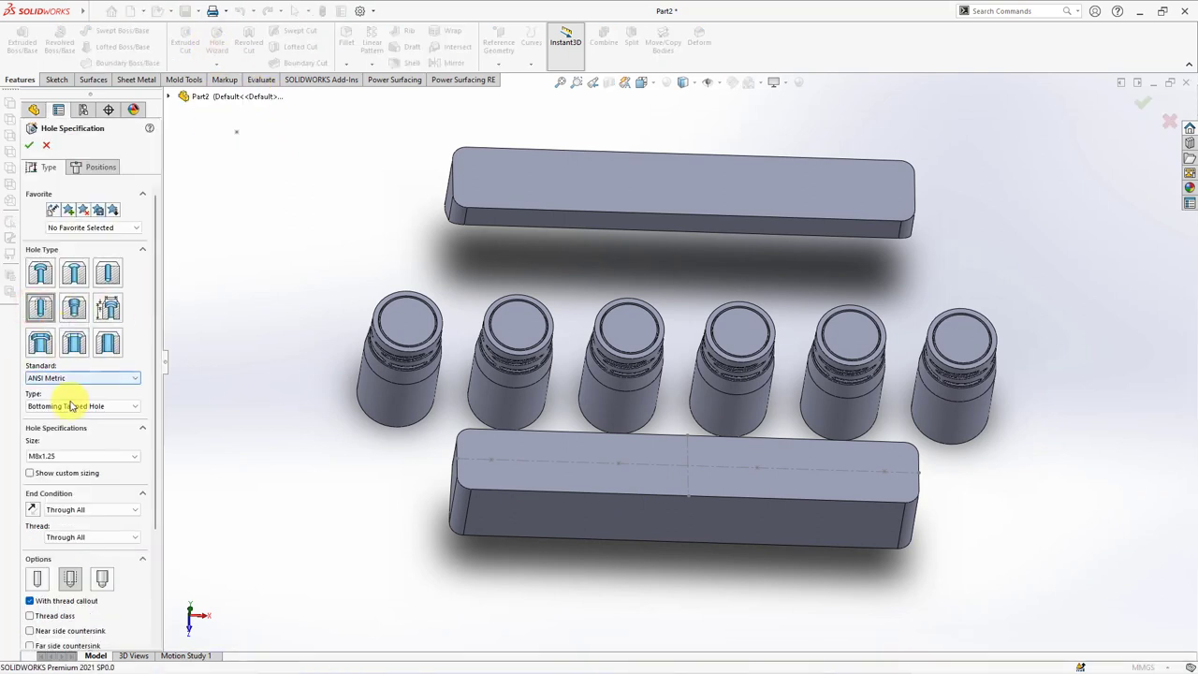
left_click(62, 456)
left_click(64, 493)
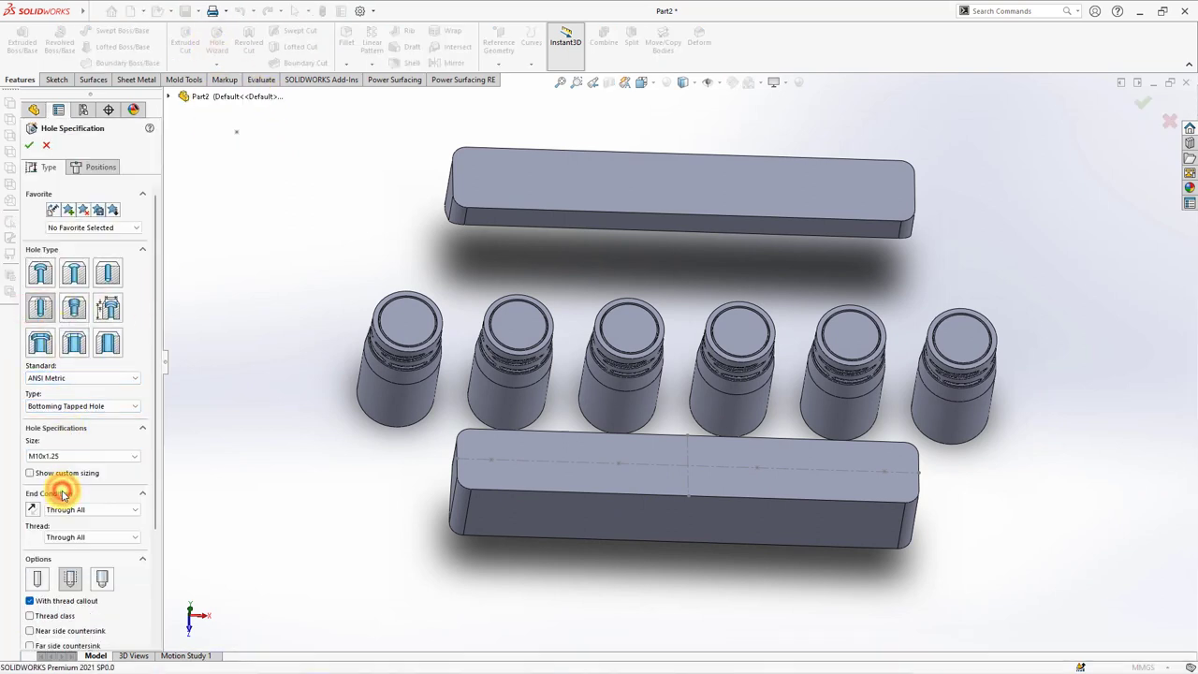
left_click(59, 455)
left_click(64, 484)
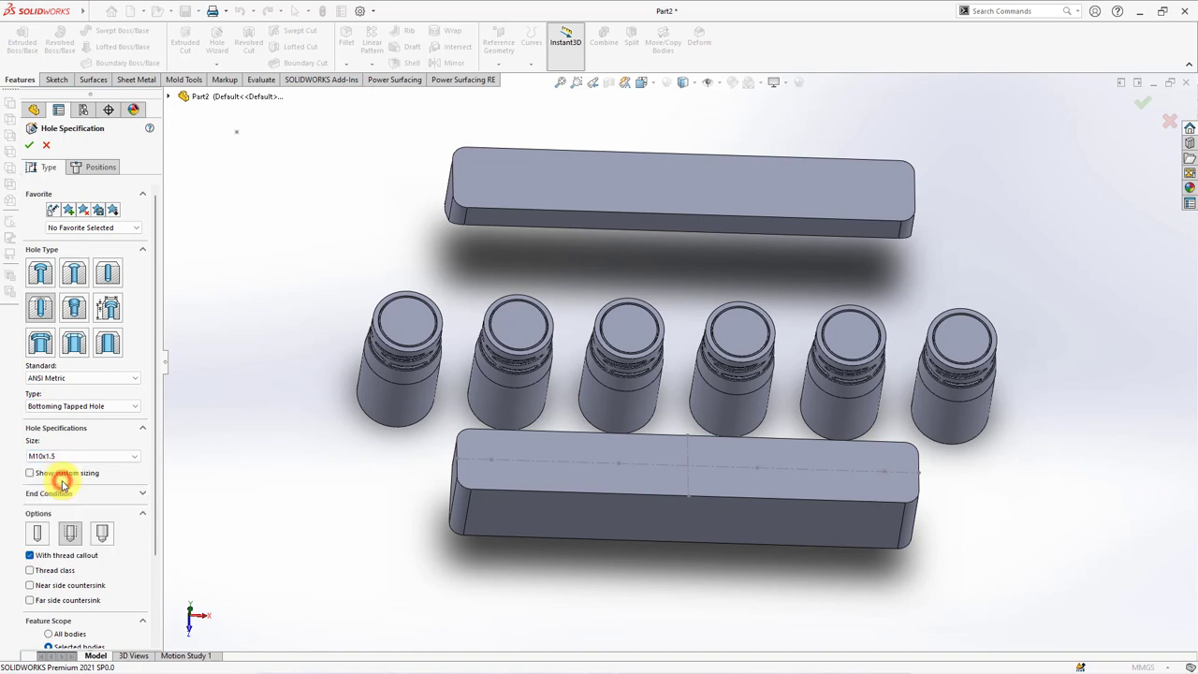
left_click(123, 494)
left_click(66, 509)
left_click(62, 527)
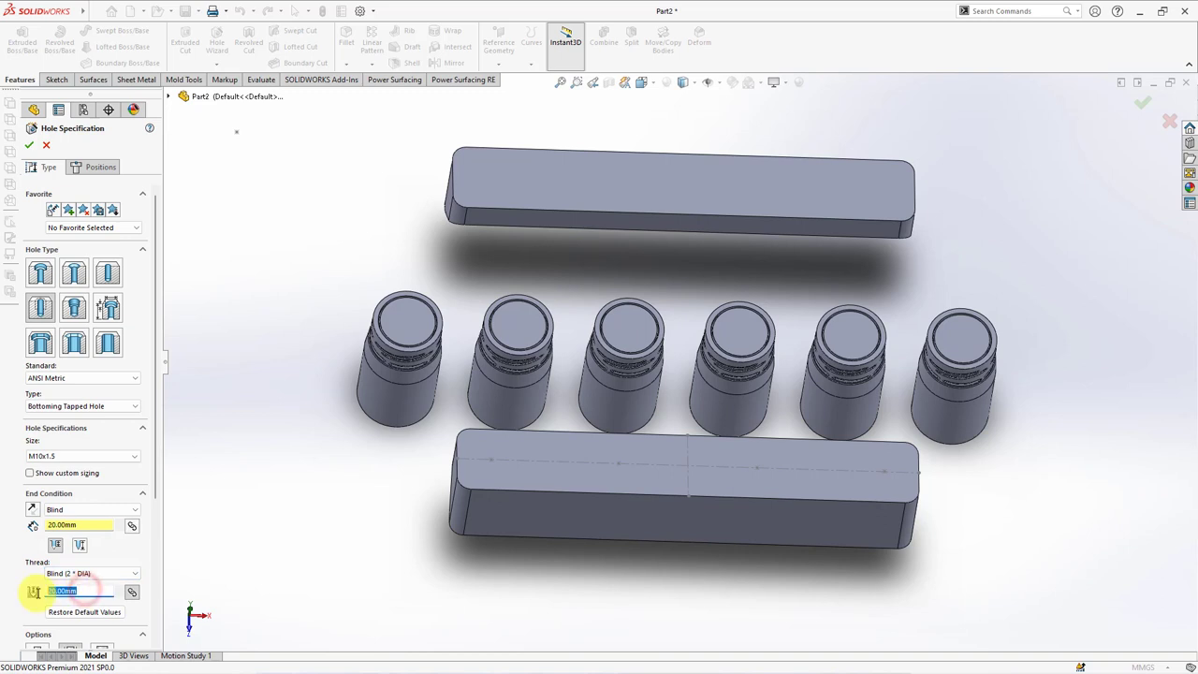
Step: Place the four tapped holes along the lower bar's top face and create them
left_click(101, 167)
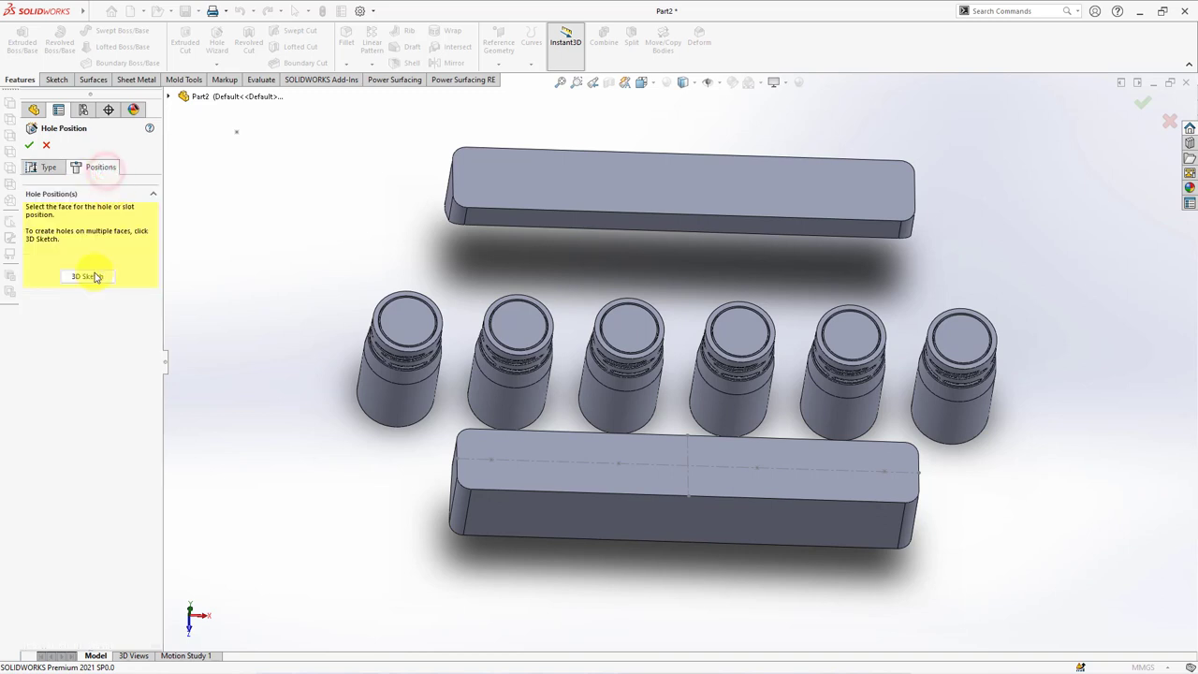
left_click(490, 458)
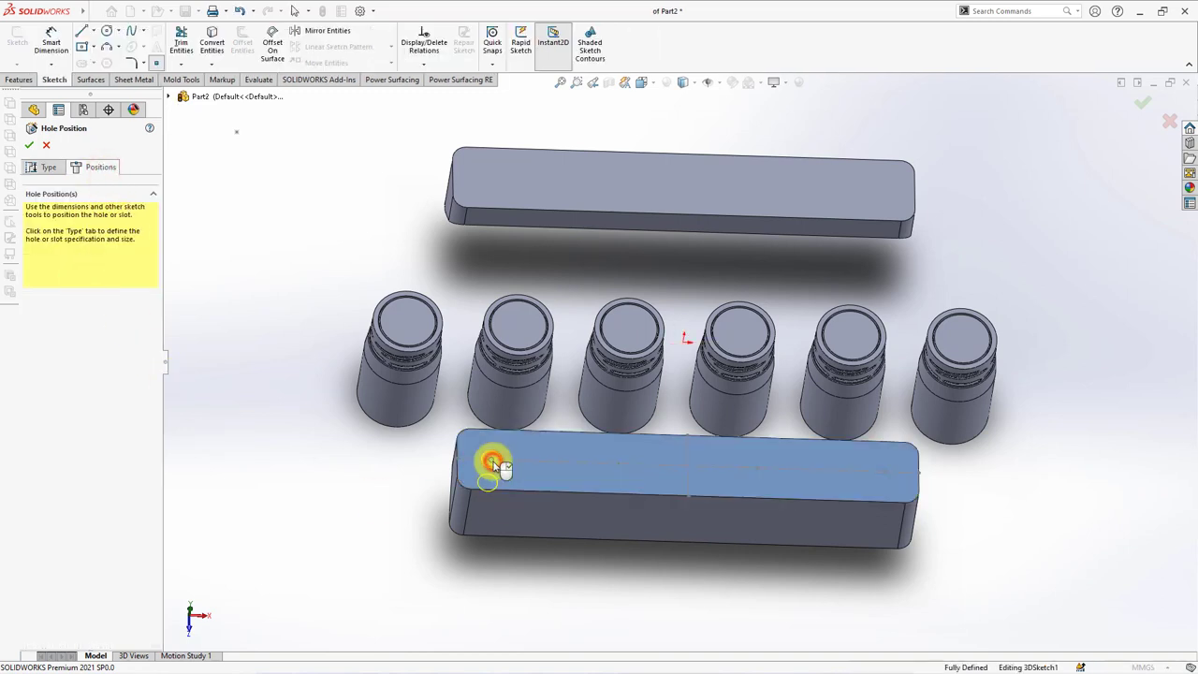
left_click(618, 462)
left_click(756, 468)
left_click(884, 473)
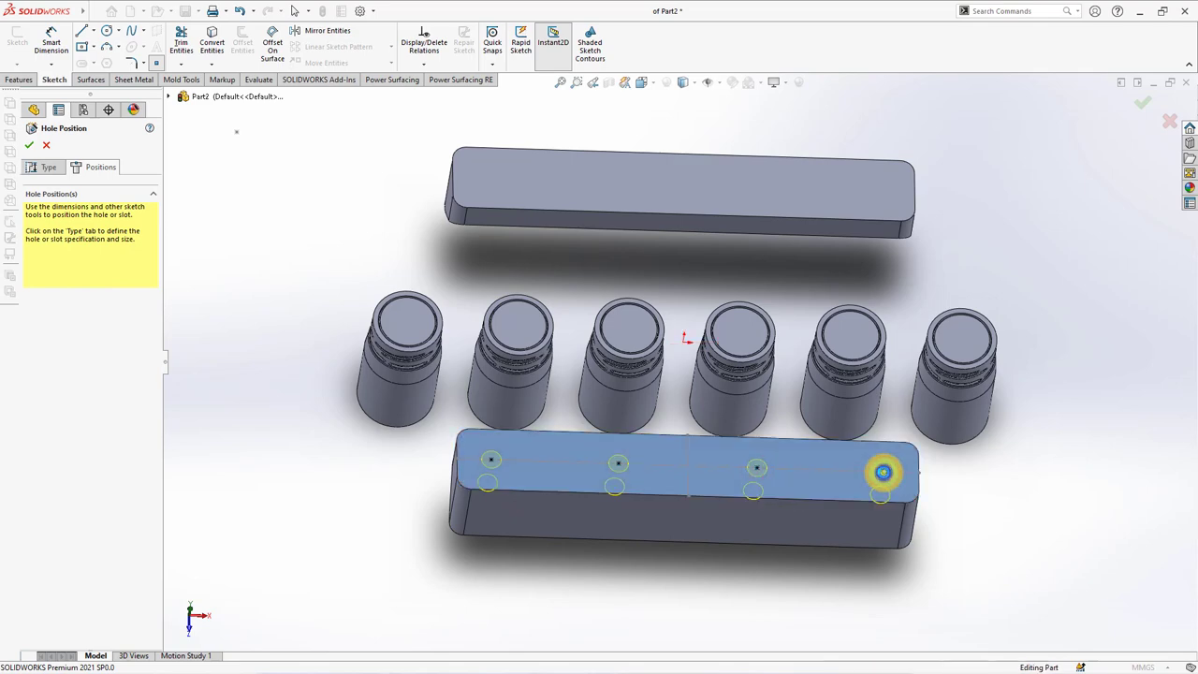
key("Return")
scroll(864, 473, "down", 5)
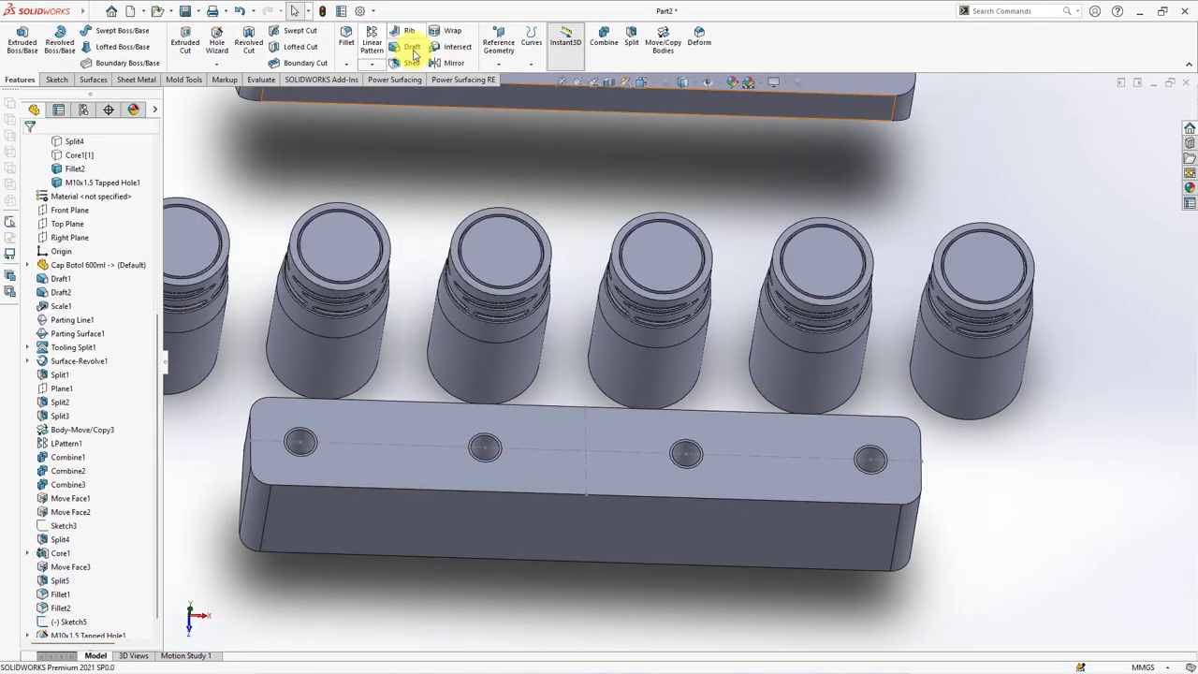
Step: Review the document's detailing properties and close them without changes
left_click(360, 11)
left_click(426, 129)
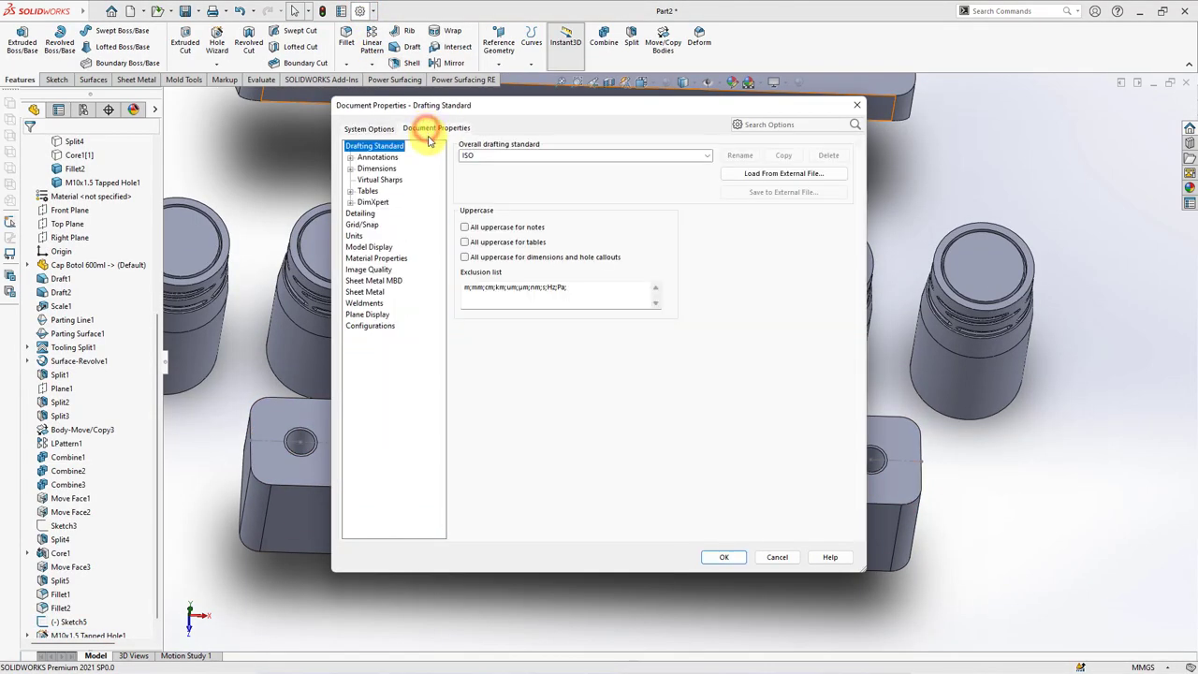
left_click(363, 215)
left_click(720, 556)
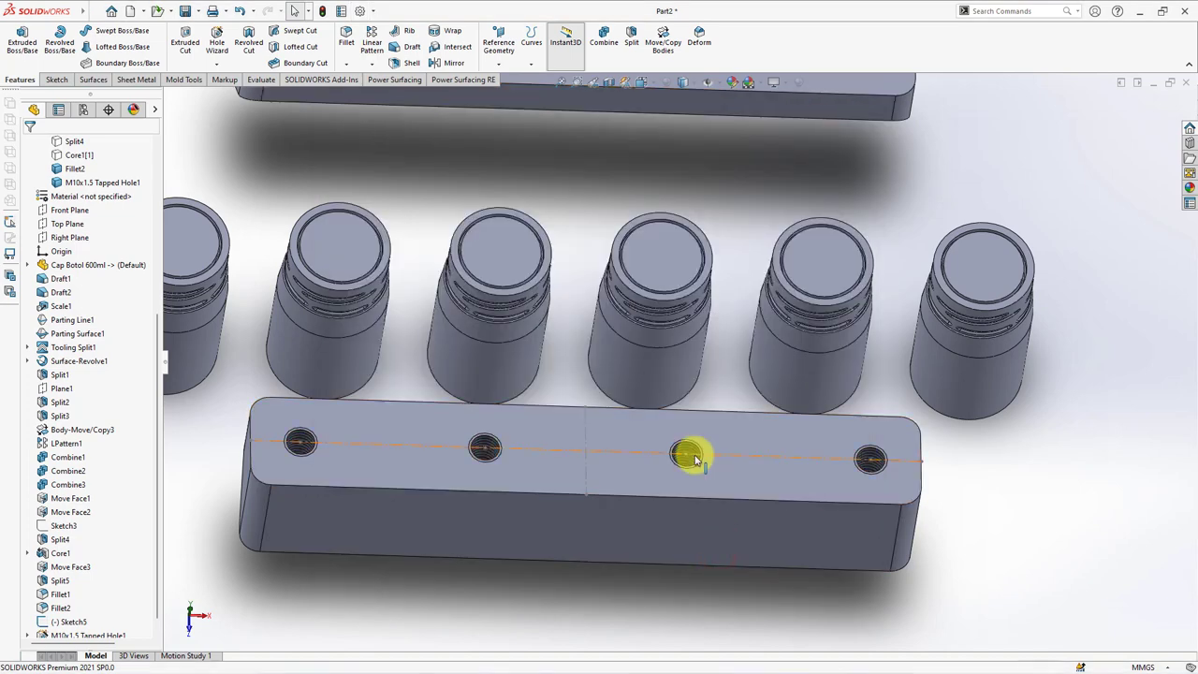
scroll(693, 456, "down", 2)
scroll(695, 458, "down", 2)
scroll(695, 459, "up", 1)
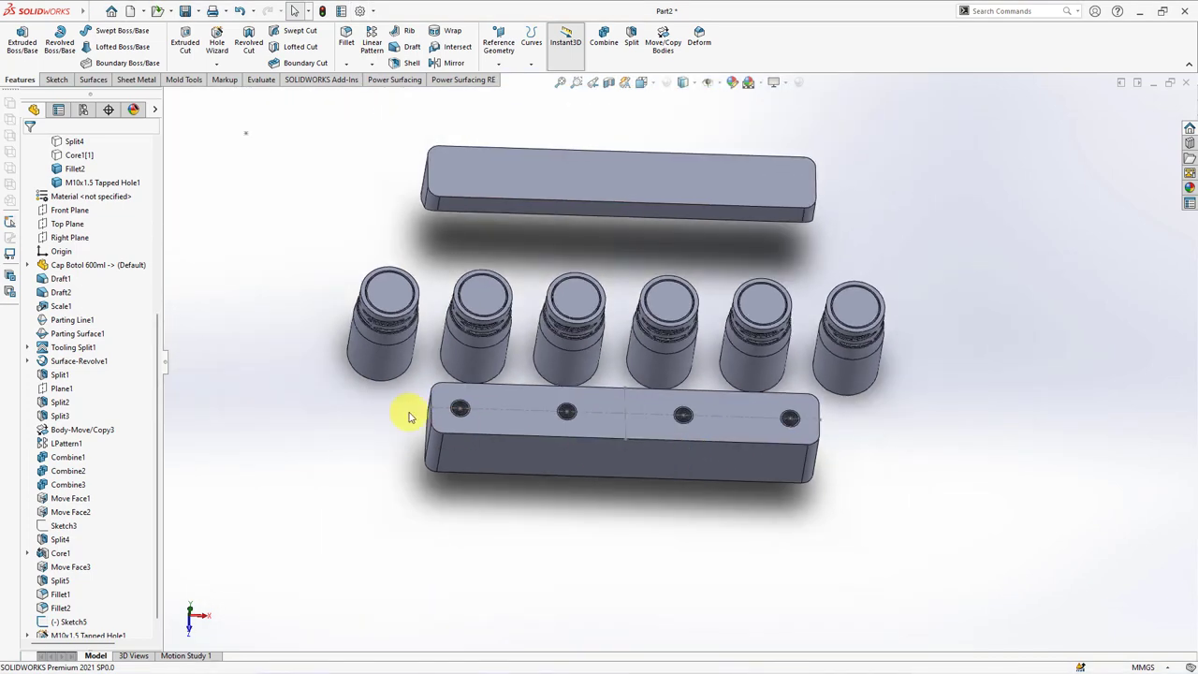
Step: Show the Core1[1] plate and start a counterbore hole for M10 socket head cap screws with custom sizing
left_click(72, 157)
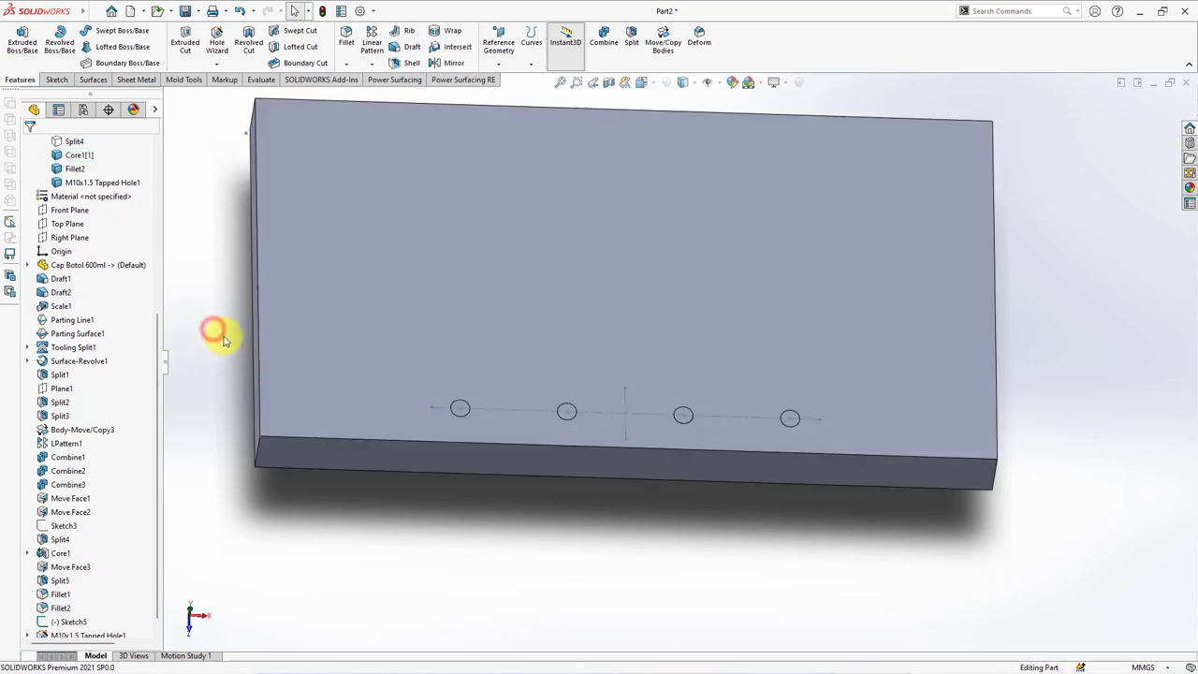
mouse_move(212, 331)
middle_mouse_down()
mouse_move(313, 304)
mouse_move(308, 343)
middle_mouse_up()
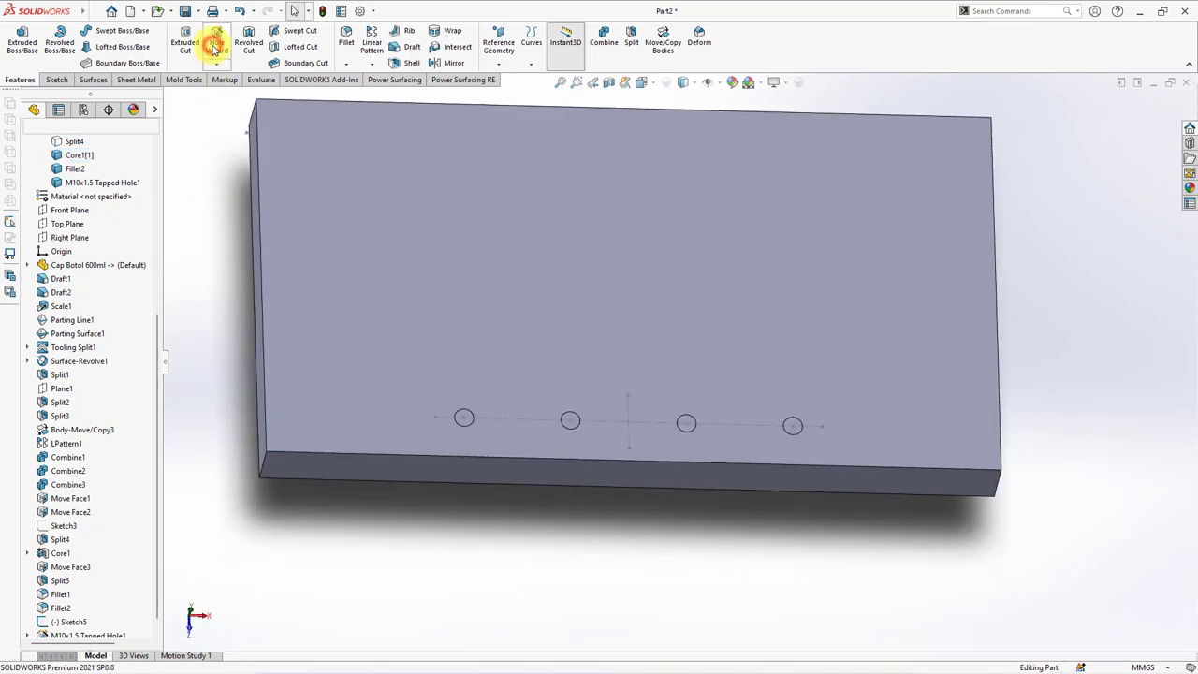
left_click(213, 45)
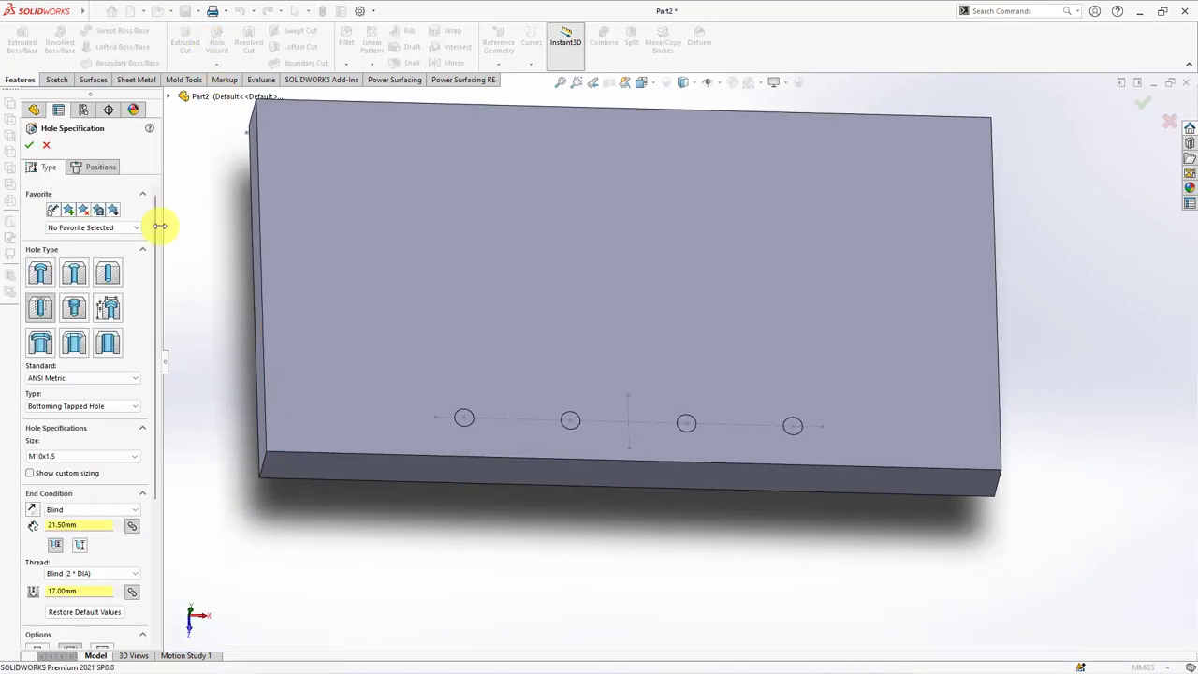
left_click(40, 273)
left_click(70, 406)
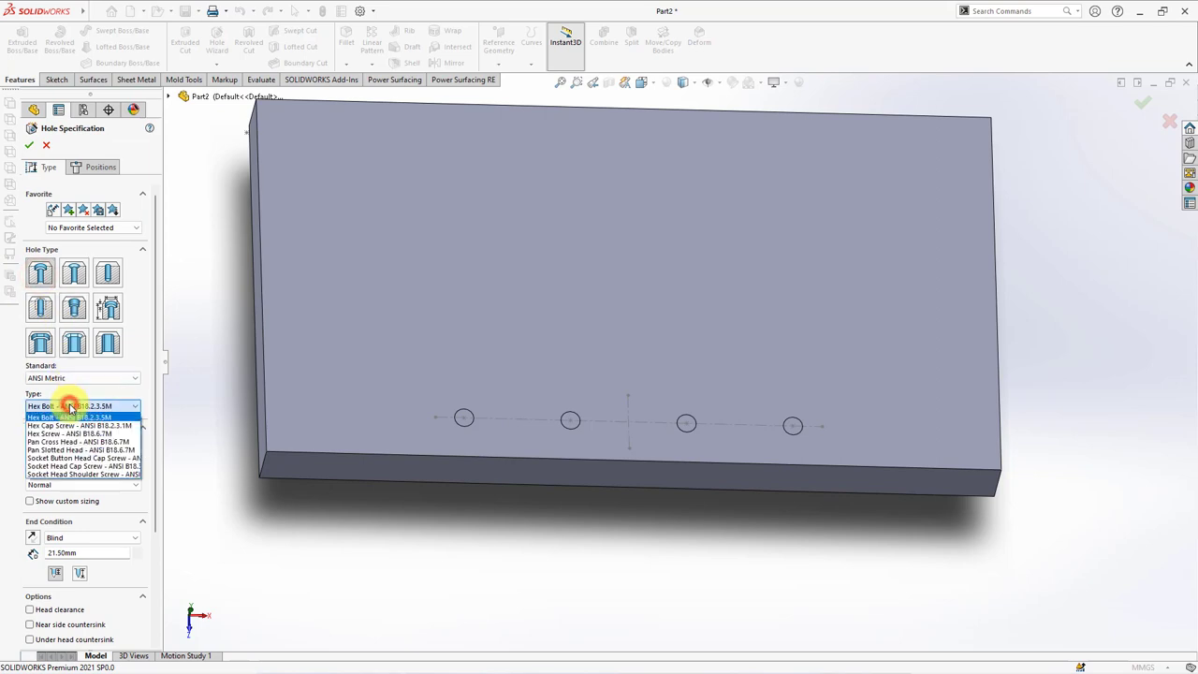
left_click(70, 466)
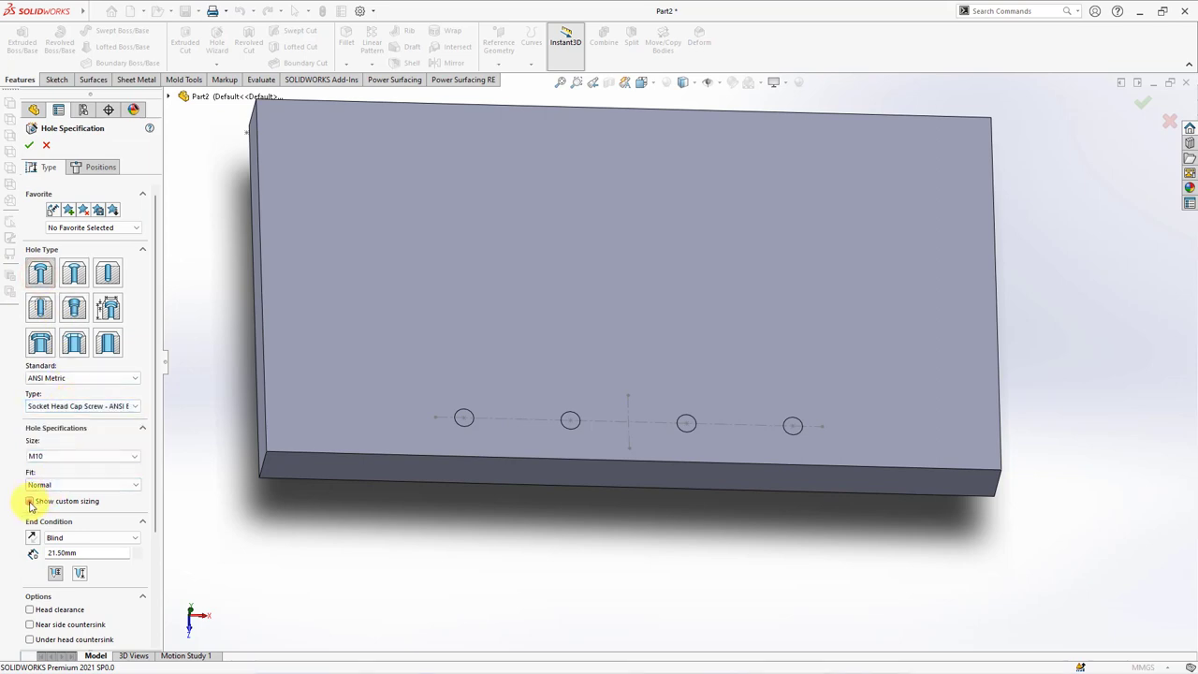
left_click(30, 502)
Step: Make the clearance holes Through All, cutting only the core plate body
scroll(149, 496, "down", 3)
left_click(92, 460)
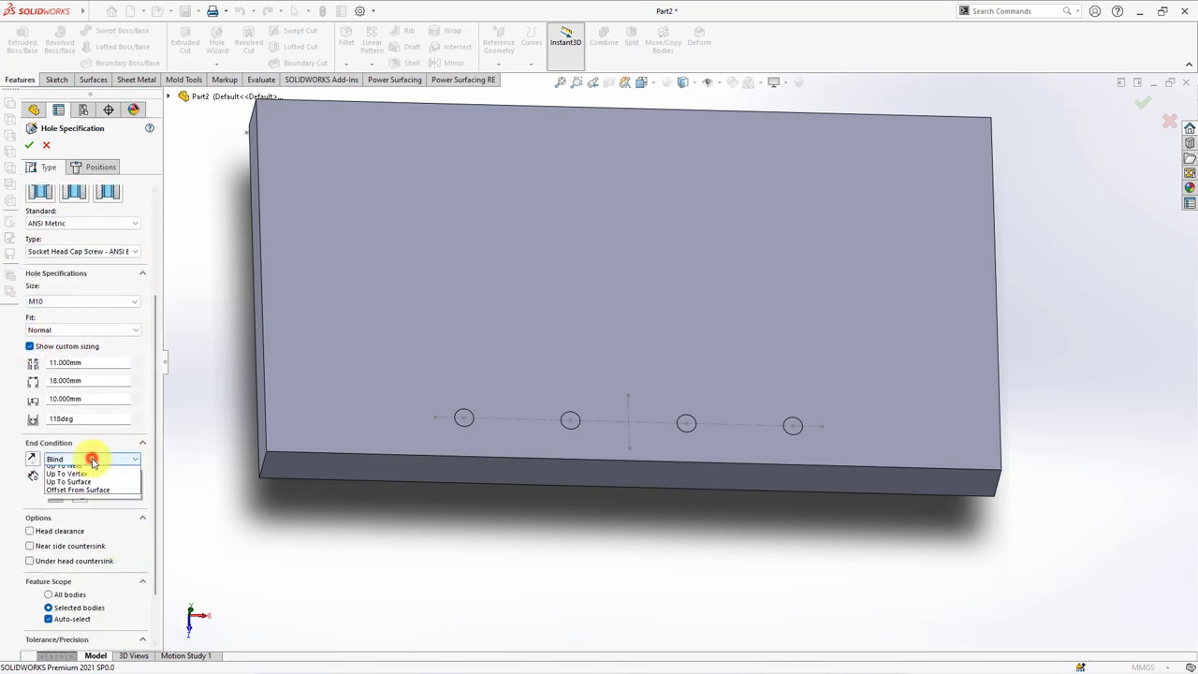
left_click(88, 473)
left_click(50, 578)
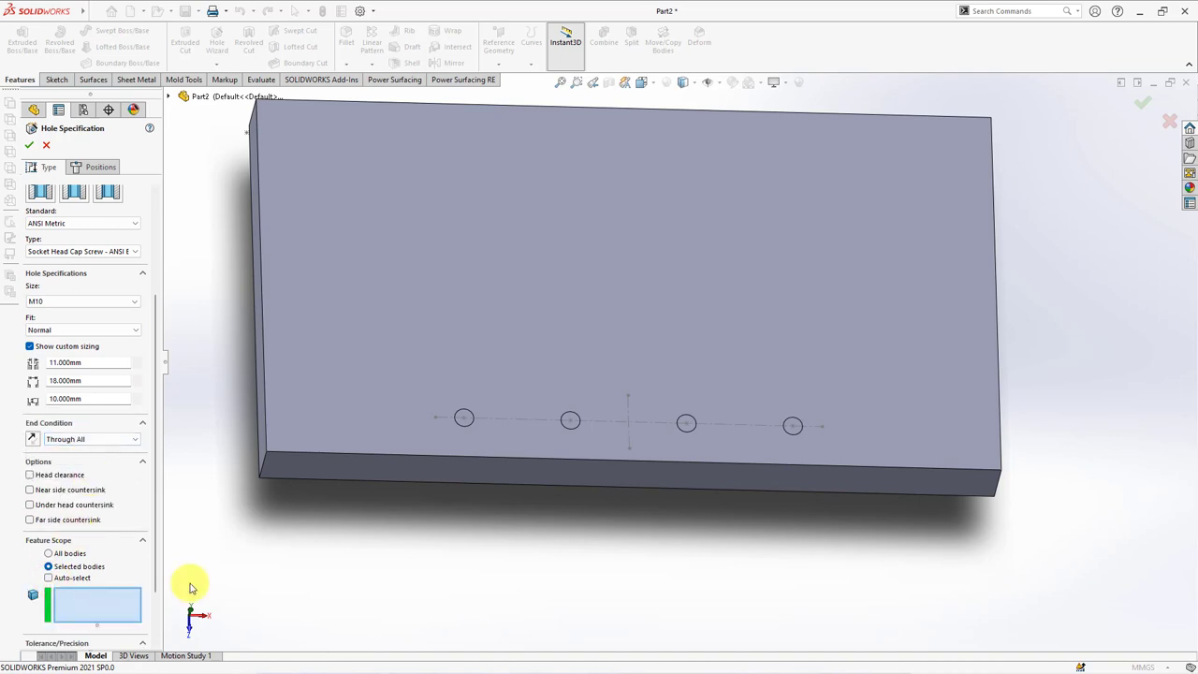
left_click(325, 464)
Step: Place four hole points on the plate face above the tapped holes
left_click(101, 167)
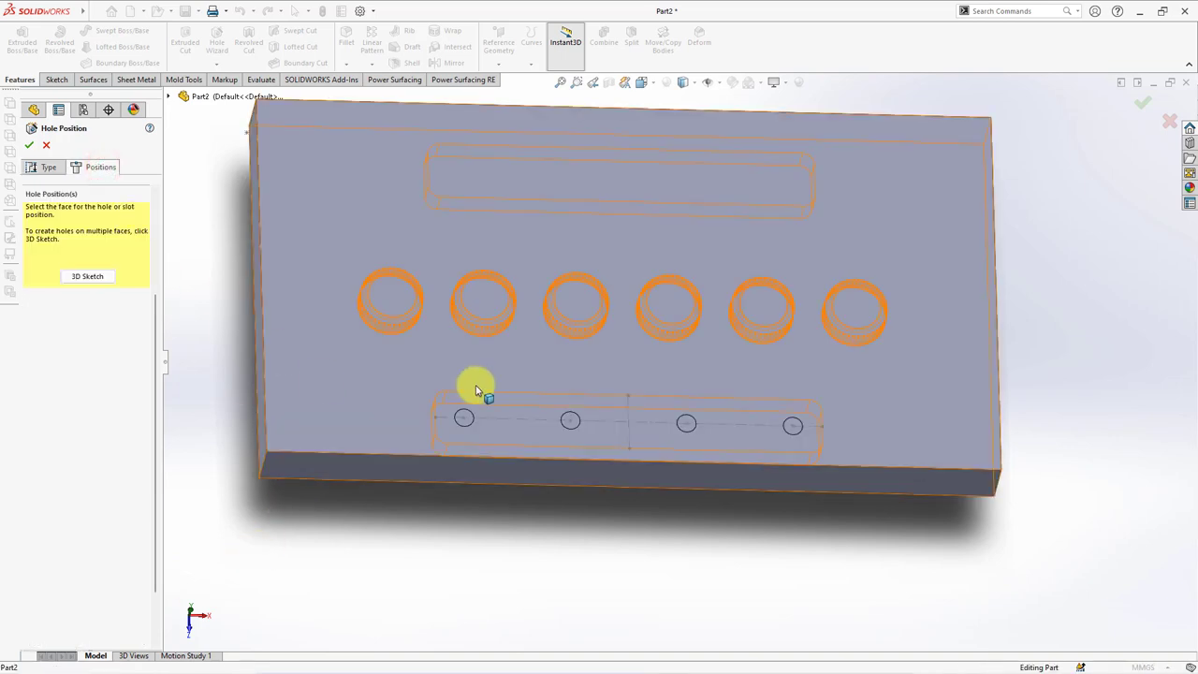
left_click(92, 275)
left_click(483, 396)
left_click(585, 383)
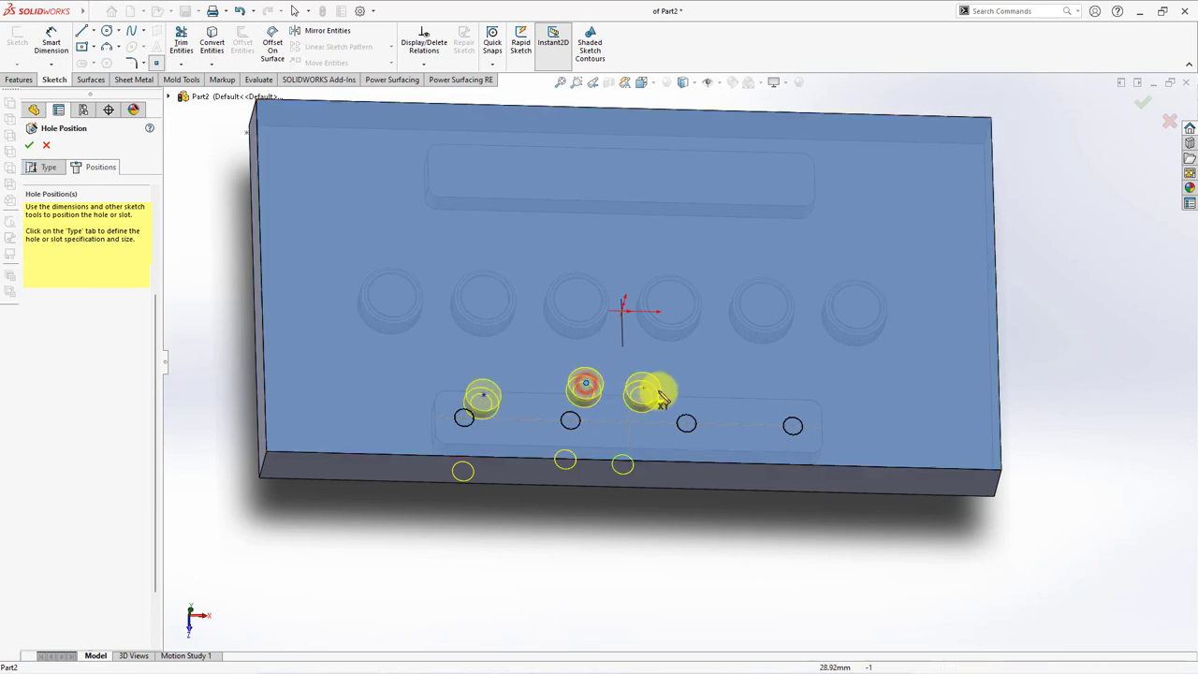
left_click(693, 386)
left_click(792, 382)
Step: Add a relation aligning a hole point with a tapped hole edge, viewed see-through
left_click(424, 64)
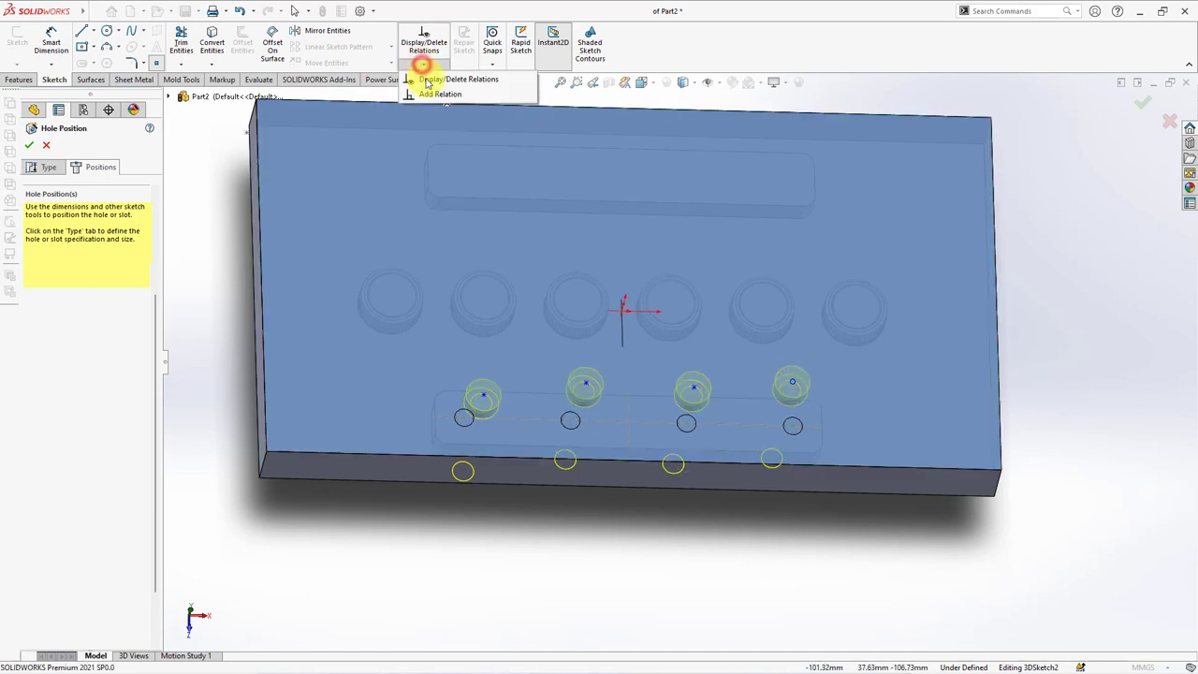
left_click(440, 89)
left_click(688, 84)
left_click(684, 160)
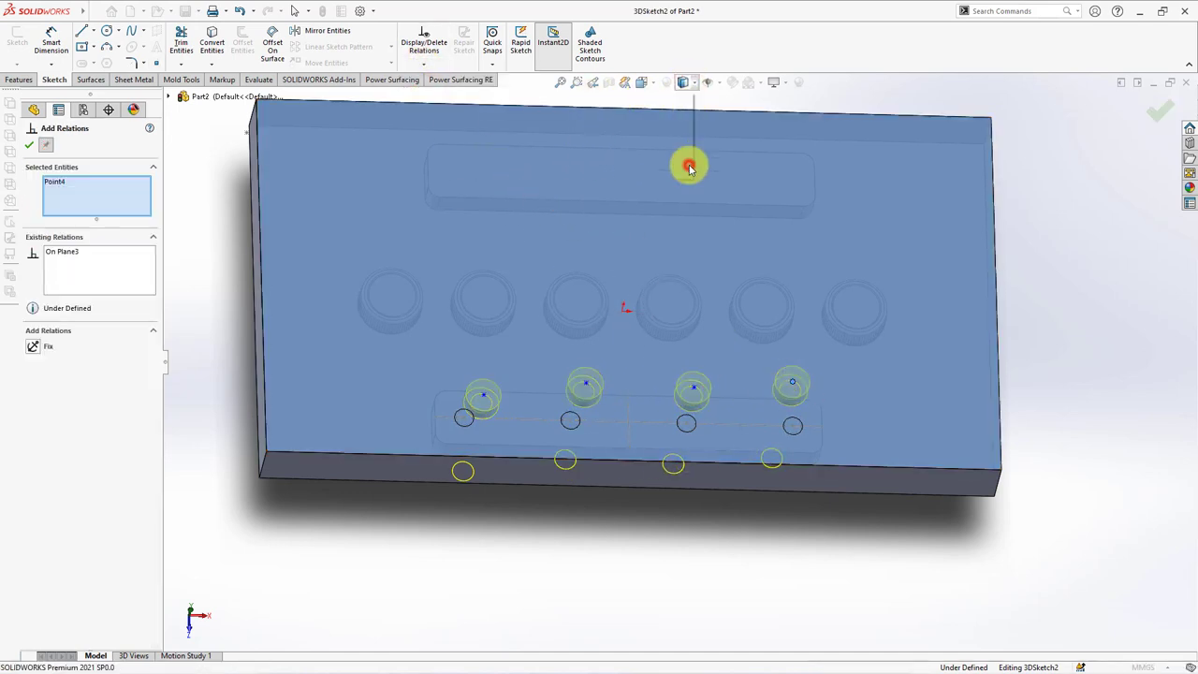
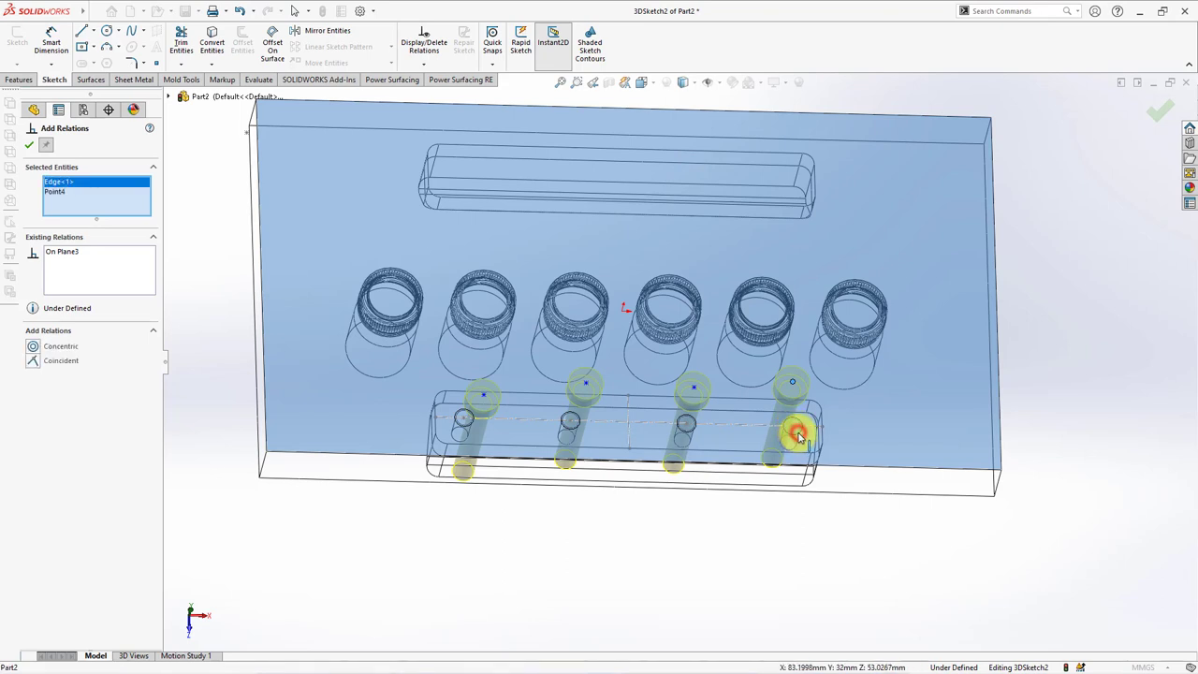
Step: Make all four hole points concentric with their circles, then create the M10x1.5 tapped holes
left_click(37, 346)
left_click(693, 387)
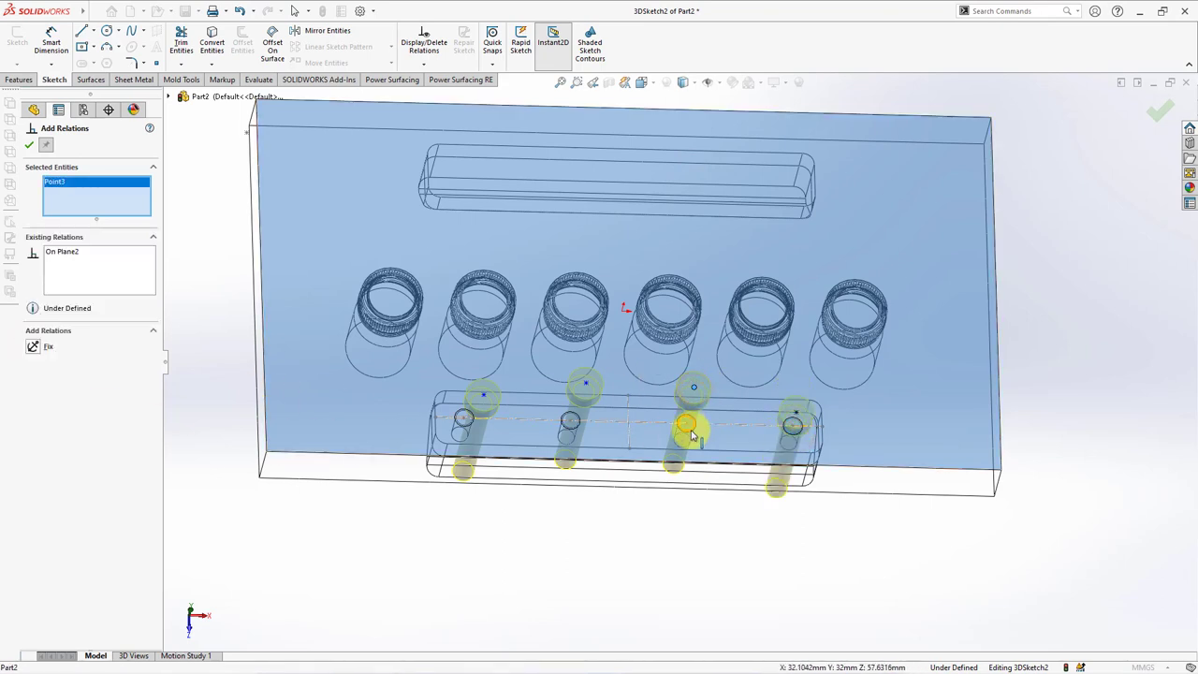
left_click(36, 347)
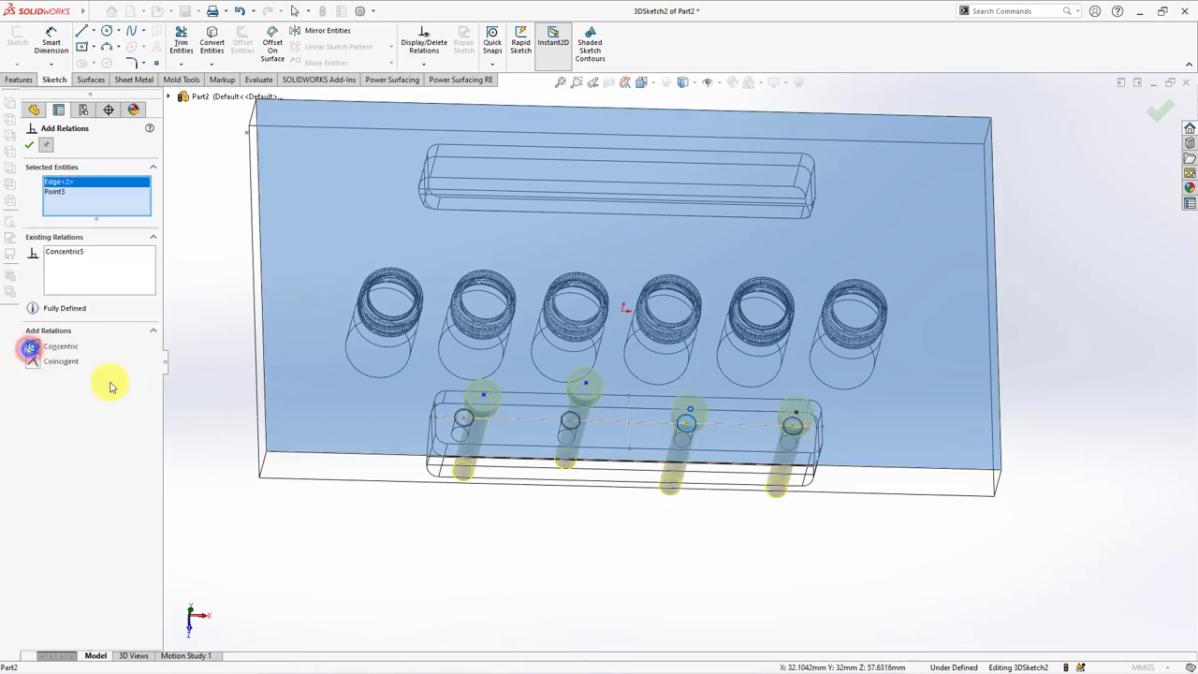
left_click(585, 382)
left_click(35, 347)
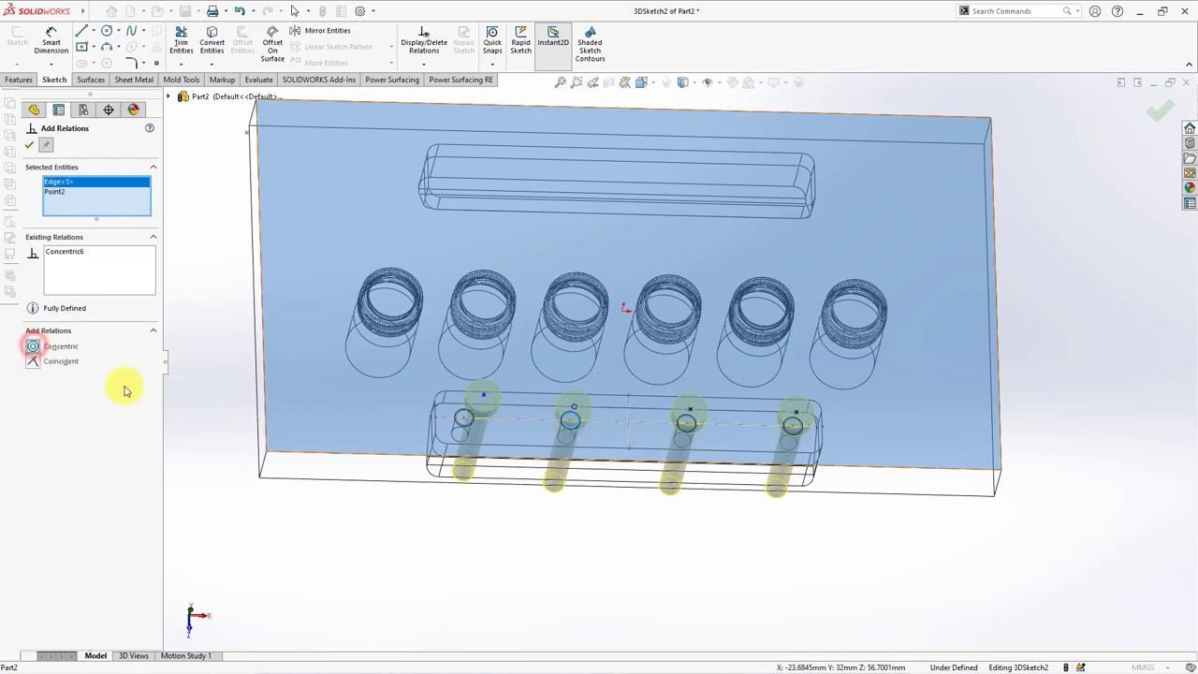
left_click(483, 394)
left_click(32, 347)
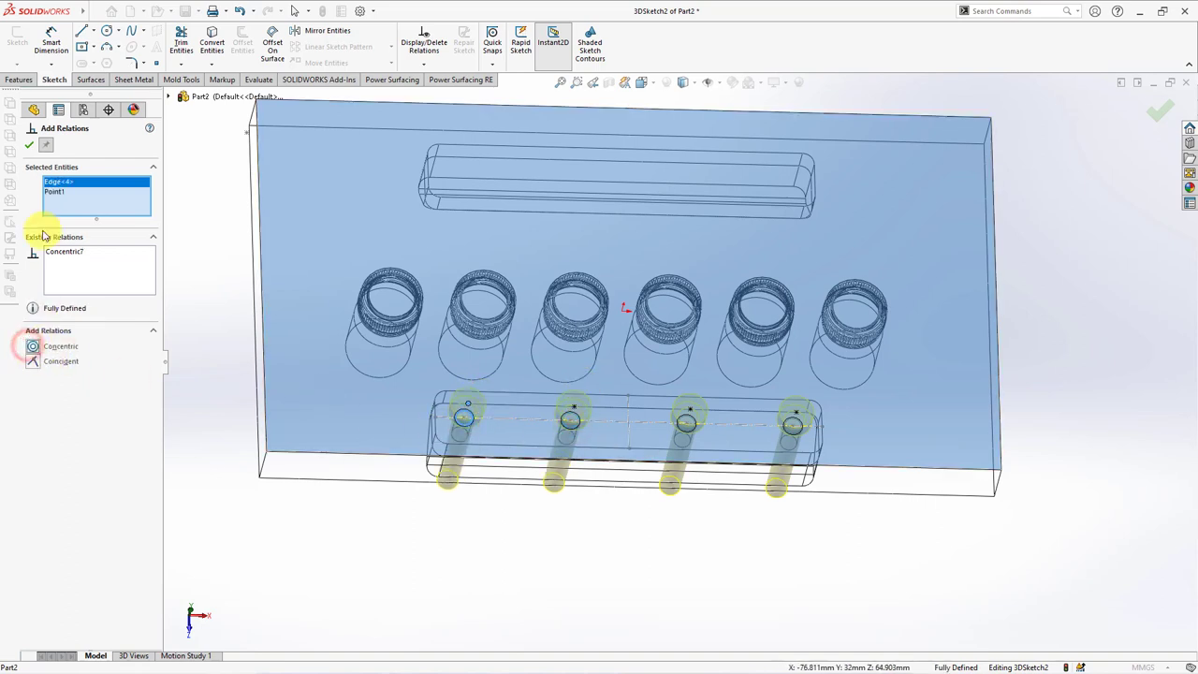
left_click(29, 145)
left_click(28, 146)
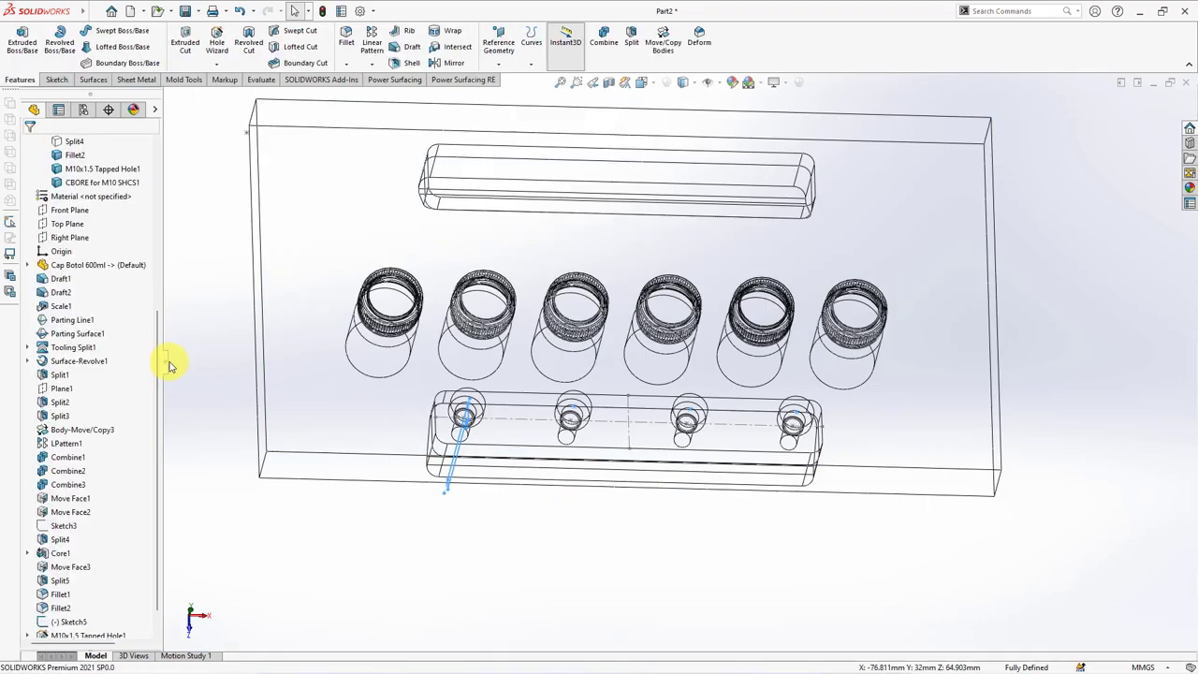
Step: Switch the model to Shaded display and tilt it to an oblique view
left_click(680, 84)
left_click(684, 115)
mouse_move(689, 293)
middle_mouse_down()
mouse_move(763, 301)
mouse_move(476, 321)
middle_mouse_up()
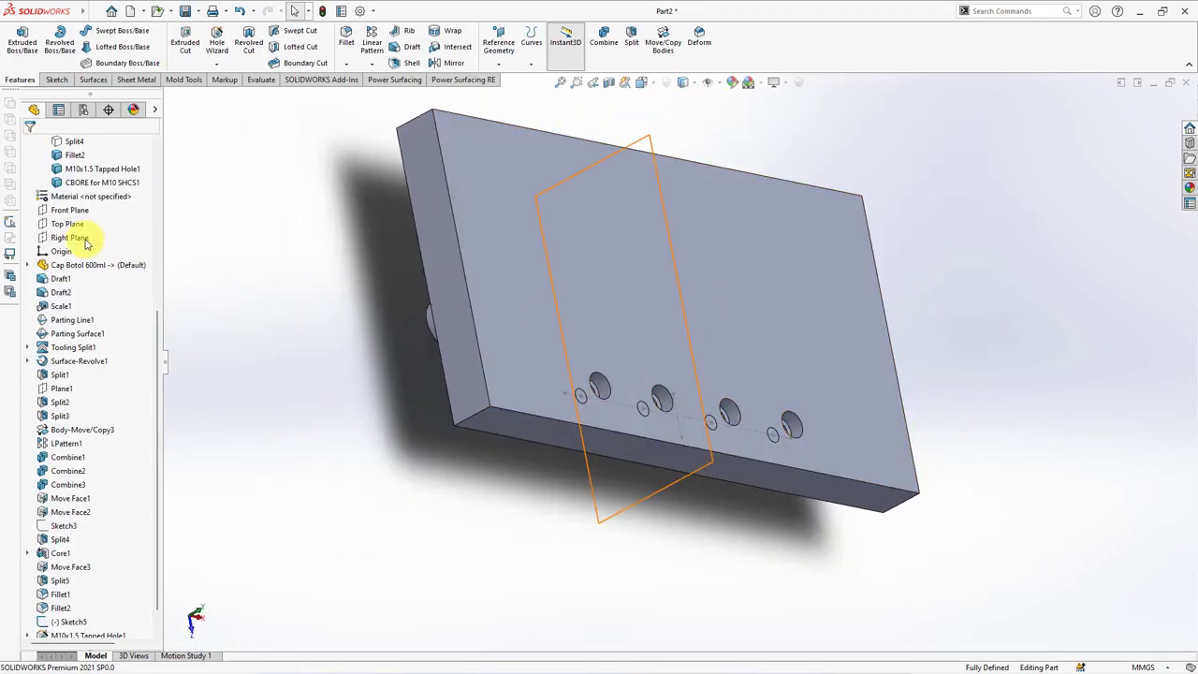
Step: Mirror CBORE for M10 SHCS1 and M10x1.5 Tapped Hole1 about the Front Plane
left_click(70, 209)
left_click(452, 61)
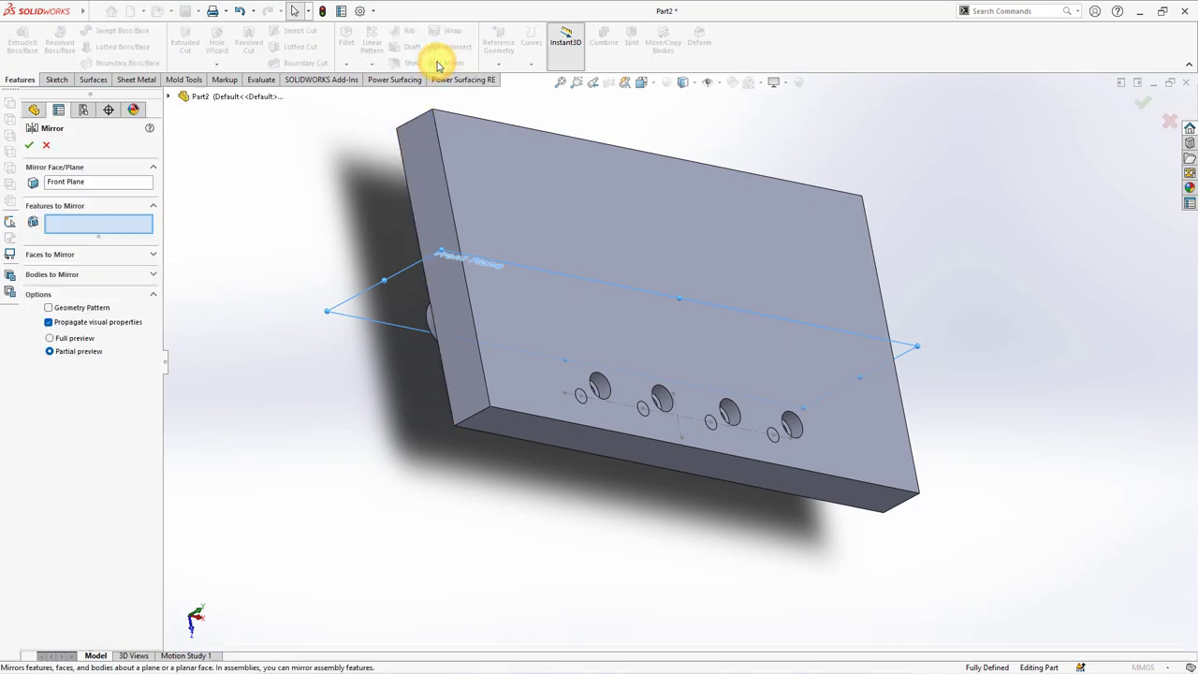
left_click(604, 389)
middle_click_drag(534, 409, 638, 341)
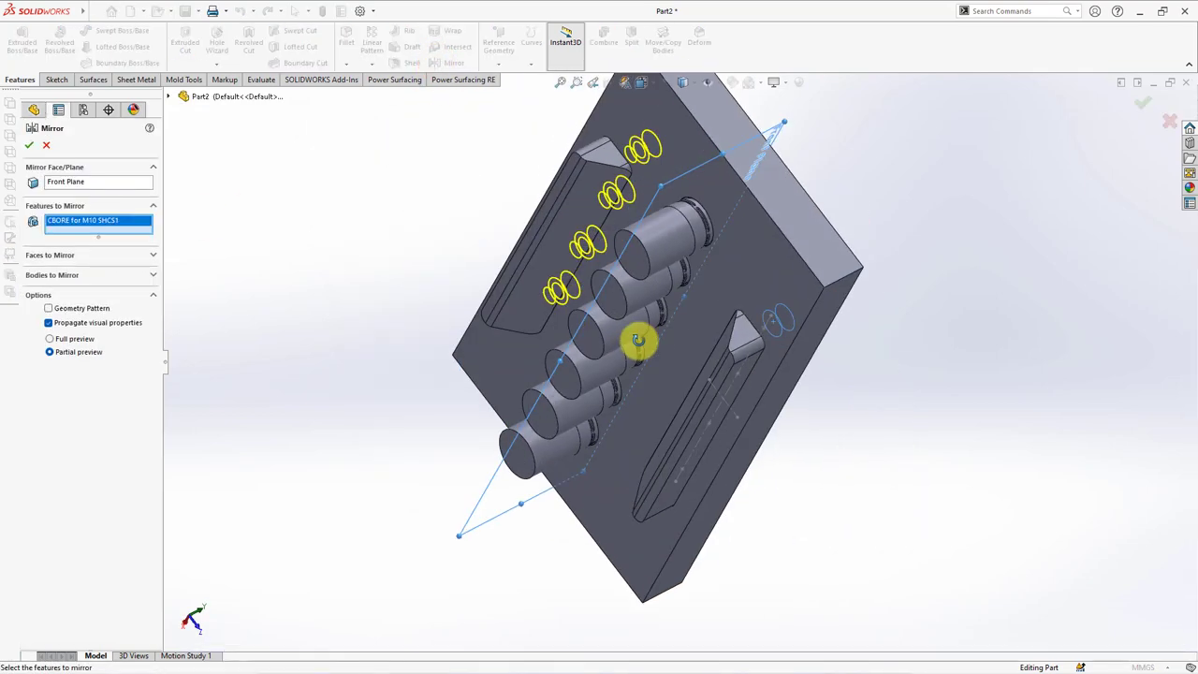
left_click(171, 100)
scroll(212, 529, "down", 5)
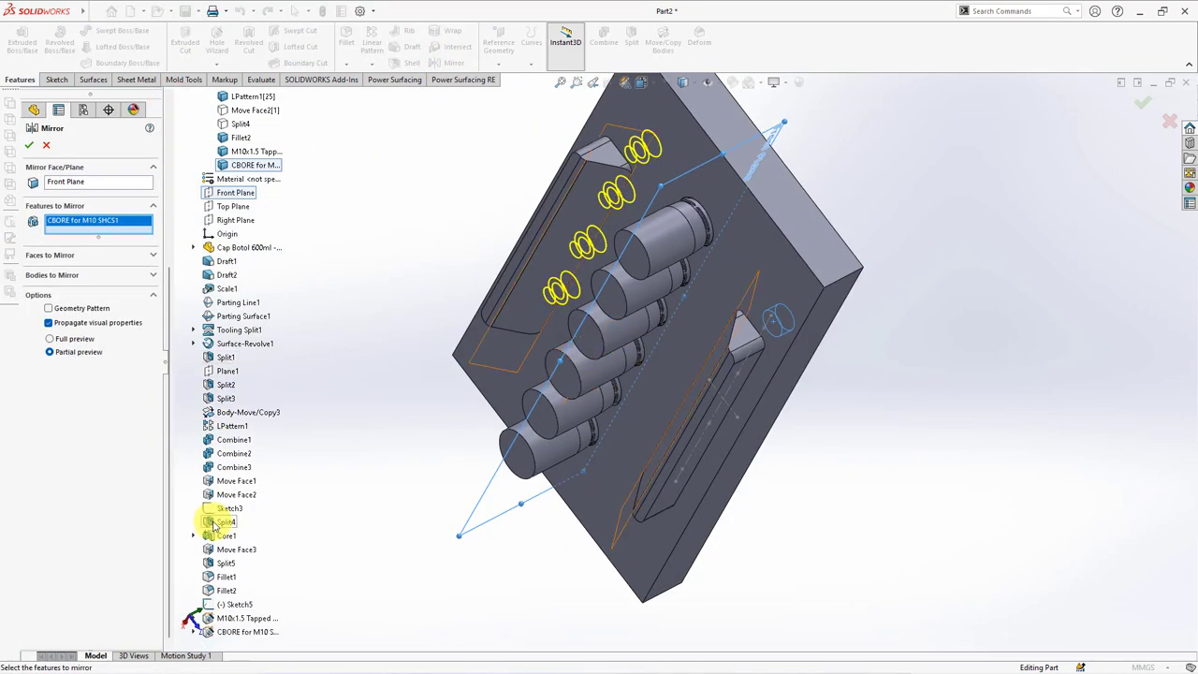
left_click(243, 618)
middle_click_drag(387, 380, 390, 502)
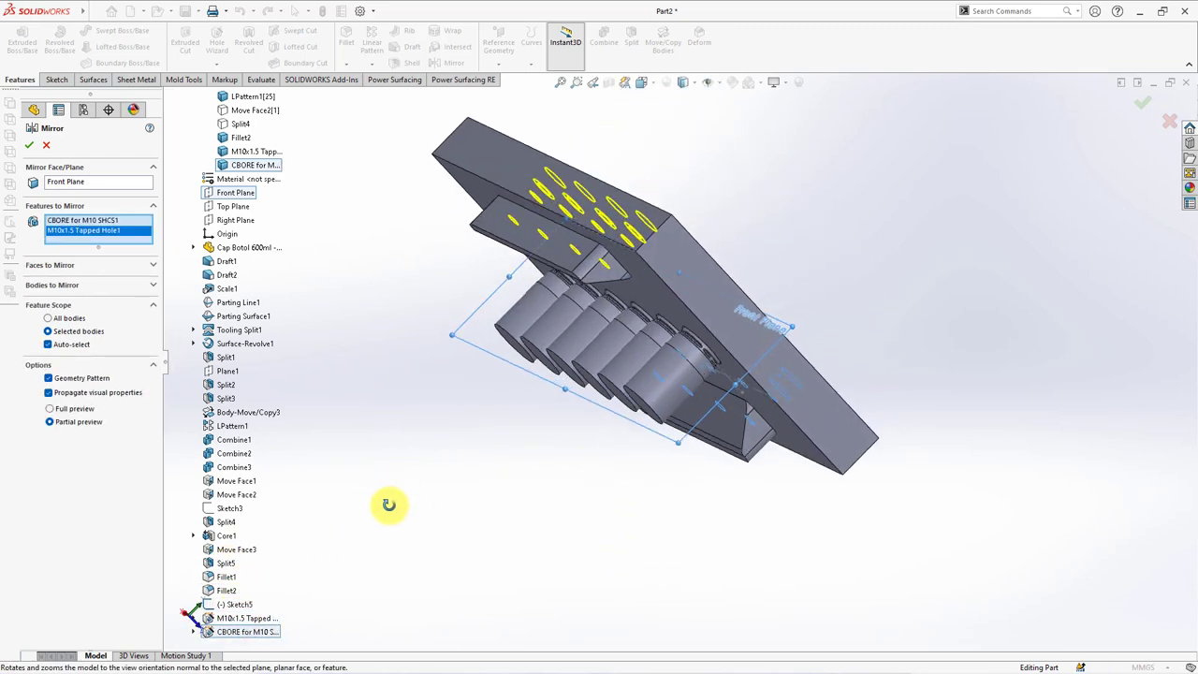
left_click(31, 147)
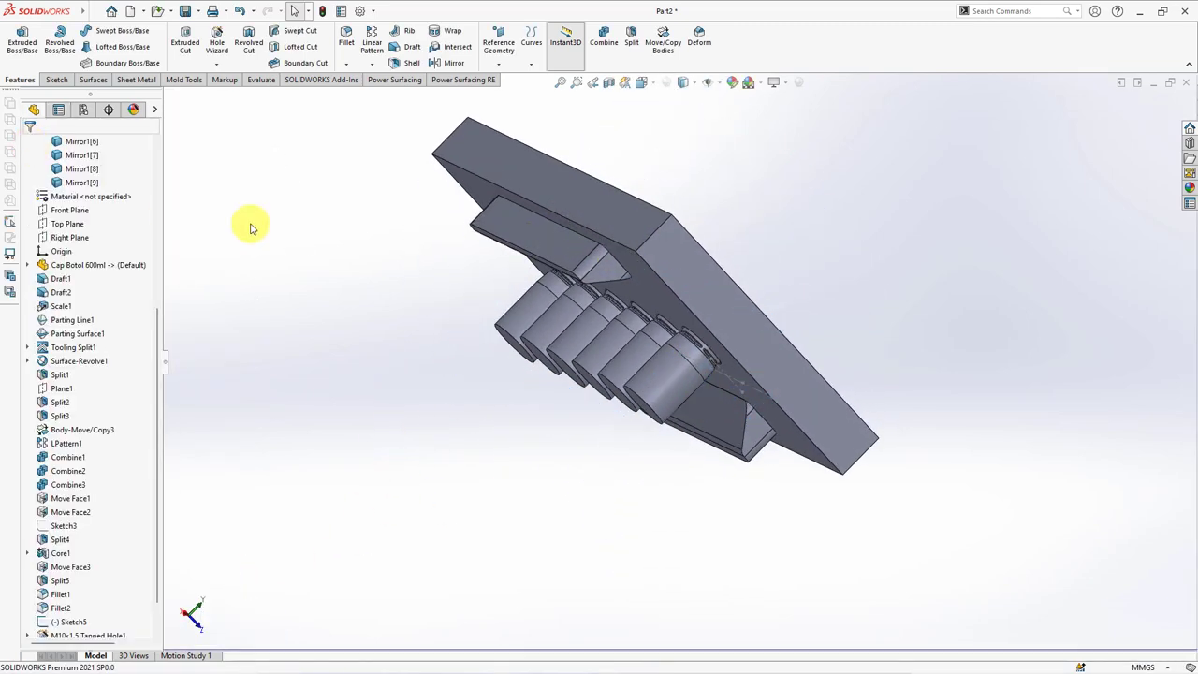
middle_click_drag(249, 222, 307, 334)
Step: Hide the outer plate body and Sketch5
middle_click_drag(429, 359, 427, 369)
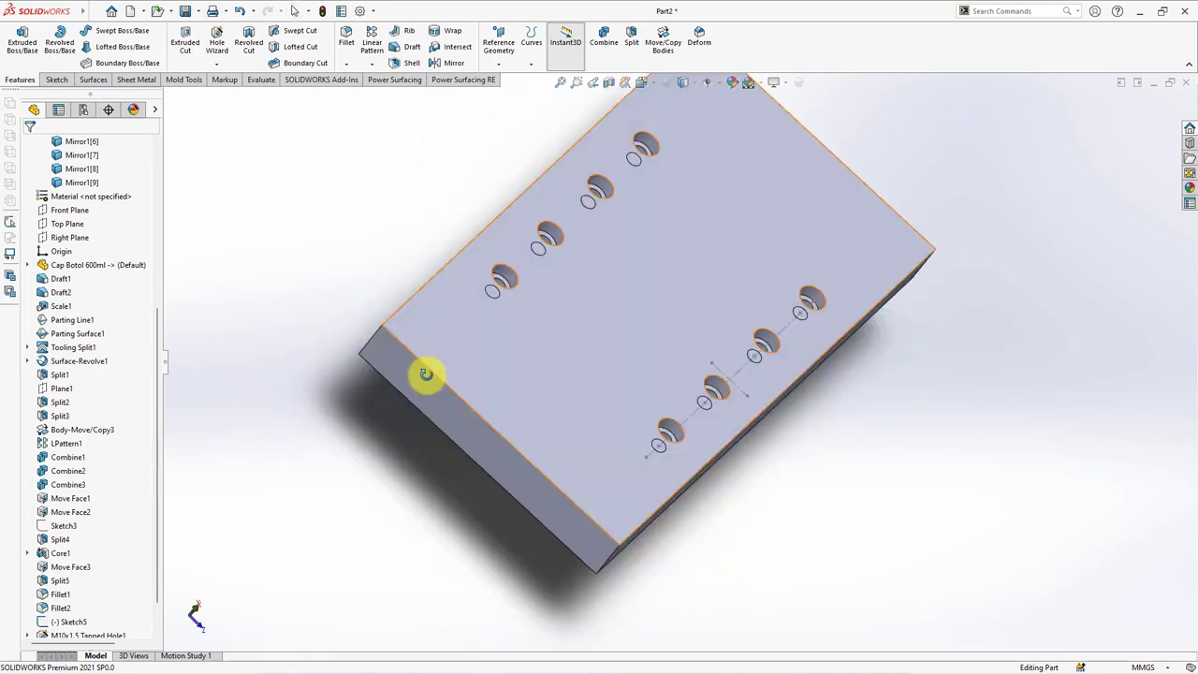
left_click(538, 339)
left_click(564, 318)
middle_click_drag(370, 253, 366, 302)
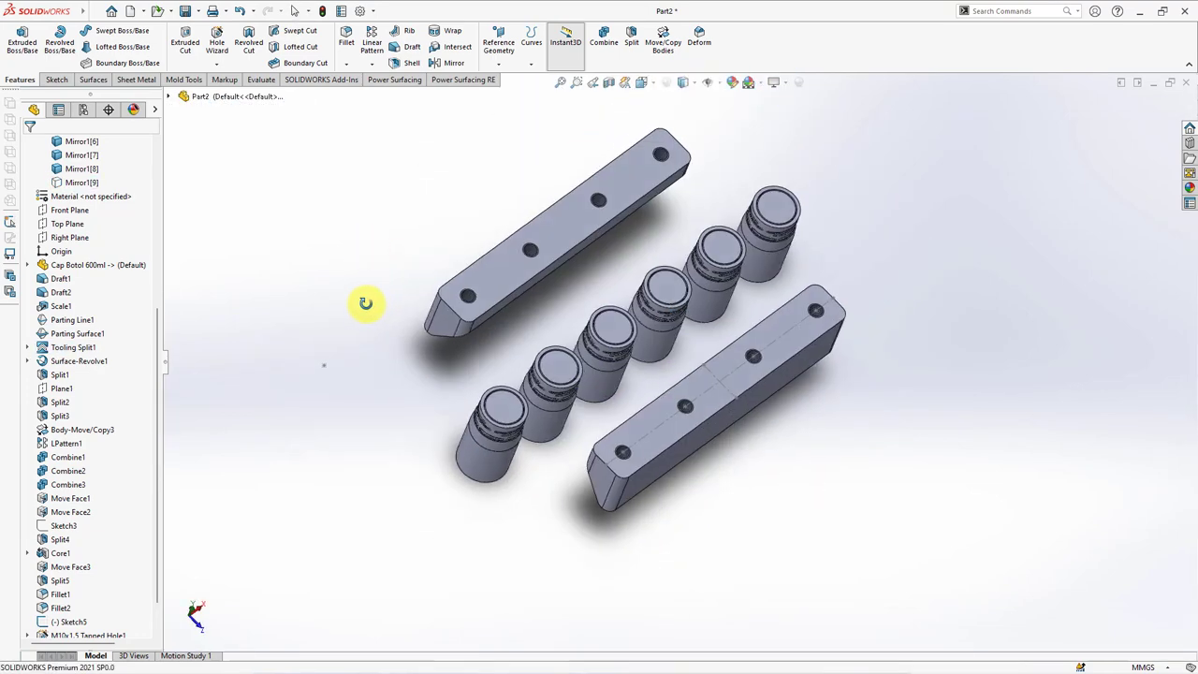
left_click(663, 426)
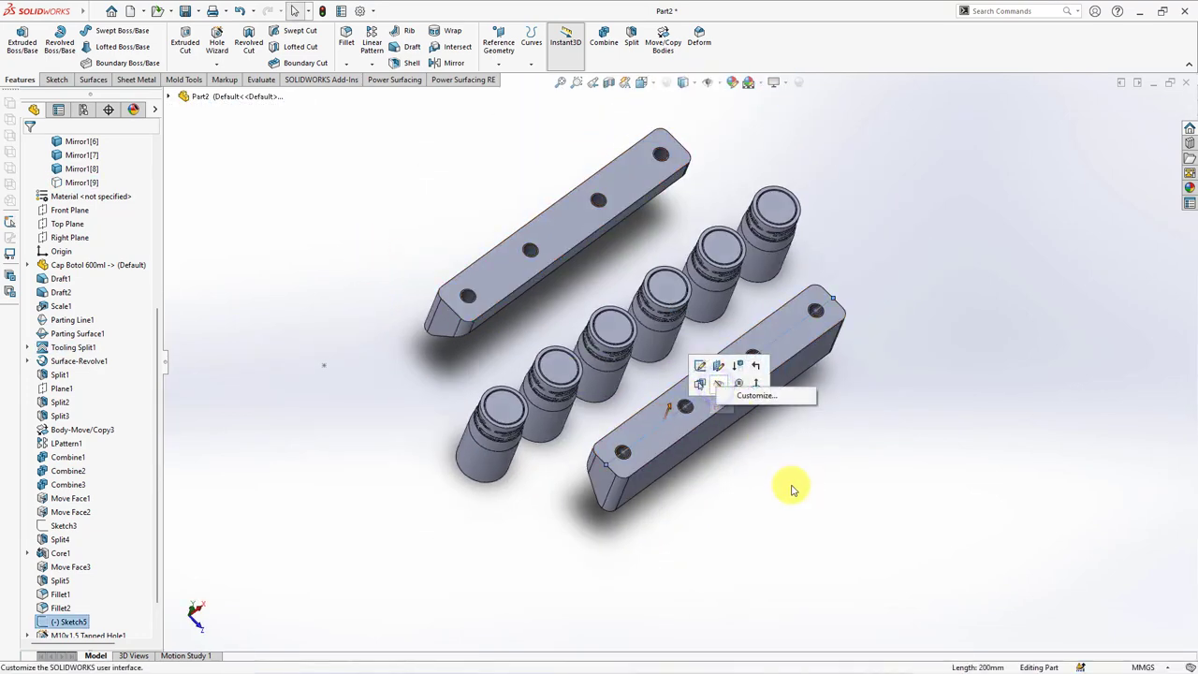
left_click(763, 454)
left_click(708, 387)
left_click(761, 347)
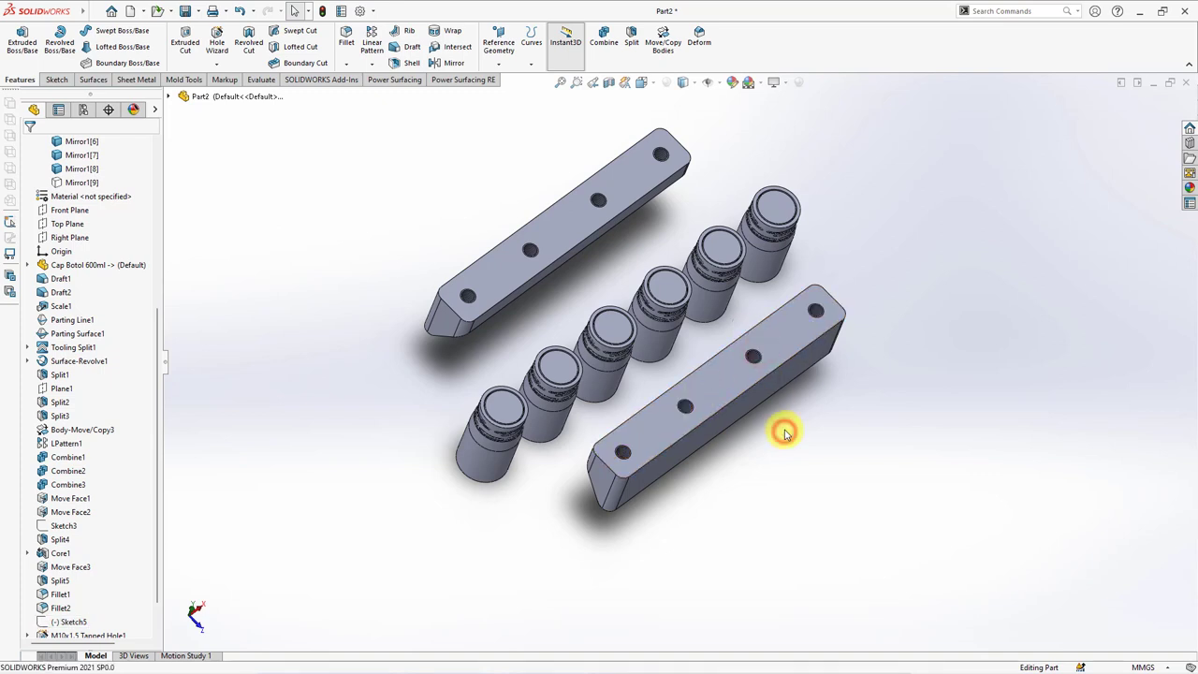
left_click_drag(155, 342, 157, 261)
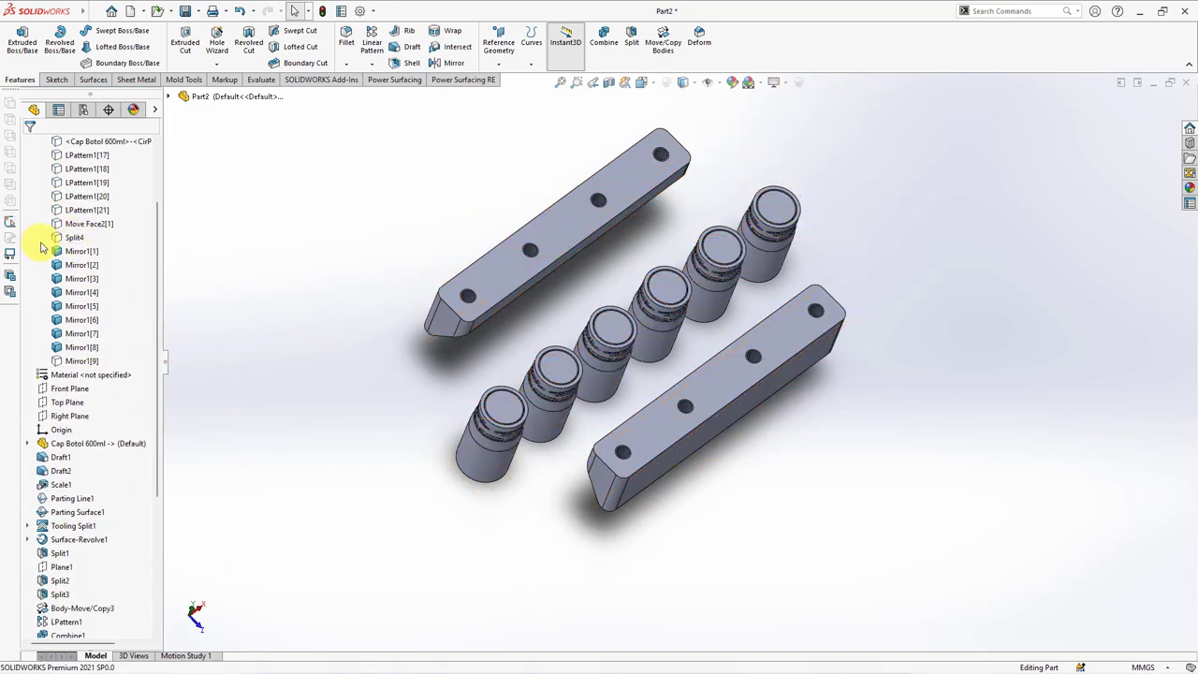
Step: Unsuppress Split4 to restore the block body around the bottles
left_click(57, 241)
left_click(125, 221)
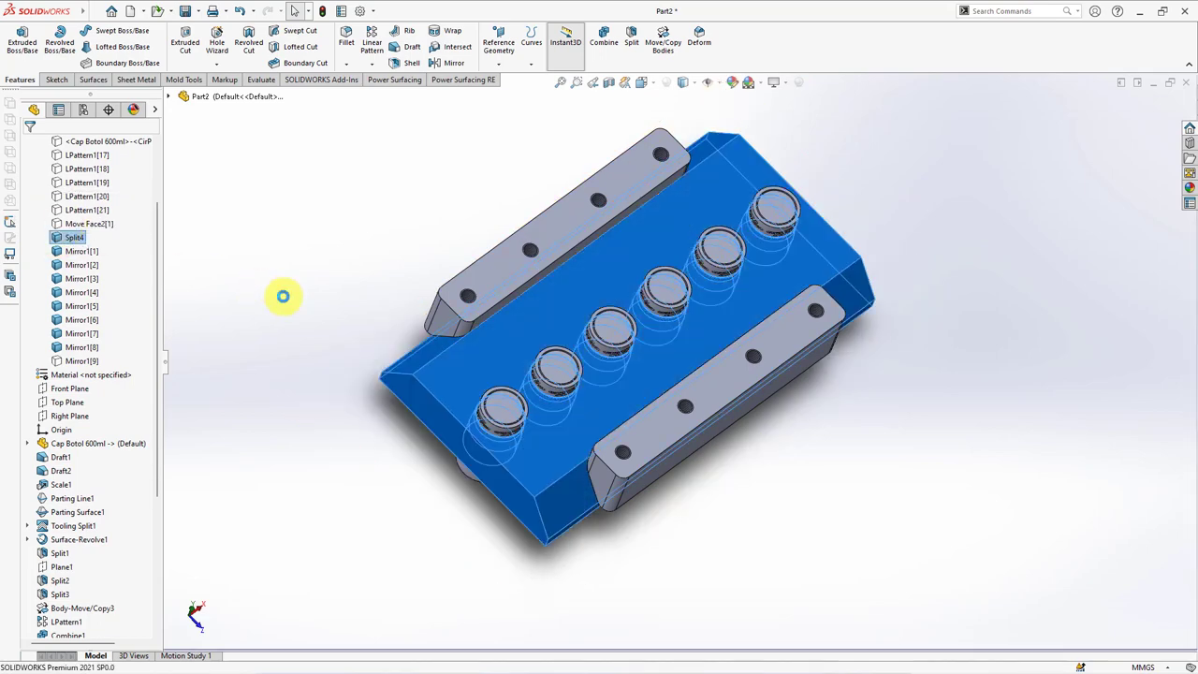
middle_click_drag(263, 402, 278, 299)
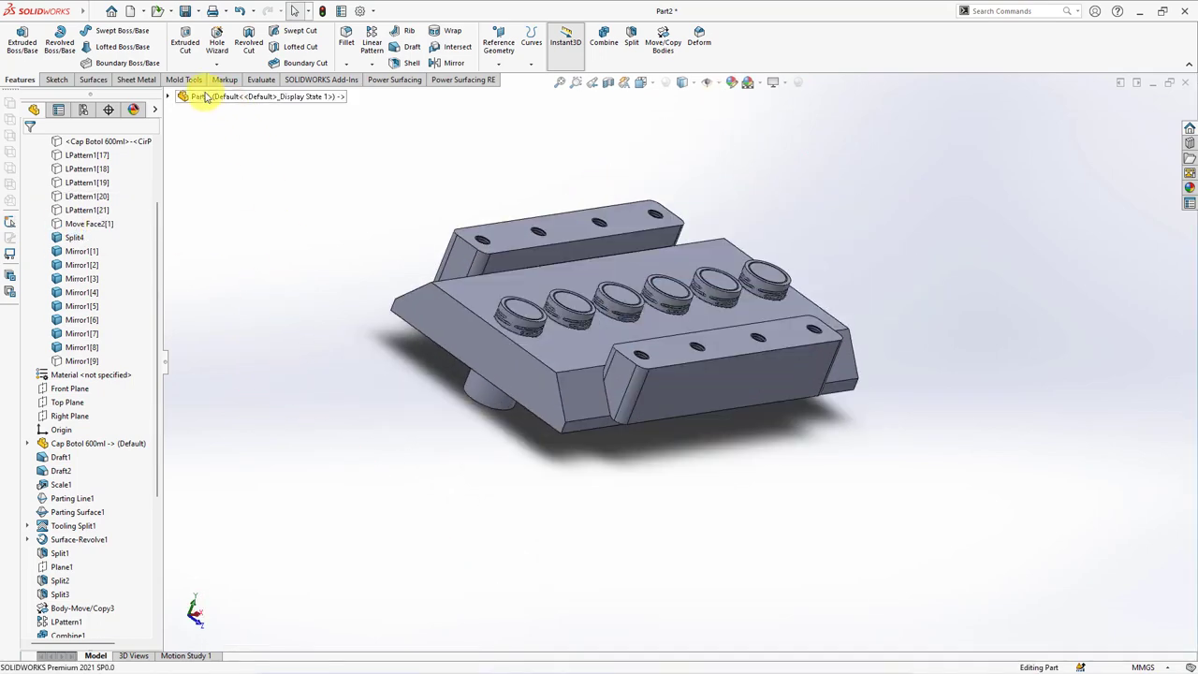
Step: Offset the block's two sloped faces by 5.00 mm with Move Face
left_click(181, 79)
left_click(268, 63)
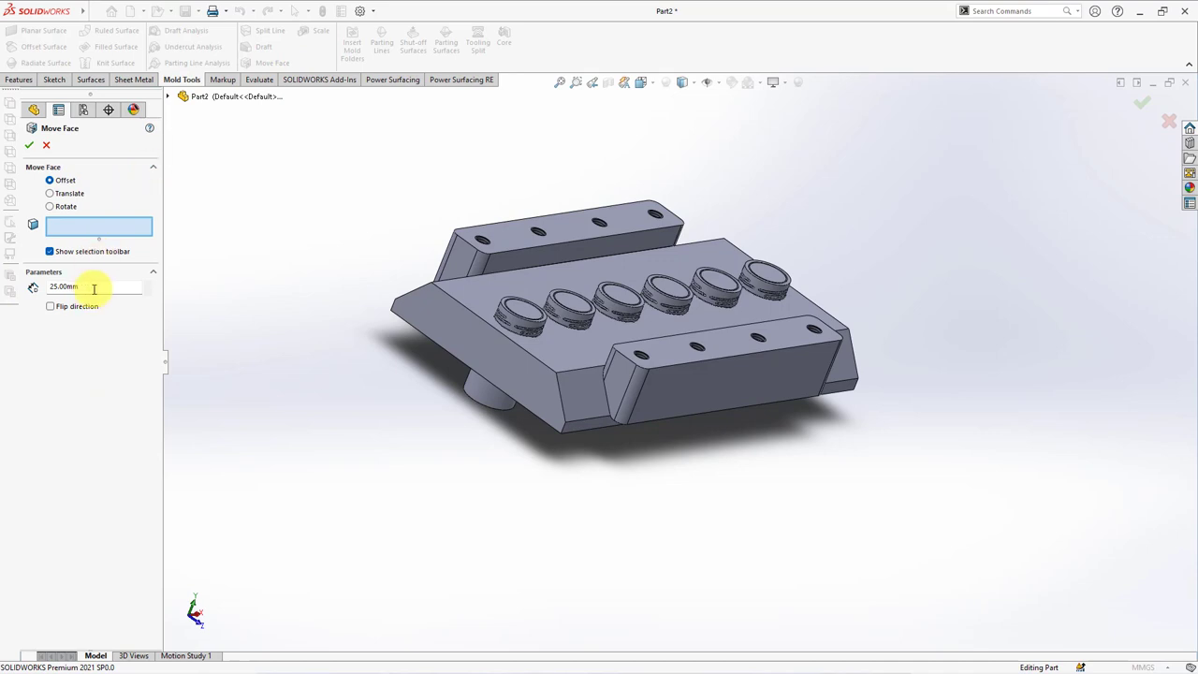
left_click(524, 366)
middle_click_drag(522, 368, 363, 388)
left_click(736, 361)
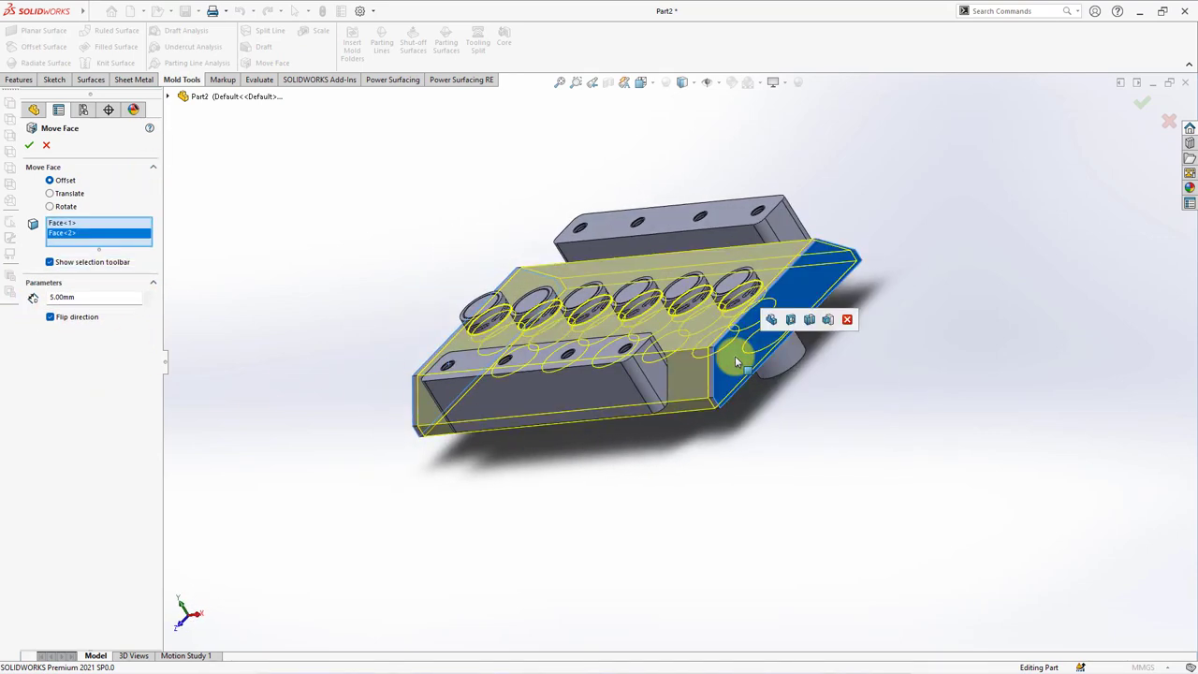
right_click(735, 361)
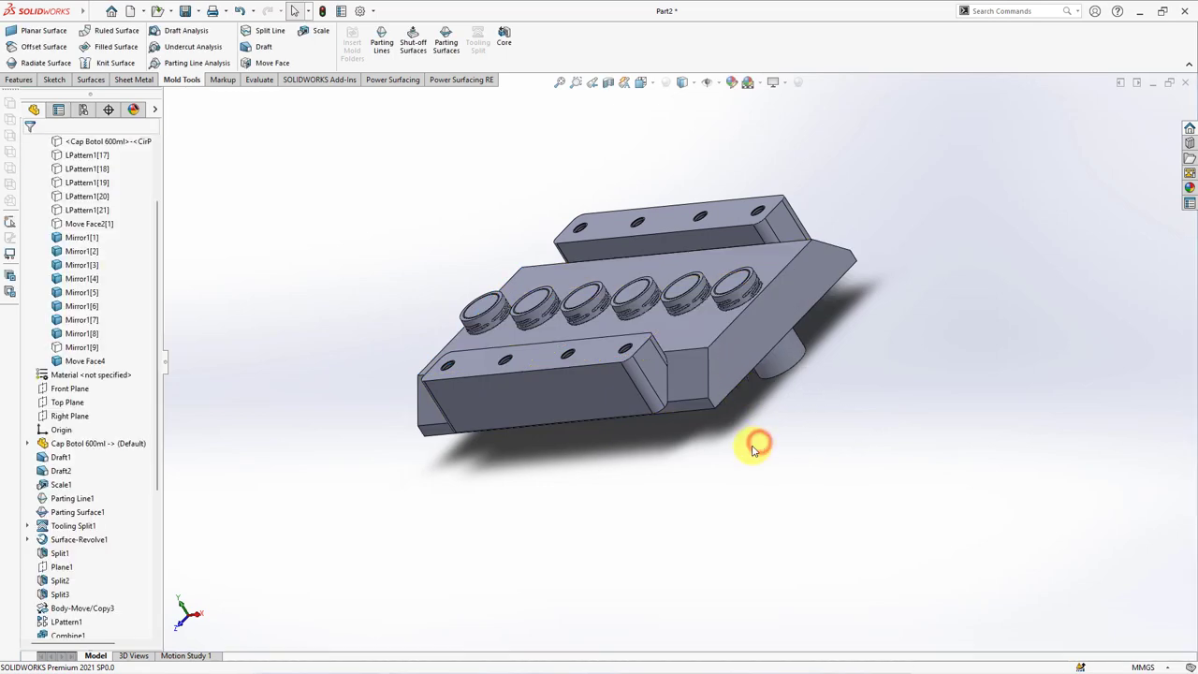
middle_click_drag(754, 450, 823, 446)
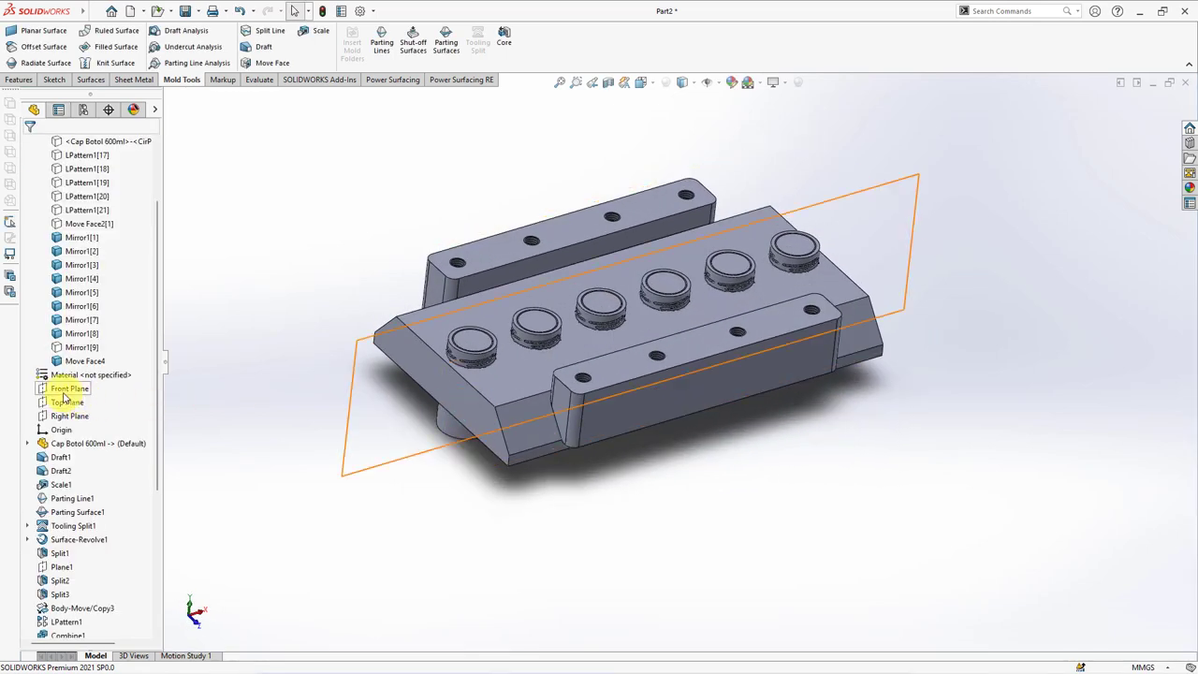
Step: Sketch a centered rectangle on the Right Plane from the block's bottom edge, in hidden-line view
left_click(62, 416)
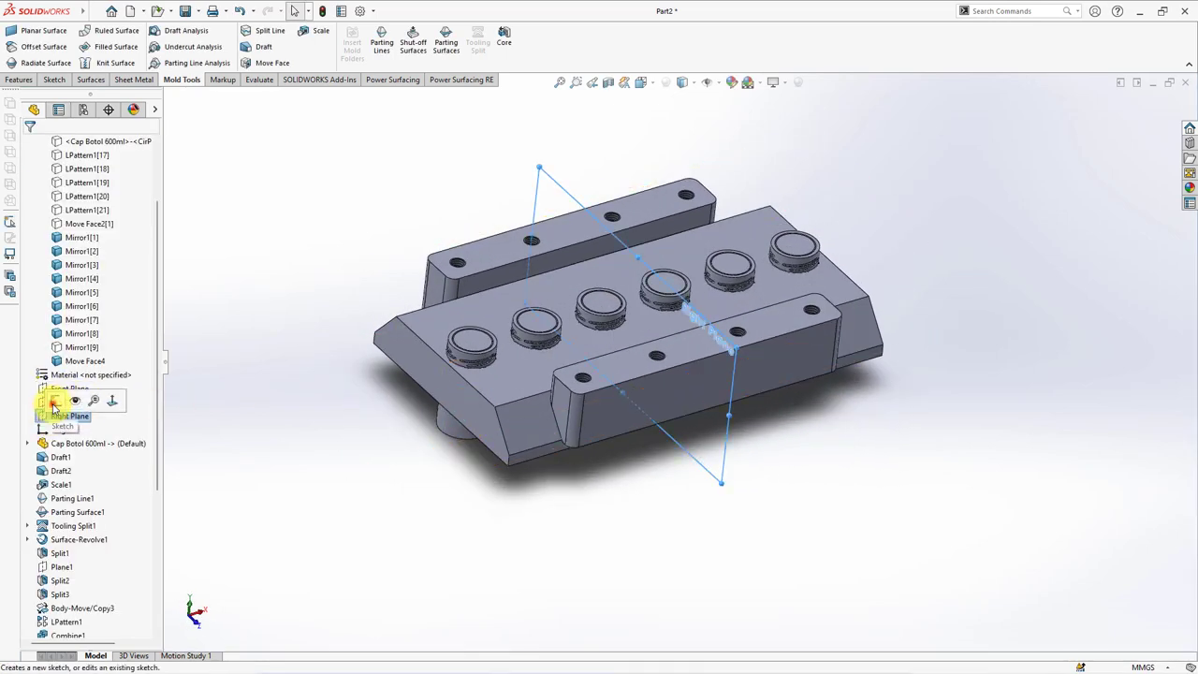
left_click(46, 400)
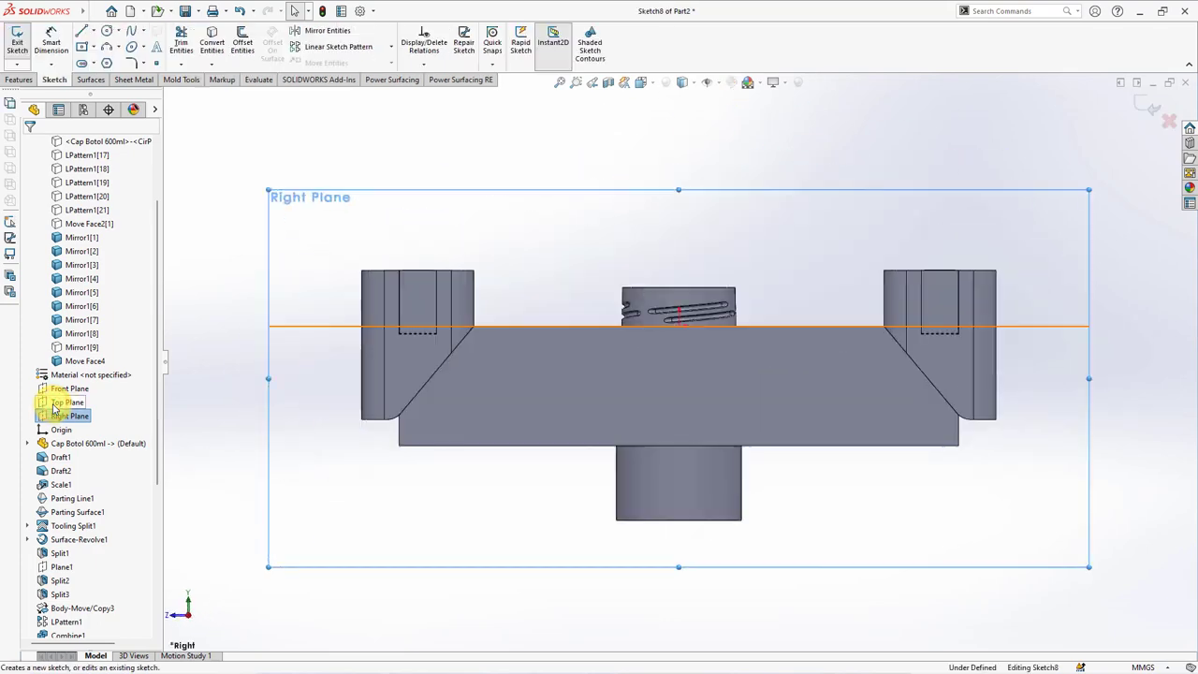
left_click(683, 98)
left_click(684, 172)
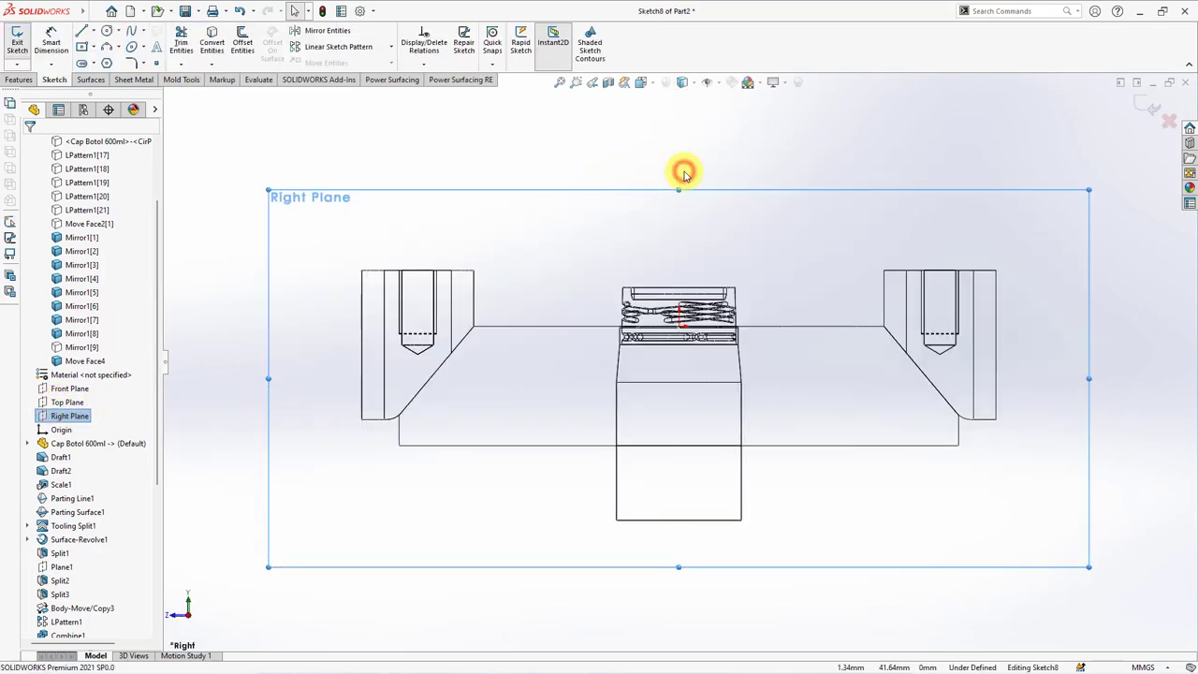
left_click(83, 50)
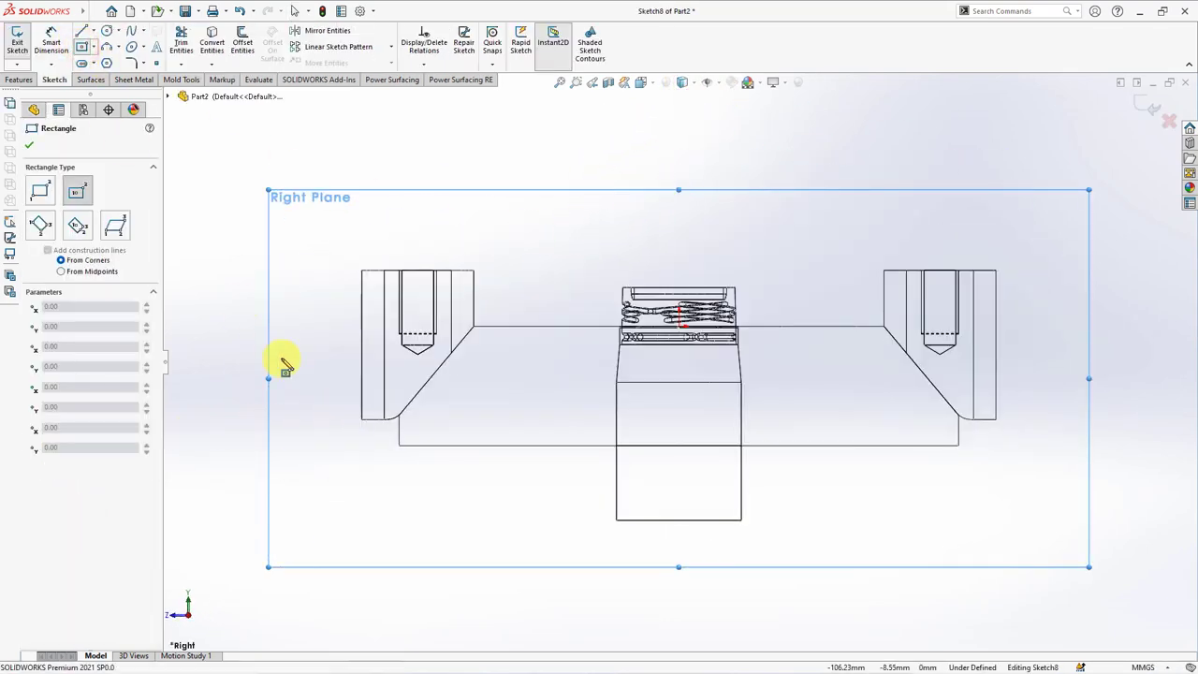
left_click(678, 445)
left_click(527, 383)
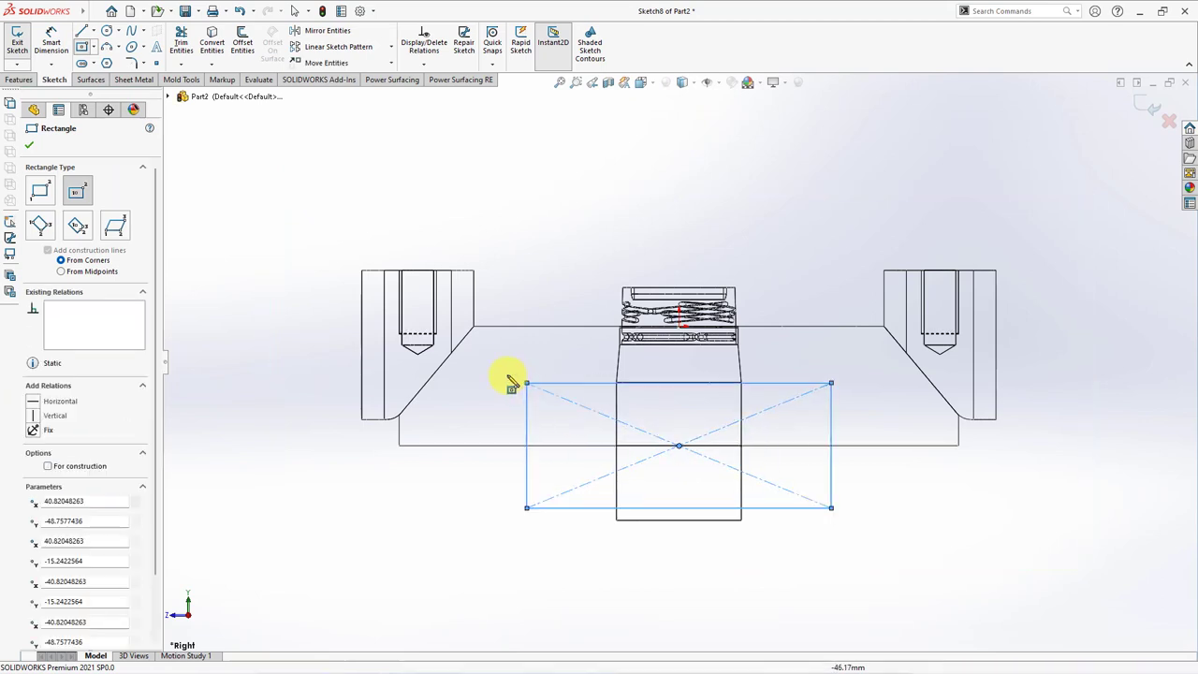
left_click(31, 148)
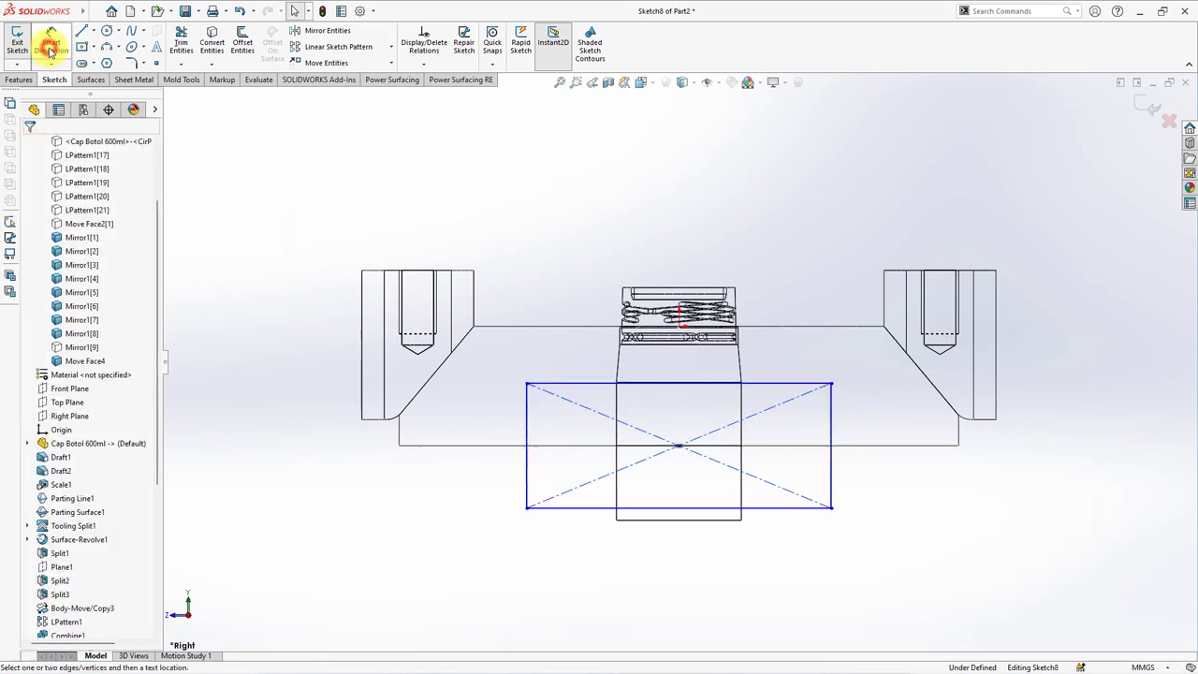
Step: Dimension the rectangle's width to 70 mm
left_click(765, 383)
left_click(717, 255)
type("70")
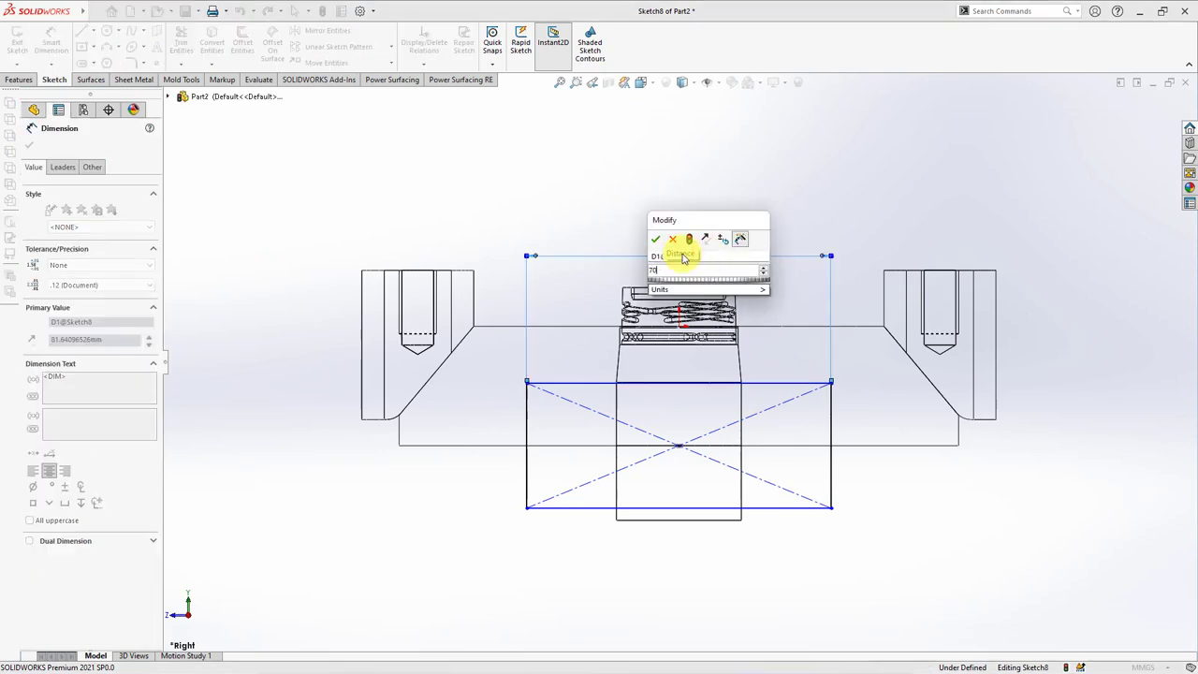
left_click(655, 239)
left_click(643, 203)
scroll(739, 404, "down", 4)
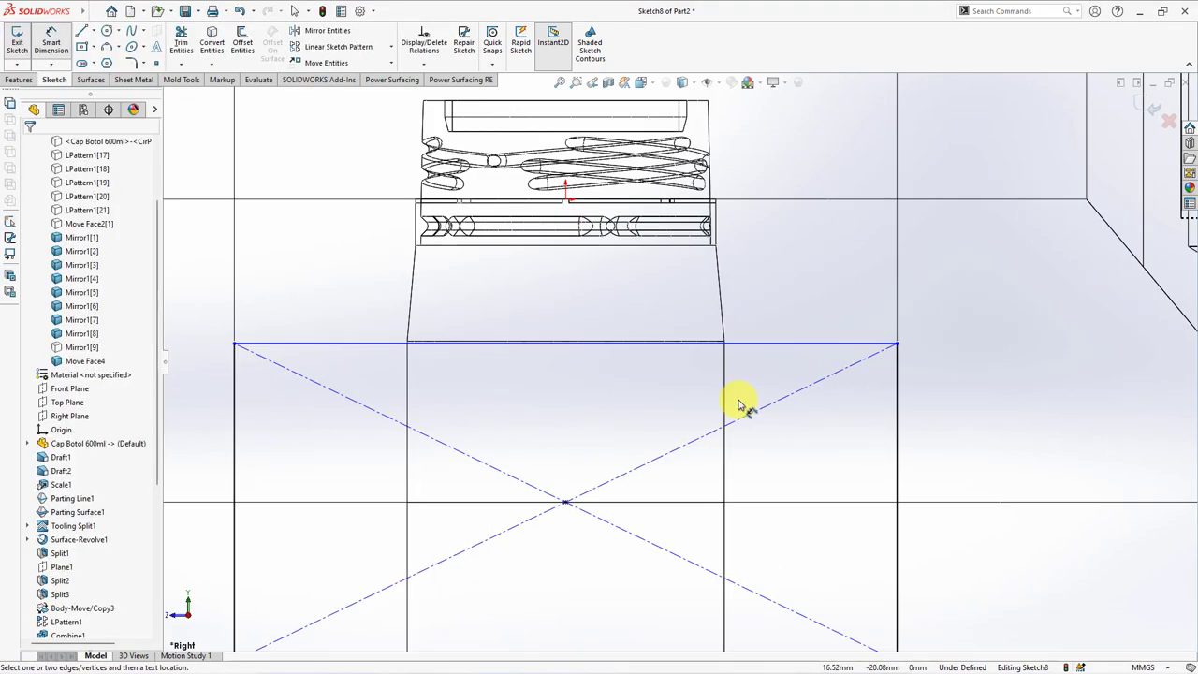
Step: Make the rectangle's top line collinear with the model edge
left_click(424, 62)
left_click(432, 90)
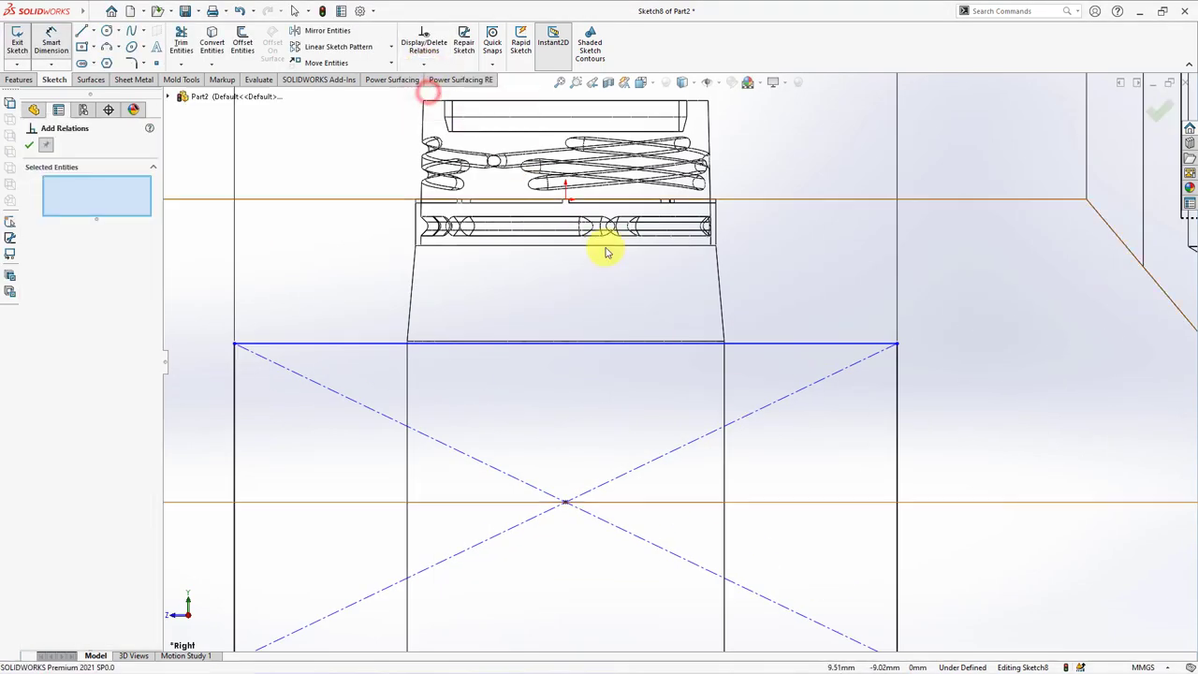
left_click(729, 345)
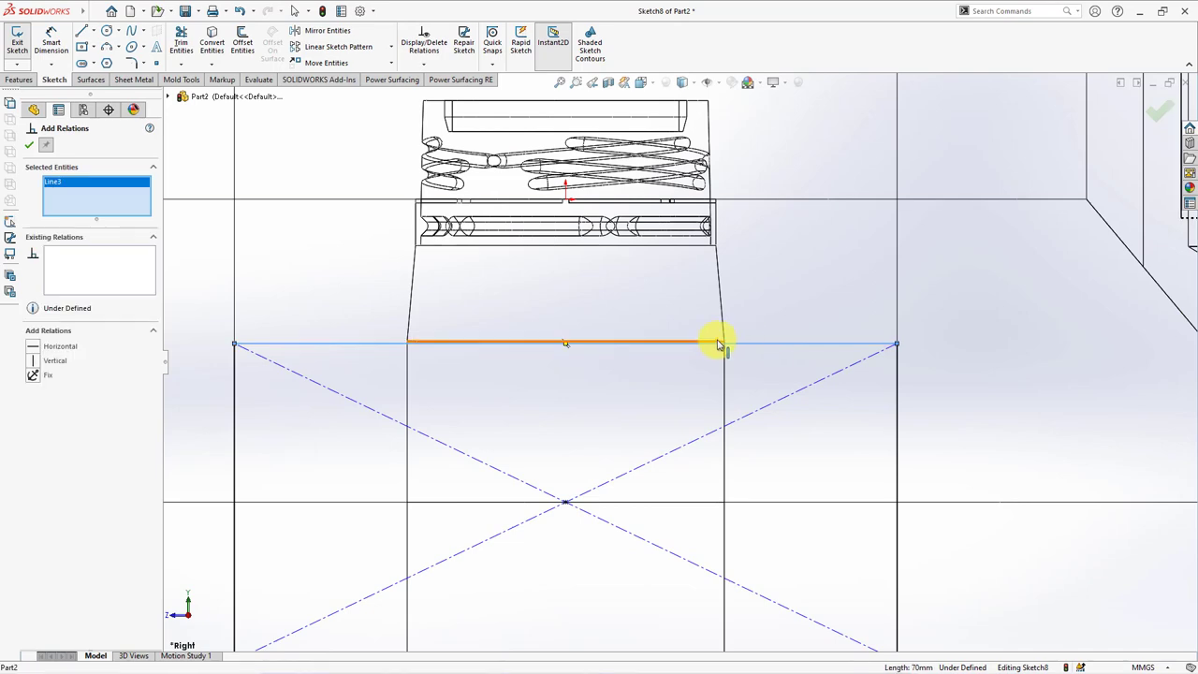
left_click(33, 346)
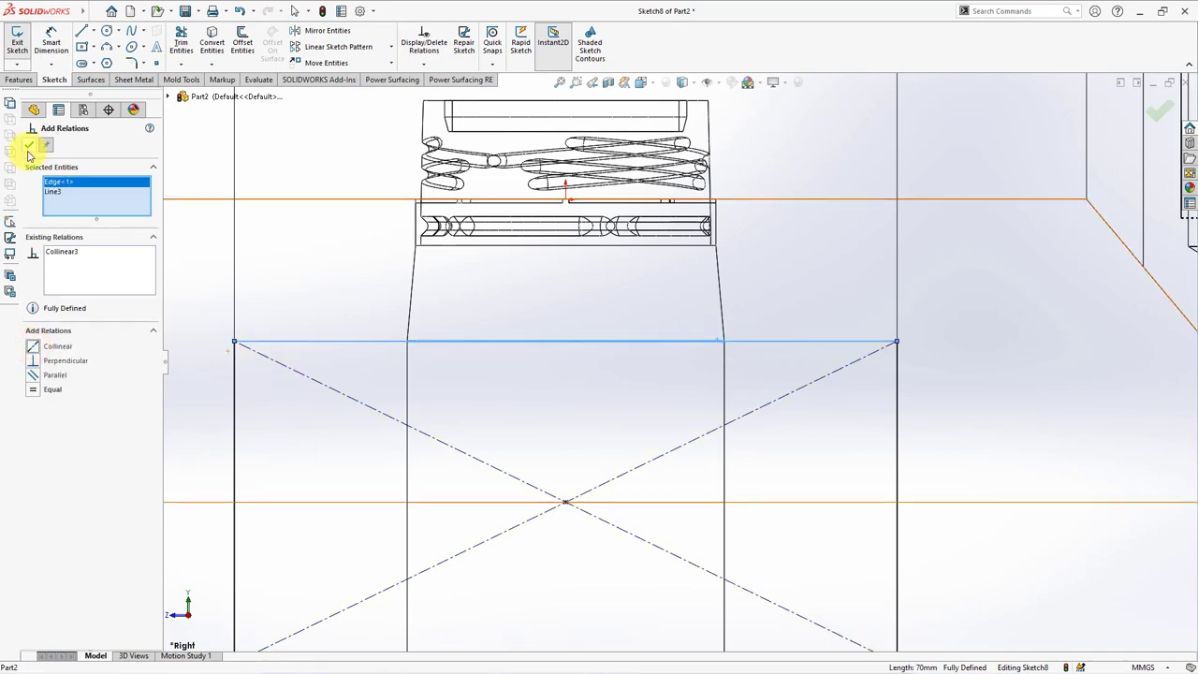
left_click(29, 145)
Step: Fit the model to an angled 3D view and display it shaded
key("f")
middle_click_drag(483, 169, 481, 209)
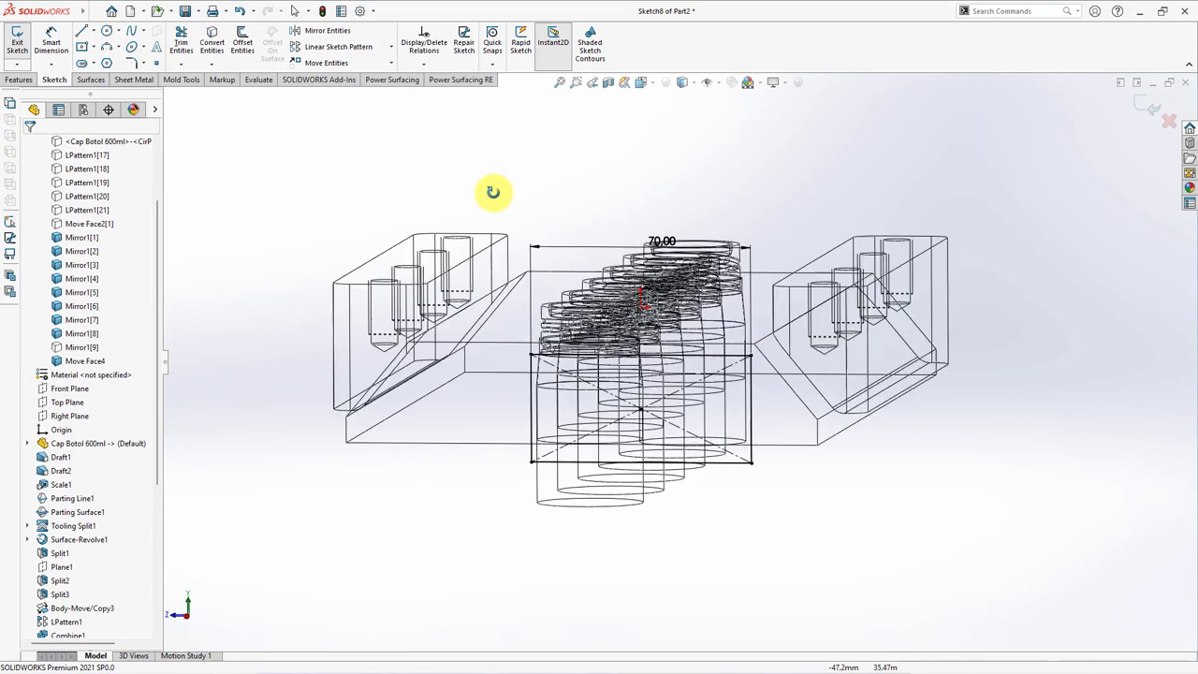
left_click(680, 82)
left_click(681, 101)
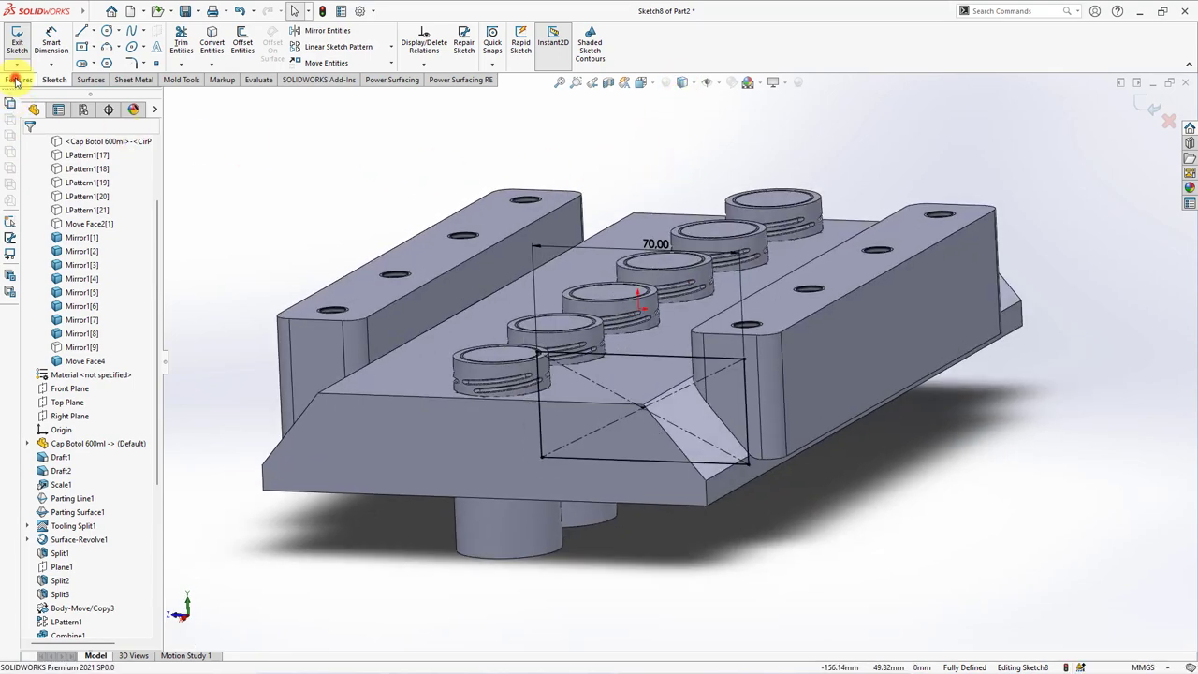
left_click(16, 79)
Step: Split the Move Face4 body along Sketch8 into two kept bodies
left_click(633, 56)
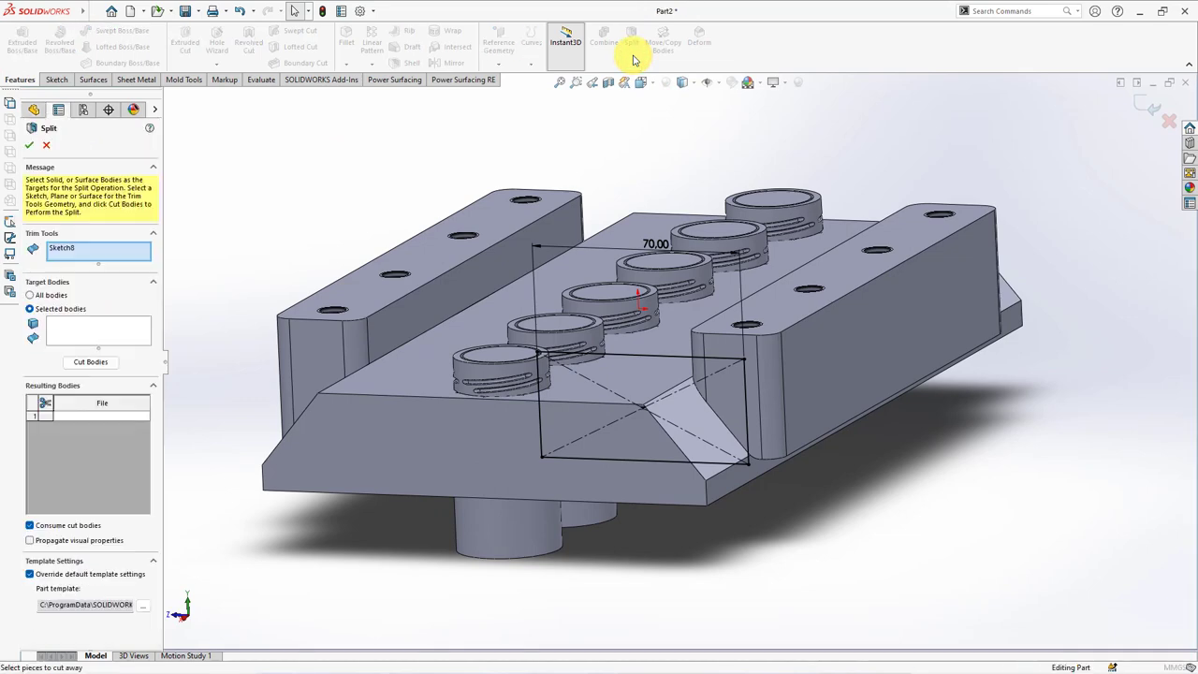
left_click(150, 327)
left_click(374, 428)
left_click(91, 363)
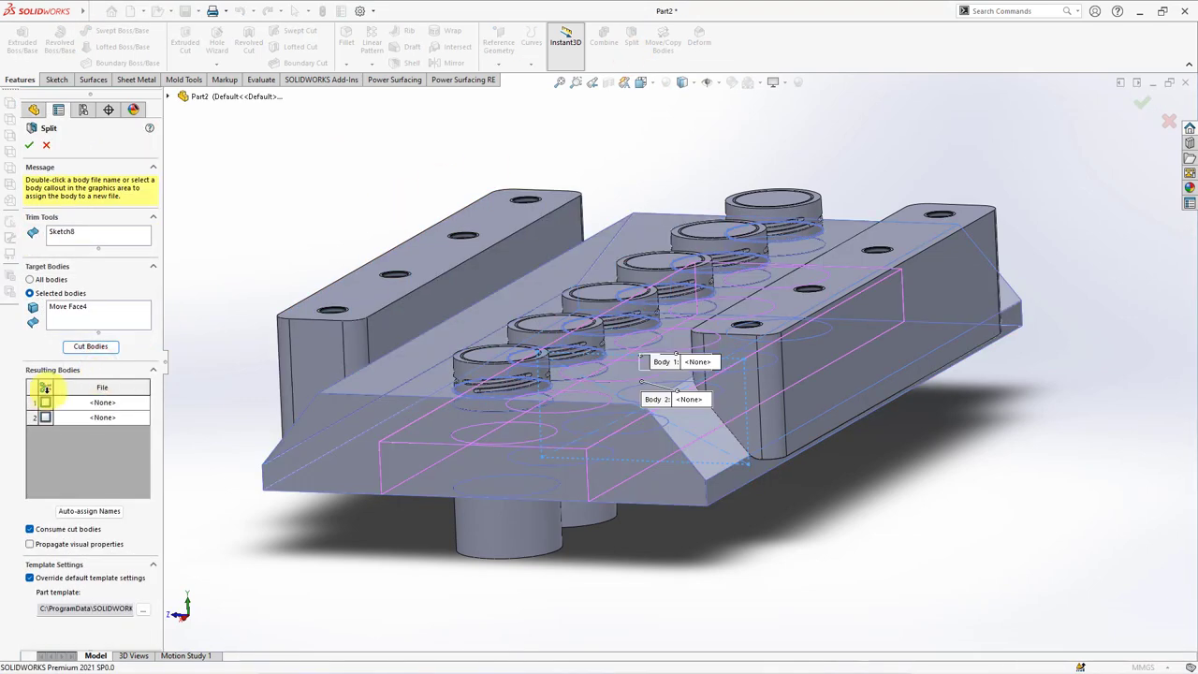
left_click(44, 387)
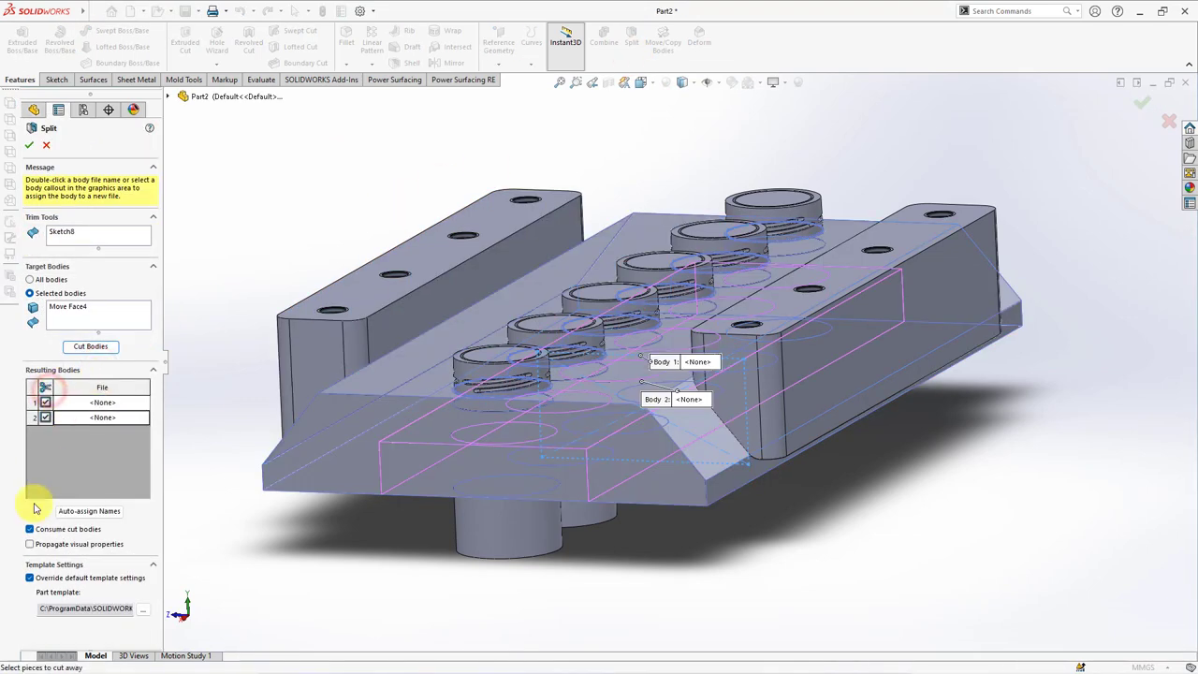
left_click(29, 147)
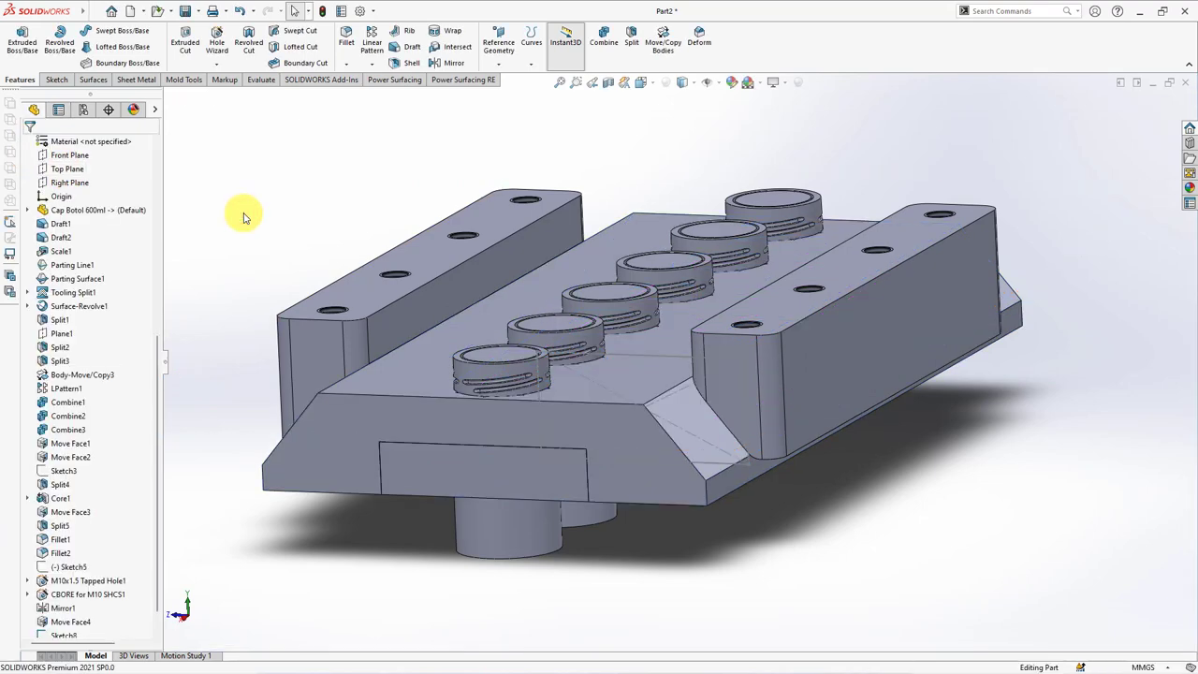
Step: Show the hidden bottom block body again
scroll(155, 337, "up", 4)
scroll(152, 343, "up", 1)
scroll(94, 309, "up", 3)
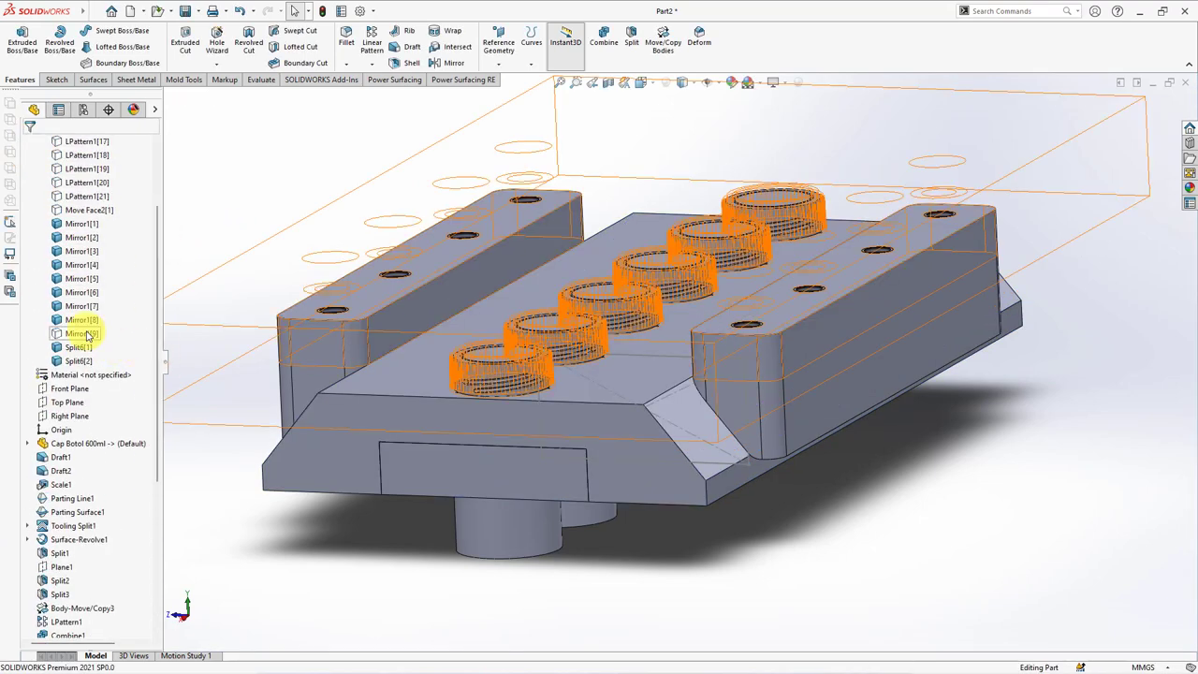
left_click(94, 214)
left_click(94, 187)
Step: Combine Split6[2] with the bottom block into one body
left_click(281, 232)
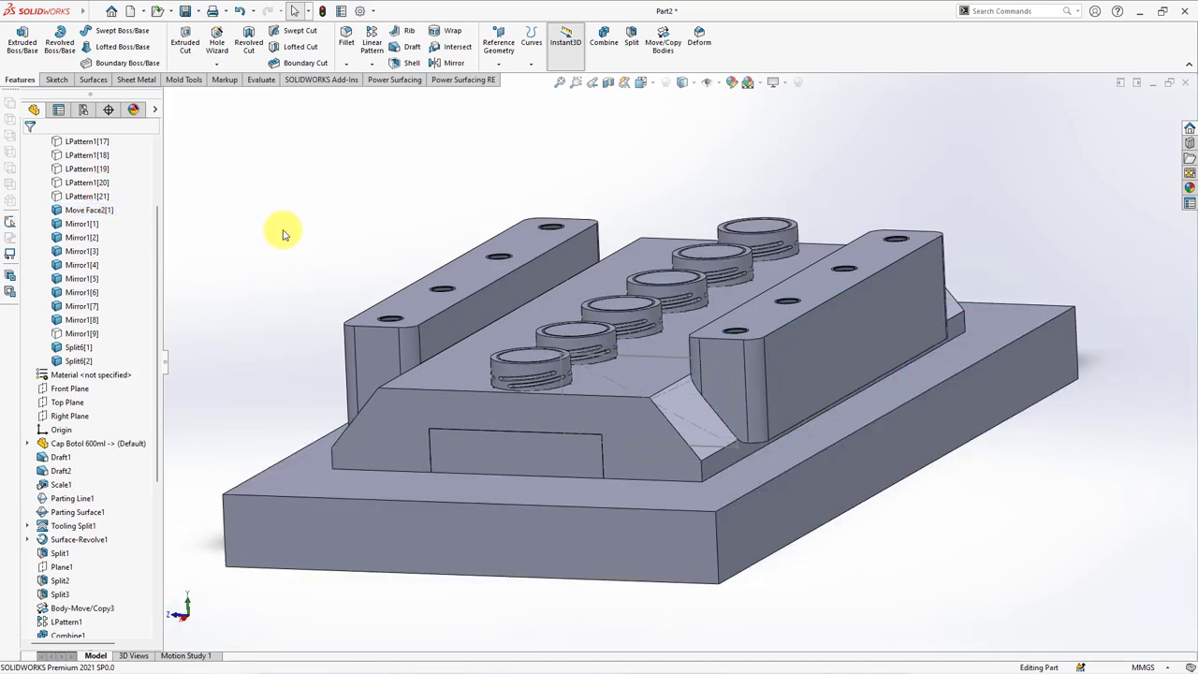
left_click(604, 38)
left_click(538, 458)
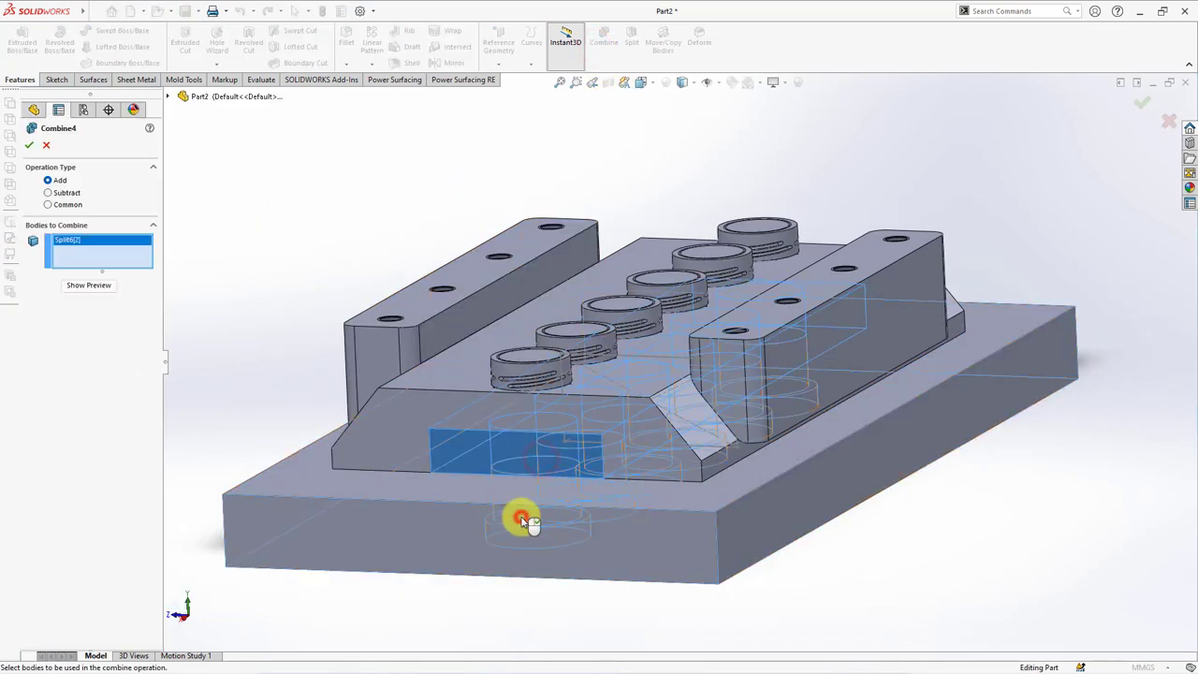
left_click(512, 516)
left_click(85, 283)
left_click(30, 146)
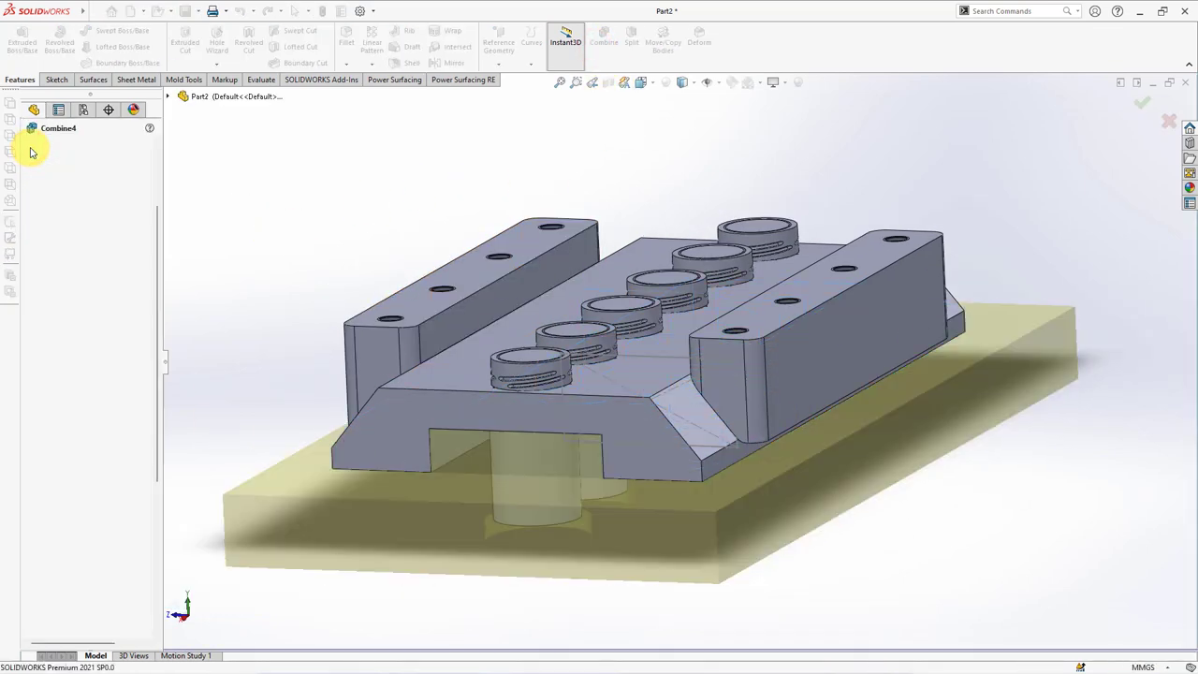
Step: Measure the 51 mm distance between two parallel faces
mouse_move(281, 245)
middle_mouse_down()
mouse_move(387, 262)
mouse_move(329, 151)
middle_mouse_up()
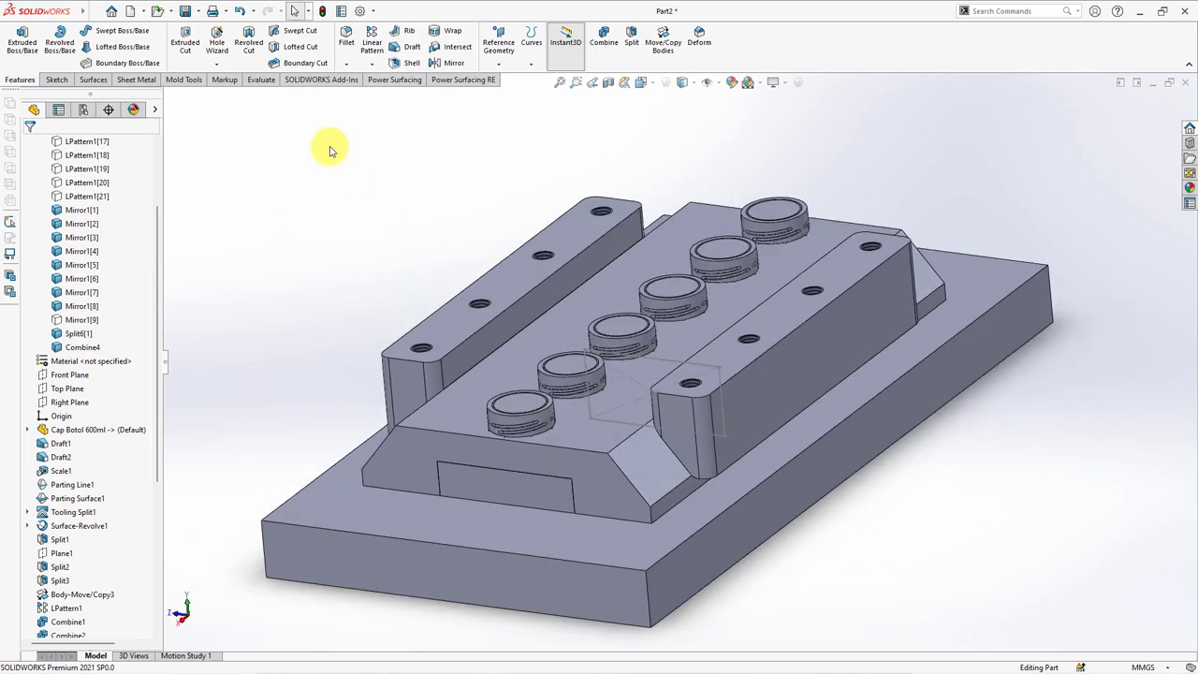
left_click(258, 79)
left_click(96, 42)
left_click(401, 468)
left_click(364, 572)
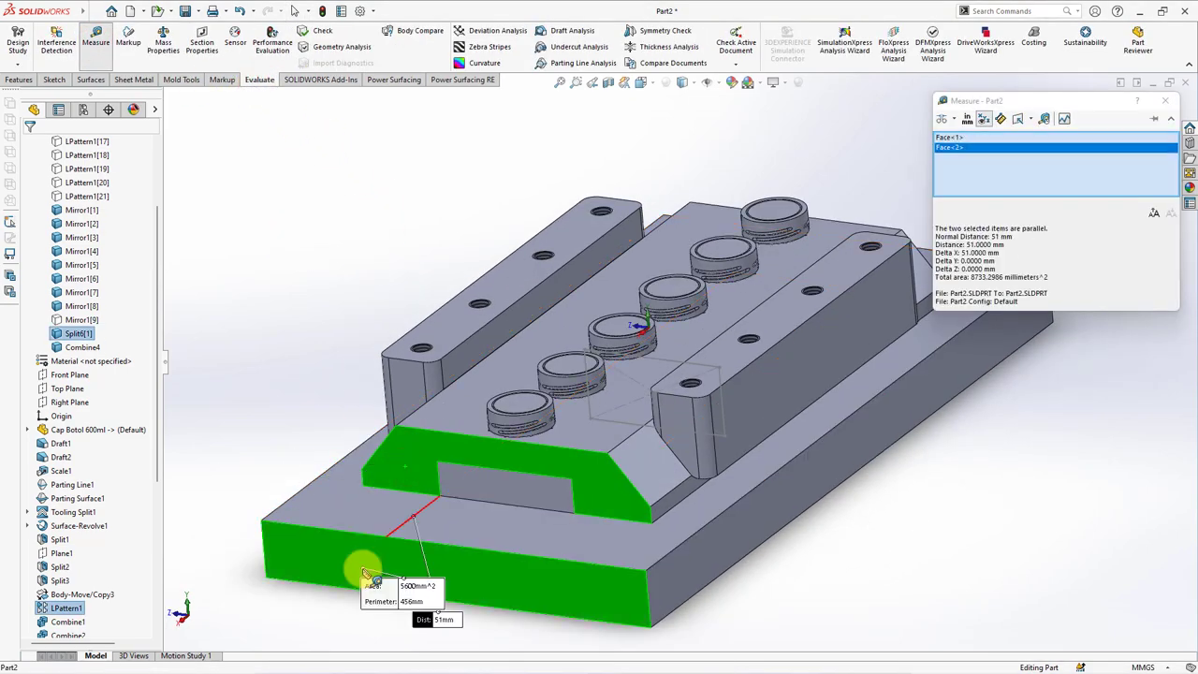
left_click(280, 336)
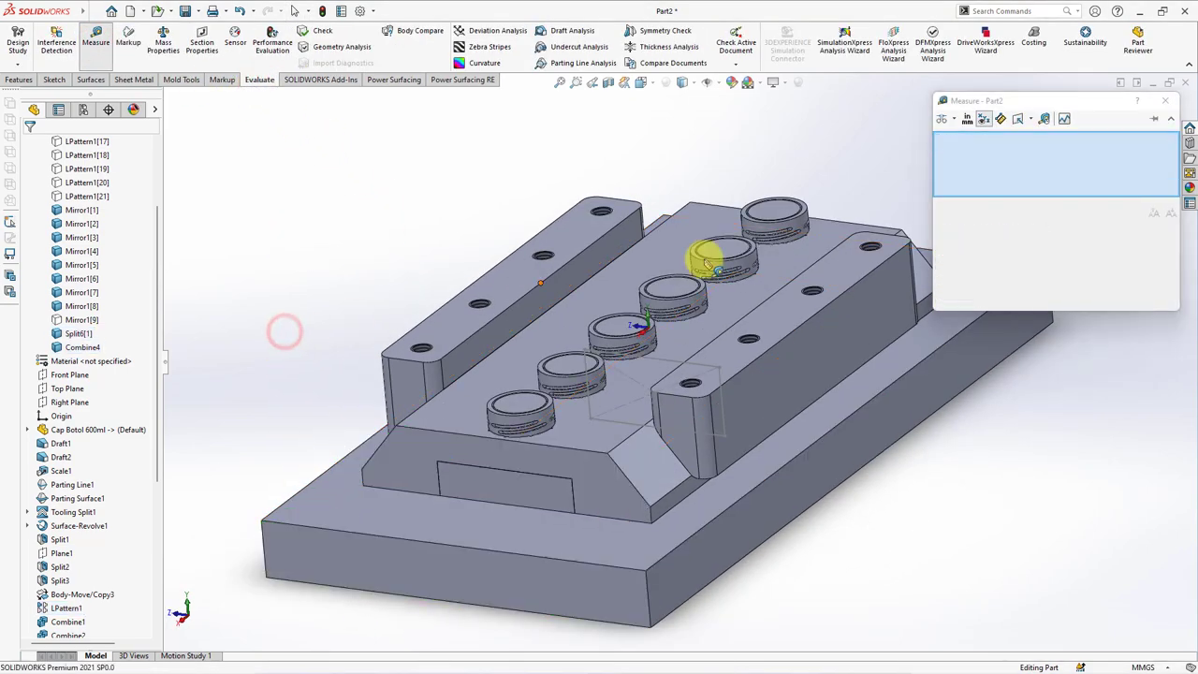
left_click(1160, 101)
left_click(181, 80)
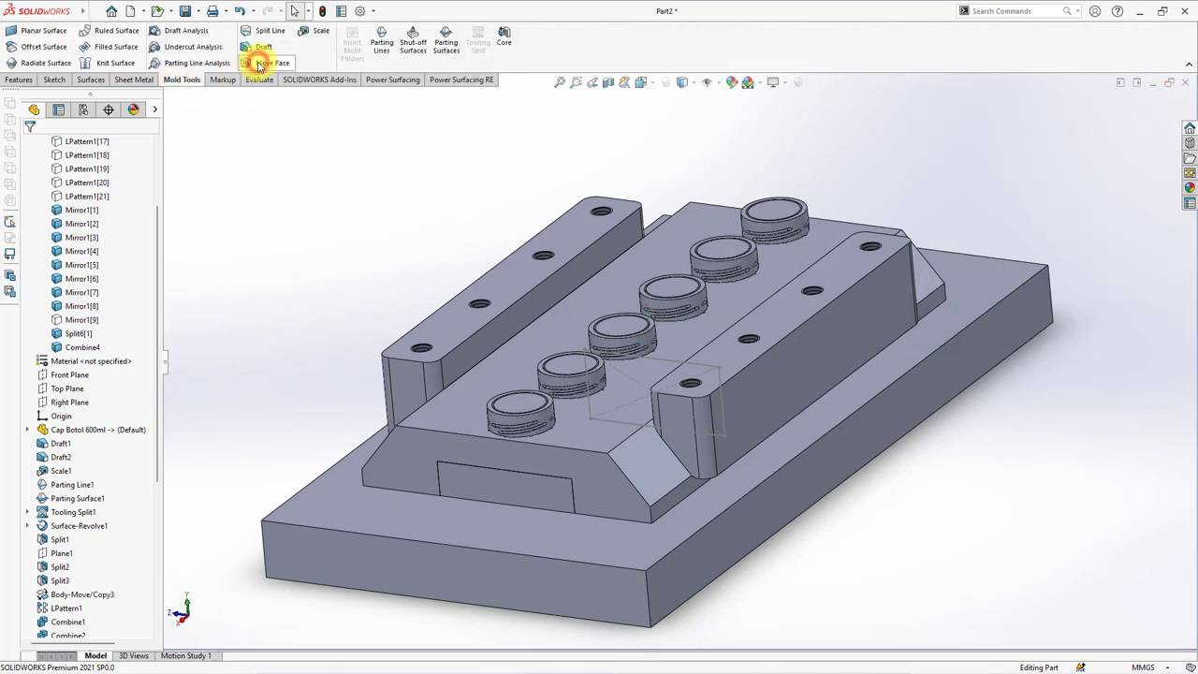
Step: Offset the front face and a second face of the lower mold body by 51 mm
left_click(266, 62)
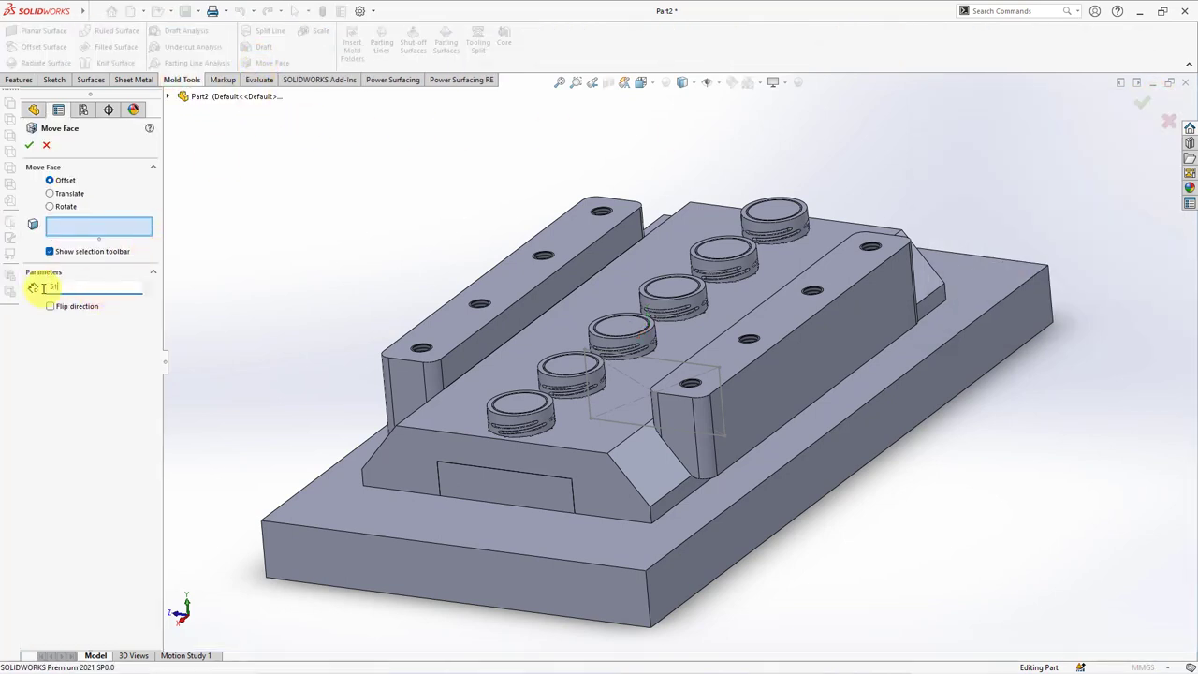
left_click(486, 496)
middle_click_drag(599, 487, 489, 568)
left_click(973, 248)
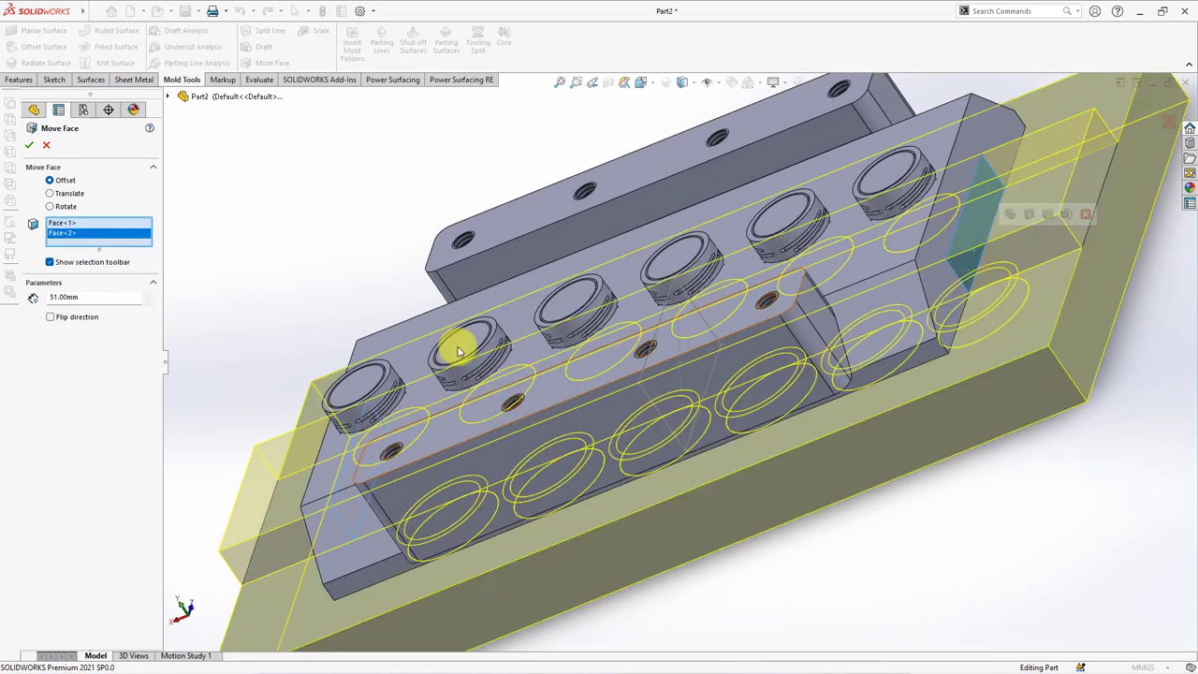
left_click(29, 148)
middle_click_drag(289, 246, 342, 301)
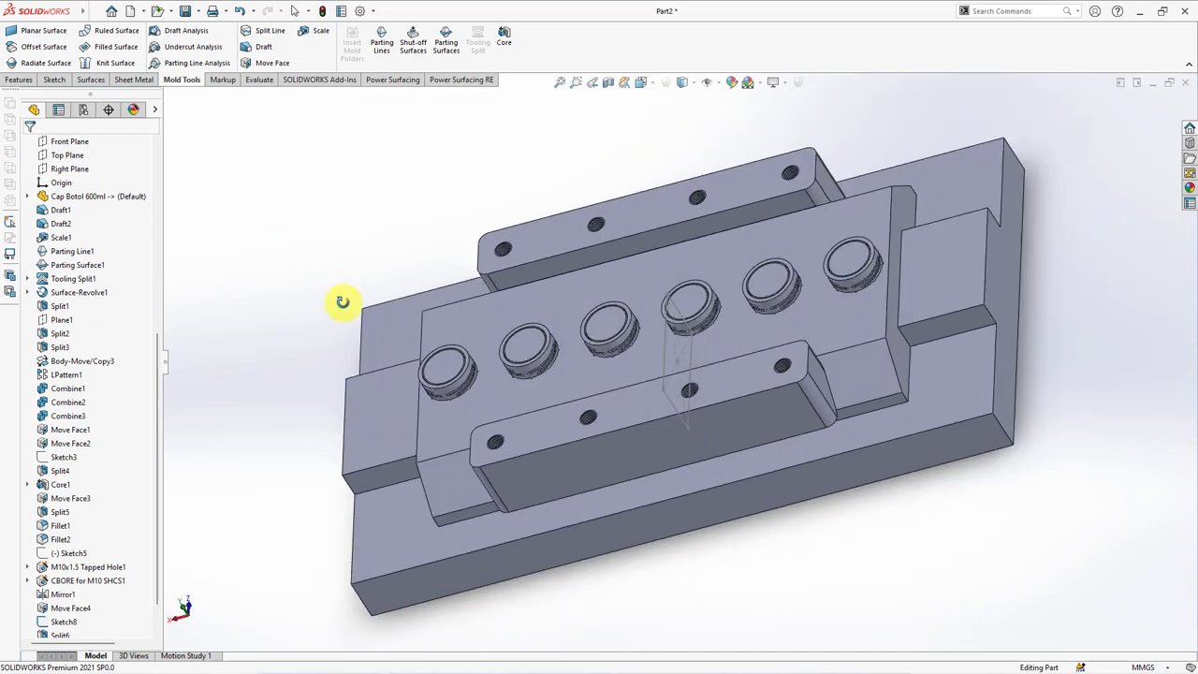
Step: Sketch corner rectangles at the left and right ends of the bottom face
left_click(390, 336)
left_click(447, 297)
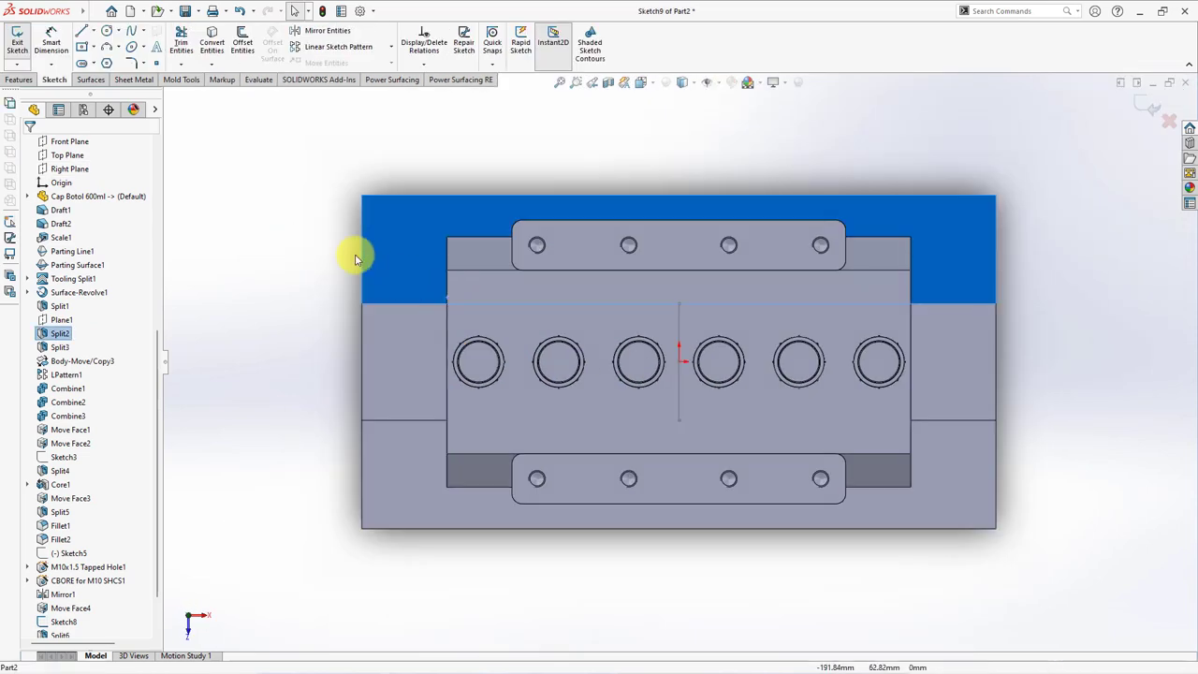
left_click(93, 49)
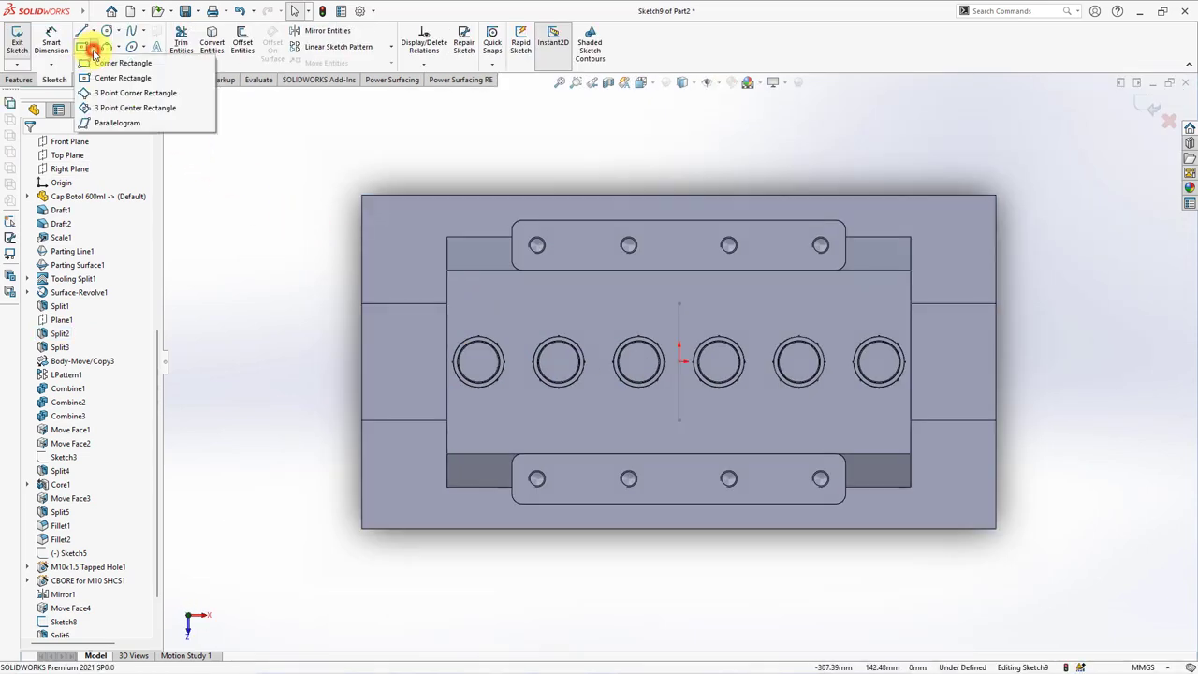
left_click(94, 64)
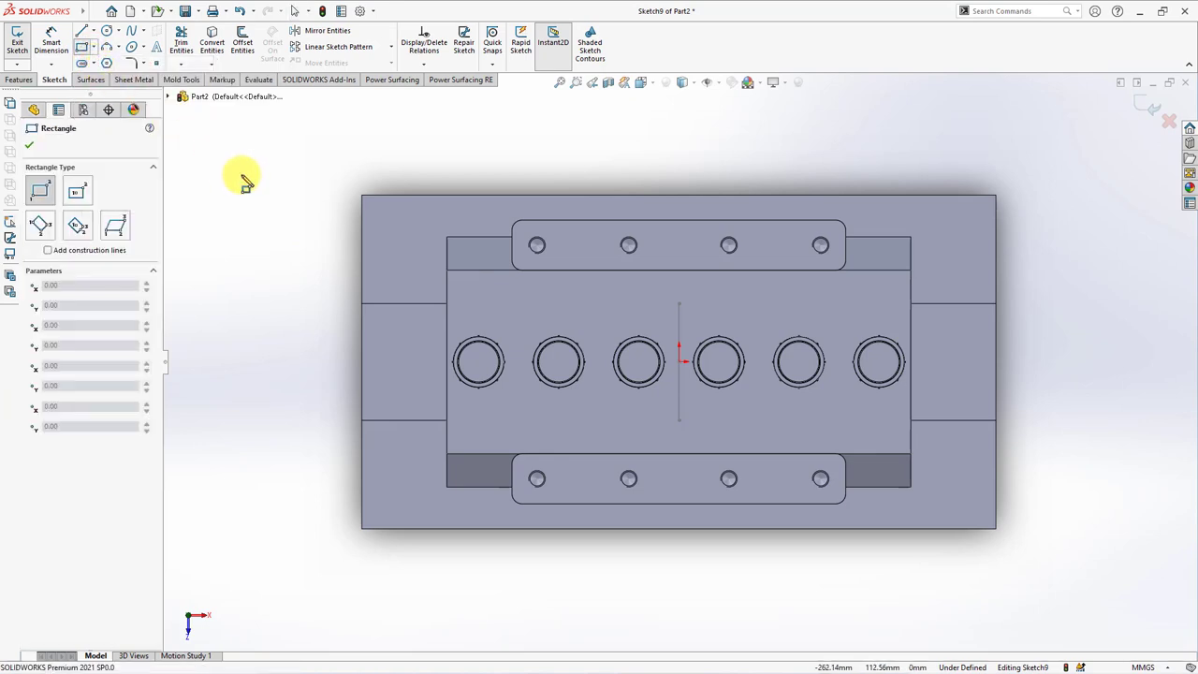
left_click(362, 196)
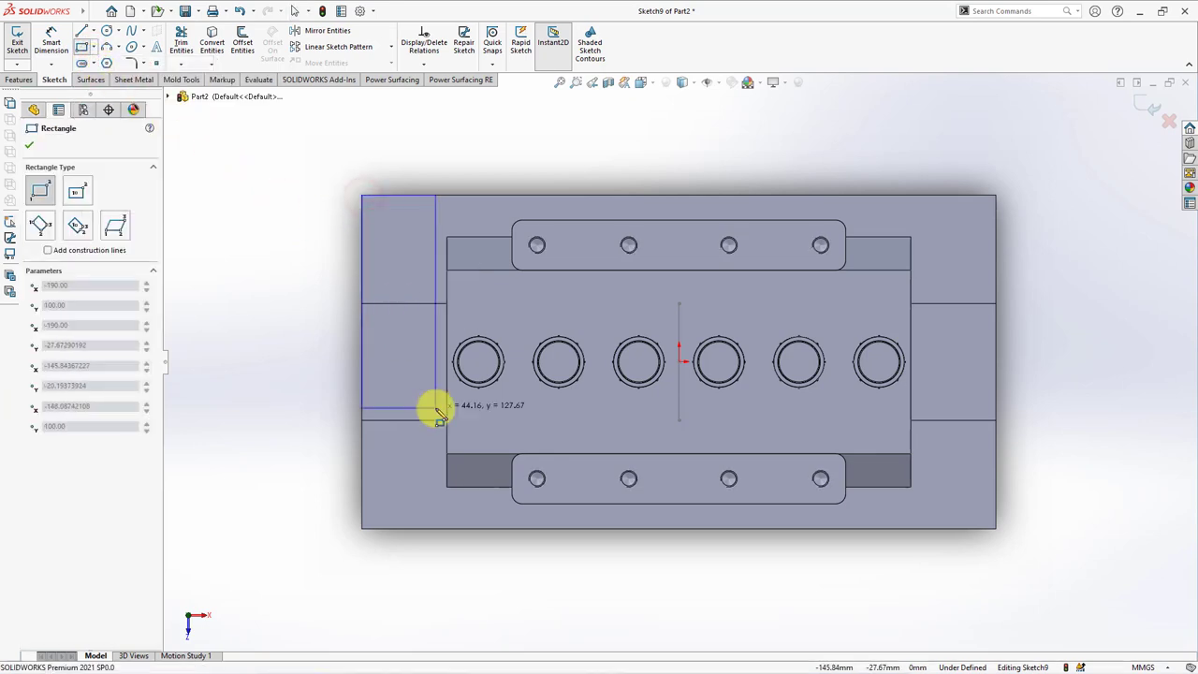
left_click(440, 528)
left_click(995, 528)
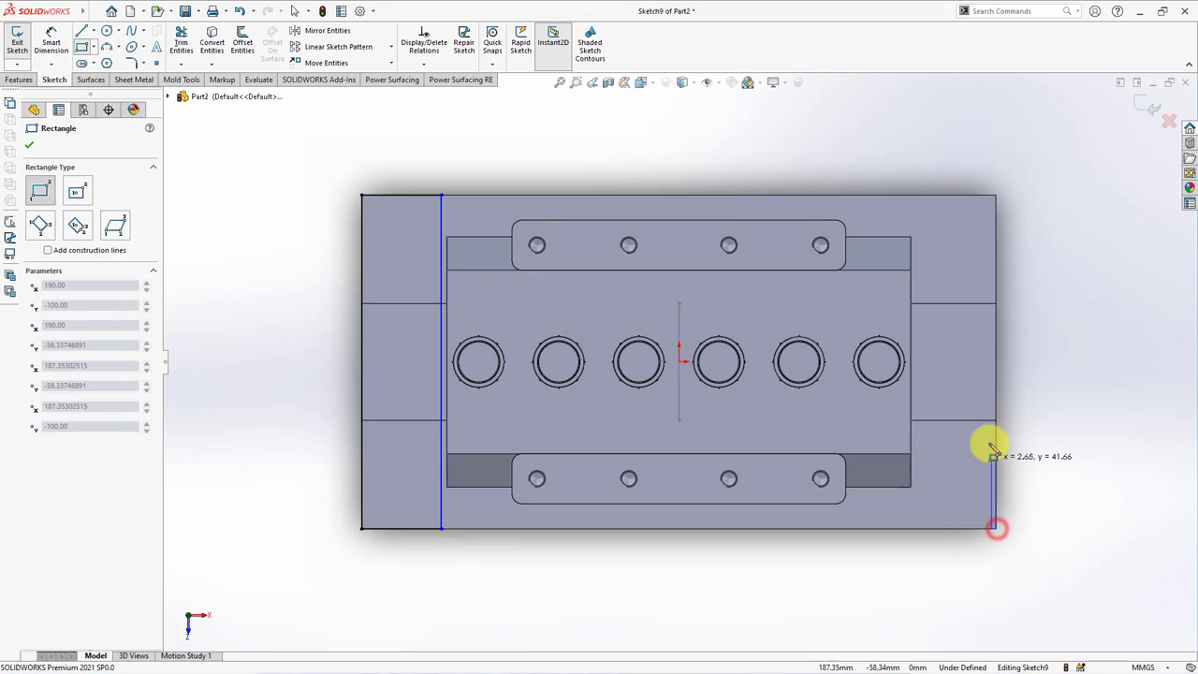
left_click(914, 195)
right_click(914, 194)
left_click(926, 207)
Step: Make the two rectangles' top lines equal and dimension the width to 41 mm
left_click(930, 194)
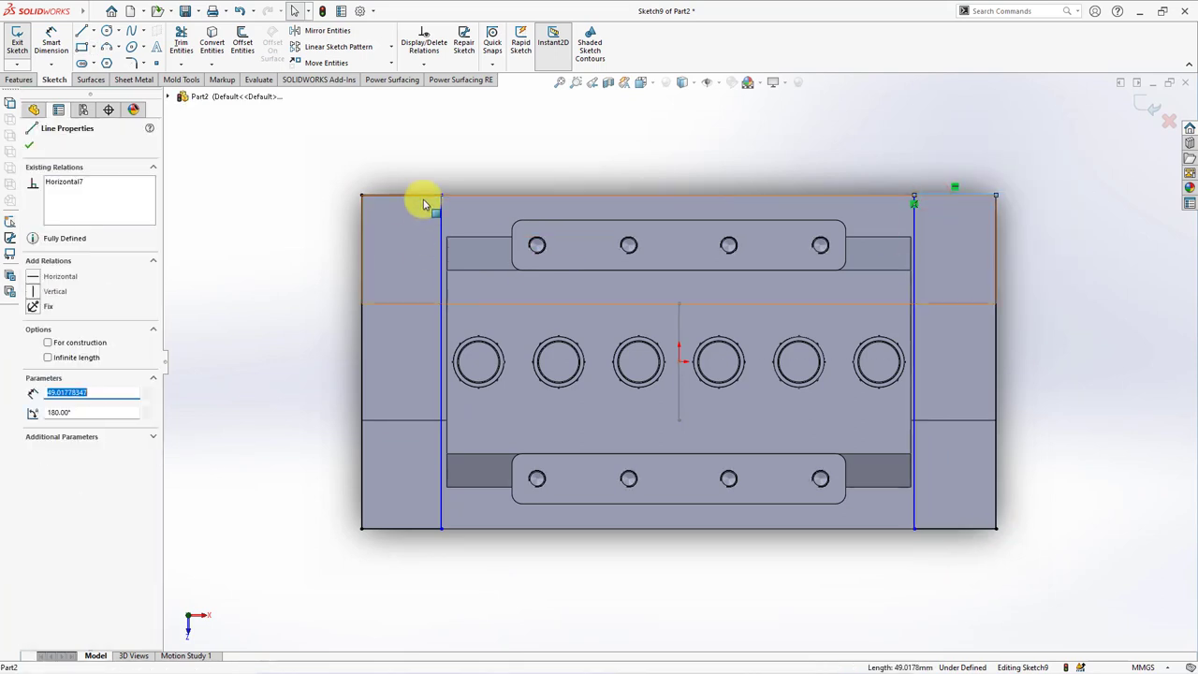
left_click(423, 199, "ctrl")
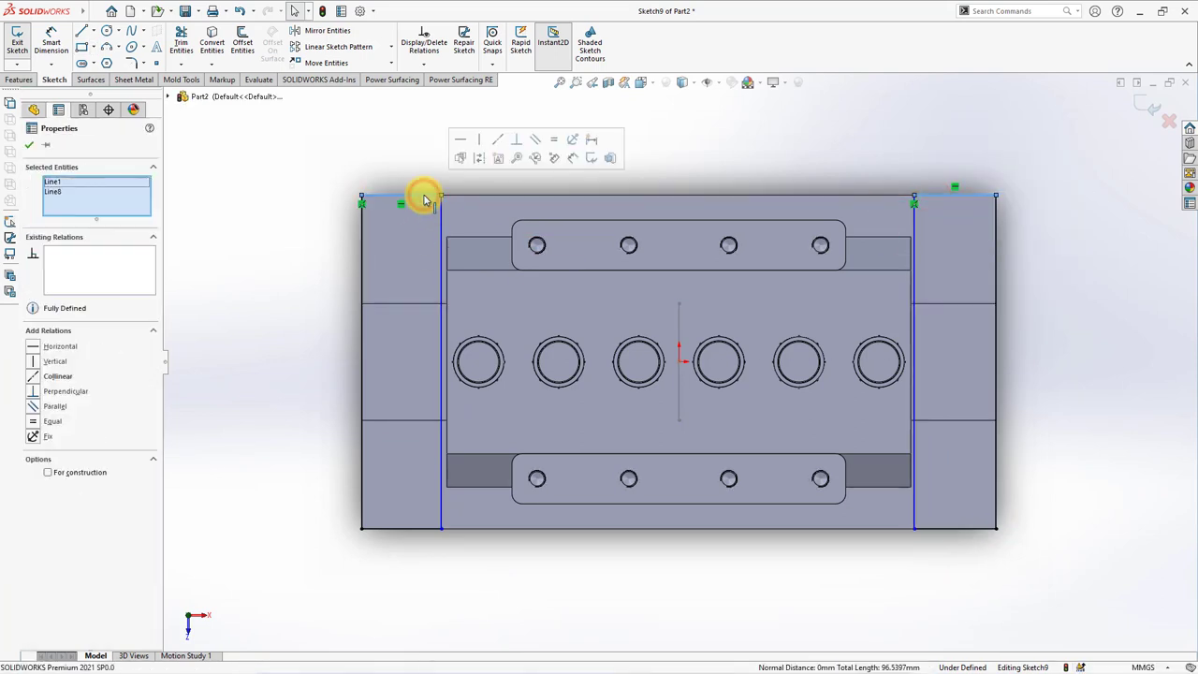
left_click(556, 142)
left_click(370, 159)
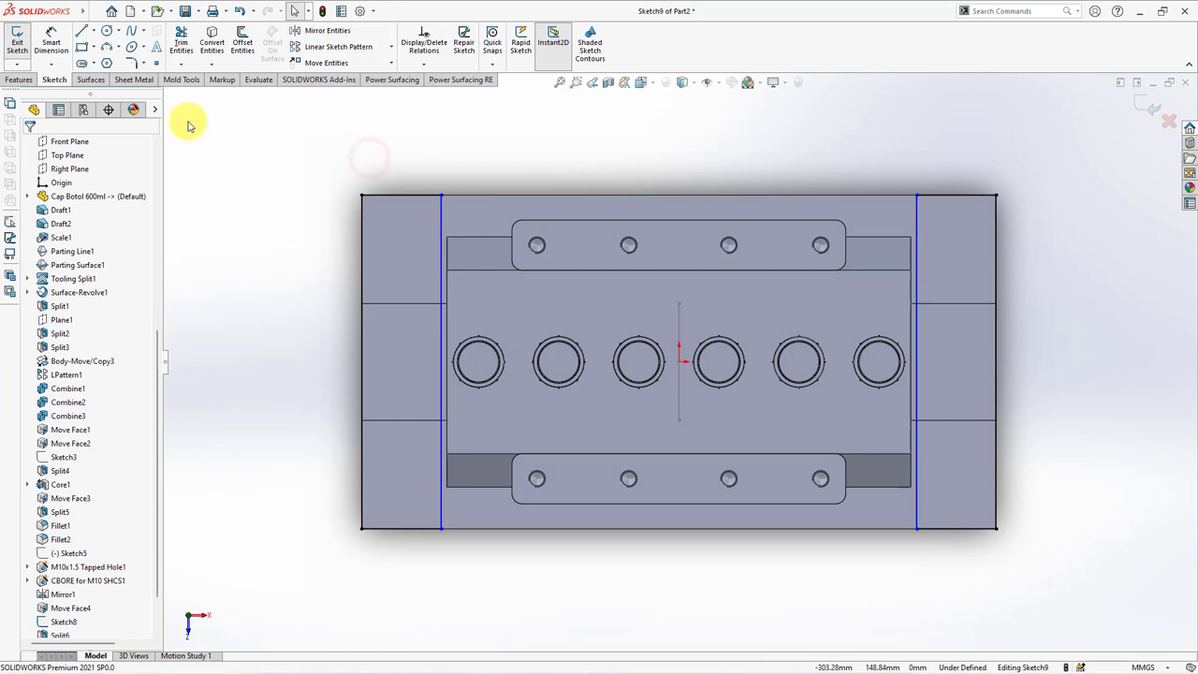
left_click(414, 195)
left_click(409, 161)
type("41")
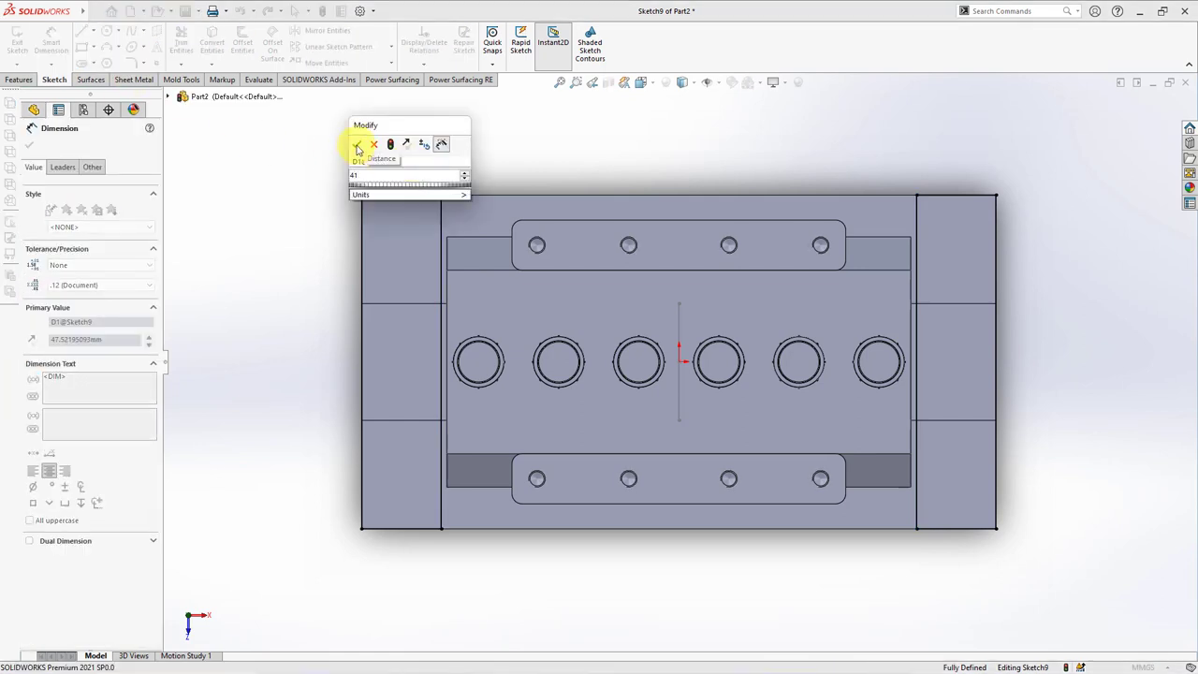
left_click(356, 145)
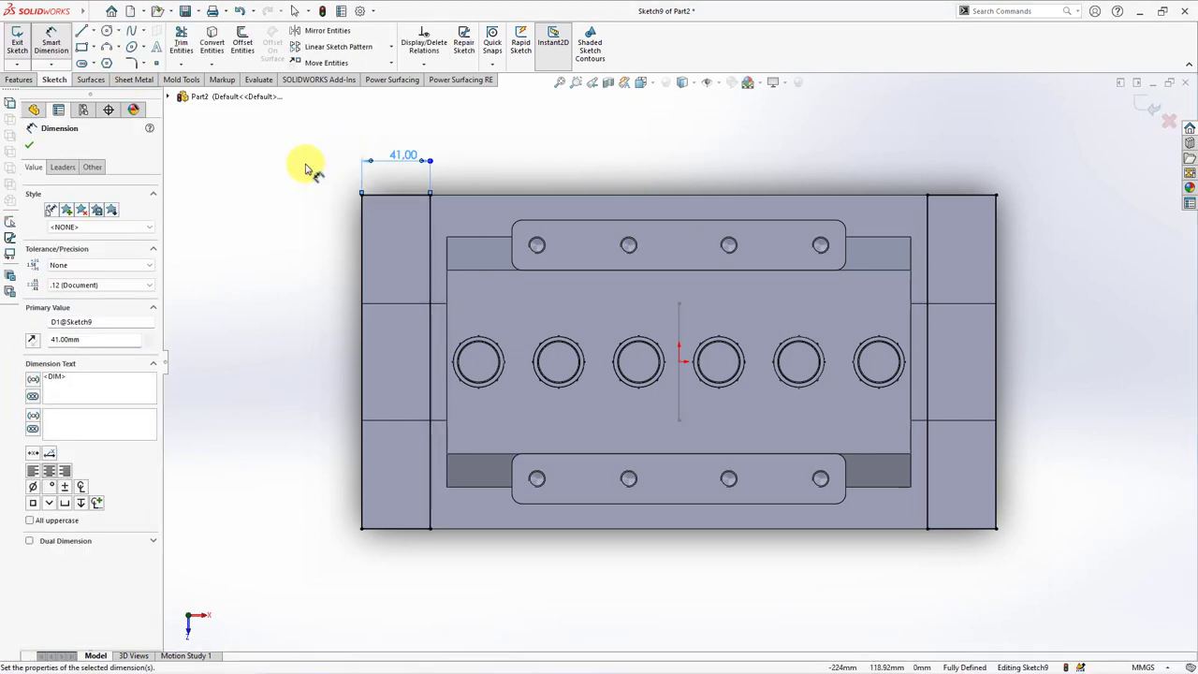
left_click(29, 145)
Step: Extrude Sketch9's end rectangles Up To Surface, merging them into the Move Face6 body
left_click(17, 79)
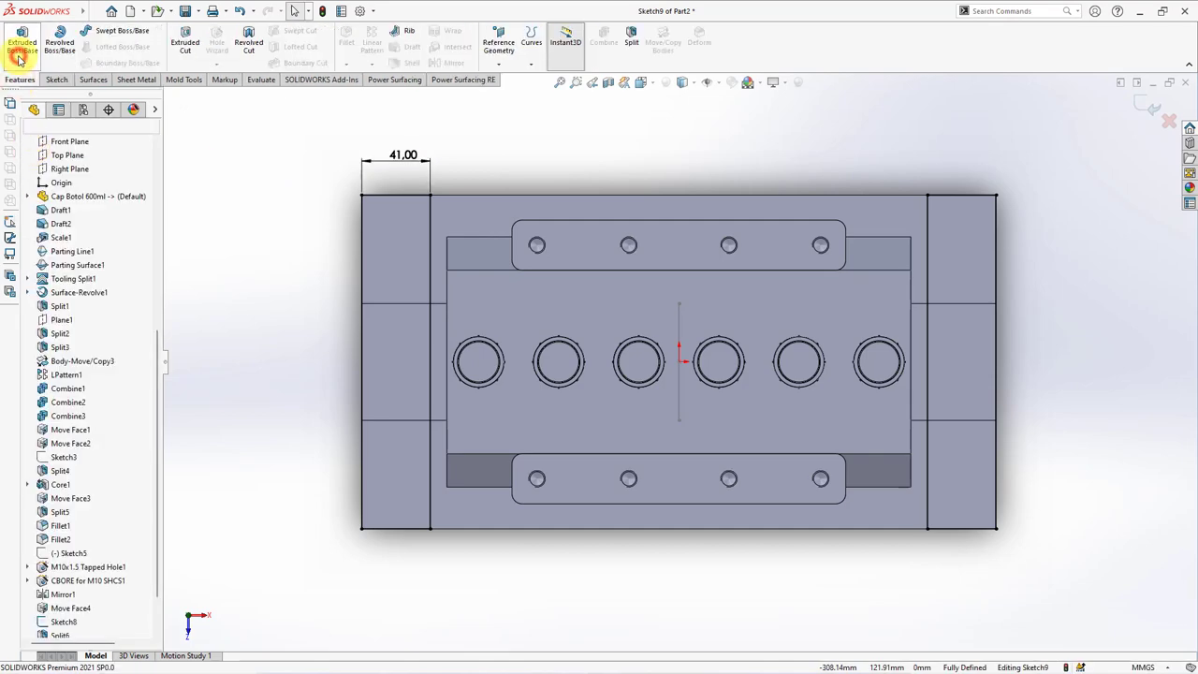
left_click(21, 42)
left_click(94, 220)
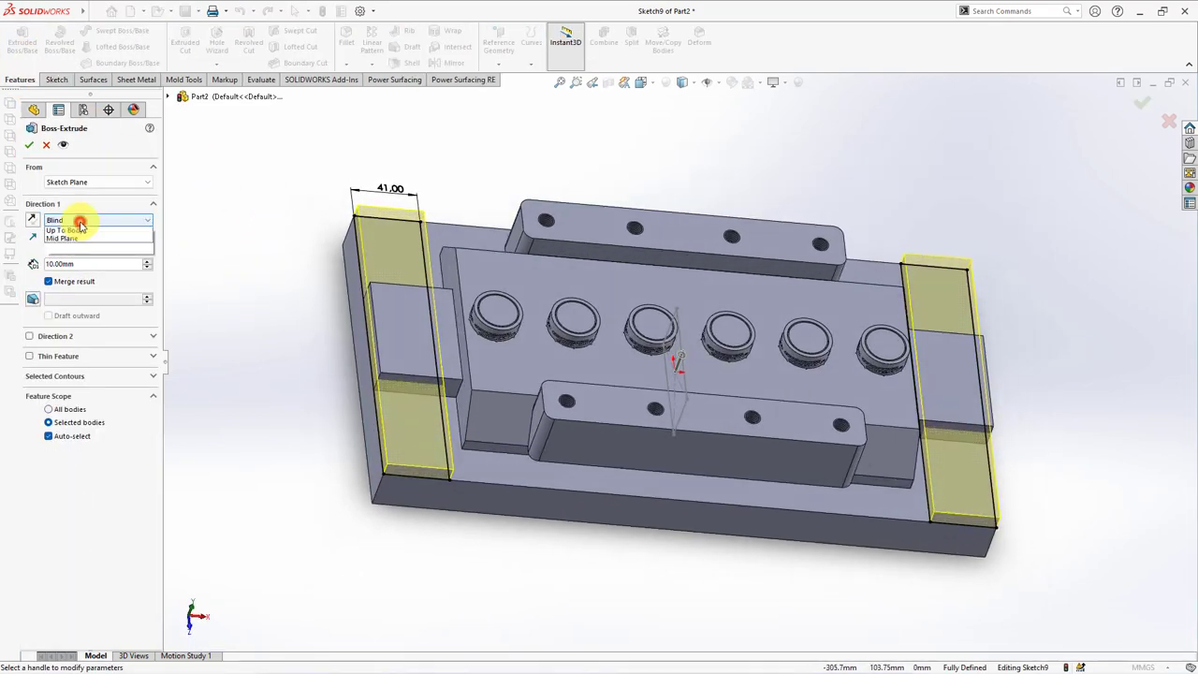
left_click(82, 249)
left_click(385, 329)
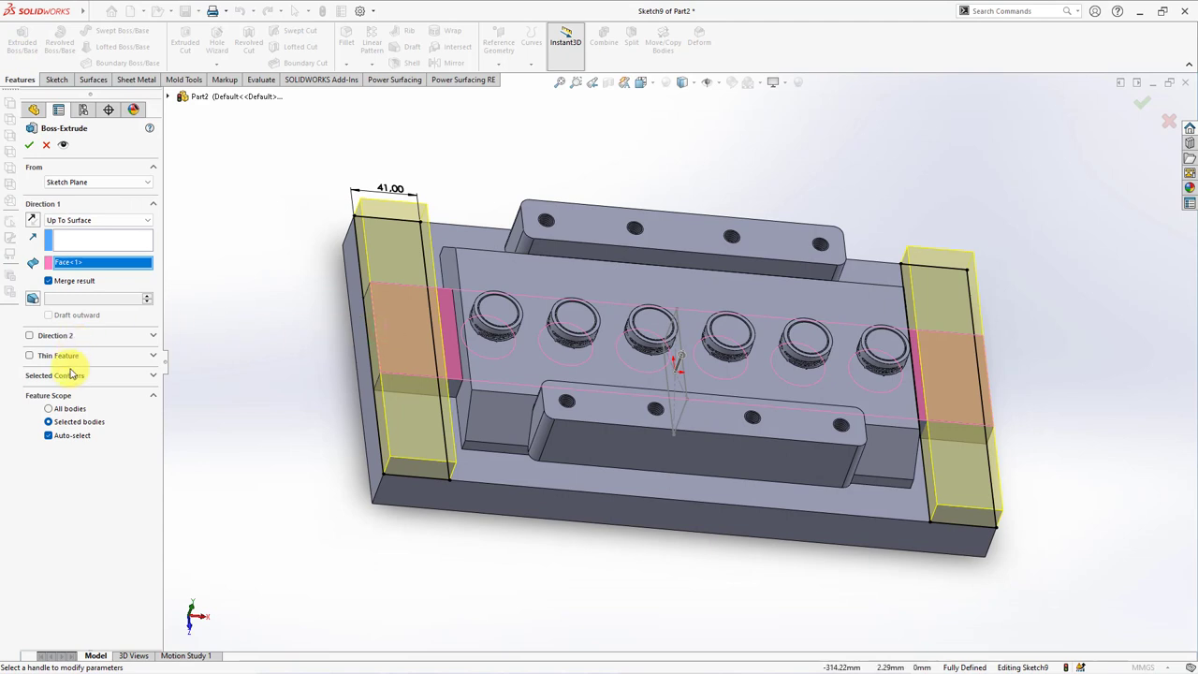
left_click(49, 435)
left_click(423, 491)
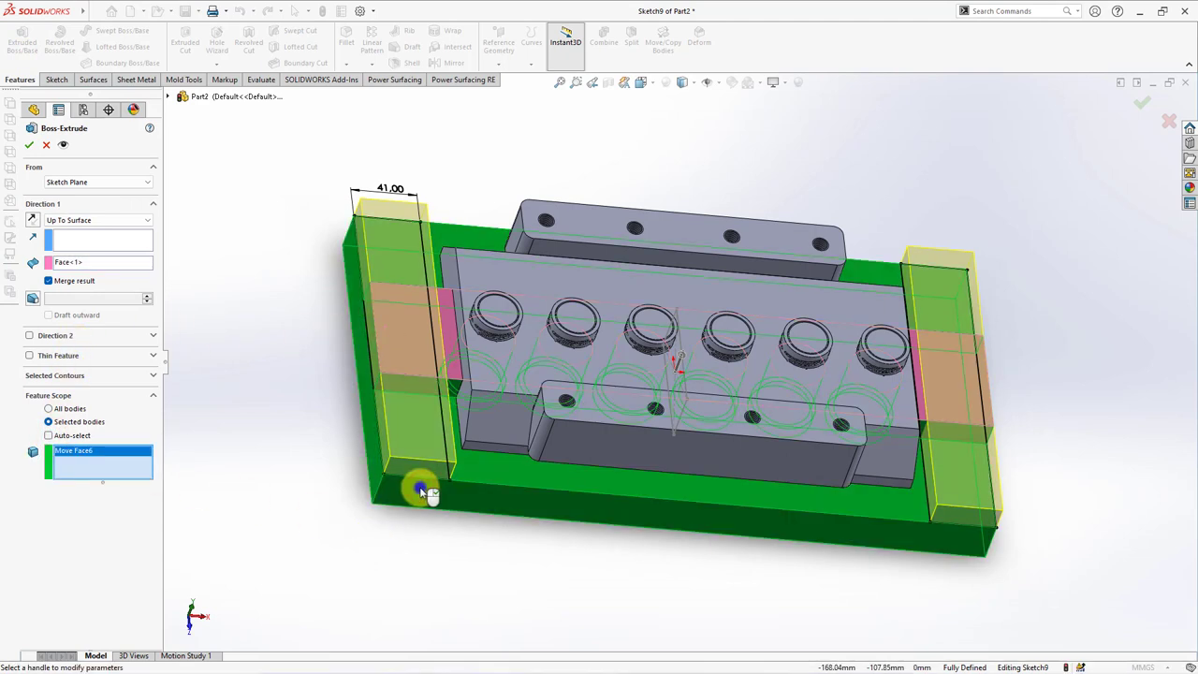
right_click(428, 493)
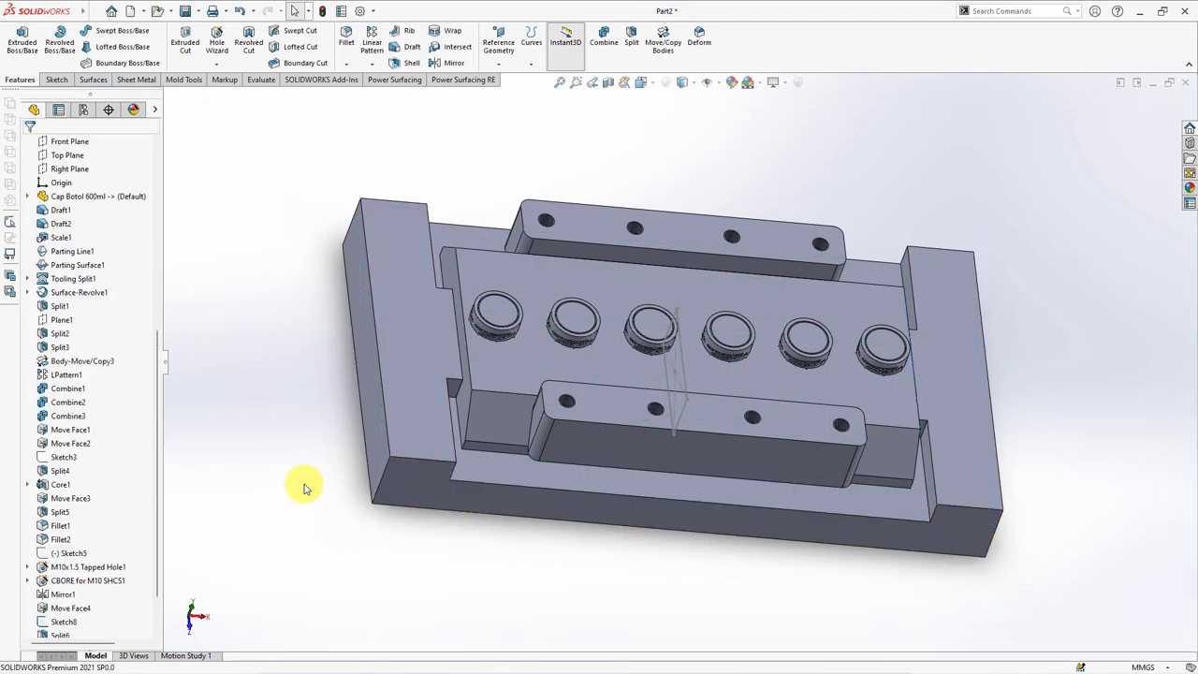
Step: Fillet the inner edges where the end blocks meet the plate with a 6 mm radius
left_click(348, 42)
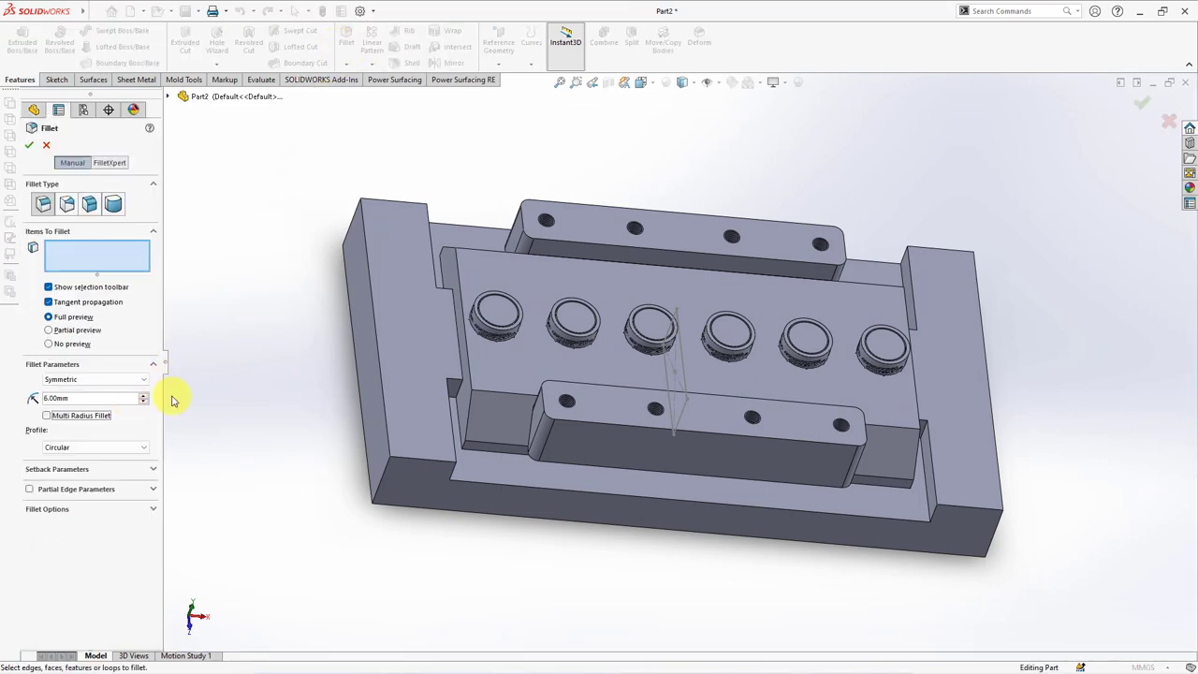
scroll(454, 393, "down", 3)
left_click(461, 385)
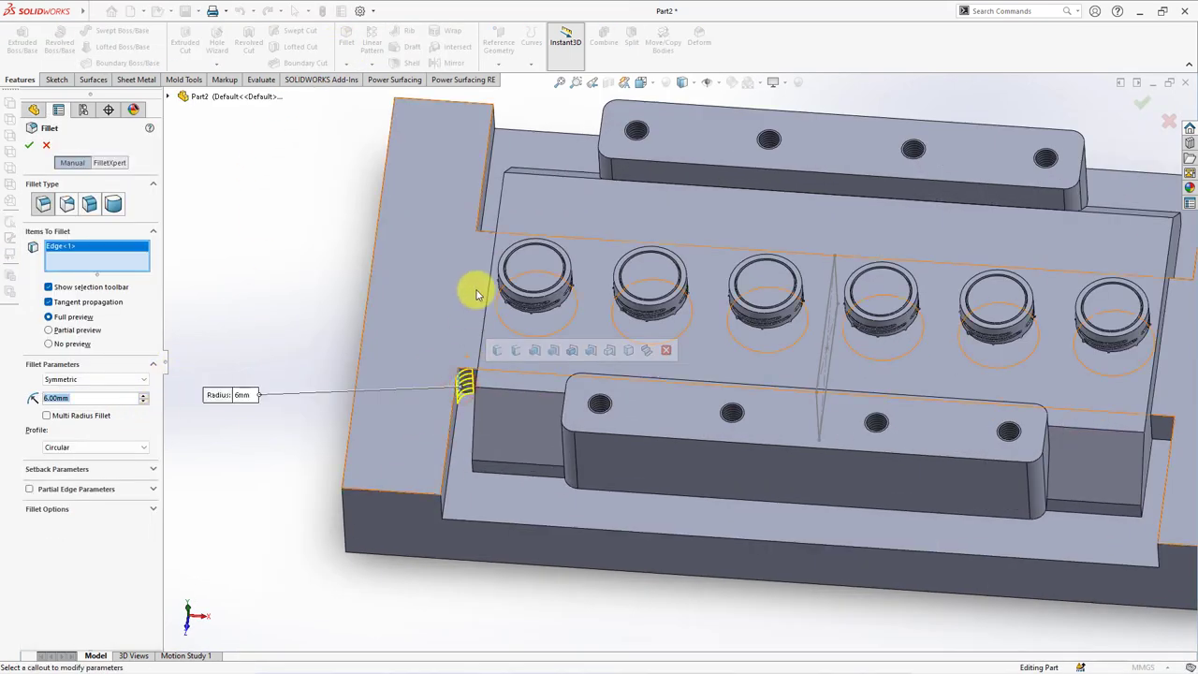
middle_click_drag(476, 295, 496, 273)
left_click(494, 181)
scroll(1055, 382, "up", 3)
scroll(989, 379, "down", 5)
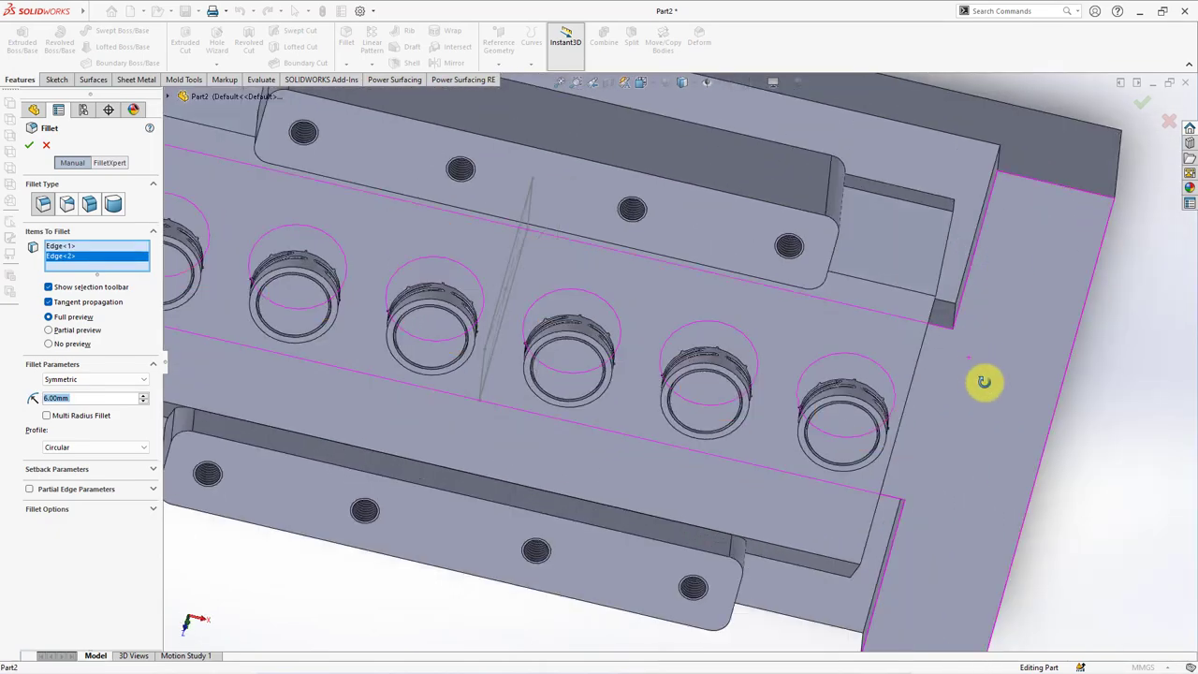
left_click(952, 324)
mouse_move(952, 324)
middle_mouse_down()
mouse_move(957, 347)
mouse_move(882, 494)
middle_mouse_up()
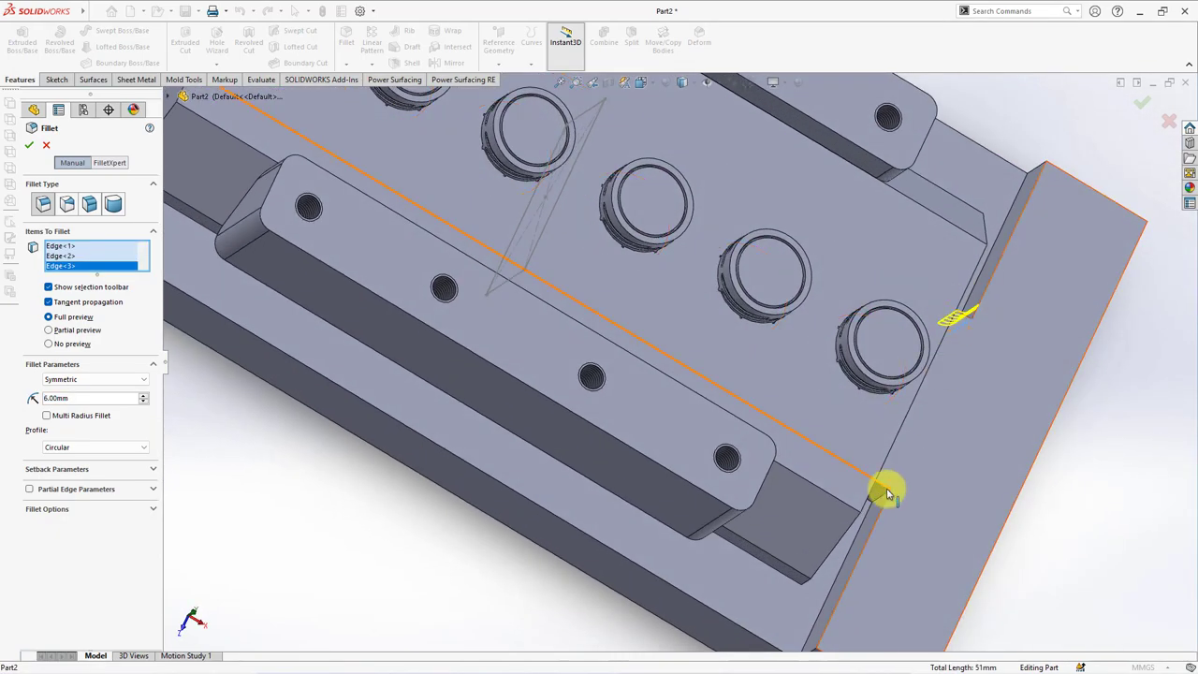
left_click(879, 498)
key("Return")
Step: Fit the model in view and hide the leftover sketch
key("f")
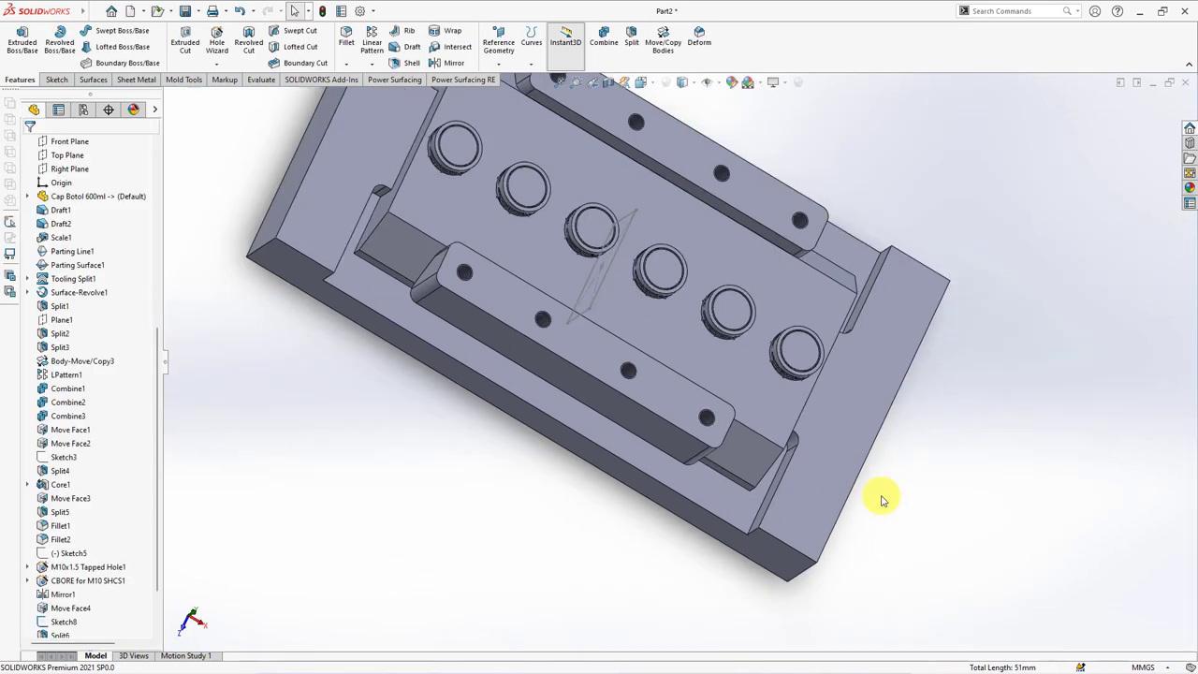
left_click(604, 284)
left_click(655, 249)
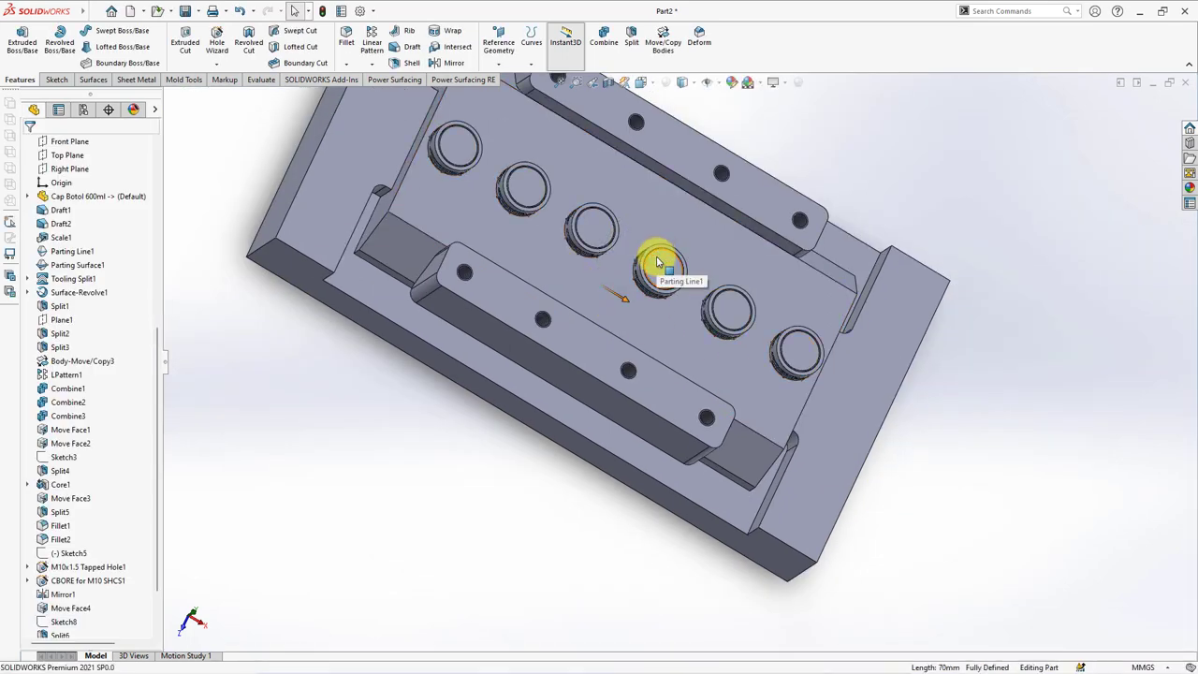
Step: Start a Core sketch on the mold face with centerlines through the left end block and origin
left_click(179, 82)
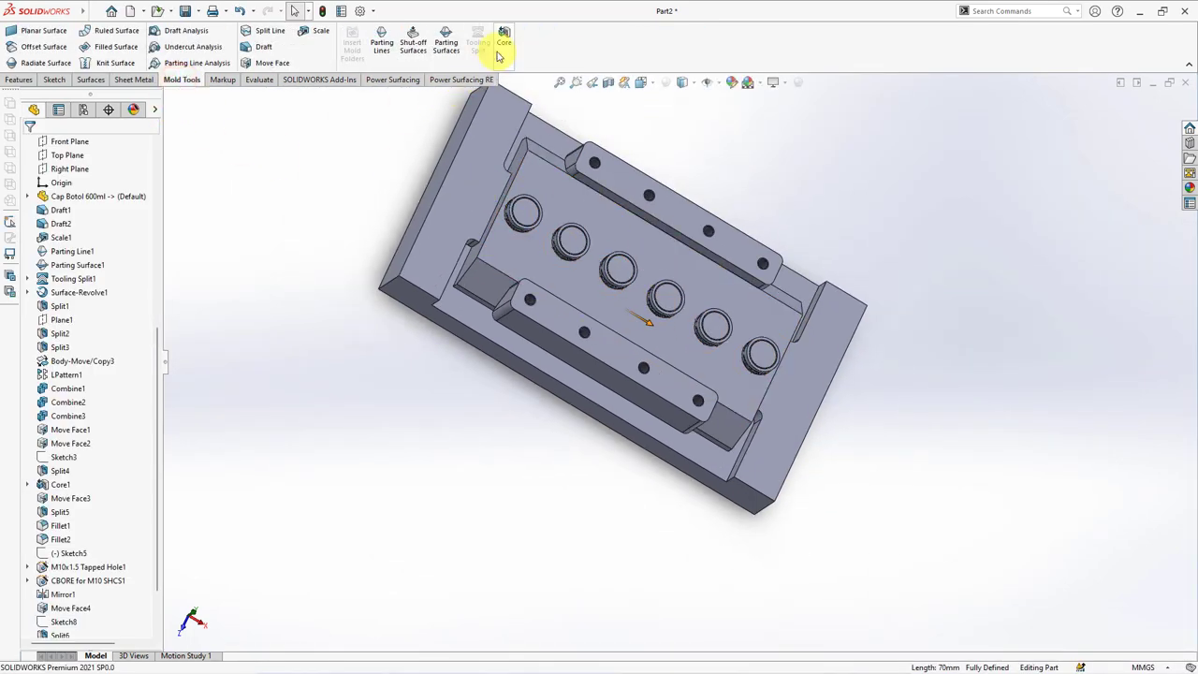
left_click(505, 39)
left_click(473, 183)
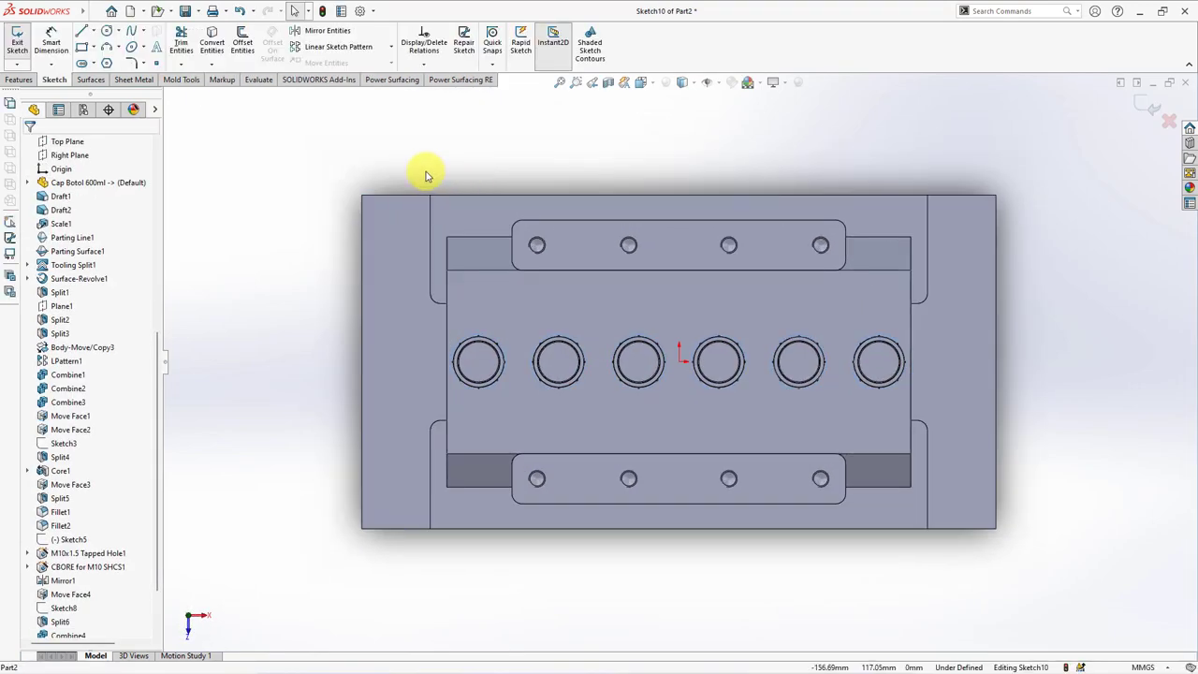
left_click(95, 36)
left_click(108, 60)
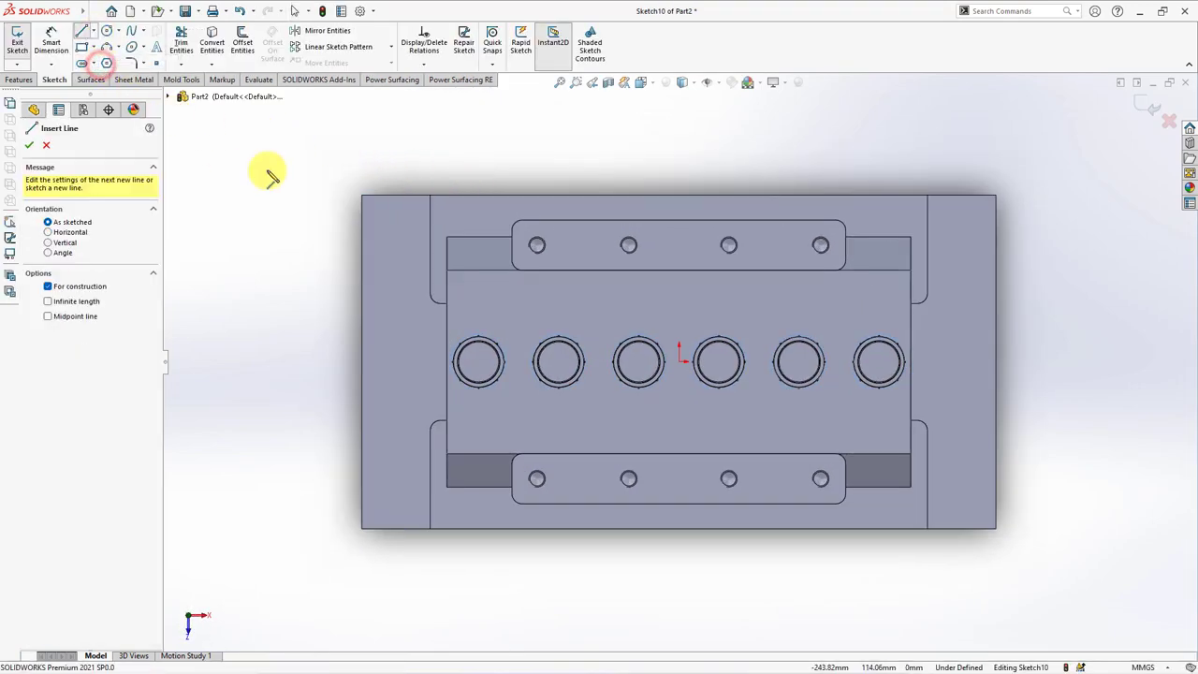
left_click(395, 194)
left_click(396, 527)
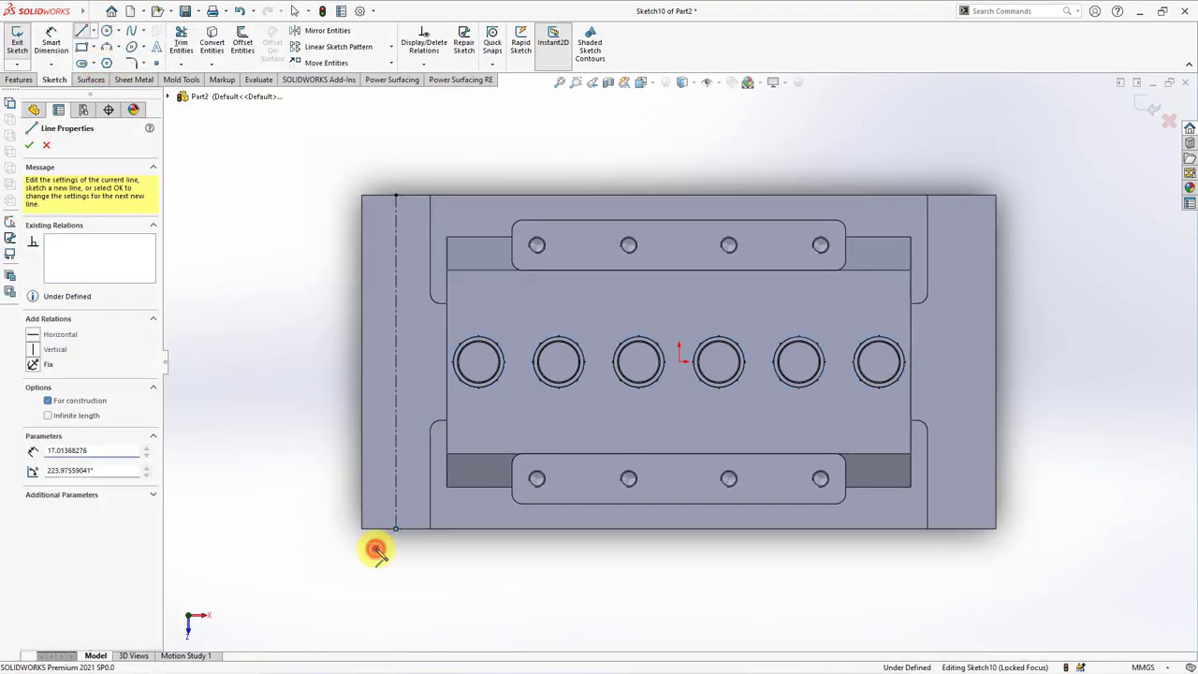
key("Escape")
left_click(679, 361)
left_click(679, 195)
key("Escape")
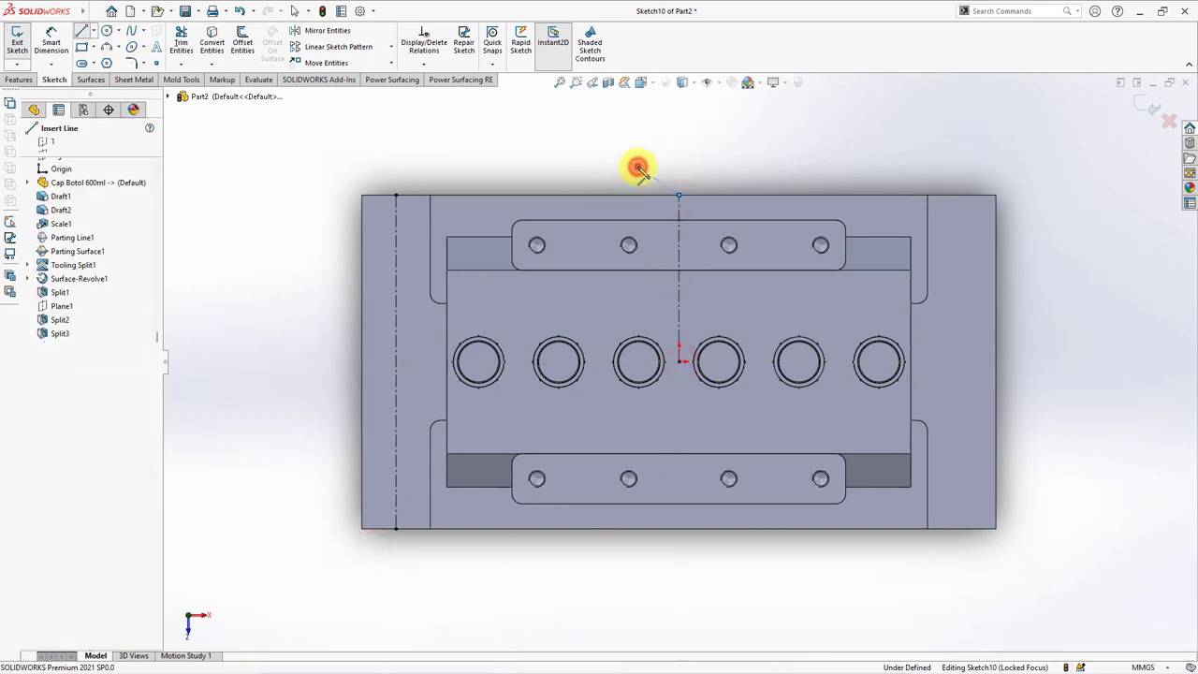
Step: Draw a center rectangle on the left centerline, 34 mm wide and 7.5 mm from the top
left_click(93, 47)
left_click(107, 73)
left_click(395, 363)
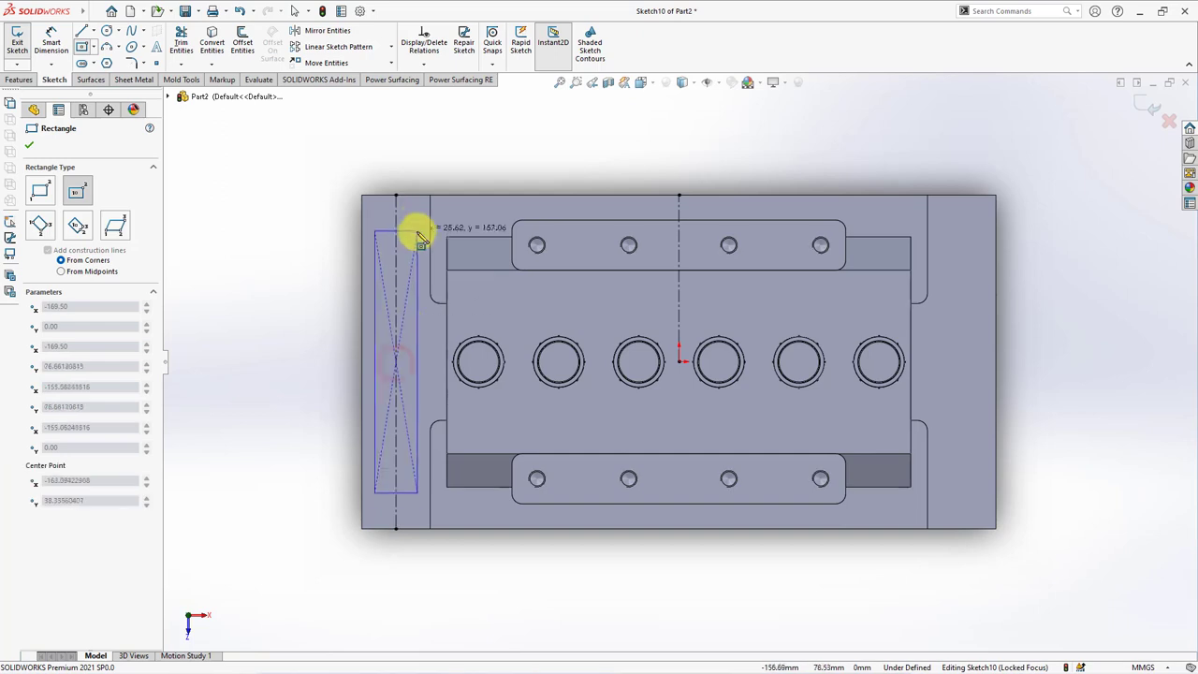
left_click(421, 217)
left_click(51, 43)
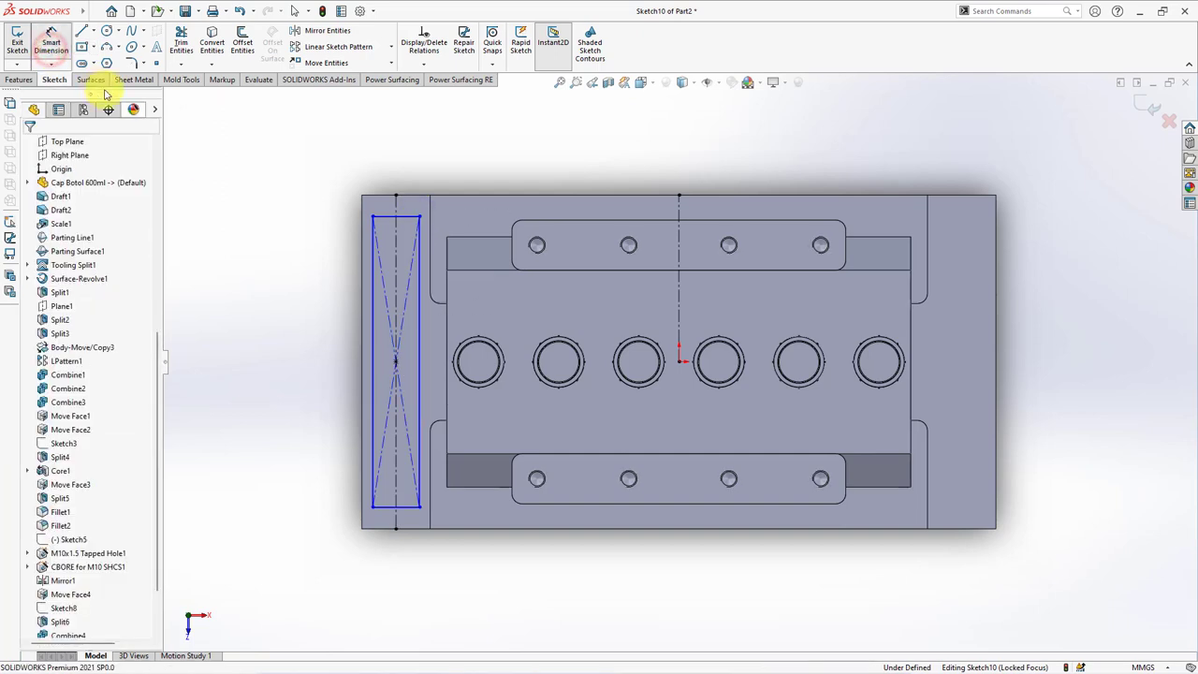
left_click(402, 217)
left_click(400, 171)
type("34")
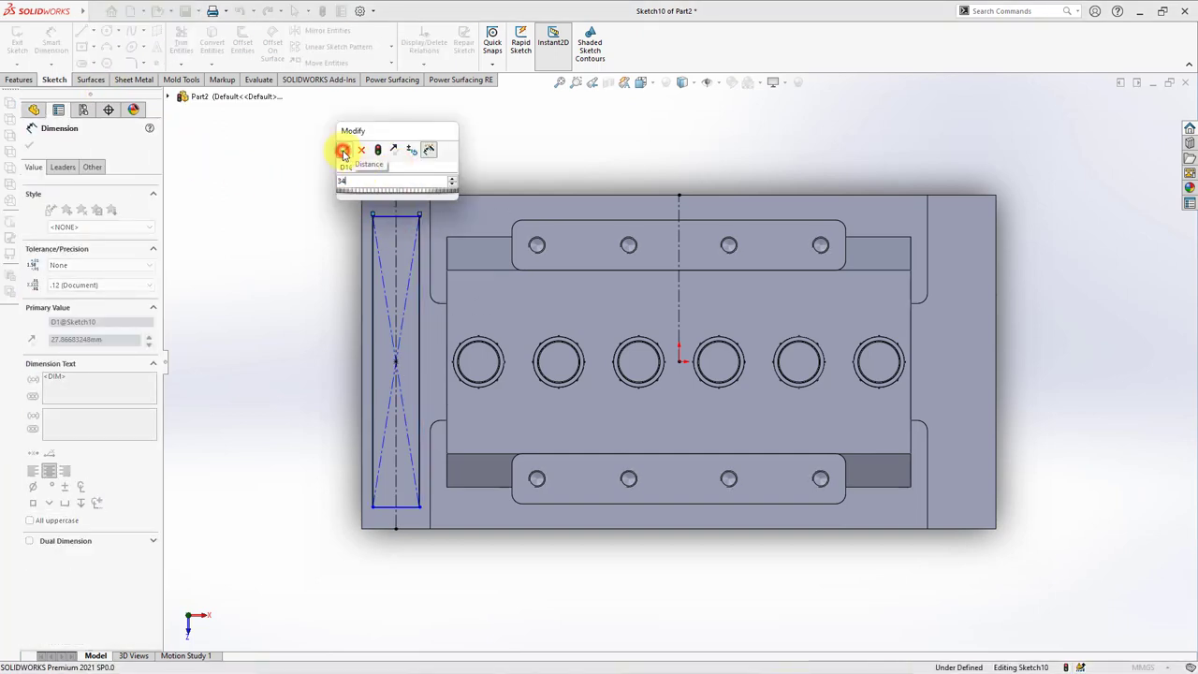
left_click(343, 151)
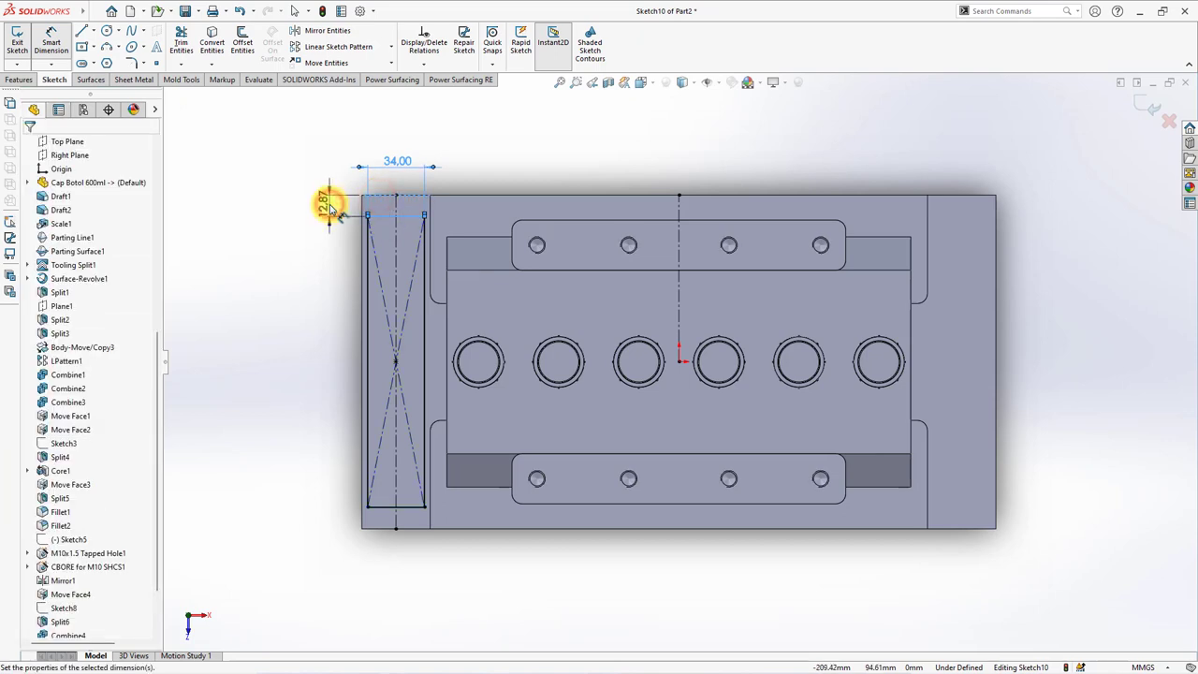
left_click(329, 208)
type("7.5")
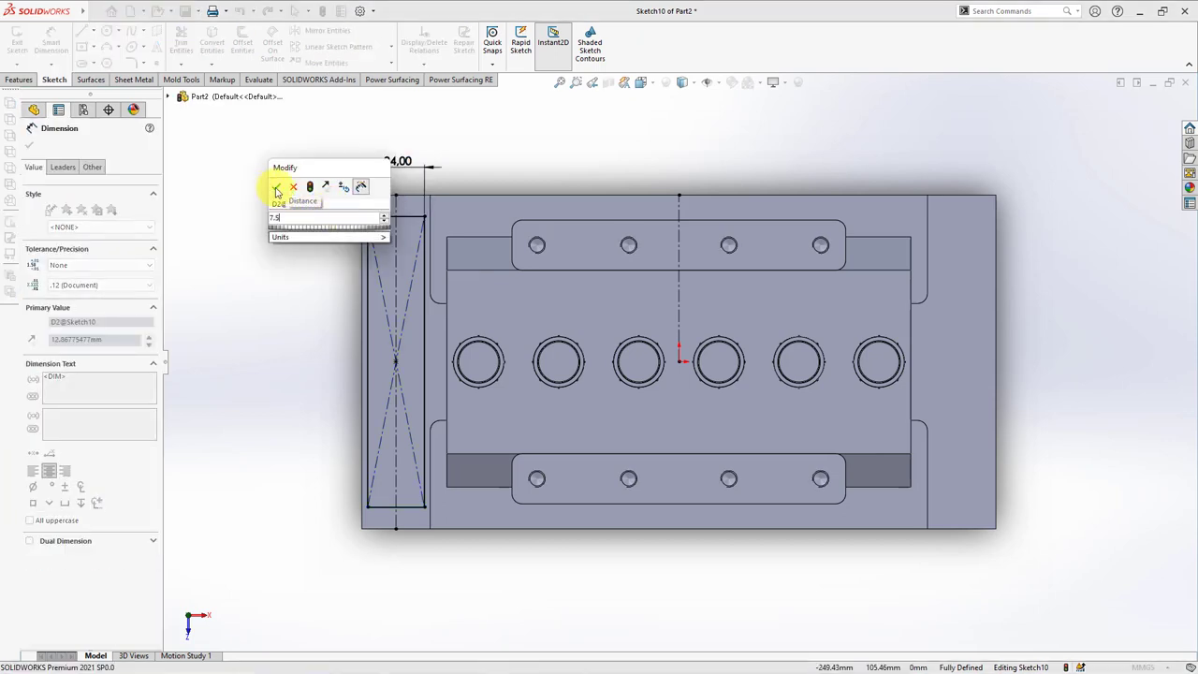
left_click(277, 190)
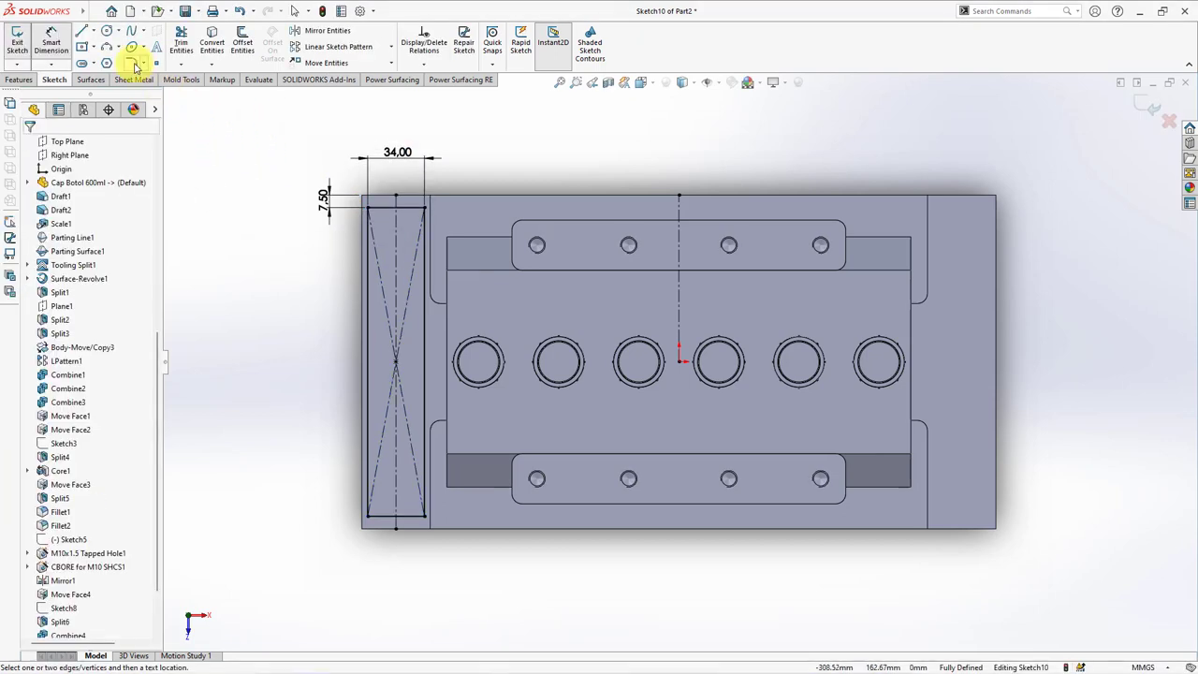
Step: Round all four rectangle corners with R10 sketch fillets
left_click(133, 63)
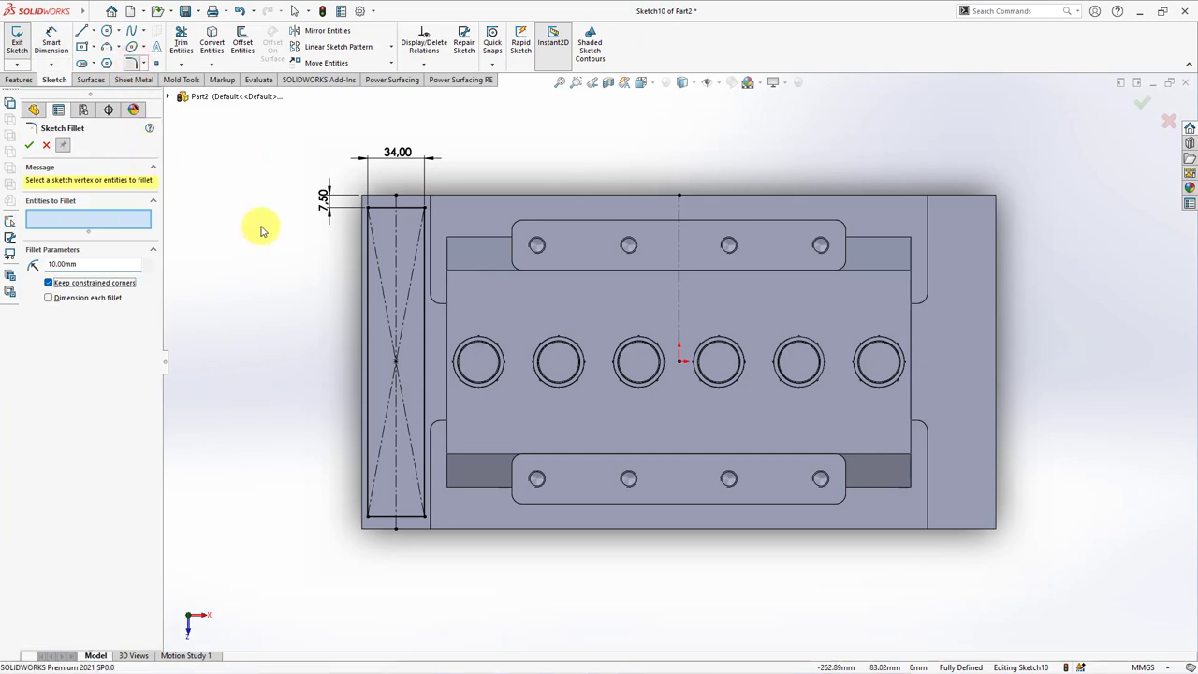
left_click(367, 208)
left_click(424, 208)
left_click(424, 513)
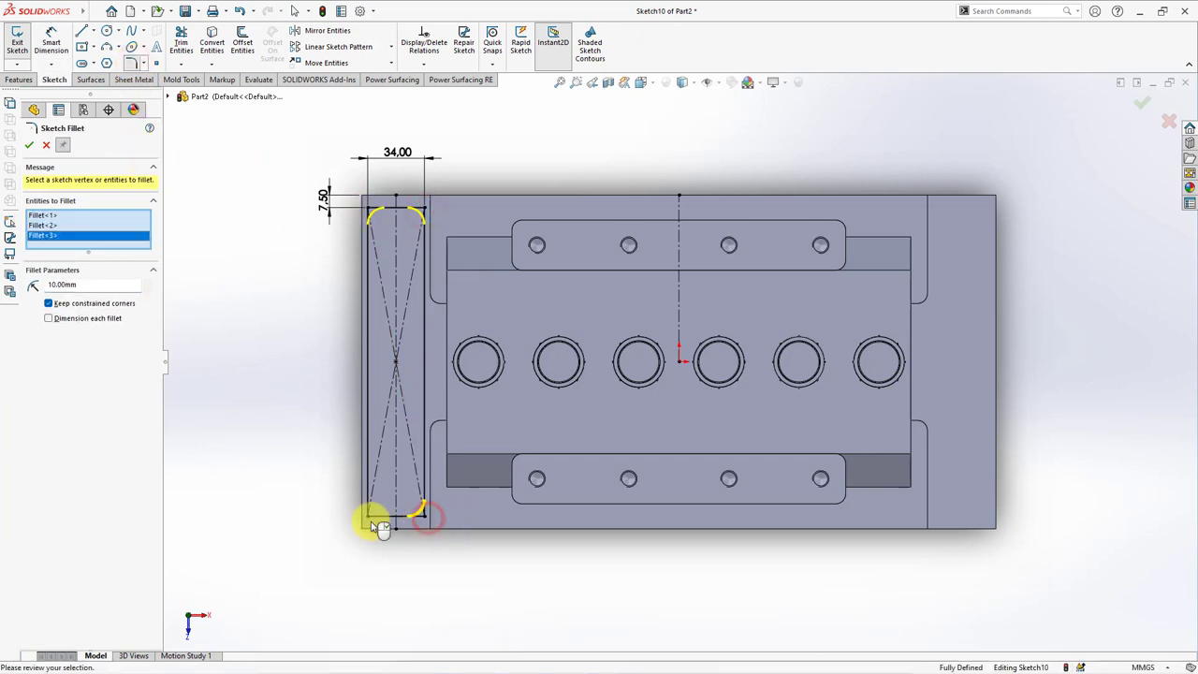
left_click(371, 517)
key("Return")
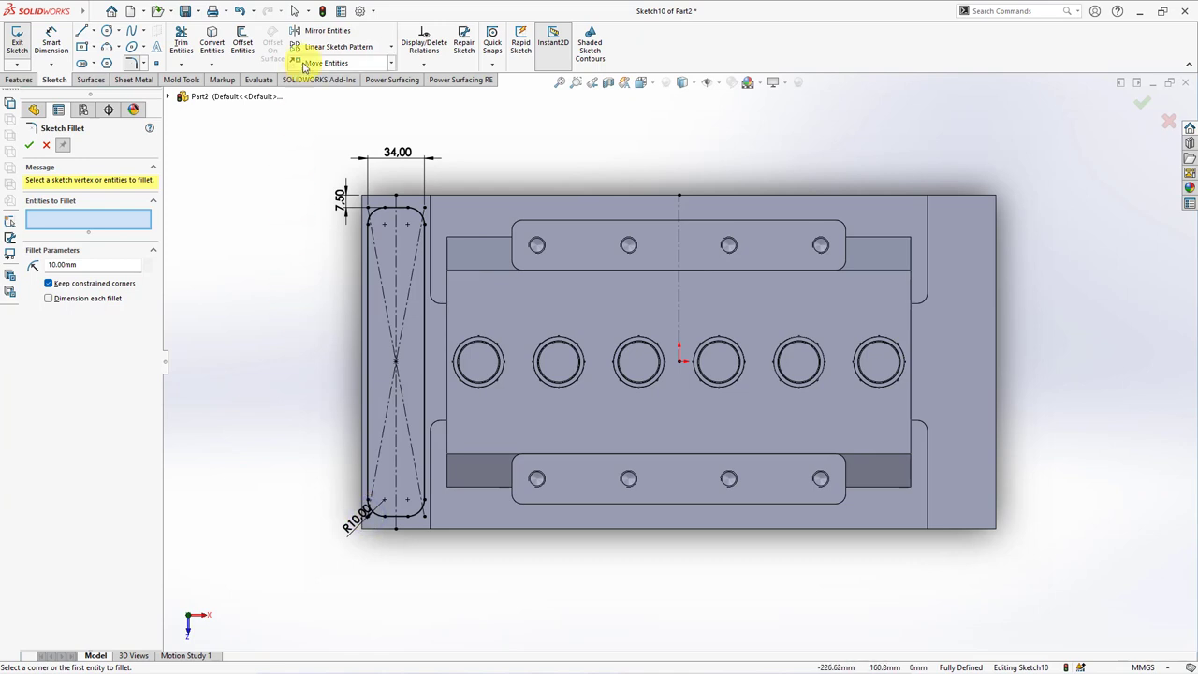
Step: Mirror the left slot to the right about the central centerline and exit the sketch
left_click(312, 32)
left_click_drag(307, 168, 468, 559)
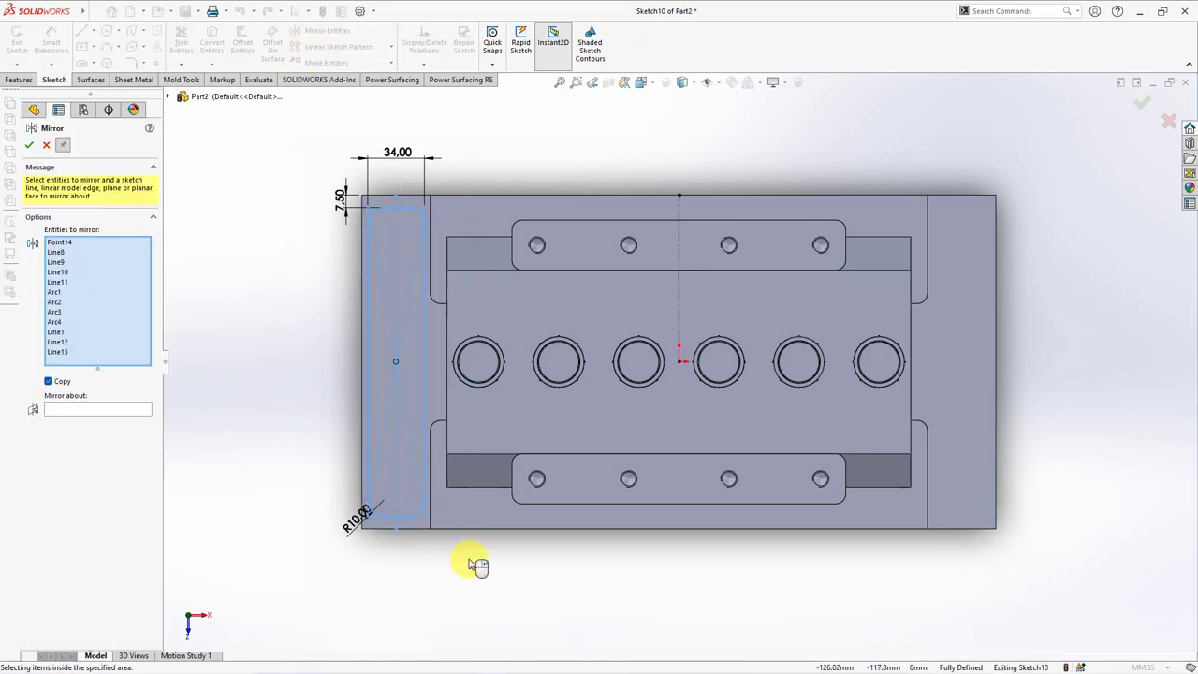
left_click(679, 313)
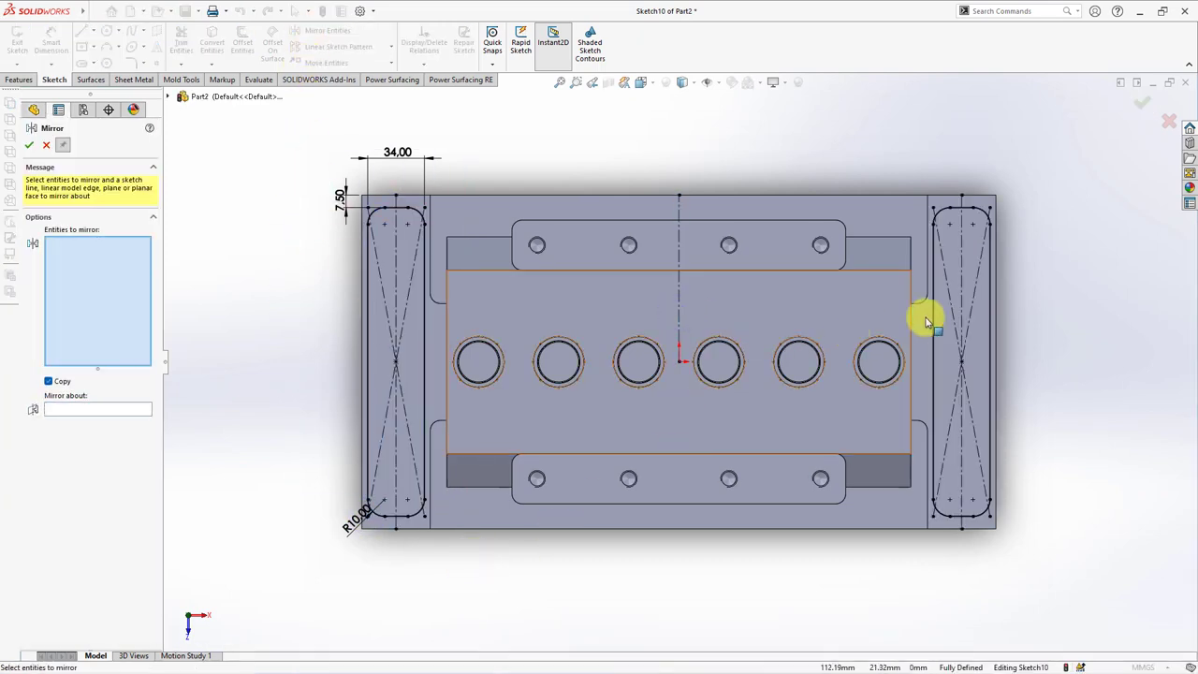
left_click(1142, 109)
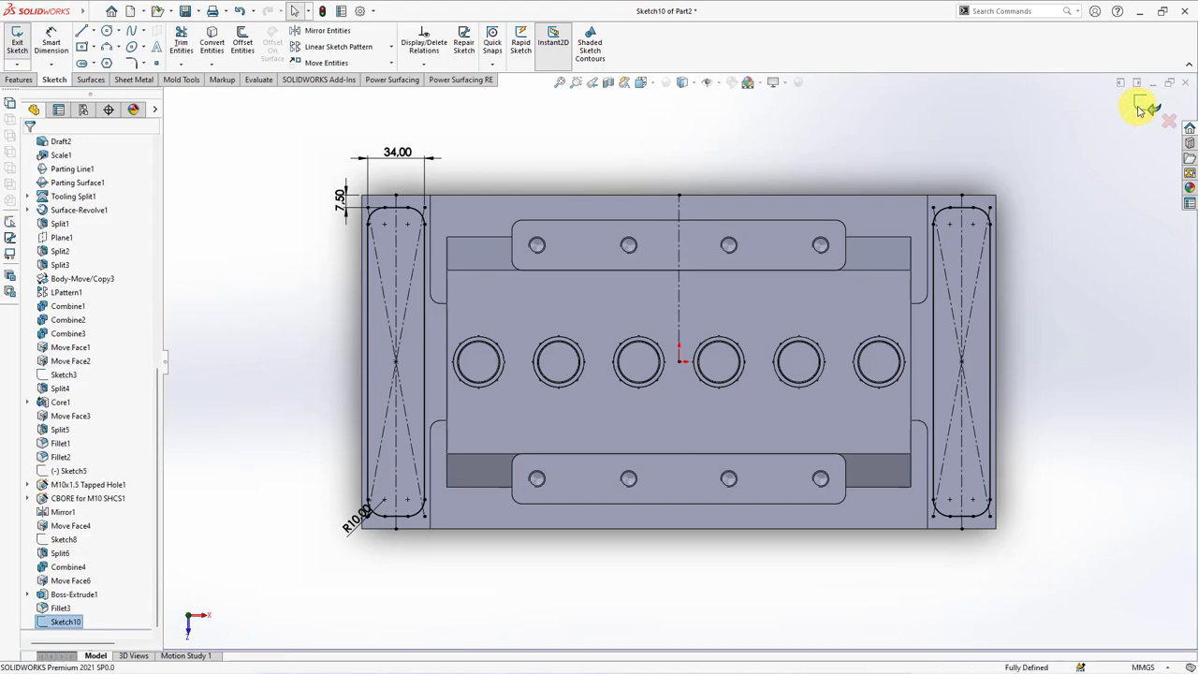
left_click(1143, 107)
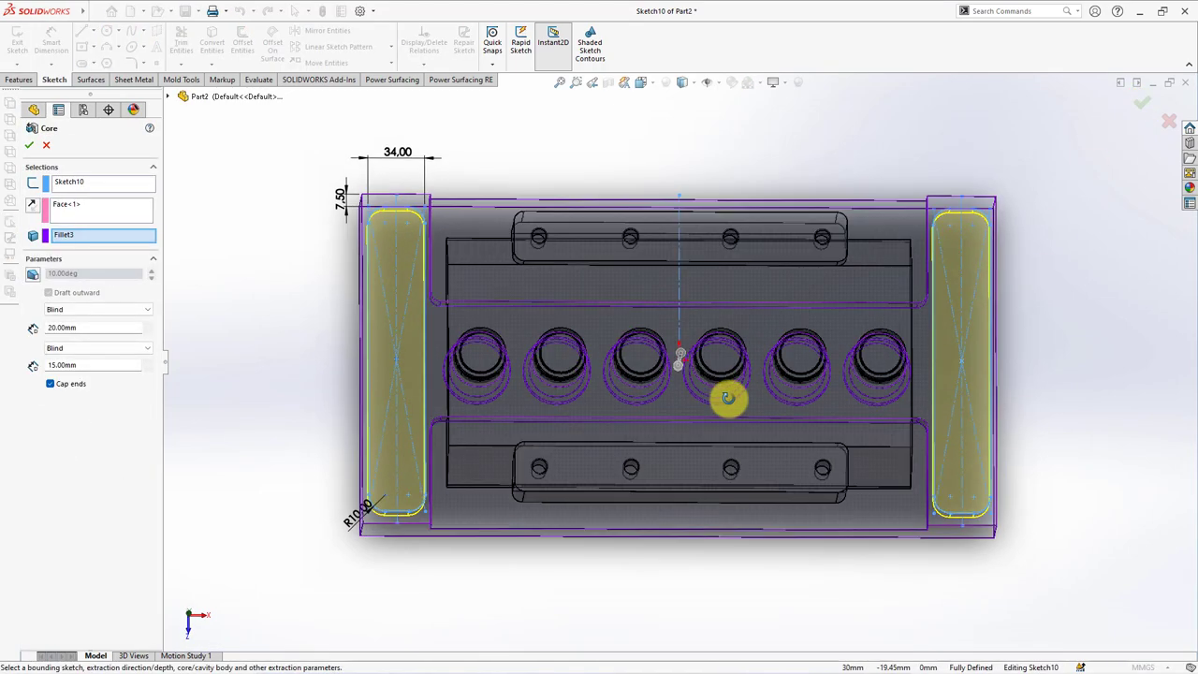
Step: Set the core depth and create Core2 from the two-slot sketch
middle_click_drag(728, 398, 196, 410)
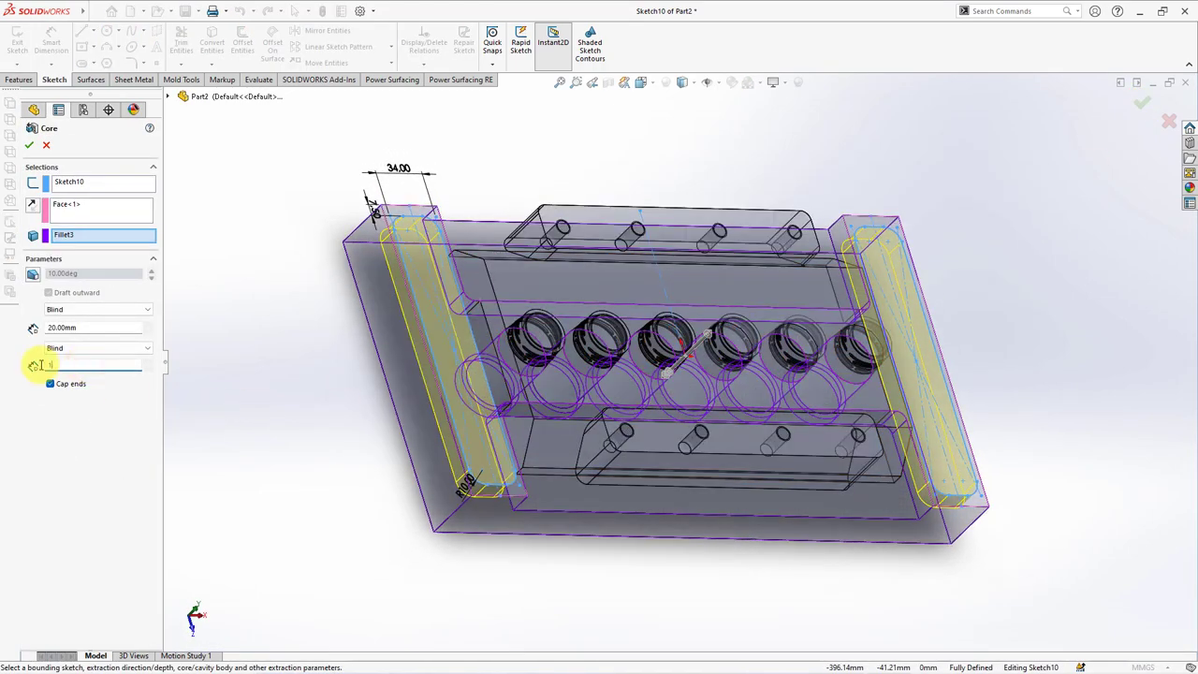
type("2")
key("Return")
left_click(29, 146)
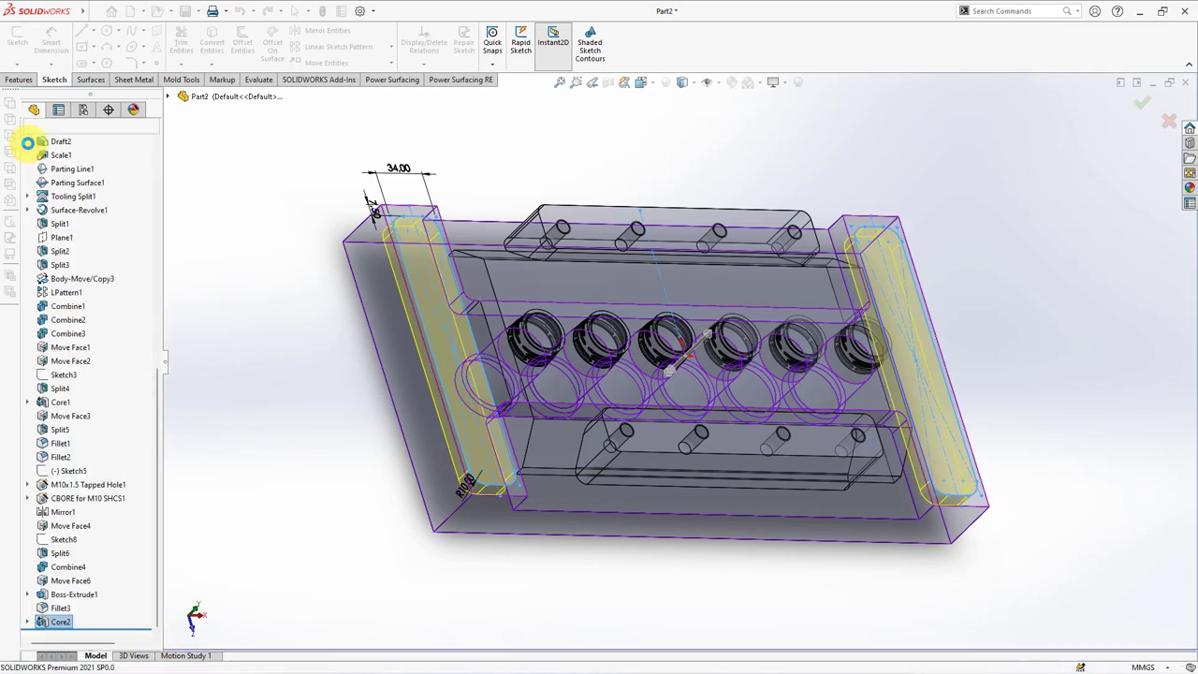
Step: Inspect a Front Plane cross-section, turn it off, and pick the left pocket face
middle_click_drag(292, 318, 281, 323)
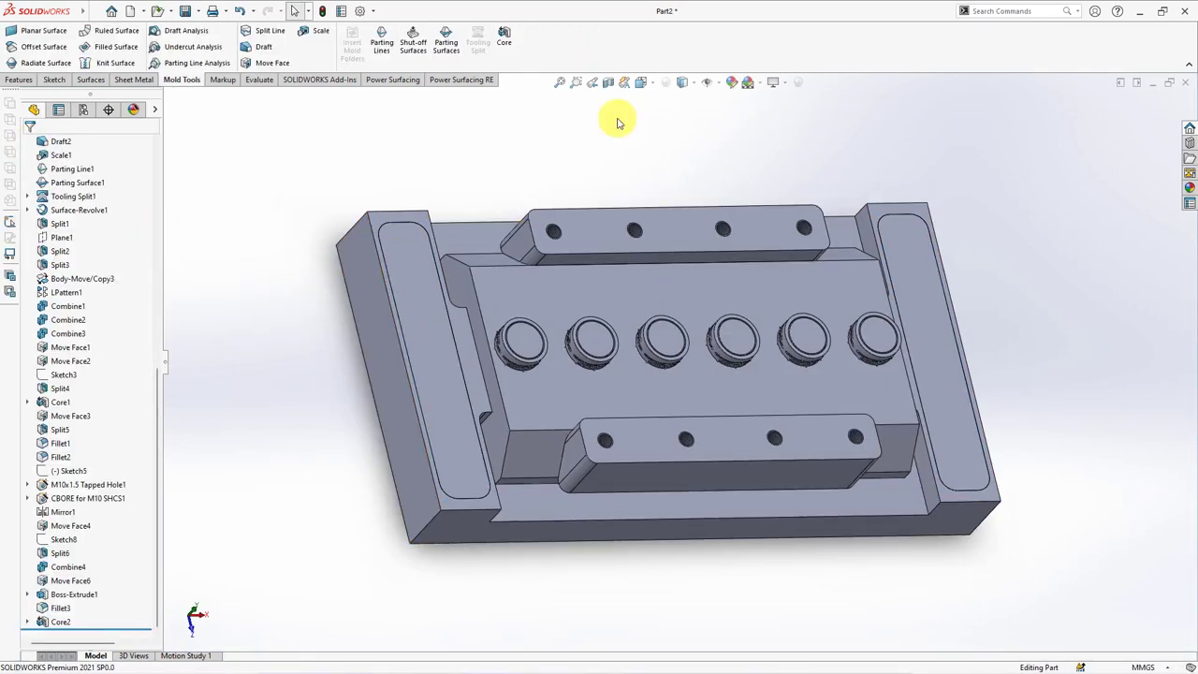
left_click(608, 82)
left_click(51, 370)
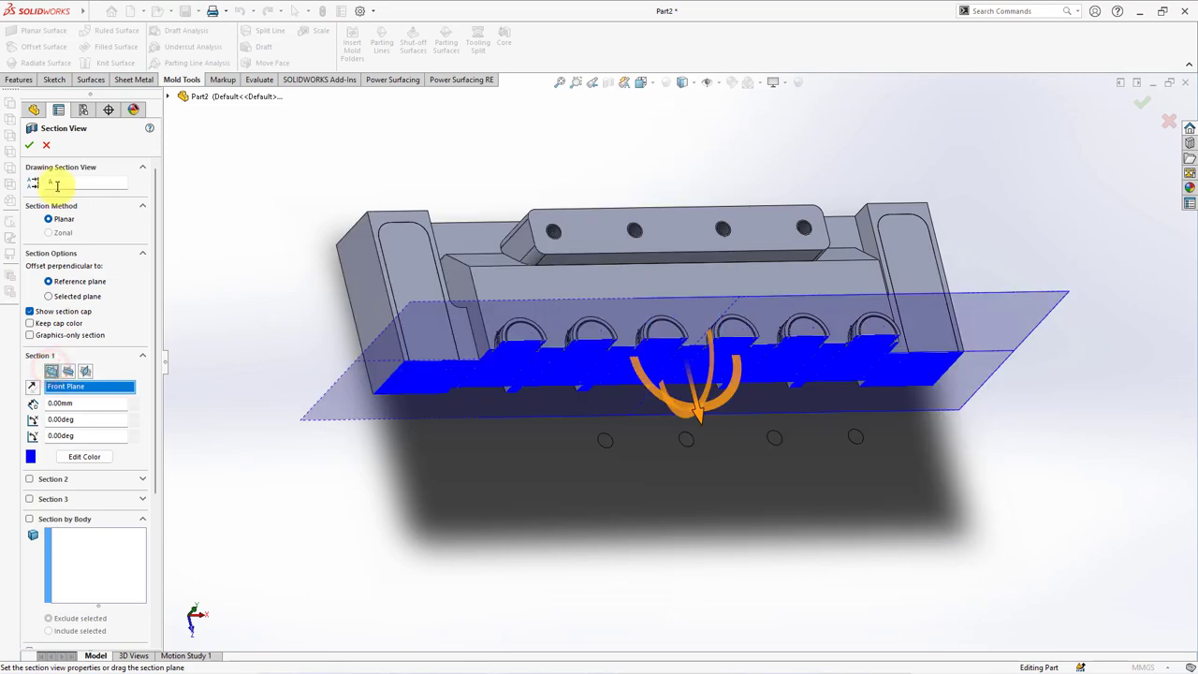
left_click(29, 145)
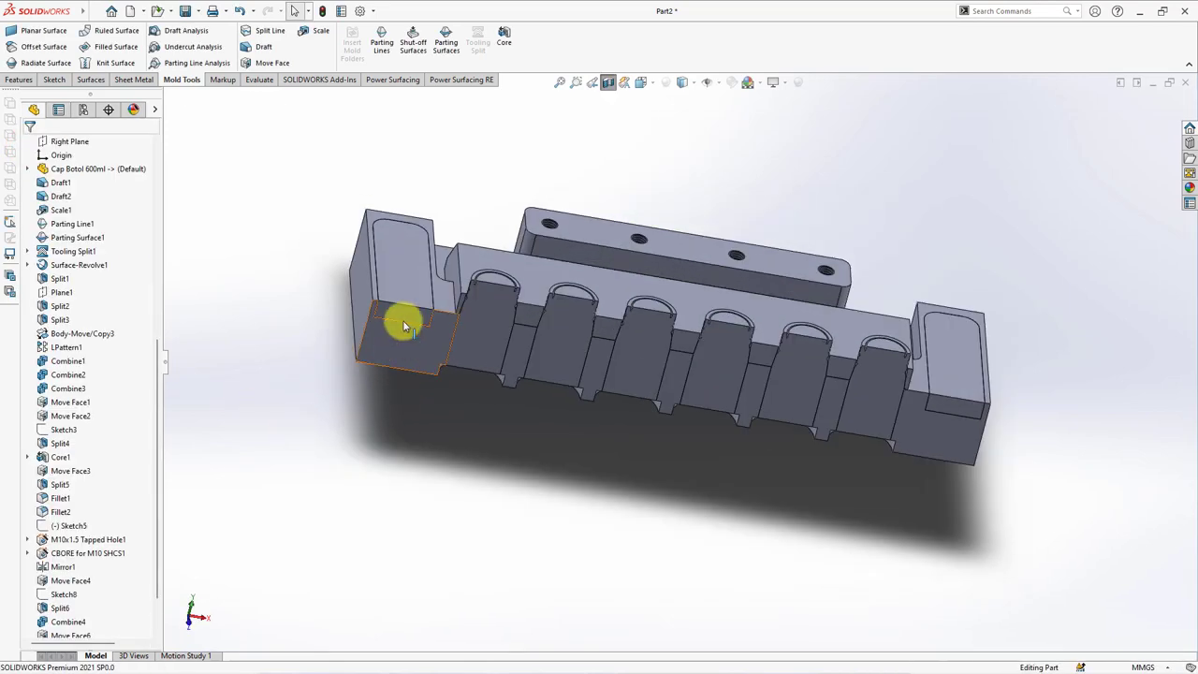
left_click(608, 82)
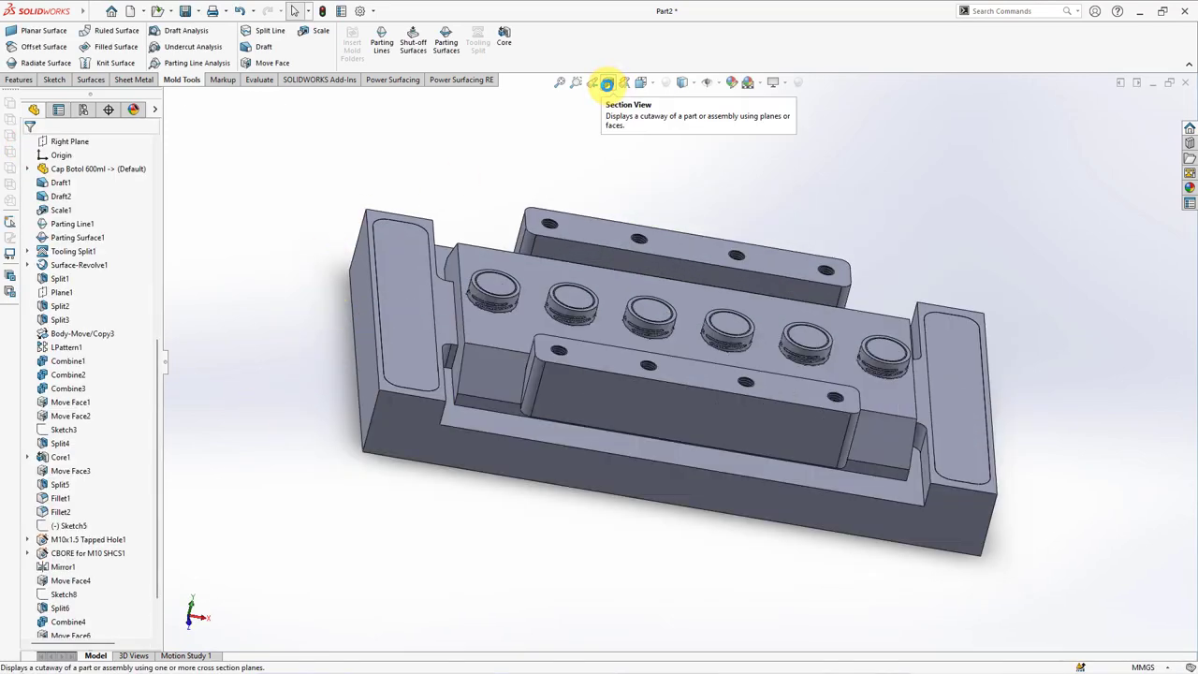
left_click(402, 253)
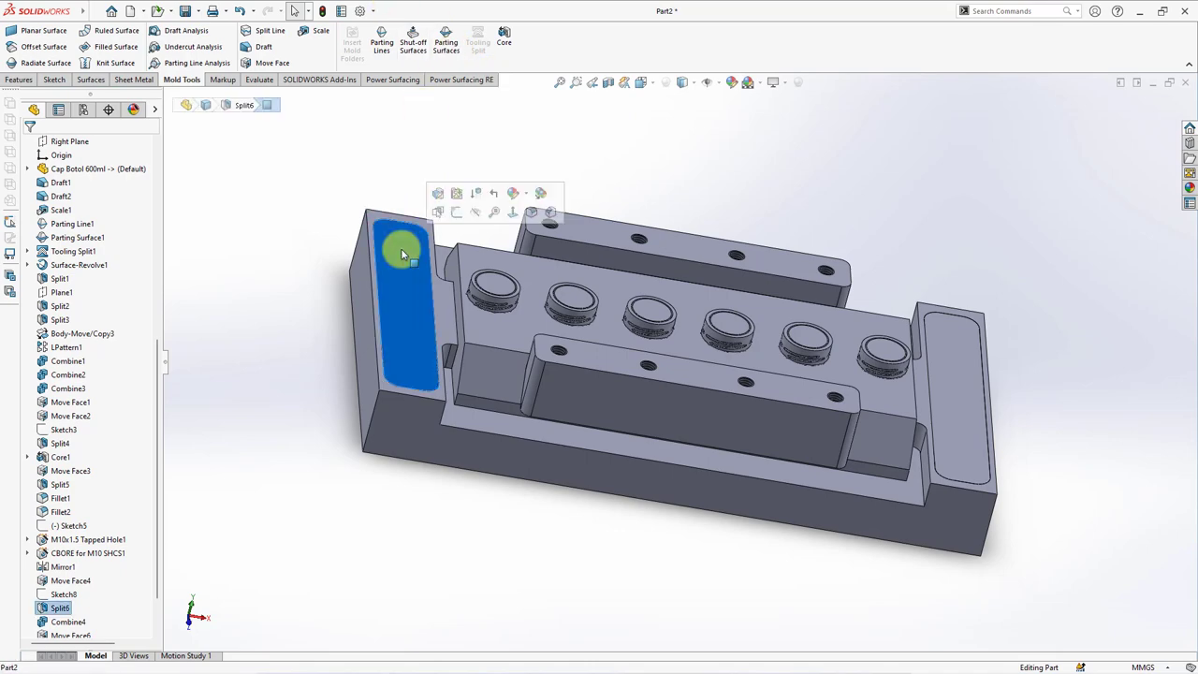
Step: Sketch two corner rectangles over the pockets at both ends of the core
left_click(457, 214)
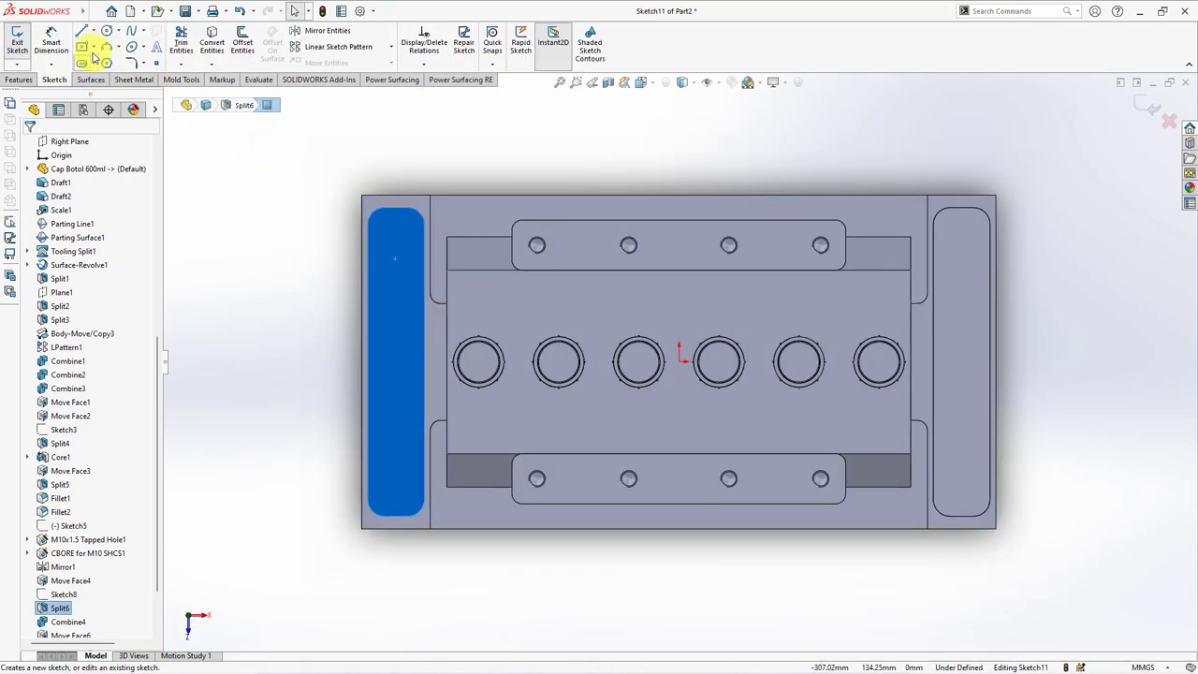
left_click(94, 47)
left_click(101, 66)
left_click(362, 195)
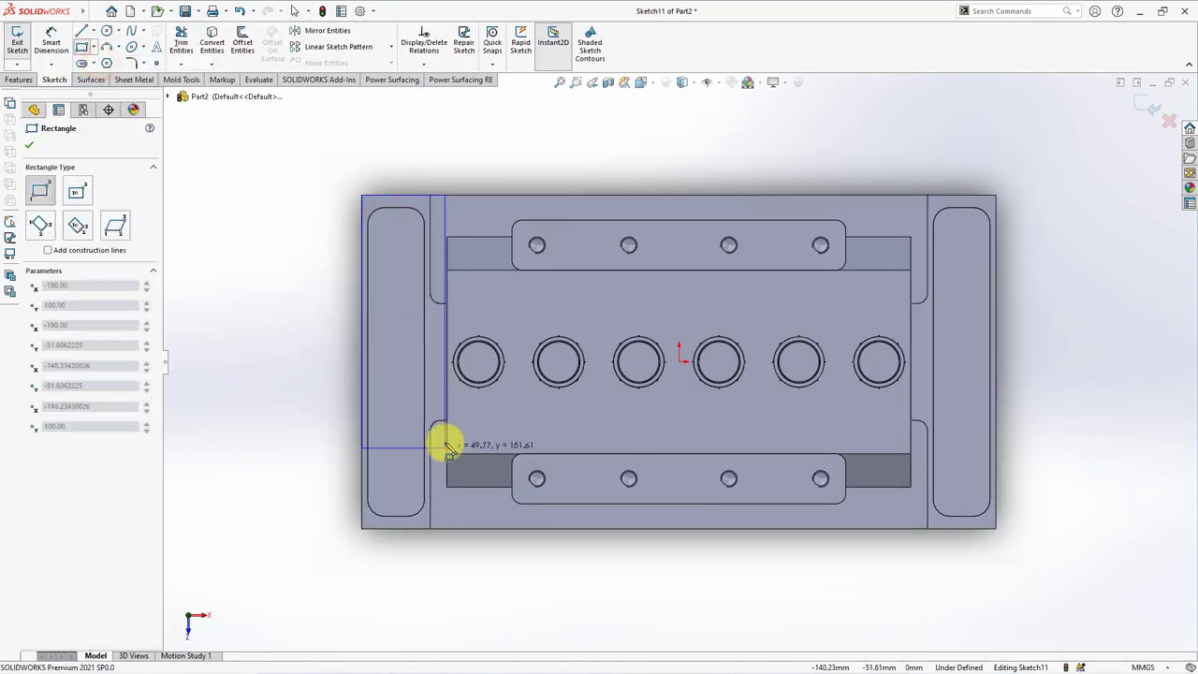
left_click(442, 528)
left_click(996, 528)
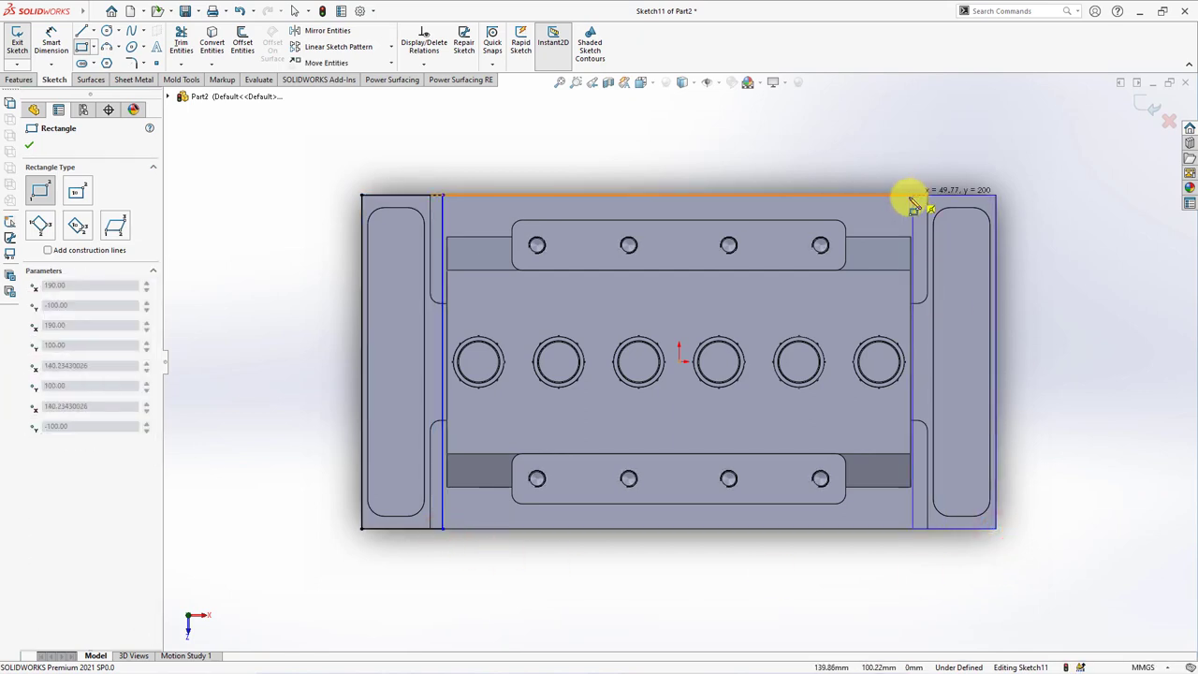
left_click(915, 195)
right_click(917, 195)
left_click(952, 202)
Step: Make the two rectangles' top edges equal and dimension them 51 mm wide
left_click(952, 200)
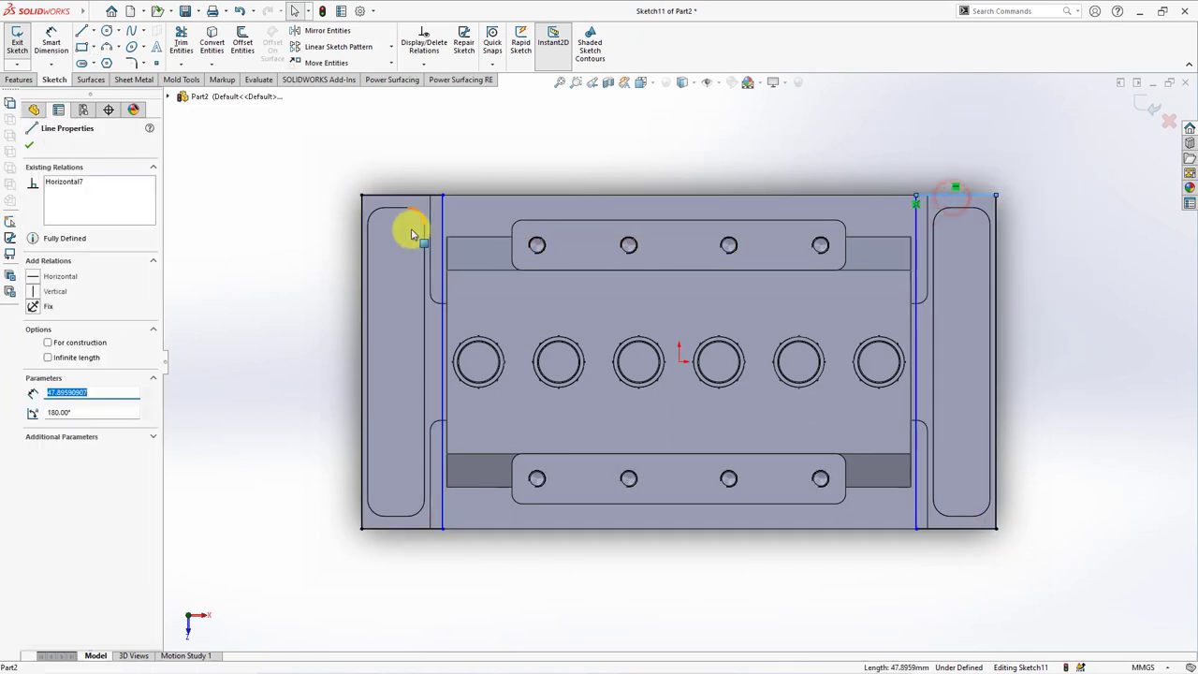
left_click(422, 199, "ctrl")
left_click(548, 140)
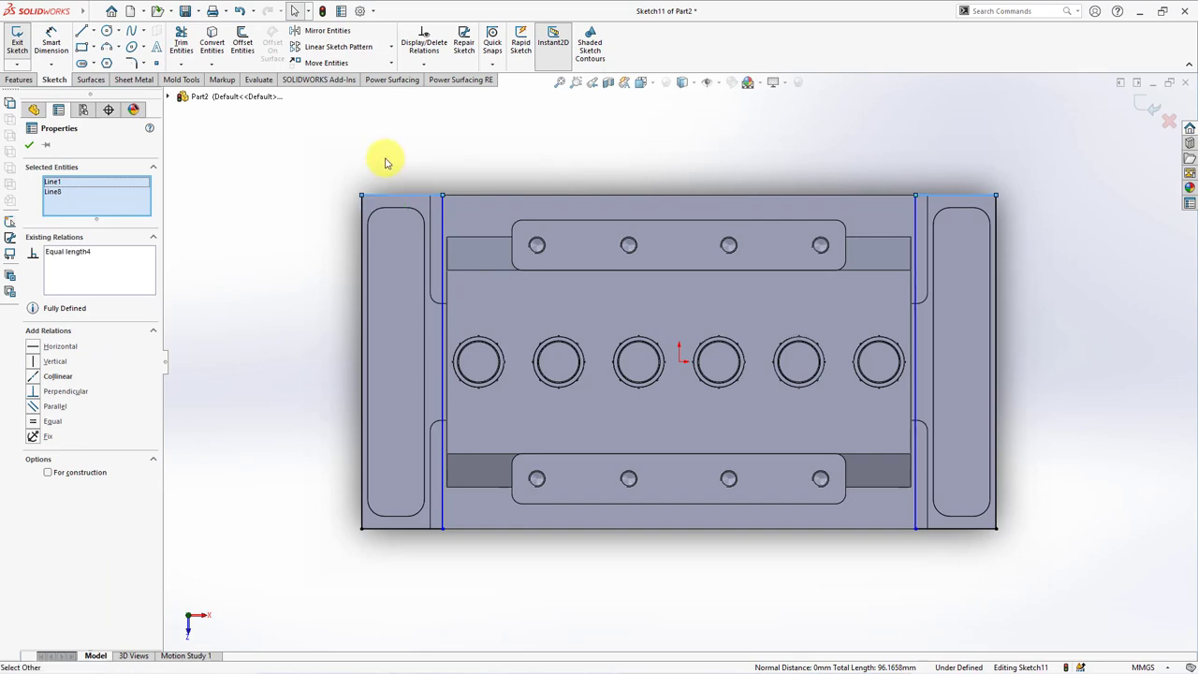
left_click(371, 152)
left_click(53, 58)
left_click(423, 195)
left_click(419, 161)
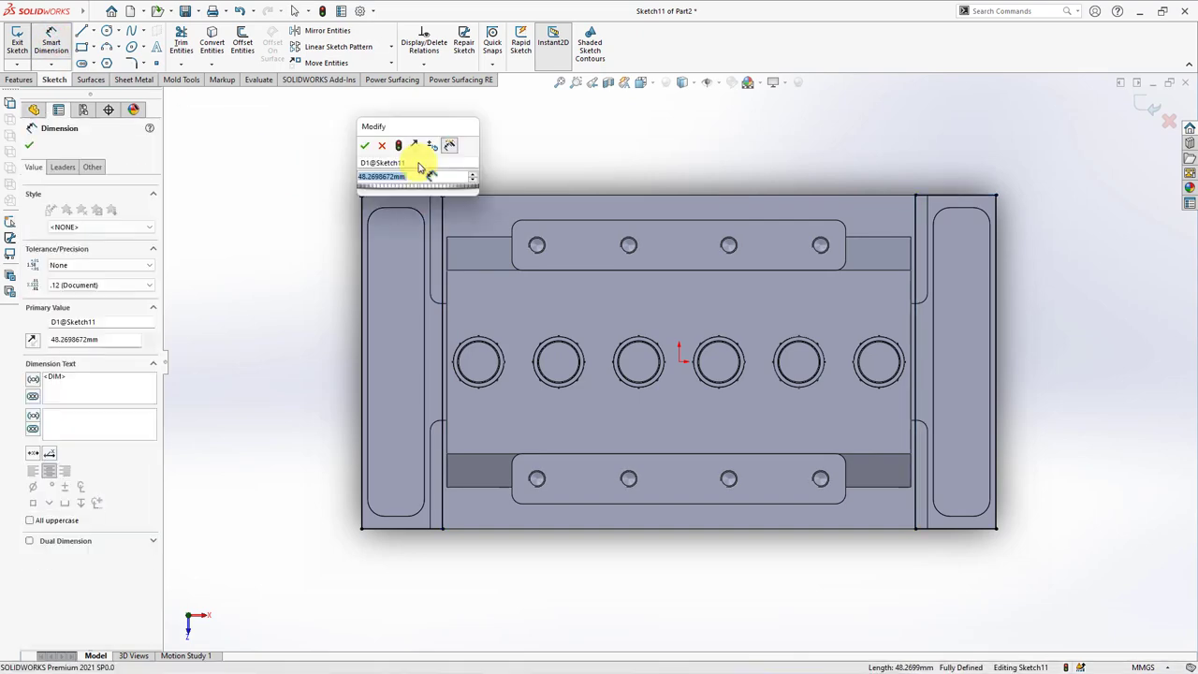
type("51")
left_click(365, 145)
key("ctrl+7")
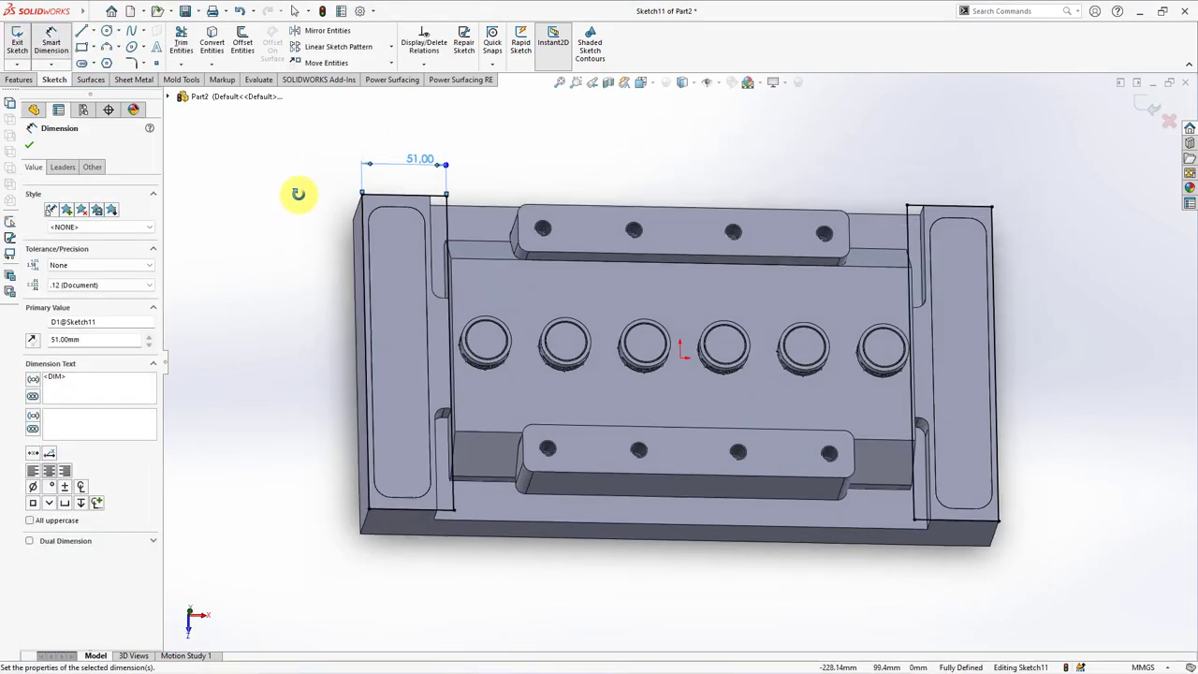
left_click(26, 147)
Step: Extrude the rectangles 15 mm, merging into the left and right core bodies with Auto-select off
left_click(19, 79)
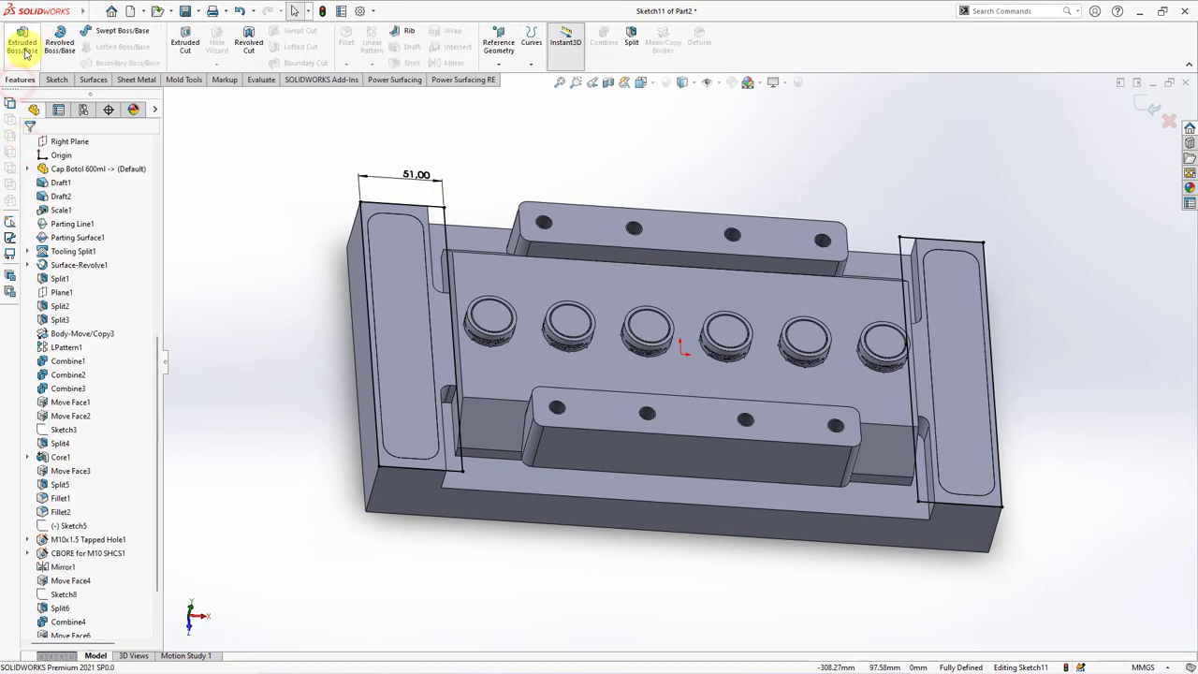
left_click(23, 44)
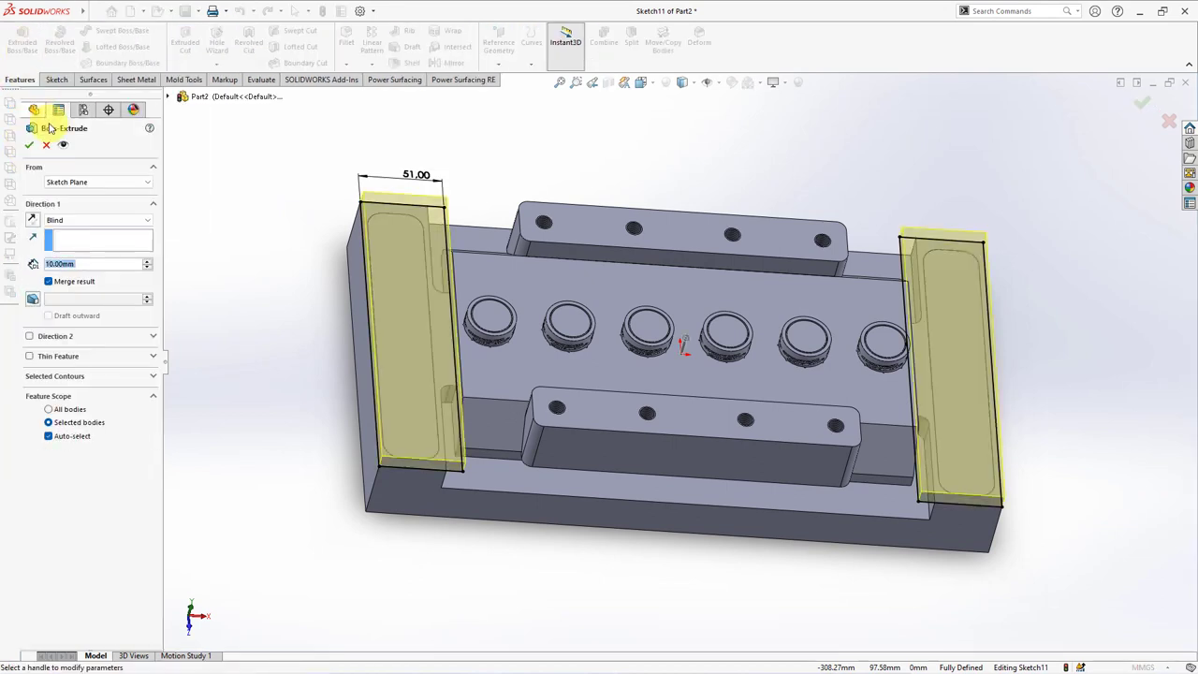
type("15")
key("Return")
left_click(48, 436)
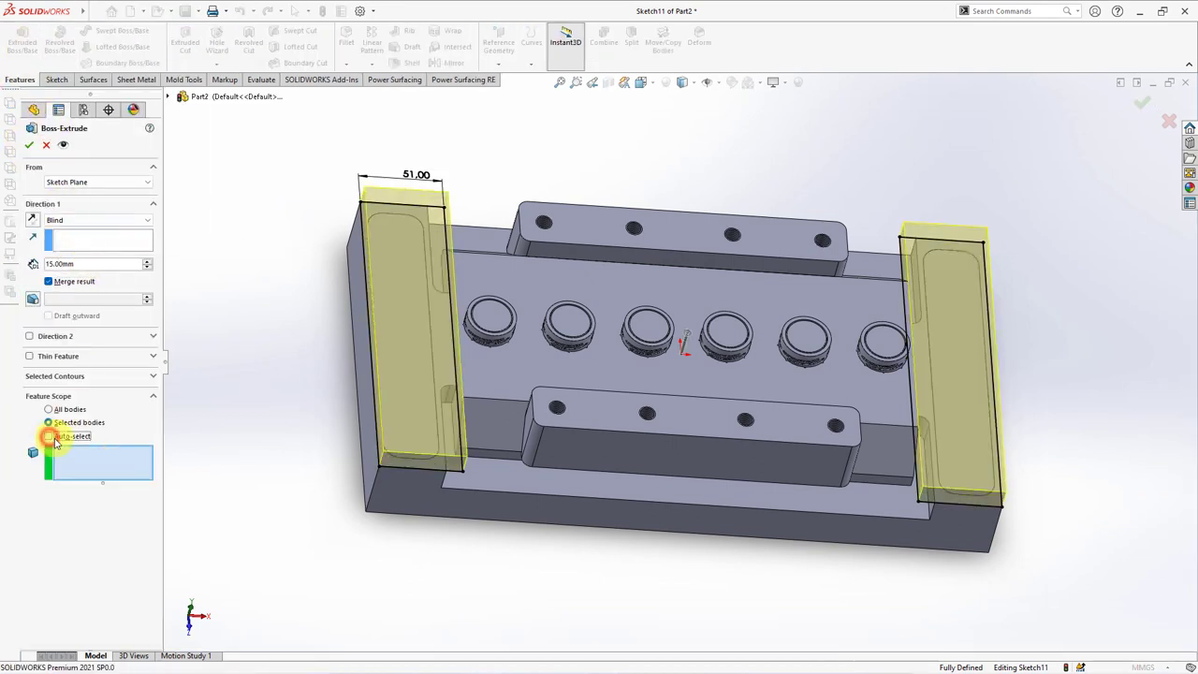
left_click(404, 429)
left_click(954, 454)
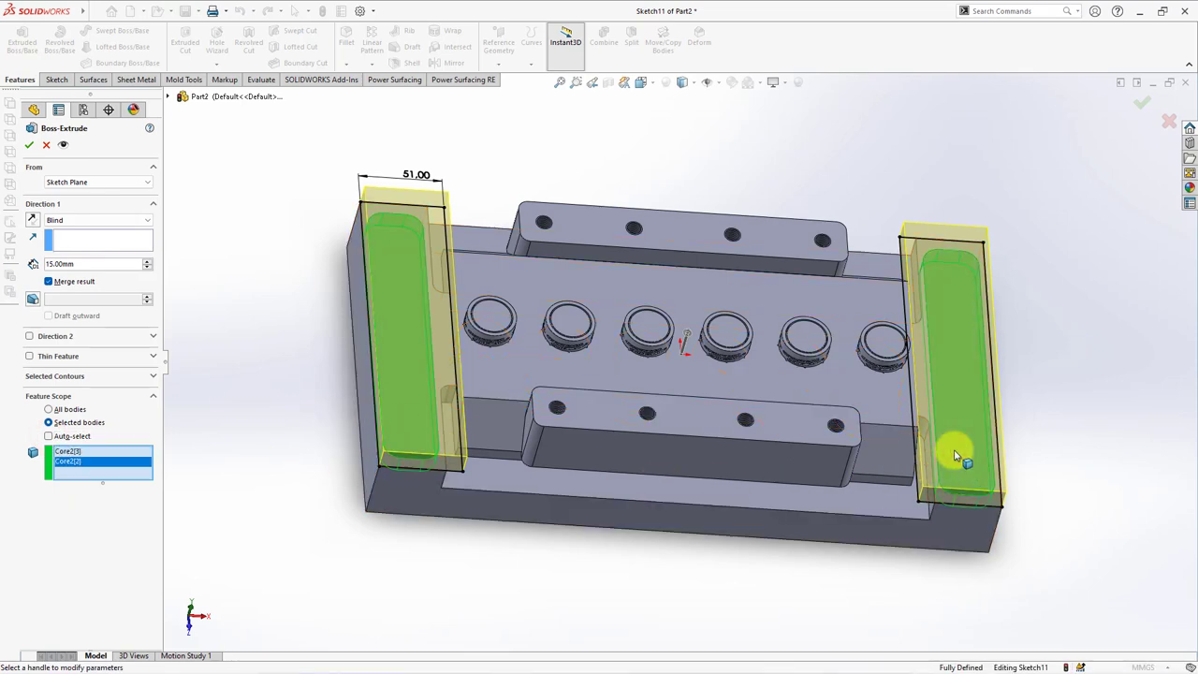
key("Return")
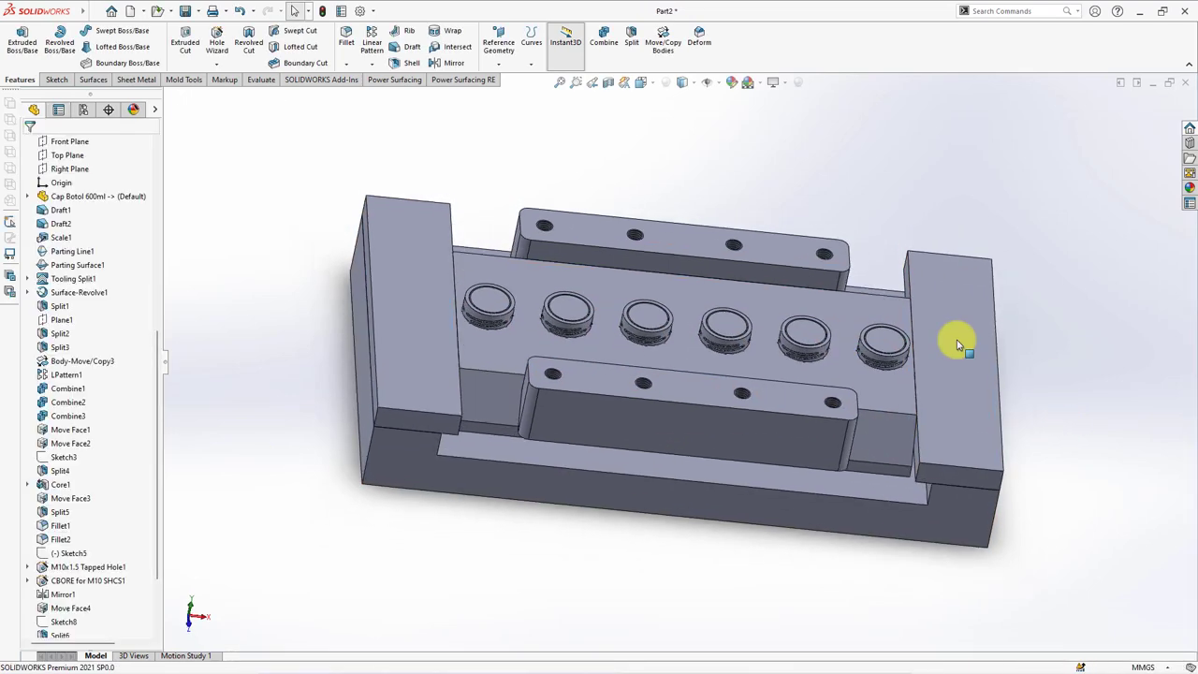
Step: Check the blocks in section view, then orbit underneath and pick the bottom face
left_click(608, 83)
left_click(29, 145)
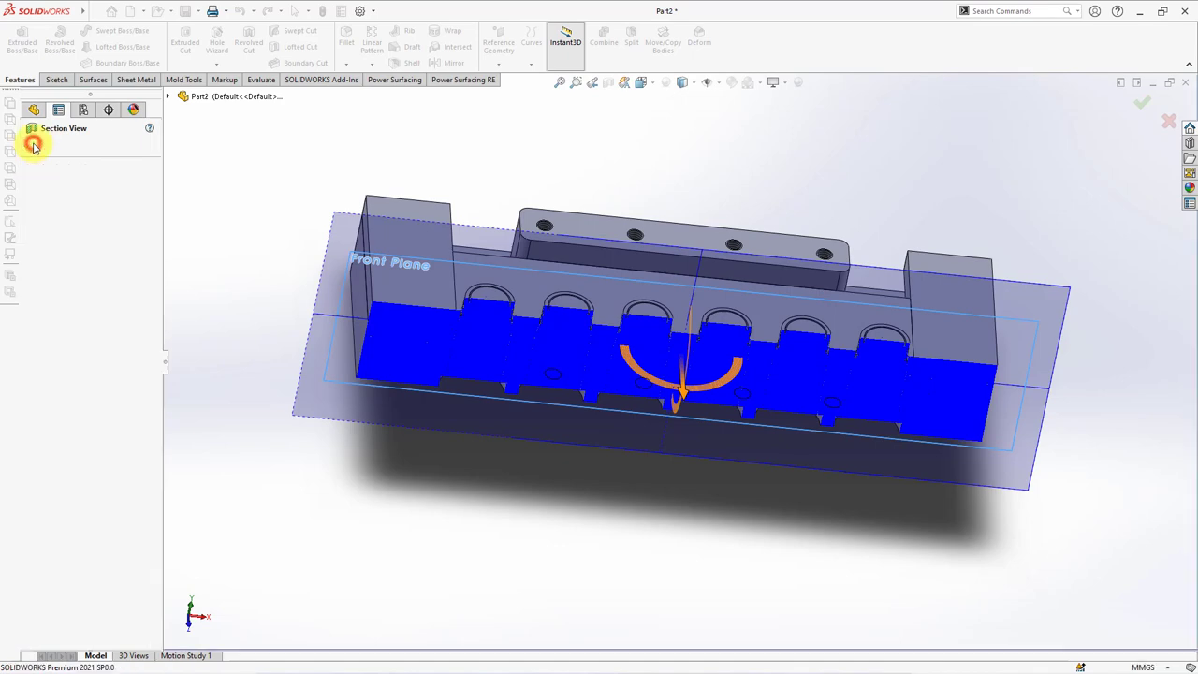
mouse_move(235, 368)
middle_mouse_down()
mouse_move(257, 307)
mouse_move(604, 94)
middle_mouse_up()
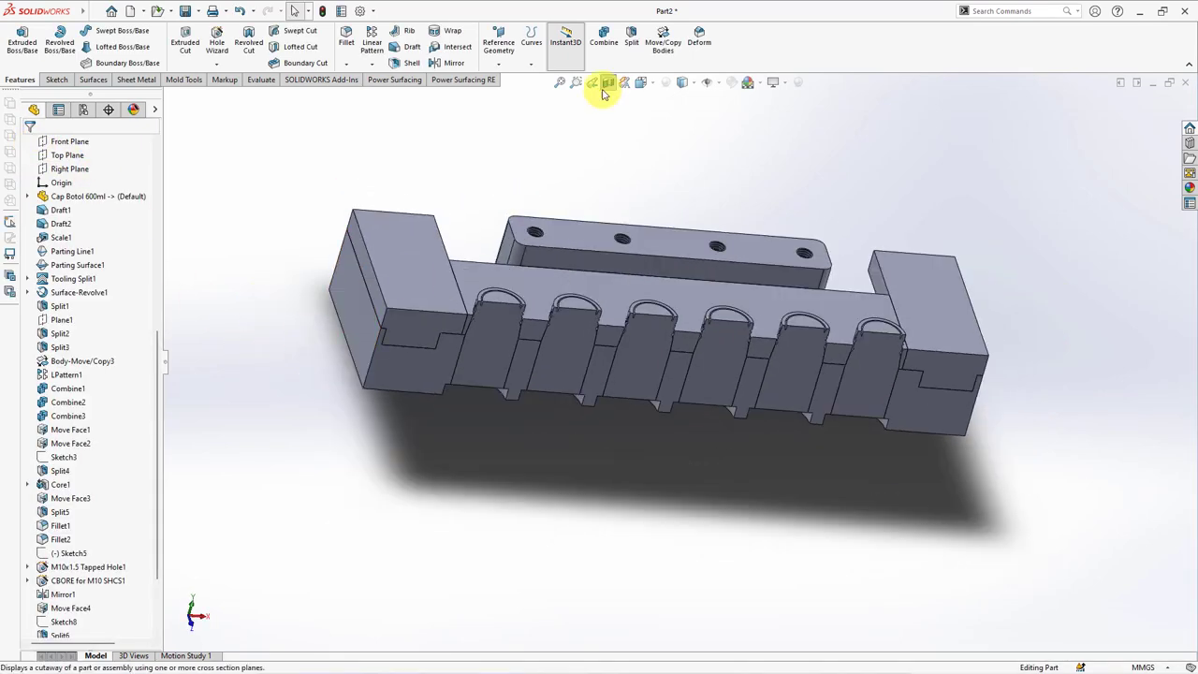
left_click(607, 81)
middle_click_drag(529, 510, 569, 355)
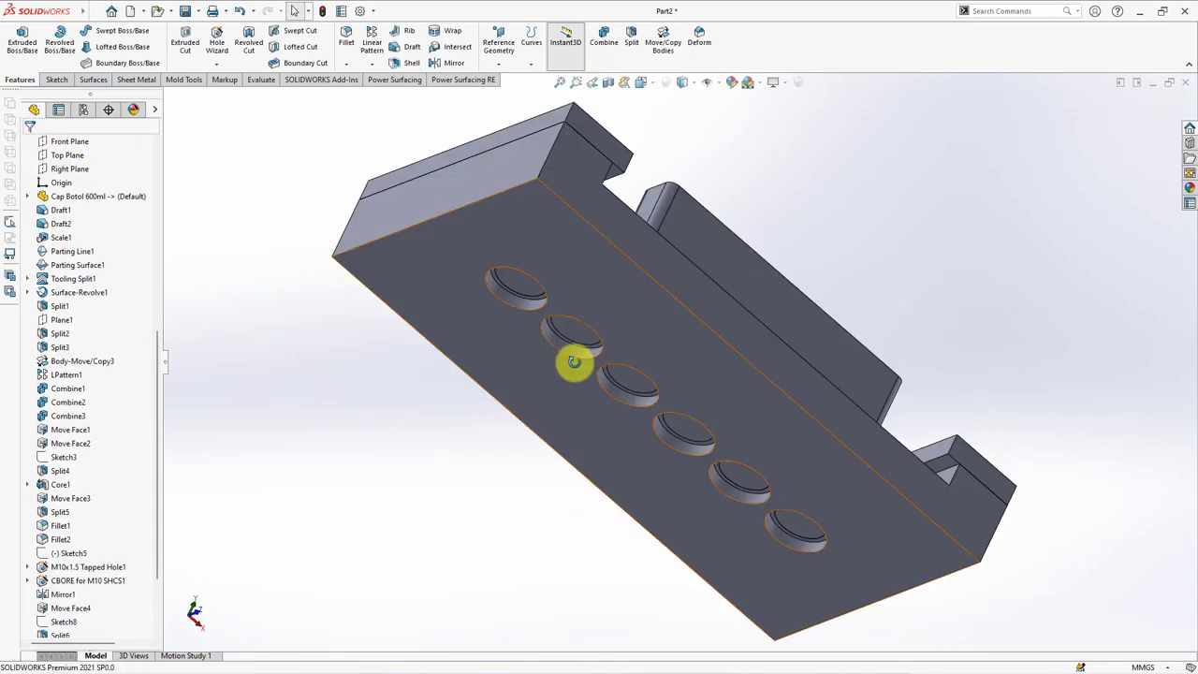
left_click(586, 279)
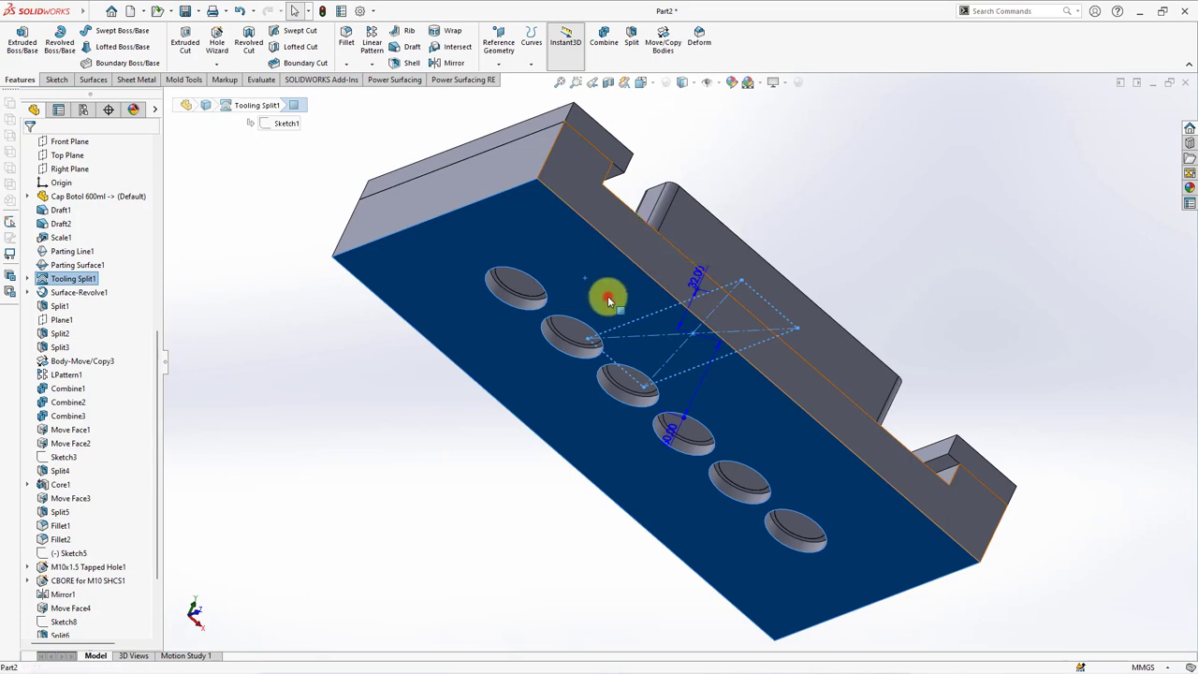
Step: Sketch a 22.5 mm inward construction offset of the bottom face outline
left_click(655, 255)
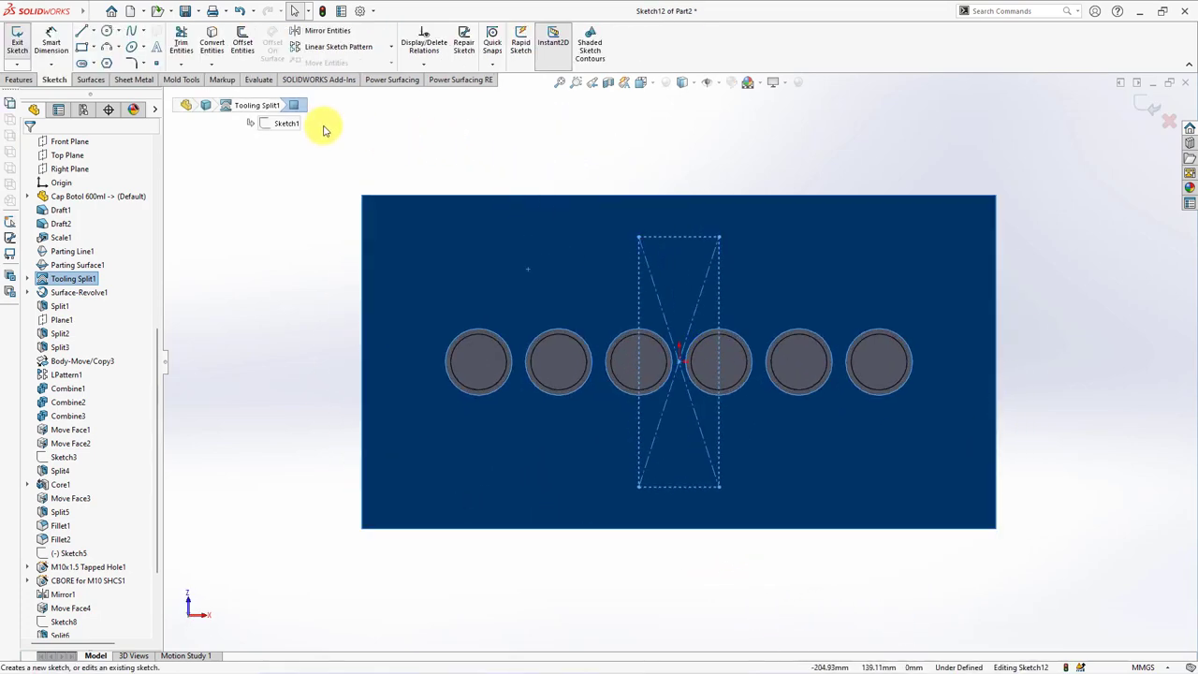
left_click(241, 42)
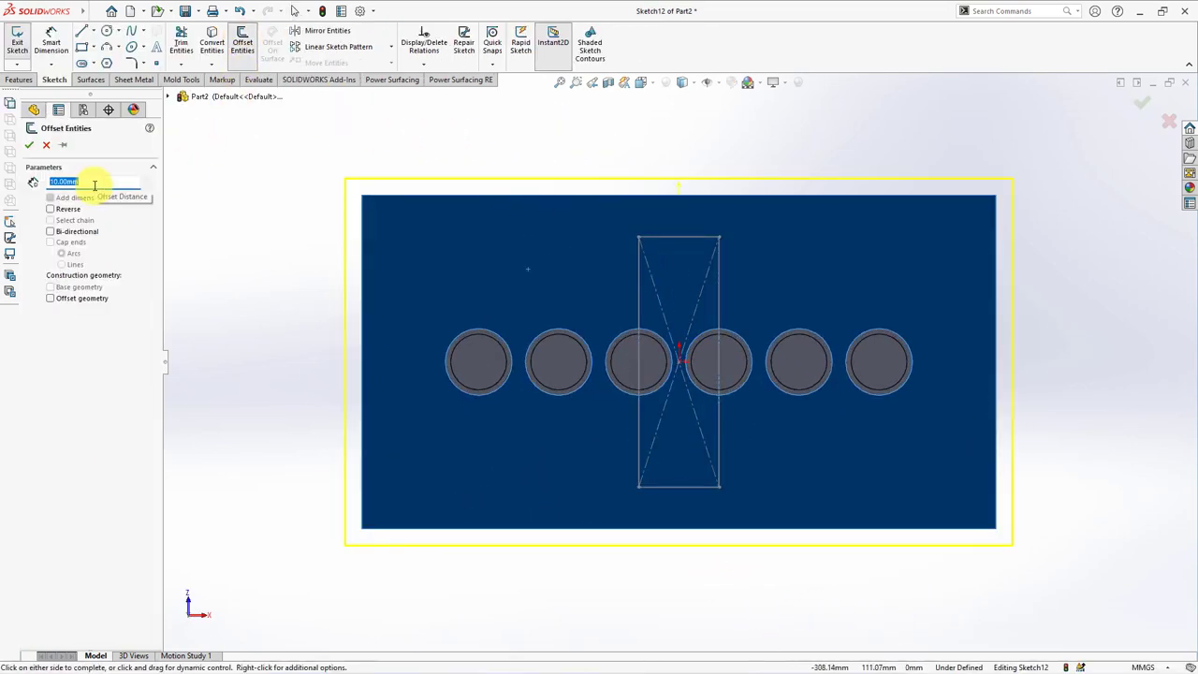
type(".5")
key("Return")
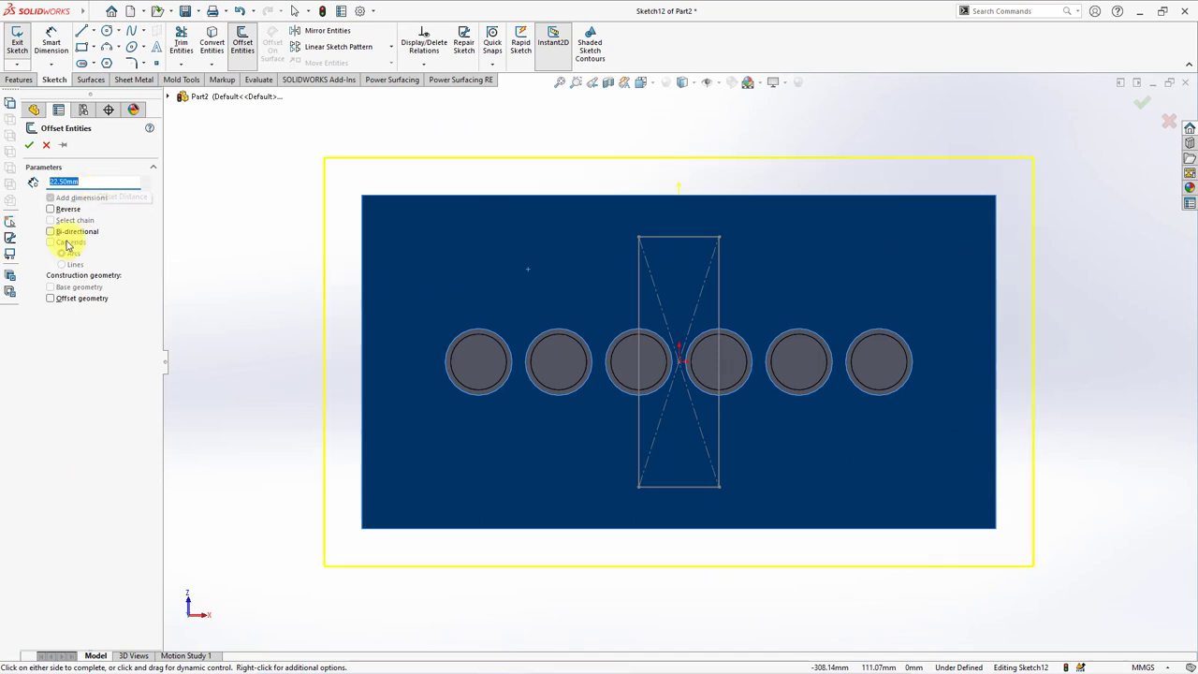
left_click(50, 209)
left_click(49, 298)
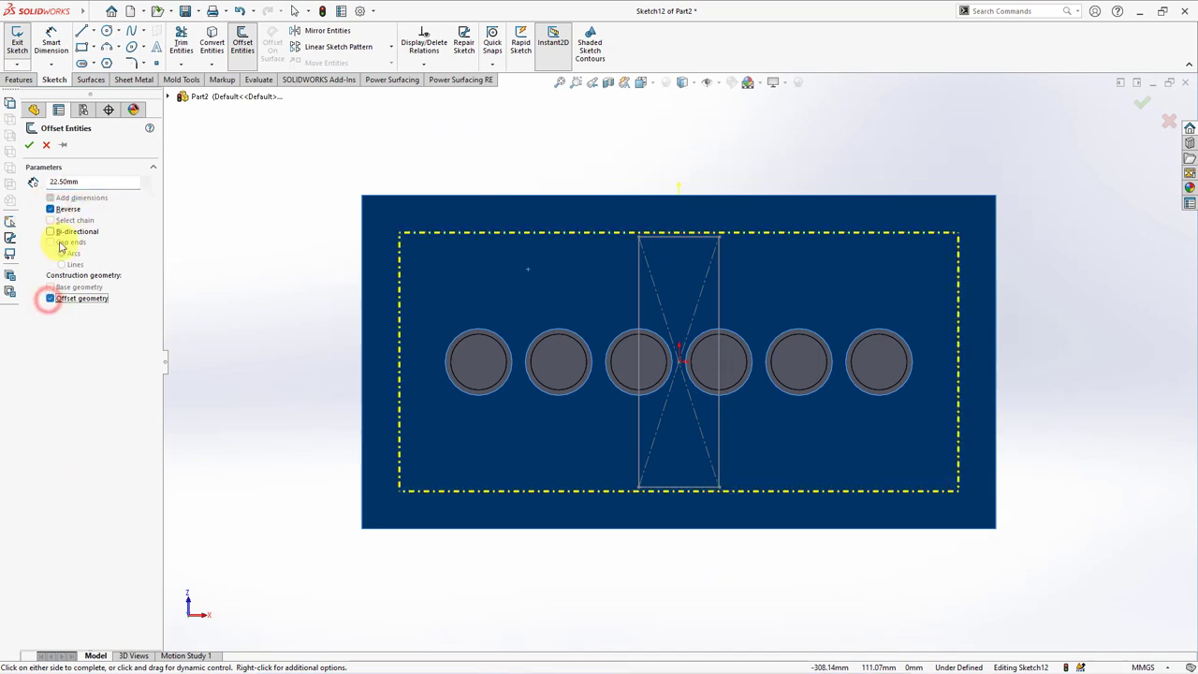
left_click(30, 146)
left_click(1143, 112)
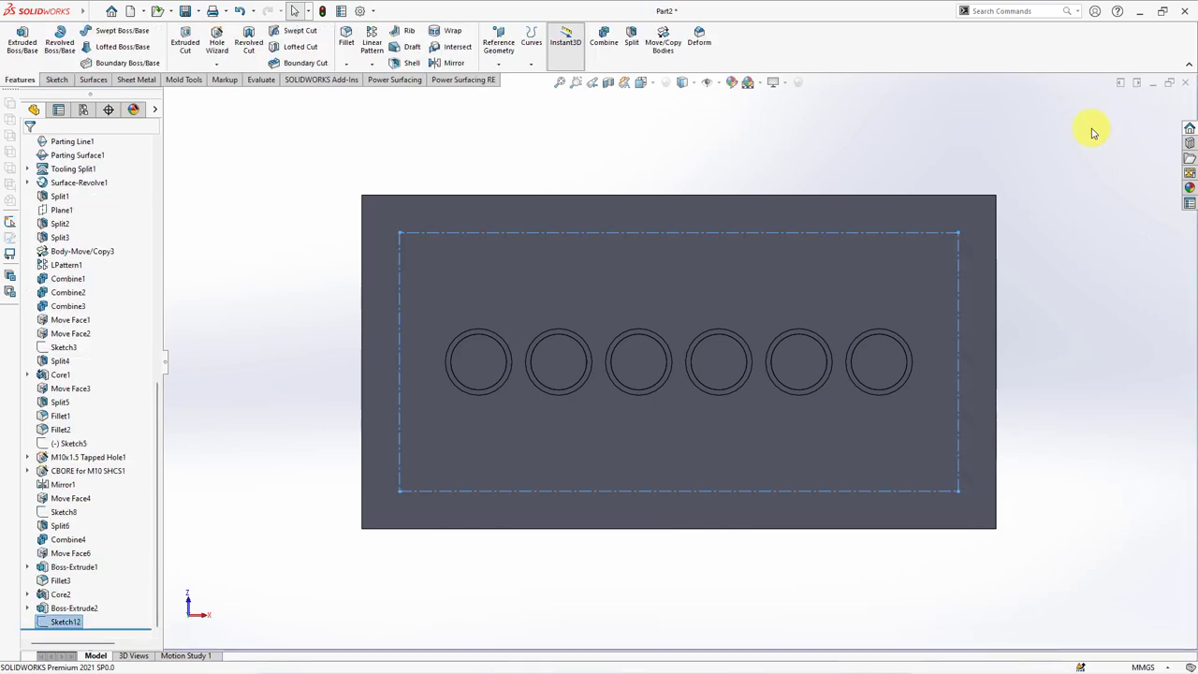
Step: Add 20 mm through-all legacy Hole Wizard holes at the inset outline's corners
middle_click_drag(737, 147, 309, 192)
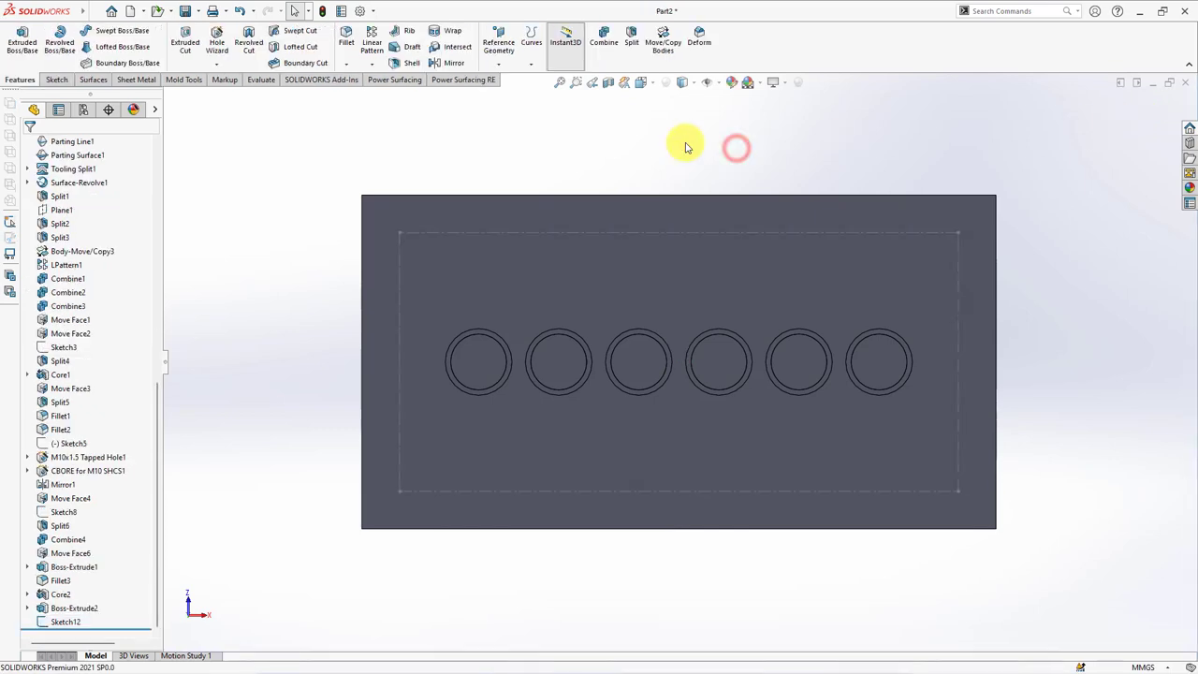
left_click(218, 56)
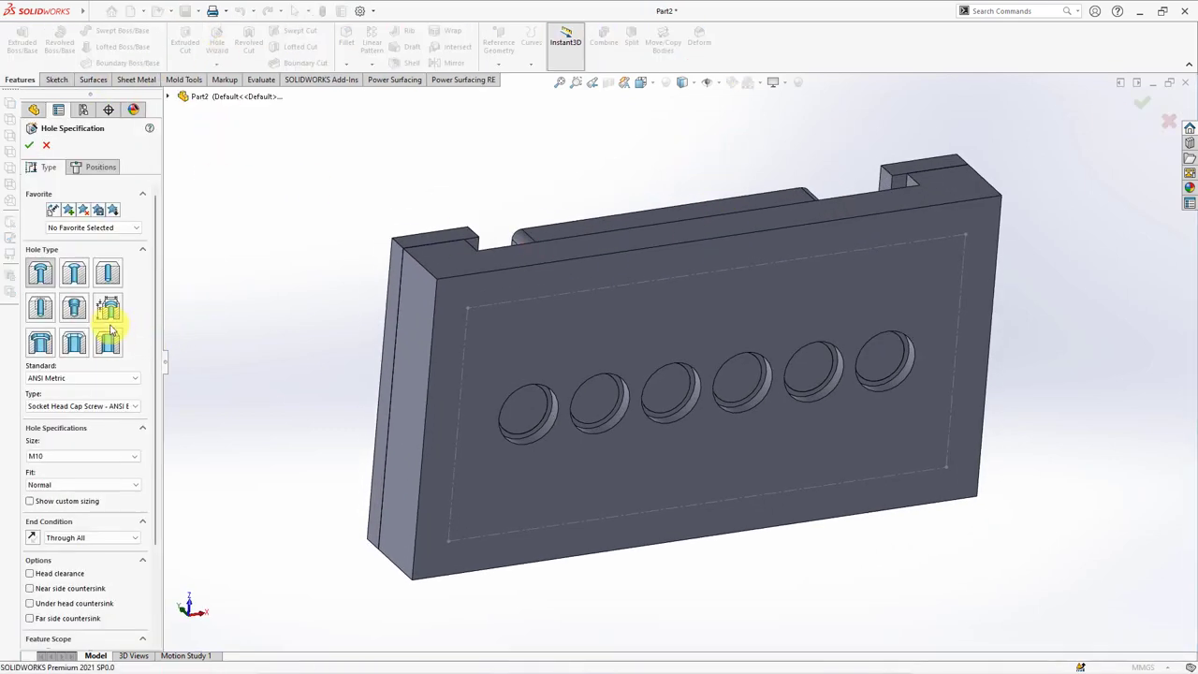
left_click(109, 323)
left_click(80, 323)
left_click(78, 339)
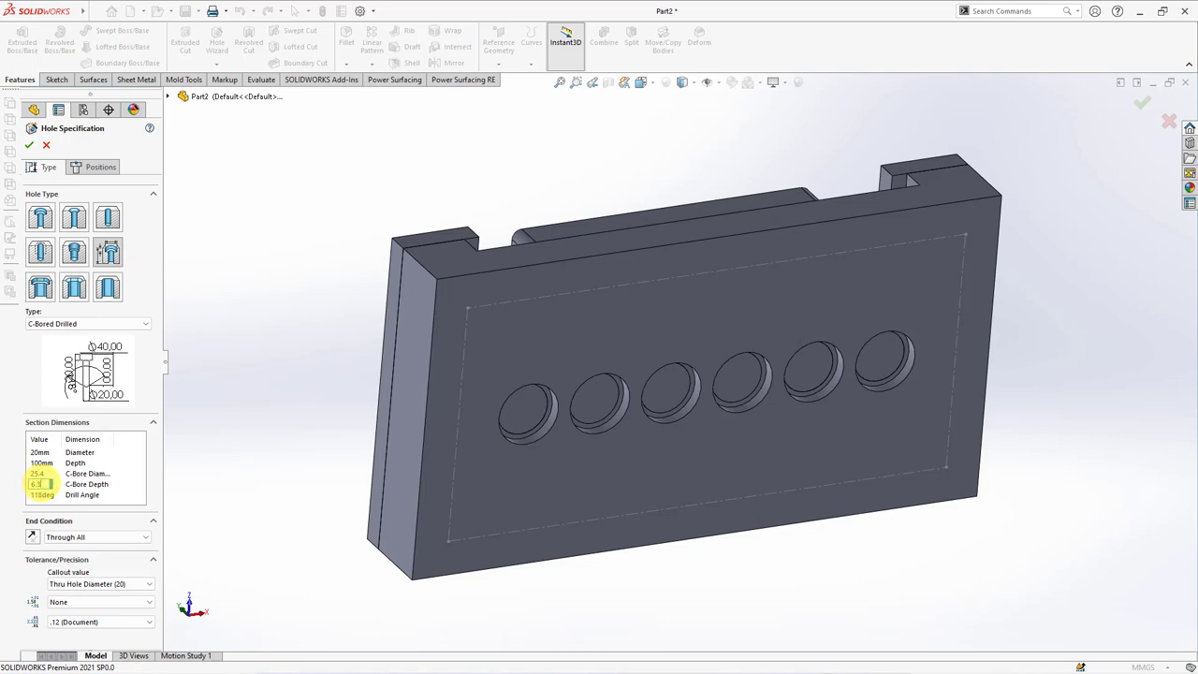
left_click(98, 172)
left_click(467, 307)
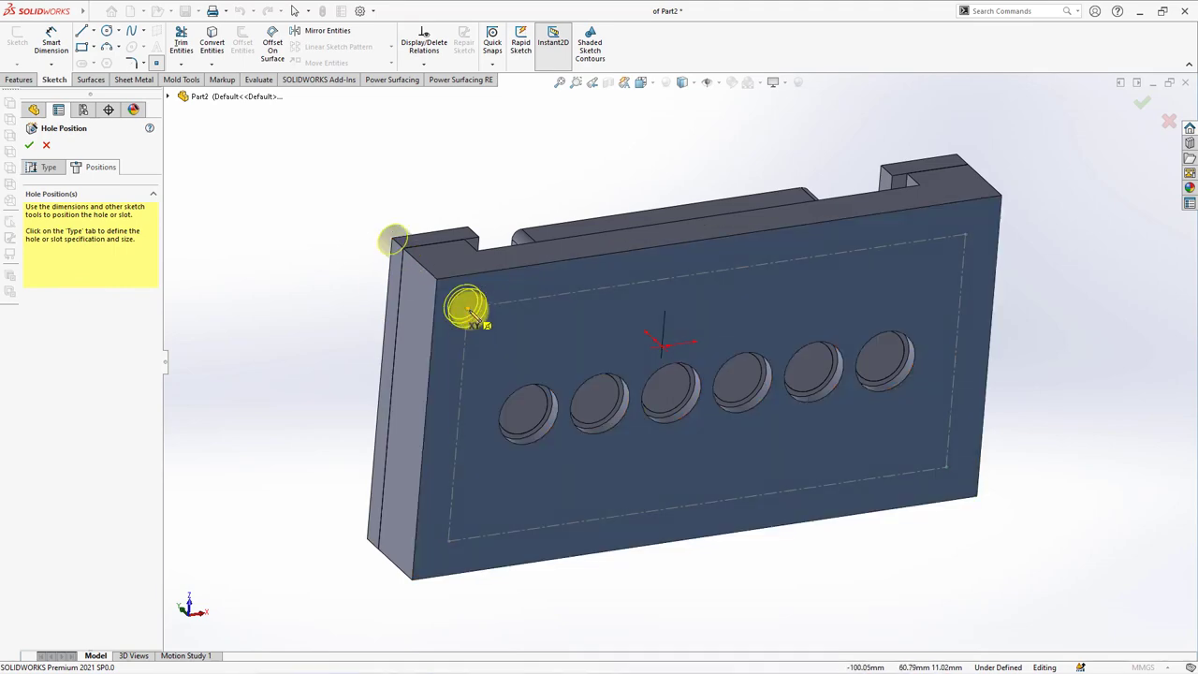
left_click(447, 540)
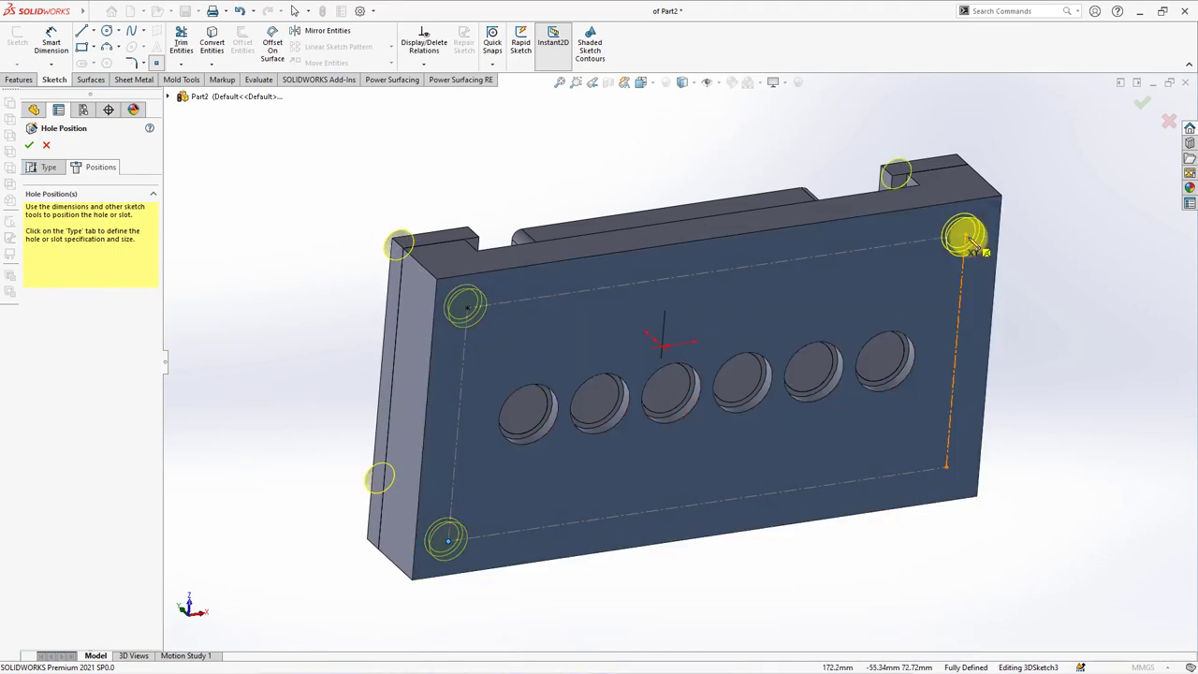
left_click(968, 239)
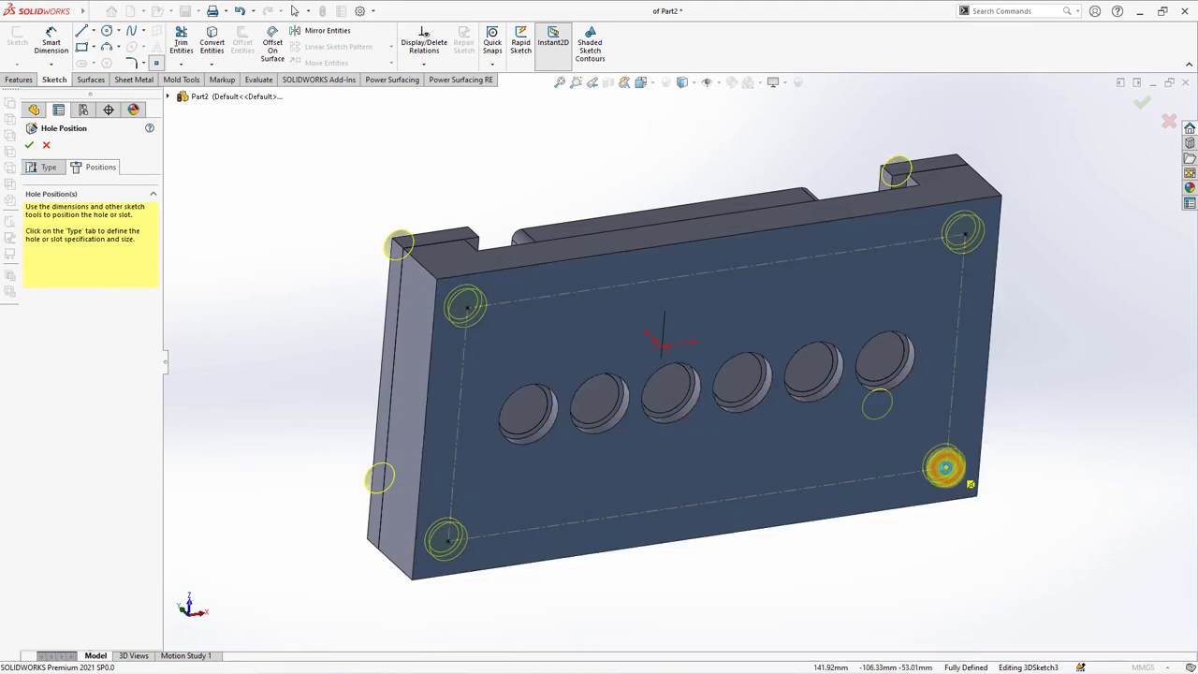
left_click(945, 467)
Step: Hide the bottom block body
mouse_move(783, 243)
middle_mouse_down()
mouse_move(848, 410)
mouse_move(796, 315)
middle_mouse_up()
left_click(798, 314)
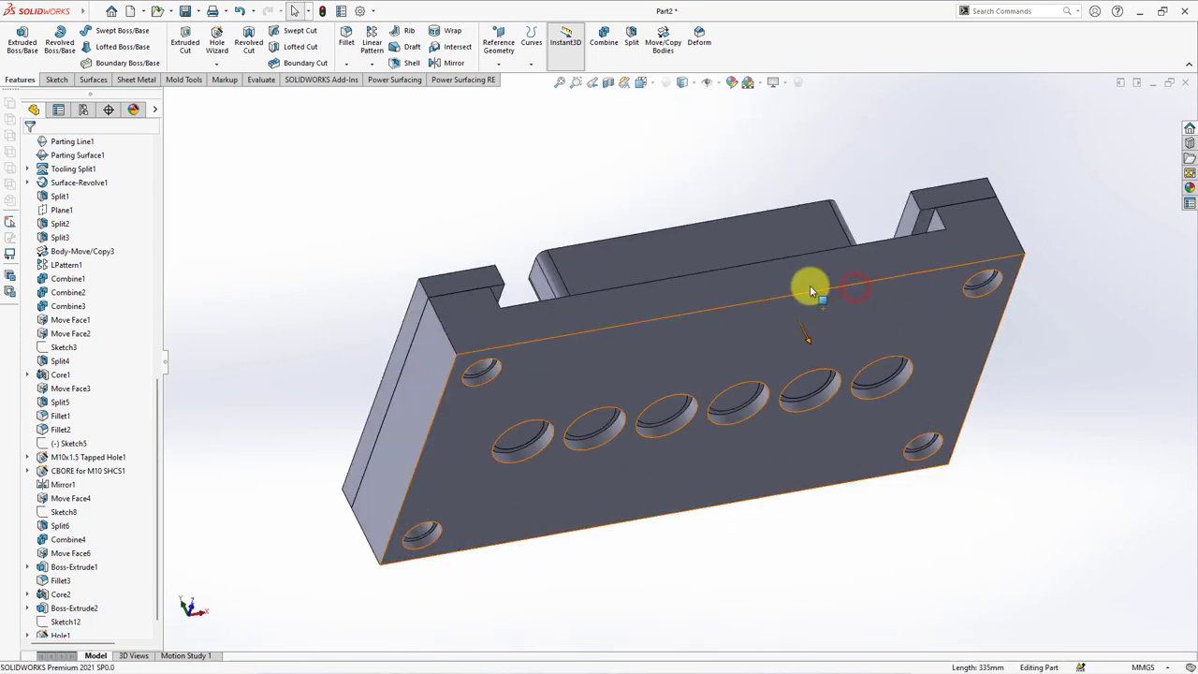
middle_click_drag(590, 162, 642, 347)
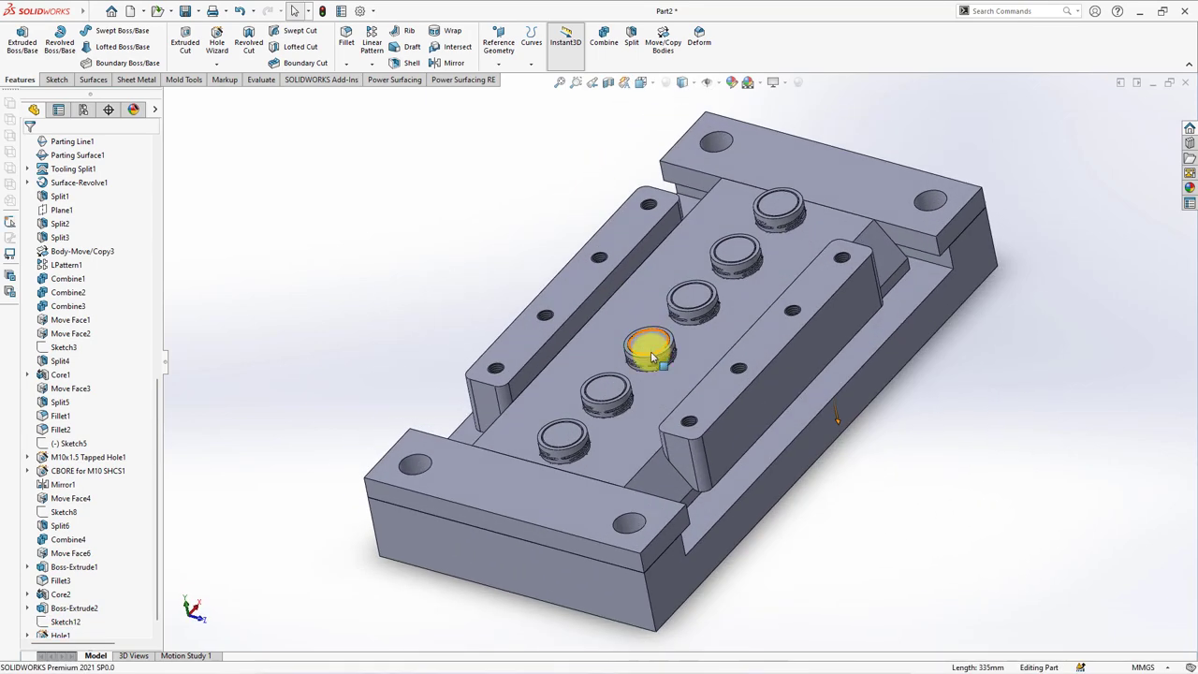
left_click(570, 500)
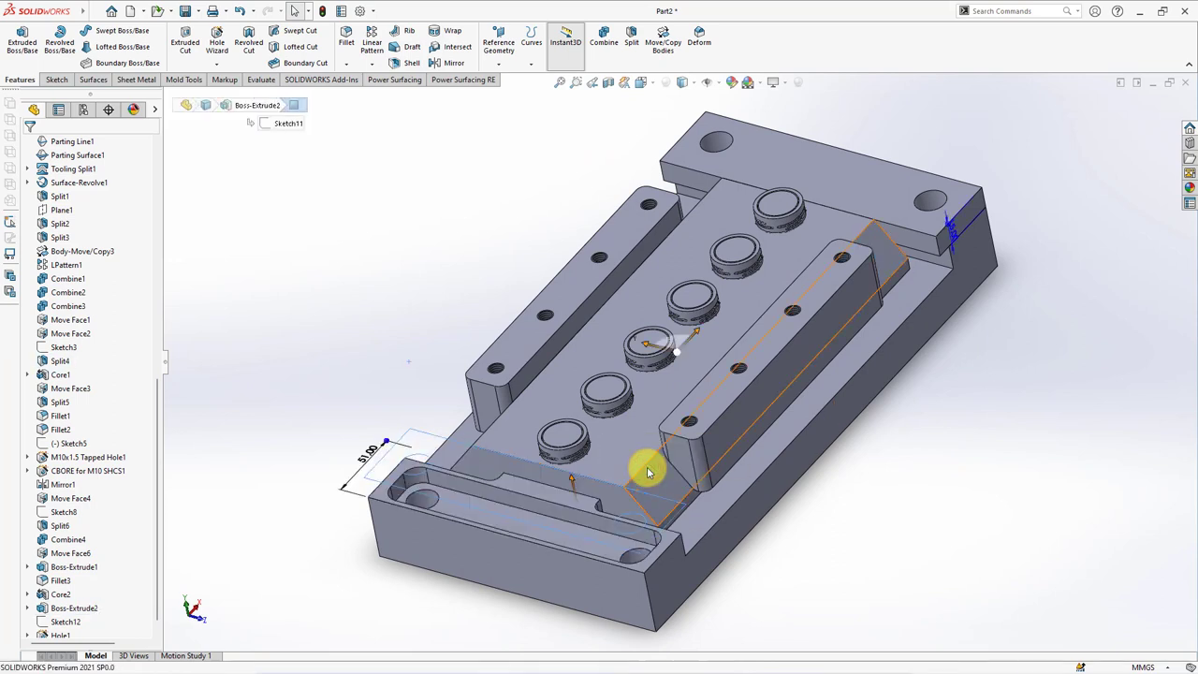
left_click(713, 596)
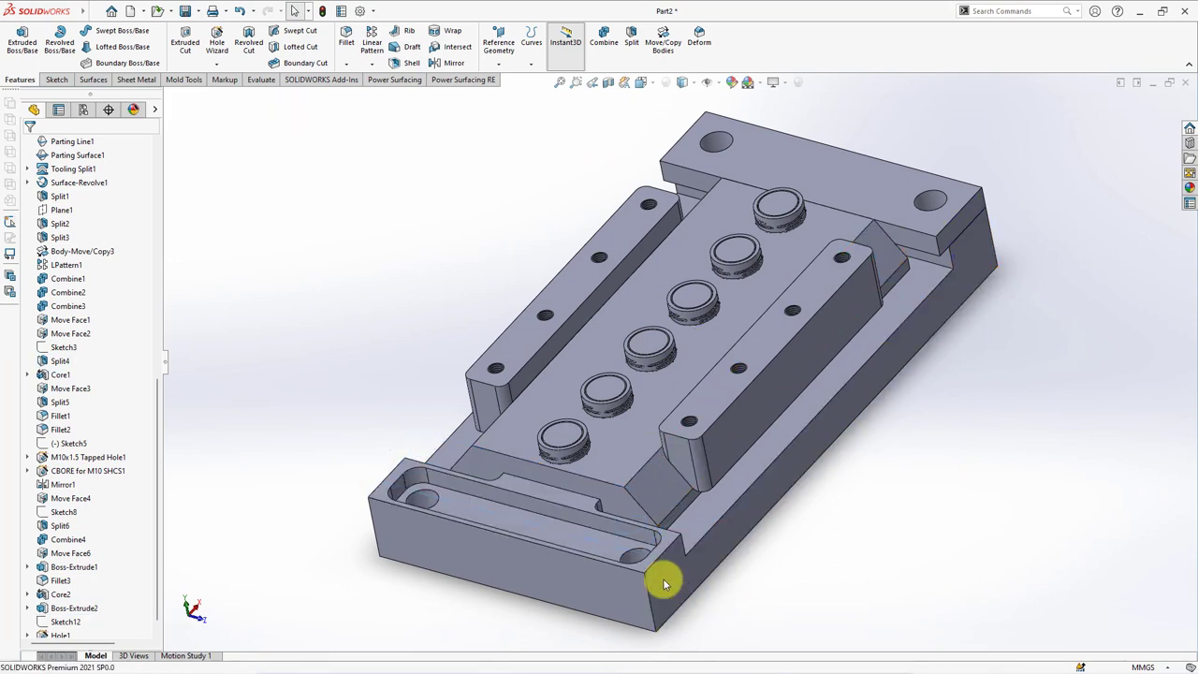
left_click(664, 584)
left_click(748, 553)
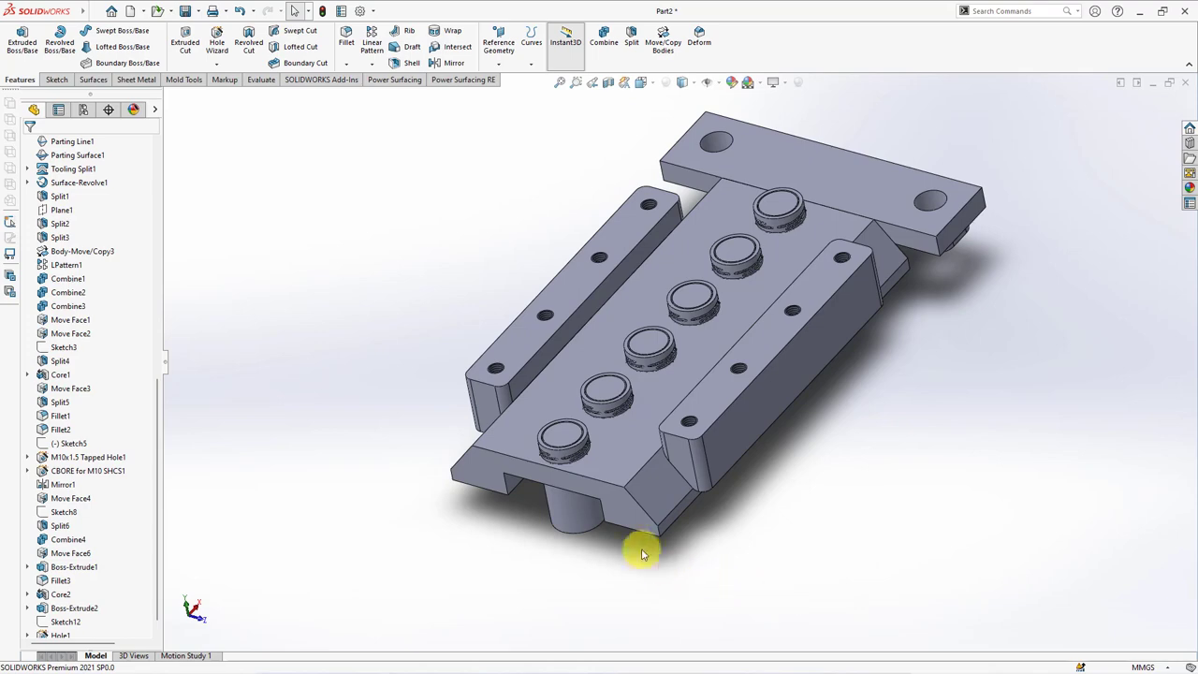
Step: Sketch on the core plate end face and draw a closed triangle along the right chamfer
left_click(622, 513)
left_click(674, 475)
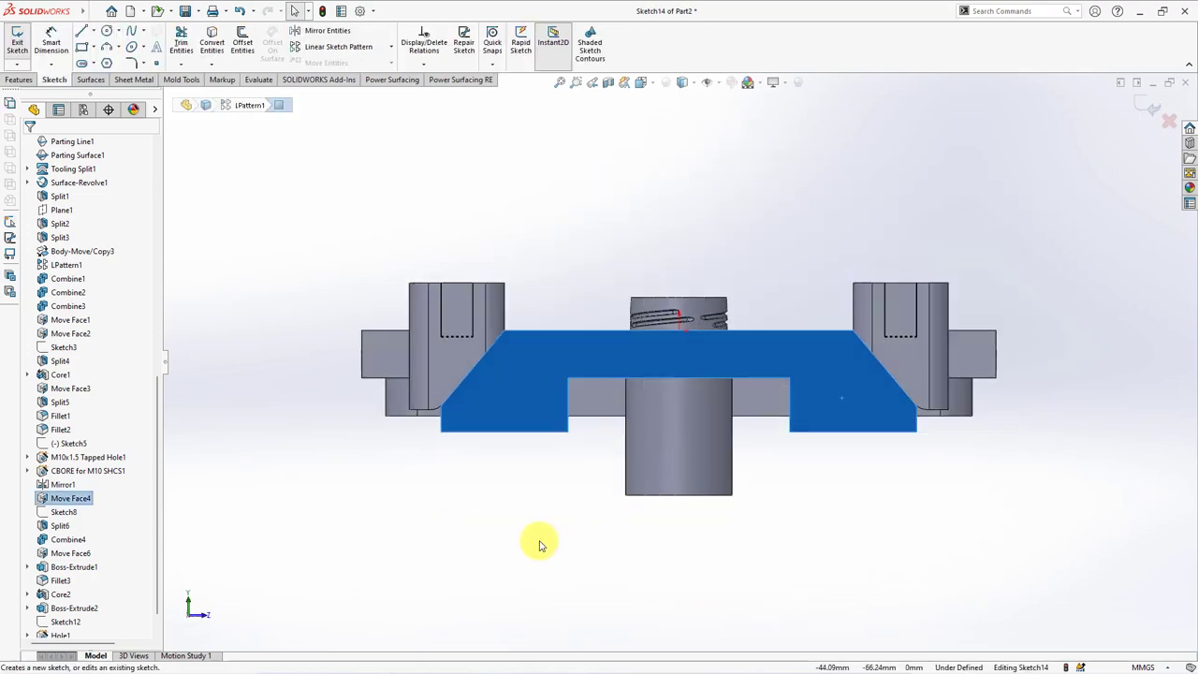
left_click(540, 544)
left_click(81, 32)
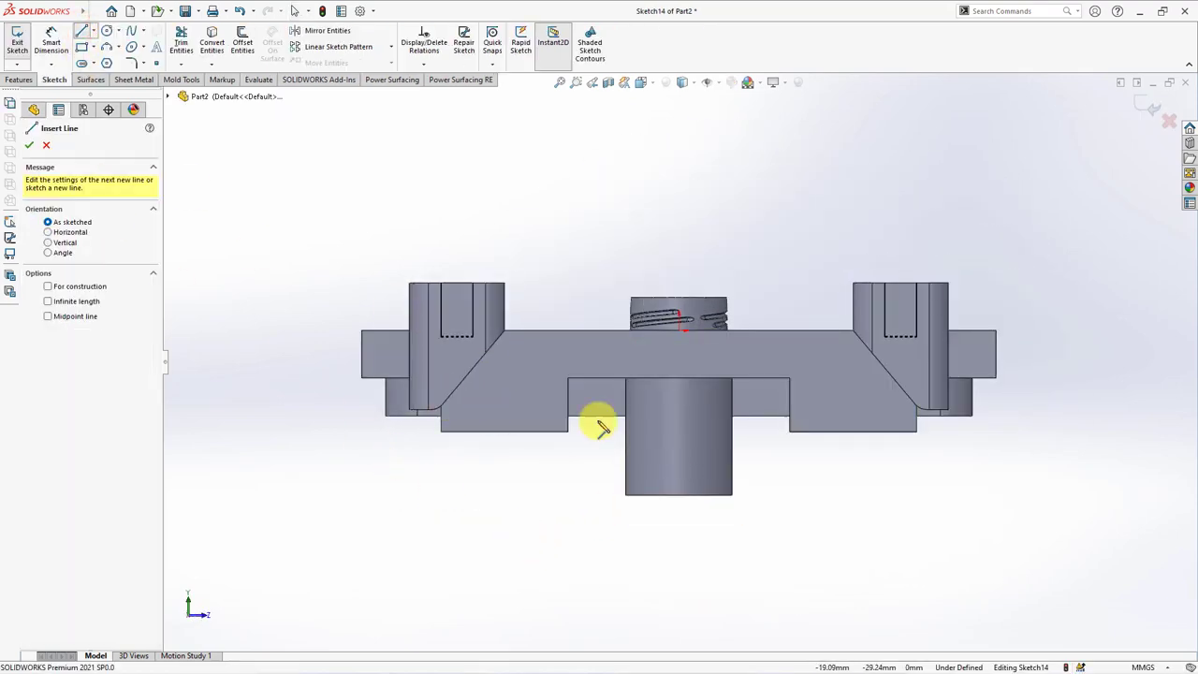
left_click(918, 408)
left_click(851, 329)
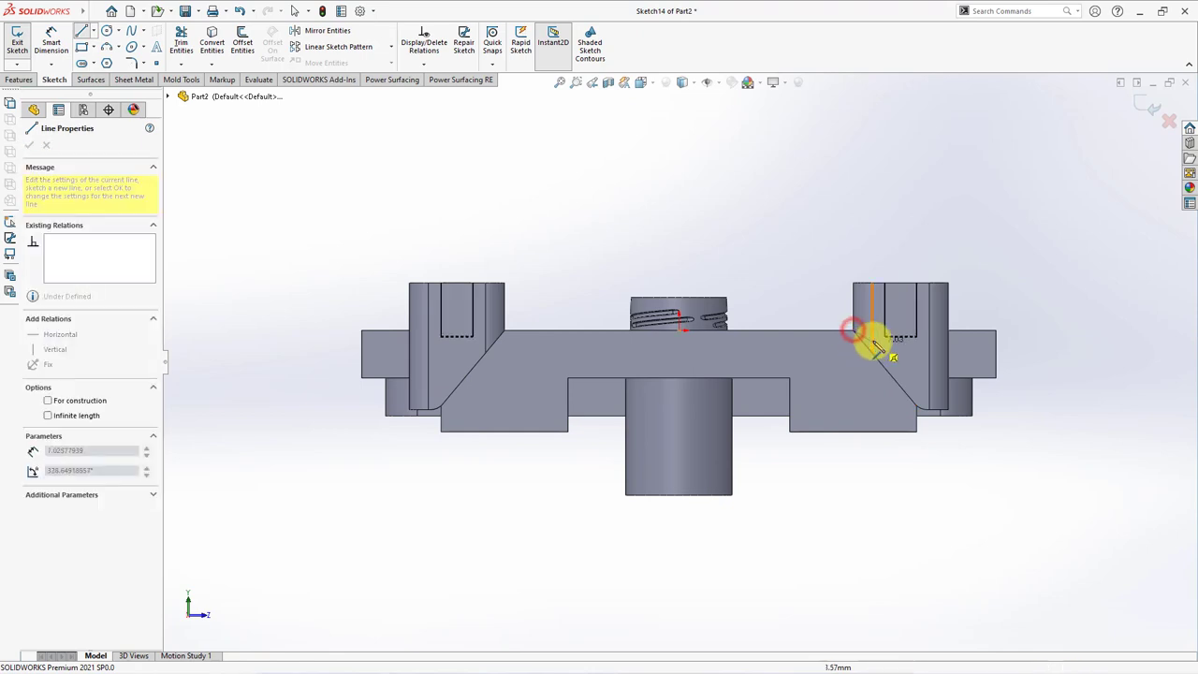
left_click(918, 412)
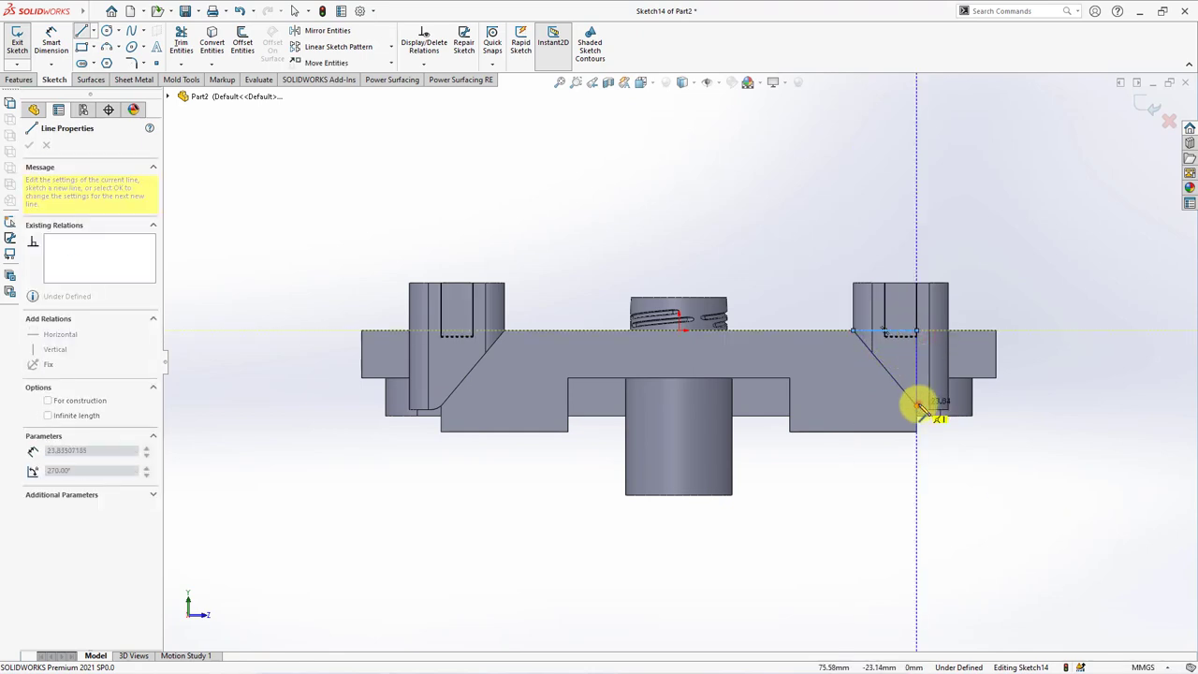
double_click(852, 334)
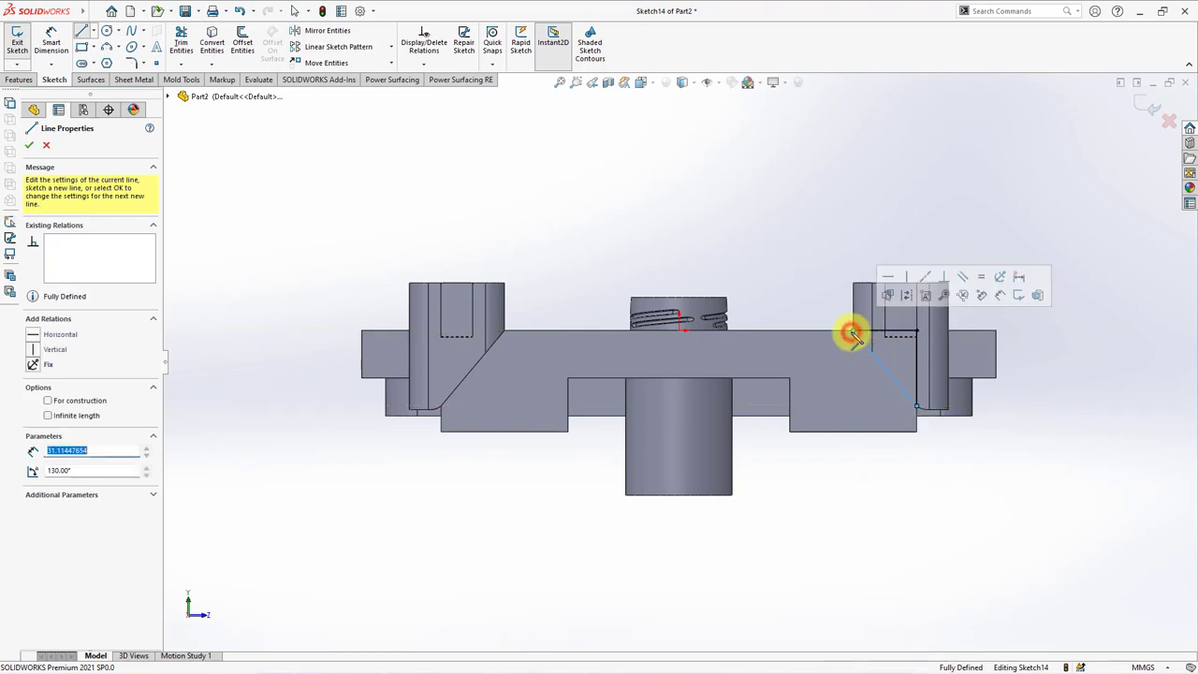
Step: Draw the matching closed triangle along the left chamfer and finish the lines
left_click(505, 332)
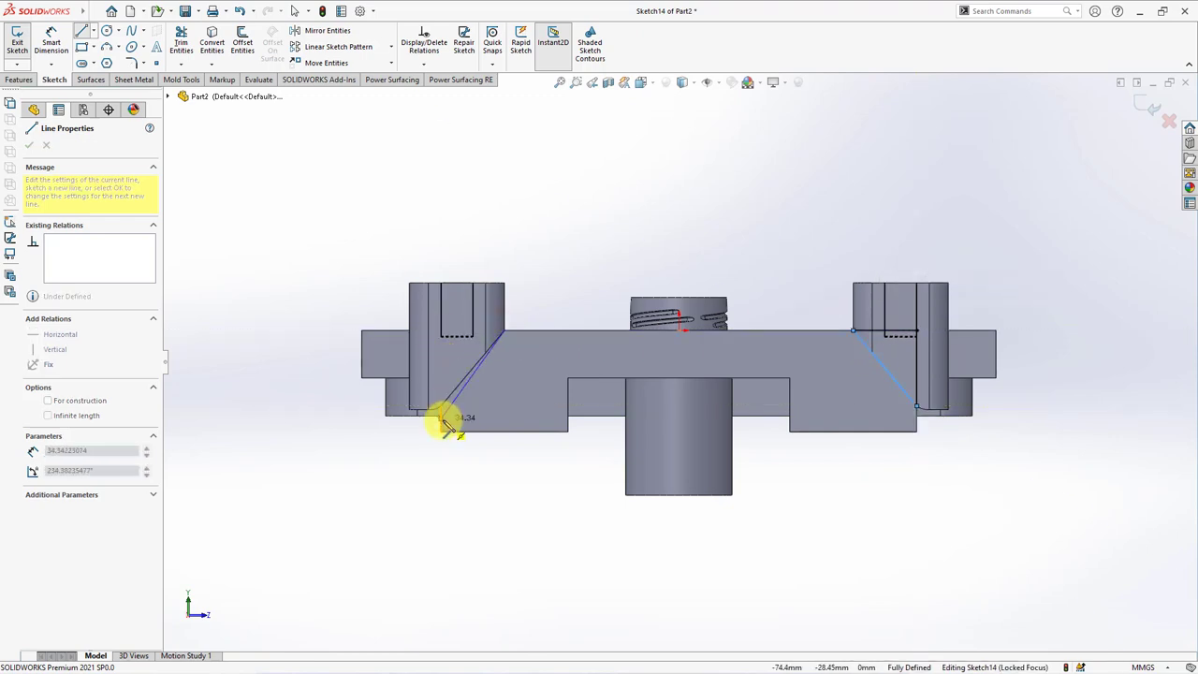
left_click(440, 330)
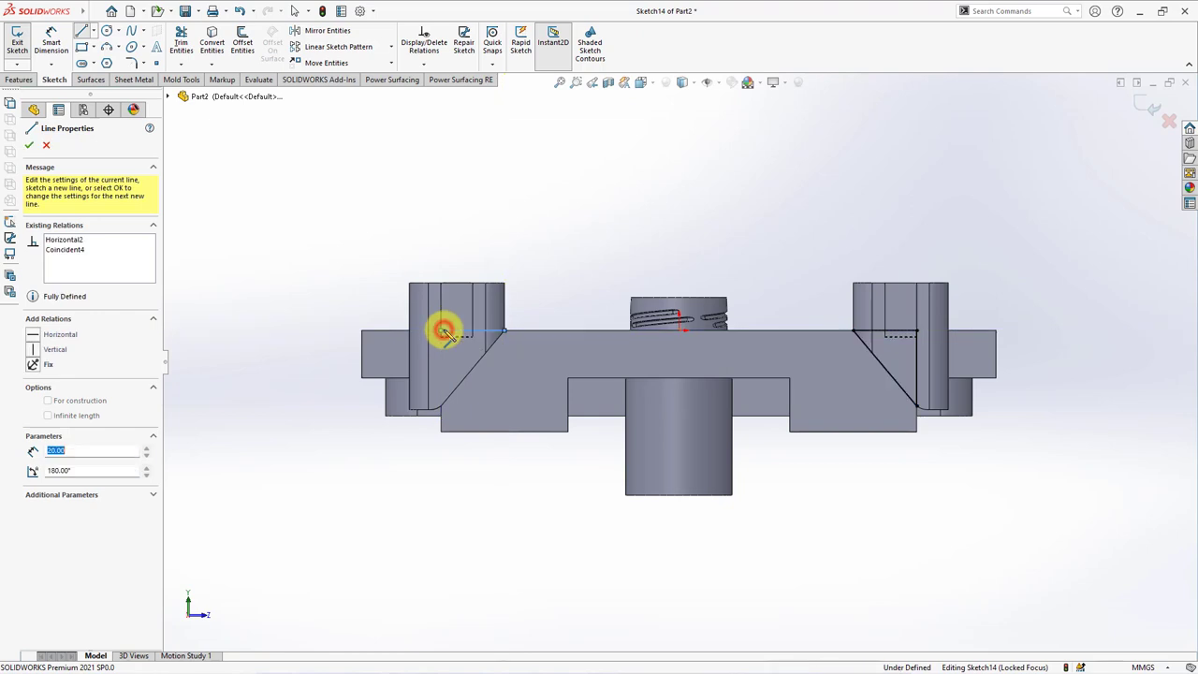
key("Escape")
left_click(494, 343)
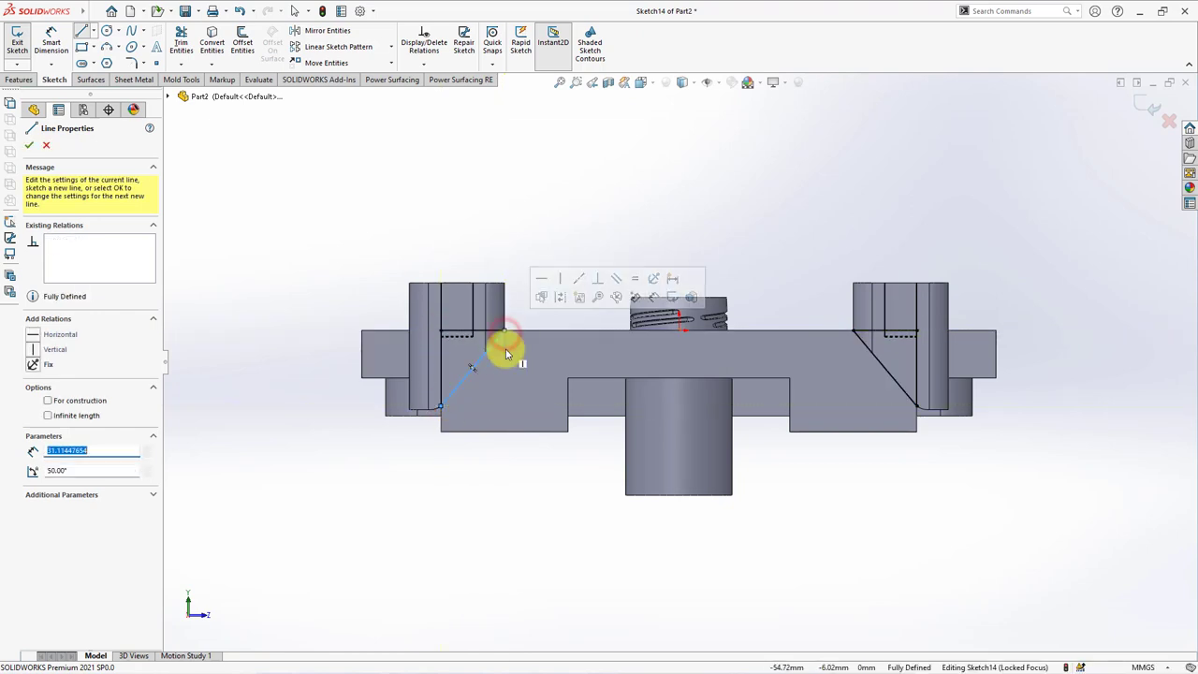
left_click(534, 217)
right_click(540, 224)
left_click(553, 230)
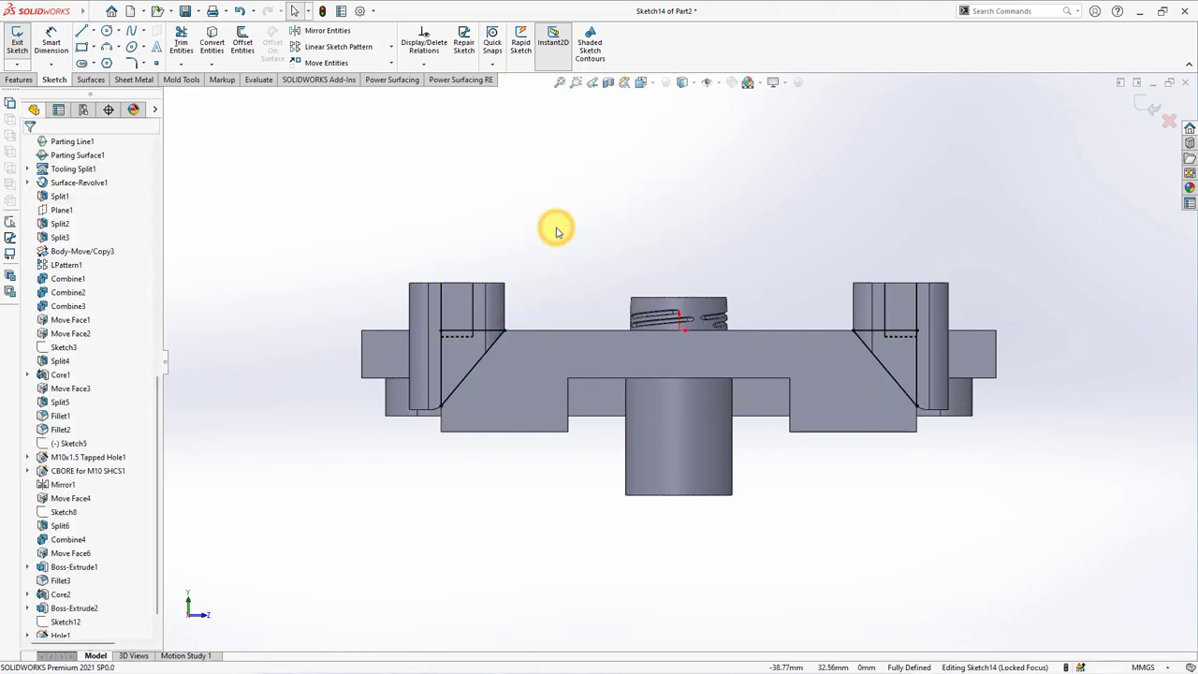
mouse_move(553, 227)
middle_mouse_down()
mouse_move(556, 246)
mouse_move(527, 267)
middle_mouse_up()
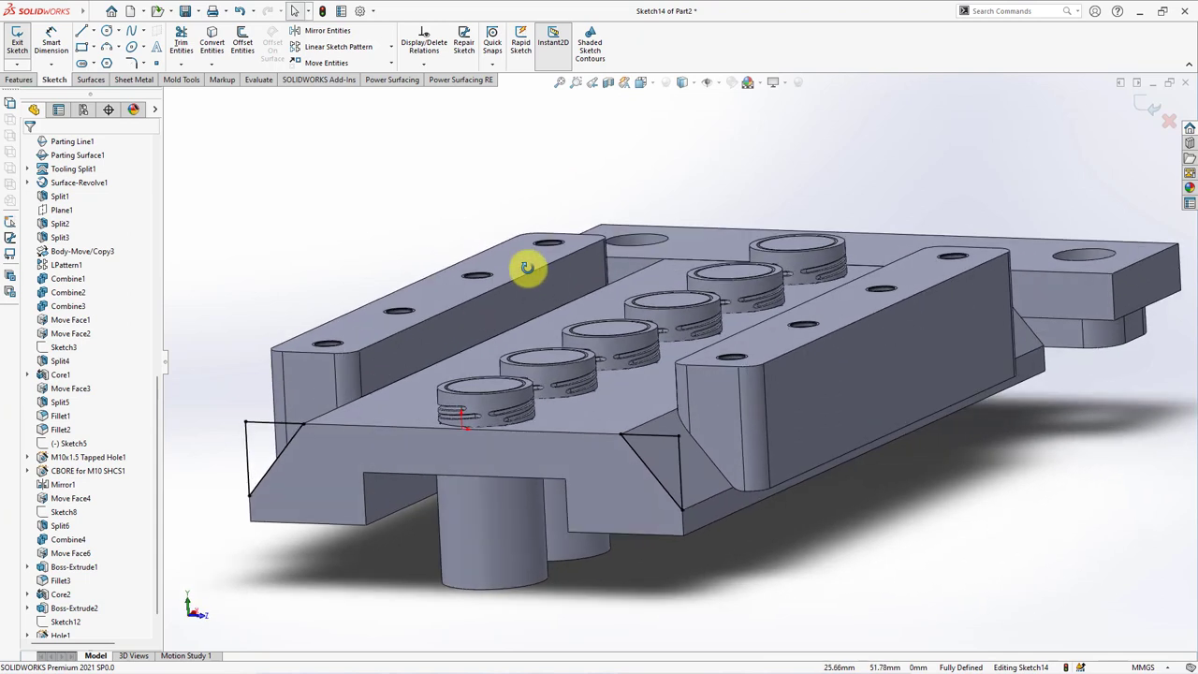
Step: Extrude the triangles 30 mm in reverse, merged only into the core plate body
left_click(19, 80)
left_click(22, 42)
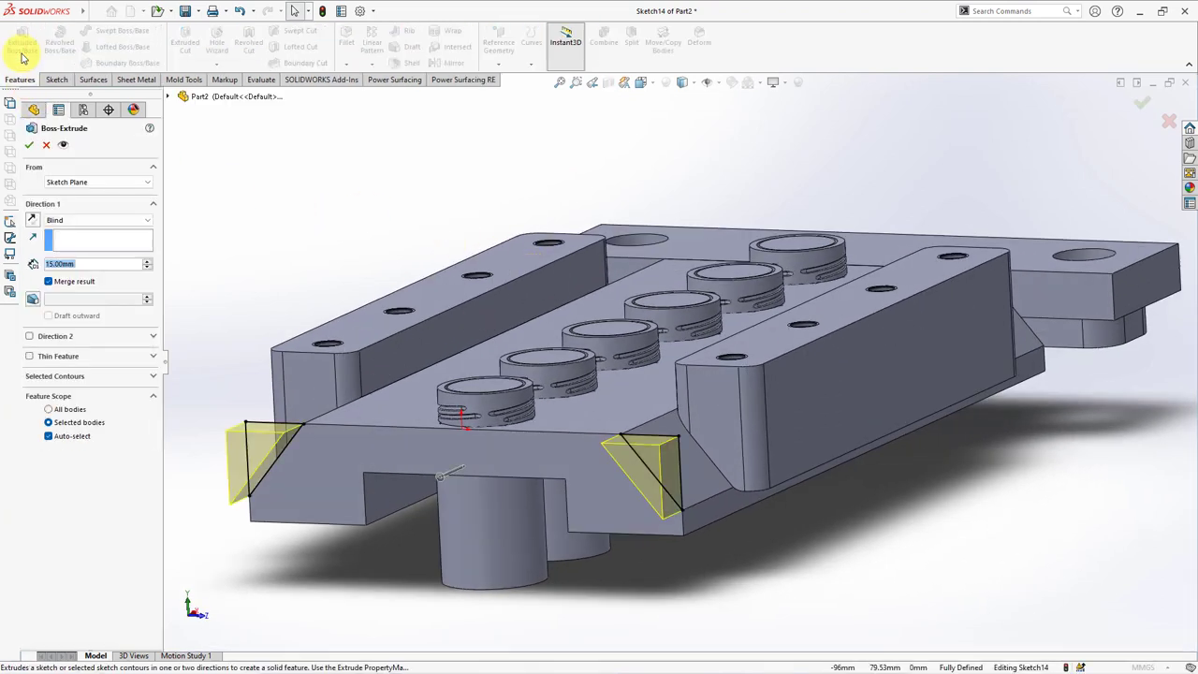
left_click(32, 218)
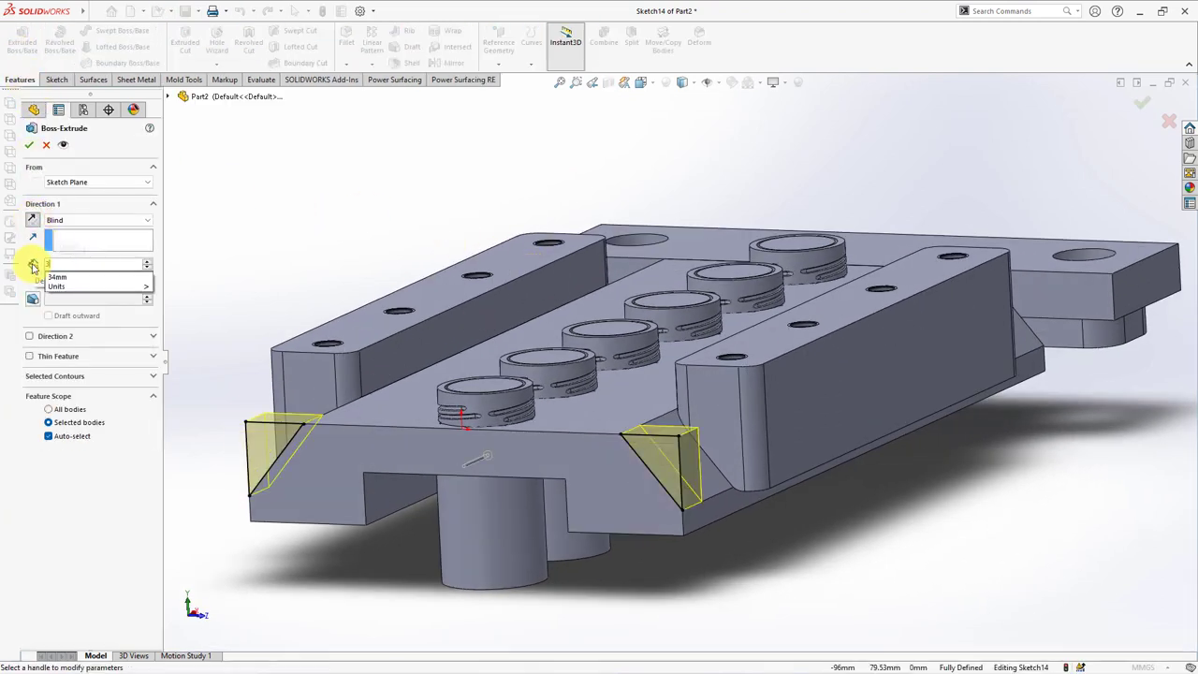
left_click(49, 436)
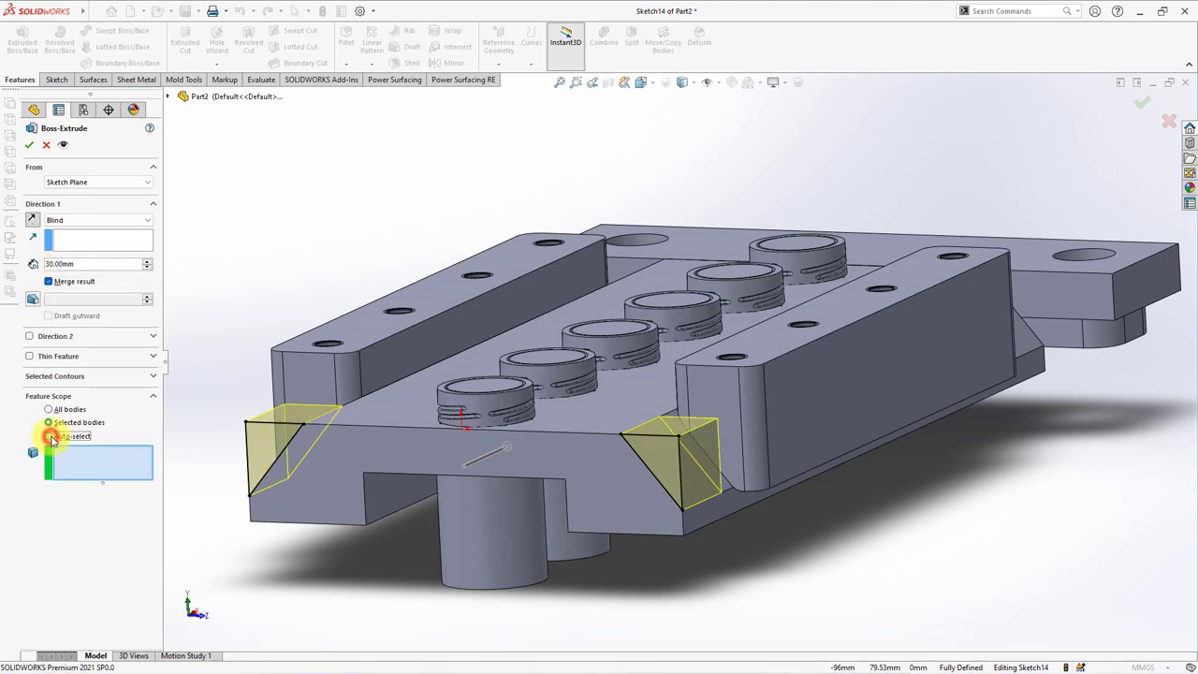
left_click(324, 502)
right_click(323, 495)
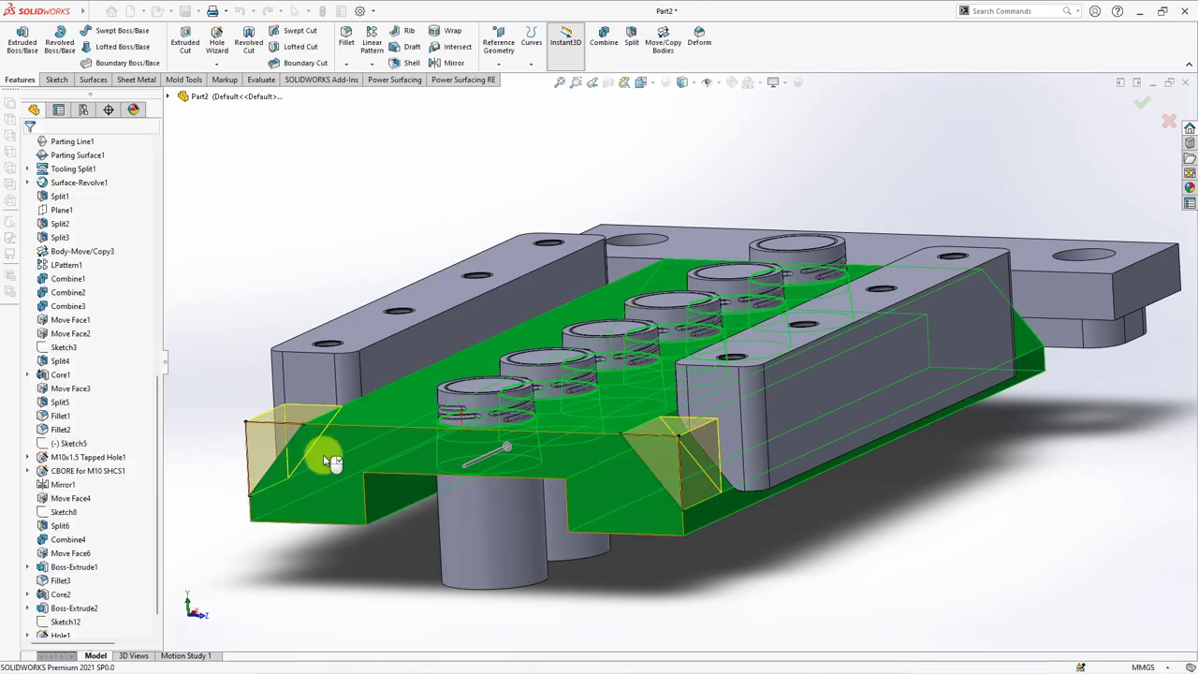
Step: Hide the left and right side rail bodies
middle_click_drag(315, 268, 404, 383)
left_click(412, 375)
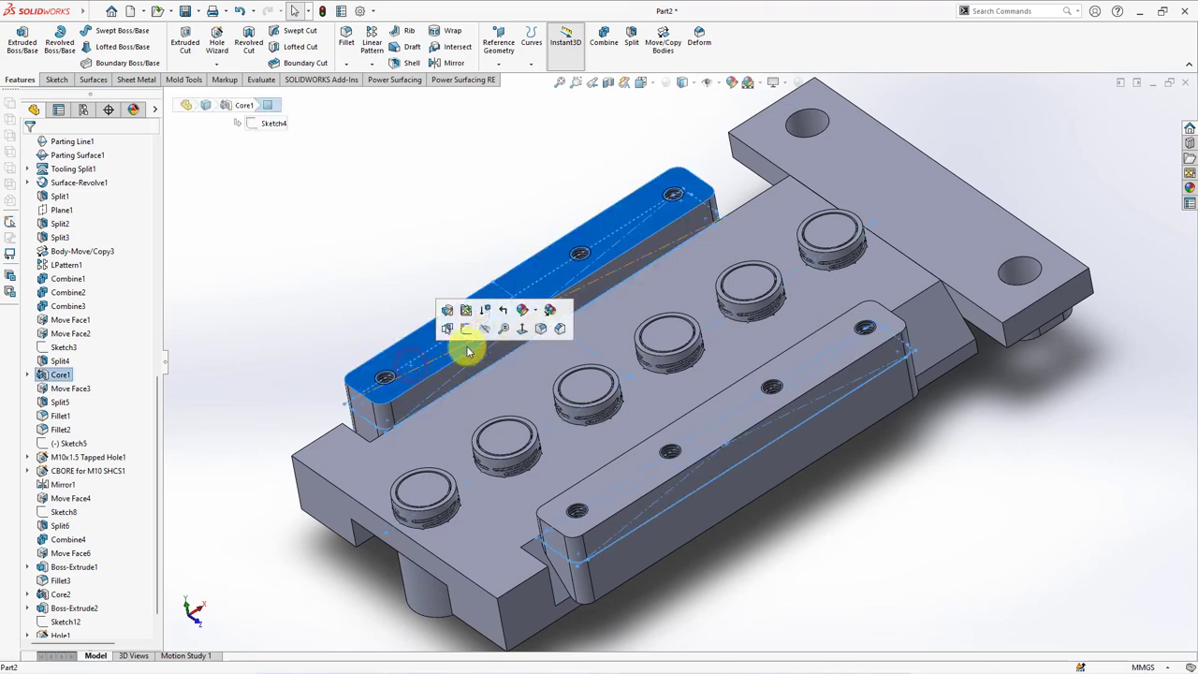
left_click(468, 339)
left_click(641, 466)
left_click(711, 426)
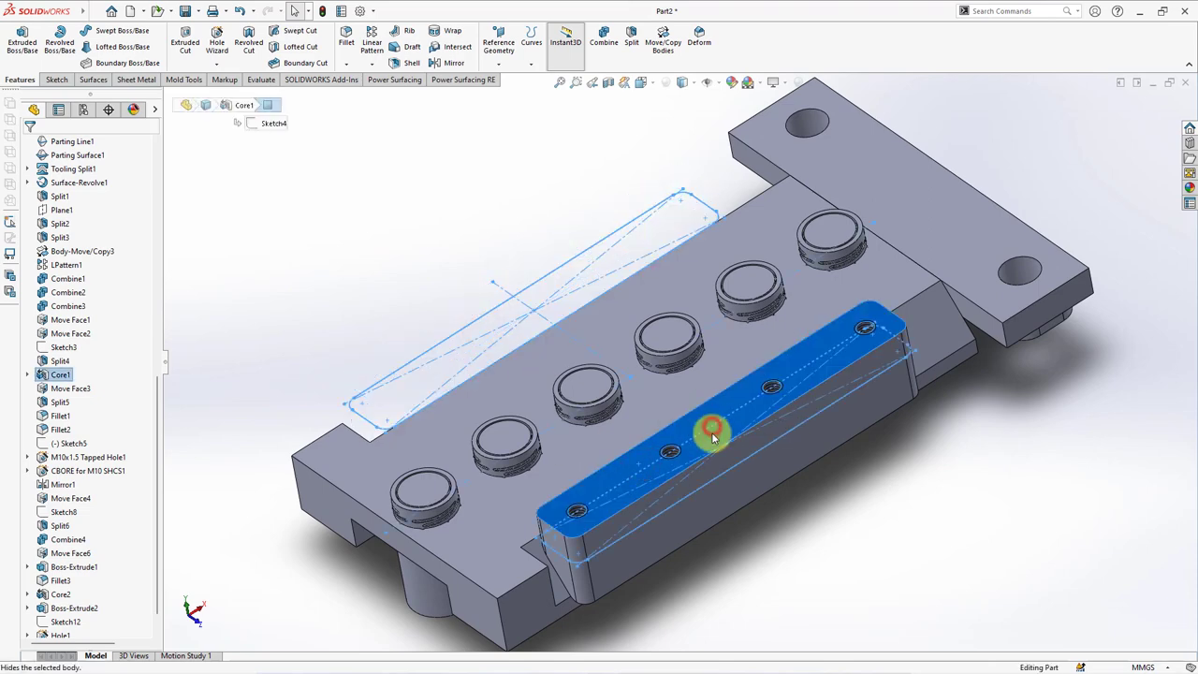
mouse_move(767, 520)
middle_mouse_down()
mouse_move(683, 534)
mouse_move(471, 349)
middle_mouse_up()
Step: Draft the first wedge's end face at 30°, using its long face as the neutral plane
left_click(403, 51)
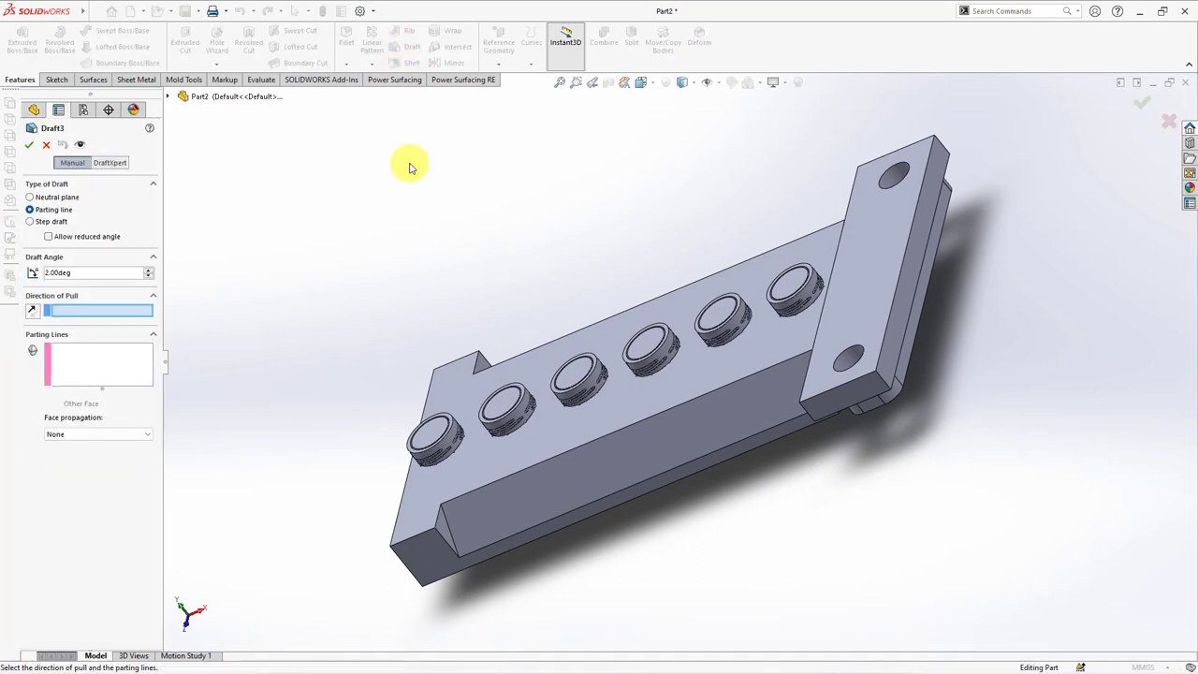
left_click(507, 510)
left_click(31, 197)
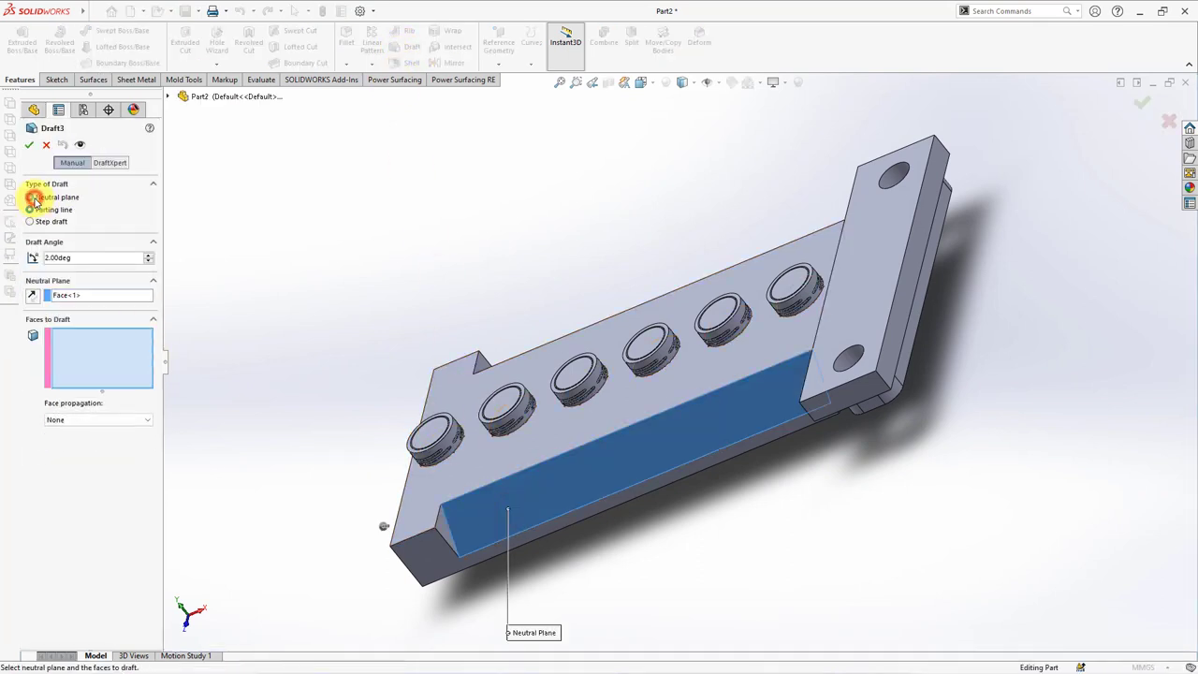
left_click(448, 529)
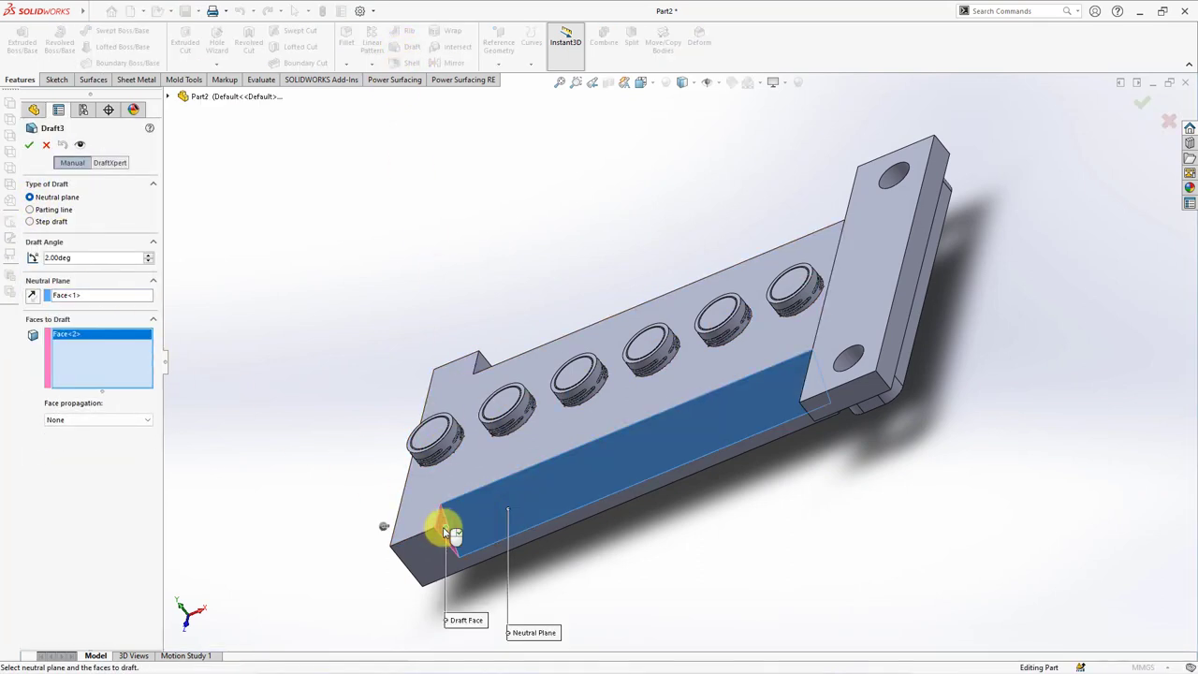
type("30")
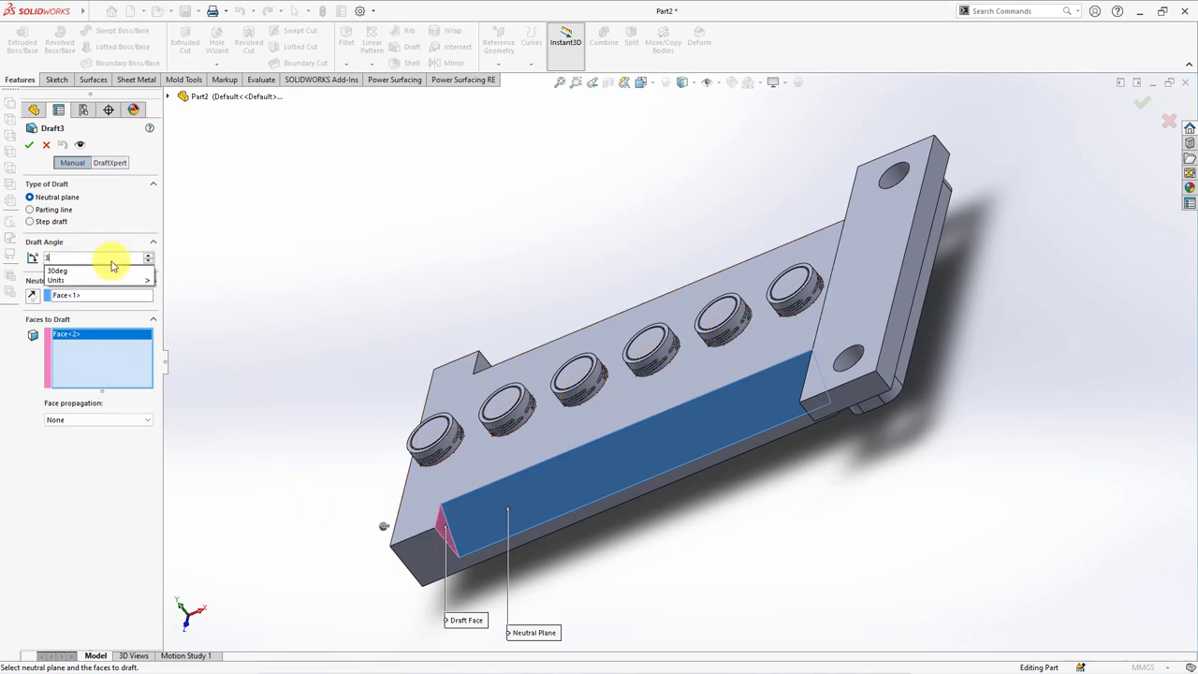
left_click(29, 145)
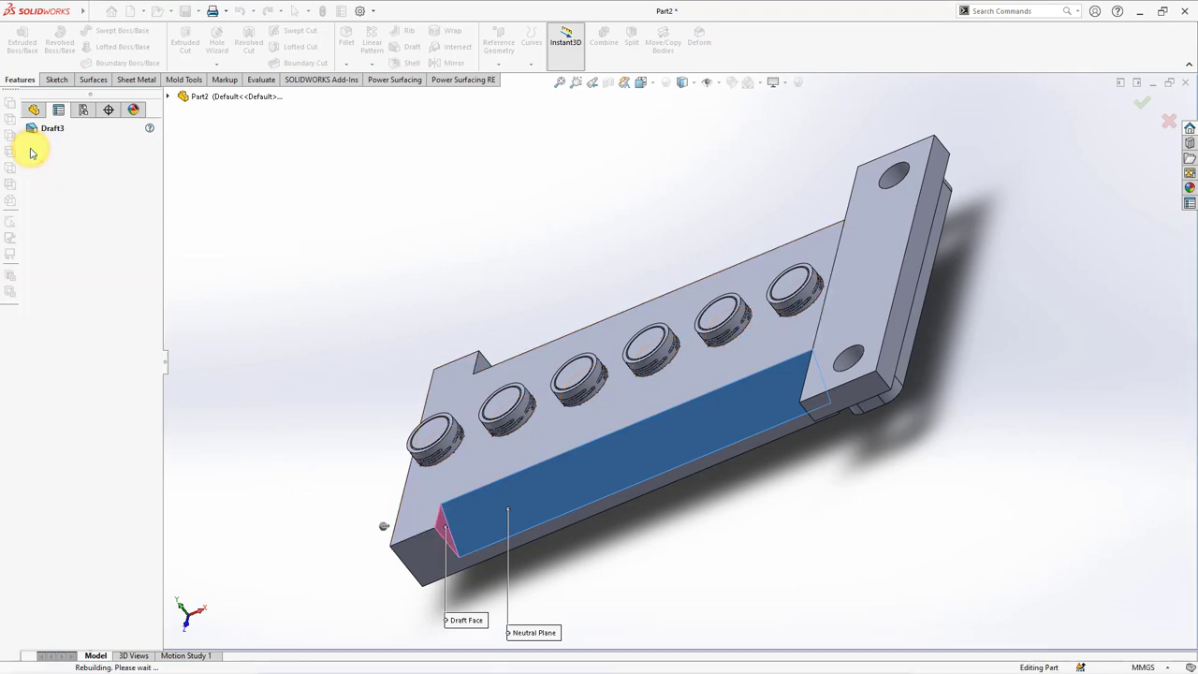
Step: Apply the same 30° neutral-plane draft to the other wedge's end face
middle_click_drag(355, 300, 337, 374)
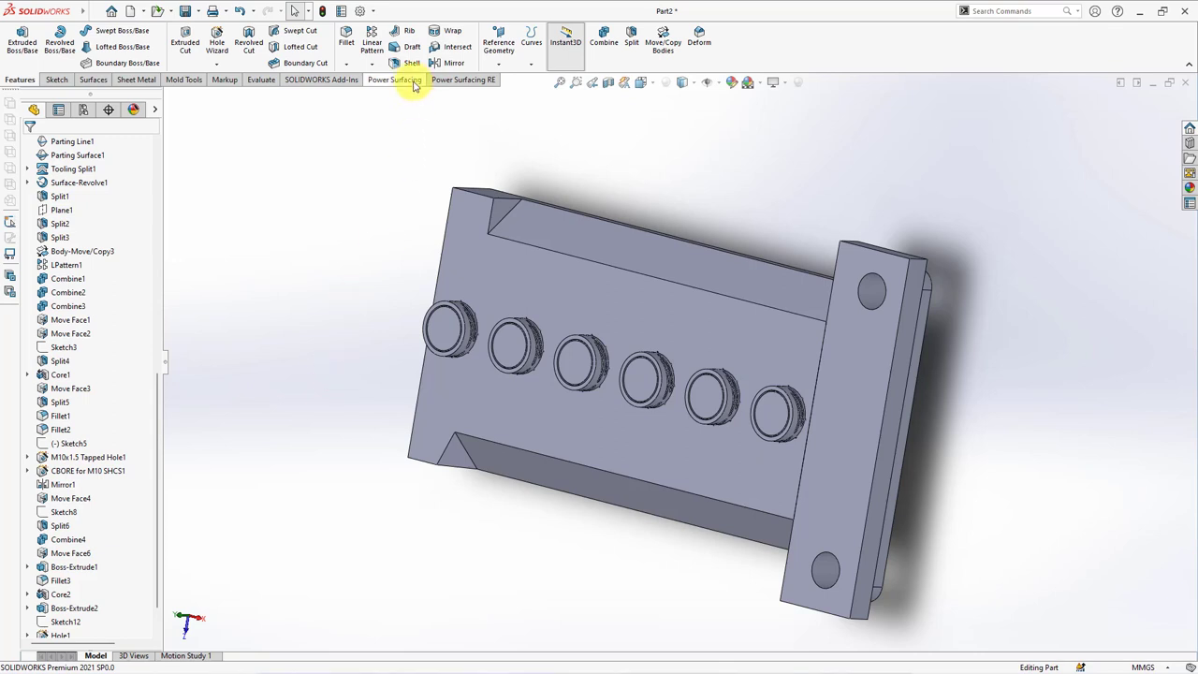
left_click(400, 42)
left_click(528, 223)
left_click(504, 214)
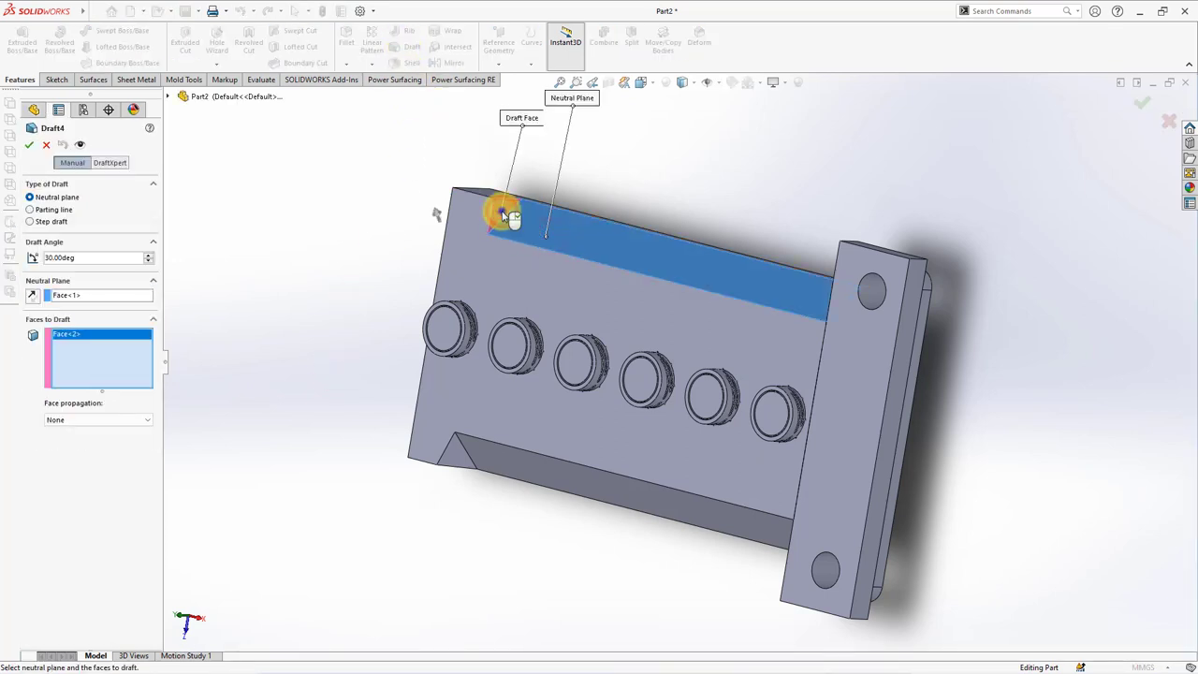
right_click(503, 214)
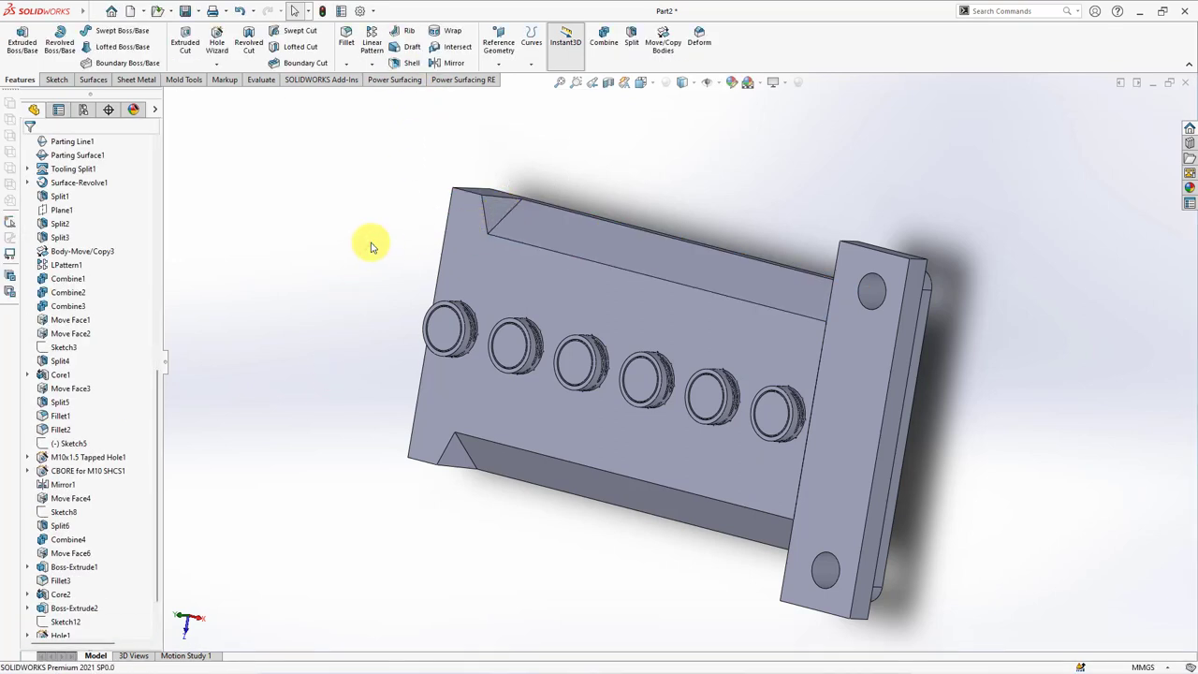
Step: Round the lower and upper wedge edges with a 10 mm fillet
left_click(346, 40)
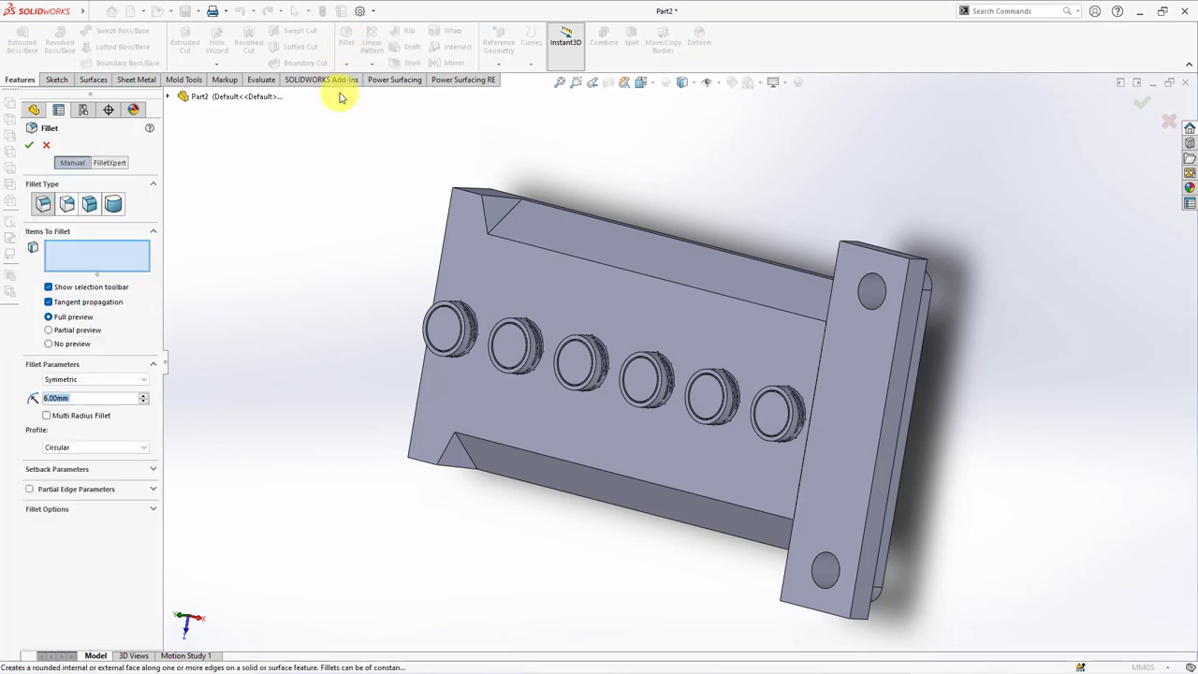
left_click(461, 454)
left_click(499, 224)
right_click(498, 226)
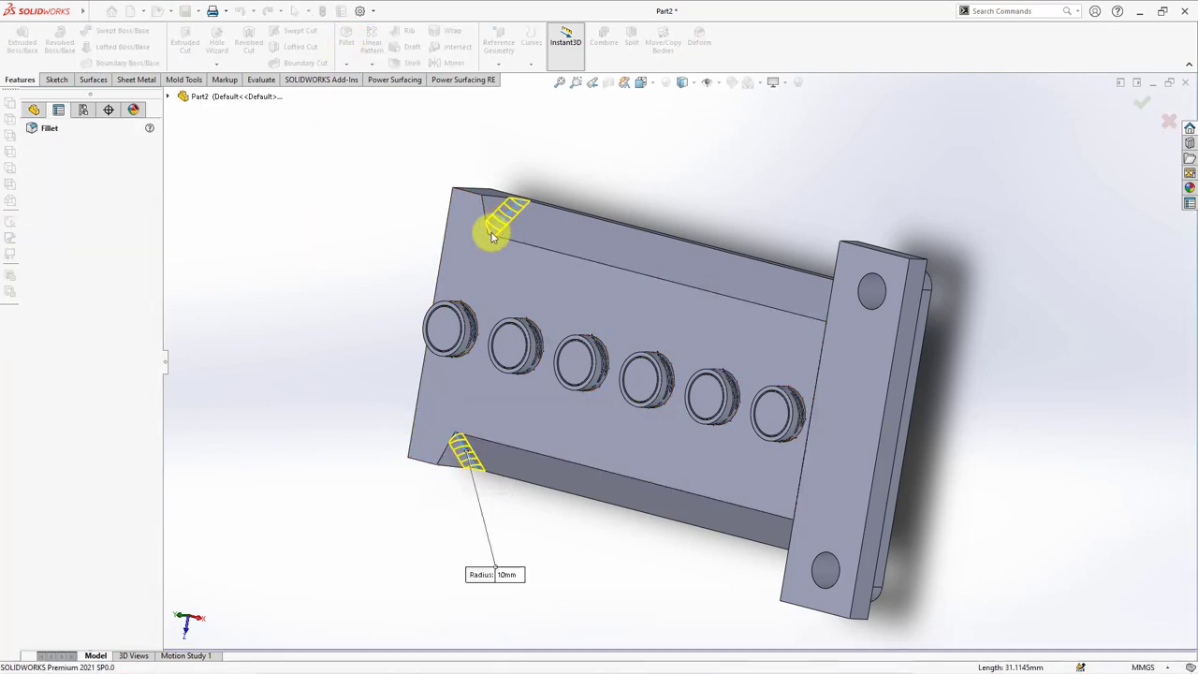
mouse_move(379, 249)
middle_mouse_down()
mouse_move(436, 244)
mouse_move(469, 213)
middle_mouse_up()
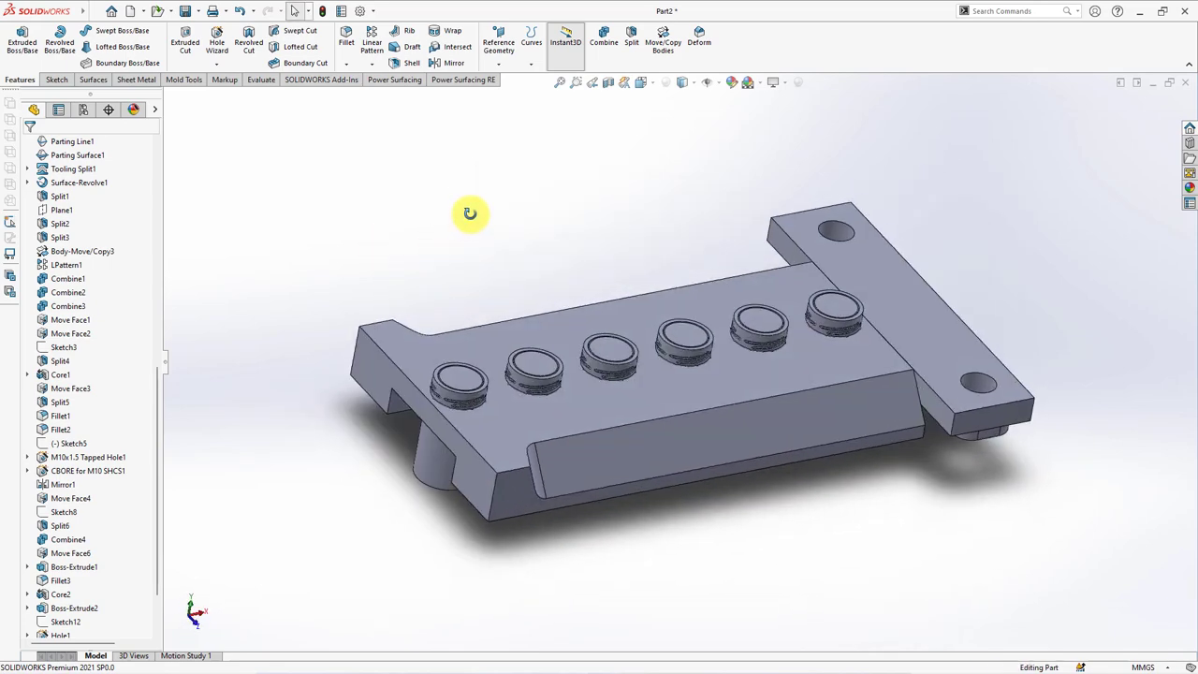
left_click(448, 499)
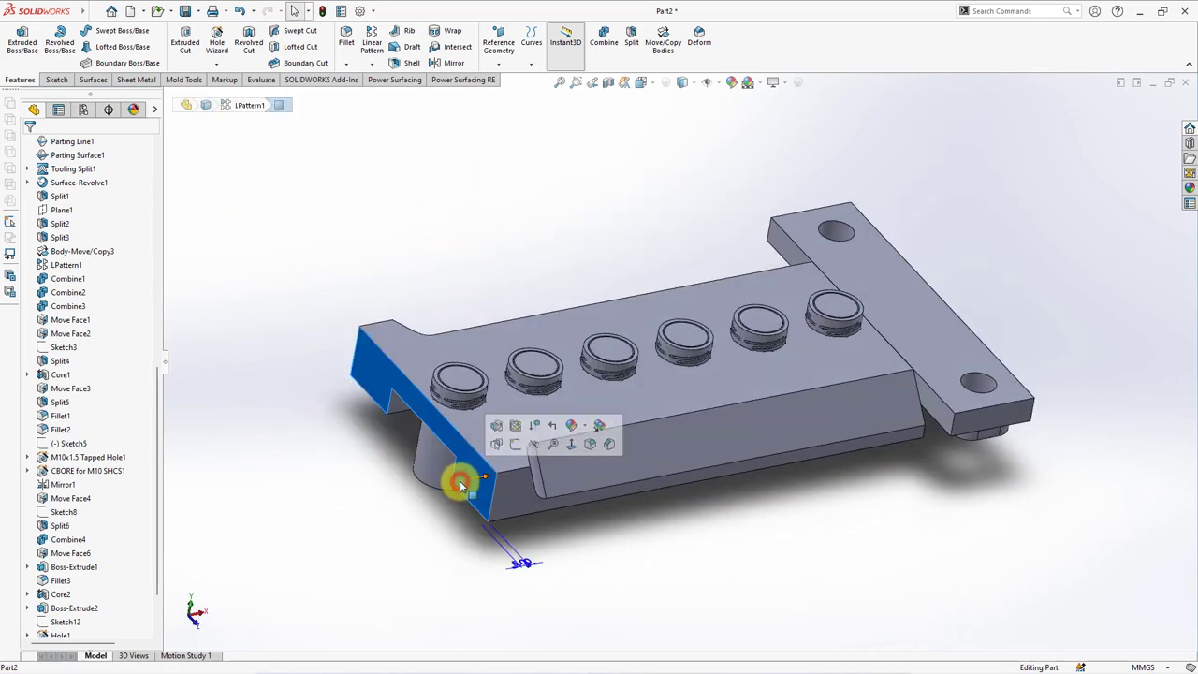
Step: Sketch rectangles filling the right and left pockets on the mold's end face
left_click(517, 453)
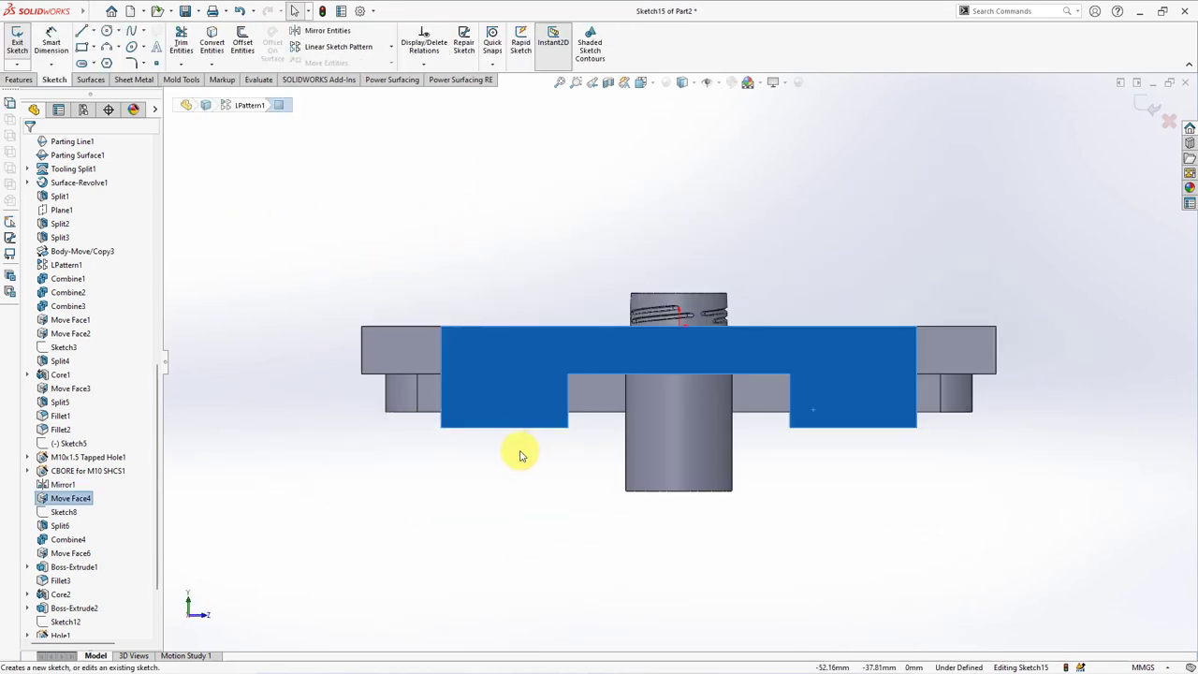
left_click(365, 474)
left_click(82, 49)
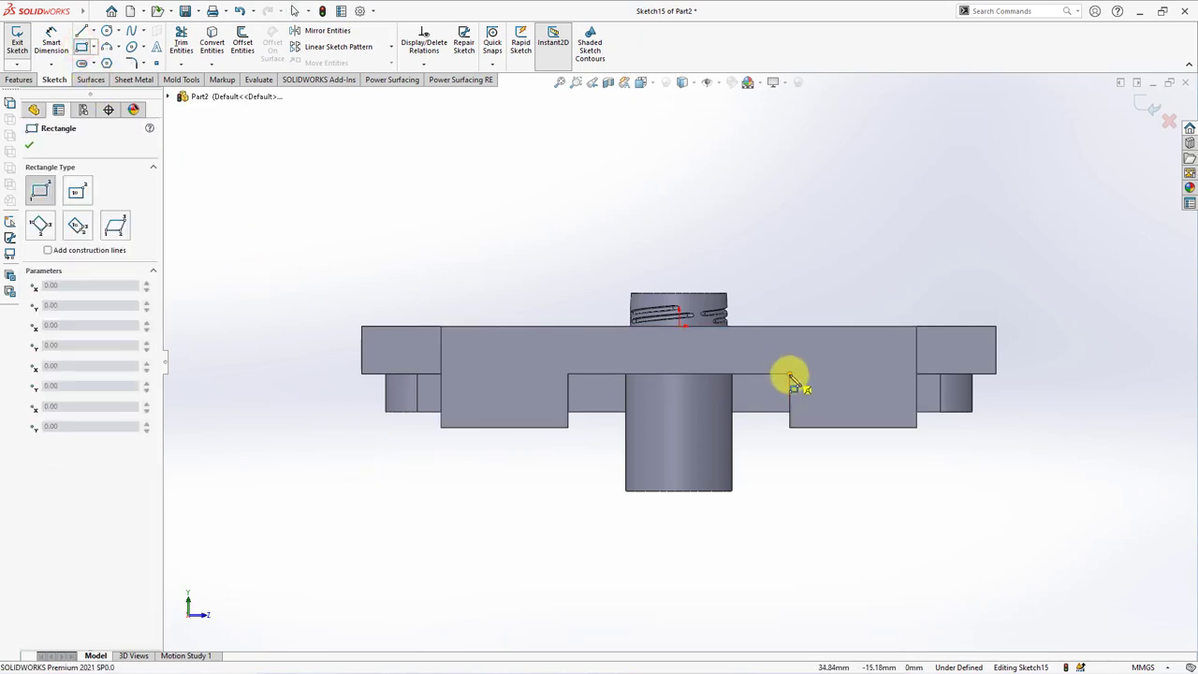
left_click(788, 373)
left_click(916, 427)
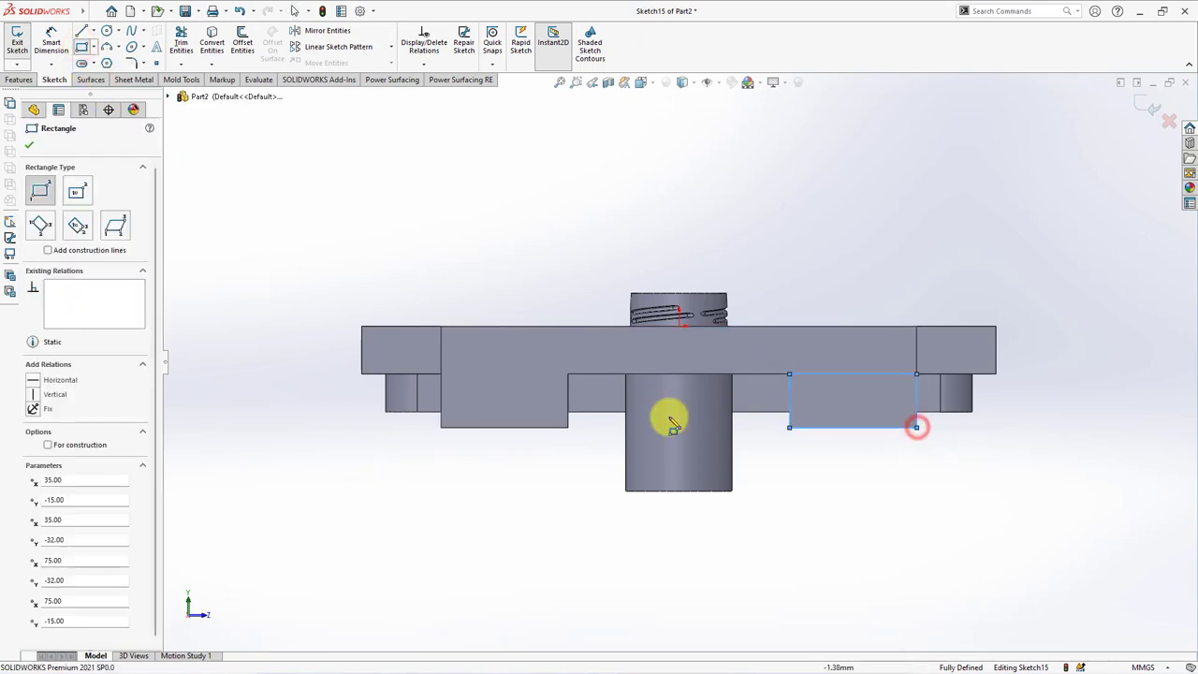
left_click(568, 374)
left_click(441, 428)
left_click(29, 147)
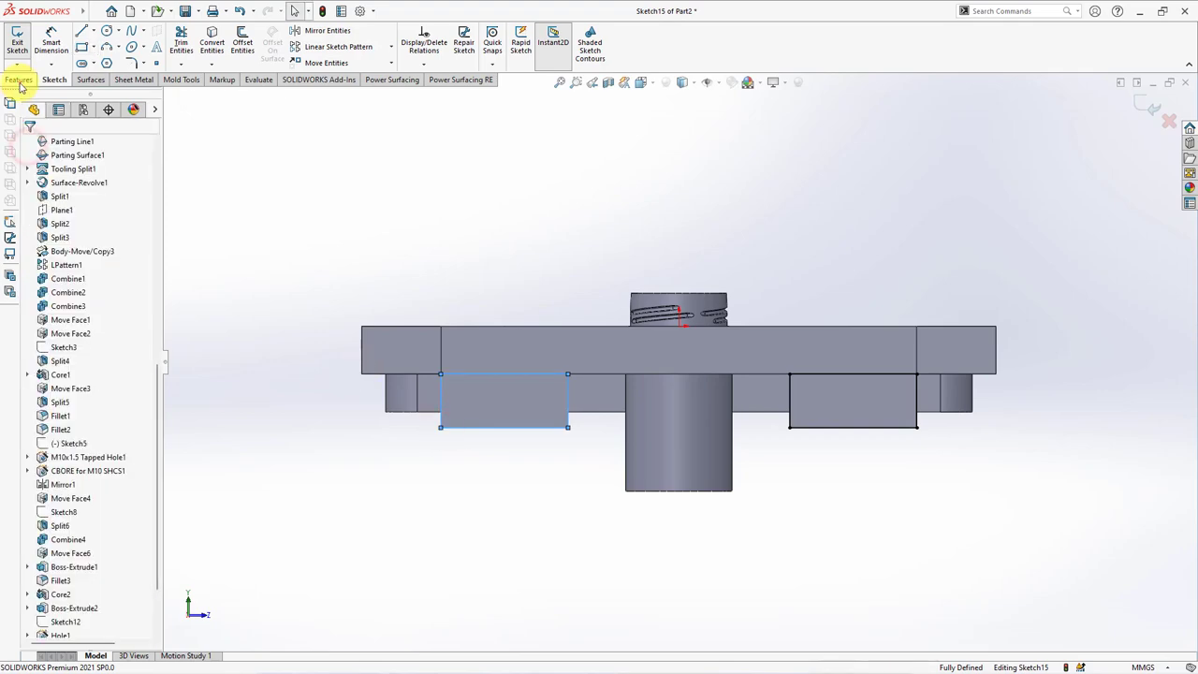
Step: Extrude the two rectangles into 10 mm-deep blocks
left_click(19, 79)
left_click(21, 45)
mouse_move(222, 185)
middle_mouse_down()
mouse_move(440, 262)
mouse_move(382, 277)
middle_mouse_up()
left_click(146, 269)
left_click(146, 268)
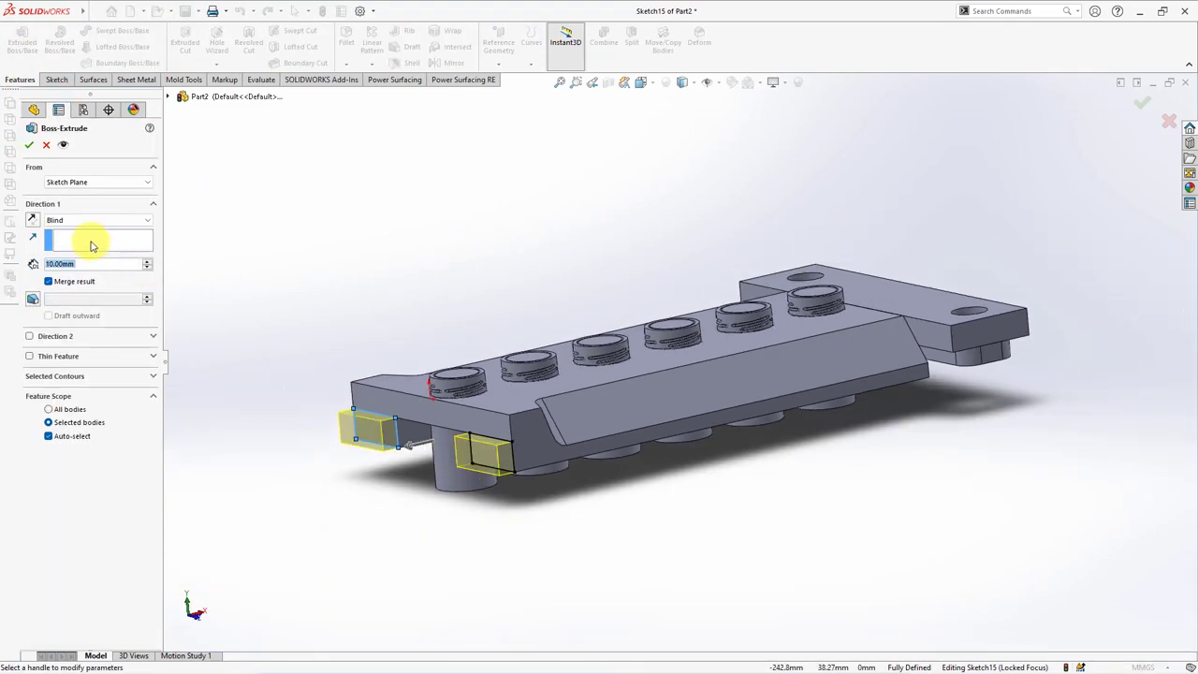
left_click(29, 147)
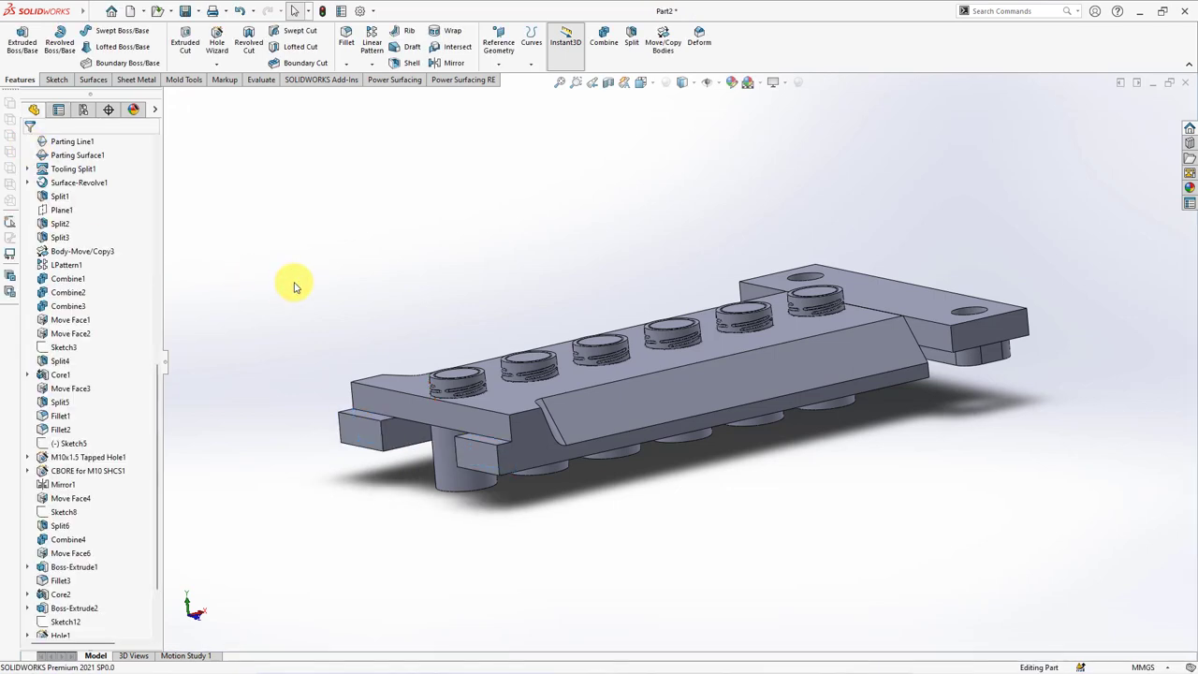
Step: Round two edges of the new blocks with an 8 mm fillet
left_click(346, 39)
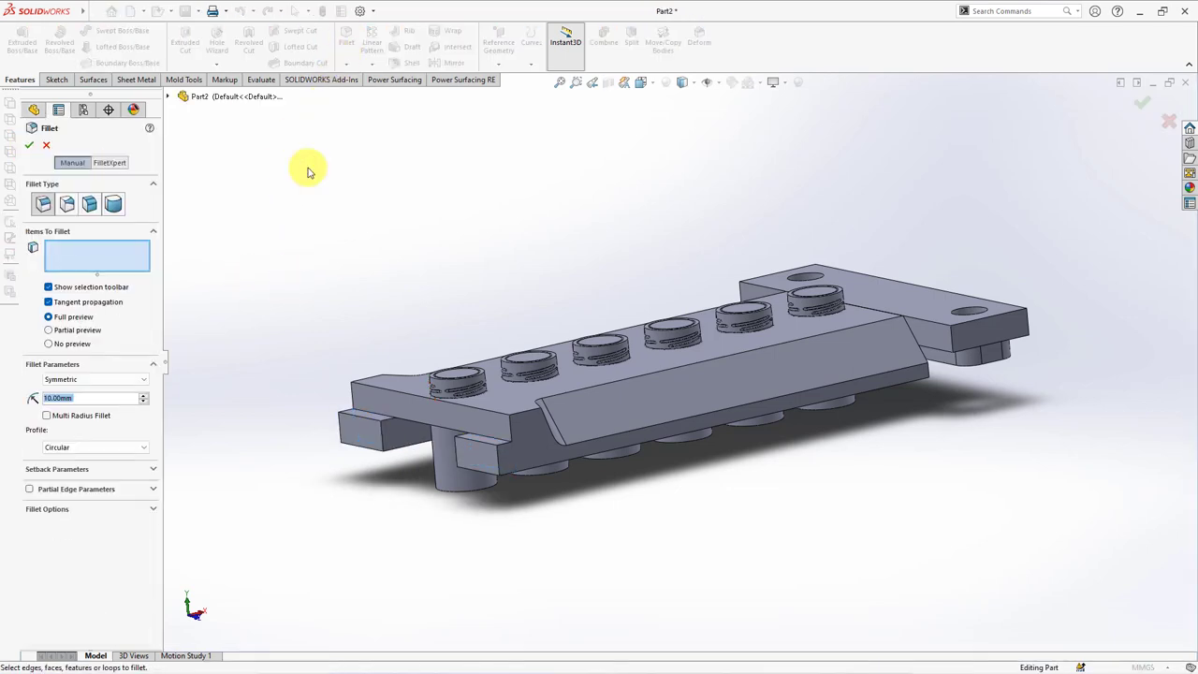
type("8")
key("Return")
left_click(458, 463)
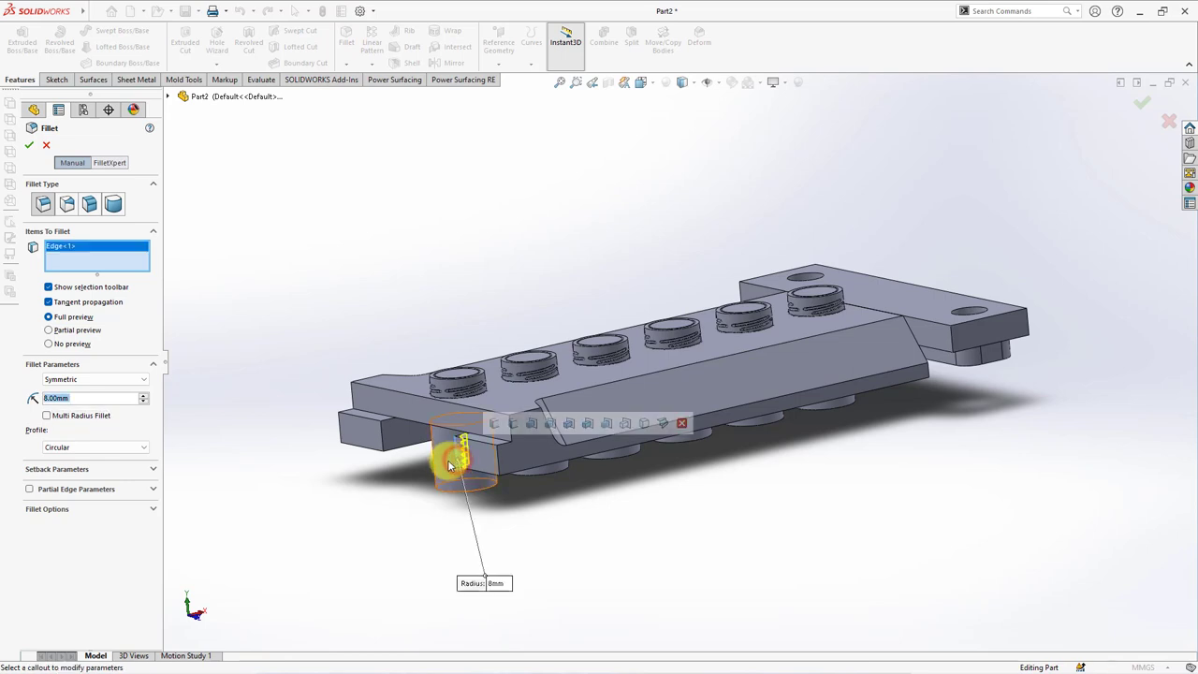
left_click(384, 447)
right_click(380, 446)
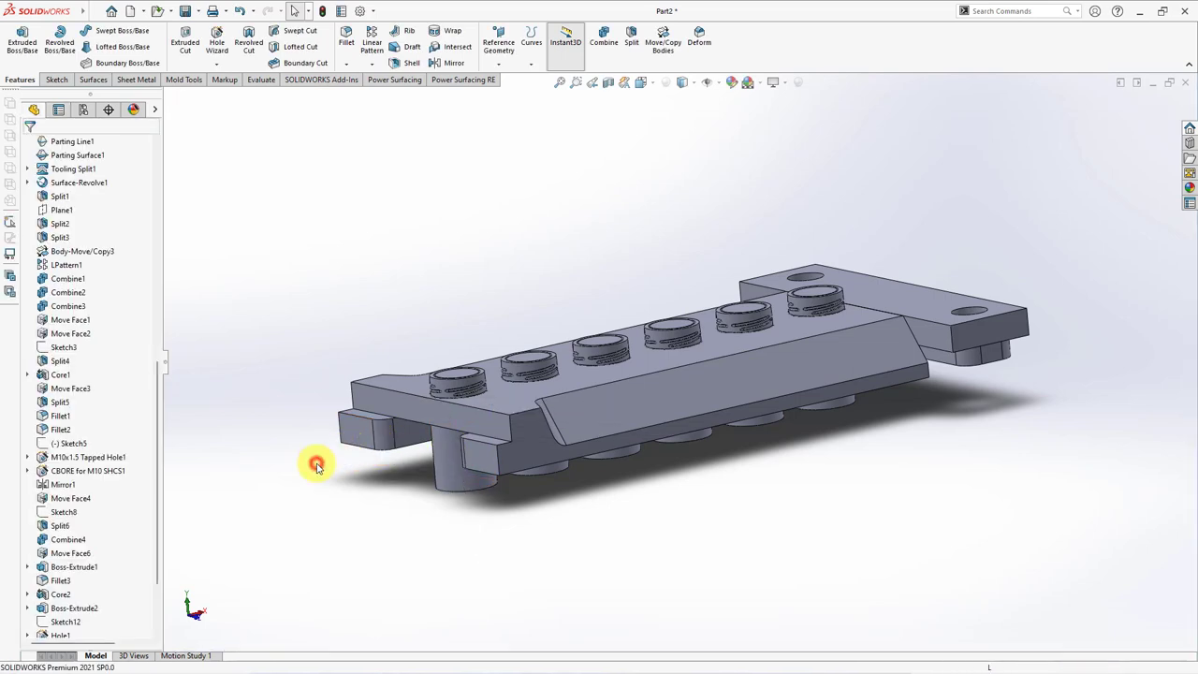
mouse_move(316, 462)
middle_mouse_down()
mouse_move(371, 447)
mouse_move(380, 521)
middle_mouse_up()
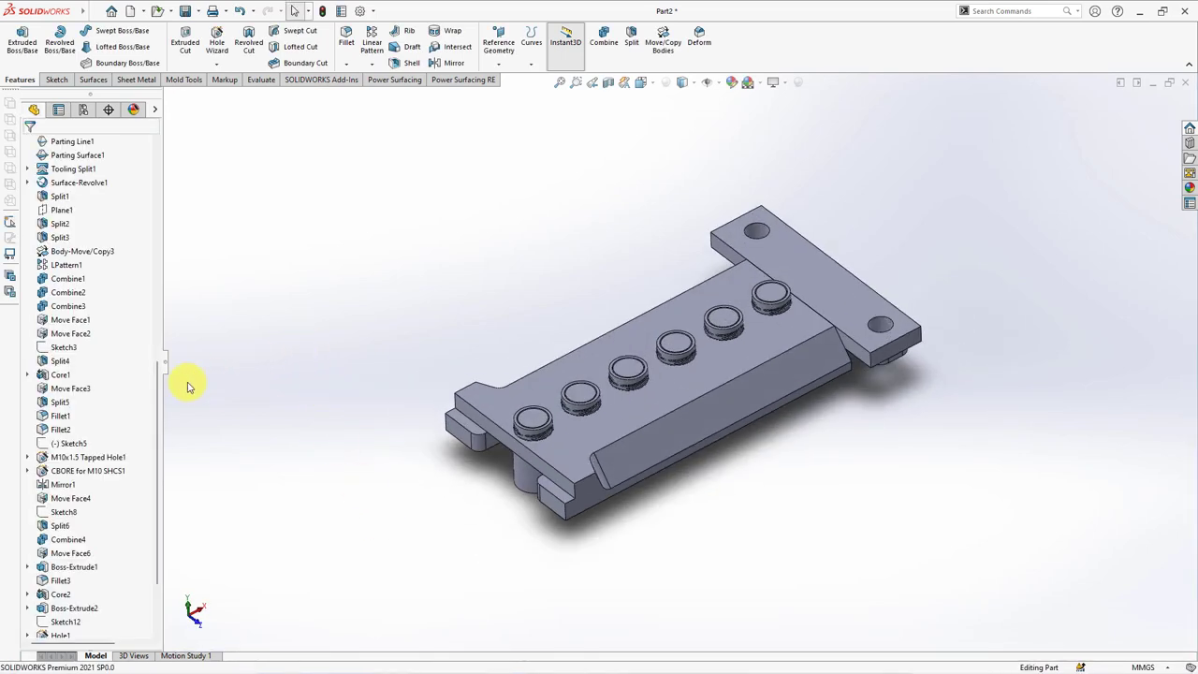
left_click_drag(159, 420, 166, 294)
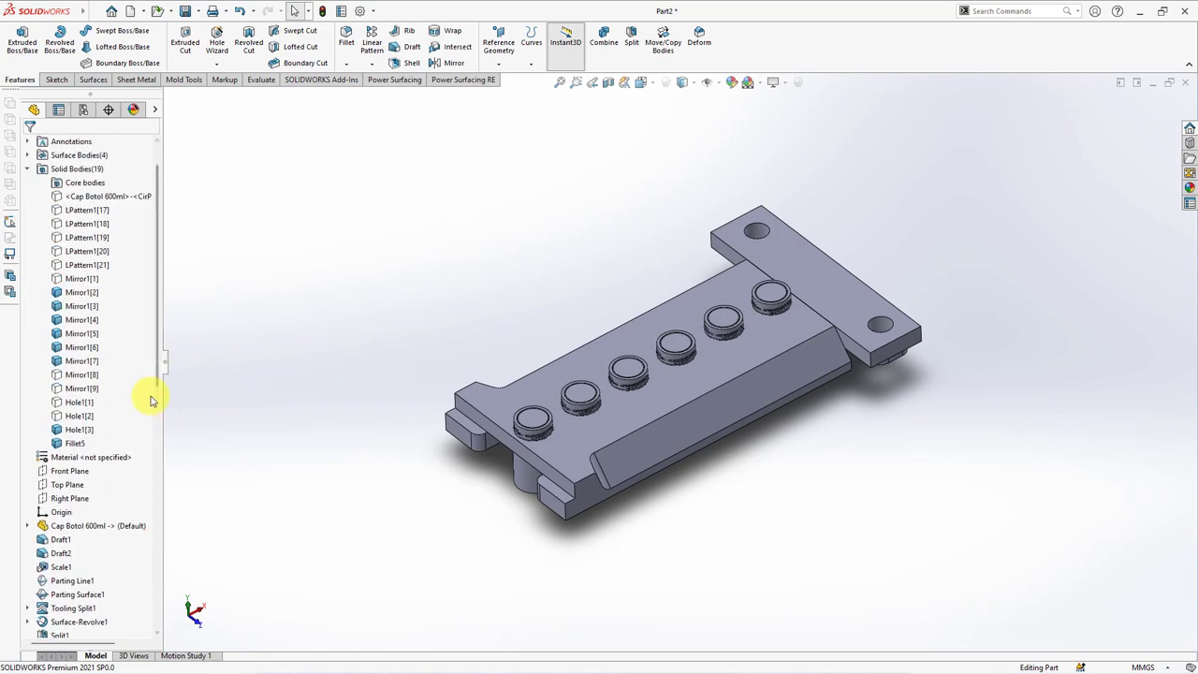
left_click(69, 499)
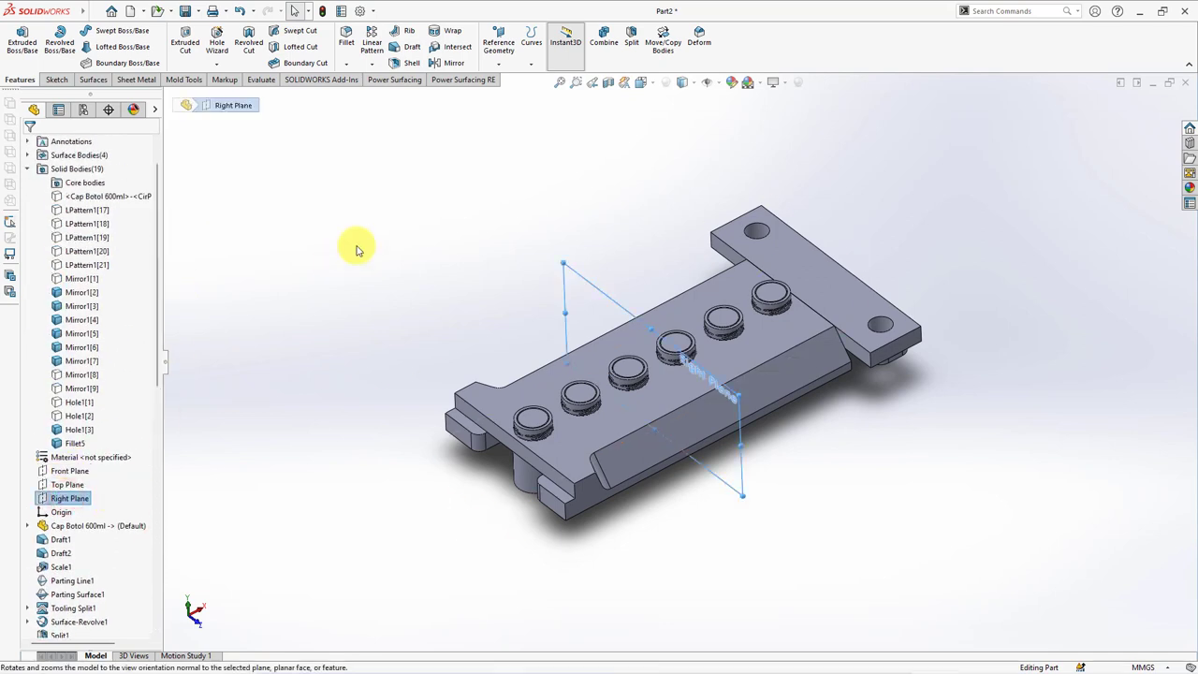
Step: Mirror Boss-Extrude3, Draft3, Draft4, Fillet4, Boss-Extrude4 and Fillet5 across the Right Plane
left_click(437, 64)
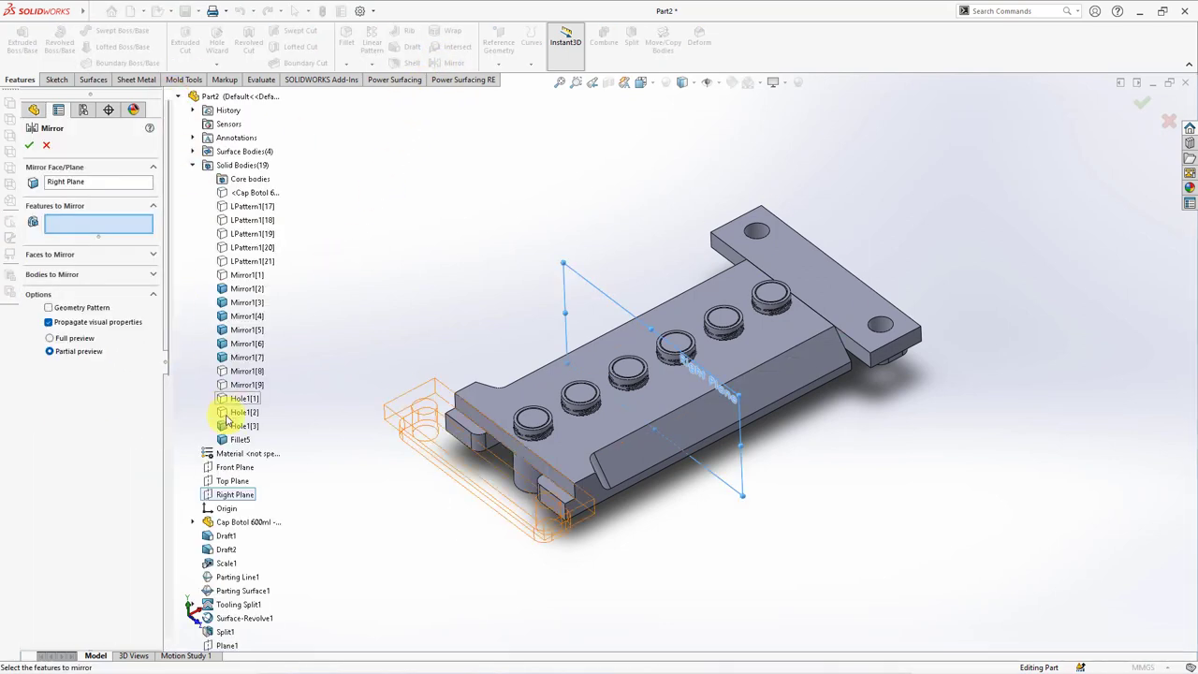
scroll(226, 421, "down", 5)
scroll(222, 456, "down", 5)
scroll(226, 496, "down", 3)
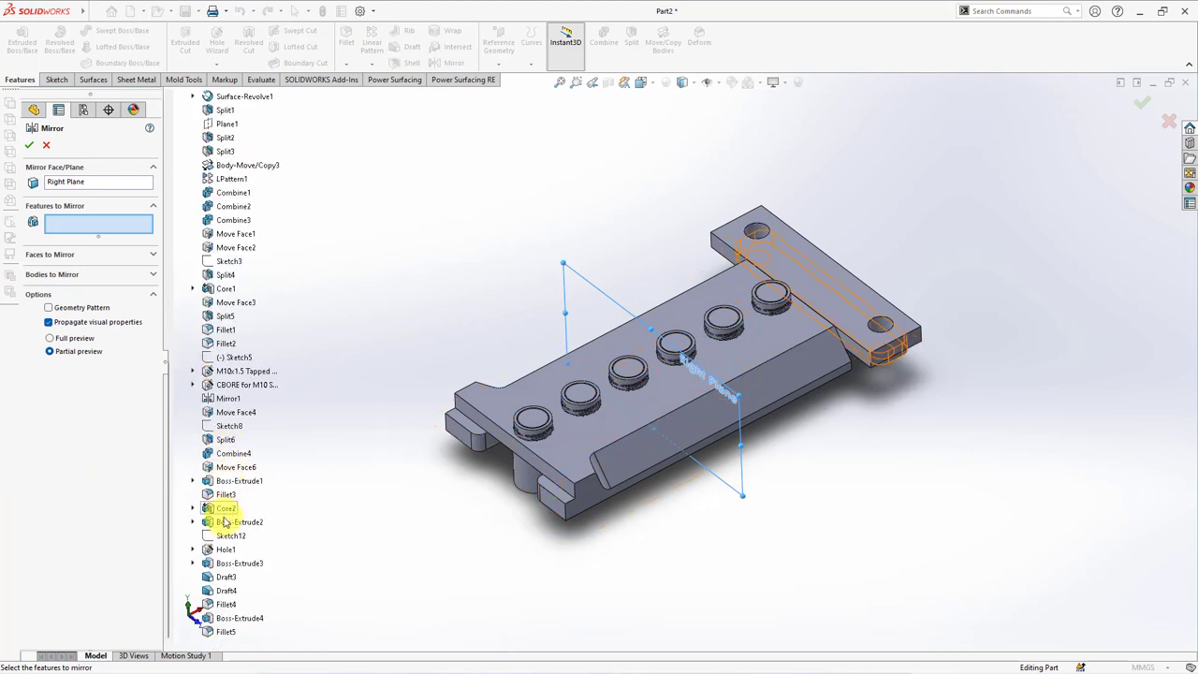
left_click(209, 564)
left_click(210, 577)
left_click(211, 590)
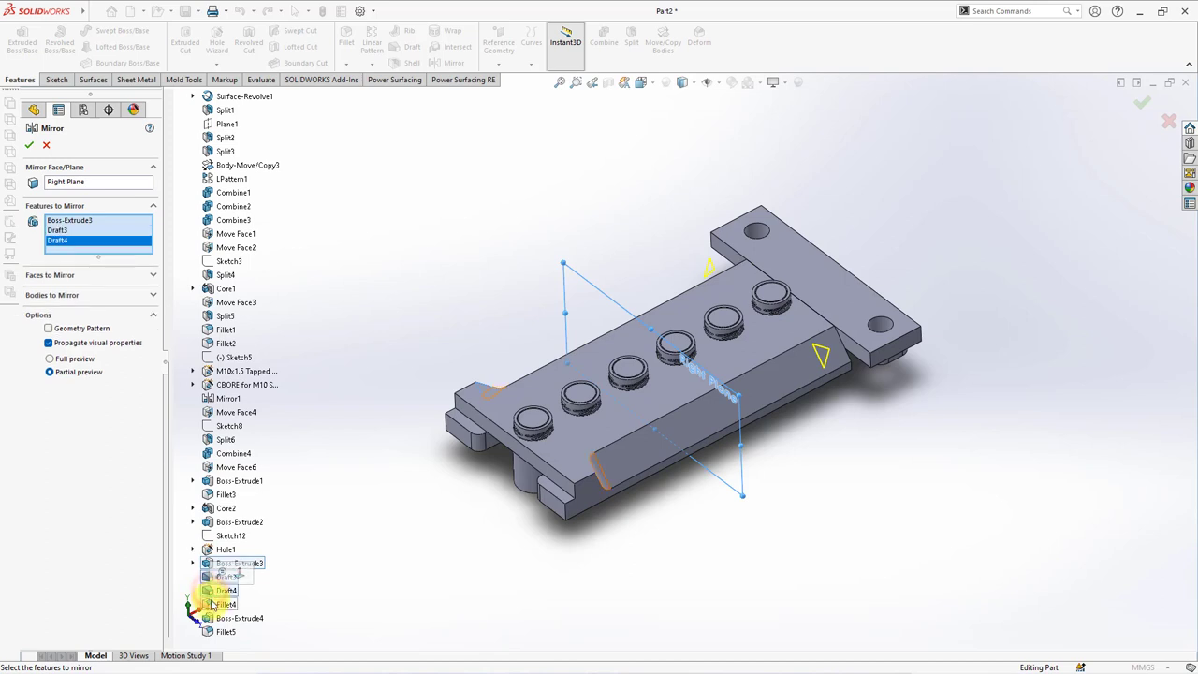
left_click(210, 604)
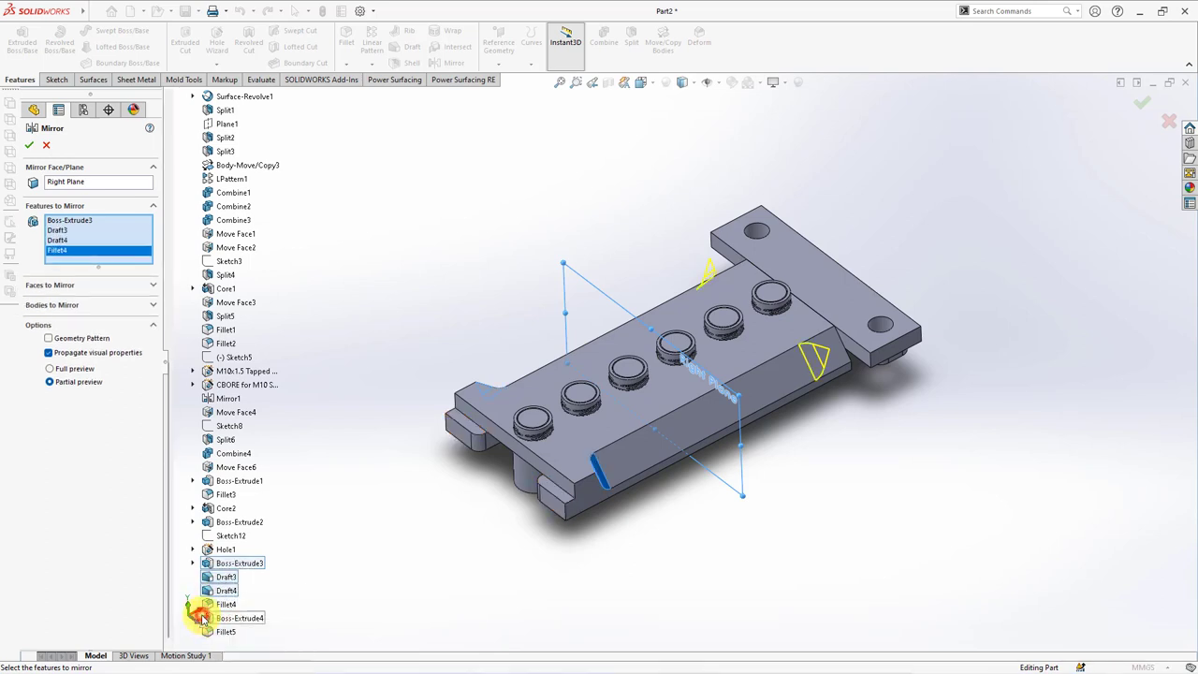
right_click(209, 619)
left_click(204, 633)
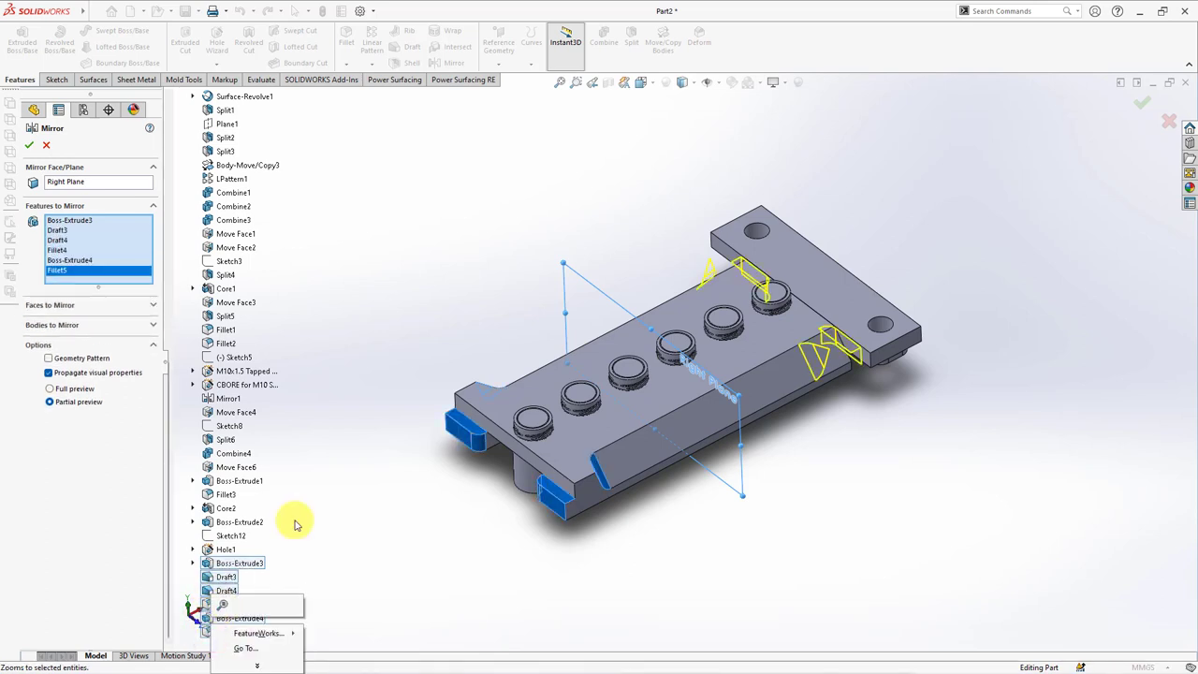
left_click(29, 145)
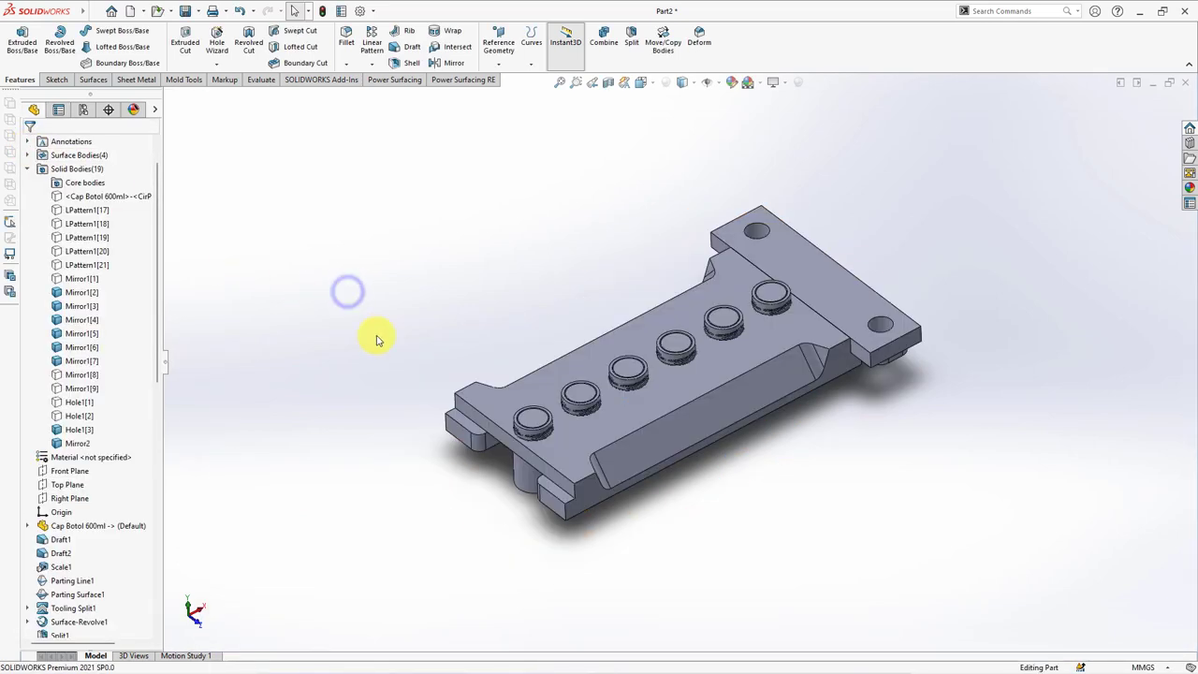
Step: Hide the six cap bodies Mirror1[2] through Mirror1[7]
mouse_move(376, 338)
middle_mouse_down()
mouse_move(472, 242)
mouse_move(449, 289)
mouse_move(415, 273)
mouse_move(375, 178)
middle_mouse_up()
left_click(73, 294)
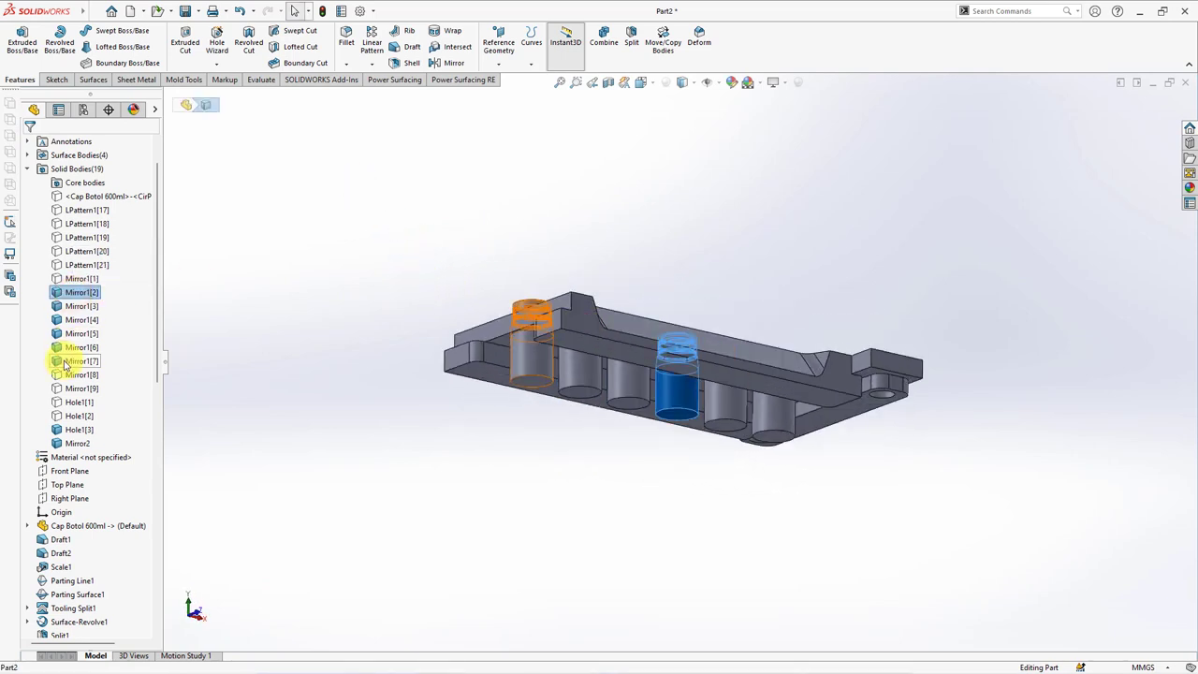
left_click(65, 365, "shift")
left_click(76, 350)
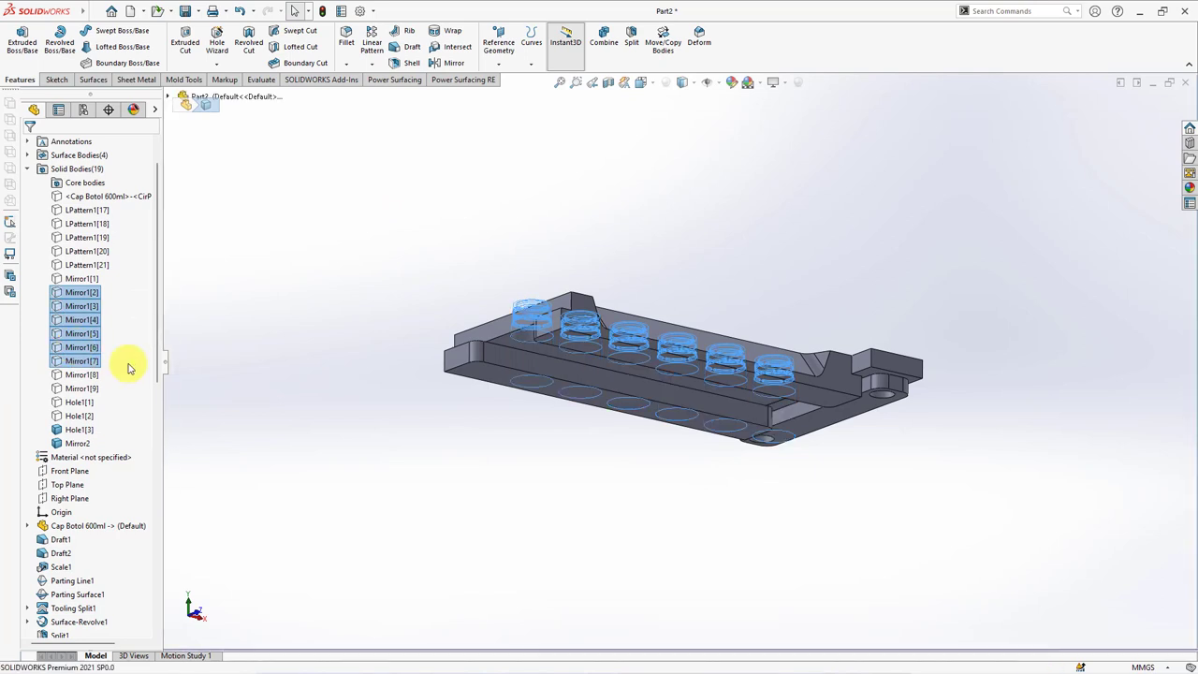
left_click(294, 388)
mouse_move(355, 377)
middle_mouse_down()
mouse_move(465, 418)
mouse_move(478, 447)
middle_mouse_up()
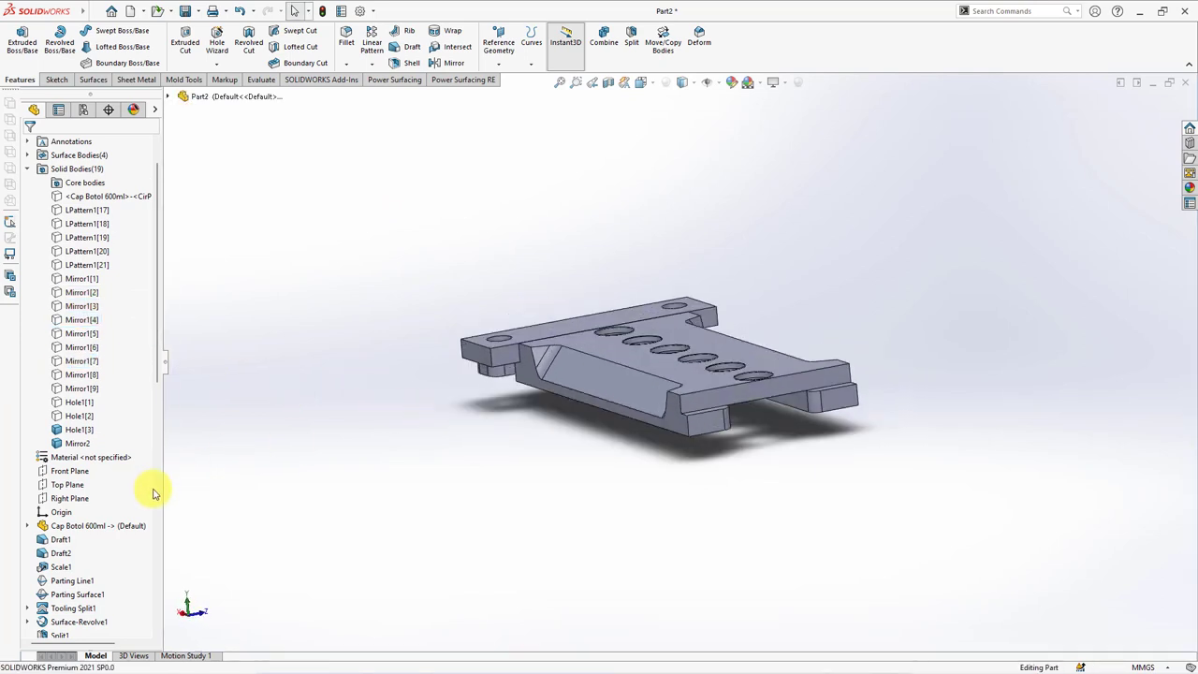
Step: Start a sketch on the Front Plane and apply a section view of the part
left_click(74, 457)
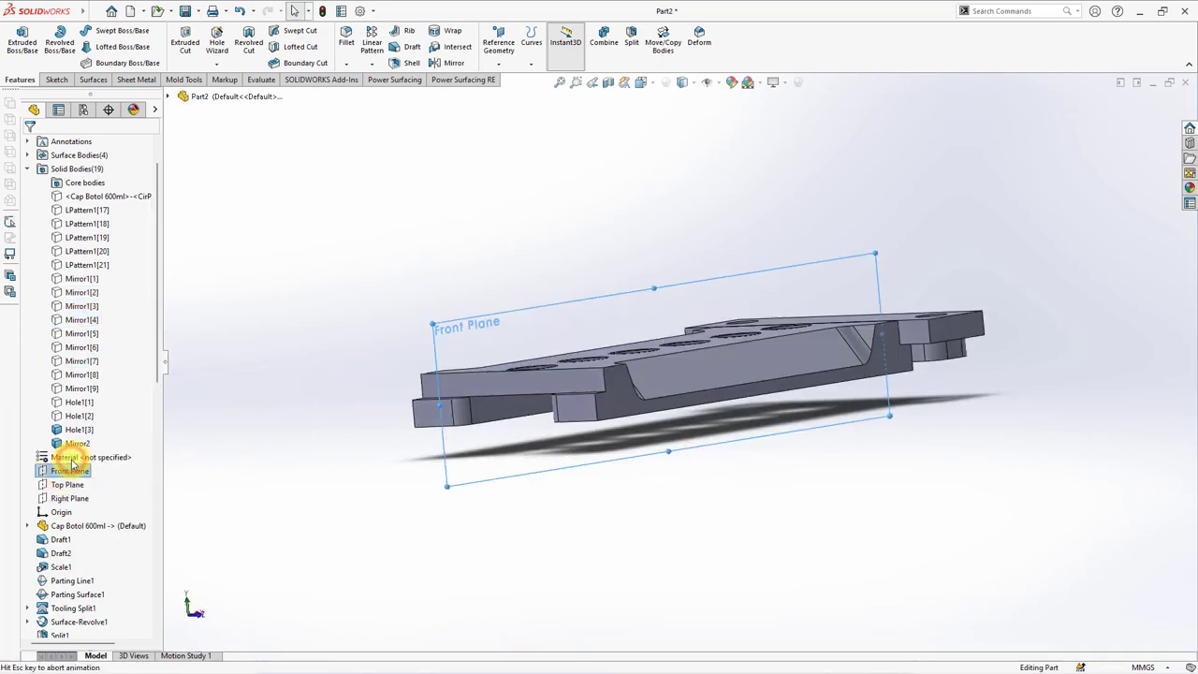
left_click(682, 83)
left_click(683, 173)
left_click(682, 82)
left_click(682, 99)
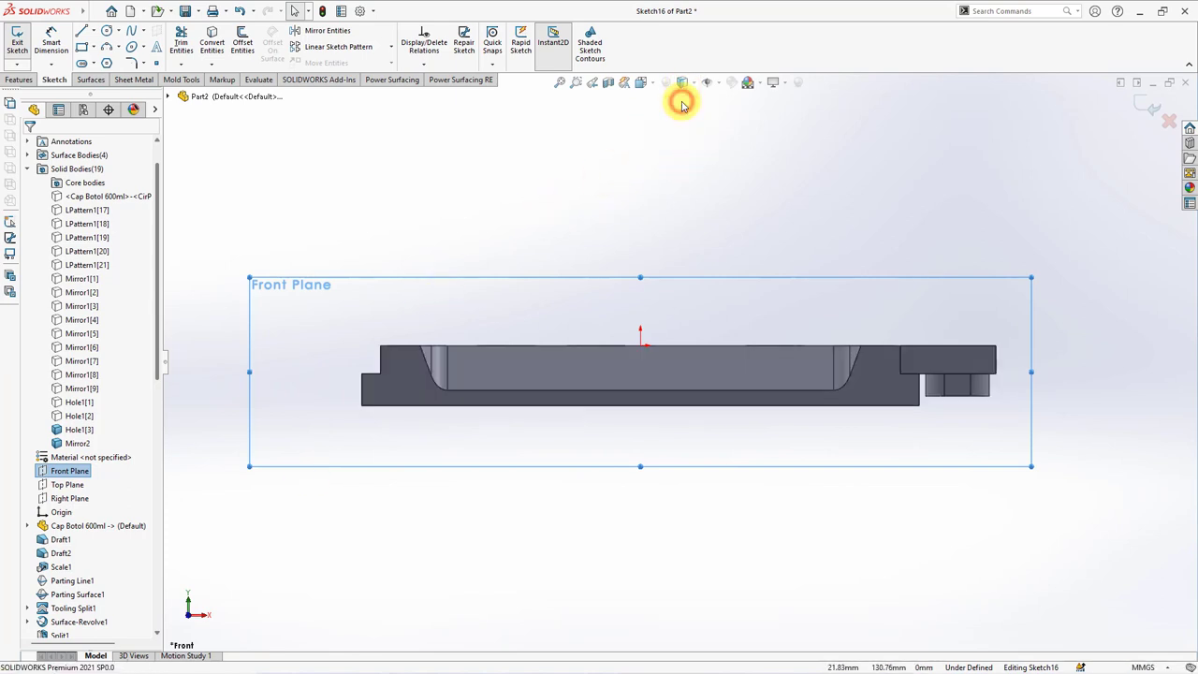
left_click(607, 83)
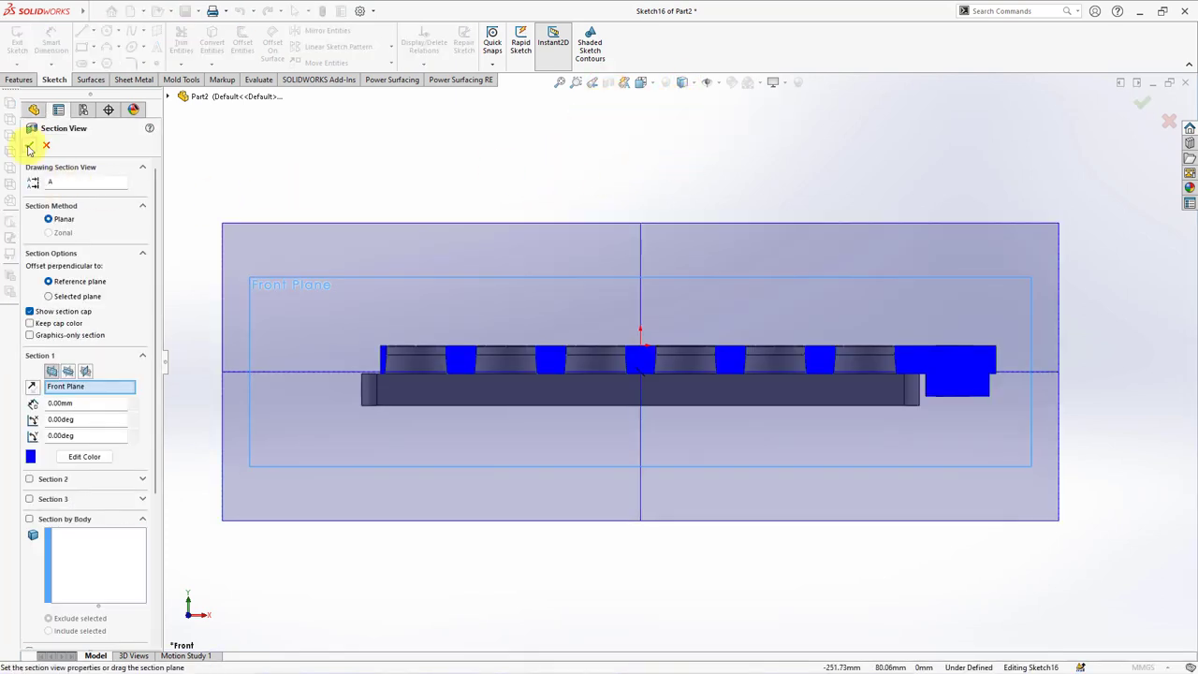
left_click(29, 147)
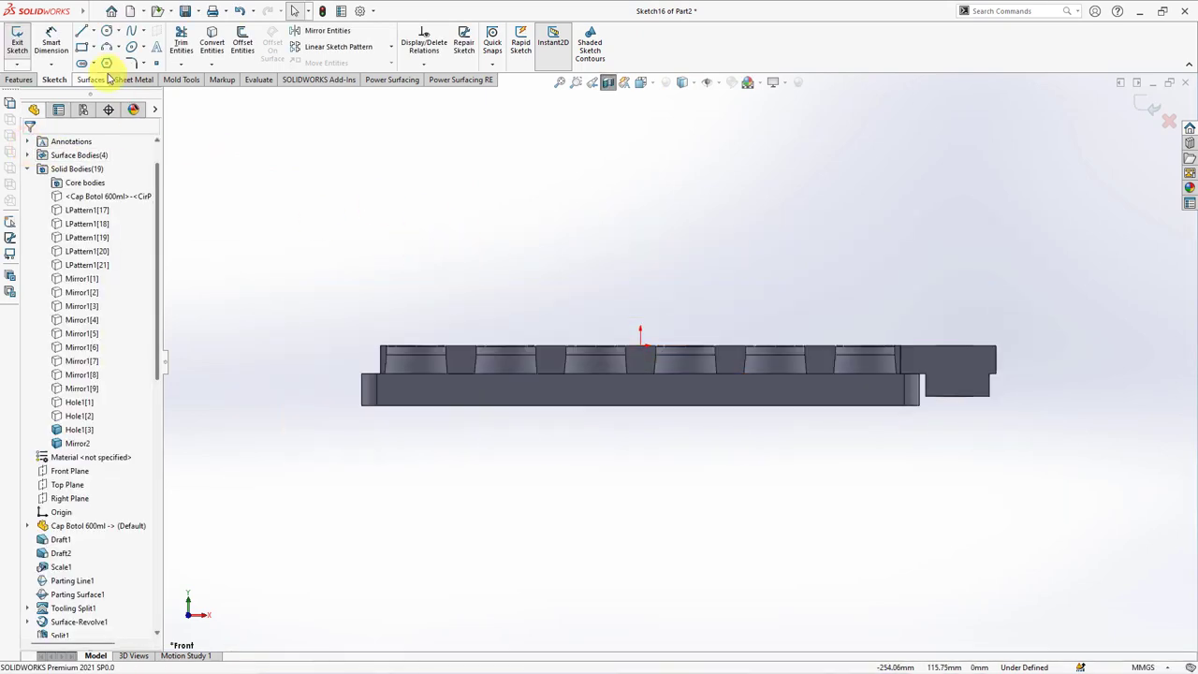
Step: Draw a horizontal centerline across the plate with three small circles along it
left_click(93, 31)
left_click(105, 44)
left_click(376, 388)
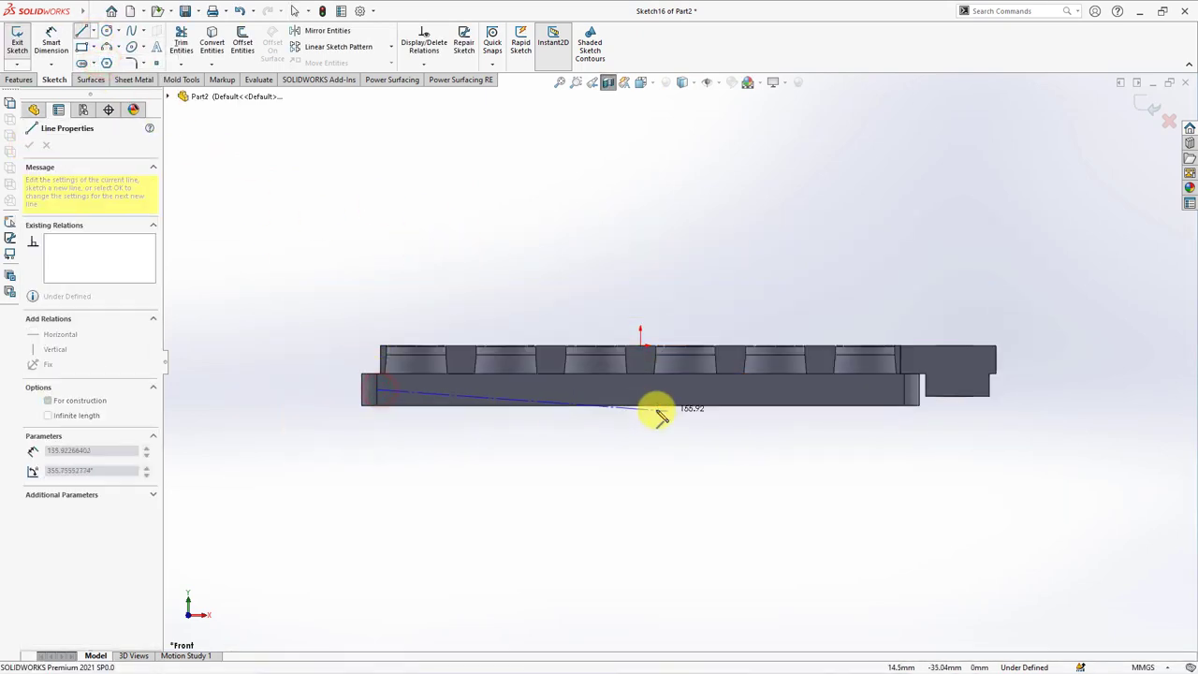
left_click(903, 390)
right_click(904, 390)
left_click(919, 400)
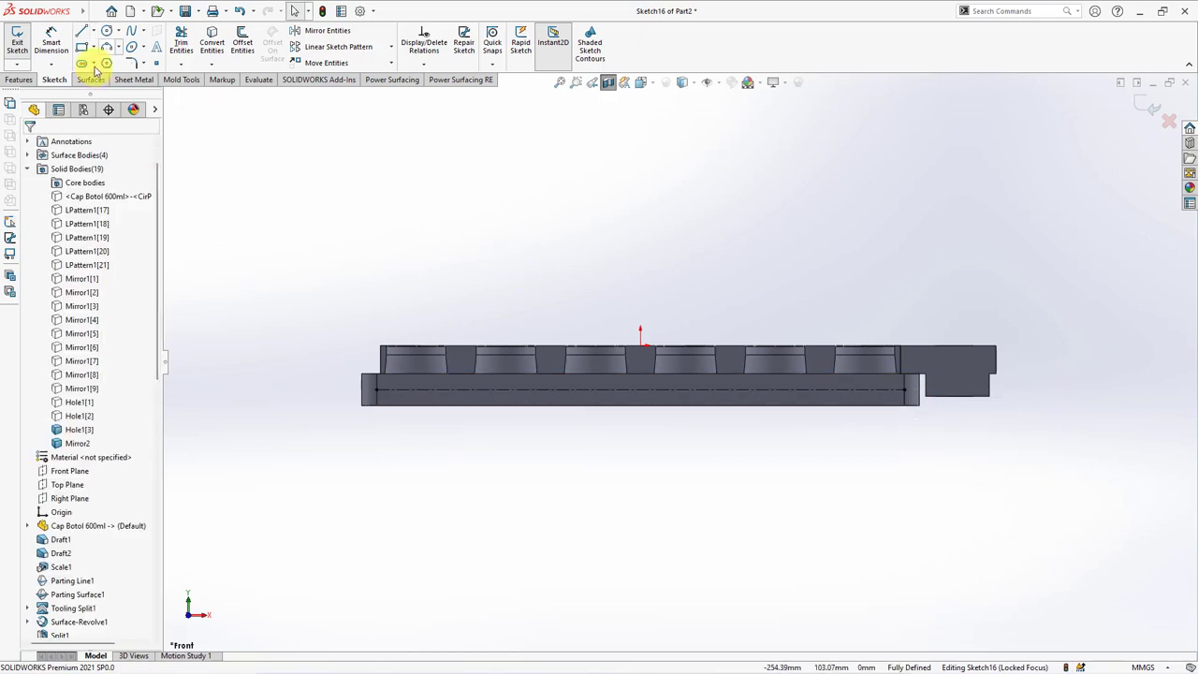
left_click_drag(640, 389, 649, 391)
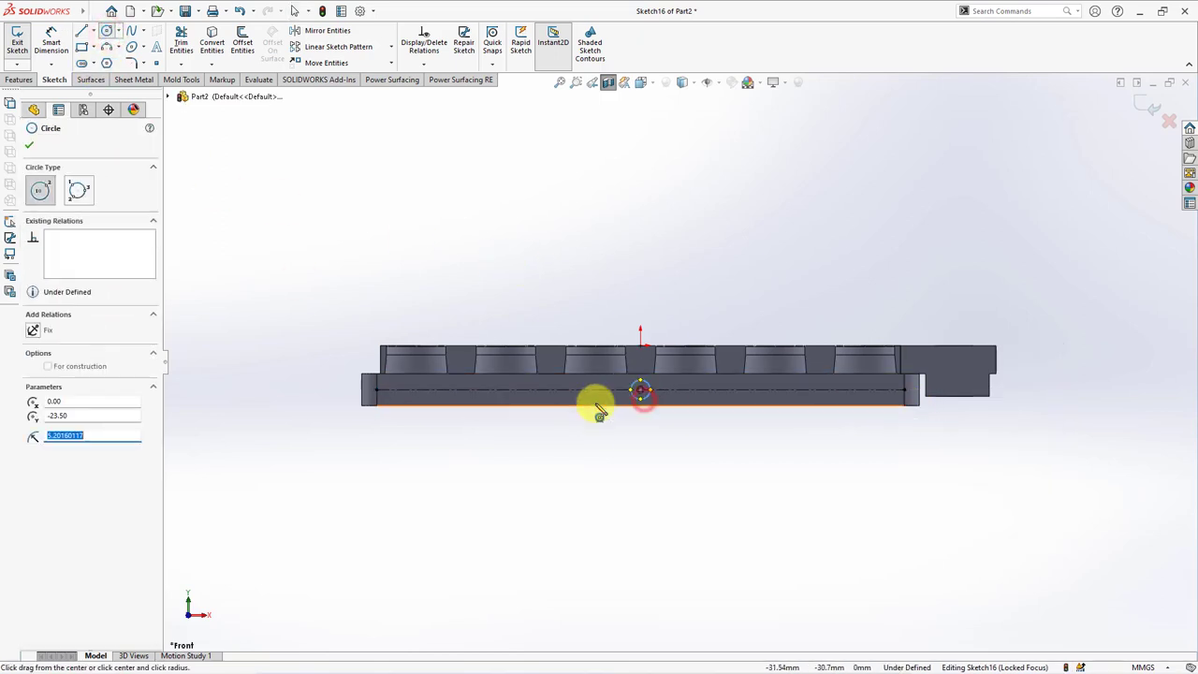
left_click_drag(503, 391, 512, 398)
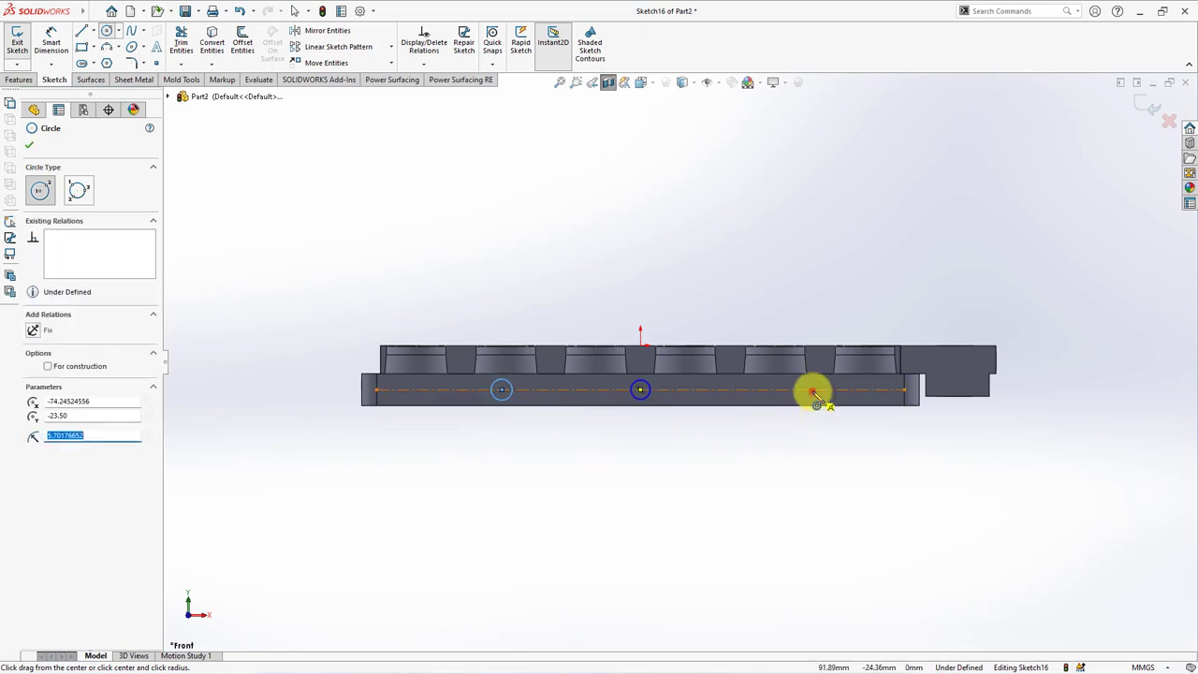
left_click_drag(812, 391, 819, 401)
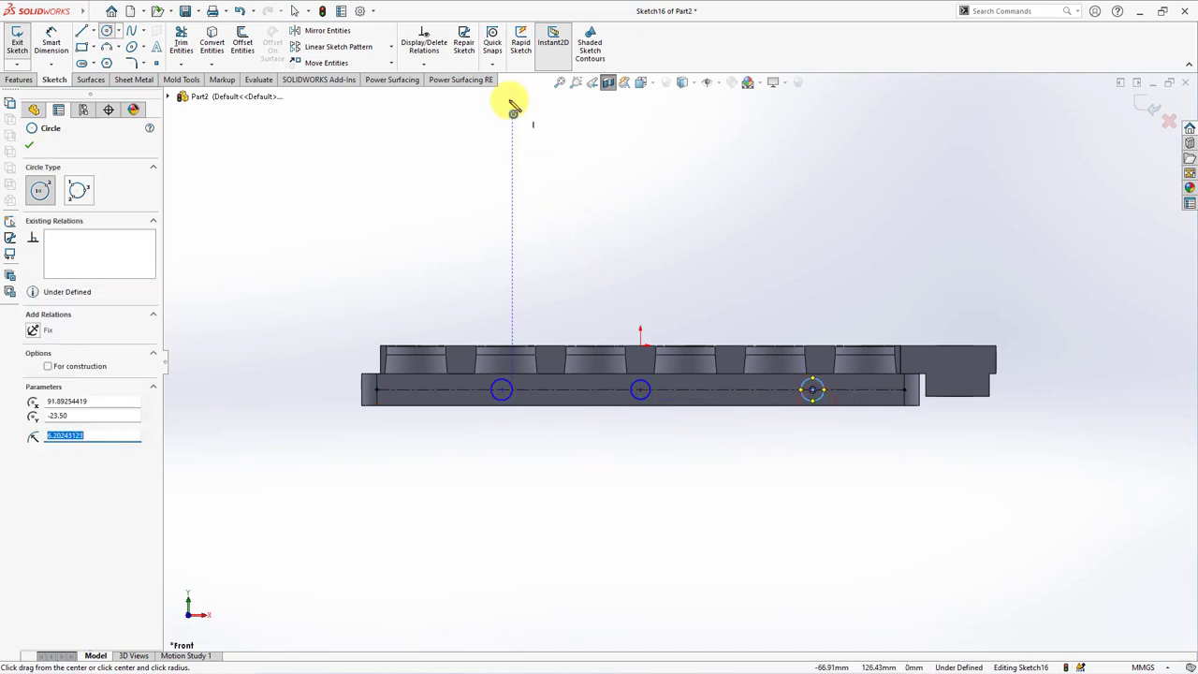
Step: Make the three circles equal with an Equal relation
left_click(427, 70)
left_click(422, 88)
left_click(645, 397)
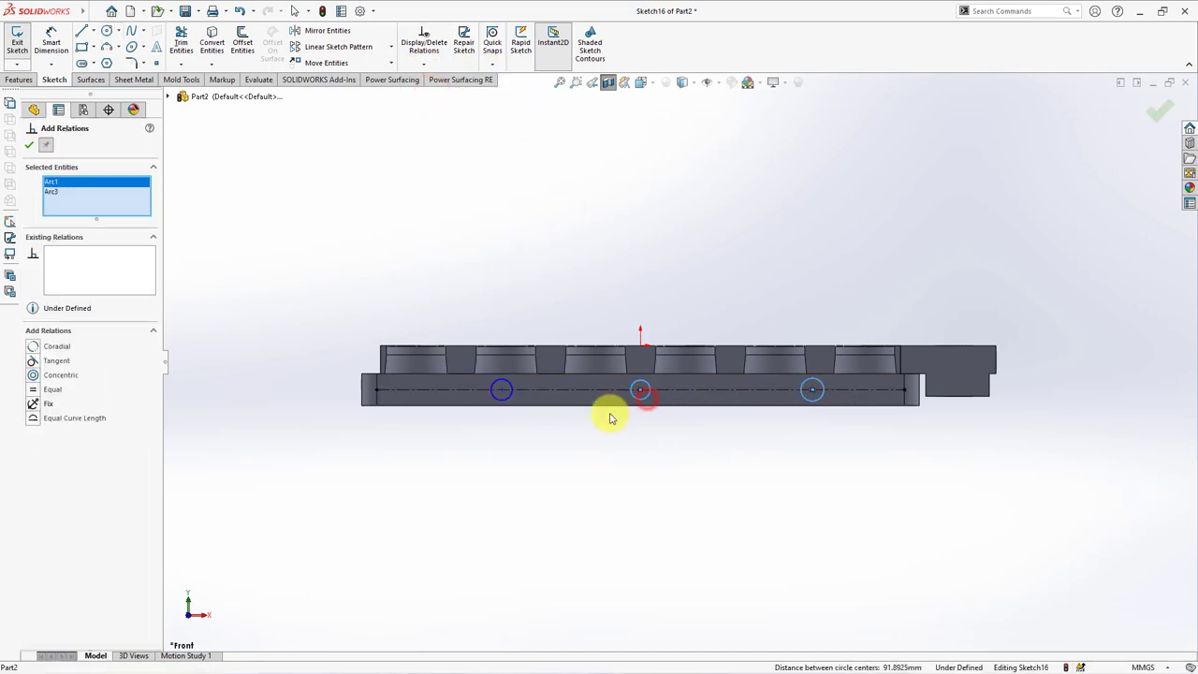
left_click(509, 397)
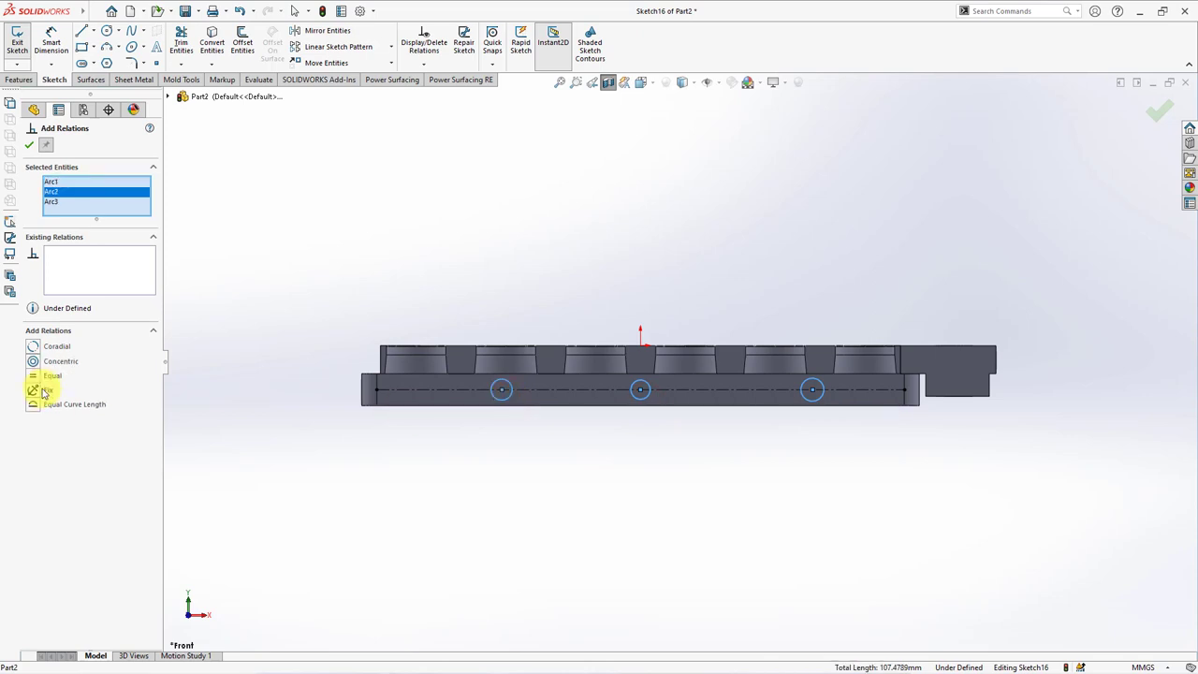
left_click(29, 145)
Step: Dimension the middle circle to Ø12.50 and its spacing to the left circle to 96.00 mm
left_click(636, 379)
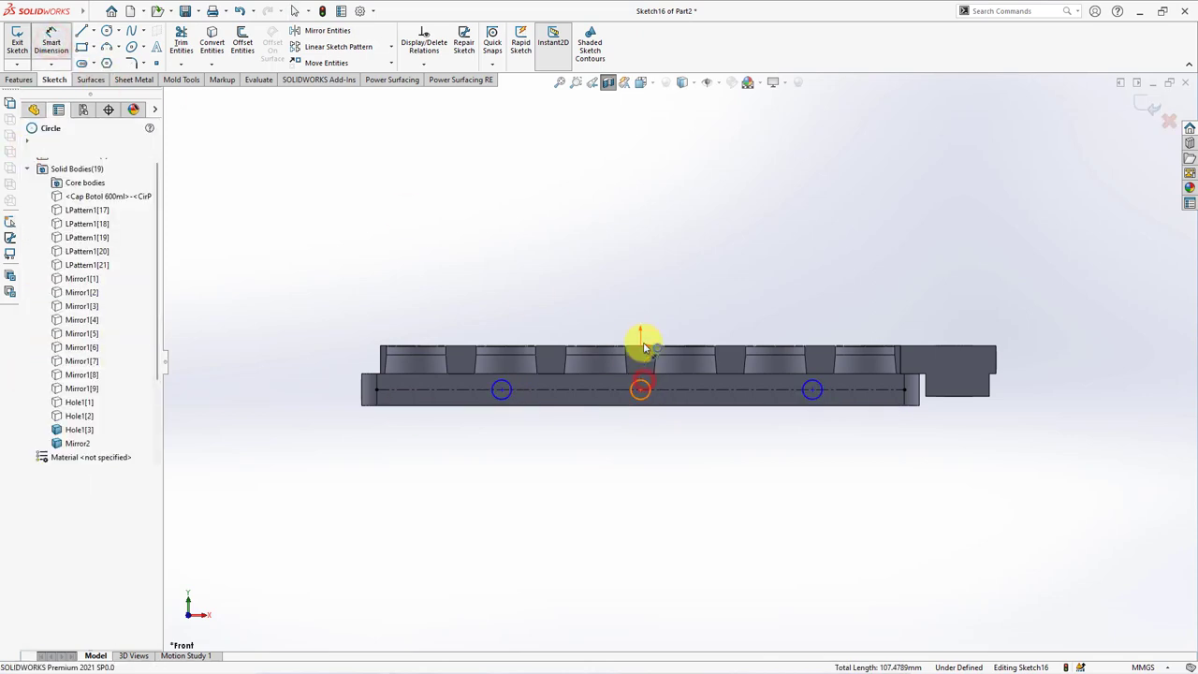
left_click(642, 318)
type("12.5")
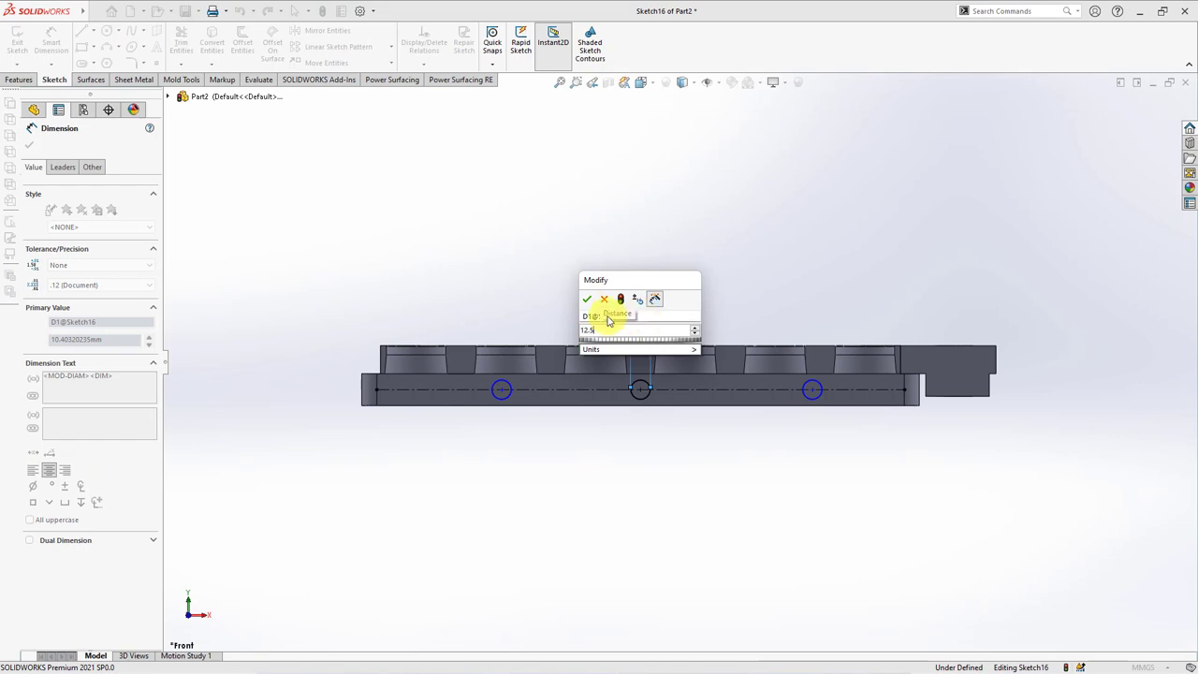
left_click(587, 298)
left_click(628, 396)
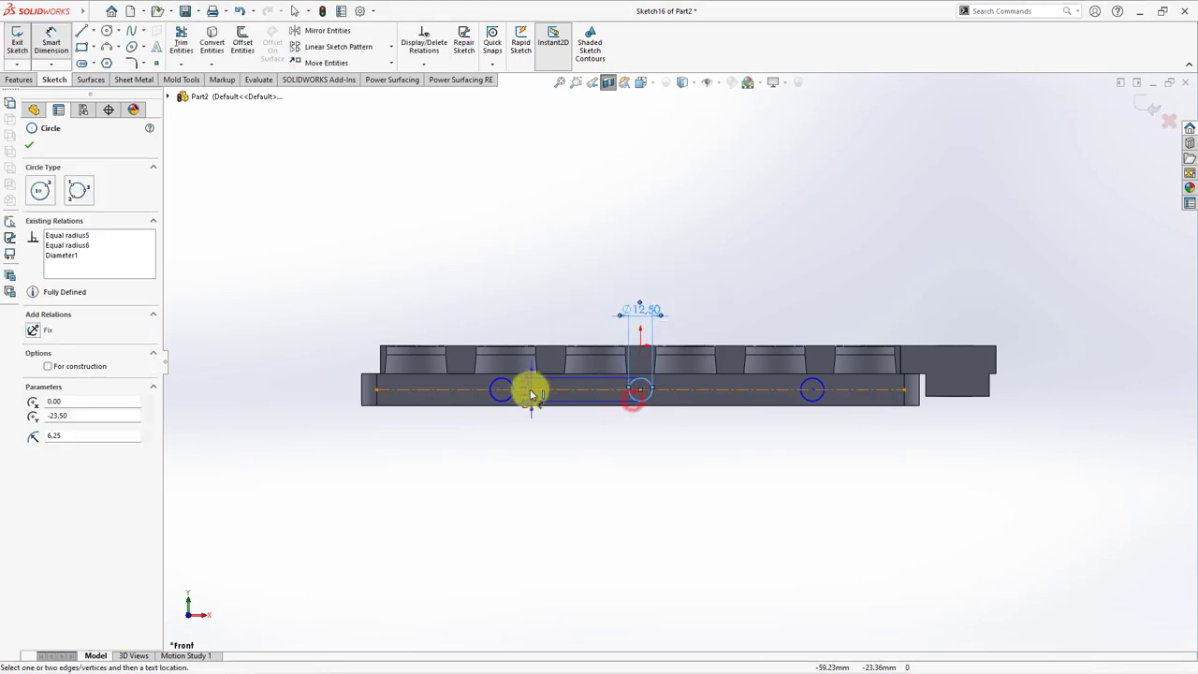
left_click(510, 400)
left_click(548, 284)
type("96")
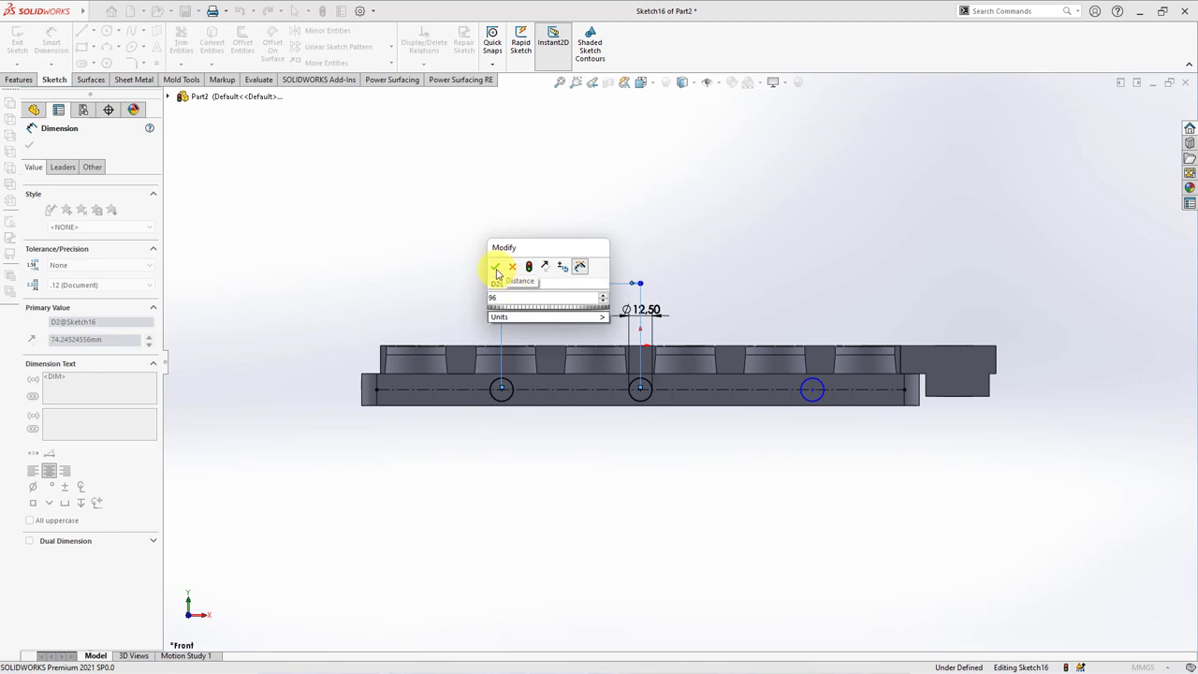
left_click(495, 269)
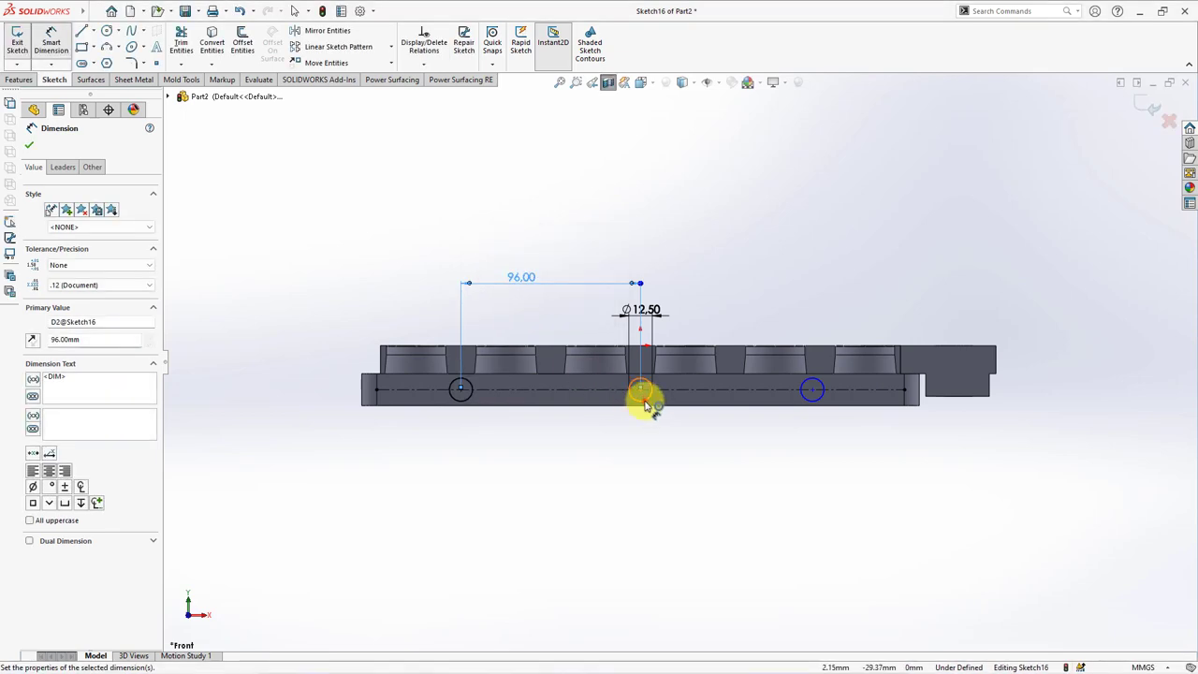
Step: Dimension the right circle 96.00 mm from the middle circle
left_click(640, 398)
left_click(810, 401)
left_click(729, 280)
type("96")
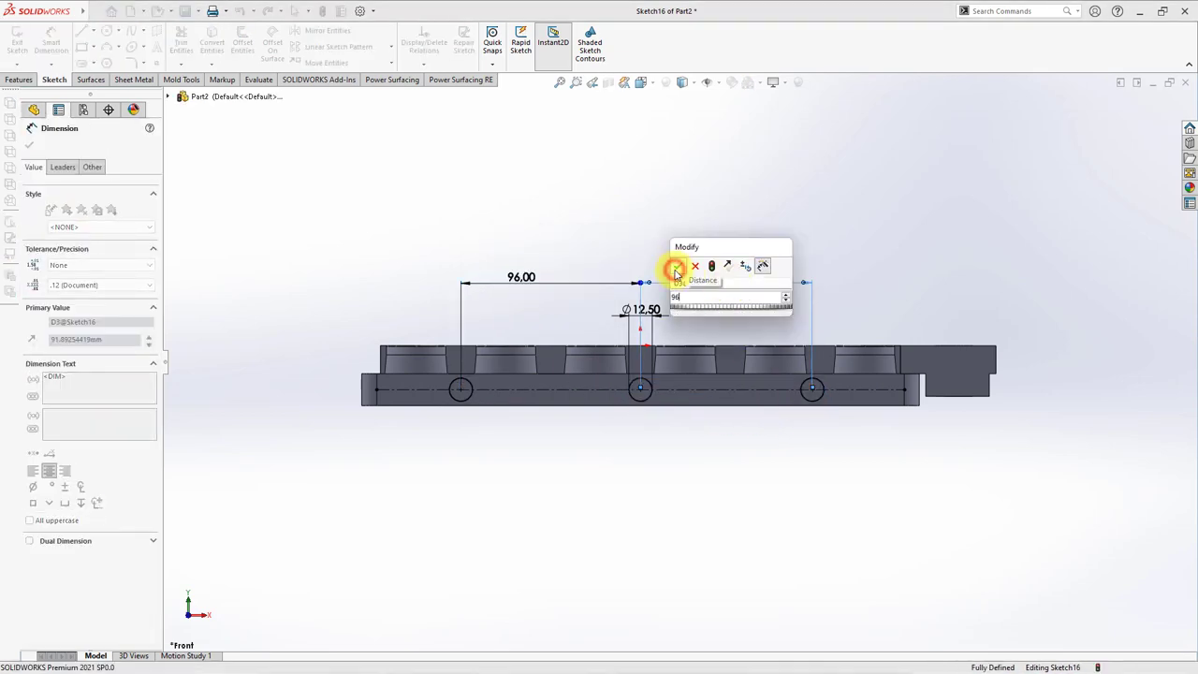
left_click(676, 265)
key("Escape")
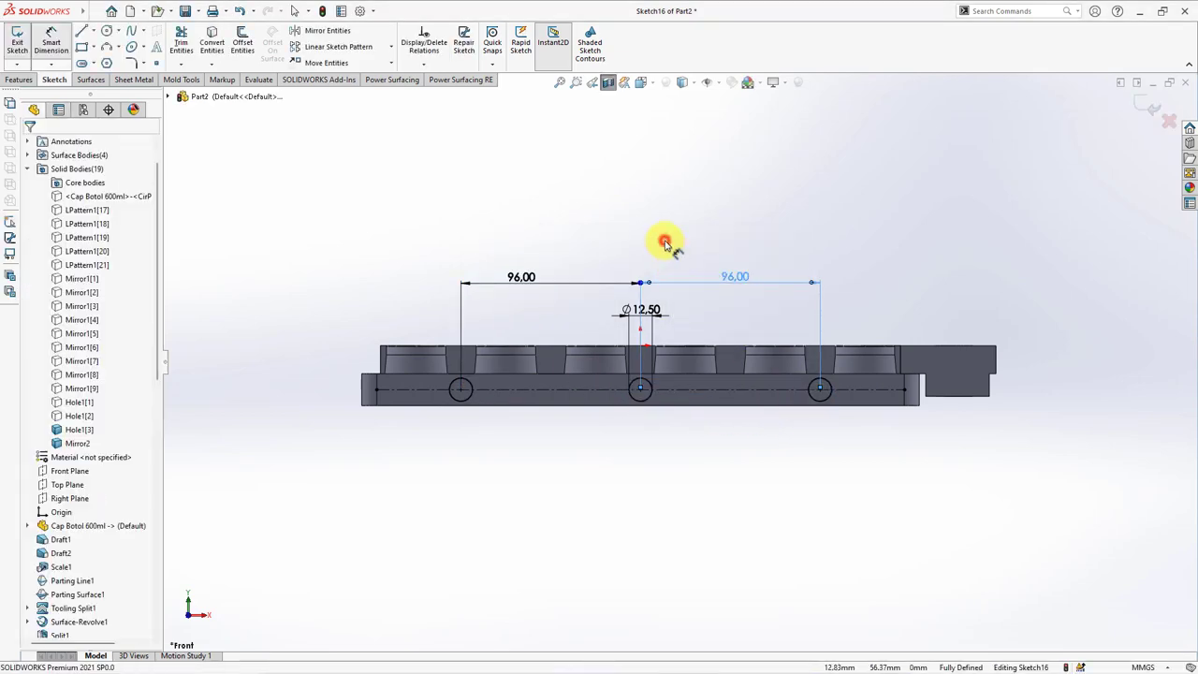
key("f")
mouse_move(664, 245)
middle_mouse_down()
mouse_move(631, 256)
mouse_move(628, 289)
middle_mouse_up()
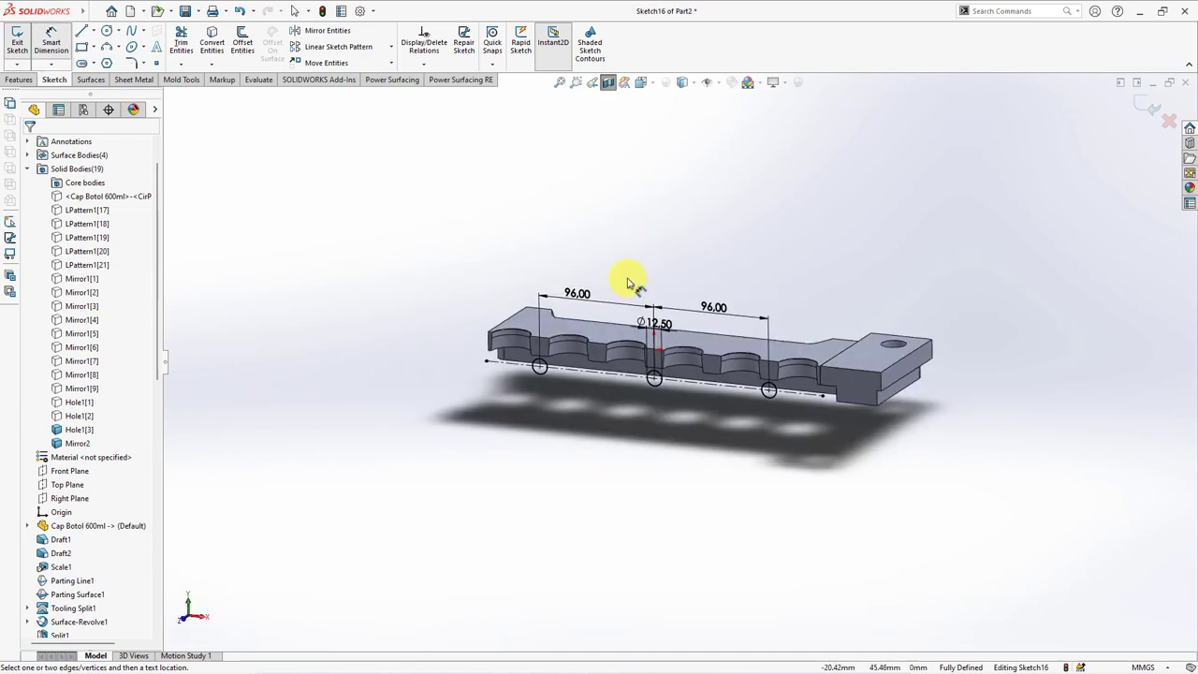
mouse_move(603, 107)
middle_mouse_down()
mouse_move(589, 156)
mouse_move(538, 180)
mouse_move(508, 228)
middle_mouse_up()
left_click(19, 80)
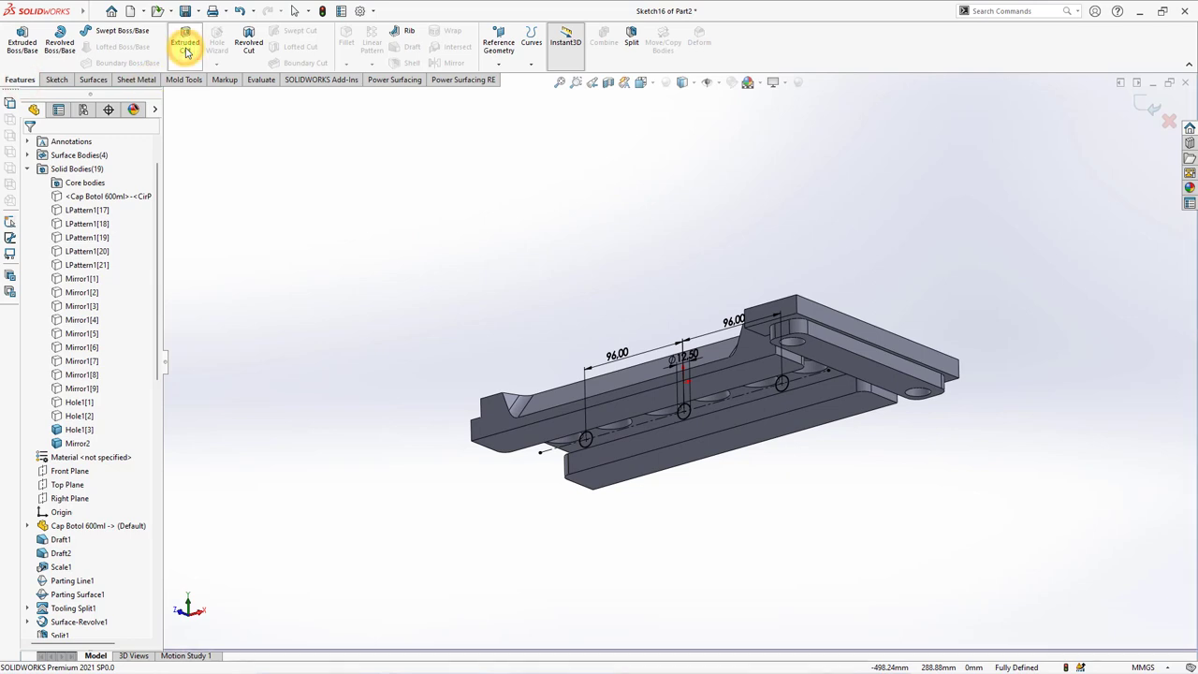
Step: Cut the three Ø12.50 circles through the plate with a 96 mm Mid Plane extruded cut
left_click(185, 51)
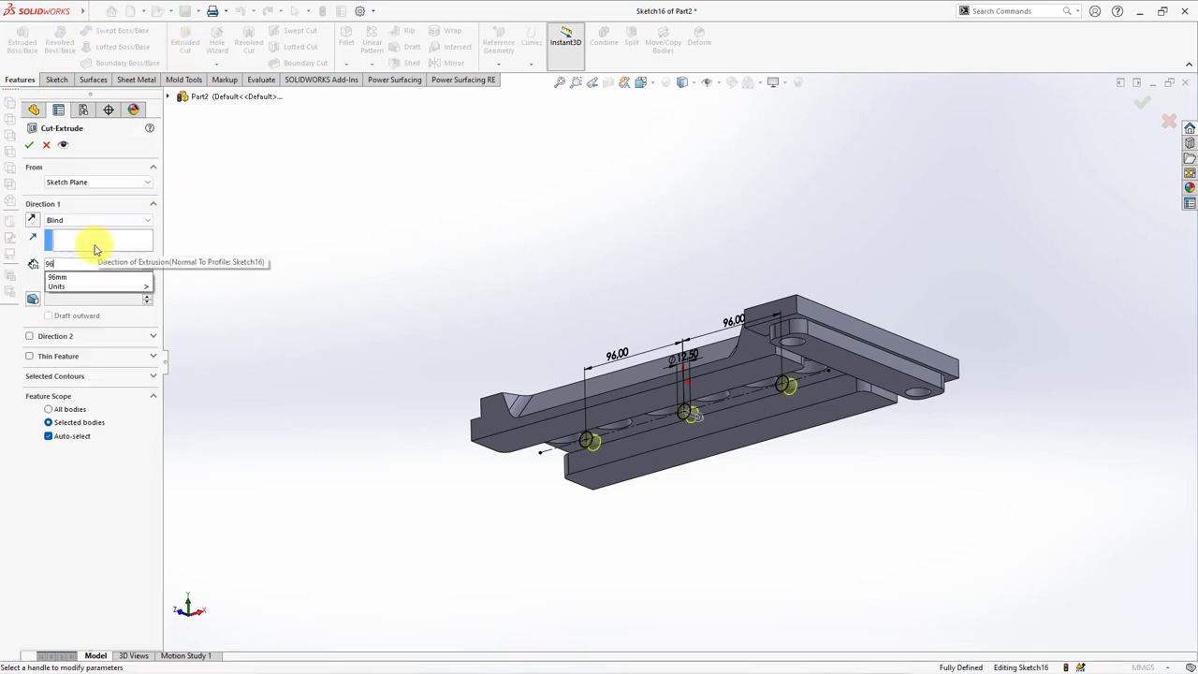
left_click(76, 220)
left_click(90, 298)
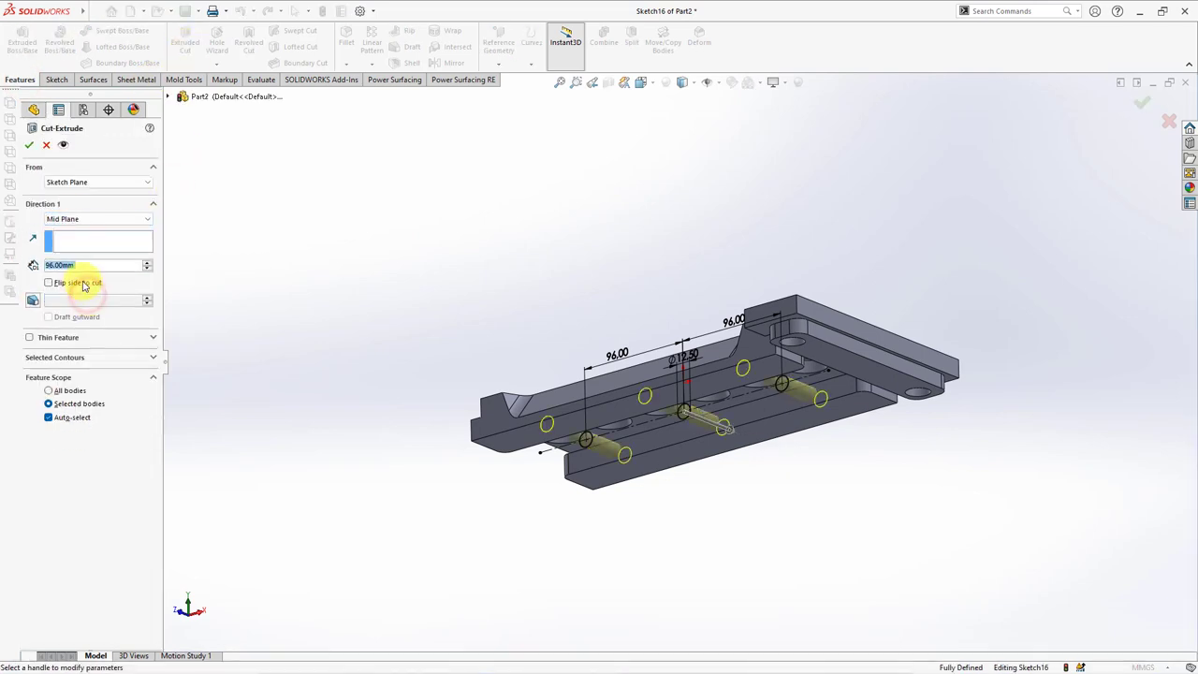
left_click(28, 146)
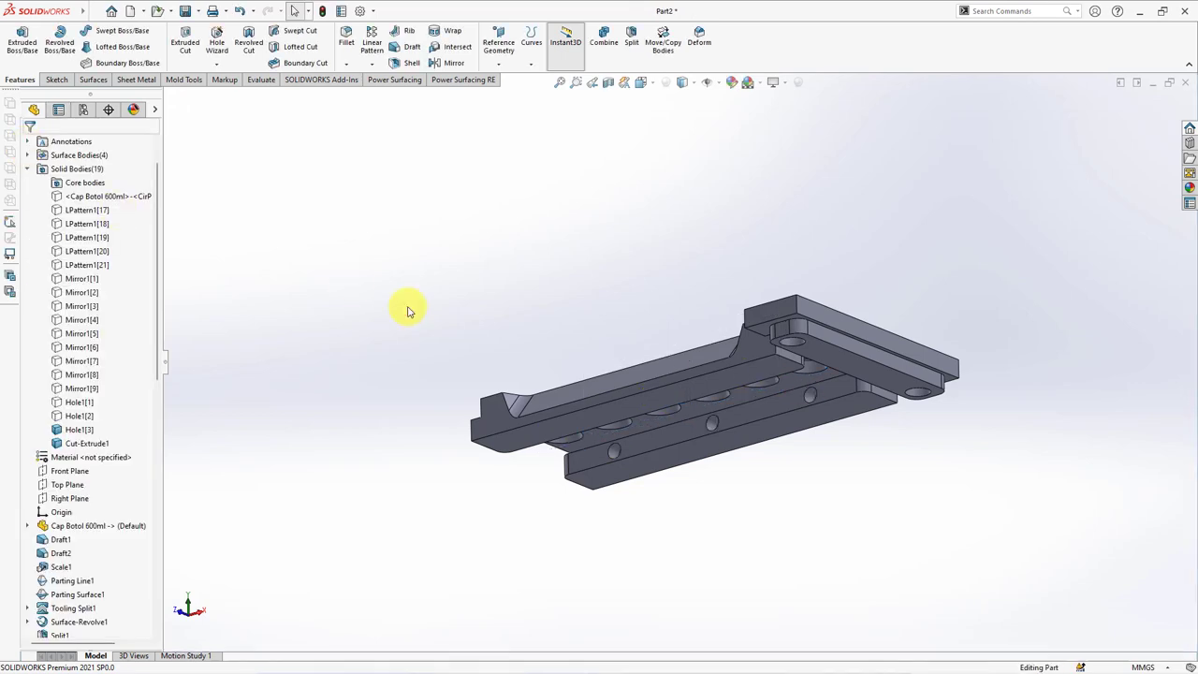
mouse_move(408, 312)
middle_mouse_down()
mouse_move(409, 247)
mouse_move(404, 424)
middle_mouse_up()
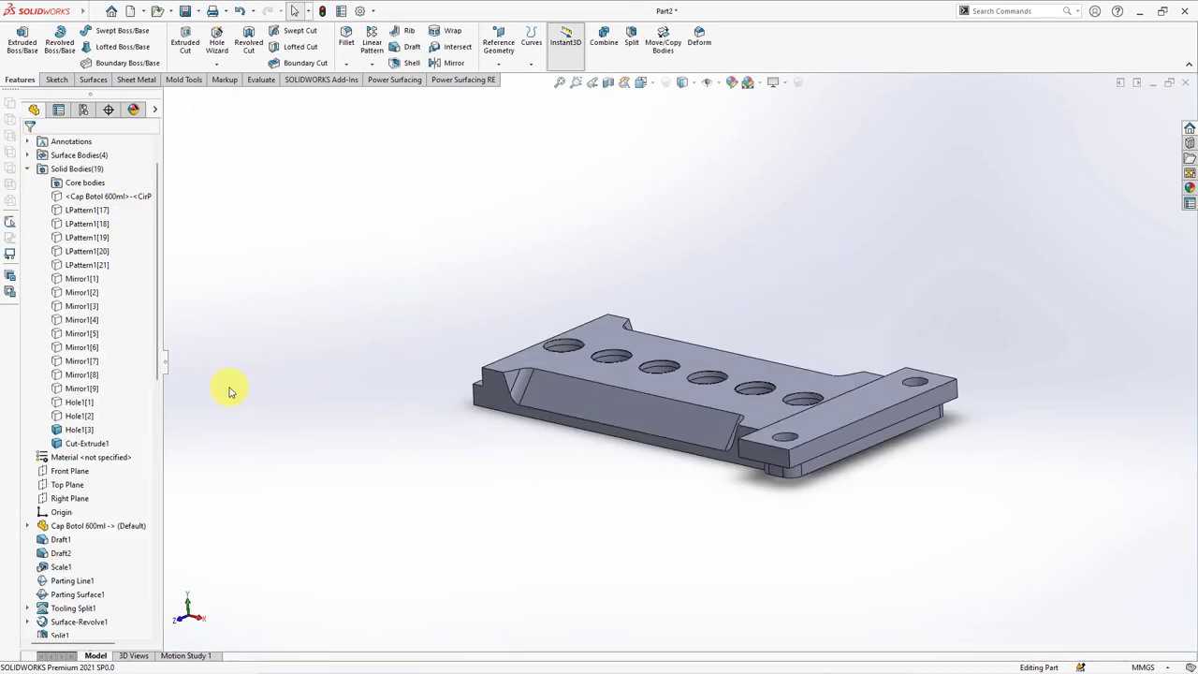
left_click(79, 403)
left_click(289, 422)
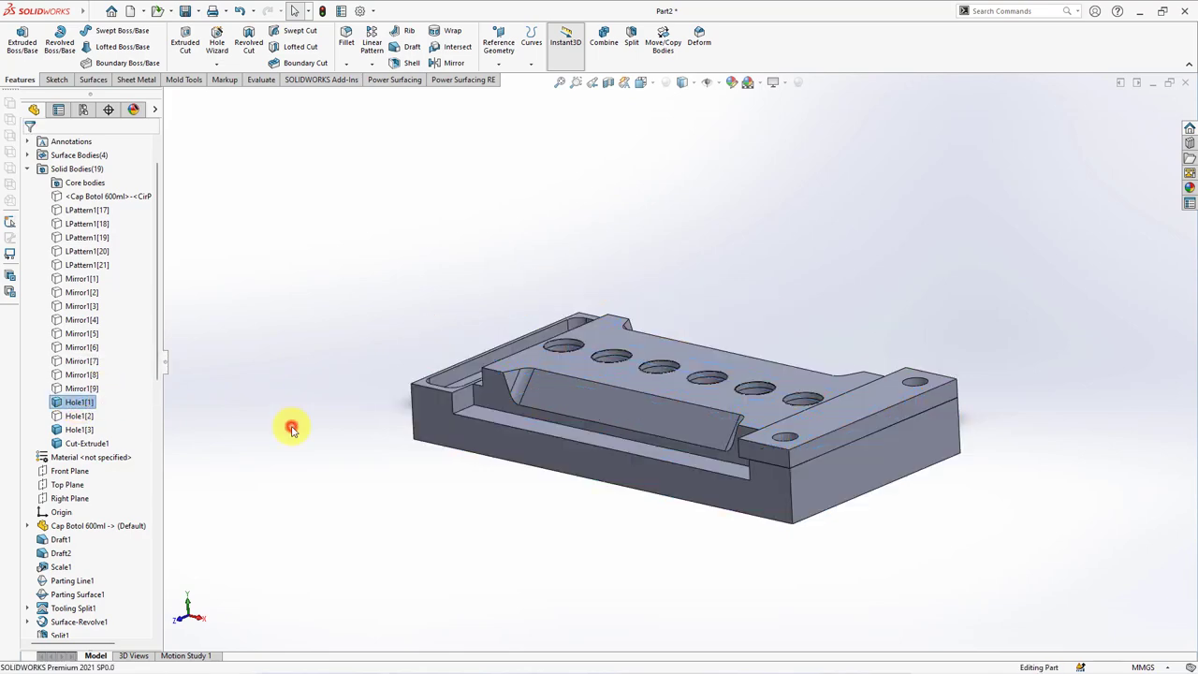
middle_click_drag(367, 481, 355, 350)
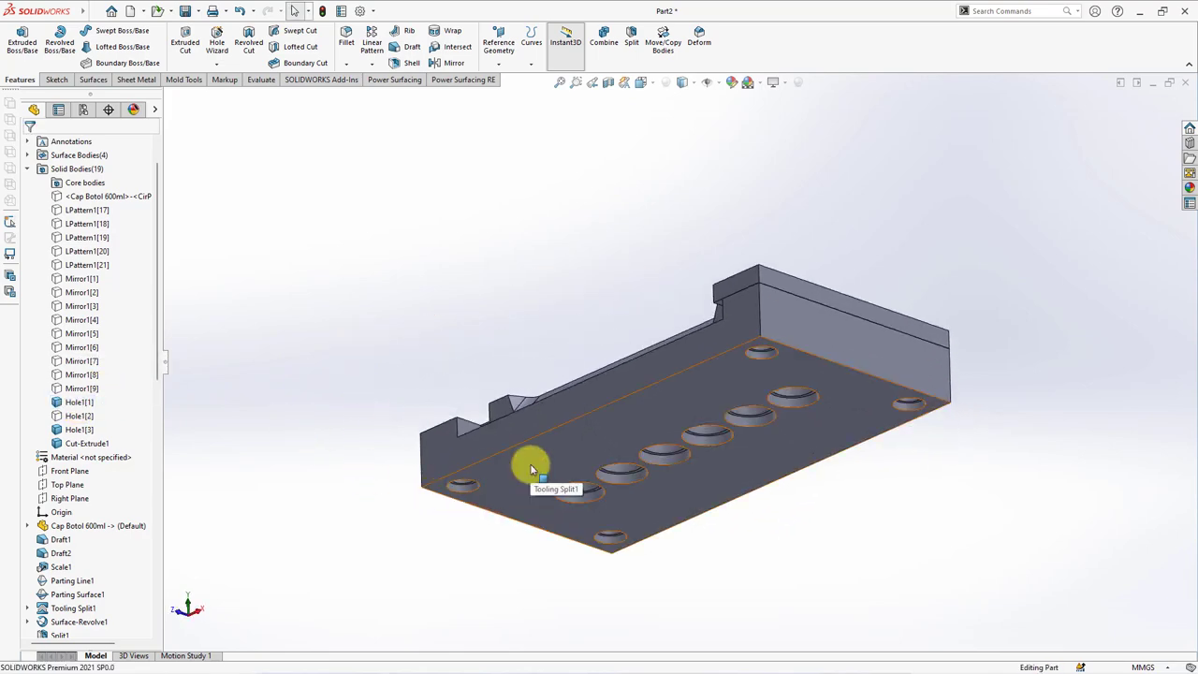
Step: Sketch a 45 mm-tall rectangle along the lower edge of the bottom face
left_click(530, 468)
left_click(582, 422)
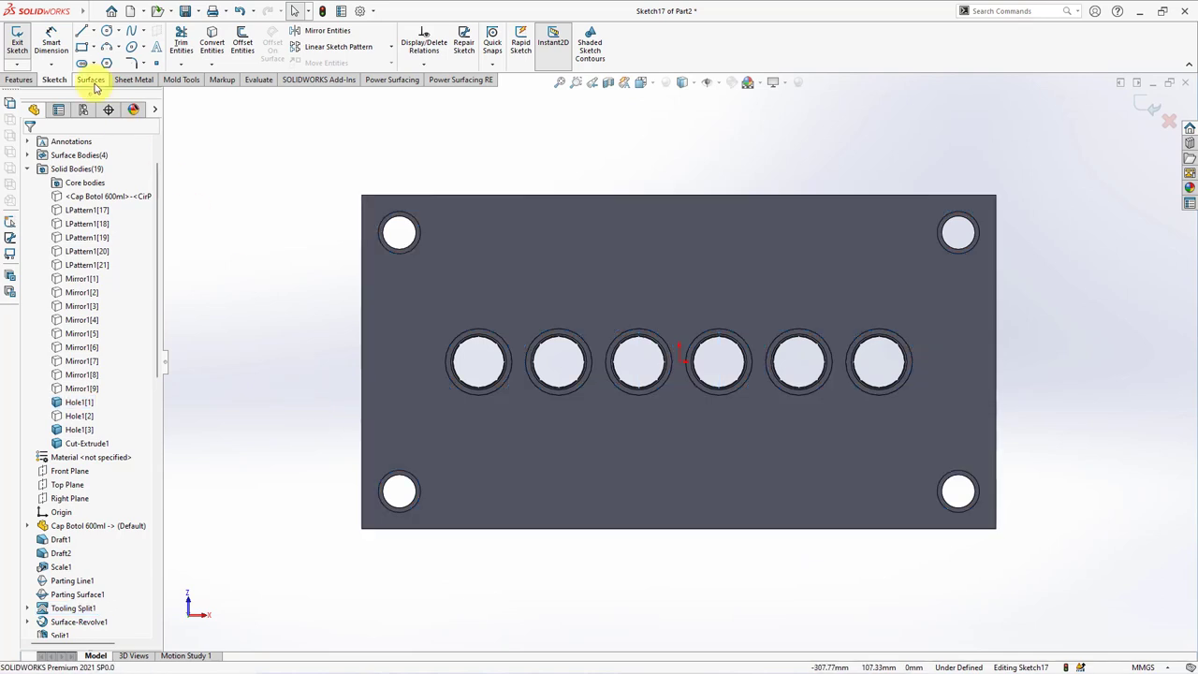
left_click(82, 47)
left_click(362, 528)
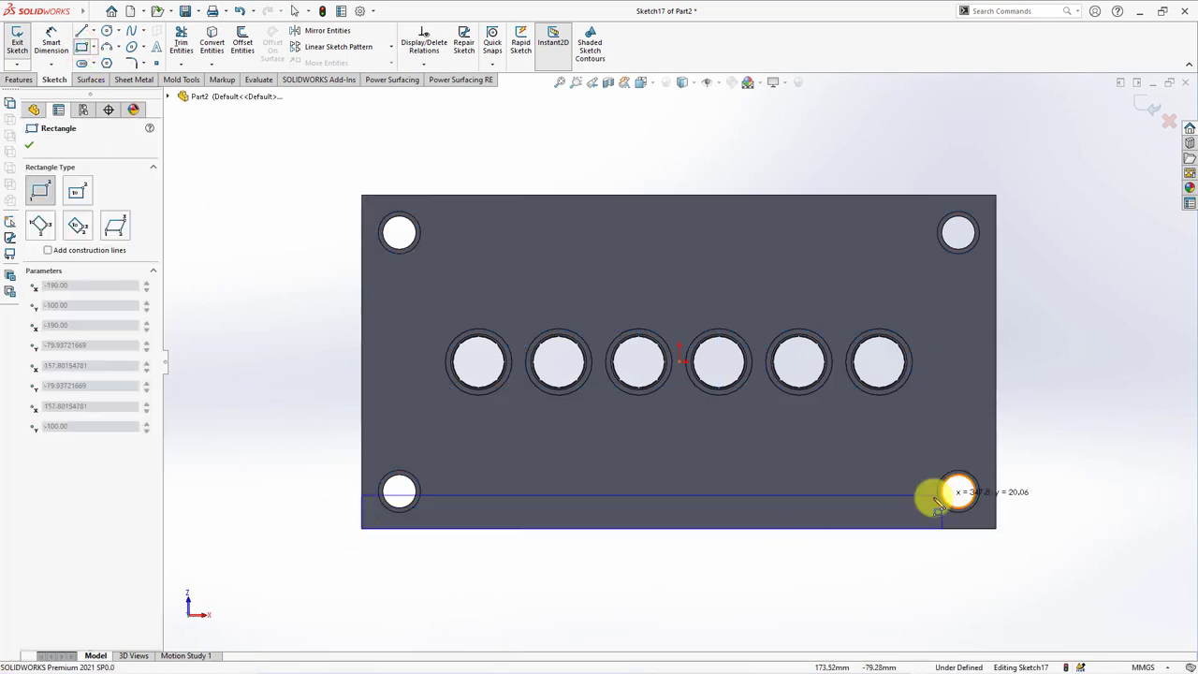
left_click(998, 433)
left_click(51, 42)
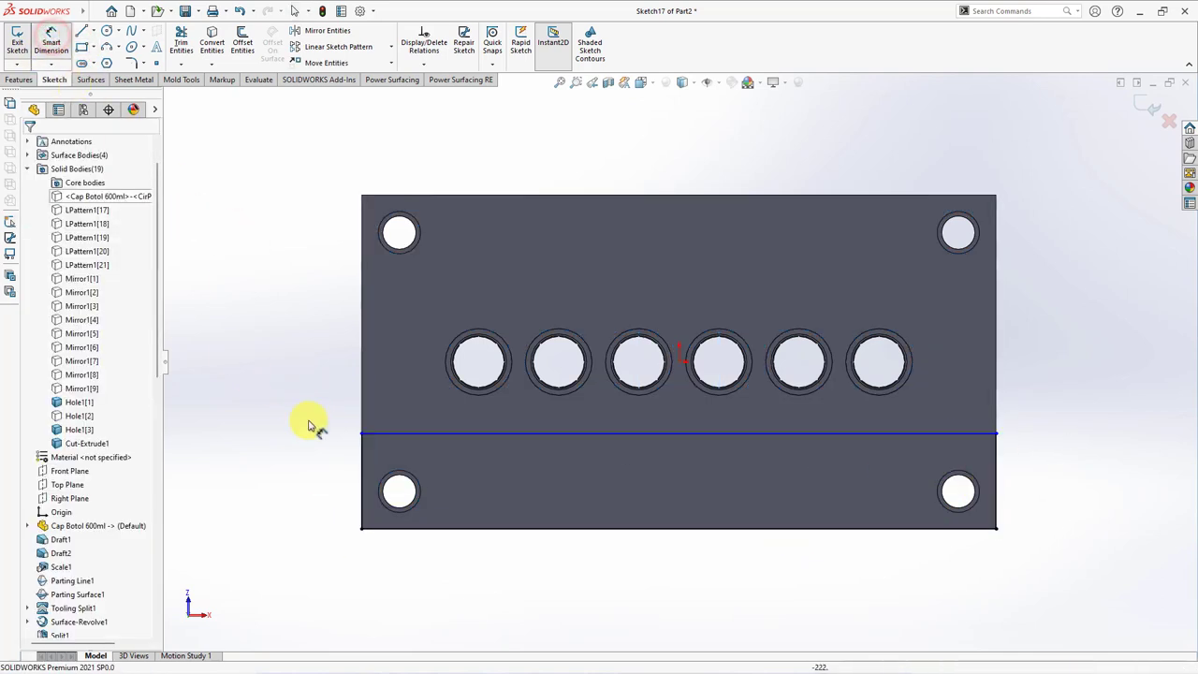
left_click(363, 464)
left_click(321, 482)
type("45")
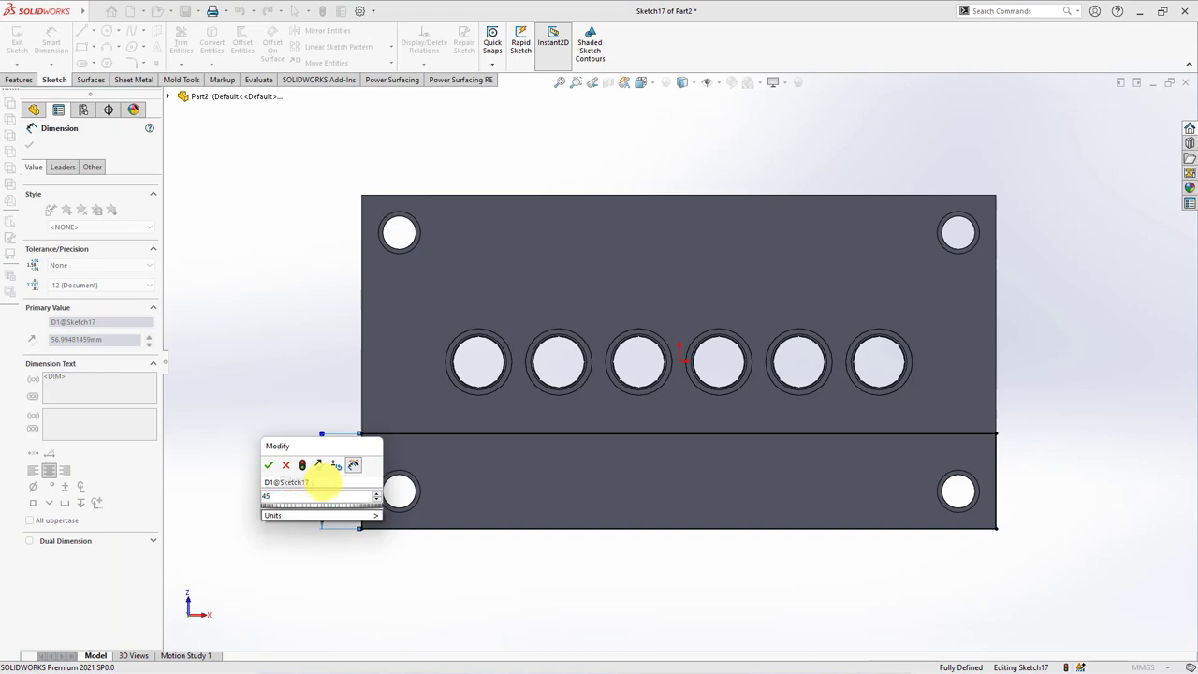
left_click(267, 466)
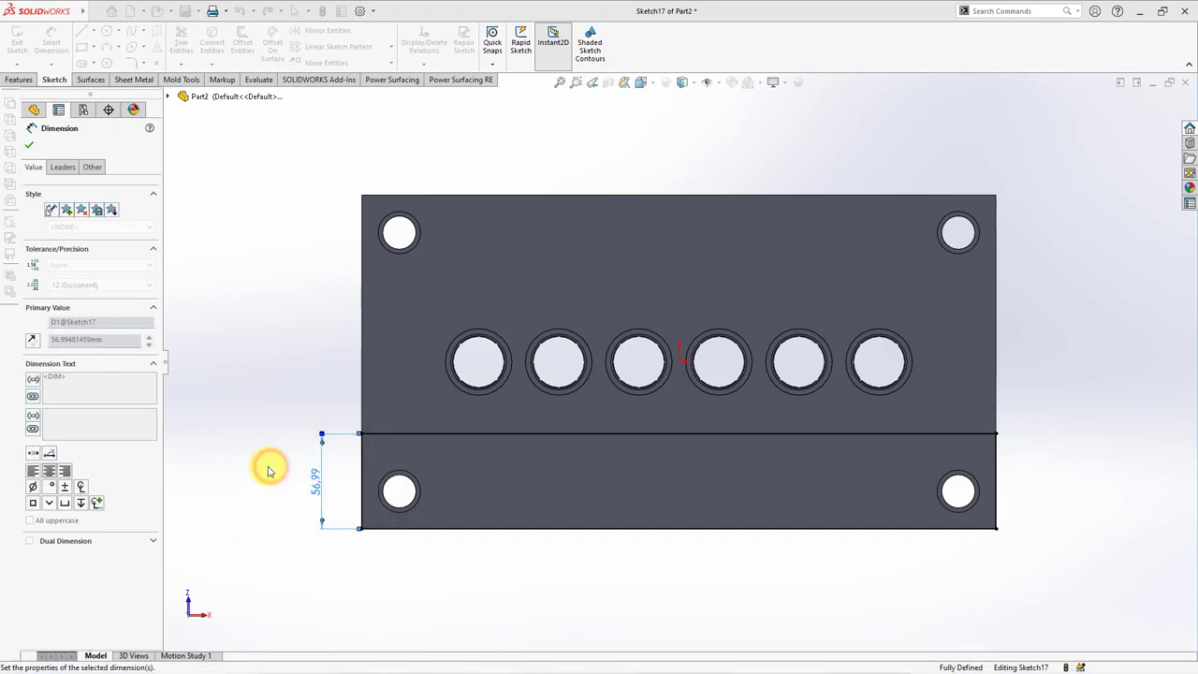
left_click(28, 146)
Step: Extrude the strip 70 mm as a separate, unmerged block
left_click(19, 80)
left_click(23, 47)
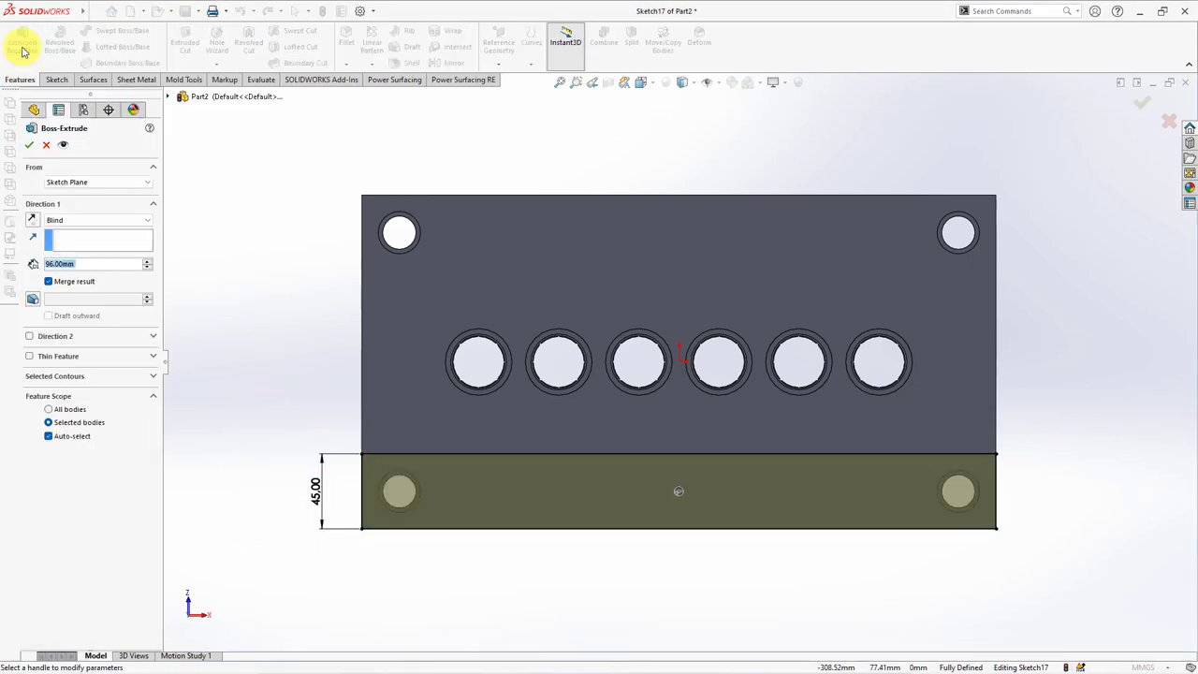
type("70")
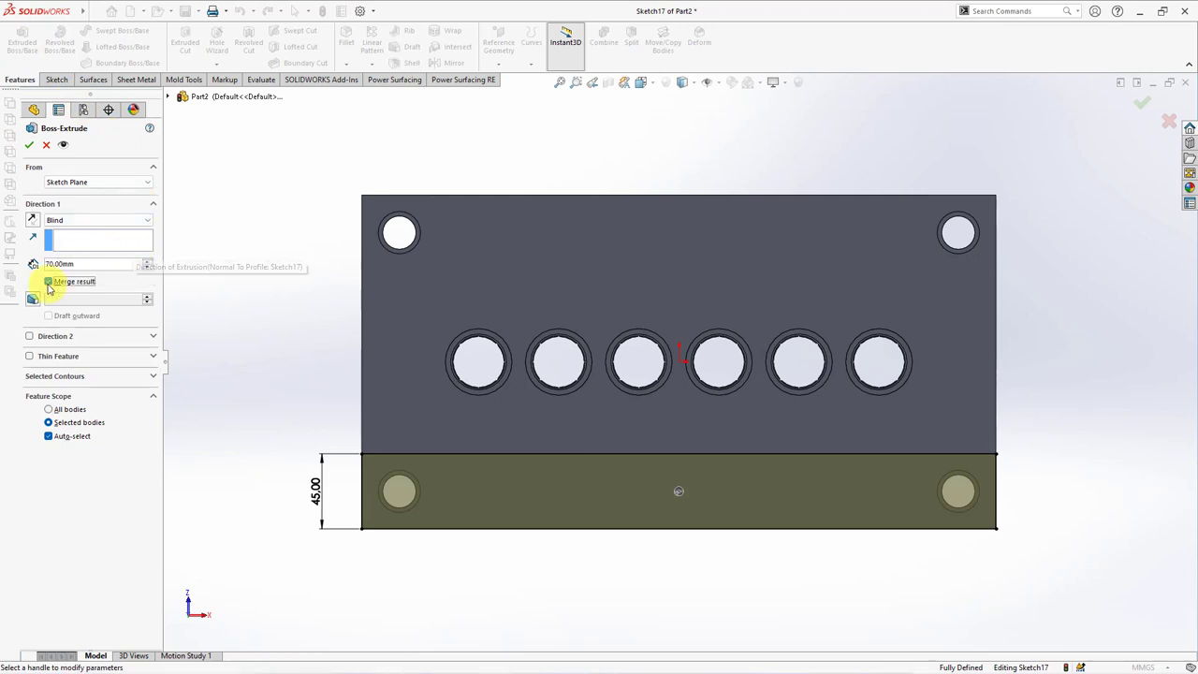
key("Tab")
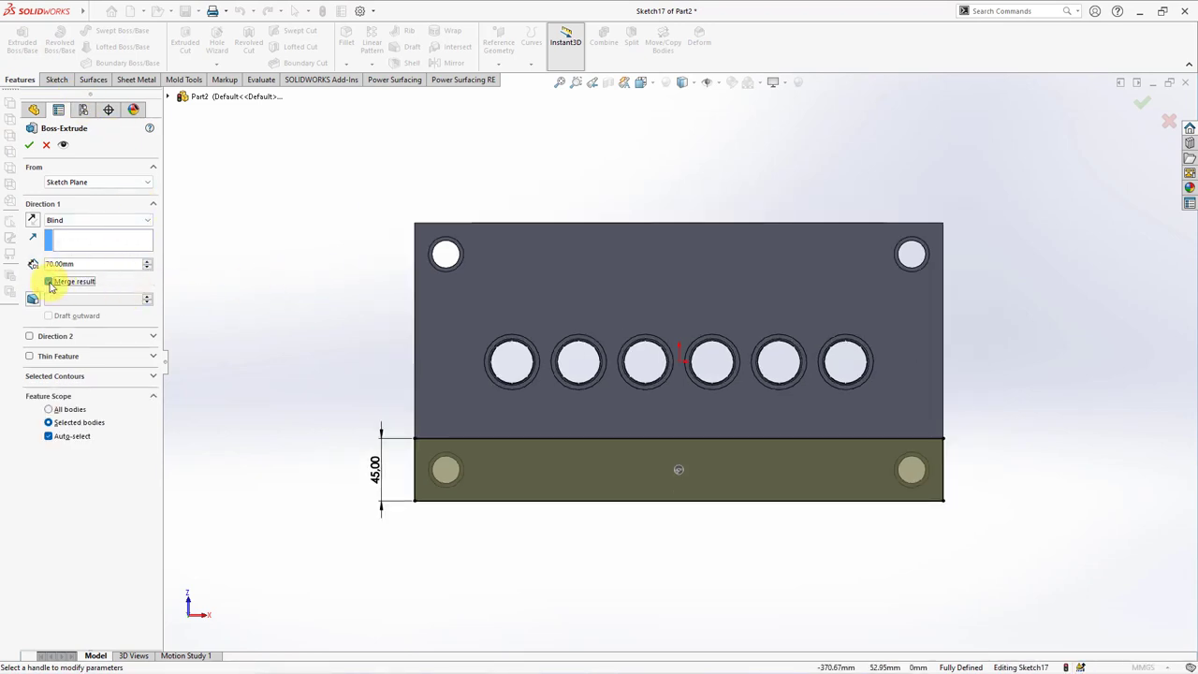
middle_click_drag(235, 324, 279, 408)
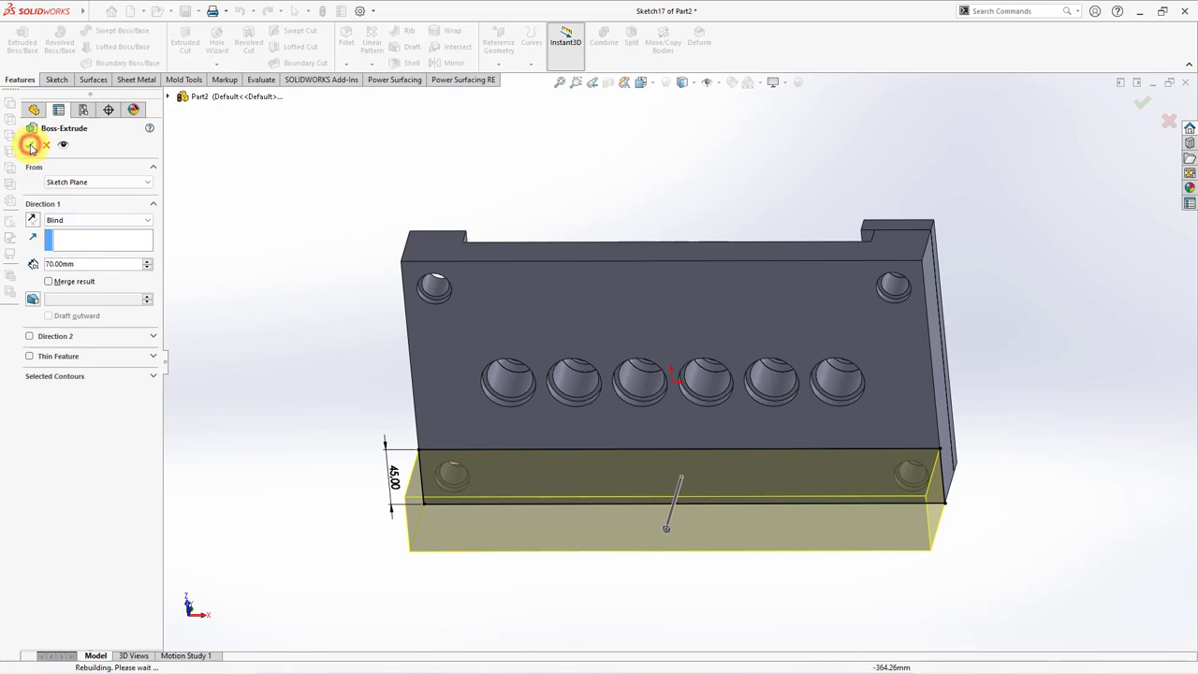
scroll(309, 337, "up", 3)
left_click(549, 482)
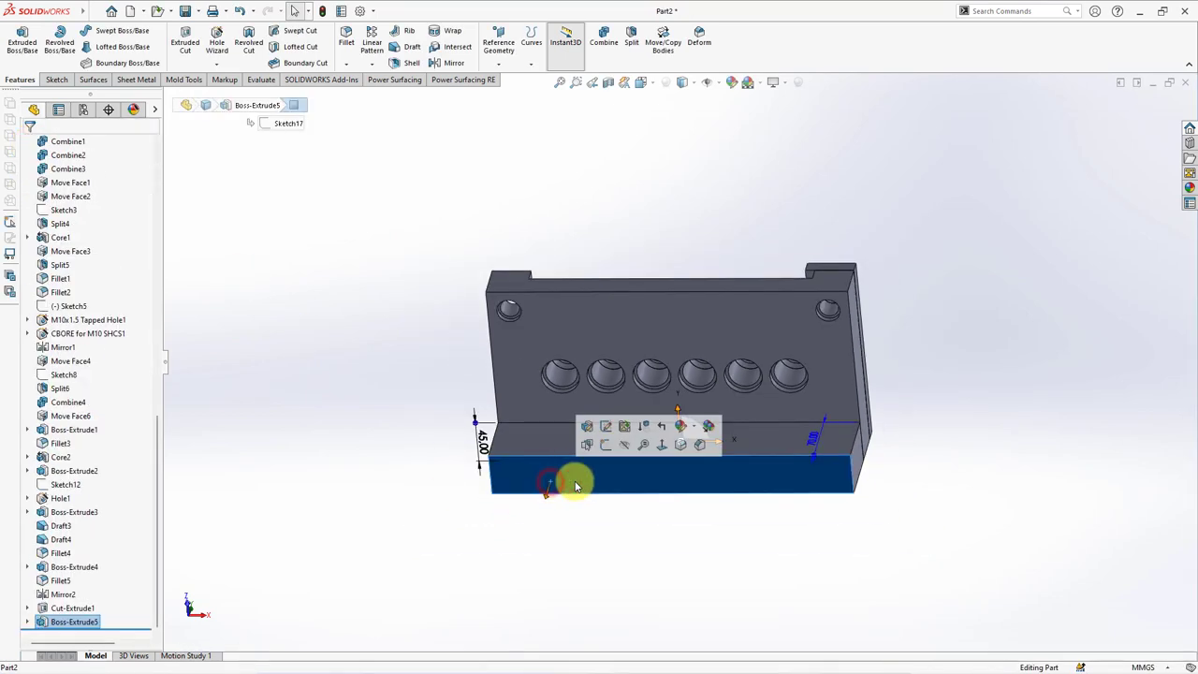
Step: Sketch a vertical centerline down the middle of the new block's face
left_click(607, 443)
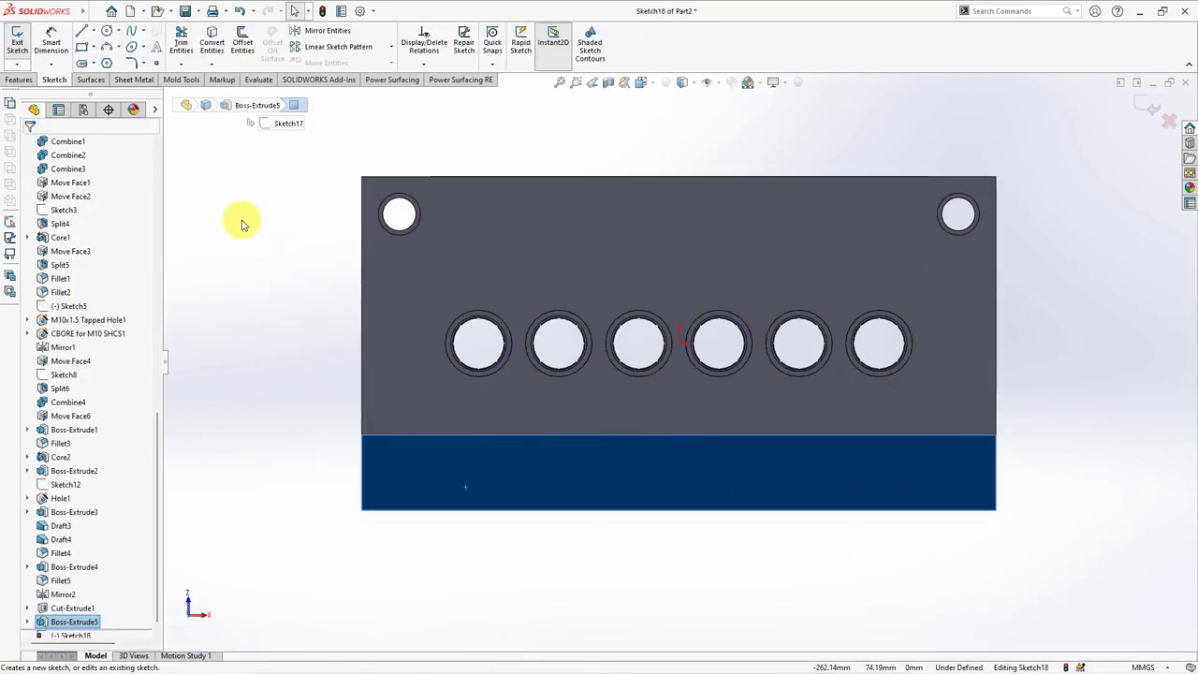
left_click(91, 31)
left_click(102, 58)
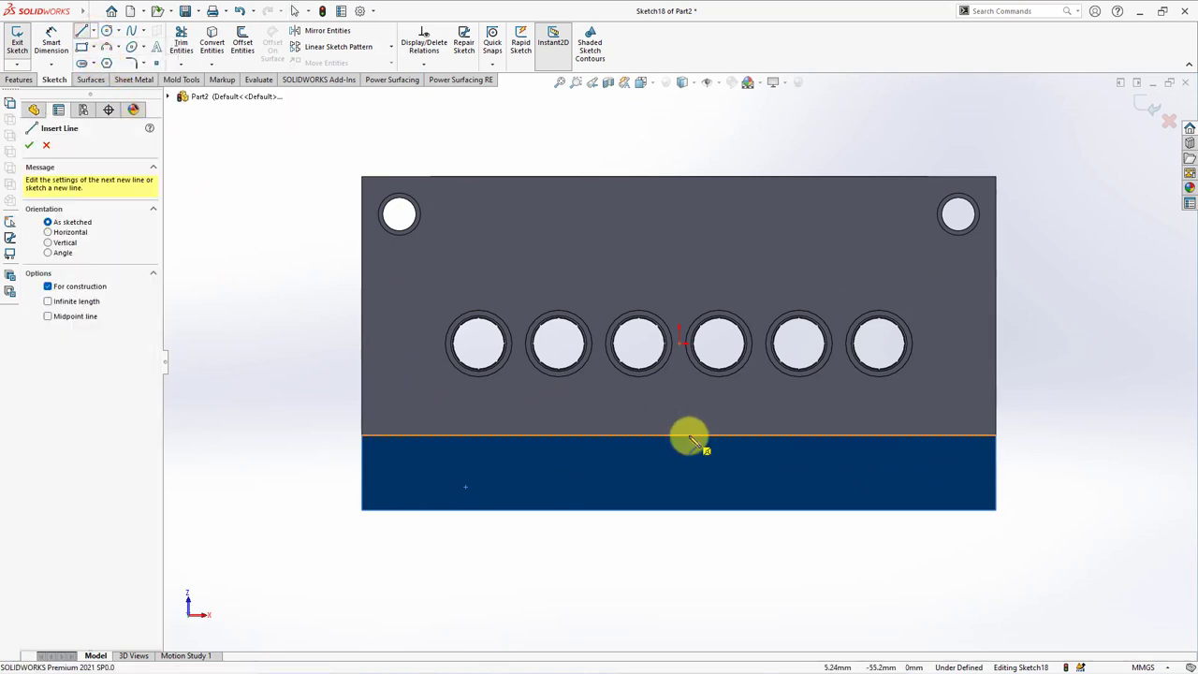
left_click_drag(677, 436, 679, 512)
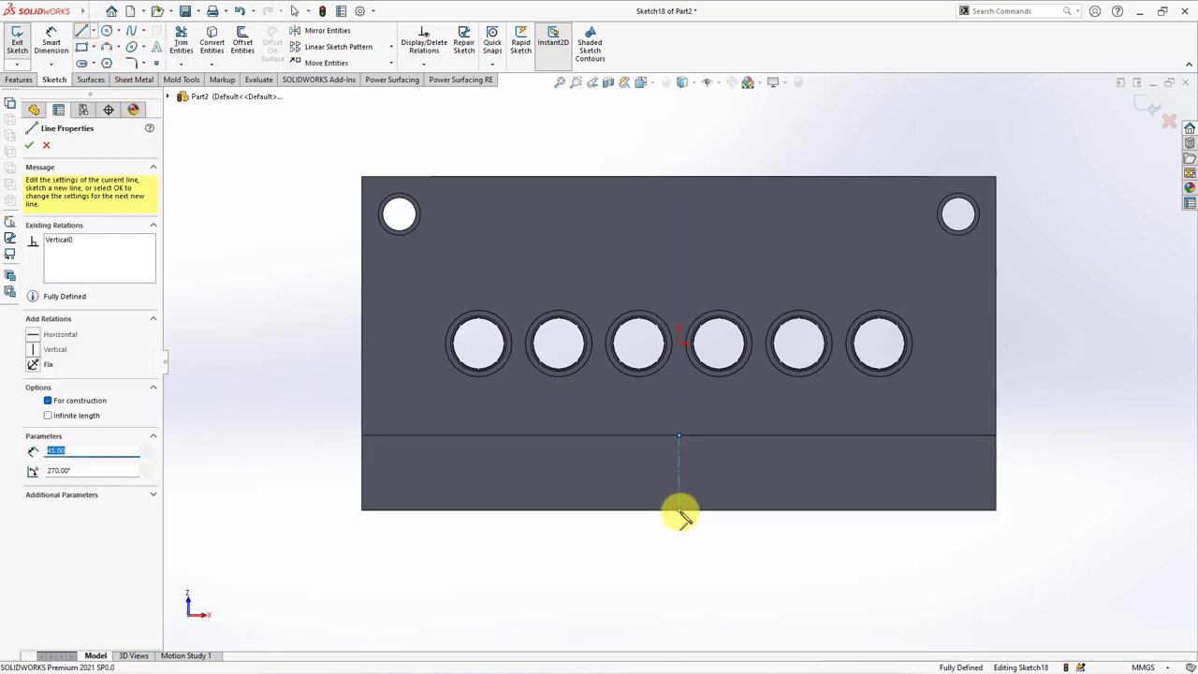
right_click(695, 532)
left_click(740, 521)
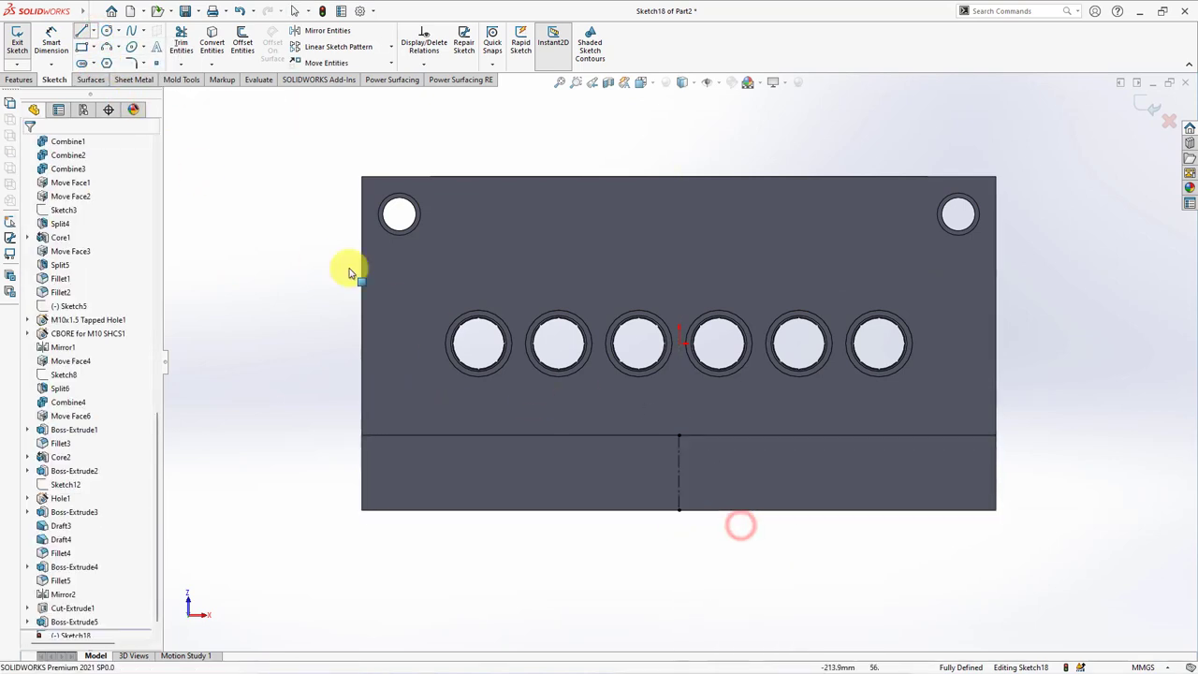
Step: Draw a horizontal centerline from the vertical line across the bottom block
left_click(92, 33)
left_click(101, 58)
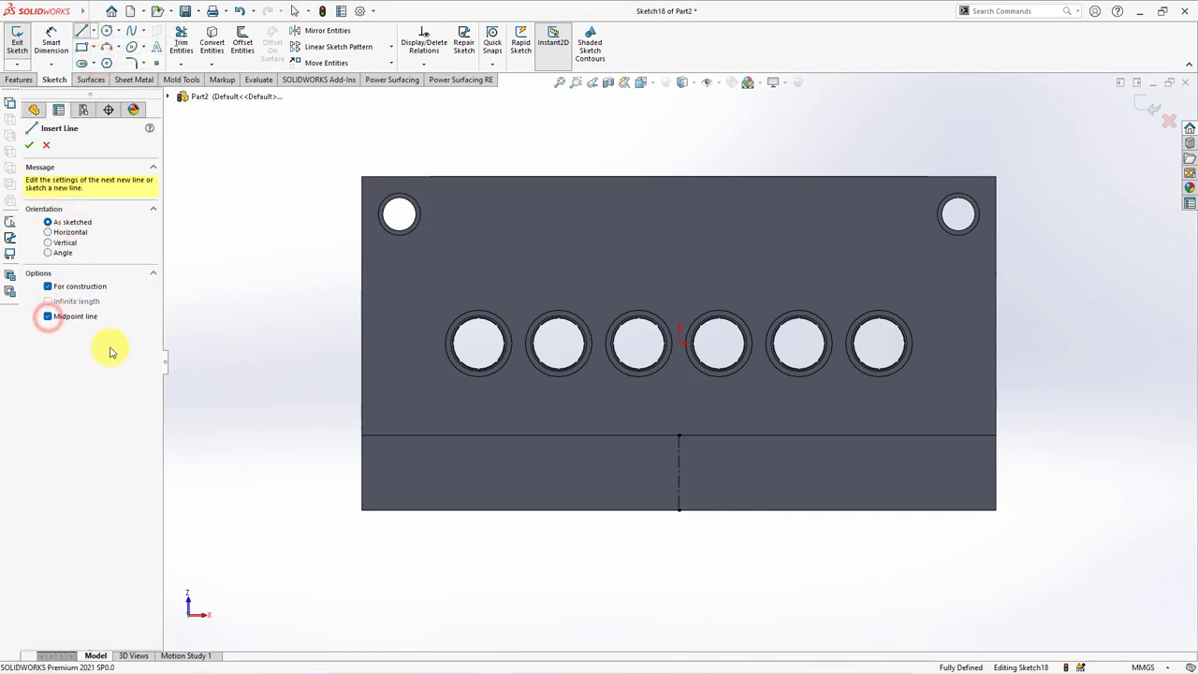
left_click_drag(681, 473, 881, 471)
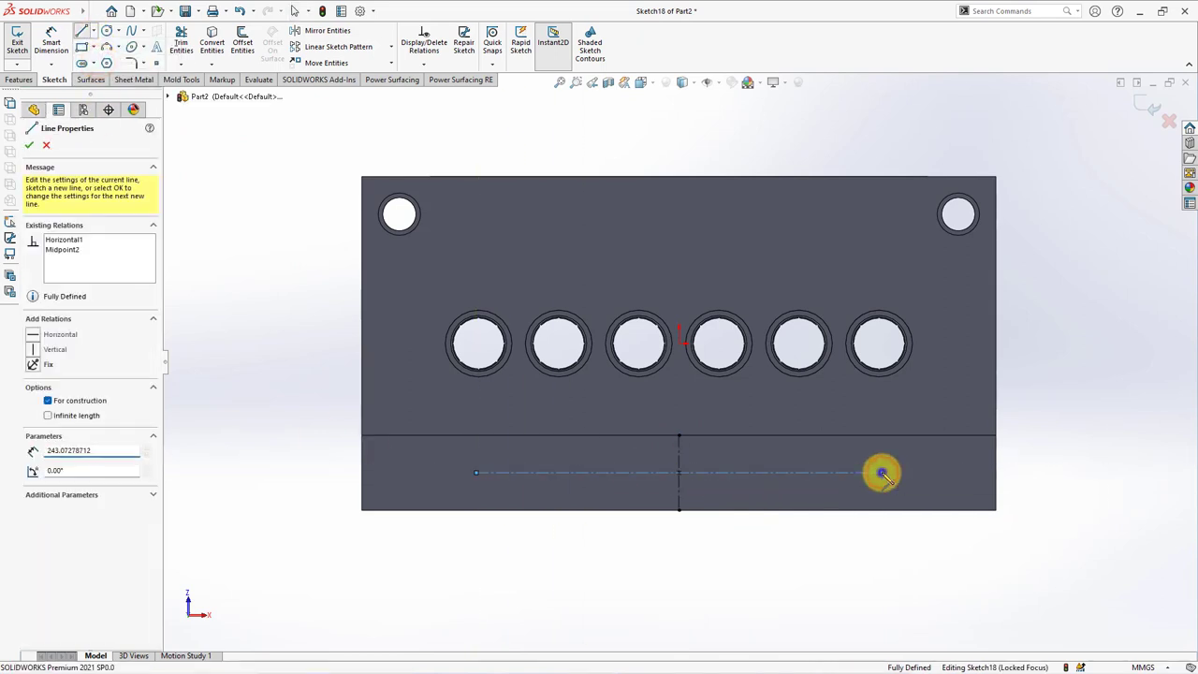
right_click(879, 471)
left_click(904, 480)
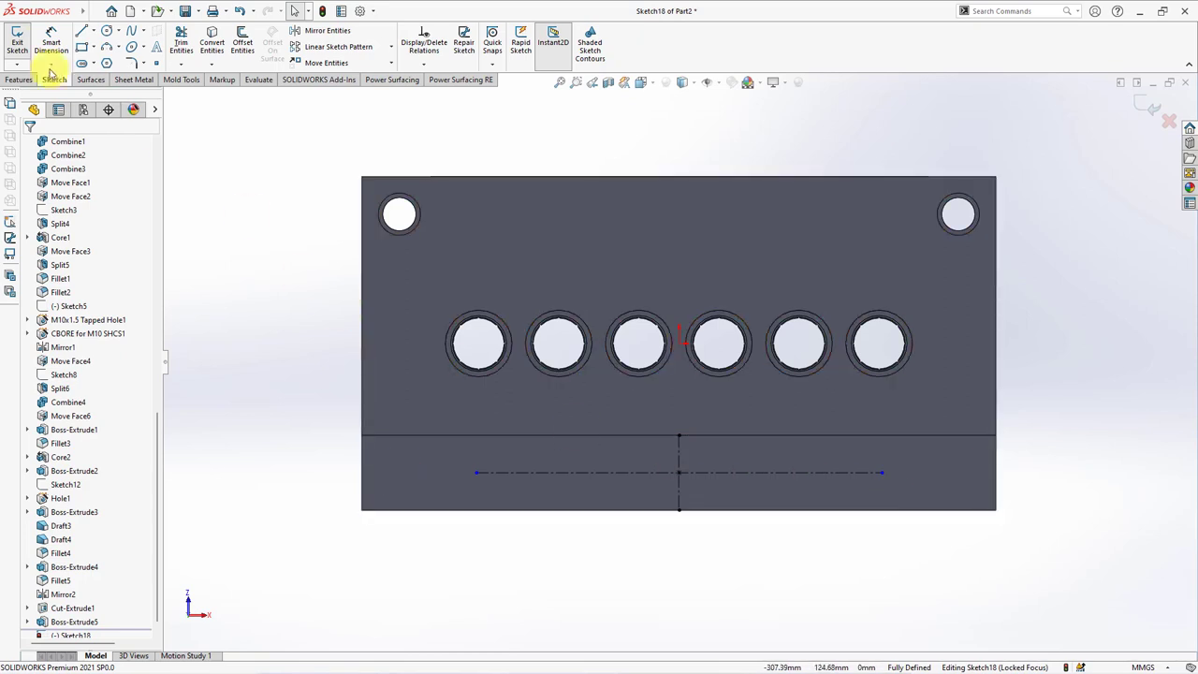
Step: Dimension the horizontal centerline 130 mm from the vertical line and exit the sketch
left_click(51, 43)
left_click(881, 473)
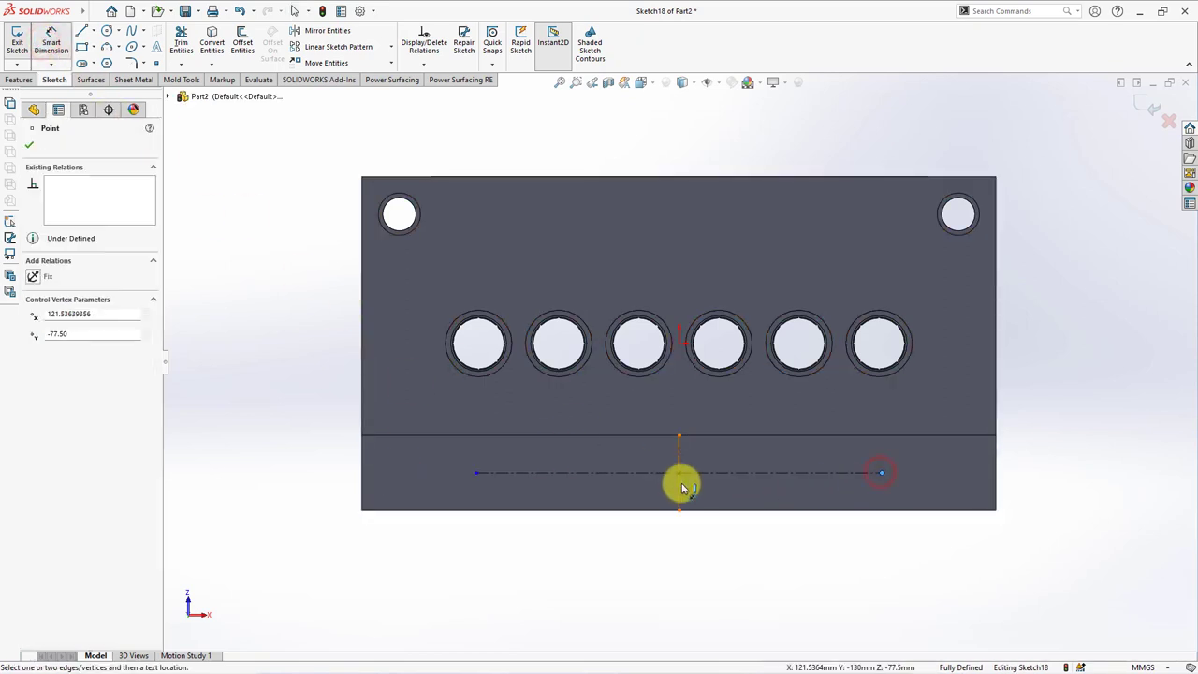
left_click(681, 483)
left_click(775, 546)
type("30")
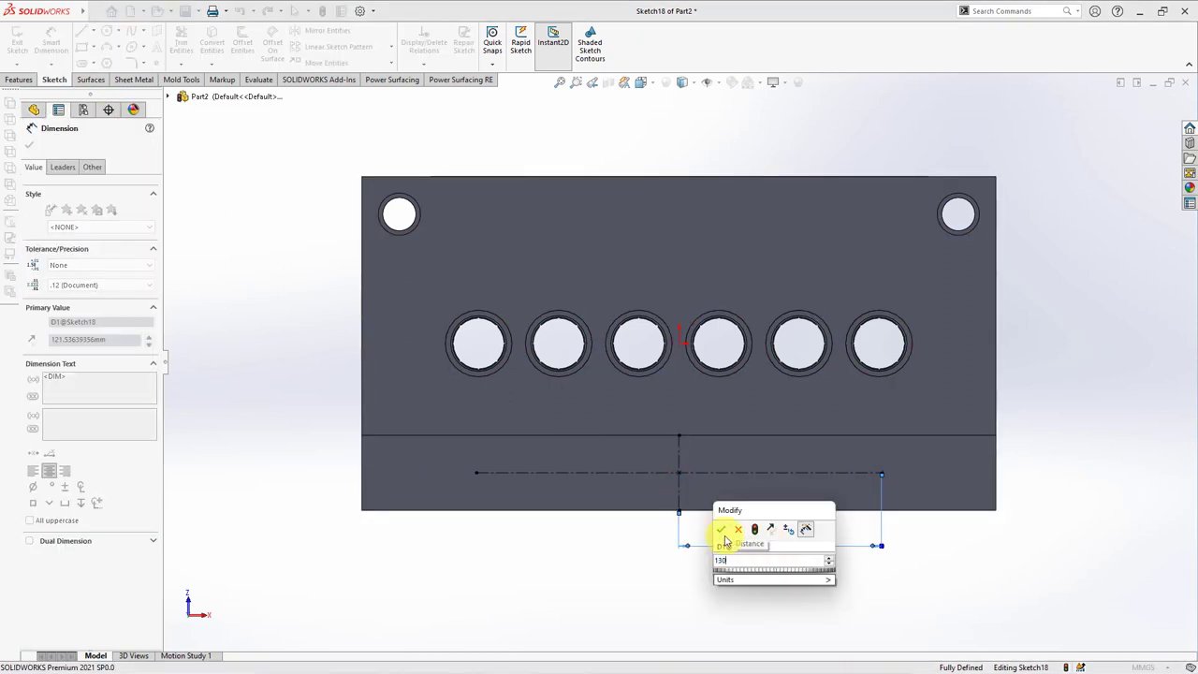
left_click(721, 529)
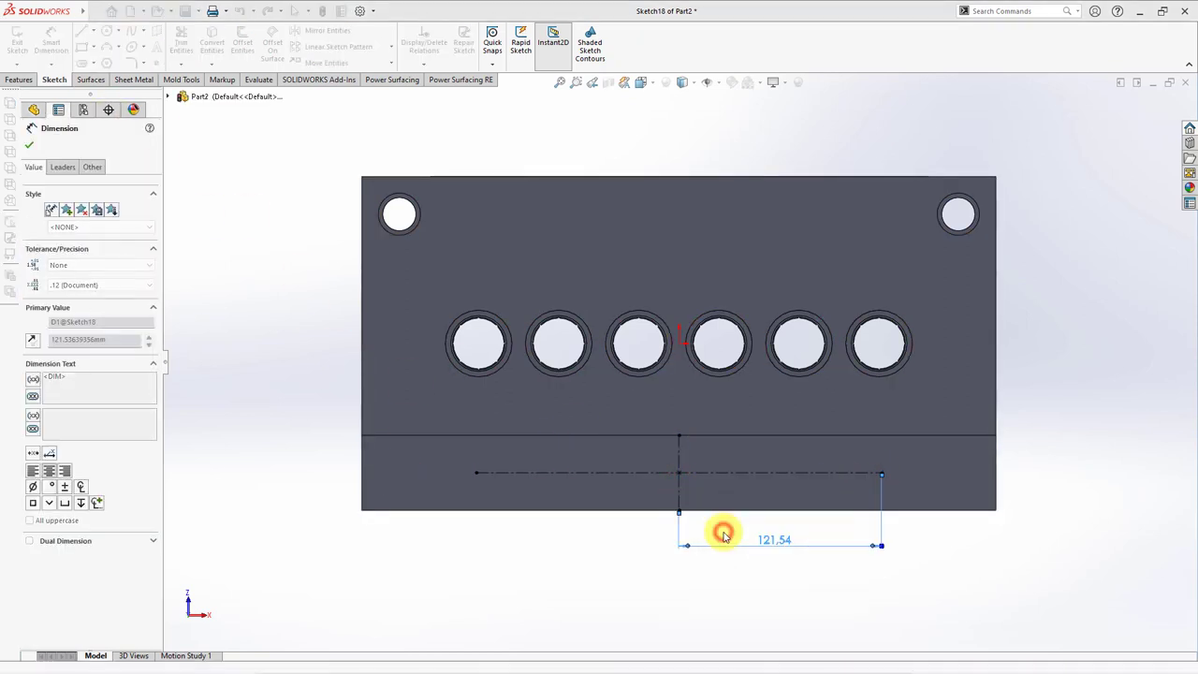
left_click(1143, 109)
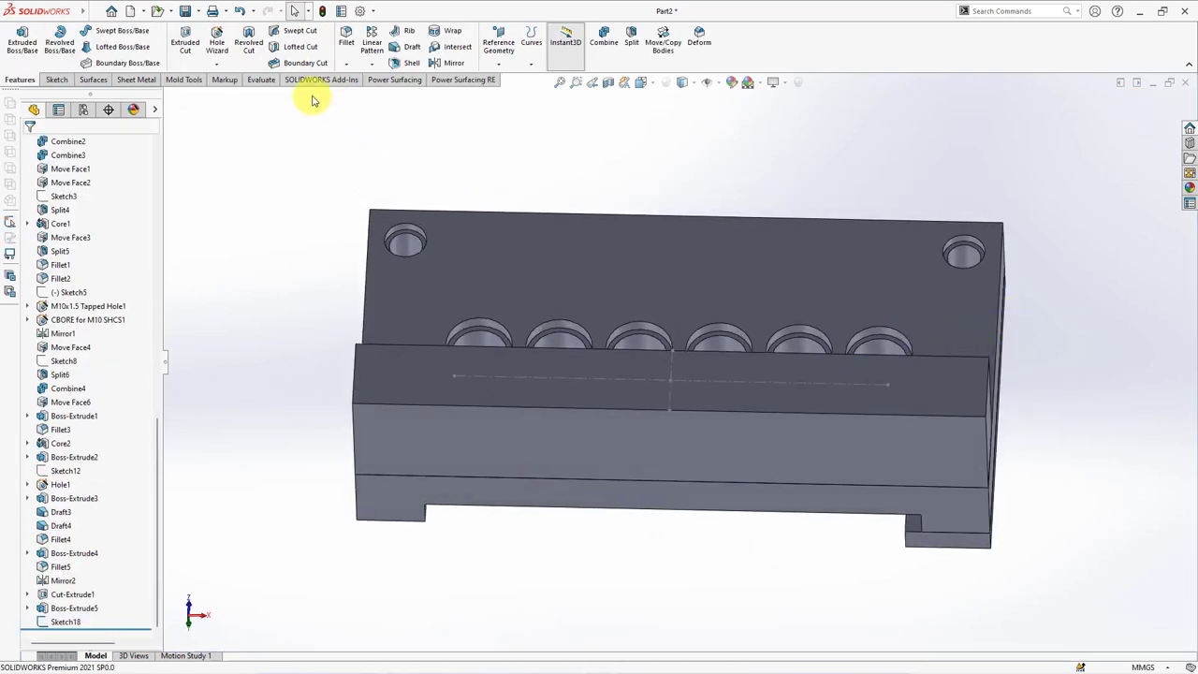
Step: Define an ANSI Metric straight hole with the Ø13.5 drill size and a Through All end condition
left_click(213, 51)
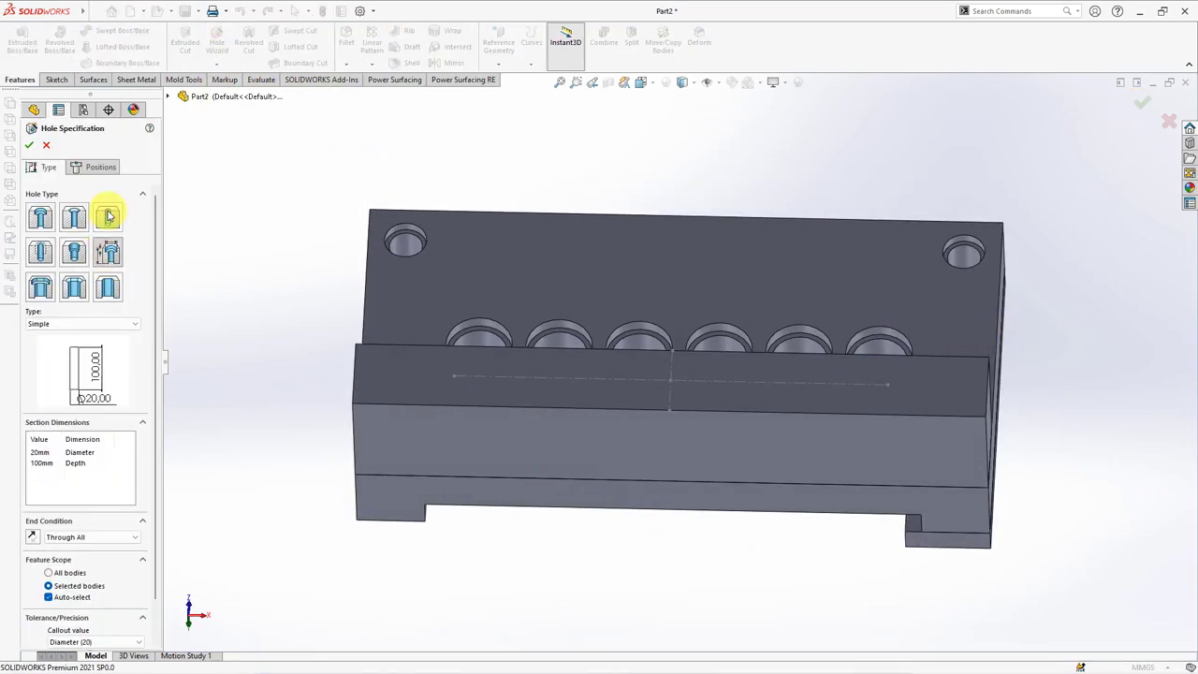
left_click(93, 378)
left_click(94, 398)
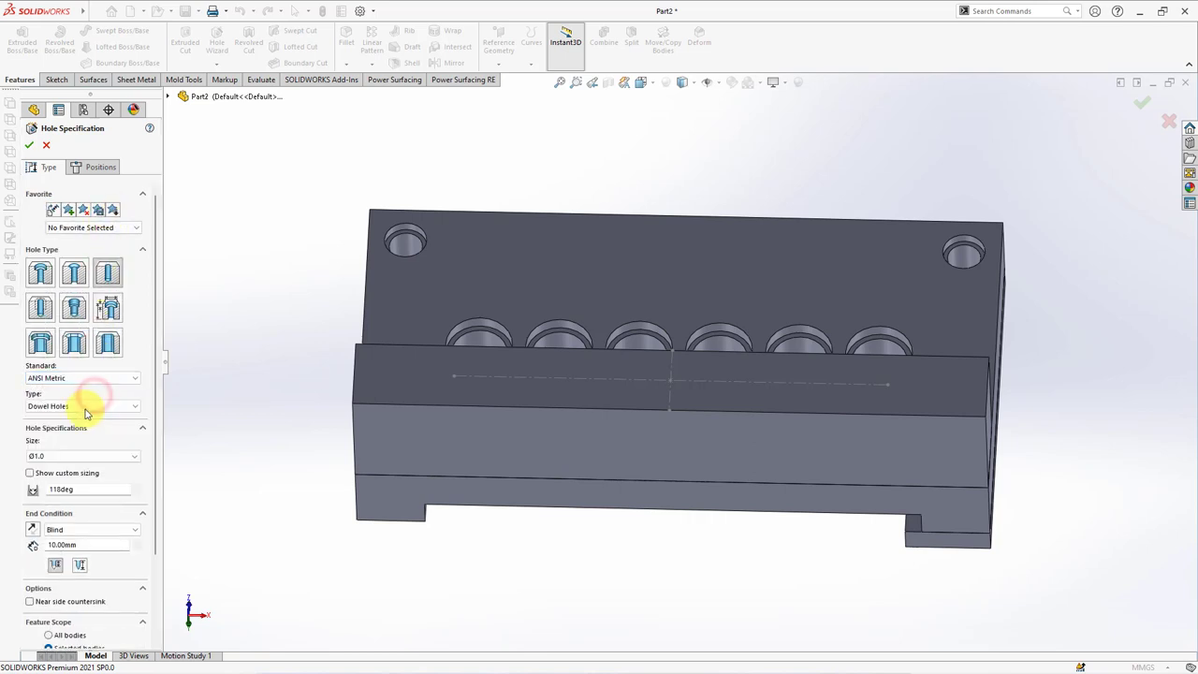
left_click(37, 456)
left_click(83, 456)
left_click(82, 455)
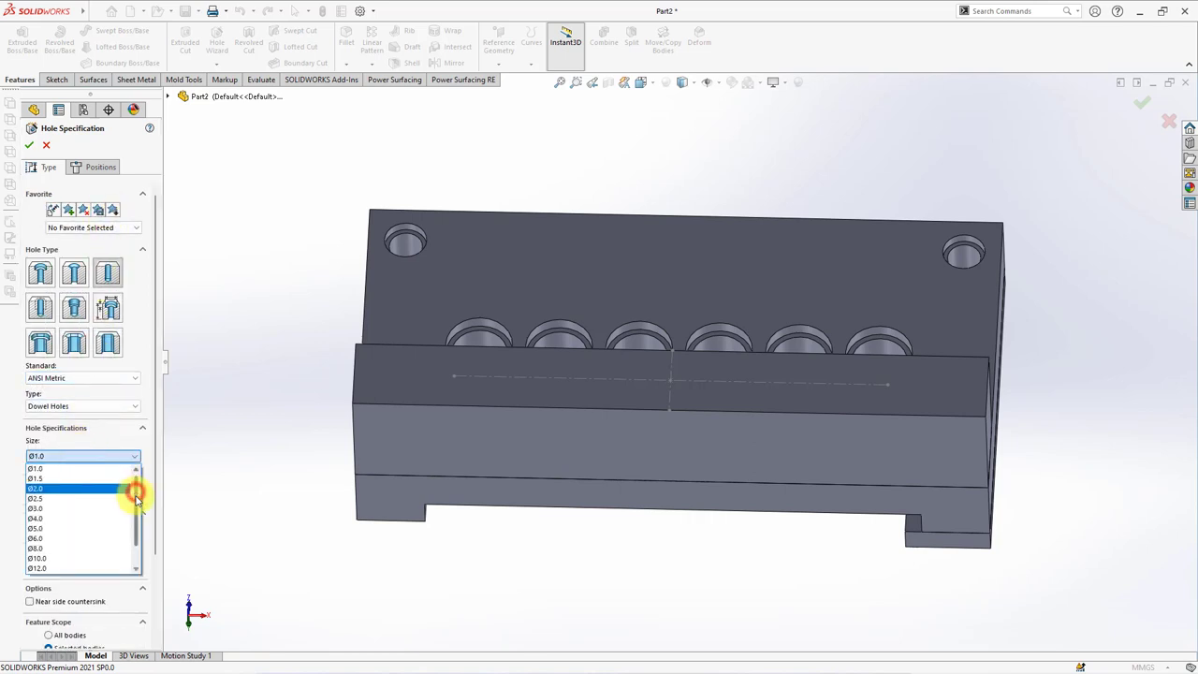
left_click(115, 428)
left_click(103, 407)
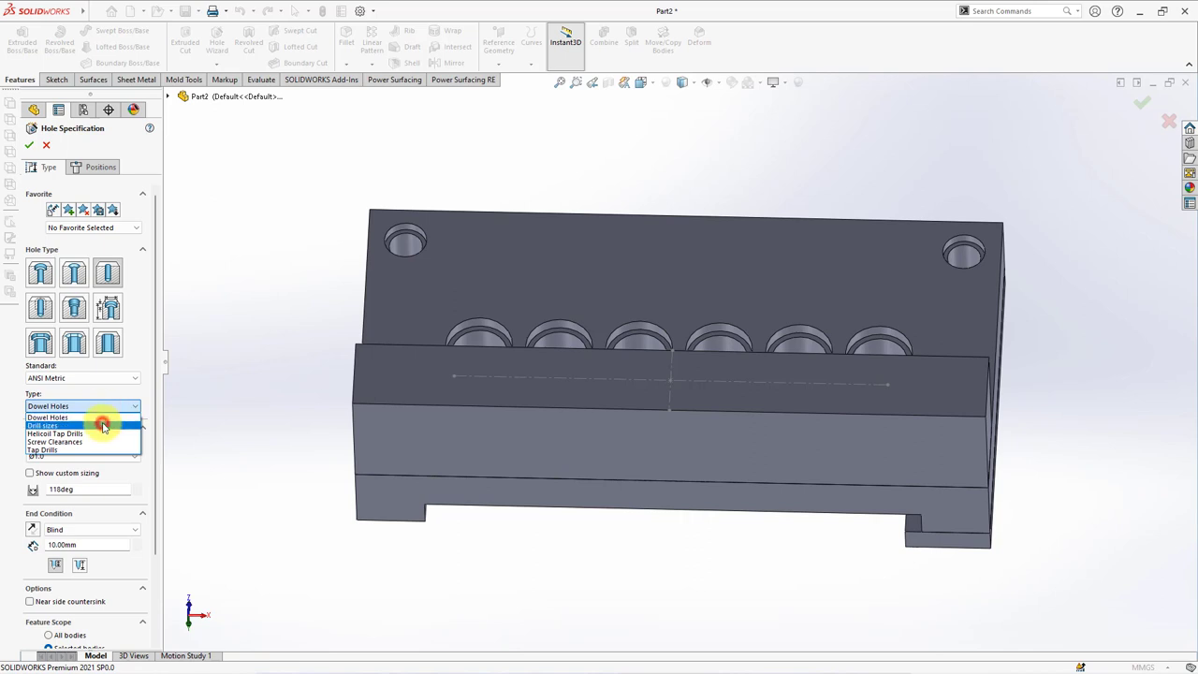
left_click(103, 425)
left_click(101, 456)
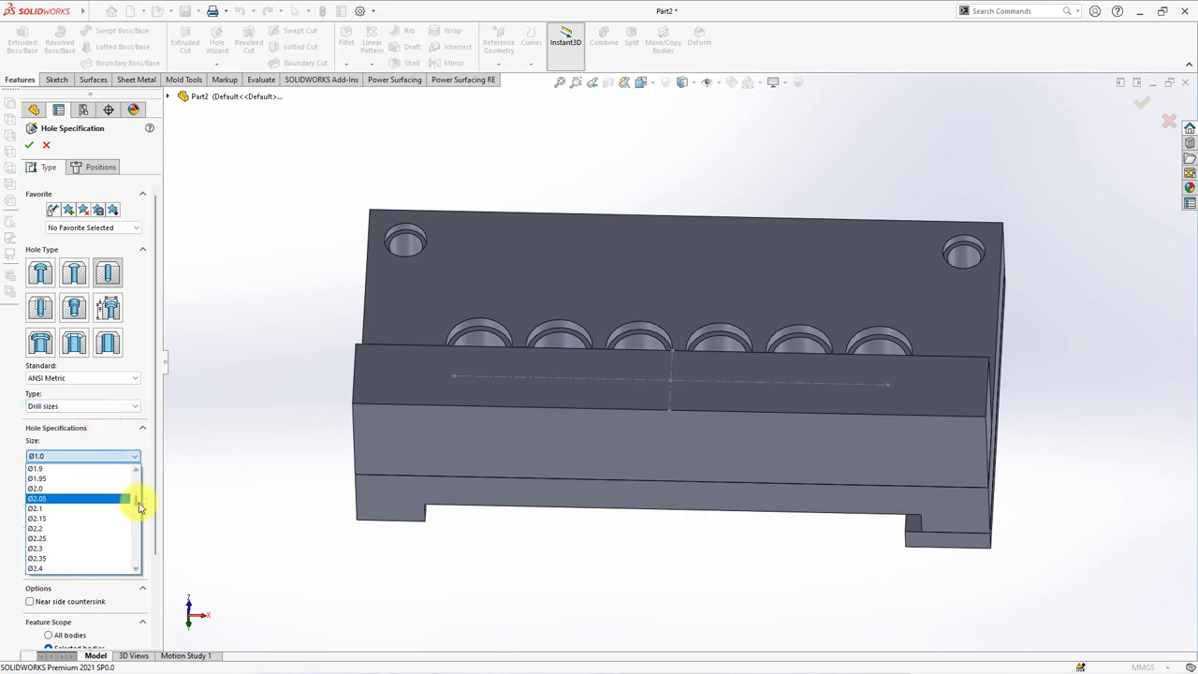
left_click_drag(139, 506, 139, 520)
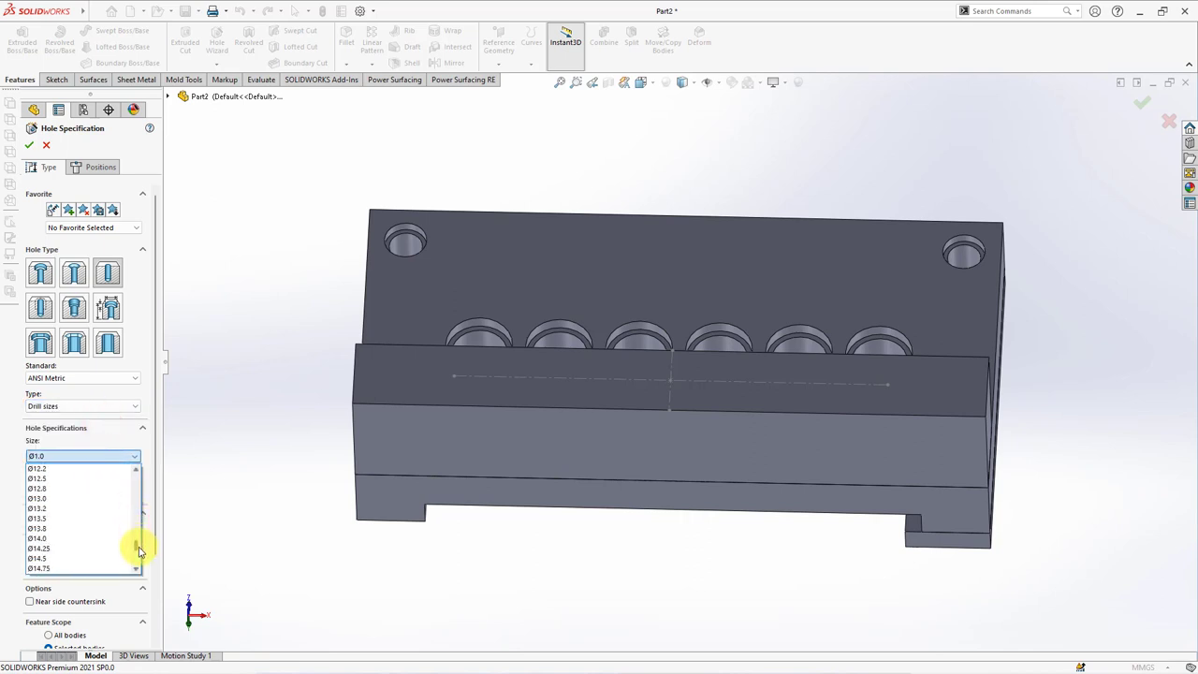
left_click(100, 519)
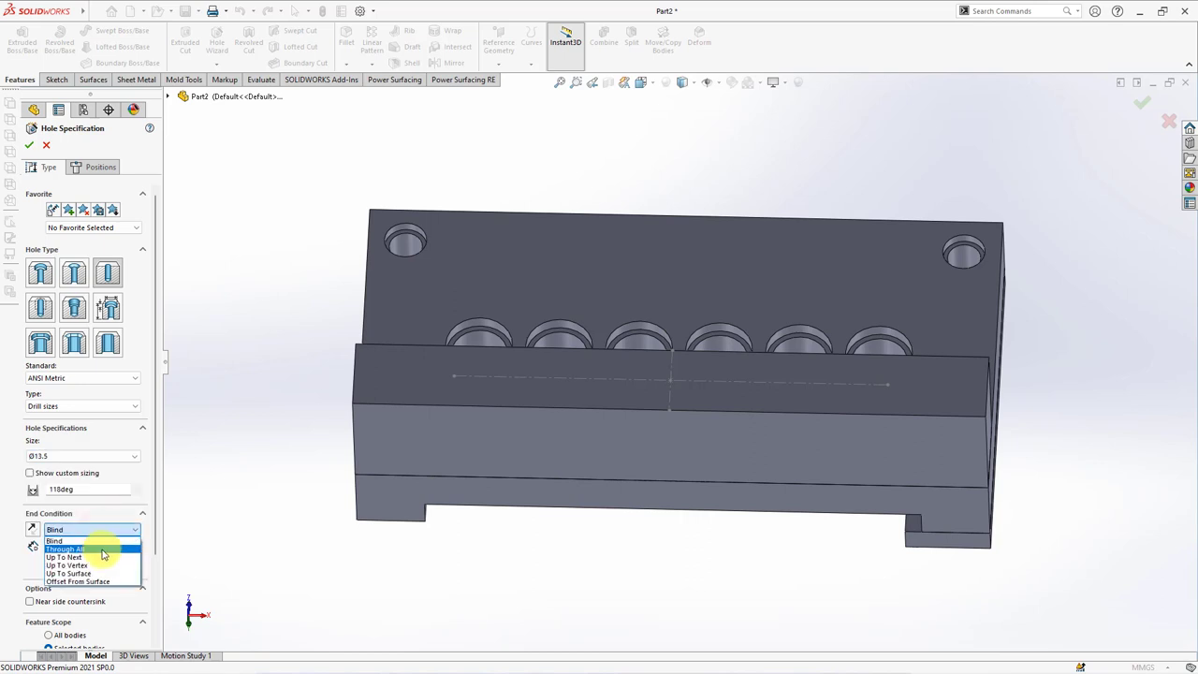
left_click(103, 552)
Step: Limit the holes to the bottom block body and place three along its centreline: both ends and the midpoint
left_click(50, 617)
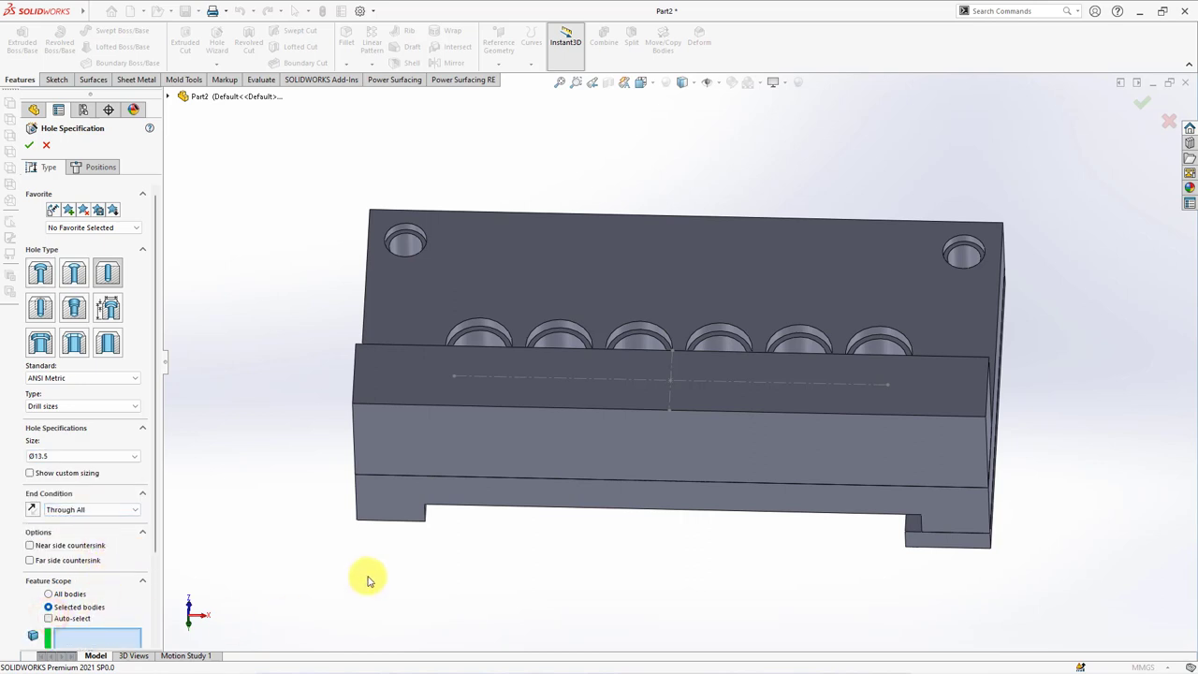
left_click(393, 457)
left_click(95, 167)
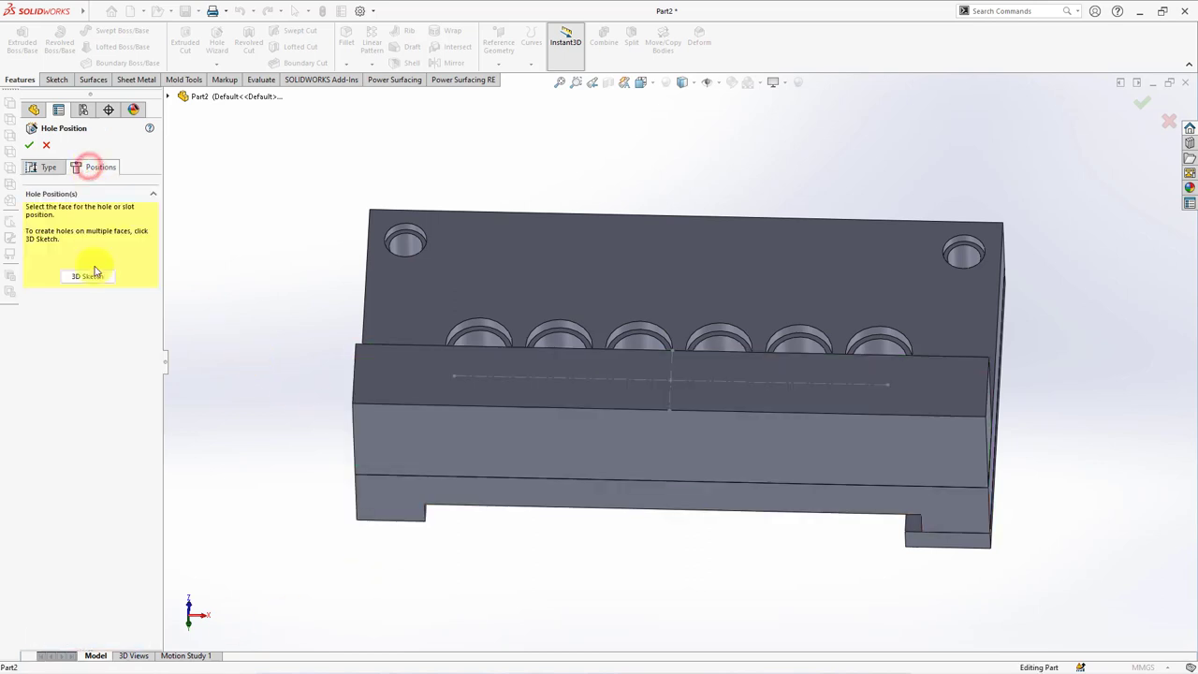
left_click(454, 376)
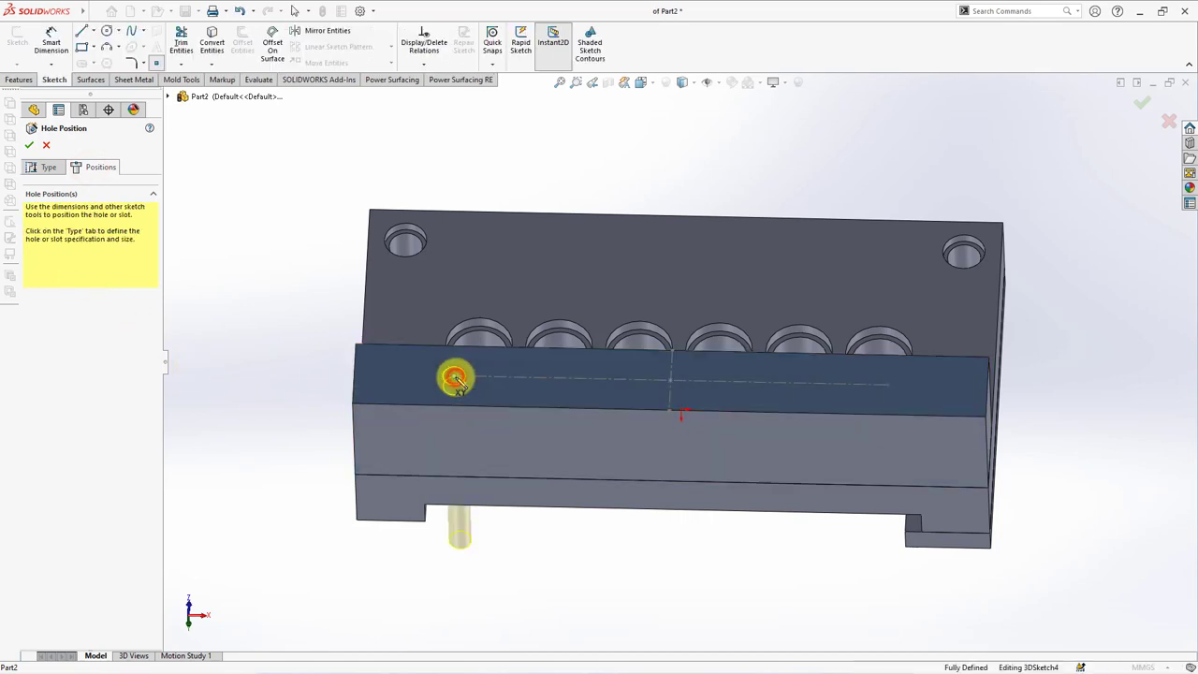
left_click(670, 379)
left_click(884, 389)
left_click(888, 386)
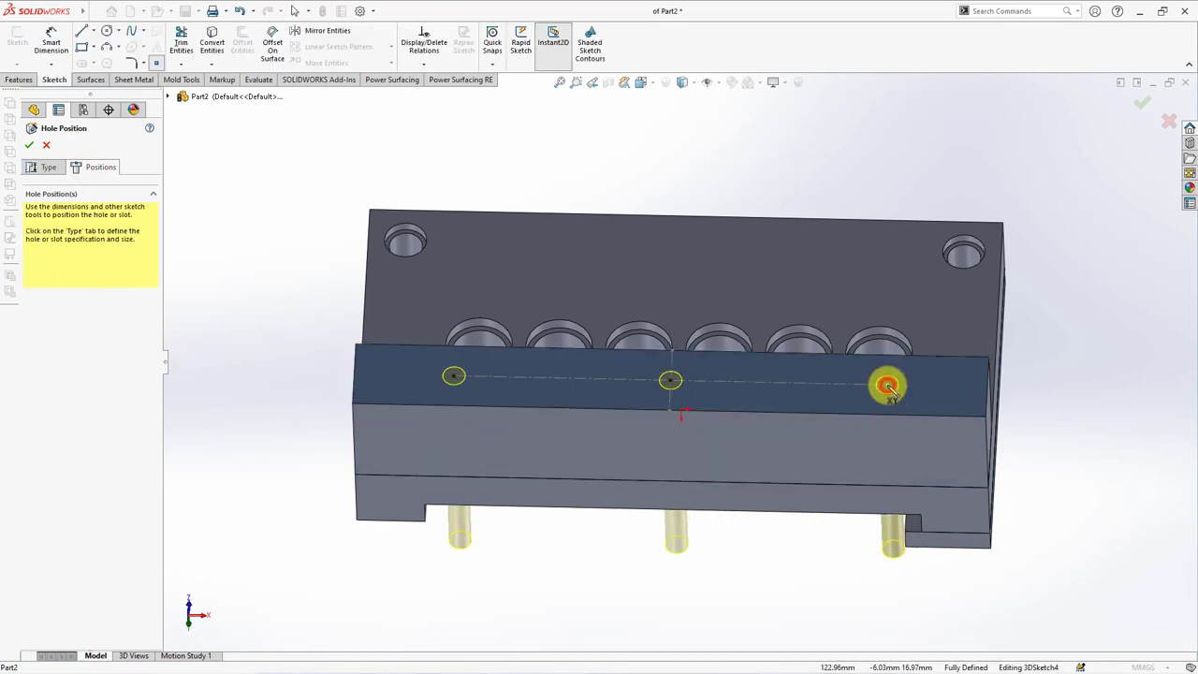
mouse_move(299, 289)
middle_mouse_down()
mouse_move(406, 340)
mouse_move(347, 367)
middle_mouse_up()
left_click_drag(157, 422, 153, 310)
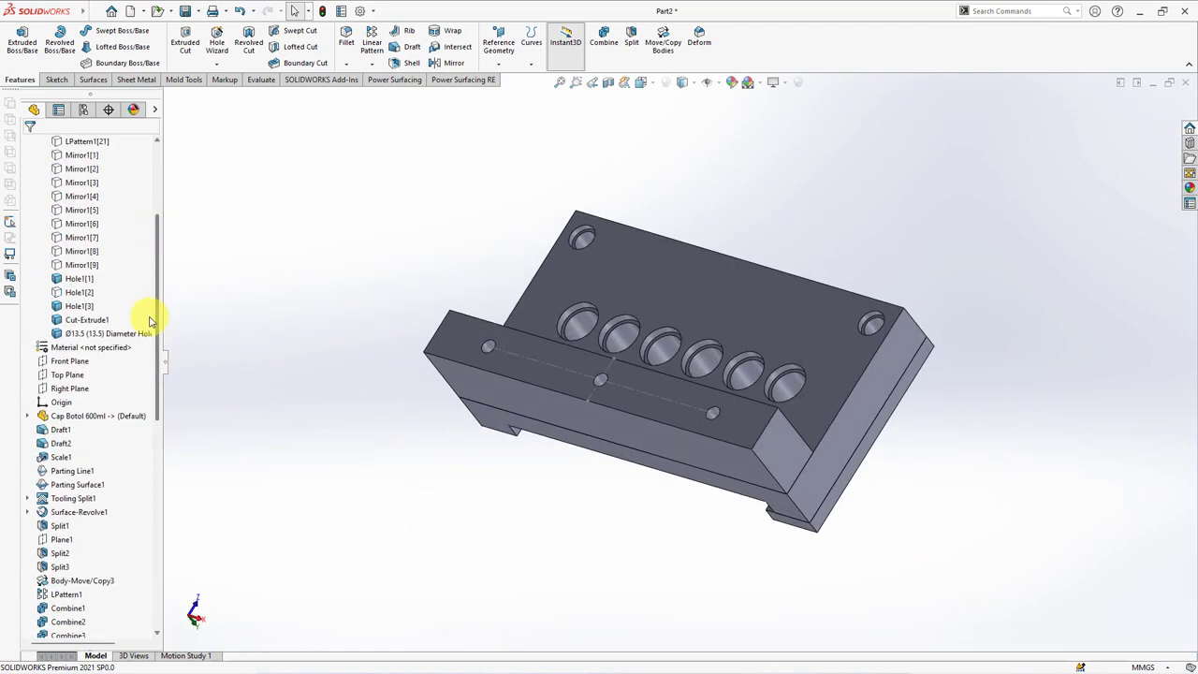
Step: Mirror the drilled bottom block body across the Front Plane to the mold's far side
left_click(71, 360)
left_click(441, 62)
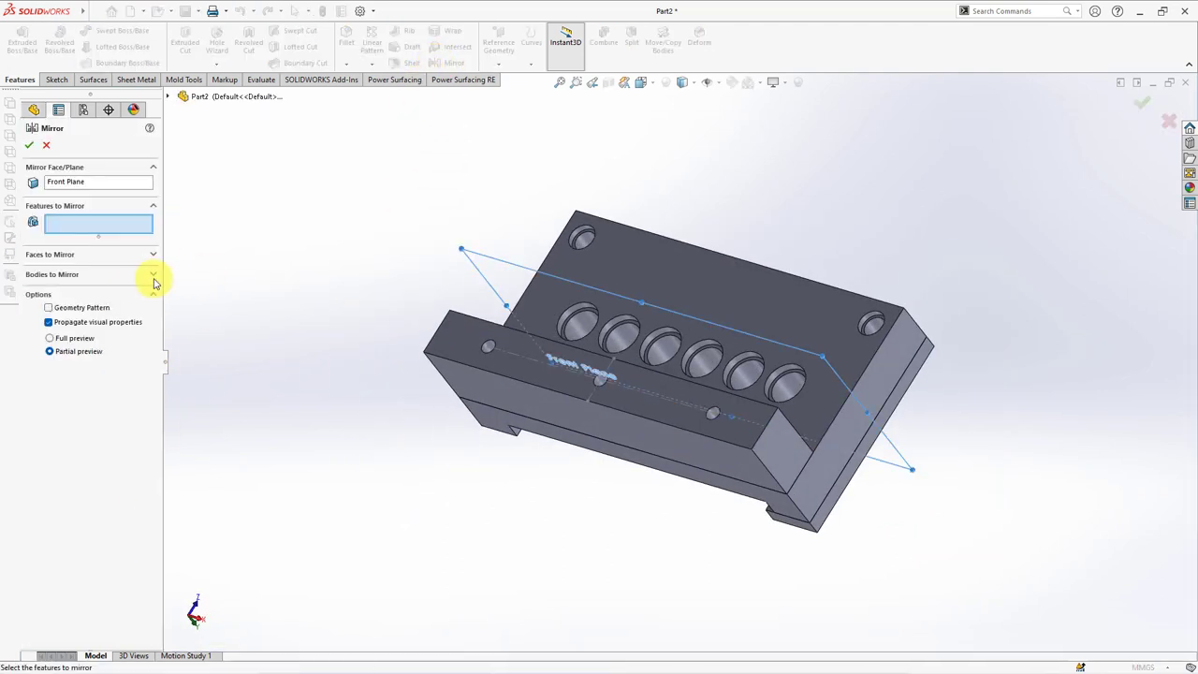
left_click(122, 277)
left_click(475, 375)
key("Return")
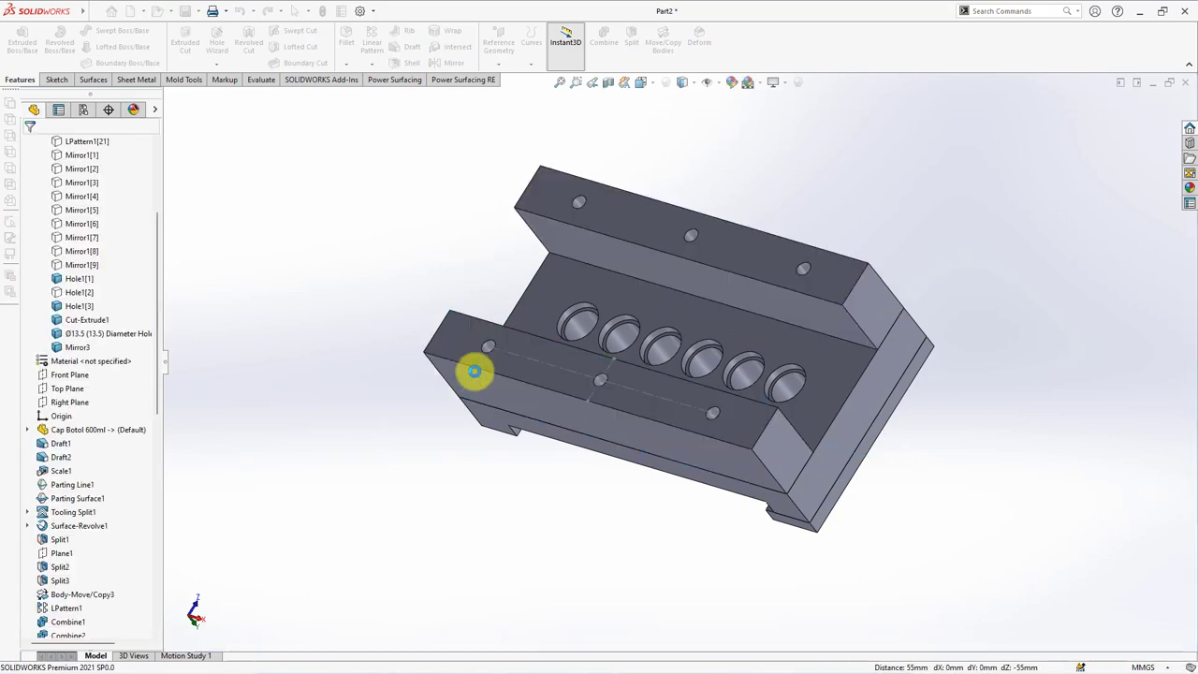
mouse_move(358, 290)
middle_mouse_down()
mouse_move(324, 436)
mouse_move(346, 422)
middle_mouse_up()
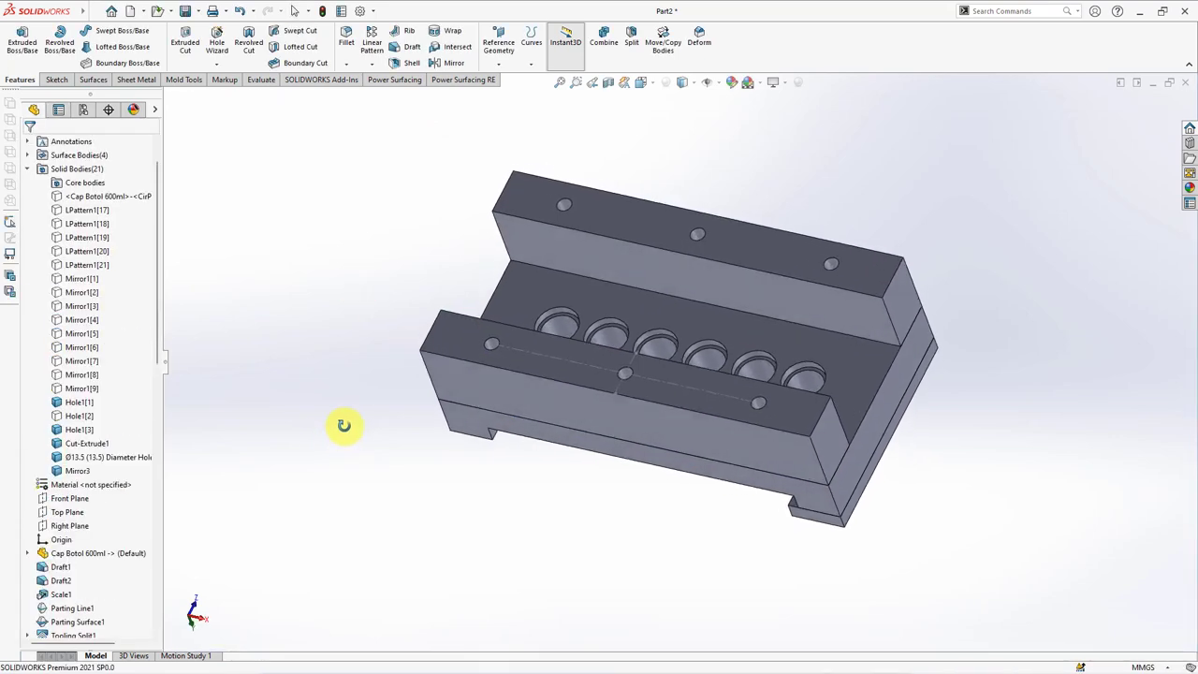
Step: Hide the original front bottom block body
left_click(472, 394)
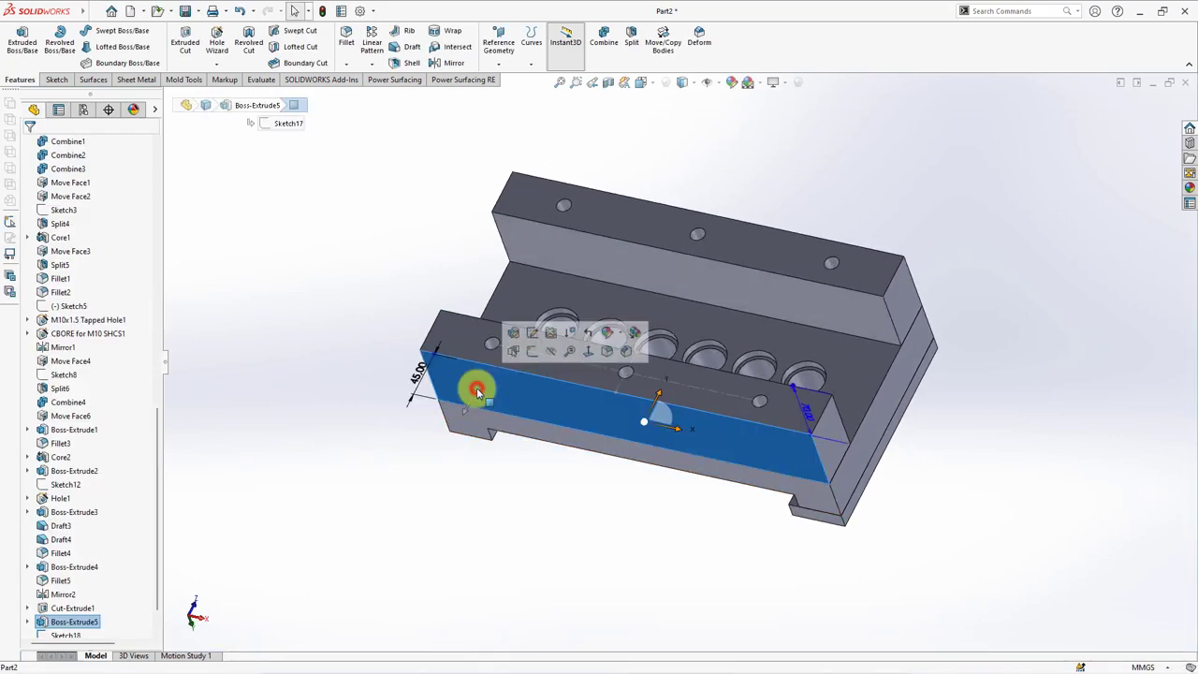
left_click(546, 343)
left_click(369, 339)
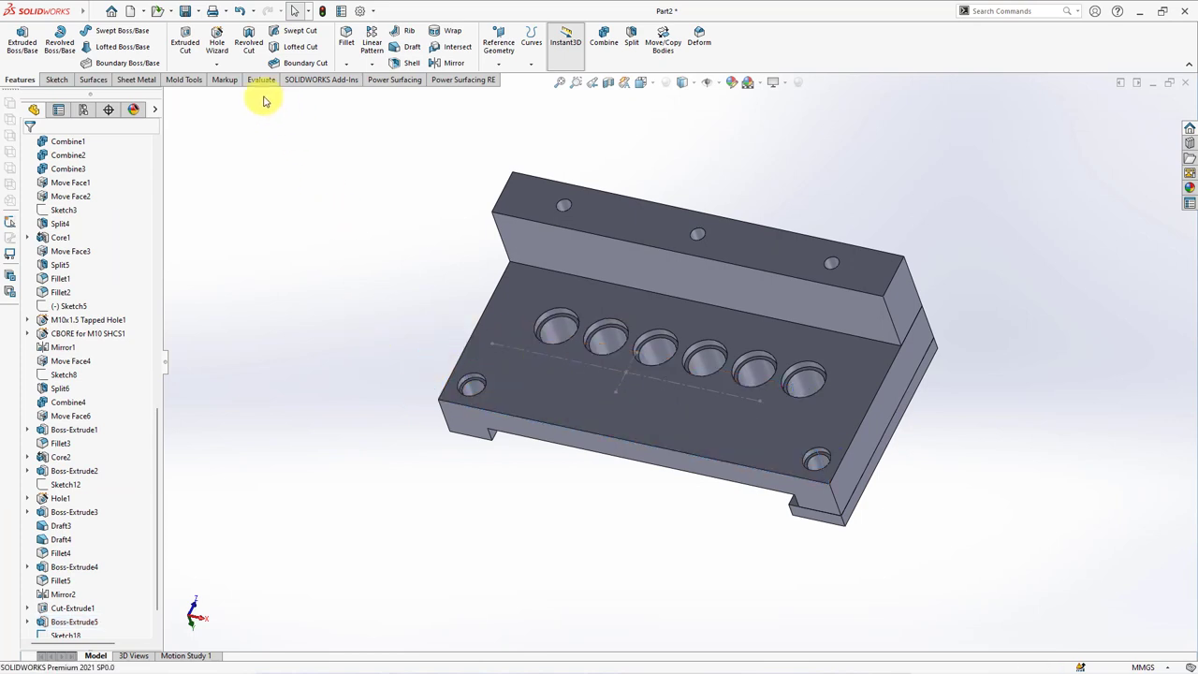
Step: Create a new M12x1.75 bottoming tapped hole with a Blind end condition
left_click(217, 50)
left_click(42, 307)
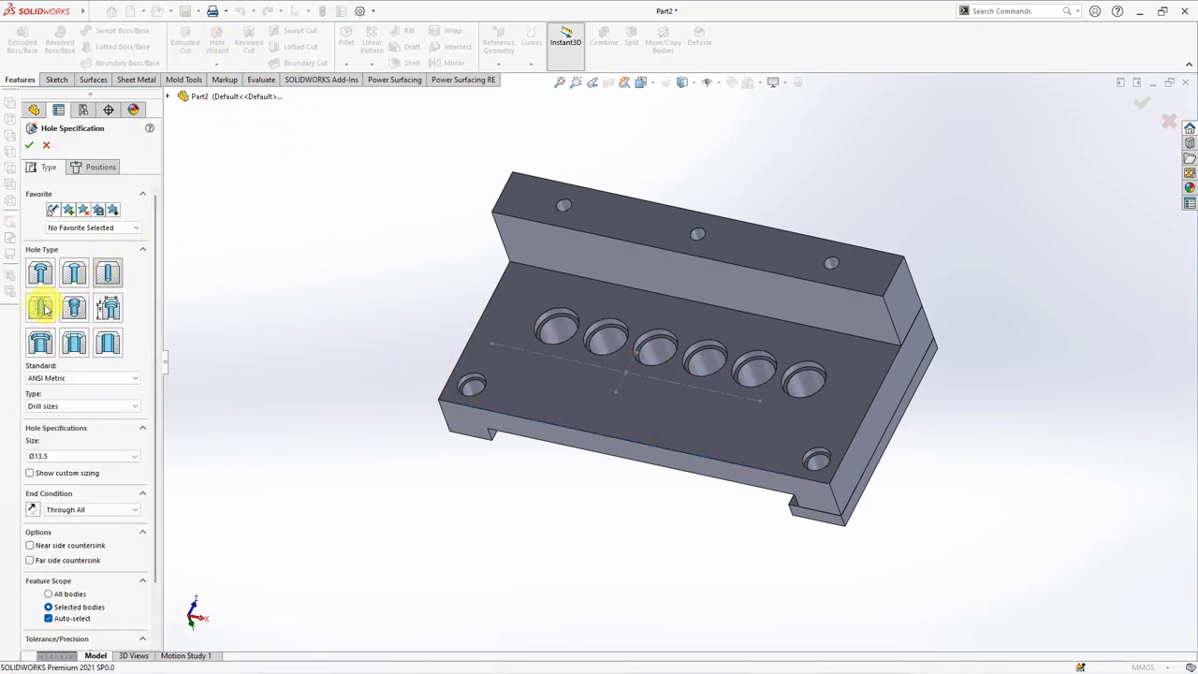
left_click(81, 456)
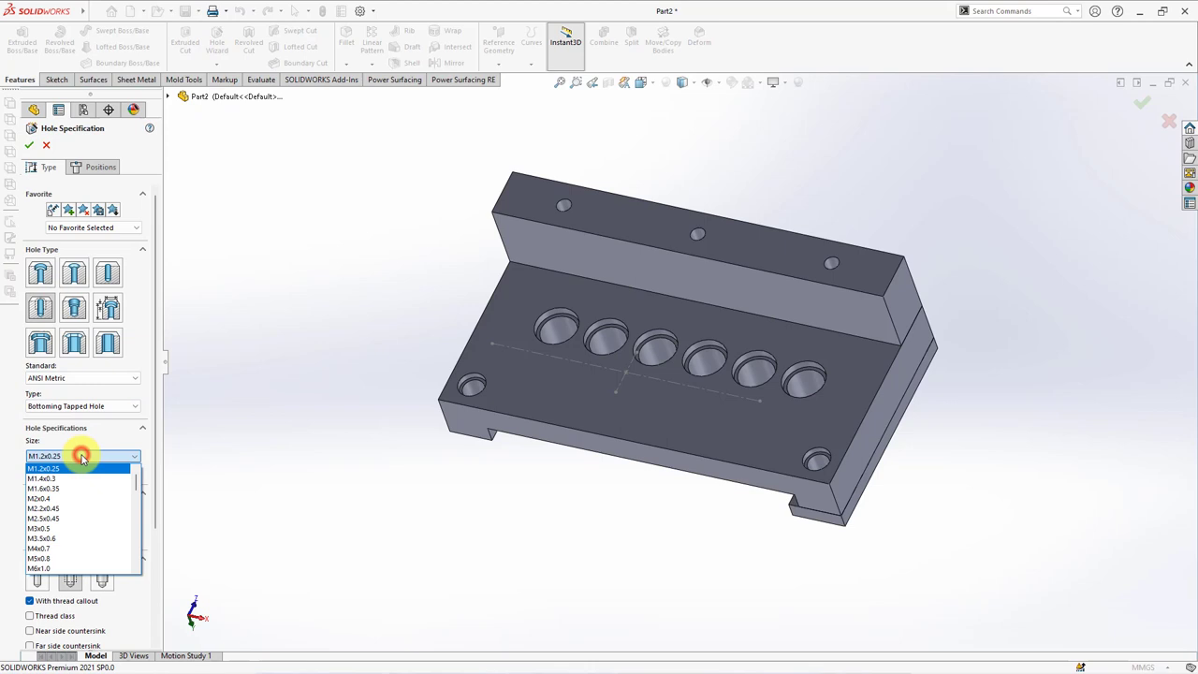
scroll(82, 510, "down", 5)
left_click(81, 538)
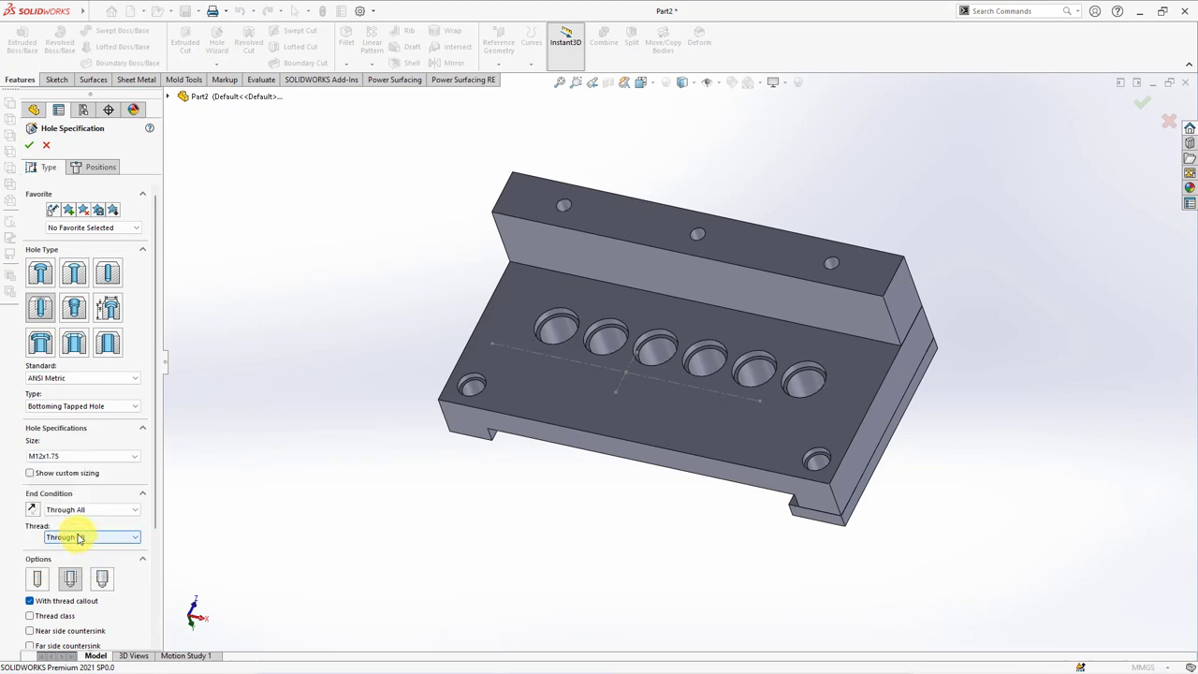
left_click(79, 510)
left_click(79, 521)
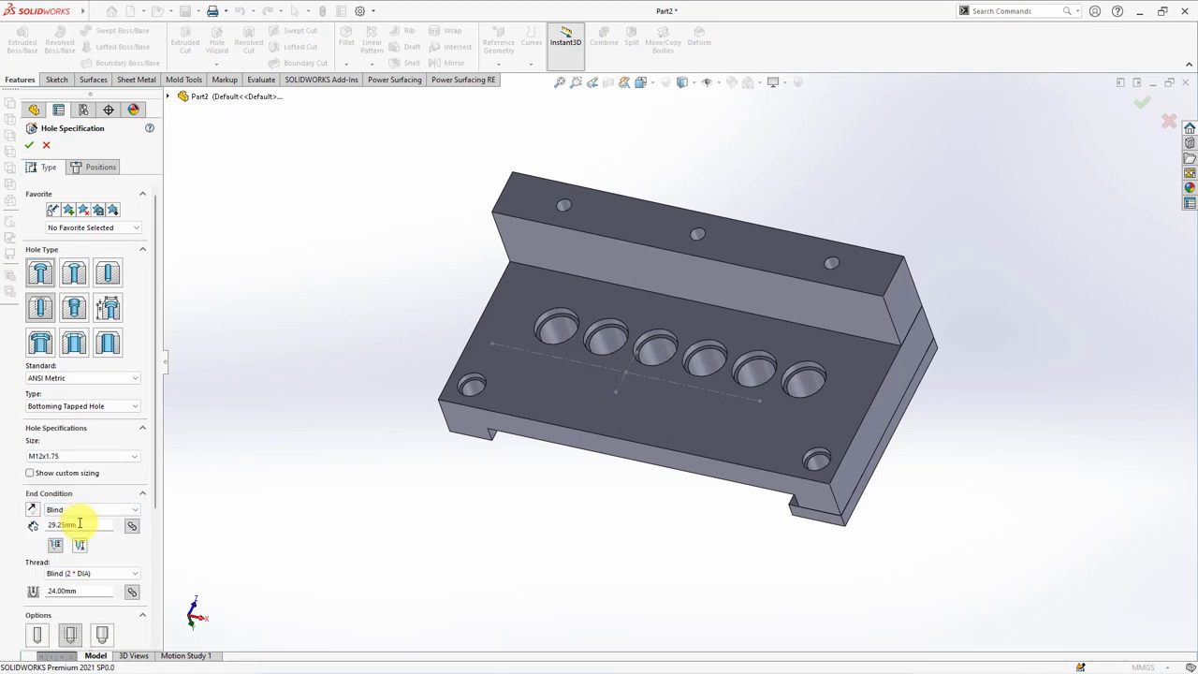
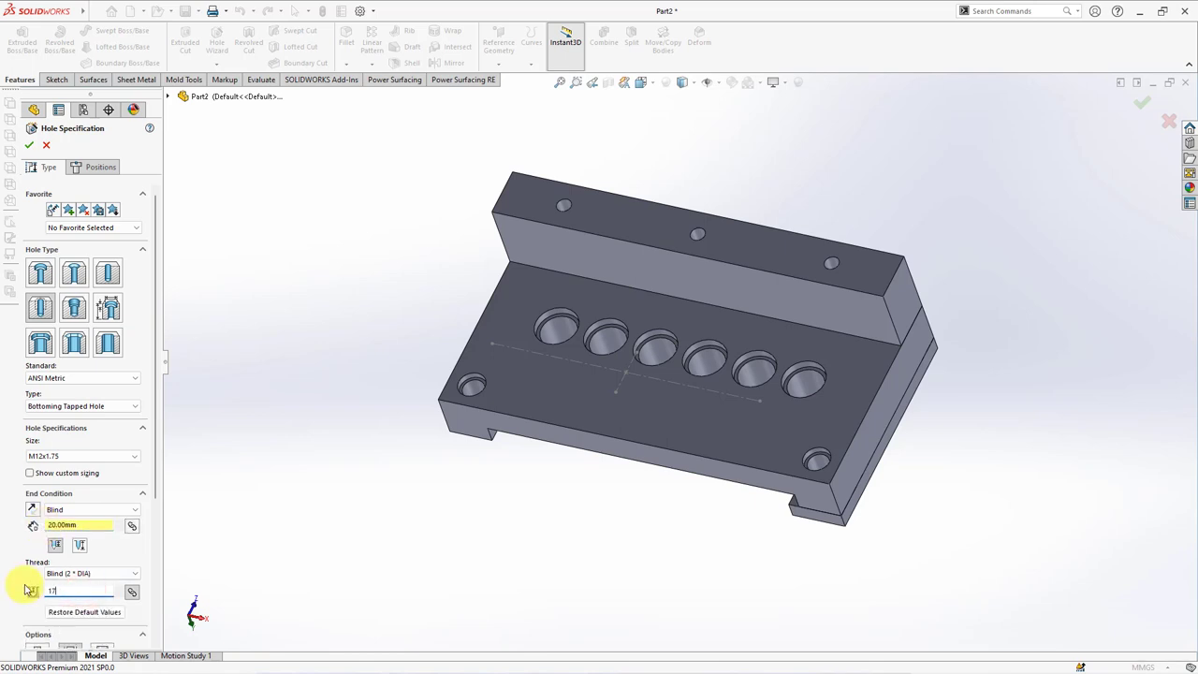
Step: Place the M12x1.75 tapped hole points on the plate's top face
left_click(100, 168)
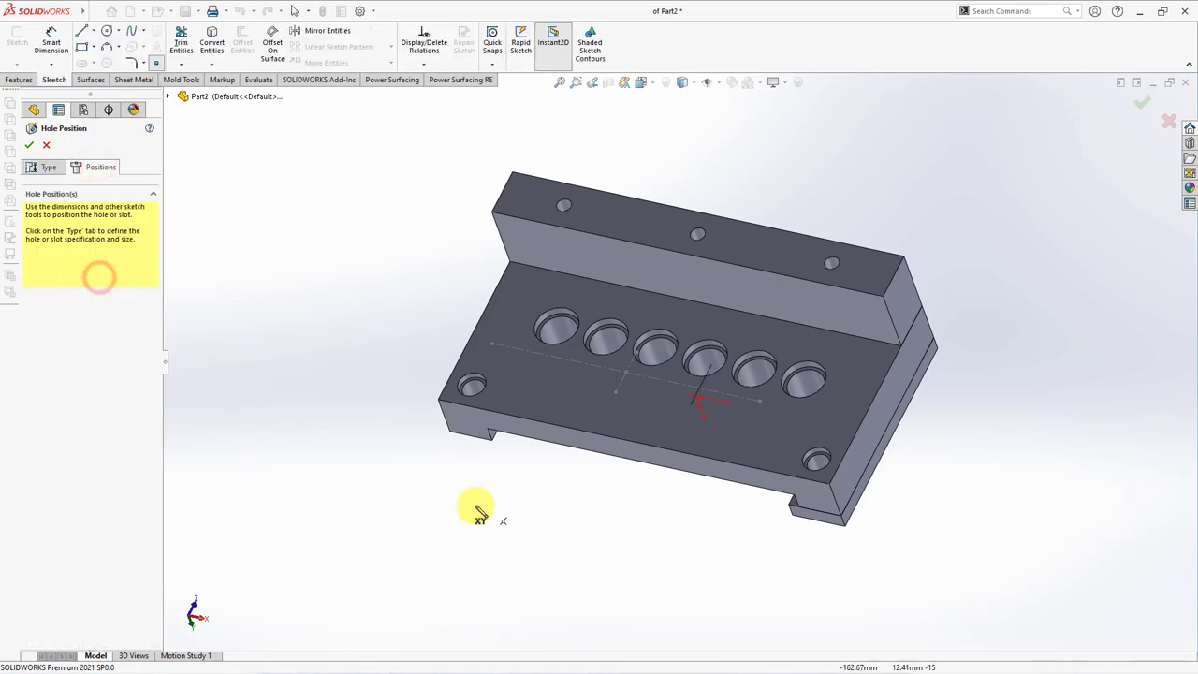
left_click(505, 389)
left_click(642, 430)
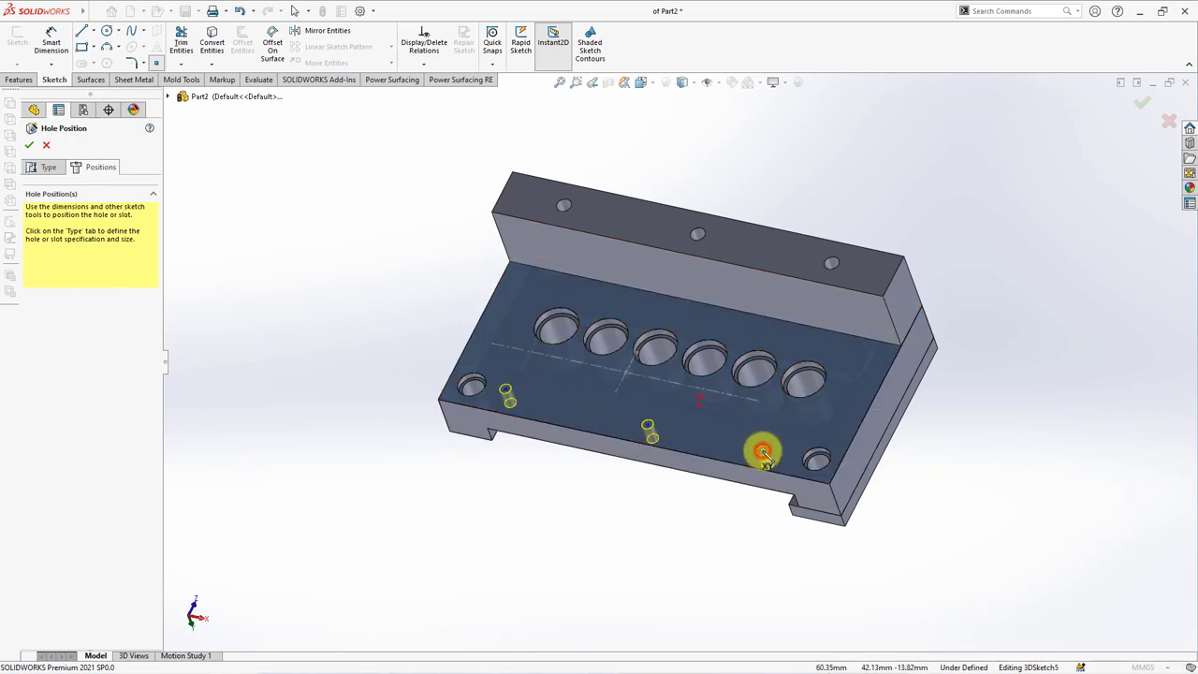
Step: Align each of the three hole points with its Sketch18 point using Along Y relations
left_click(424, 64)
left_click(436, 96)
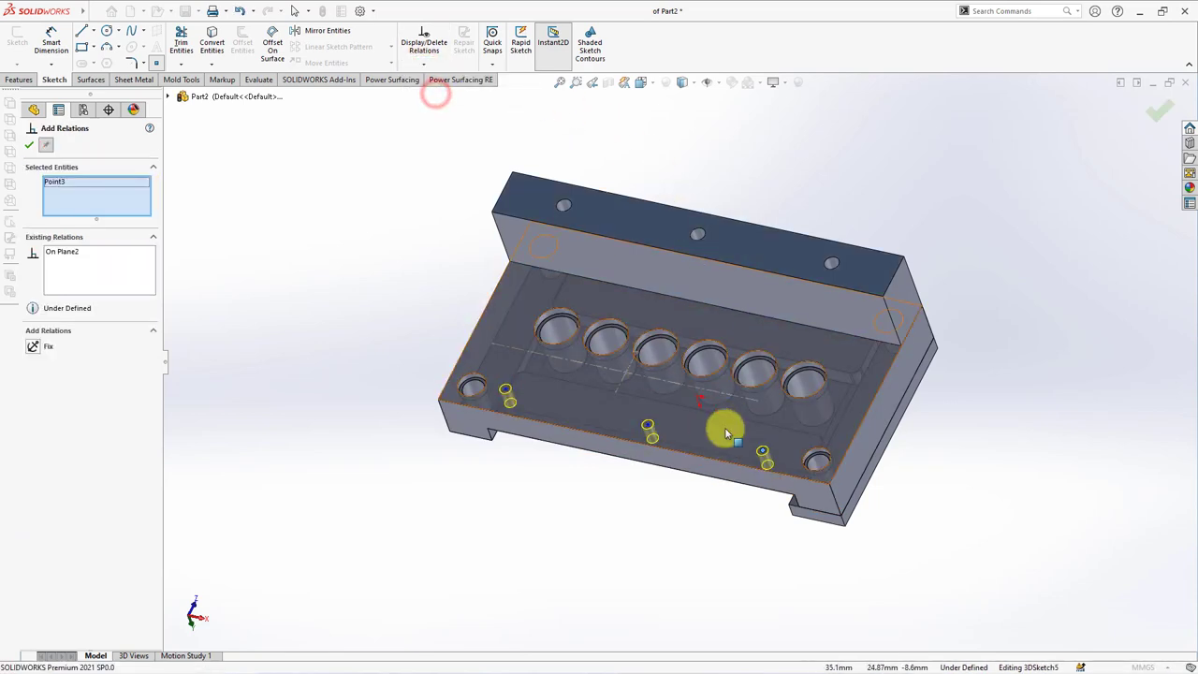
left_click(760, 406)
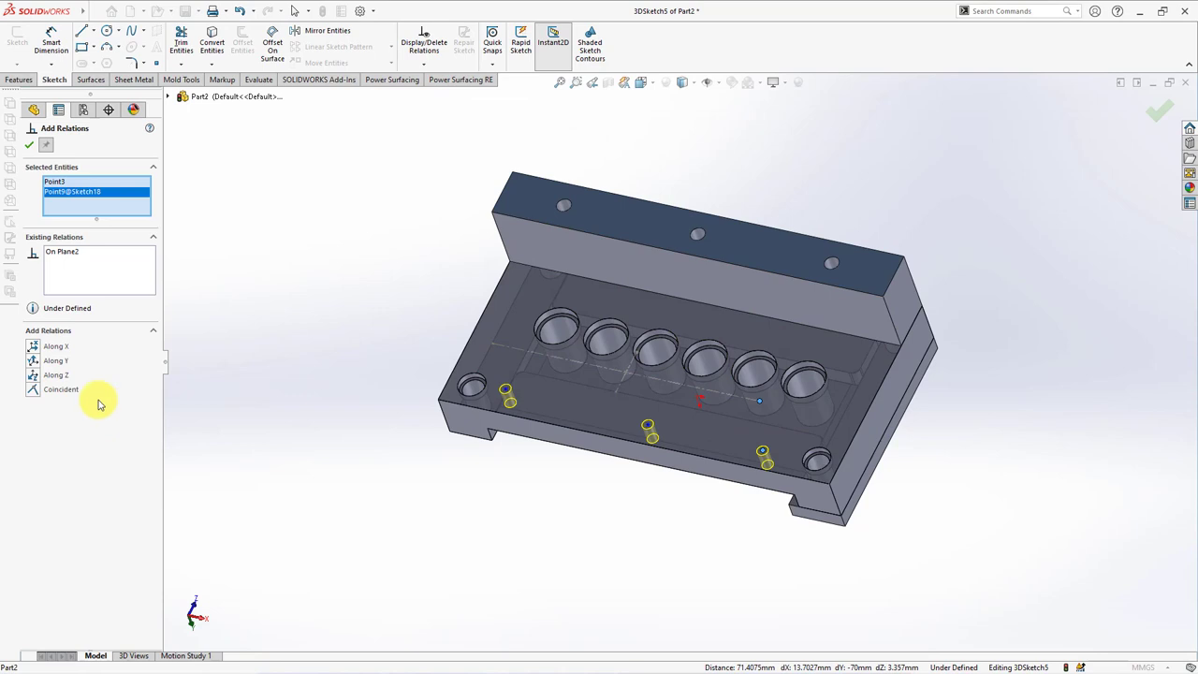
left_click(31, 360)
left_click(623, 377)
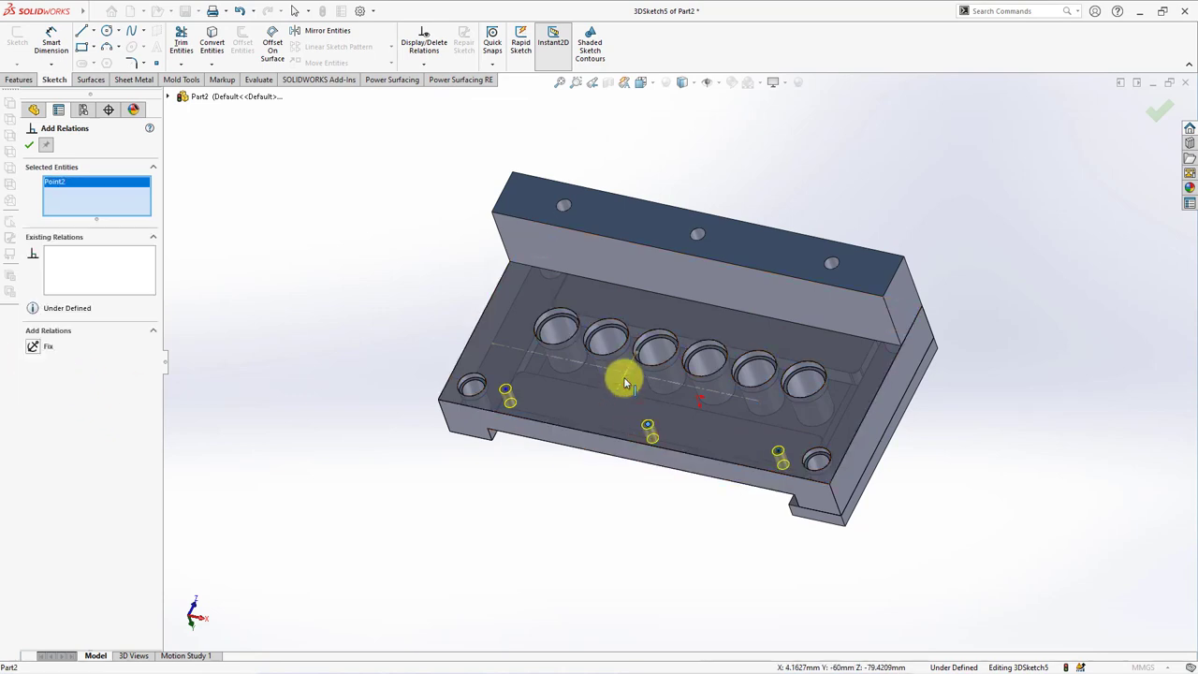
left_click(625, 375)
left_click(31, 361)
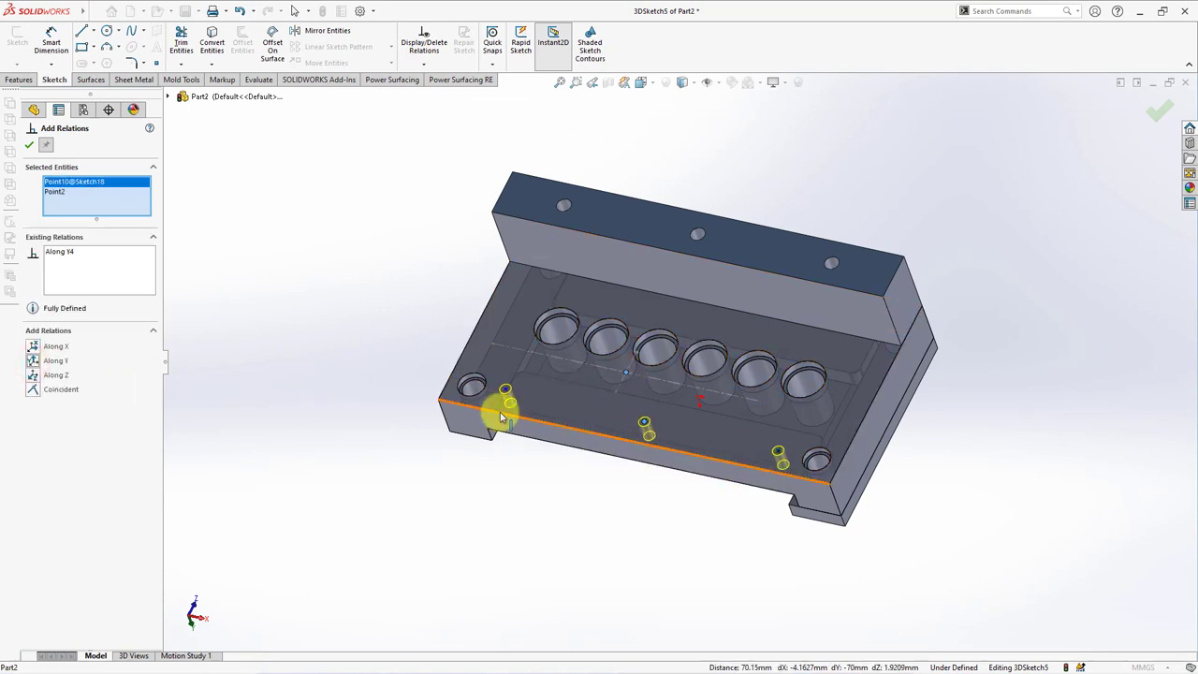
left_click(506, 389)
left_click(492, 344)
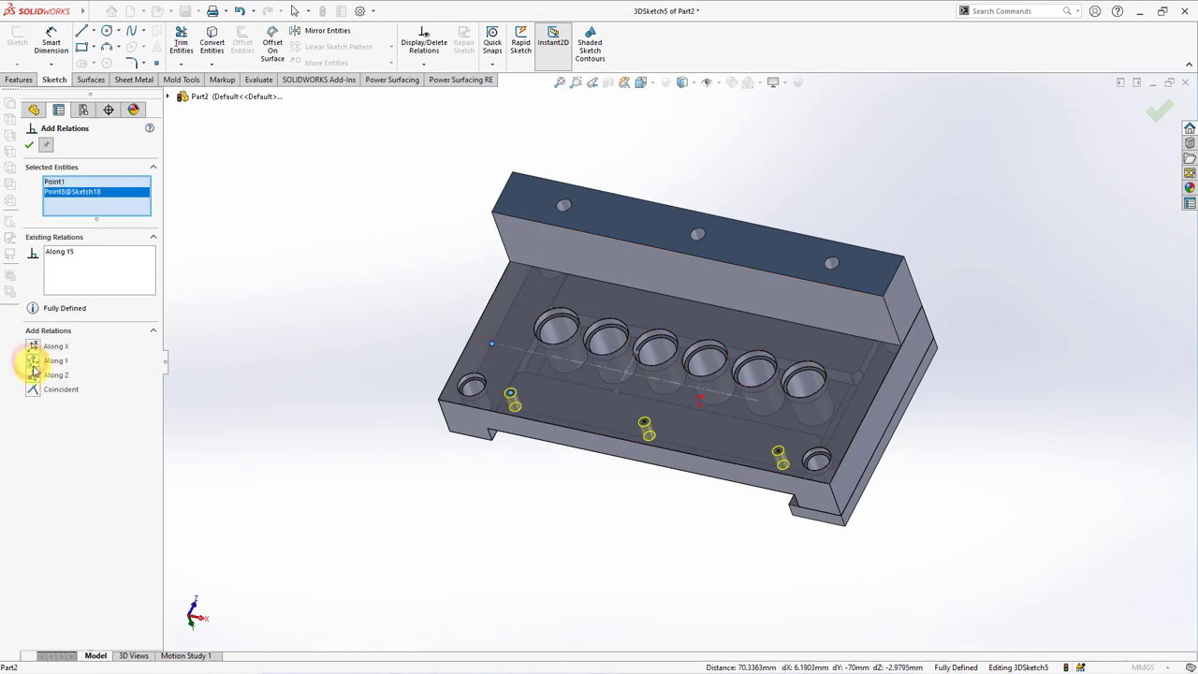
left_click(32, 148)
left_click(28, 146)
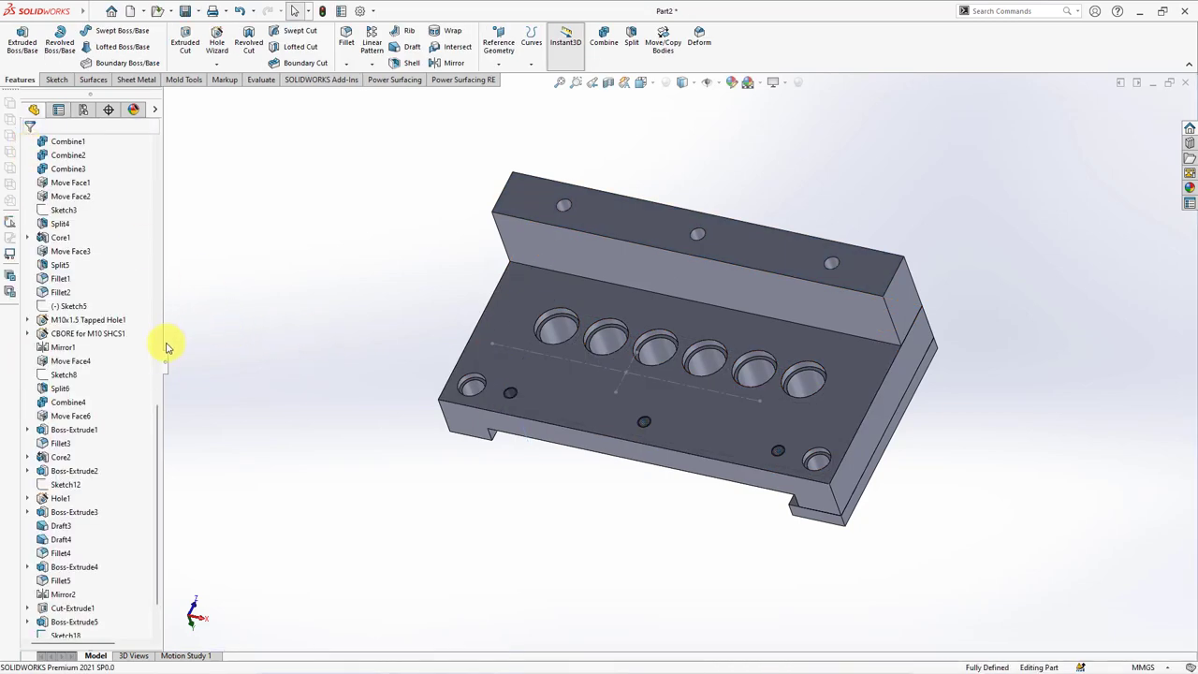
Step: Mirror the M12x1.75 Tapped Hole1 feature about the Front Plane
left_click_drag(156, 426, 160, 196)
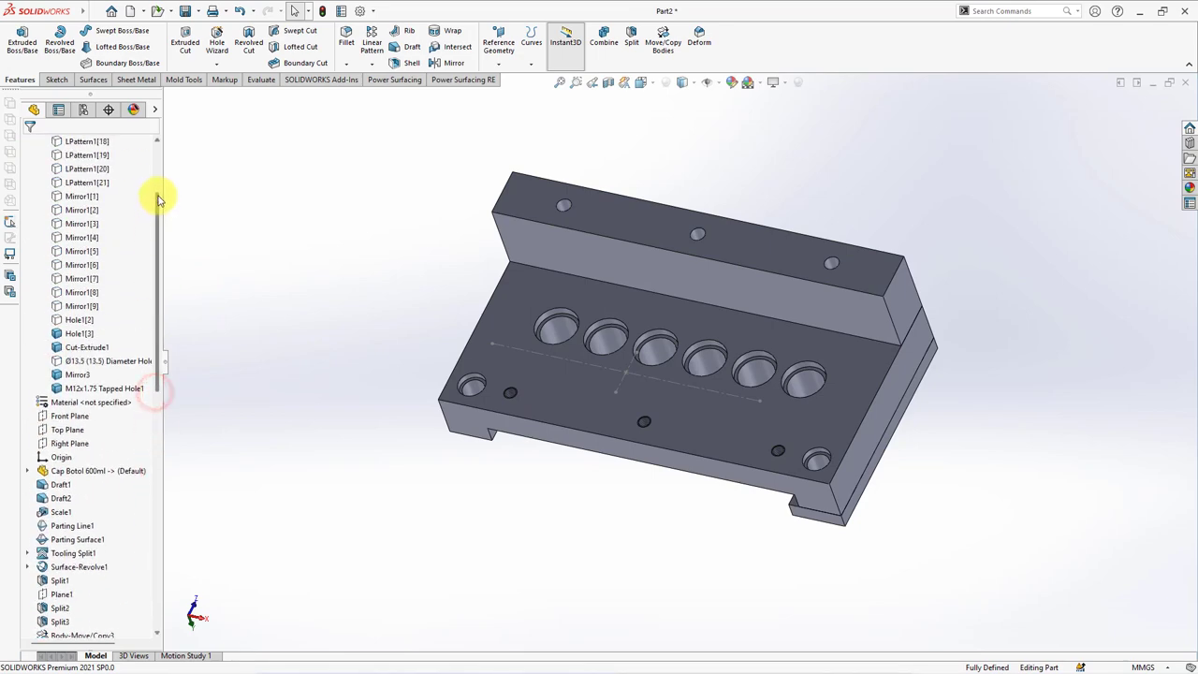
left_click(61, 415)
left_click(447, 63)
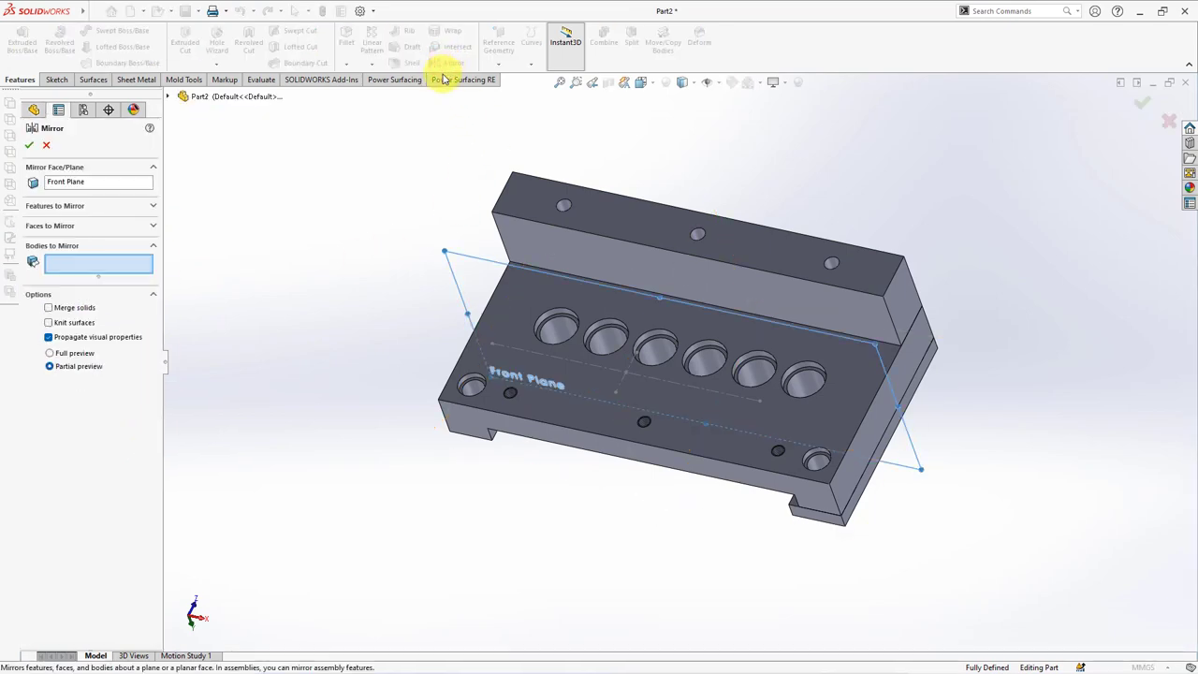
left_click(140, 206)
scroll(624, 453, "down", 3)
left_click(653, 406)
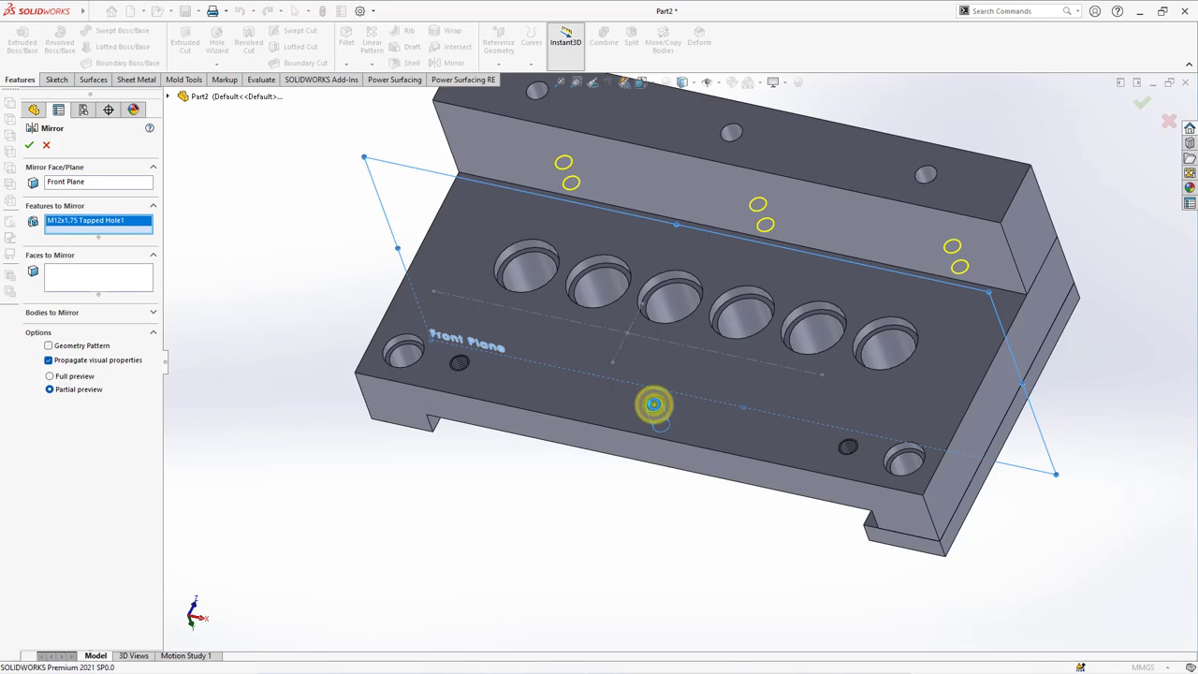
key("Return")
Step: Hide the raised back wall body and show the Mirror3 wall body again
left_click(695, 193)
left_click(770, 156)
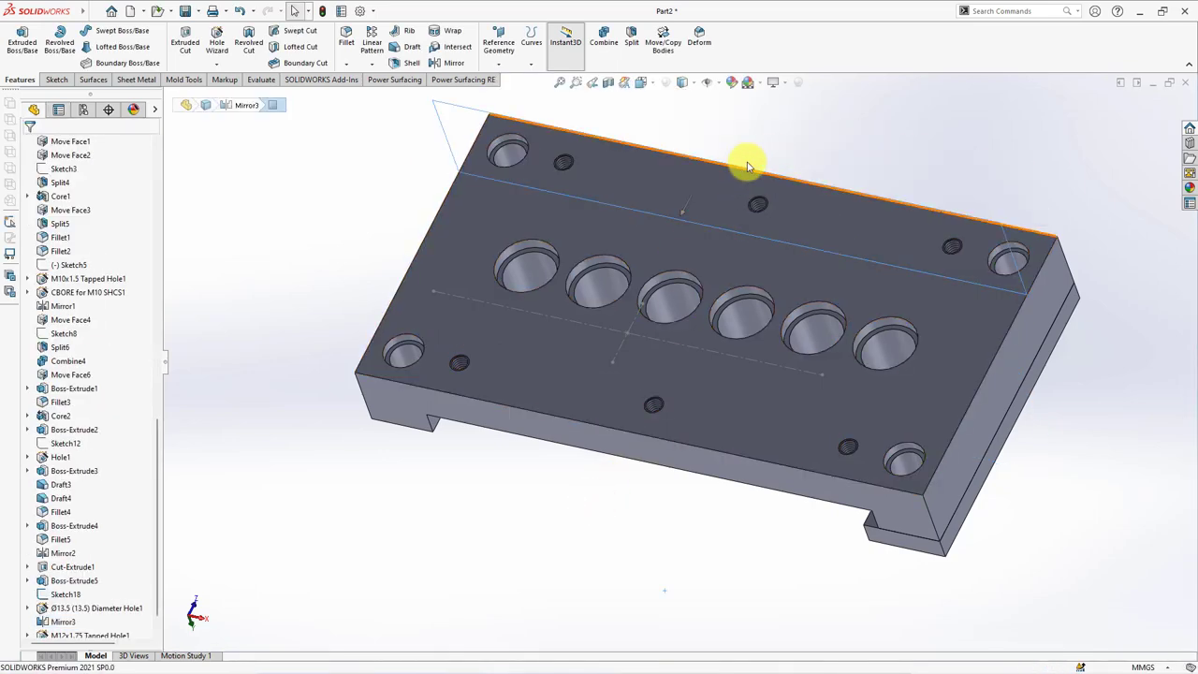
left_click(781, 147)
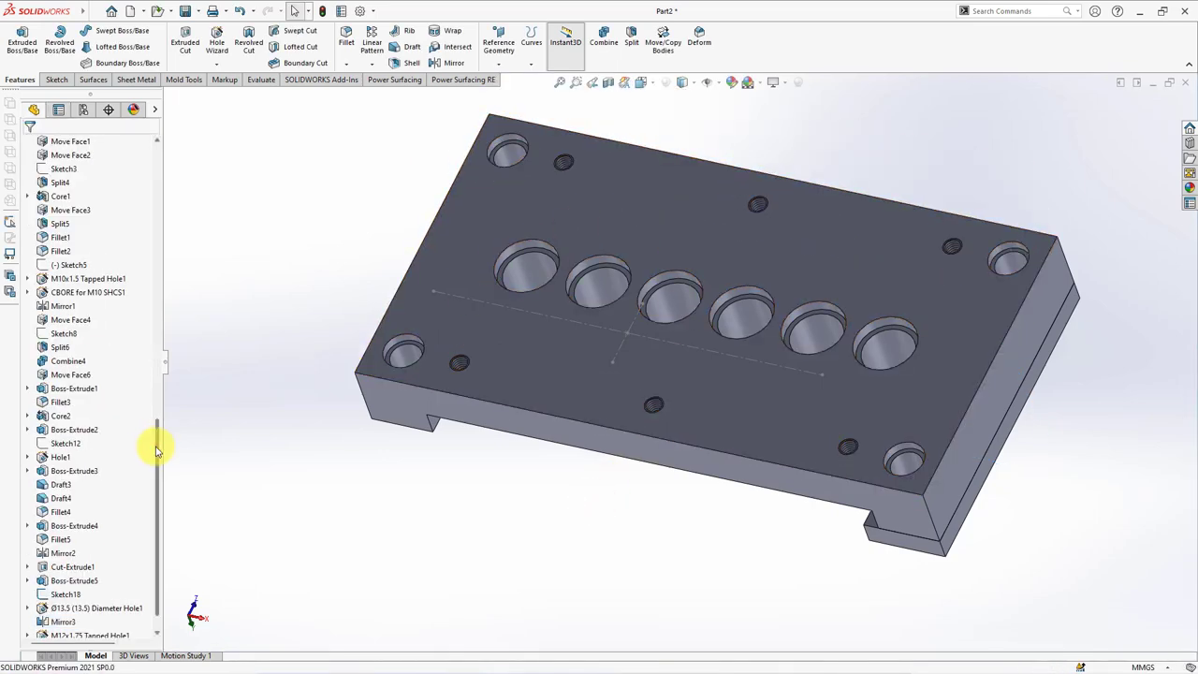
left_click_drag(157, 450, 167, 259)
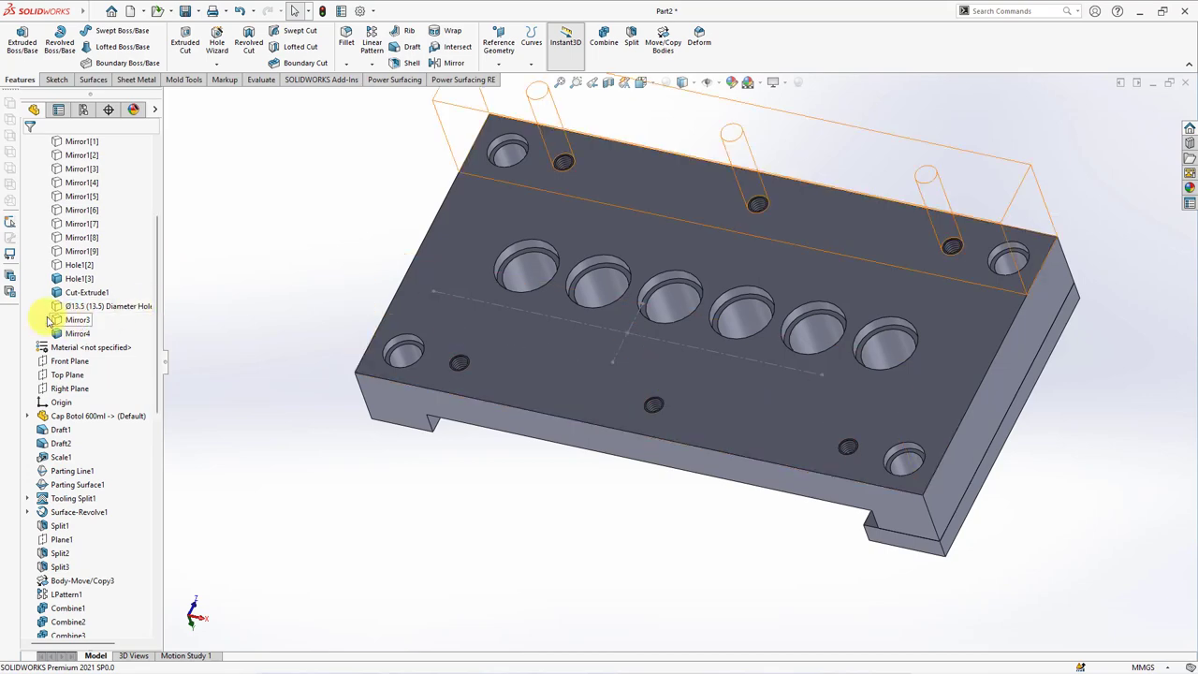
left_click(77, 320)
left_click(61, 281)
left_click(281, 428)
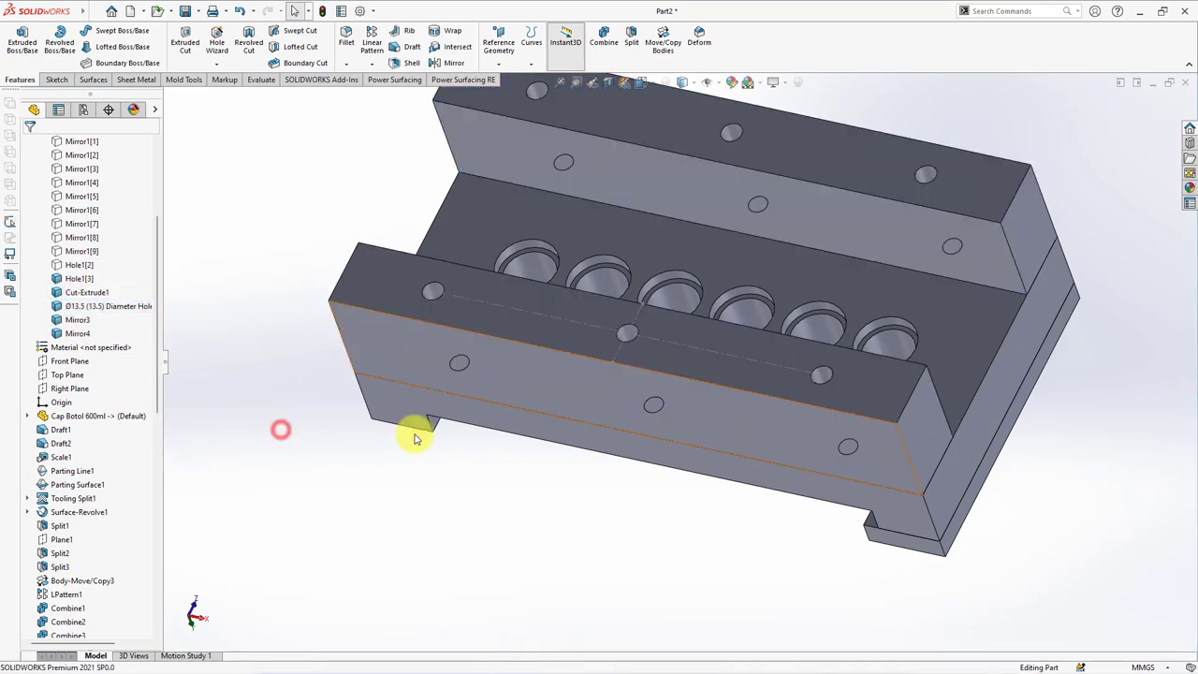
left_click(523, 312)
left_click(502, 493)
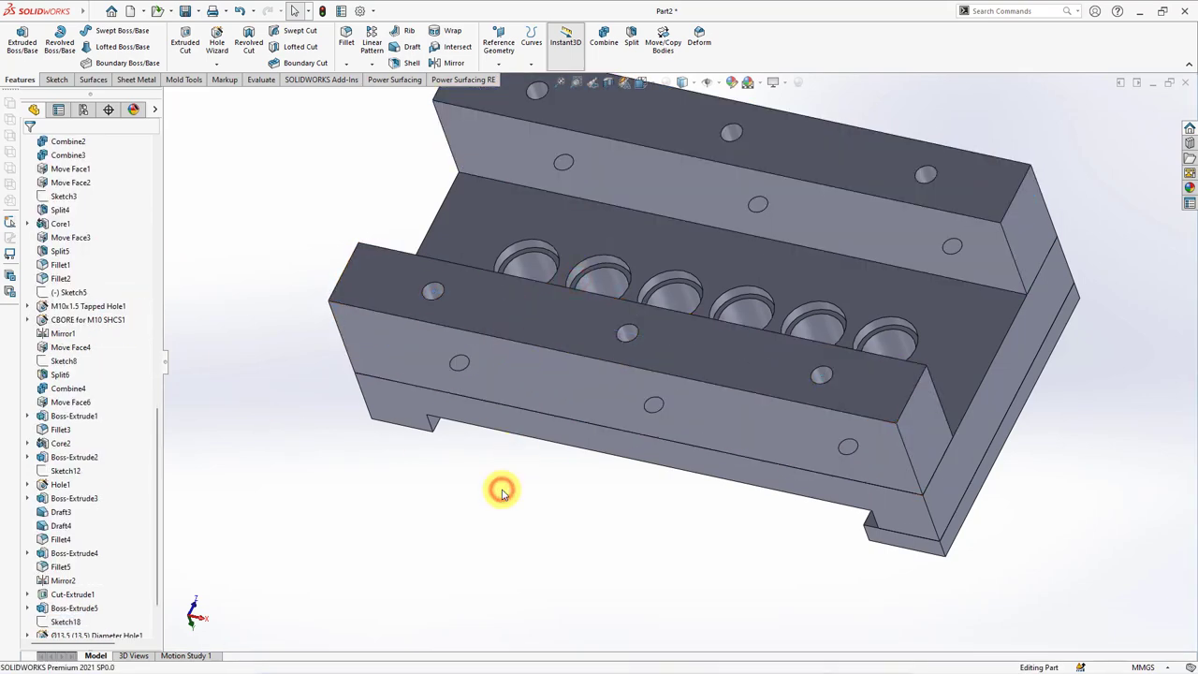
Step: Sketch a center rectangle on the front face from the origin to the plate edge
left_click(569, 387)
left_click(621, 286)
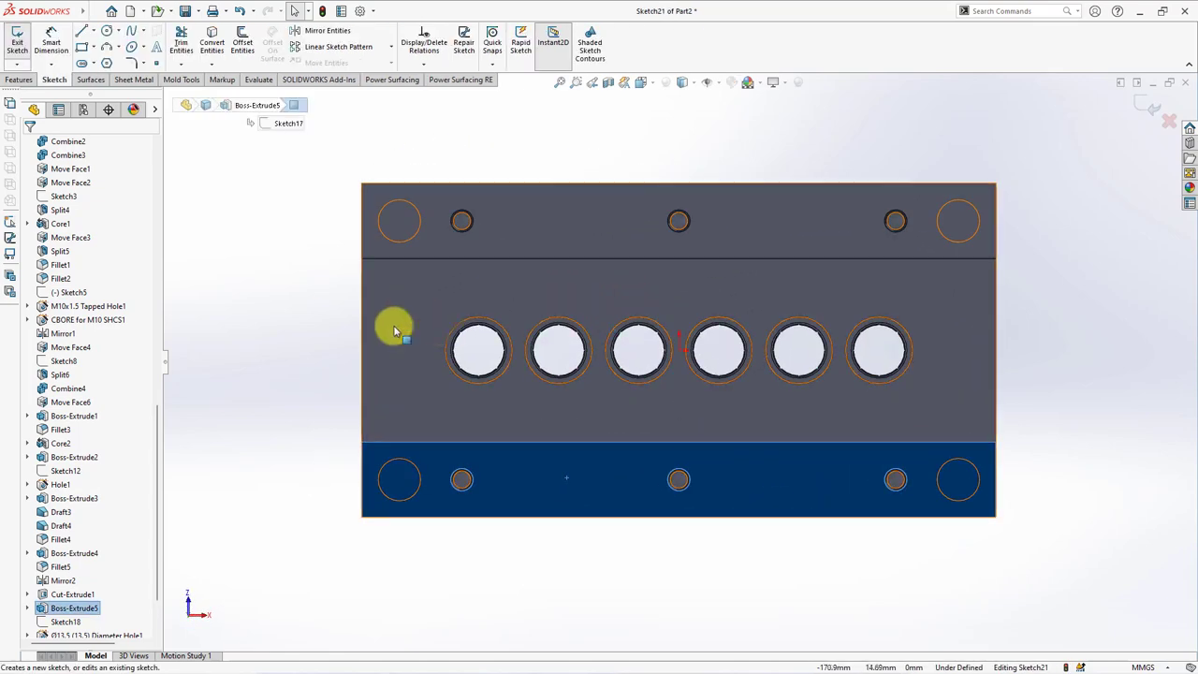
left_click(301, 315)
left_click(94, 50)
left_click(99, 75)
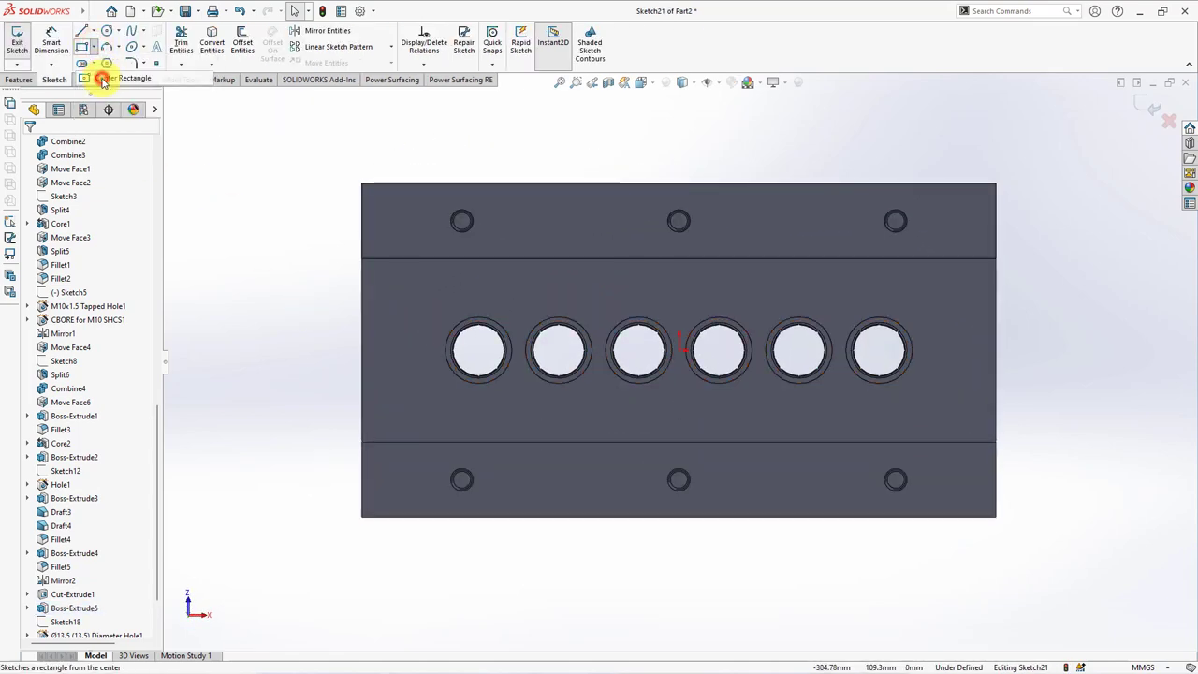
left_click(679, 351)
left_click(362, 272)
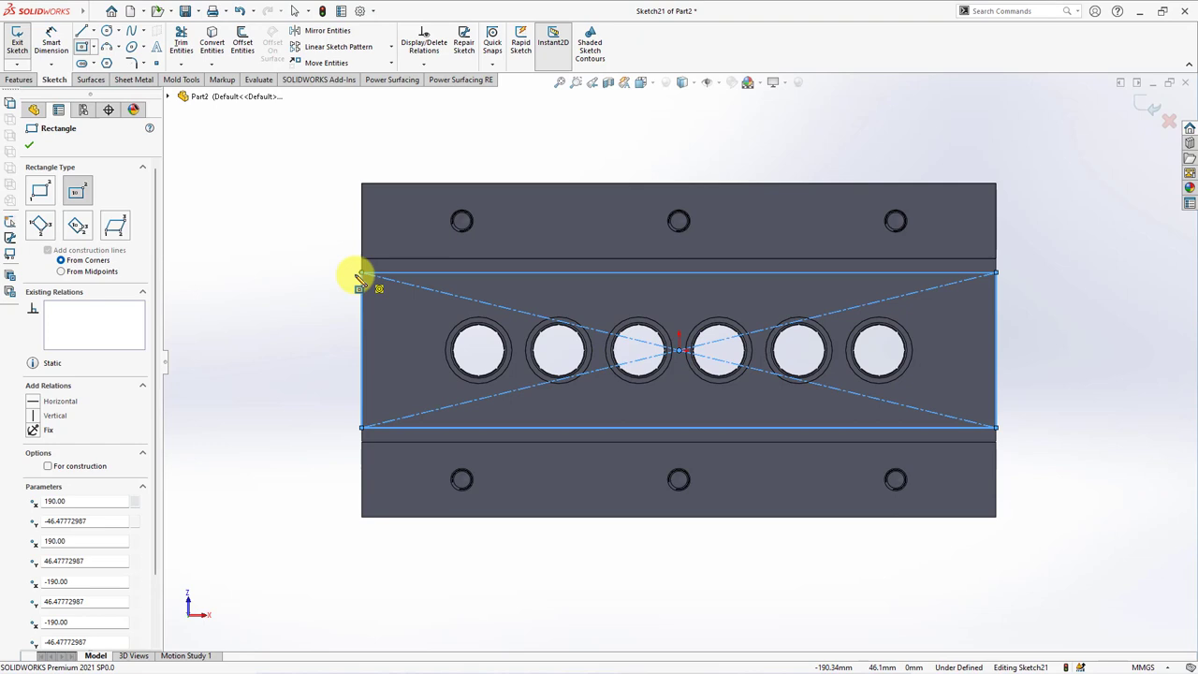
Step: Dimension the rectangle's height to 100 mm
left_click(50, 42)
left_click(363, 316)
left_click(324, 345)
type("100")
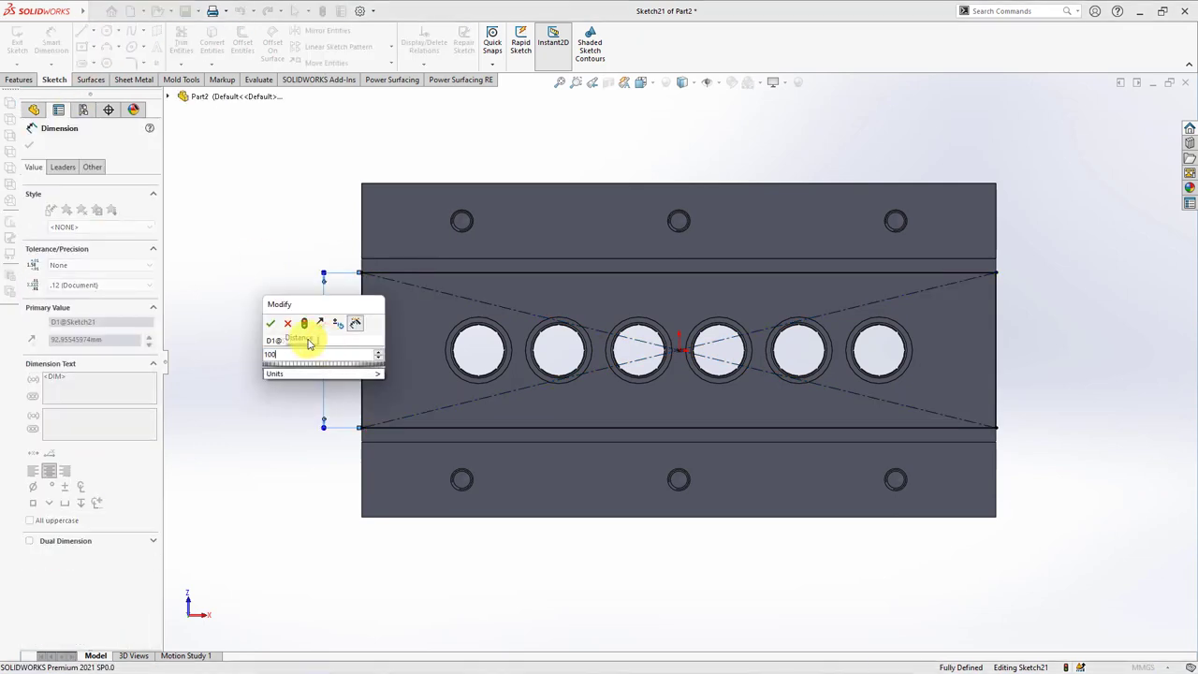
left_click(272, 324)
left_click(29, 144)
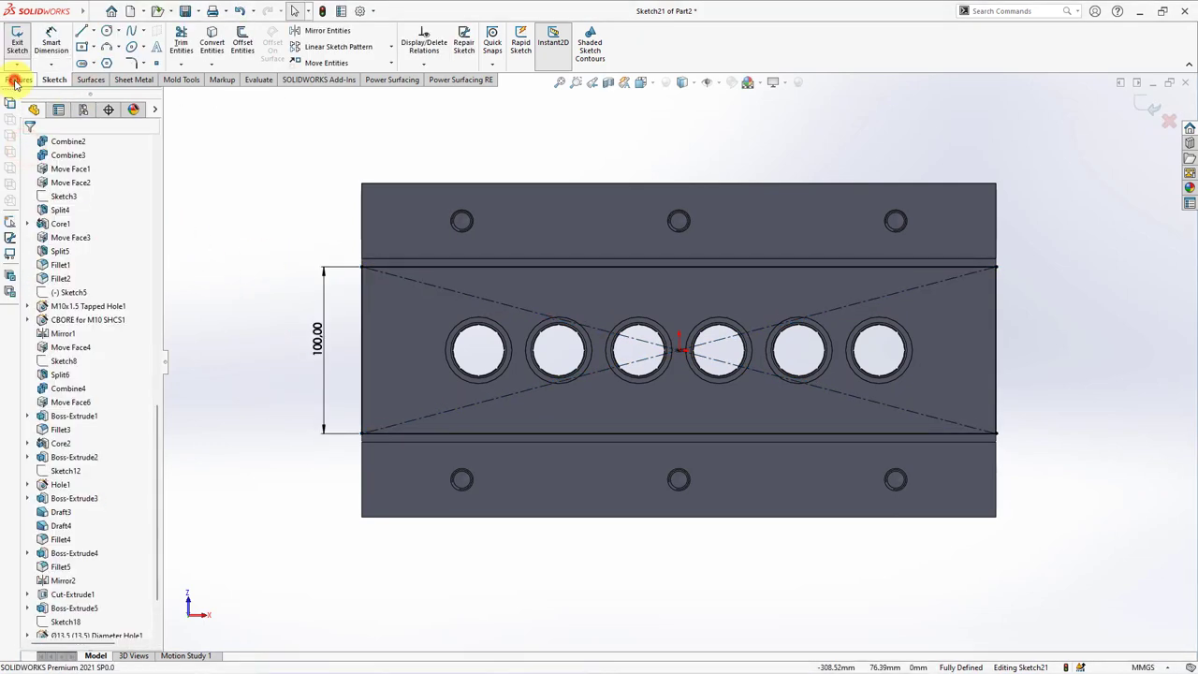
Step: Boss-extrude the rectangle 20 mm in the reversed direction
left_click(19, 80)
left_click(20, 54)
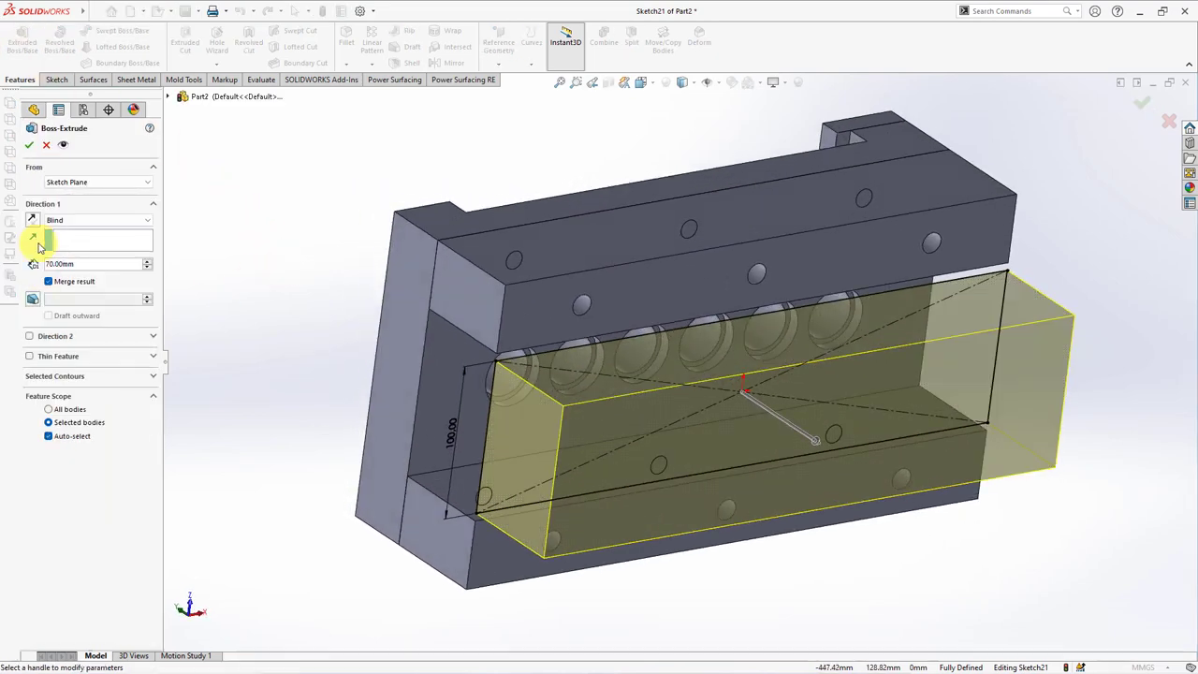
left_click(33, 219)
left_click(146, 266)
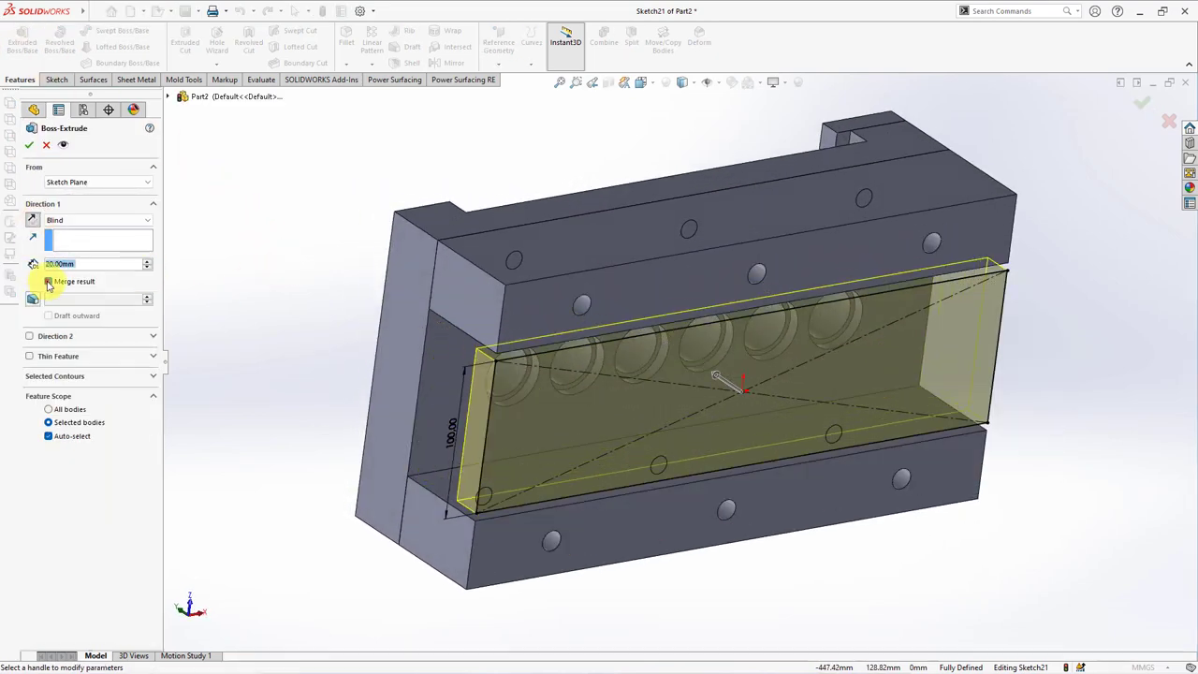
left_click(29, 145)
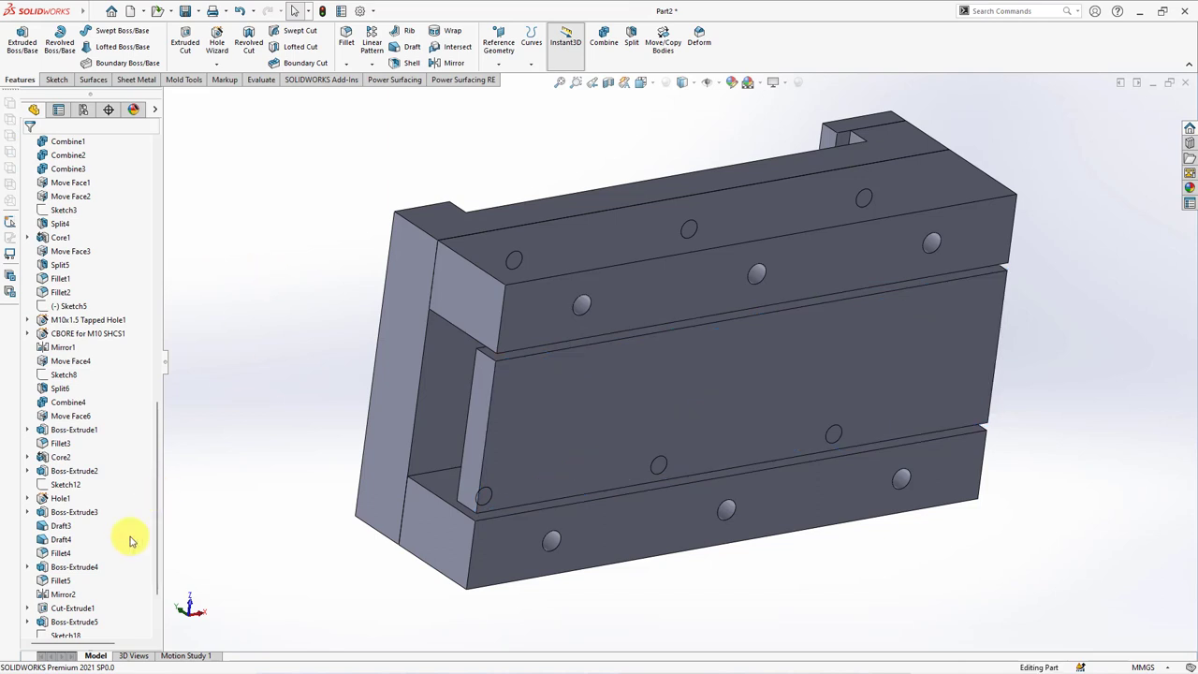
Step: Extrude Sketch21 again, starting from a face on the part's underside
scroll(131, 541, "down", 2)
left_click(27, 620)
left_click(80, 622)
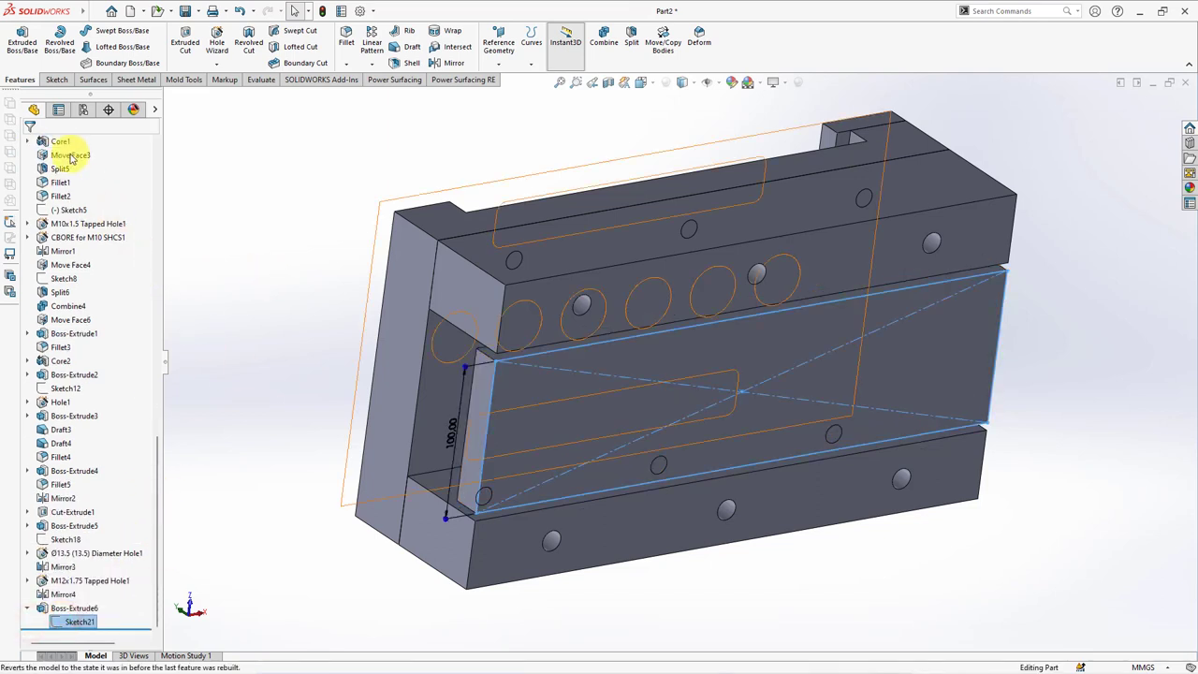
left_click(25, 42)
left_click(72, 181)
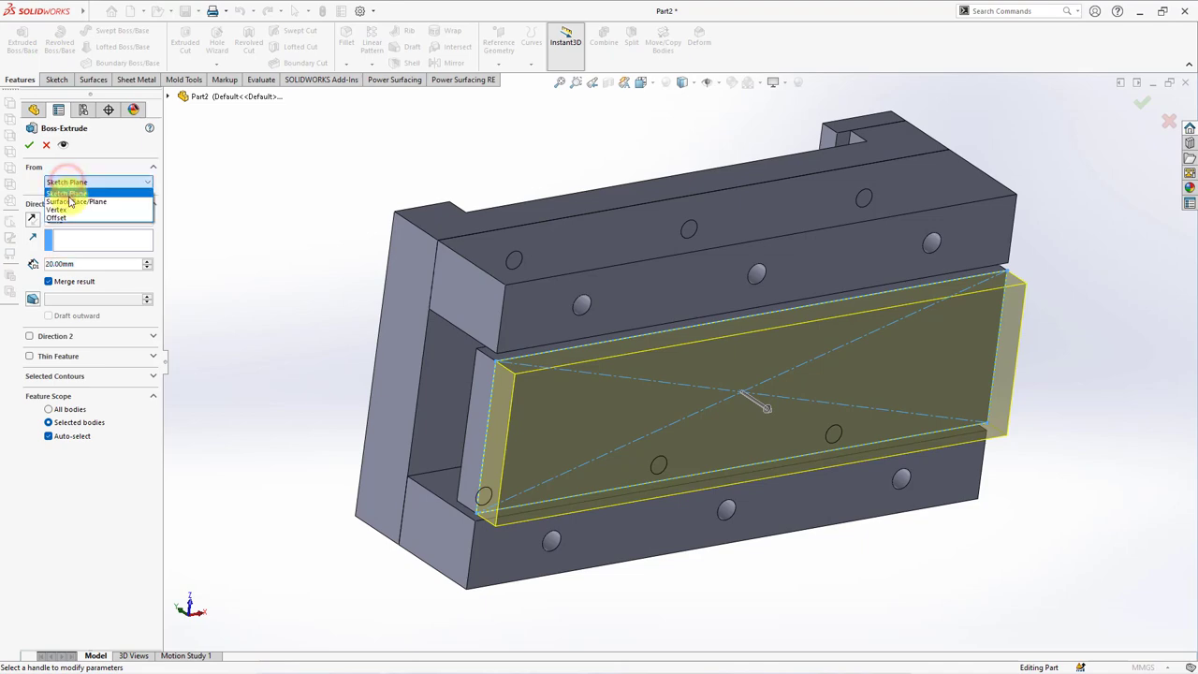
left_click(70, 206)
middle_click_drag(308, 315, 407, 339)
left_click(829, 500)
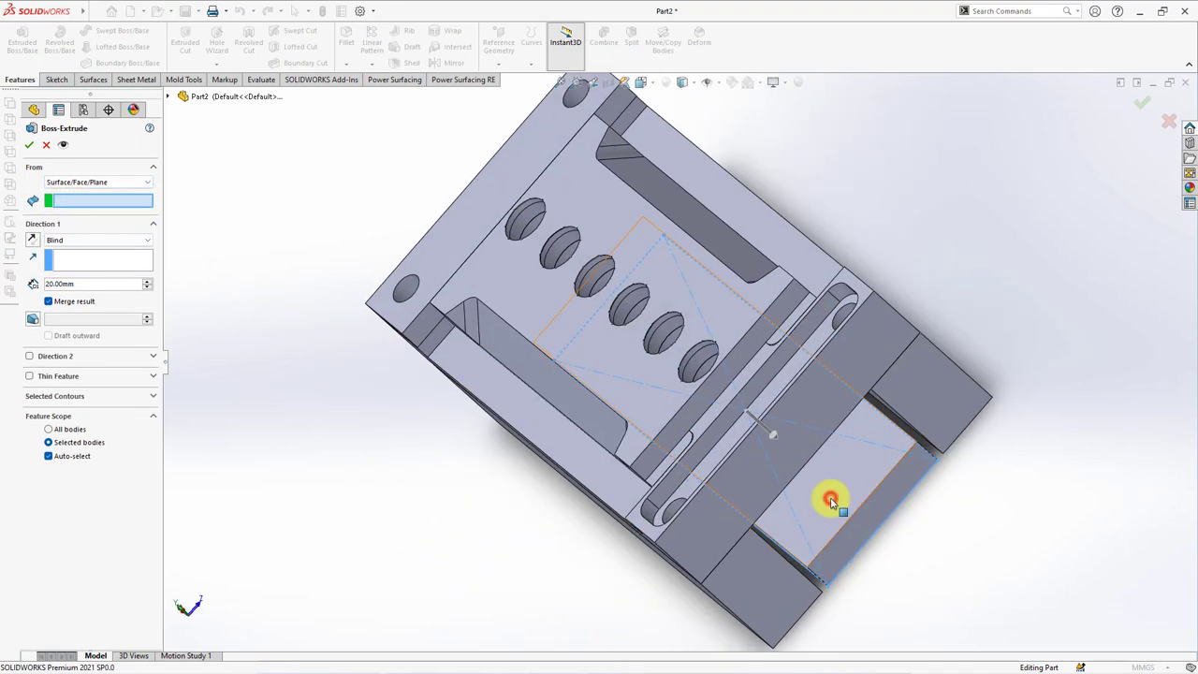
Step: Reverse the extrusion to 15 mm depth as a separate, unmerged body
left_click(34, 242)
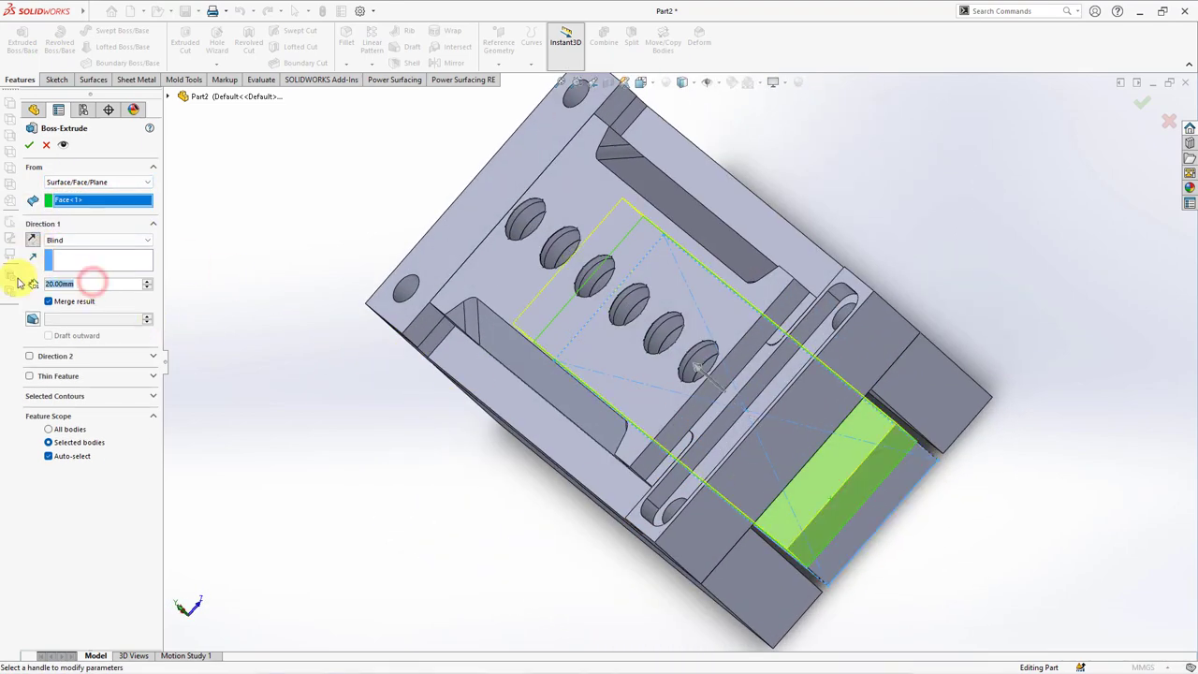
type("15")
key("Return")
left_click(49, 301)
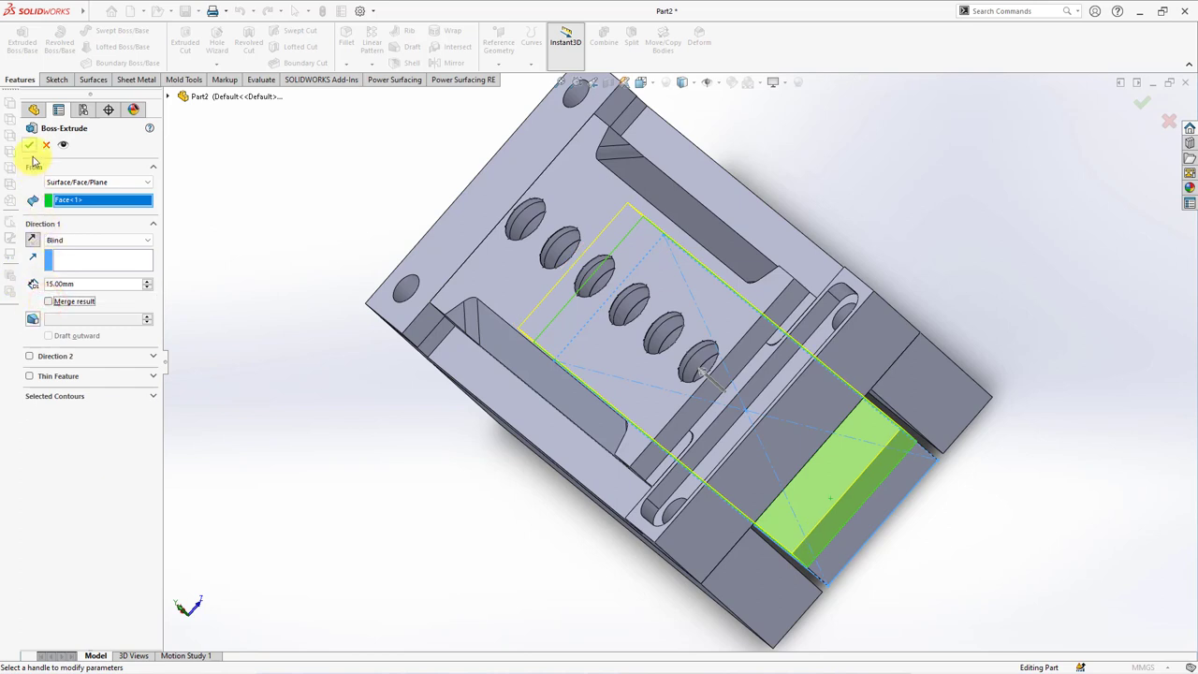
left_click(29, 147)
scroll(268, 254, "up", 3)
middle_click_drag(494, 415, 359, 279)
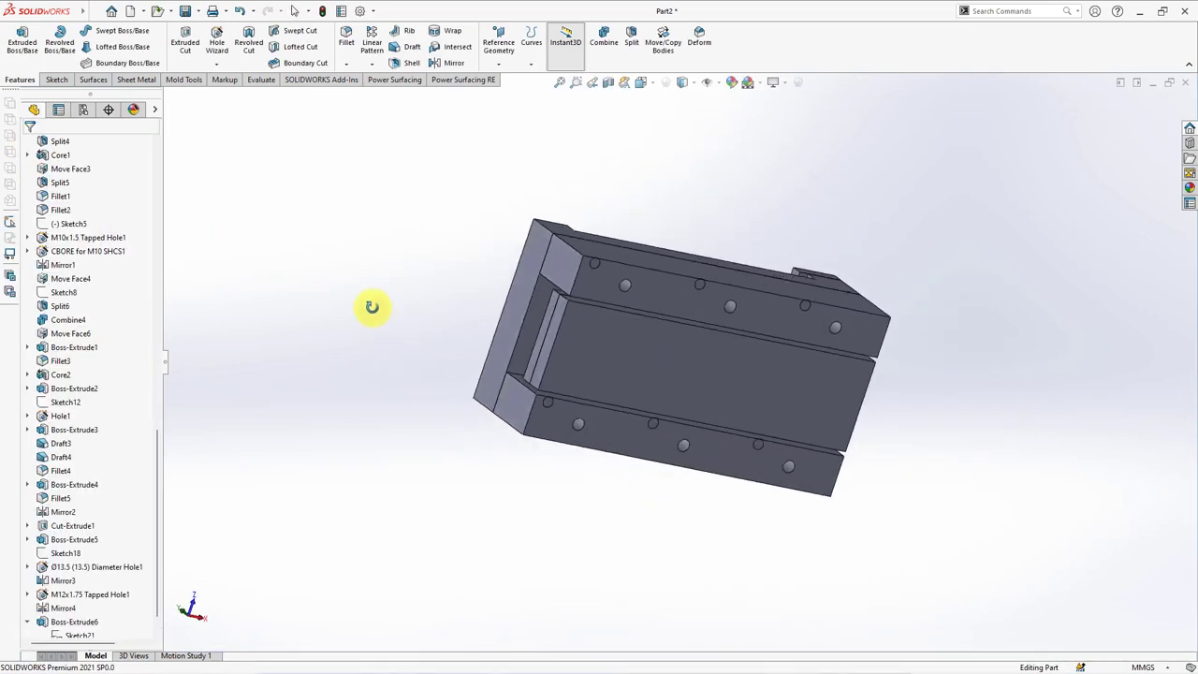
Step: Sketch a 10 mm inward offset of the plate outline on the plate face
left_click(641, 342)
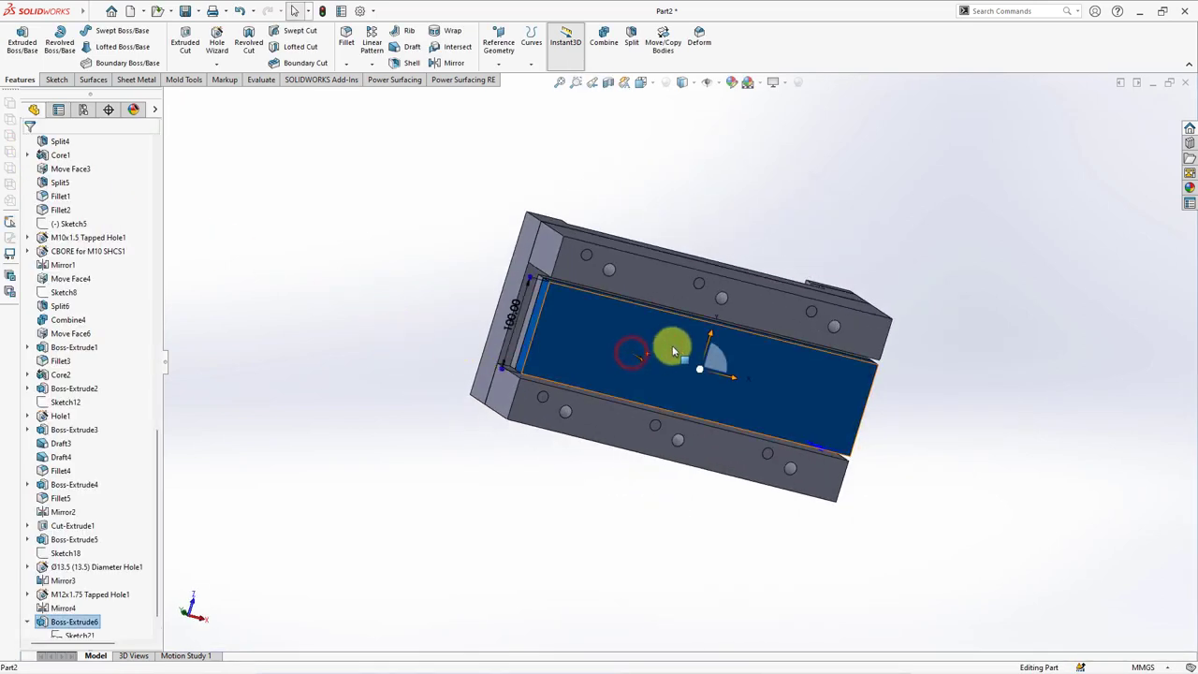
left_click(588, 321)
left_click(644, 283)
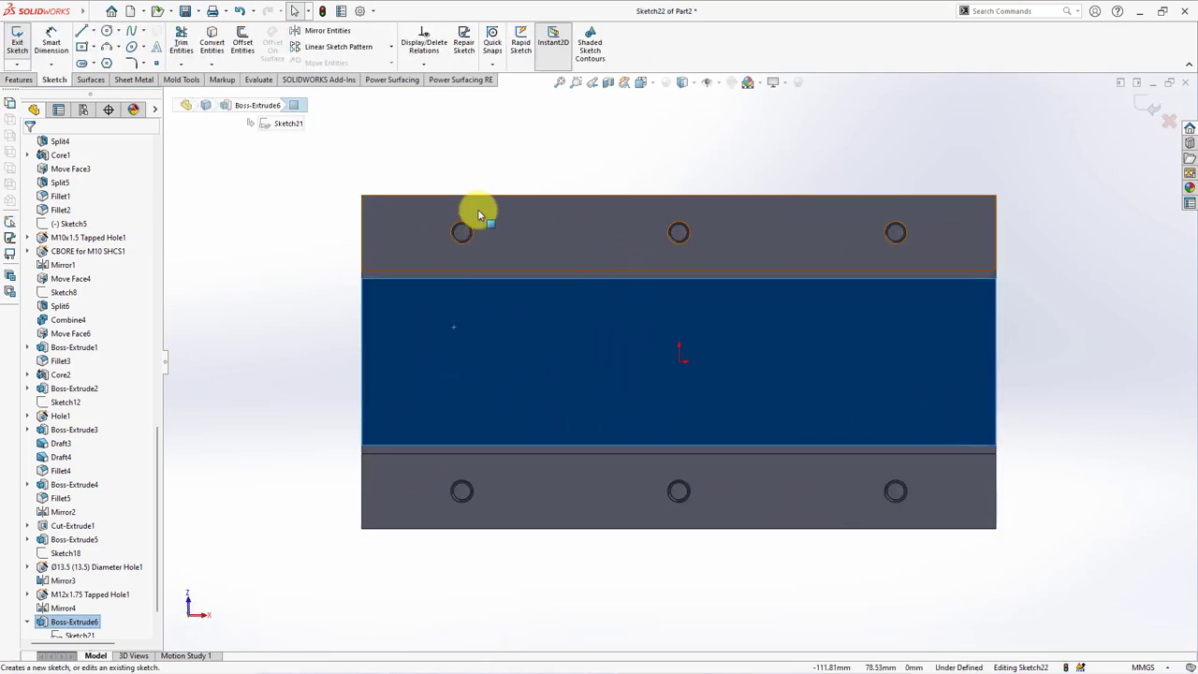
left_click(241, 42)
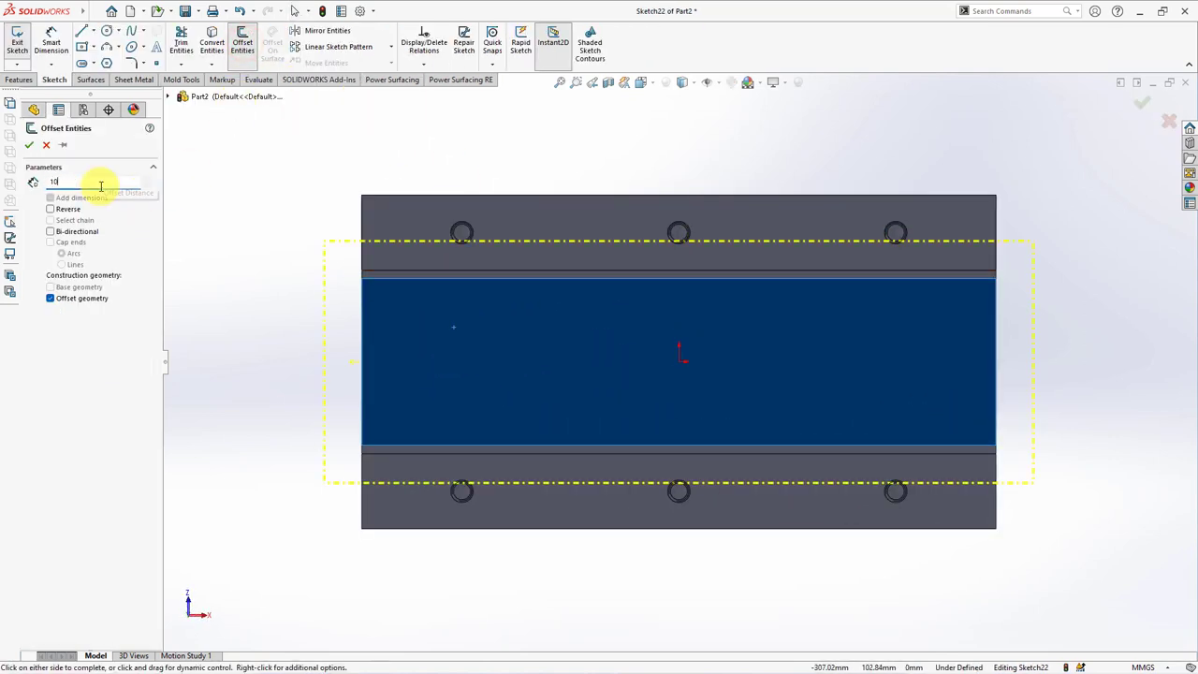
left_click(30, 144)
left_click(1140, 103)
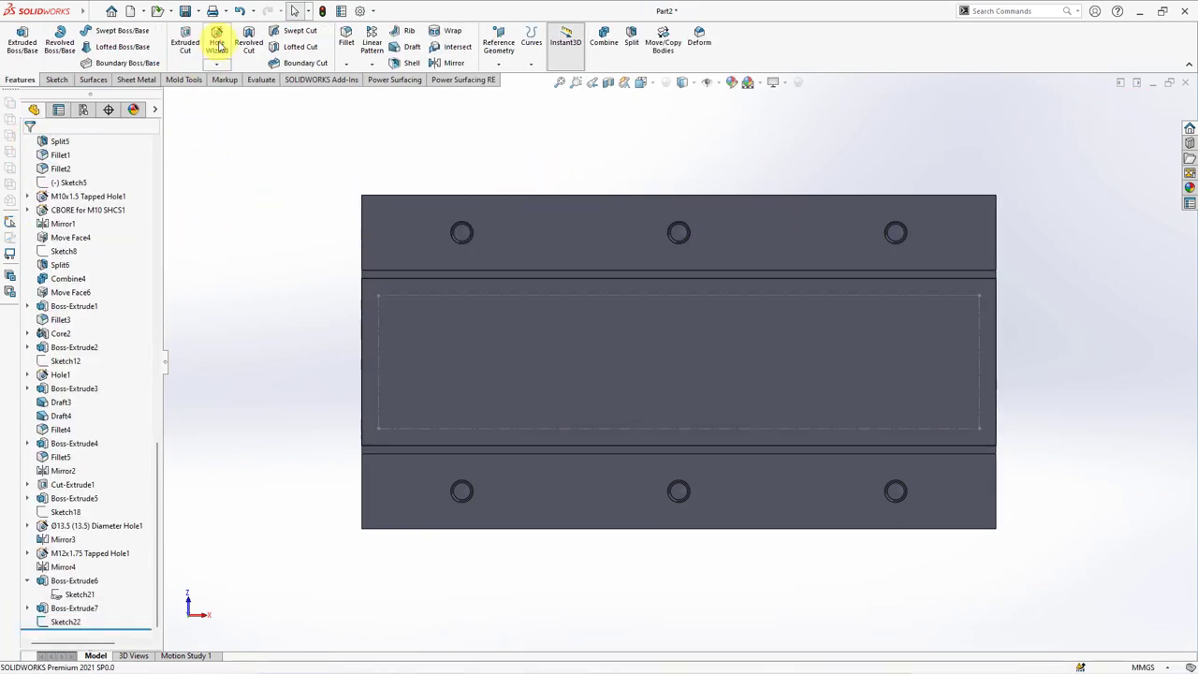
Step: Configure an M8 socket head cap screw counterbore, Through All, limited to the plate body
left_click(217, 42)
left_click(40, 272)
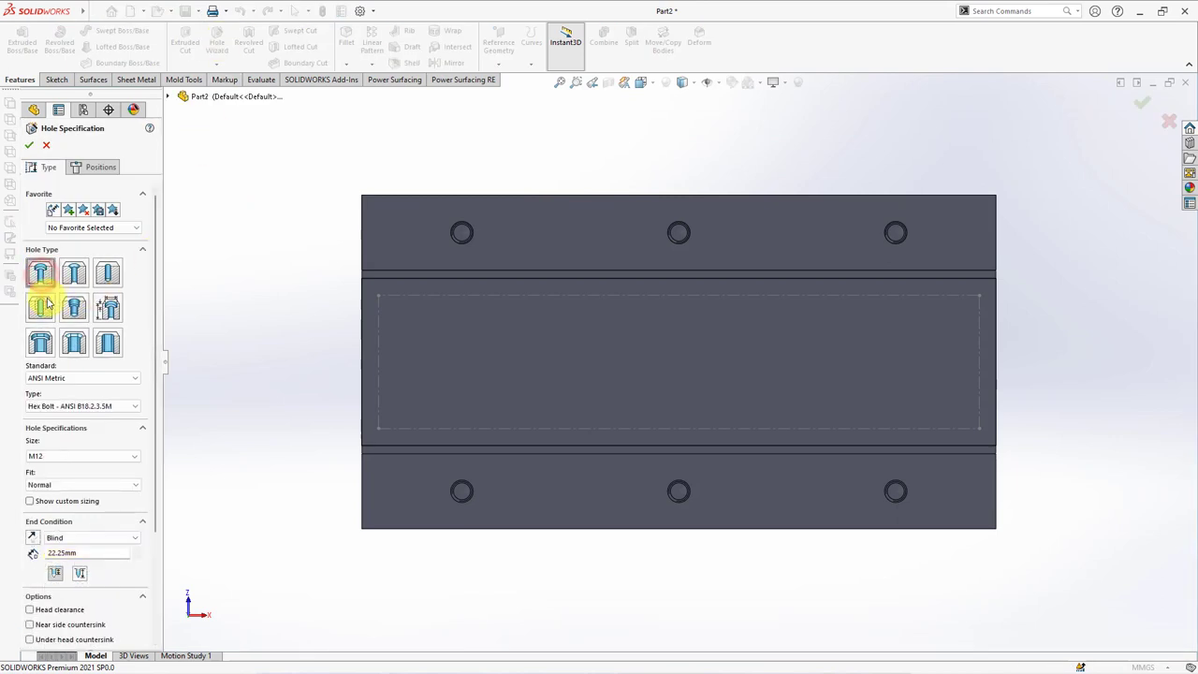
left_click(61, 405)
left_click(59, 460)
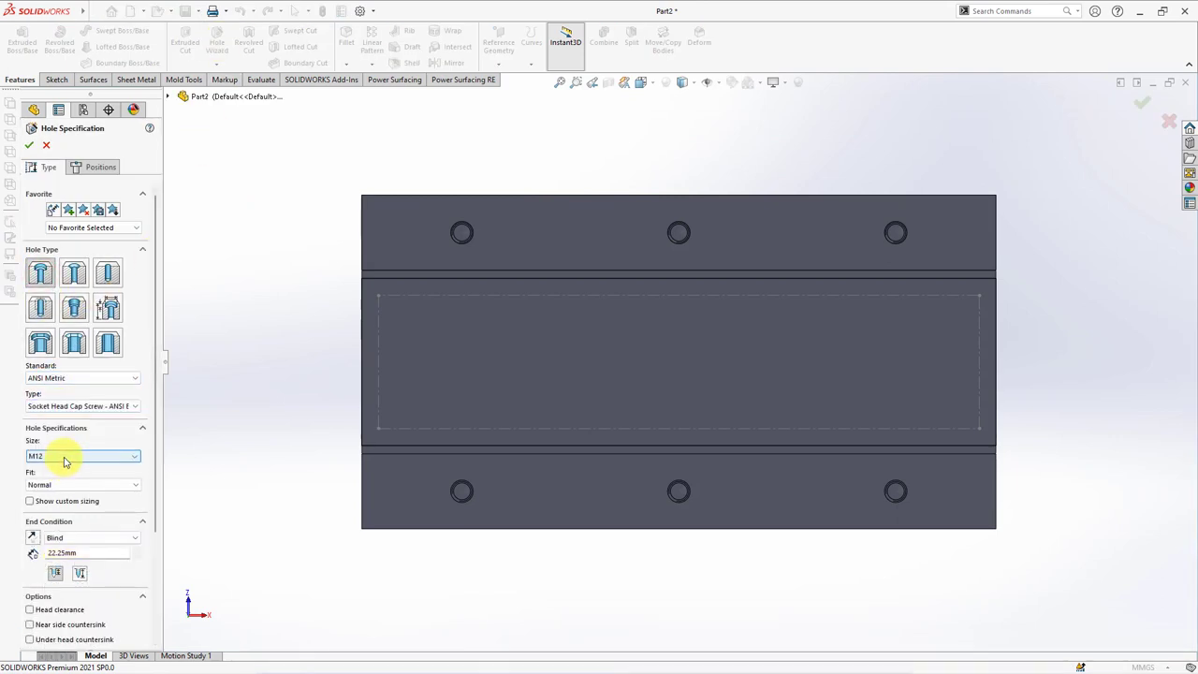
left_click(61, 455)
left_click(66, 478)
left_click(30, 503)
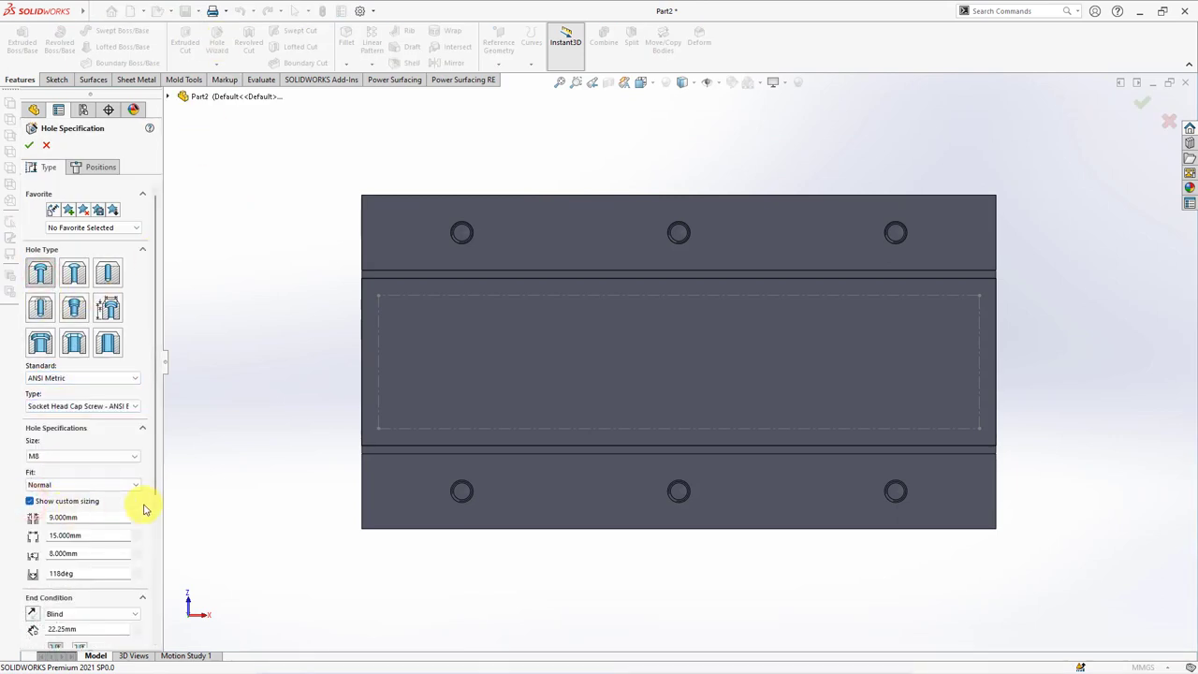
left_click_drag(153, 489, 155, 542)
left_click(85, 533)
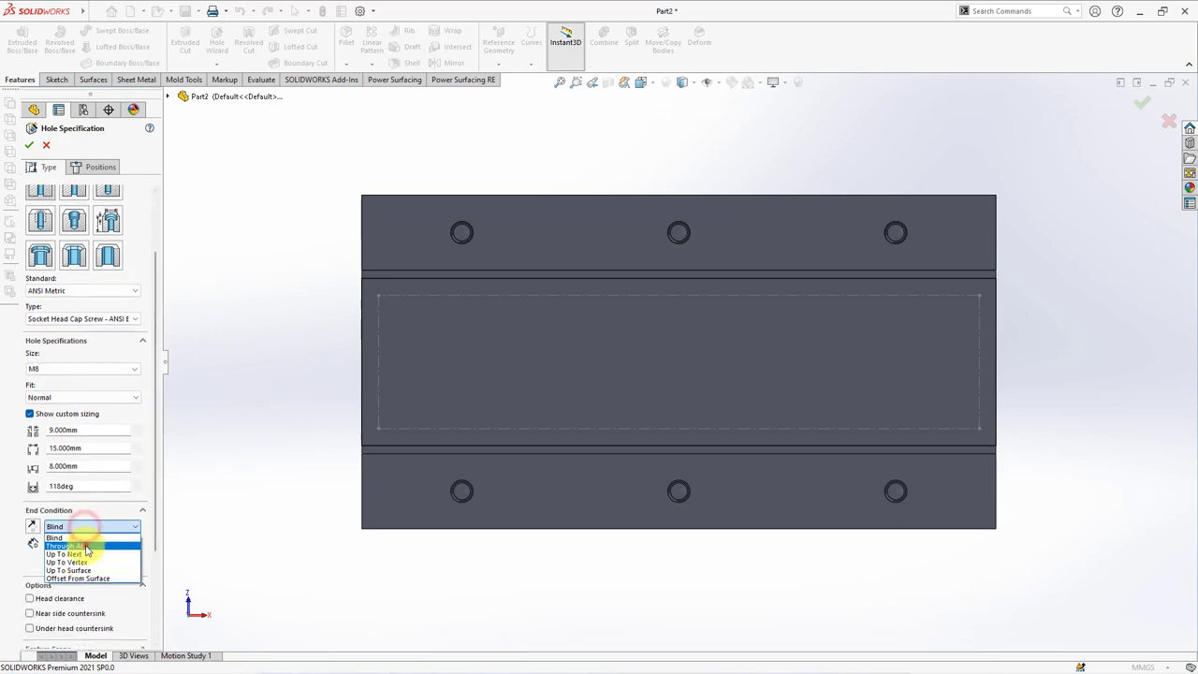
left_click(75, 547)
scroll(56, 533, "down", 3)
left_click(49, 552)
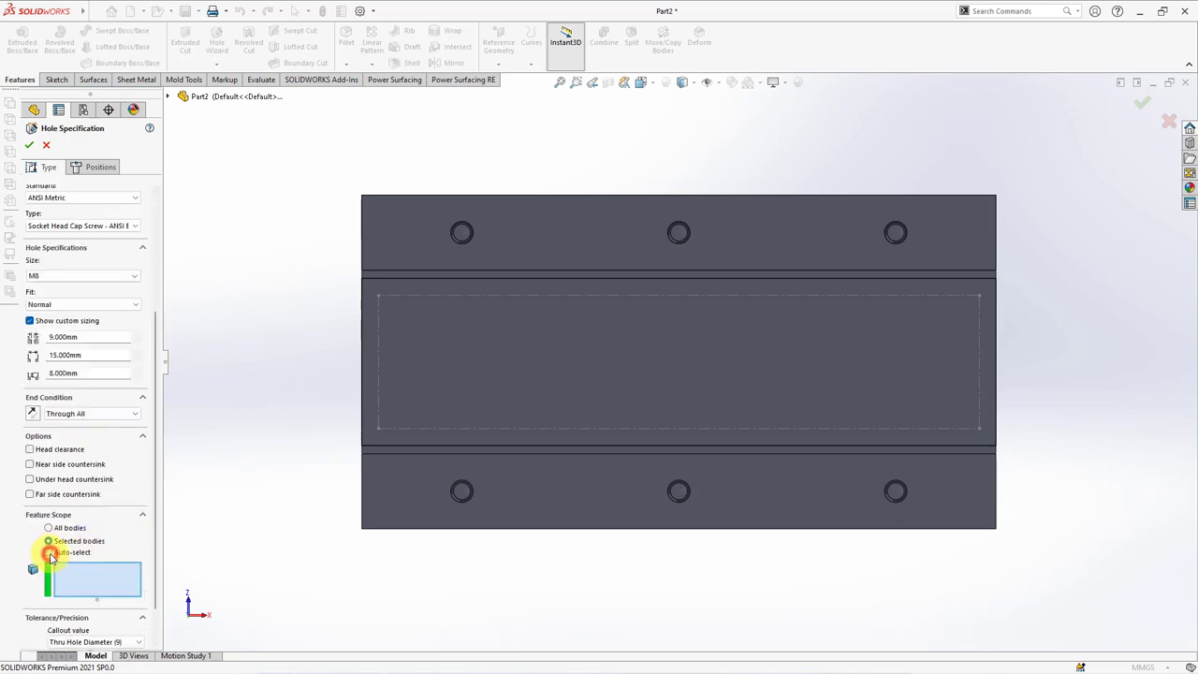
left_click(428, 410)
Step: Place the counterbored holes at the inset rectangle's corners and confirm
left_click(101, 167)
left_click(91, 276)
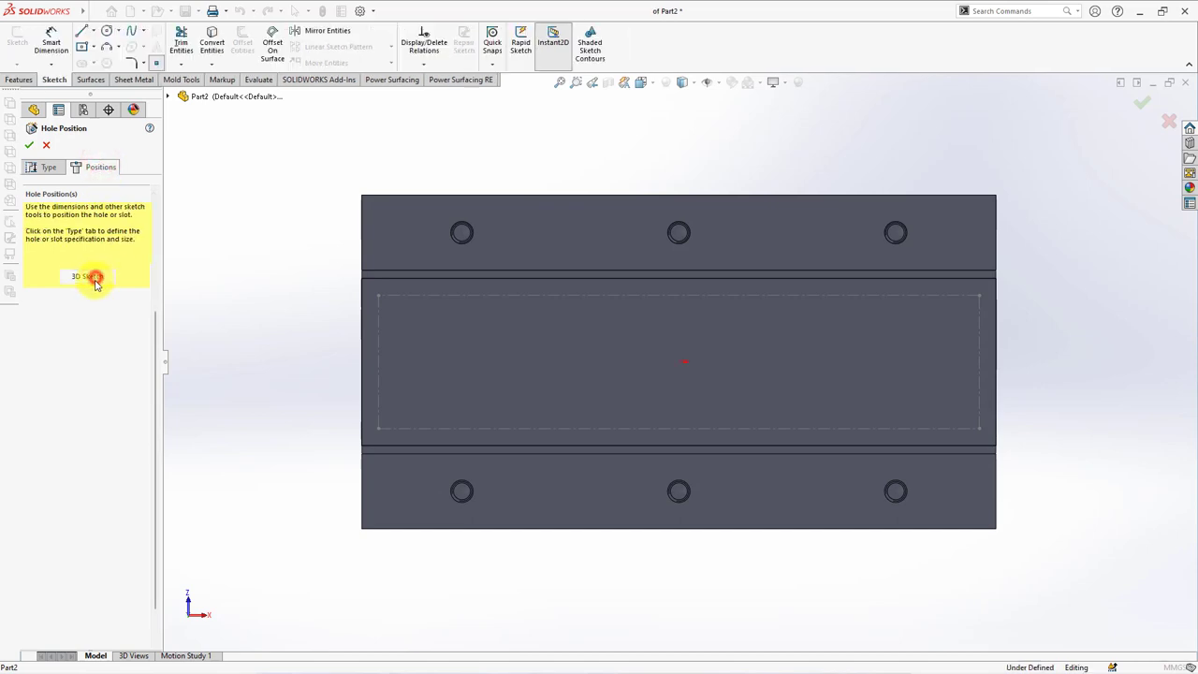
left_click(378, 295)
left_click(378, 427)
left_click(602, 430)
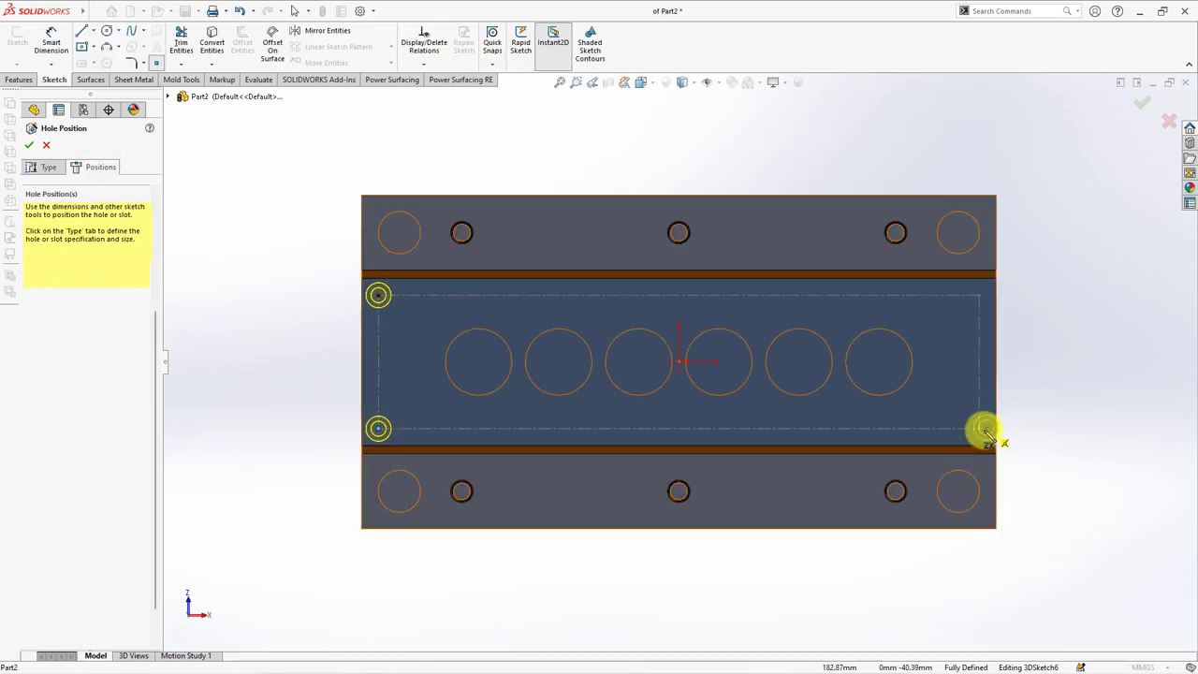
left_click(979, 429)
left_click(979, 296)
middle_click_drag(978, 297, 1045, 347)
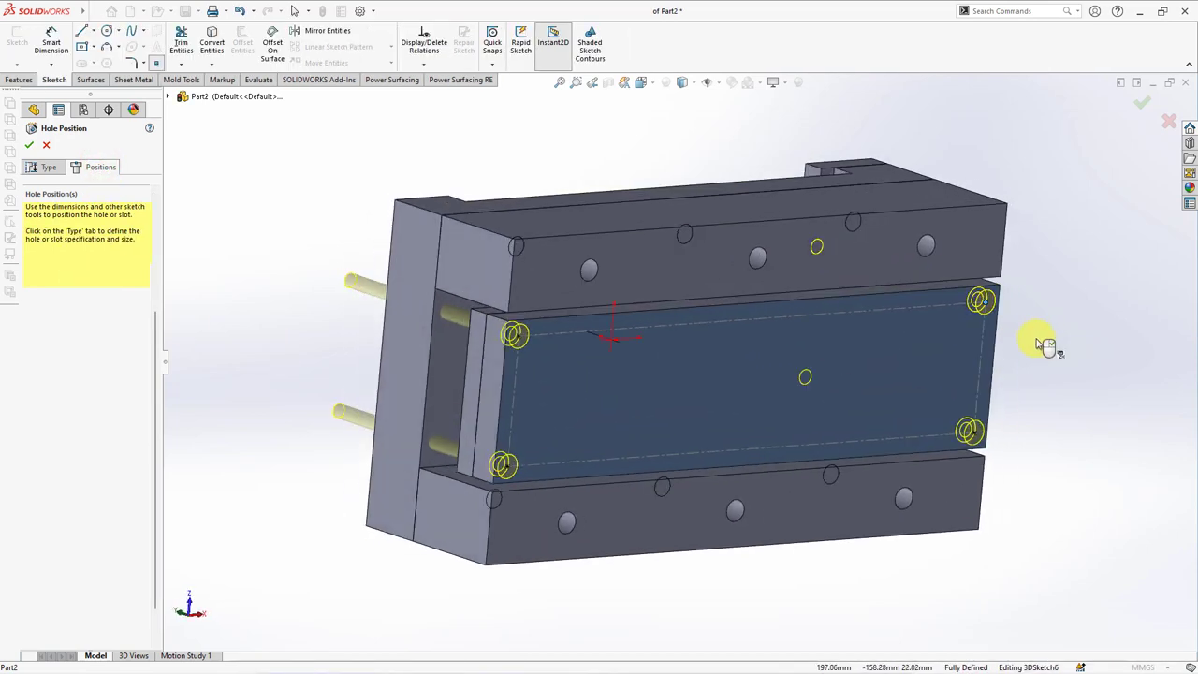
left_click(1139, 107)
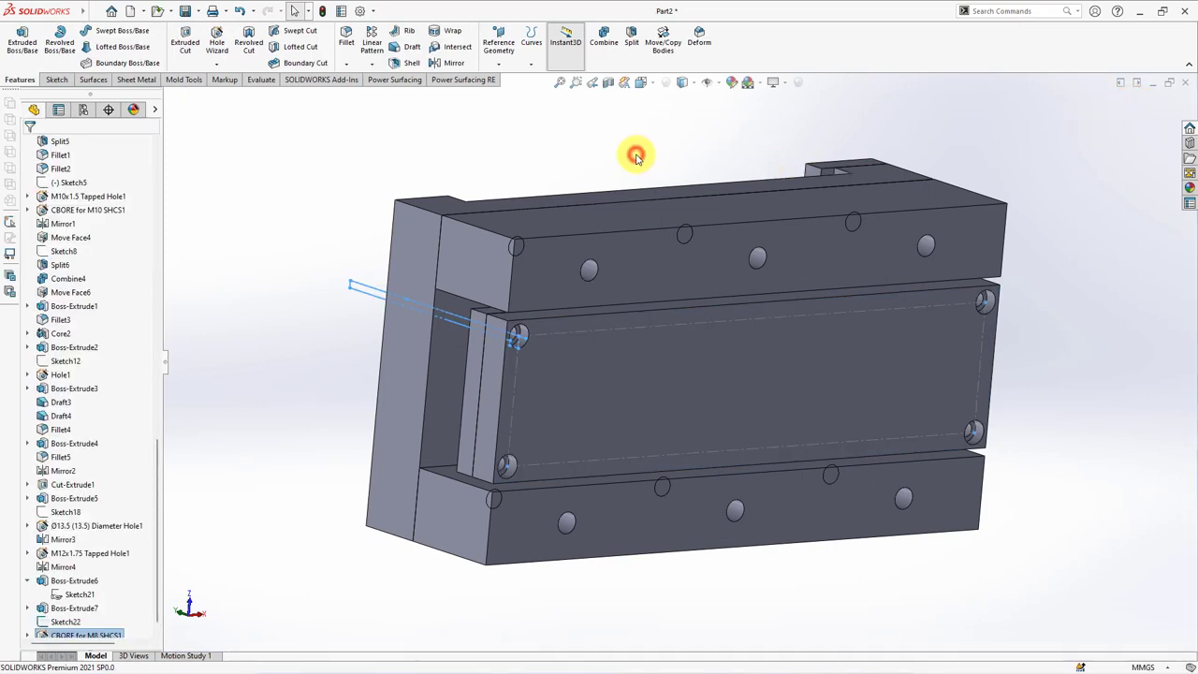
Step: Hide the counterbored plate and configure an M8x1.25 tapped hole through Boss-Extrude7 only
left_click(645, 360)
left_click(672, 341)
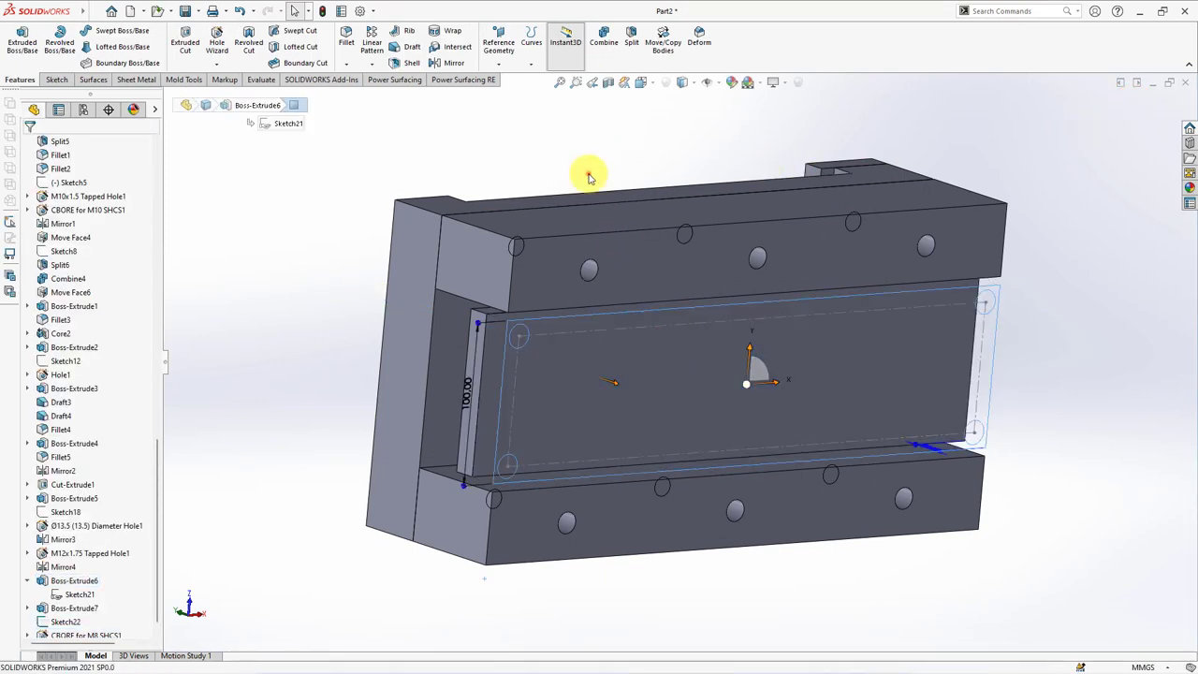
left_click(217, 50)
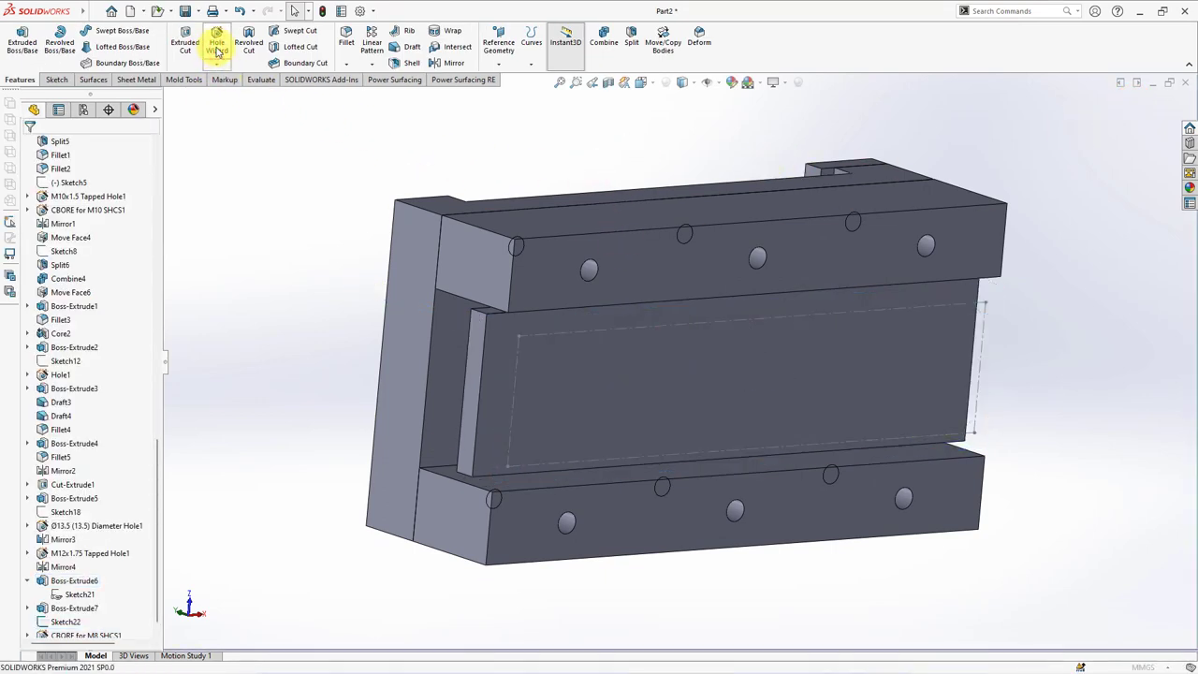
left_click(40, 309)
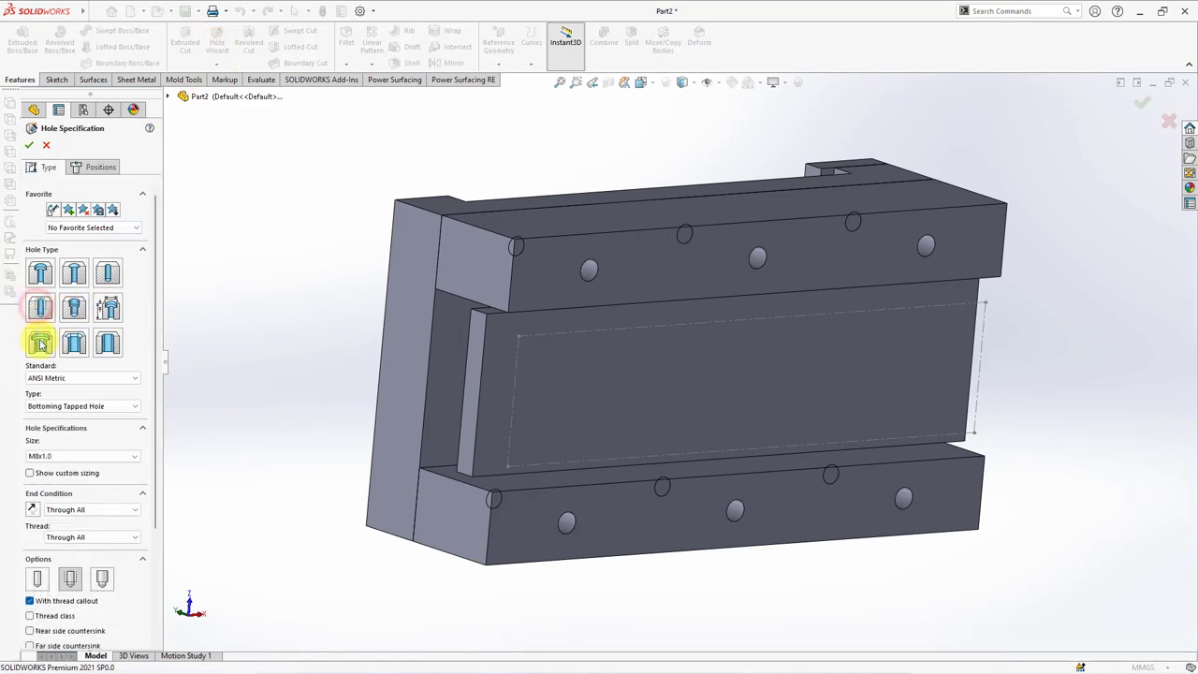
left_click(70, 456)
left_click(72, 472)
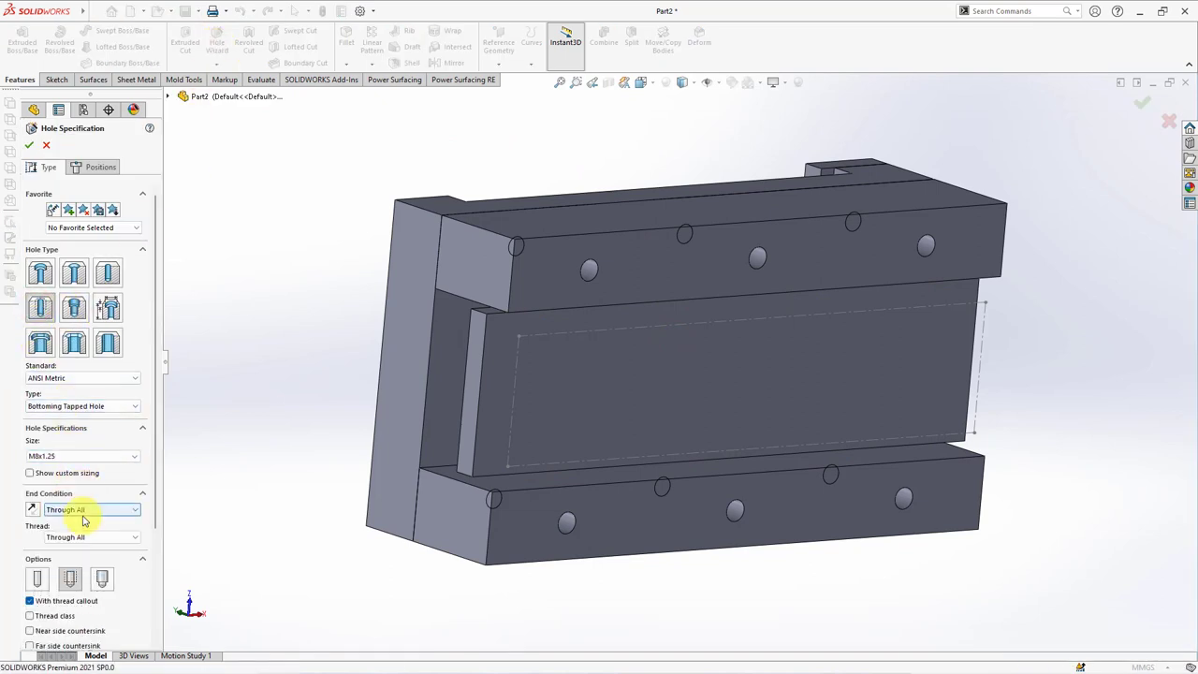
left_click_drag(156, 522, 157, 548)
left_click(48, 562)
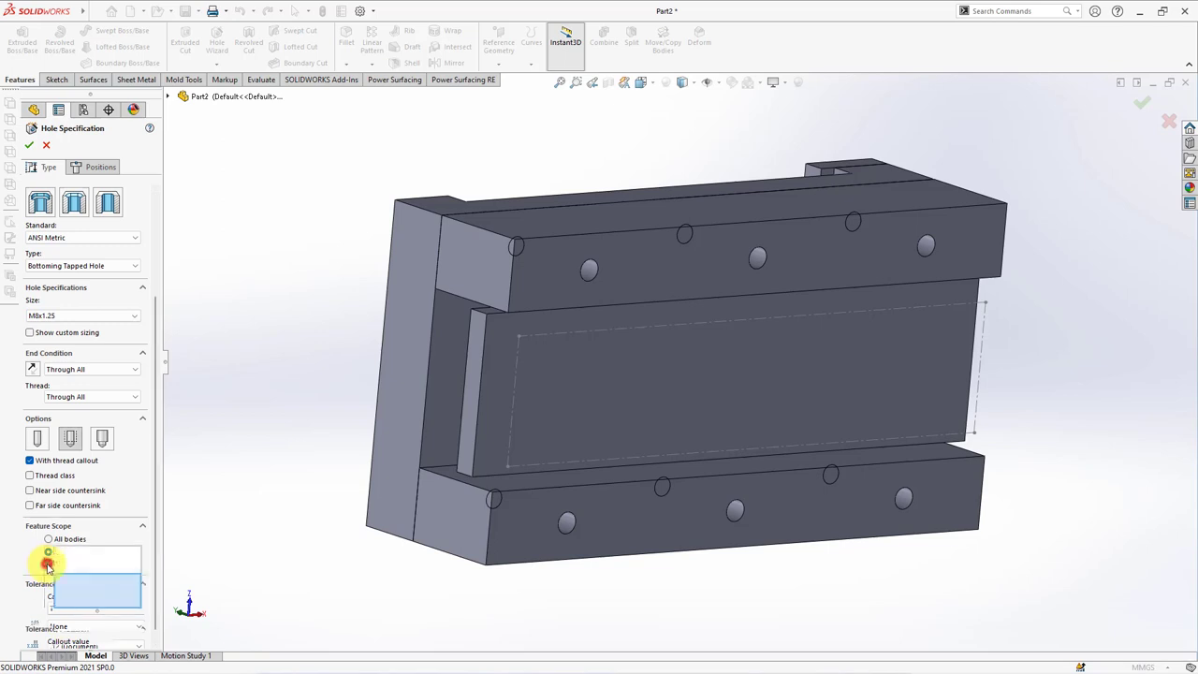
left_click(481, 449)
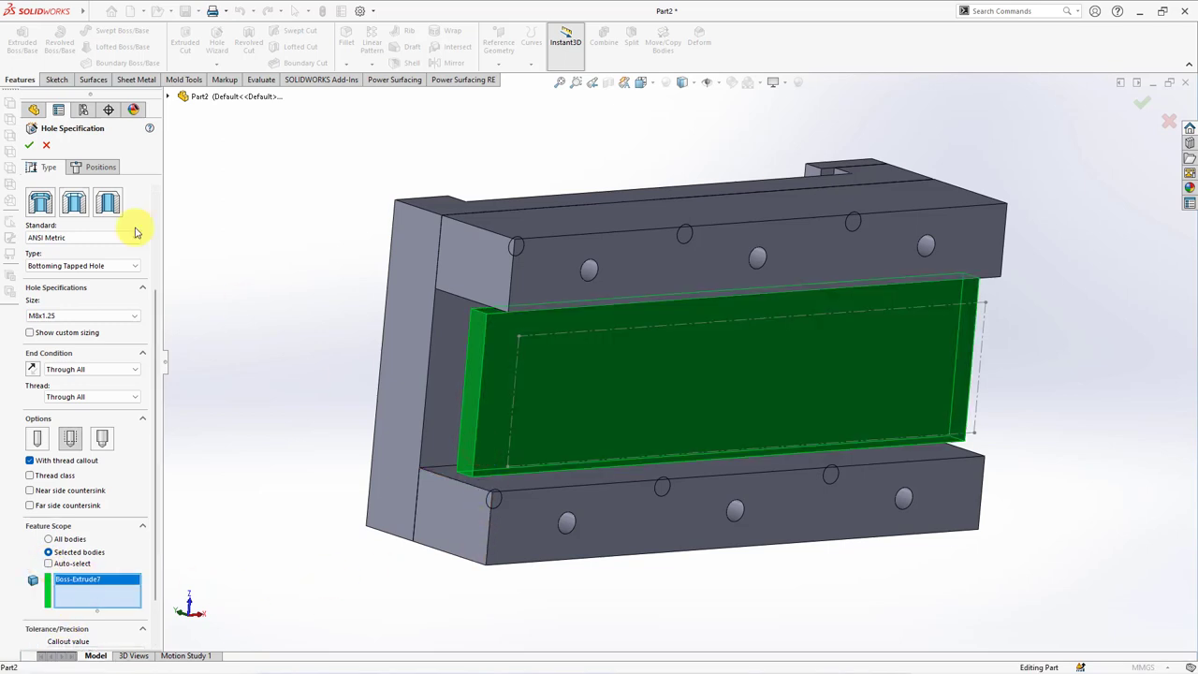
Step: Place four tapped hole points near the plate corners
left_click(97, 167)
left_click(505, 337)
left_click(496, 444)
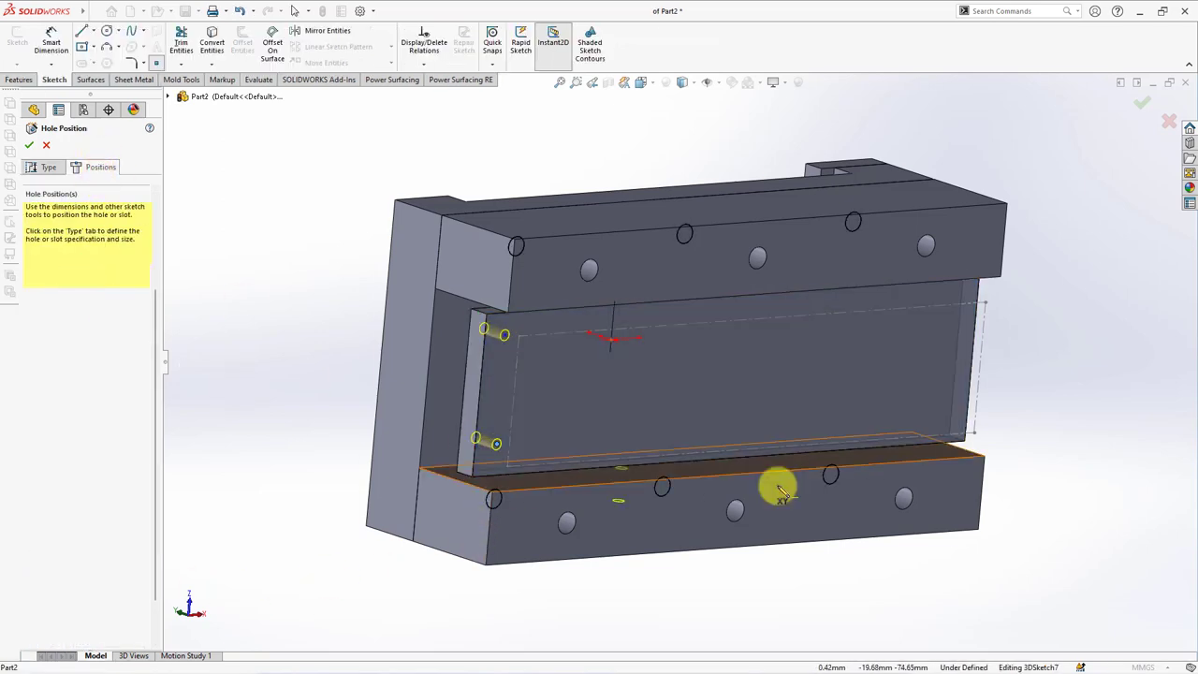
left_click(933, 413)
left_click(946, 317)
Step: Align each tapped hole point with its counterbore point using Along Y relations
left_click(424, 63)
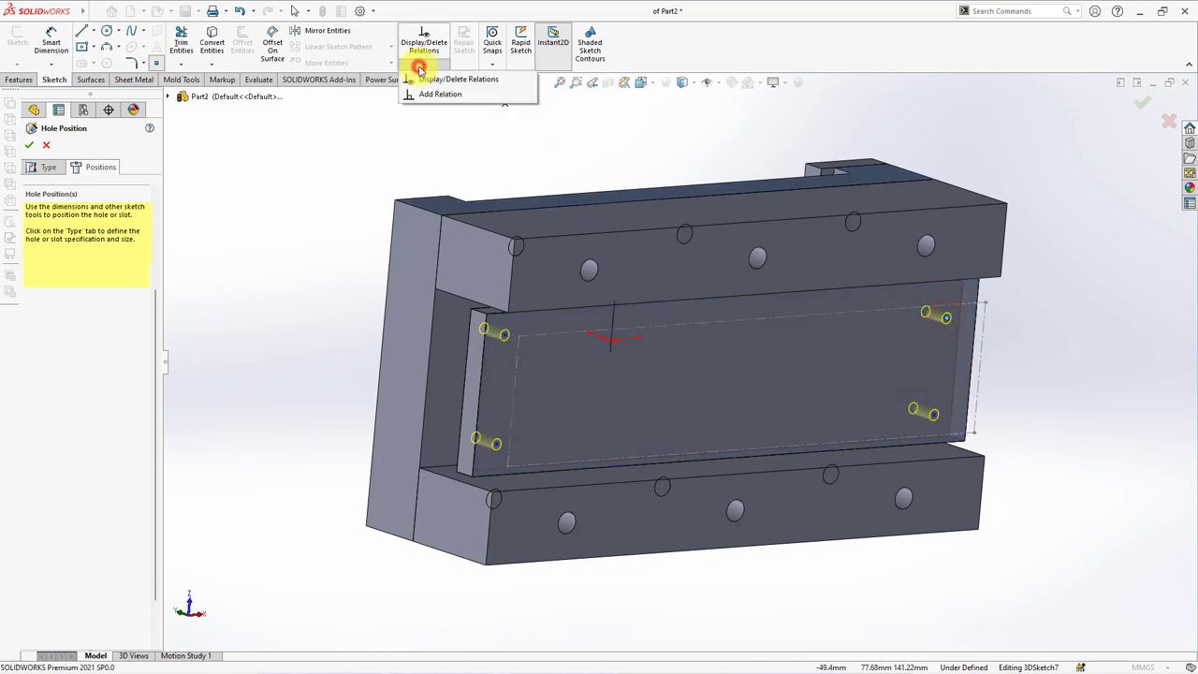
left_click(438, 96)
left_click(984, 302)
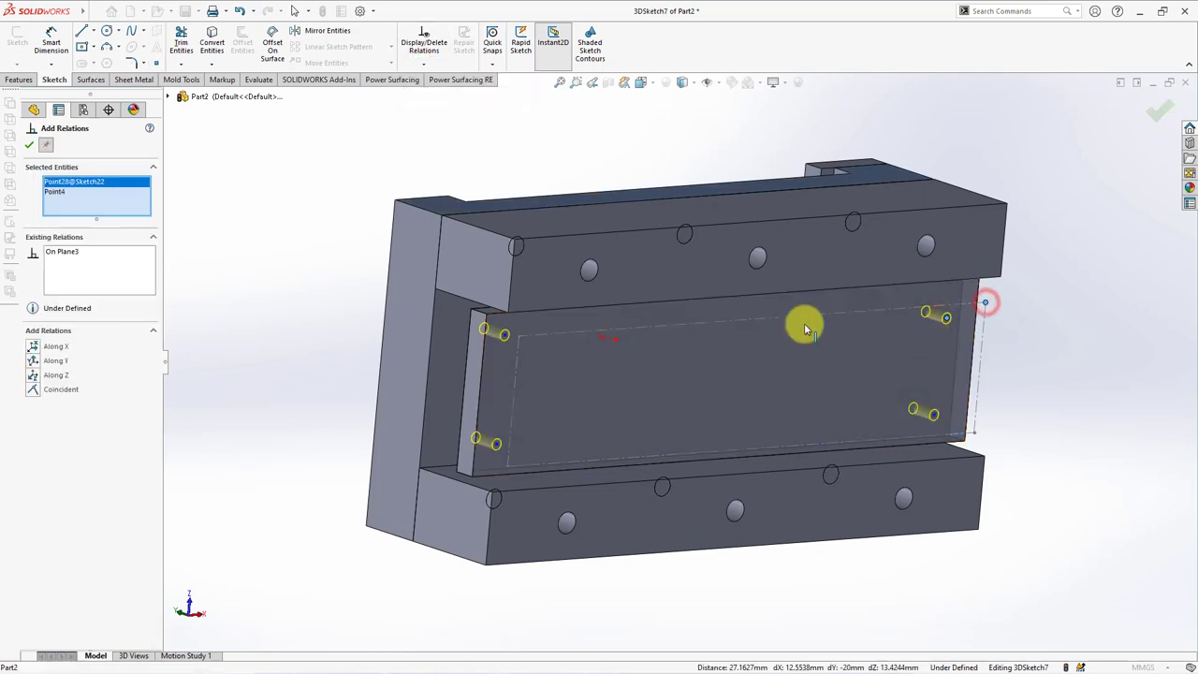
left_click(33, 363)
left_click(933, 414)
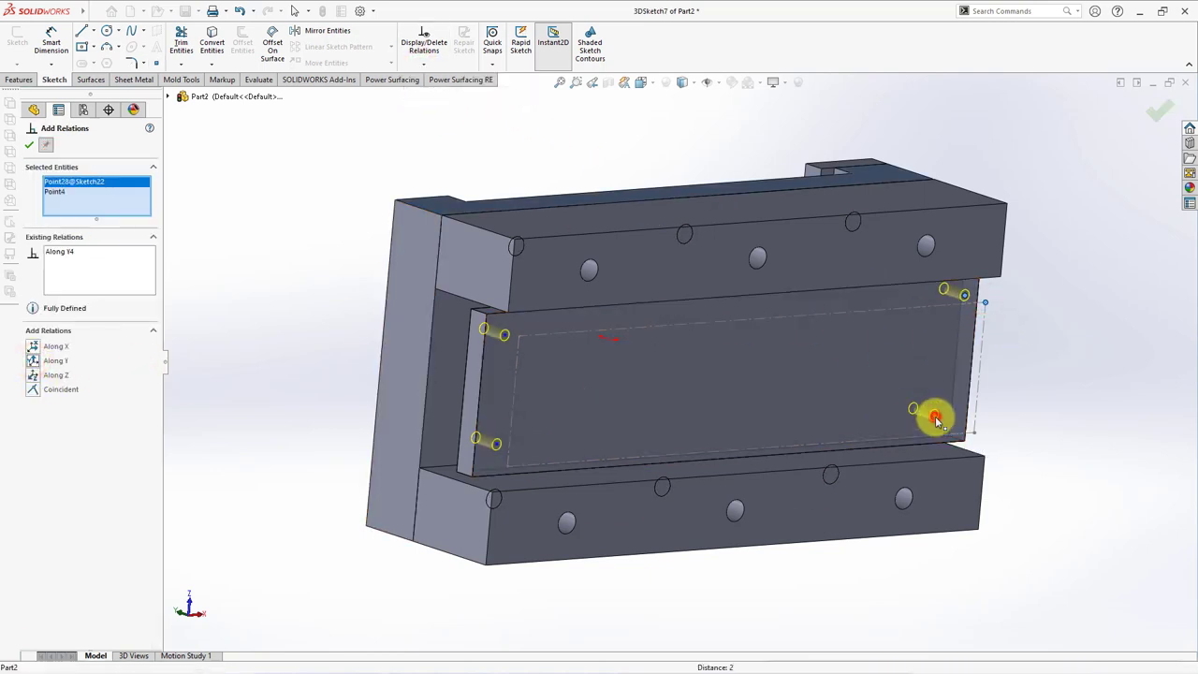
left_click(973, 431)
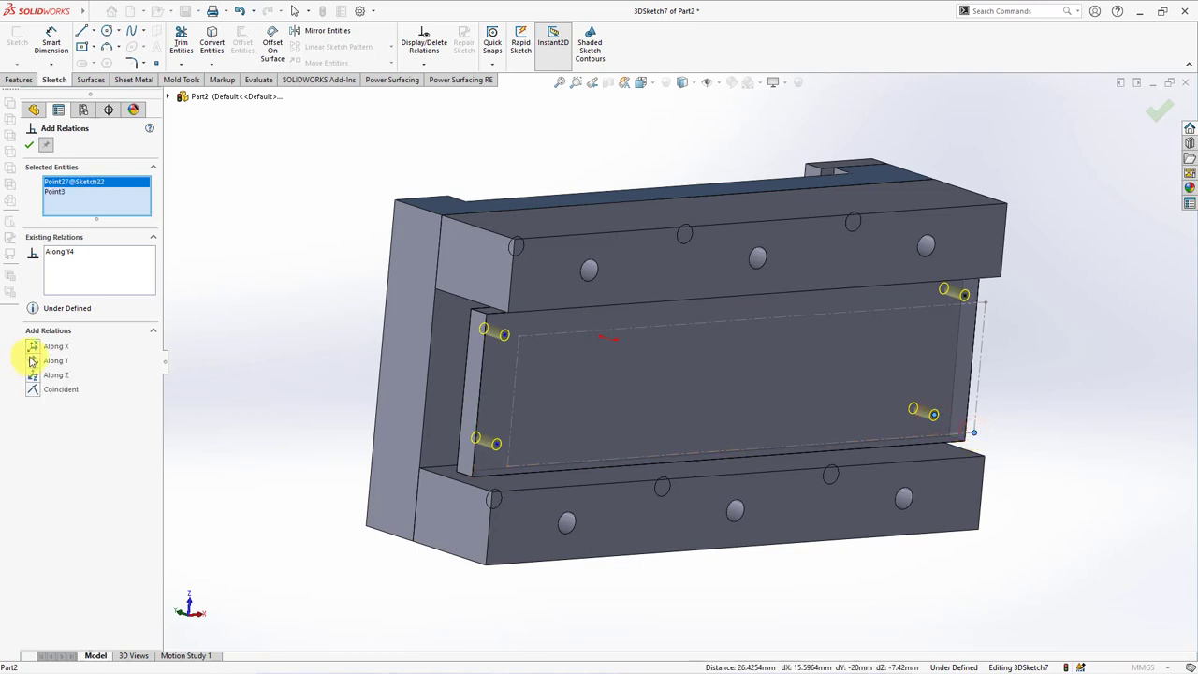
left_click(505, 336)
left_click(496, 443)
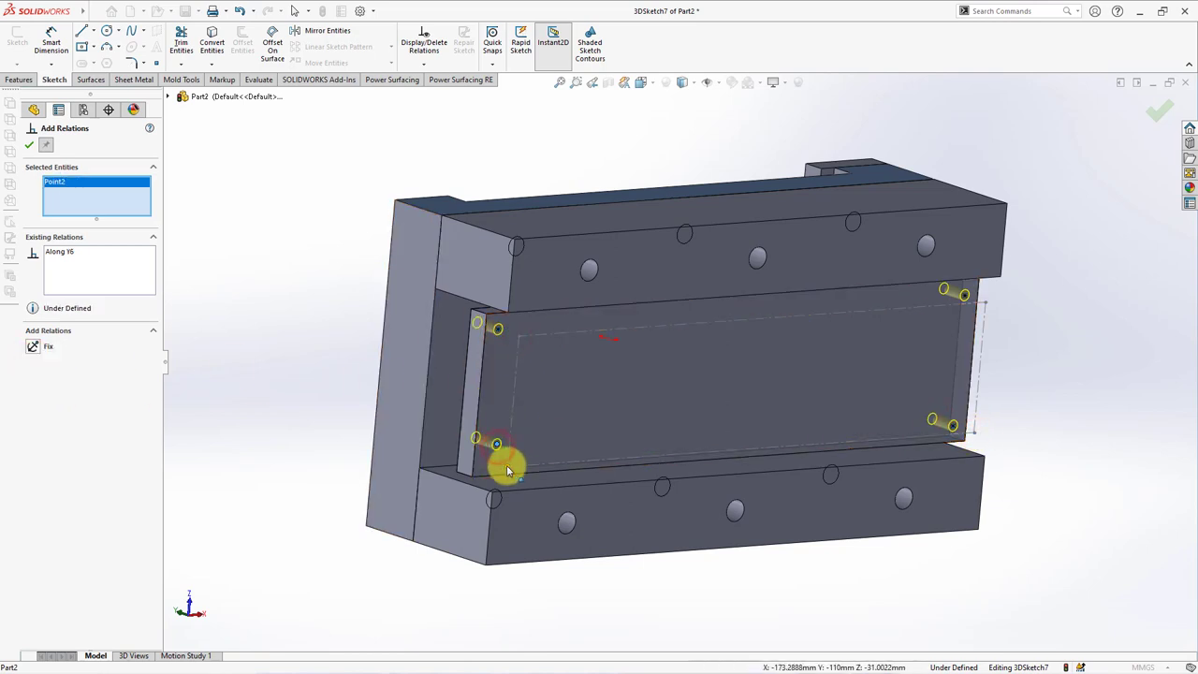
left_click(506, 465)
left_click(29, 145)
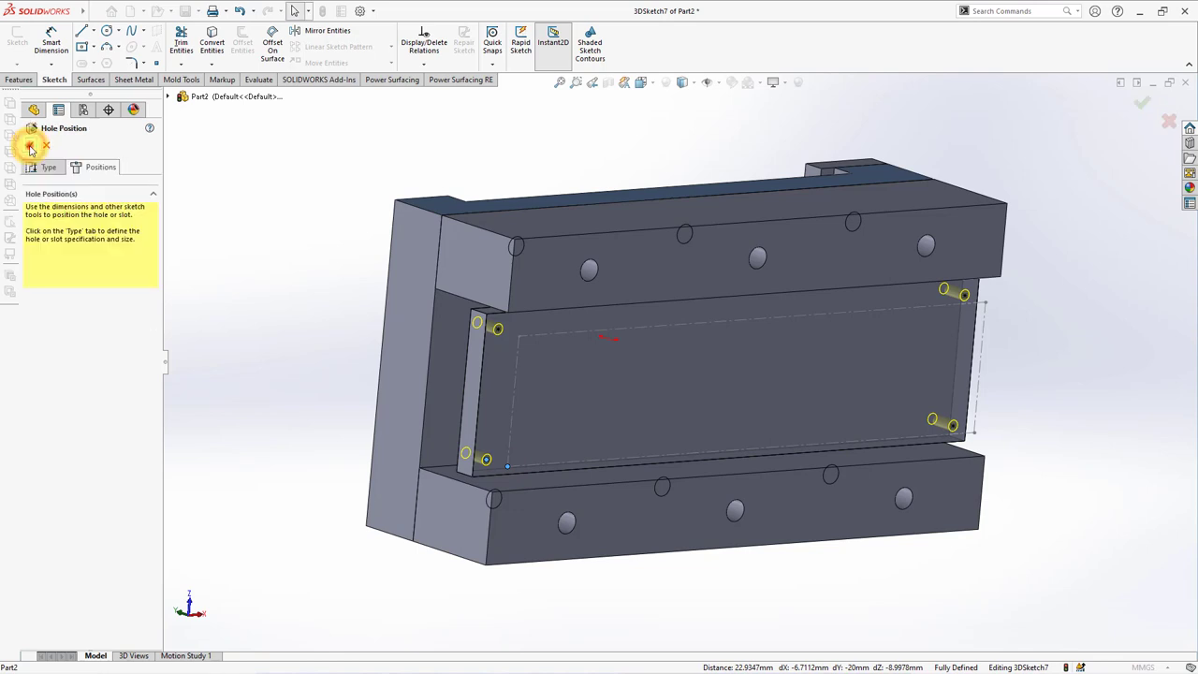
left_click(553, 339)
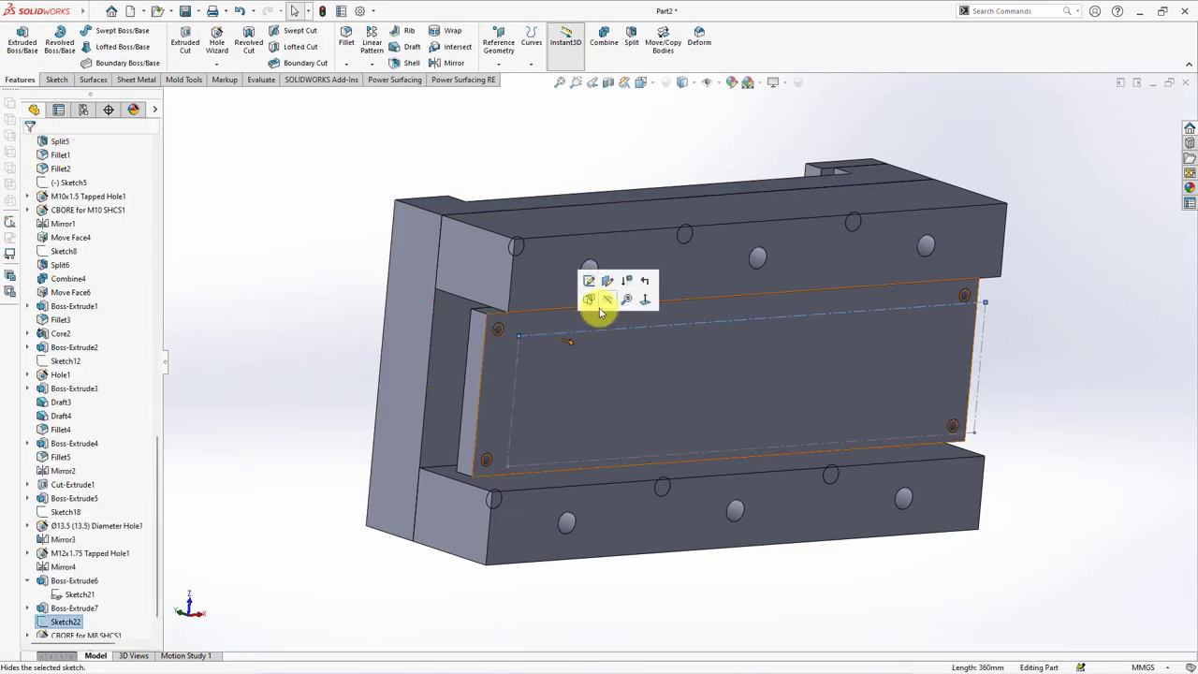
left_click(662, 274)
Step: Sketch a centred rectangle on the top plate face, collinear with the part edge and 25 mm above it
left_click(716, 237)
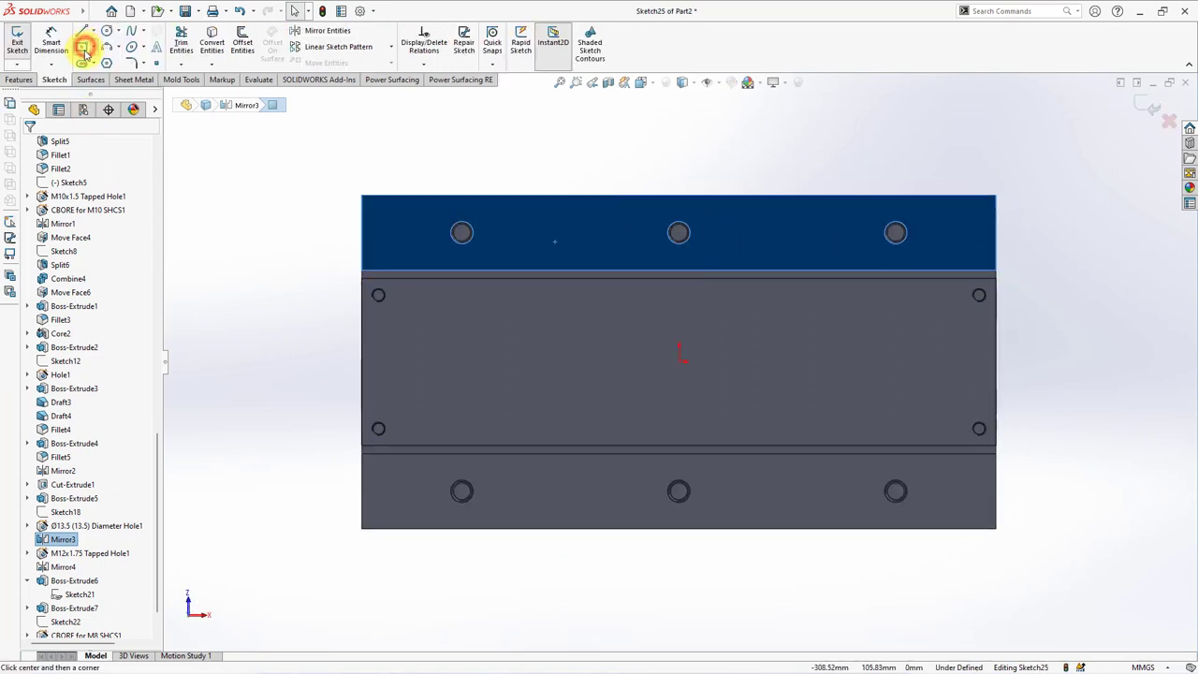
mouse_move(680, 356)
left_mouse_down()
mouse_move(365, 199)
mouse_move(365, 165)
mouse_move(340, 148)
left_mouse_up()
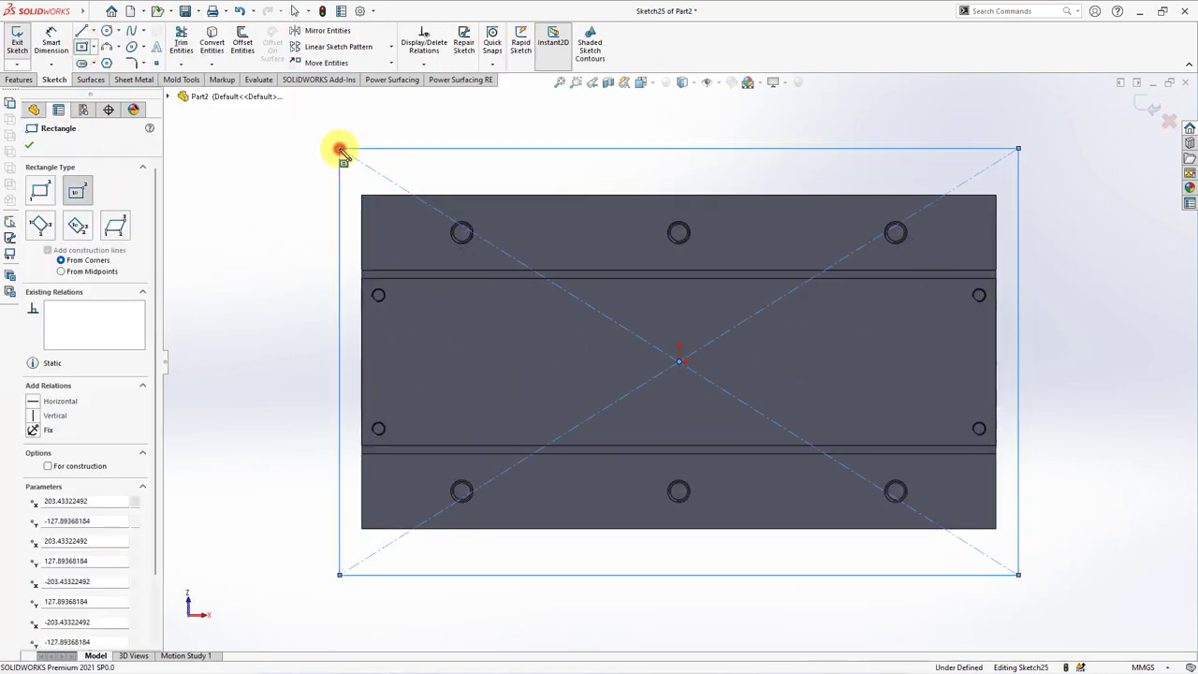
left_click(28, 150)
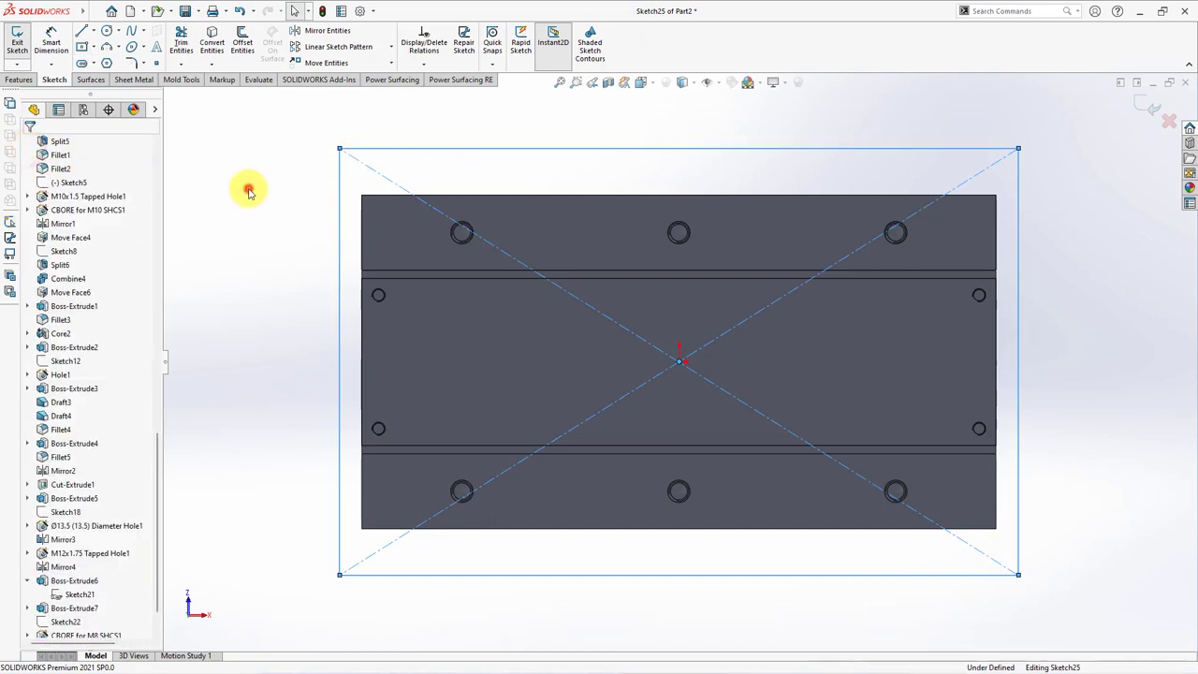
left_click(339, 208)
left_click(363, 230)
left_click(363, 230, "ctrl")
left_click(400, 177)
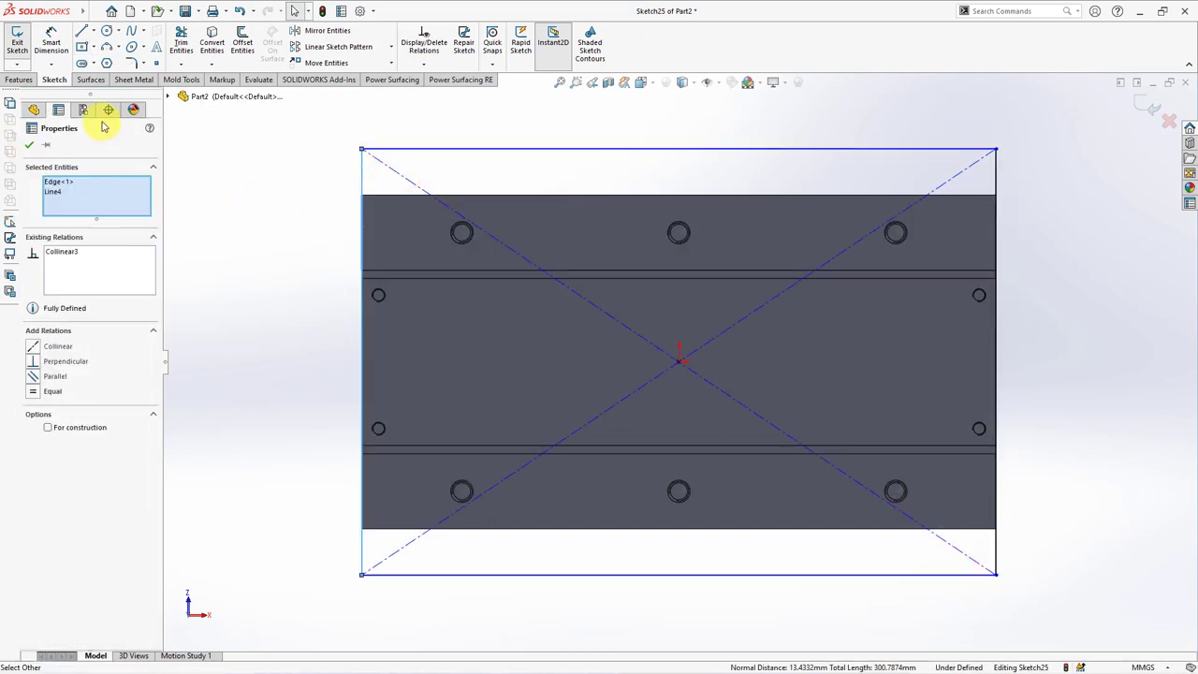
left_click(375, 149)
left_click(388, 194)
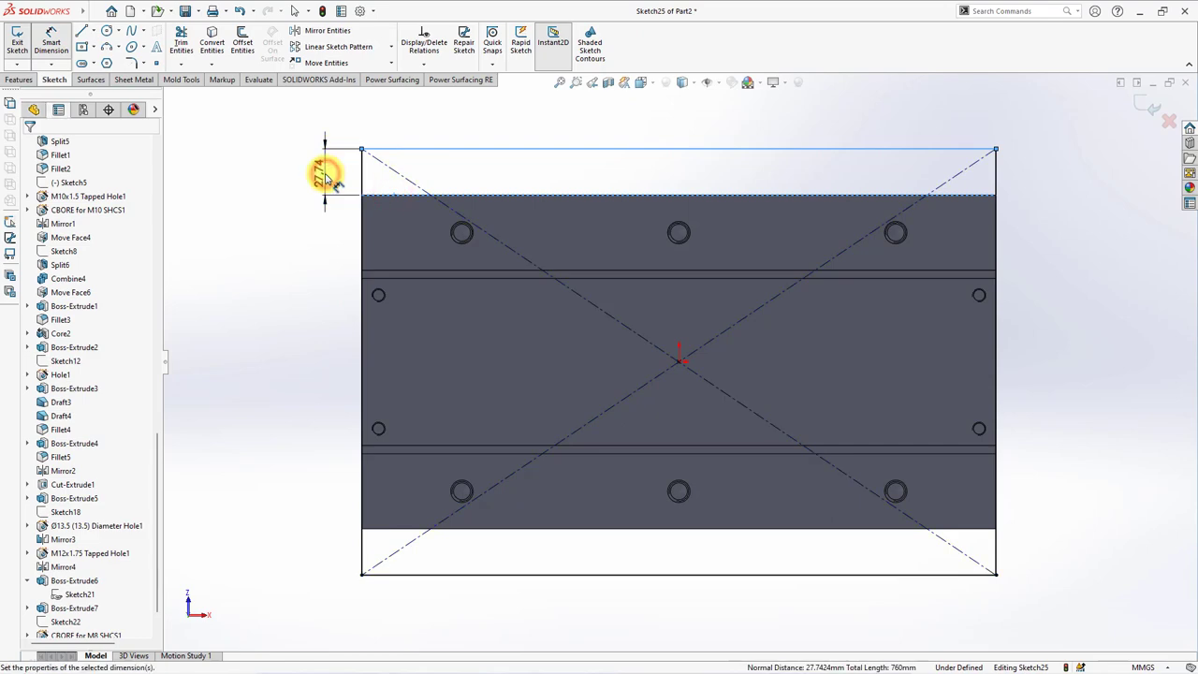
left_click(327, 166)
type("25")
left_click(272, 155)
left_click(276, 158)
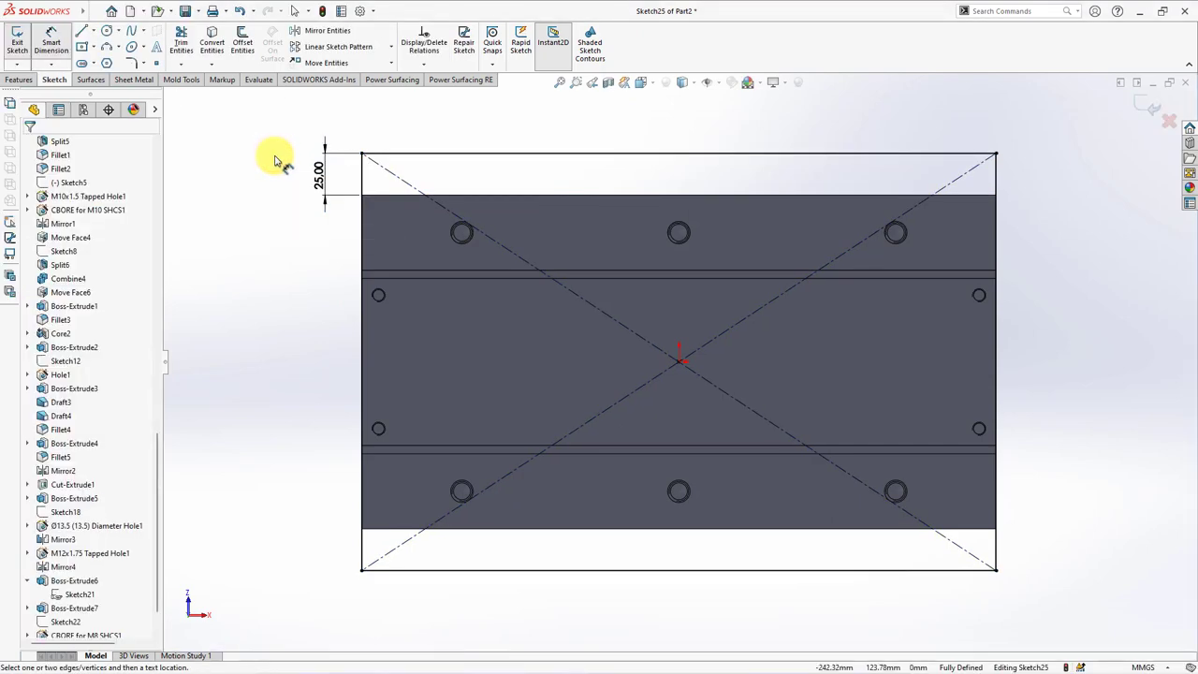
middle_click_drag(277, 160, 292, 184)
Step: Add a Ø60 mm circle centred on the sketch origin
left_click(107, 34)
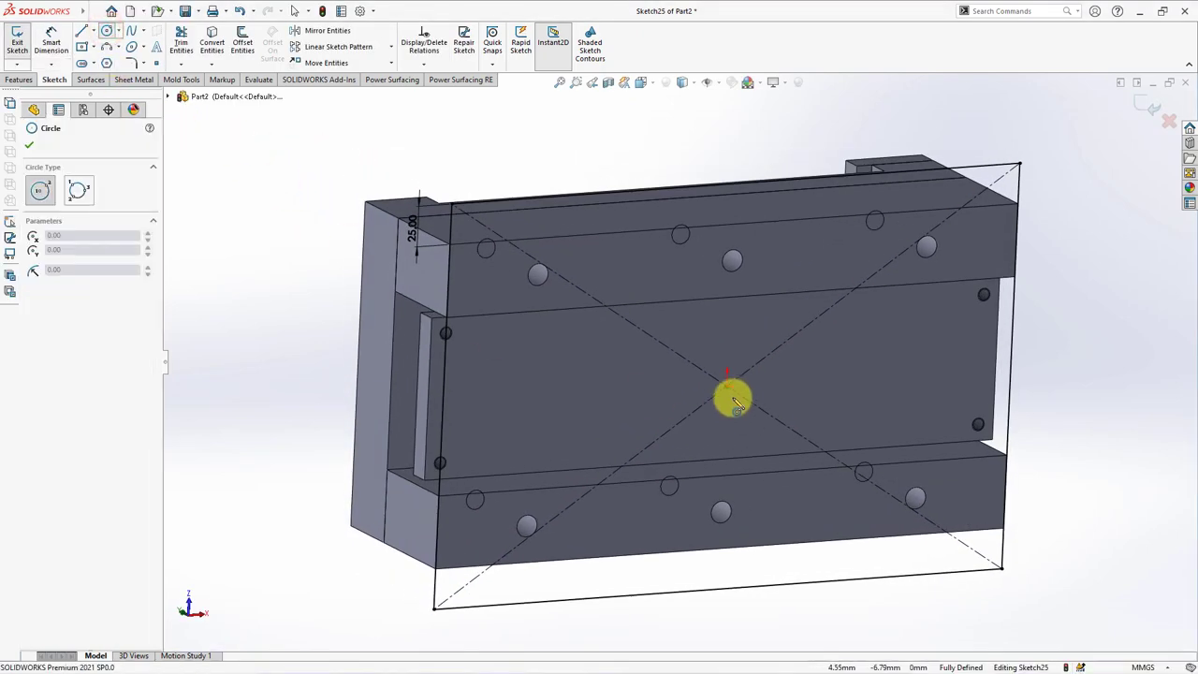
left_click(727, 384)
left_click(800, 380)
left_click(51, 42)
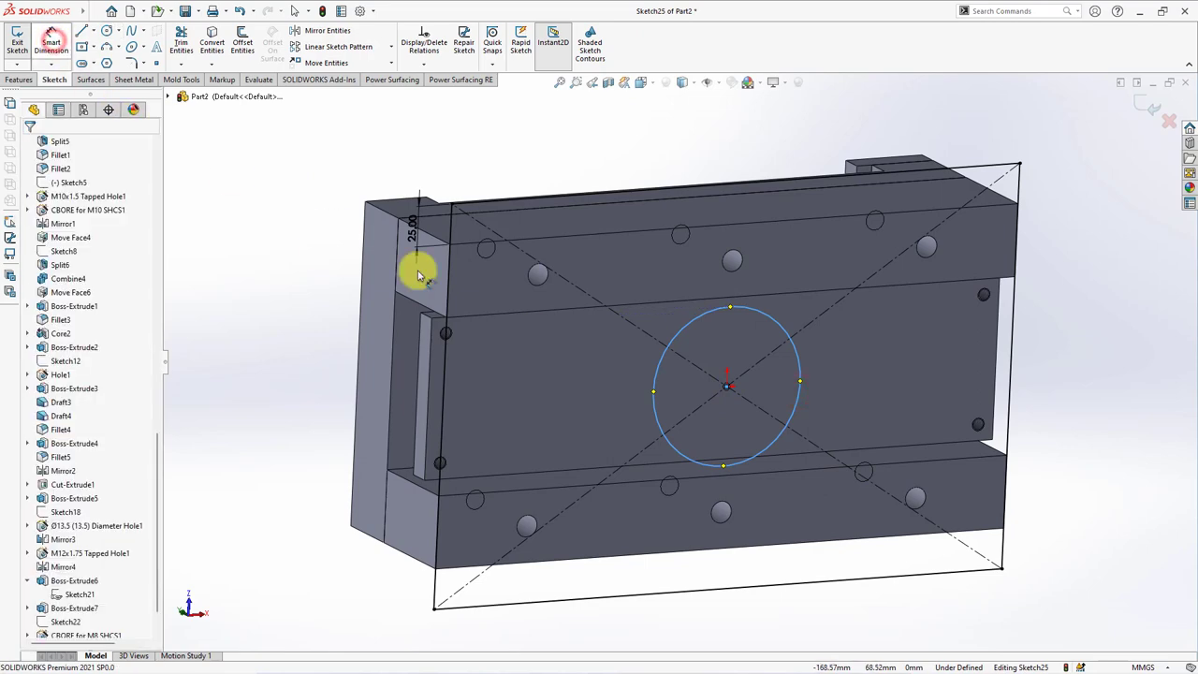
left_click(798, 377)
left_click(851, 381)
left_click(802, 362)
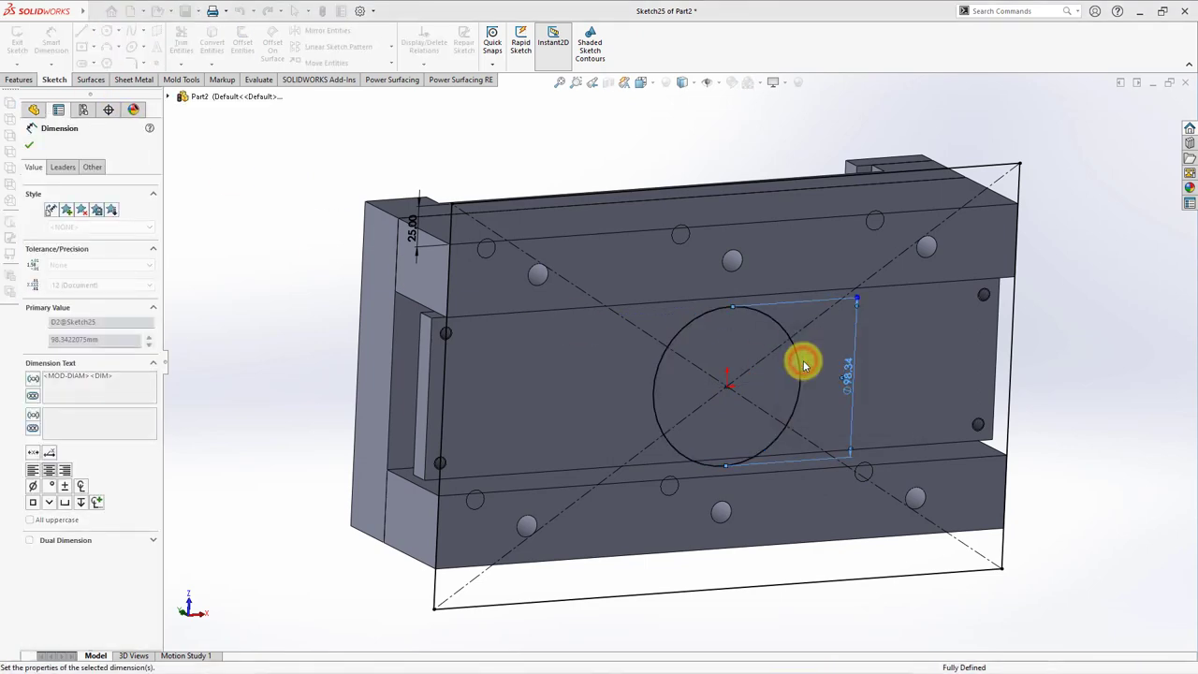
Step: Extrude the sketch 25 mm as a separate plate, without merging it
scroll(802, 356, "up", 2)
left_click(16, 80)
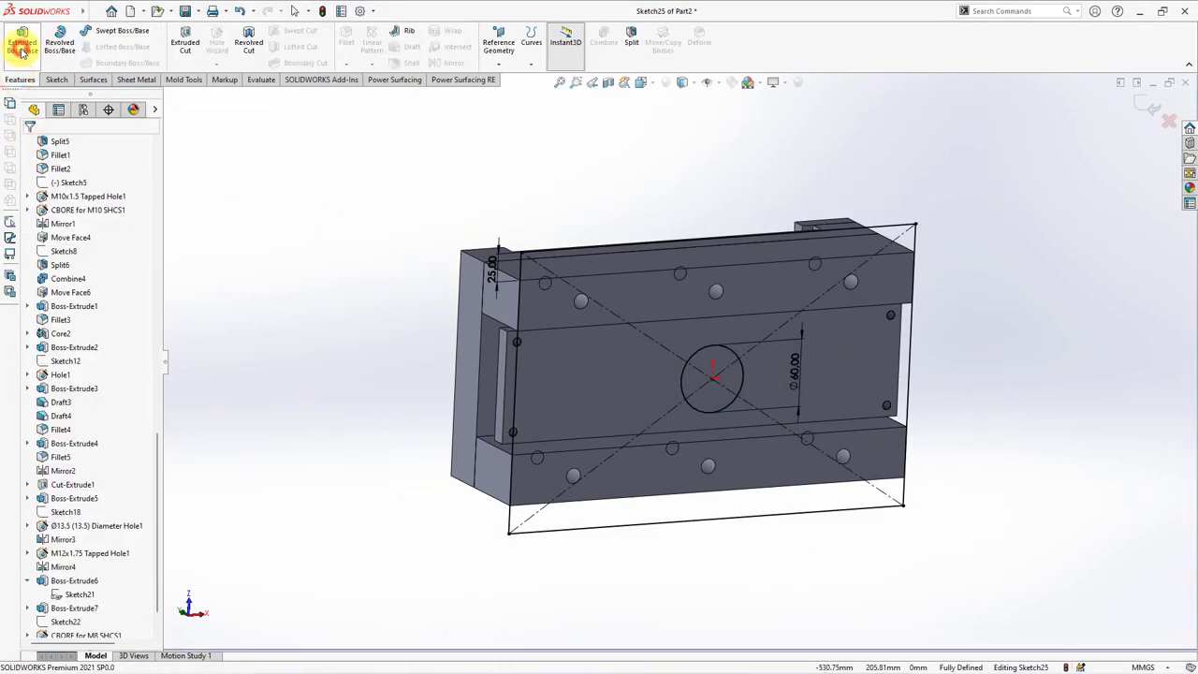
left_click(20, 42)
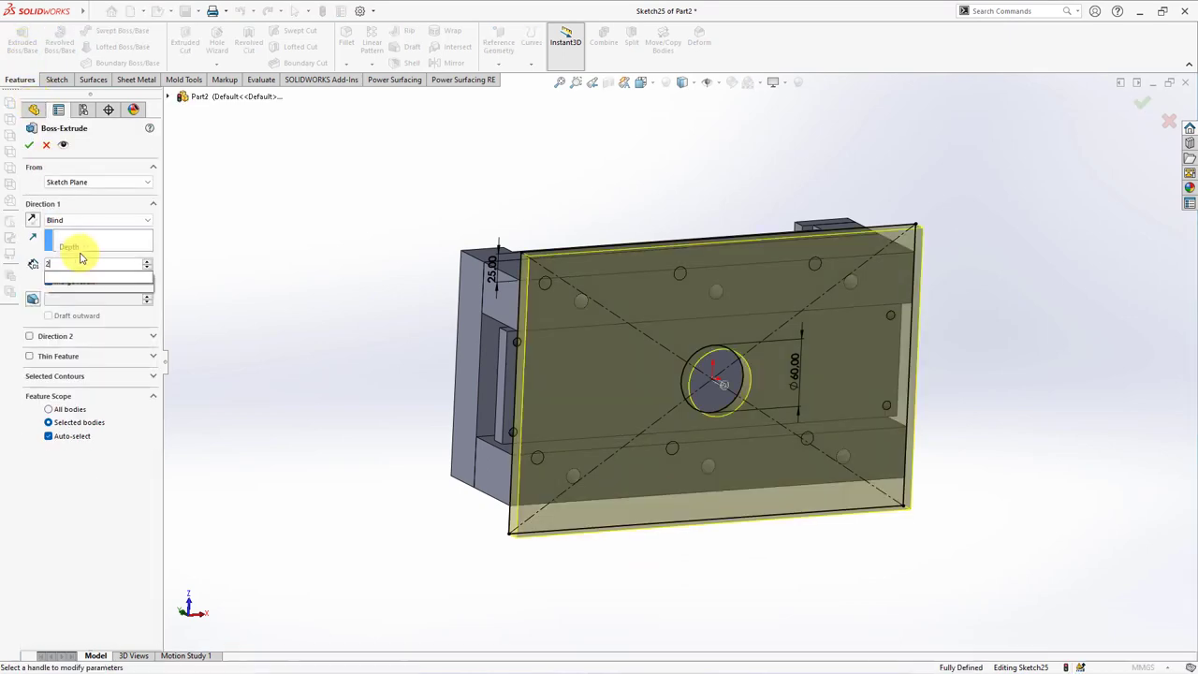
mouse_move(348, 303)
middle_mouse_down()
mouse_move(361, 315)
mouse_move(303, 300)
middle_mouse_up()
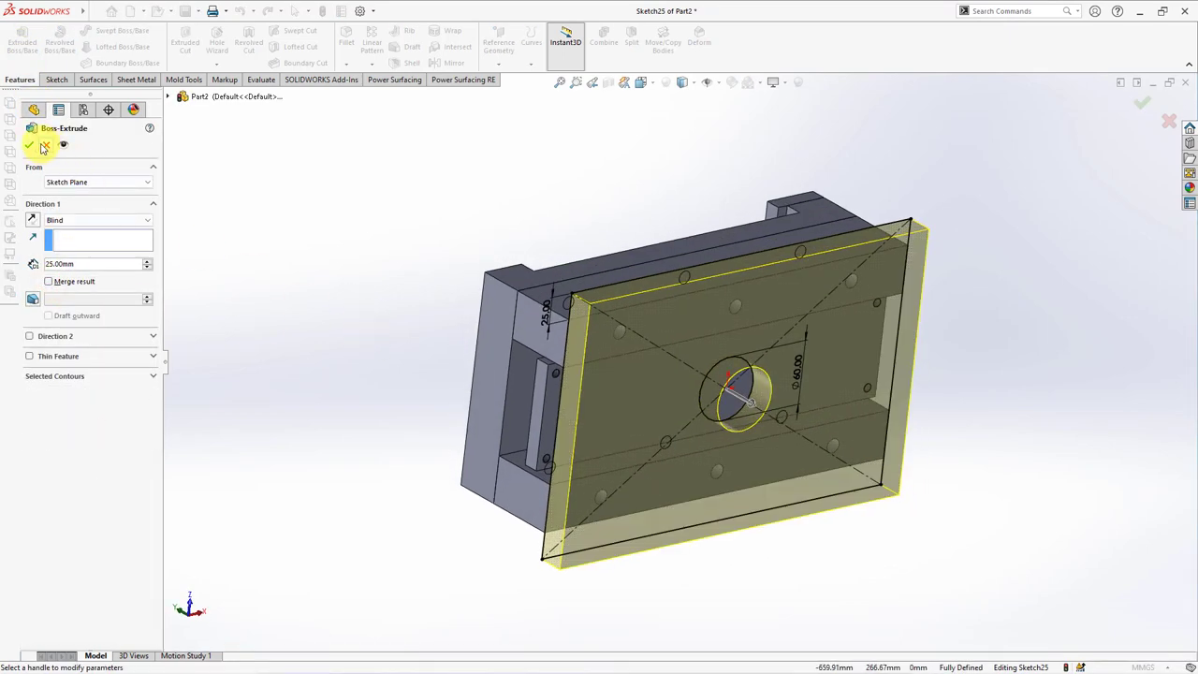
left_click(28, 146)
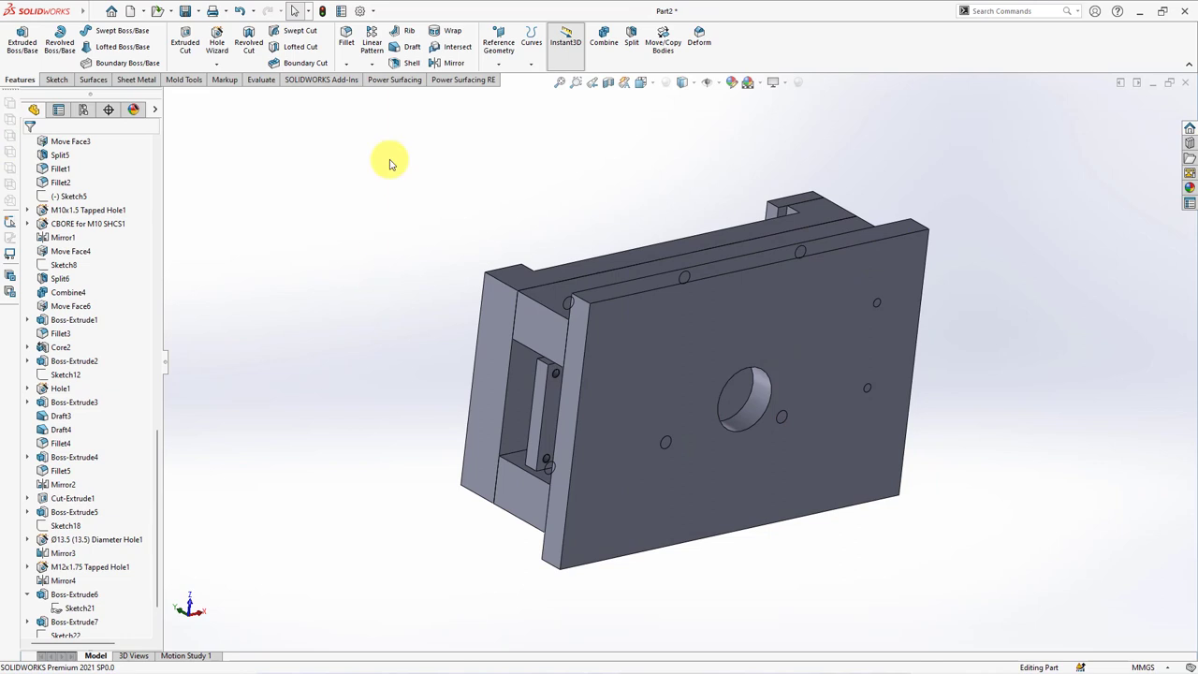
Step: Start a Core feature sketched on the front face holding the six holes
left_click(674, 402)
left_click(659, 393)
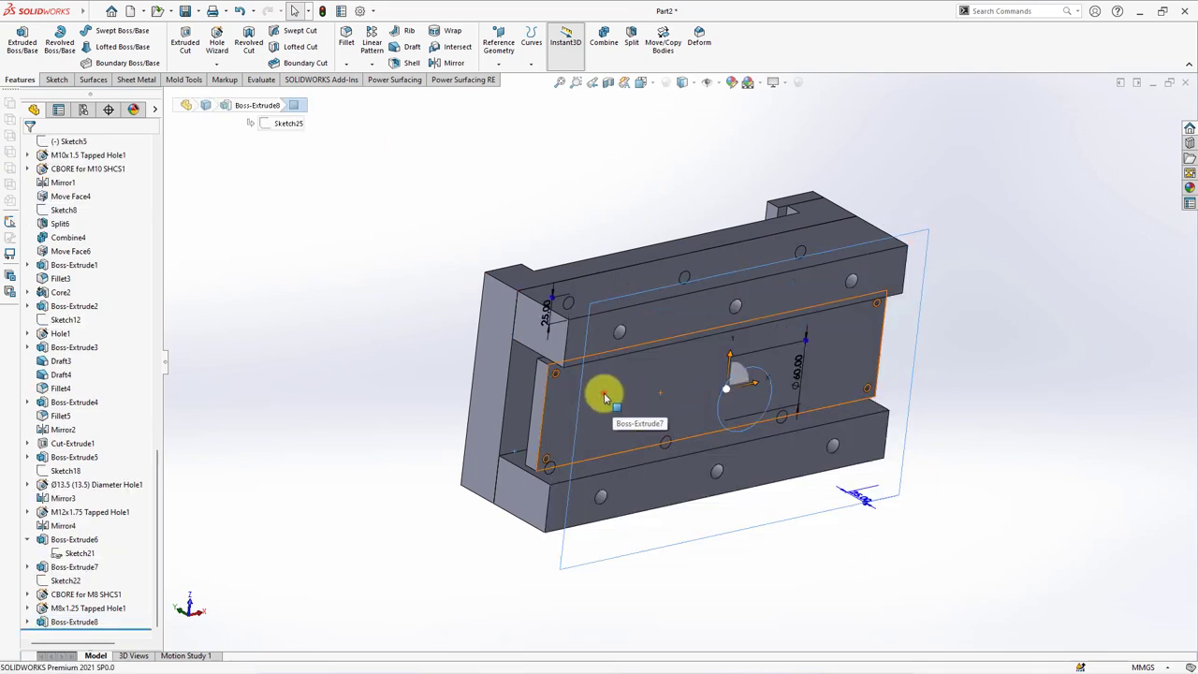
left_click(603, 398)
mouse_move(574, 300)
middle_mouse_down()
mouse_move(527, 203)
mouse_move(479, 170)
middle_mouse_up()
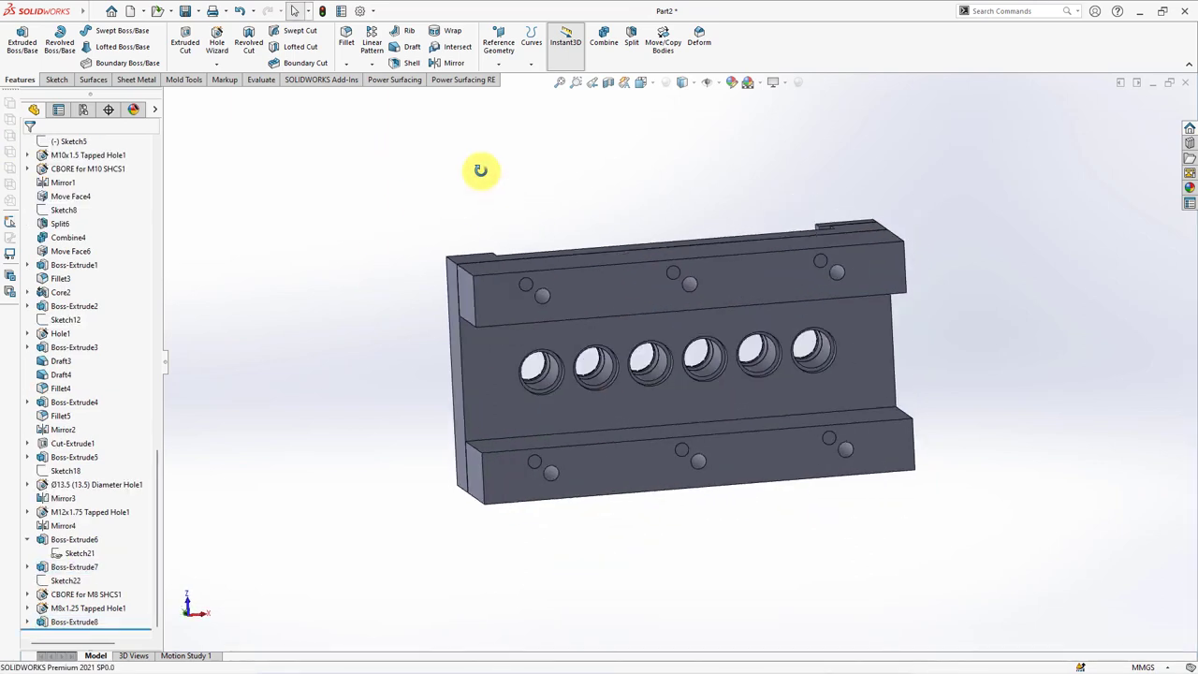
left_click(170, 79)
left_click(502, 37)
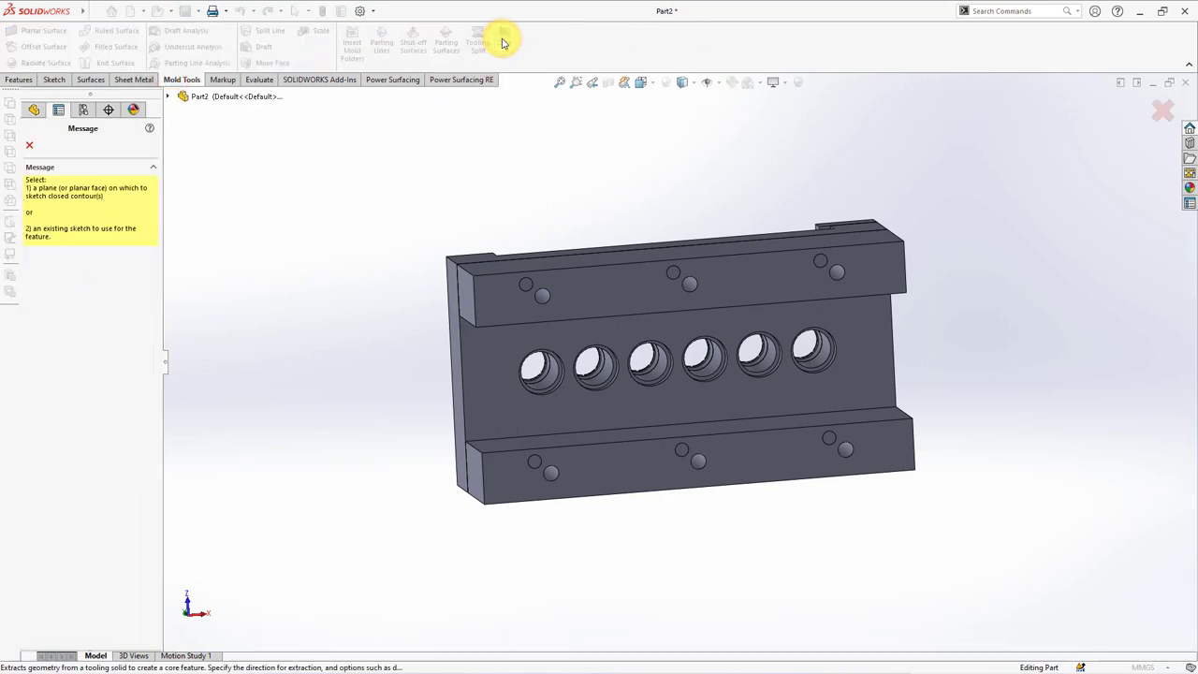
left_click(642, 406)
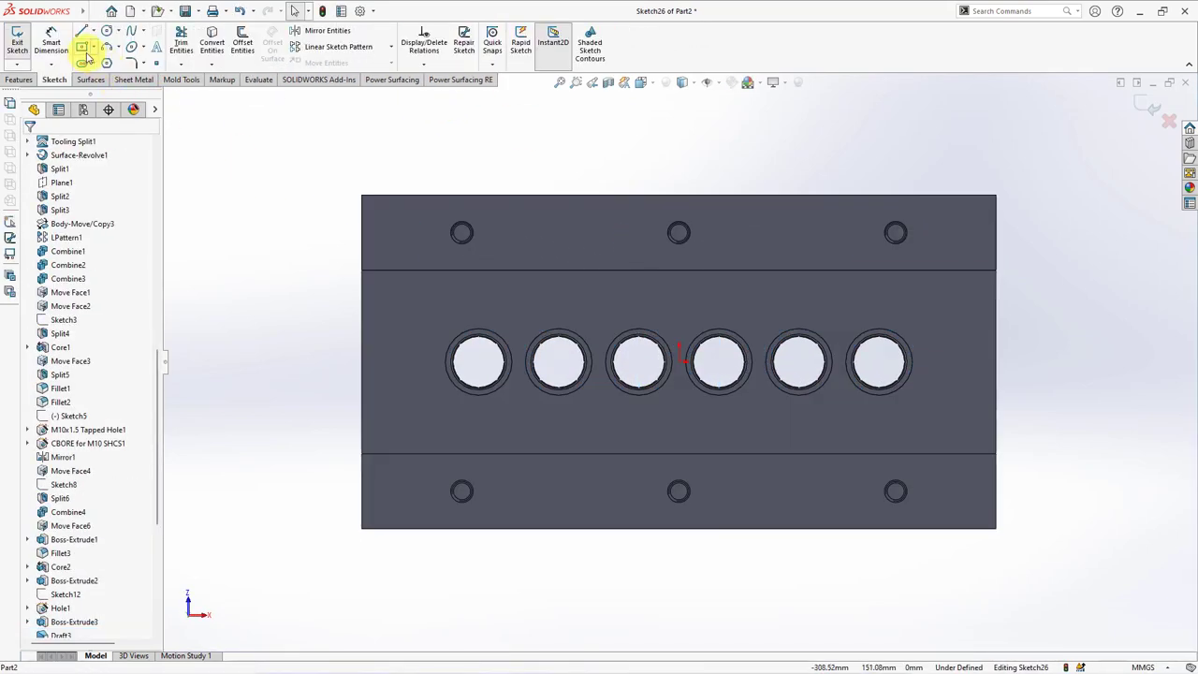
Step: Draw a centre rectangle over the hole row, dimensioned 300 × 60 mm
left_click(82, 49)
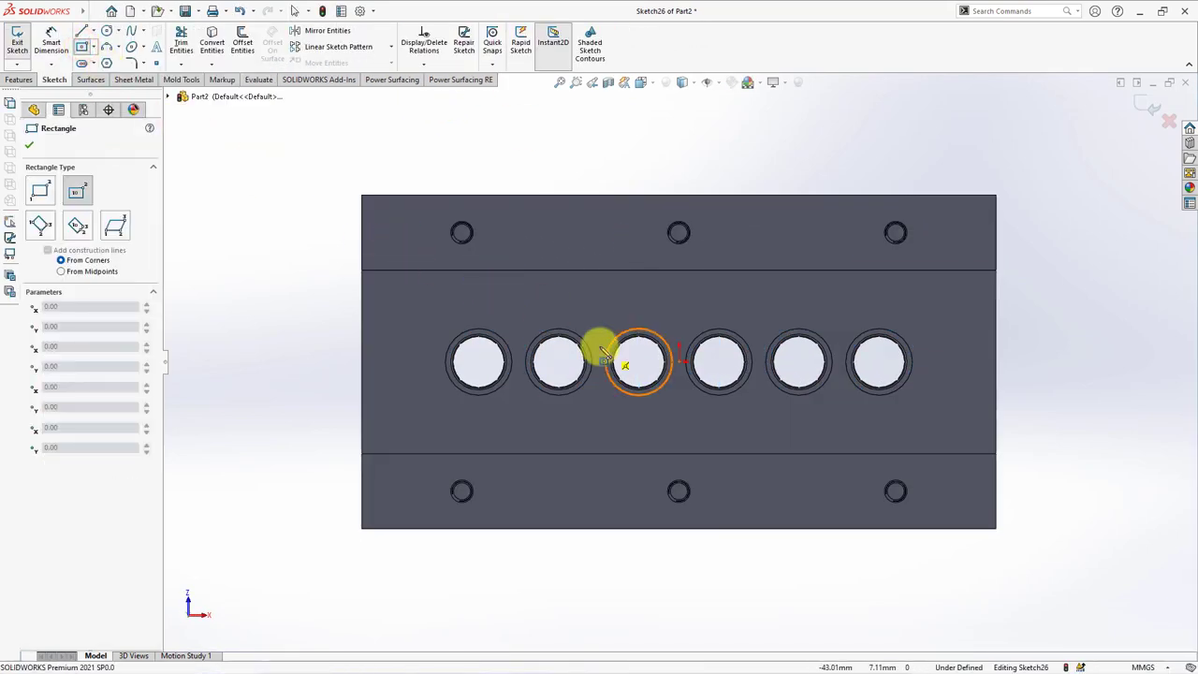
left_click_drag(685, 367, 437, 296)
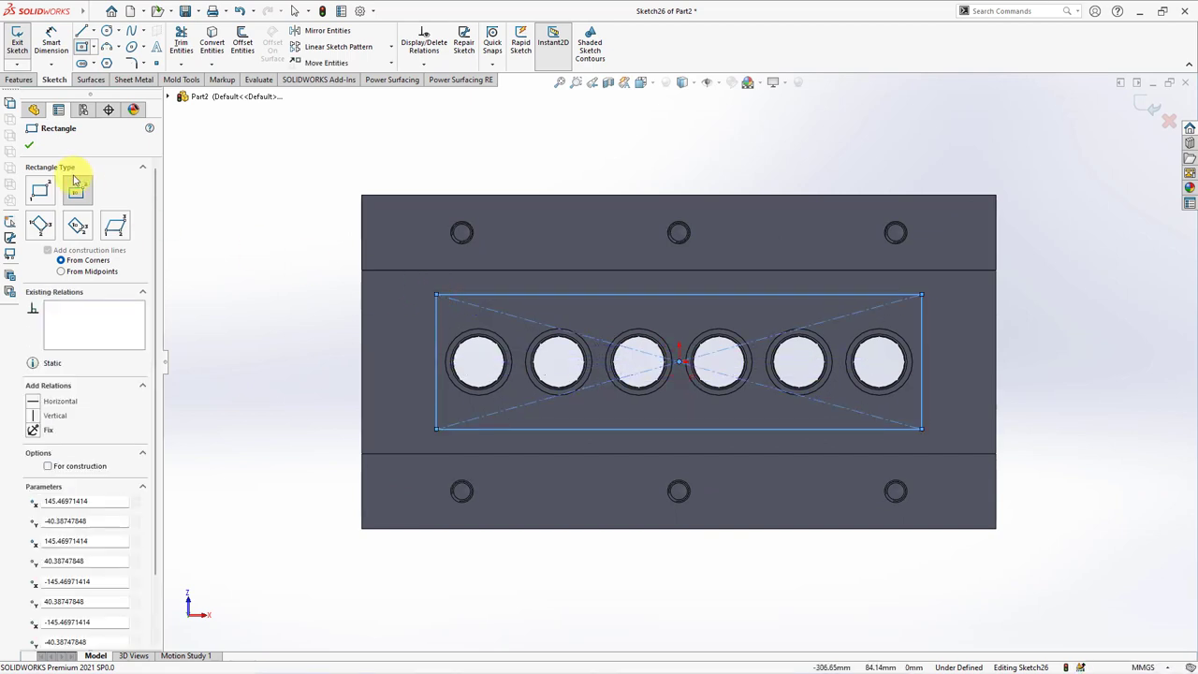
left_click(29, 145)
left_click(52, 42)
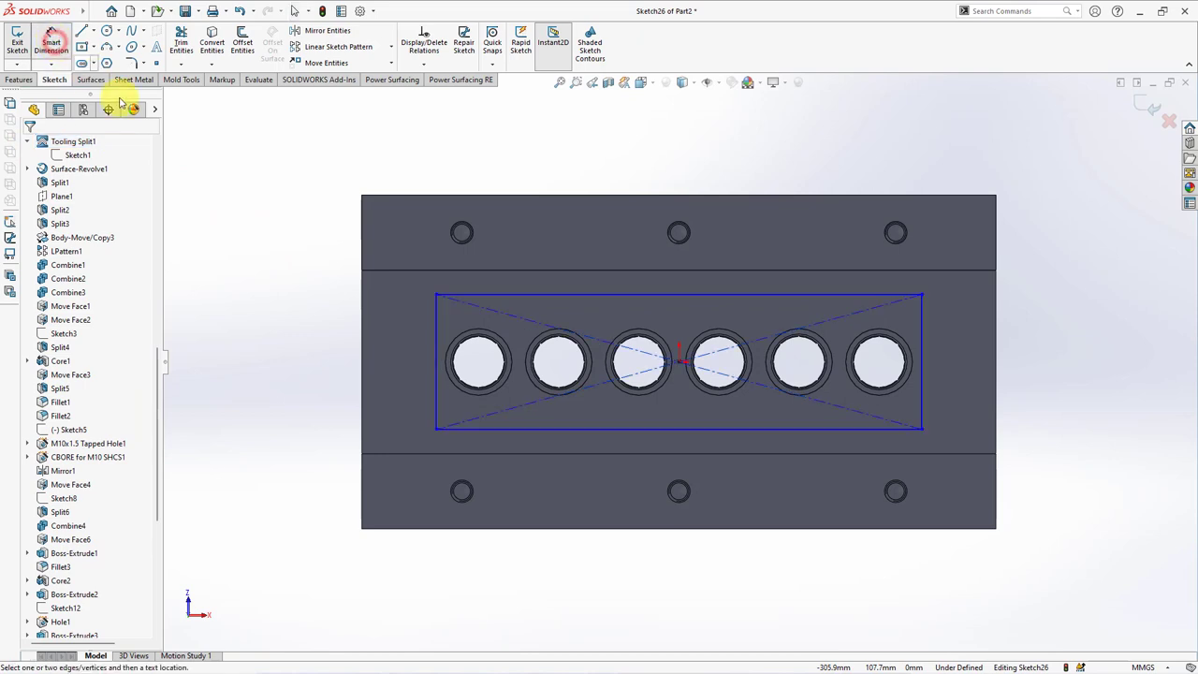
left_click(682, 295)
left_click(682, 174)
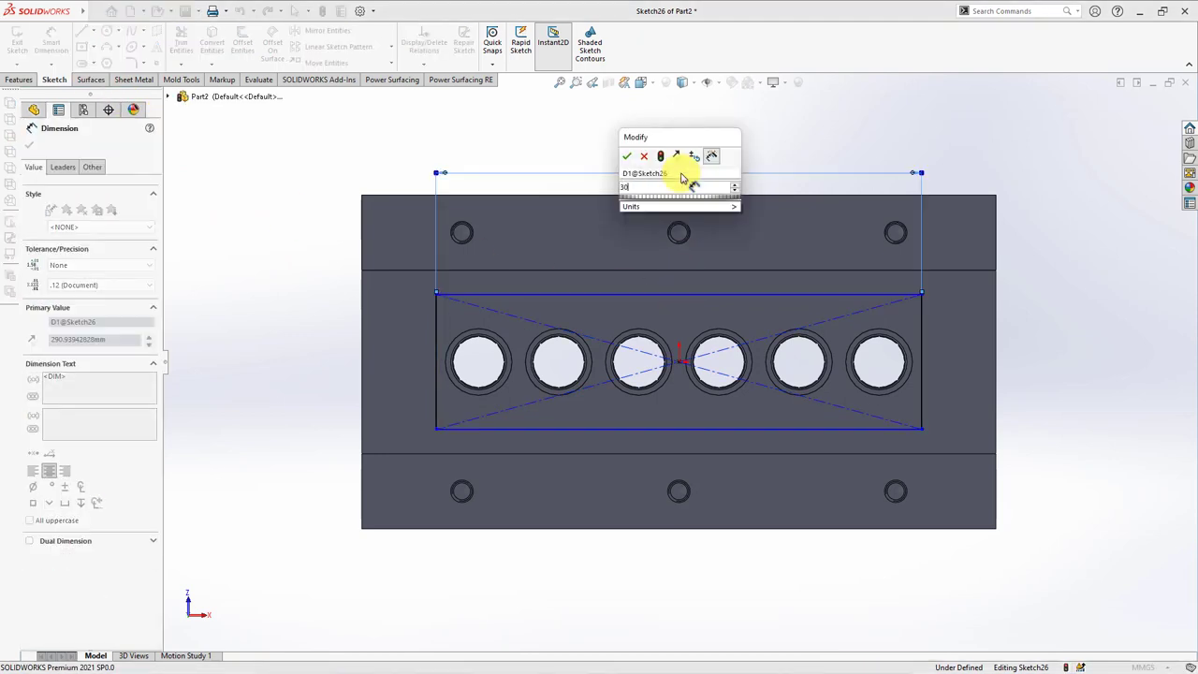
left_click(630, 159)
left_click(428, 315)
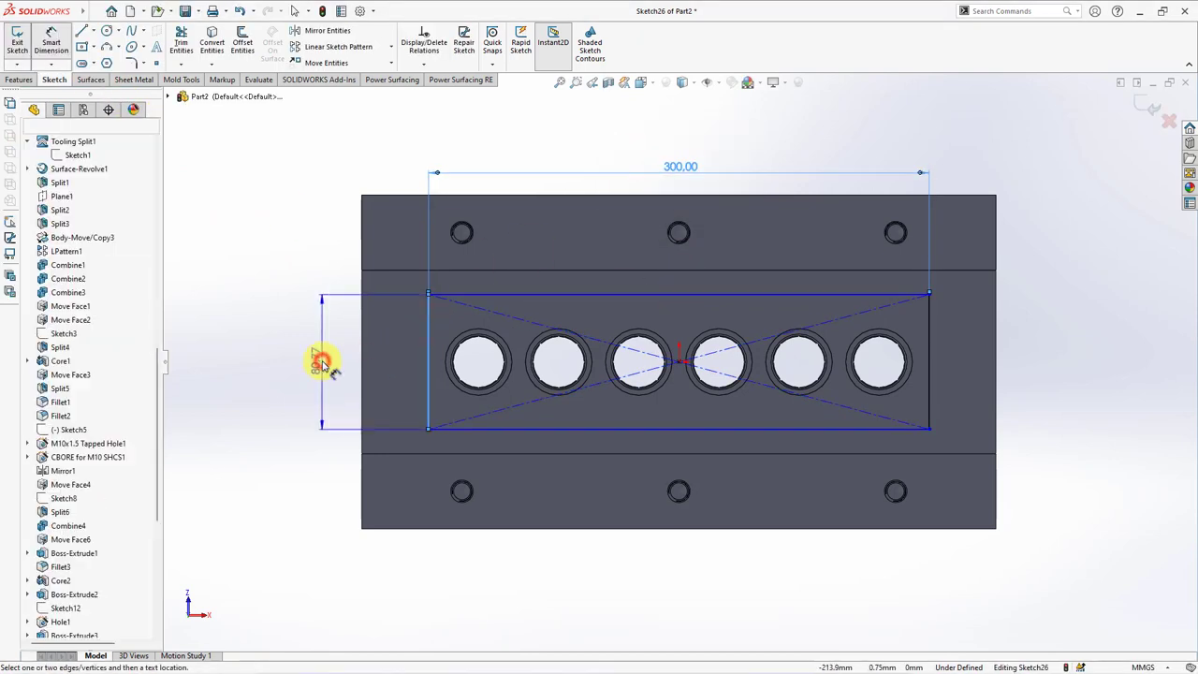
left_click(321, 363)
type("60")
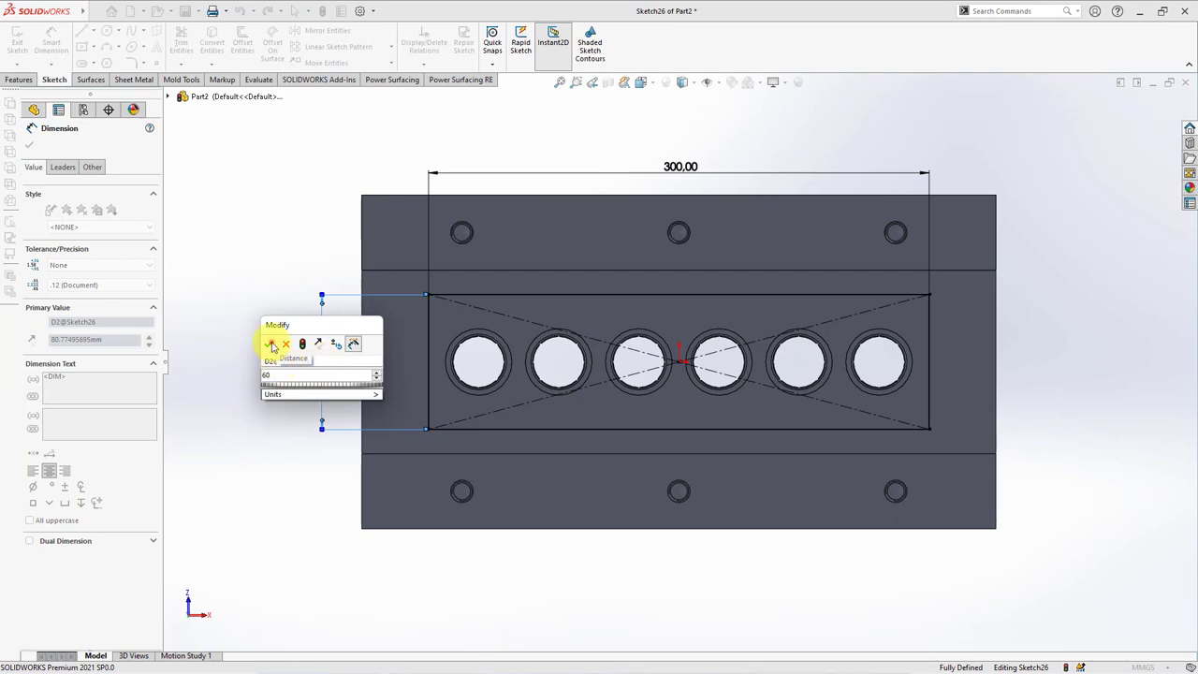
left_click(271, 345)
left_click(268, 327)
Step: Round all four rectangle corners with 10 mm sketch fillets
left_click(133, 65)
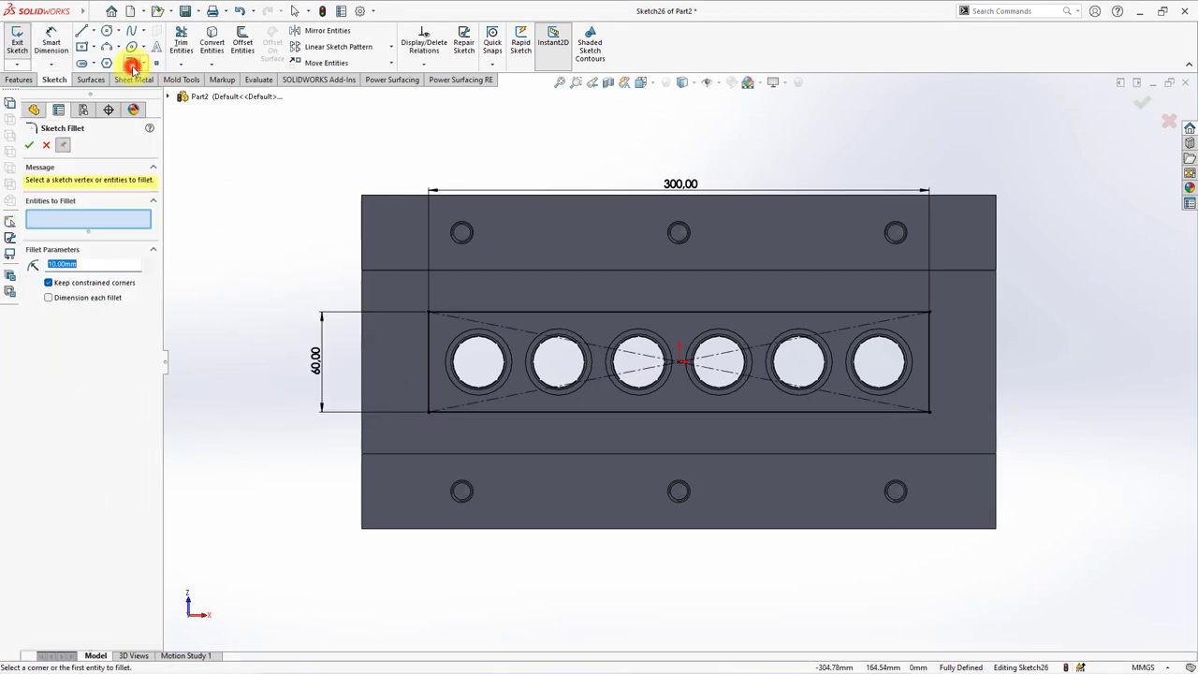
left_click(428, 313)
left_click(428, 407)
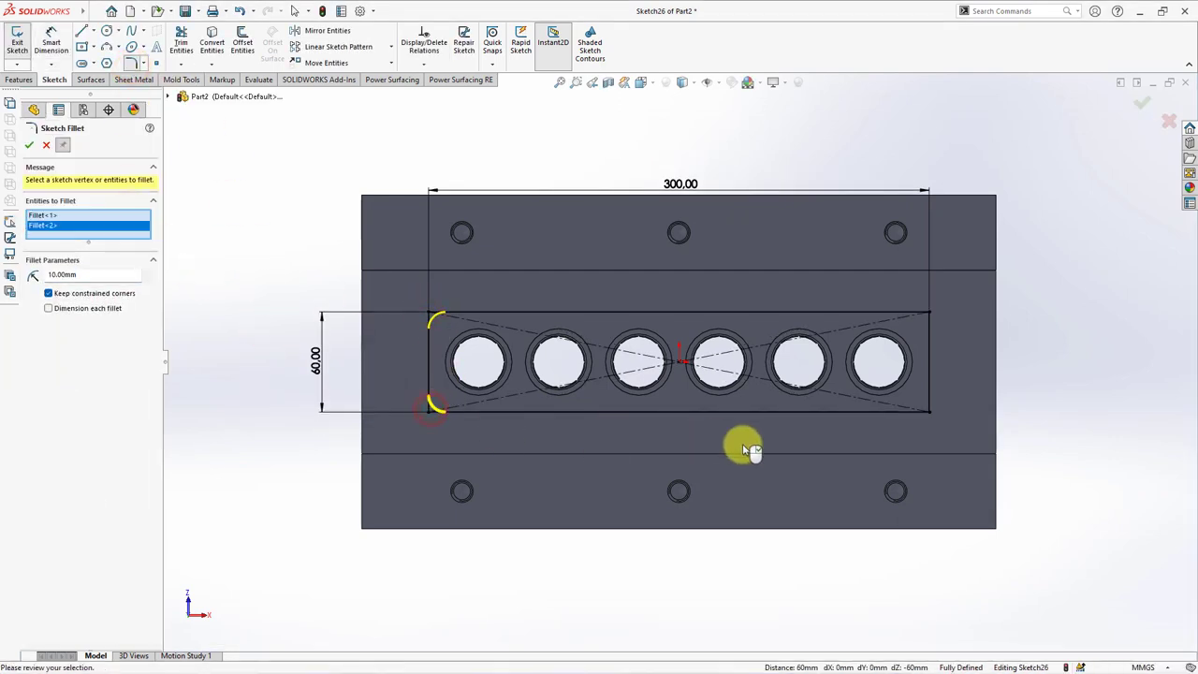
left_click(929, 410)
left_click(929, 314)
key("Return")
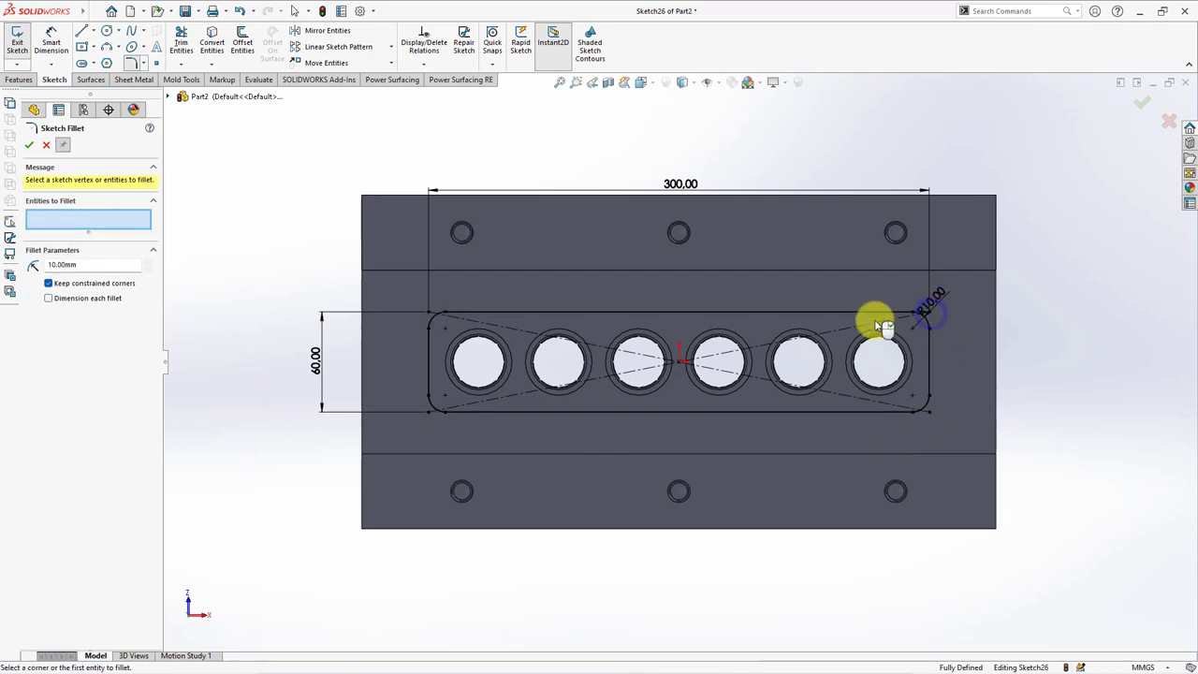
left_click(26, 144)
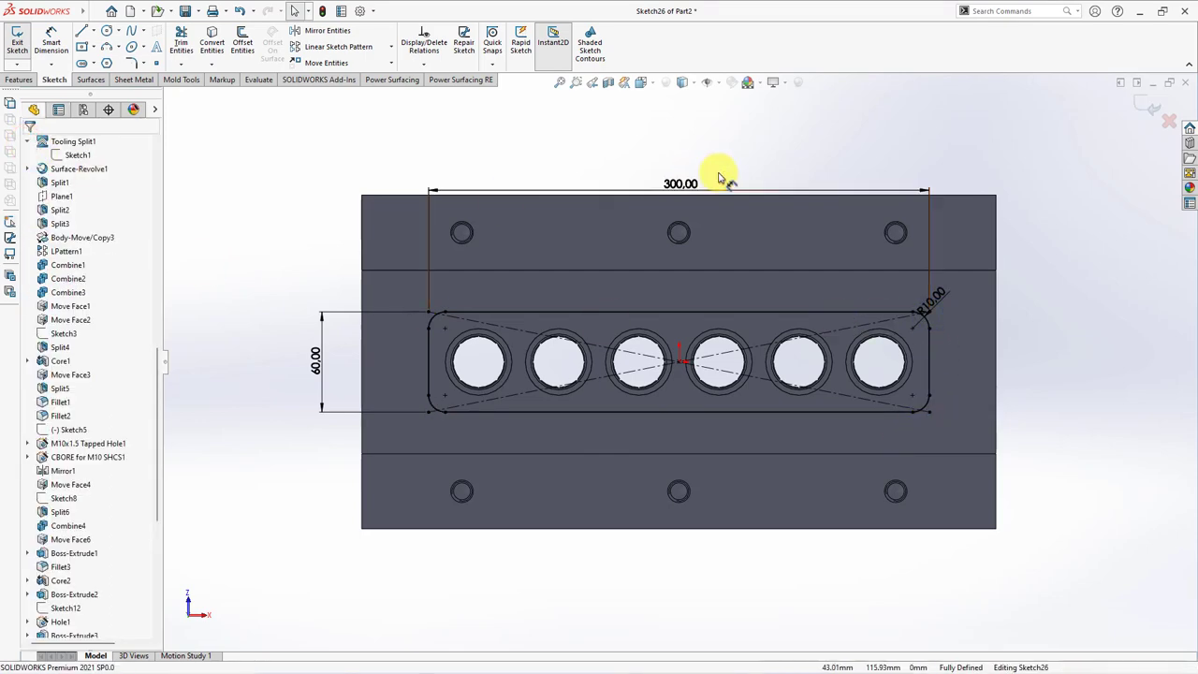
Step: Set the core depths to 20 mm and 8 mm and accept the Core feature
left_click(1146, 110)
mouse_move(849, 270)
middle_mouse_down()
mouse_move(661, 256)
mouse_move(715, 212)
mouse_move(493, 347)
middle_mouse_up()
type("8")
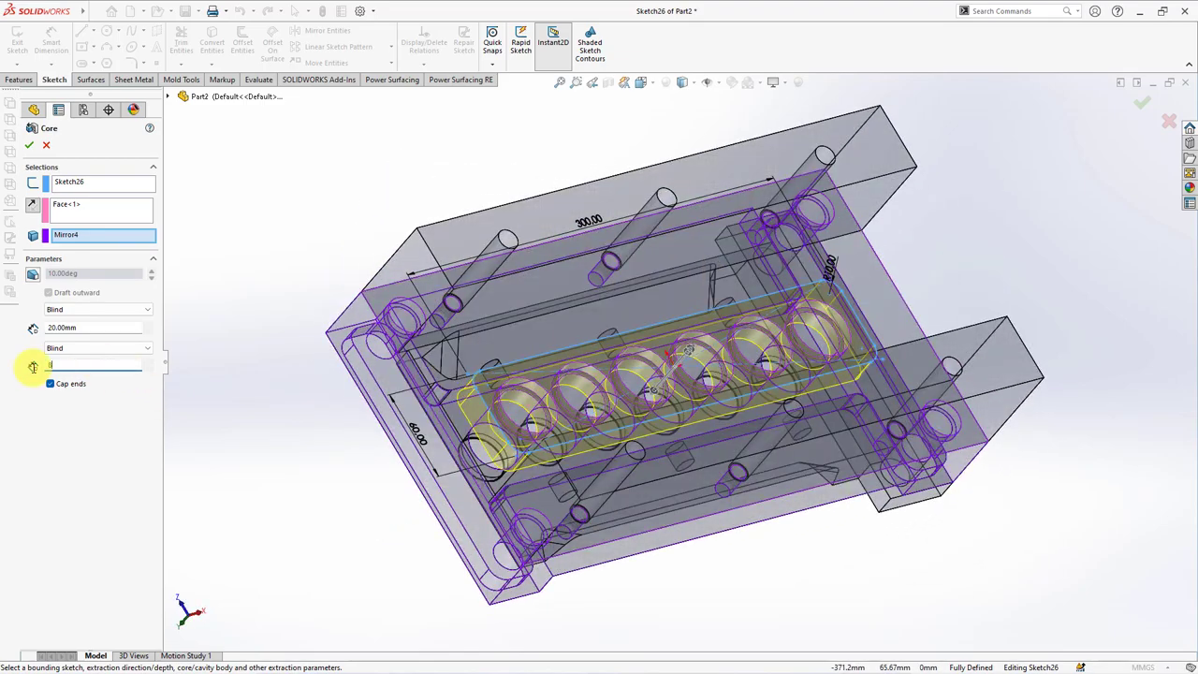
left_click(100, 411)
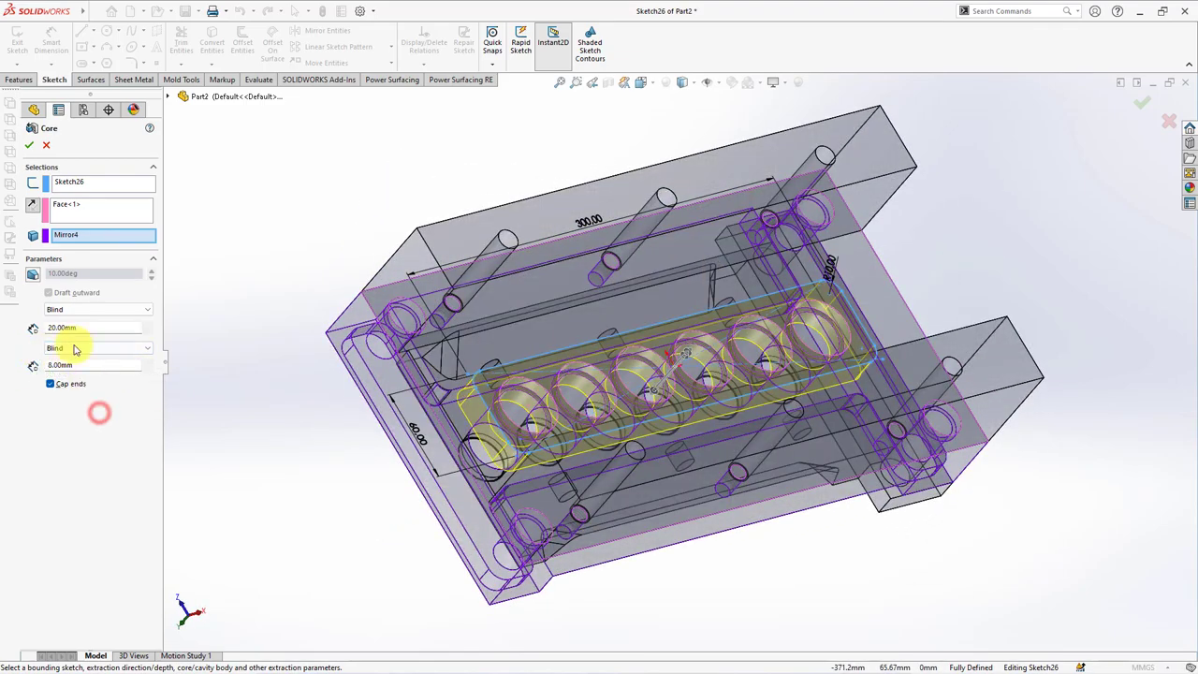
left_click(26, 148)
mouse_move(259, 267)
middle_mouse_down()
mouse_move(285, 330)
mouse_move(462, 209)
mouse_move(449, 569)
mouse_move(580, 139)
middle_mouse_up()
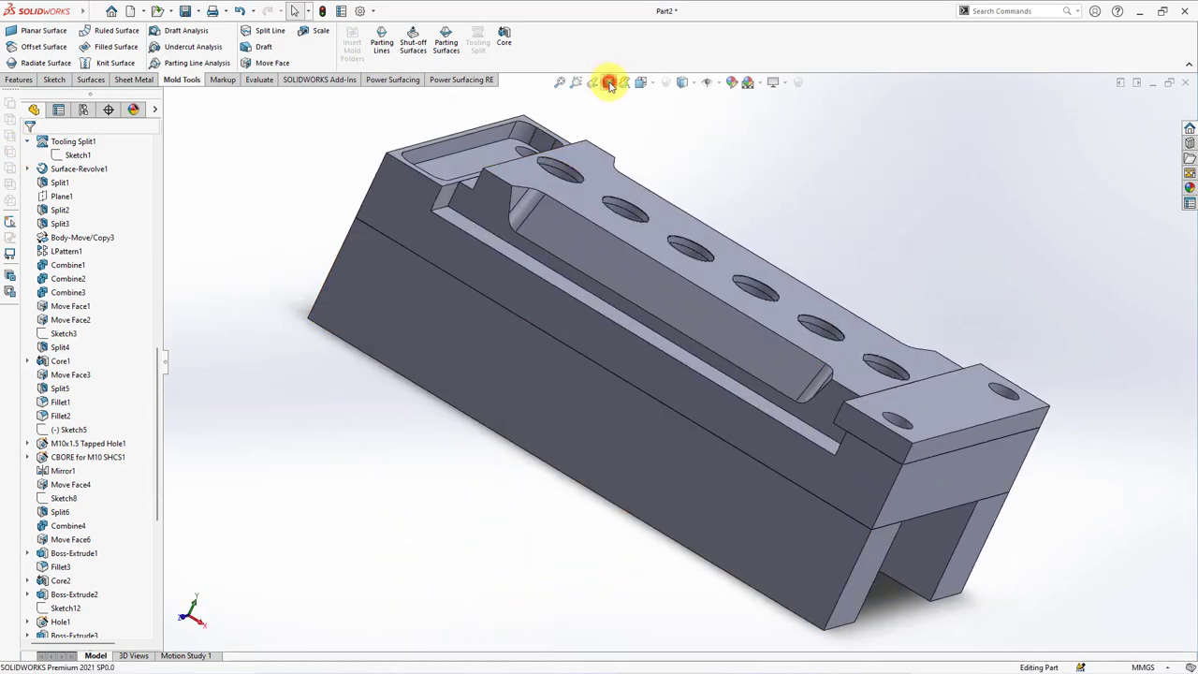
left_click(608, 82)
Step: Remove the section view and orbit to a low side view of the separated base plate
left_click(26, 148)
mouse_move(309, 271)
middle_mouse_down()
mouse_move(331, 297)
mouse_move(329, 355)
middle_mouse_up()
left_click(607, 82)
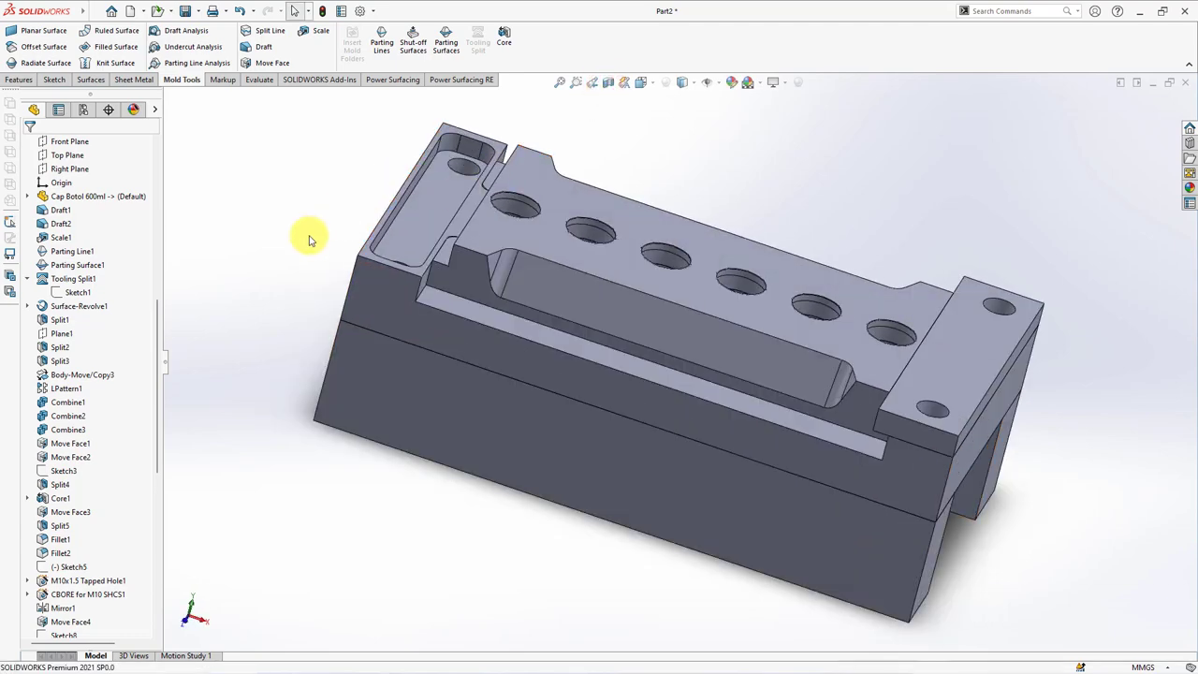
scroll(155, 313, "up", 6)
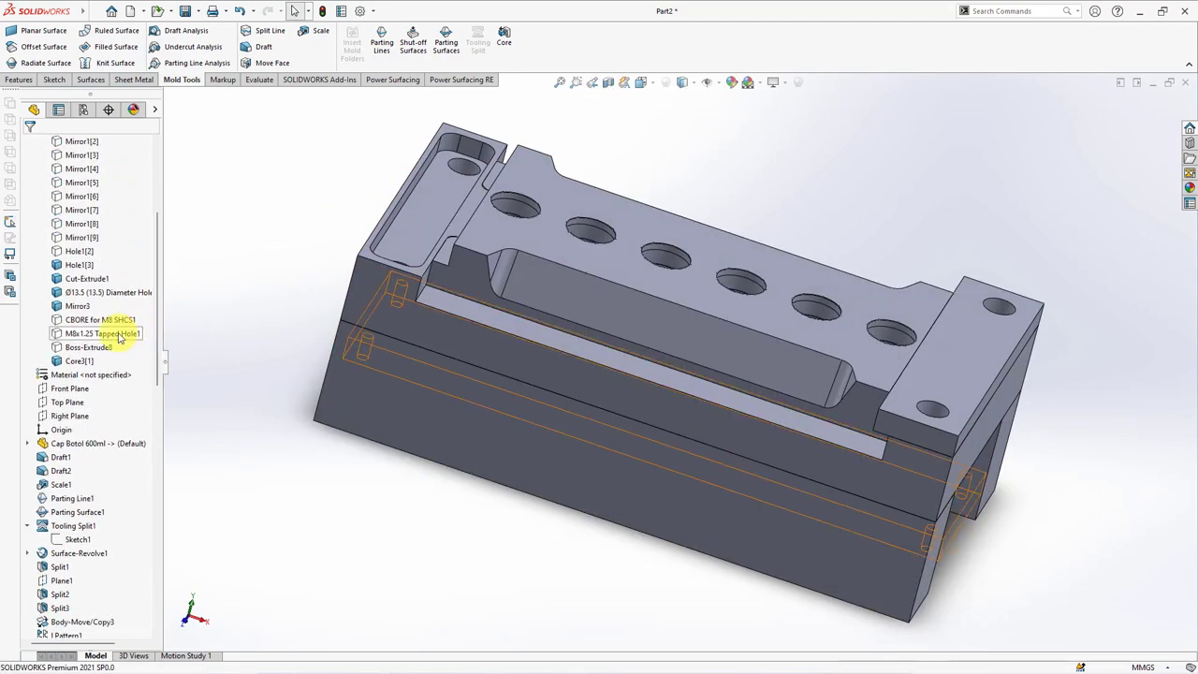
middle_click_drag(235, 308, 318, 309)
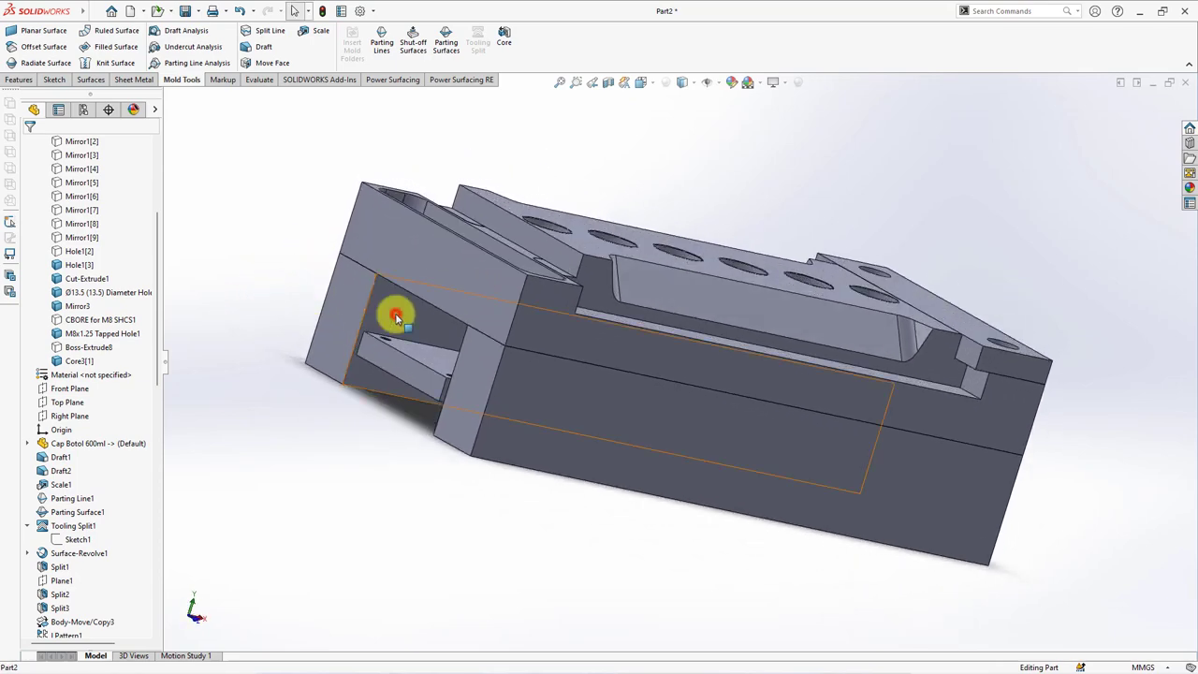
left_click(400, 309)
left_click(580, 367, "ctrl")
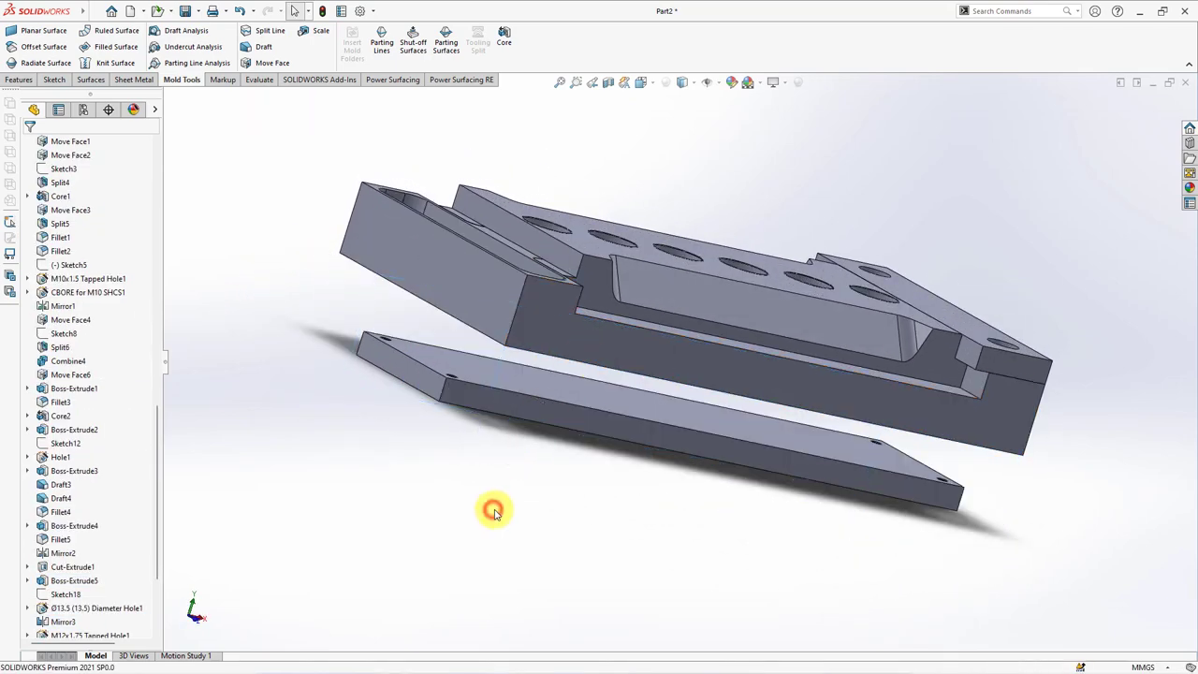
middle_click_drag(489, 505, 436, 474)
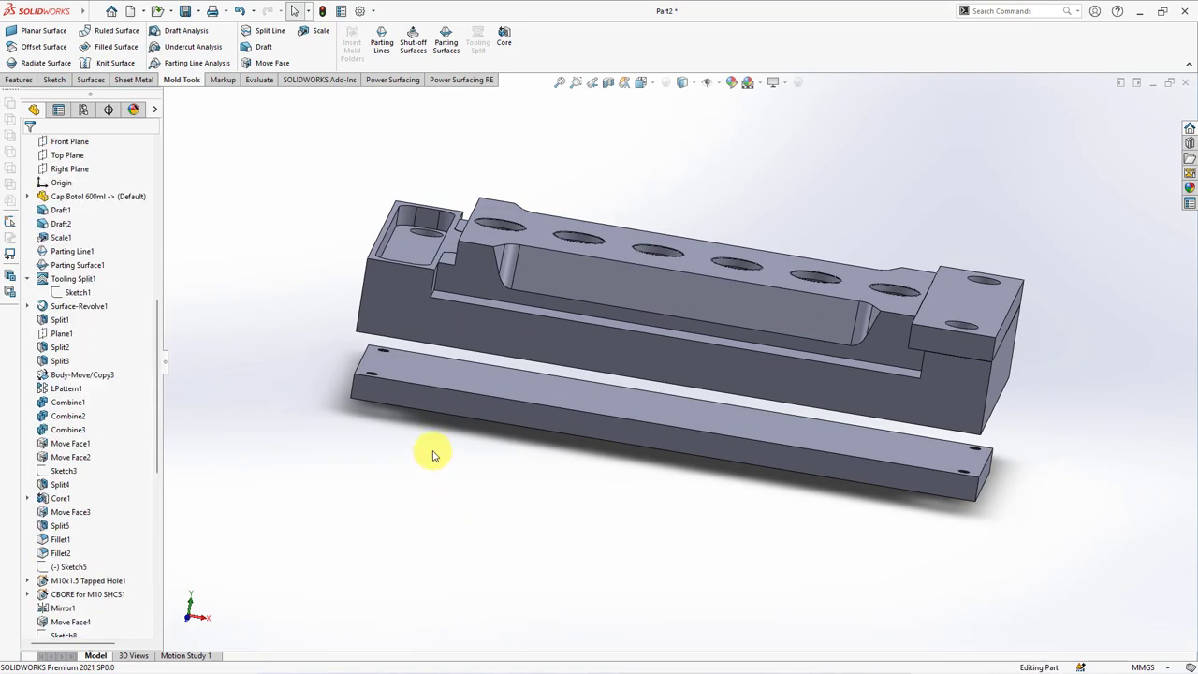
Step: Hide the cavity body and make the six Mirror1 cap bodies opaque
left_click(475, 280)
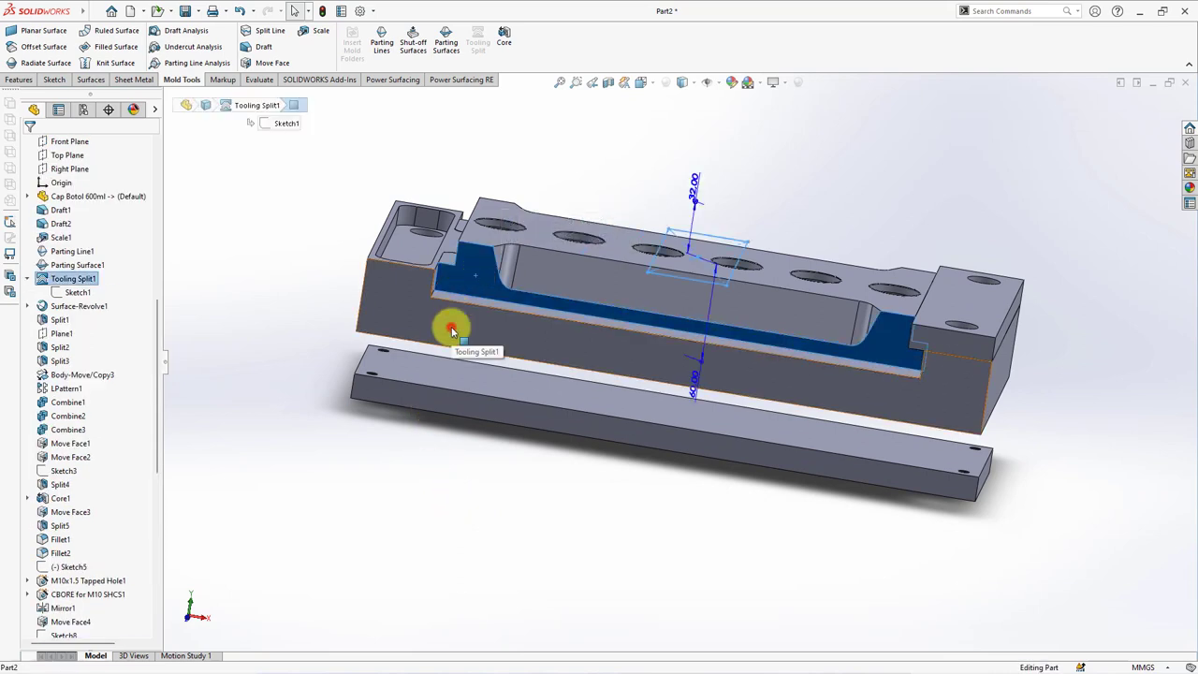
left_click(496, 289)
left_click(301, 281)
left_click_drag(161, 330, 173, 198)
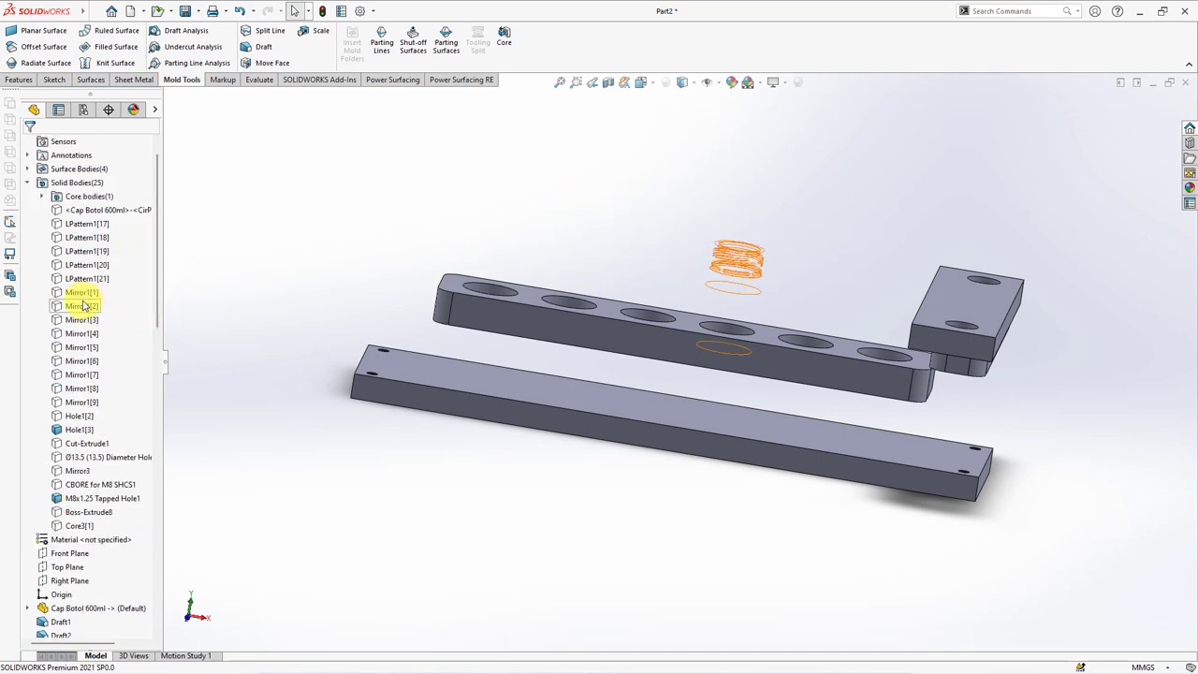
left_click(82, 306)
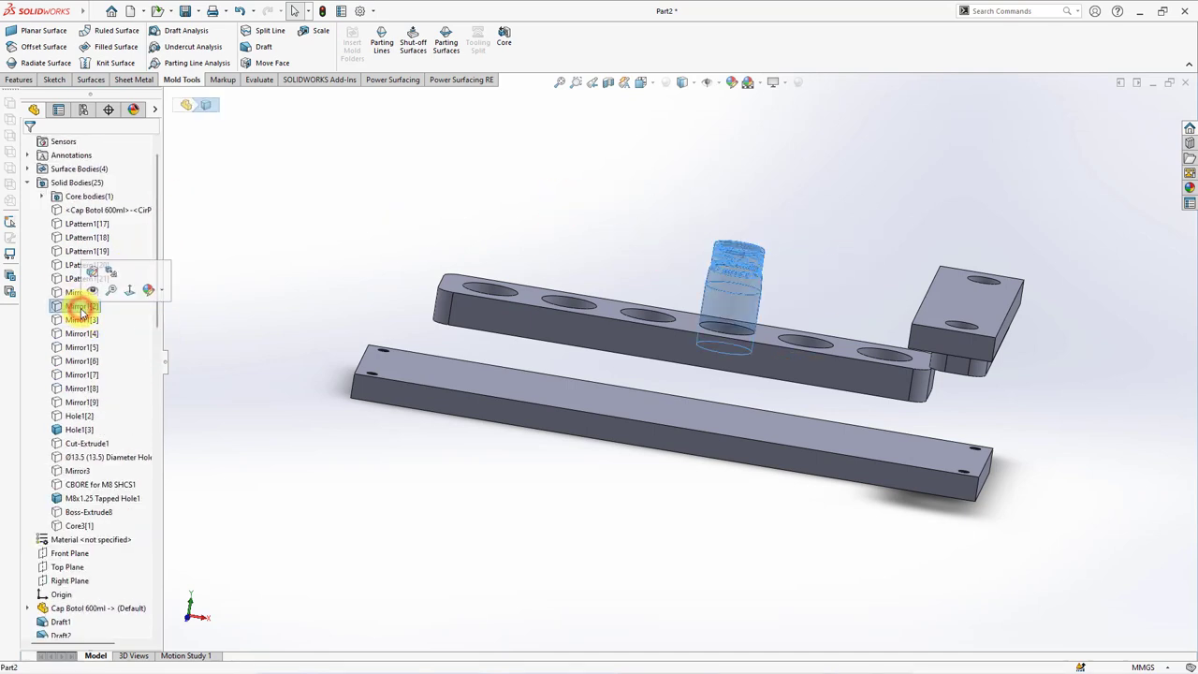
left_click(87, 375, "shift")
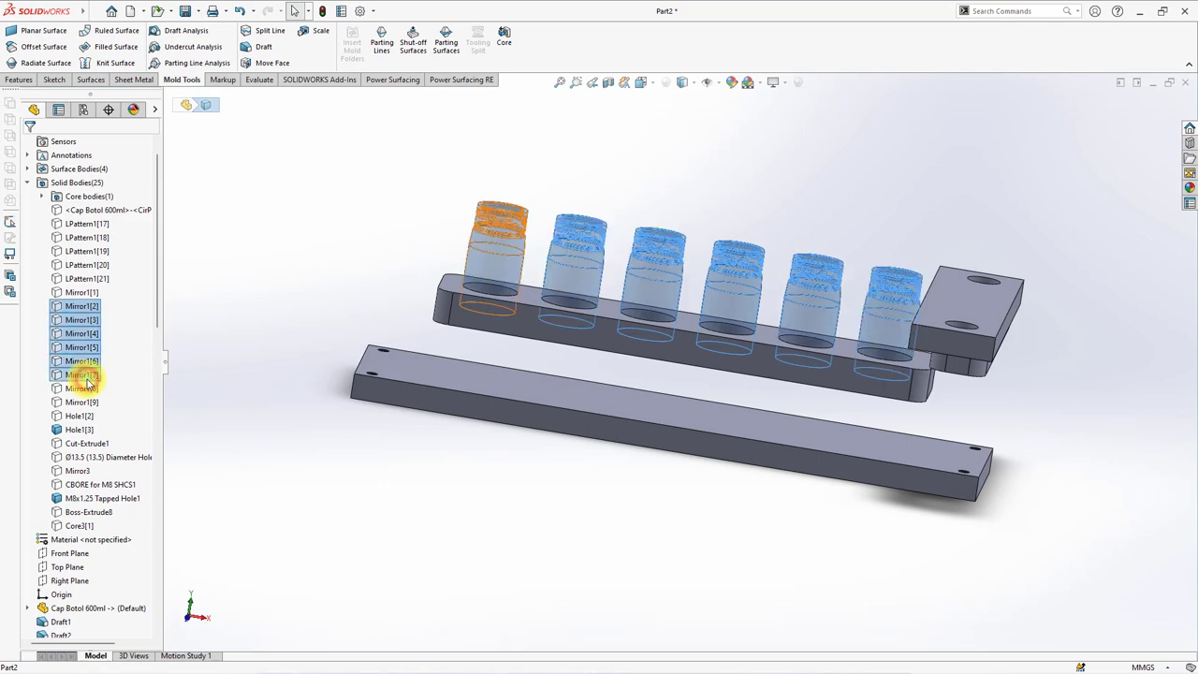
left_click(313, 426)
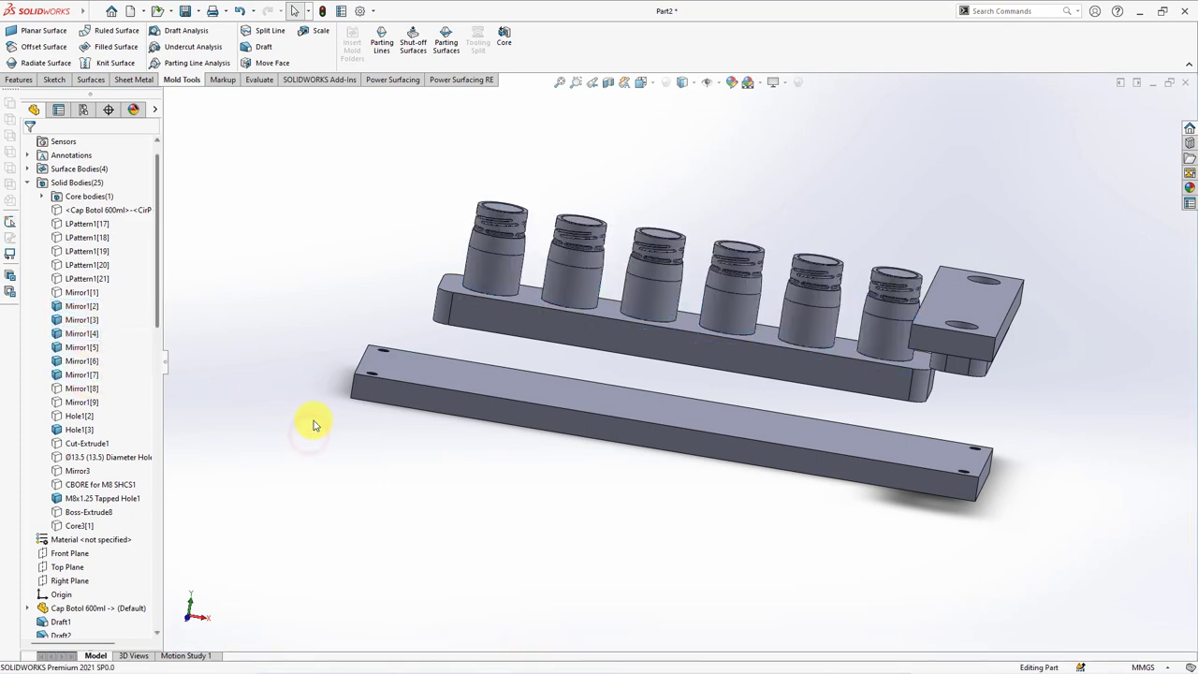
Step: Hide the upper core bar body
left_click(524, 321)
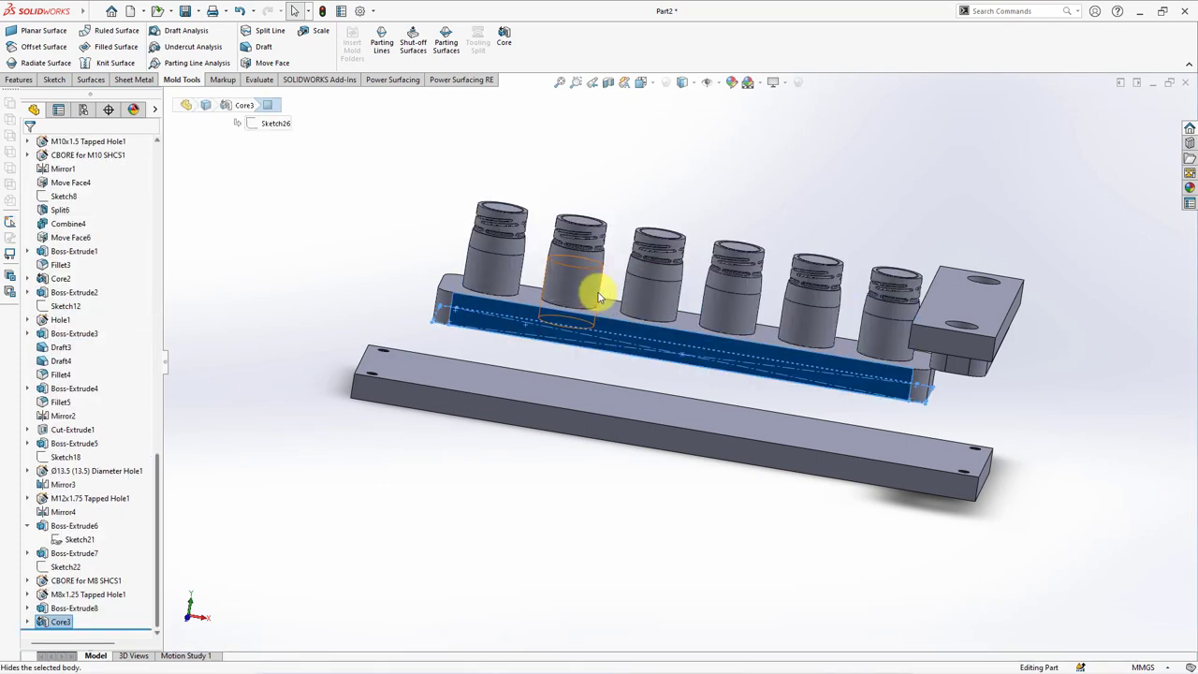
left_click(374, 287)
left_click_drag(157, 458, 160, 254)
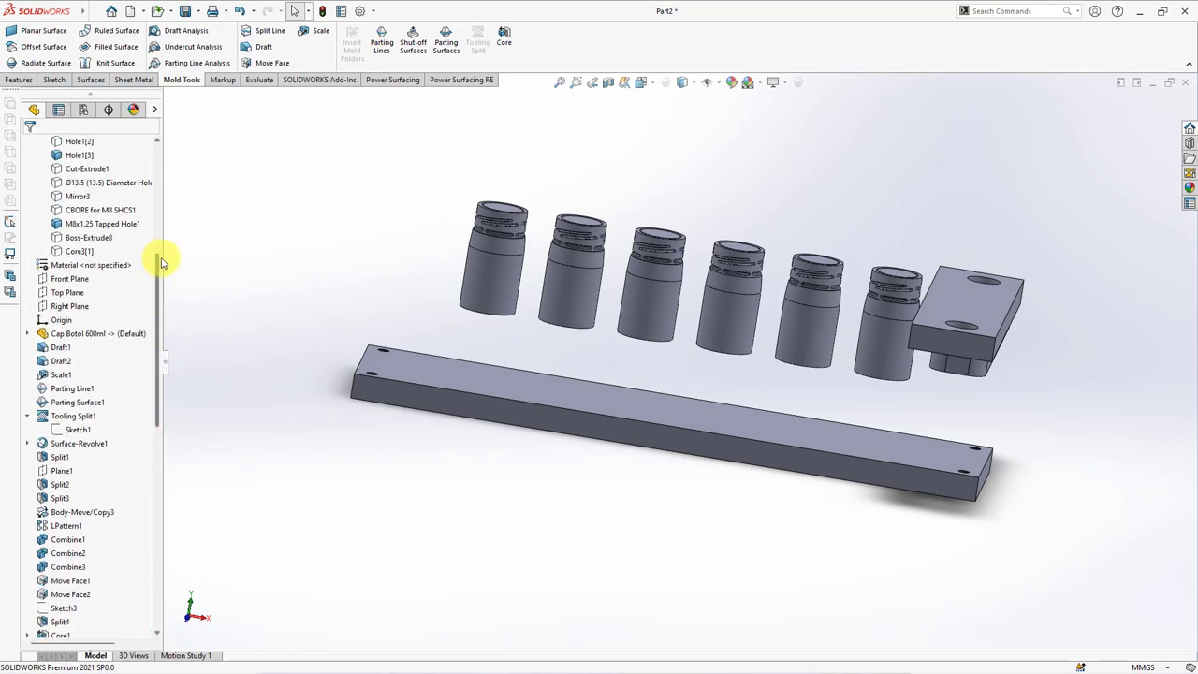
left_click(75, 278)
Step: Start a sketch on the Front Plane with the display set to Hidden Lines Removed
left_click(97, 264)
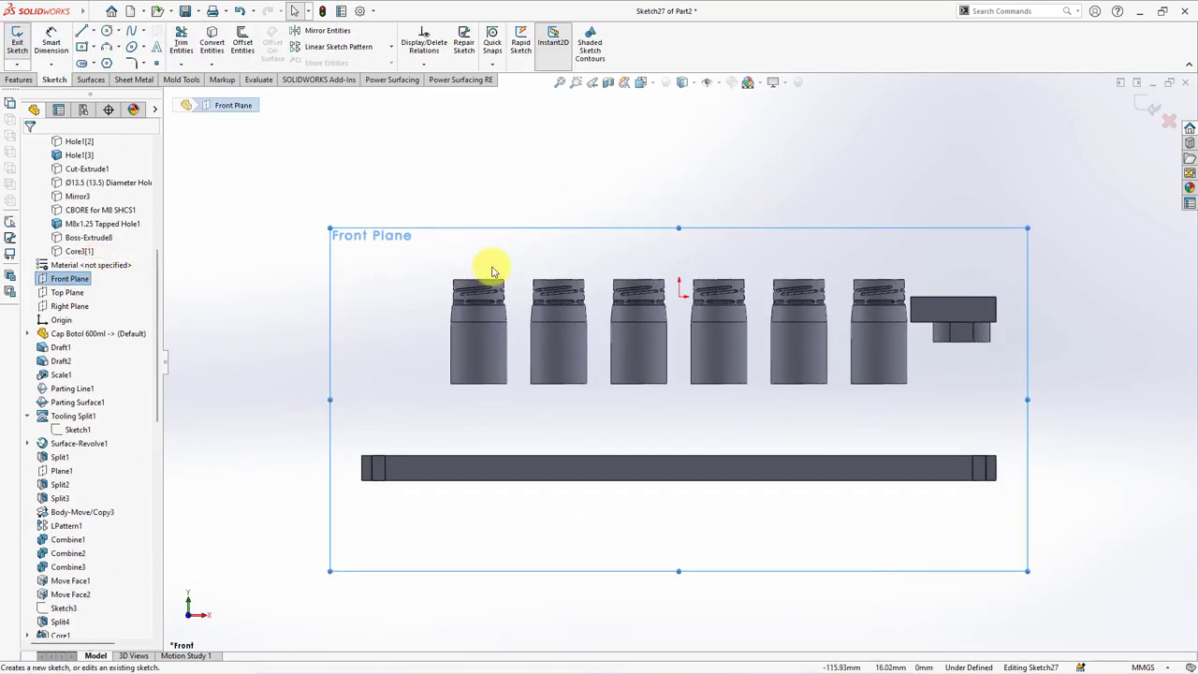
scroll(503, 332, "down", 1)
scroll(509, 320, "down", 2)
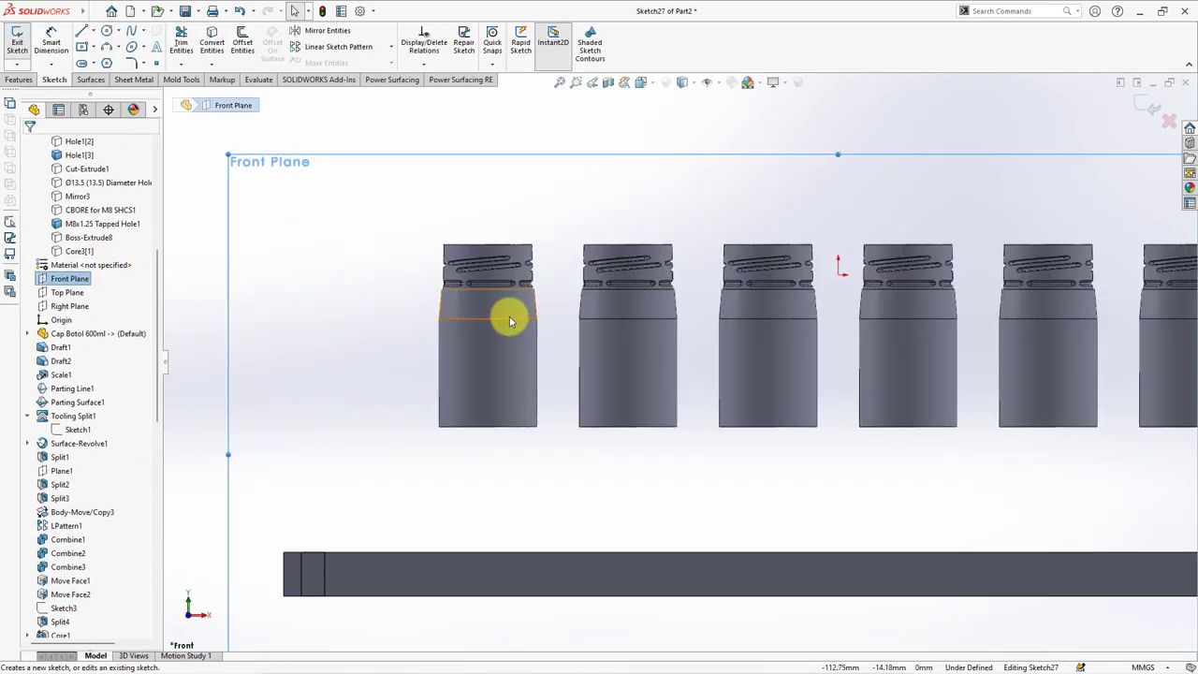
left_click(681, 82)
left_click(680, 165)
scroll(477, 280, "down", 3)
scroll(505, 279, "down", 1)
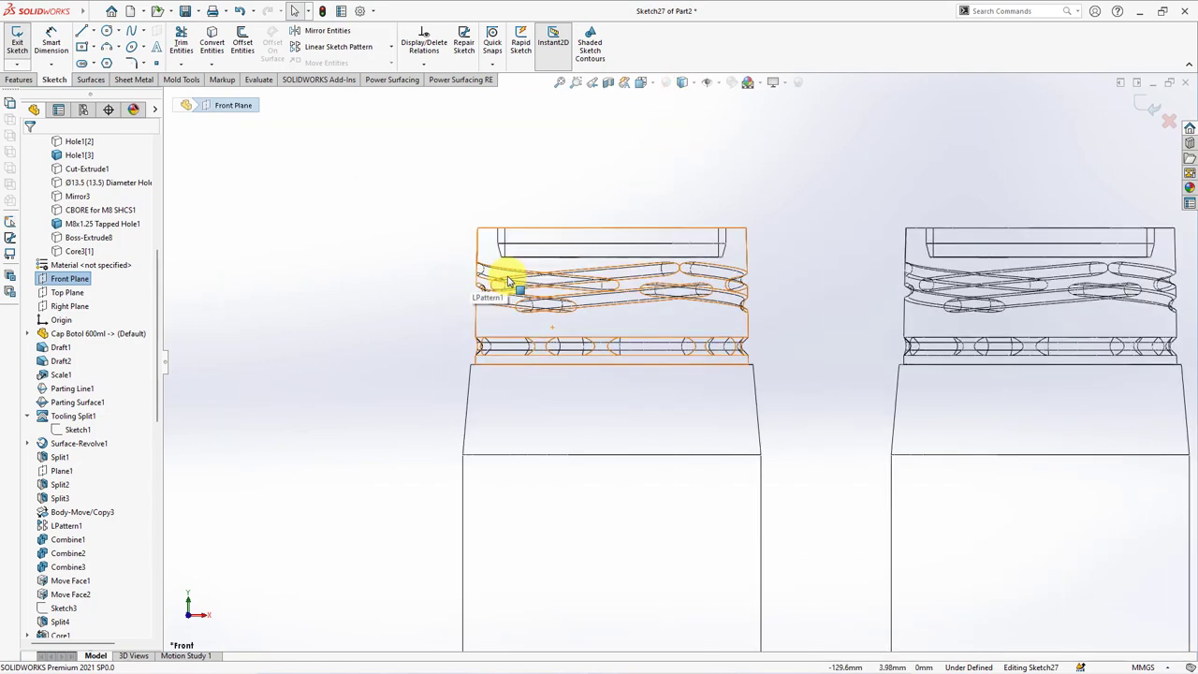
left_click(505, 239)
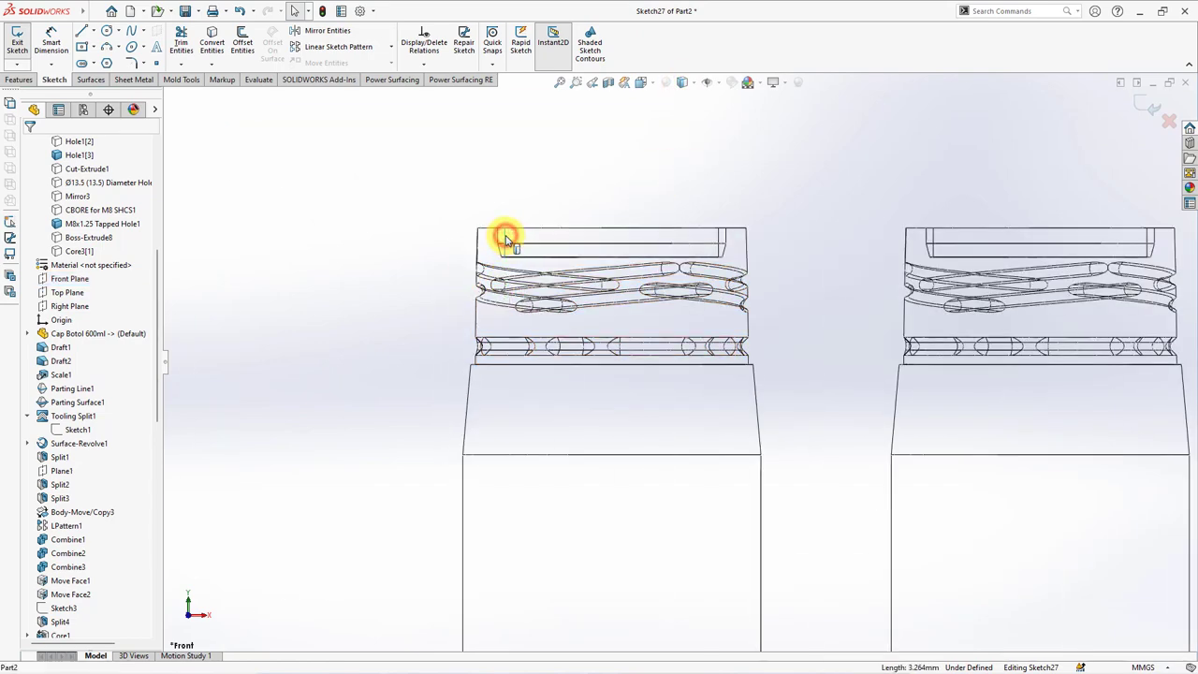
scroll(409, 187, "up", 1)
scroll(438, 218, "up", 2)
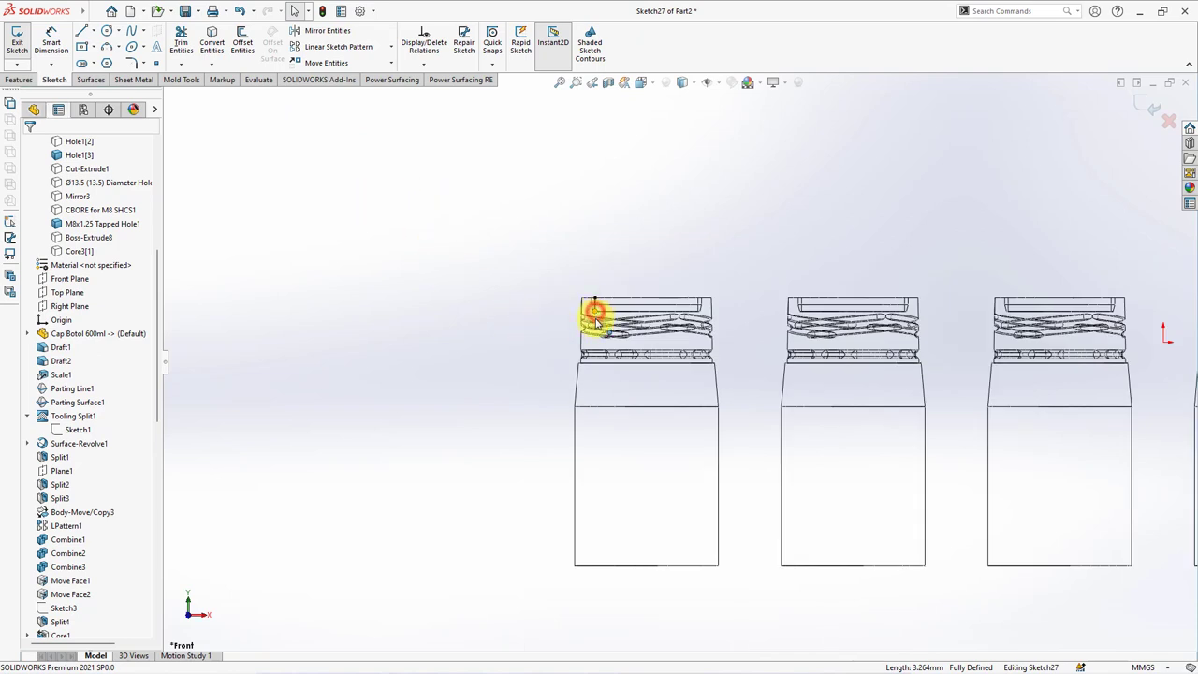
Step: Draw the pin's line profile down from the first cap toward the plate
left_click_drag(595, 318, 602, 477)
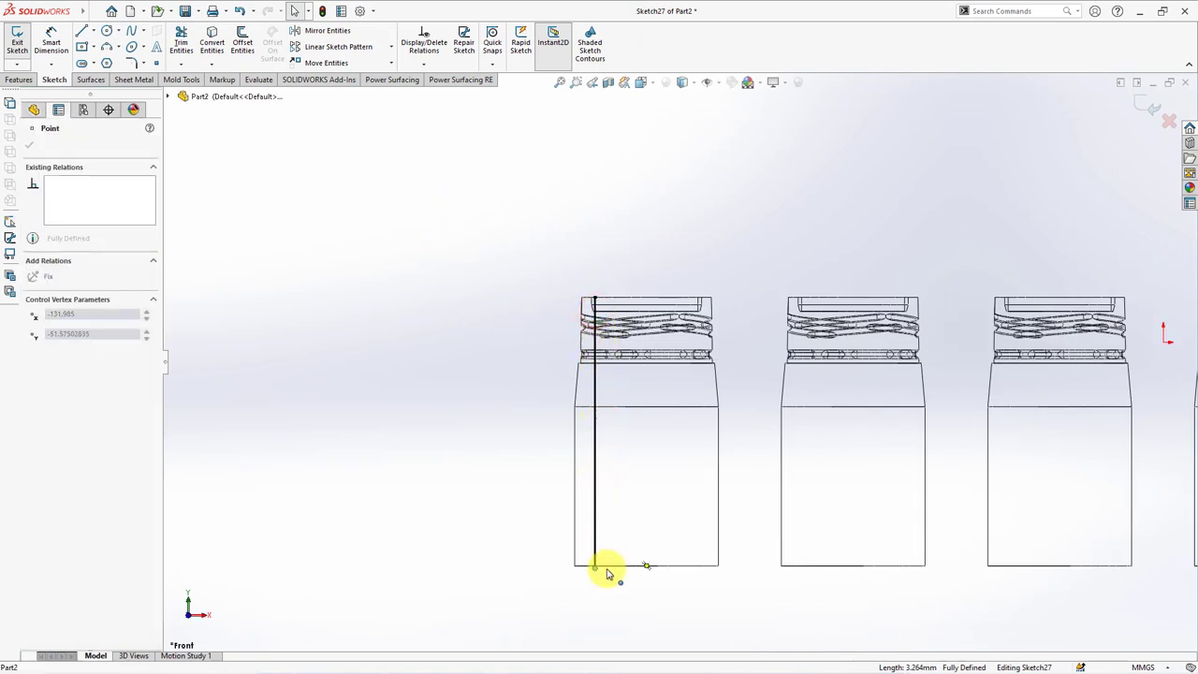
scroll(608, 604, "up", 3)
scroll(637, 553, "down", 2)
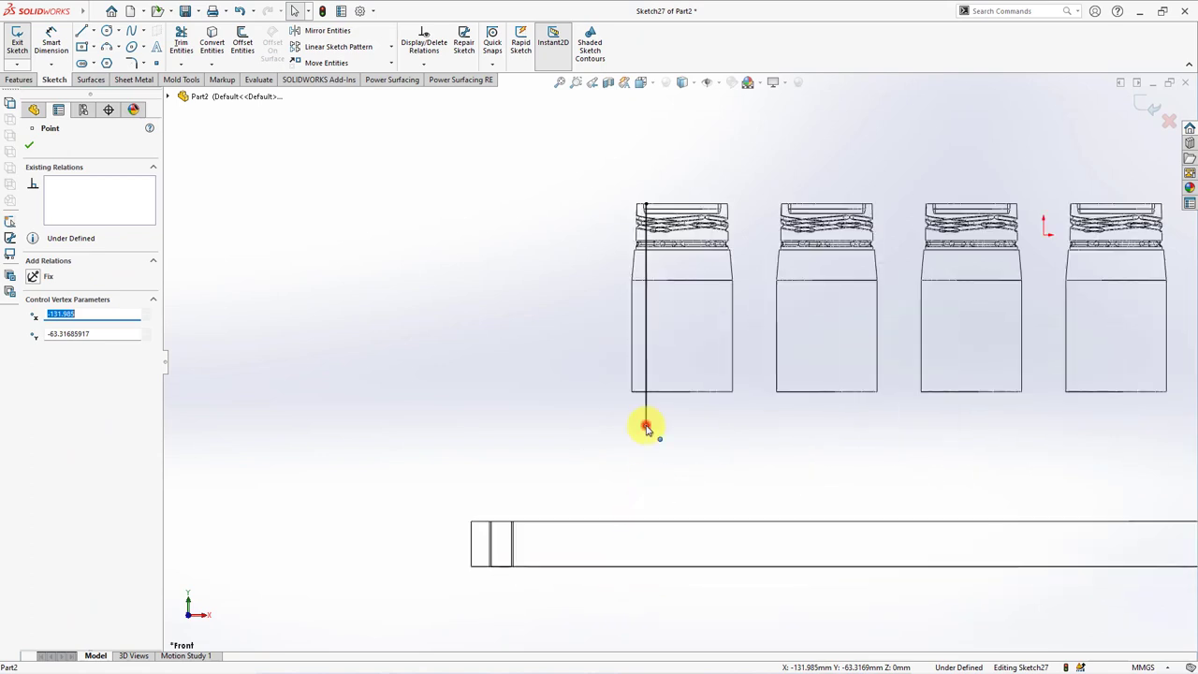
left_click_drag(645, 426, 652, 552)
left_click(81, 31)
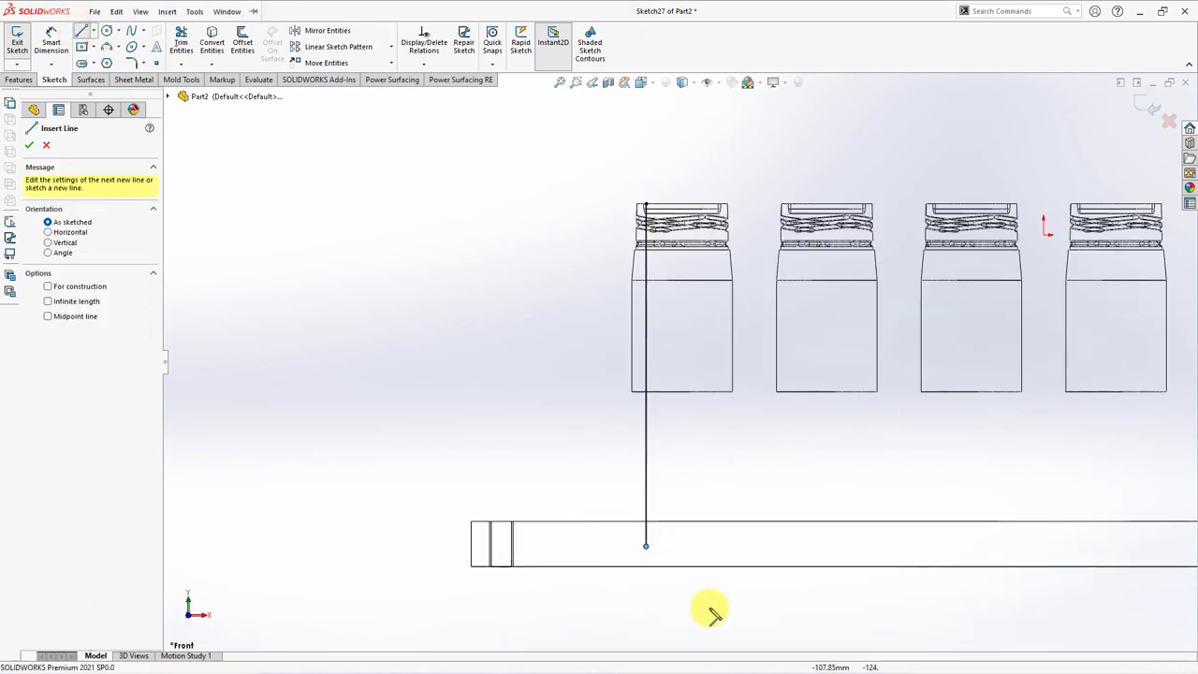
left_click(646, 547)
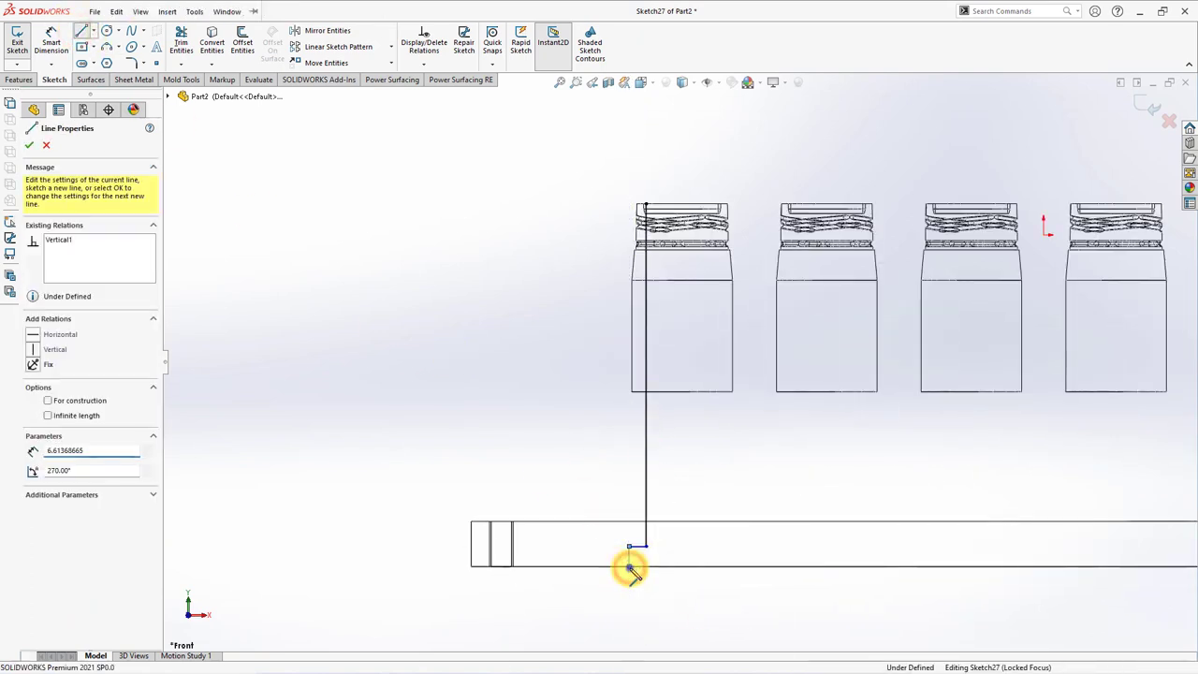
right_click(628, 562)
left_click(661, 513)
Step: Add a centreline from the first cap's top to the plate's top edge
left_click(92, 31)
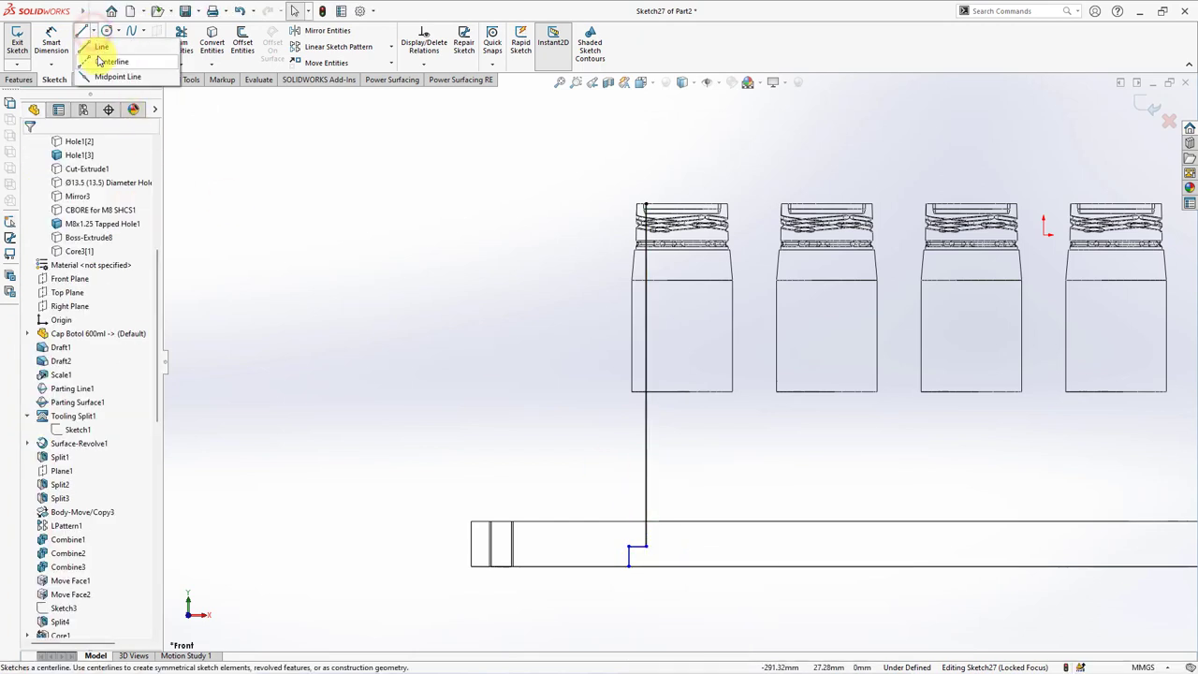
left_click(103, 60)
left_click(682, 204)
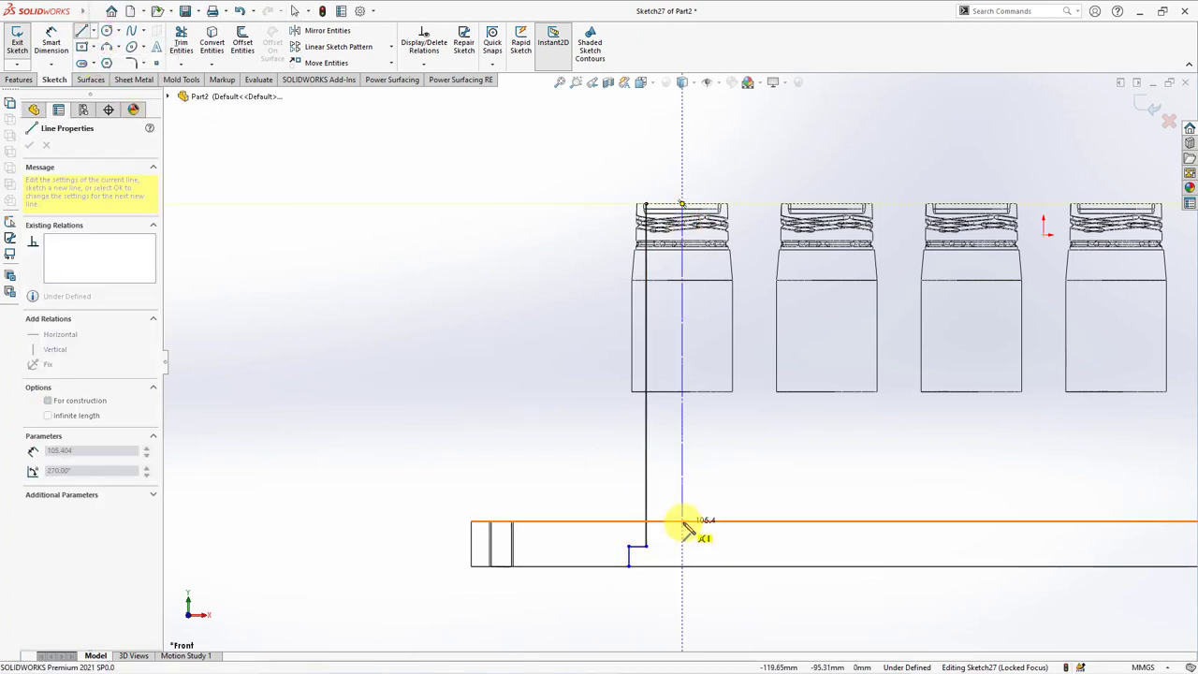
left_click(686, 521)
key("Escape")
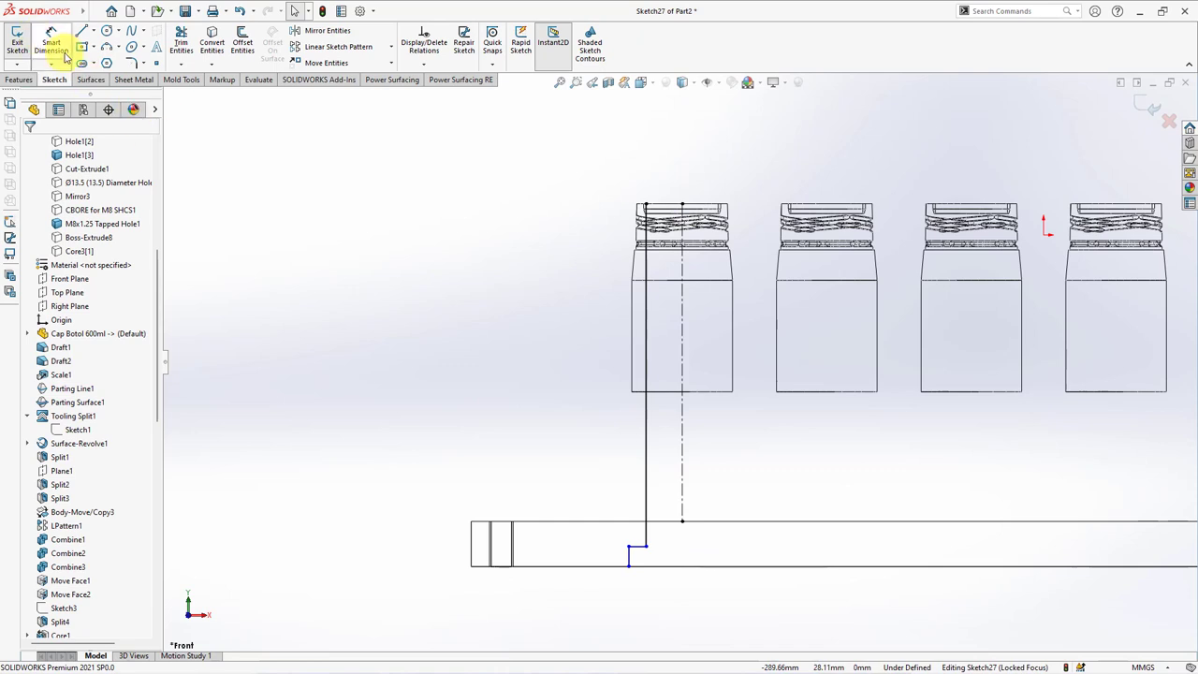
Step: Dimension the short line 8 mm and its diameter about the centreline 28 mm
left_click(61, 51)
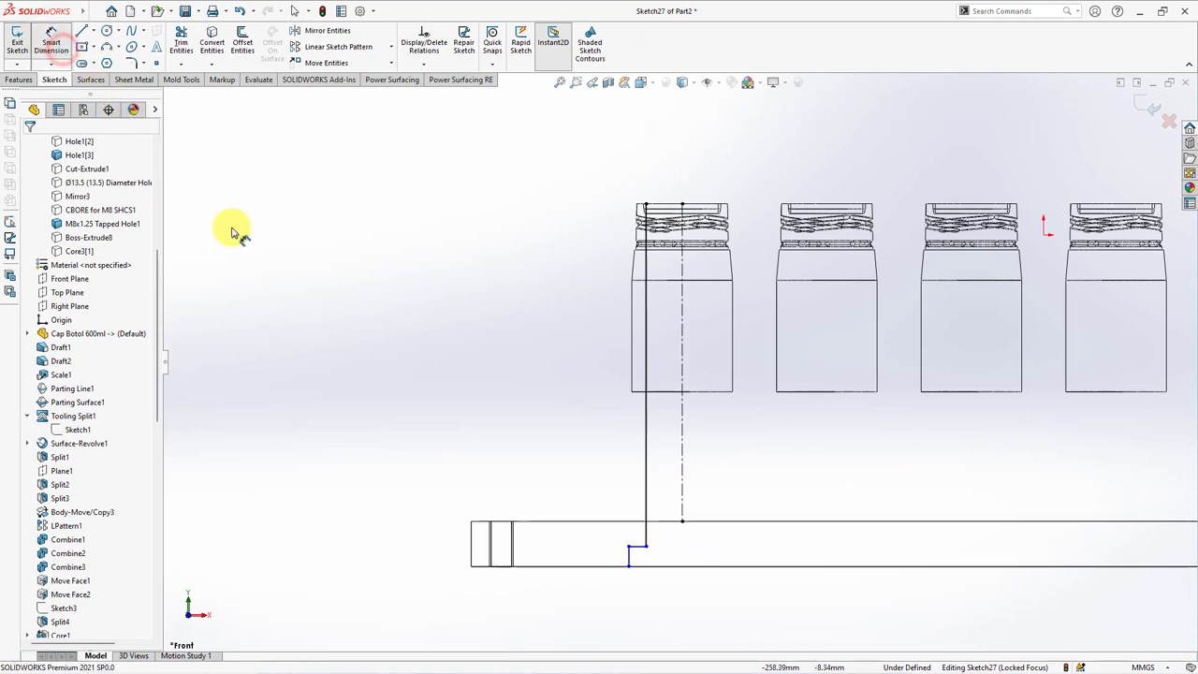
left_click(634, 548)
left_click(593, 552)
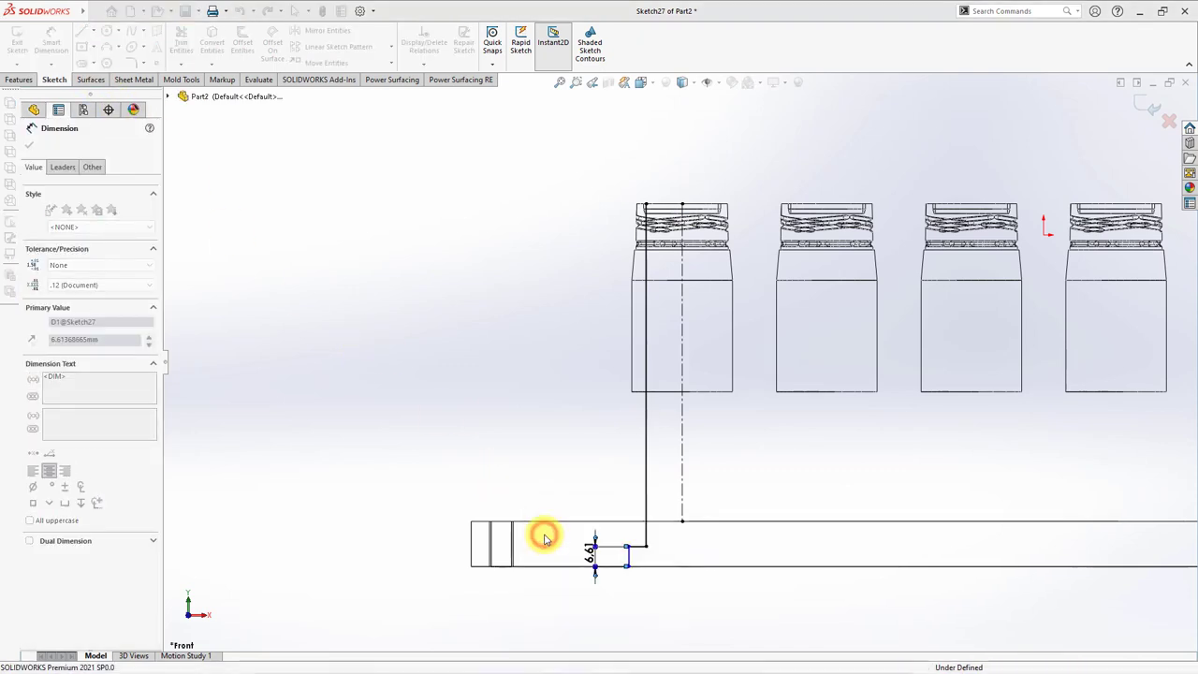
key("Escape")
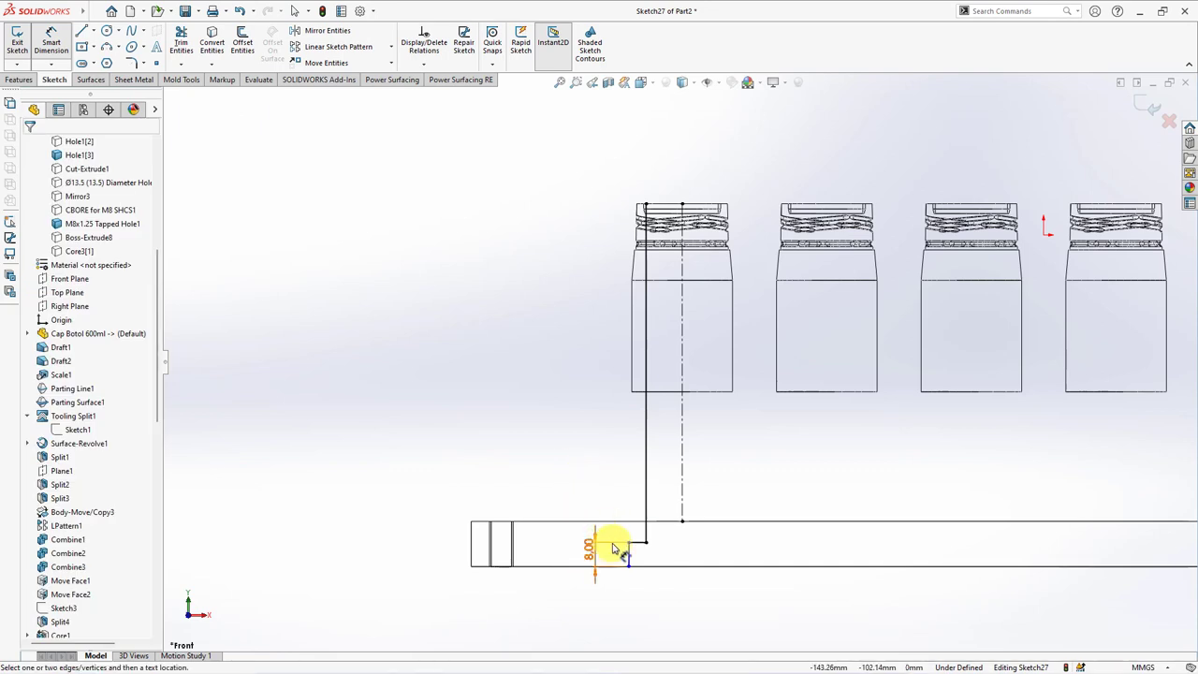
left_click(626, 550)
left_click(682, 505)
left_click(689, 606)
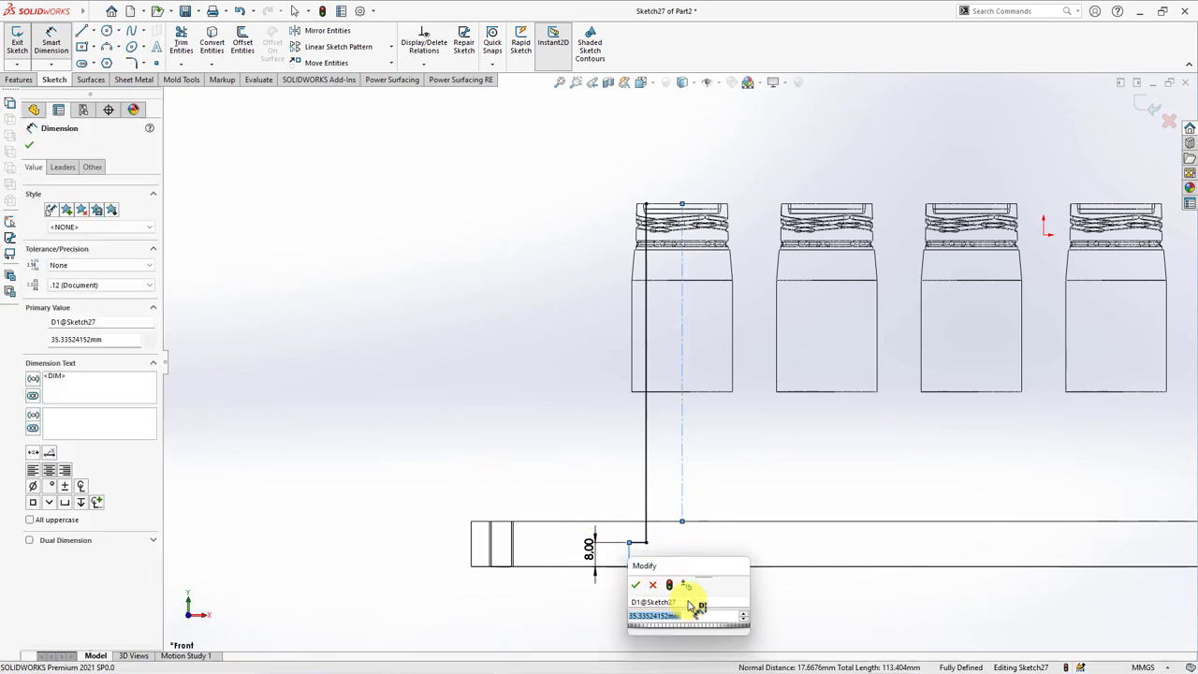
type("28")
left_click(635, 584)
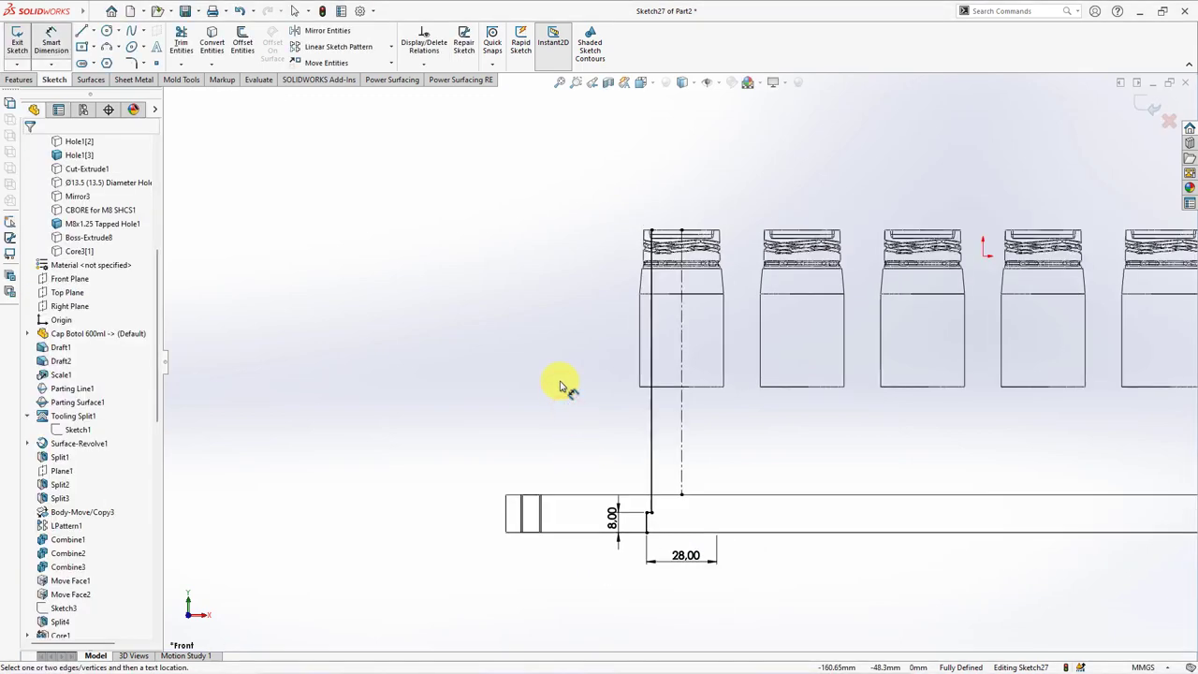
mouse_move(565, 388)
middle_mouse_down()
mouse_move(574, 404)
mouse_move(360, 327)
middle_mouse_up()
Step: Revolve the profile about the centreline into a pin surface and return to shaded display
left_click(91, 80)
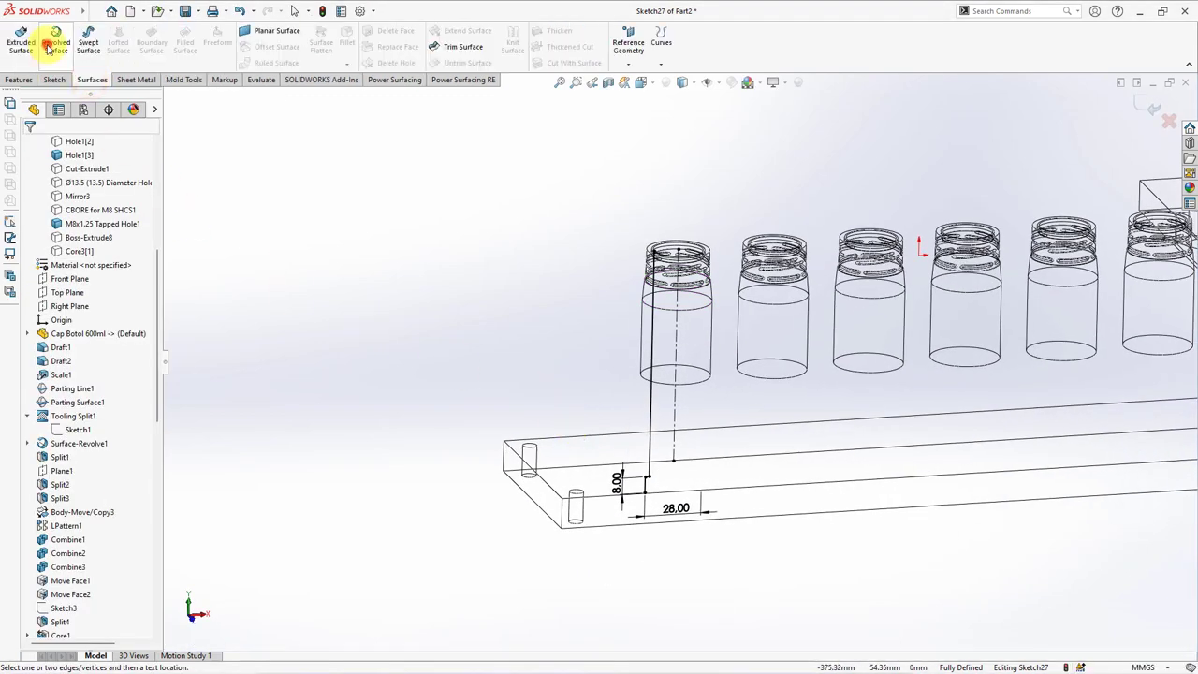
left_click(49, 47)
left_click(29, 145)
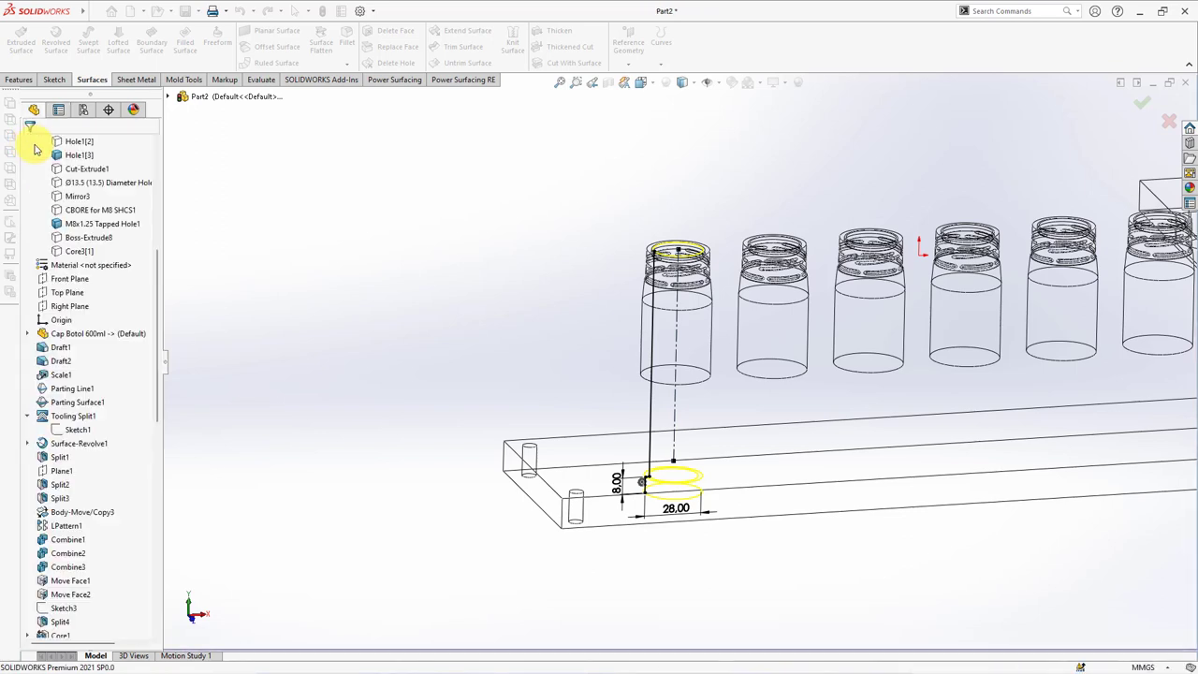
left_click(403, 259)
left_click(681, 84)
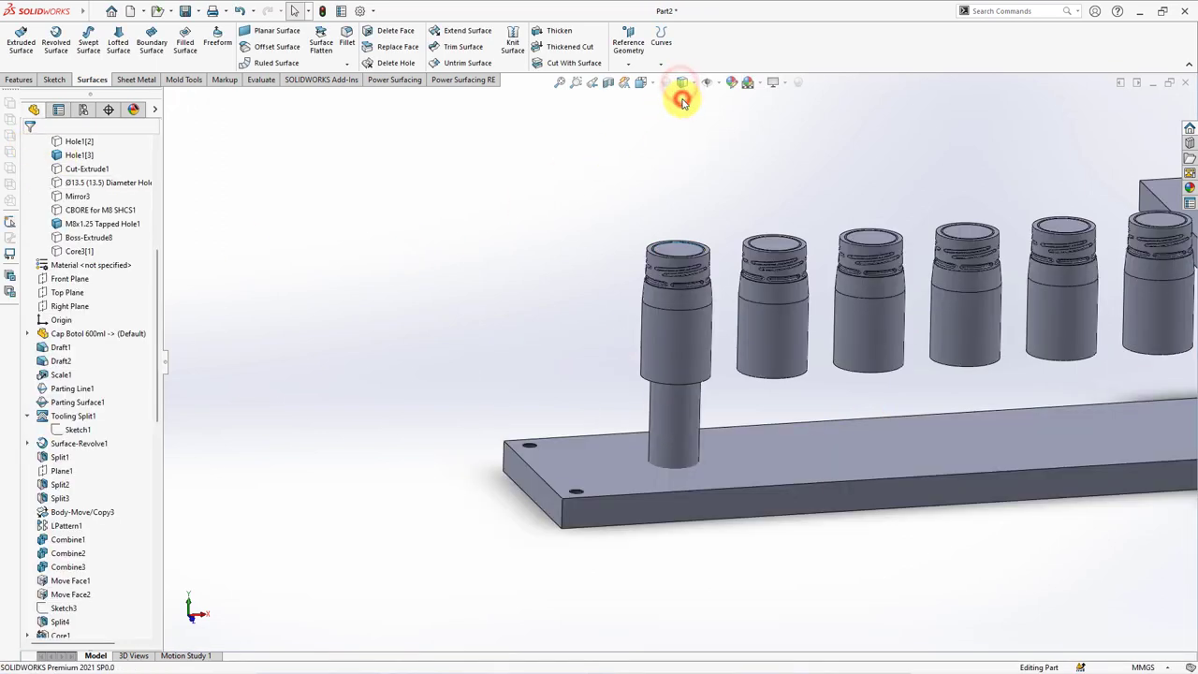
mouse_move(561, 201)
middle_mouse_down()
mouse_move(545, 217)
mouse_move(427, 233)
middle_mouse_up()
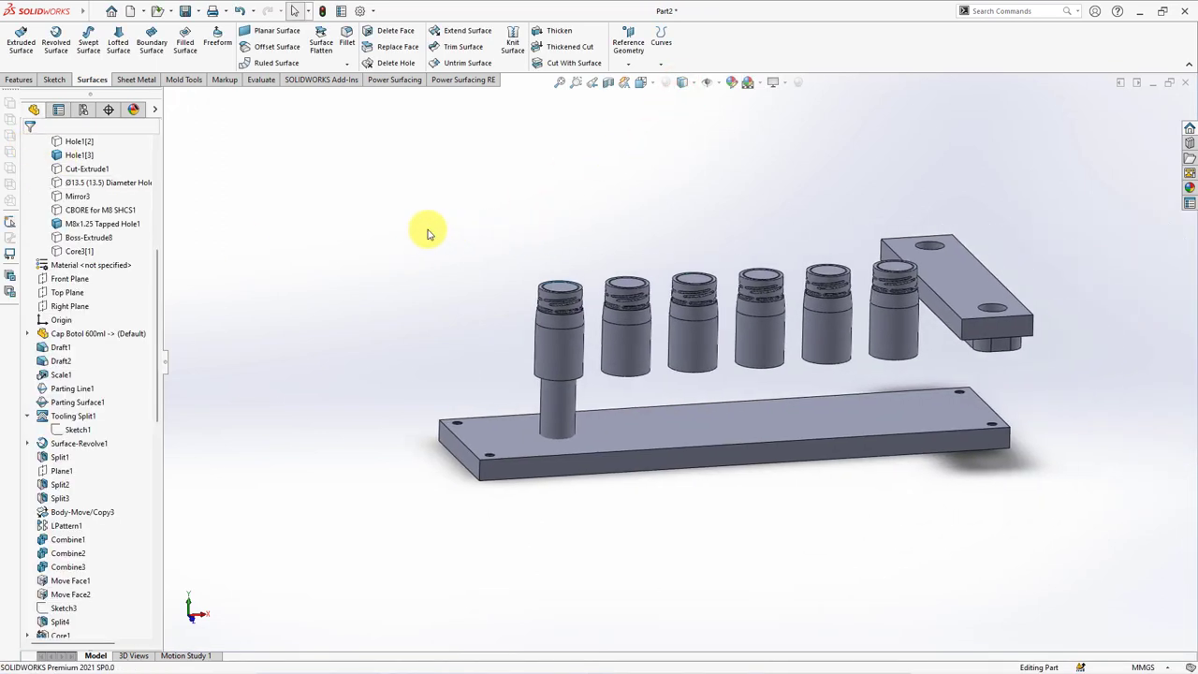
Step: Copy the pin body five times at 48 mm spacing along X
left_click(20, 80)
left_click(660, 54)
left_click(556, 409)
type("48")
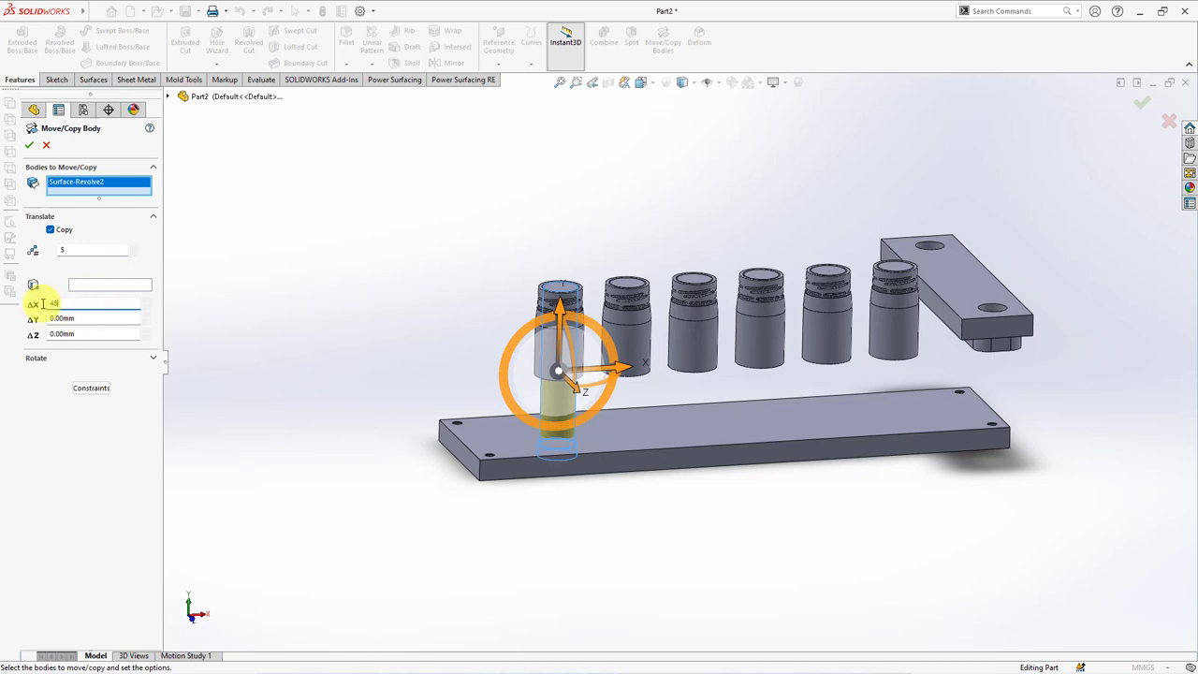
key("Tab")
left_click(29, 147)
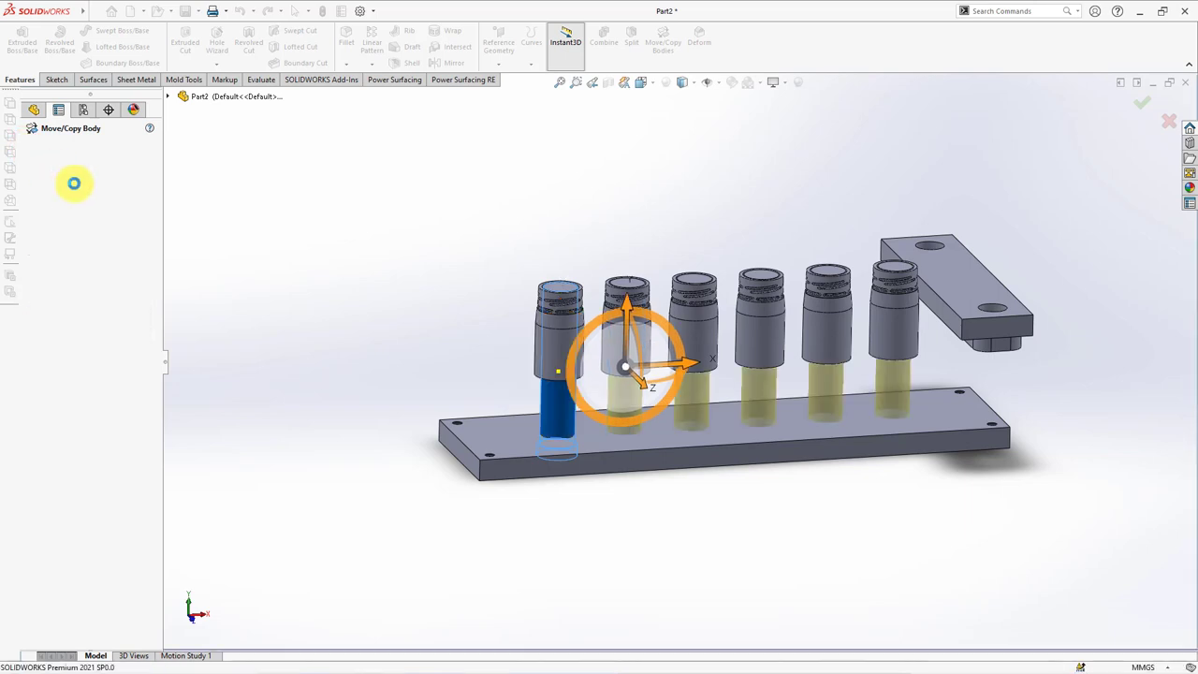
Step: Start a Split with all six pins selected as cutting tools
left_click(633, 54)
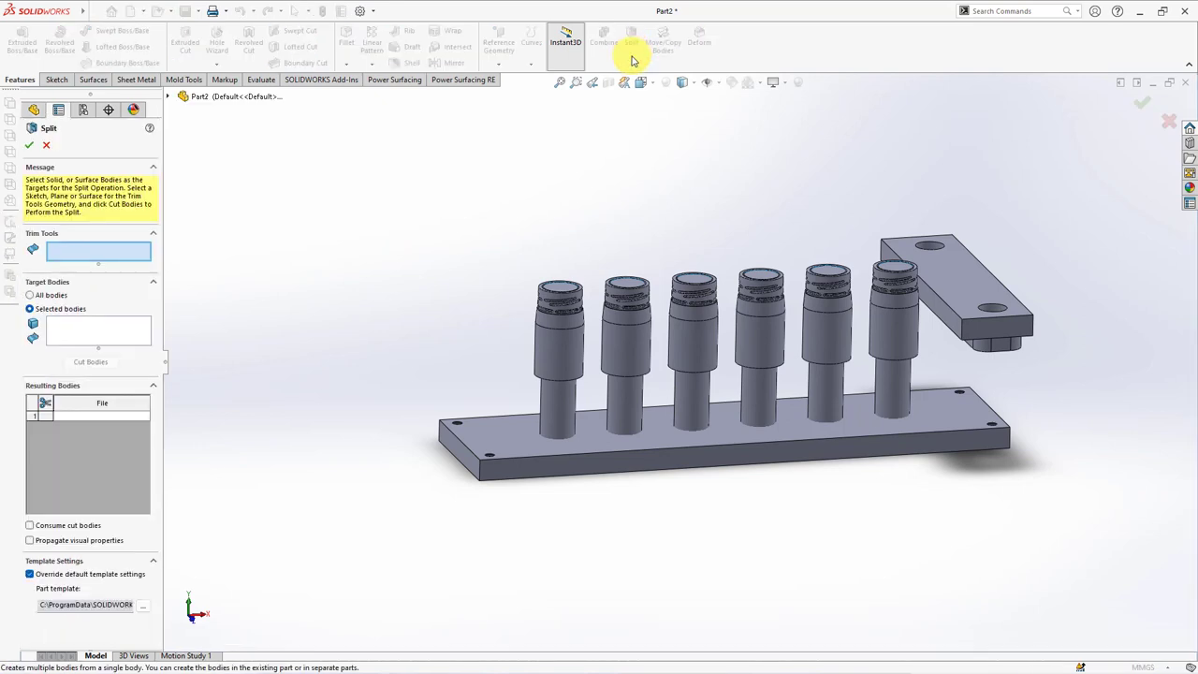
left_click(893, 384)
left_click(823, 386)
left_click(748, 391)
left_click(693, 393)
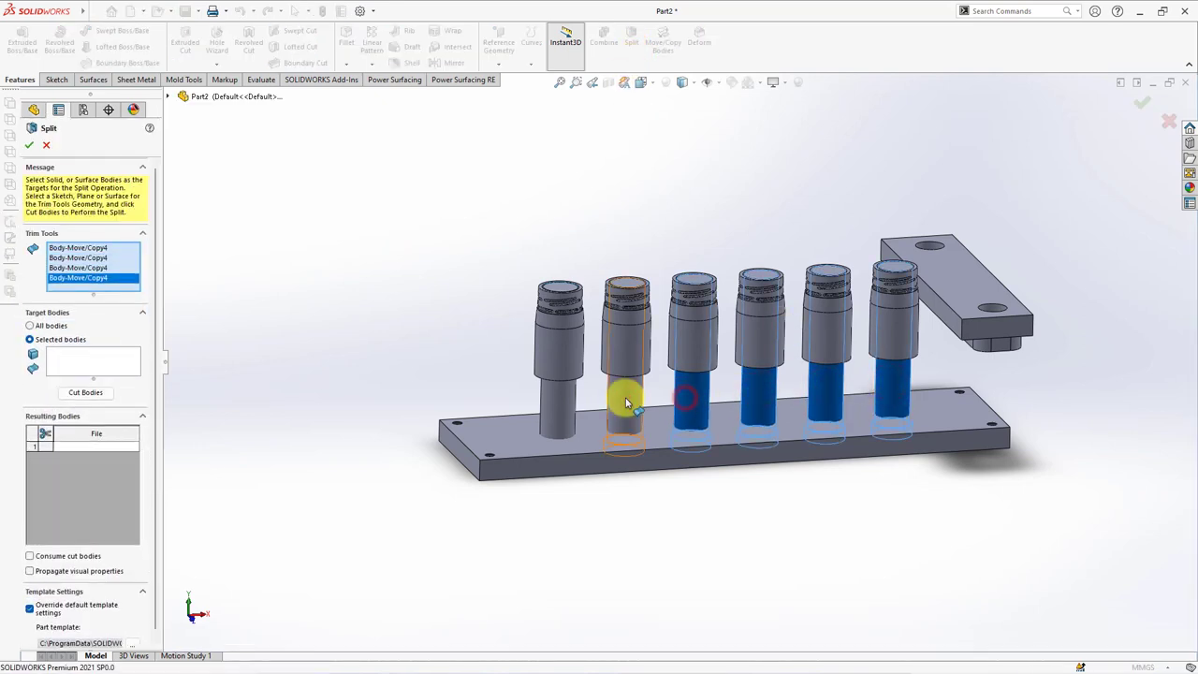
left_click(625, 395)
left_click(562, 400)
left_click(85, 384)
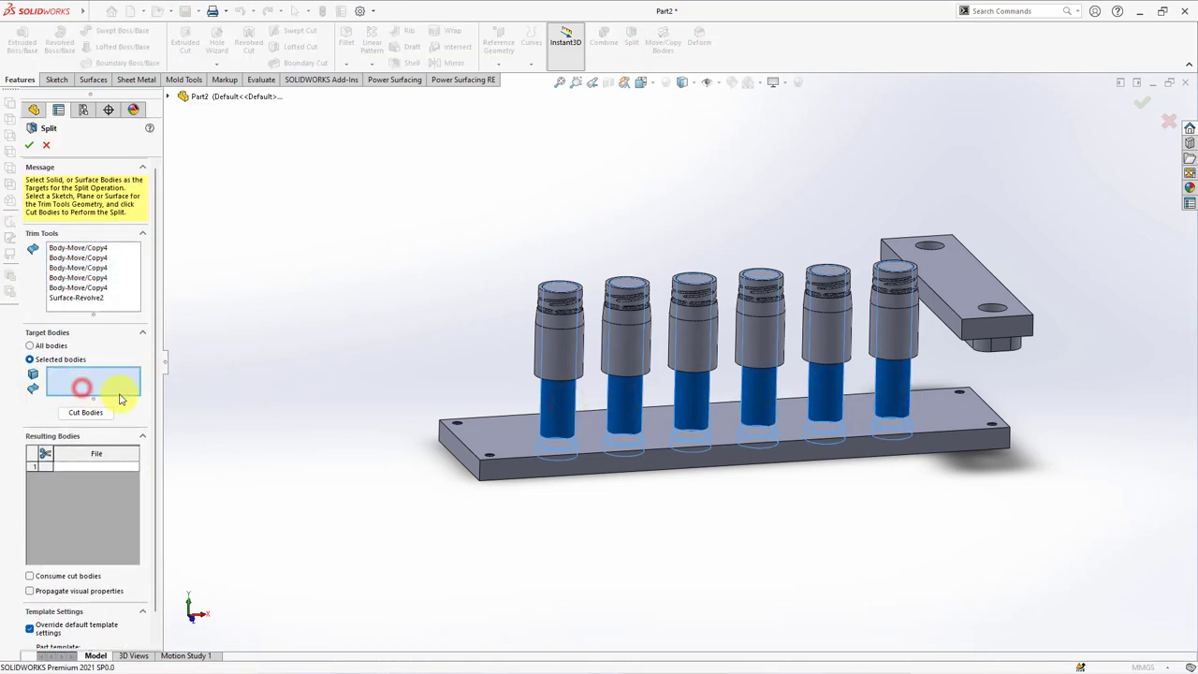
Step: Split the six cap bodies and the base plate with the pins
left_click(558, 348)
left_click(626, 346)
left_click(692, 345)
left_click(760, 342)
left_click(827, 340)
left_click(893, 342)
left_click(924, 393)
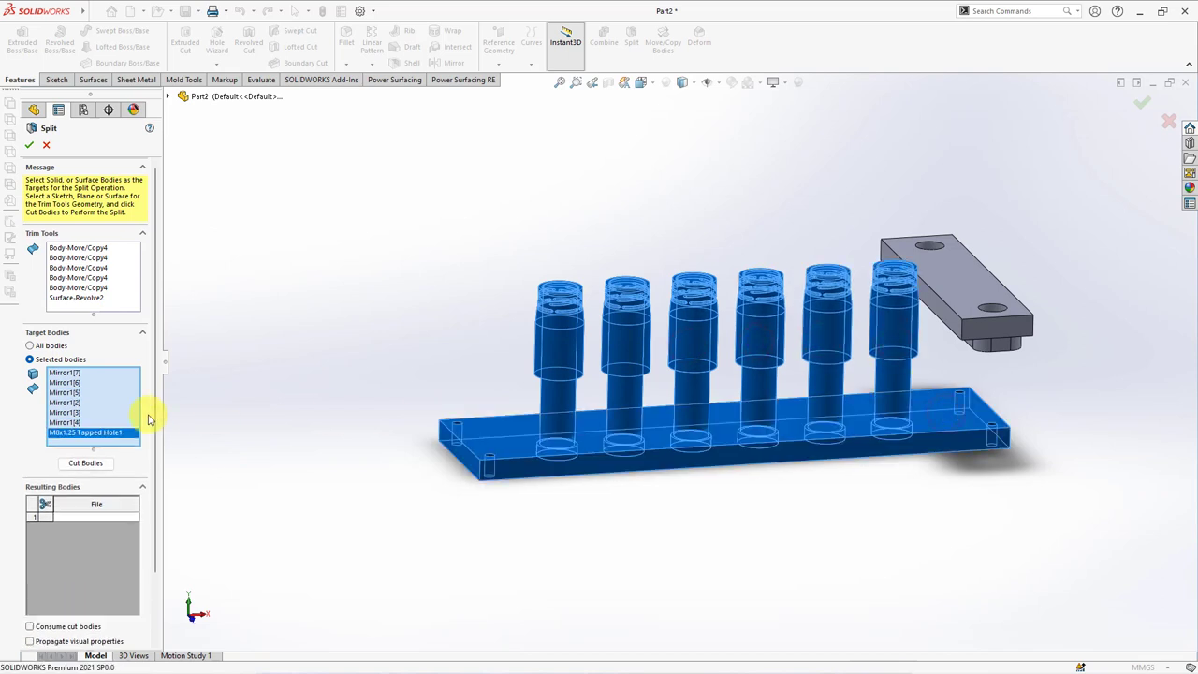
left_click(98, 463)
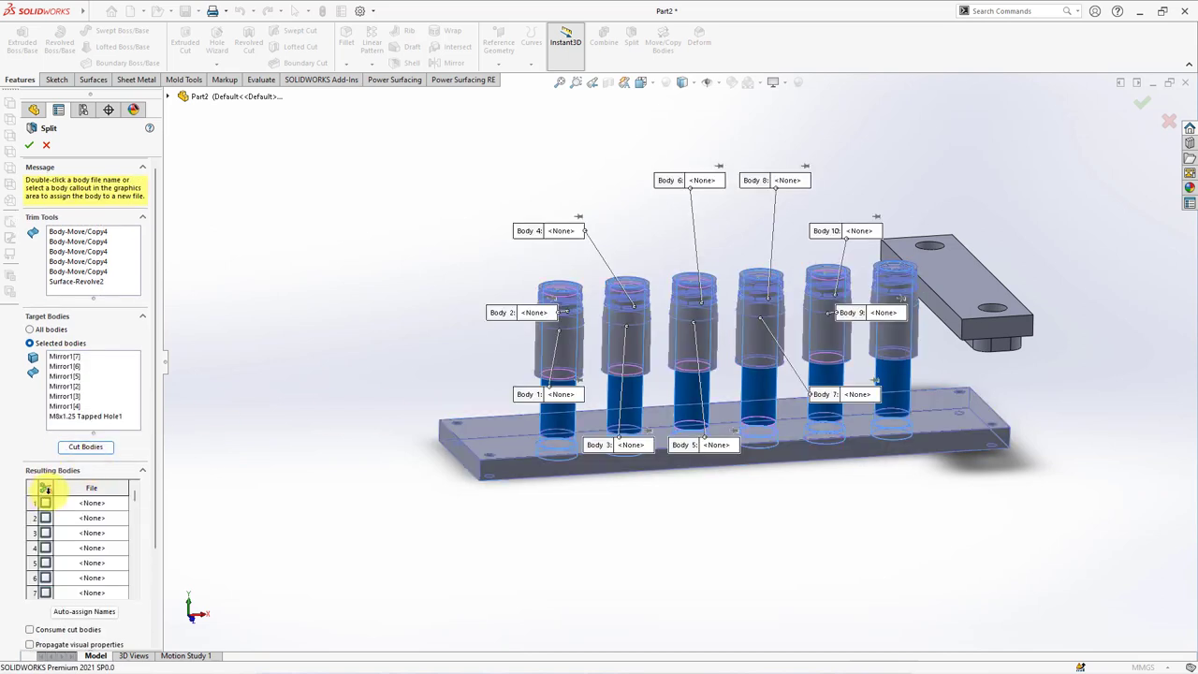
left_click(30, 144)
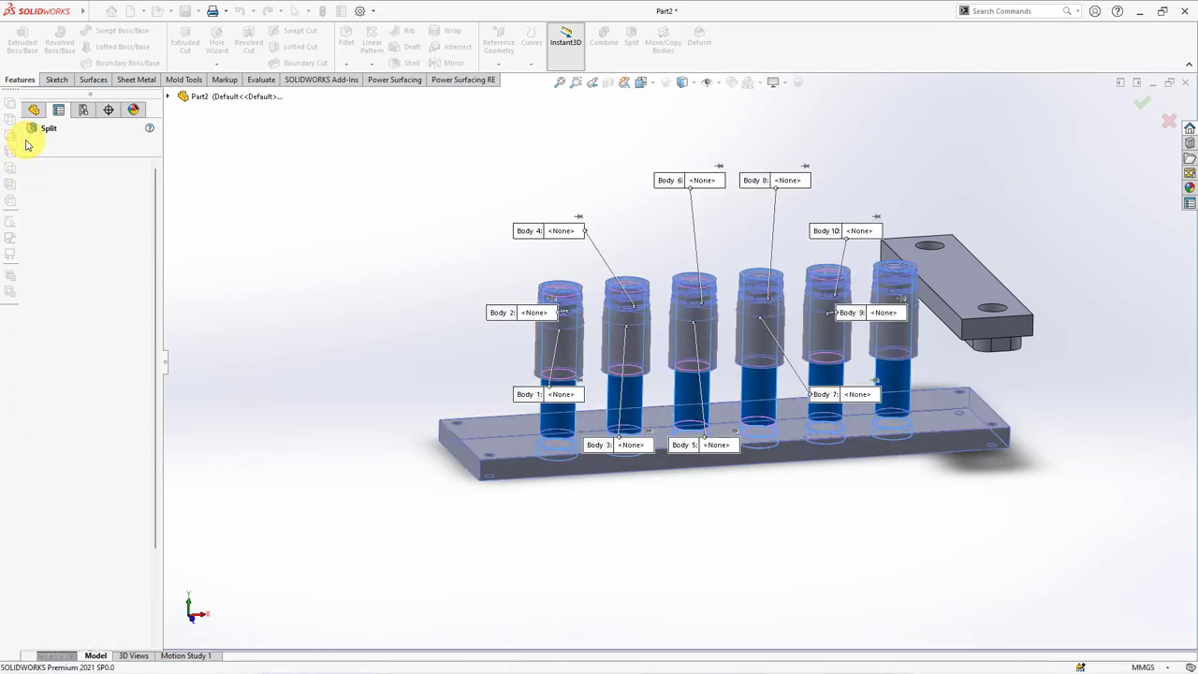
left_click_drag(155, 248, 156, 155)
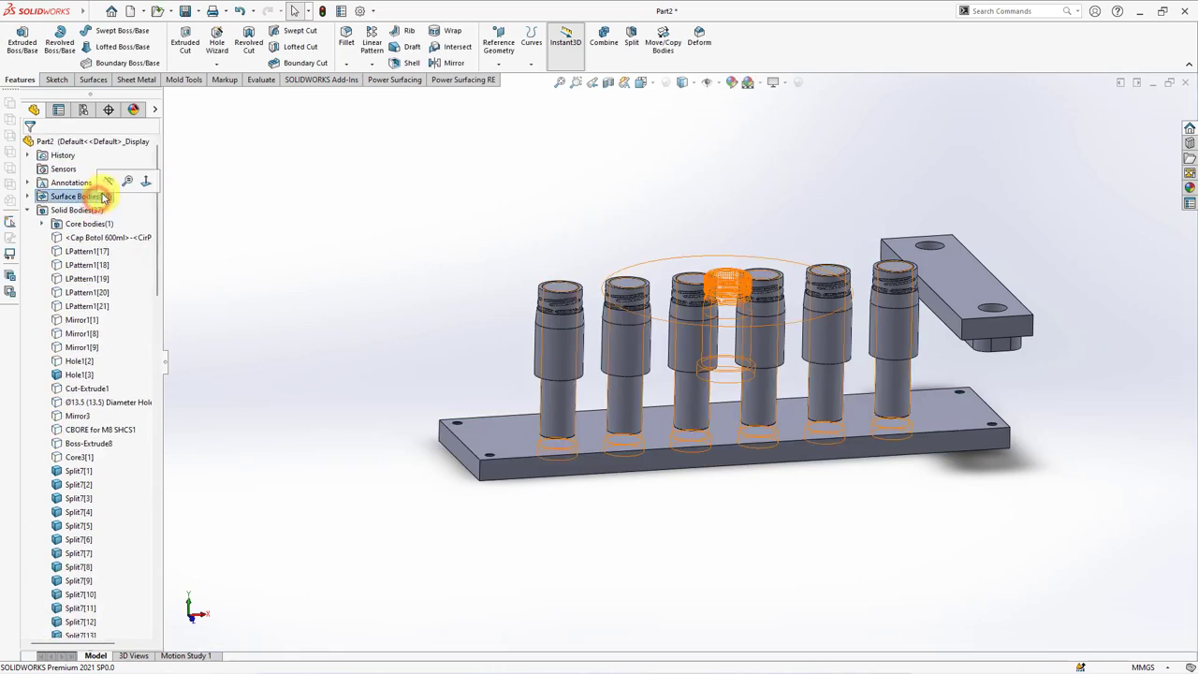
Step: Hide the surface bodies, check a front section, and measure the 43 mm pin-to-plate gap
left_click(328, 262)
left_click(607, 83)
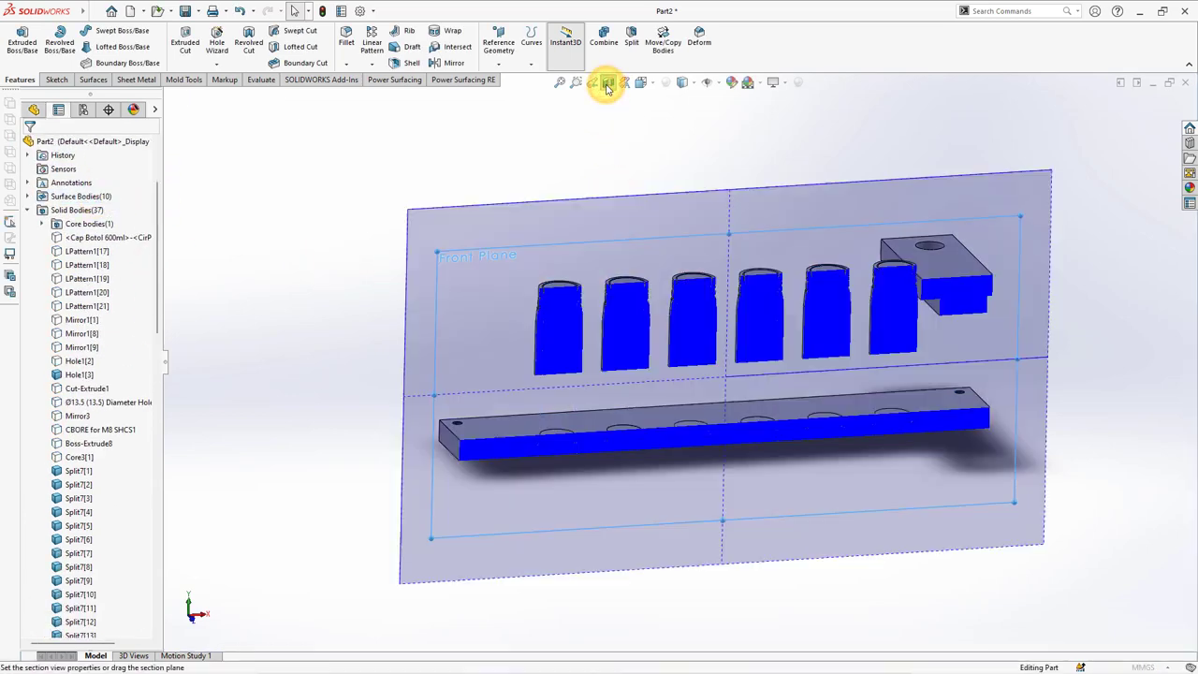
left_click(29, 145)
scroll(608, 393, "down", 5)
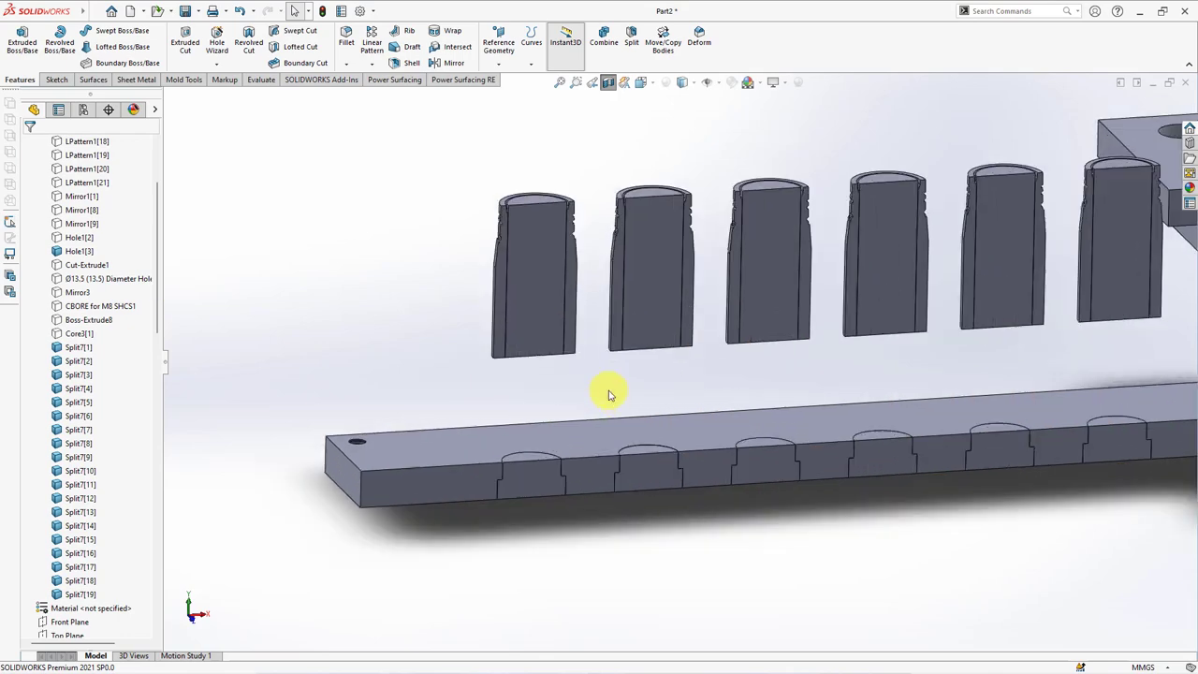
left_click(607, 82)
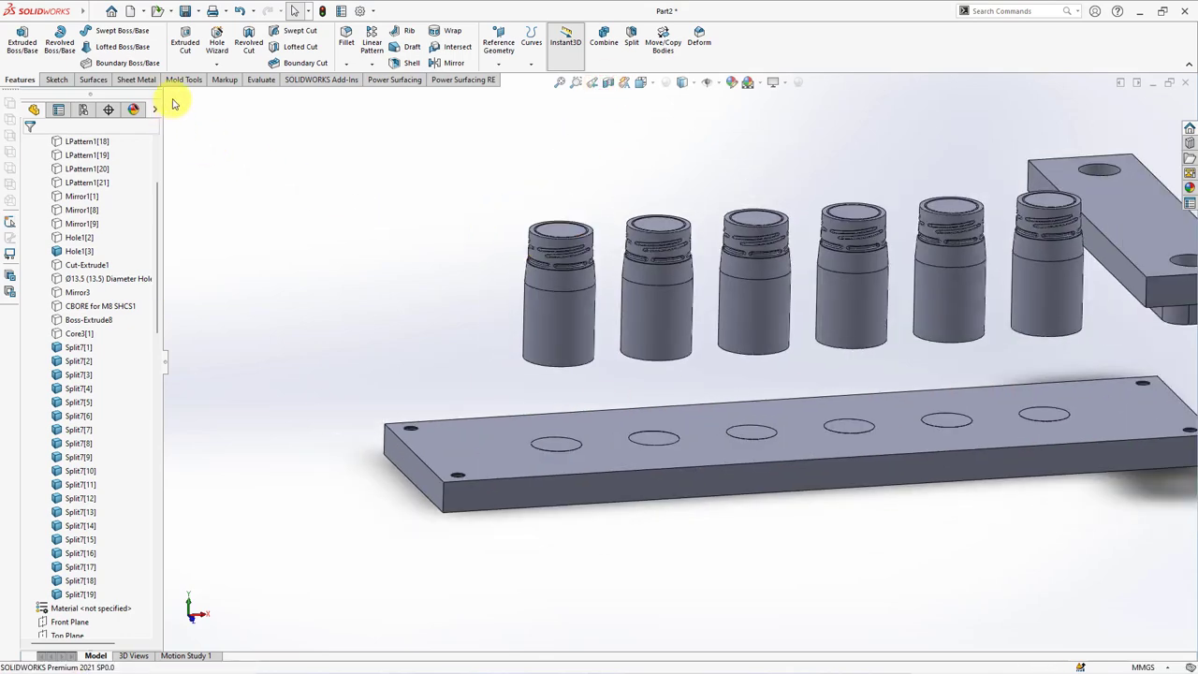
left_click(253, 80)
left_click(95, 42)
left_click(558, 441)
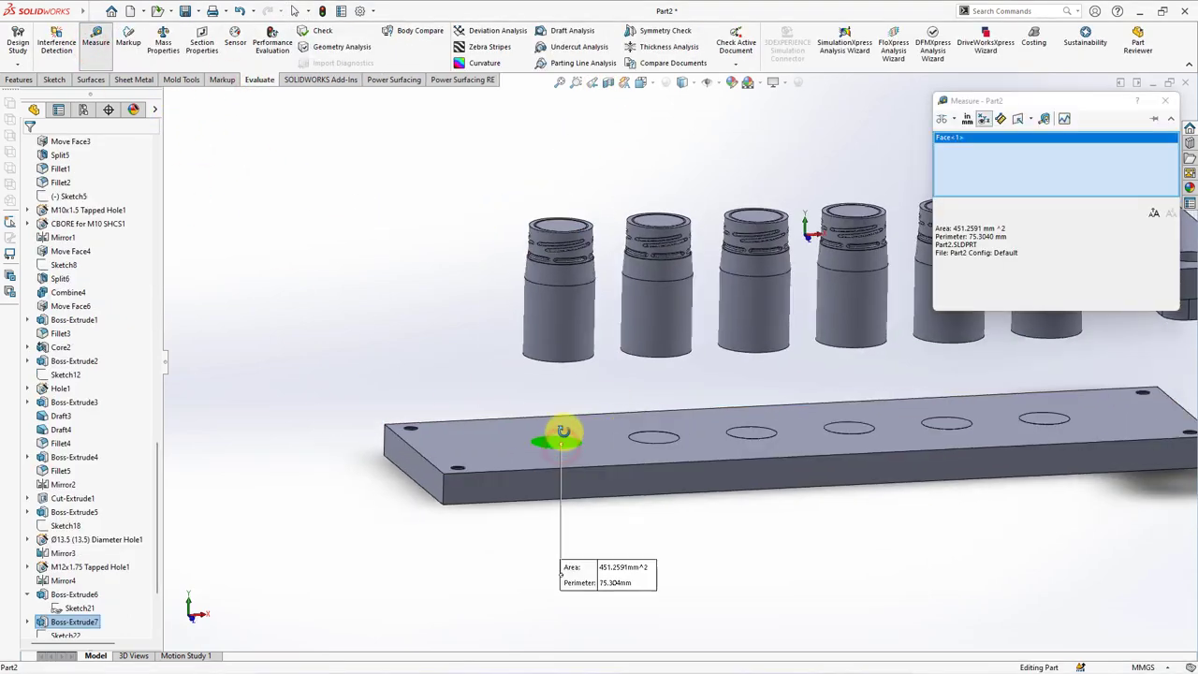
middle_click_drag(560, 437, 565, 328)
left_click(561, 321)
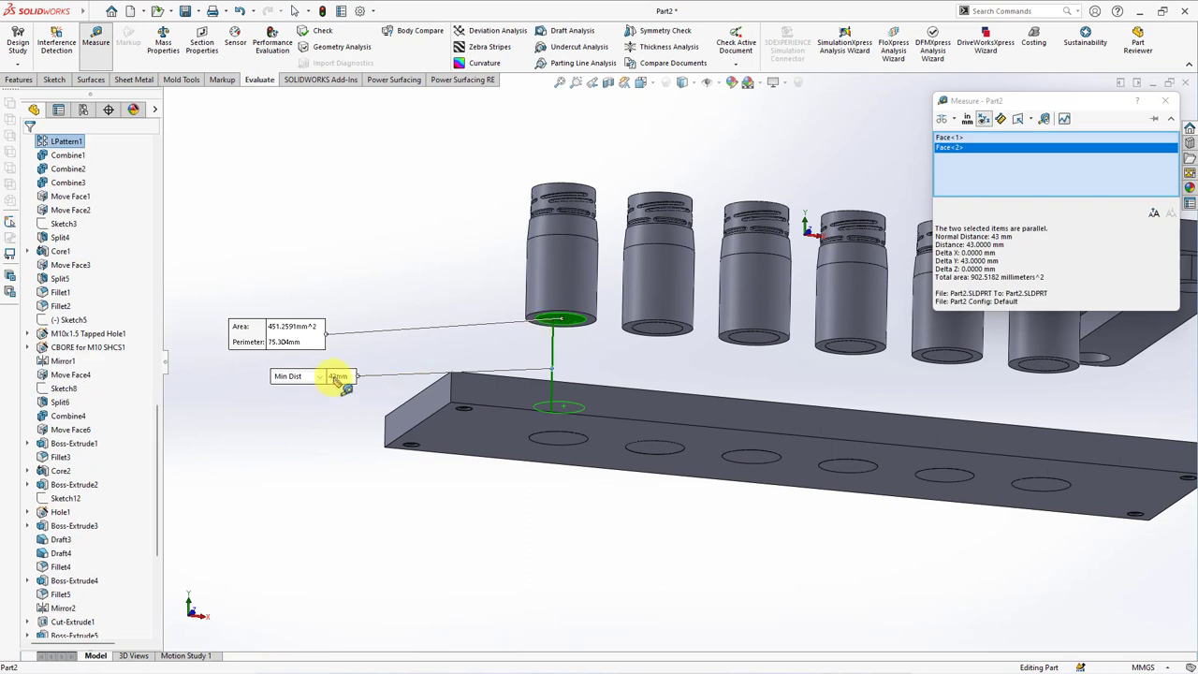
left_click(436, 253)
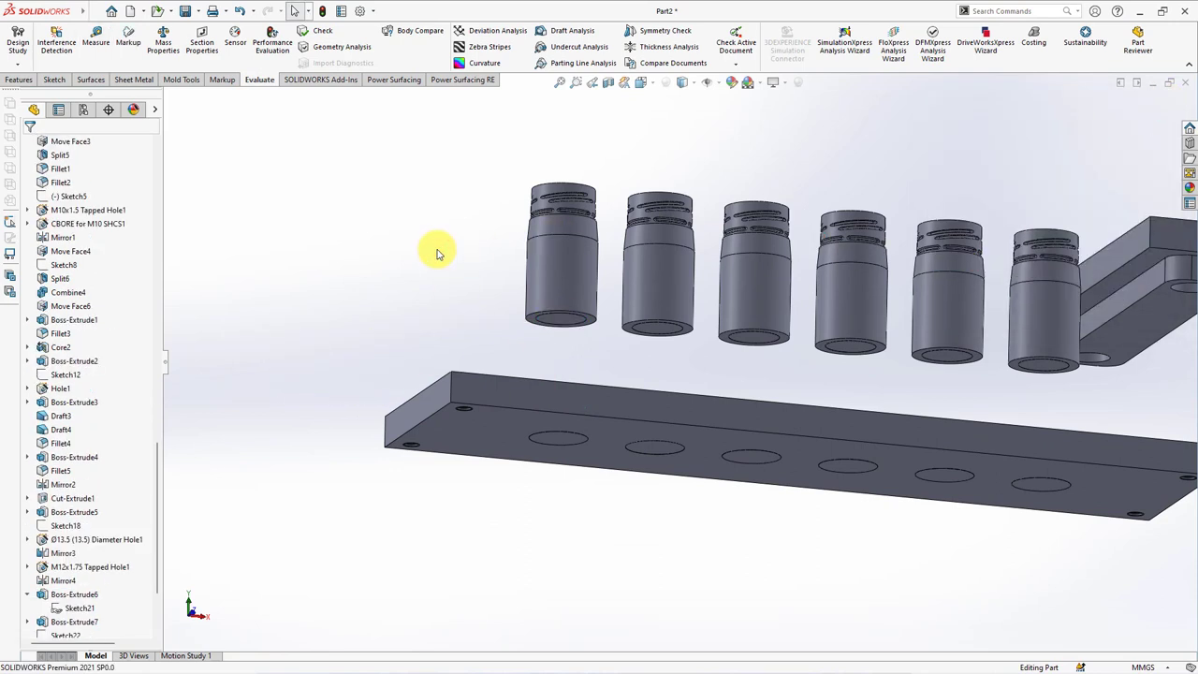
Step: Offset the bottom faces of all six pins by 43 mm with Move Face
left_click(181, 79)
left_click(269, 61)
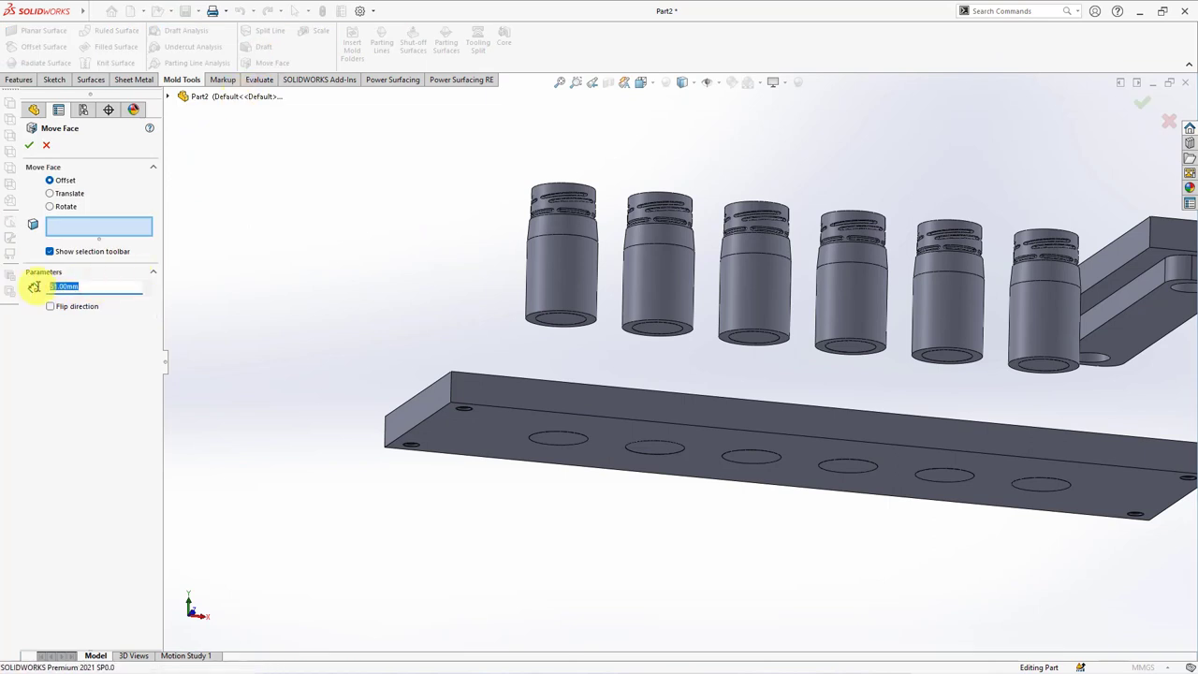
left_click(565, 321)
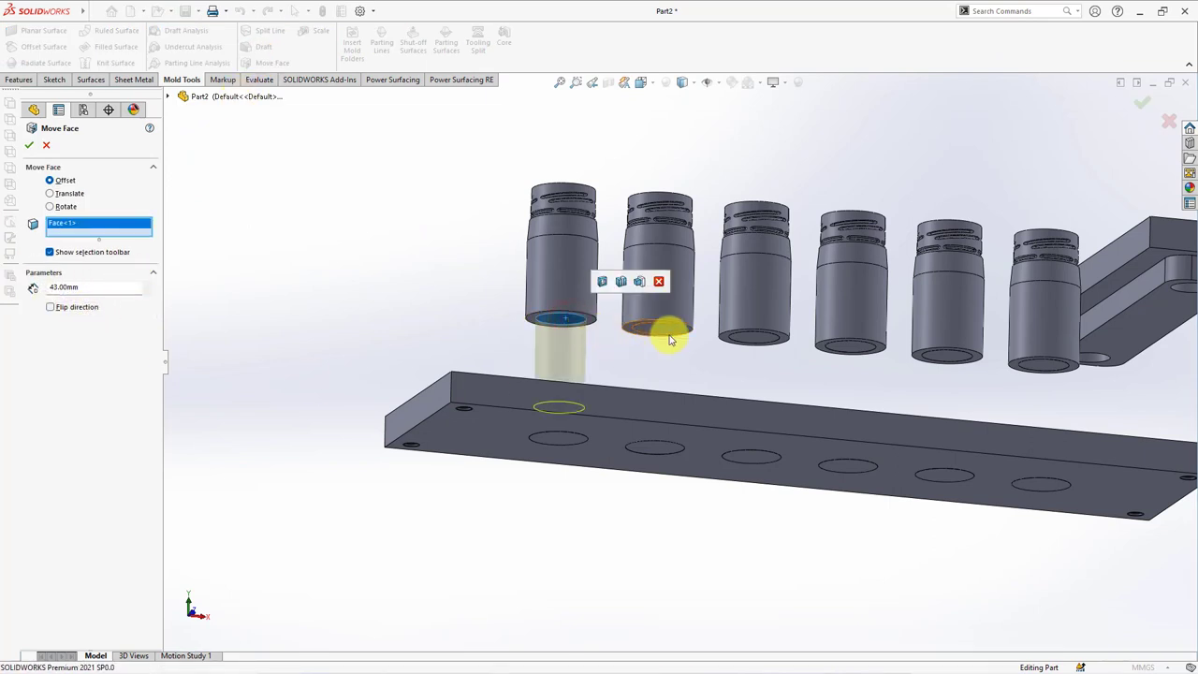
left_click(660, 329)
left_click(754, 337)
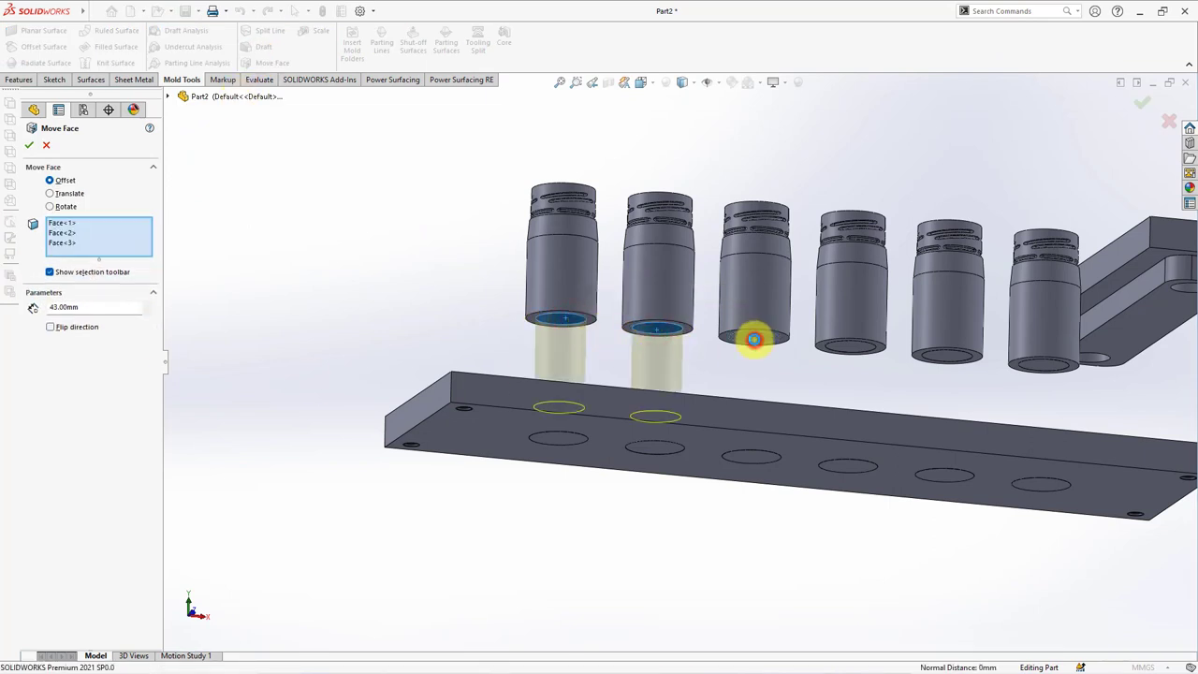
left_click(852, 346)
left_click(939, 358)
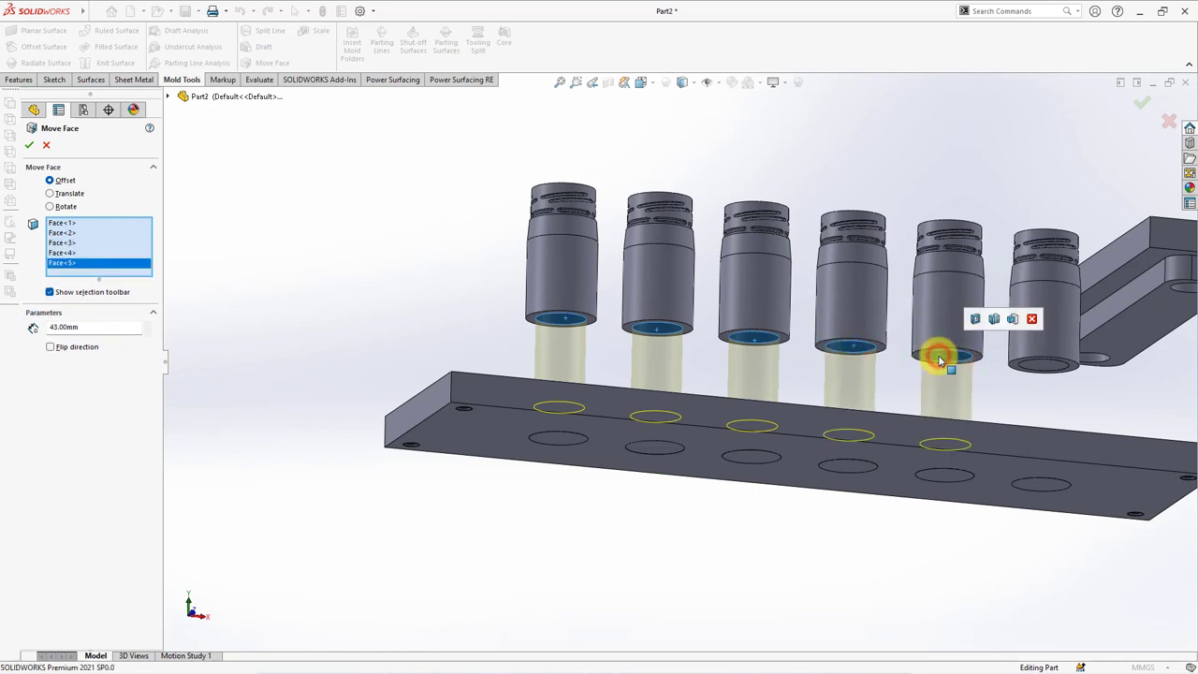
left_click(1035, 363)
key("Return")
left_click(835, 541)
Step: Switch to the front view and hide the plate
key("ctrl+1")
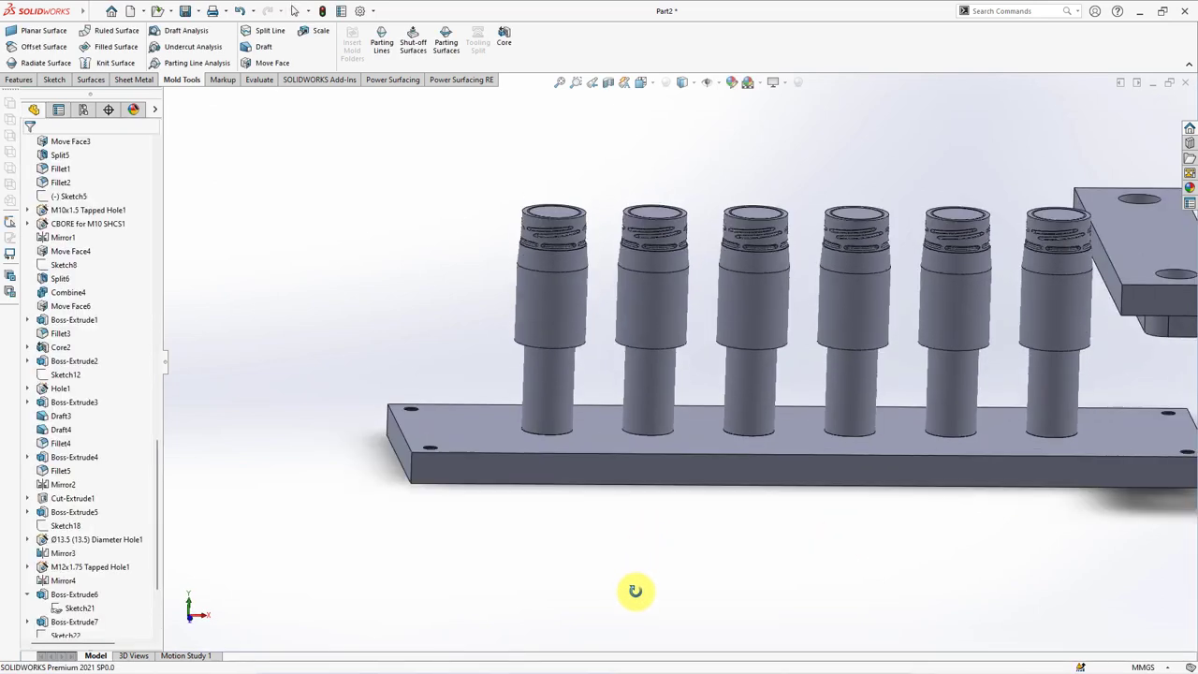
left_click(623, 473)
left_click(678, 529)
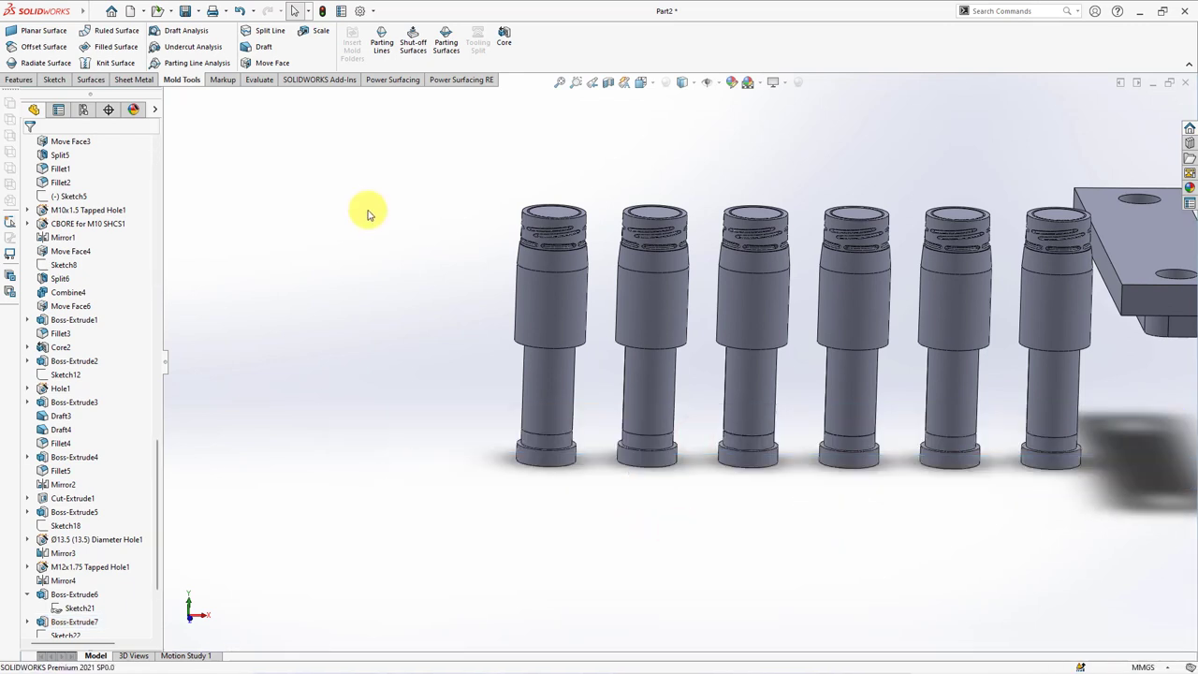
Step: Add-combine the upper and lower bodies of the first three pins
left_click(19, 79)
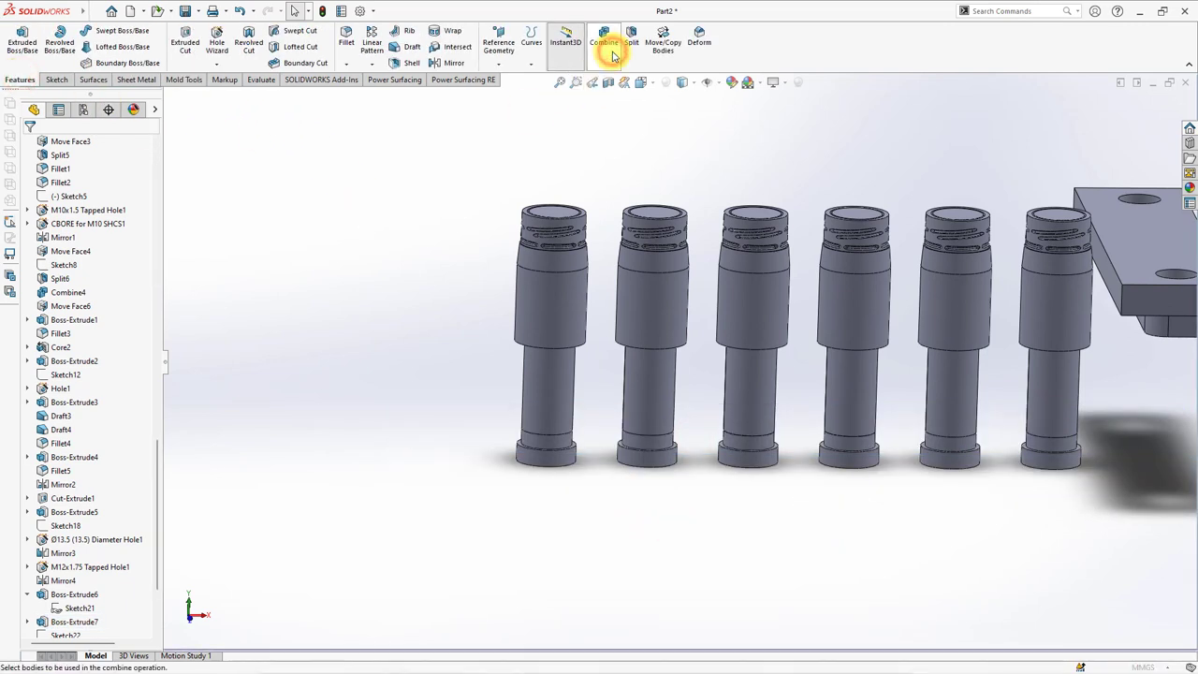
left_click(604, 42)
left_click(549, 417)
left_click(547, 449)
left_click(91, 287)
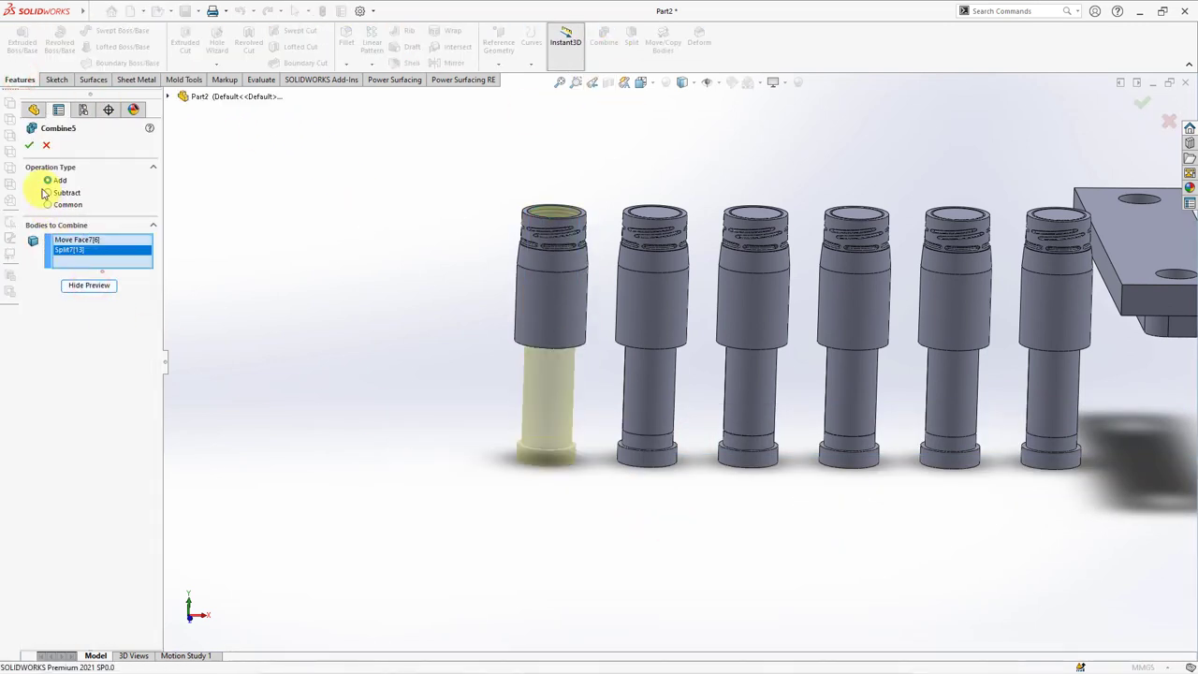
left_click(31, 150)
left_click(601, 40)
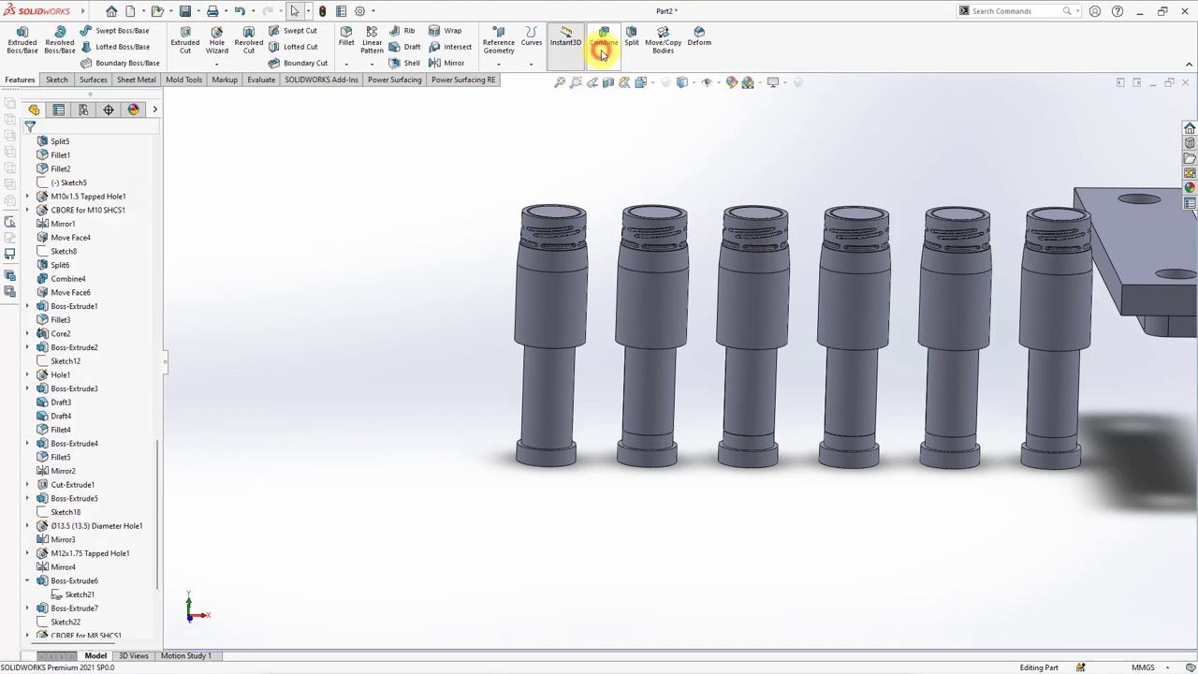
left_click(640, 400)
left_click(642, 455)
key("Return")
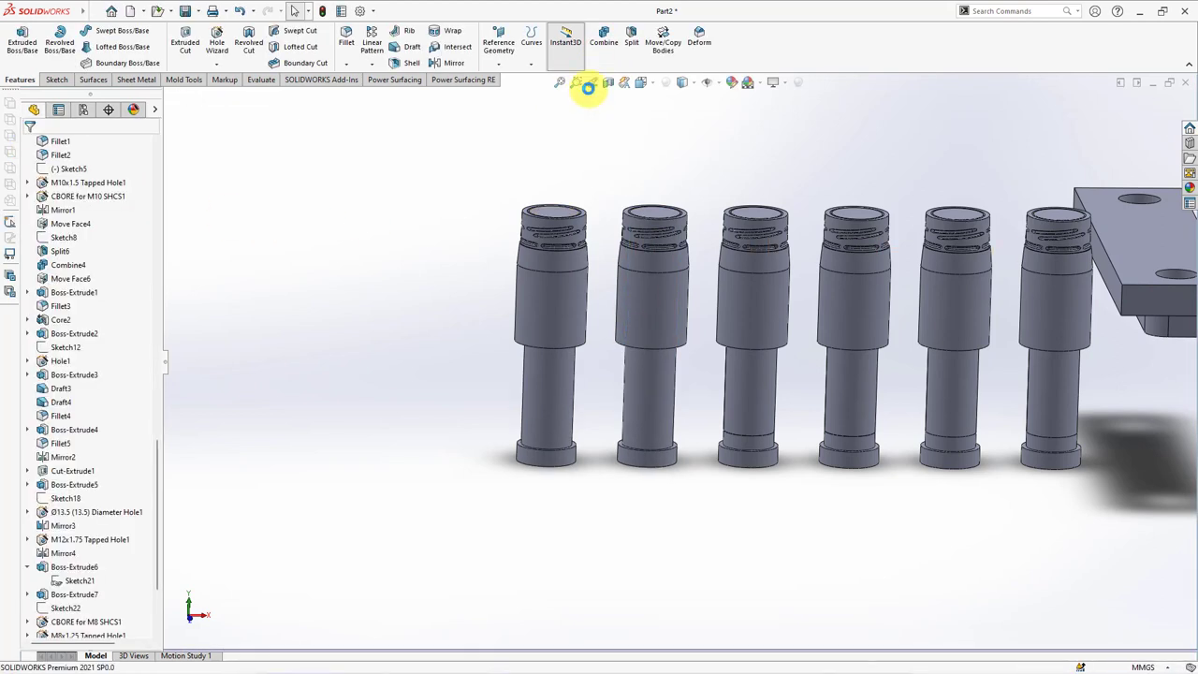
left_click(604, 47)
left_click(740, 387)
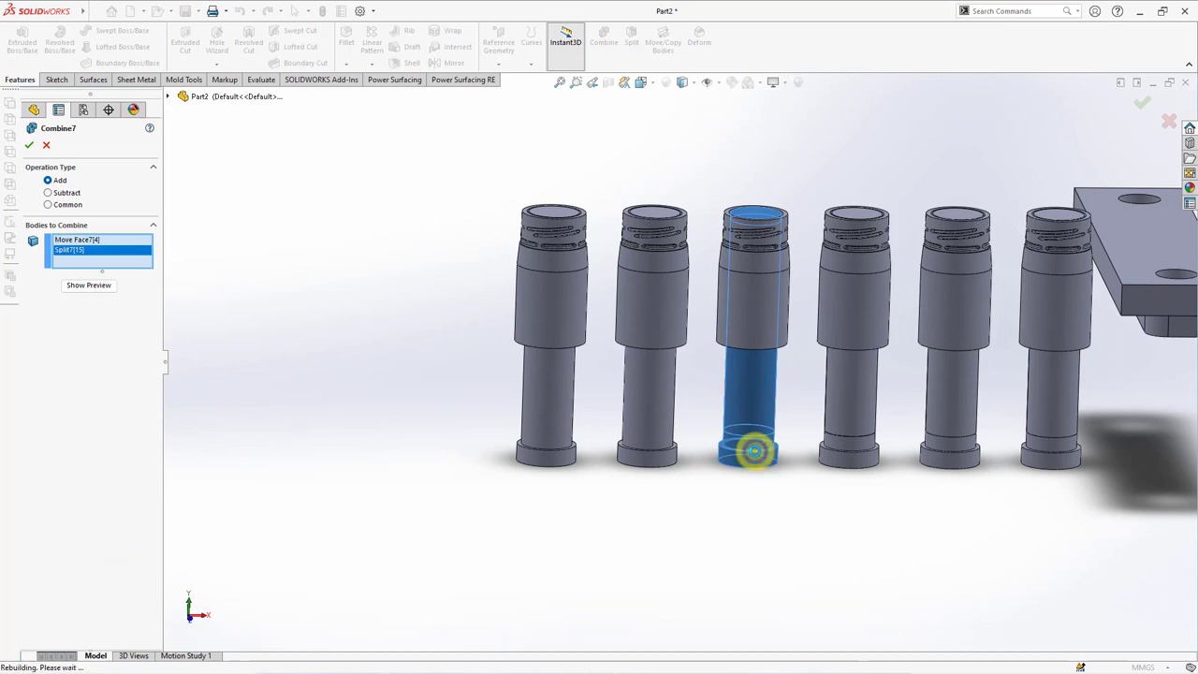
Step: Add-combine the upper and lower bodies of the fourth, fifth and sixth pins
left_click(603, 47)
left_click(846, 300)
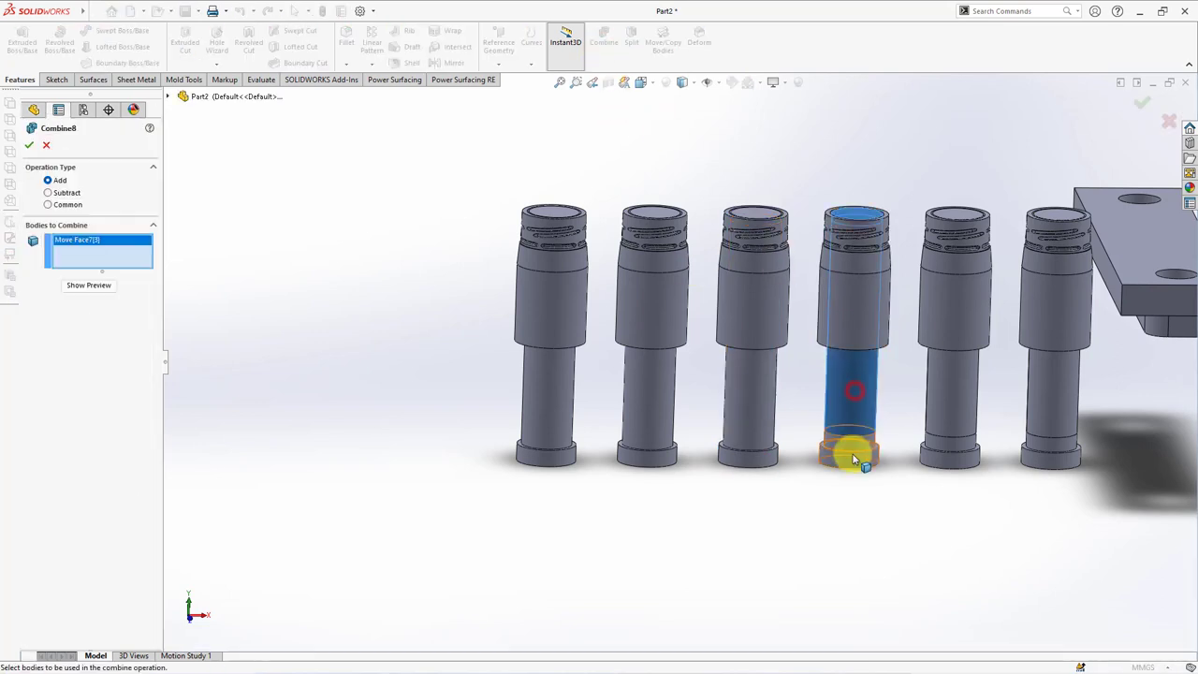
left_click(849, 448)
key("Return")
left_click(604, 43)
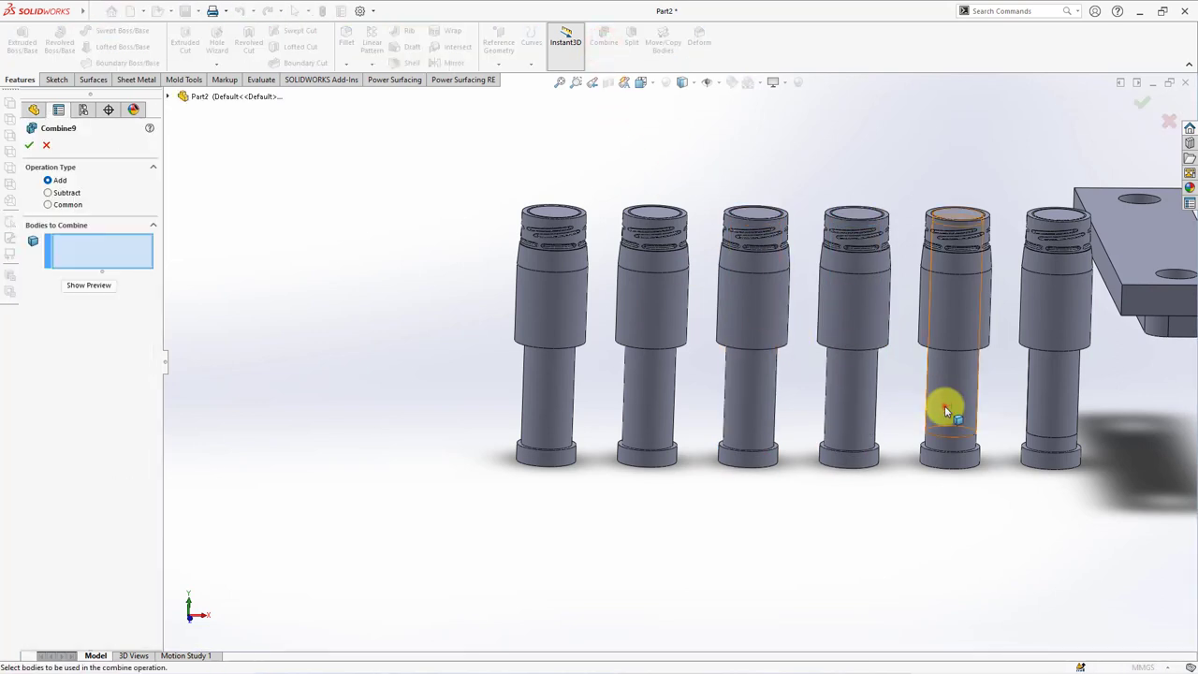
left_click(943, 406)
left_click(950, 456)
key("Return")
left_click(604, 43)
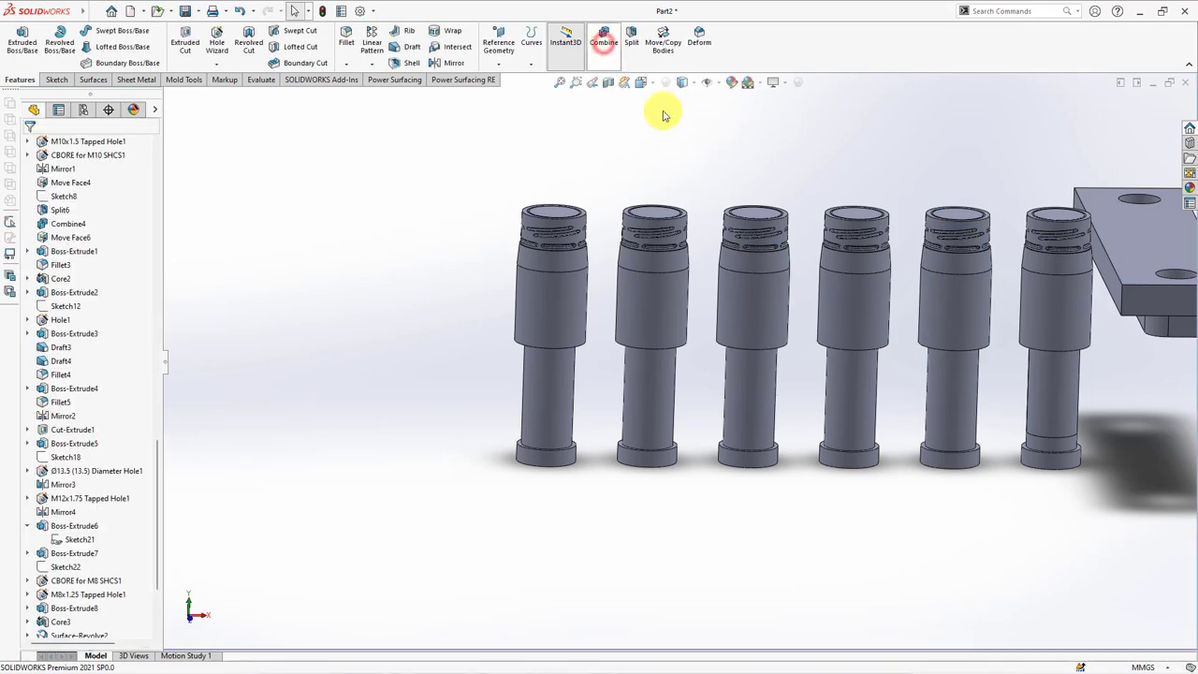
left_click(1044, 399)
left_click(1048, 453)
right_click(1048, 452)
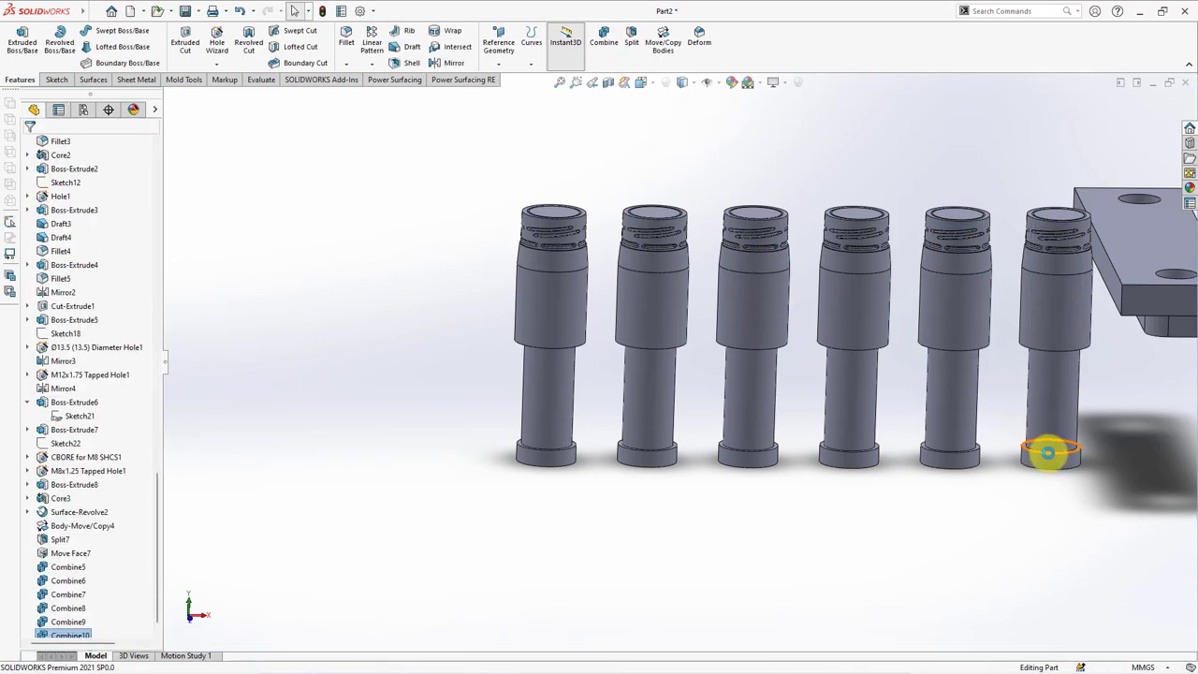
mouse_move(159, 487)
left_mouse_down()
mouse_move(160, 254)
mouse_move(160, 321)
left_mouse_up()
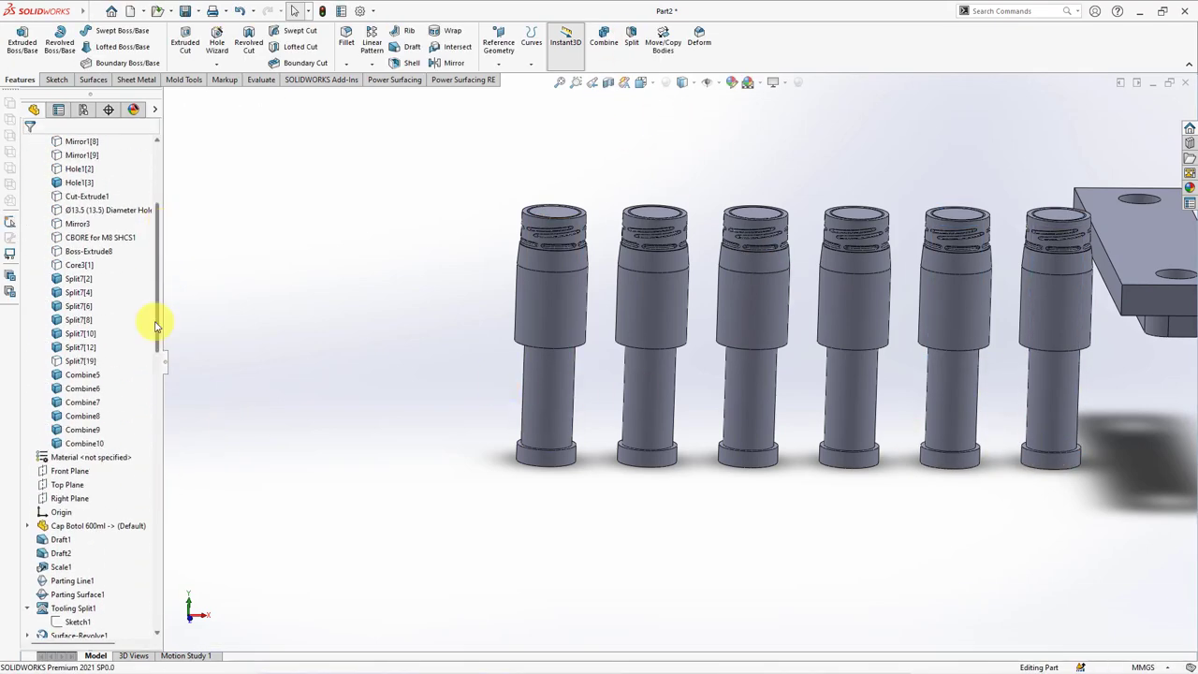
Step: Show the Core3 body again and inspect it with hidden-line and section views in a Front Plane sketch
left_click(73, 270)
left_click(80, 247)
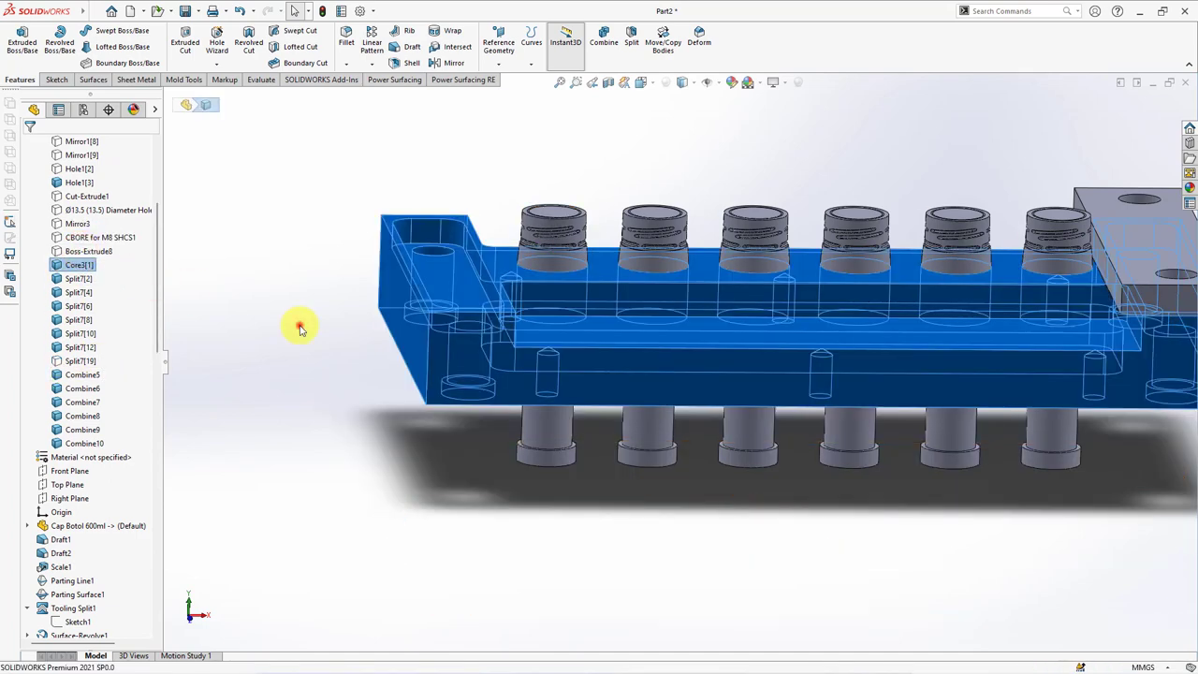
left_click(304, 330)
left_click(93, 471)
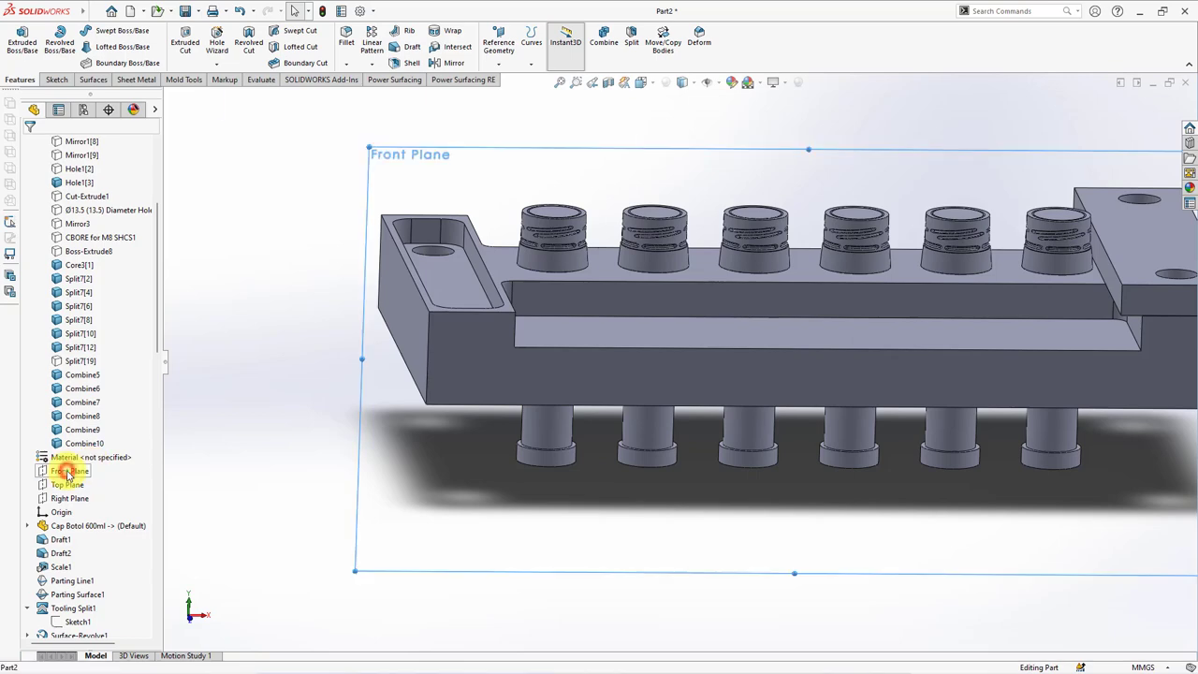
left_click(70, 455)
scroll(477, 378, "down", 2)
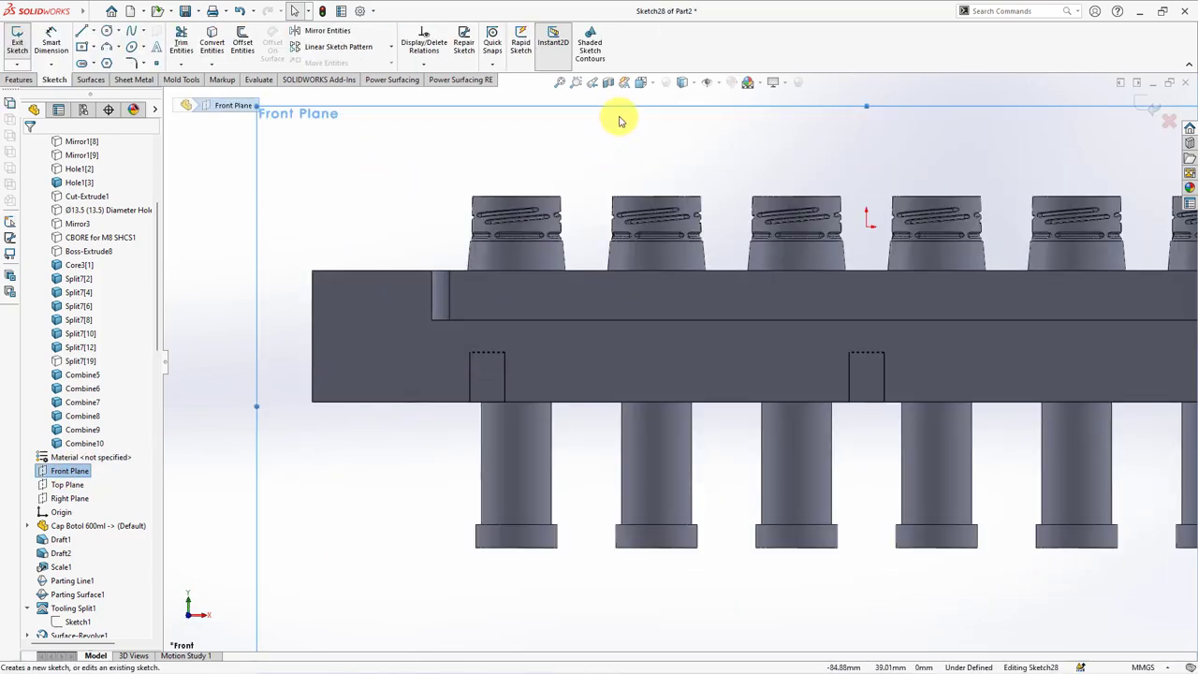
left_click(684, 83)
left_click(688, 169)
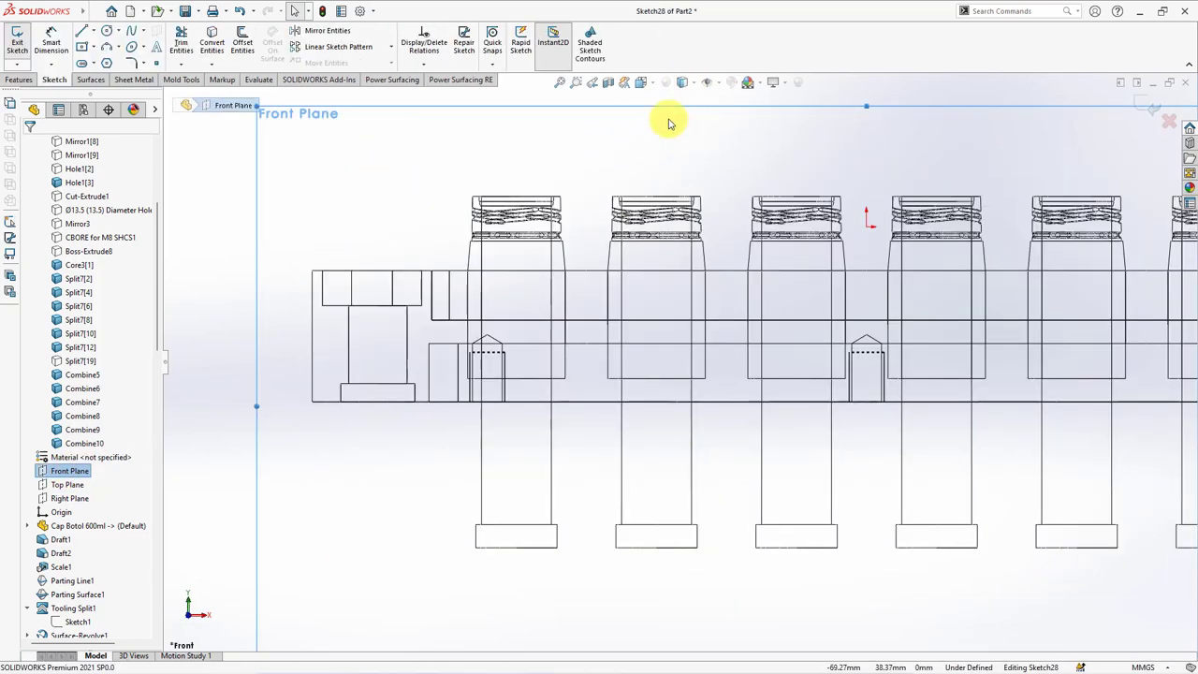
left_click(608, 82)
left_click(34, 146)
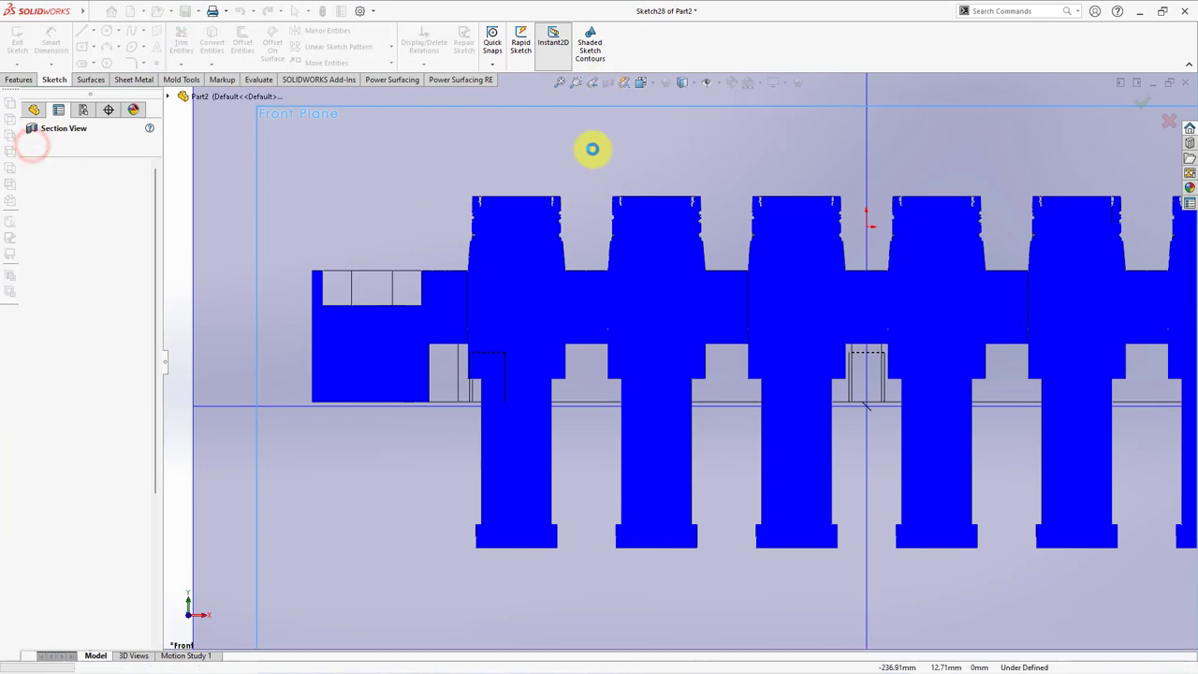
left_click(682, 82)
left_click(682, 101)
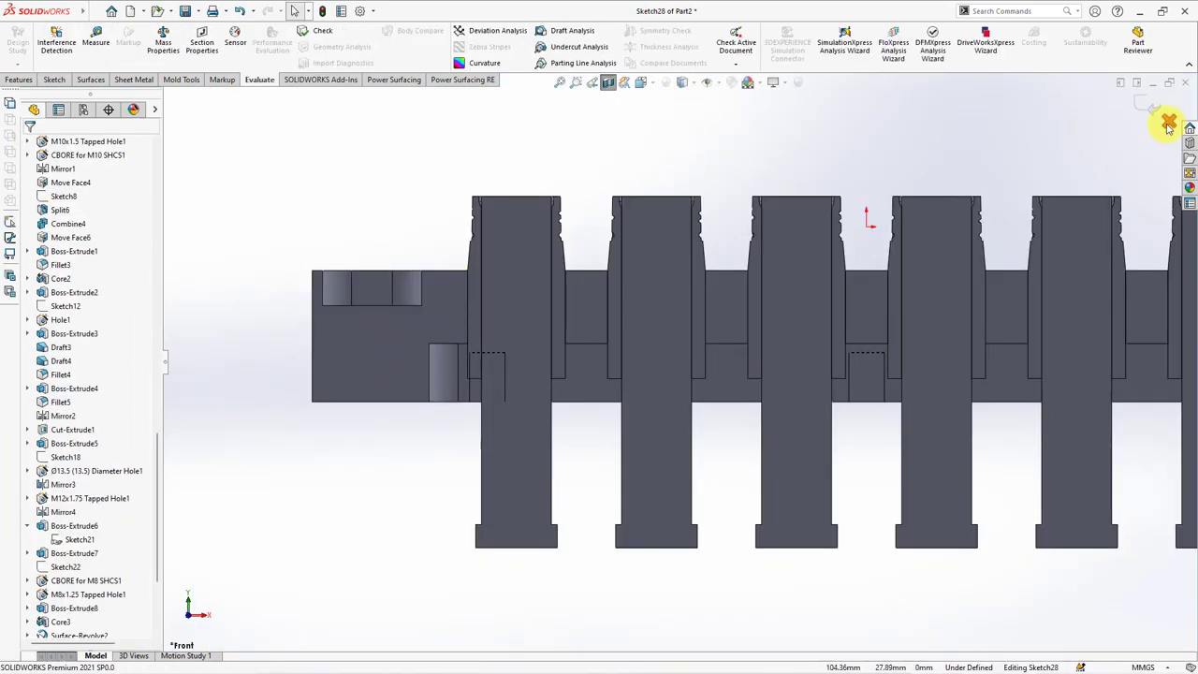
left_click(1168, 126)
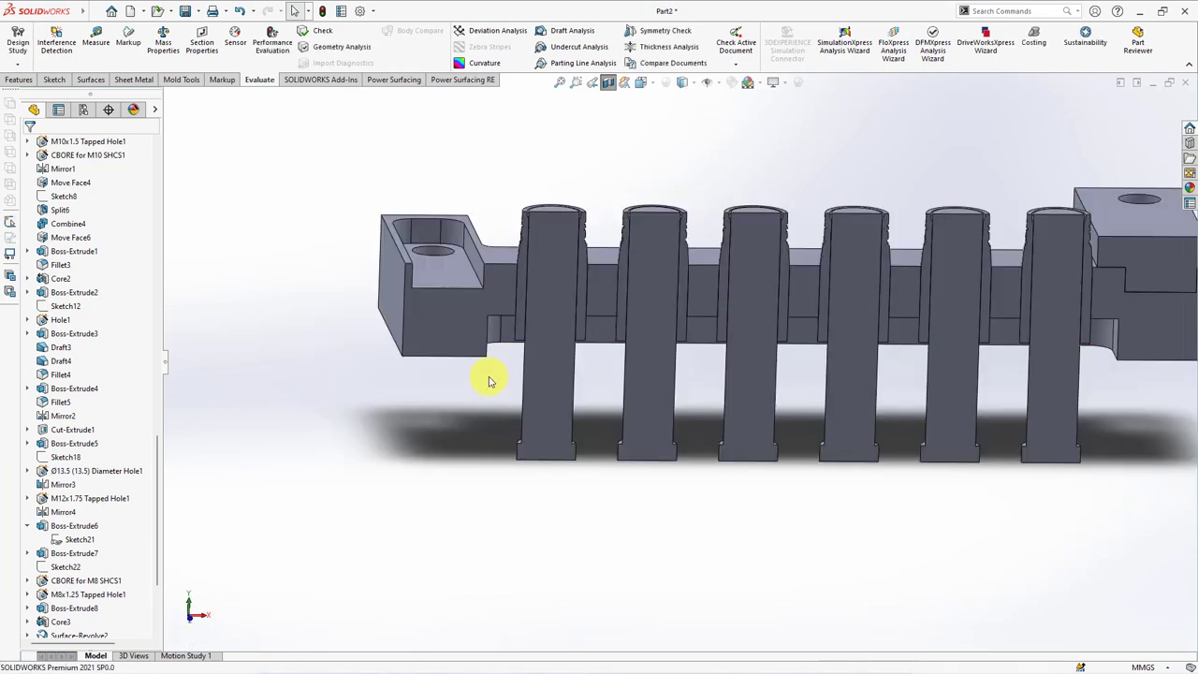
Step: Edit Core3 so its depth is 8 mm in both directions
middle_click_drag(497, 403, 497, 324)
left_click(506, 340)
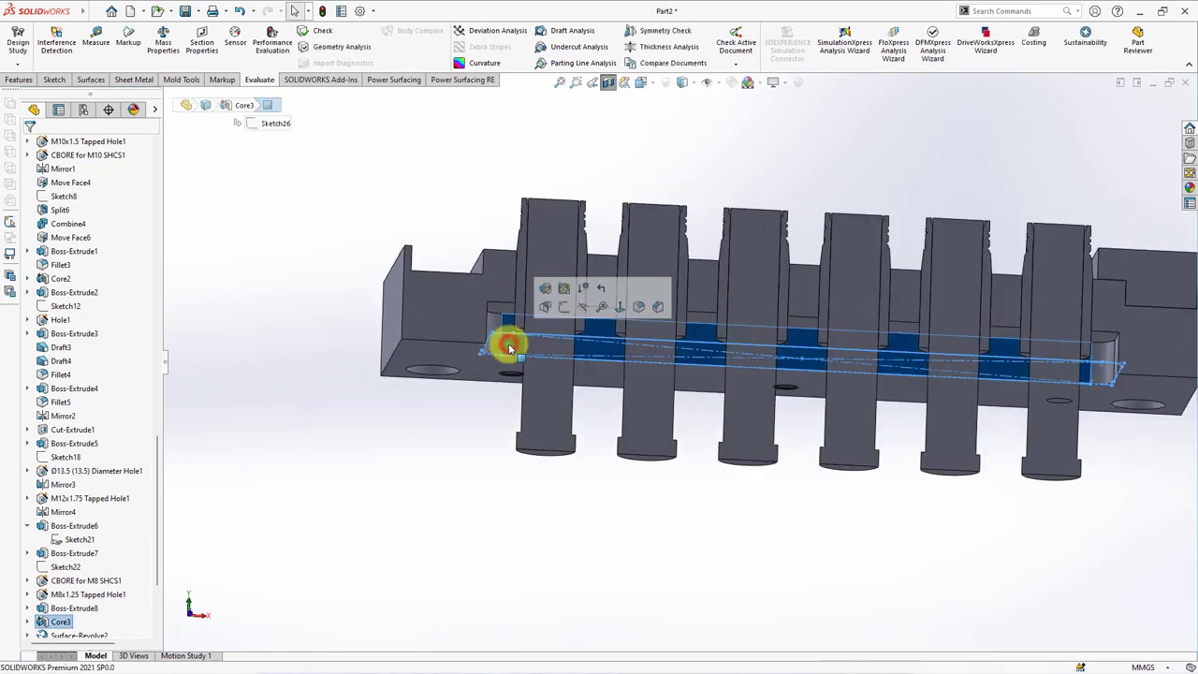
left_click(44, 624)
left_click(55, 587)
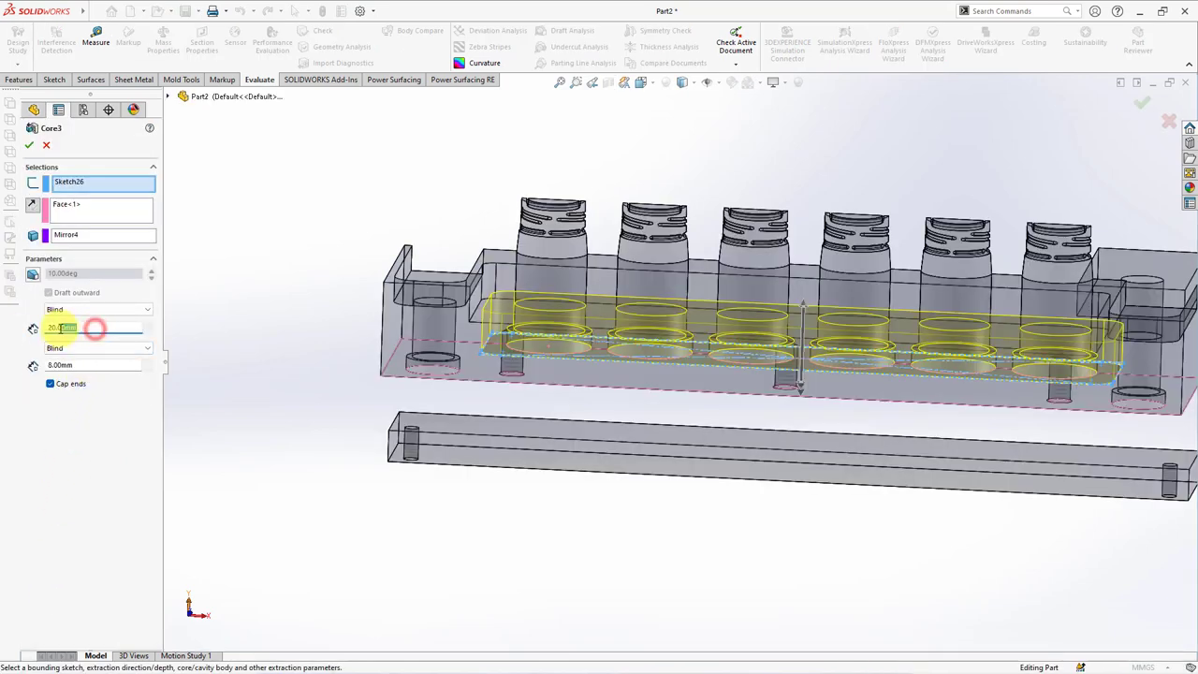
type("8")
key("Return")
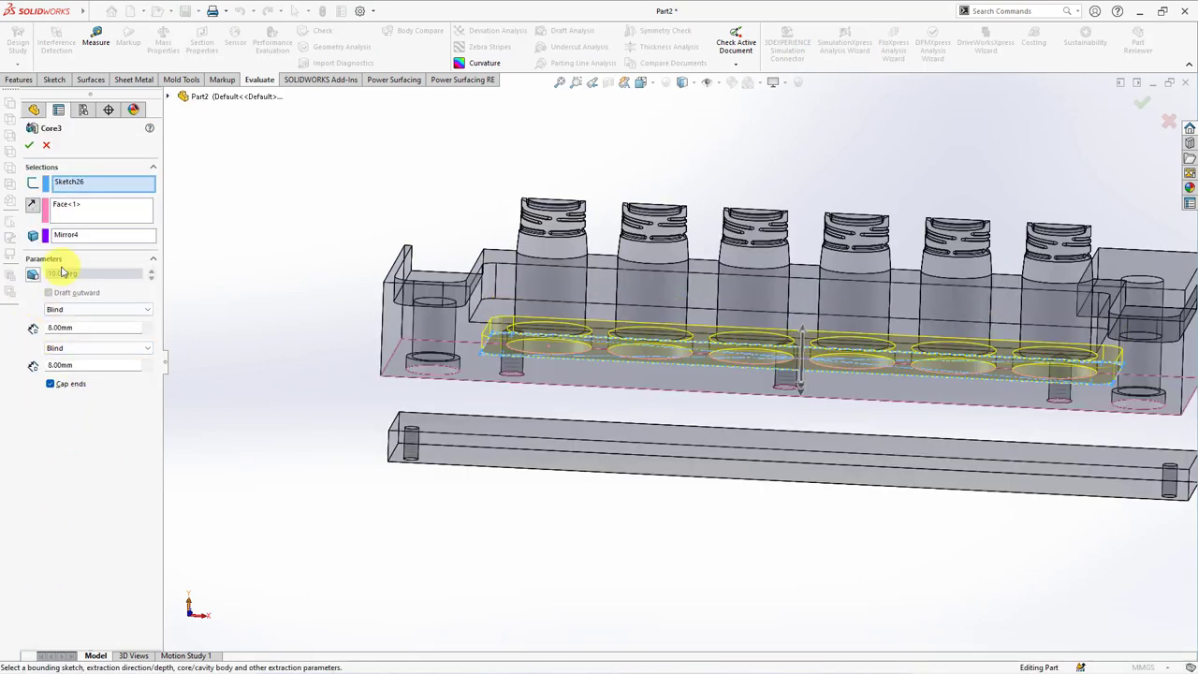
left_click(31, 146)
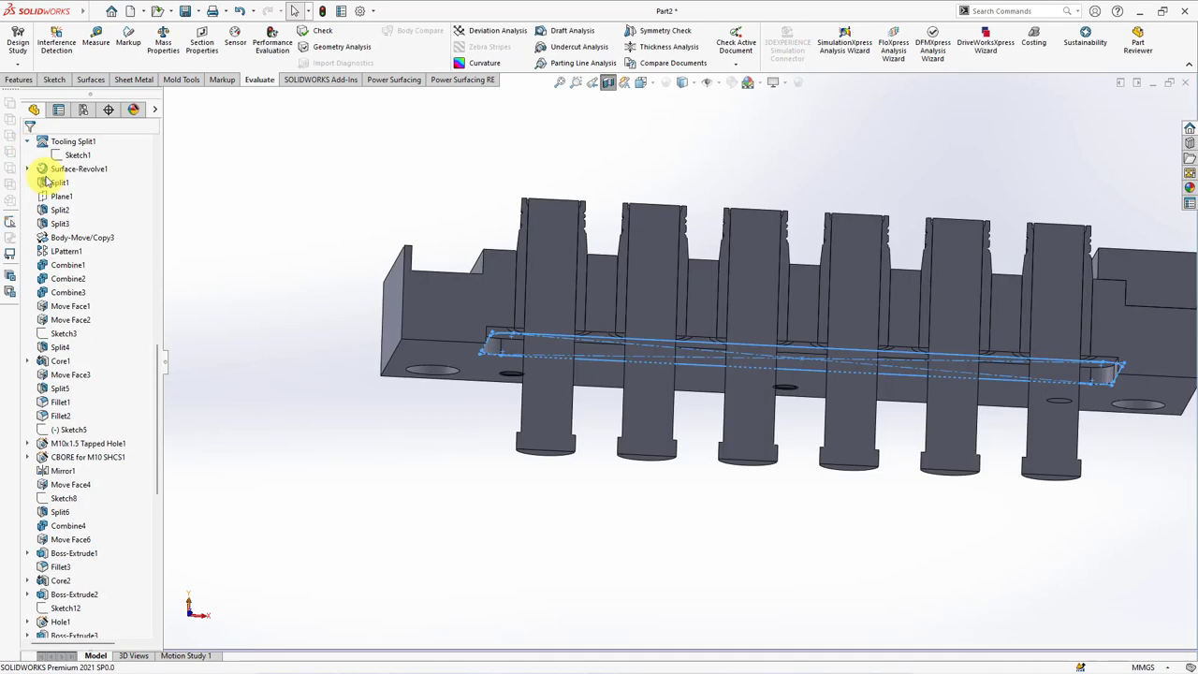
middle_click_drag(267, 264, 272, 342)
Step: Start a Front Plane sketch using corner rectangles, with the section off and hidden-line display
left_click_drag(155, 390, 166, 280)
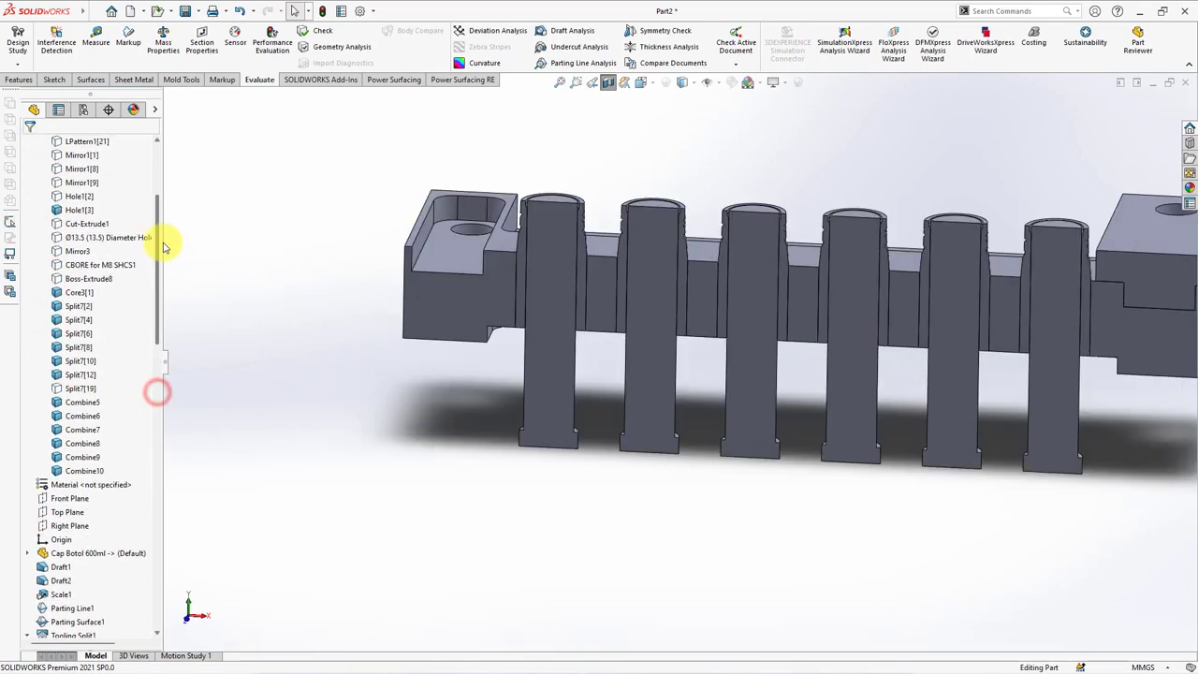
left_click(68, 334)
left_click(84, 318)
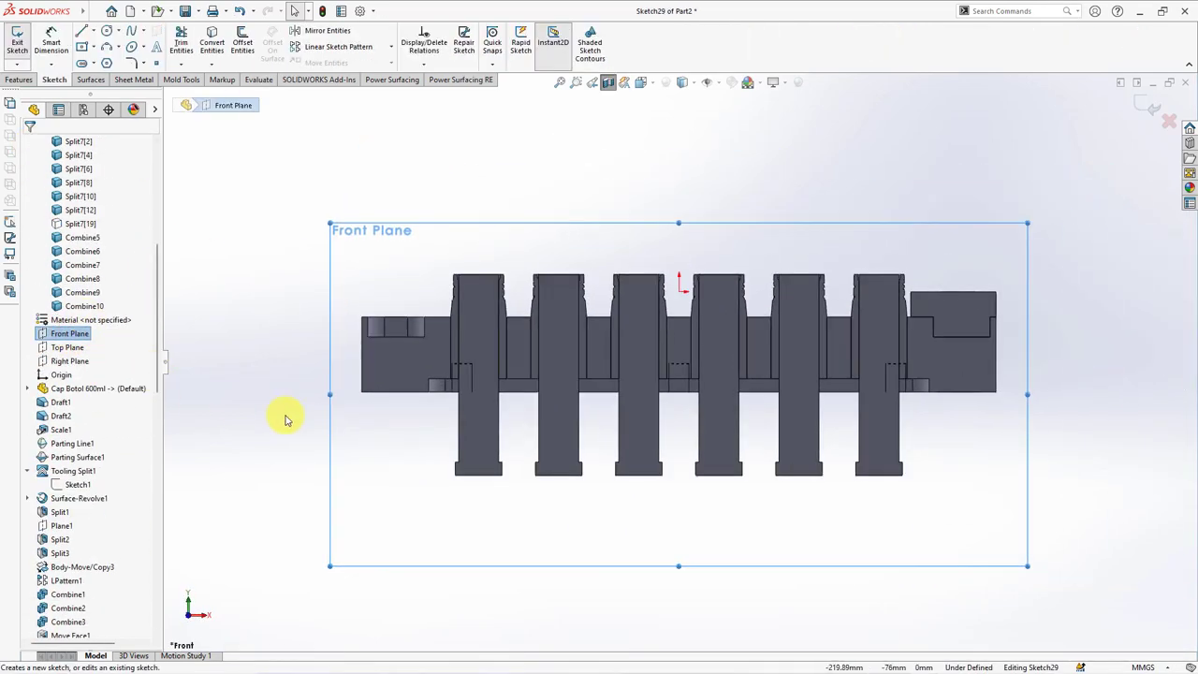
scroll(468, 383, "down", 3)
scroll(487, 378, "down", 3)
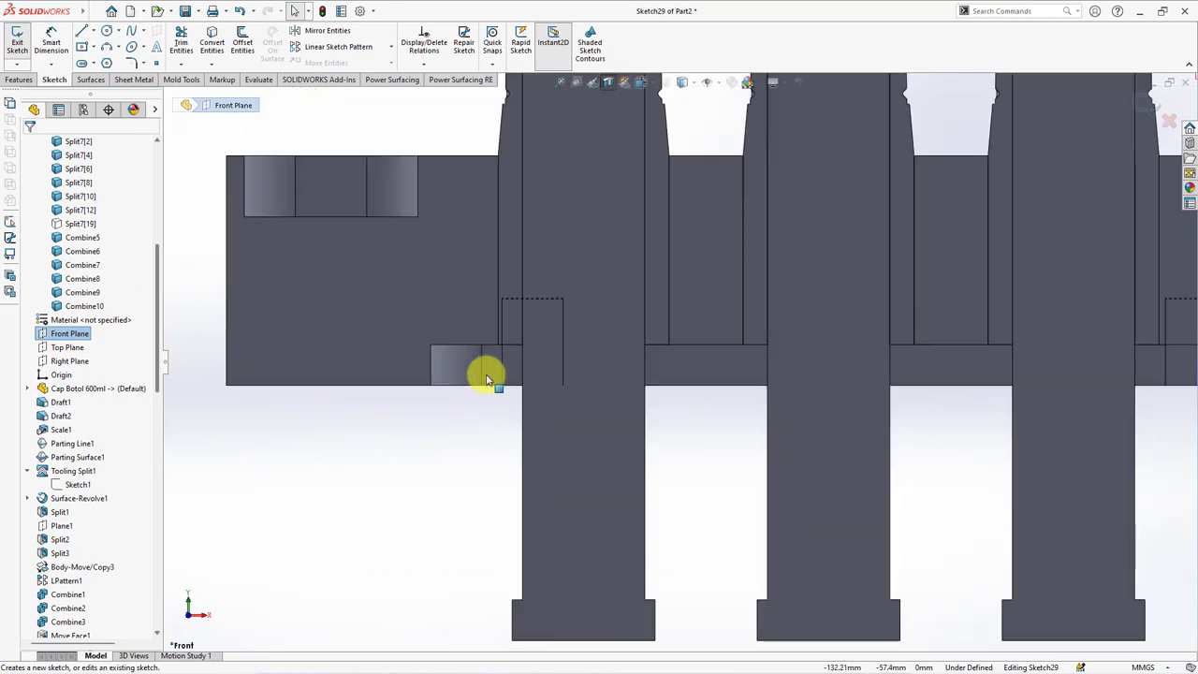
left_click(95, 49)
left_click(105, 59)
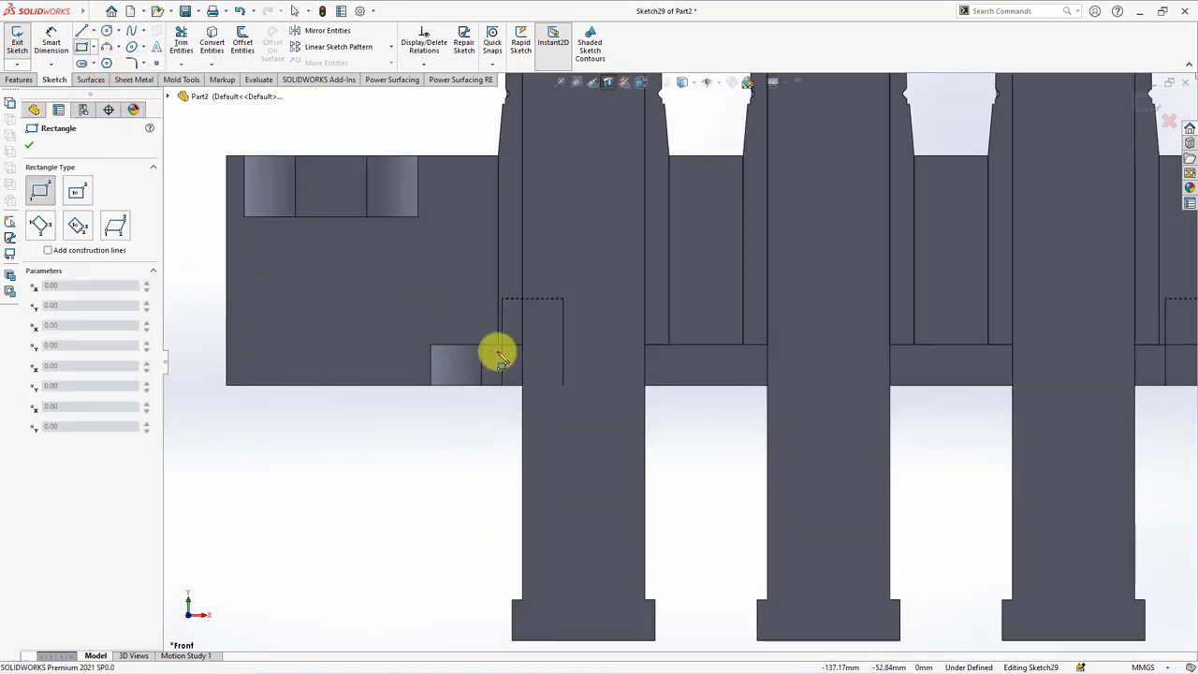
left_click(607, 86)
left_click(682, 84)
left_click(682, 174)
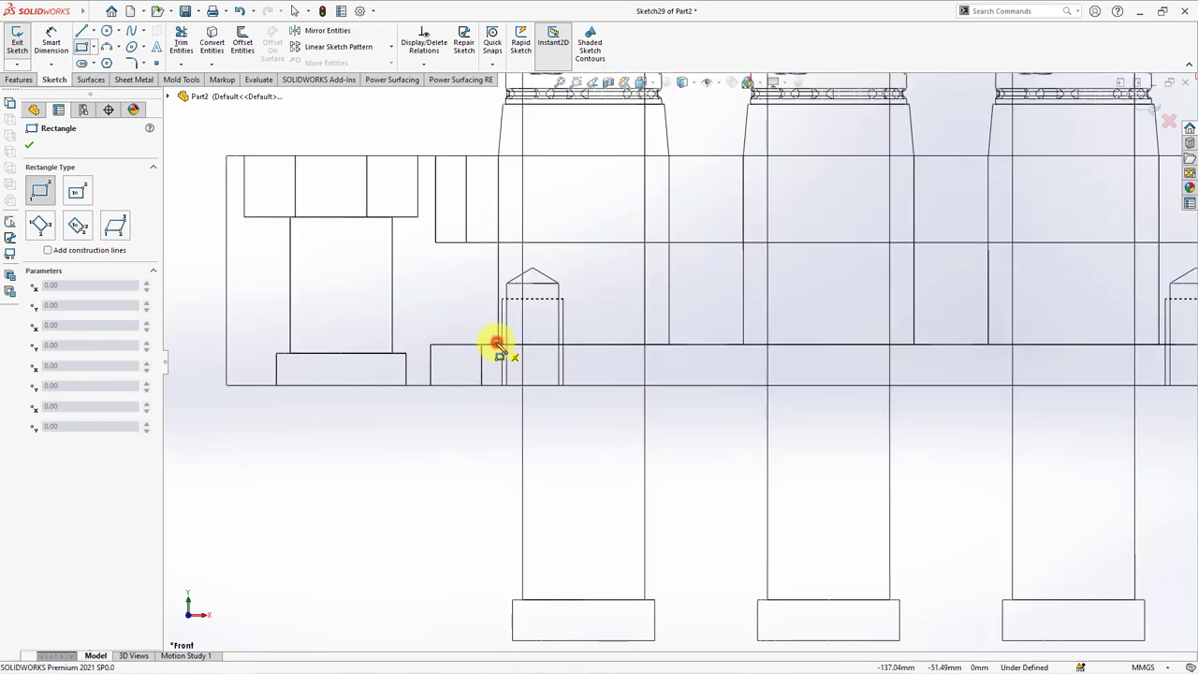
Step: Draw a rectangle beside the first pin and dimension its height 5 mm
left_click(497, 343)
left_click(476, 320)
key("d")
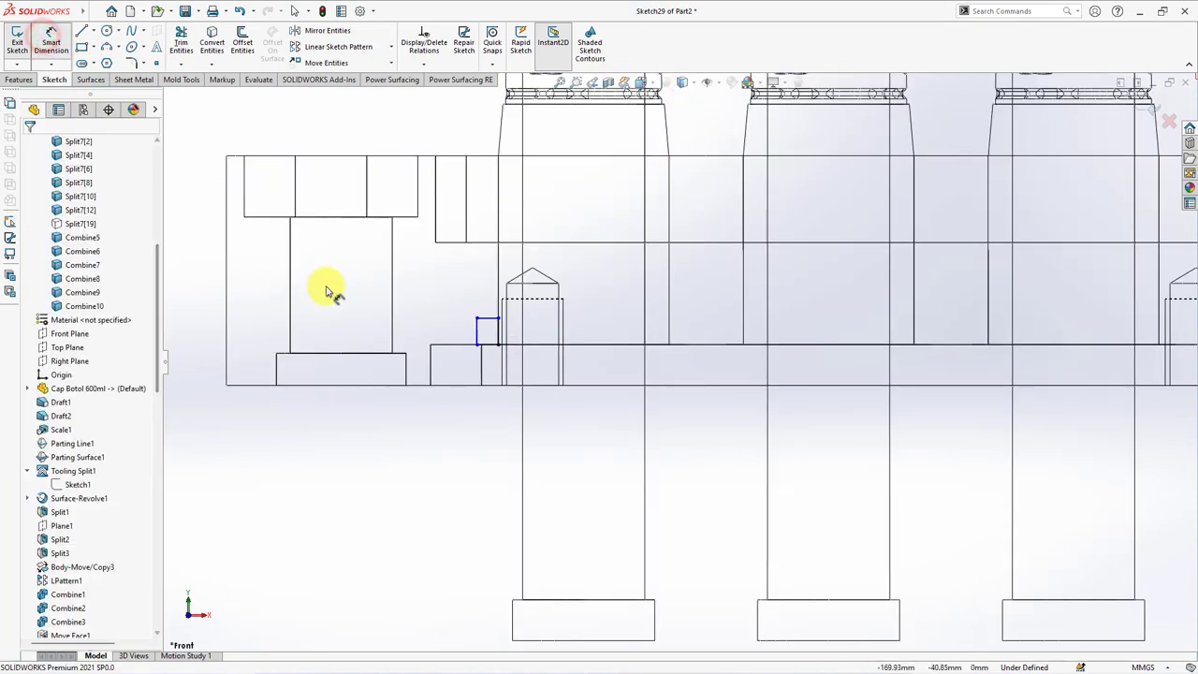
left_click(477, 330)
left_click(447, 335)
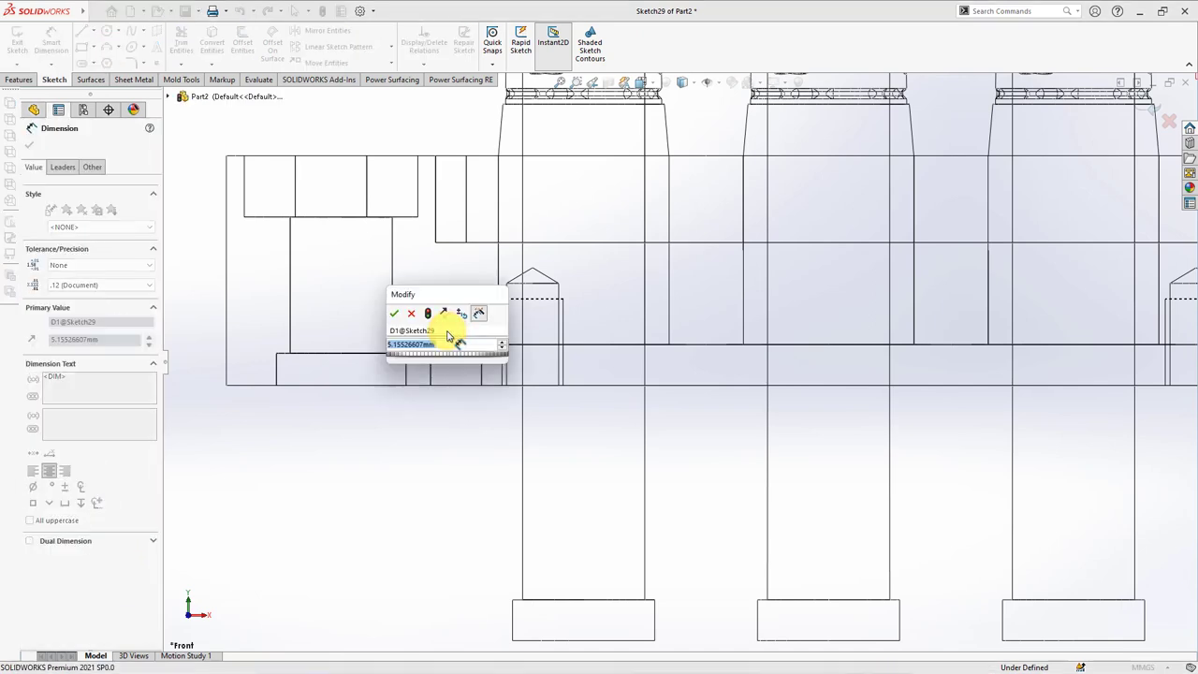
left_click(393, 314)
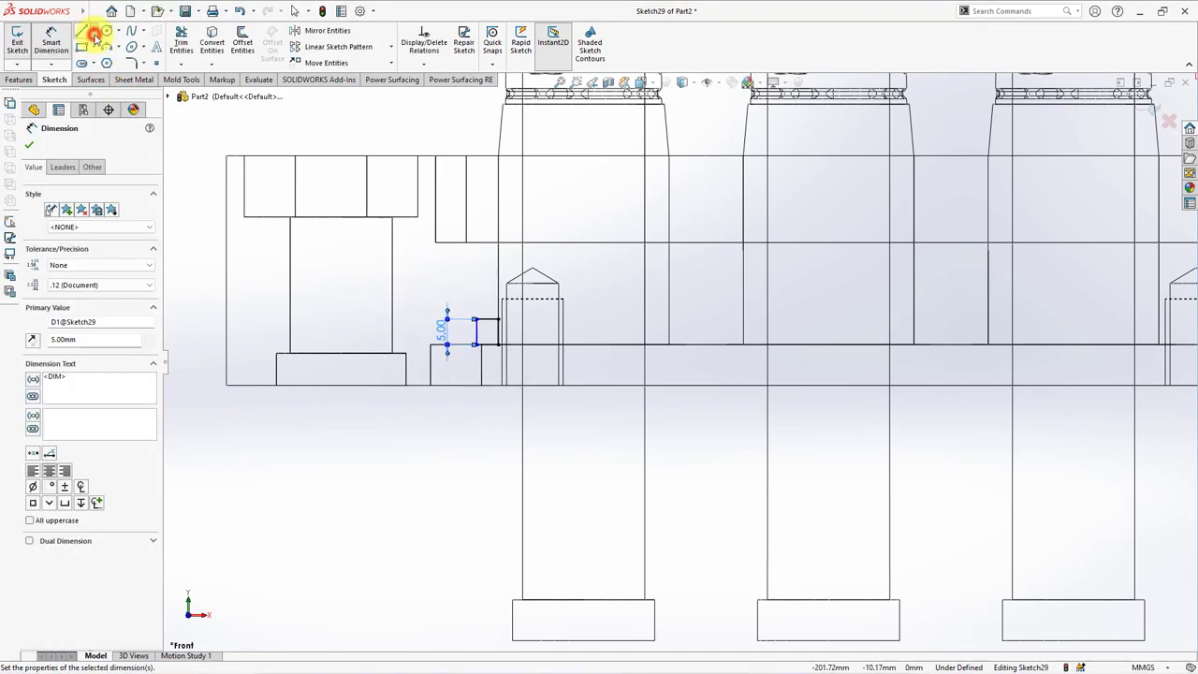
Step: Add a vertical centreline through the pin and dimension the profile at 38 mm diameter
left_click(90, 31)
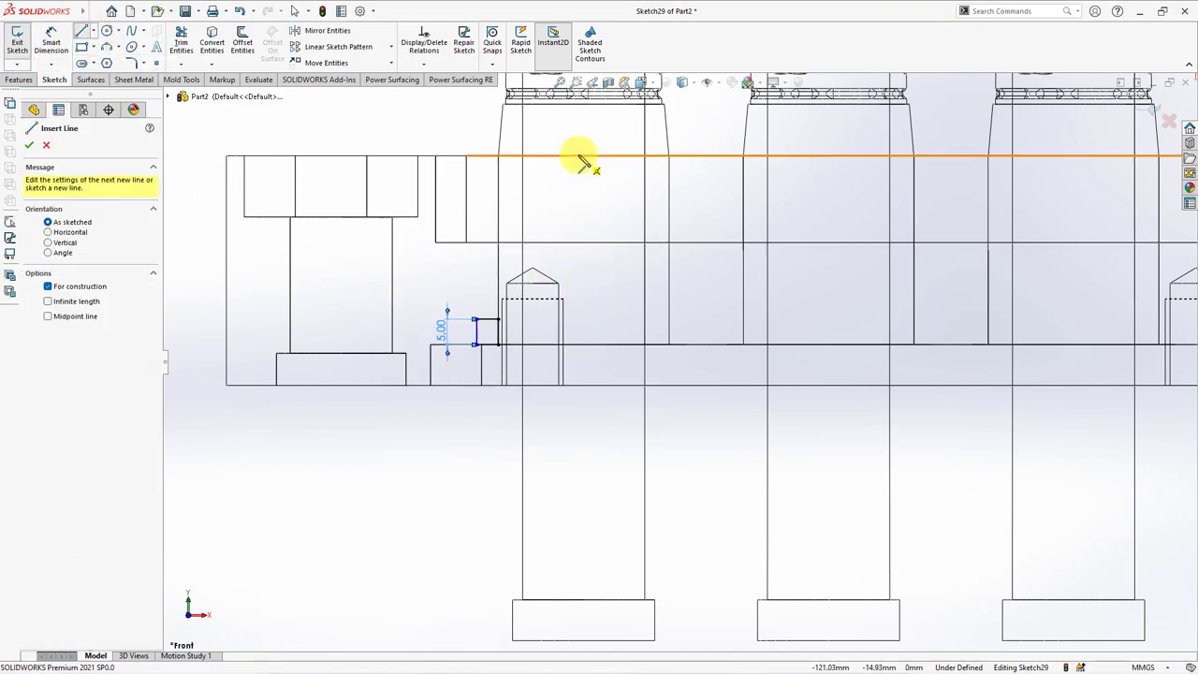
left_click(583, 104)
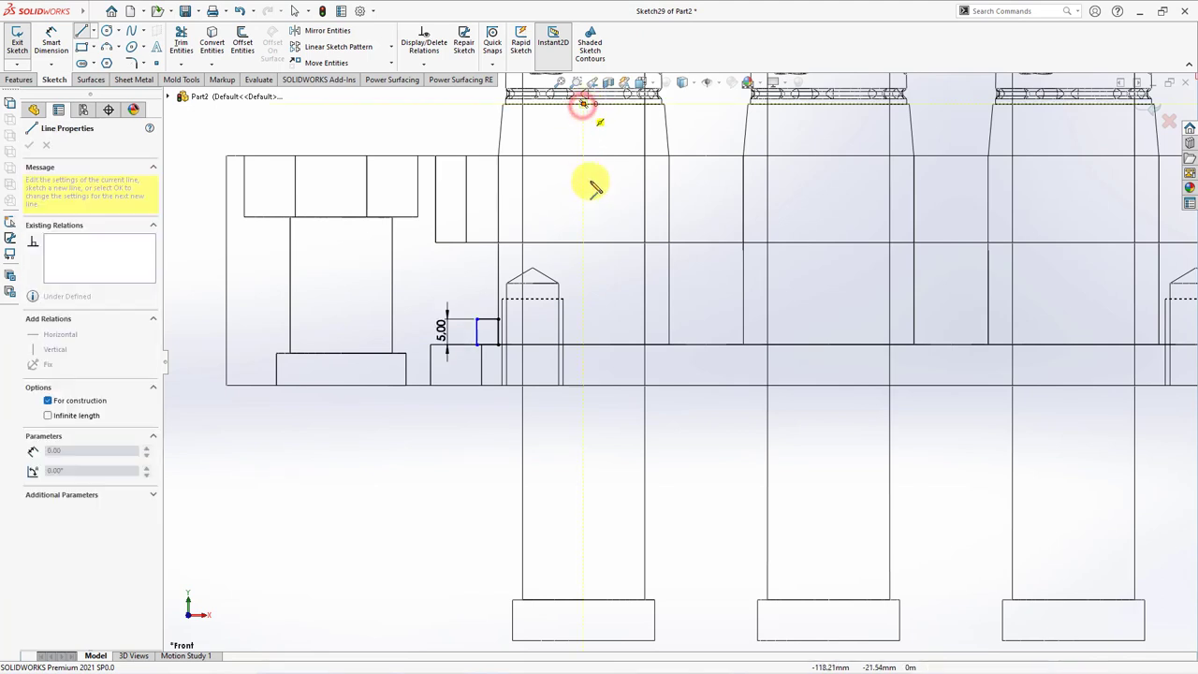
left_click(583, 352)
right_click(583, 352)
left_click(613, 362)
left_click(52, 42)
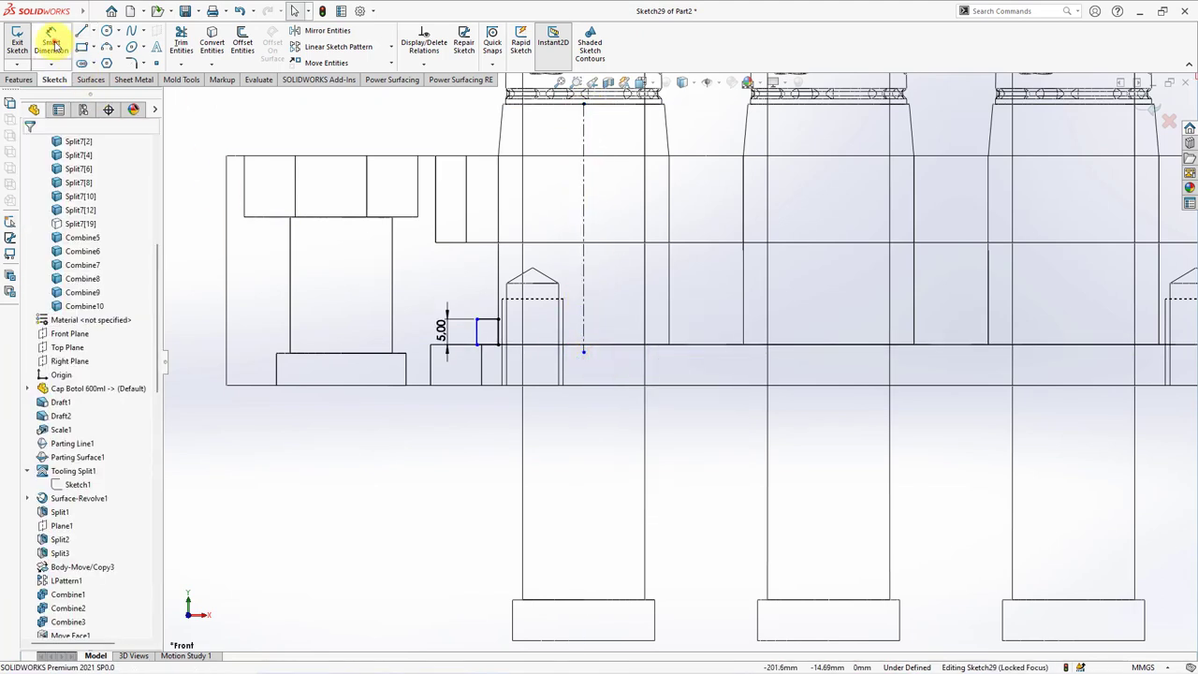
left_click(476, 324)
left_click(582, 329)
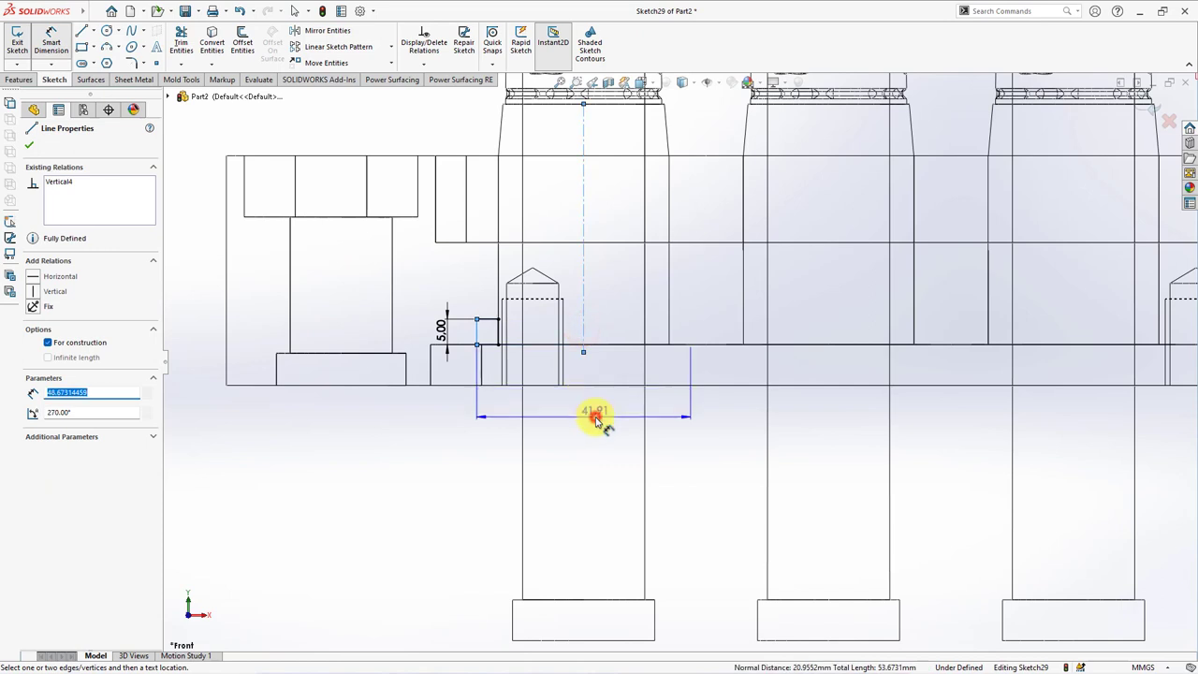
left_click(594, 419)
left_click(542, 400)
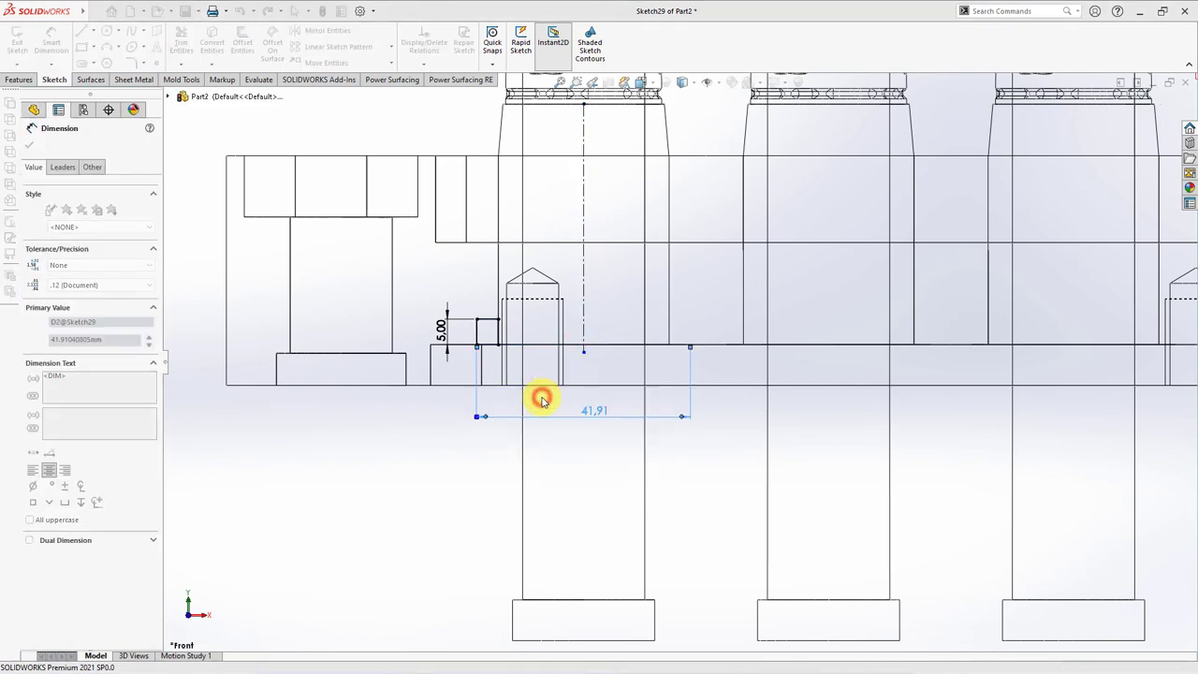
type("38")
Step: Restore shaded display with a cutaway section and tilt the model into a 3D view
left_click(682, 82)
left_click(685, 104)
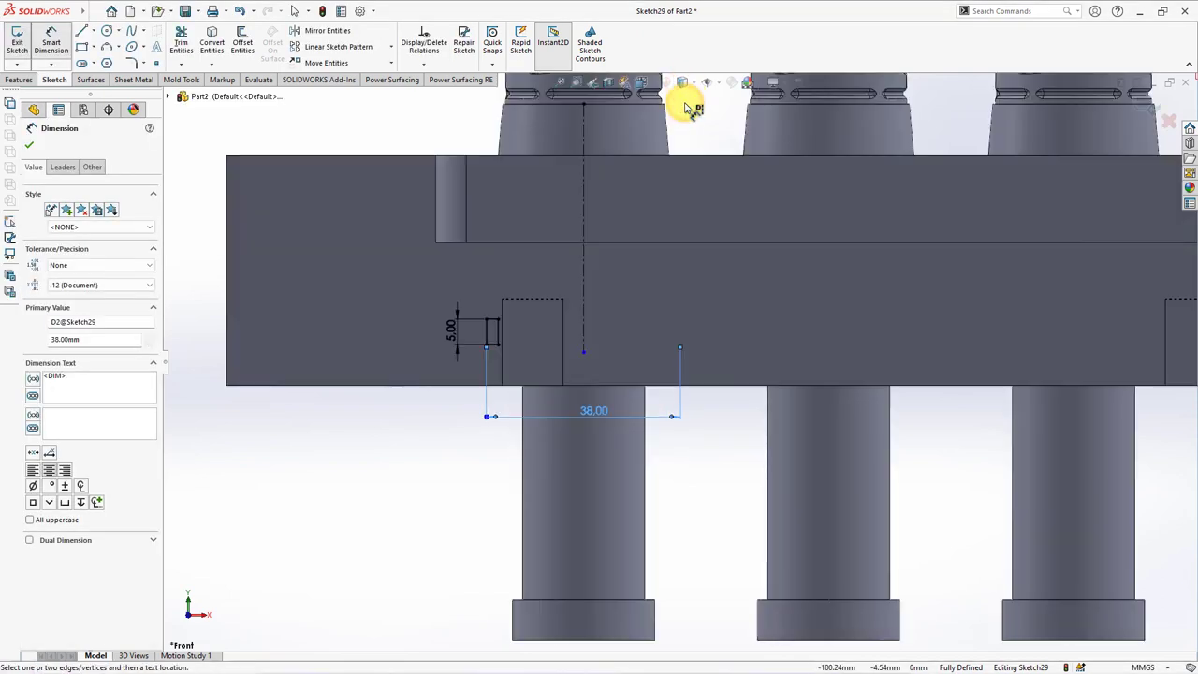
left_click(609, 82)
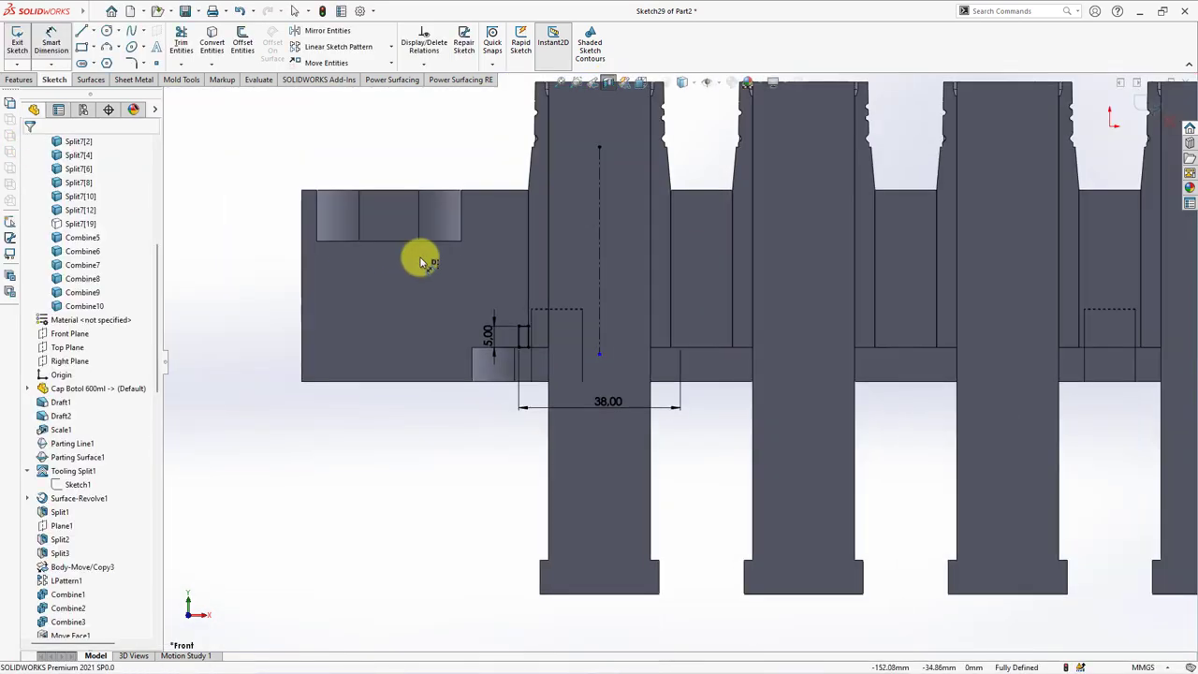
middle_click_drag(420, 259, 430, 270)
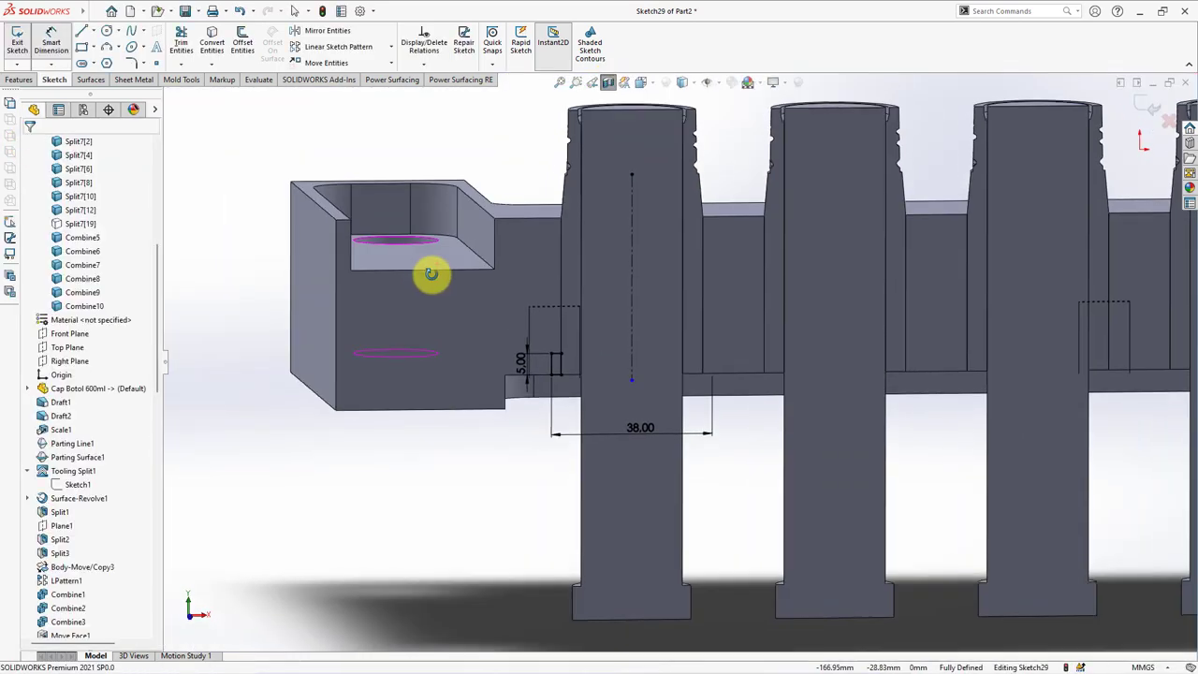
left_click(91, 79)
left_click(53, 39)
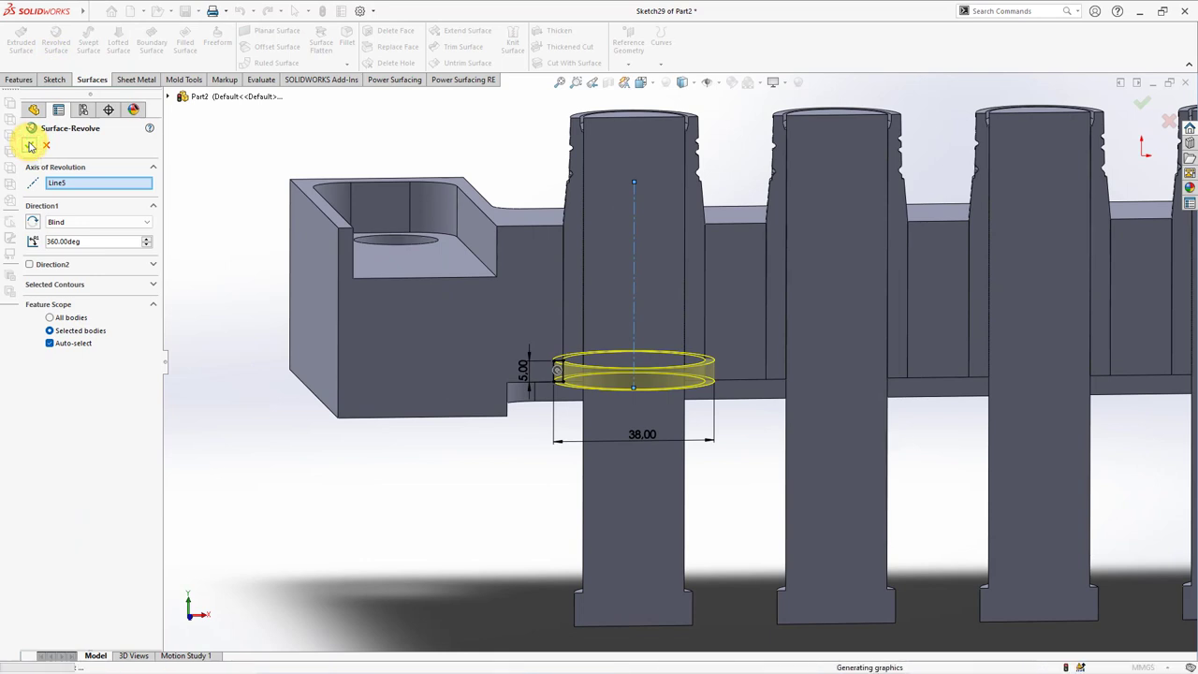
Step: Accept the revolved ring surface at the first pin and turn off the cutaway view
left_click(30, 146)
middle_click_drag(249, 217, 257, 229)
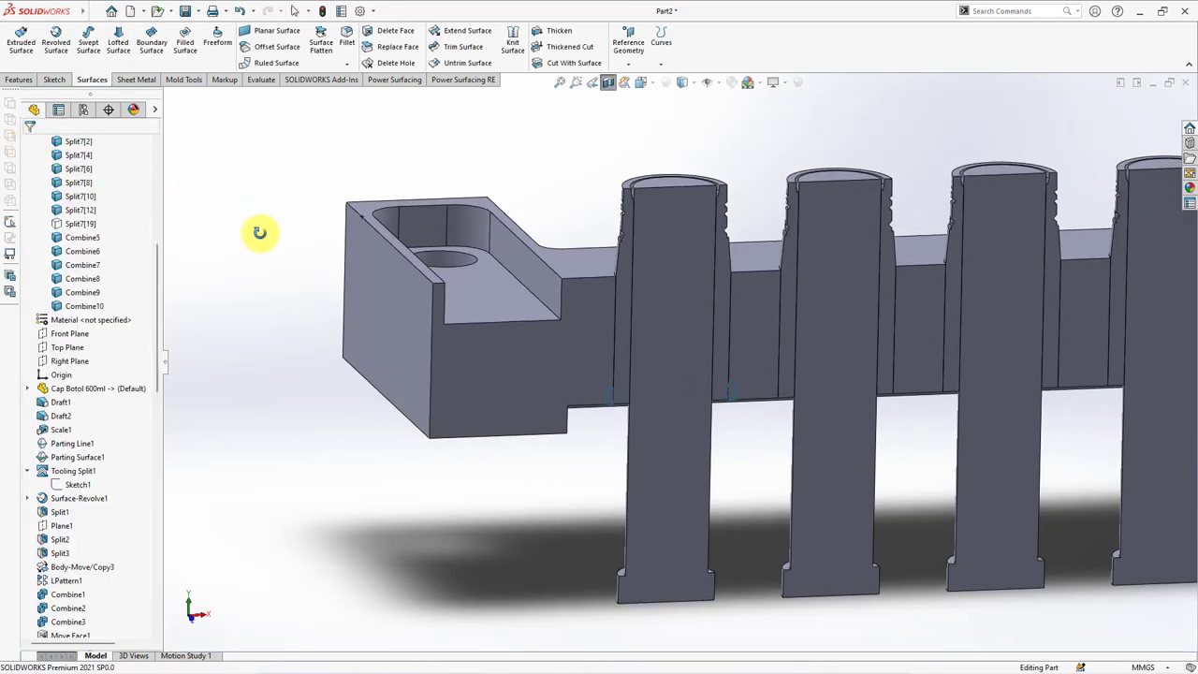
left_click(607, 83)
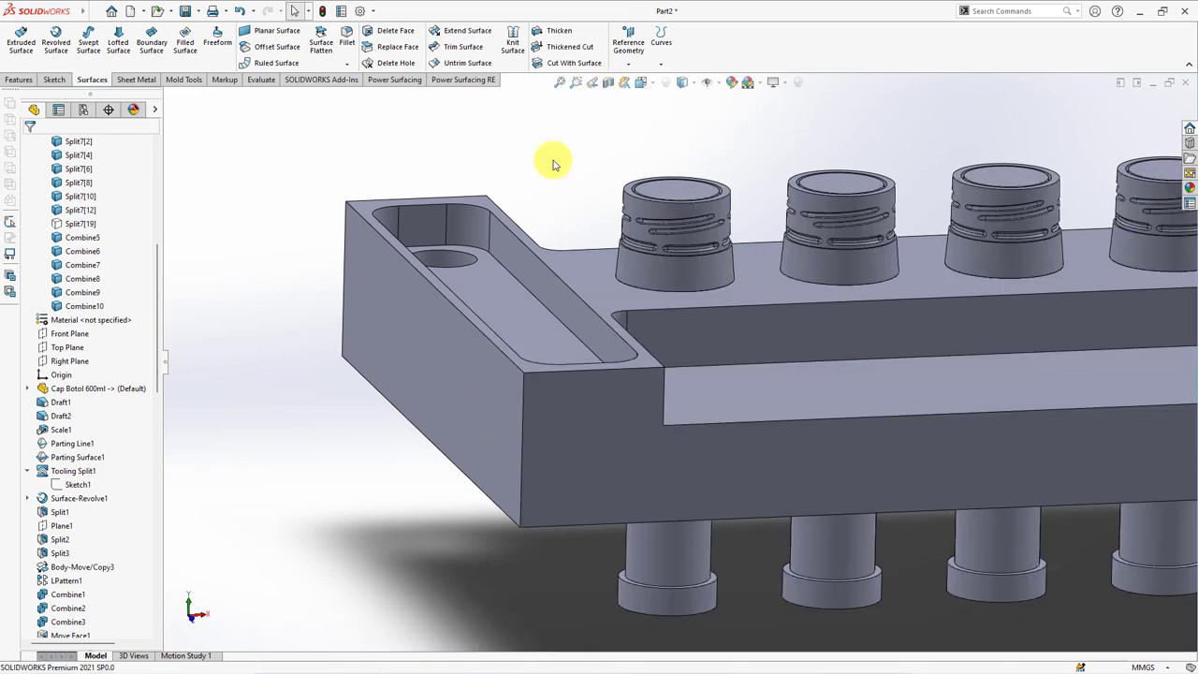
left_click_drag(157, 311, 159, 216)
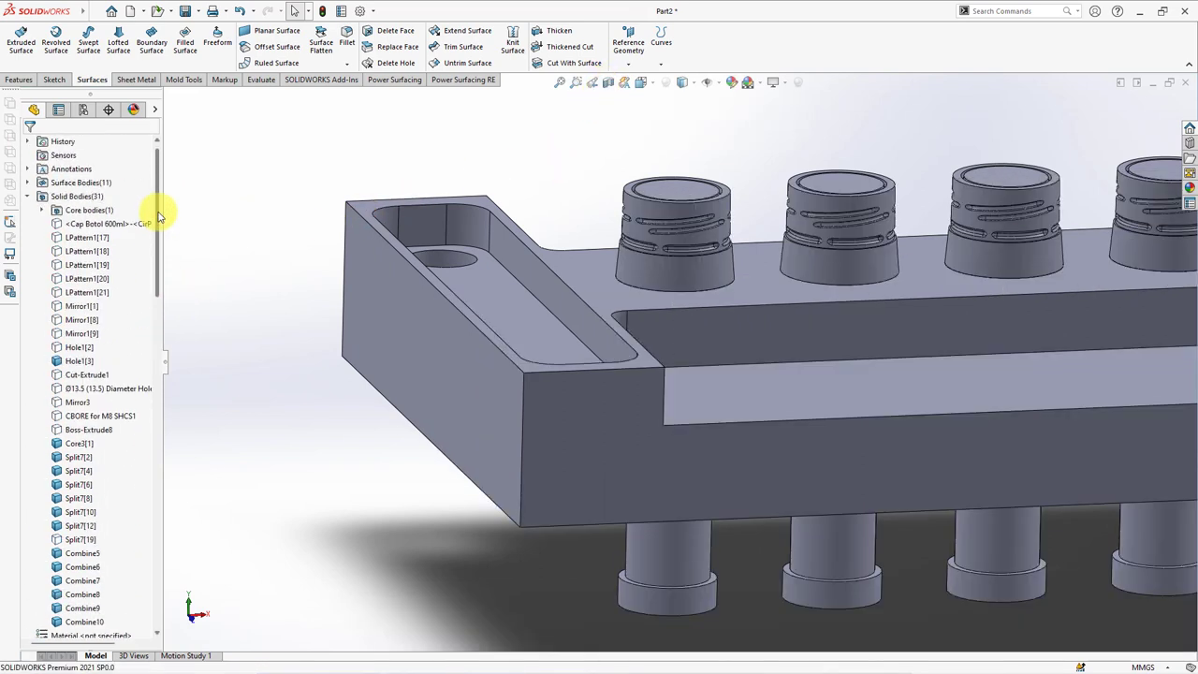
Step: Copy Surface-Revolve3 five times, 48 mm apart along X, for the other pins
left_click(26, 83)
left_click(662, 42)
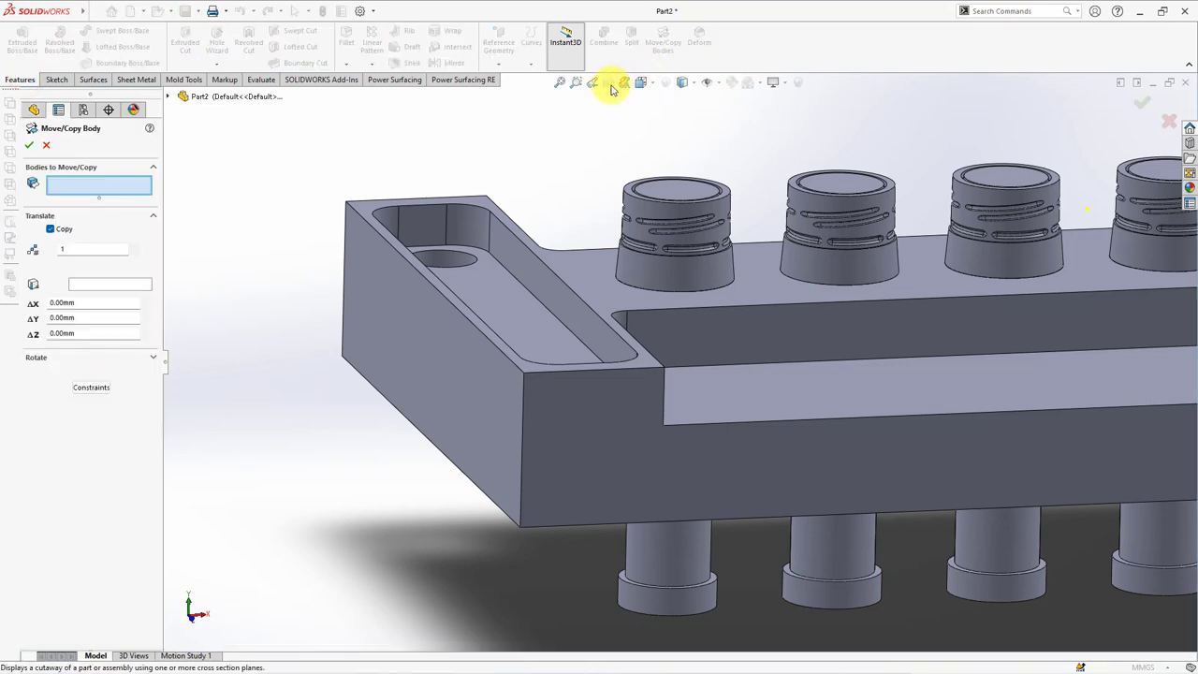
left_click(167, 98)
left_click(193, 151)
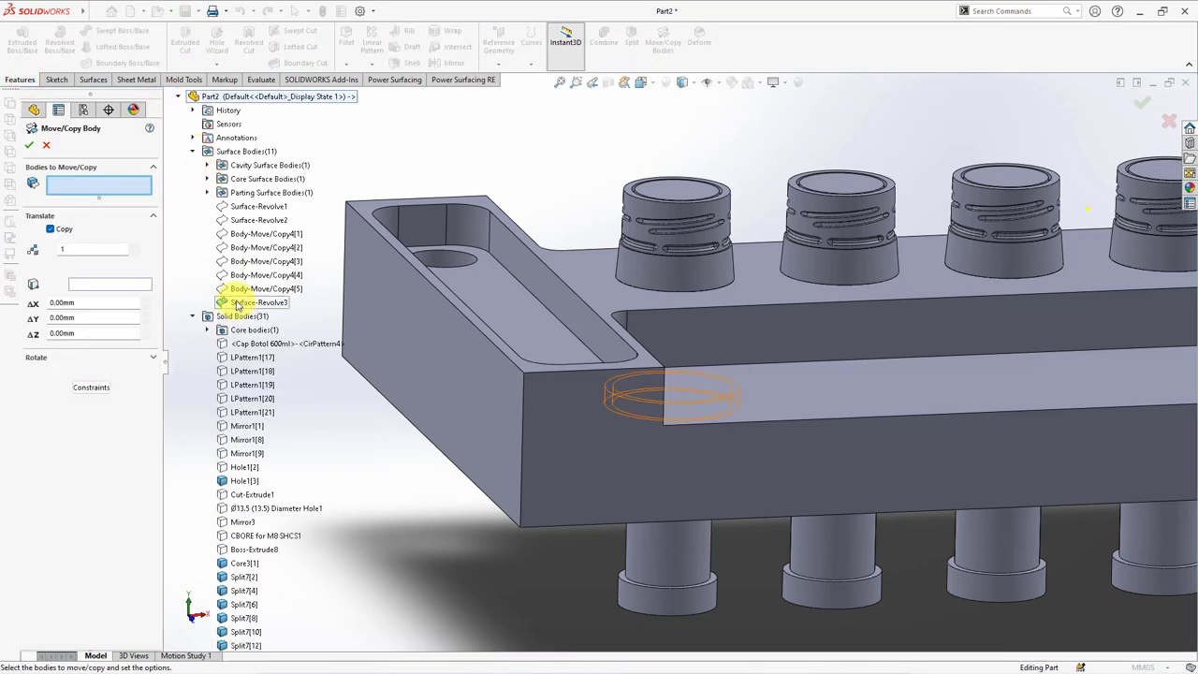
left_click(245, 303)
type("4")
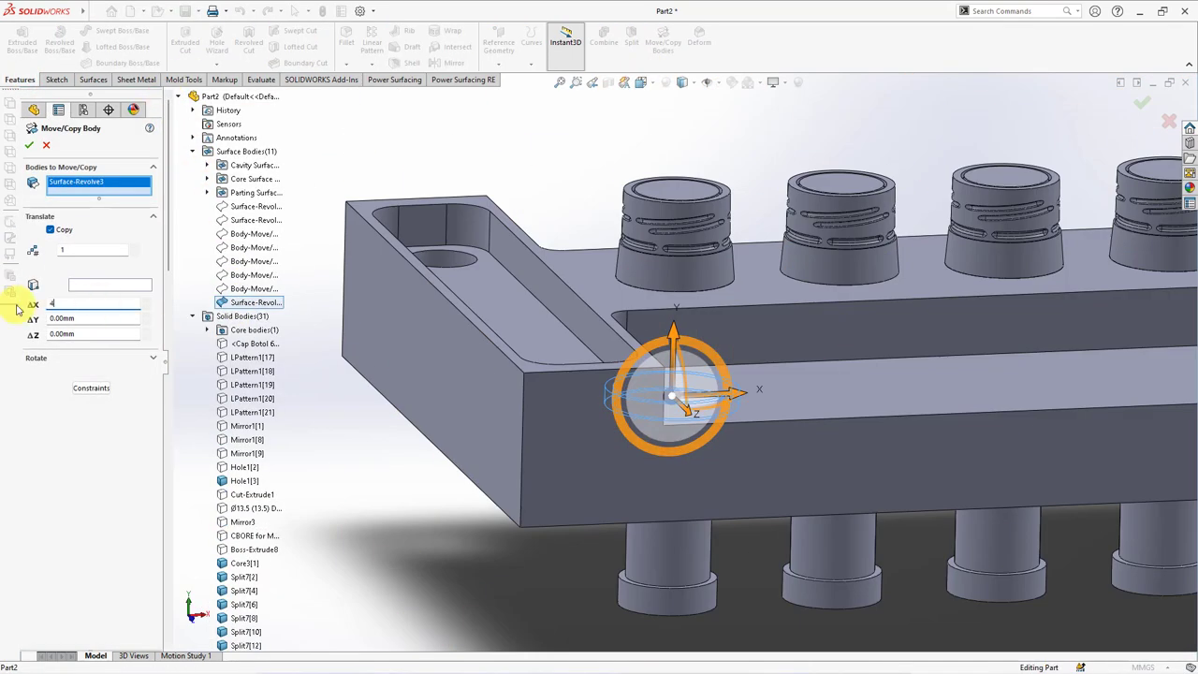
type("8")
key("Return")
middle_click_drag(466, 442, 636, 455)
mouse_move(440, 374)
middle_mouse_down()
mouse_move(395, 391)
mouse_move(499, 414)
mouse_move(415, 428)
mouse_move(365, 411)
middle_mouse_up()
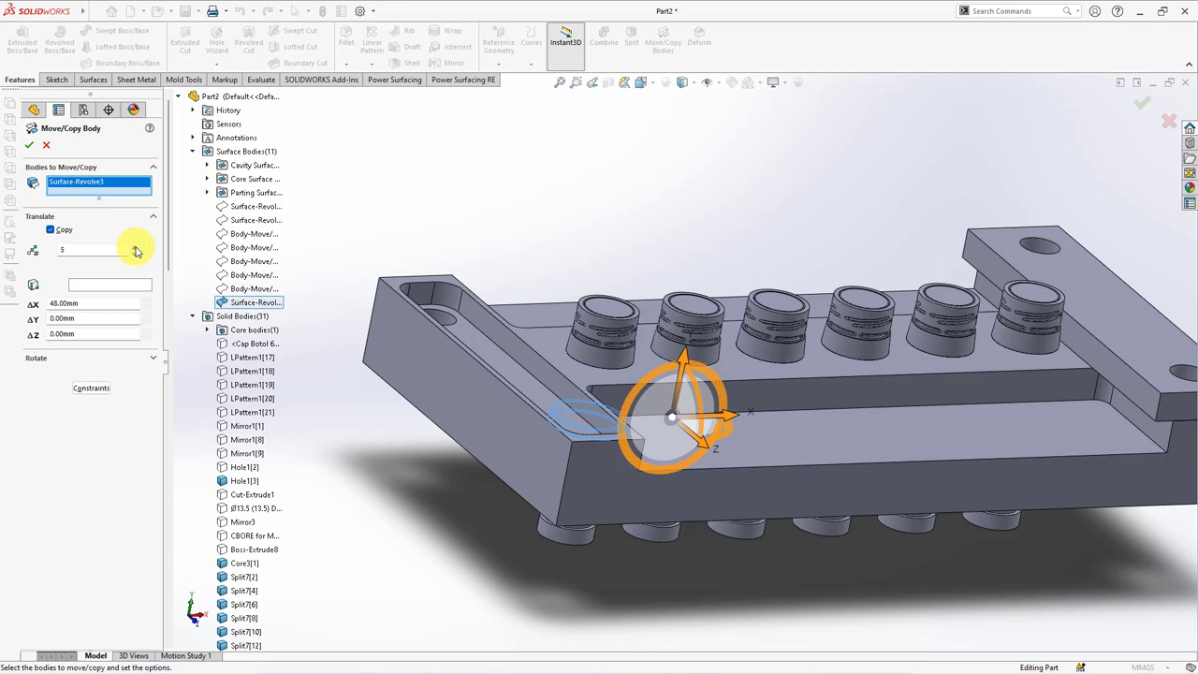
mouse_move(499, 377)
middle_mouse_down()
mouse_move(789, 356)
mouse_move(794, 286)
middle_mouse_up()
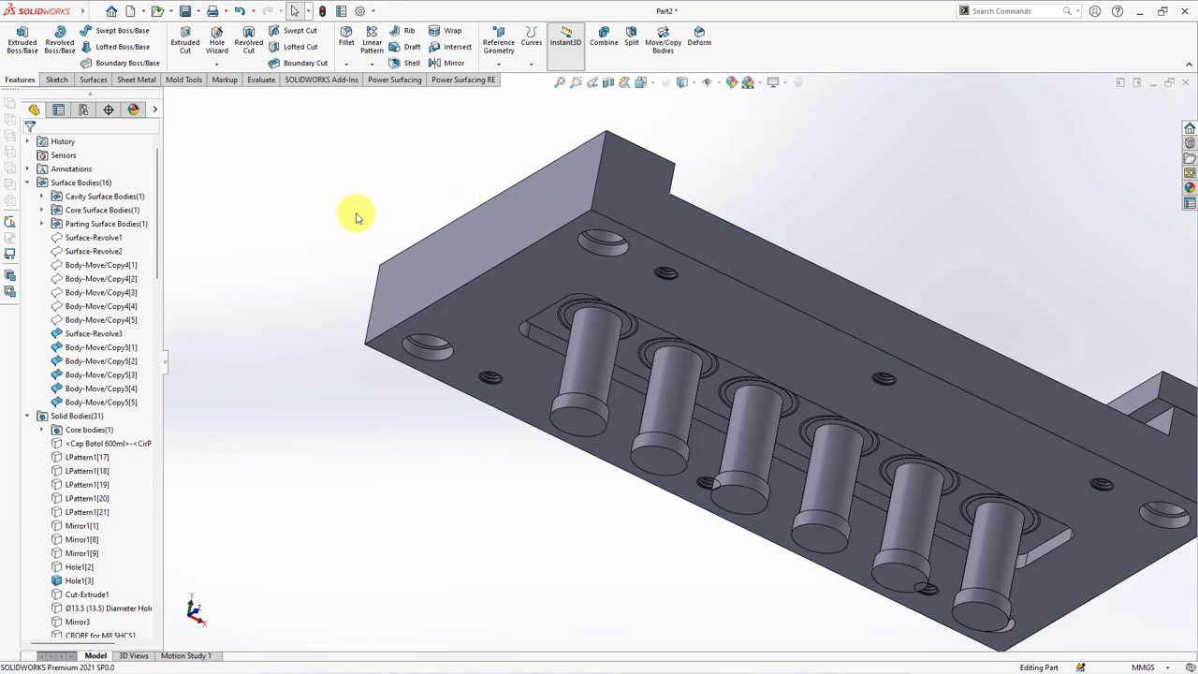
Step: Split Core3 using Surface-Revolve3 and its five copied rings as cutting tools
left_click(632, 45)
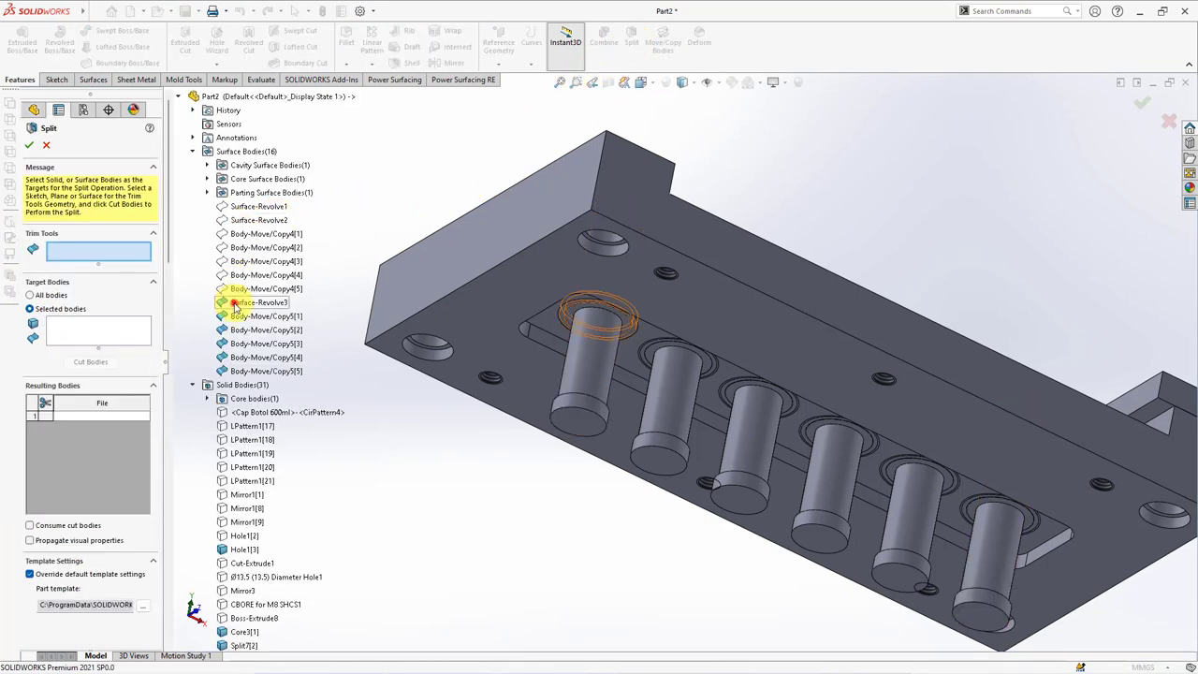
left_click(245, 303)
left_click(236, 372, "shift")
left_click(118, 382)
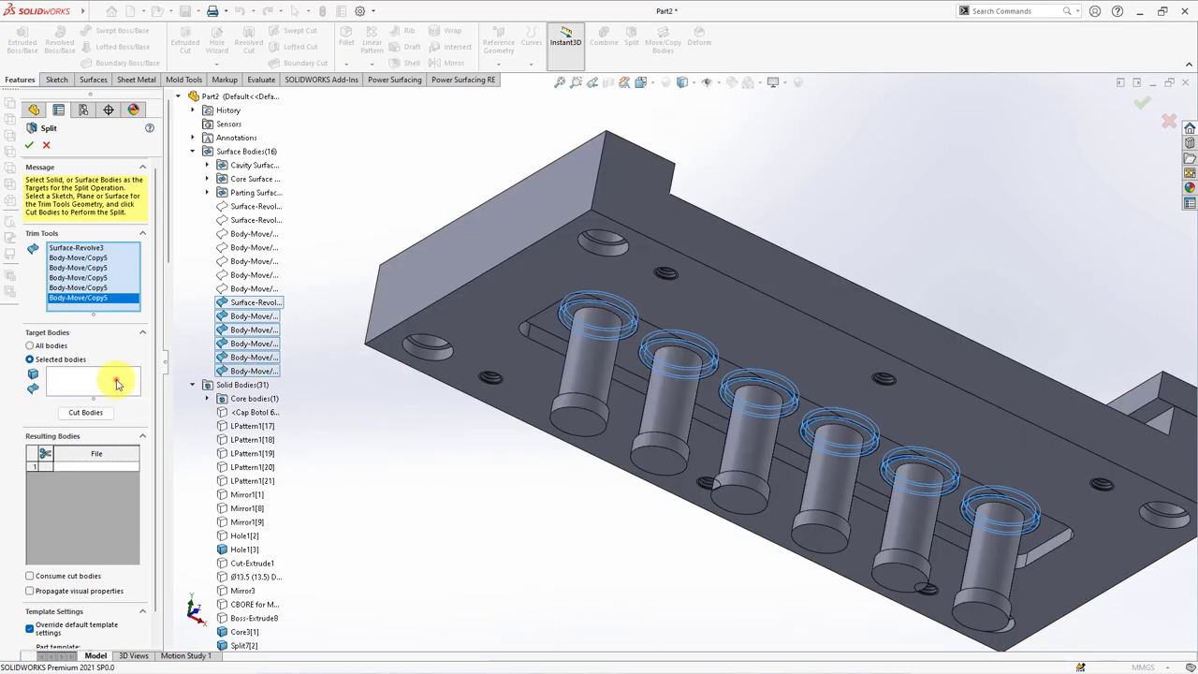
left_click(475, 309)
left_click(85, 411)
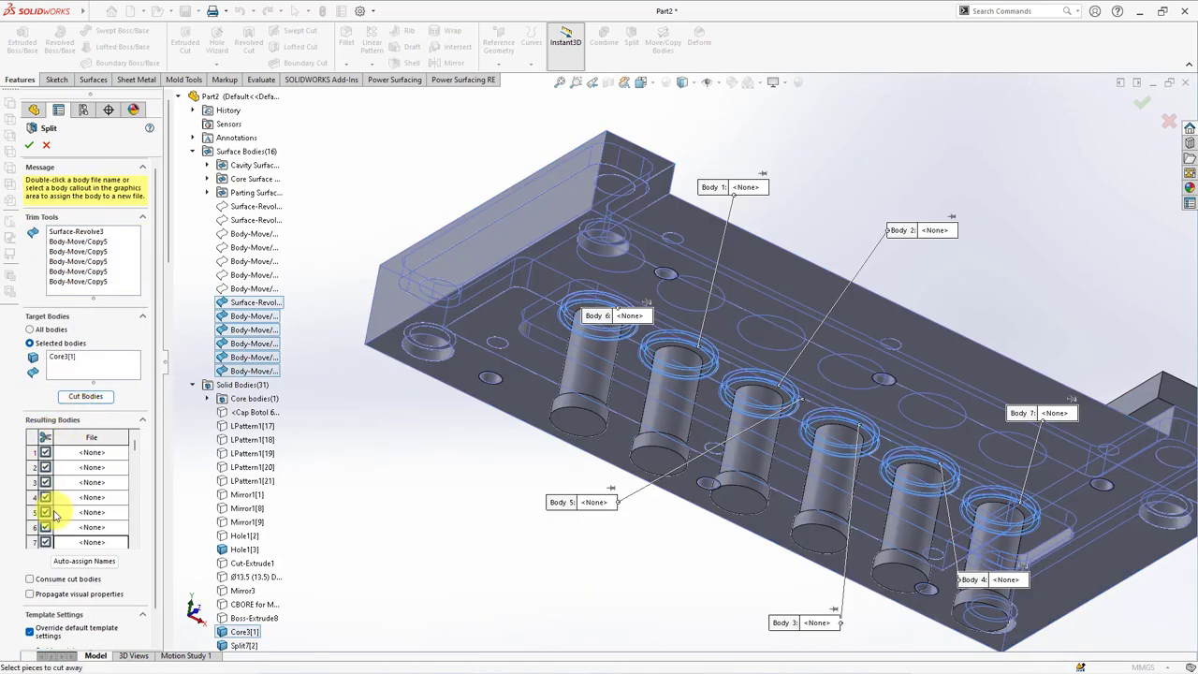
scroll(54, 513, "down", 1)
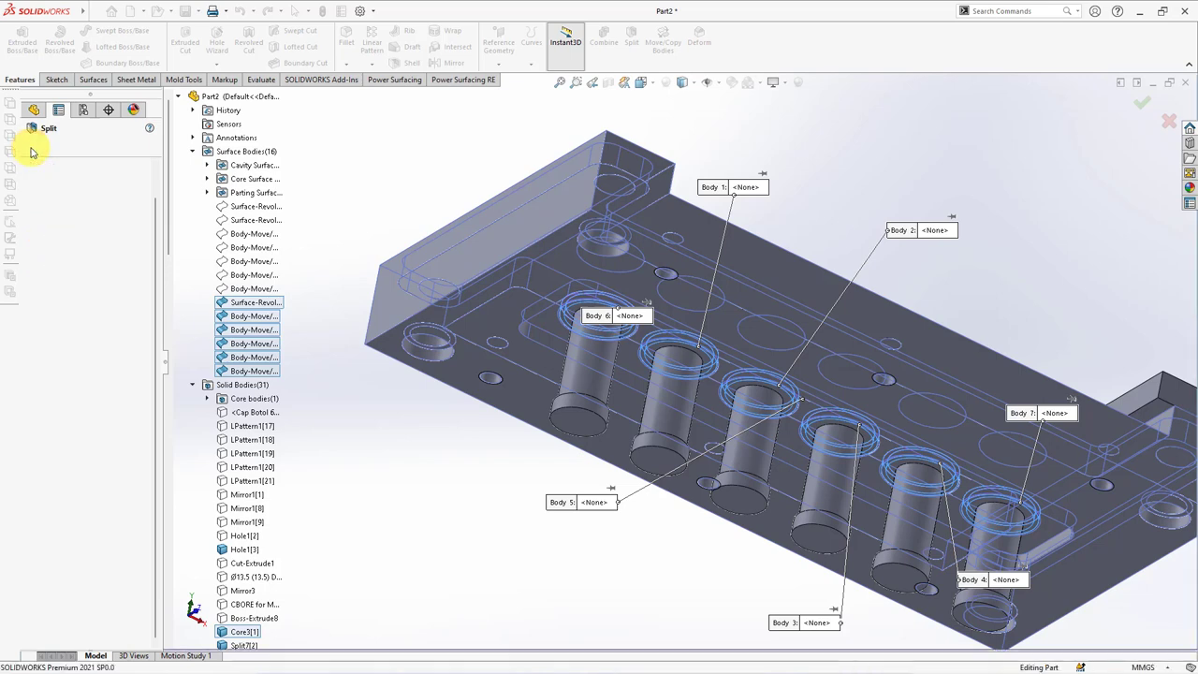
Step: Select then deselect the ring surface bodies, and orbit the part top-up to see the pin heads
left_click(70, 333)
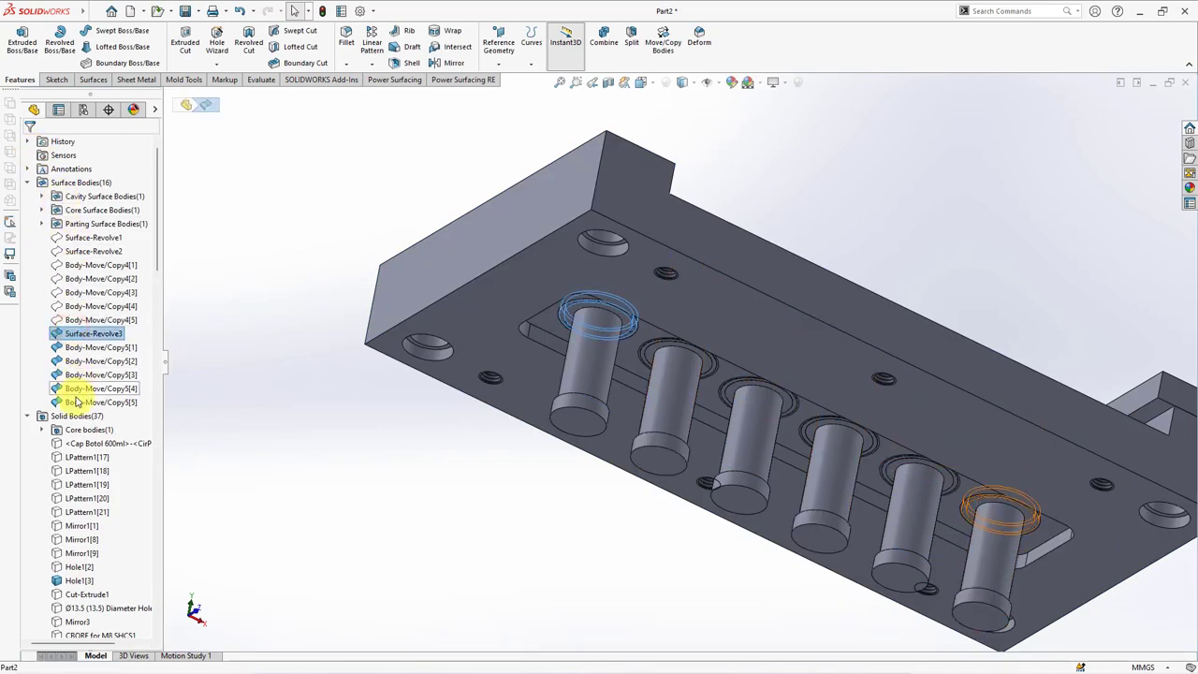
left_click(101, 401, "shift")
left_click(243, 299)
middle_click_drag(419, 173, 339, 324)
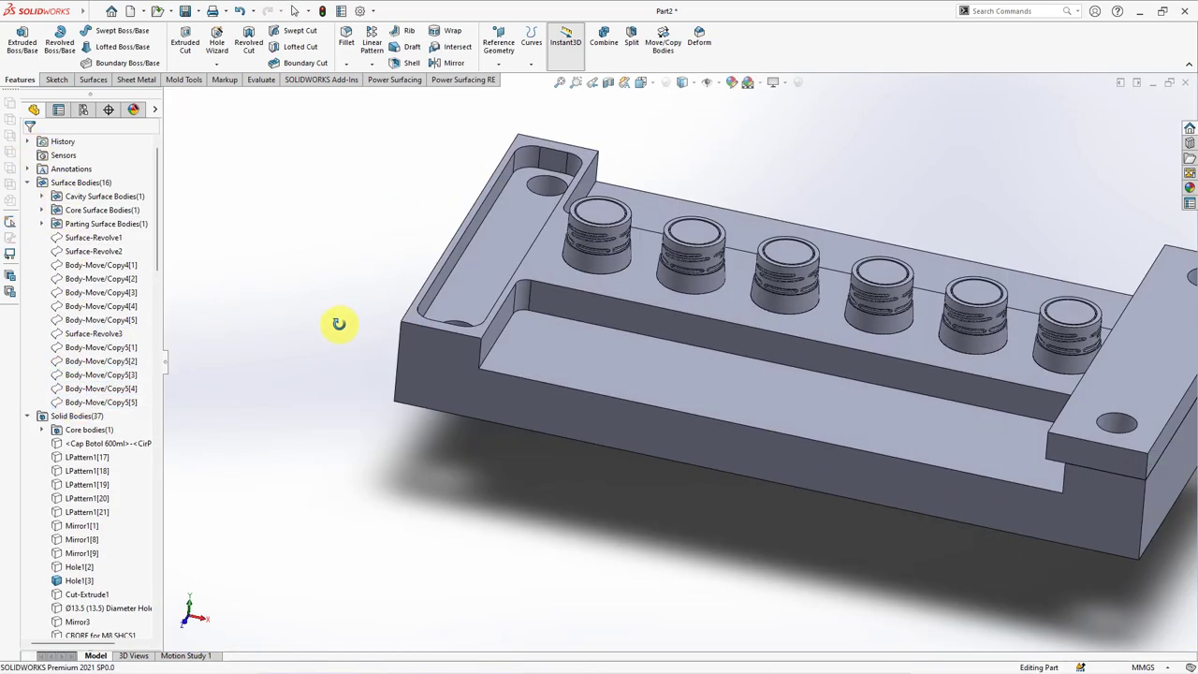
Step: Inspect the pins in a section view, then Add-combine the first pin's Split7 and Split8 bodies into Combine11
left_click(607, 85)
left_click(35, 153)
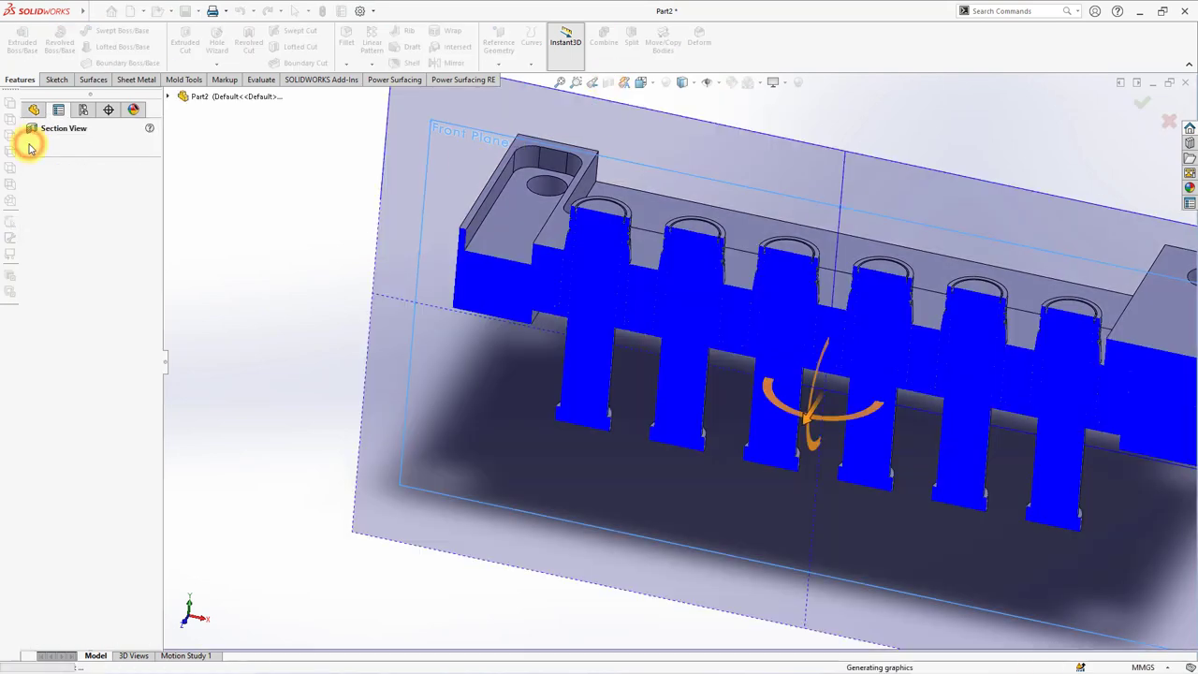
middle_click_drag(633, 339, 609, 257)
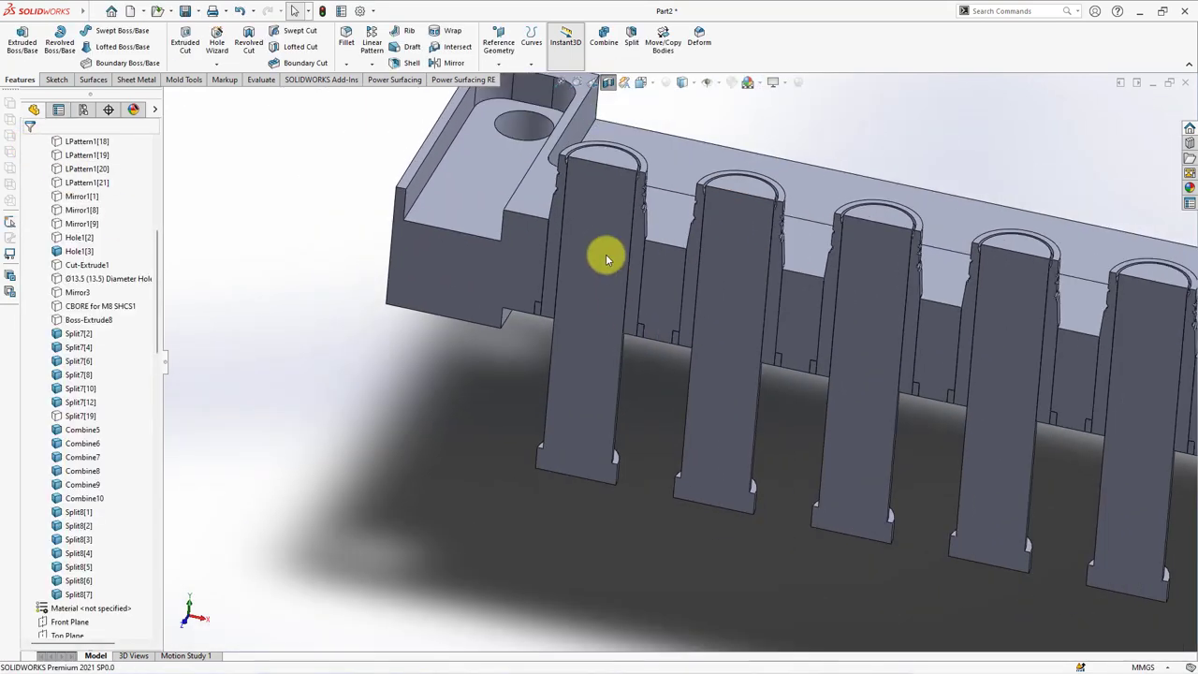
left_click(601, 51)
left_click(582, 235)
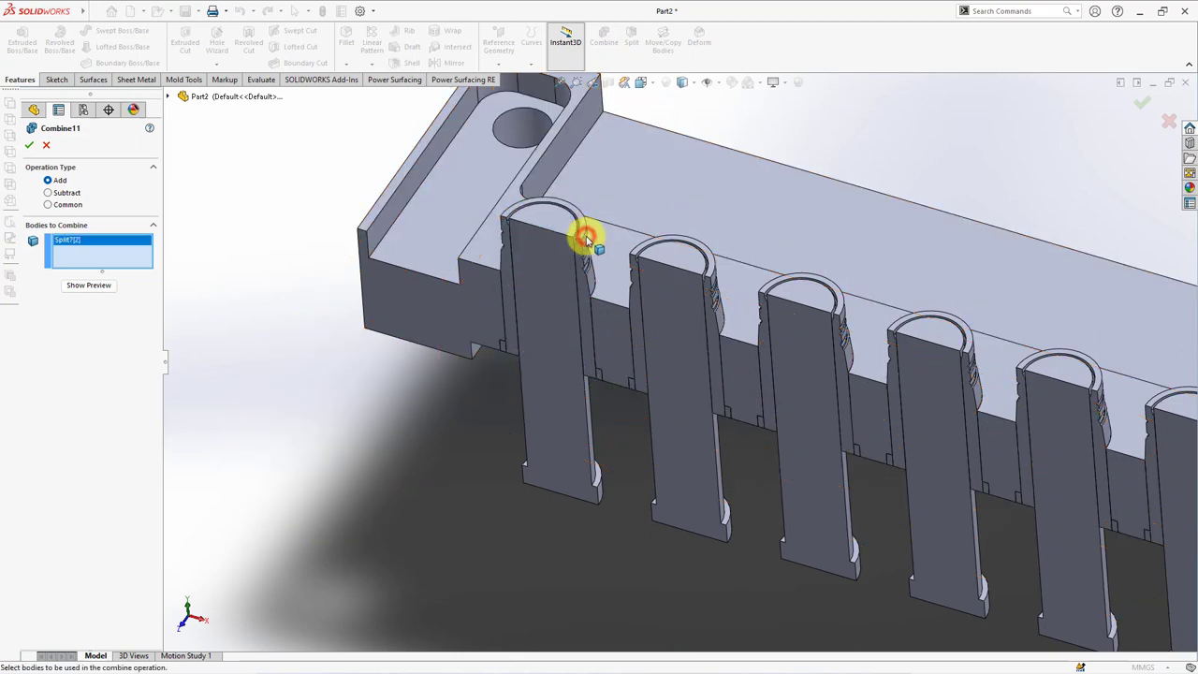
mouse_move(583, 235)
middle_mouse_down()
mouse_move(620, 221)
mouse_move(599, 362)
middle_mouse_up()
left_click(599, 372)
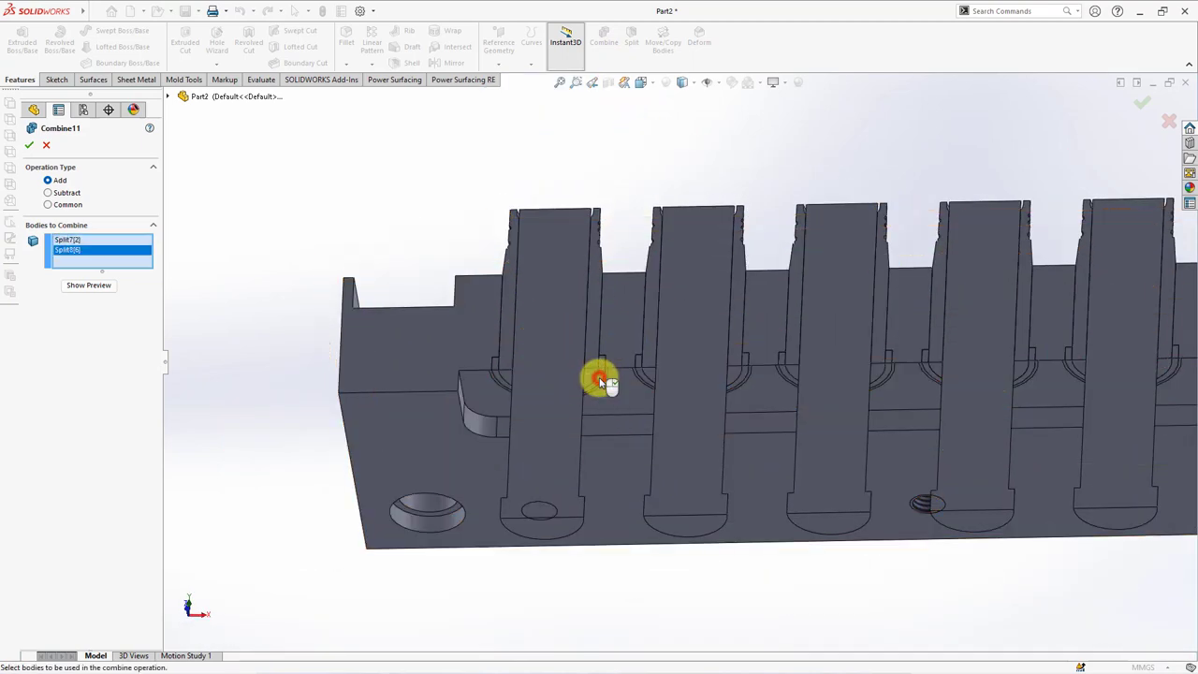
left_click(88, 285)
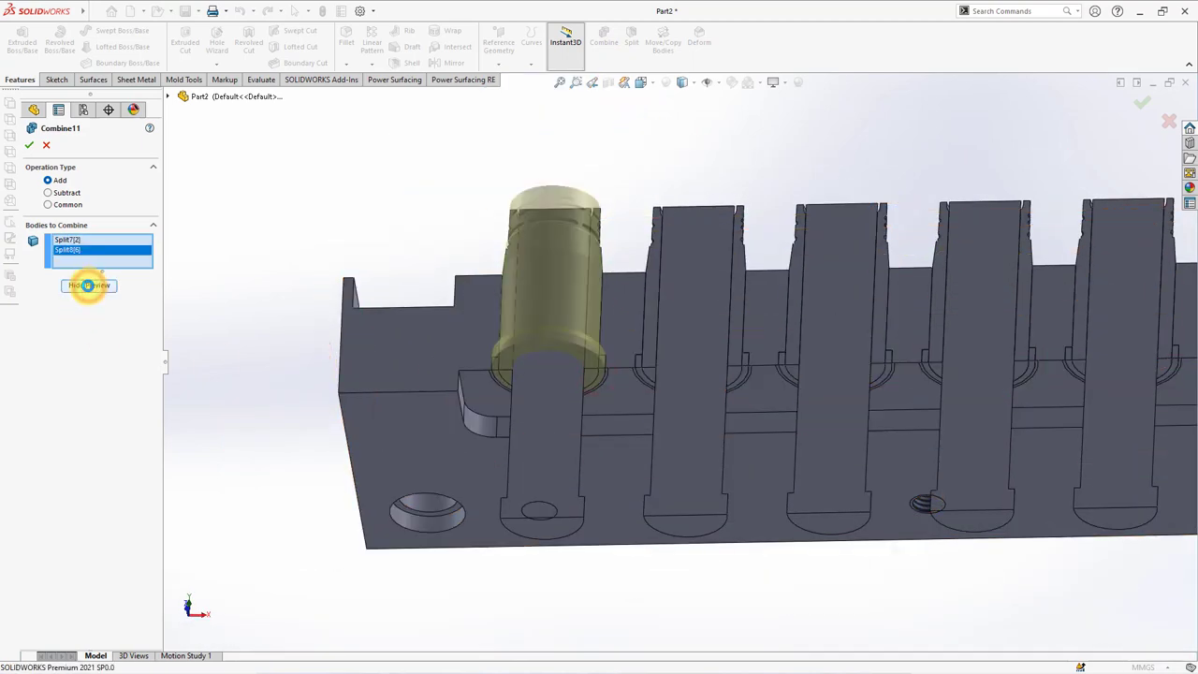
left_click(29, 147)
left_click(608, 85)
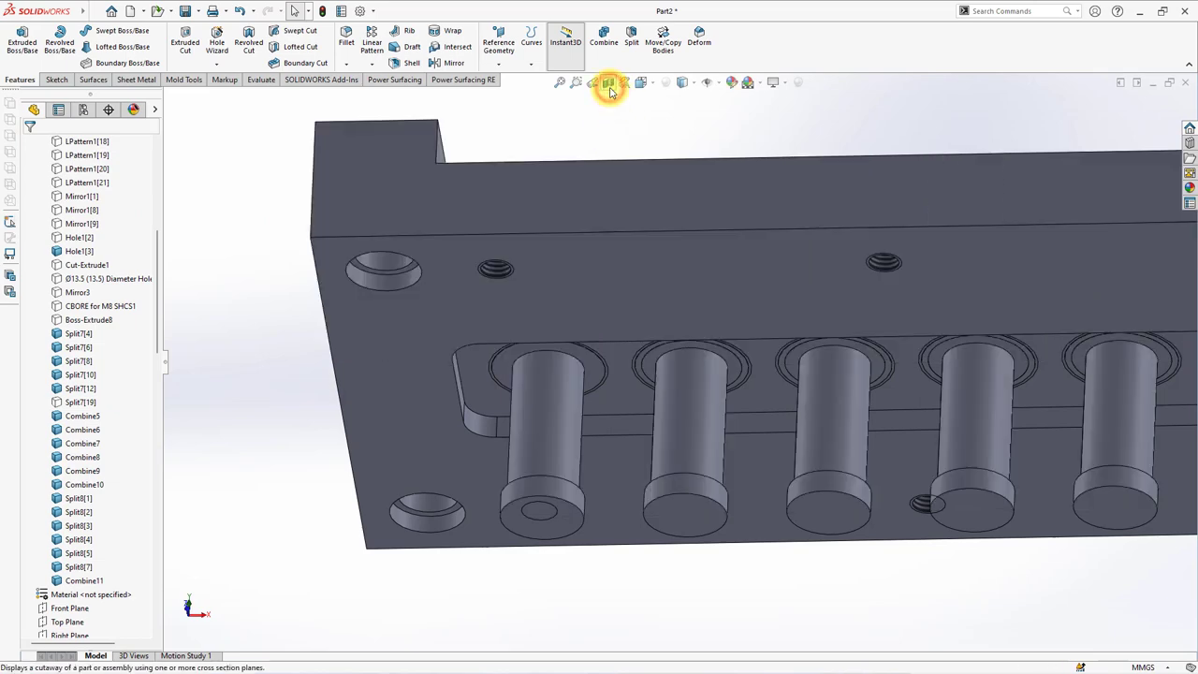
Step: Combine the second, third and fourth pins' split pieces into Combine12 through Combine14
left_click(603, 37)
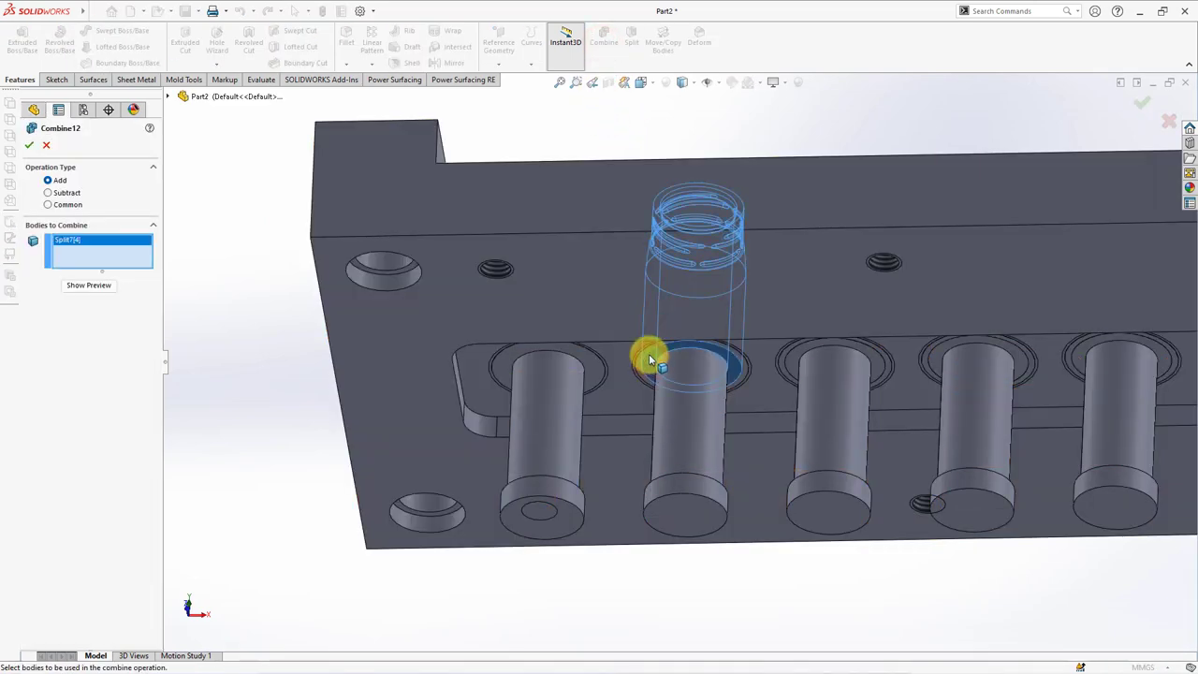
left_click(647, 353)
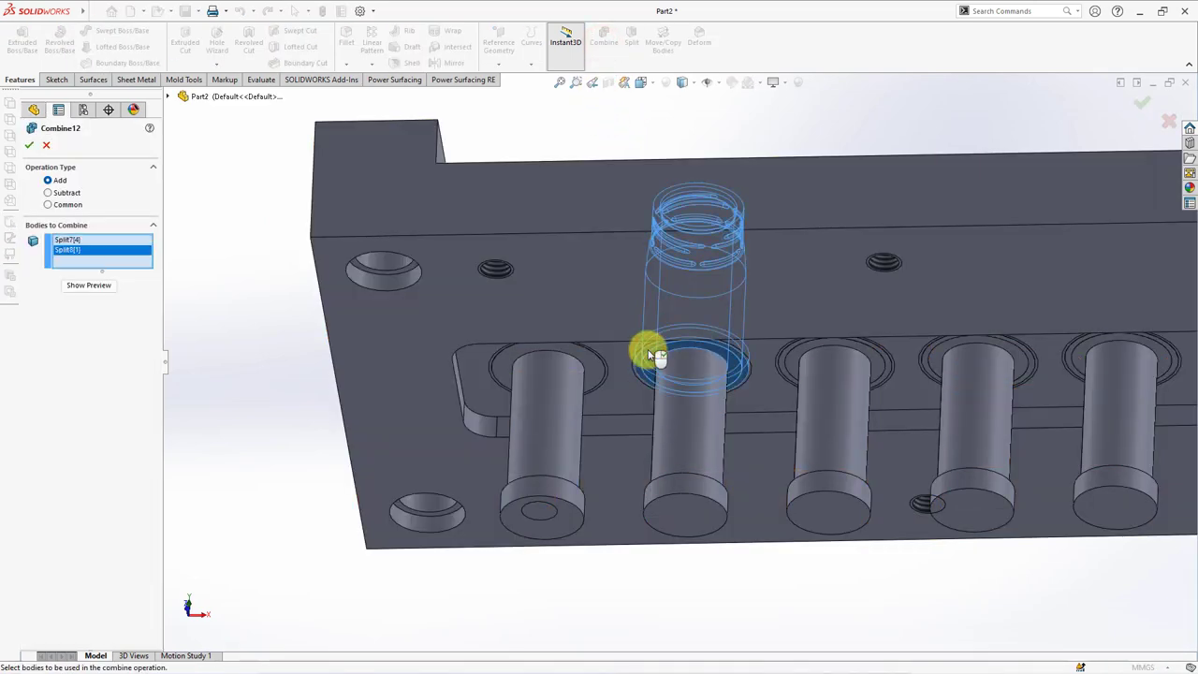
key("Return")
left_click(603, 37)
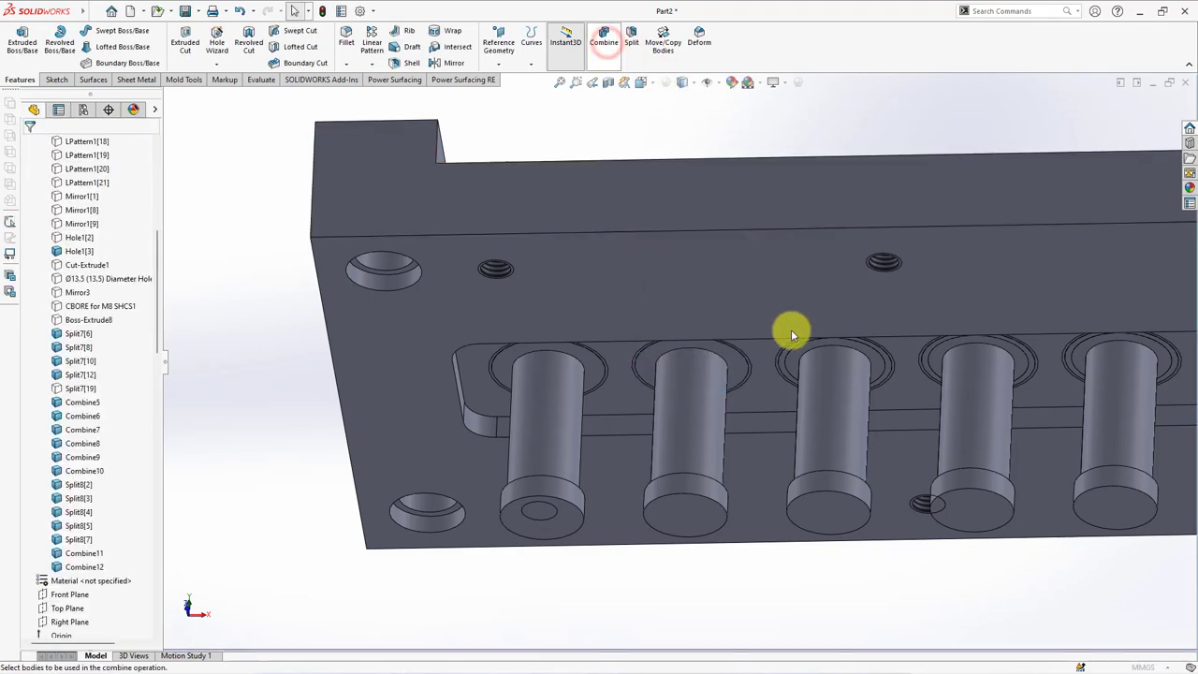
left_click(791, 356)
left_click(790, 357)
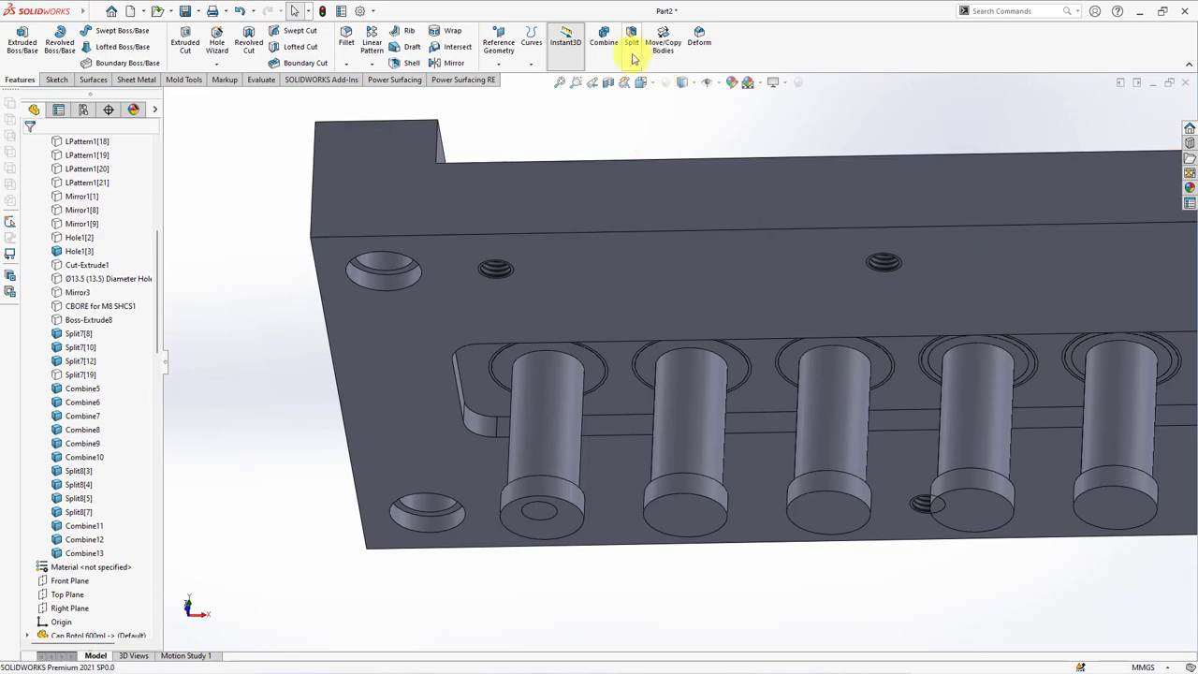
left_click(606, 47)
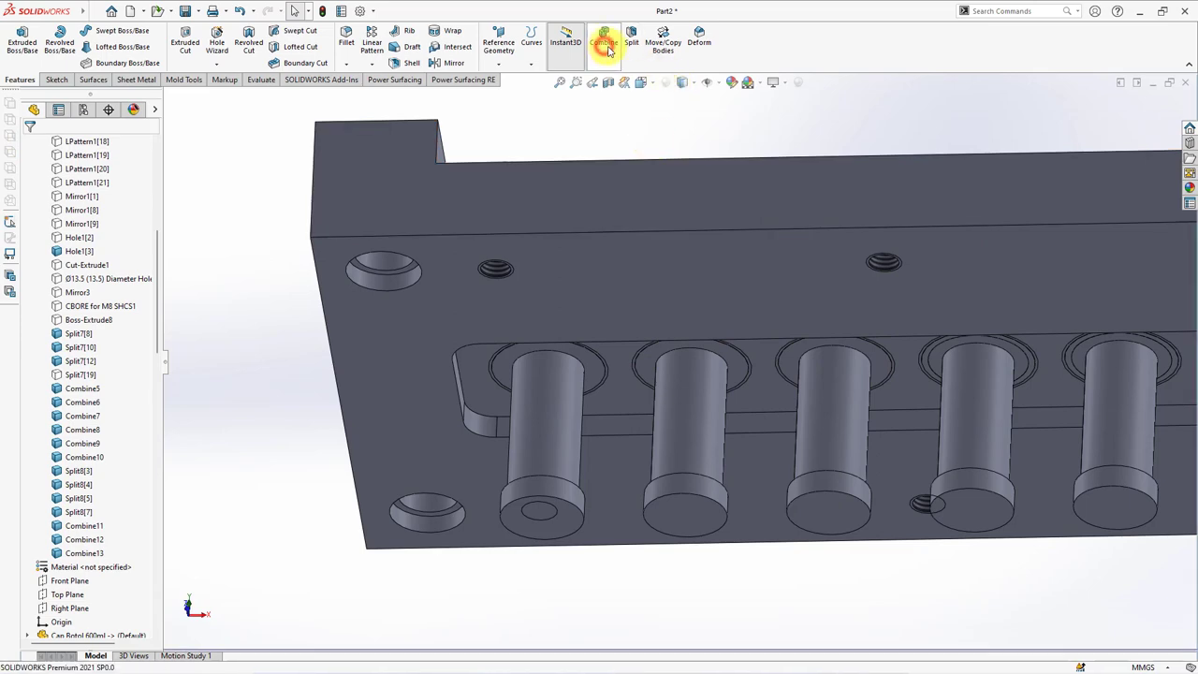
left_click(929, 362)
left_click(928, 362)
key("Return")
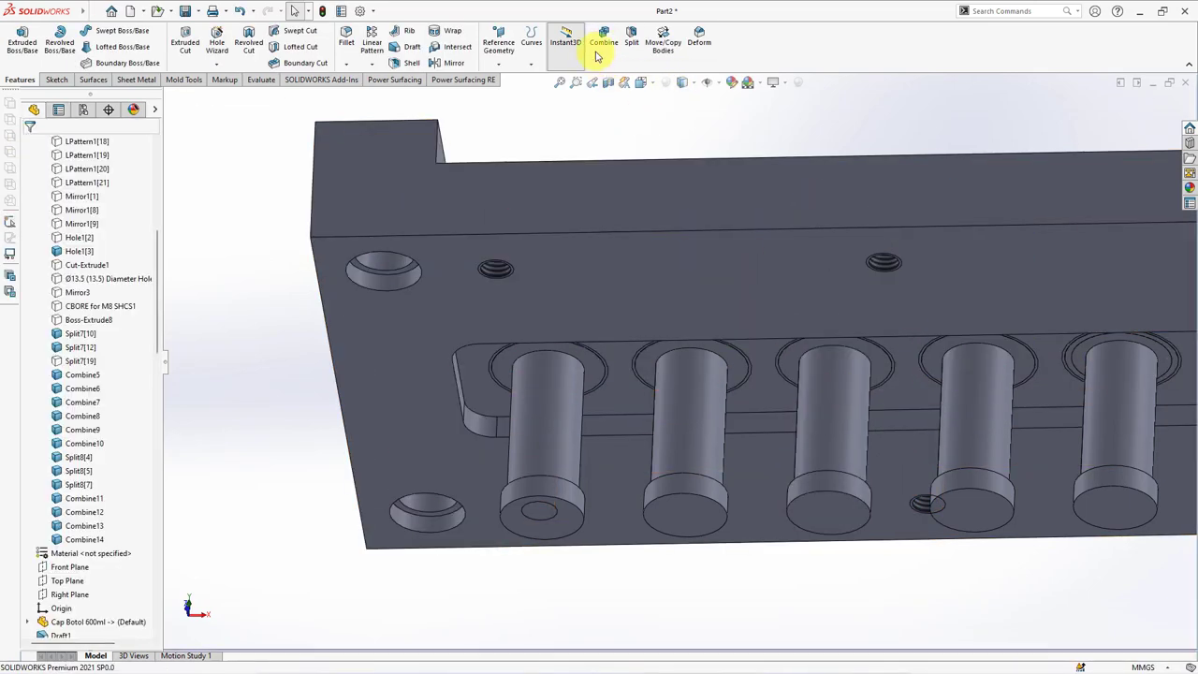
Step: Combine the fifth and sixth pins' split pieces into Combine15 and Combine16
left_click(604, 42)
left_click(1069, 362)
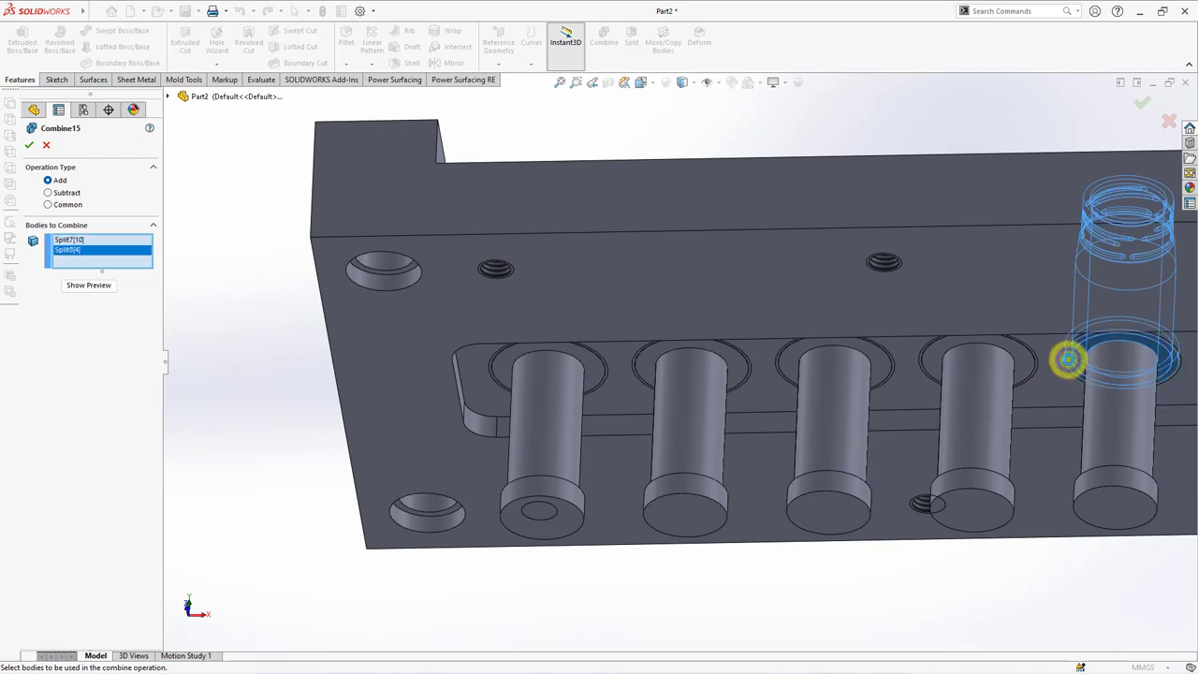
key("Return")
middle_click_drag(1067, 359, 740, 195, "ctrl")
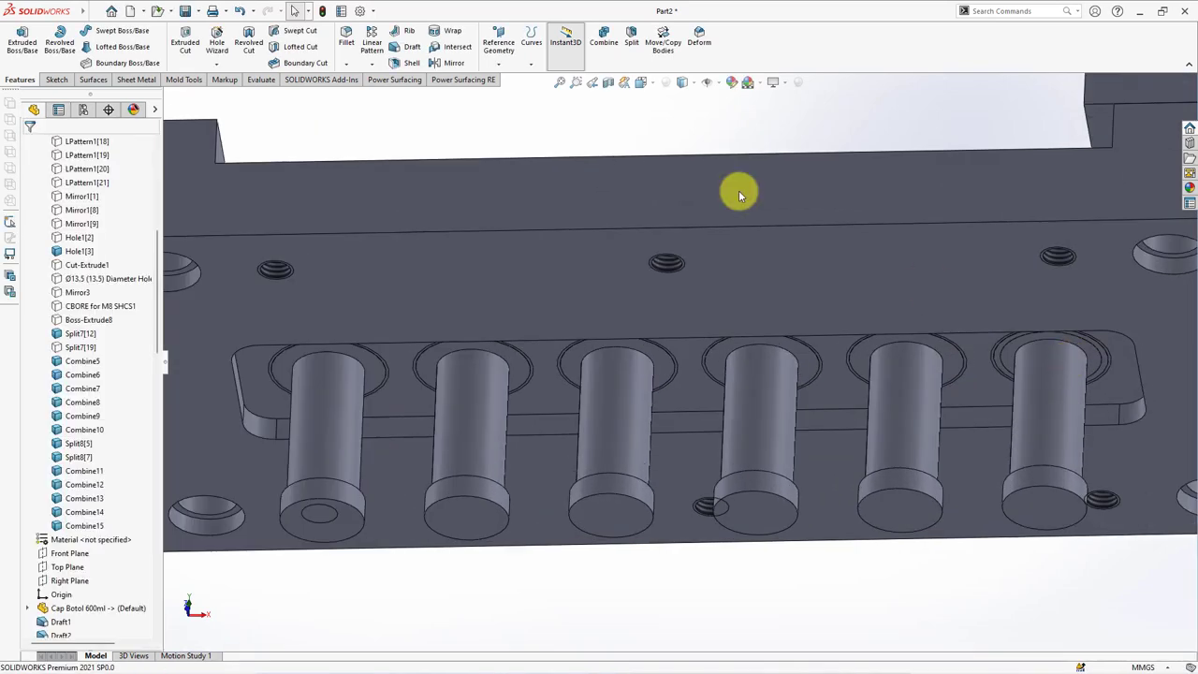
left_click(603, 43)
left_click(1018, 342)
left_click(999, 365)
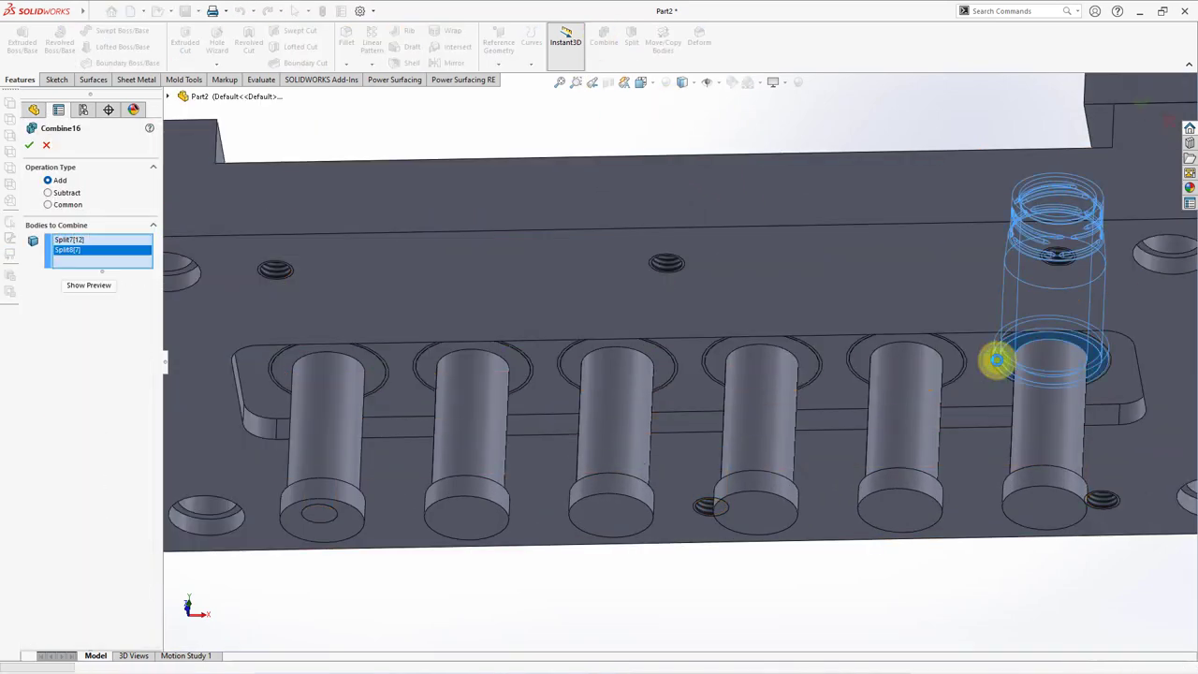
key("Return")
scroll(710, 286, "up", 5)
middle_click_drag(710, 286, 649, 365)
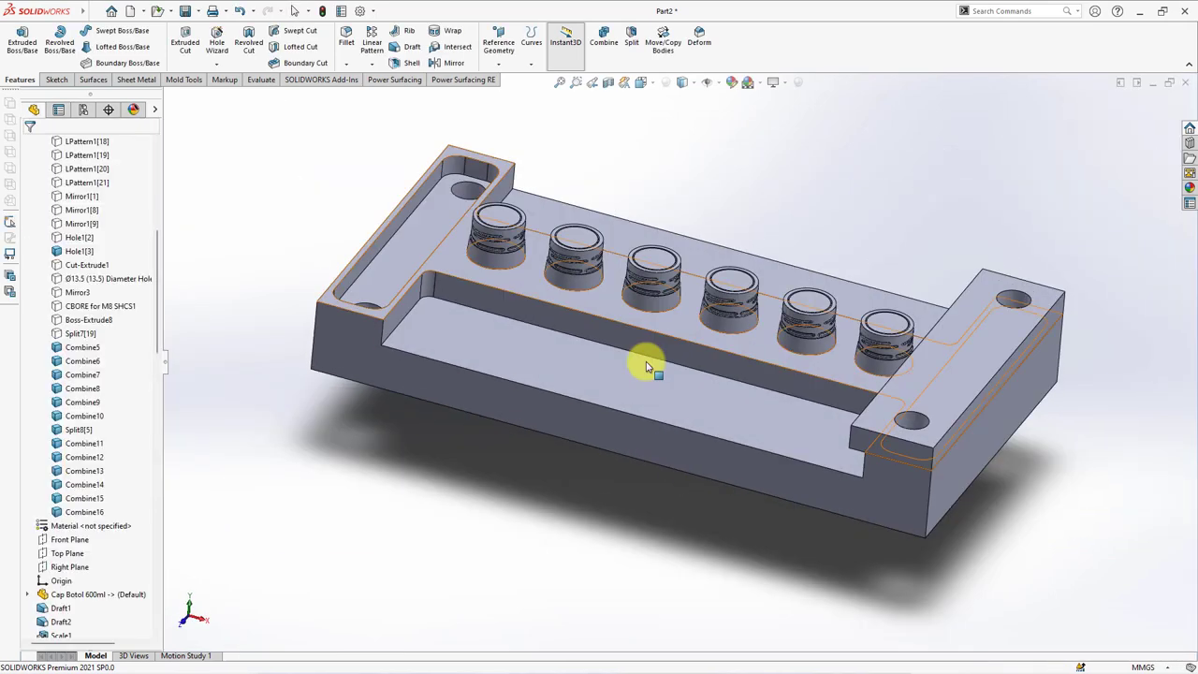
Step: Briefly section the mould base to inspect it, then turn the section view off
left_click(606, 85)
left_click(29, 141)
mouse_move(160, 324)
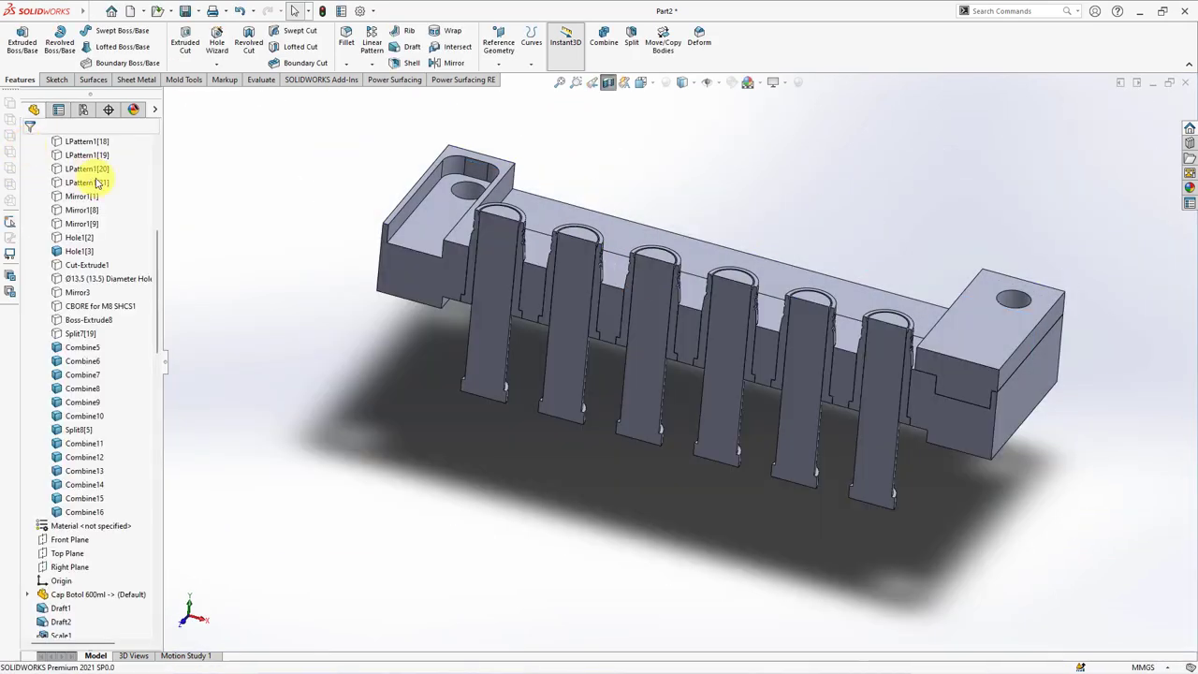
scroll(625, 357, "down", 3)
scroll(625, 356, "up", 3)
left_click(607, 82)
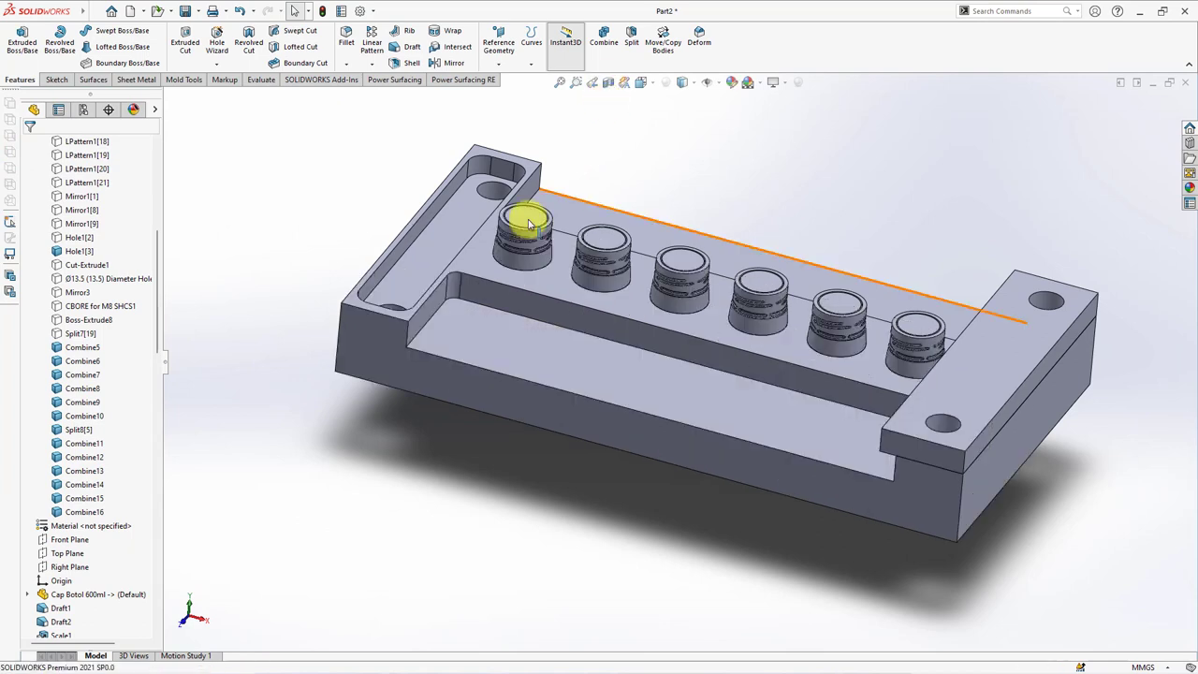
Step: Check Boss-Extrude8 and Mirror3, view the base from underneath, and start Hole Wizard
left_click(89, 319)
left_click(235, 321)
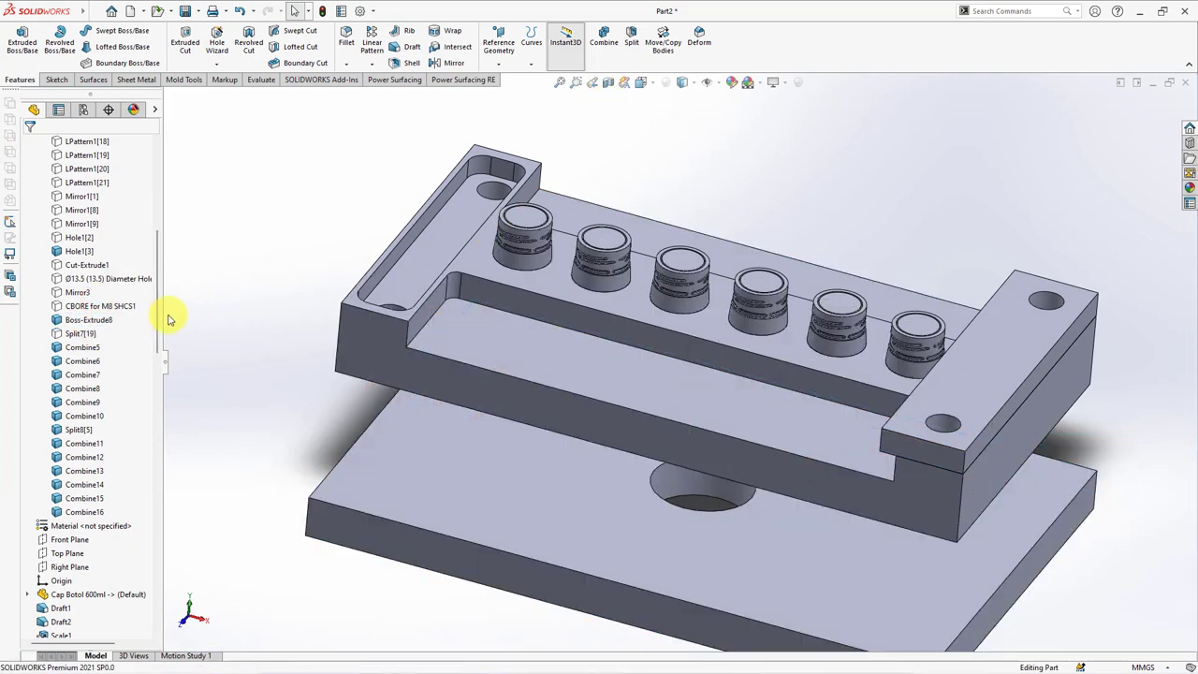
left_click(80, 288)
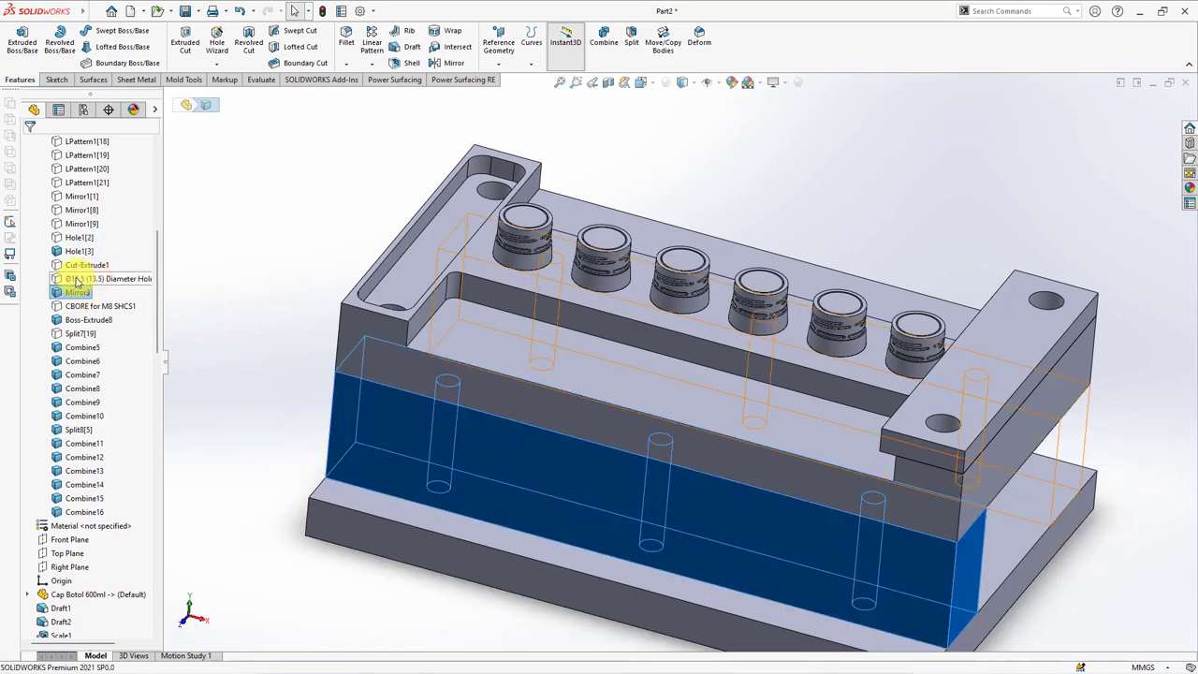
middle_click_drag(241, 374, 370, 272)
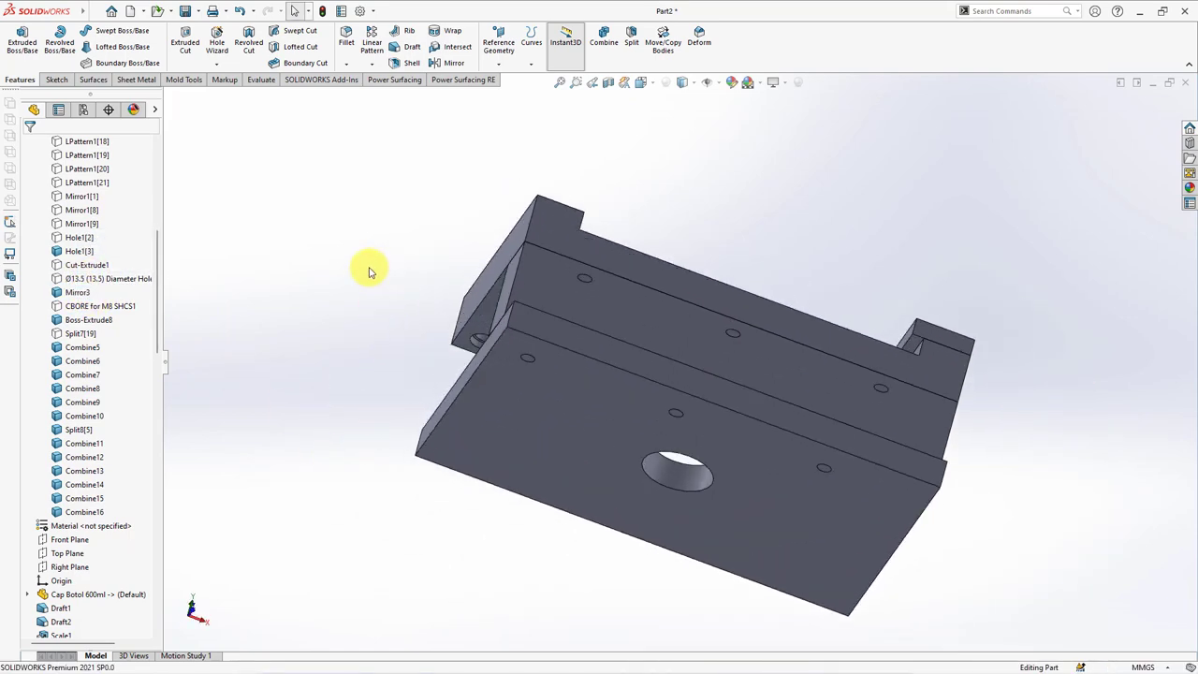
left_click(213, 43)
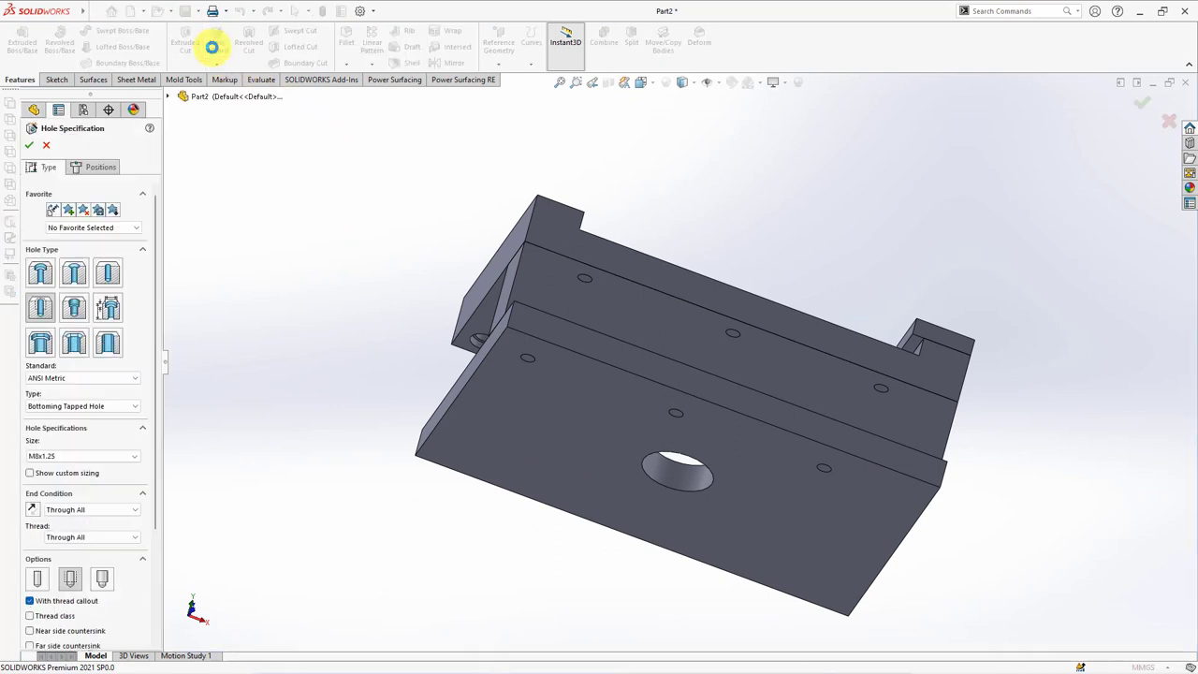
Step: Specify an M12 Socket Head Cap Screw counterbore hole limited to selected bodies
left_click(40, 274)
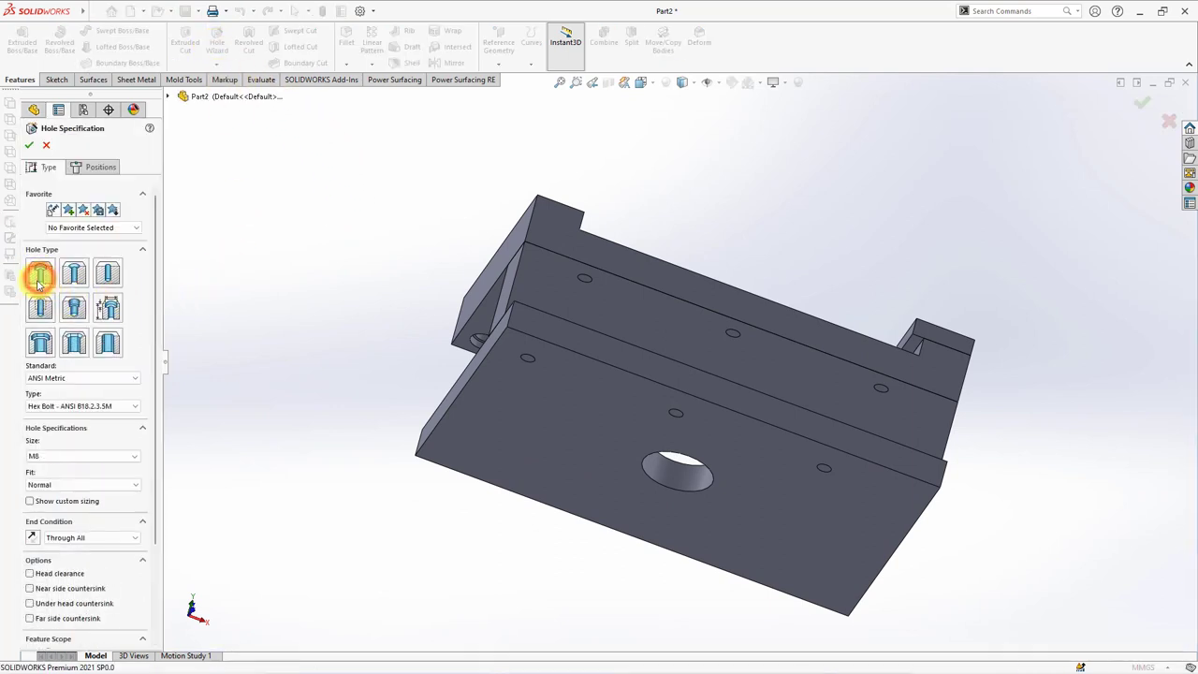
left_click(66, 405)
left_click(66, 456)
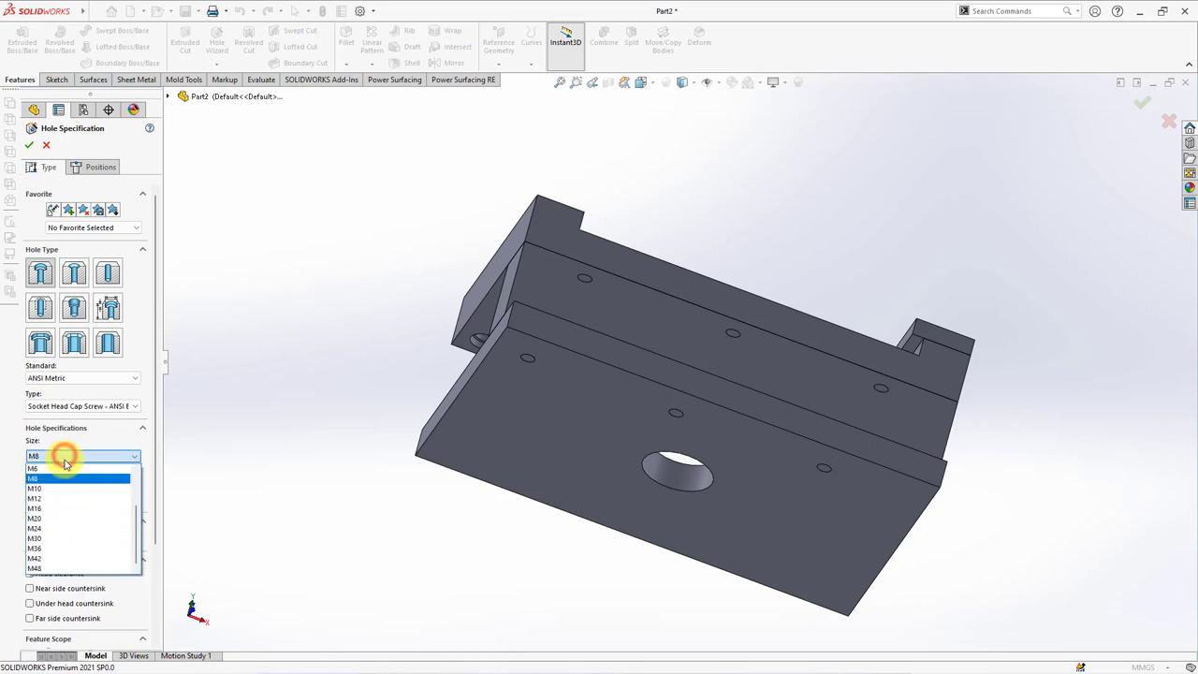
left_click(65, 503)
scroll(75, 539, "down", 3)
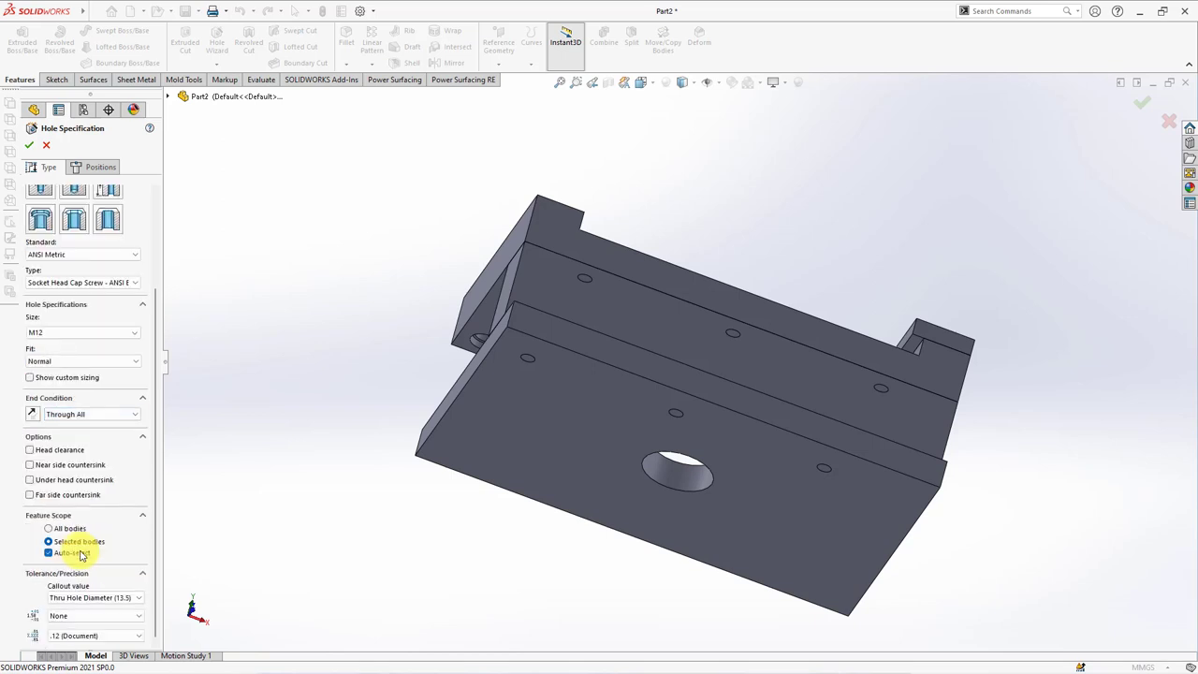
left_click(48, 540)
left_click(500, 458)
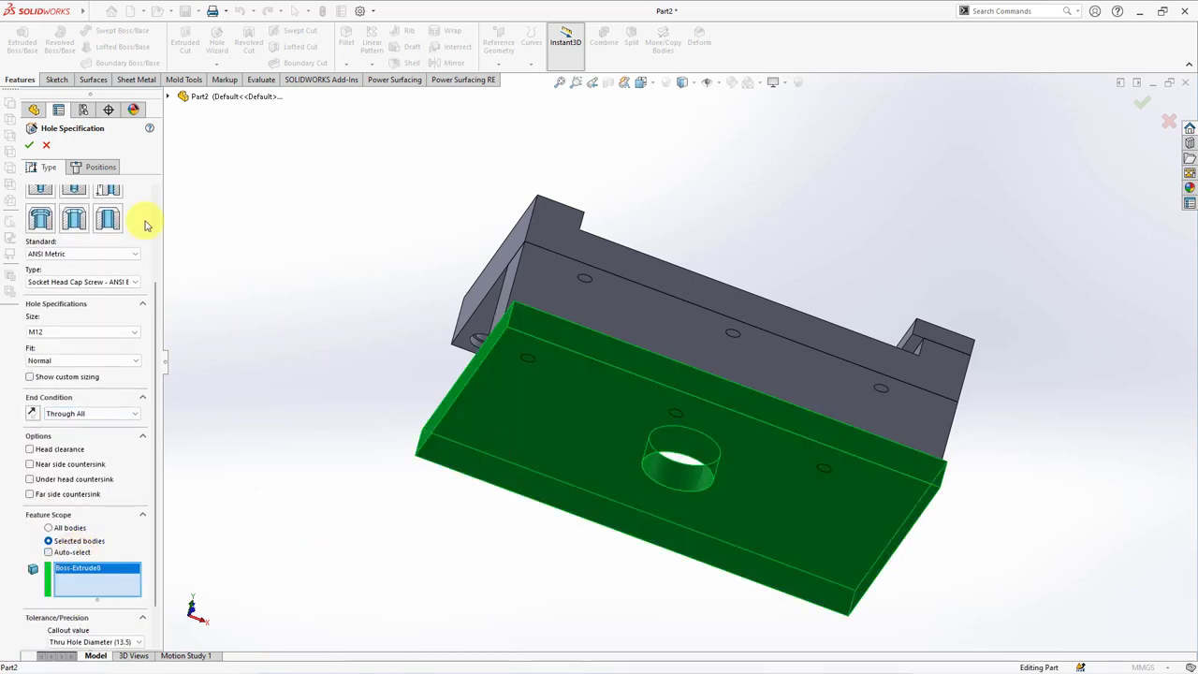
left_click(100, 166)
Step: Place three hole points on the plate face with hidden edges displayed
left_click(541, 386)
left_click(642, 417)
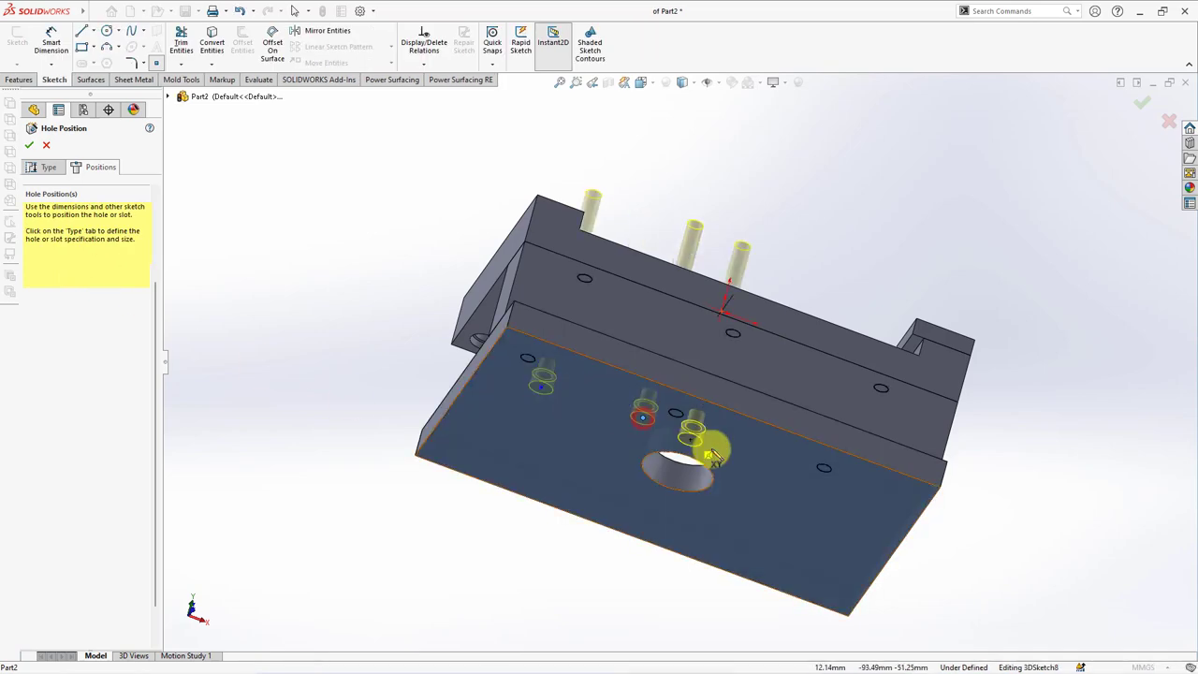
left_click(790, 488)
left_click(680, 83)
left_click(682, 166)
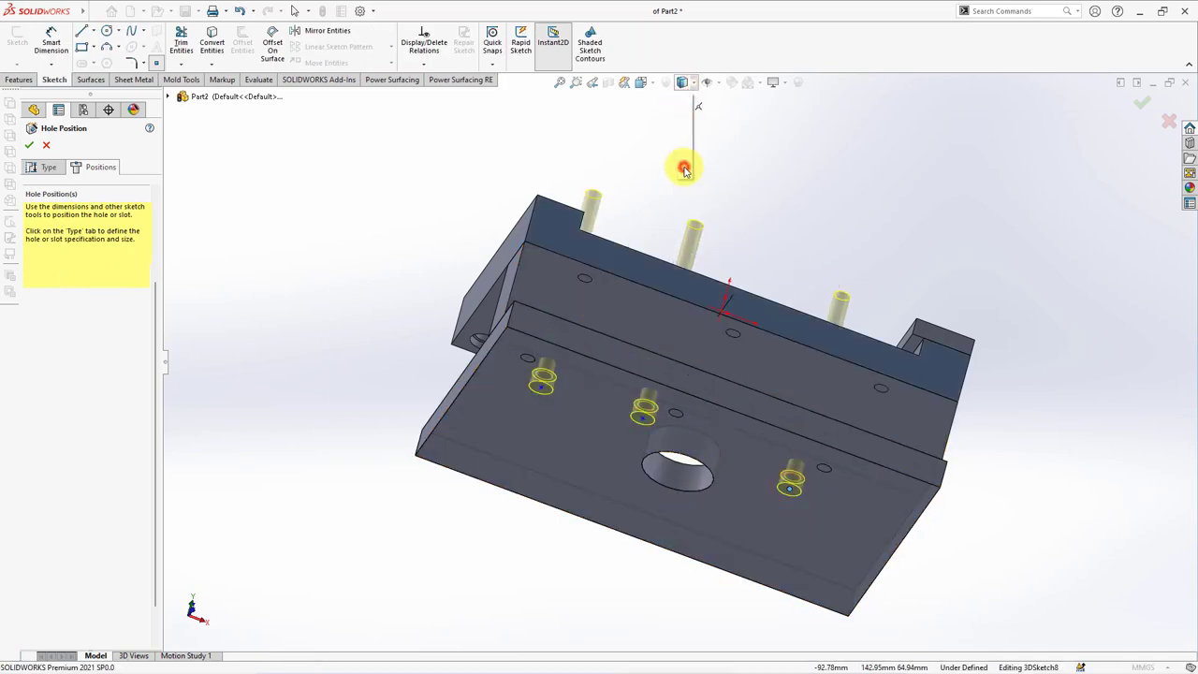
Step: Make each of the three hole points concentric with a pin edge and finish the CBORE for M12 feature
left_click(422, 68)
left_click(426, 94)
left_click(790, 489)
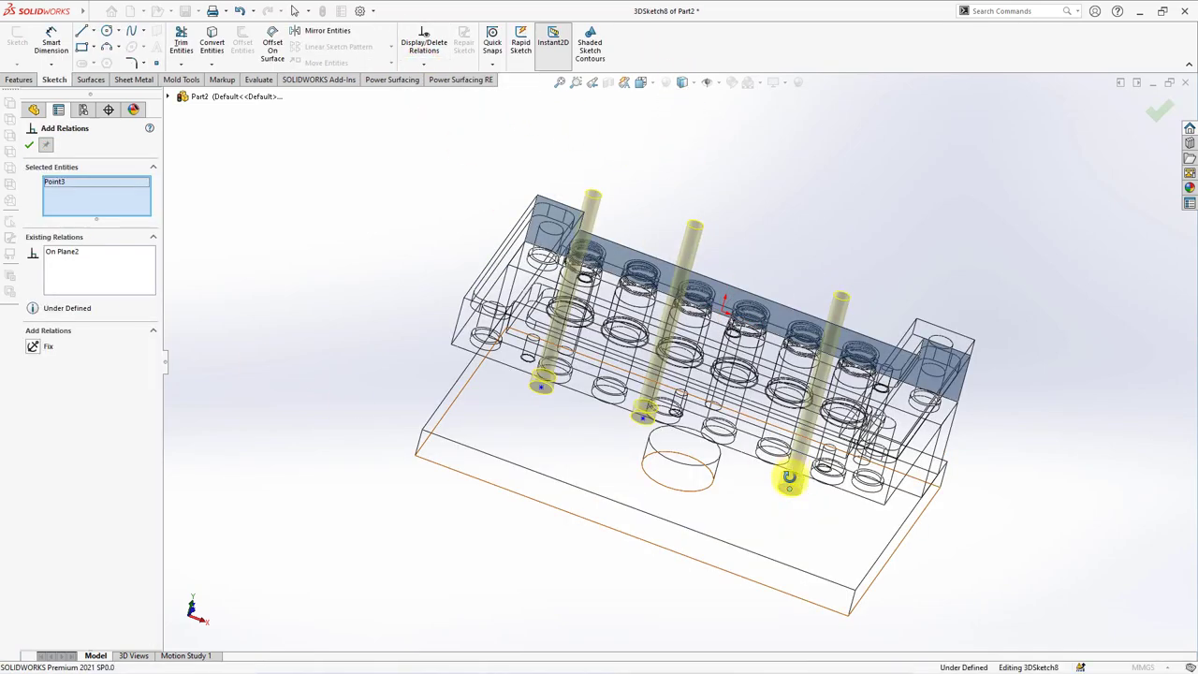
mouse_move(791, 481)
middle_mouse_down()
mouse_move(721, 583)
mouse_move(752, 578)
middle_mouse_up()
left_click(765, 565)
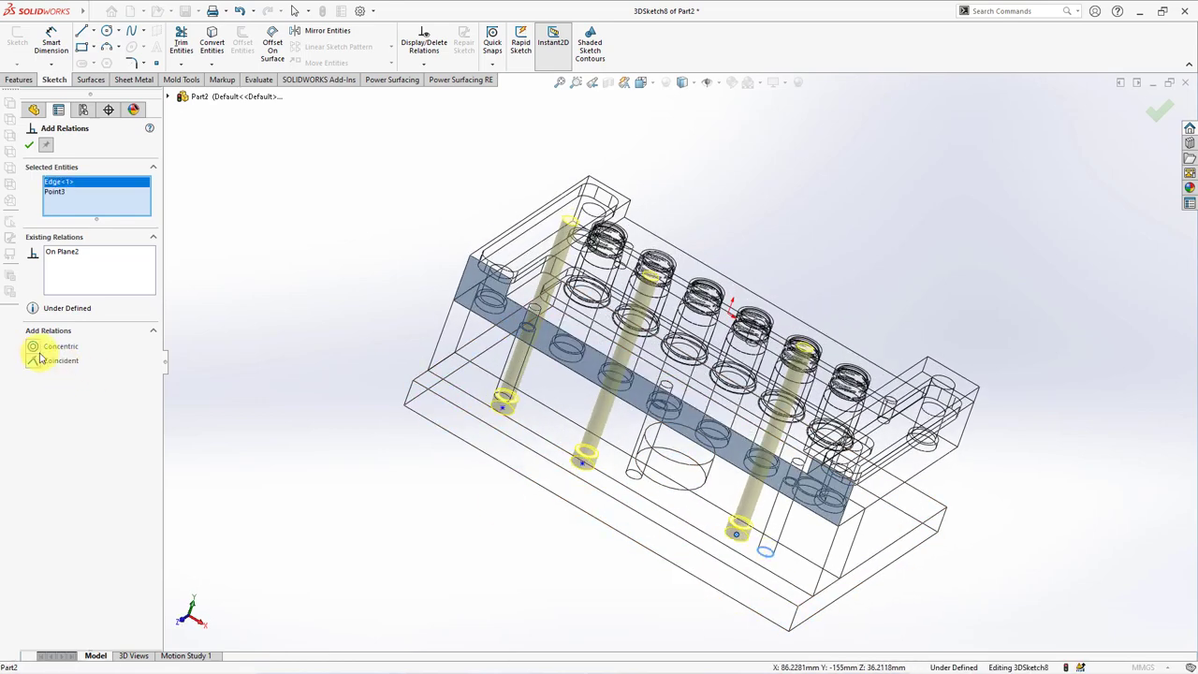
left_click(33, 346)
left_click(581, 469)
left_click(635, 475)
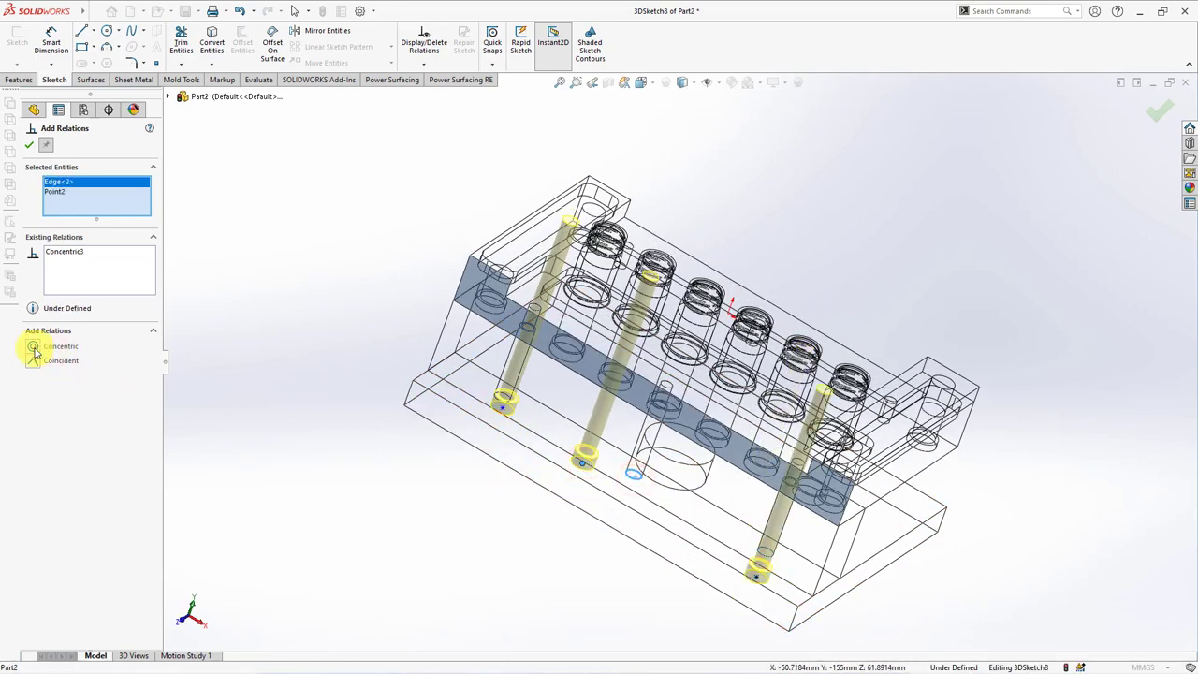
left_click(33, 347)
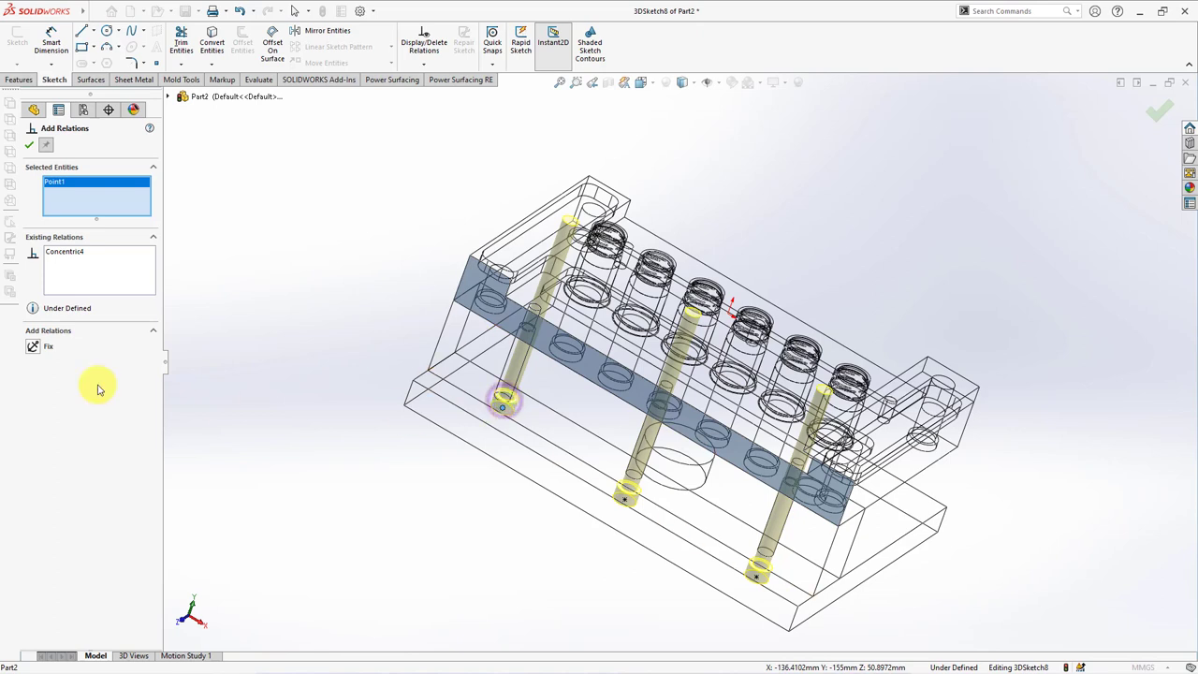
left_click(513, 403)
left_click(34, 346)
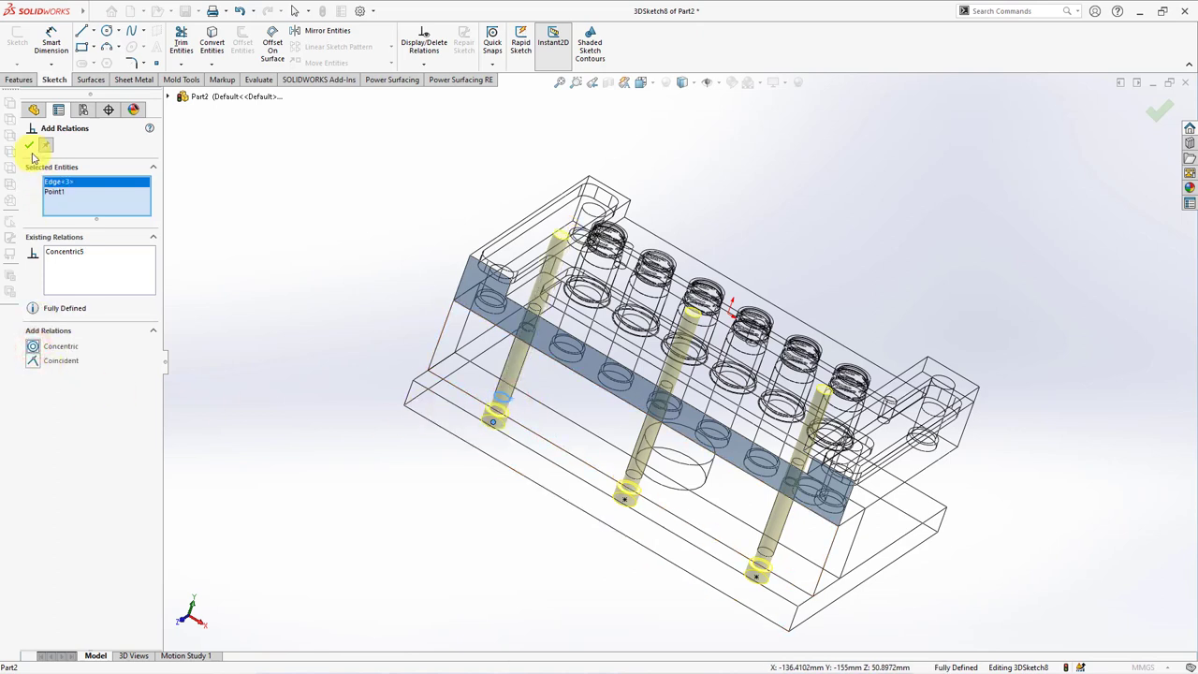
left_click(29, 145)
left_click(29, 145)
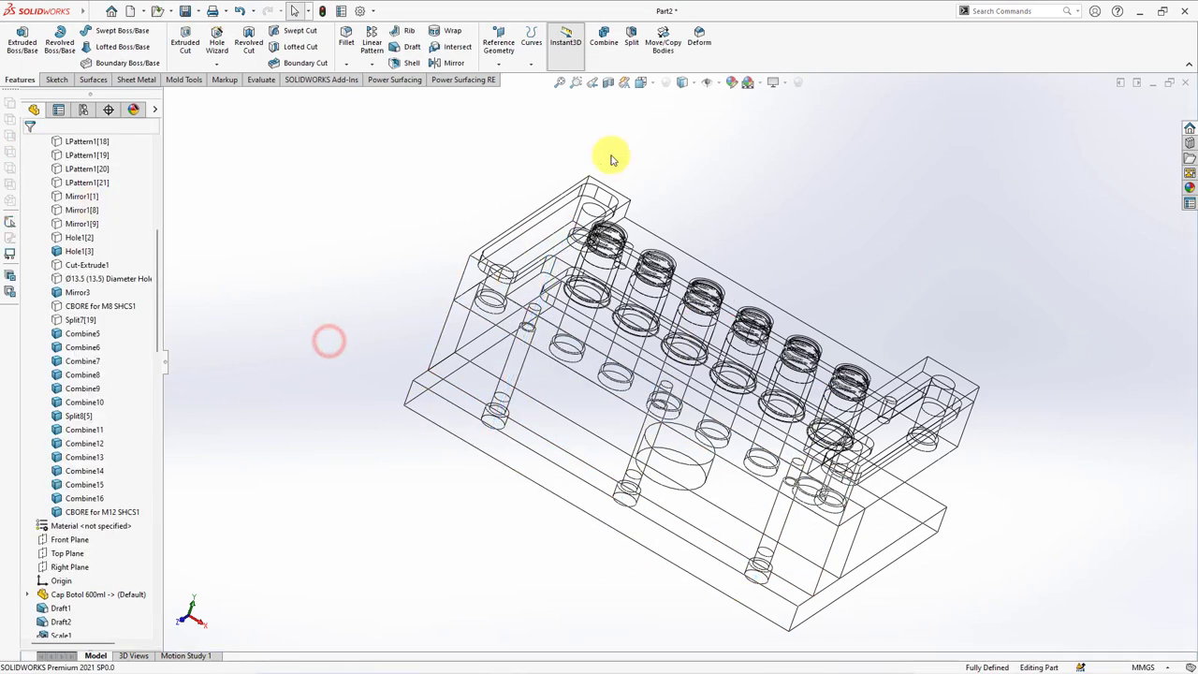
Step: Switch to shaded display and mirror the M12 counterbored holes across the Front Plane
left_click(684, 88)
left_click(681, 101)
mouse_move(593, 327)
middle_mouse_down()
mouse_move(690, 390)
mouse_move(458, 287)
middle_mouse_up()
left_click(69, 539)
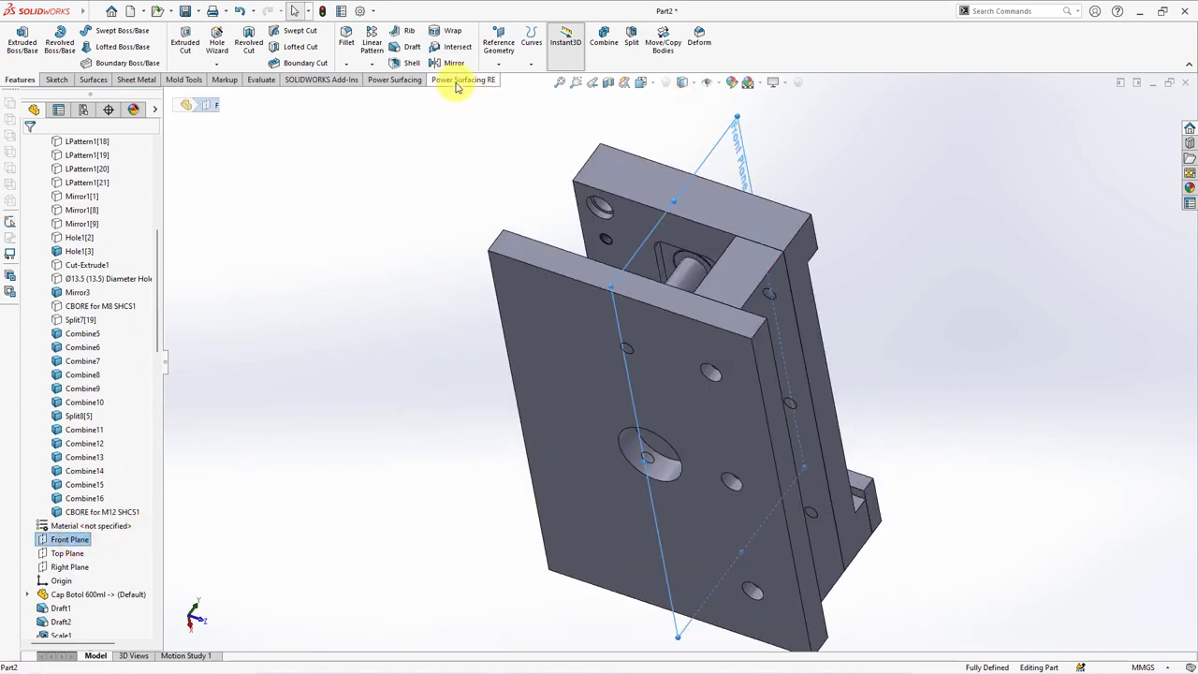
left_click(446, 62)
left_click(730, 481)
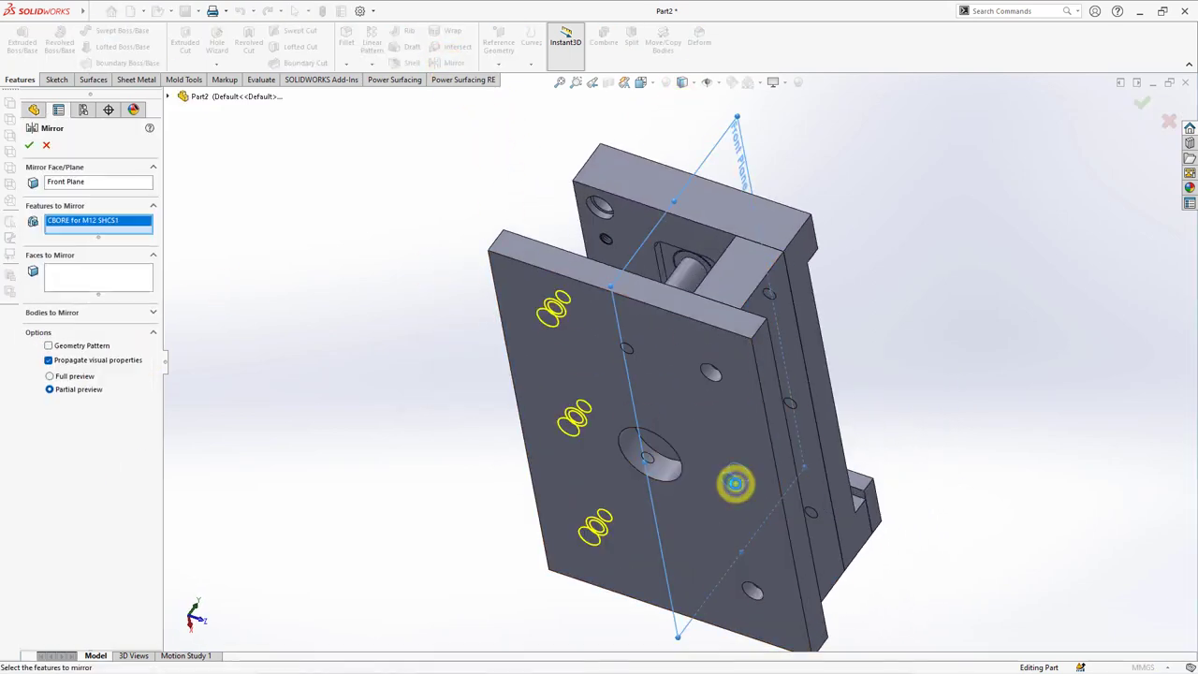
key("Return")
left_click(425, 429)
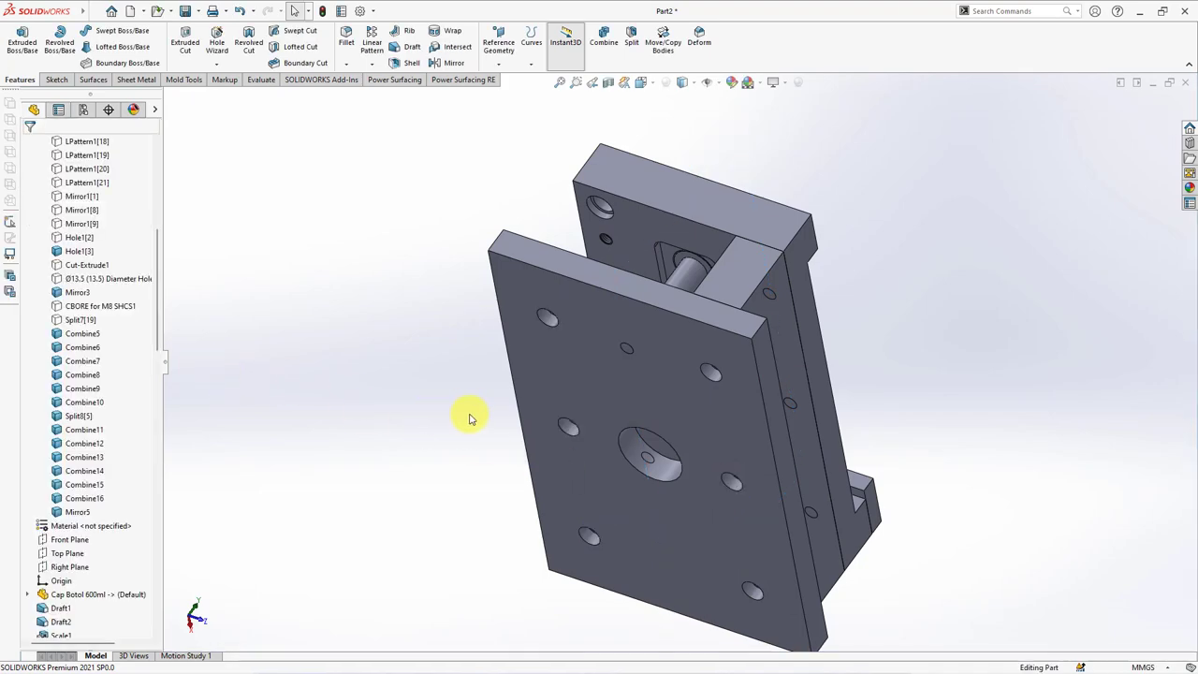
Step: Show the hidden lower plate body and the Hole1[2] body again
left_click(574, 366)
mouse_move(655, 339)
middle_mouse_down()
mouse_move(420, 362)
mouse_move(480, 429)
mouse_move(513, 531)
middle_mouse_up()
left_click_drag(157, 474, 162, 259)
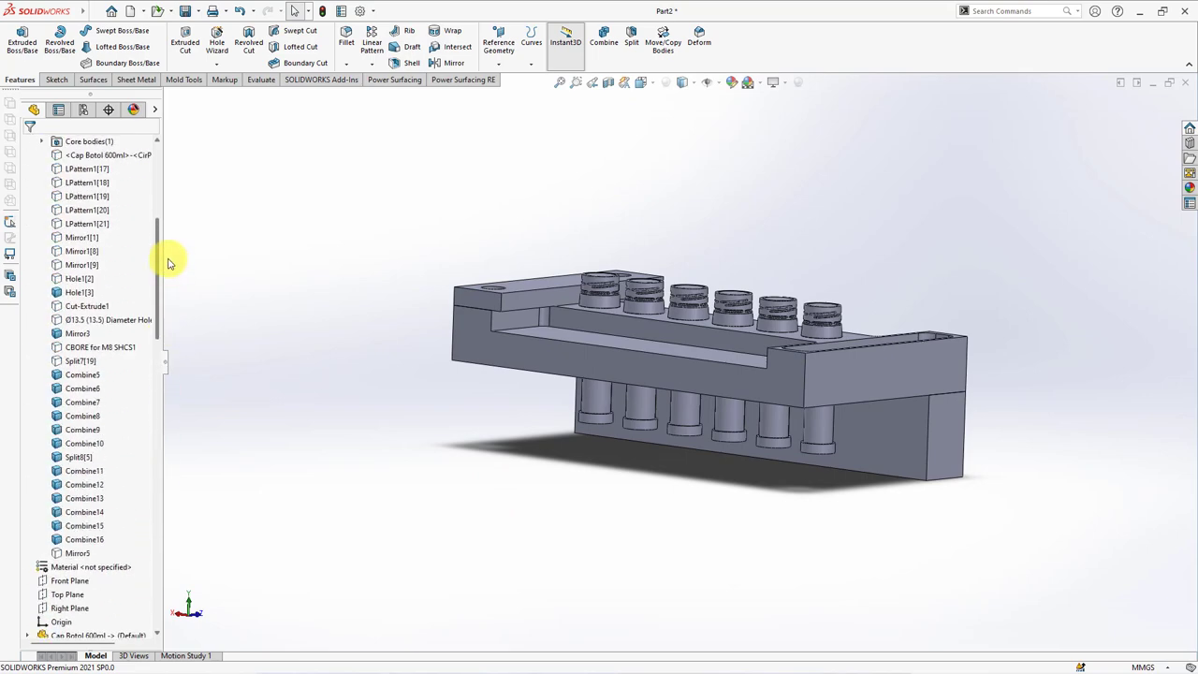
right_click(64, 365)
left_click(61, 361)
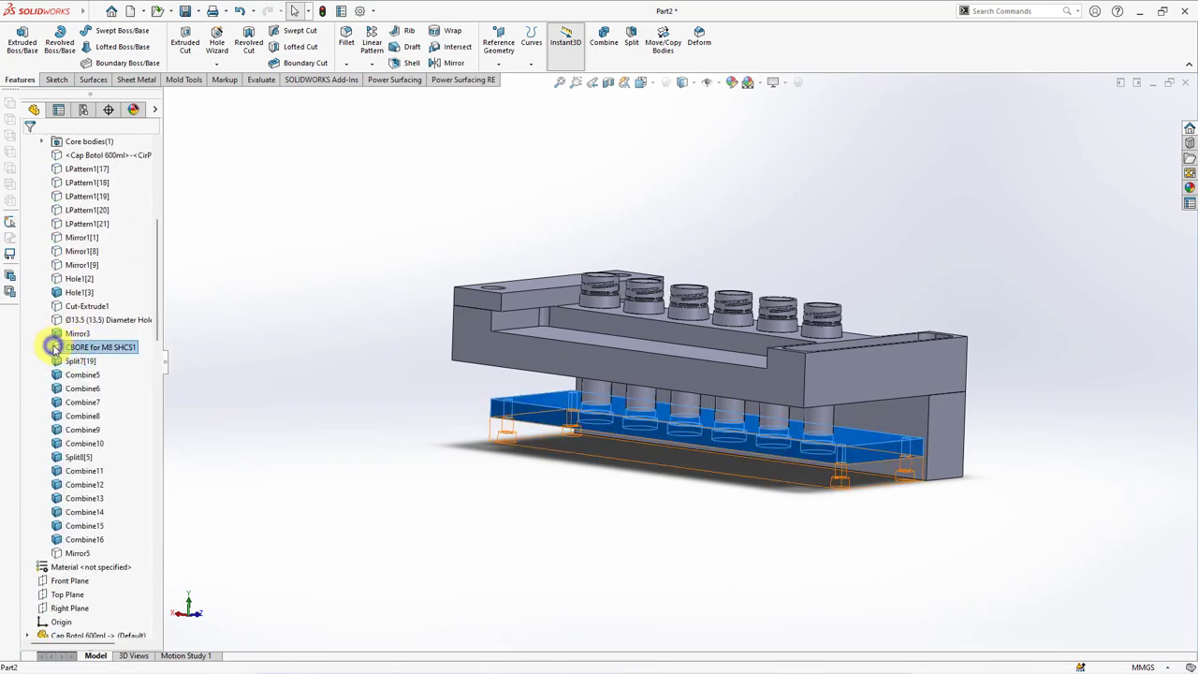
right_click(55, 347)
left_click(59, 324)
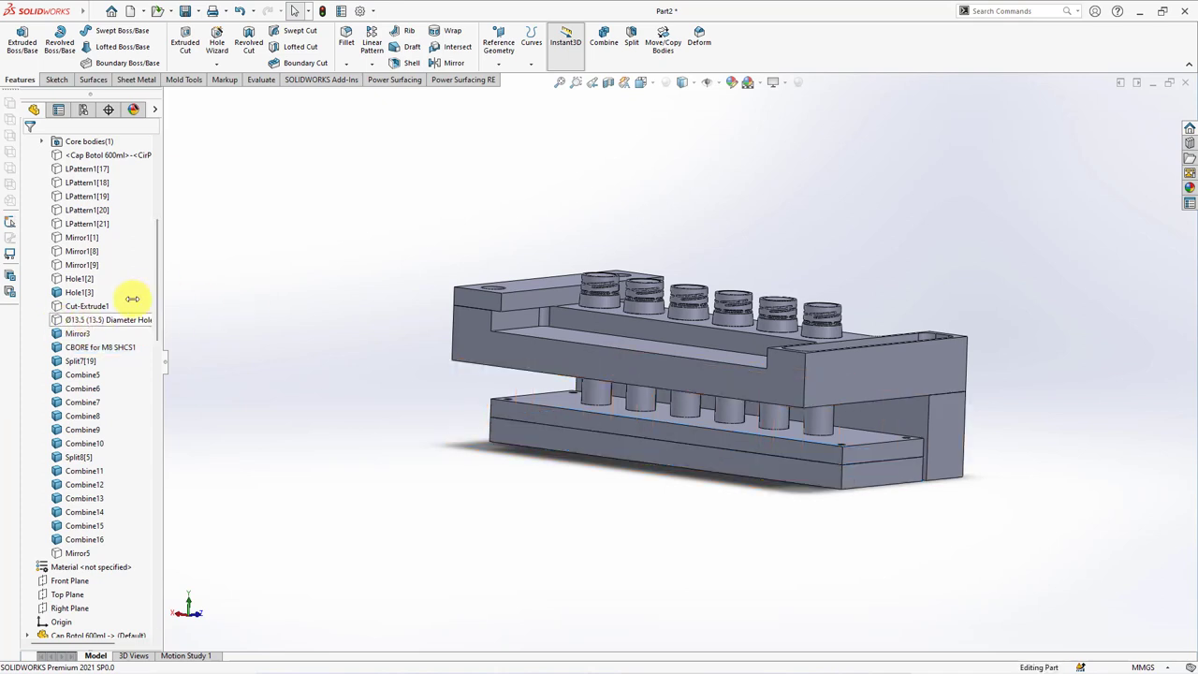
right_click(64, 267)
left_click(69, 249)
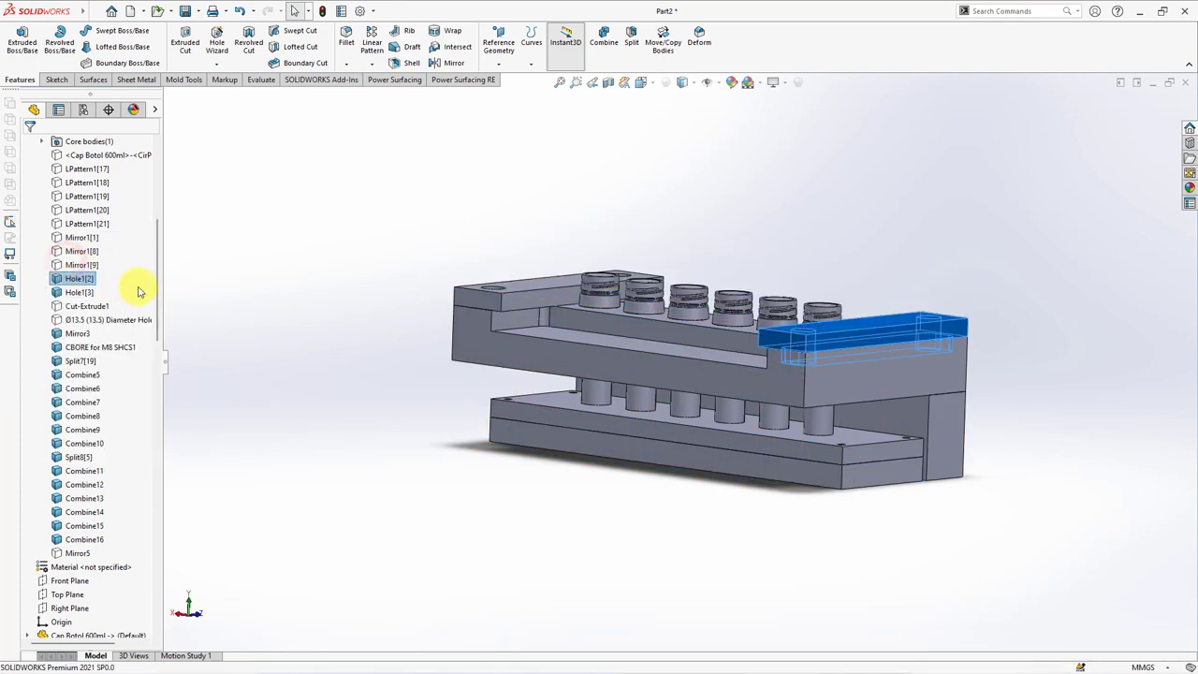
middle_click_drag(270, 355, 310, 364)
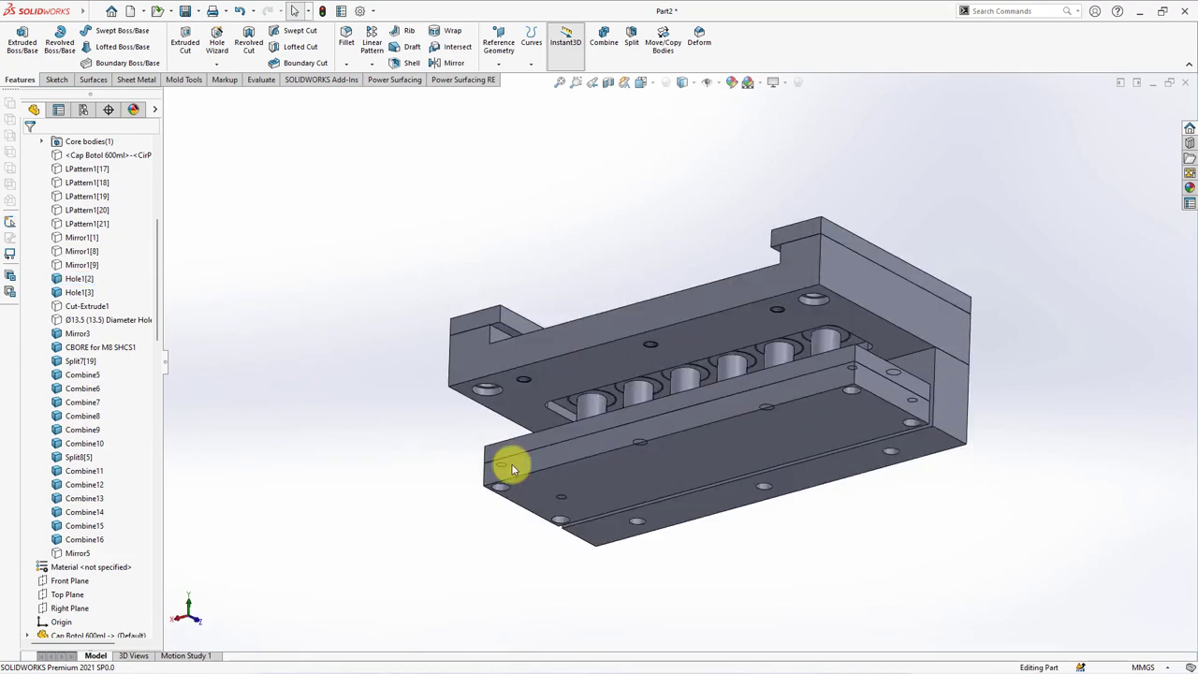
Step: Start a new sketch on the bottom plate face
left_click(643, 465)
left_click(695, 422)
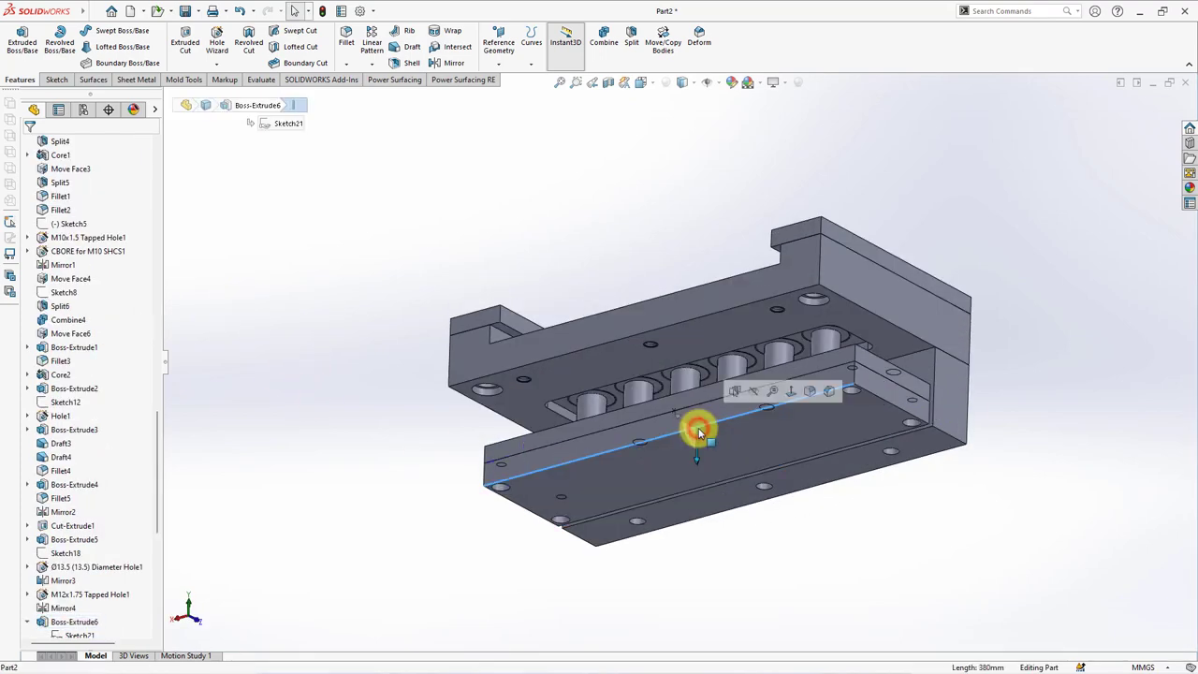
left_click(642, 471)
left_click(701, 433)
left_click(251, 402)
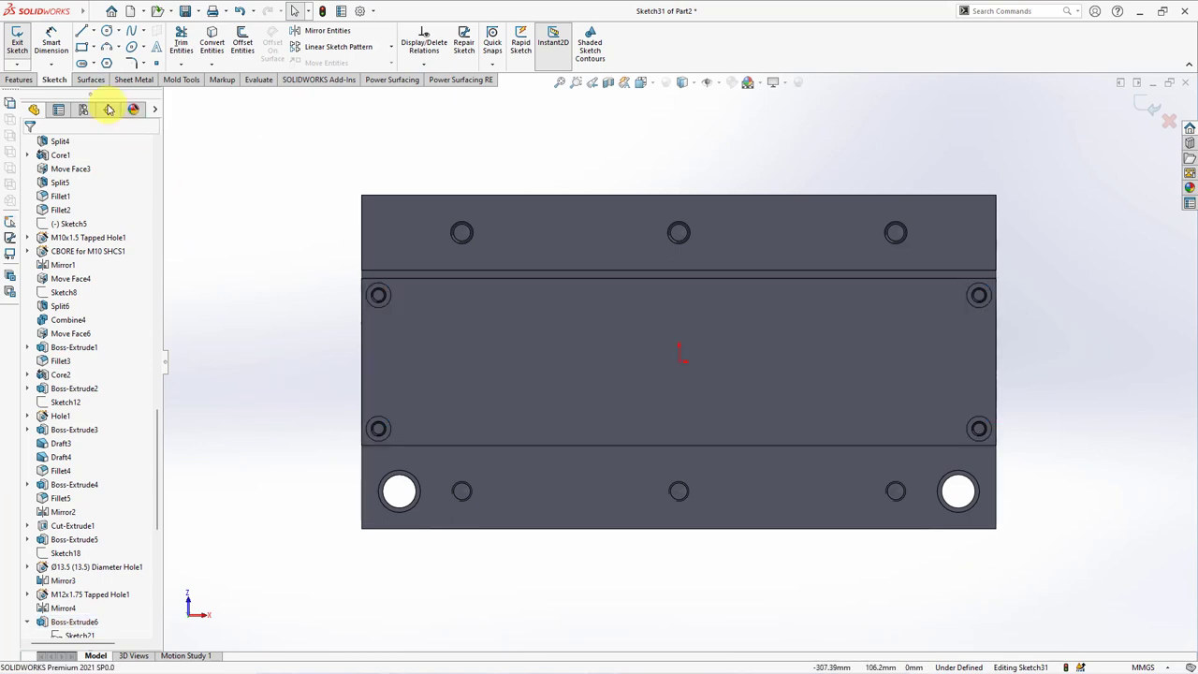
Step: Draw a construction centre rectangle from the sketch origin out past the holes
left_click(93, 49)
left_click(117, 75)
left_click(680, 360)
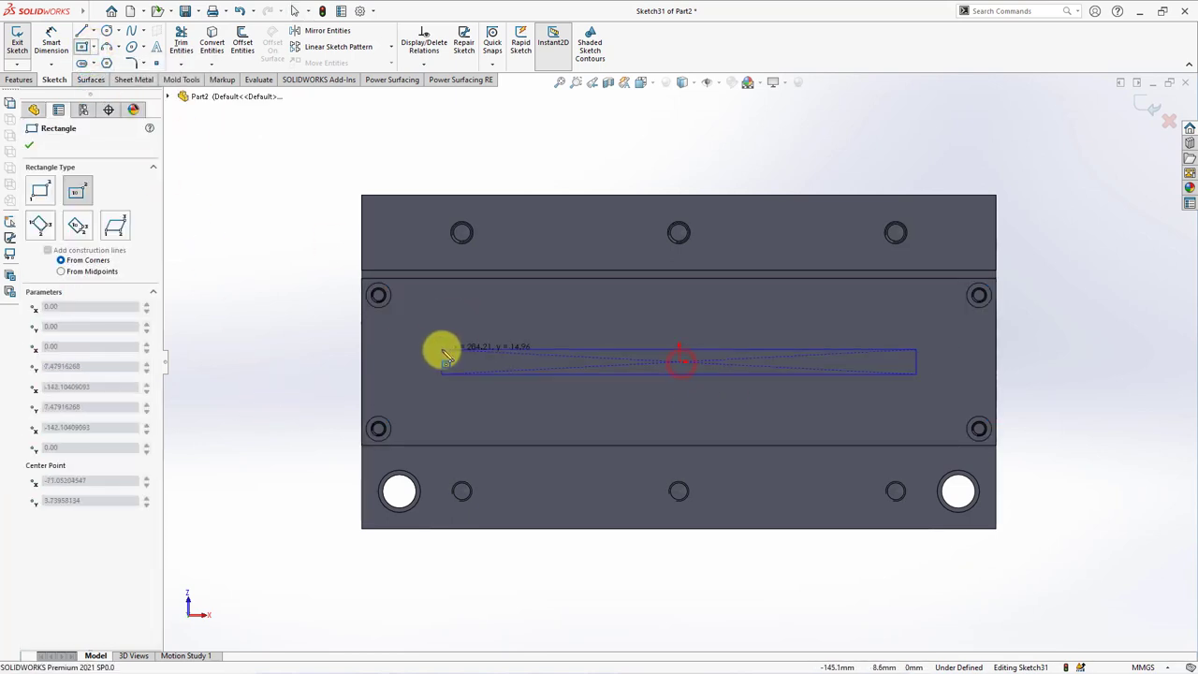
left_click(398, 296)
left_click(47, 466)
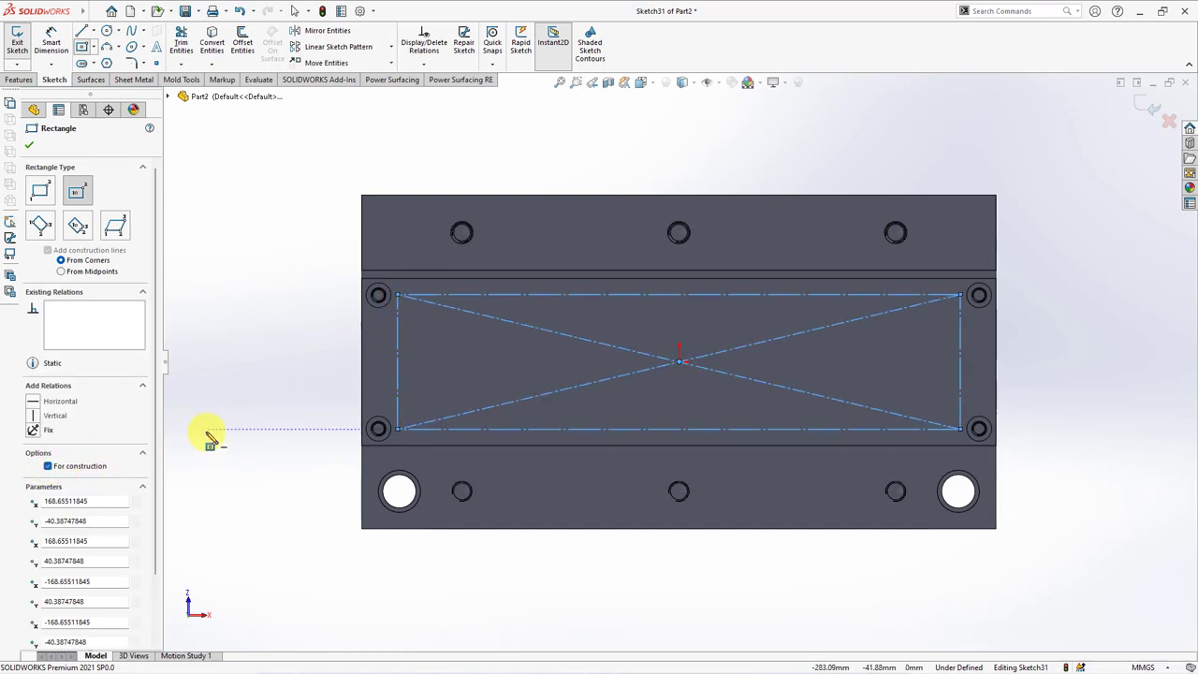
left_click(29, 145)
Step: Dimension the rectangle's height to 56 mm
right_click(52, 45)
left_click(297, 305)
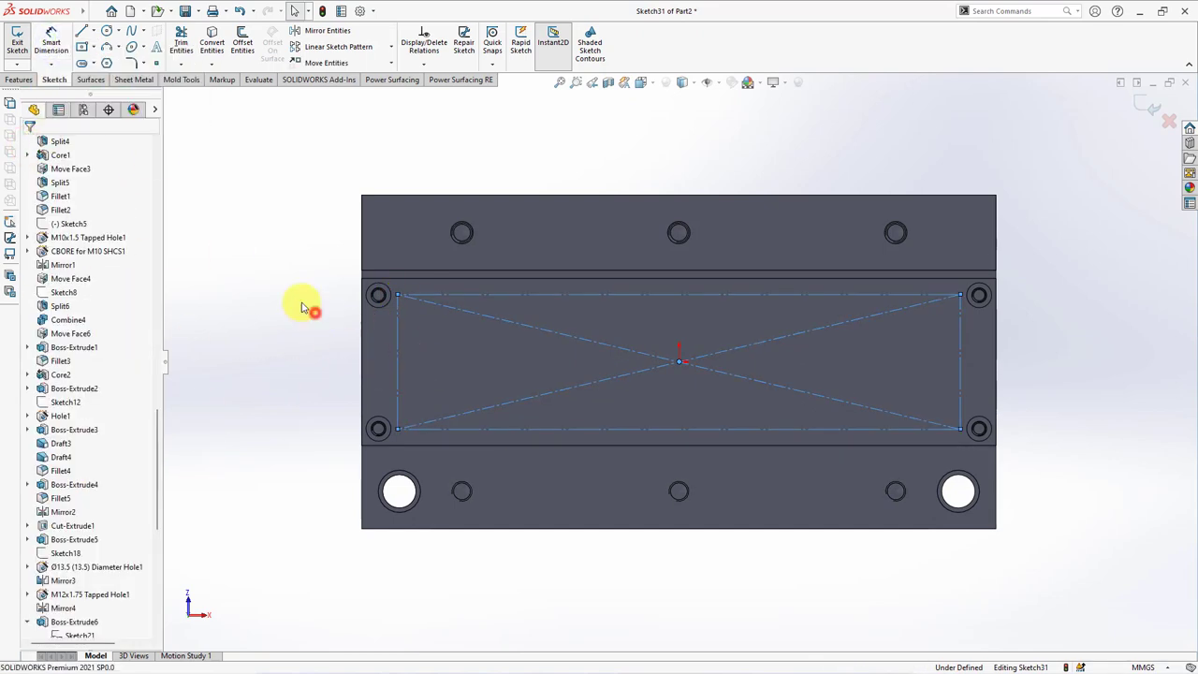
left_click(51, 42)
left_click(396, 378)
left_click(312, 372)
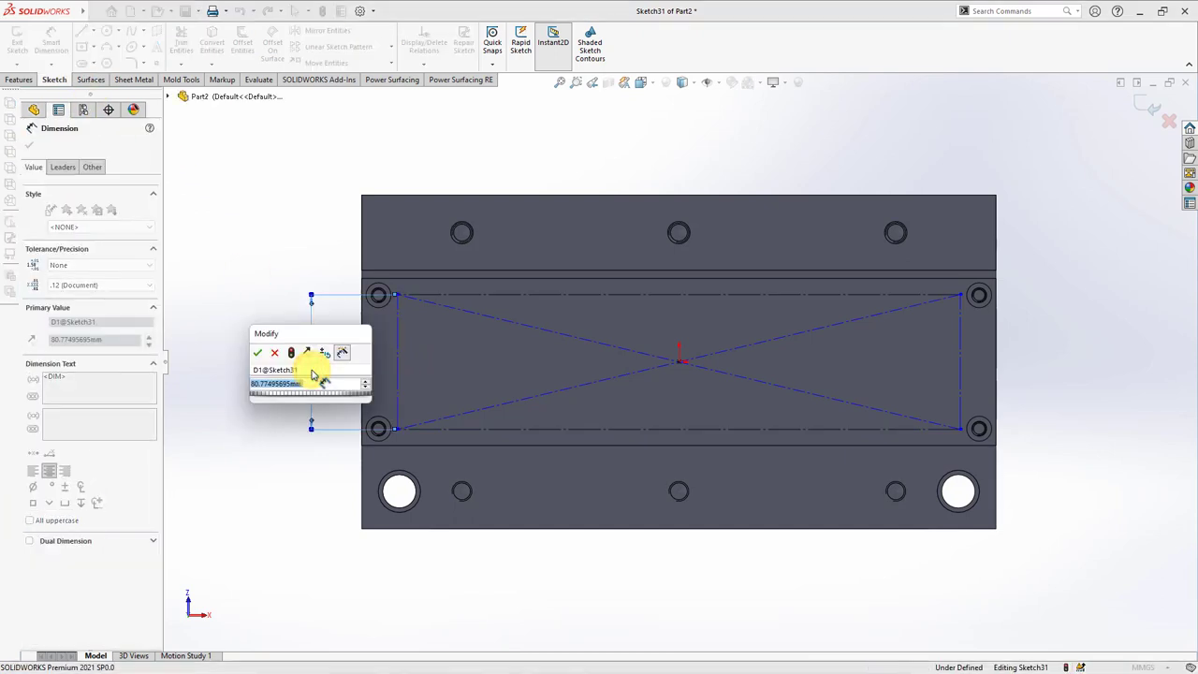
type("50")
left_click(258, 353)
left_click(254, 356)
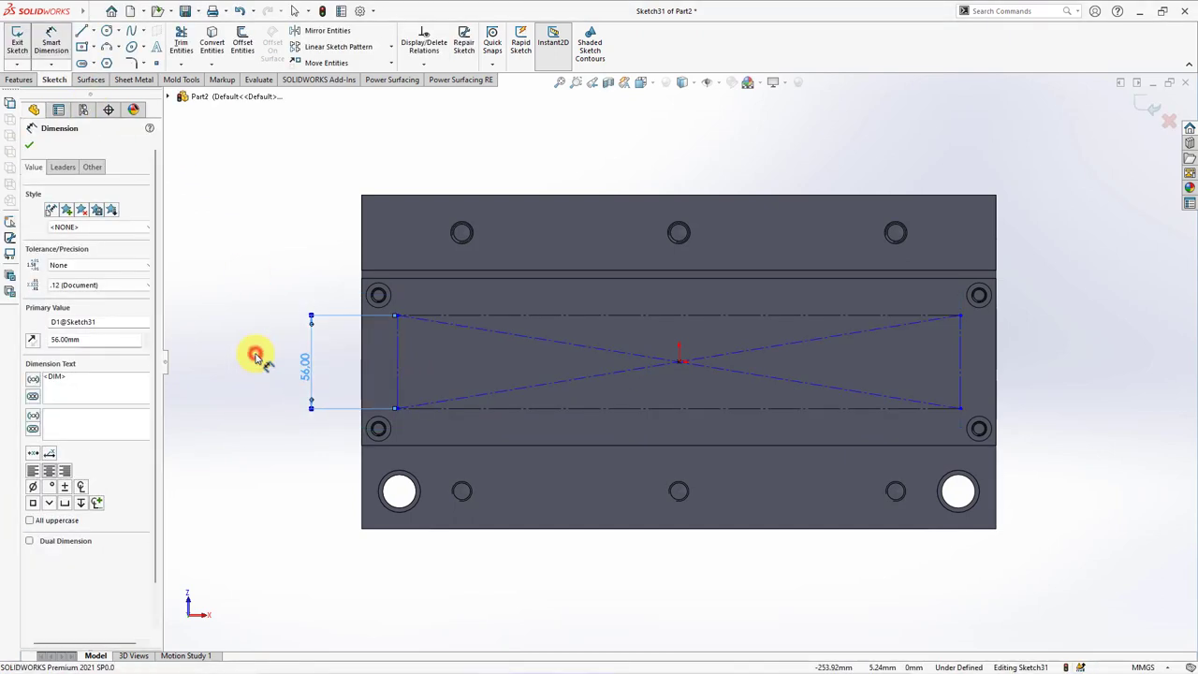
Step: Add a vertical line through the lower left hole, make it collinear with the rectangle edge, and exit the sketch
left_click(91, 35)
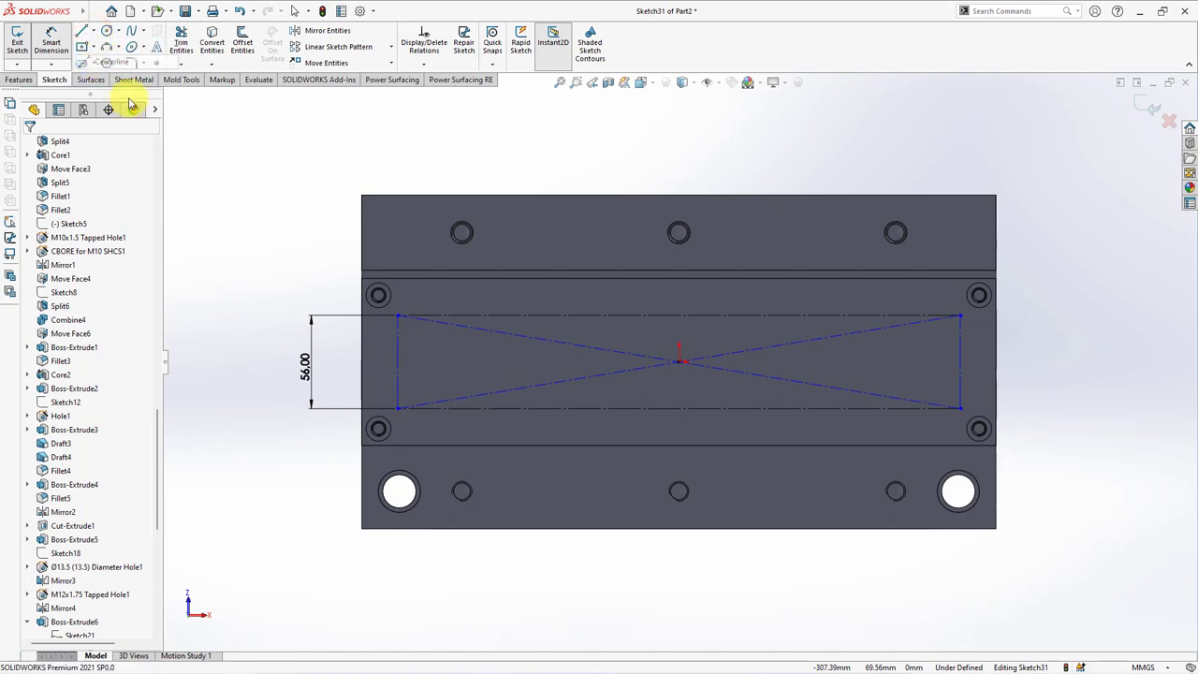
left_click_drag(399, 490, 395, 194)
key("Escape")
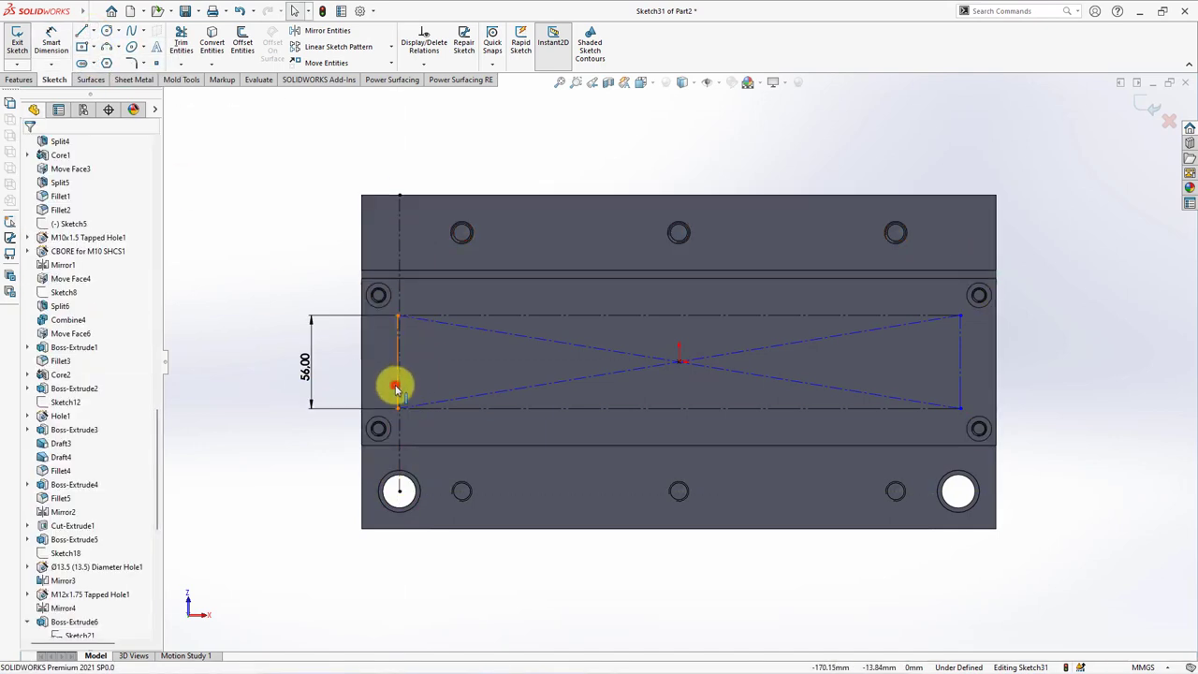
left_click(395, 387)
left_click(401, 422, "ctrl")
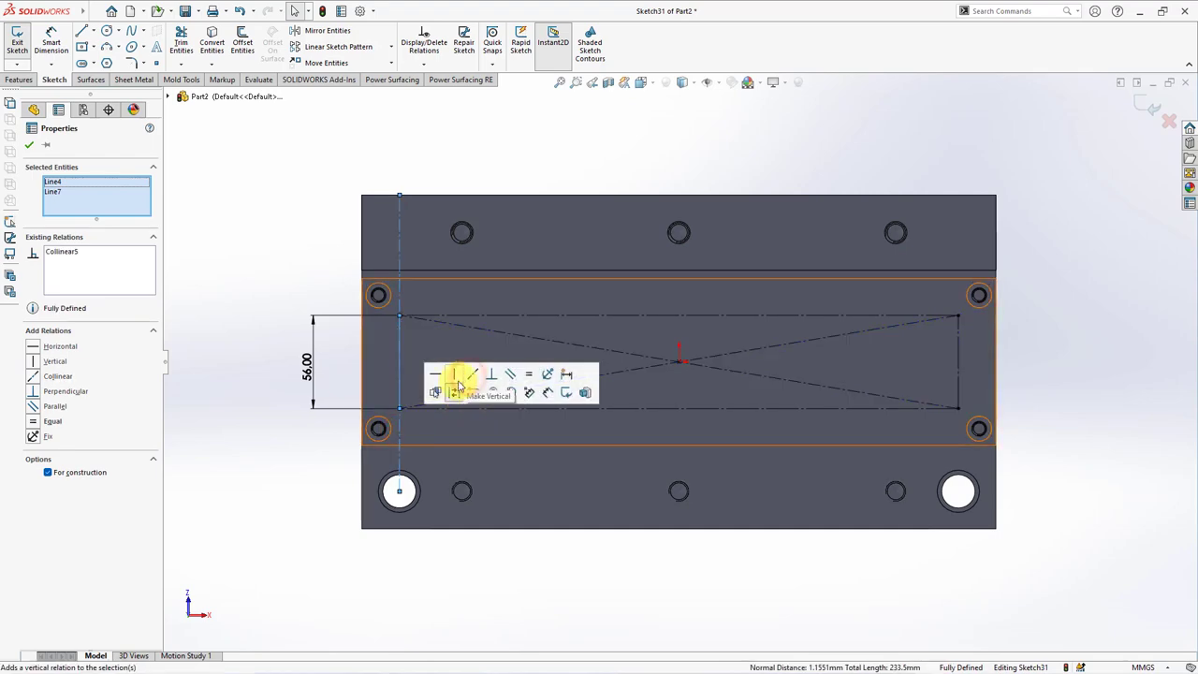
left_click(289, 268)
middle_click_drag(289, 267, 321, 214)
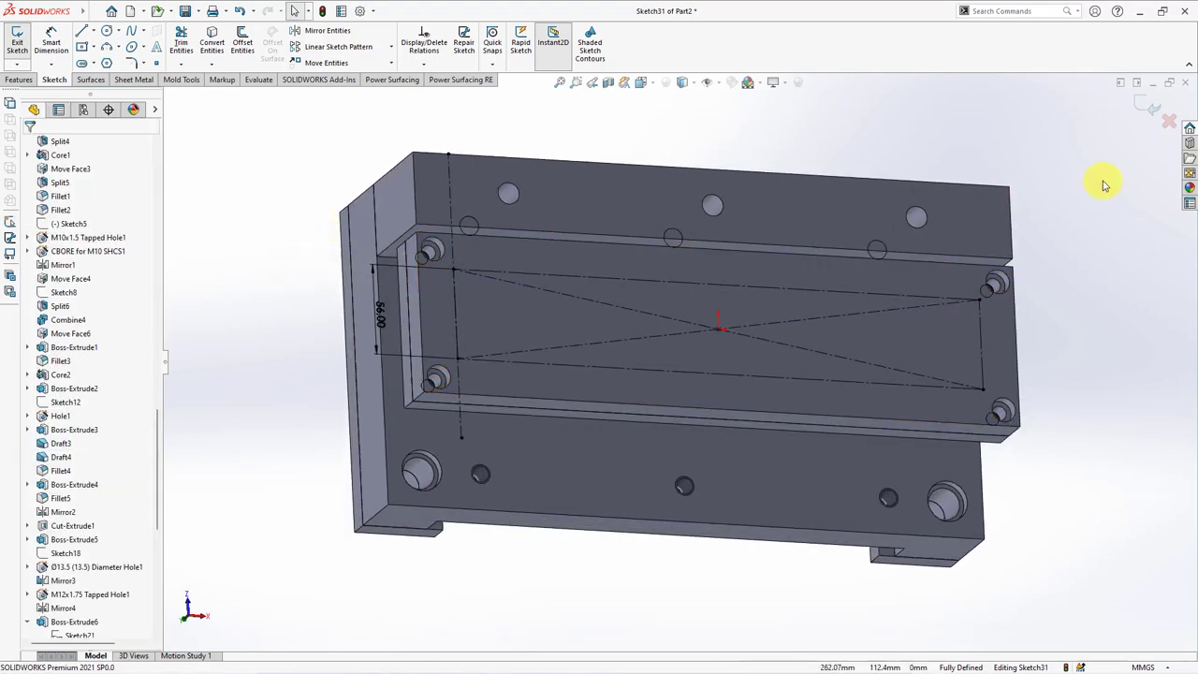
left_click(1144, 106)
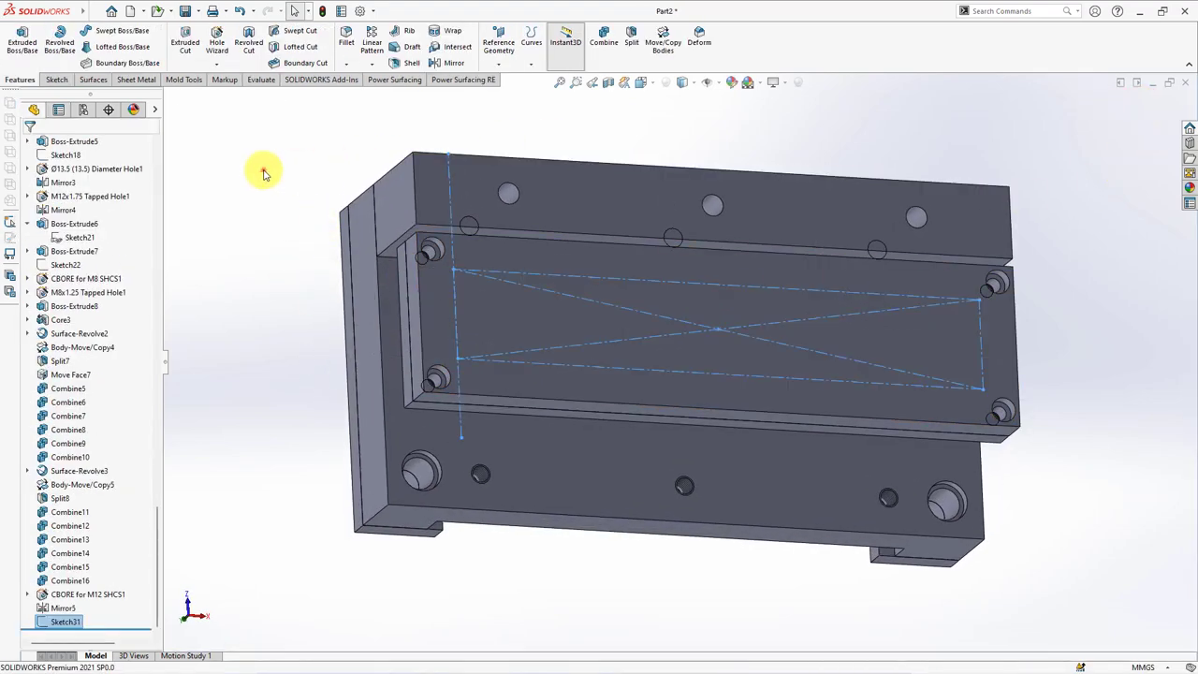
Step: Move Sketch31's sketch plane onto the recessed pocket face
left_click(449, 344)
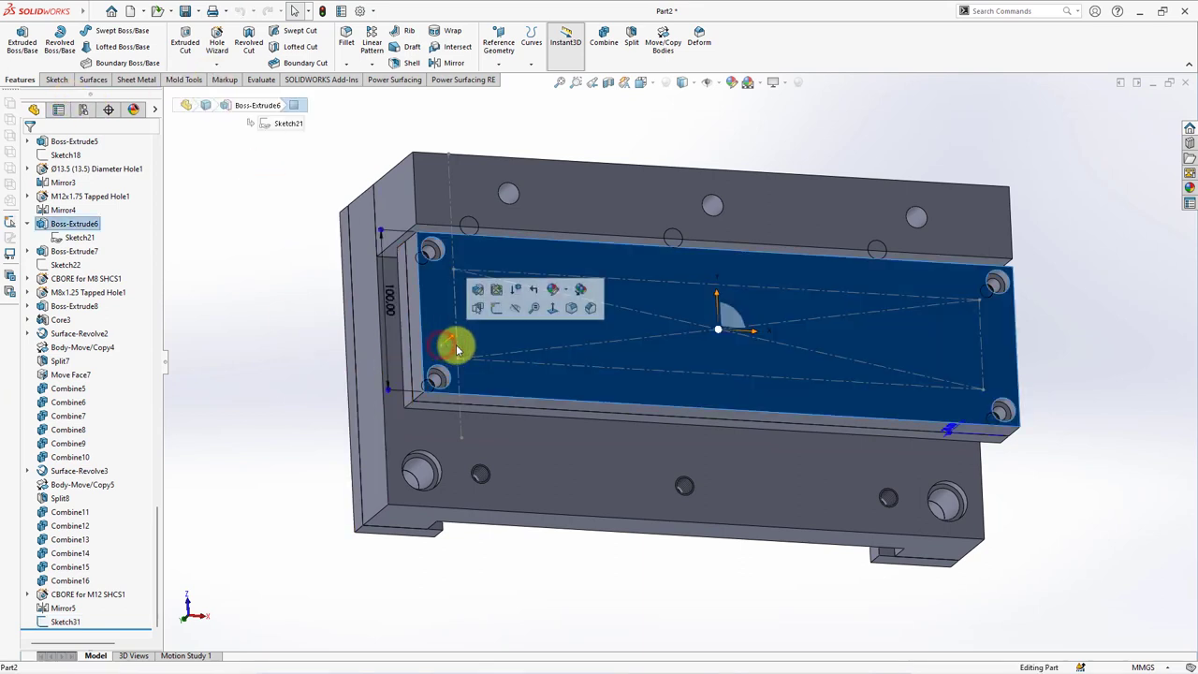
left_click(500, 303)
left_click(271, 378)
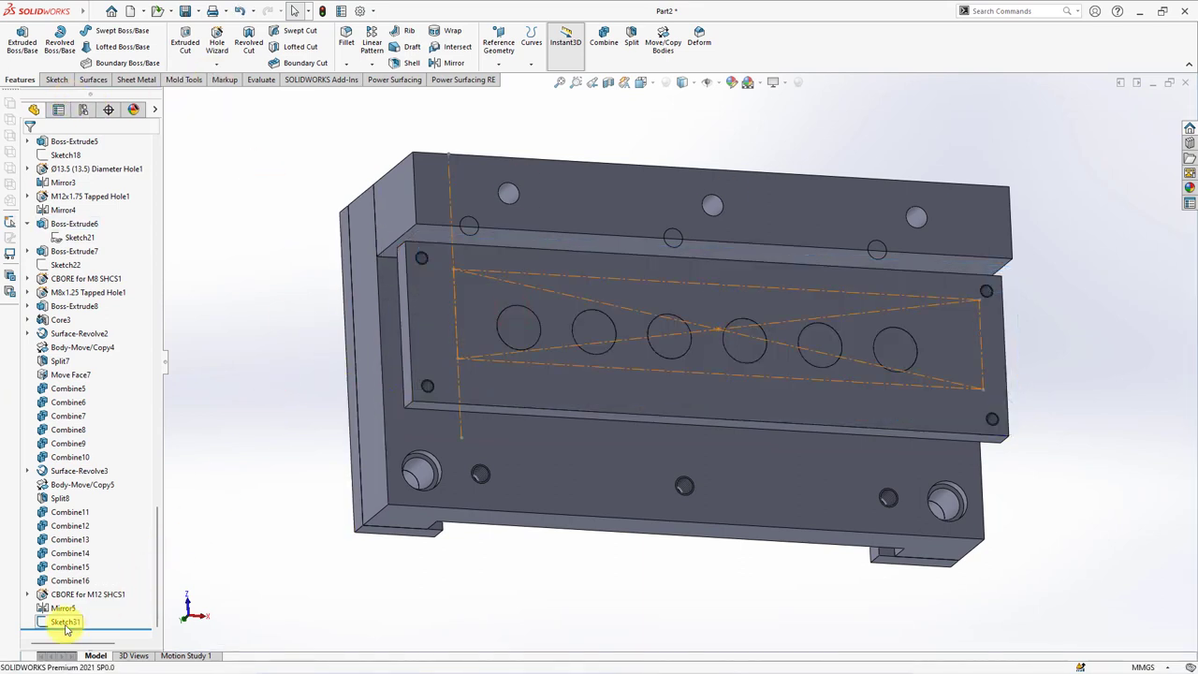
left_click(93, 591)
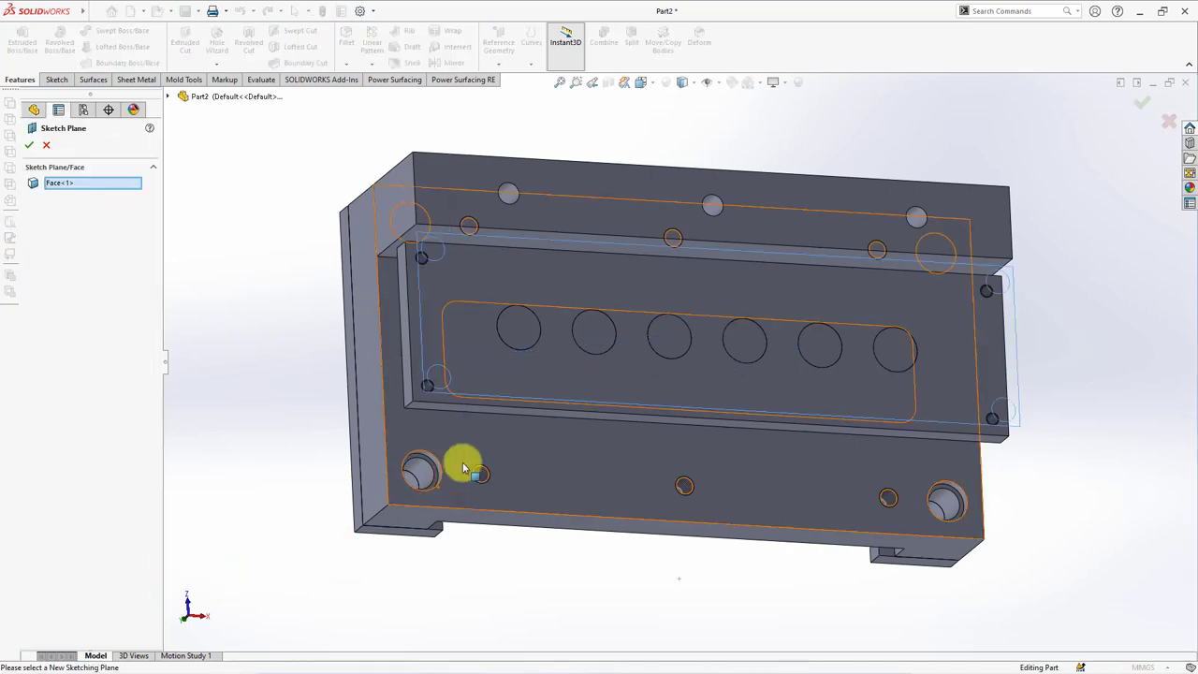
left_click(443, 356)
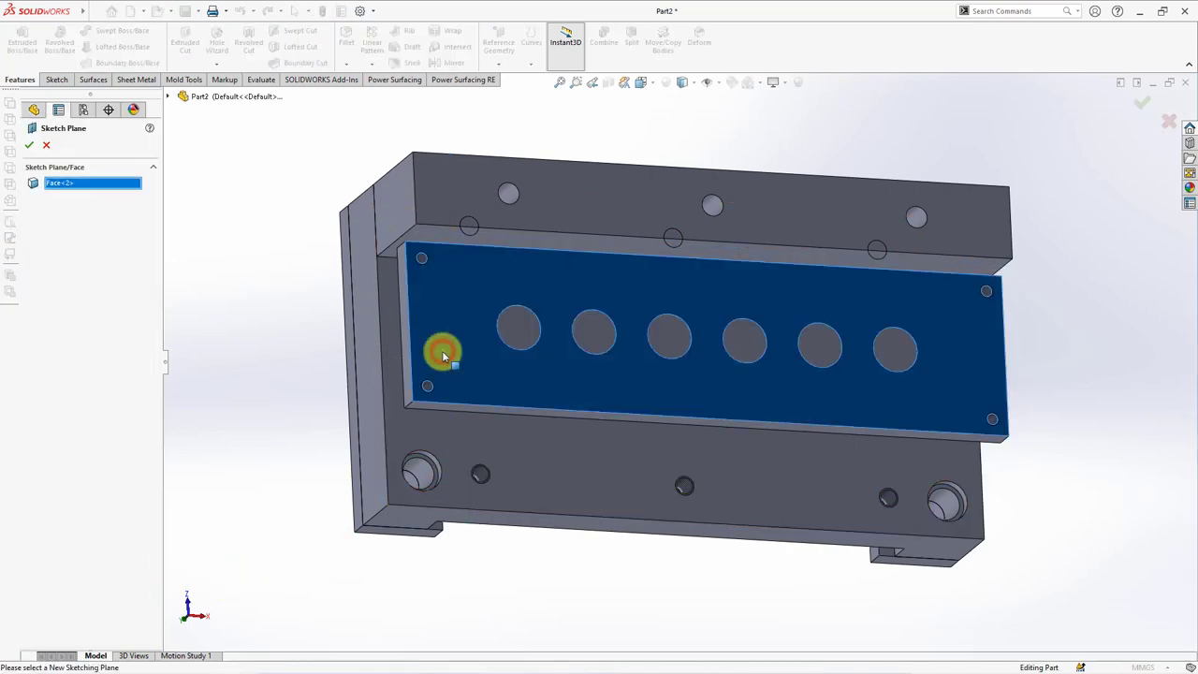
left_click(29, 148)
left_click(275, 341)
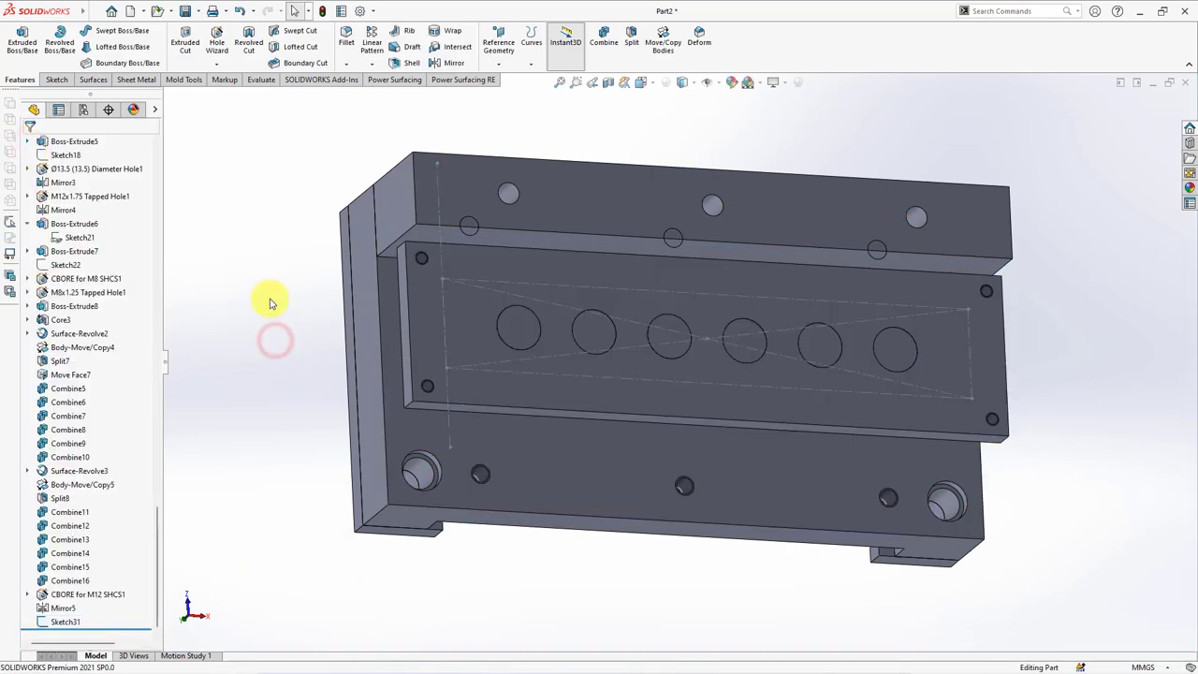
Step: Start a Hole Wizard feature of type C-Bored Drilled
left_click(217, 42)
left_click(94, 324)
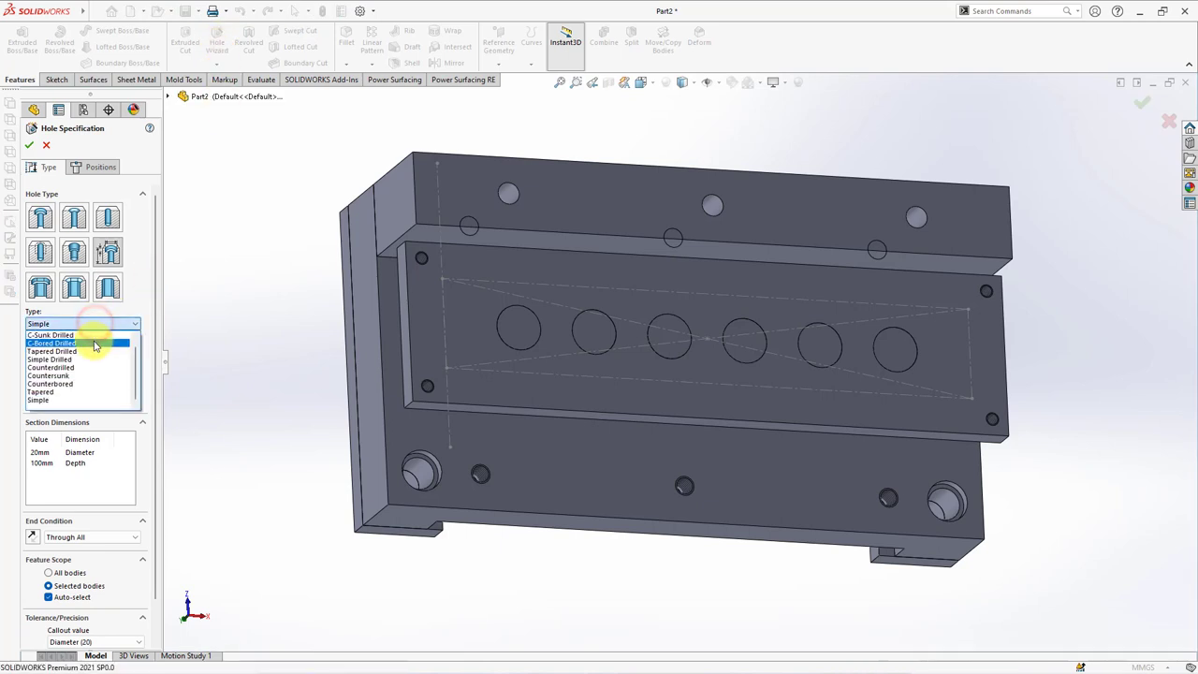
left_click(94, 343)
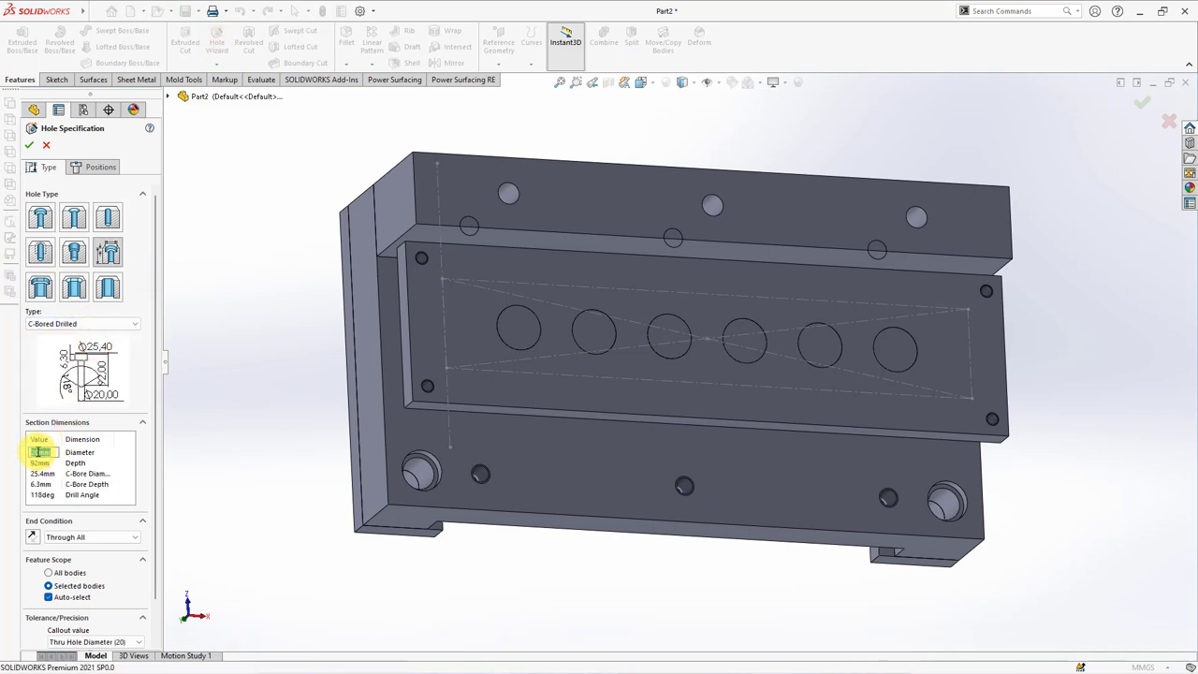
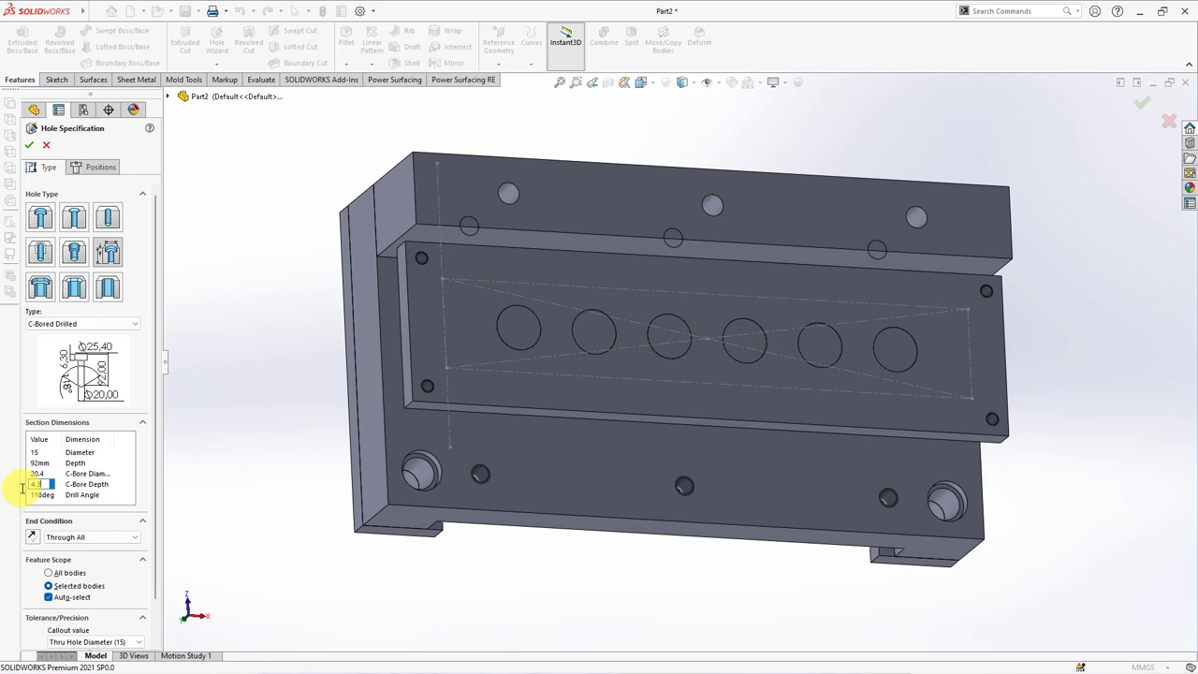
Step: Place the 15 mm counterbored drill holes at the pocket's four corners and finish the feature
left_click(100, 167)
left_click(442, 282)
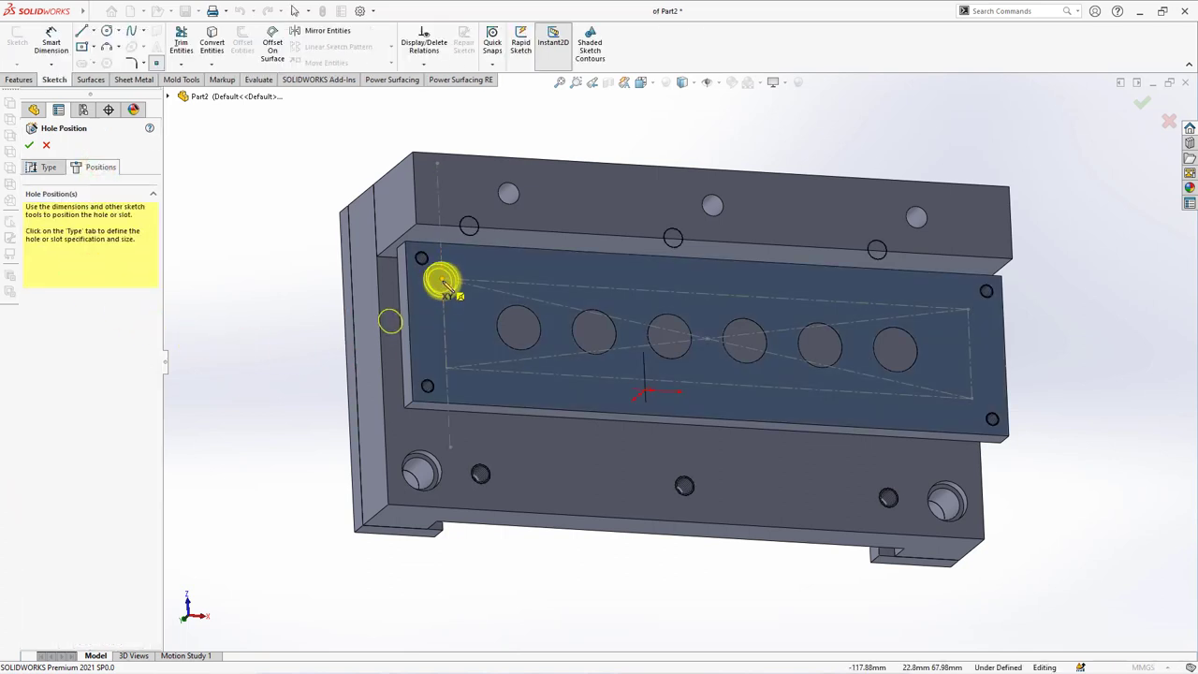
left_click(446, 369)
left_click(971, 399)
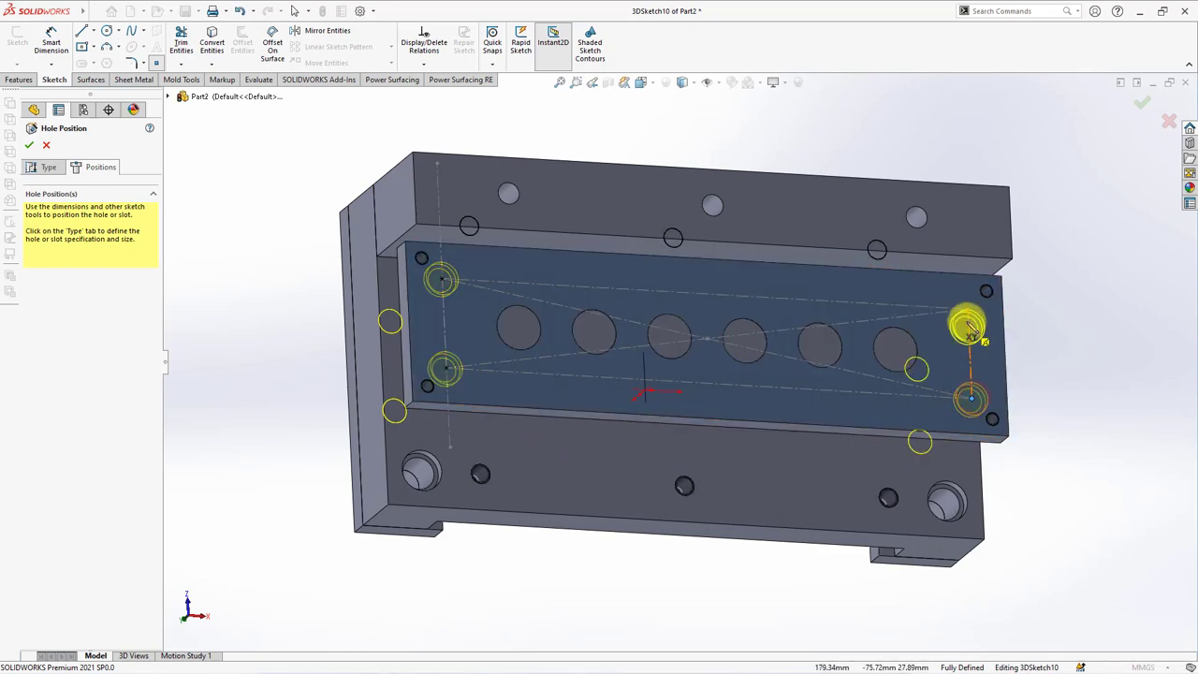
left_click(969, 312)
key("Return")
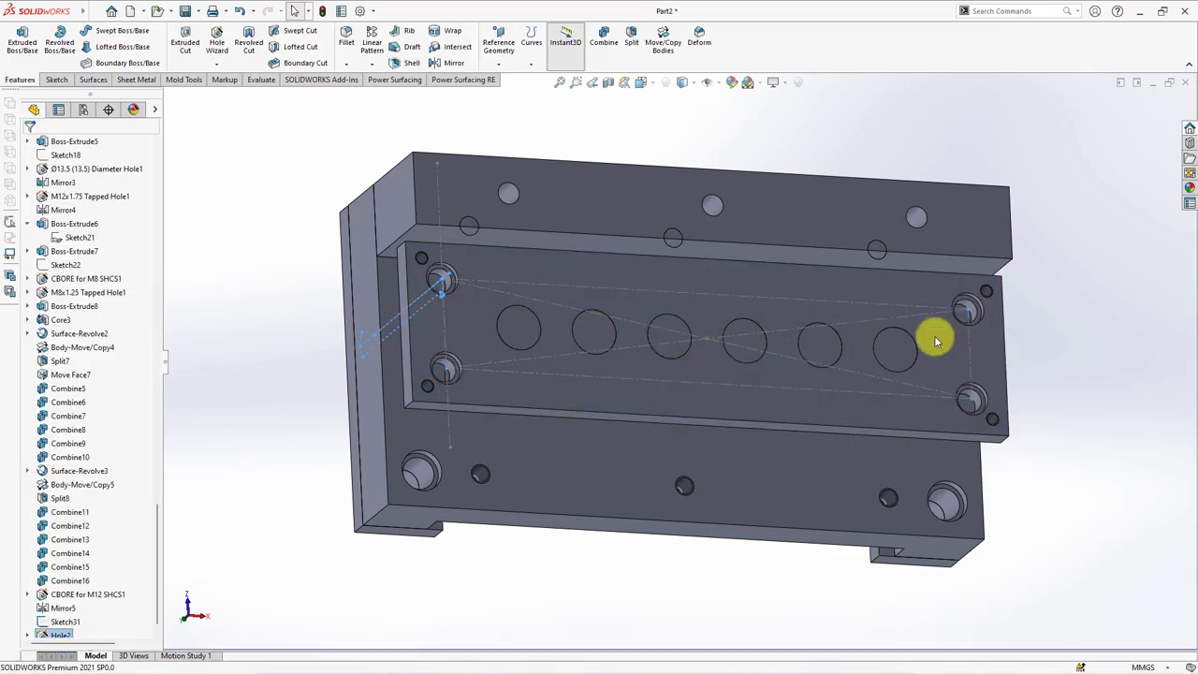
Step: Orbit to the base's top face and start a new sketch on it
mouse_move(280, 340)
middle_mouse_down()
mouse_move(289, 325)
mouse_move(406, 275)
mouse_move(471, 455)
mouse_move(535, 422)
mouse_move(649, 502)
mouse_move(689, 502)
middle_mouse_up()
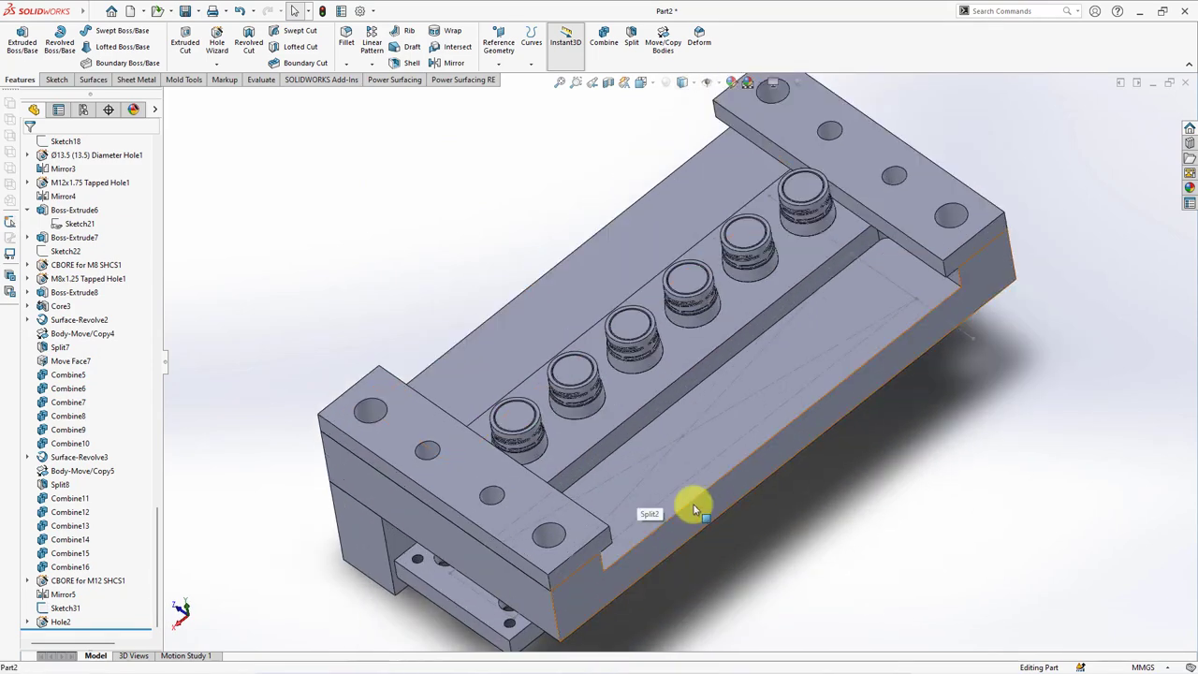
middle_click_drag(746, 446, 796, 533)
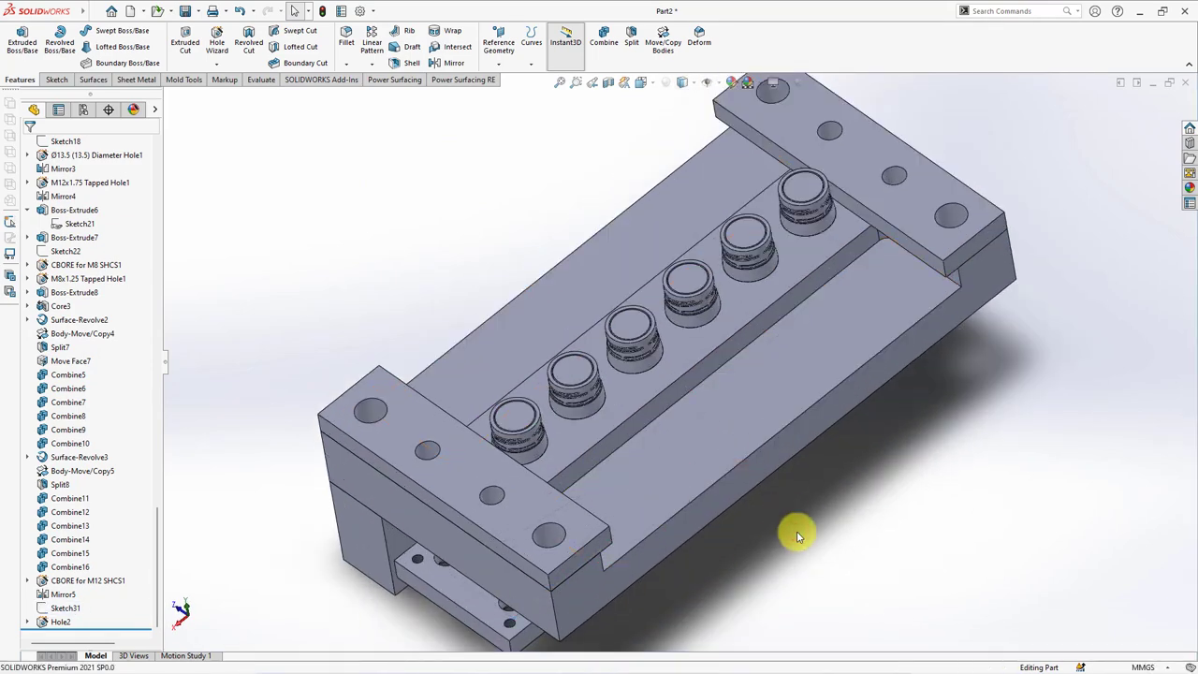
left_click(485, 468)
left_click(518, 431)
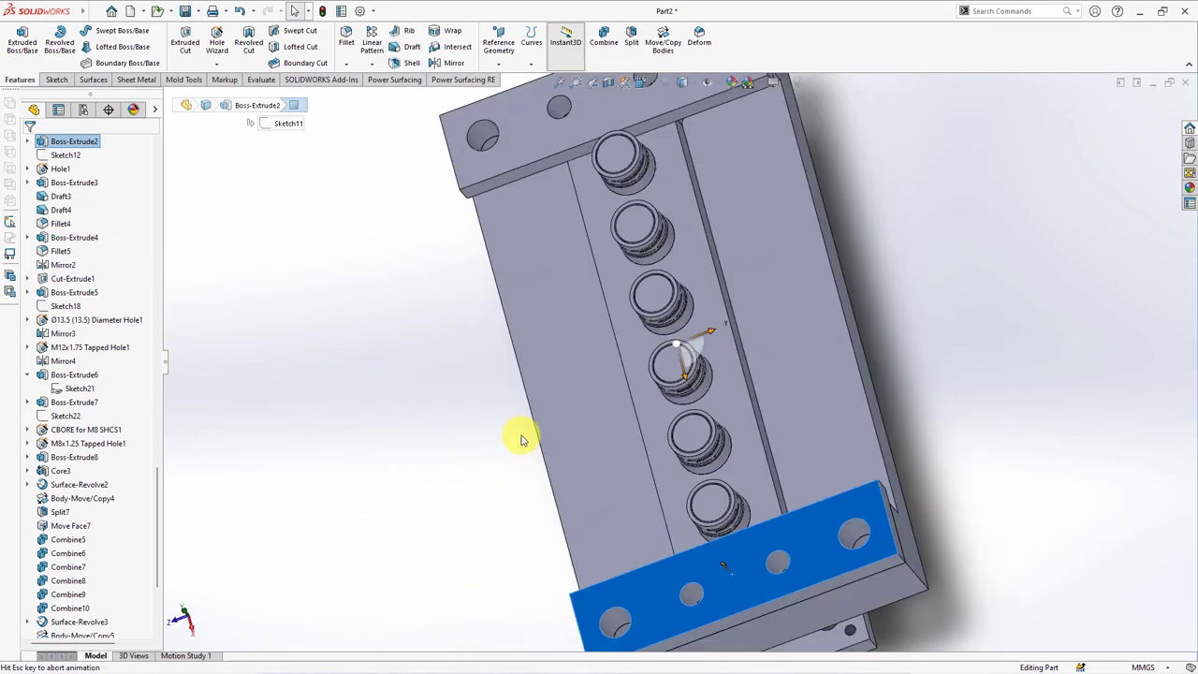
Step: Draw a centre rectangle from the sketch origin as construction geometry
left_click(83, 48)
left_click(679, 361)
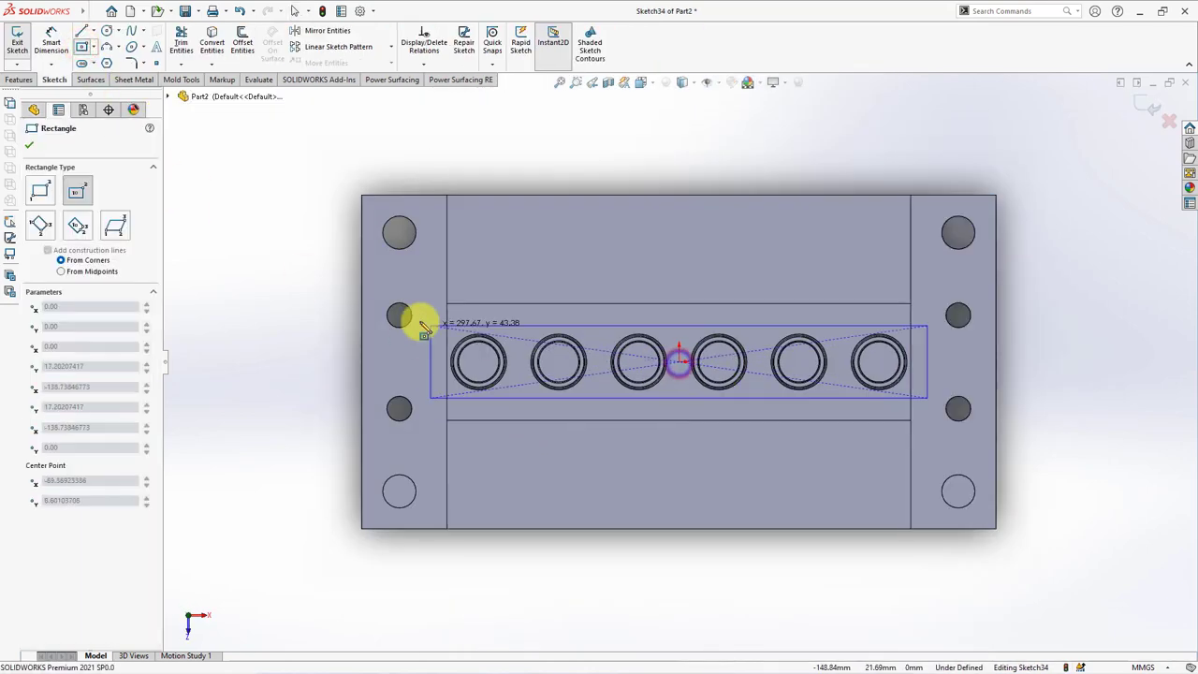
left_click(399, 267)
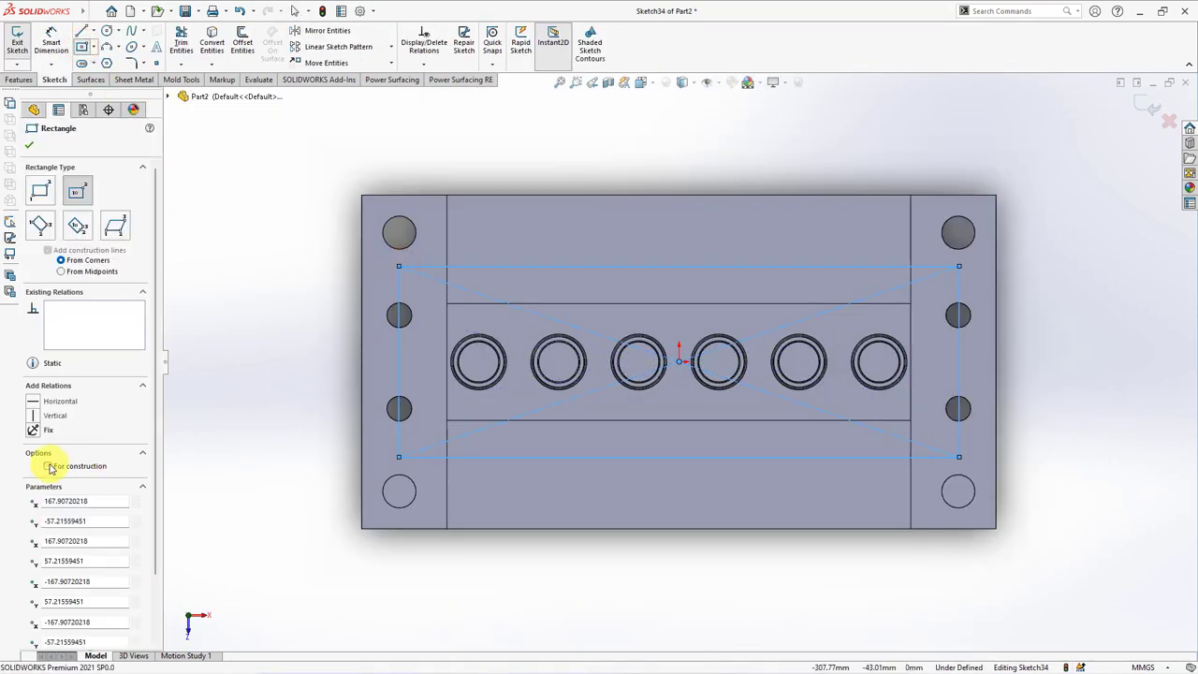
left_click(30, 148)
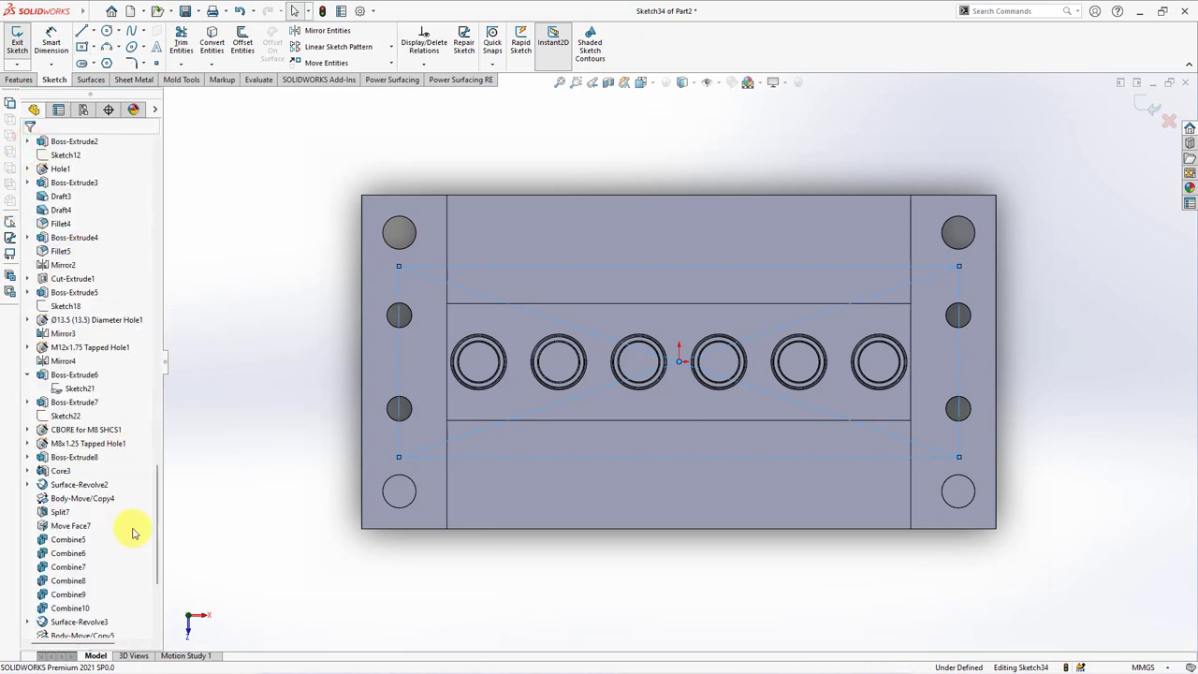
Step: Make the rectangle's left edge collinear with the matching line of the earlier hole sketch
left_click(64, 605)
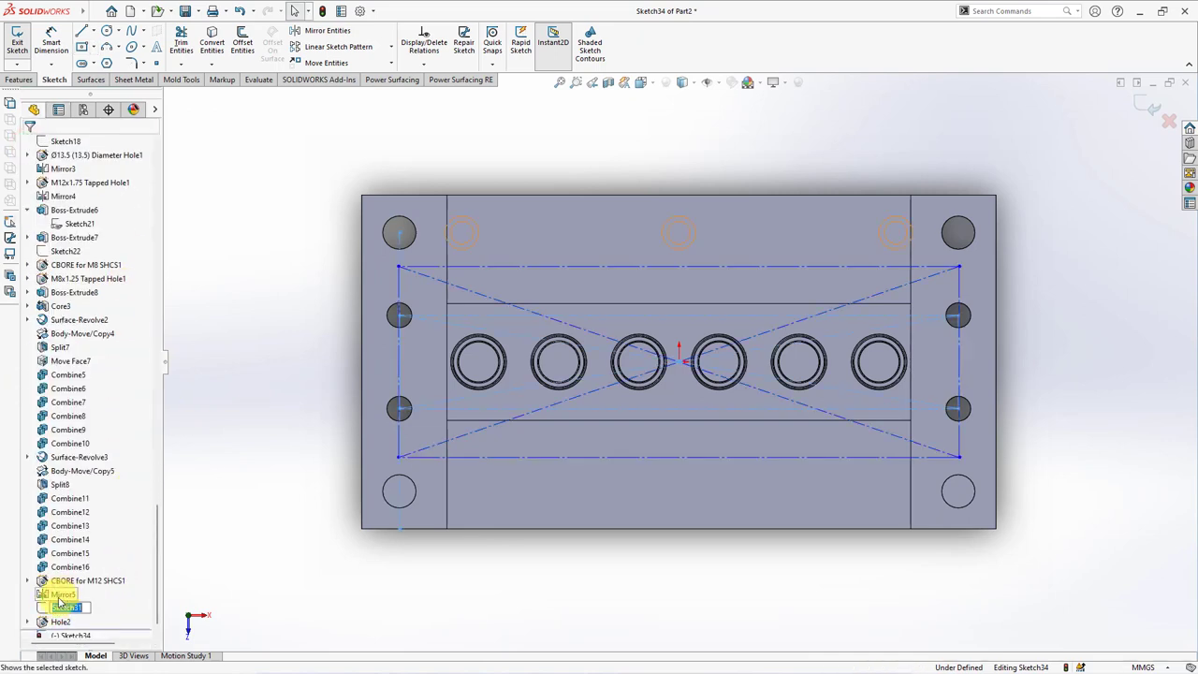
left_click(398, 286)
left_click(399, 254, "ctrl")
left_click(436, 202)
left_click(301, 266)
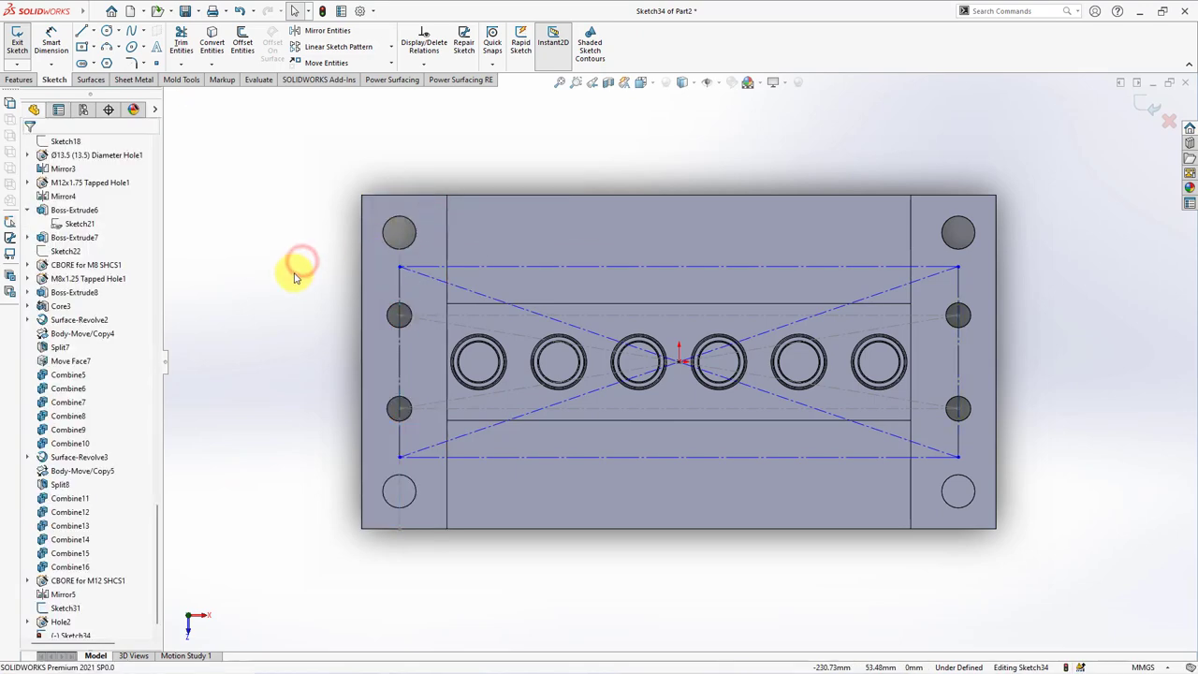
Step: Dimension the rectangle's height as 106 mm
left_click(396, 286)
left_click(314, 364)
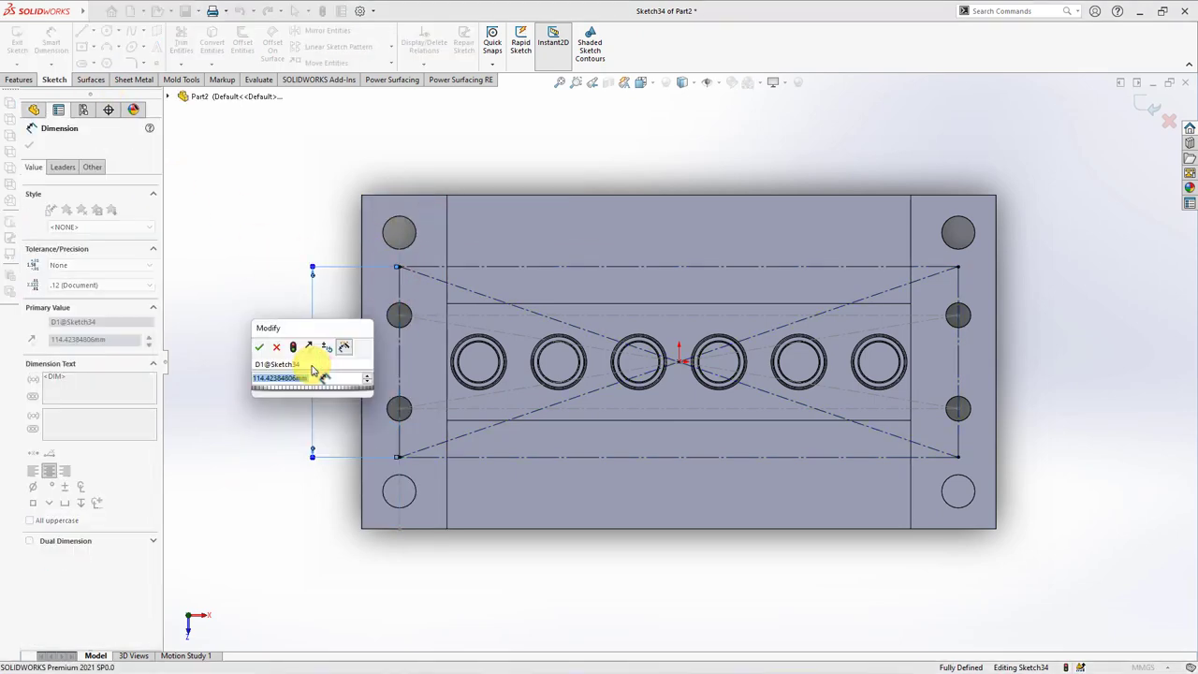
type("106")
key("Return")
left_click(256, 366)
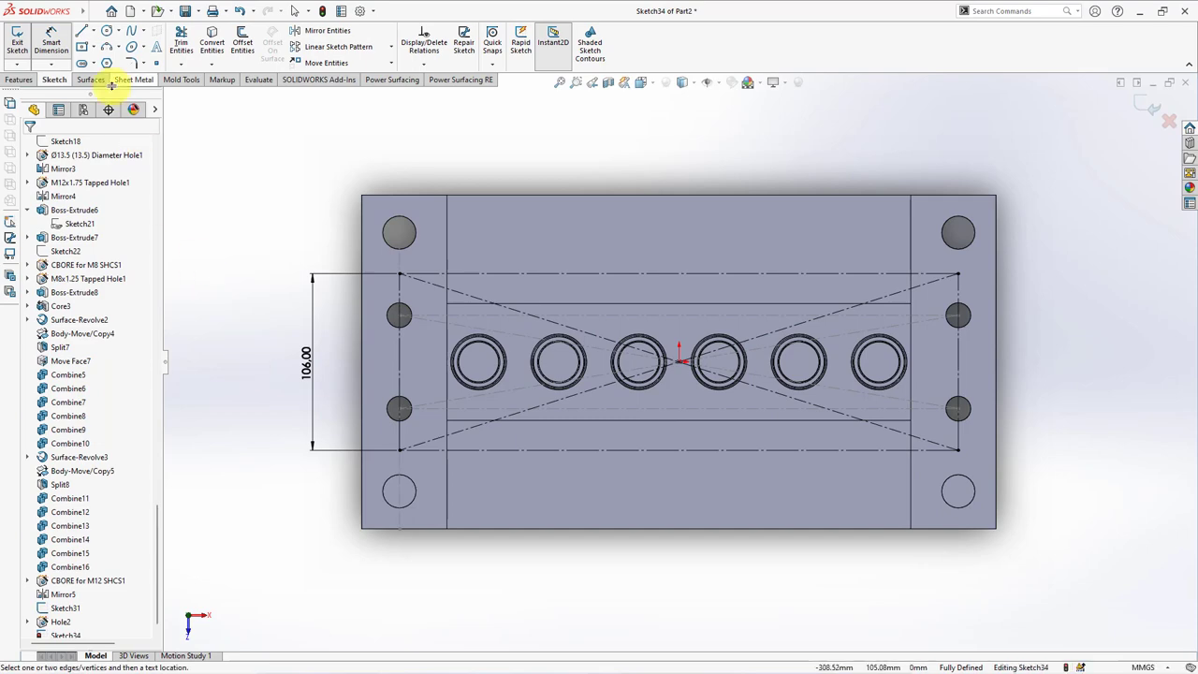
Step: Draw a line joining the rectangle's side midpoints and exit the sketch
left_click(91, 31)
left_click(98, 47)
left_click(399, 361)
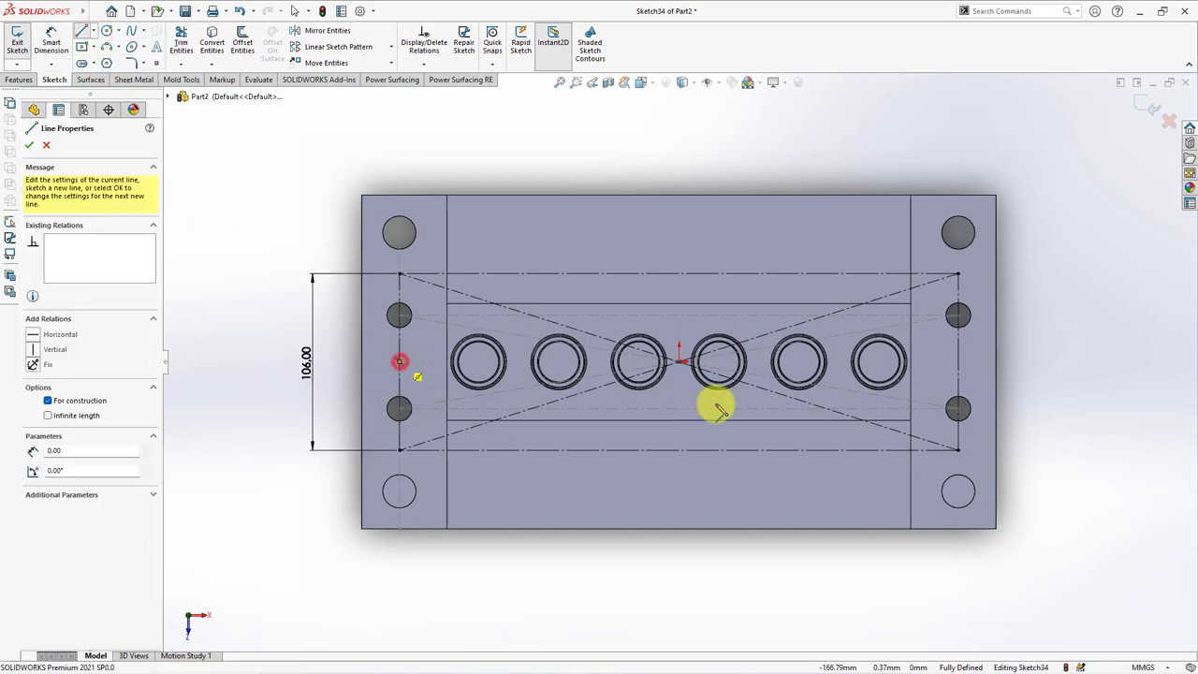
left_click(957, 361)
middle_click_drag(959, 364, 989, 249)
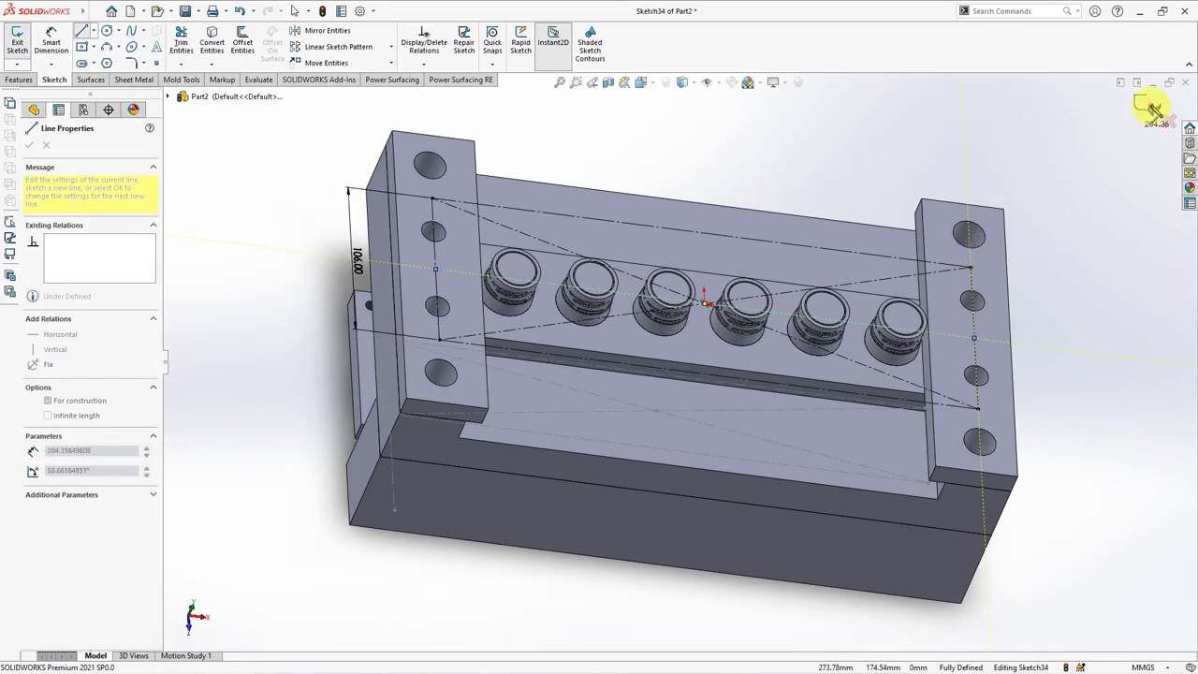
left_click(1154, 109)
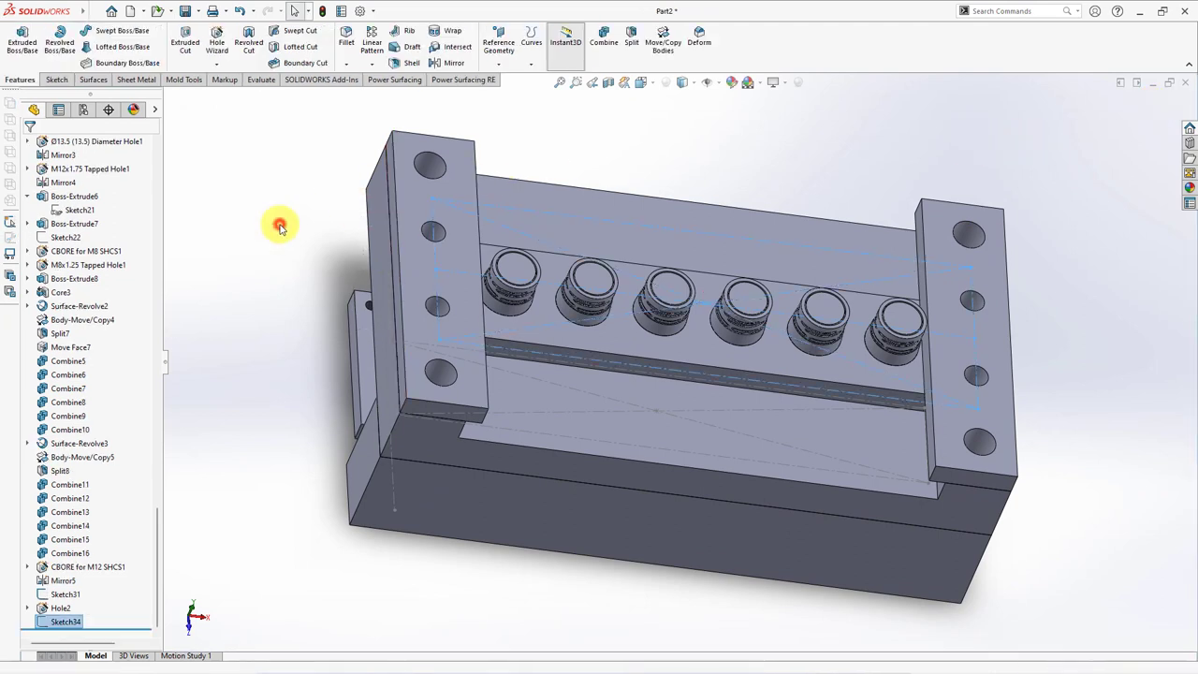
Step: Set up a counterbored ANSI Metric Socket Head Cap Screw hole at size M10
left_click(215, 42)
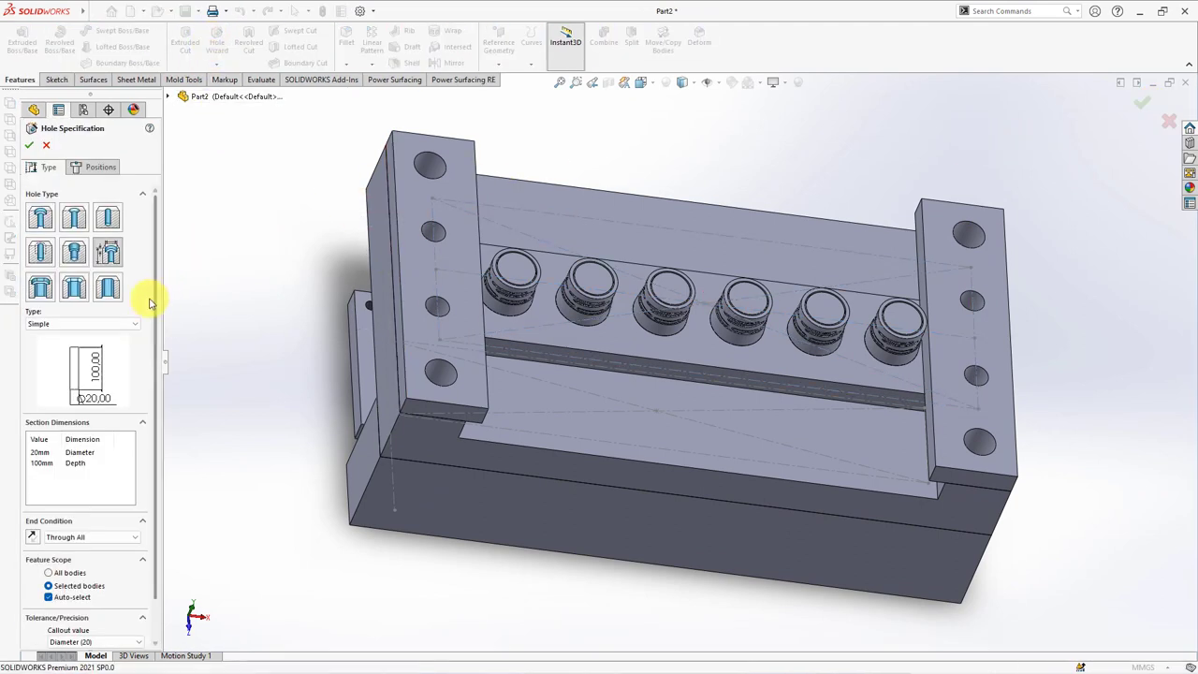
left_click(41, 224)
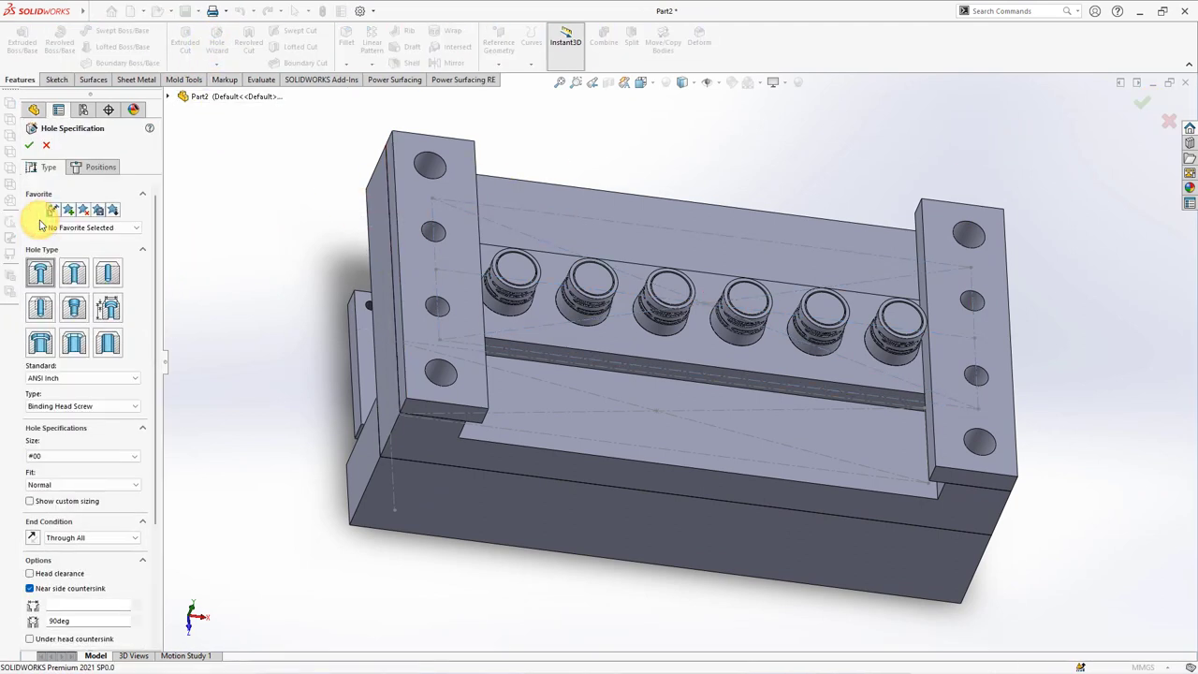
left_click(76, 378)
left_click(77, 400)
left_click(75, 410)
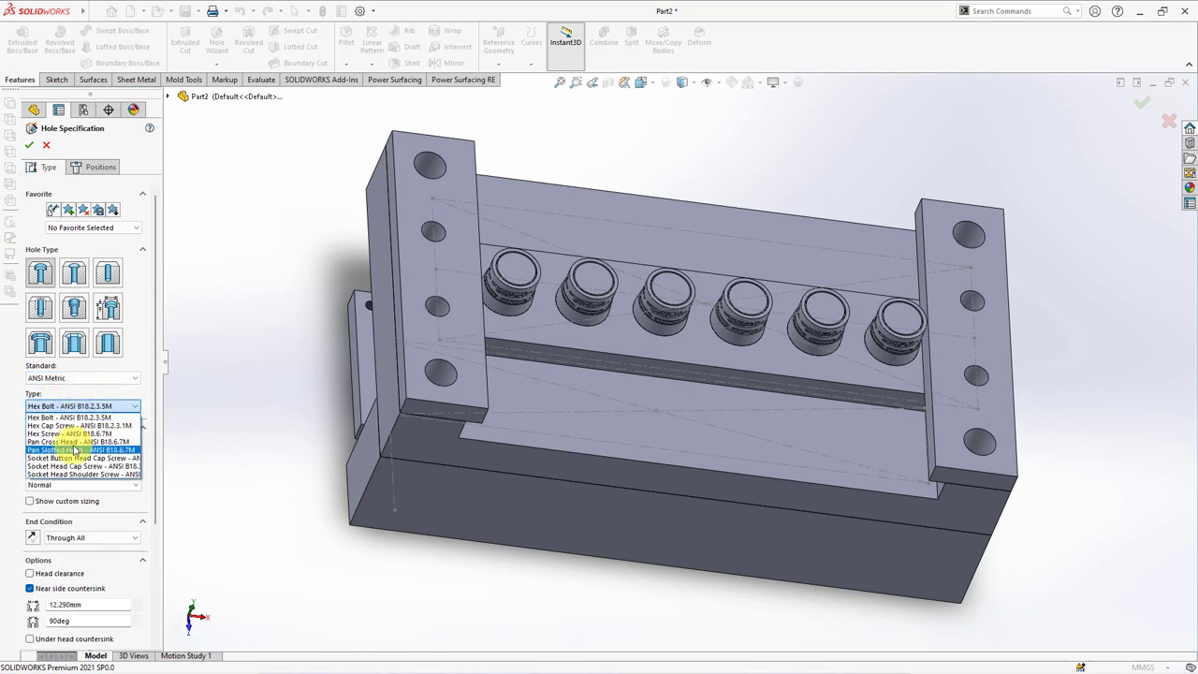
left_click(75, 470)
left_click(68, 457)
left_click(60, 496)
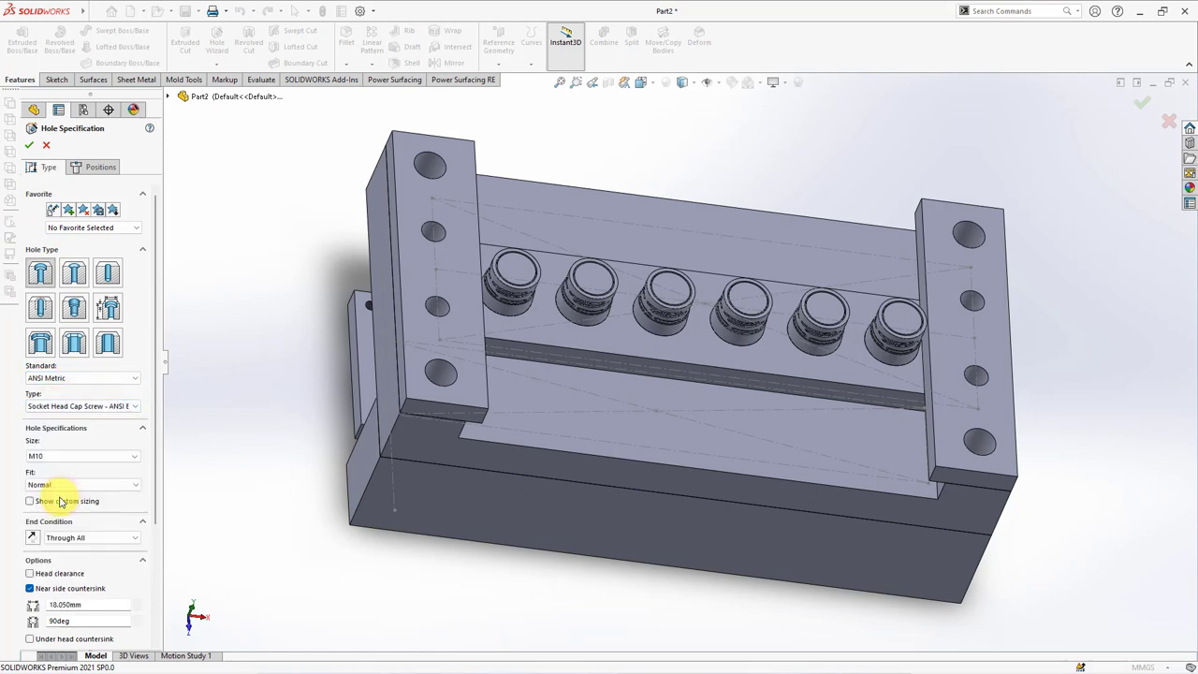
scroll(71, 577, "down", 3)
Step: Limit the cut to both side plates and place two holes on the left plate
left_click(49, 553)
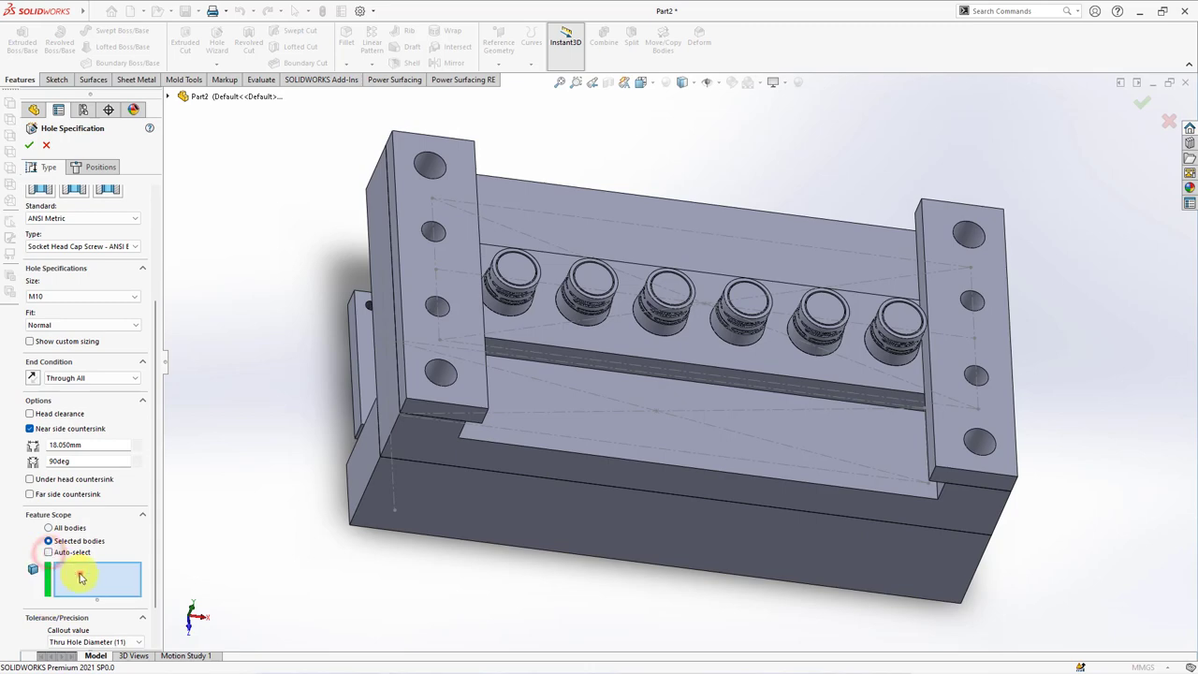
left_click(423, 392)
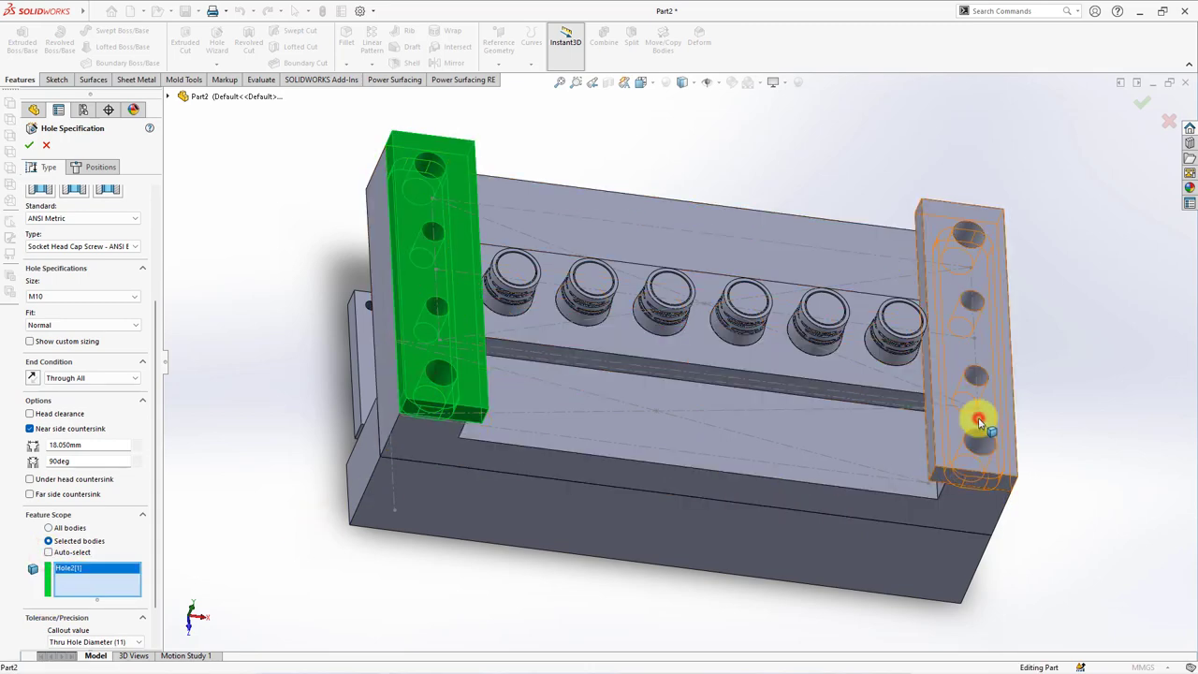
left_click(977, 423)
left_click(98, 169)
left_click(88, 276)
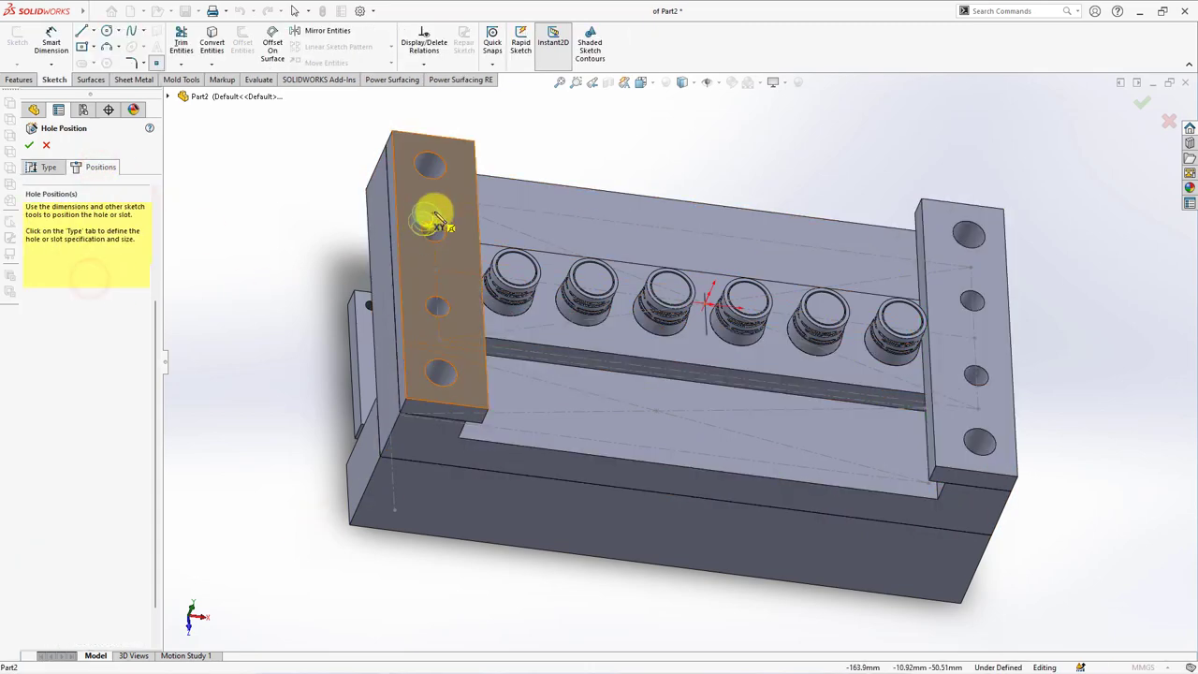
left_click(431, 197)
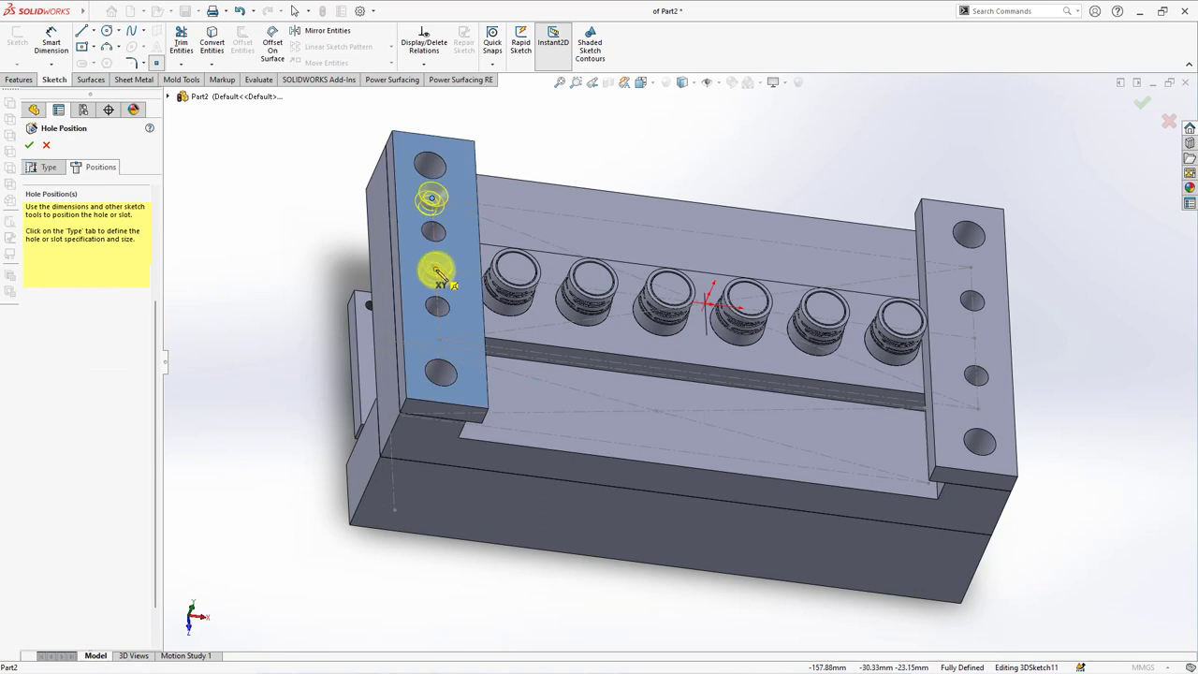
left_click(436, 271)
Step: Turn off the near-side countersink, place the third left hole and three right holes, and finish
left_click(47, 166)
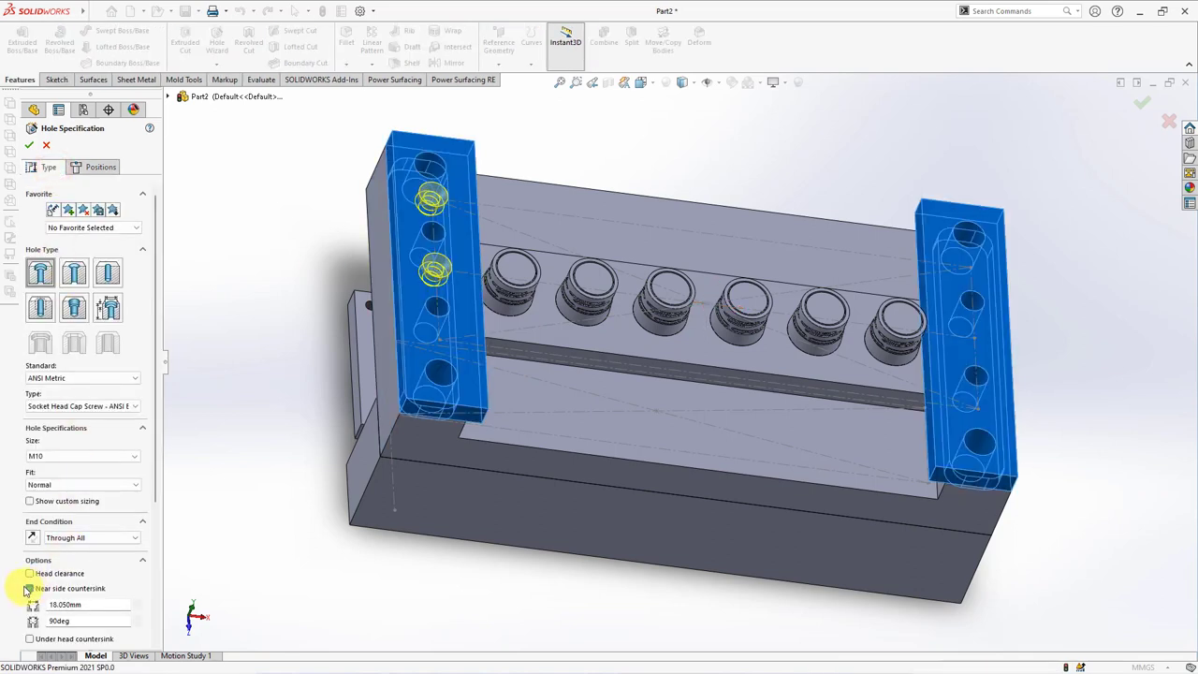
left_click(29, 588)
left_click(97, 169)
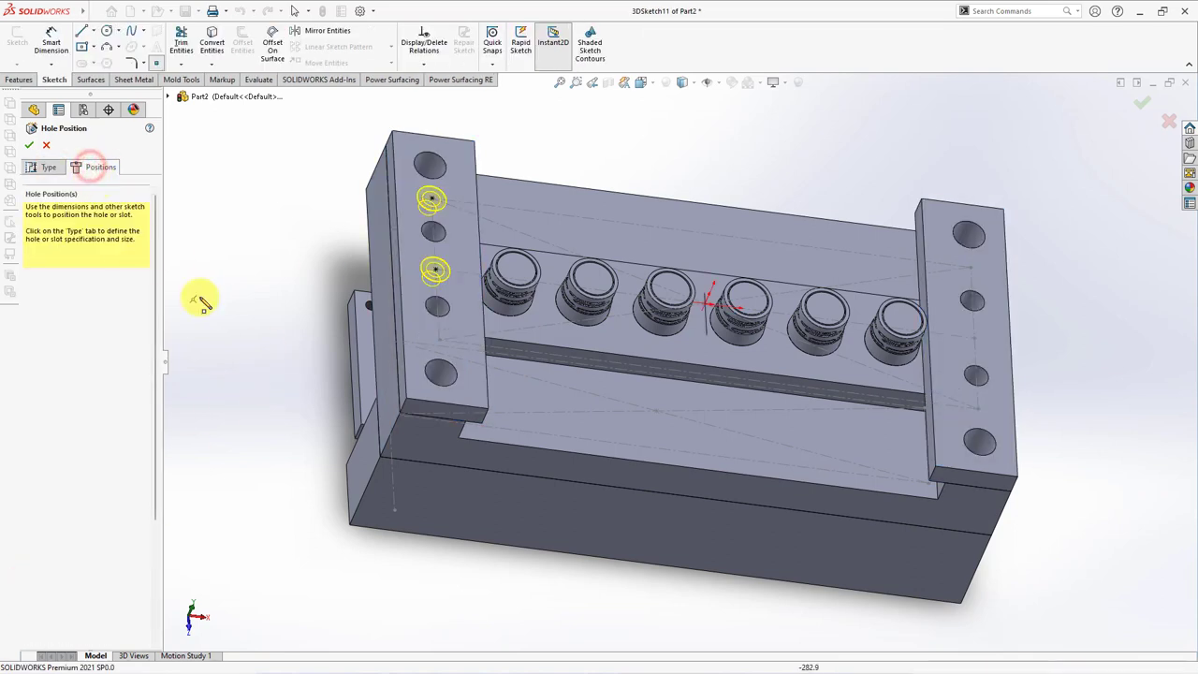
left_click(440, 342)
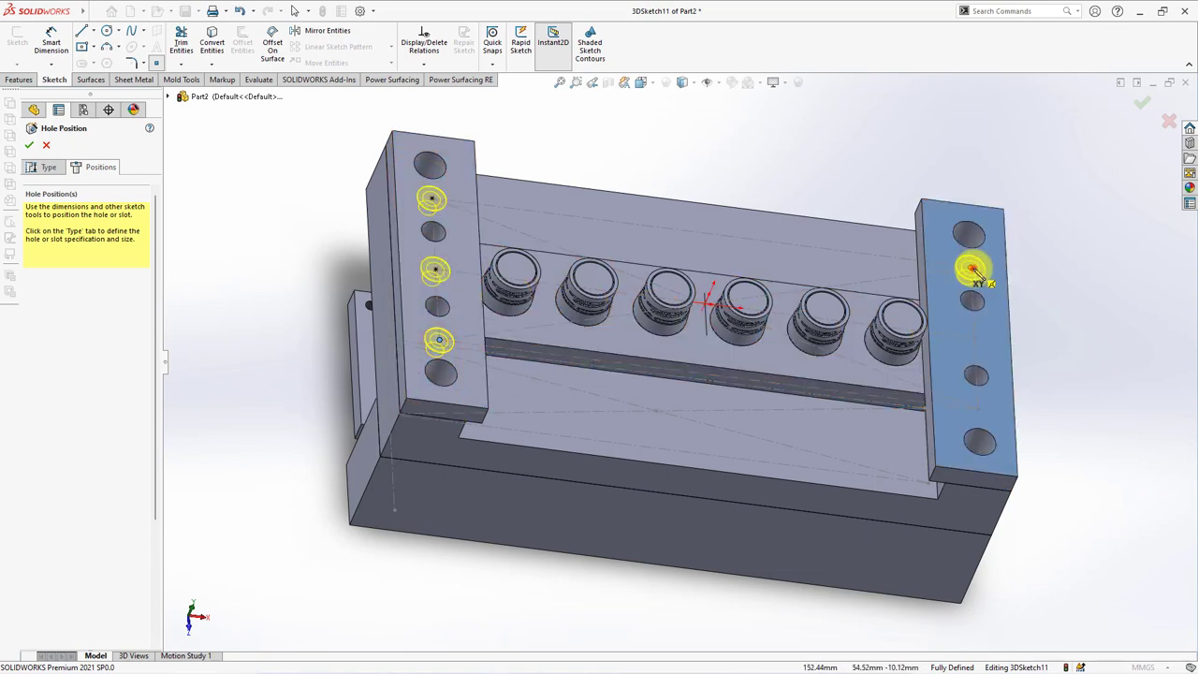
left_click(969, 268)
left_click(973, 339)
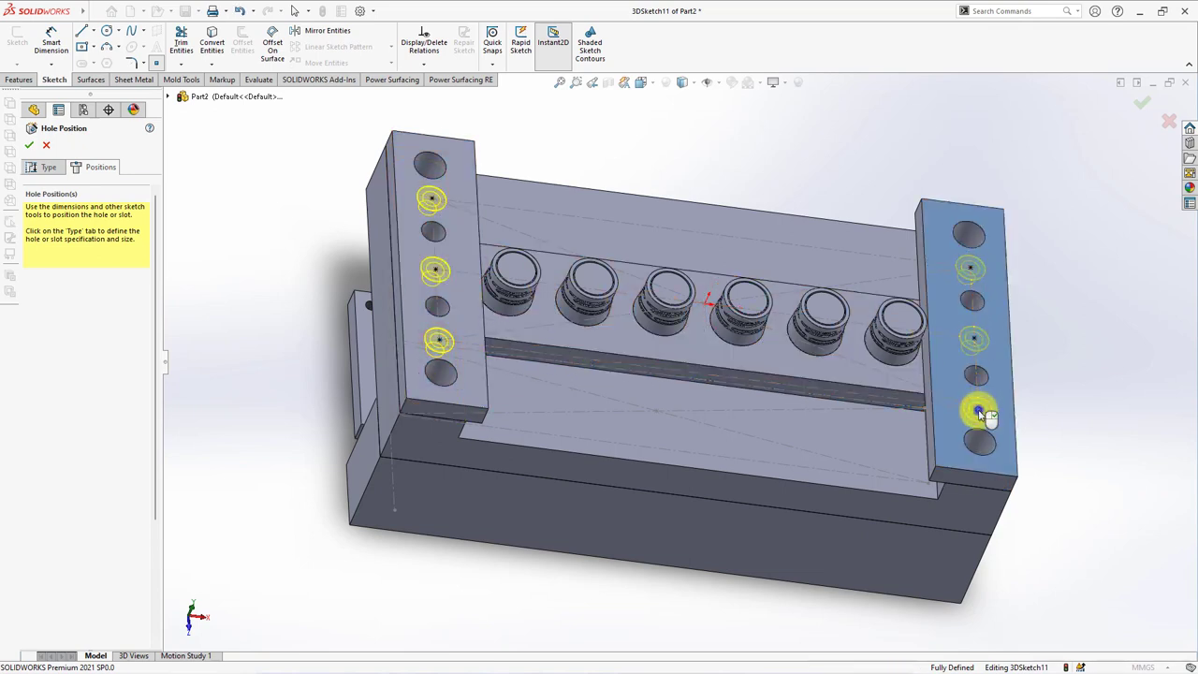
left_click(976, 408)
key("Return")
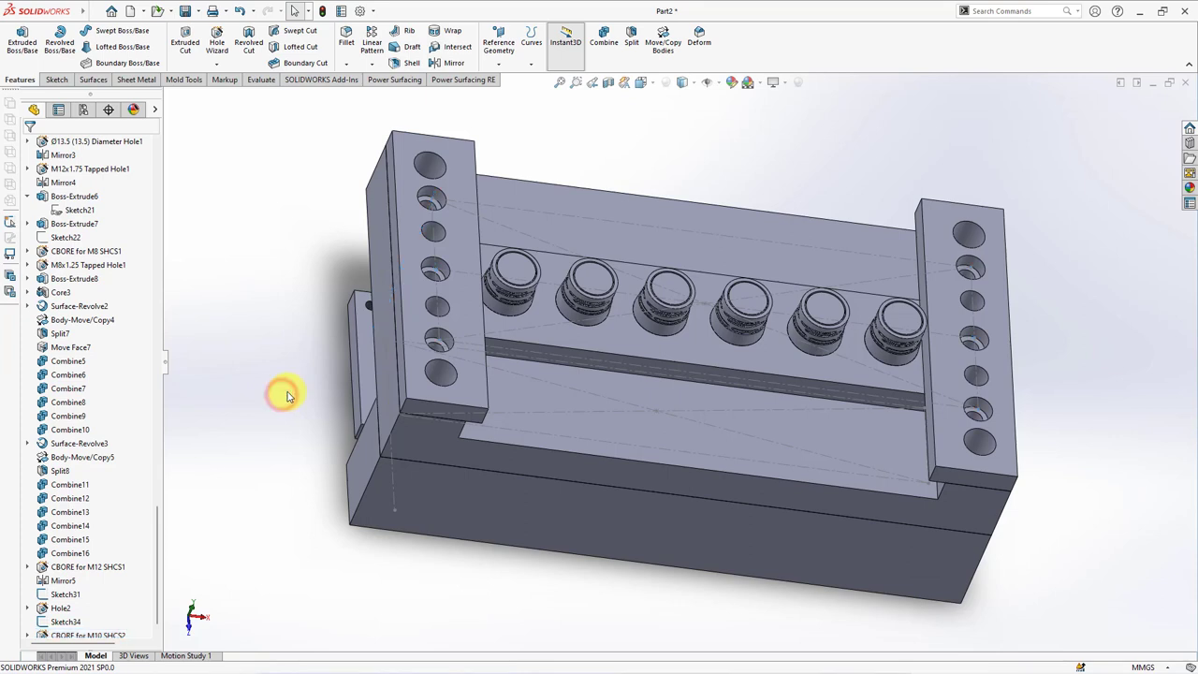
Step: Hide the left side plate and the reference sketch
left_click(461, 307)
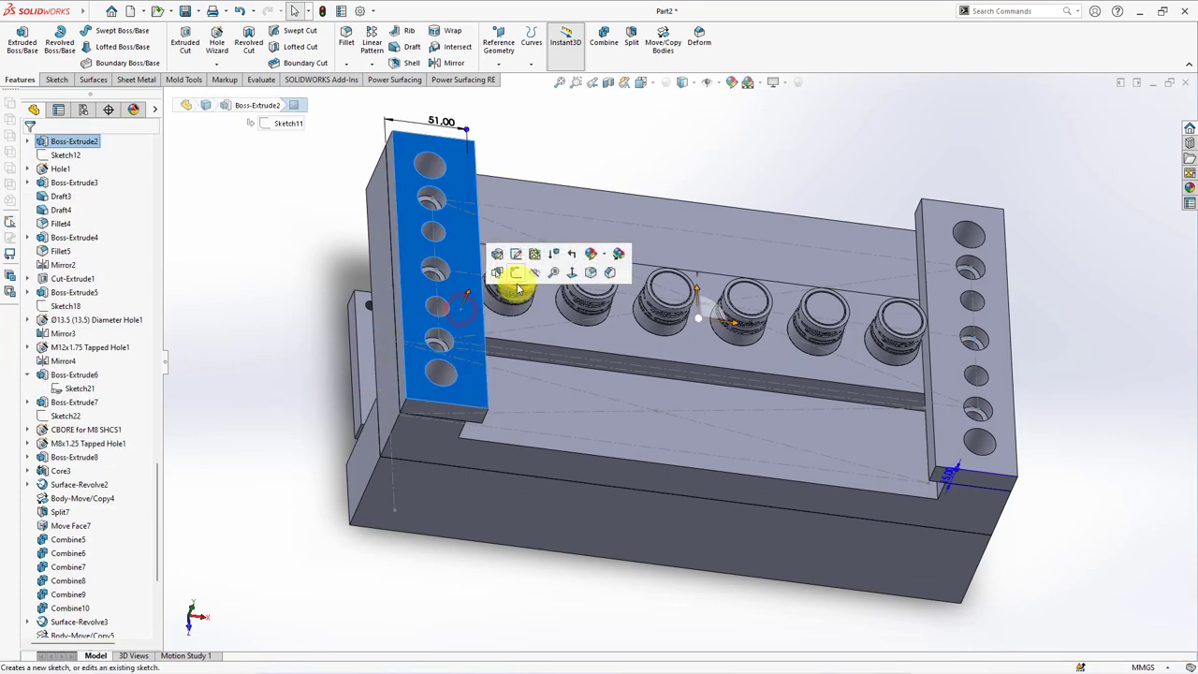
left_click(1001, 360)
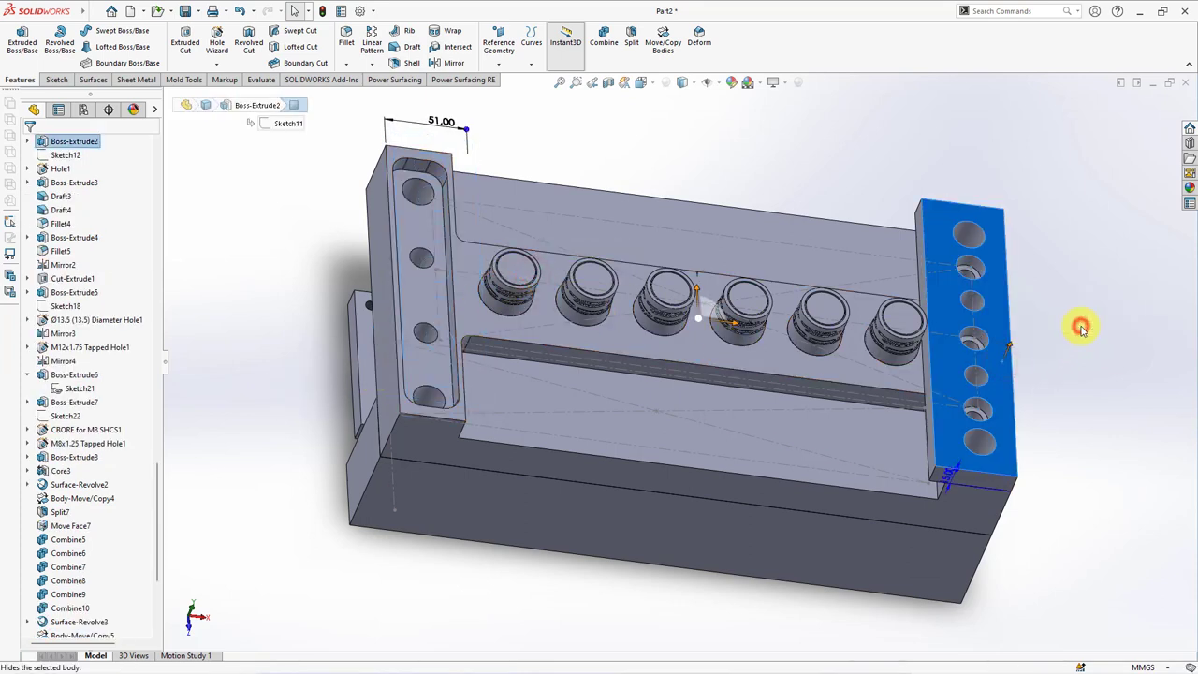
key("ctrl+z")
left_click(393, 492)
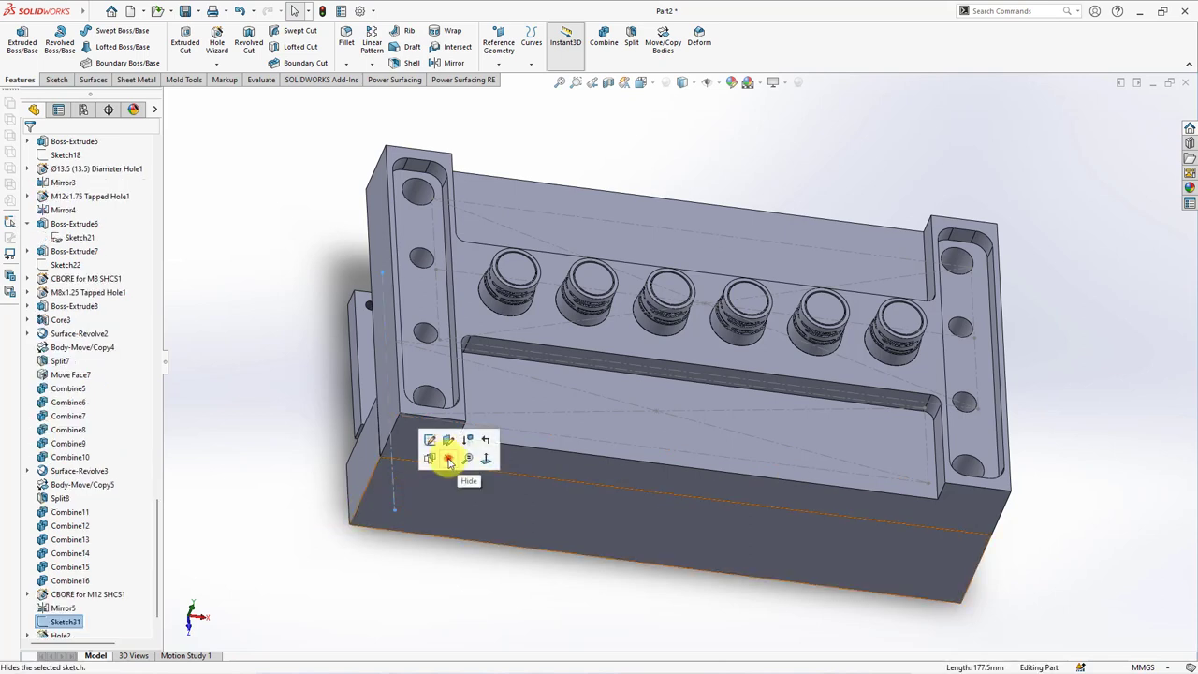
middle_click_drag(235, 422, 252, 443)
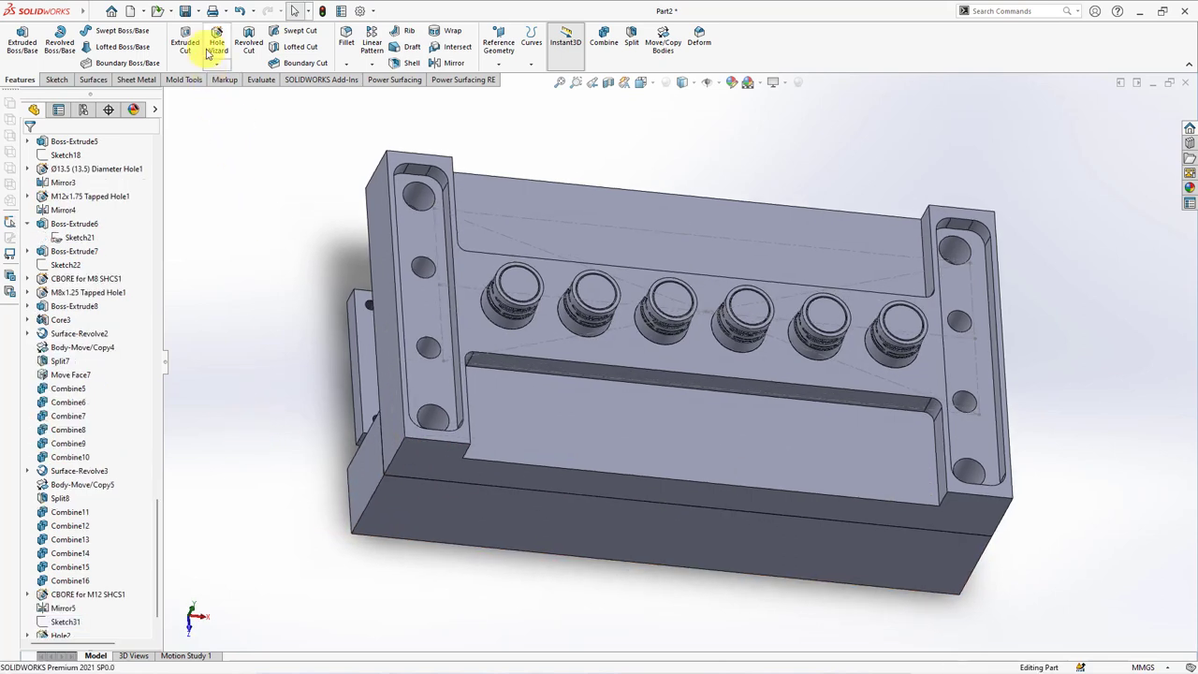
Step: Set up a straight tapped M10x1.5 hole with a blind end condition
left_click(217, 41)
left_click(41, 308)
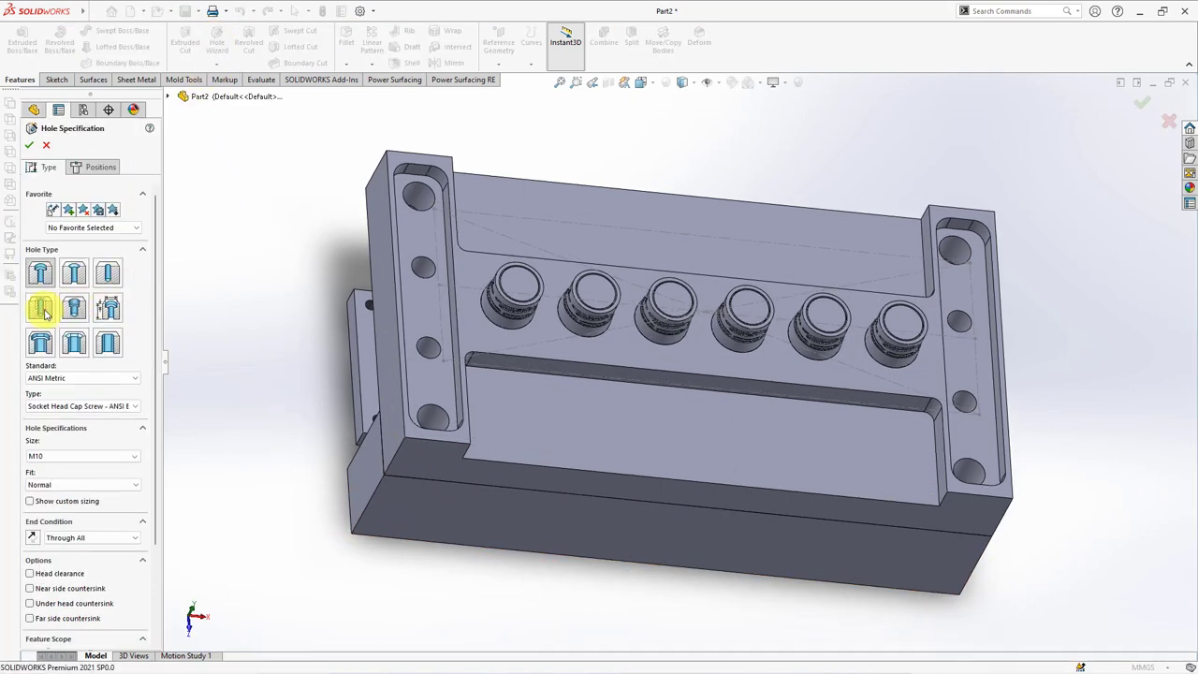
left_click(74, 455)
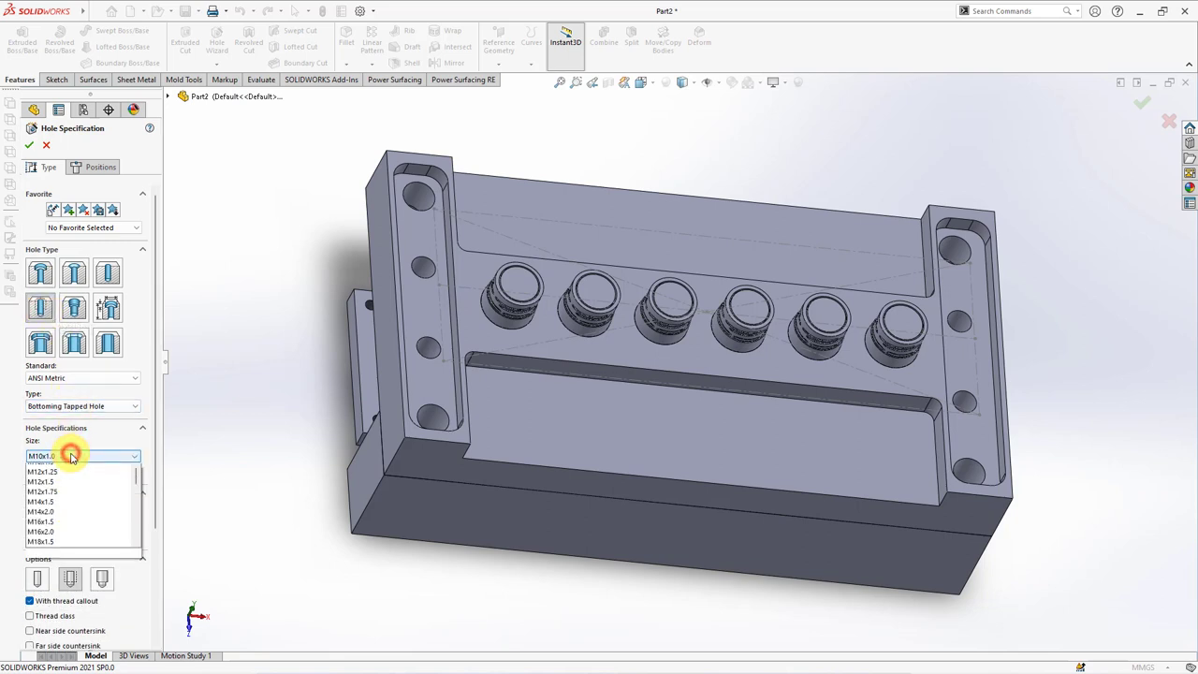
left_click(69, 488)
left_click(72, 514)
left_click(72, 521)
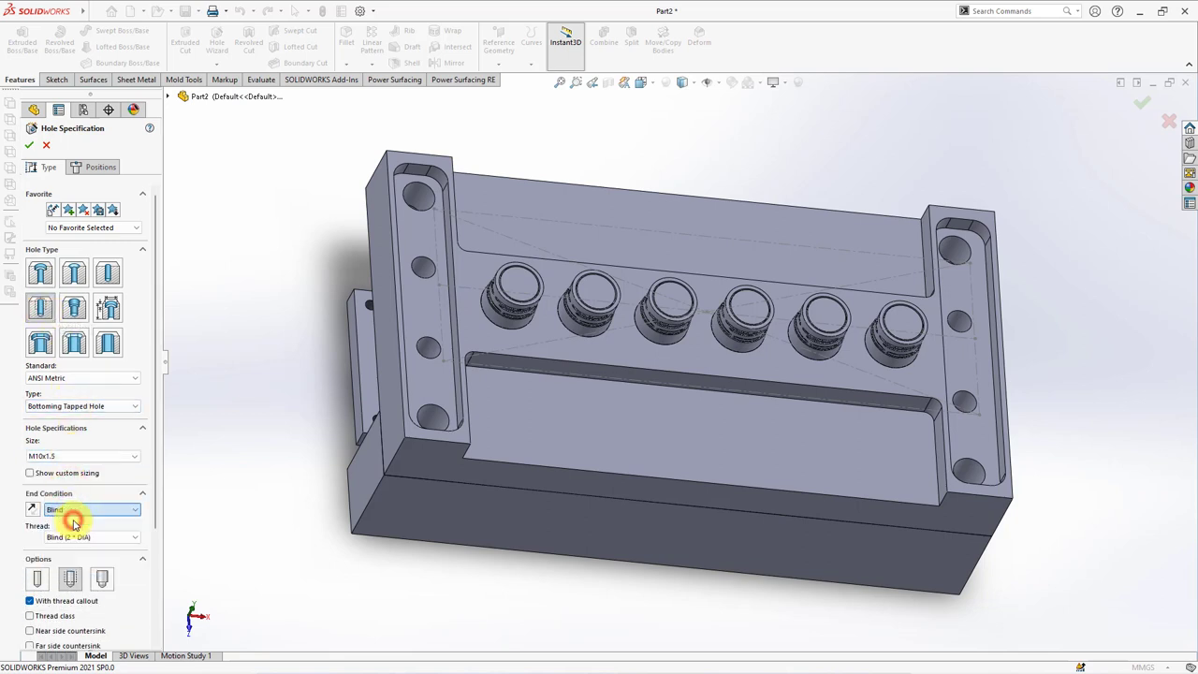
Step: Place two hole points on the left pocket and three on the right pocket
left_click(90, 169)
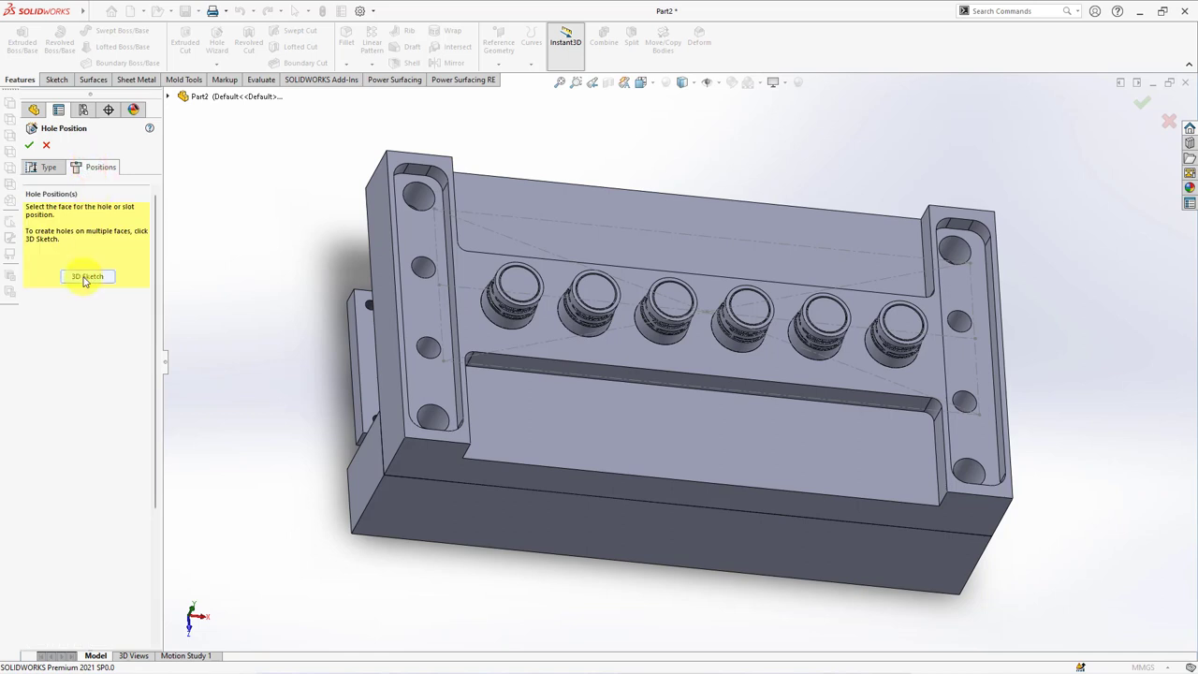
left_click(422, 307)
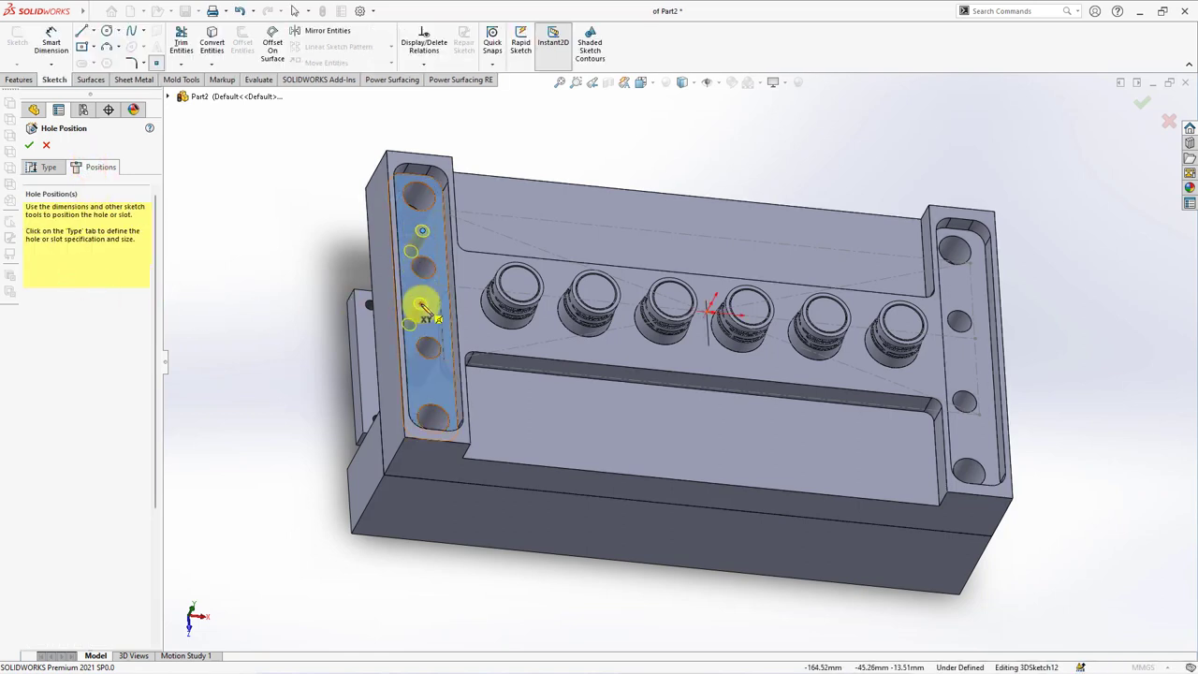
left_click(425, 380)
left_click(959, 279)
left_click(963, 365)
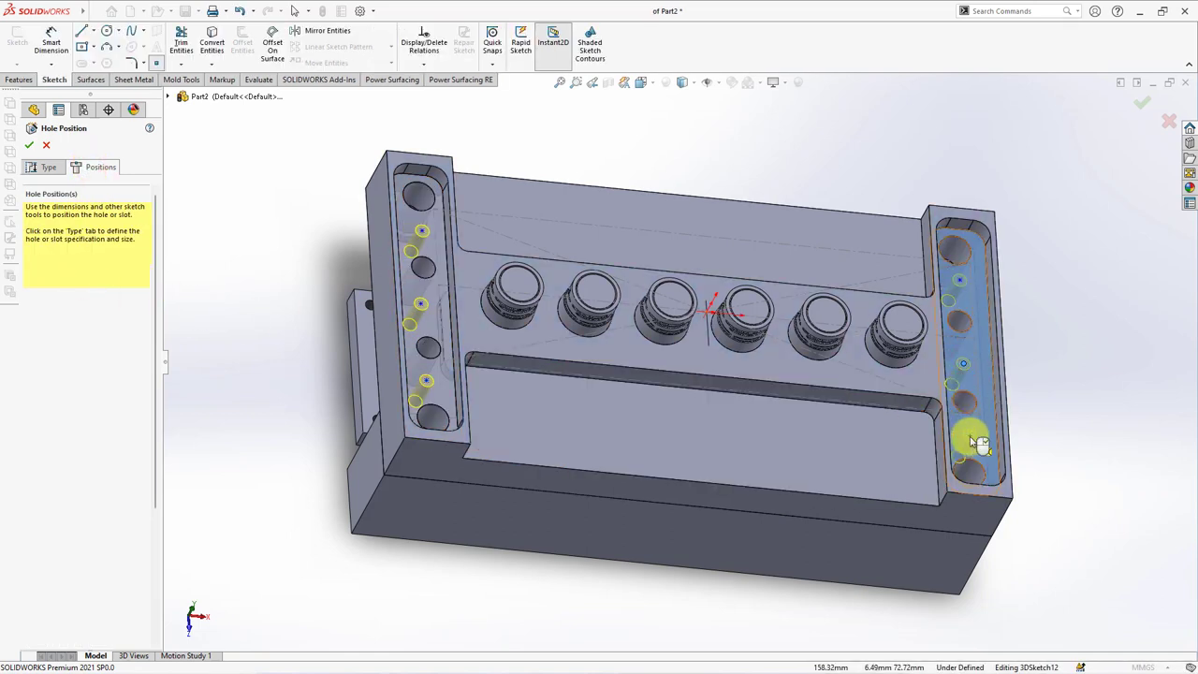
left_click(971, 438)
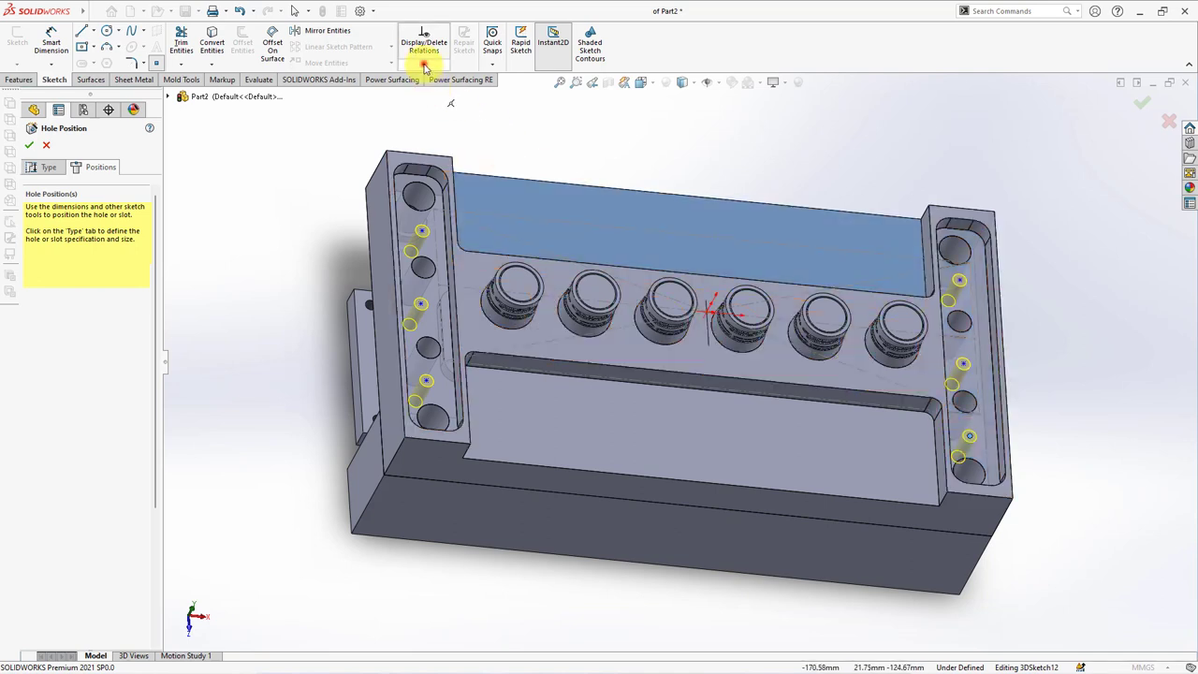
Step: Align the right-pocket hole points vertically with the existing hole points
left_click(423, 66)
left_click(427, 91)
left_click(970, 434)
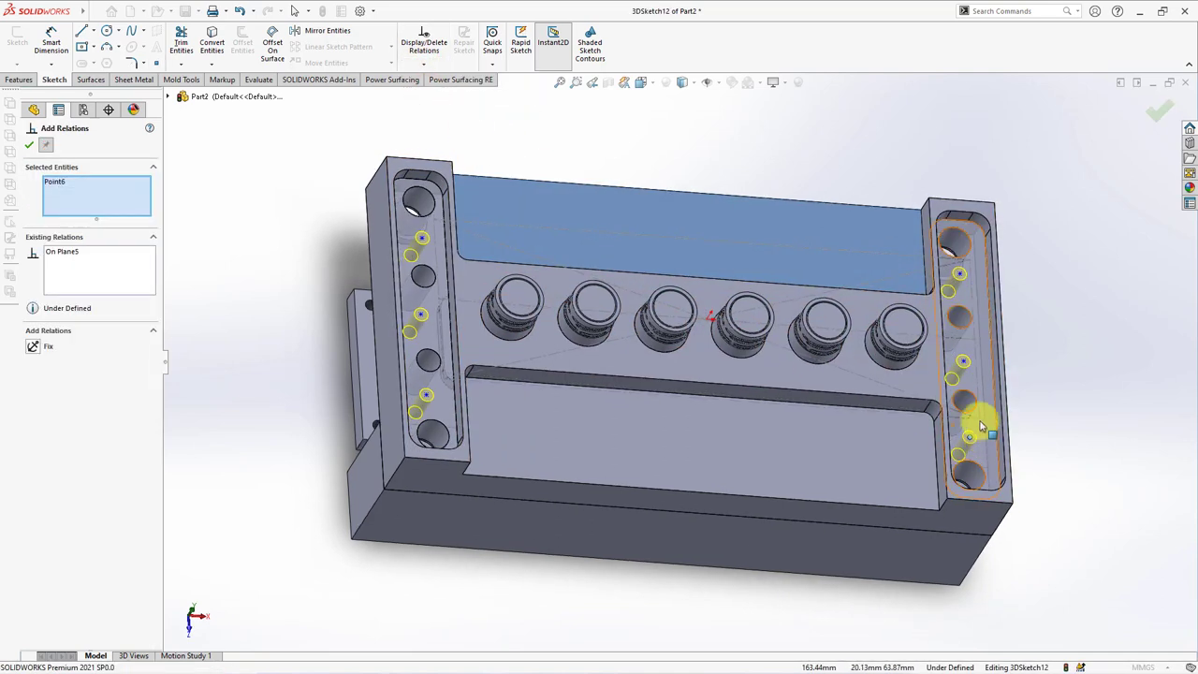
left_click(975, 421)
left_click(31, 361)
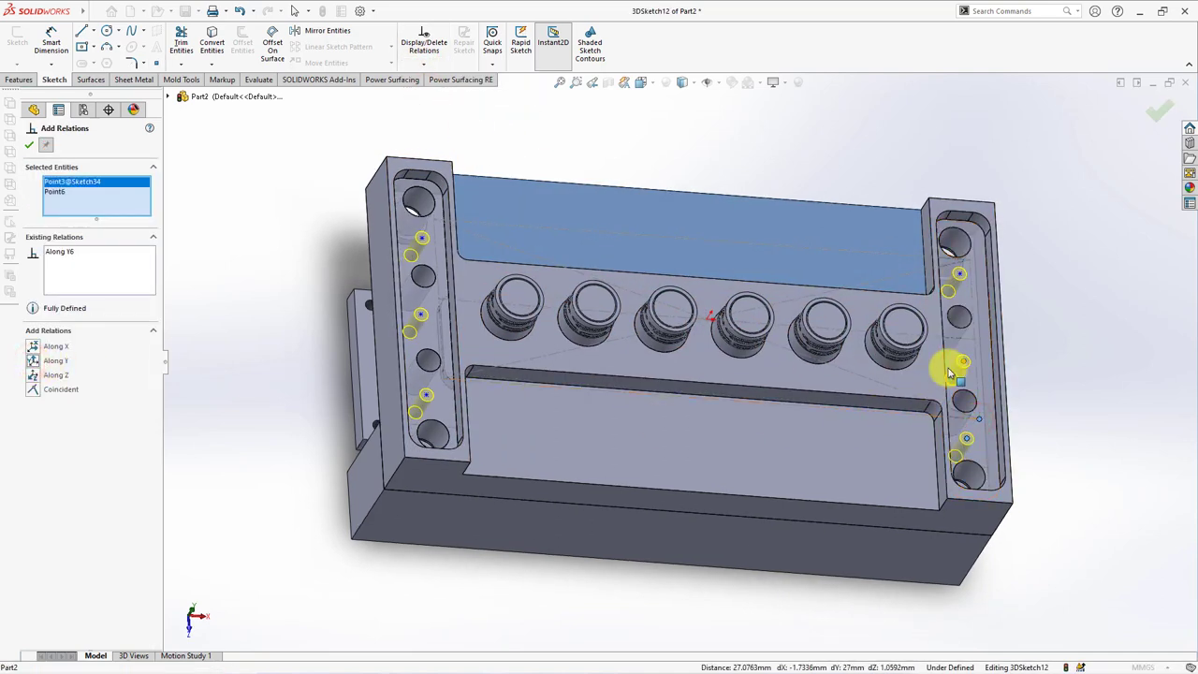
left_click(959, 272)
left_click(969, 260)
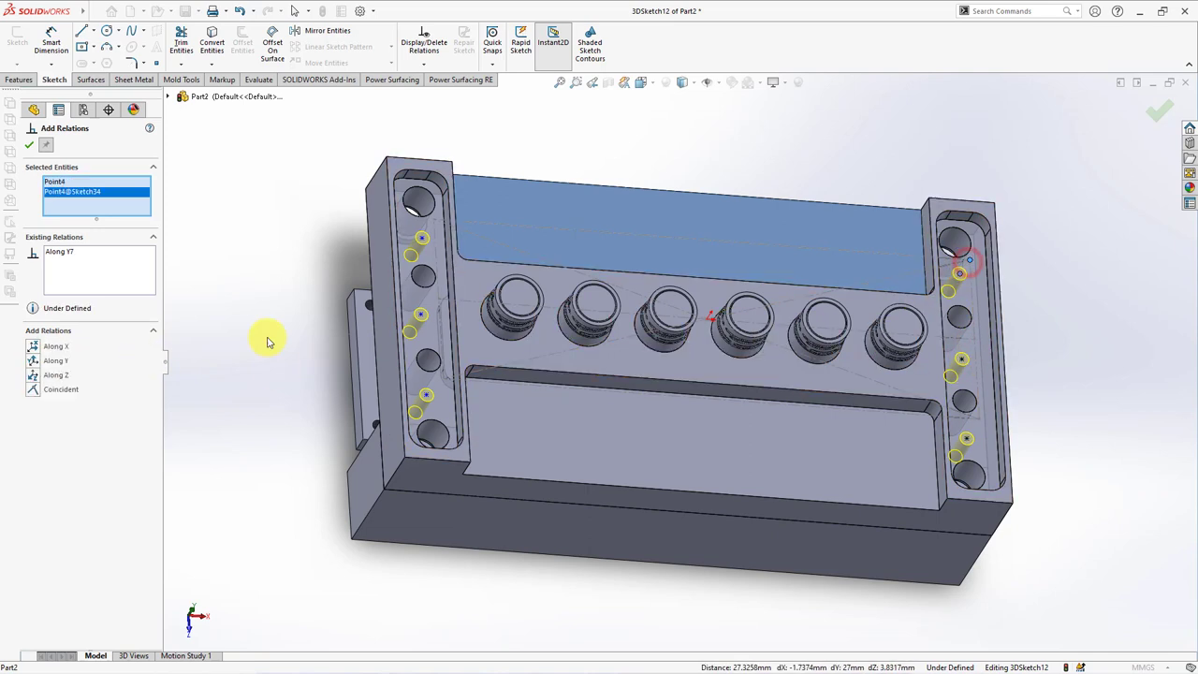
Step: Align the left-pocket hole points vertically with the existing points and create the tapped holes
left_click(416, 398)
left_click(426, 380)
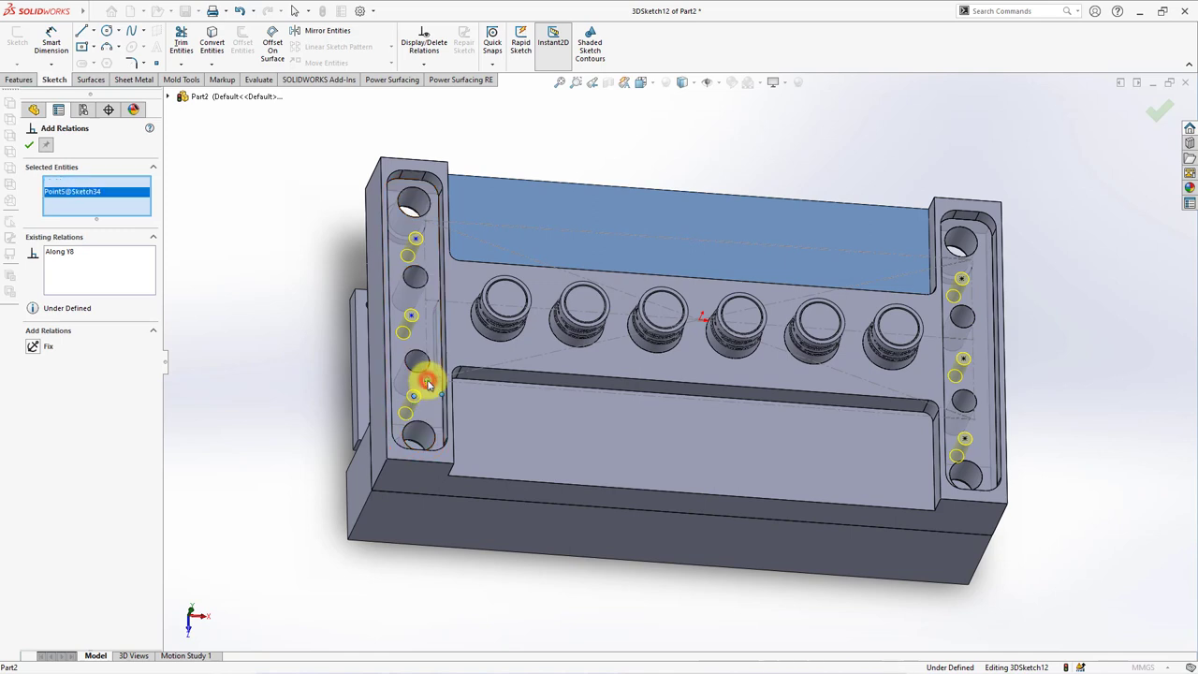
left_click(410, 321)
left_click(425, 299)
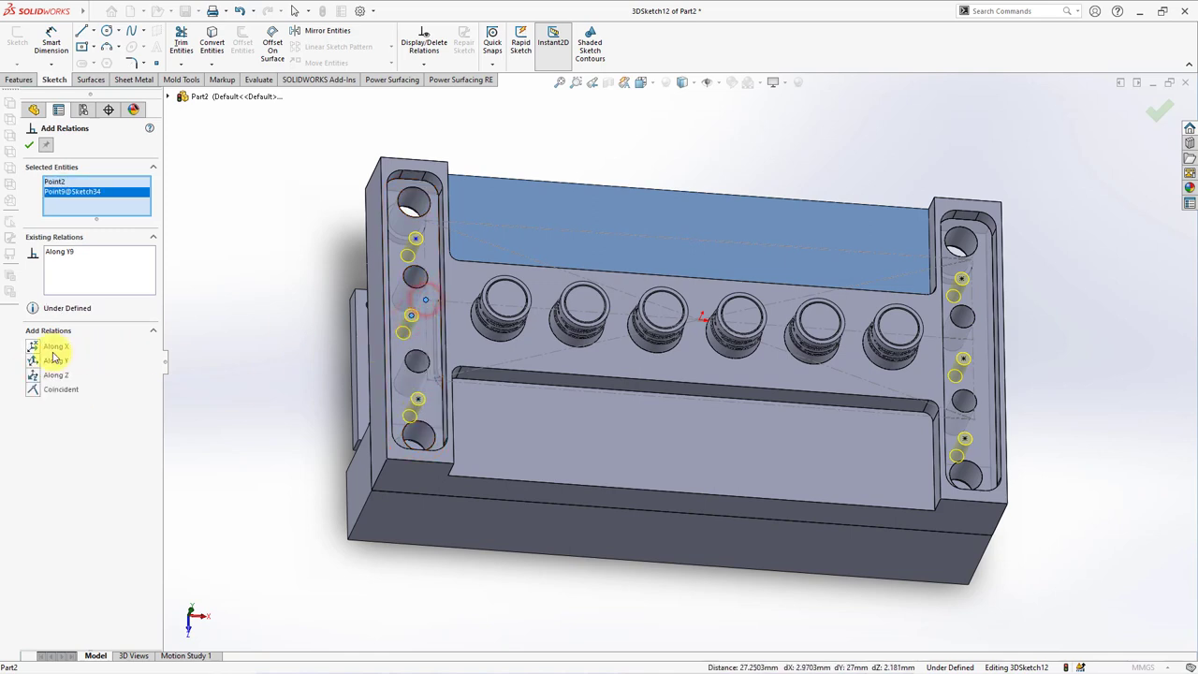
left_click(415, 238)
left_click(423, 219)
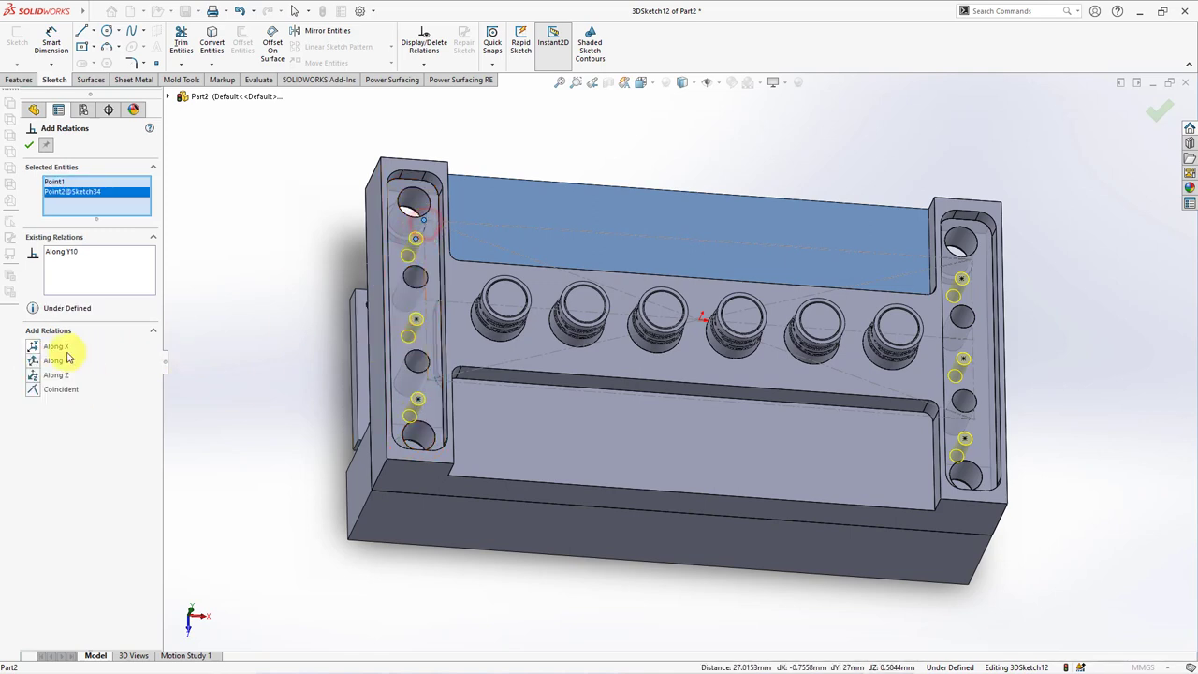
left_click(30, 147)
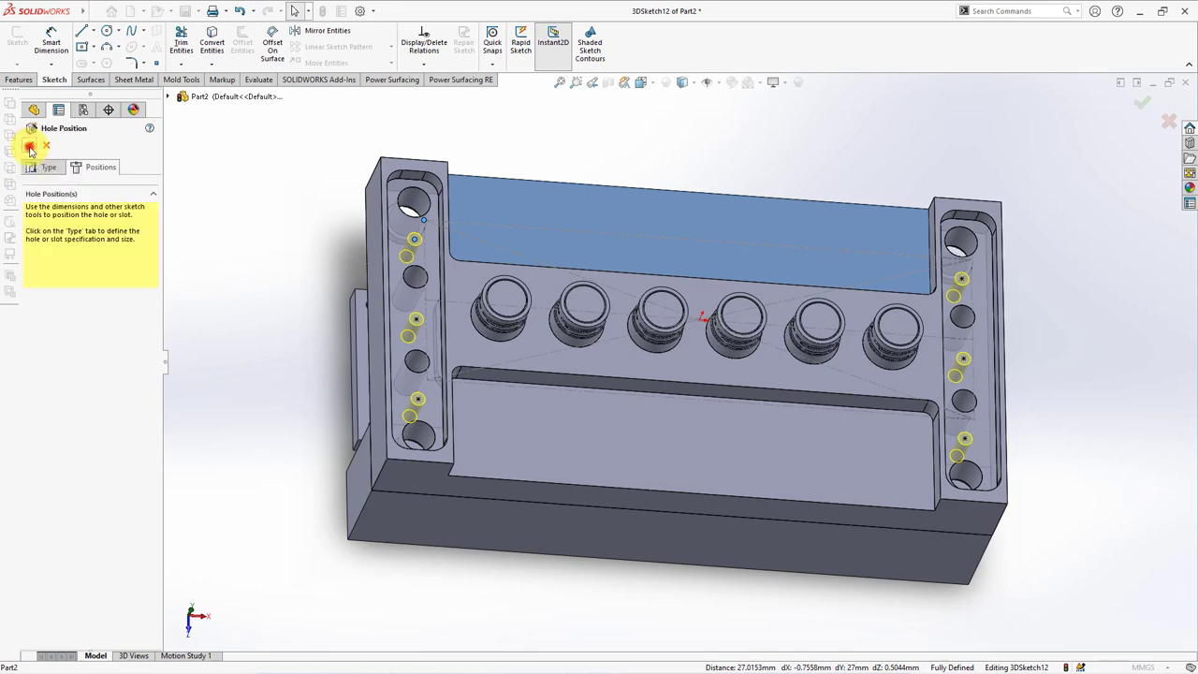
left_click(31, 147)
Step: Orbit the model to show its back plate
left_click(273, 337)
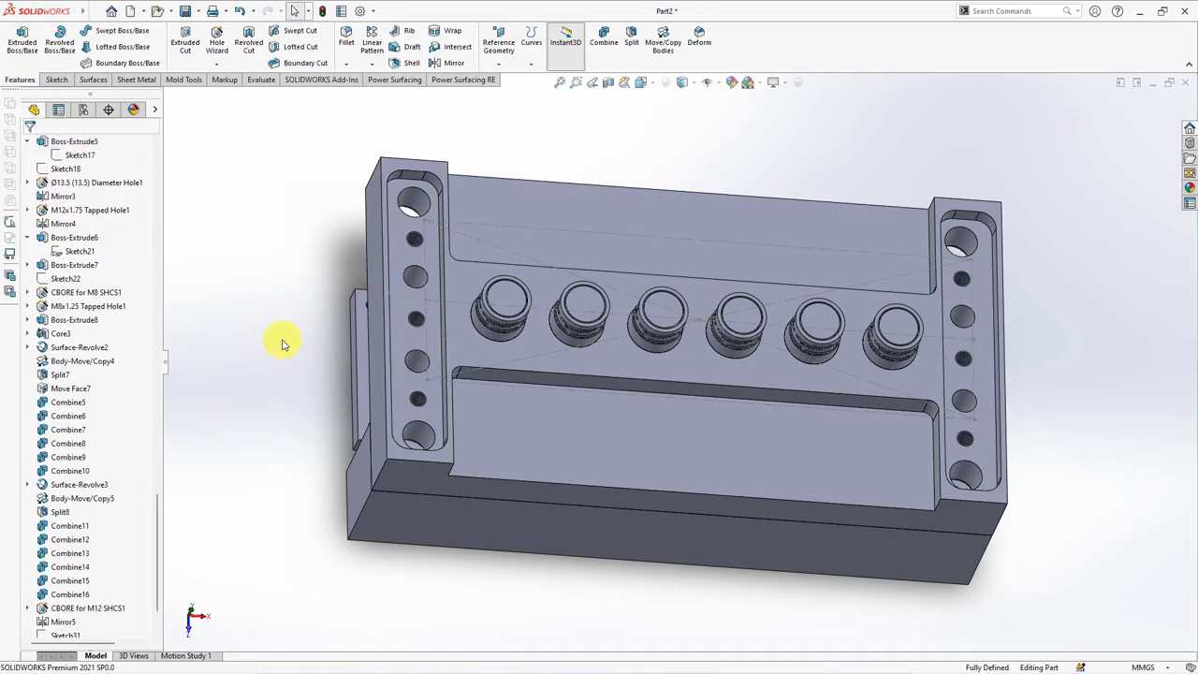
middle_click_drag(280, 339, 286, 359)
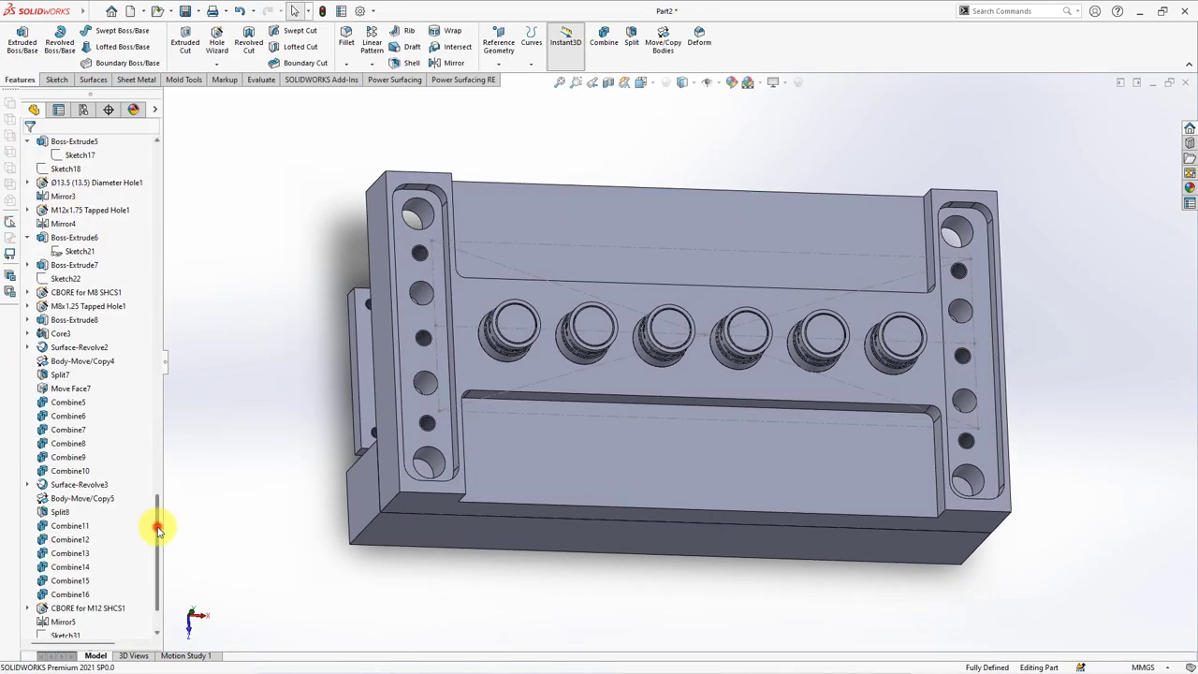
mouse_move(158, 529)
left_mouse_down()
mouse_move(160, 316)
mouse_move(160, 326)
left_mouse_up()
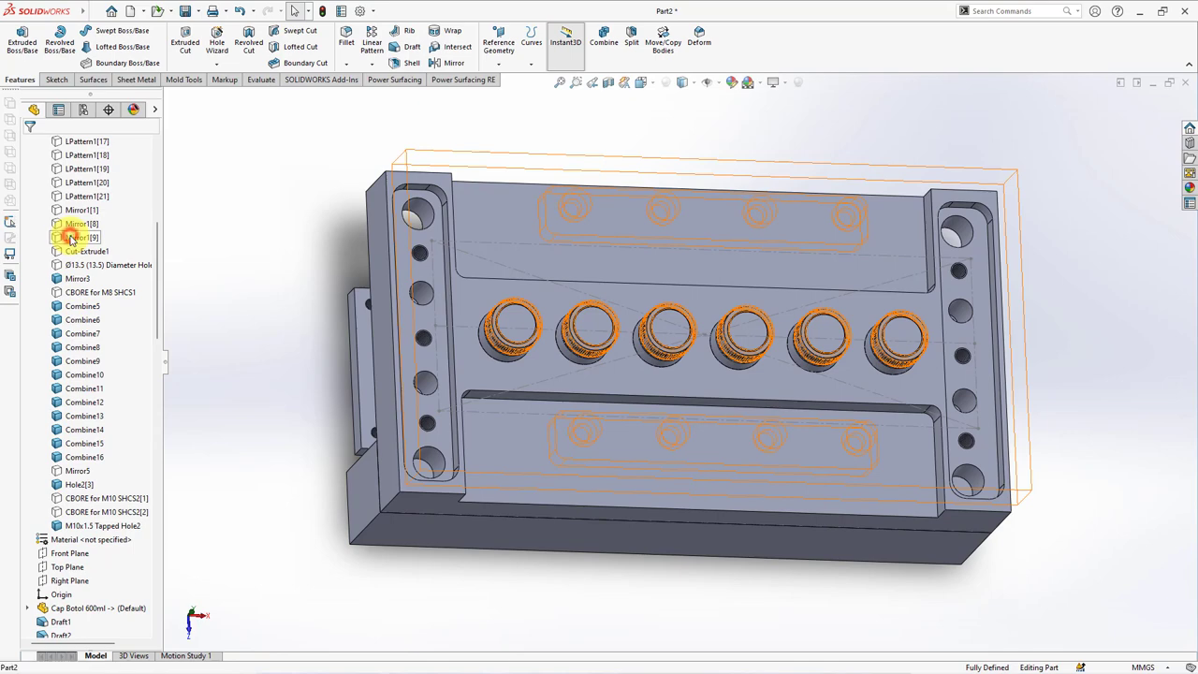
middle_click_drag(281, 337, 334, 403)
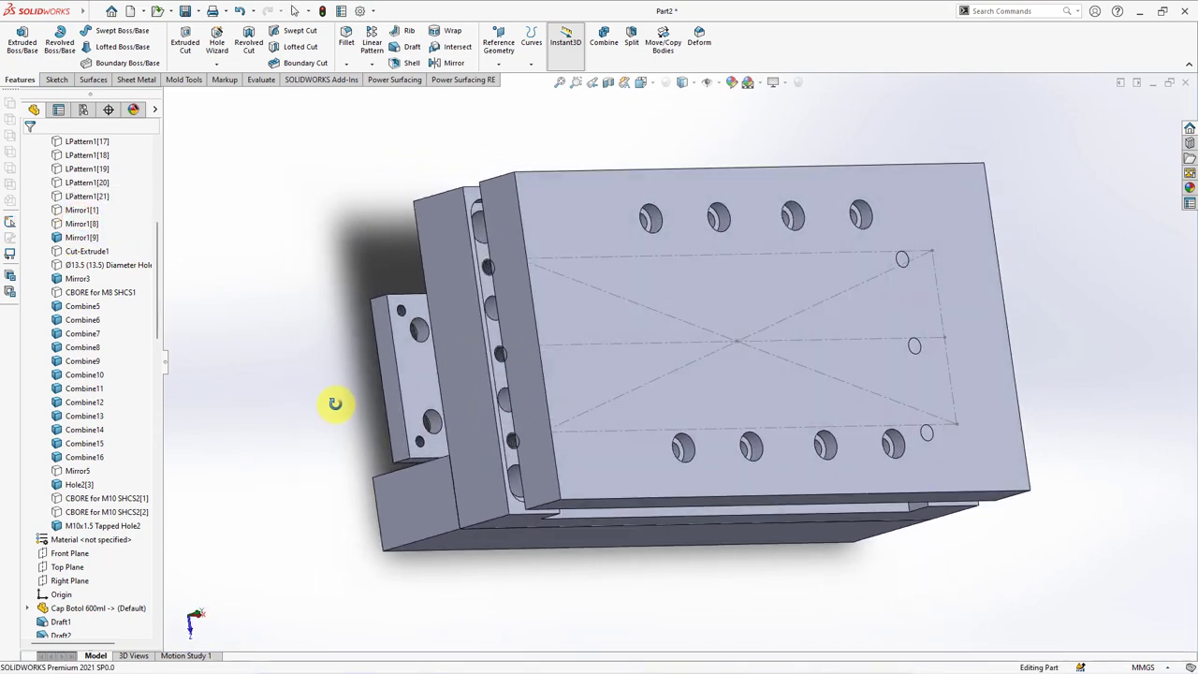
Step: Start a simple legacy hole with a Through All end condition
left_click(217, 45)
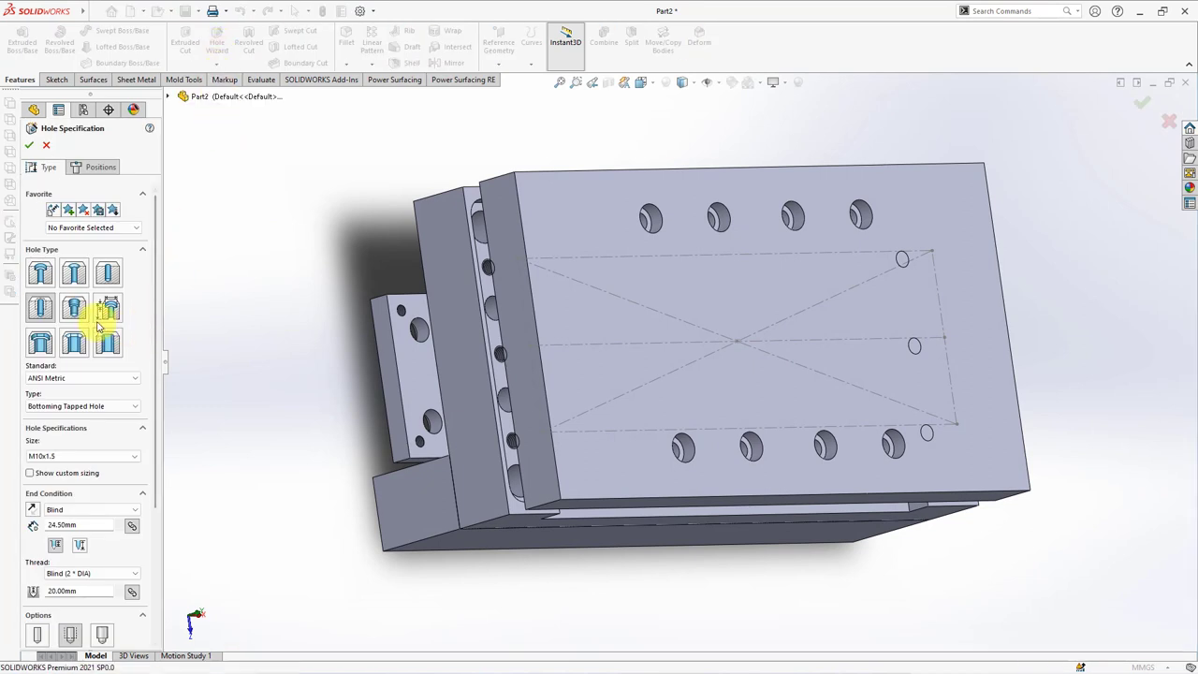
left_click(109, 311)
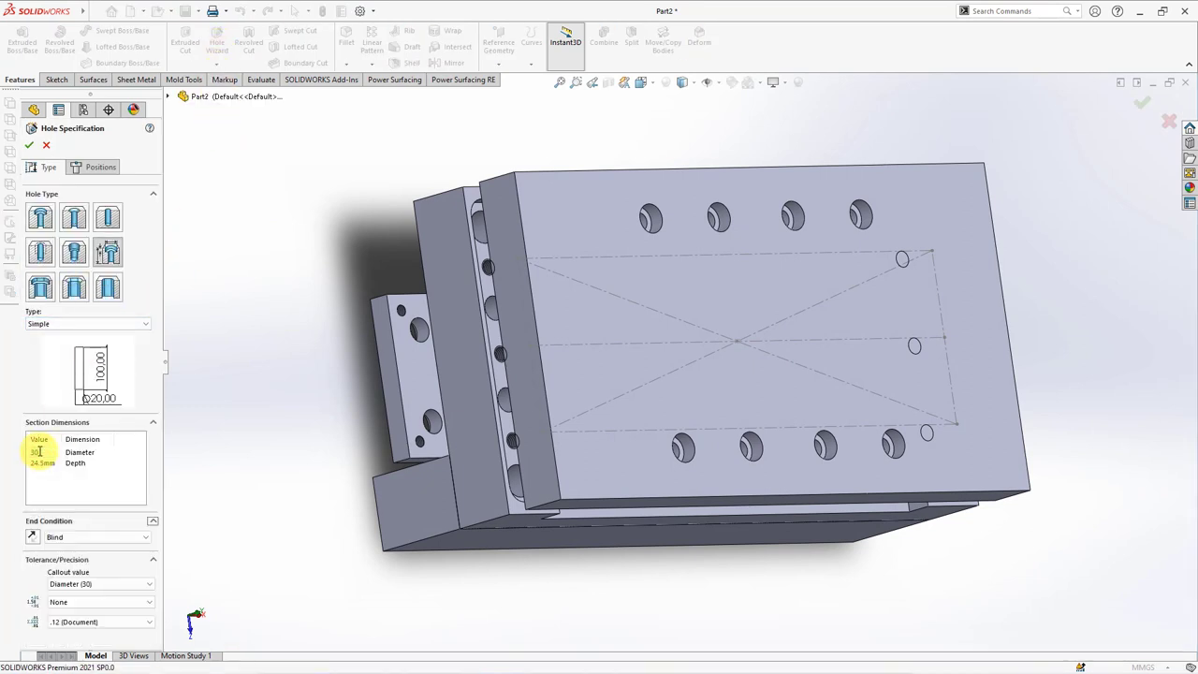
left_click(66, 541)
left_click(73, 552)
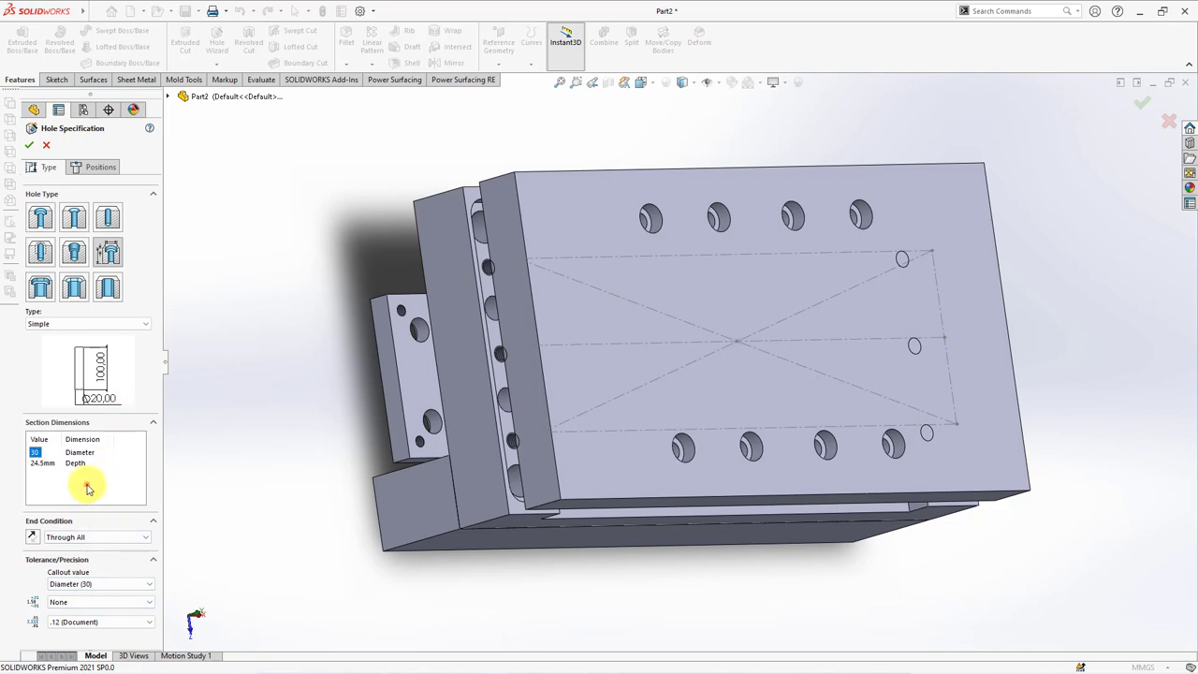
Step: Limit the cut to the back plate and place four corner hole points on its face
left_click(88, 167)
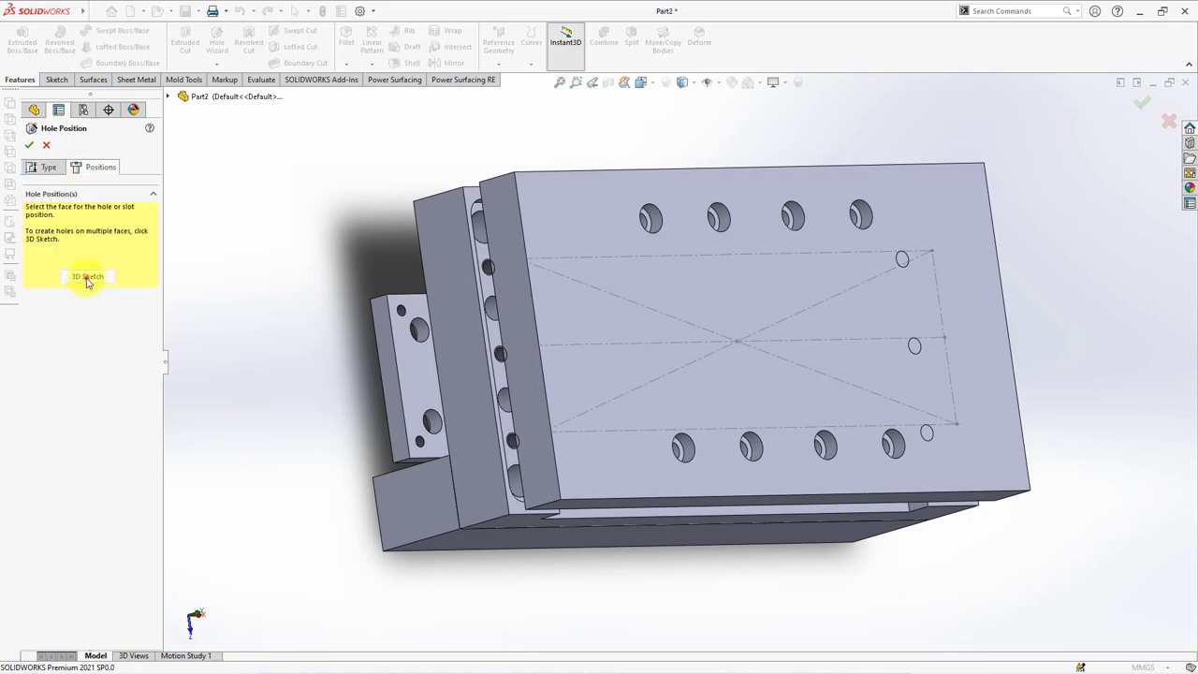
left_click(87, 278)
left_click(550, 208)
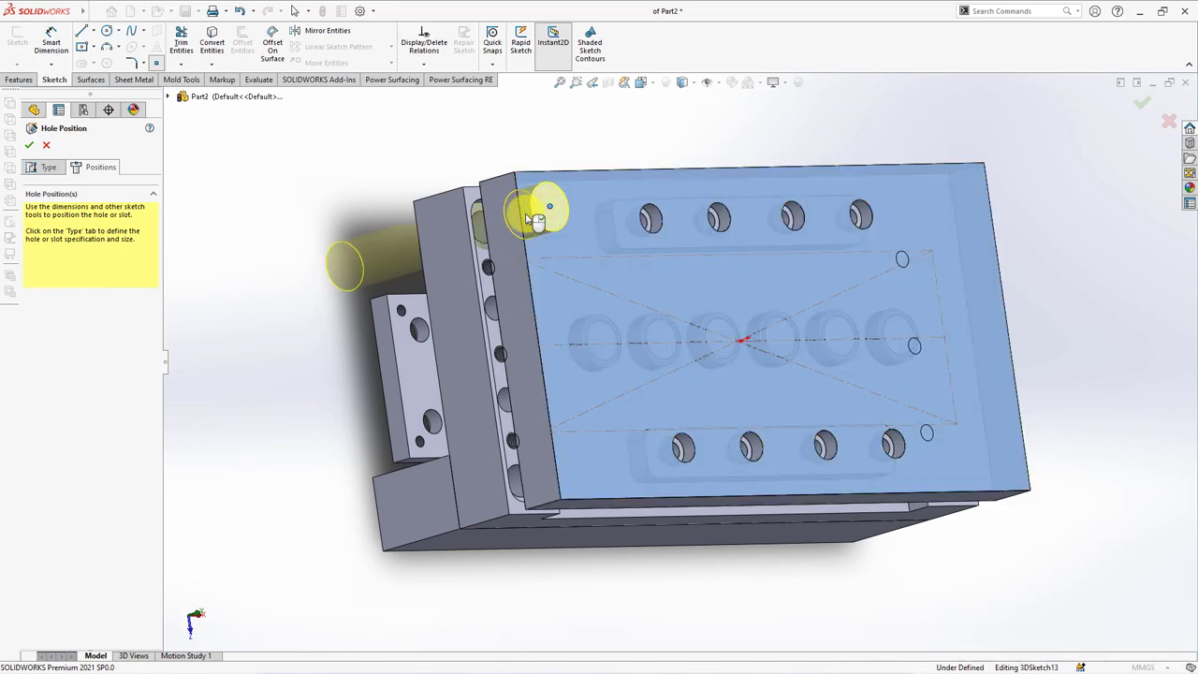
left_click(46, 167)
left_click(70, 597)
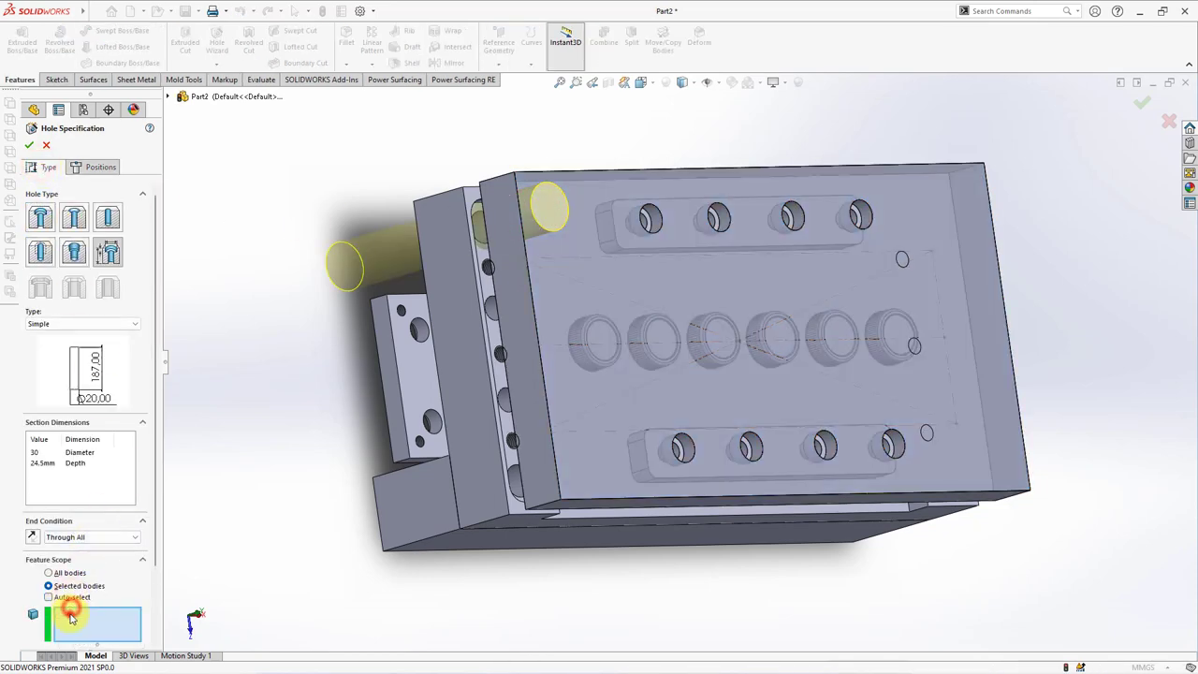
left_click(558, 445)
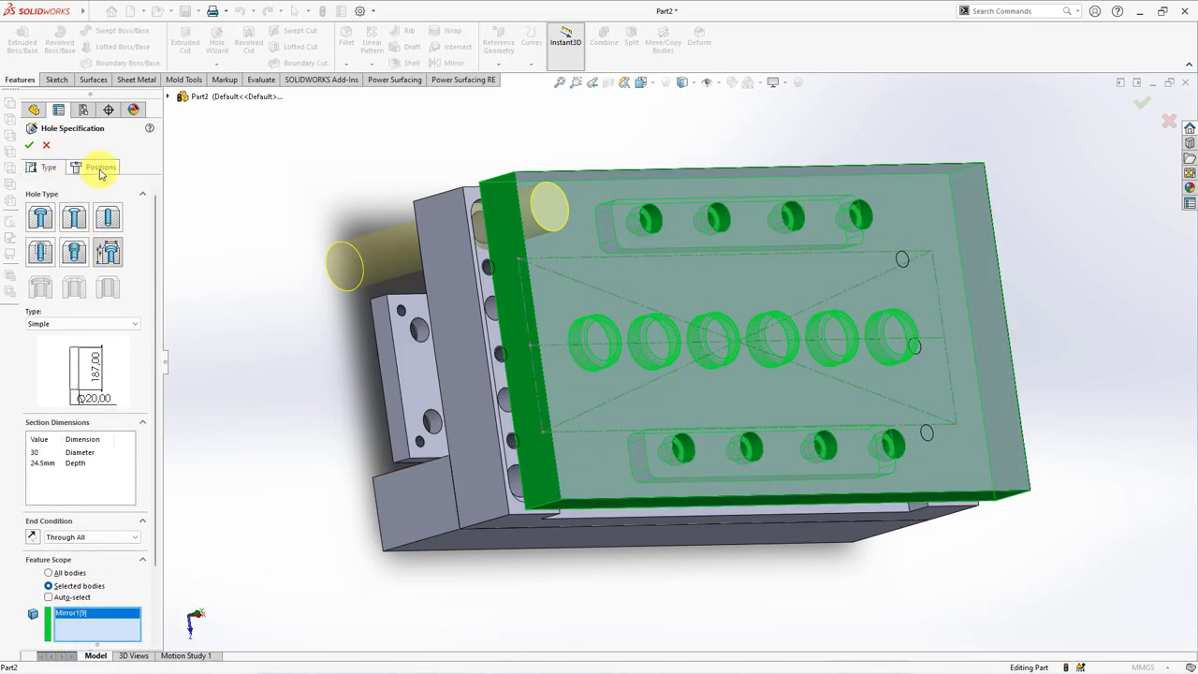
left_click(100, 168)
left_click(588, 468)
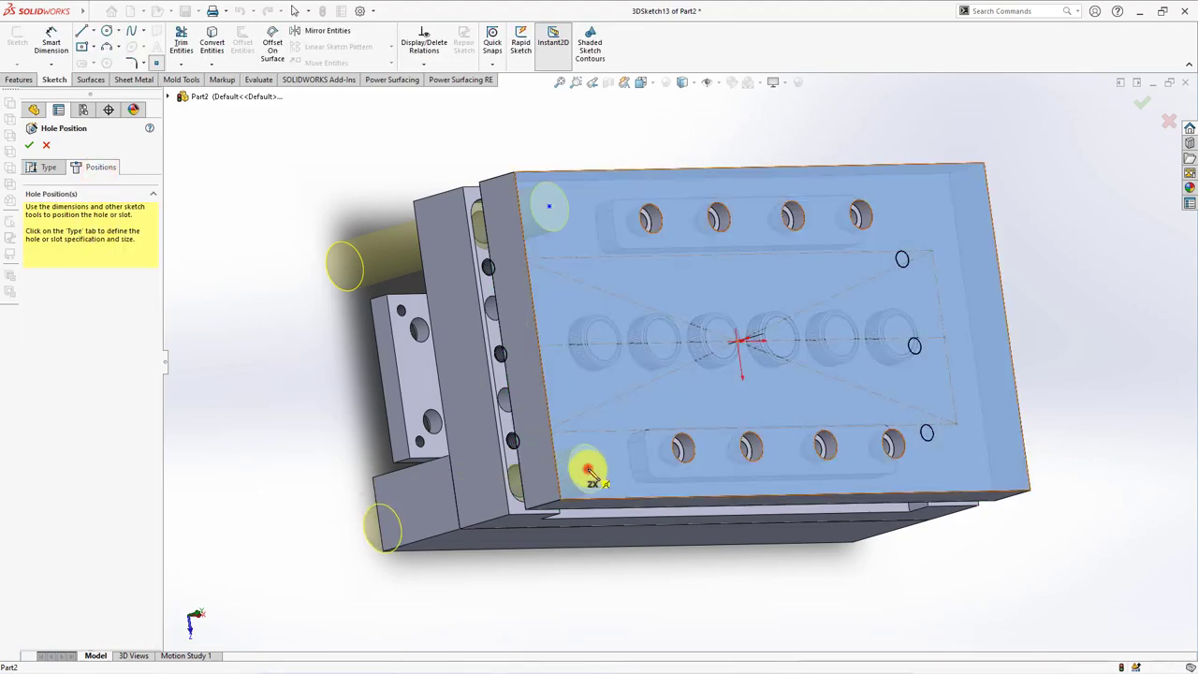
left_click(930, 203)
left_click(976, 458)
Step: Make the corner hole points concentric with the existing corner hole edges
left_click(424, 64)
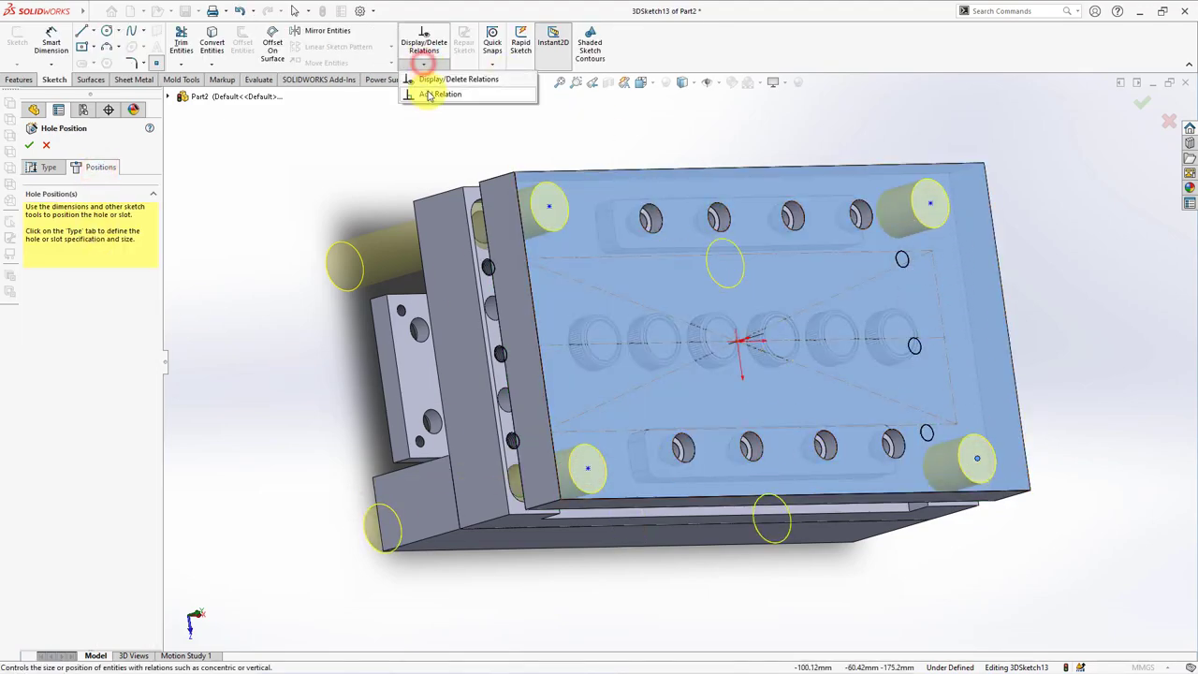
left_click(428, 95)
mouse_move(777, 386)
middle_mouse_down()
mouse_move(767, 391)
mouse_move(823, 504)
middle_mouse_up()
left_click(819, 501)
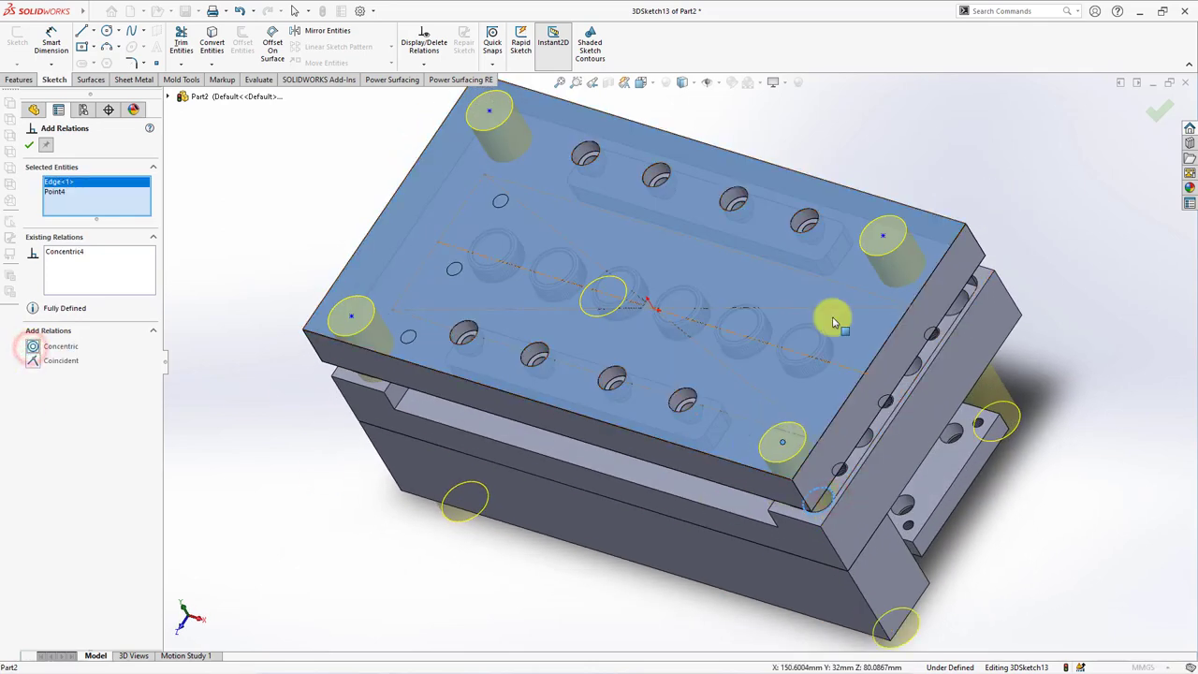
left_click(882, 235)
left_click(959, 300)
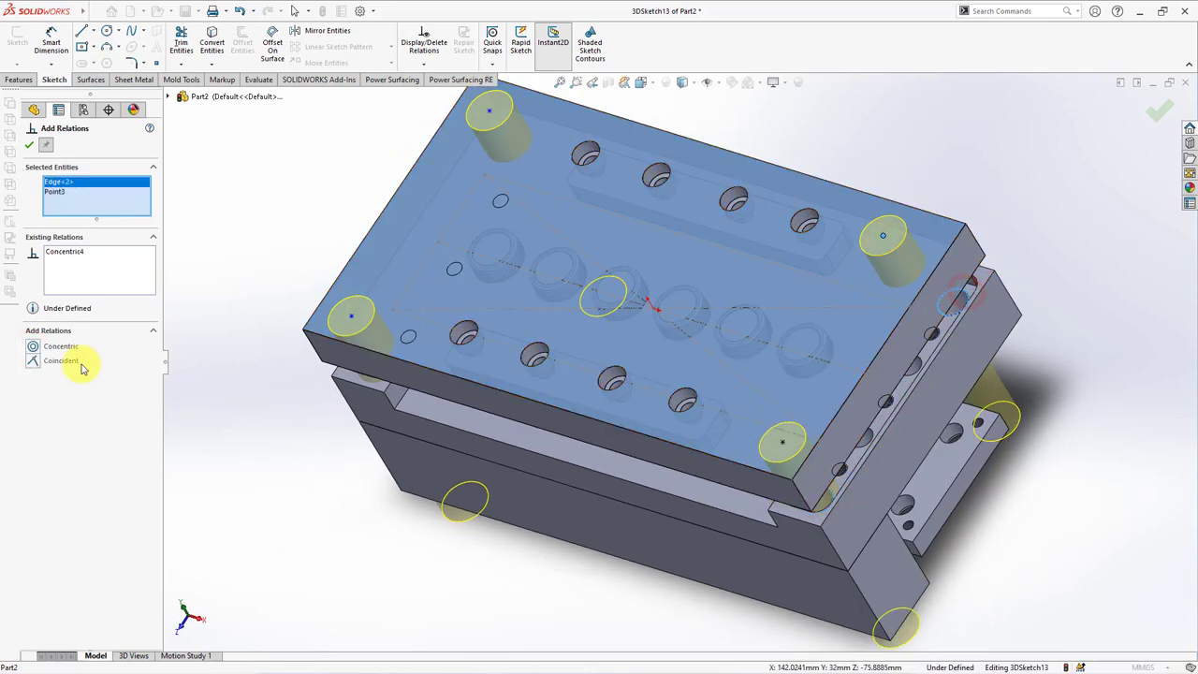
left_click(33, 348)
Step: Make the last hole point concentric with its guide pin and create Hole3
left_click(348, 313)
middle_click_drag(348, 314, 552, 457)
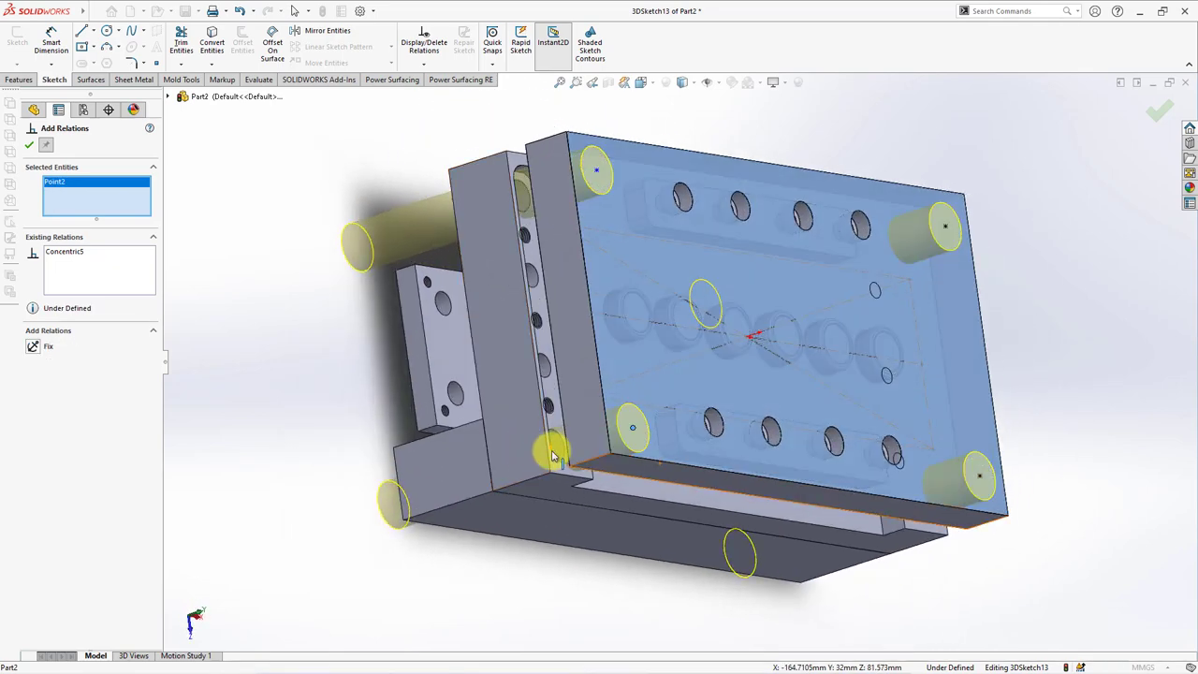
left_click(33, 347)
left_click(596, 170)
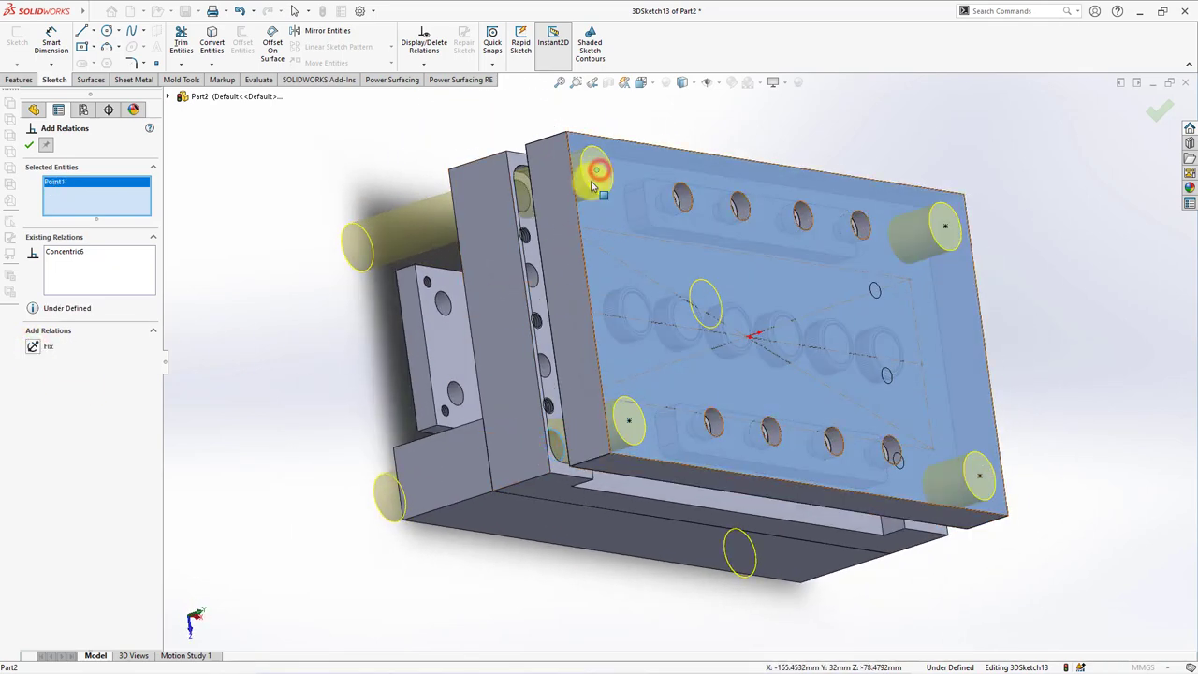
left_click(29, 146)
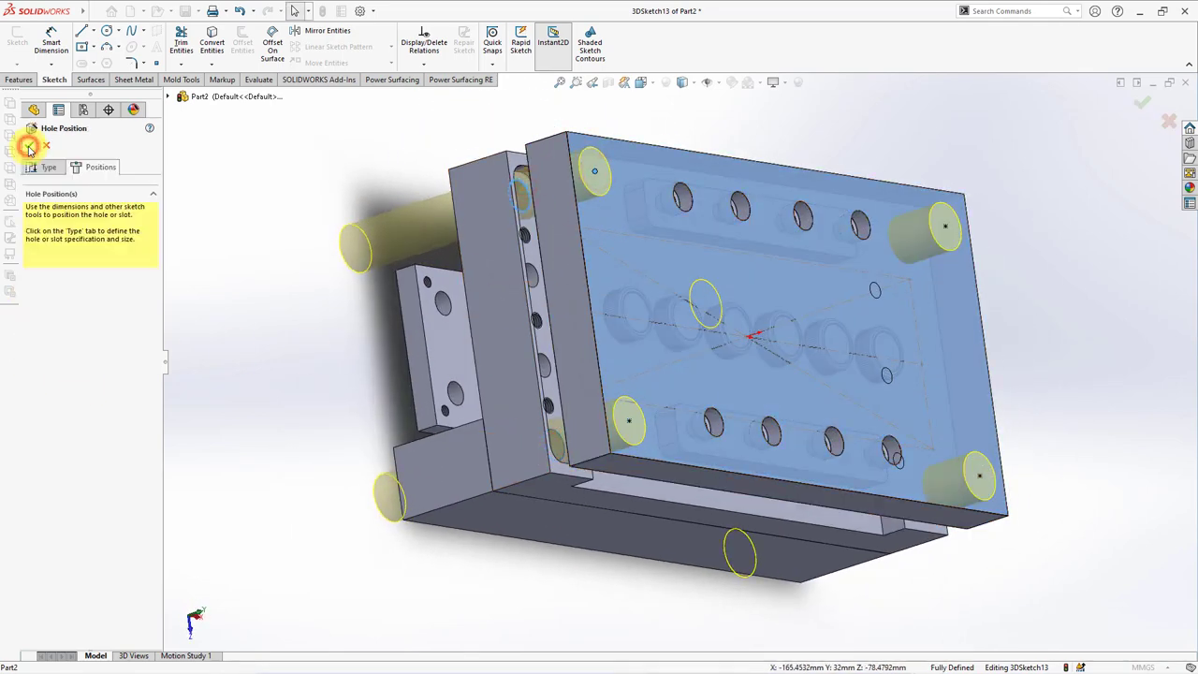
left_click(29, 148)
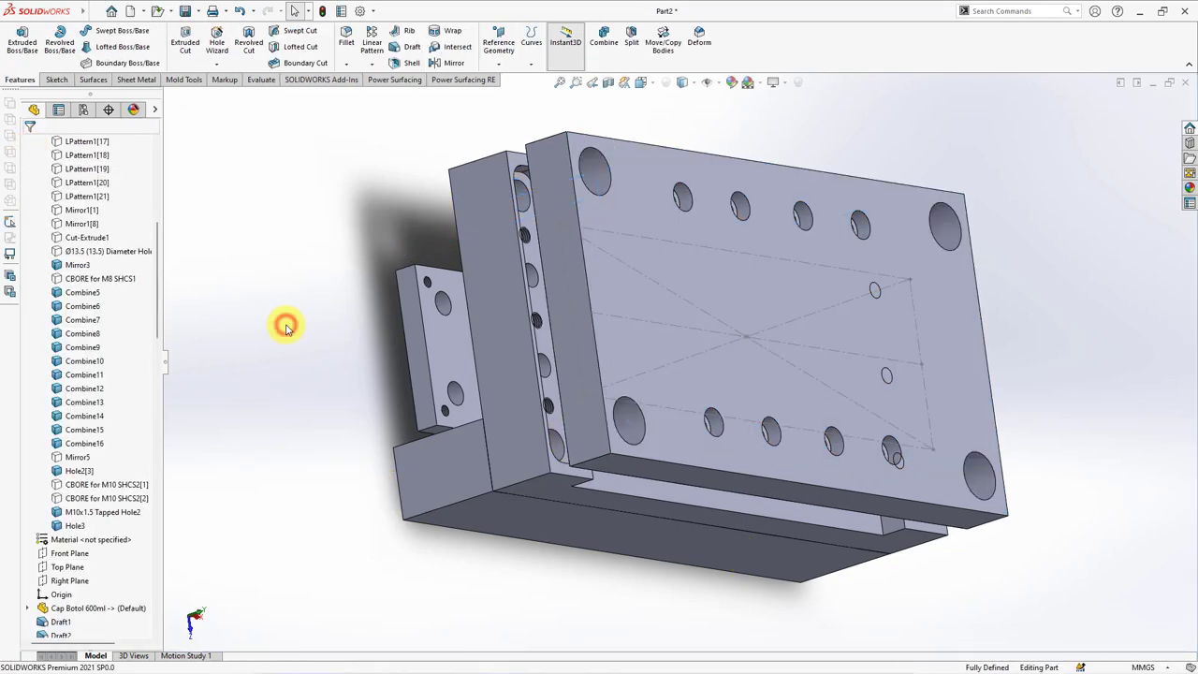
Step: Sketch on the mould plate's top face and extrude it 20 mm as an unmerged separate body
left_click(640, 221)
left_click(693, 174)
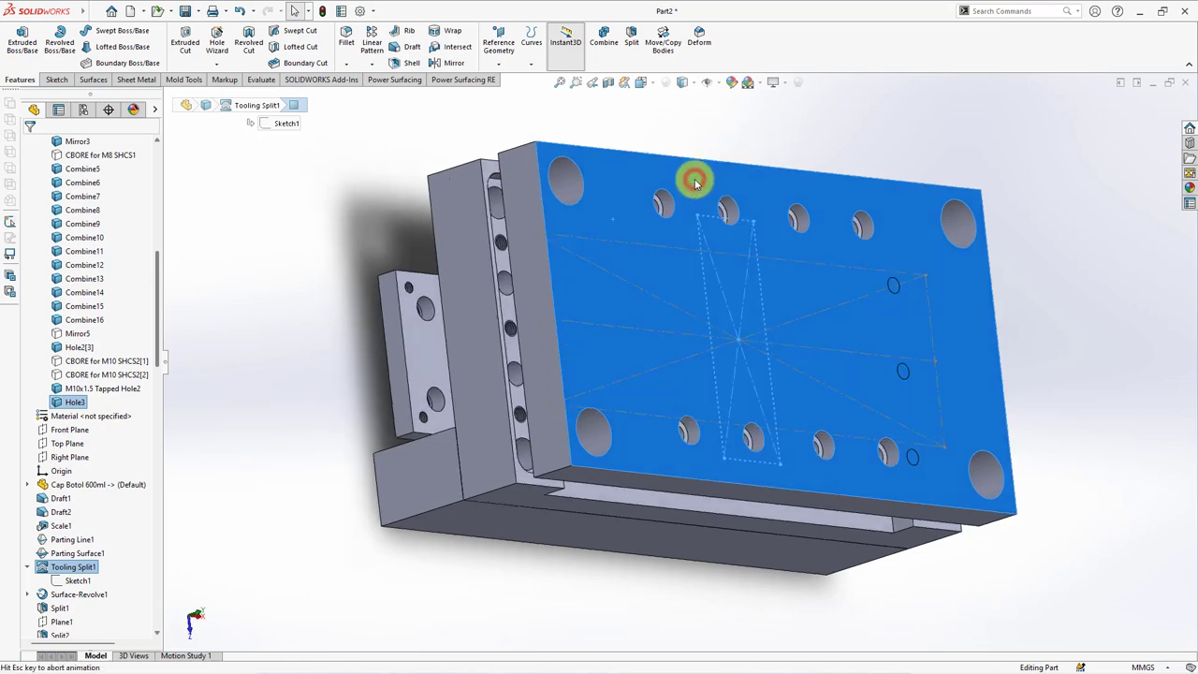
middle_click_drag(259, 195, 302, 278)
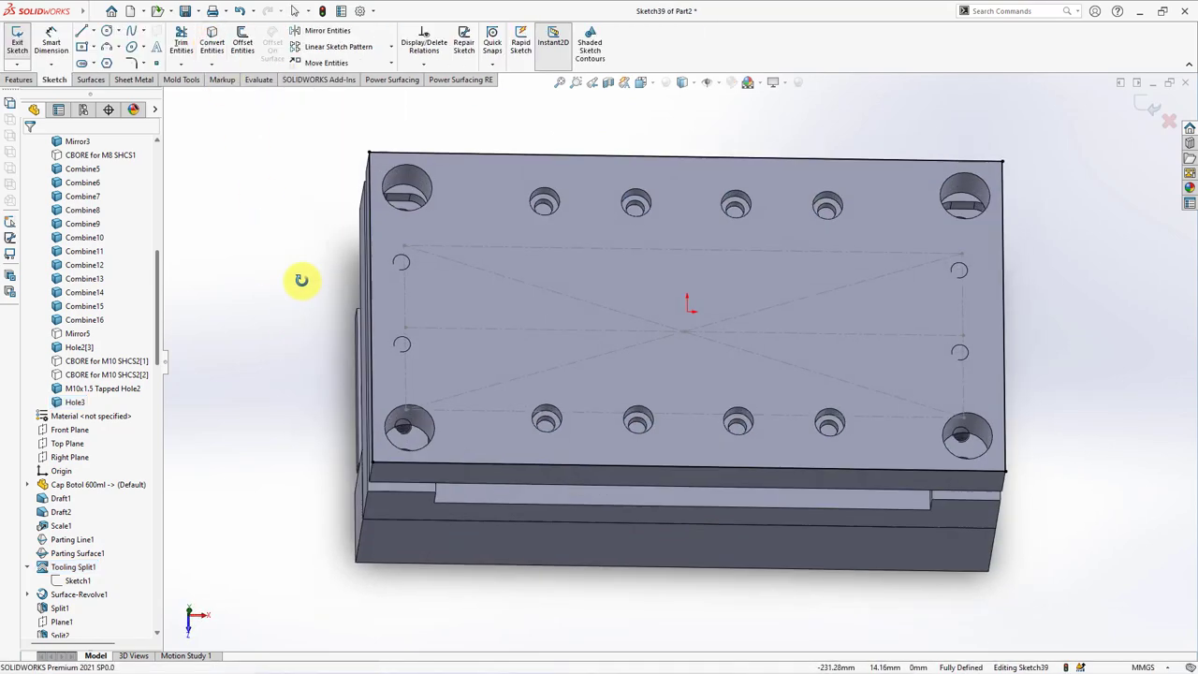
left_click(18, 79)
left_click(20, 47)
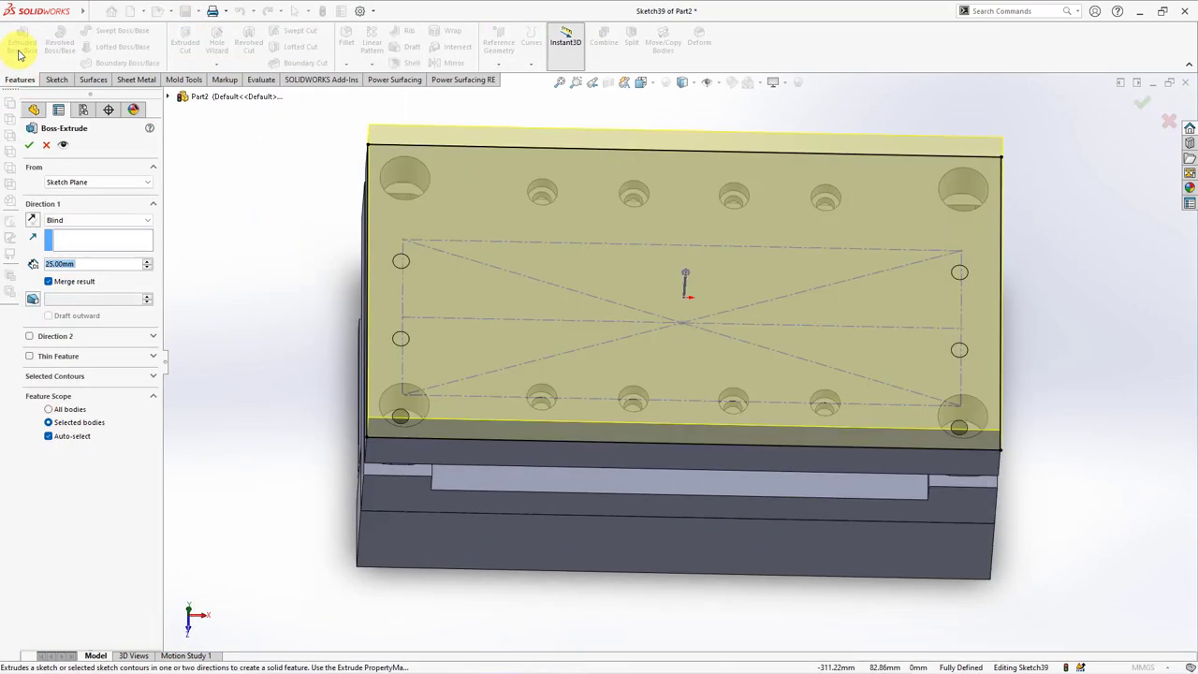
type("20")
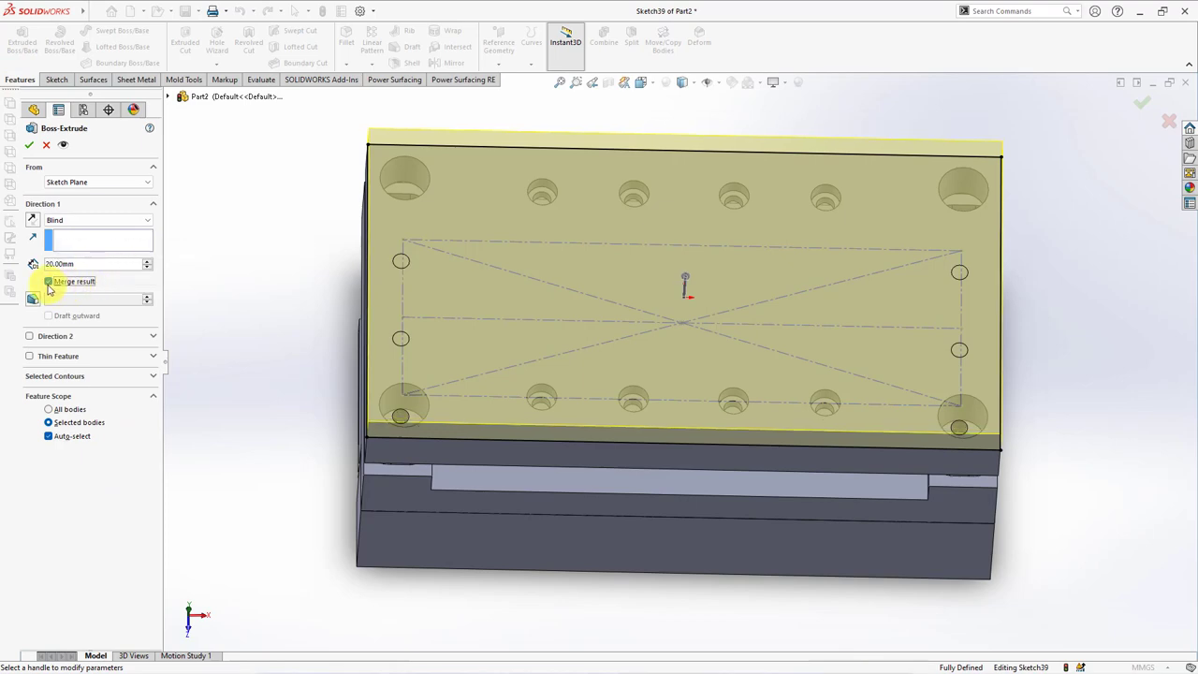
left_click(48, 281)
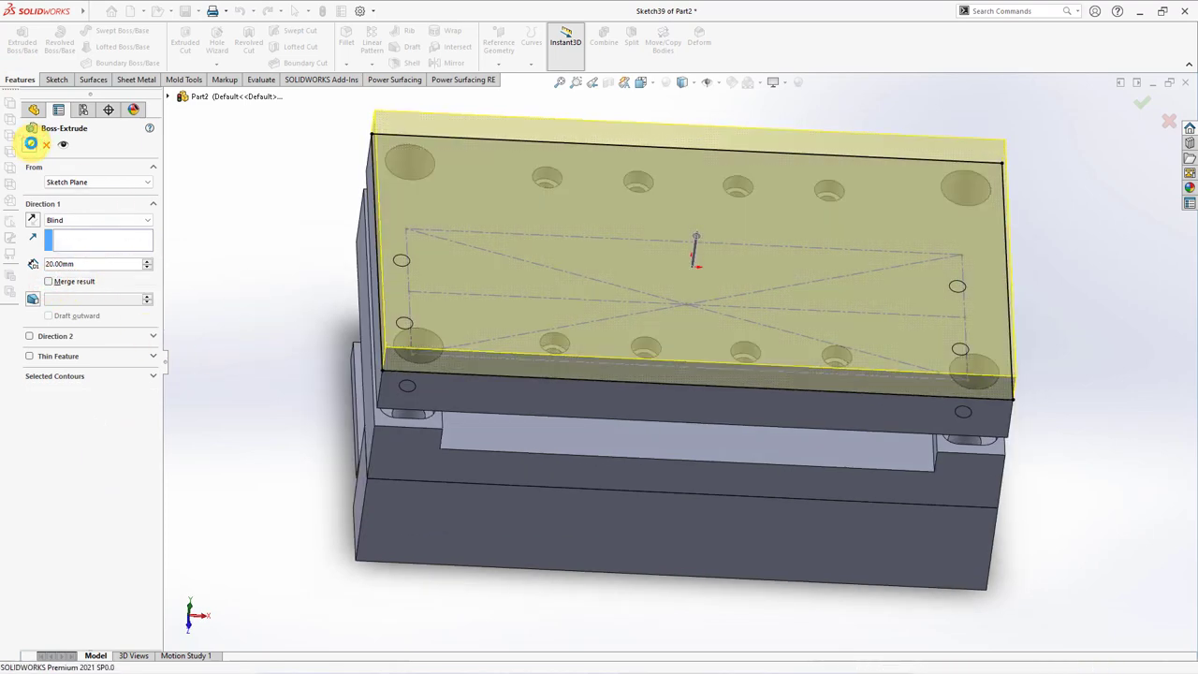
left_click(31, 143)
left_click(75, 334)
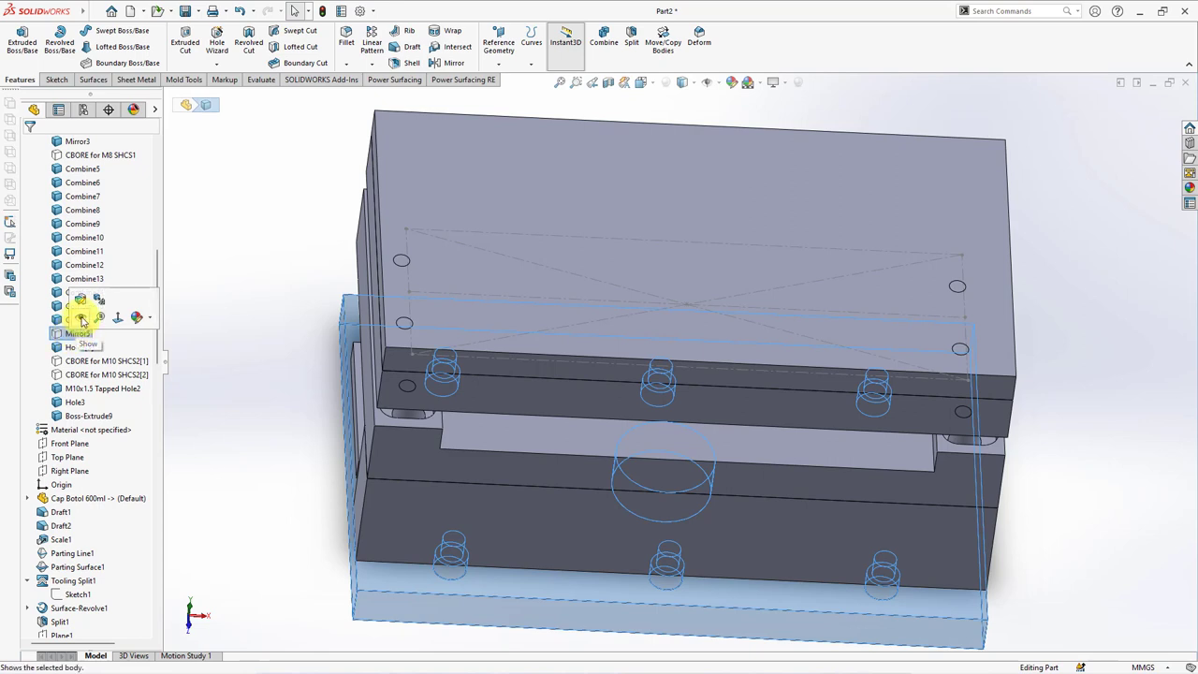
Step: Show the hidden body again and select Sketch25 under Boss-Extrude8
left_click(82, 321)
left_click(225, 372)
left_click(387, 580)
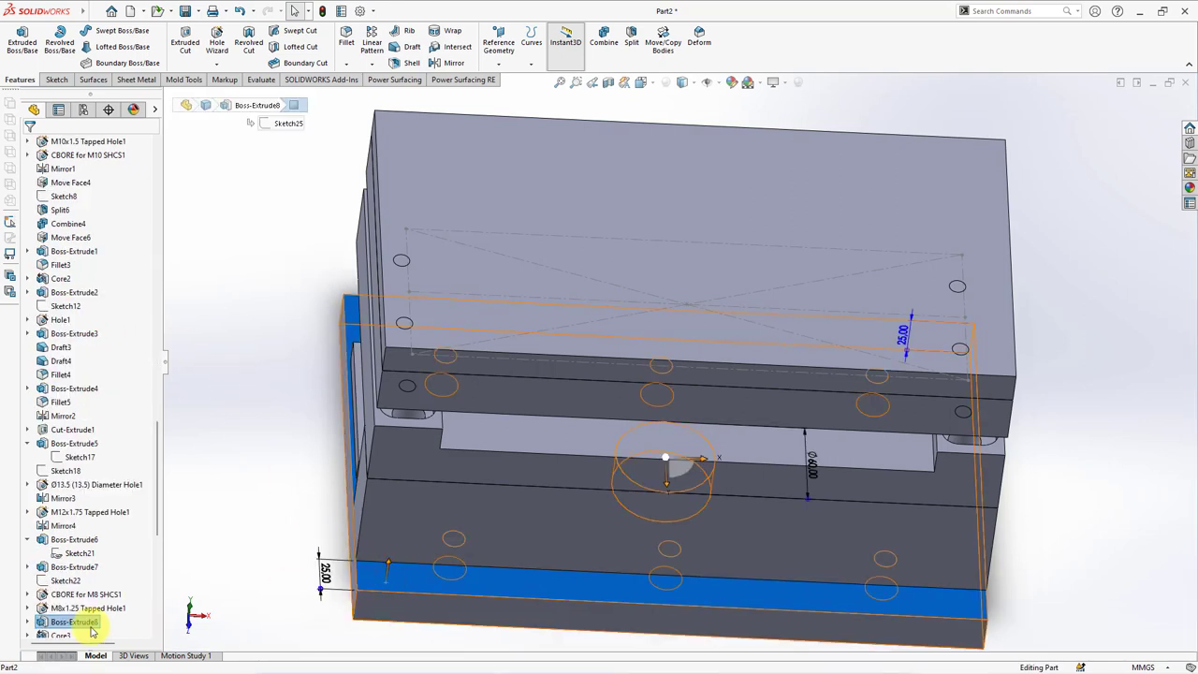
left_click(28, 621)
left_click(65, 621)
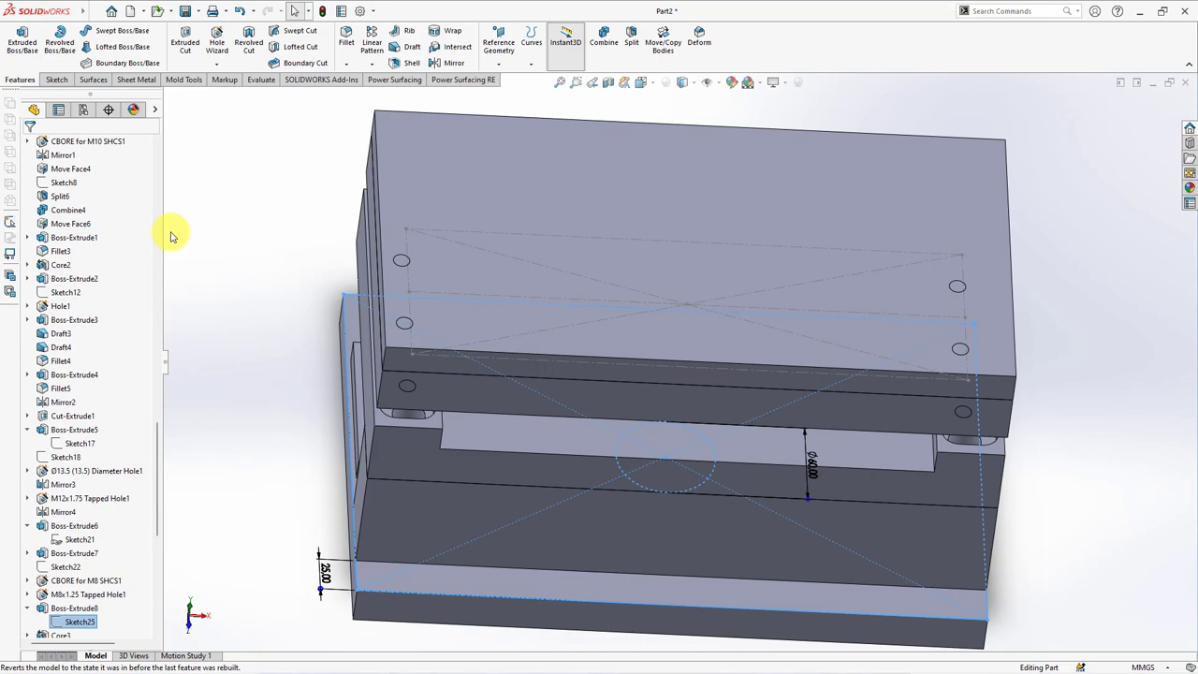
Step: Extrude Sketch25 25 mm up from the top face as a separate plate
left_click(21, 42)
left_click(71, 181)
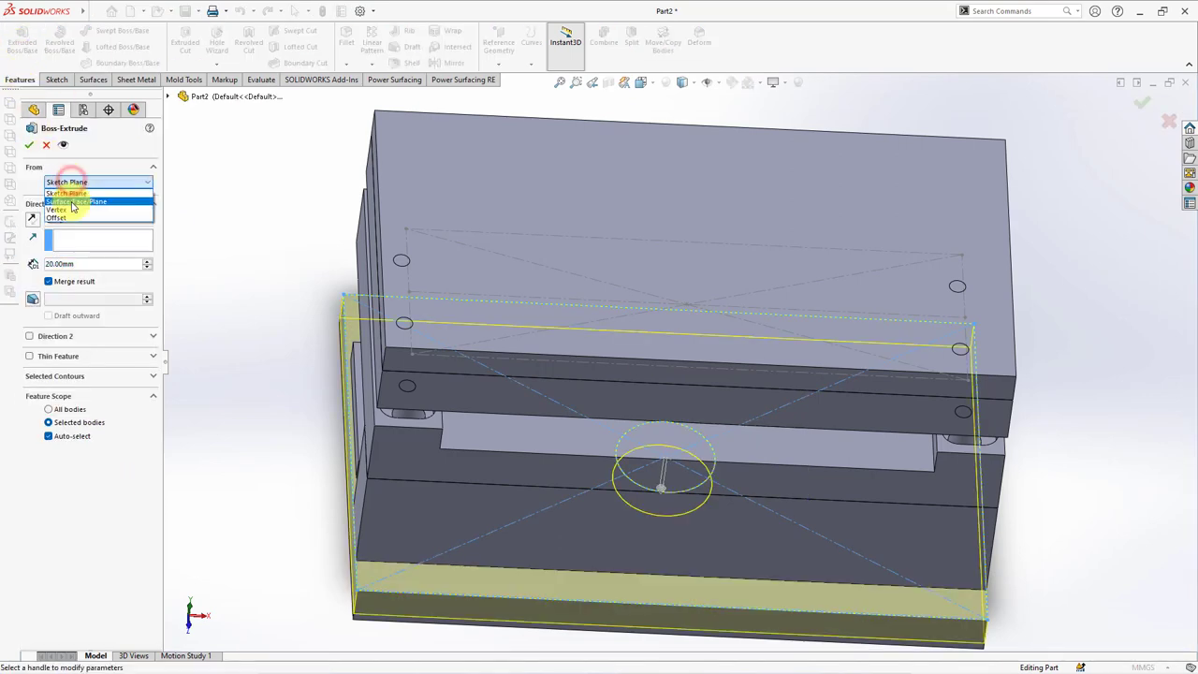
left_click(75, 202)
left_click(440, 200)
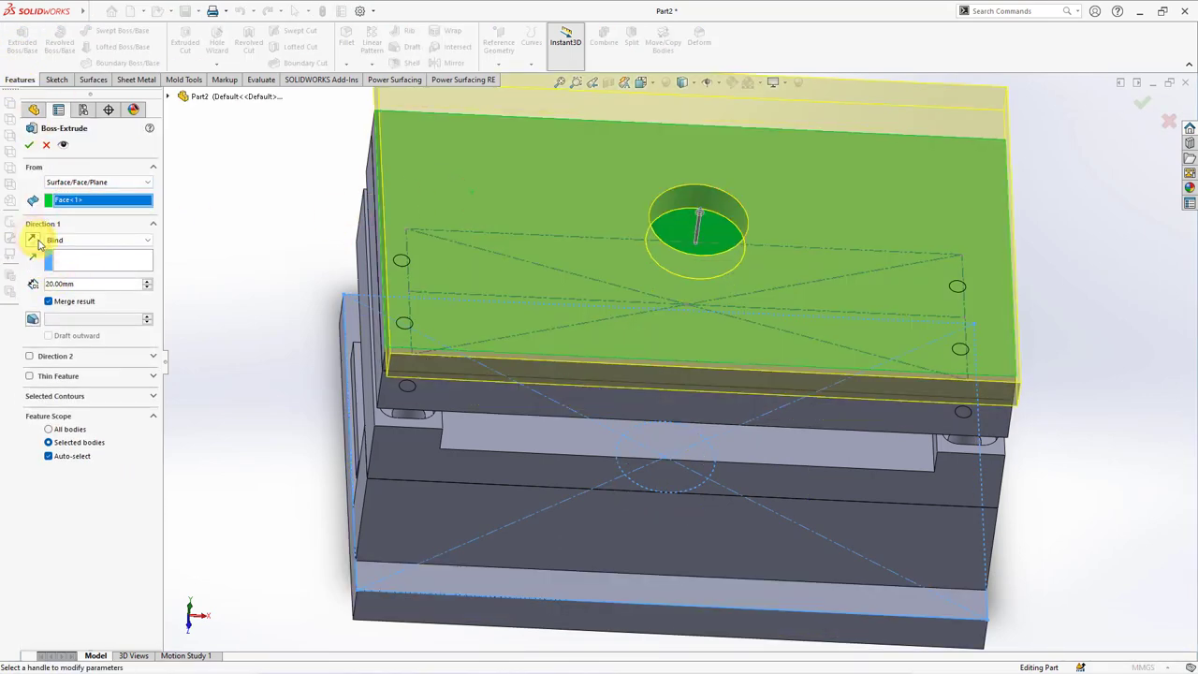
type("25")
key("Return")
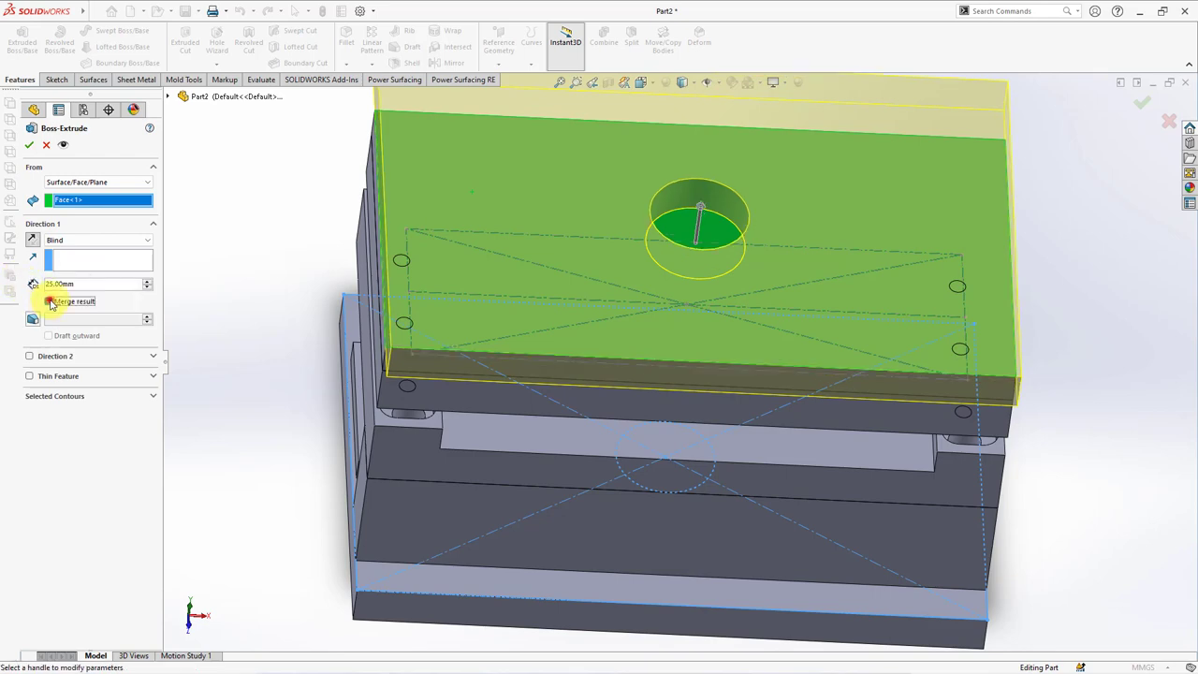
left_click(49, 301)
key("Right")
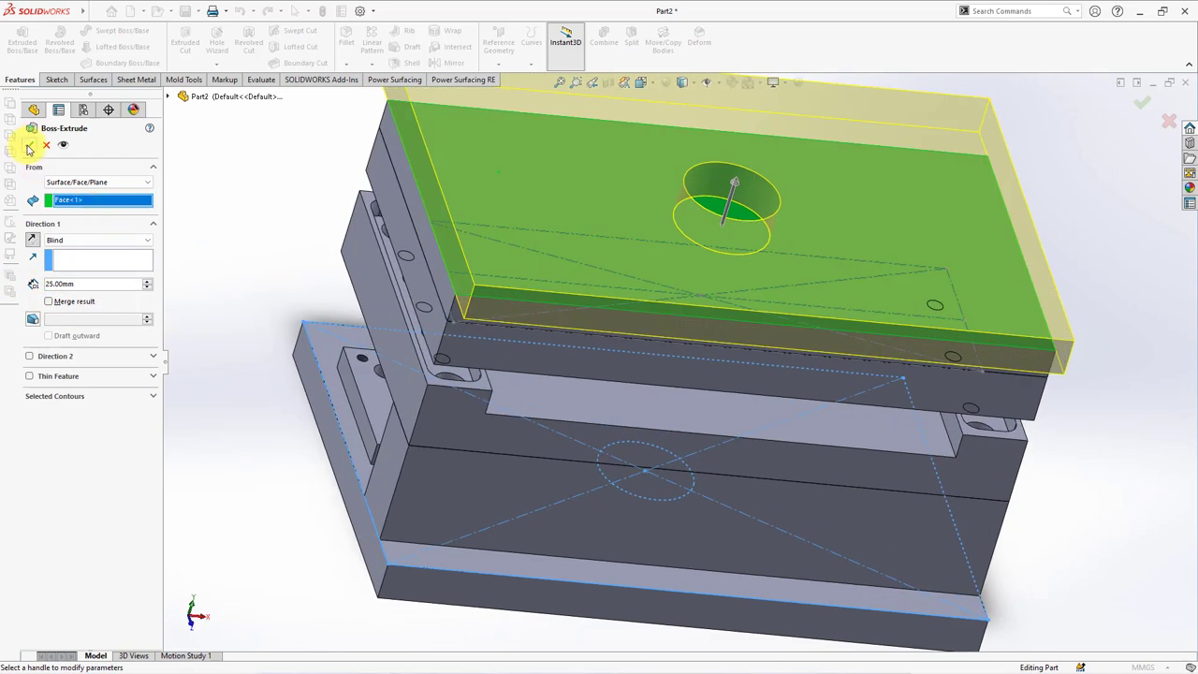
left_click(29, 147)
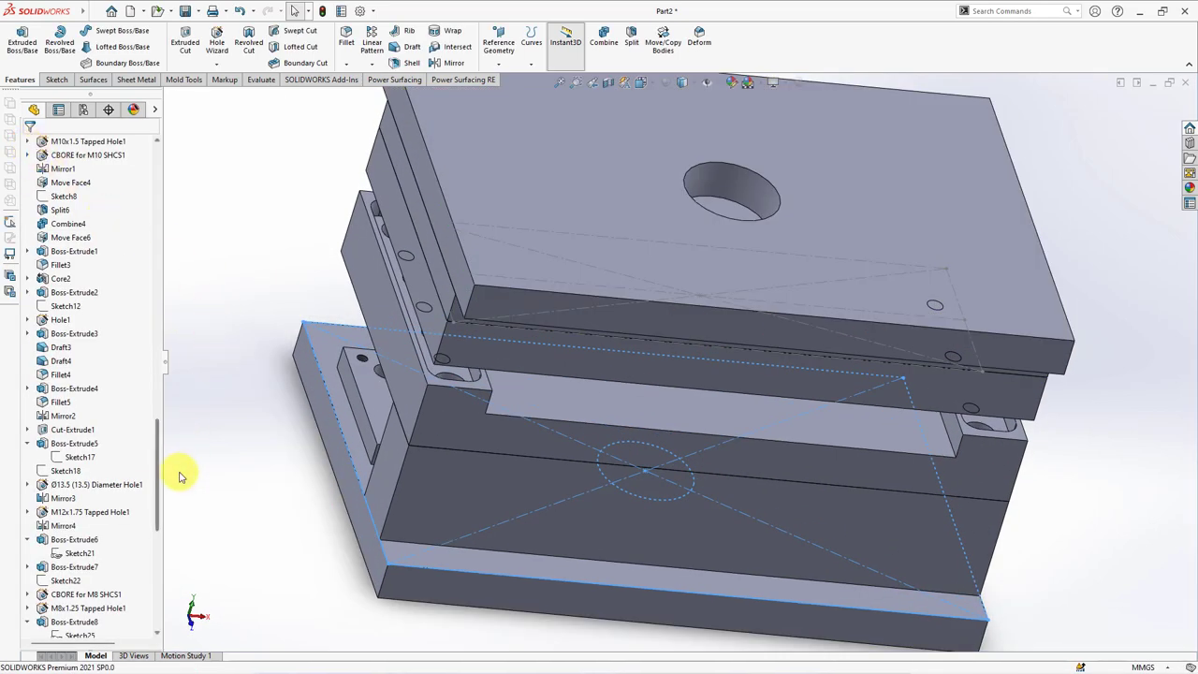
Step: Close the plate's centre hole with Delete Face, then select Front Plane
left_click(95, 80)
left_click(384, 35)
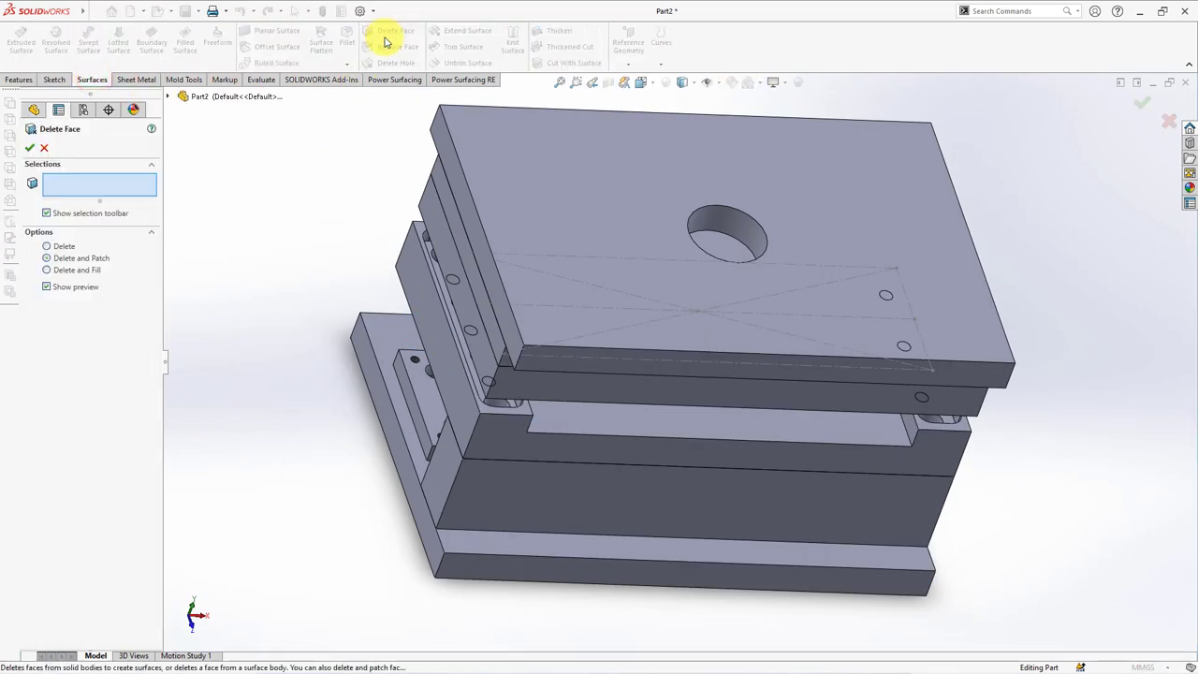
left_click(709, 228)
key("Return")
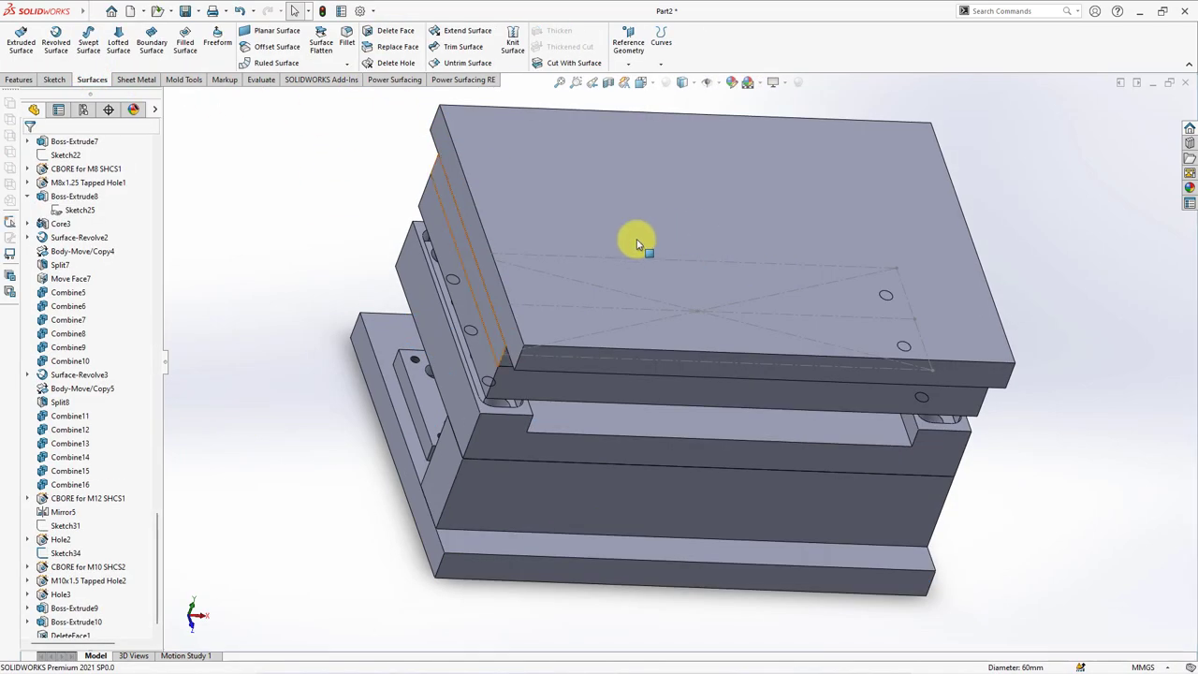
mouse_move(342, 249)
middle_mouse_down()
mouse_move(328, 278)
mouse_move(313, 263)
middle_mouse_up()
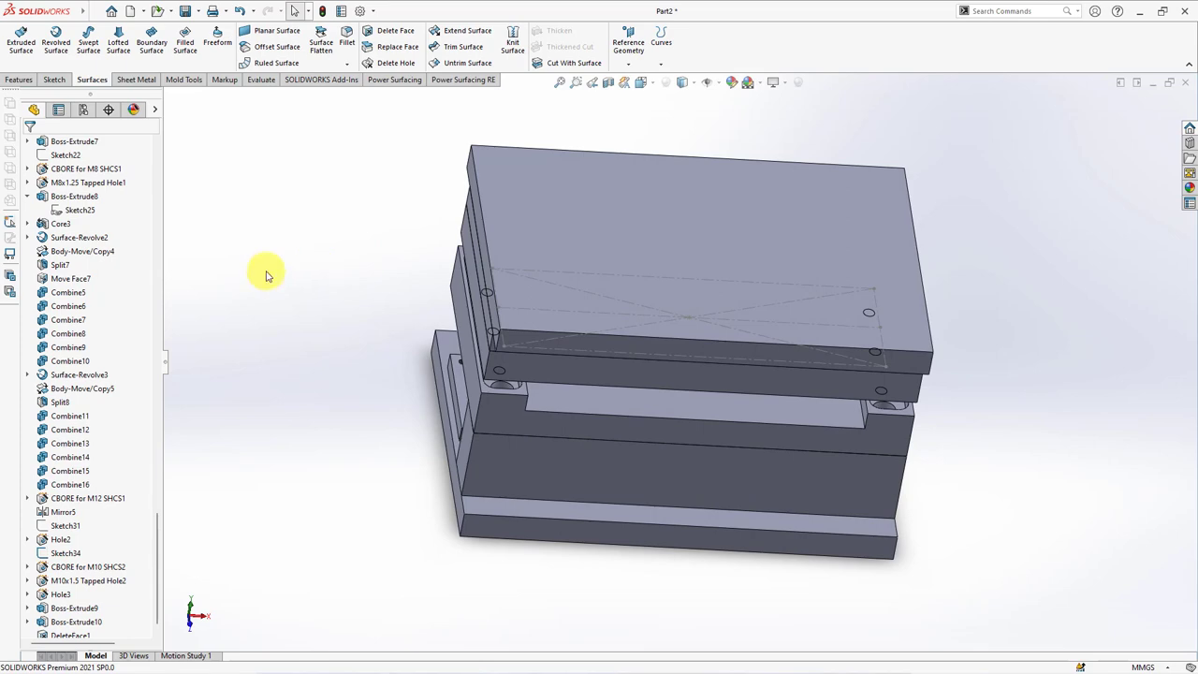
left_click_drag(156, 531, 169, 253)
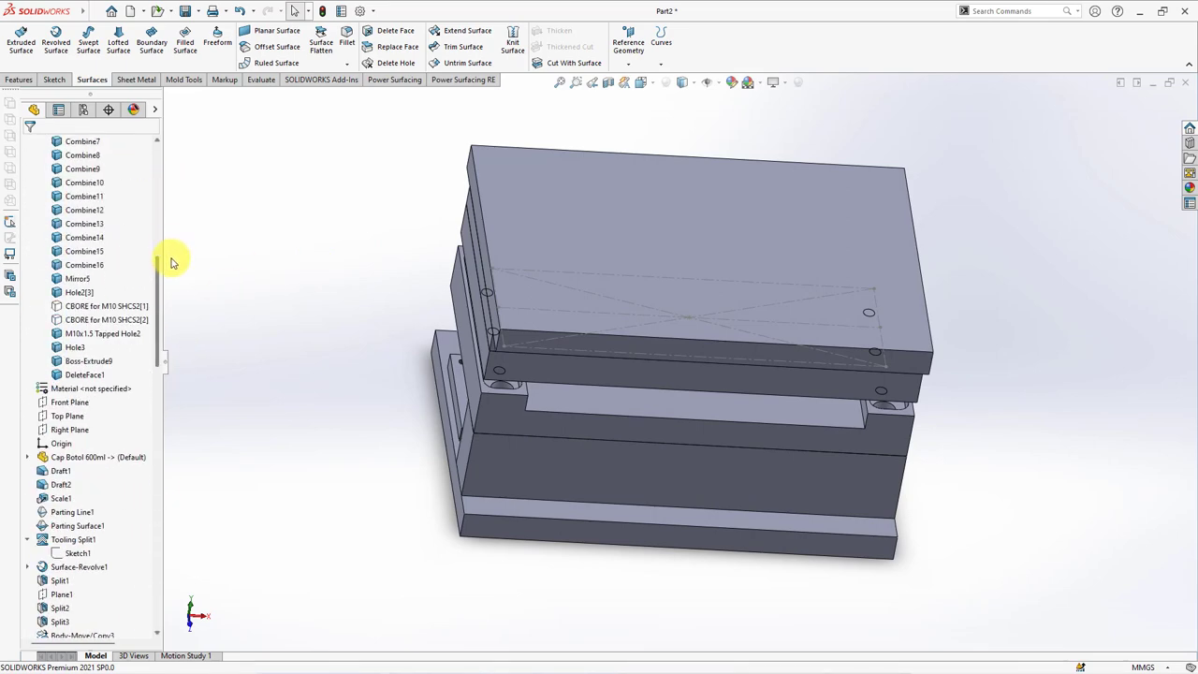
left_click(66, 185)
Step: Start a sketch on Front Plane with a vertical centerline from the origin
left_click(76, 169)
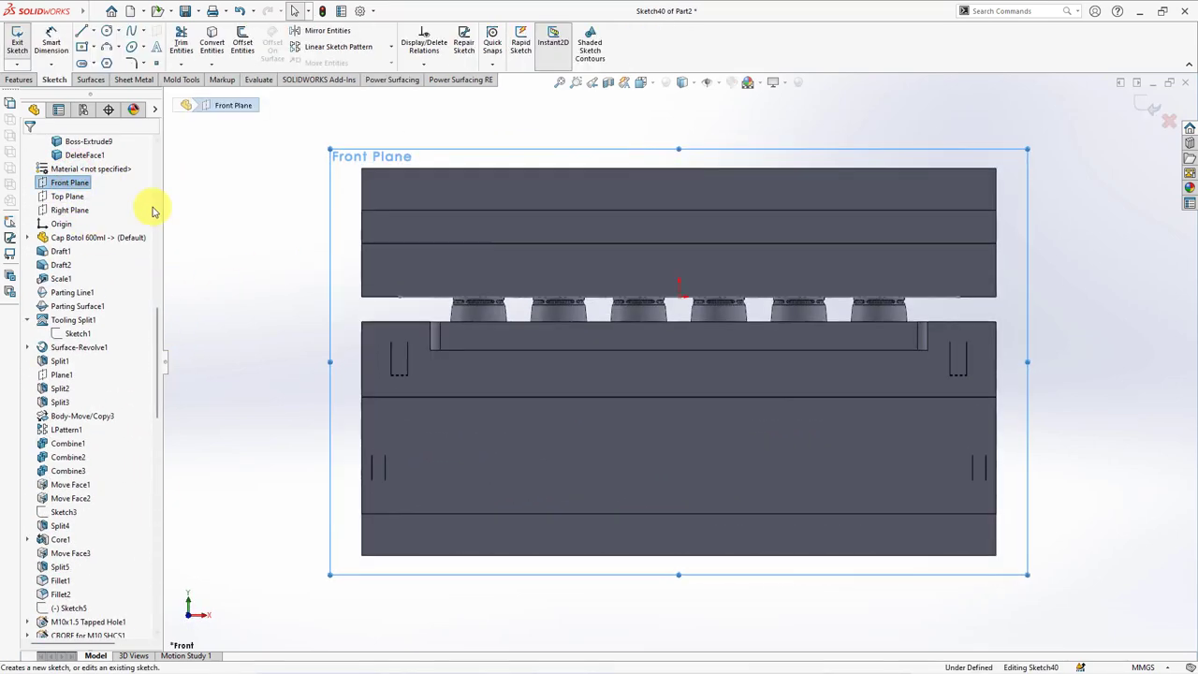
left_click(95, 38)
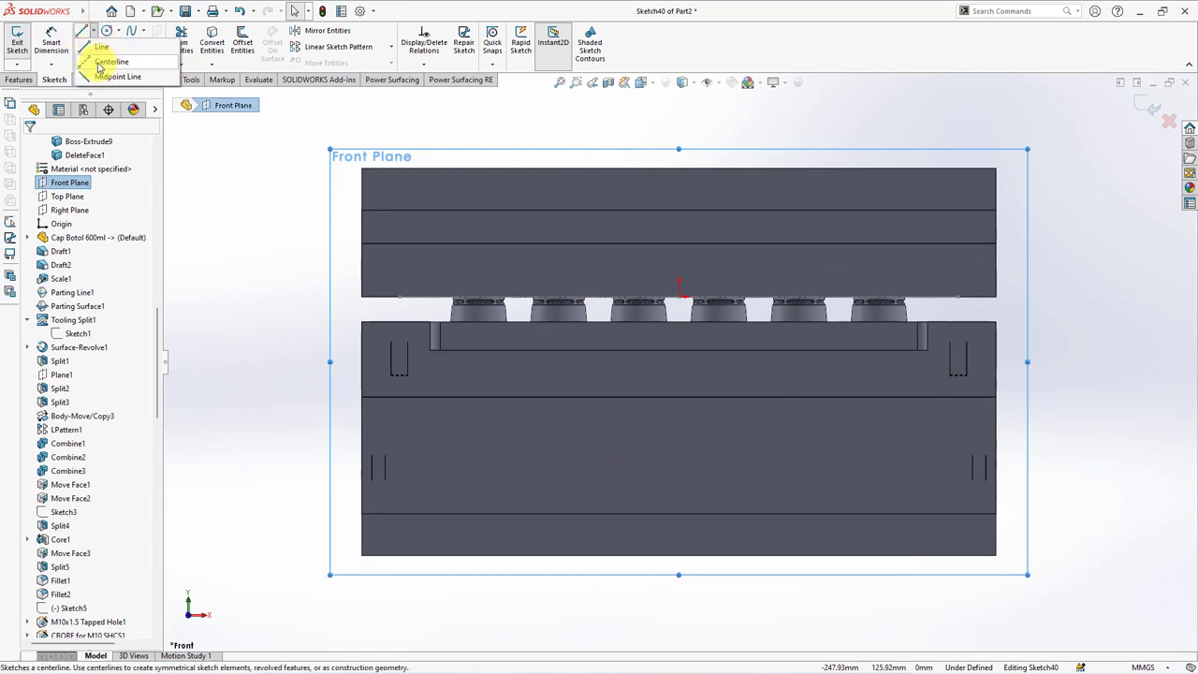
left_click(117, 60)
left_click(680, 243)
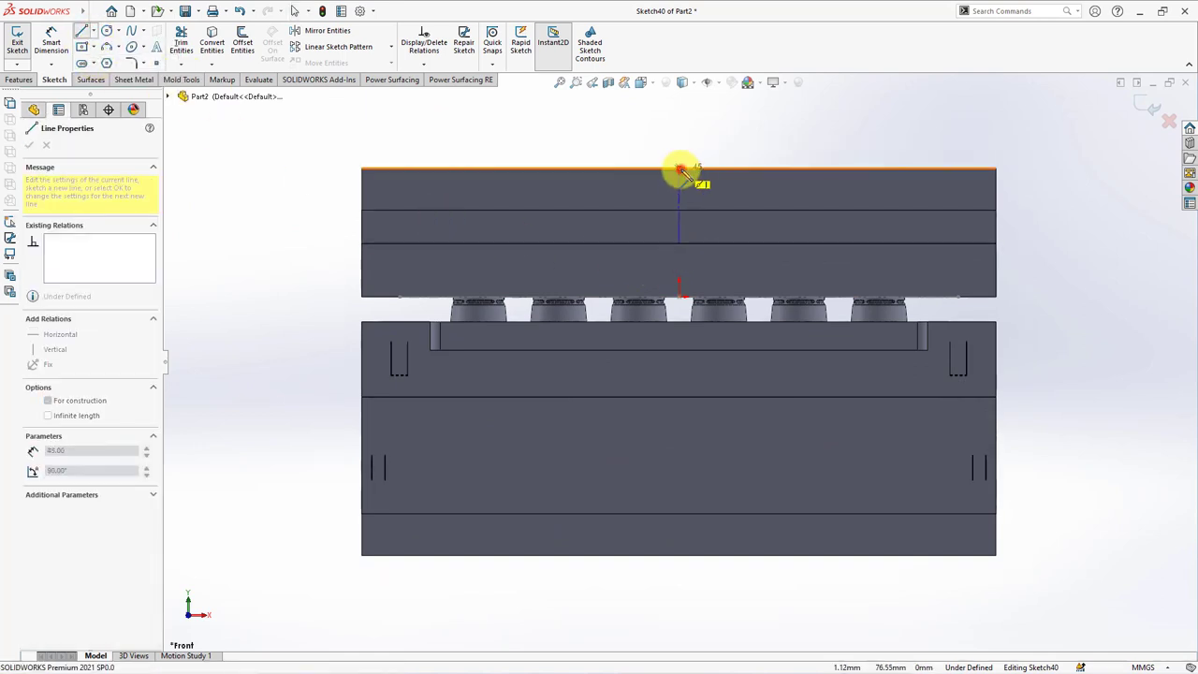
left_click(683, 169)
right_click(686, 174)
left_click(698, 180)
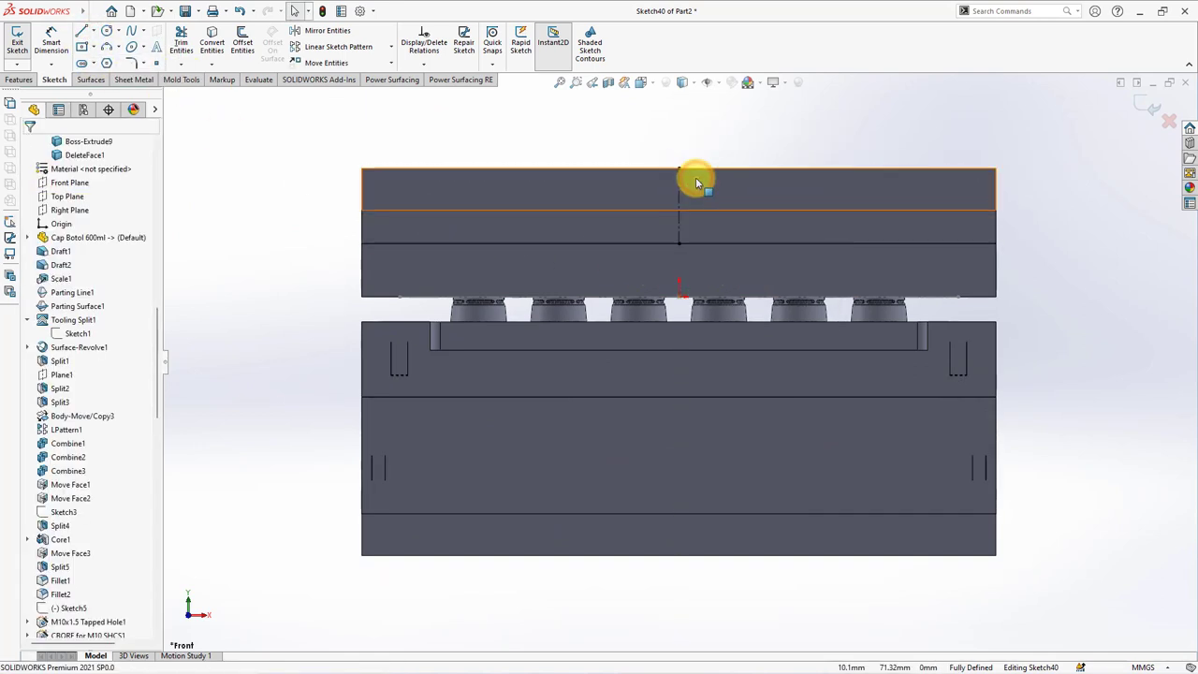
scroll(698, 178, "down", 3)
Step: Draw the stepped half-profile with a sloped segment, from top to lower plate edge
left_click(82, 34)
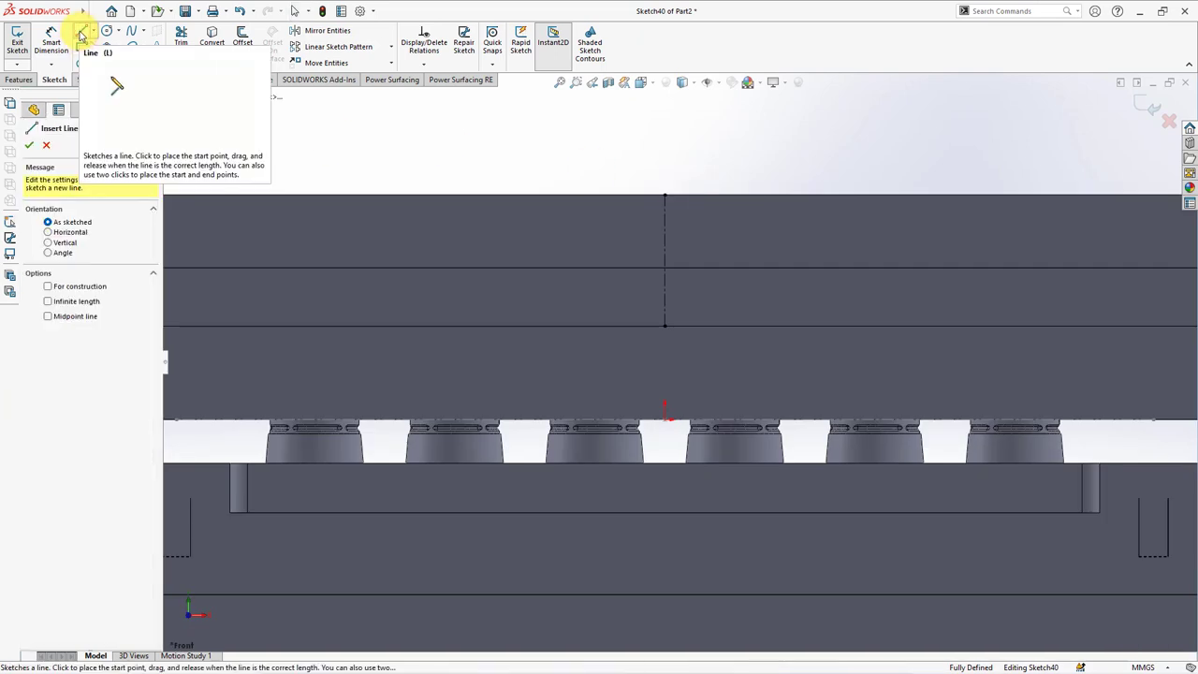
left_click(455, 198)
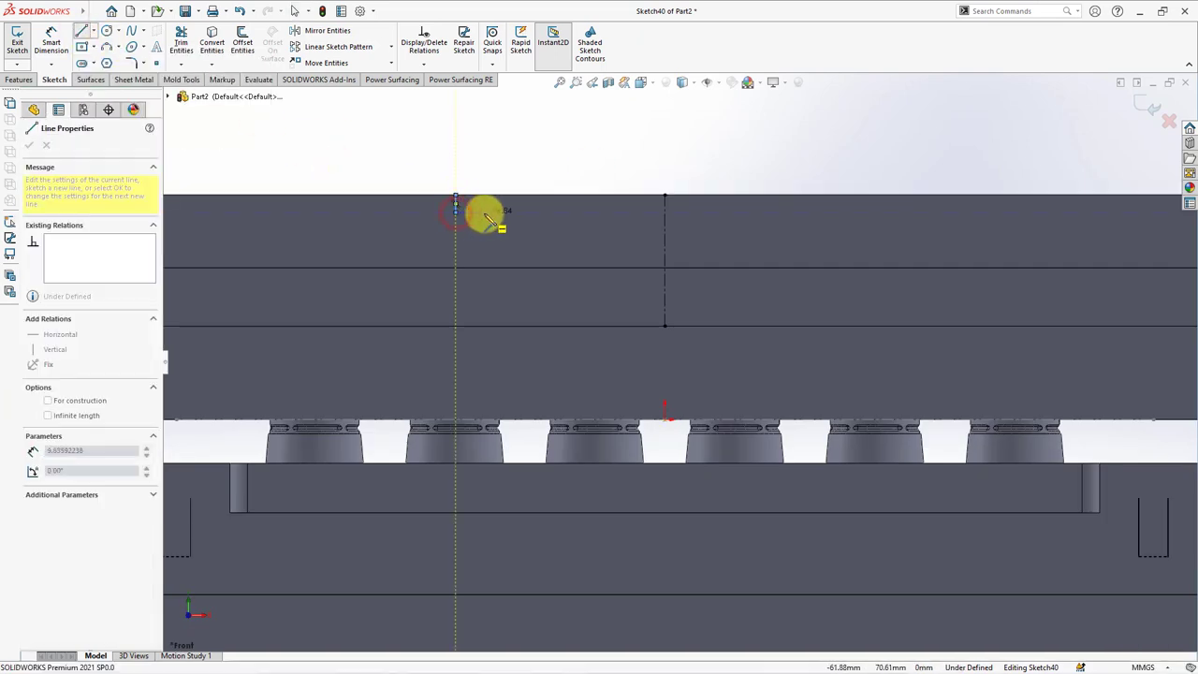
left_click(484, 210)
left_click(513, 248)
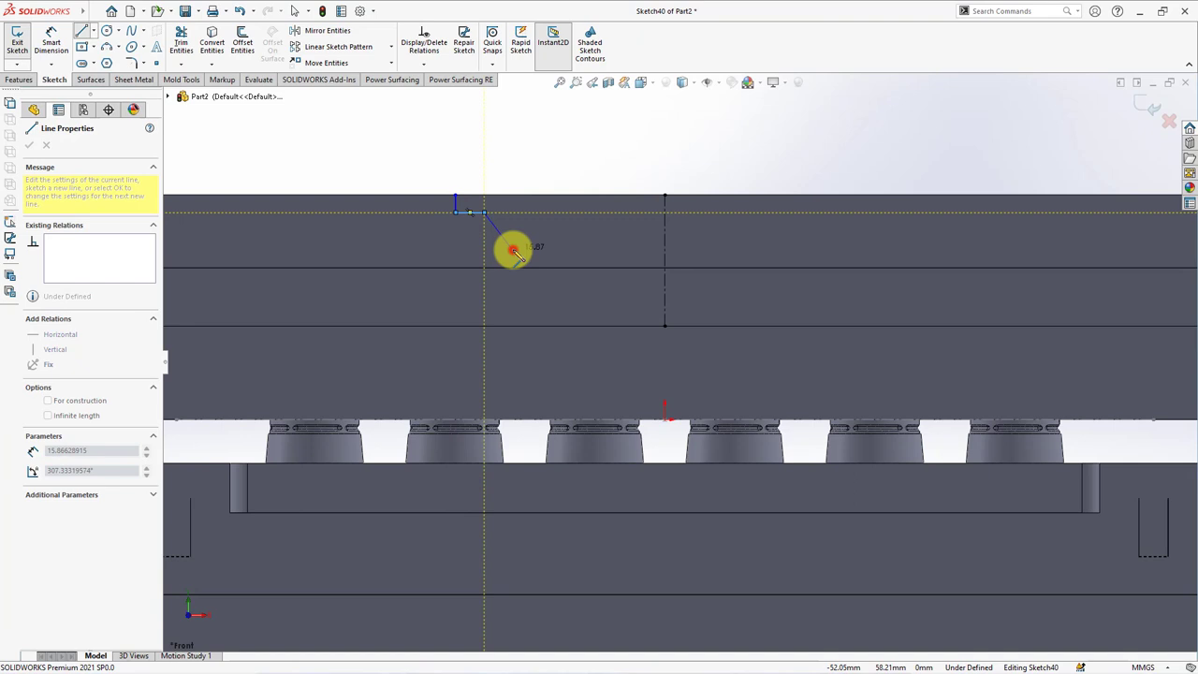
left_click(586, 249)
left_click(585, 288)
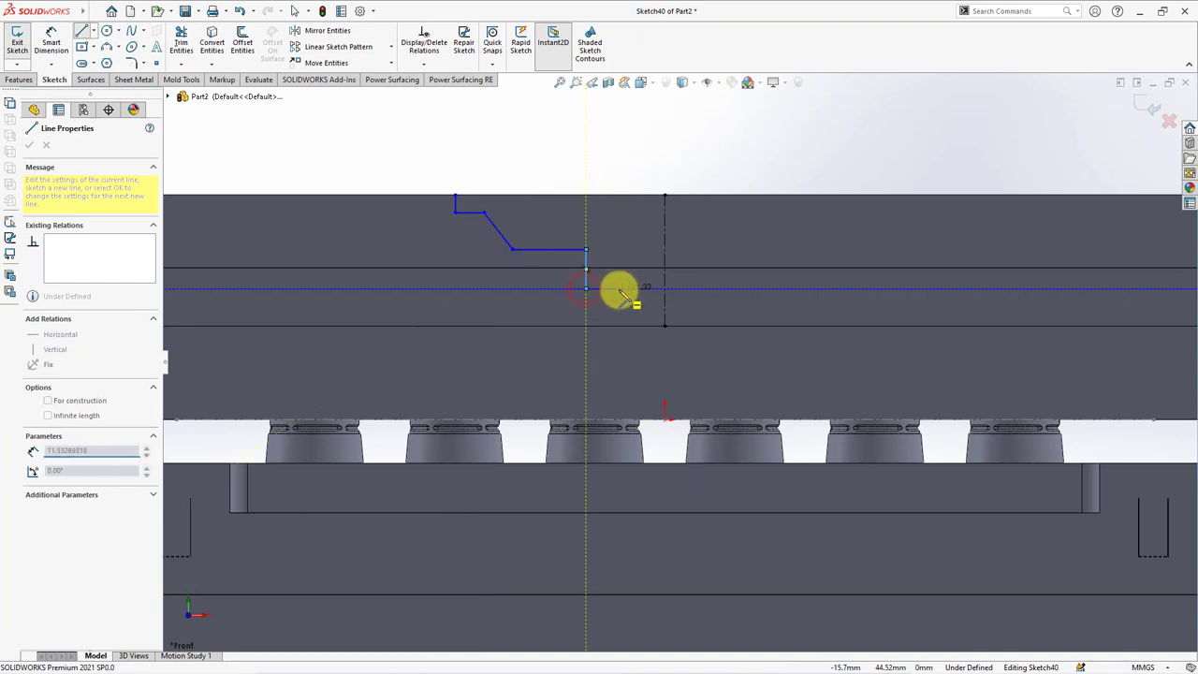
left_click(622, 289)
left_click(621, 326)
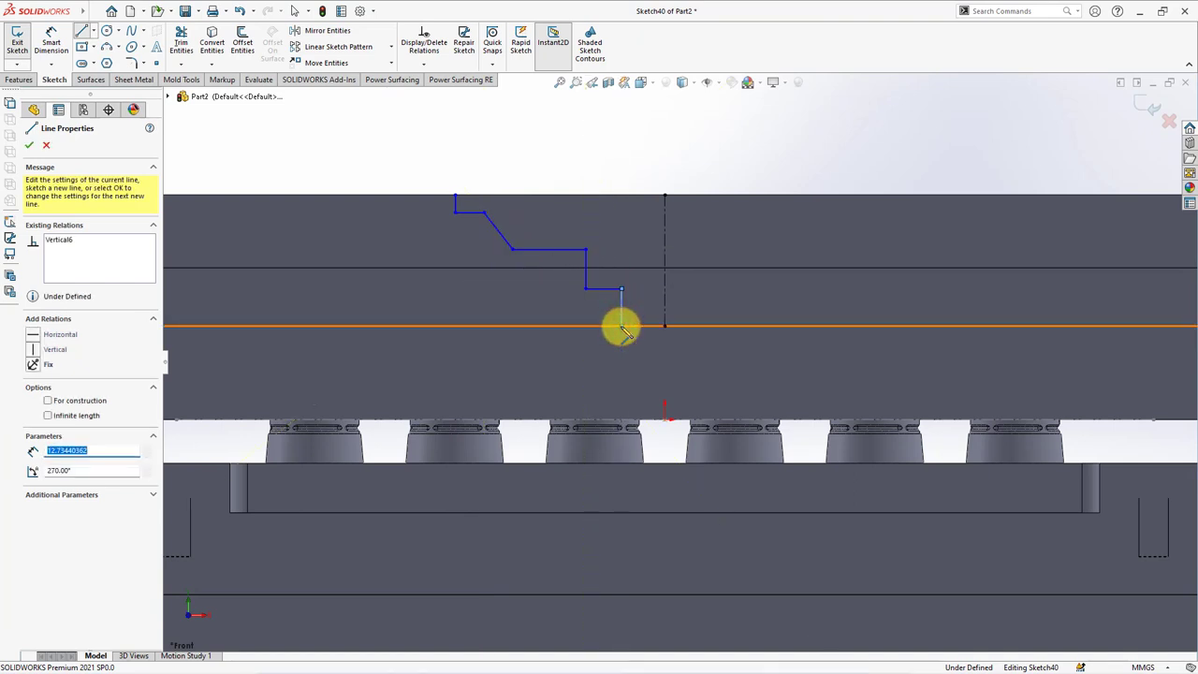
right_click(623, 331)
left_click(632, 337)
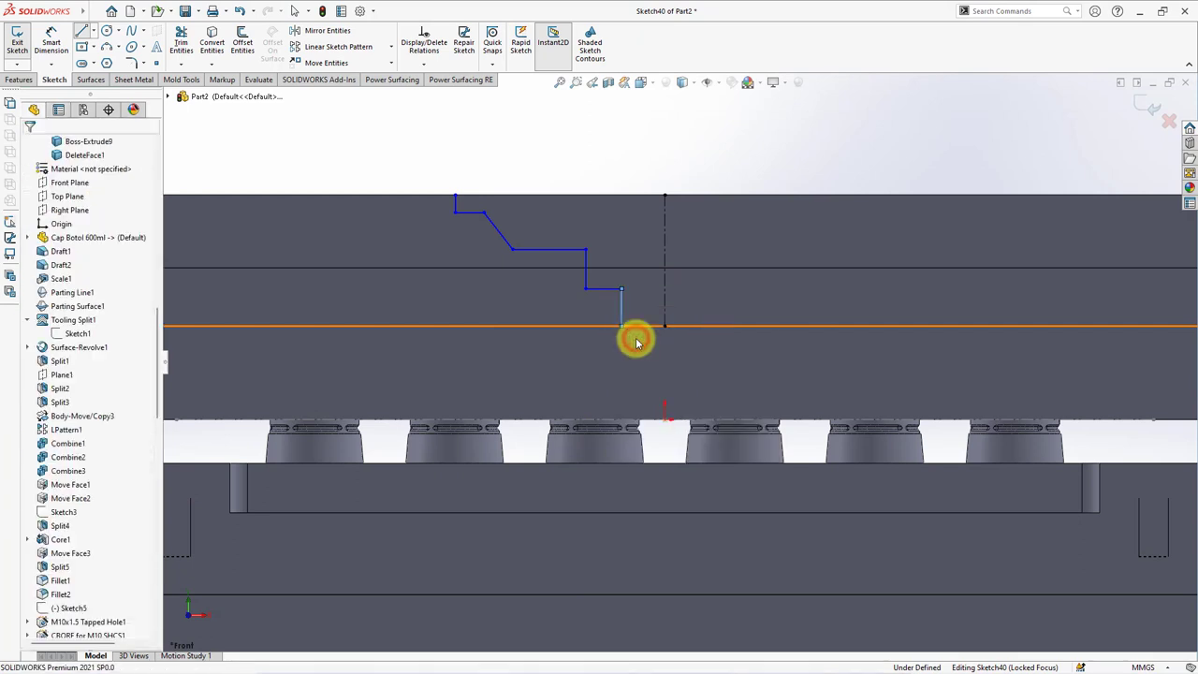
Step: Dimension the profile's diameters as 12 and 30 about the centerline
left_click(50, 42)
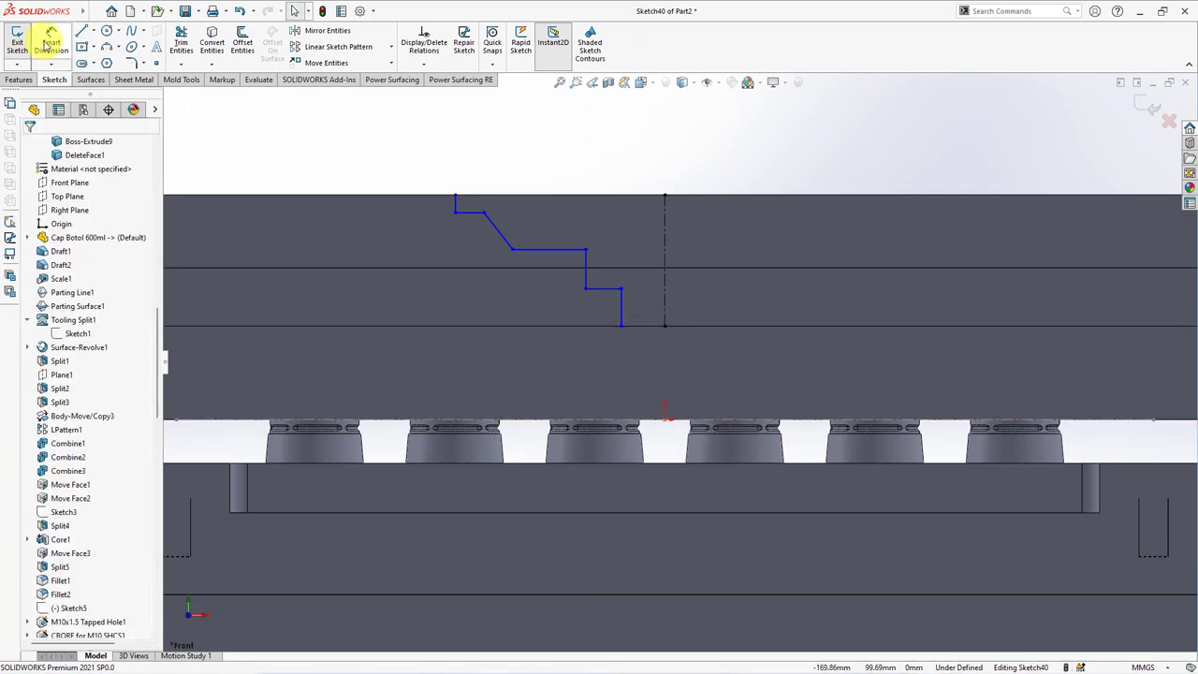
left_click(662, 309)
left_click(672, 351)
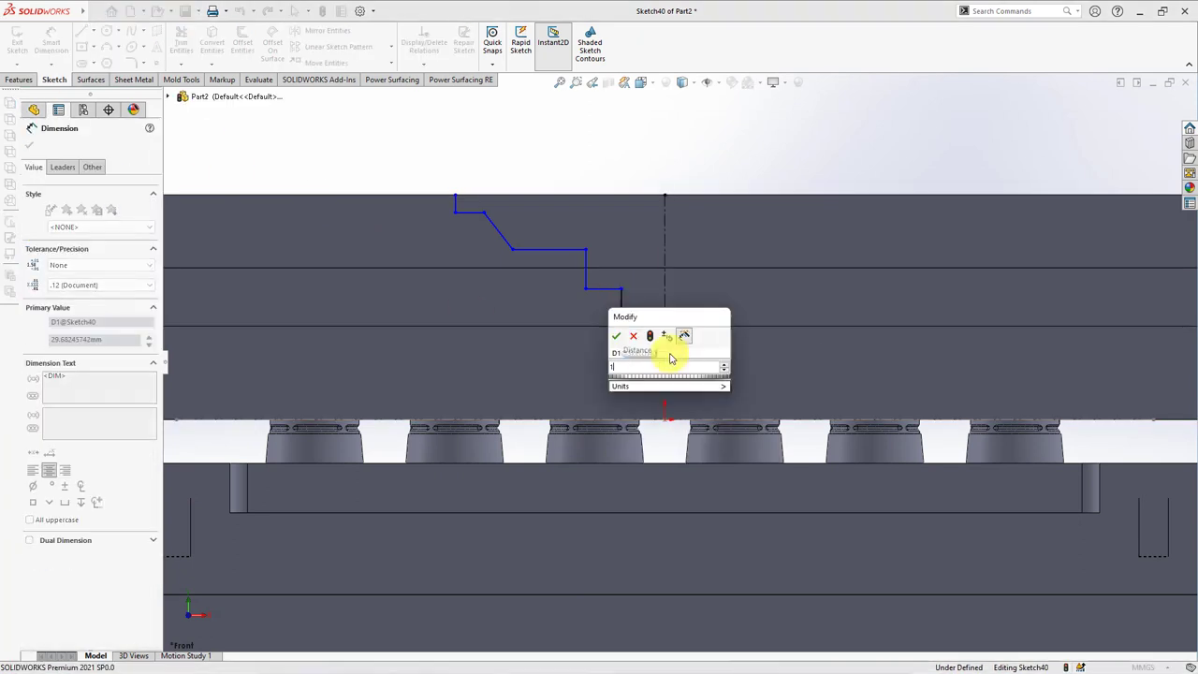
left_click(616, 337)
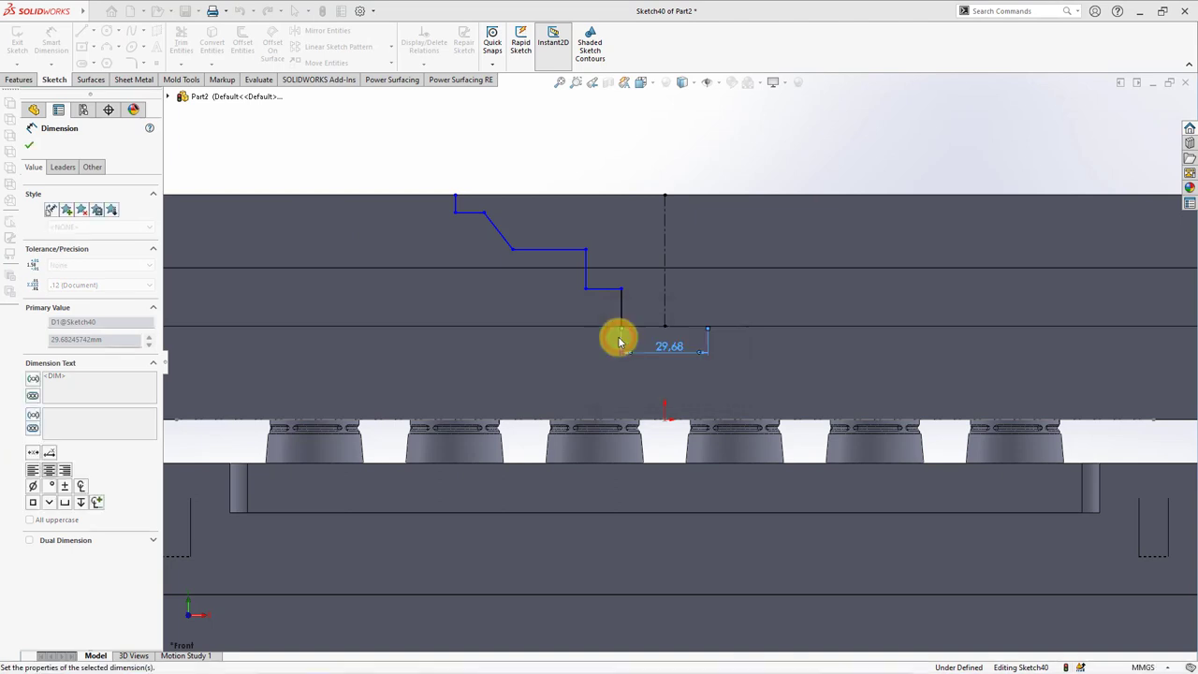
left_click(588, 292)
left_click(665, 313)
left_click(668, 377)
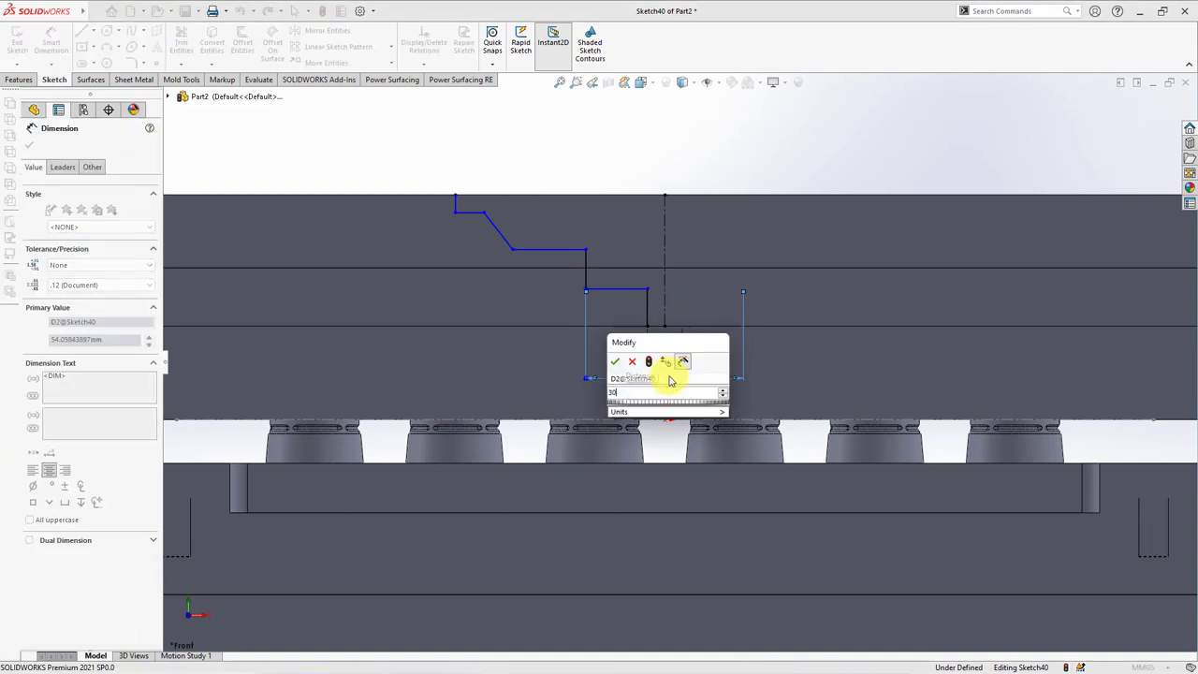
left_click(613, 362)
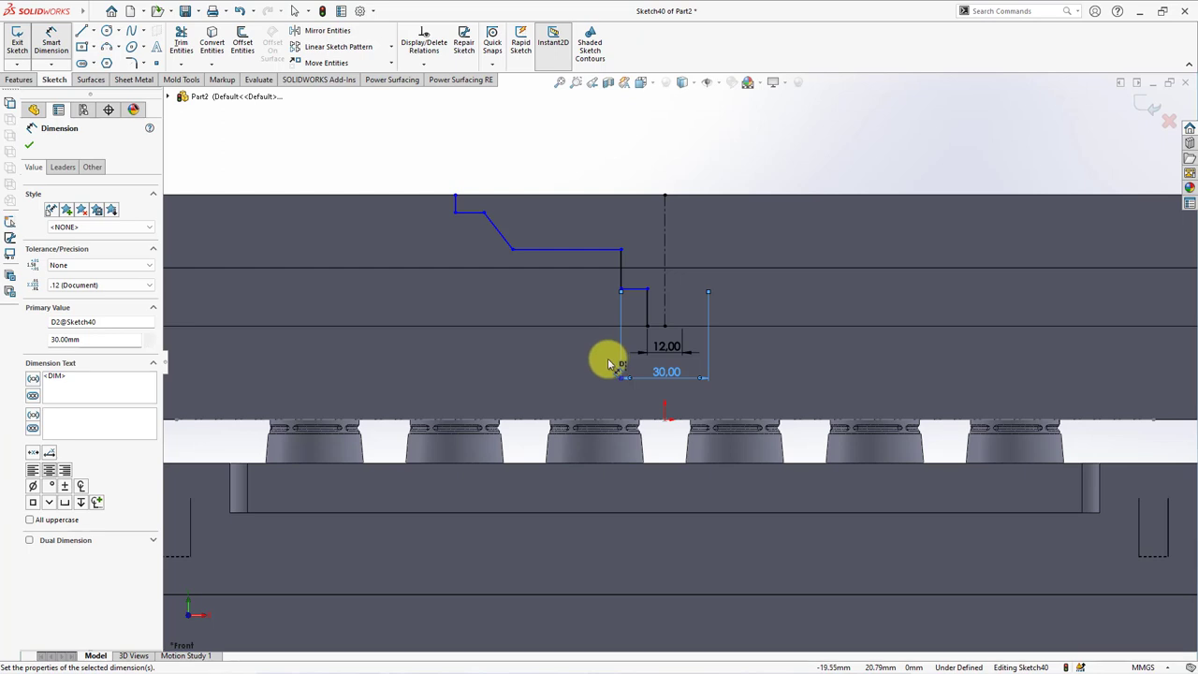
Step: Dimension the sloped line at 30° to the centerline
left_click(505, 234)
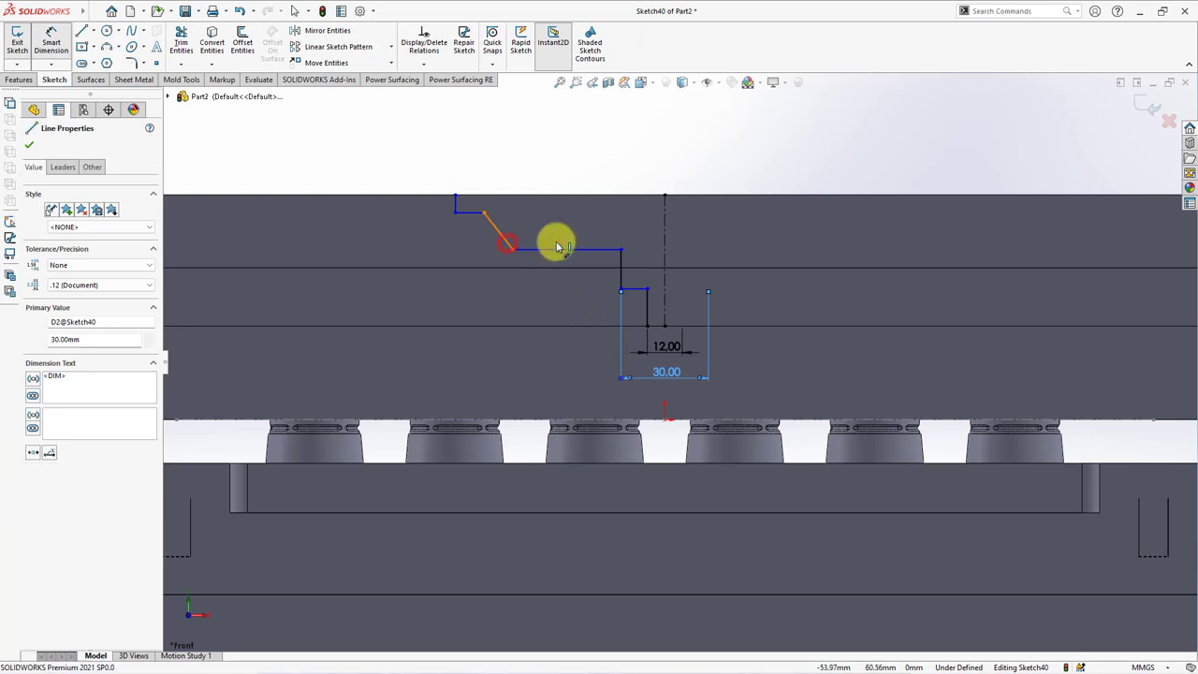
left_click(662, 234)
left_click(540, 134)
type("30")
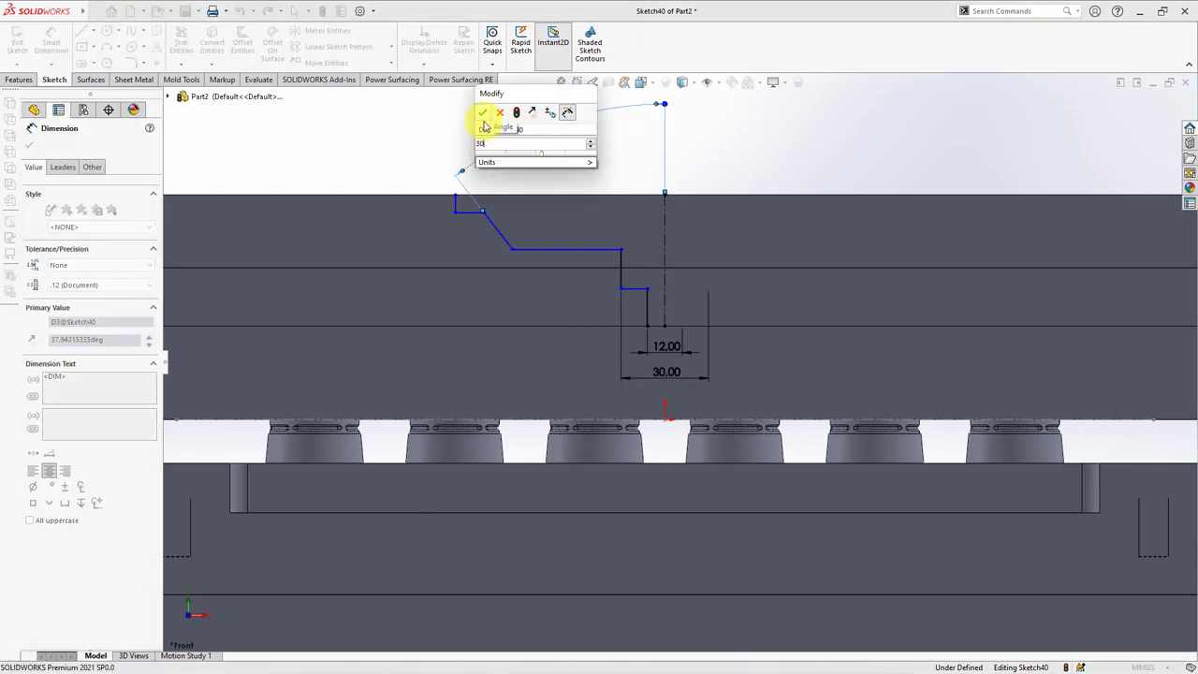
left_click(482, 112)
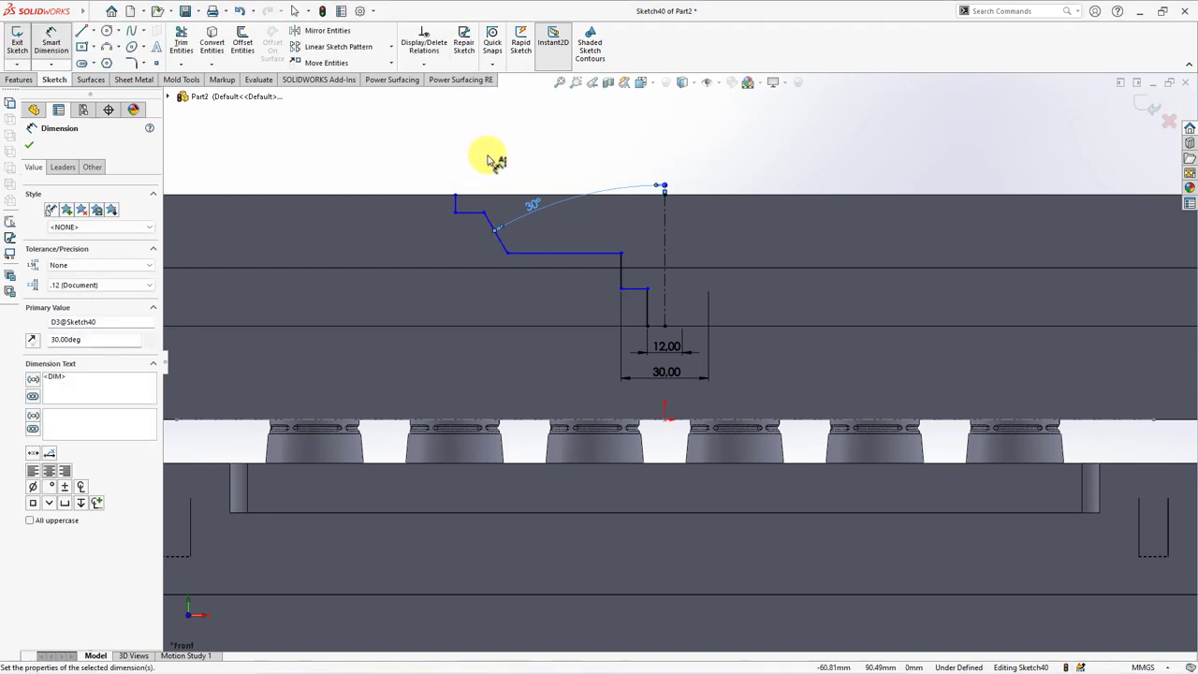
Step: Add the 70 and 100 width dimensions across the centerline
left_click(485, 215)
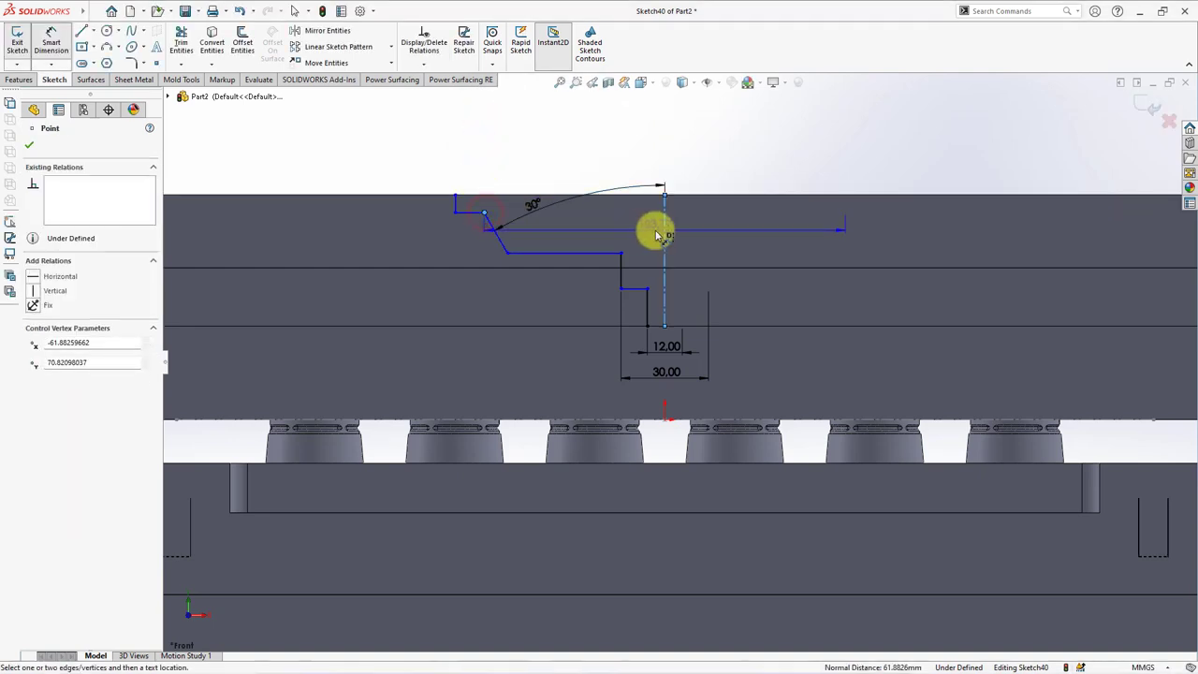
left_click(845, 210)
left_click(682, 152)
type("70")
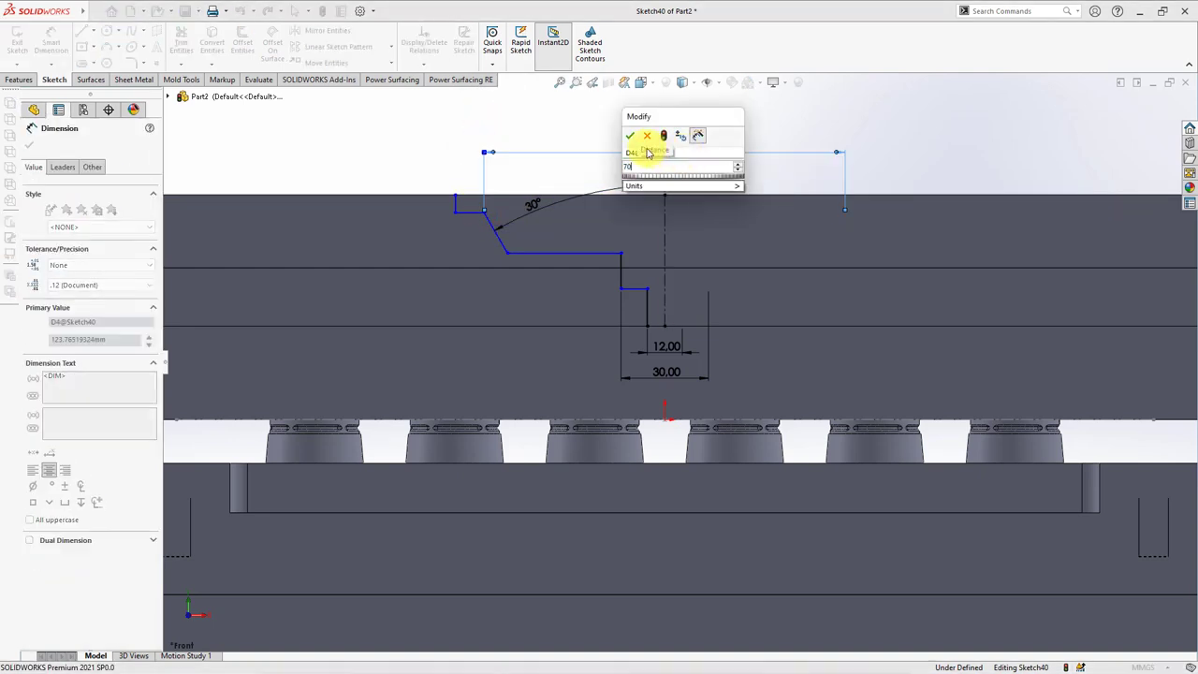
left_click(630, 136)
left_click(458, 204)
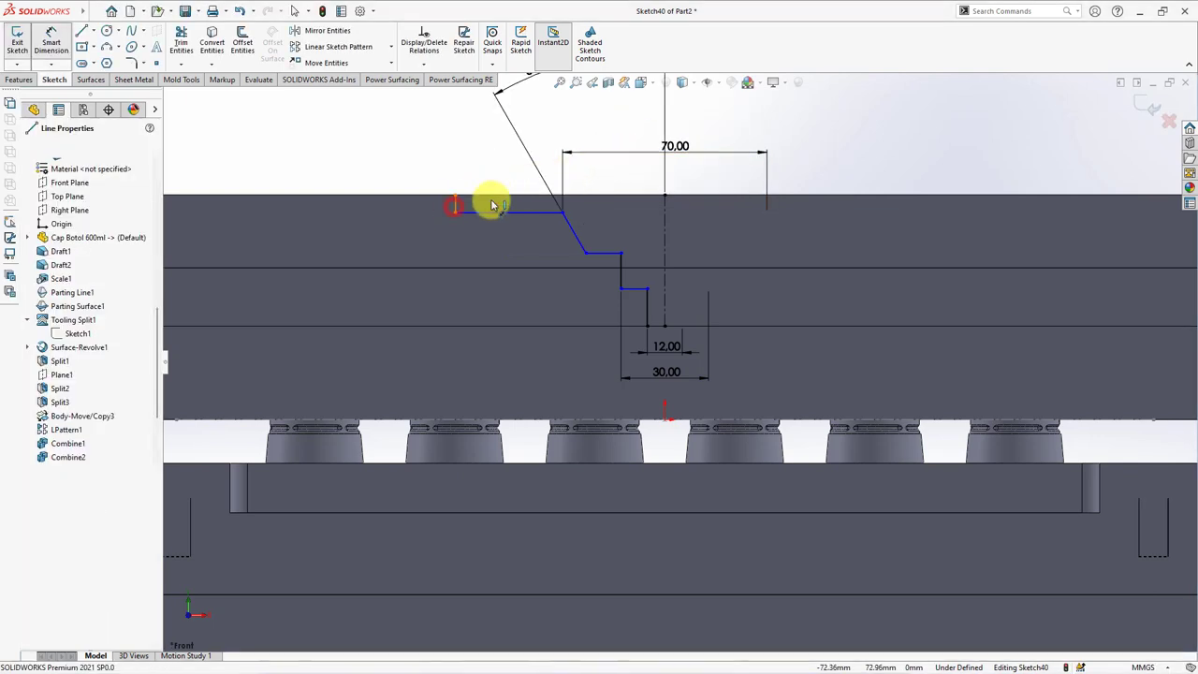
left_click(663, 180)
left_click(711, 126)
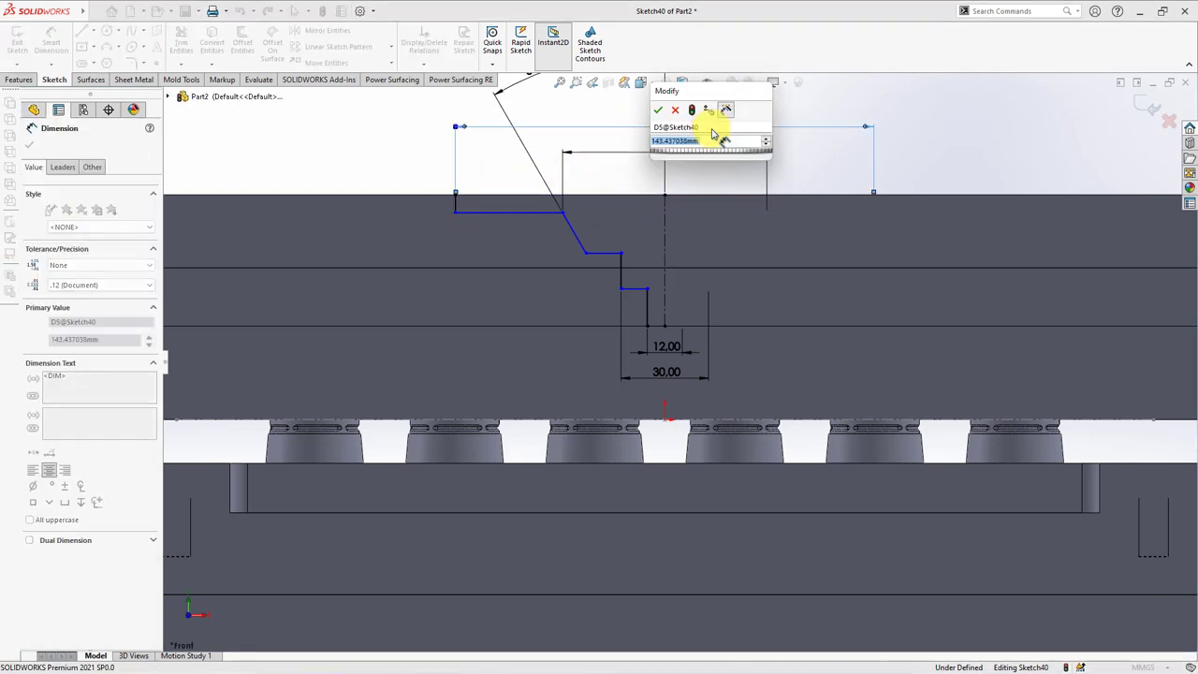
type("100")
left_click(652, 105)
Step: Set the step heights to 5, 15 and 10 to fully define the profile
left_click(512, 209)
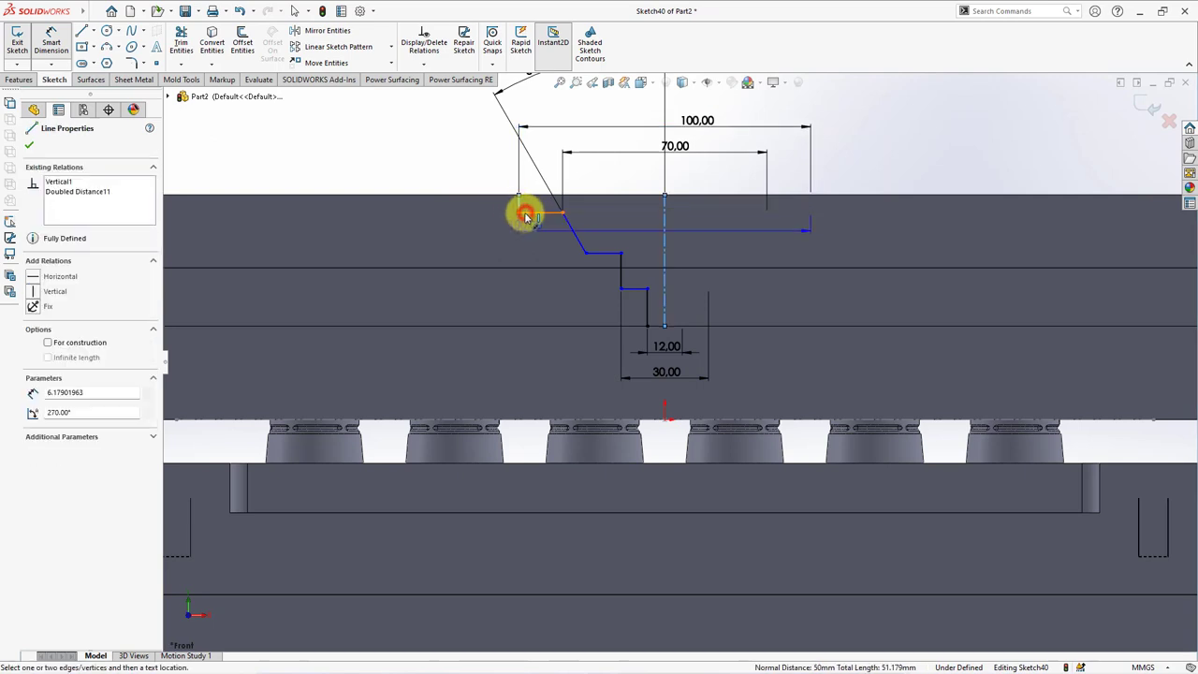
left_click(526, 217)
left_click(476, 185)
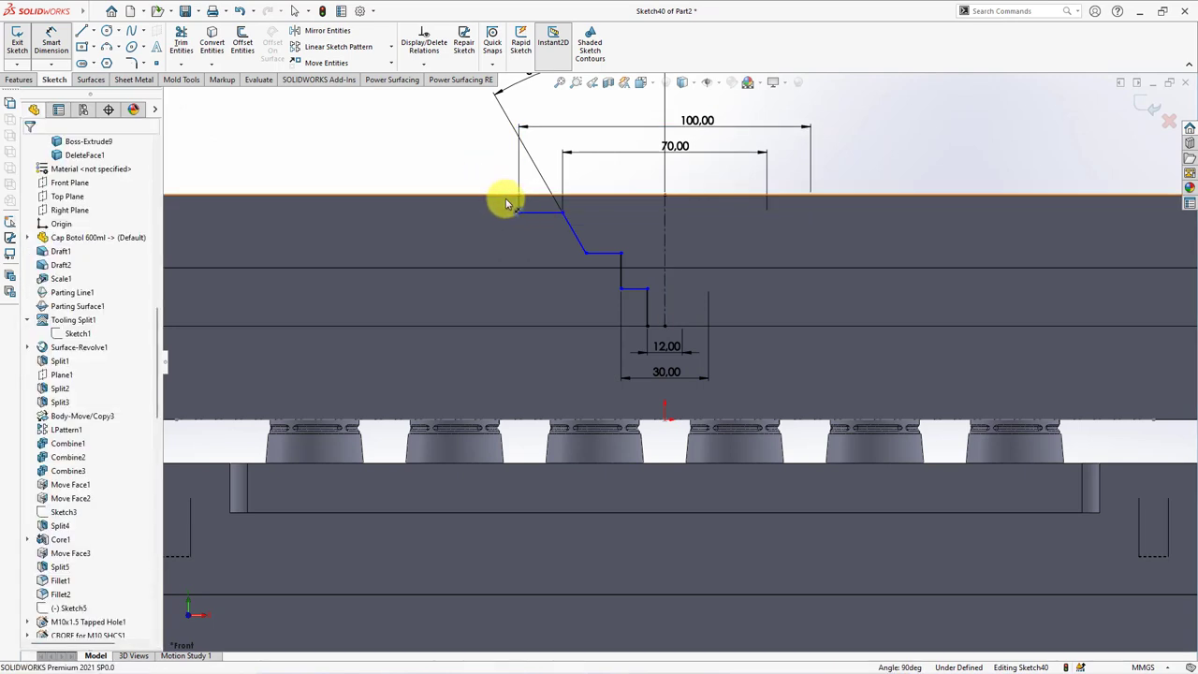
left_click(475, 168)
type("5")
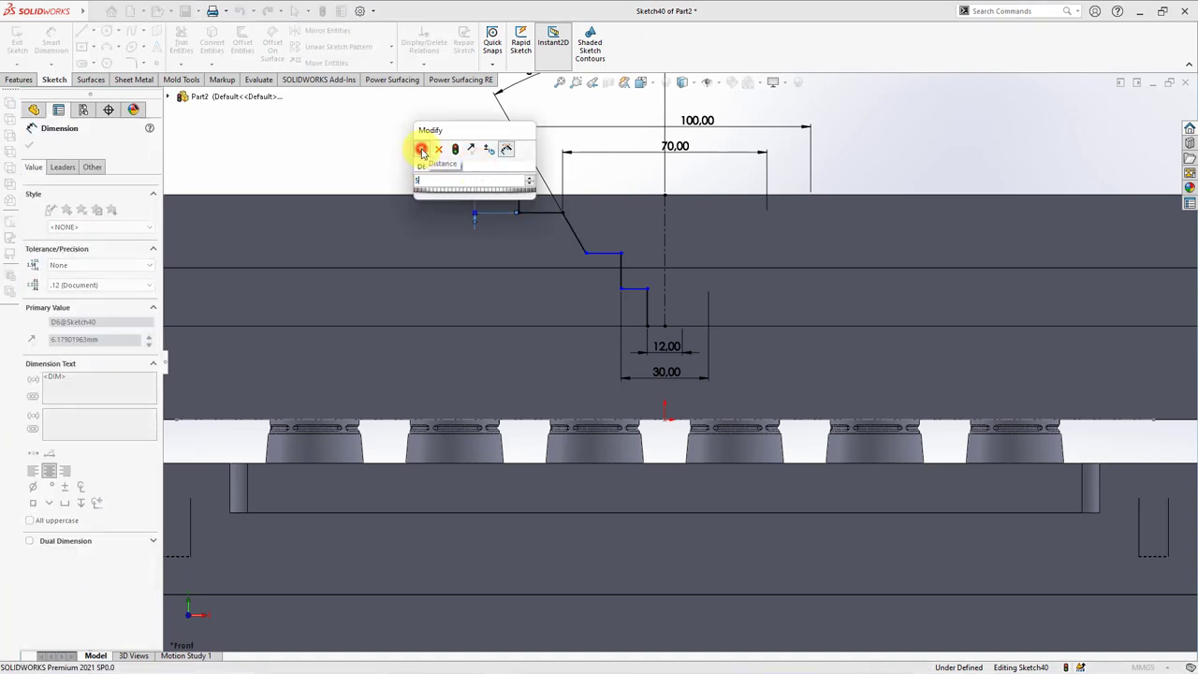
left_click(422, 147)
left_click(620, 266)
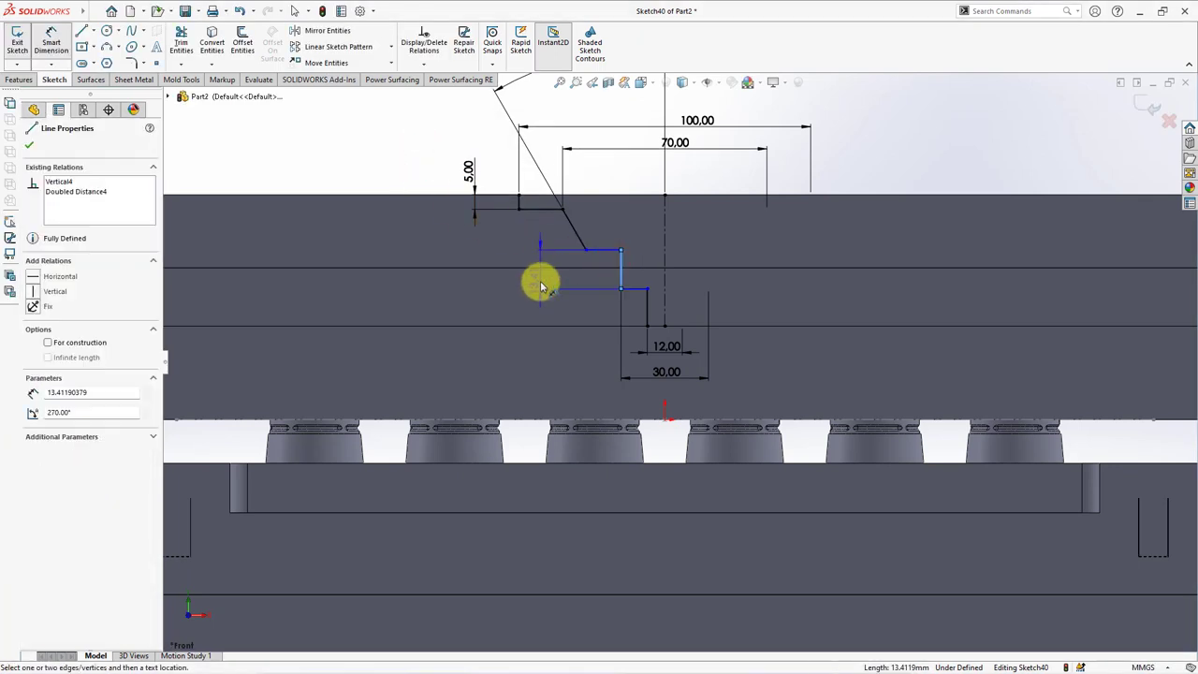
left_click(547, 284)
type("15")
left_click(487, 264)
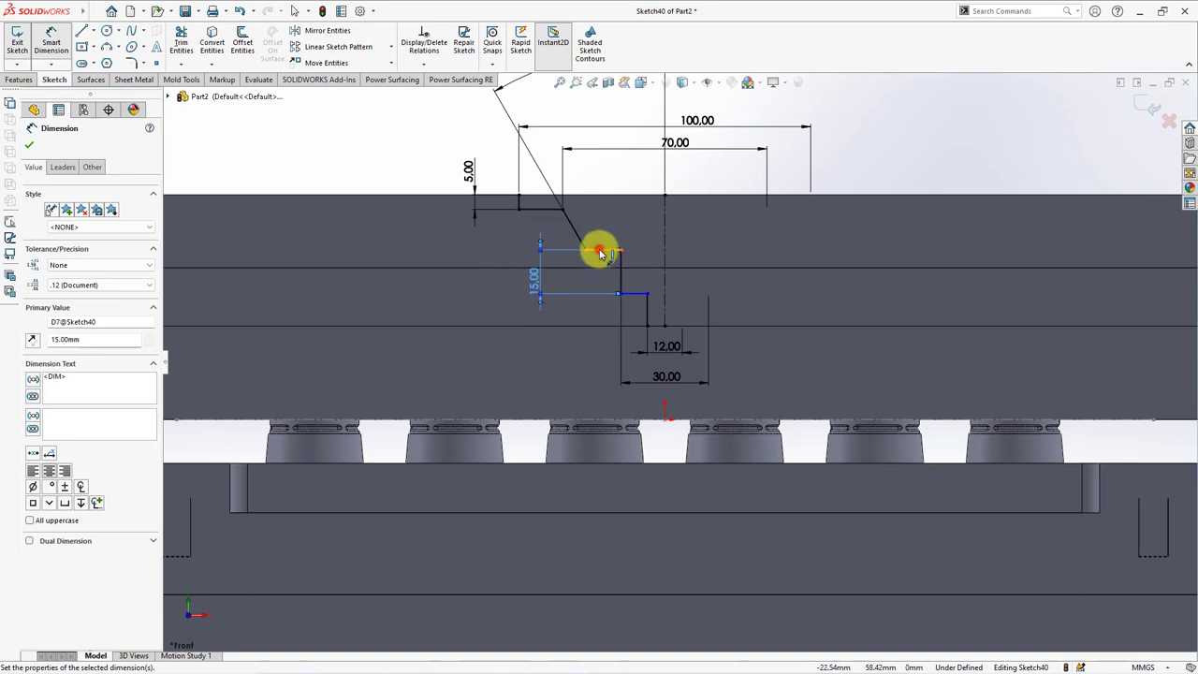
left_click(584, 249)
left_click(468, 252)
type("10")
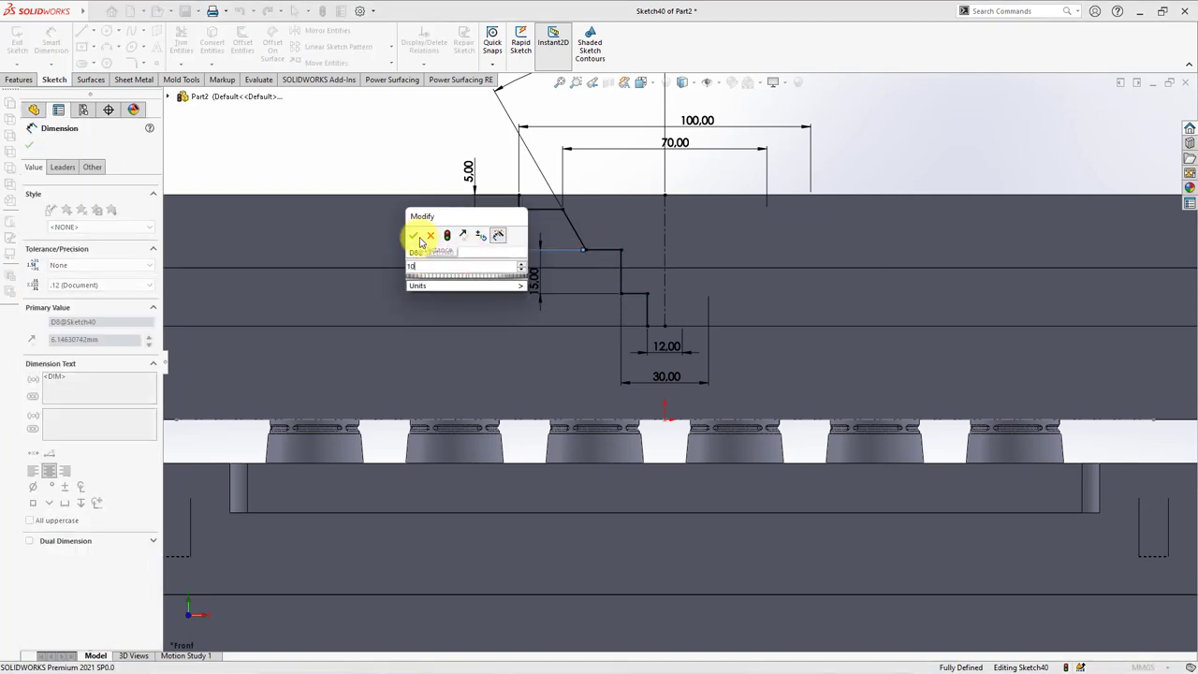
left_click(412, 235)
scroll(415, 187, "up", 2)
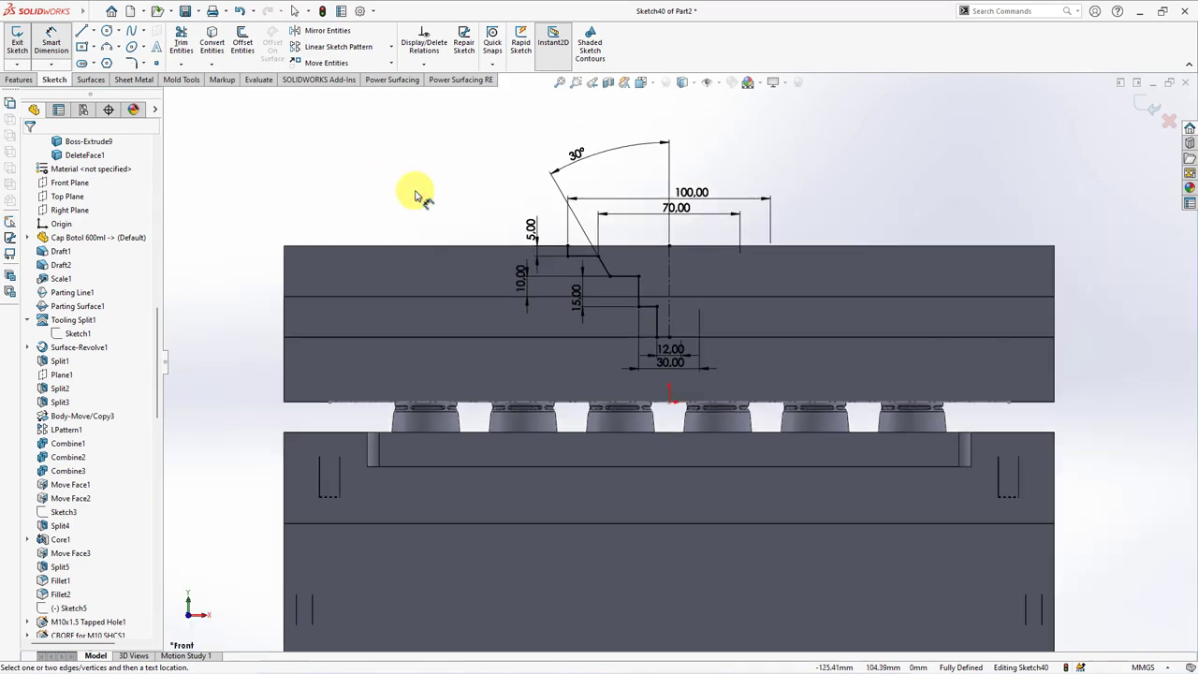
middle_click_drag(414, 187, 414, 229)
Step: Revolve the Sketch40 profile into a revolved surface
left_click(87, 80)
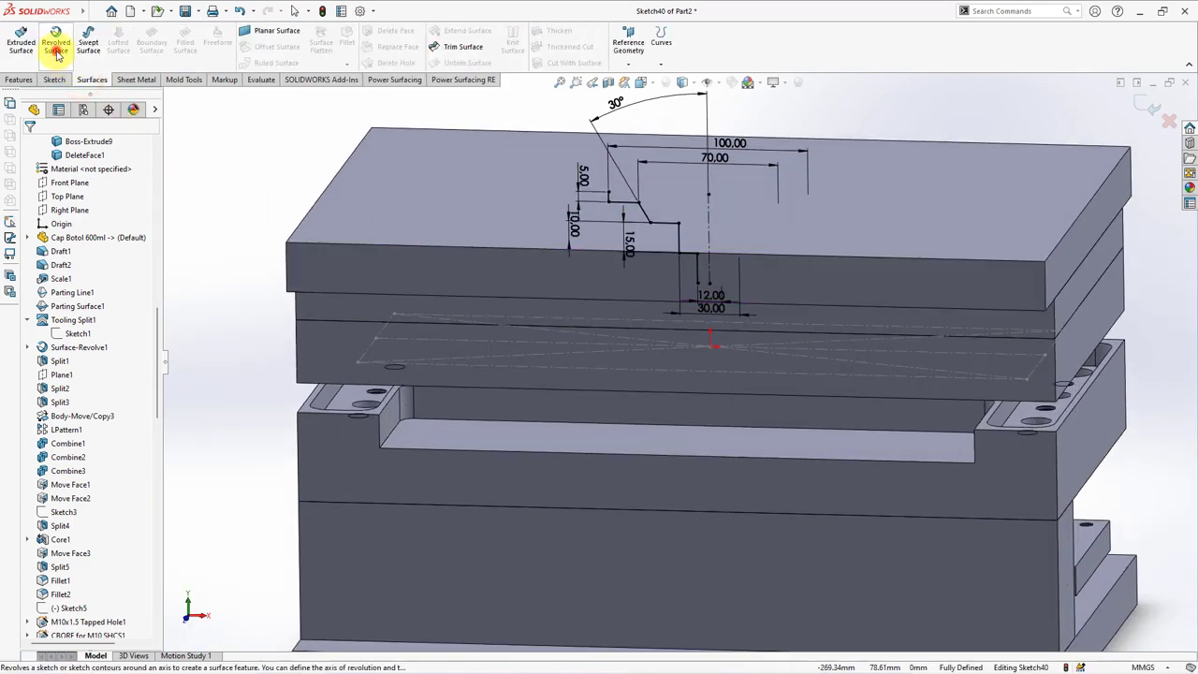
left_click(57, 47)
left_click(28, 145)
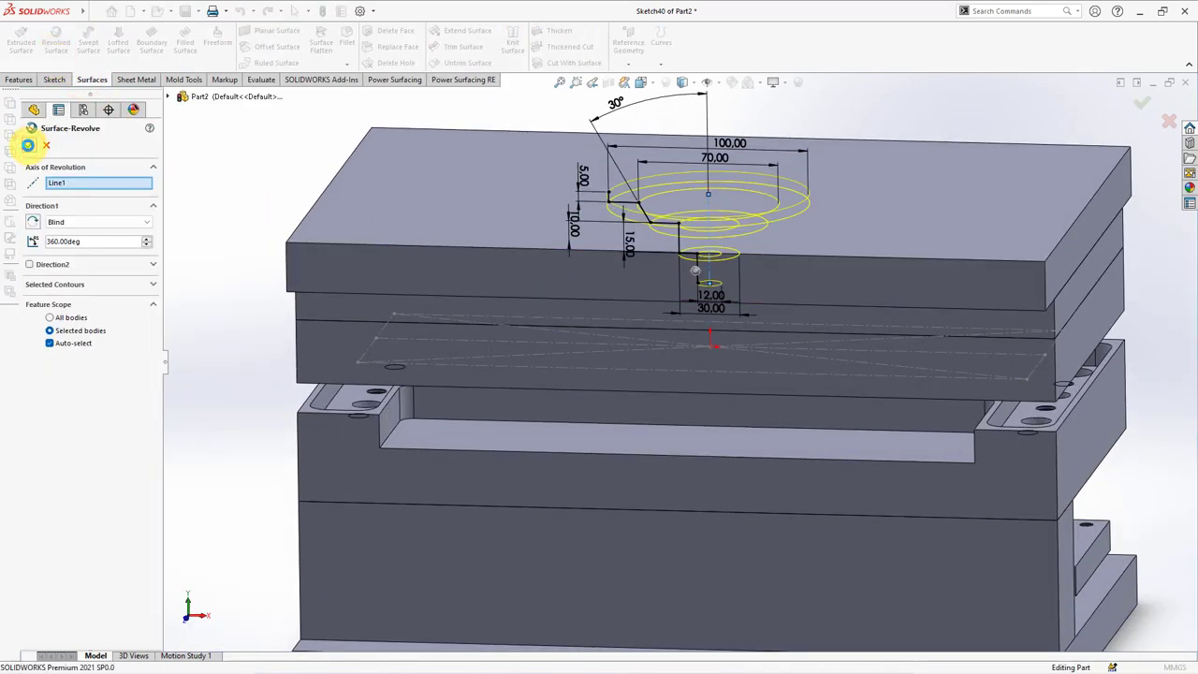
Step: Cut the top two plates with the revolved surface, leaving a counterbored pocket
left_click(543, 64)
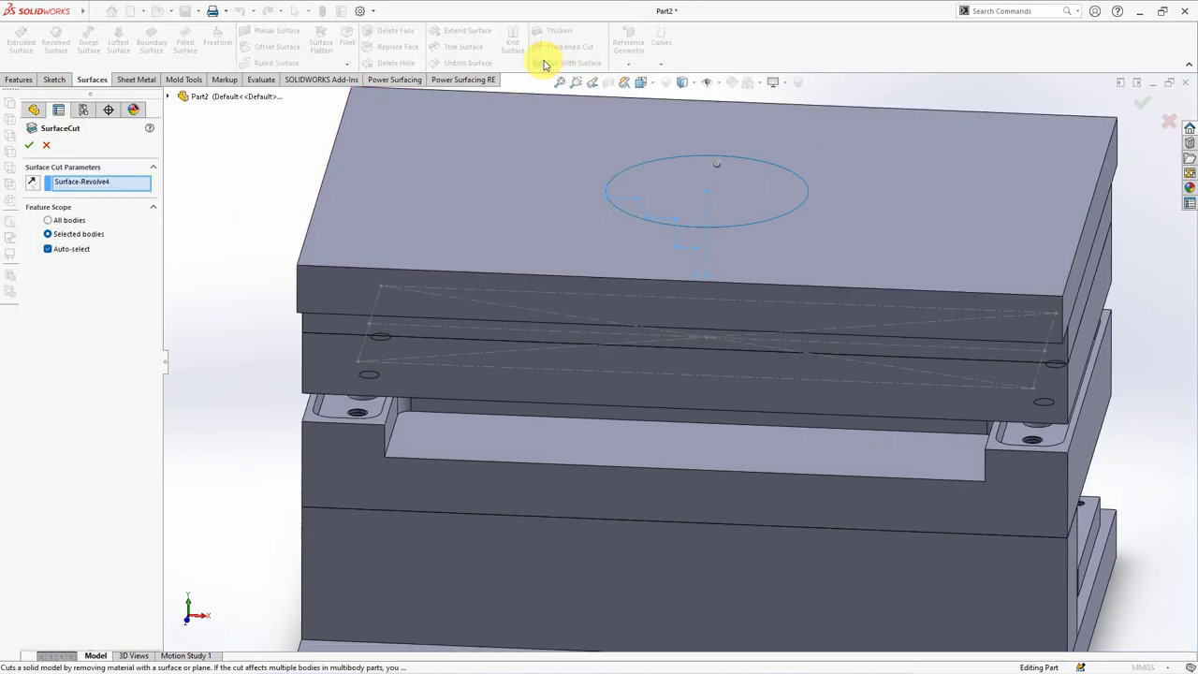
middle_click_drag(459, 153, 428, 160)
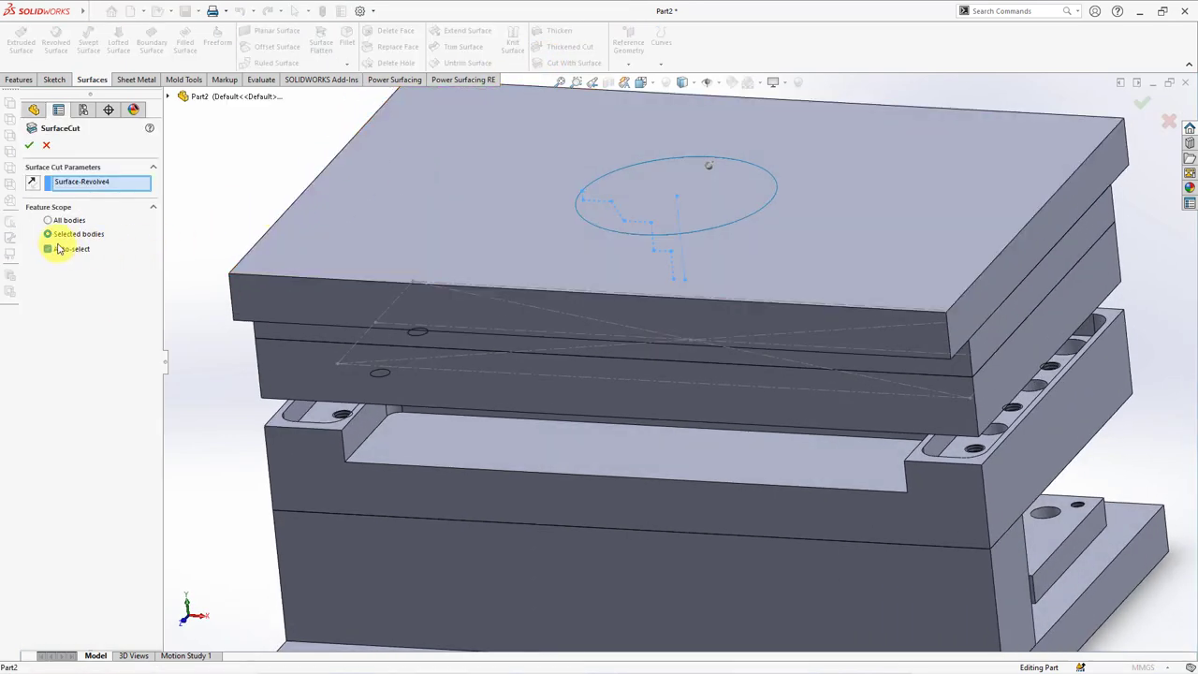
left_click(29, 147)
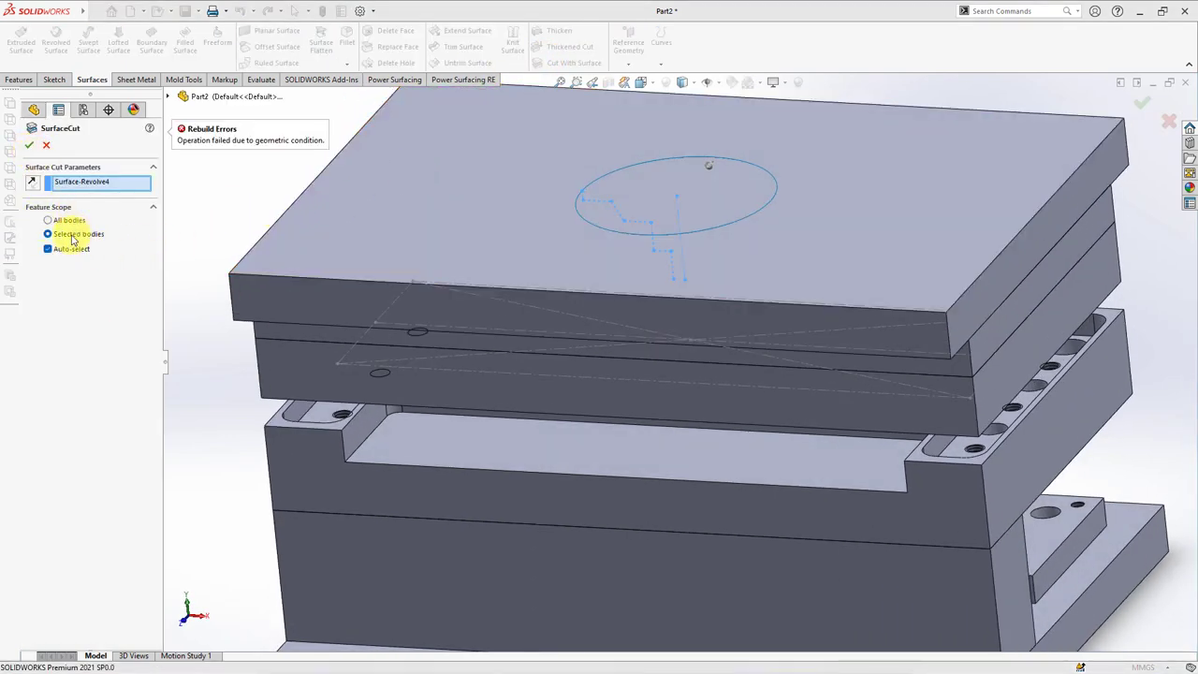
left_click(48, 248)
left_click(331, 284)
left_click(326, 333)
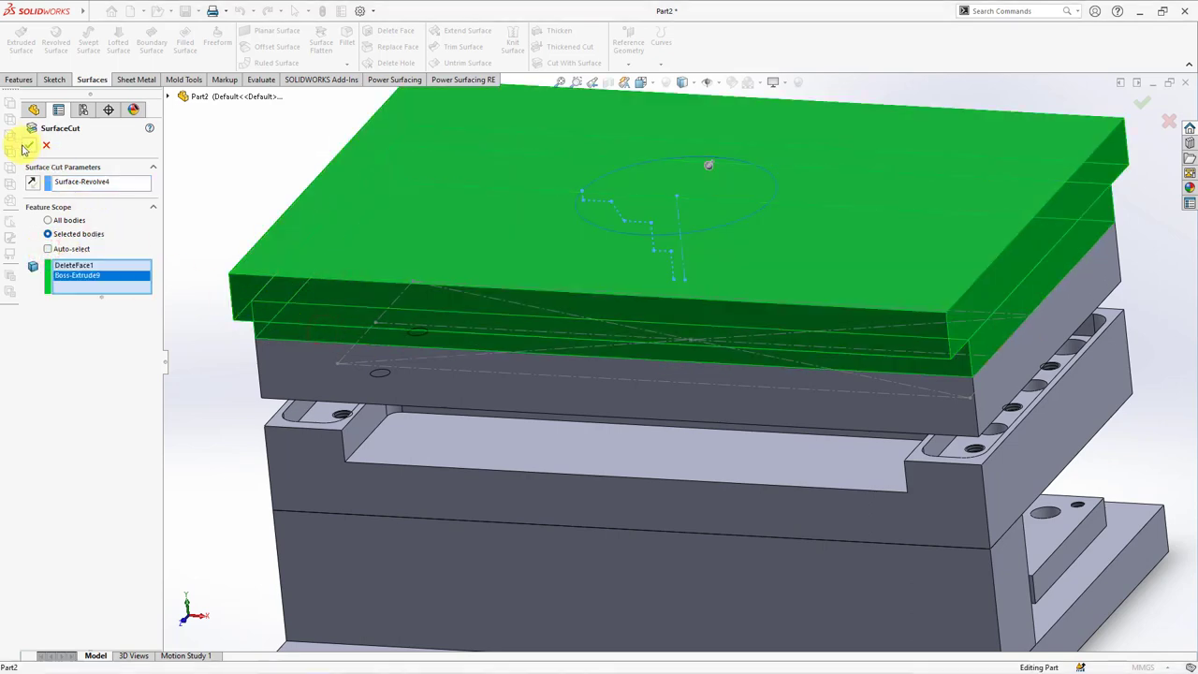
middle_click_drag(240, 182, 301, 223)
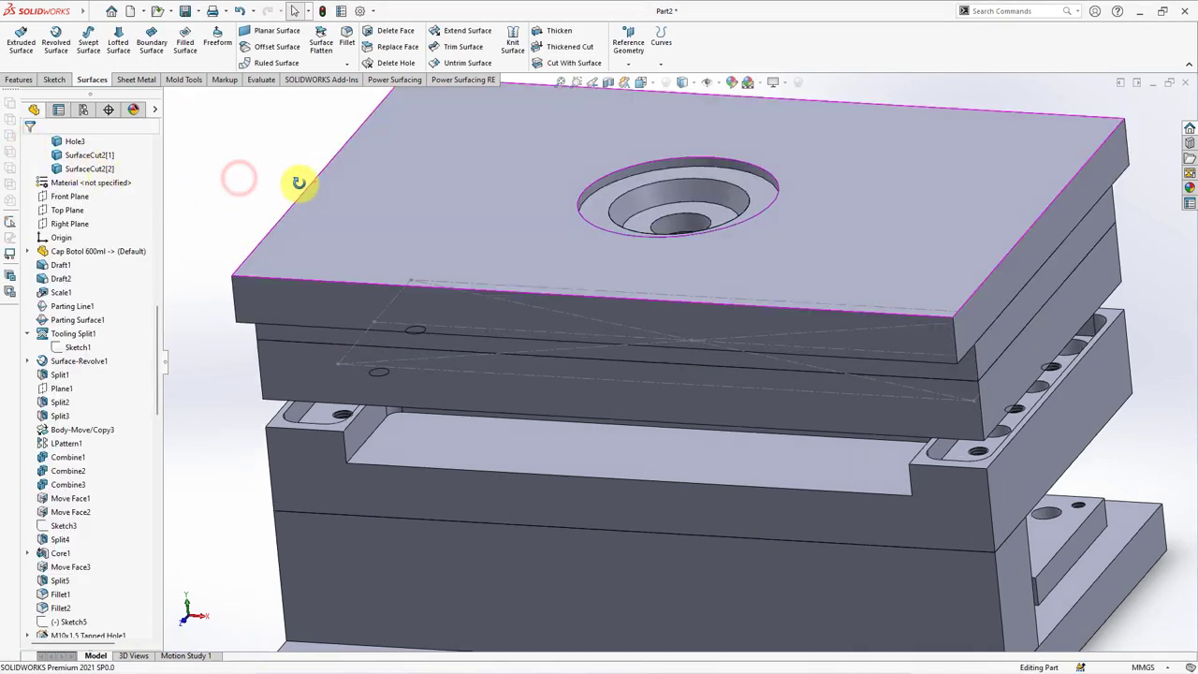
Step: Start a new sketch on Front Plane and switch the display to wireframe
left_click(71, 194)
left_click(70, 187)
scroll(705, 184, "down", 3)
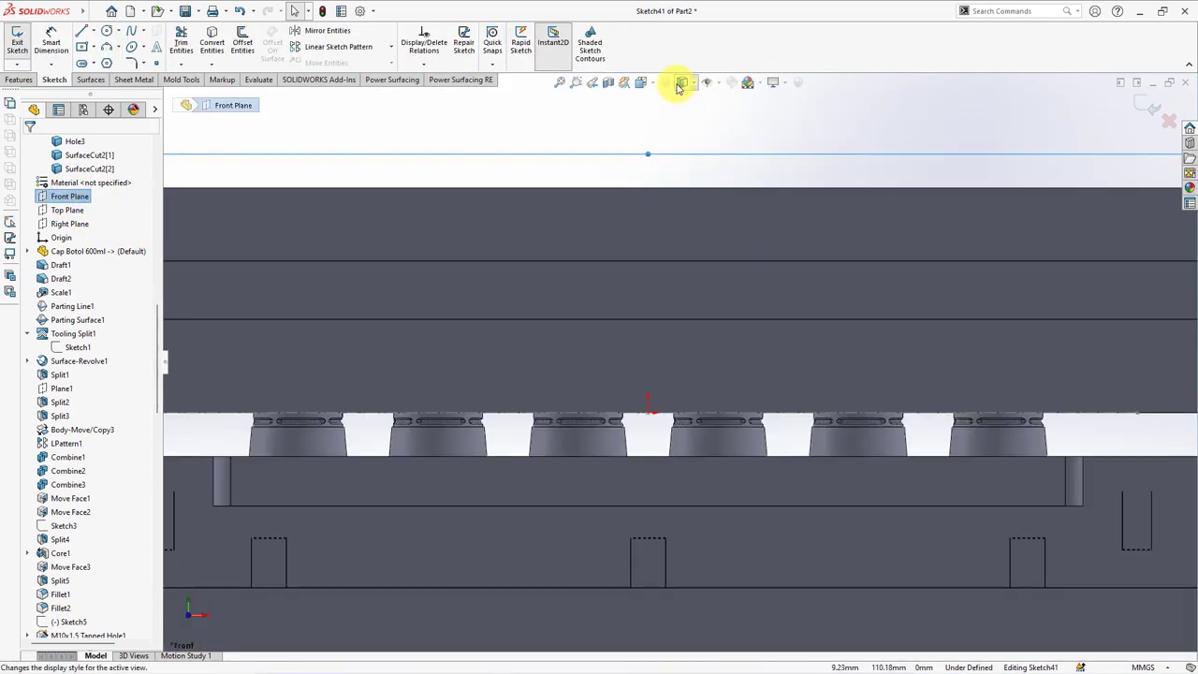
left_click(684, 172)
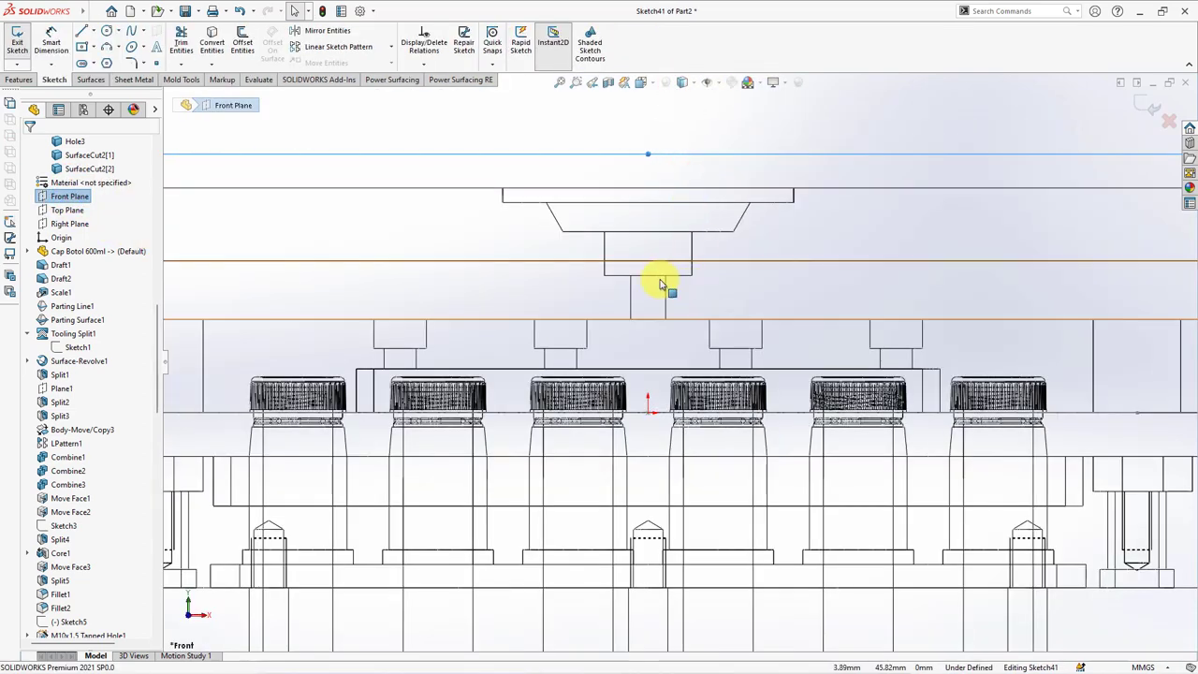
scroll(662, 285, "down", 3)
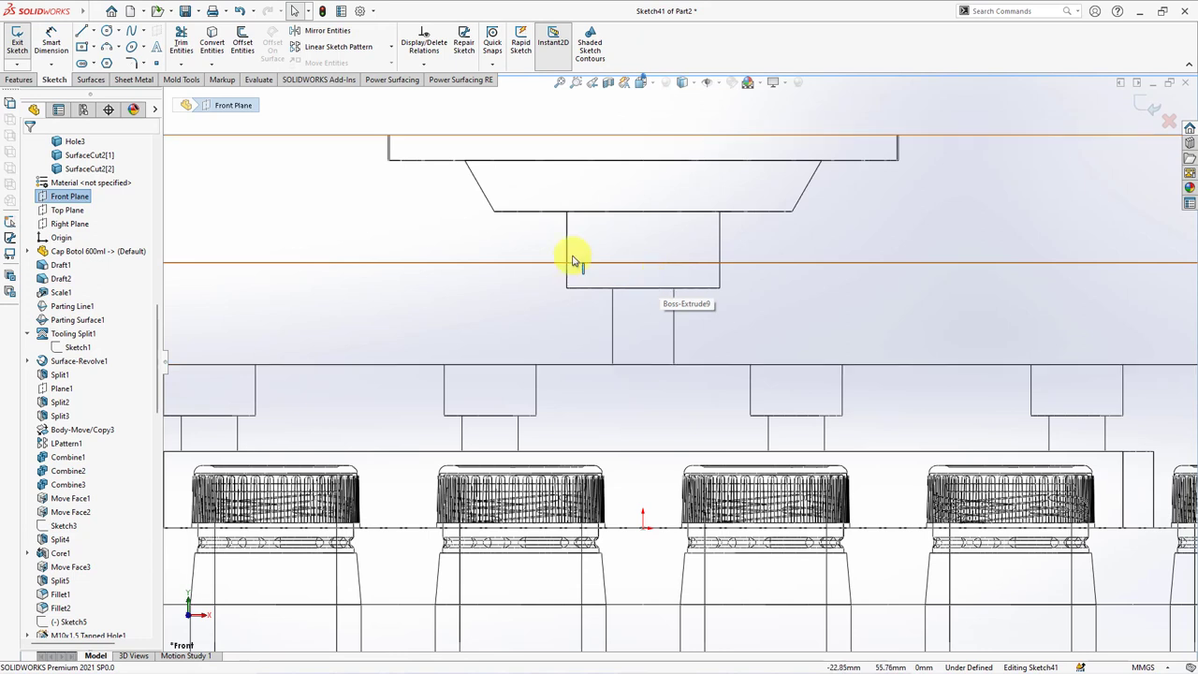
Step: Draw a vertical construction centerline between the lower and upper edges
left_click(93, 30)
left_click(103, 56)
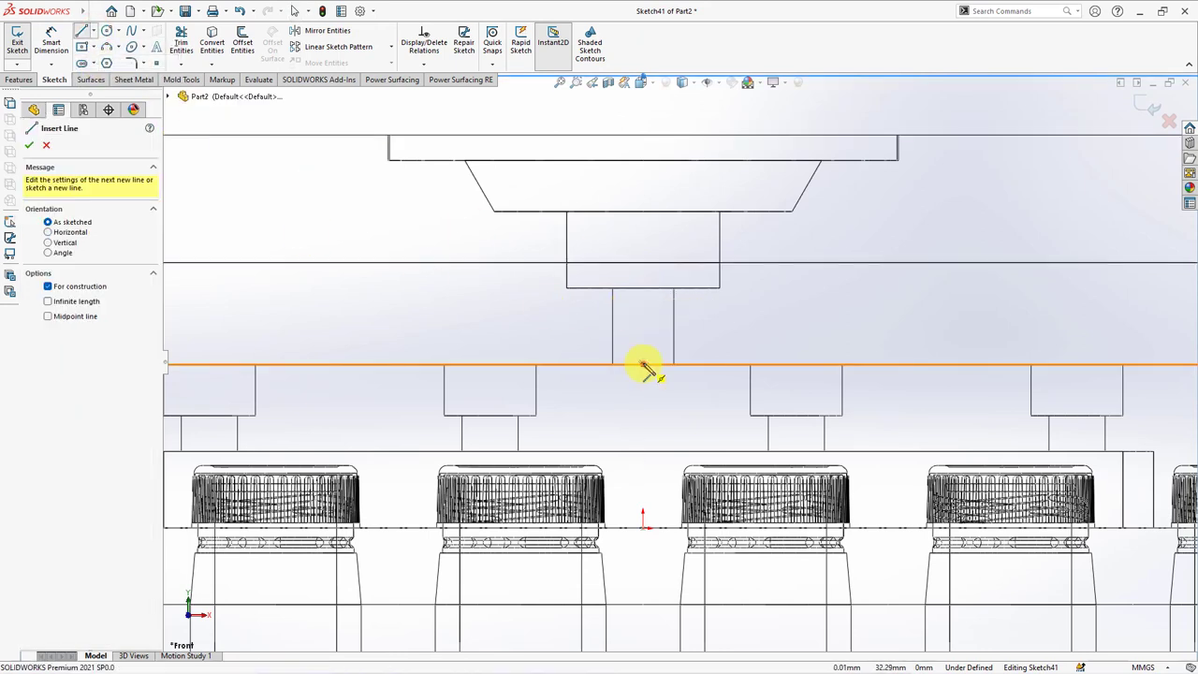
left_click(642, 364)
left_click(642, 212)
right_click(643, 215)
left_click(651, 223)
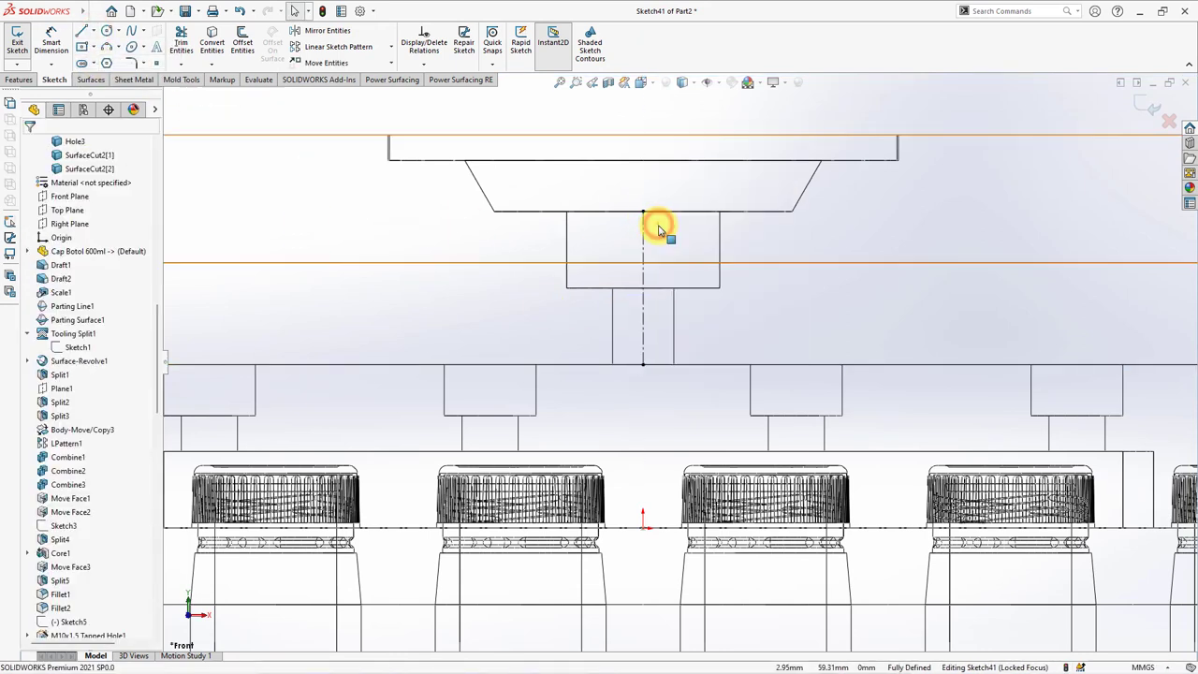
Step: Add a short horizontal line from the centerline and a small arc
left_click(91, 30)
left_click(94, 43)
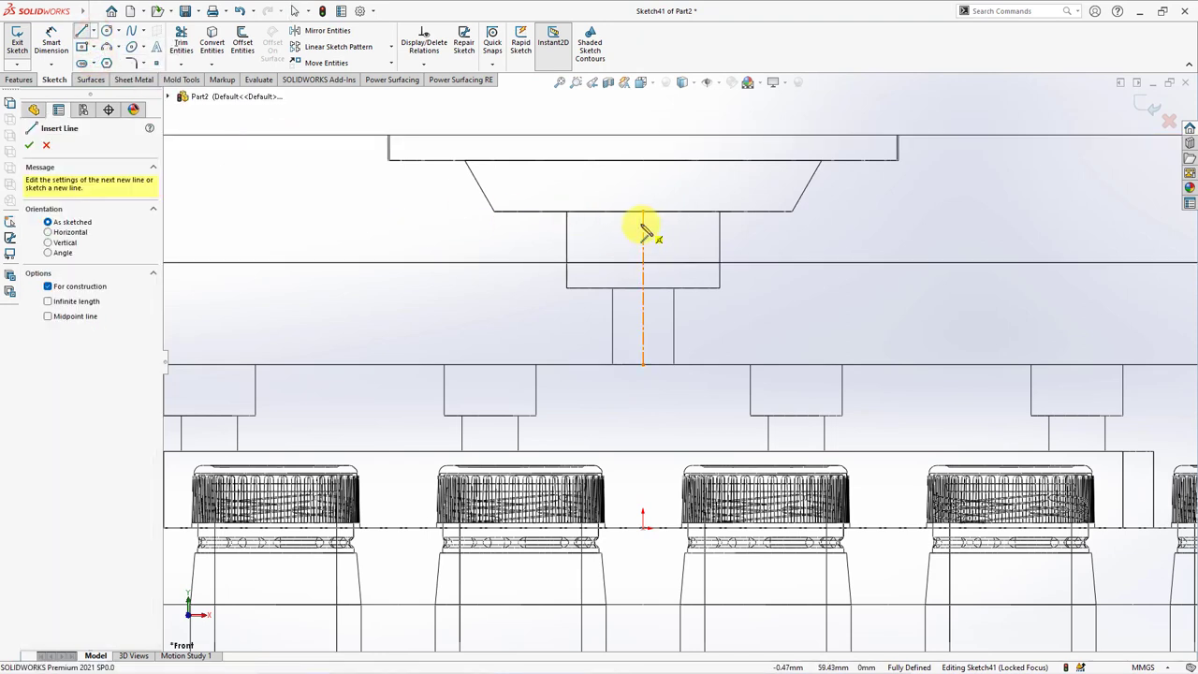
left_click(642, 225)
left_click(680, 225)
right_click(685, 232)
left_click(717, 235)
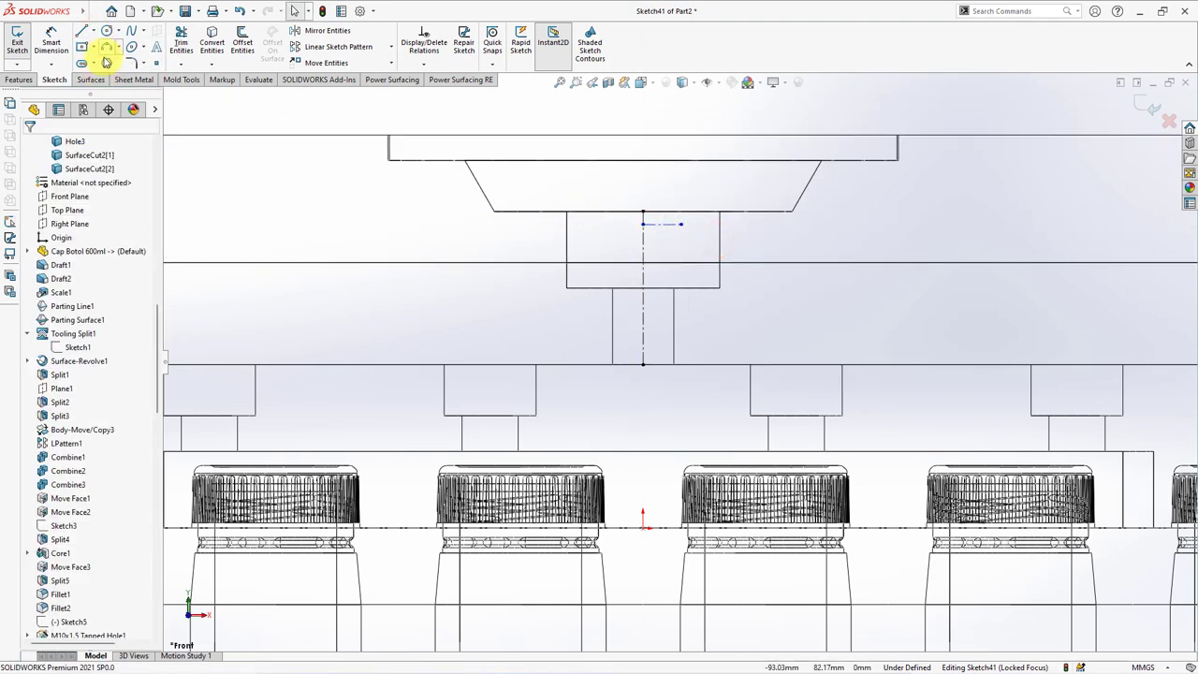
left_click(107, 47)
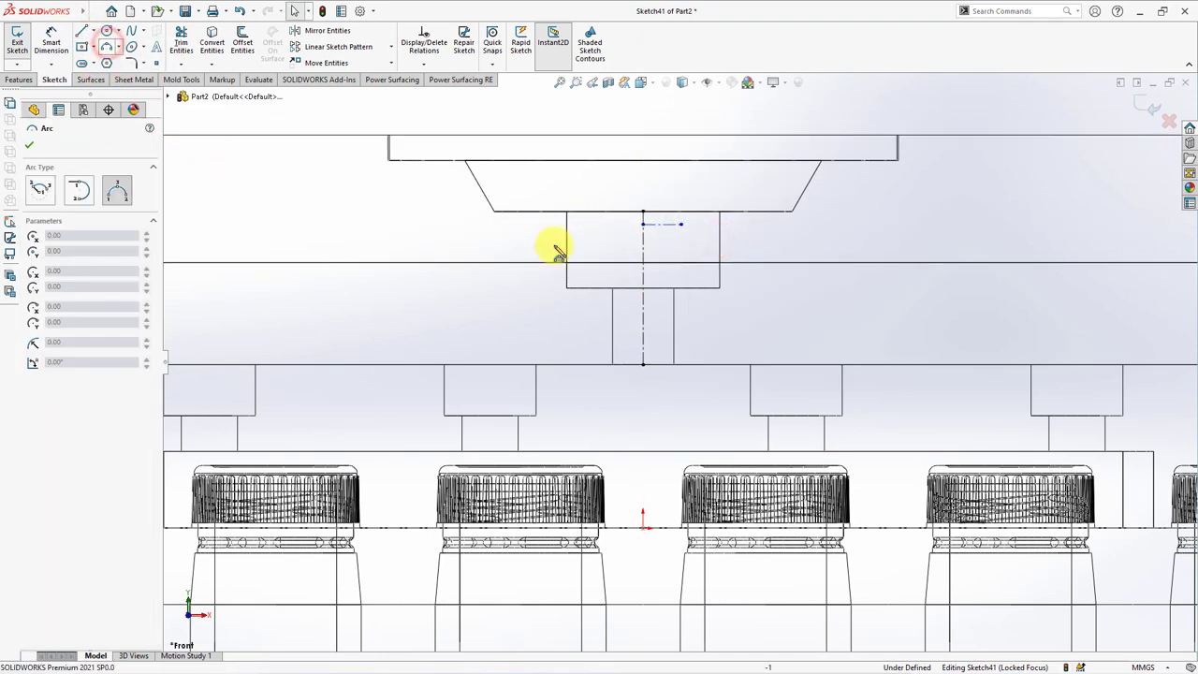
left_click(625, 222)
right_click(625, 225)
left_click(649, 233)
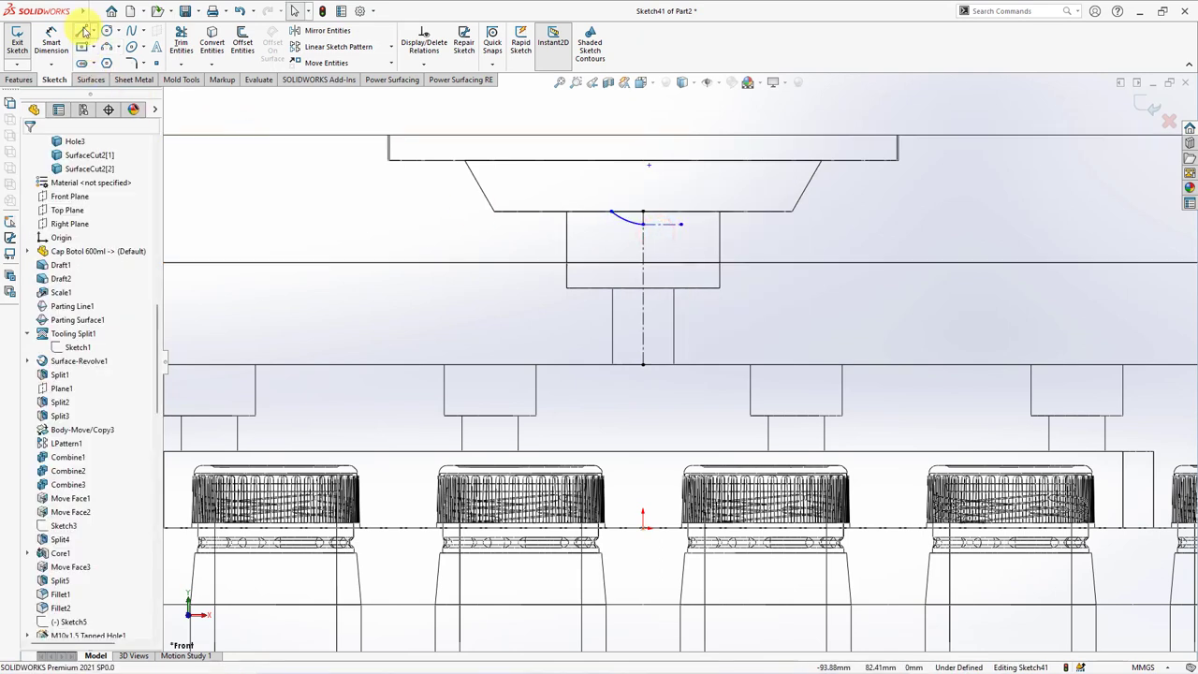
Step: Chain lines from the arc along the top edge and down the stepped pocket sides
left_click(81, 30)
left_click_drag(613, 217, 566, 211)
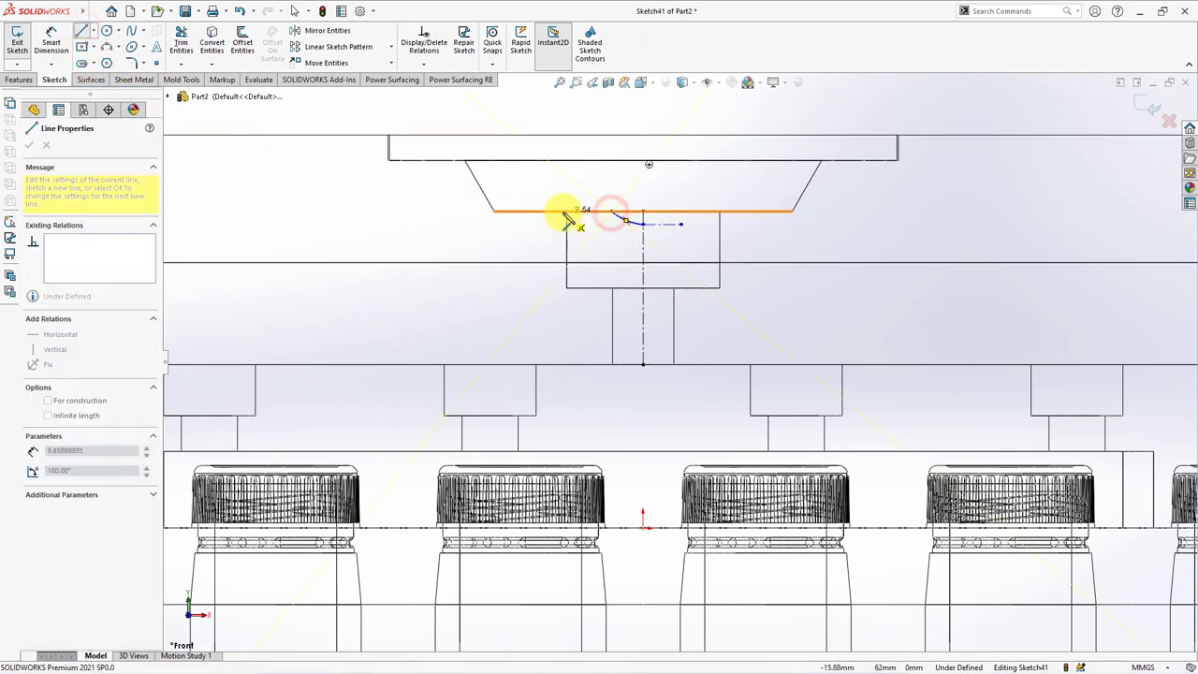
left_click(566, 287)
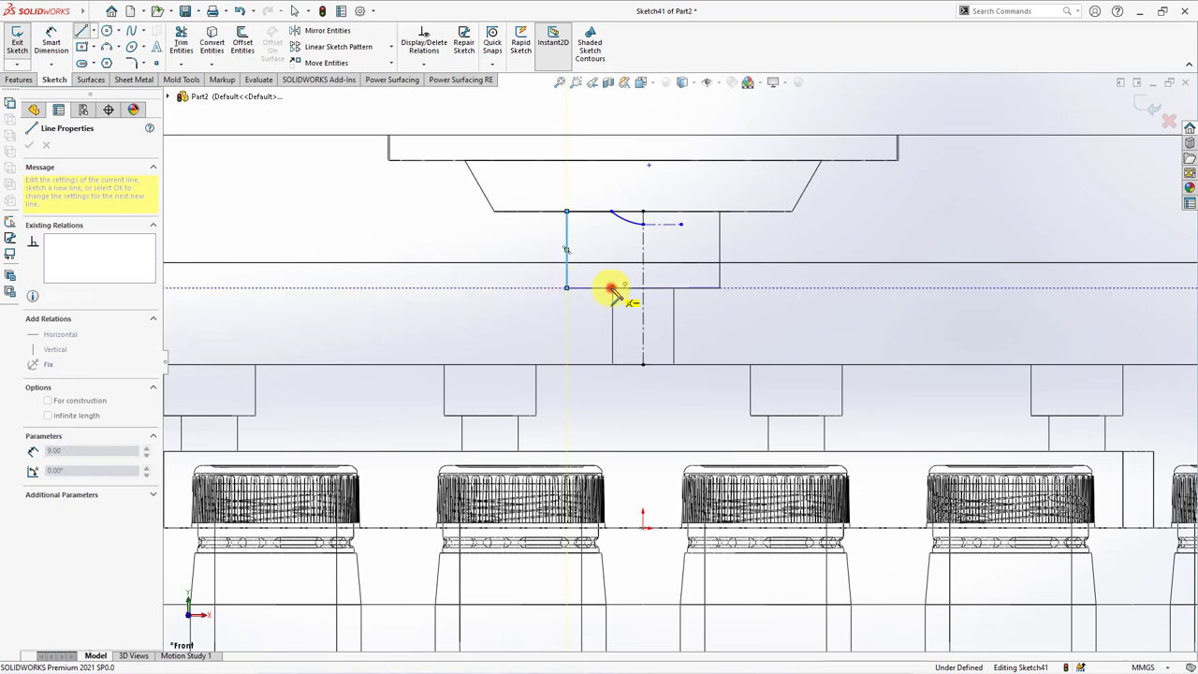
left_click(612, 288)
left_click(613, 365)
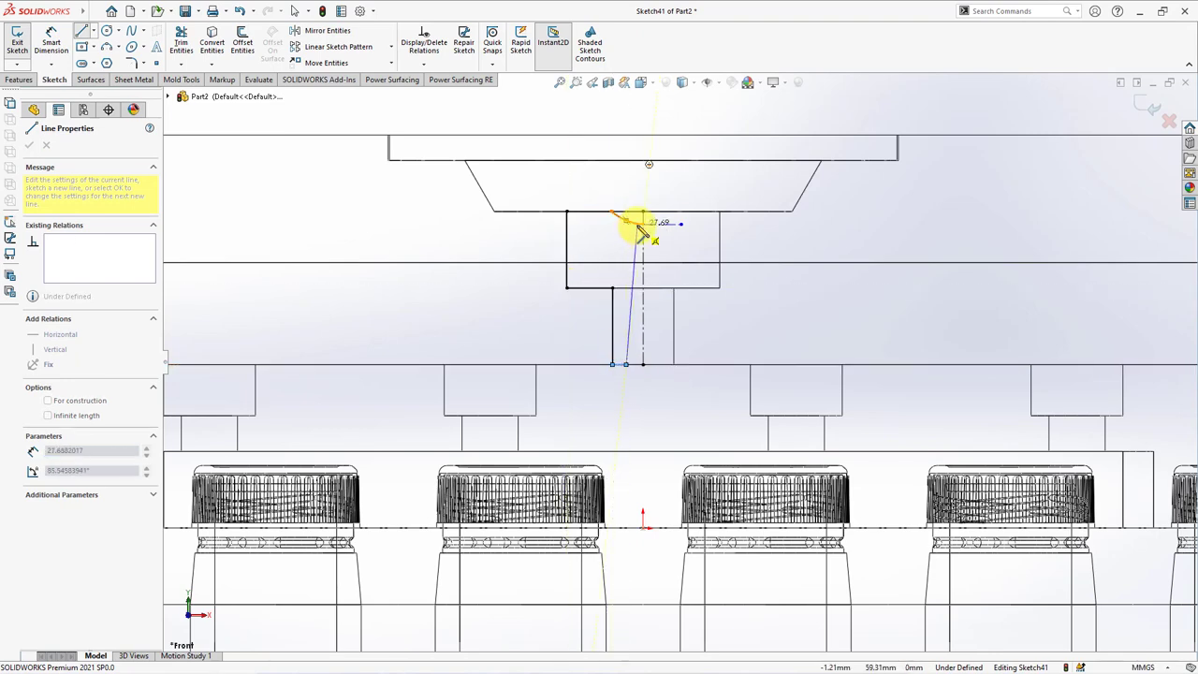
Step: Make the arc tangent to the slanted line and dimension the taper angle at 4°
scroll(647, 235, "down", 3)
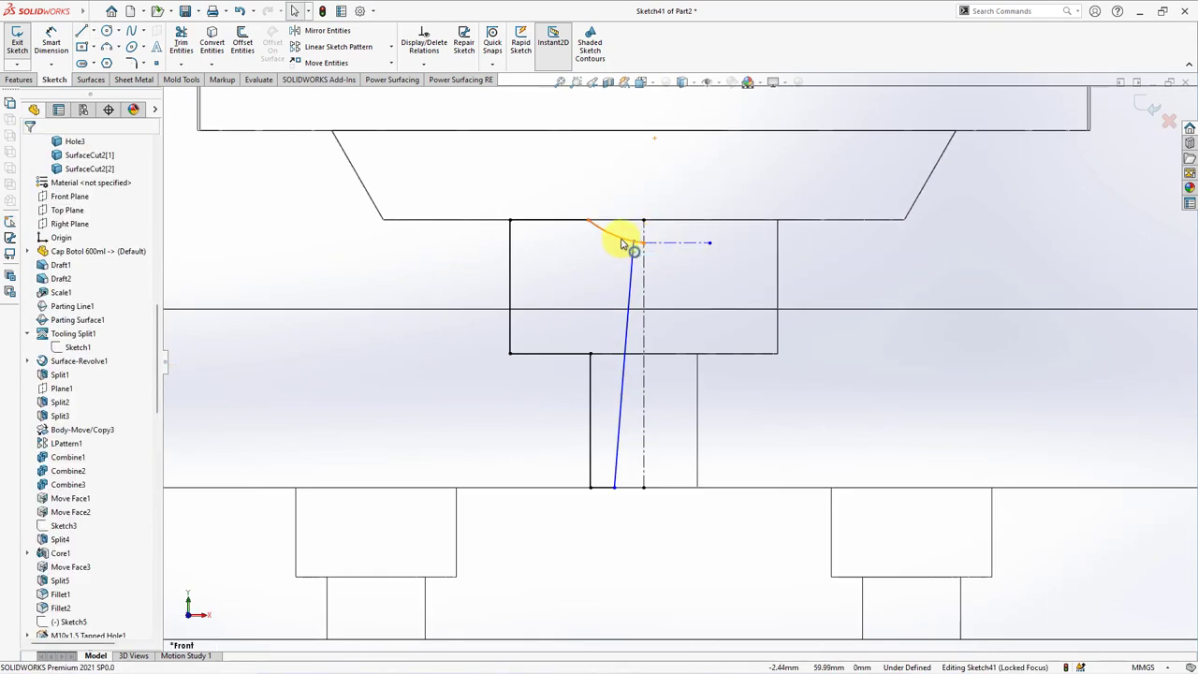
left_click(622, 244)
left_click(673, 241, "ctrl")
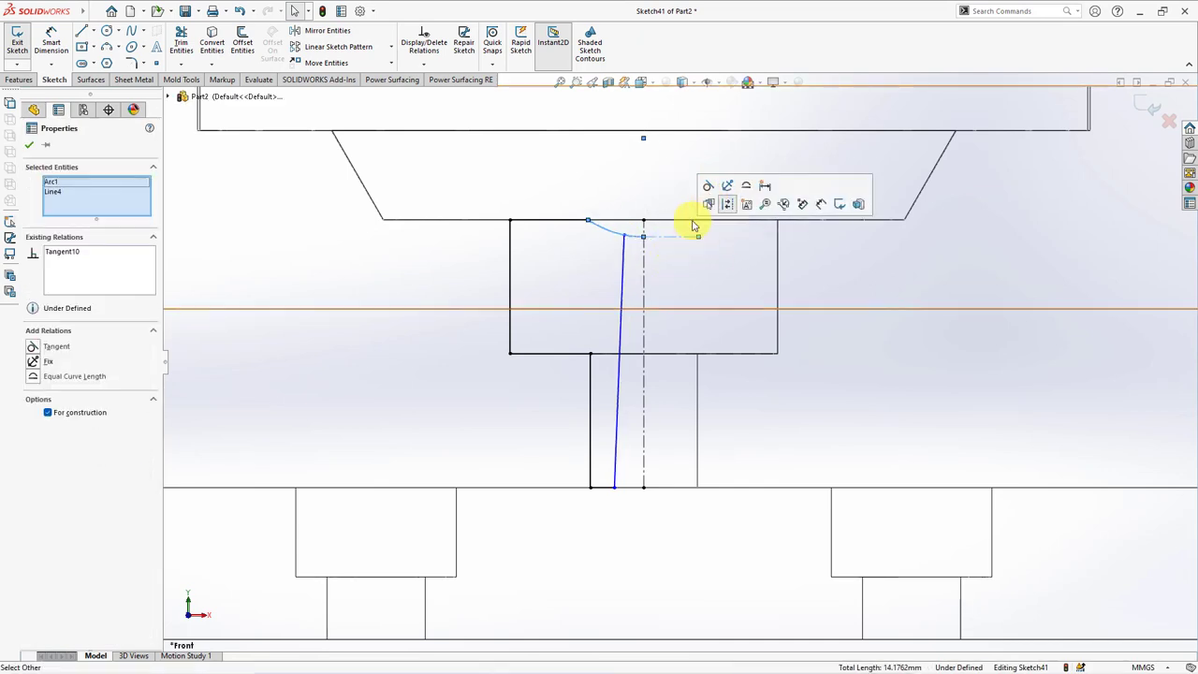
left_click(51, 42)
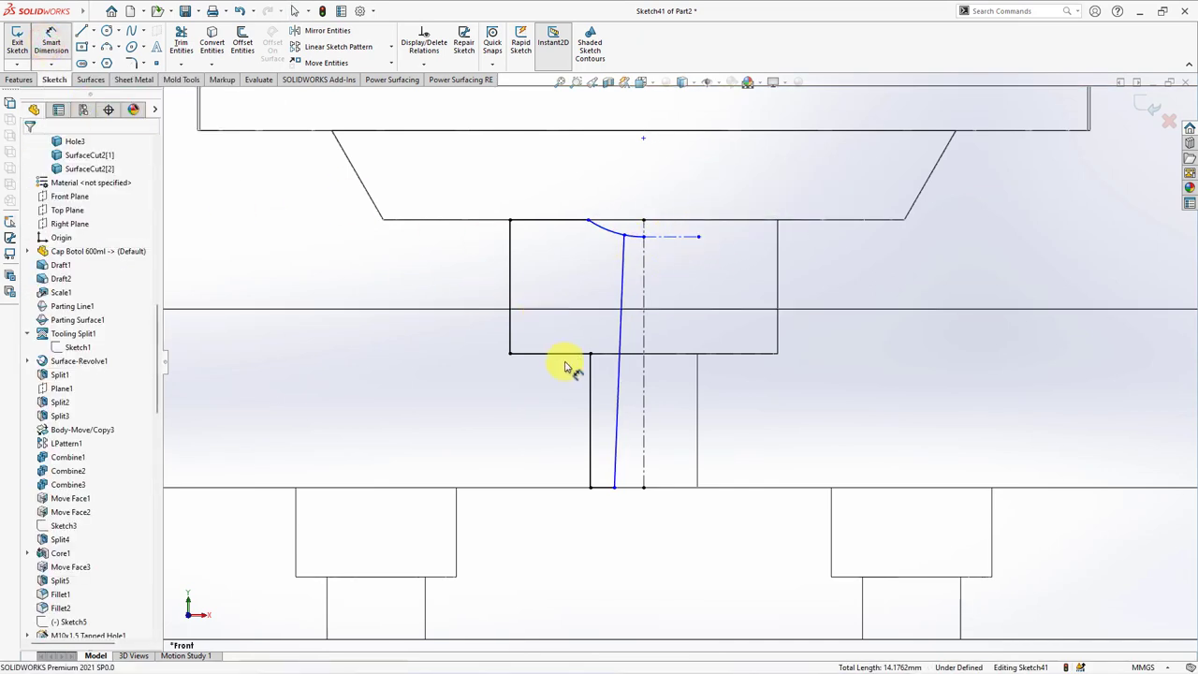
left_click(620, 339)
left_click(637, 373)
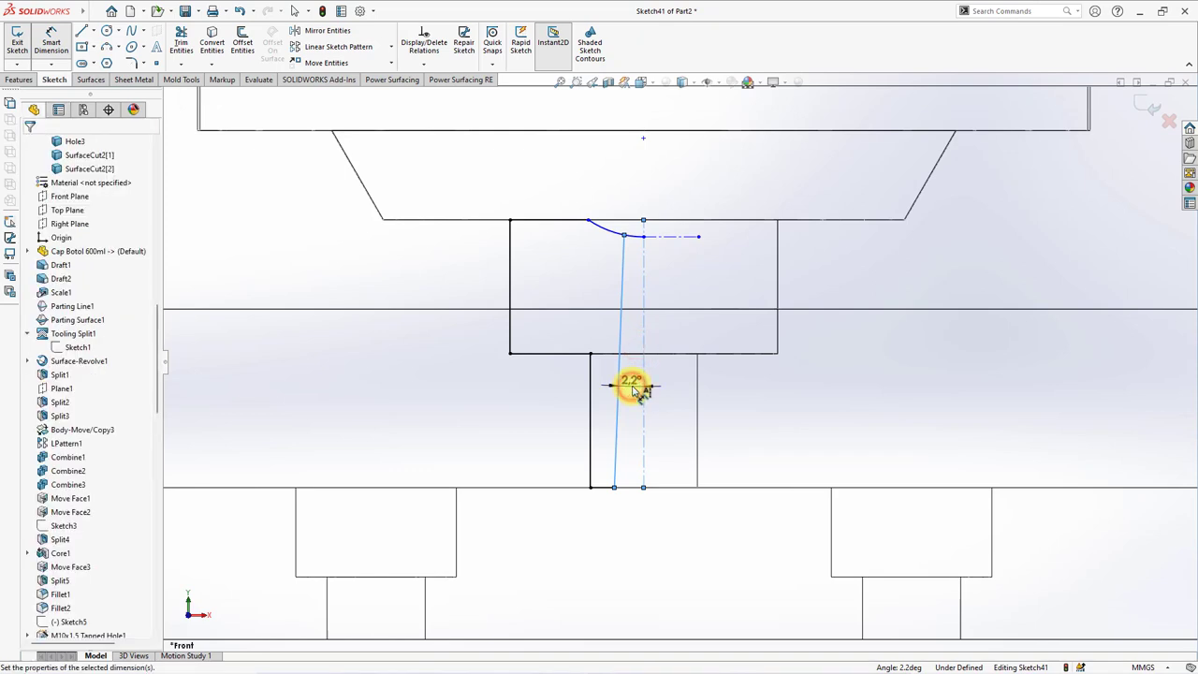
type("4")
left_click(580, 370)
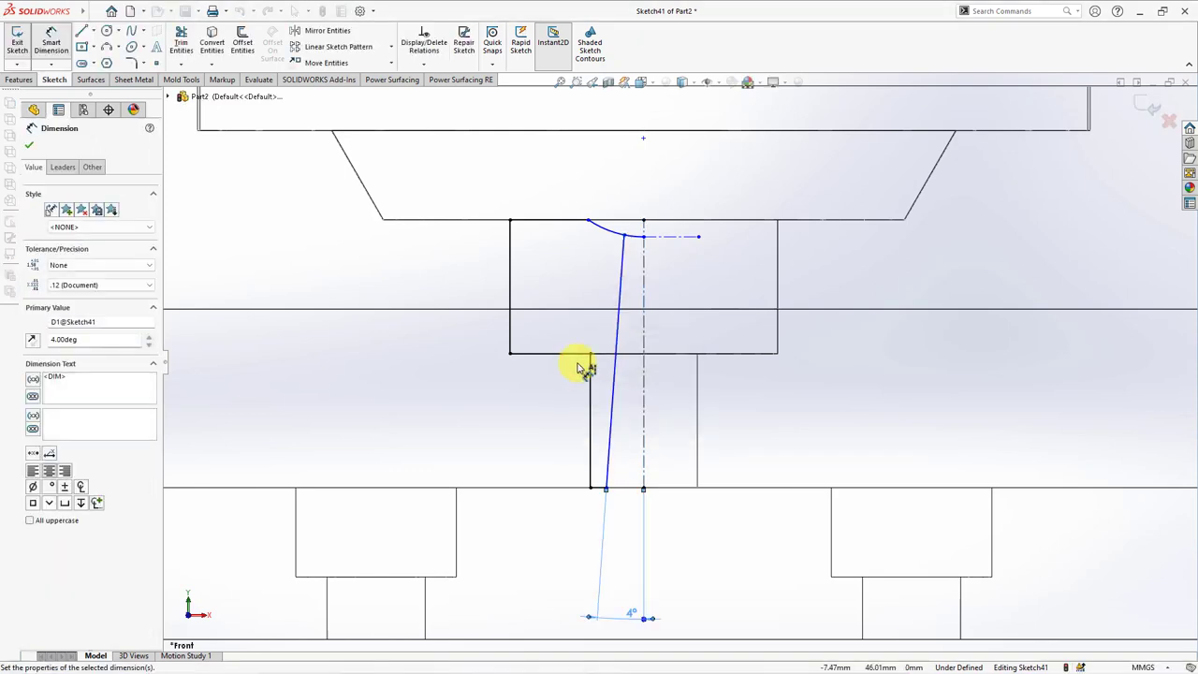
Step: Add the 3.00 mm horizontal and vertical offsets and the R10 arc radius
left_click(642, 239)
left_click(652, 241)
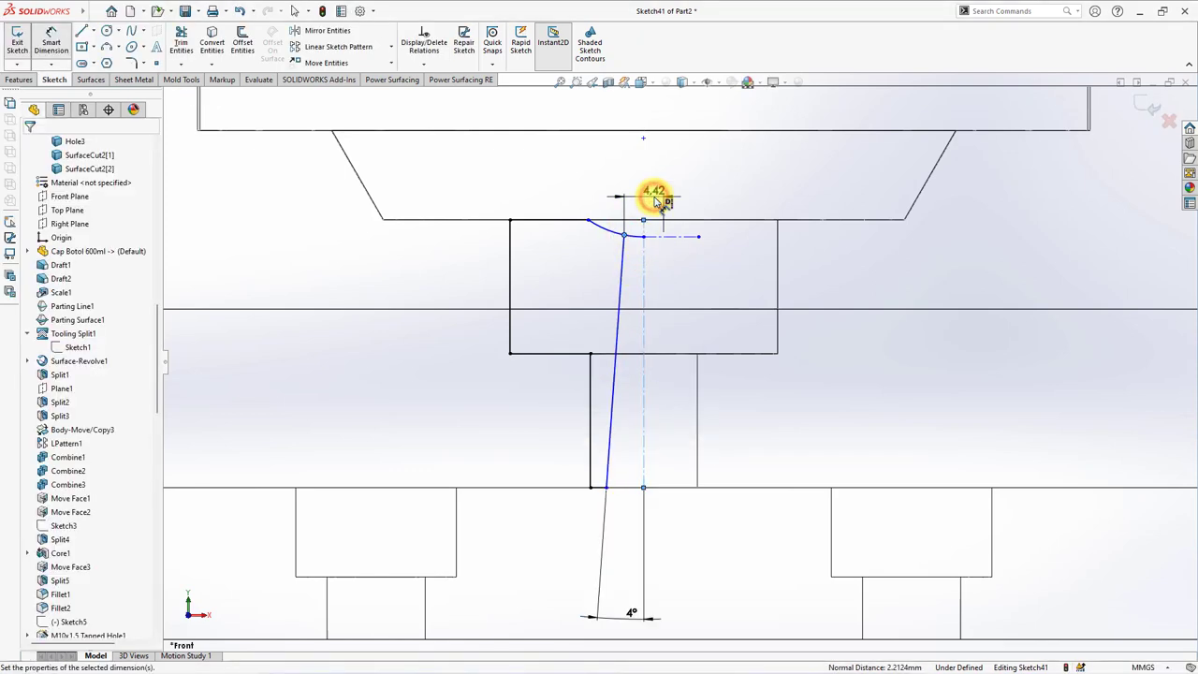
left_click(655, 196)
left_click(604, 182)
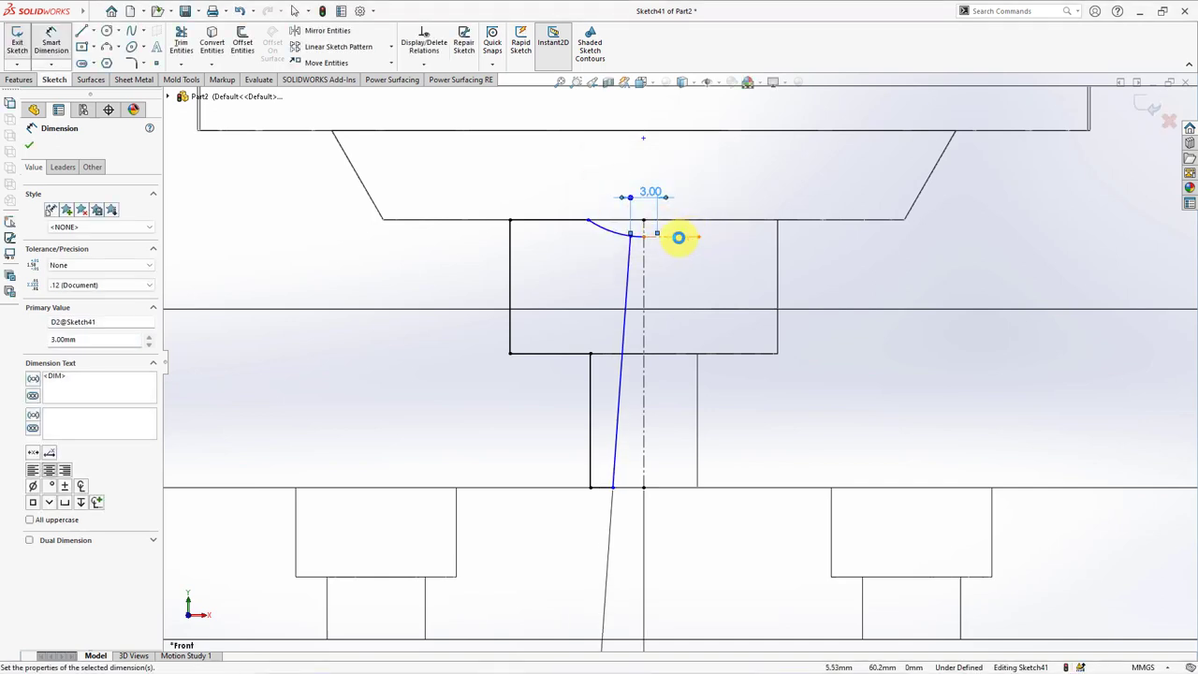
left_click(687, 235)
left_click(707, 218)
left_click(722, 193)
type("3")
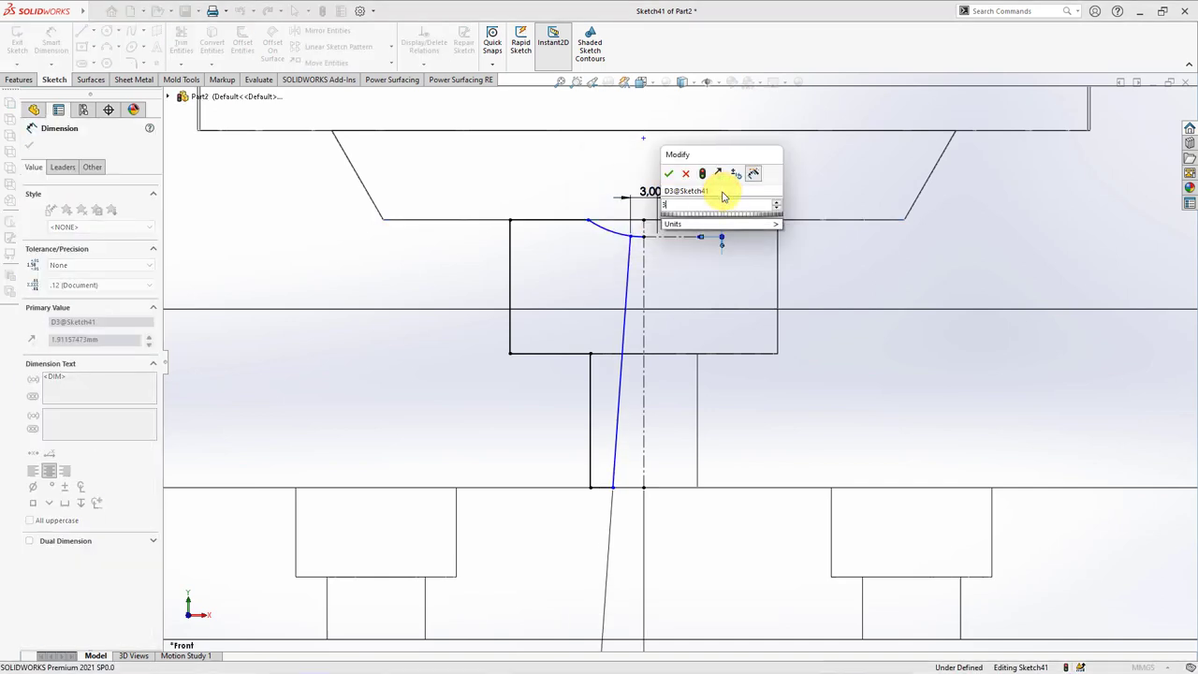
left_click(671, 176)
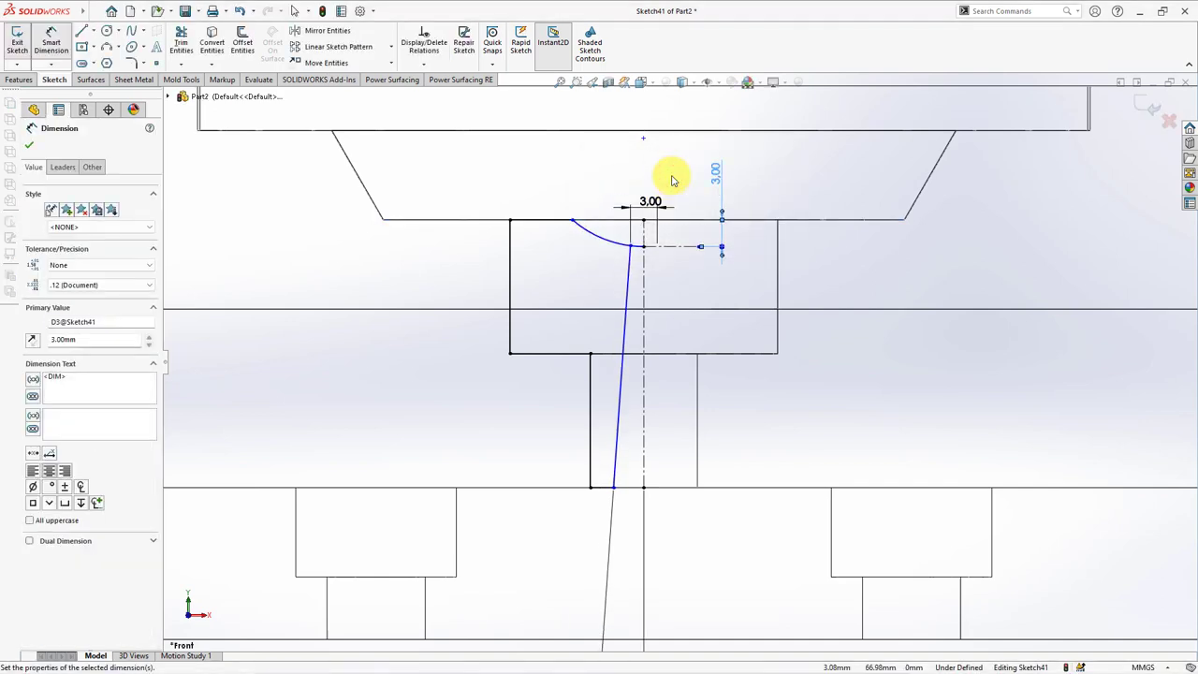
left_click(609, 245)
left_click(550, 273)
type("10")
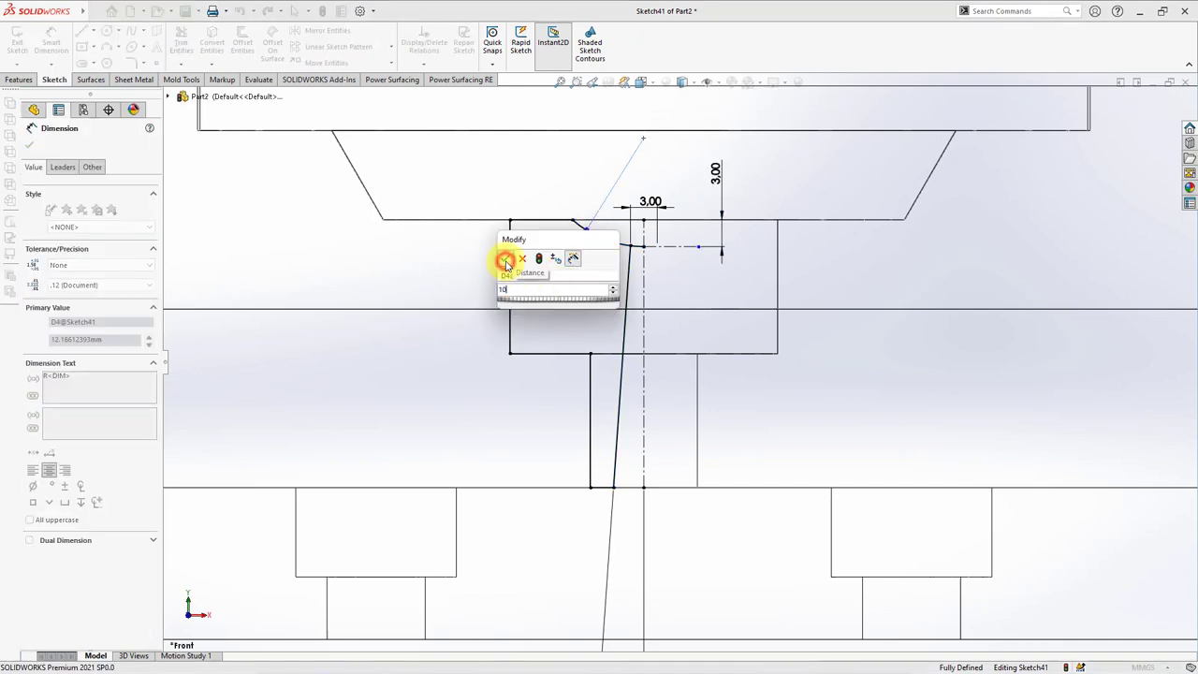
left_click(505, 263)
left_click(29, 145)
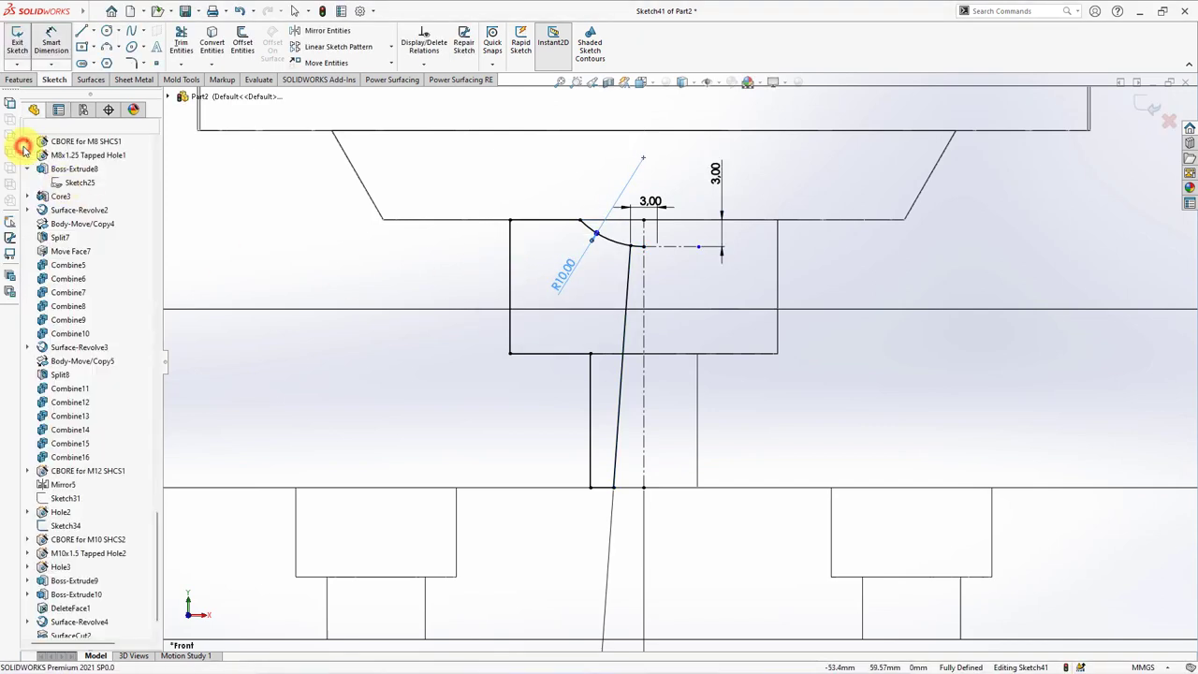
Step: Try splitting the R10 arc, then abandon the split
scroll(663, 267, "down", 1)
scroll(655, 271, "down", 1)
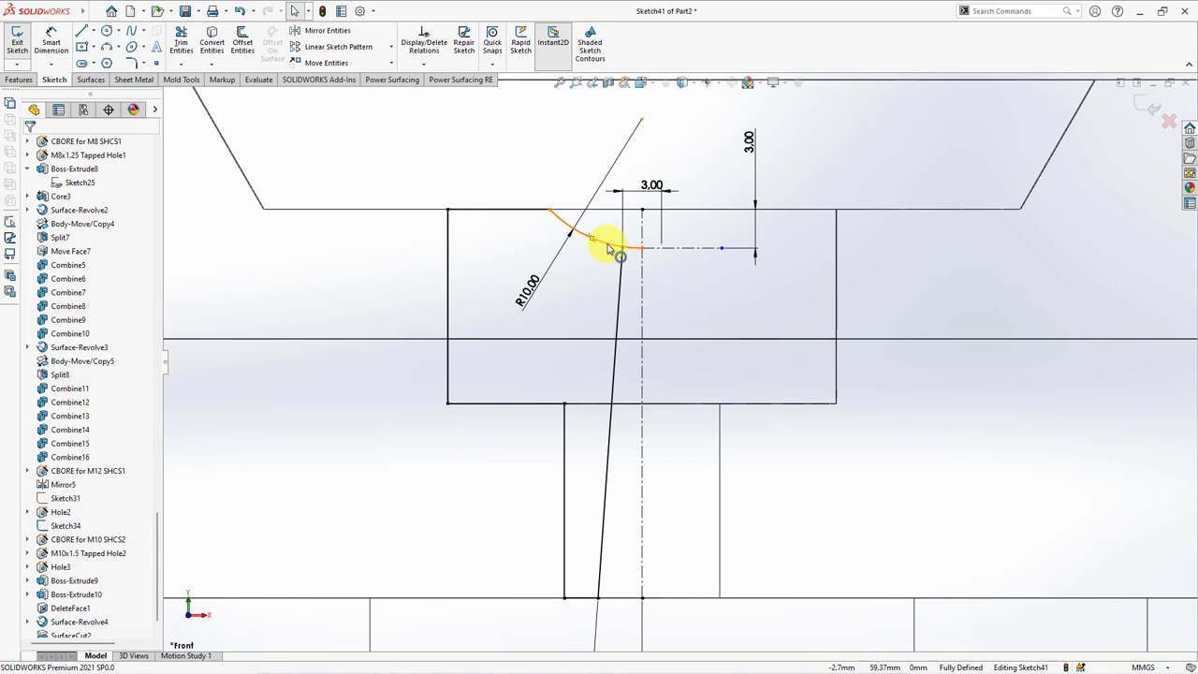
right_click(608, 246)
left_click(802, 481)
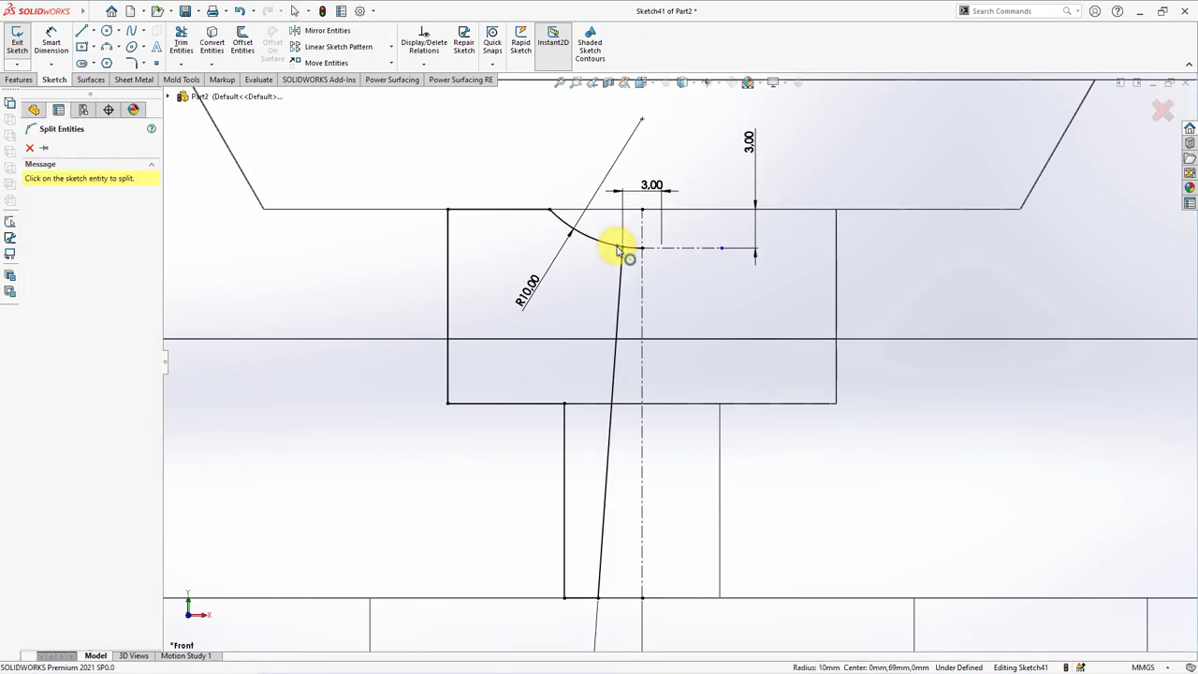
right_click(617, 249)
Step: Make the arc's end point coincident with the centerline to fully define the sketch
left_click(649, 315)
left_click(618, 247)
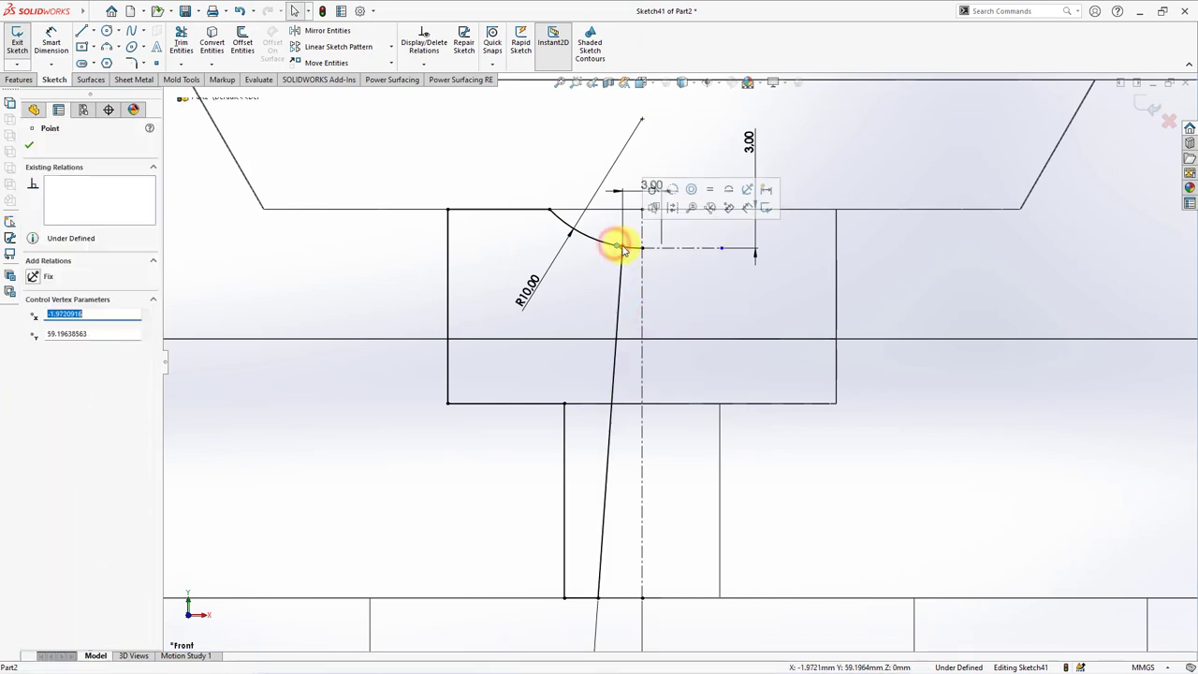
left_click(643, 236, "ctrl")
left_click(692, 193)
left_click(636, 253)
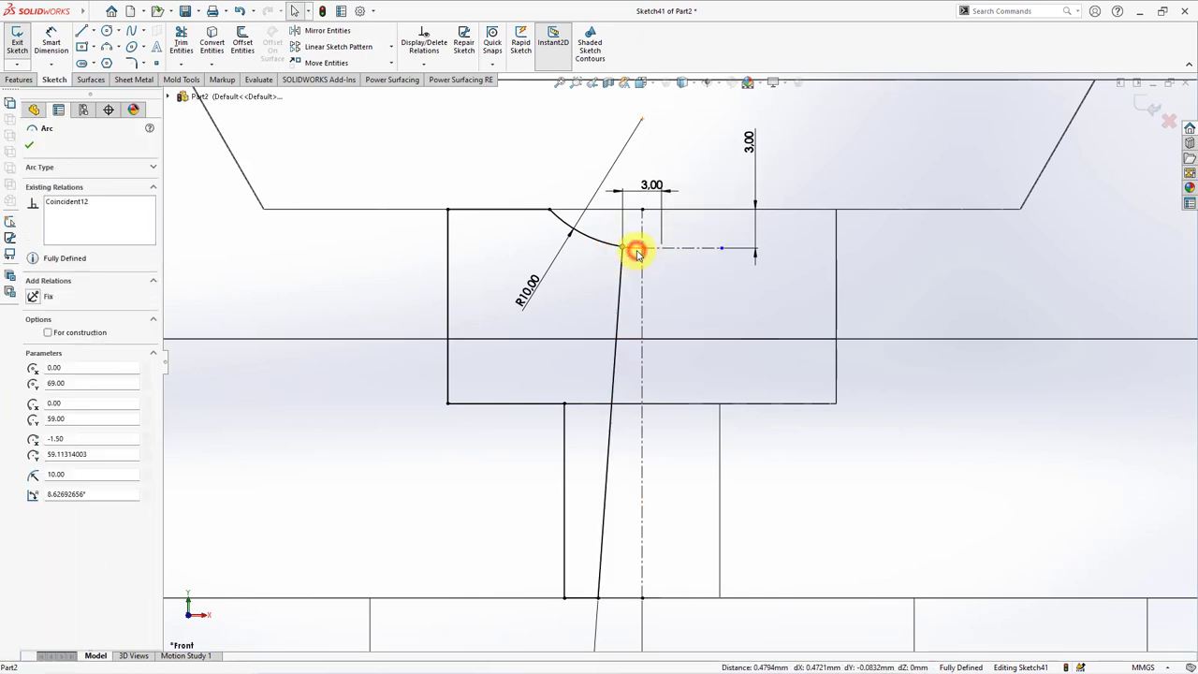
left_click(682, 266)
scroll(682, 266, "up", 2)
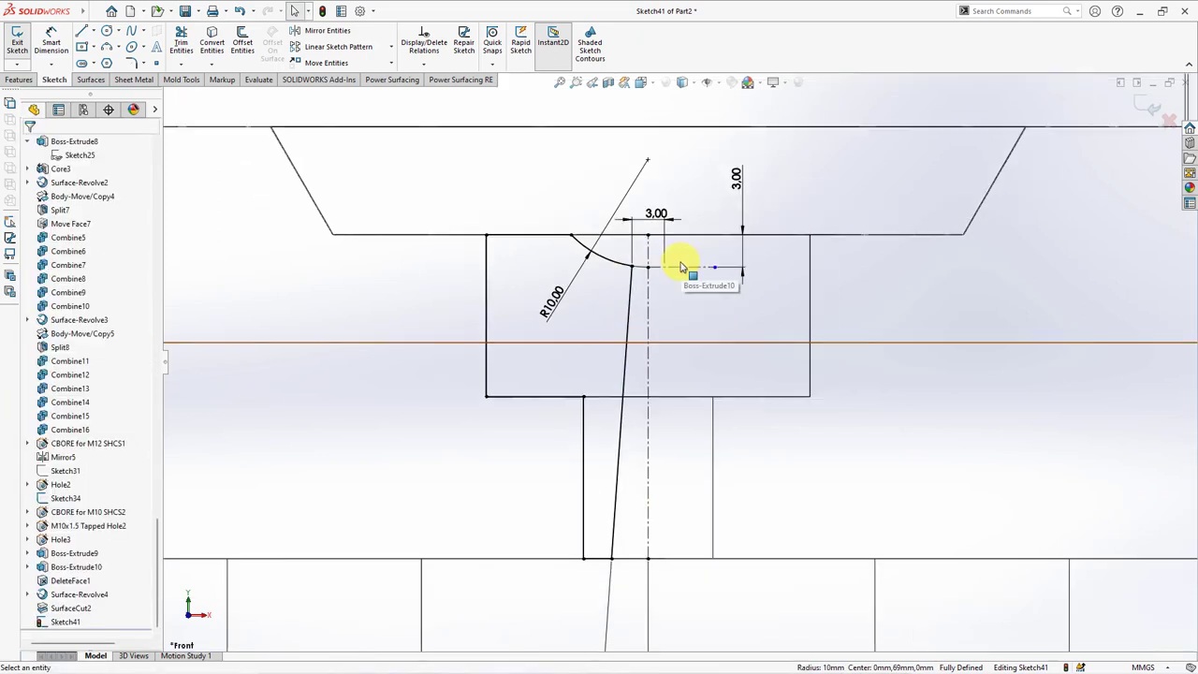
scroll(682, 267, "up", 2)
scroll(682, 266, "up", 2)
left_click(21, 78)
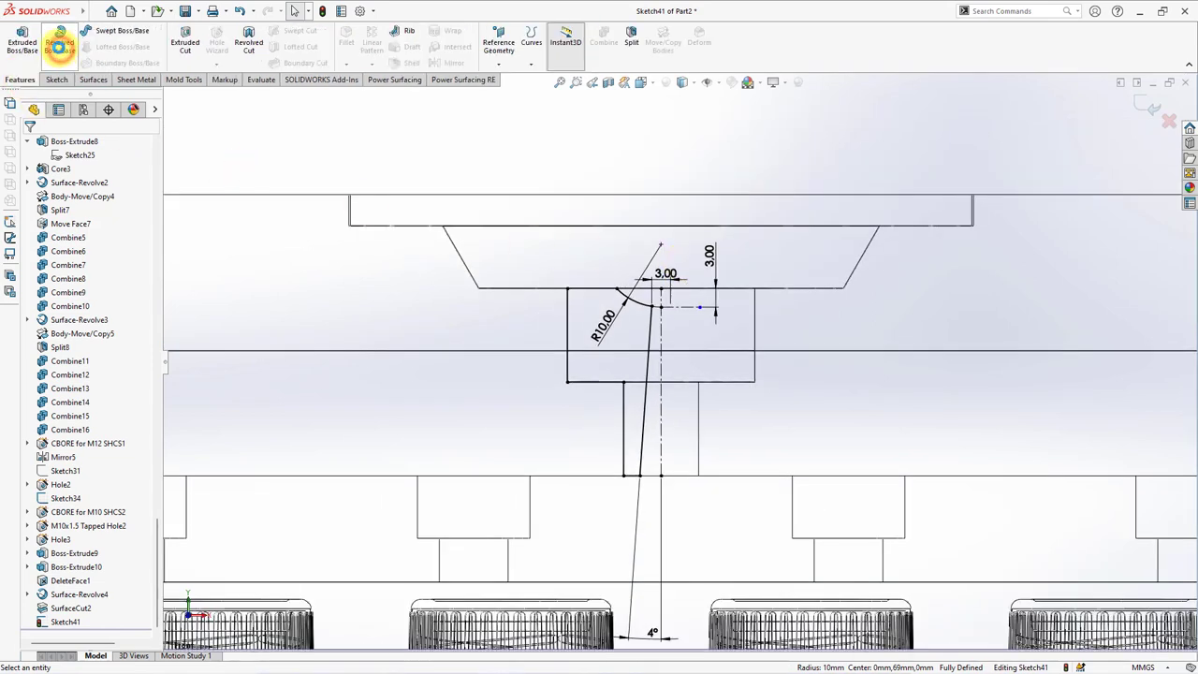
Step: Revolve the sketch region 360° about centerline Line1 with Thin Feature turned off
left_click(58, 42)
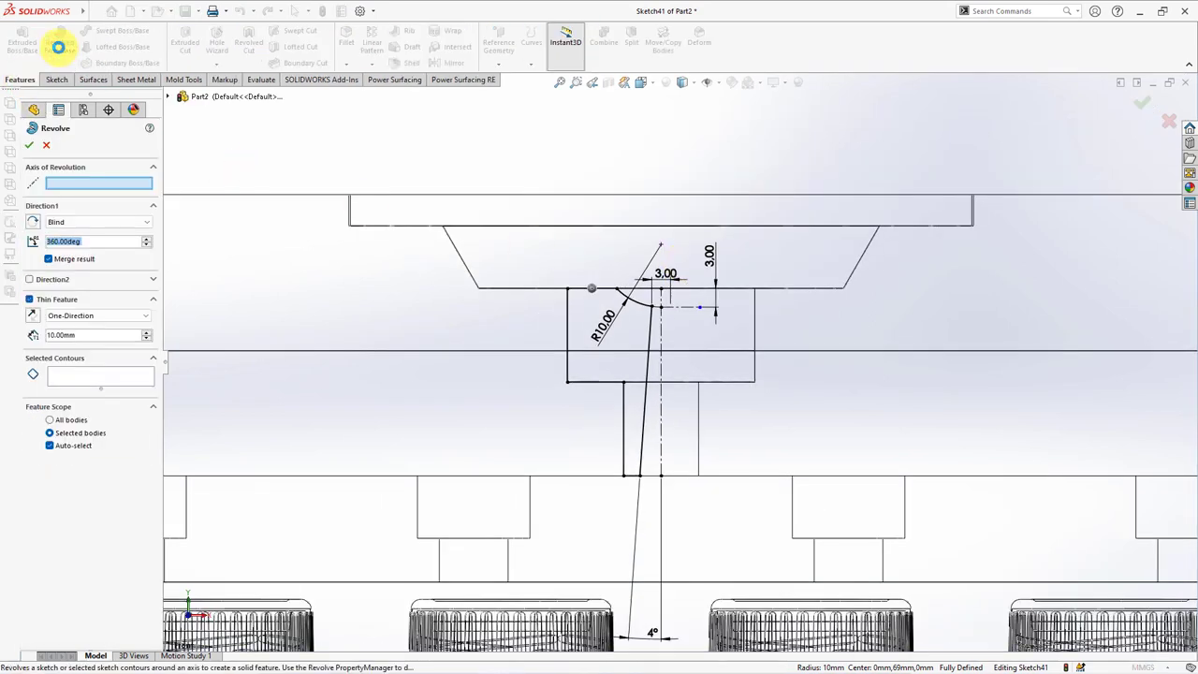
left_click(660, 414)
left_click(29, 299)
left_click(75, 335)
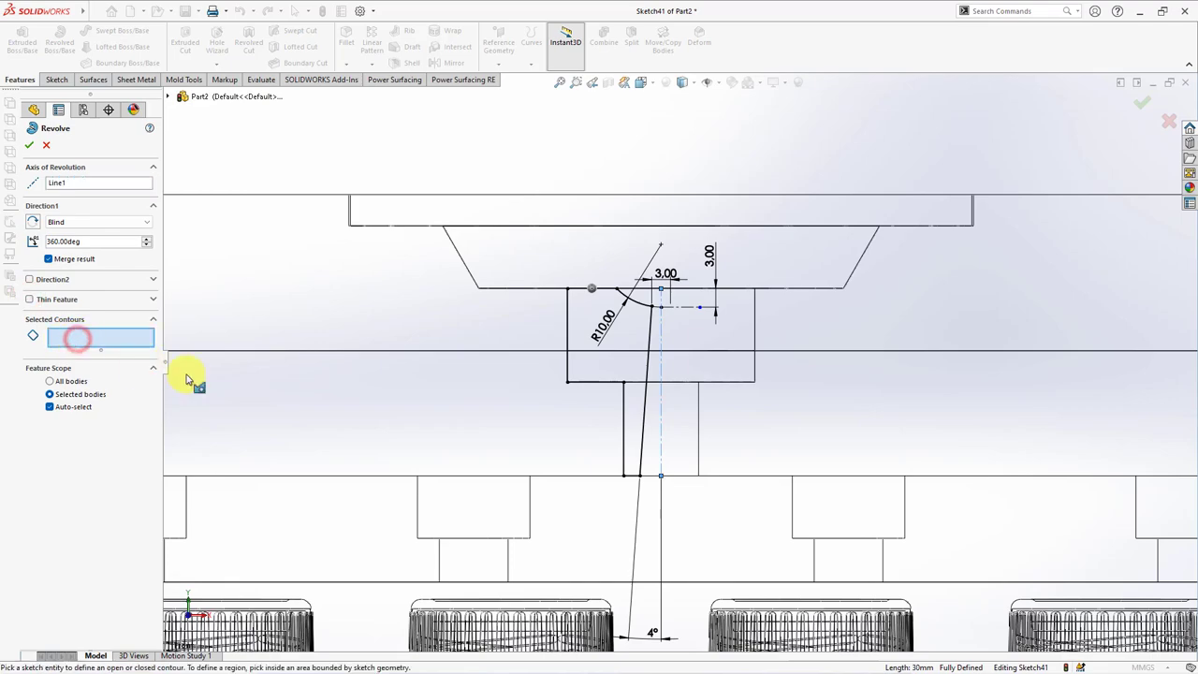
left_click(601, 371)
middle_click_drag(590, 406, 562, 412)
left_click(65, 336)
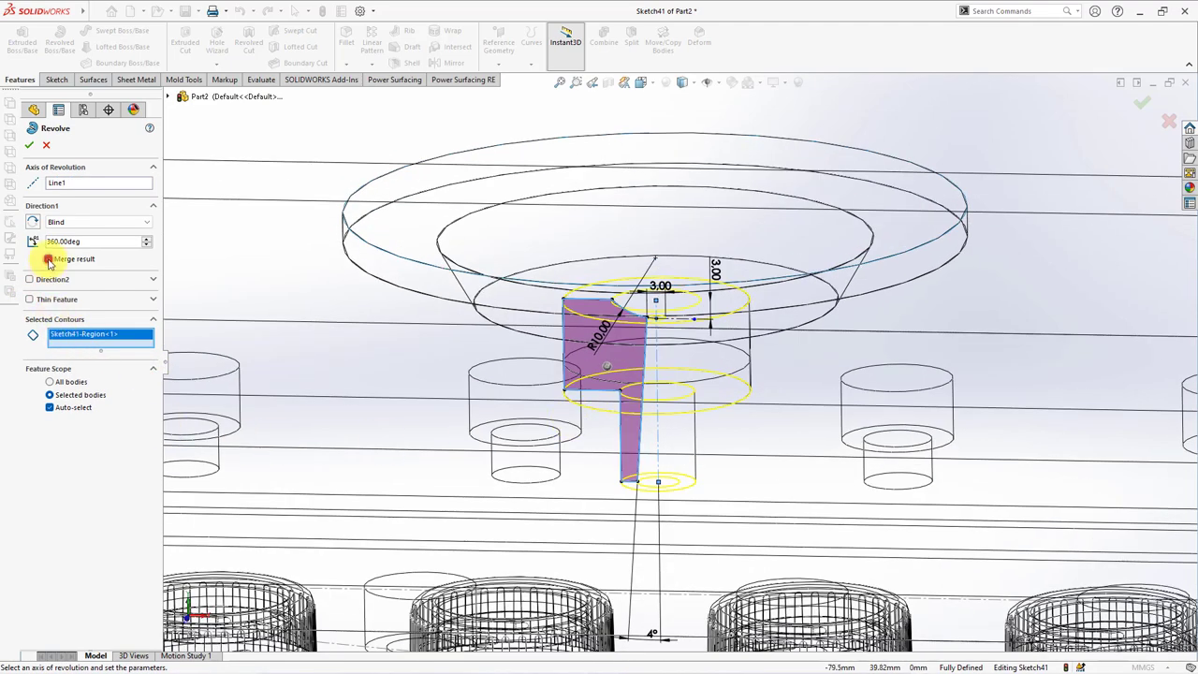
left_click(26, 150)
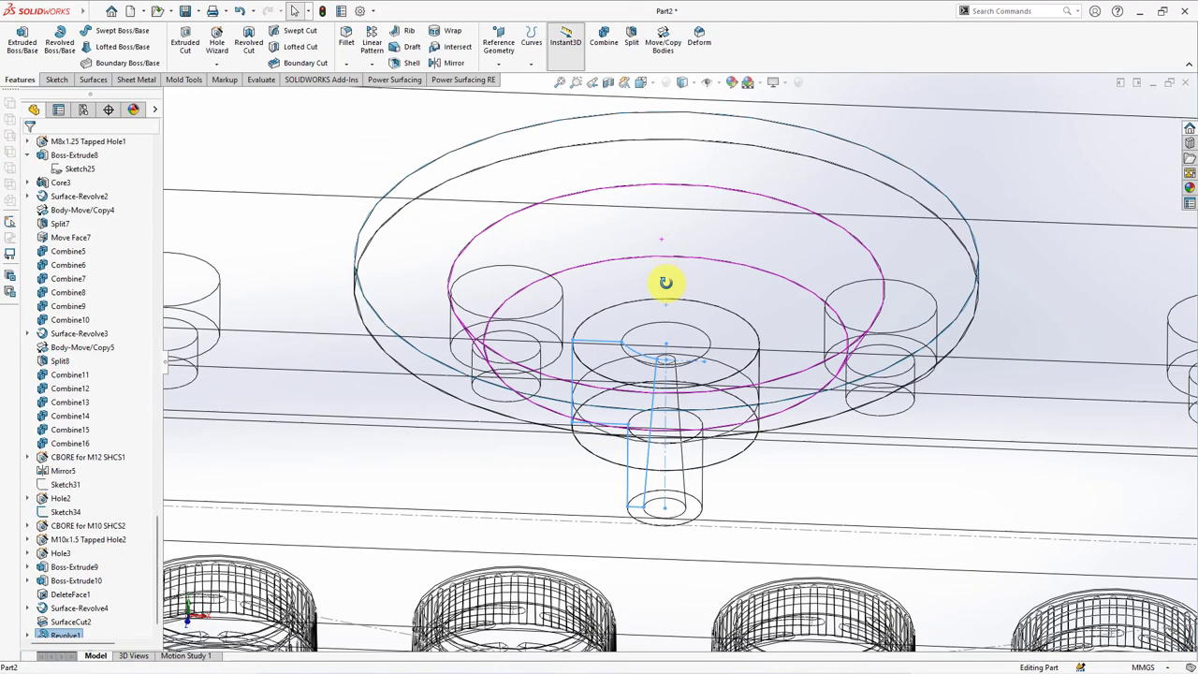
Step: Switch to shaded display and start a new sketch on the recess's ring face
left_click(680, 87)
scroll(687, 275, "up", 3)
middle_click_drag(687, 275, 662, 221)
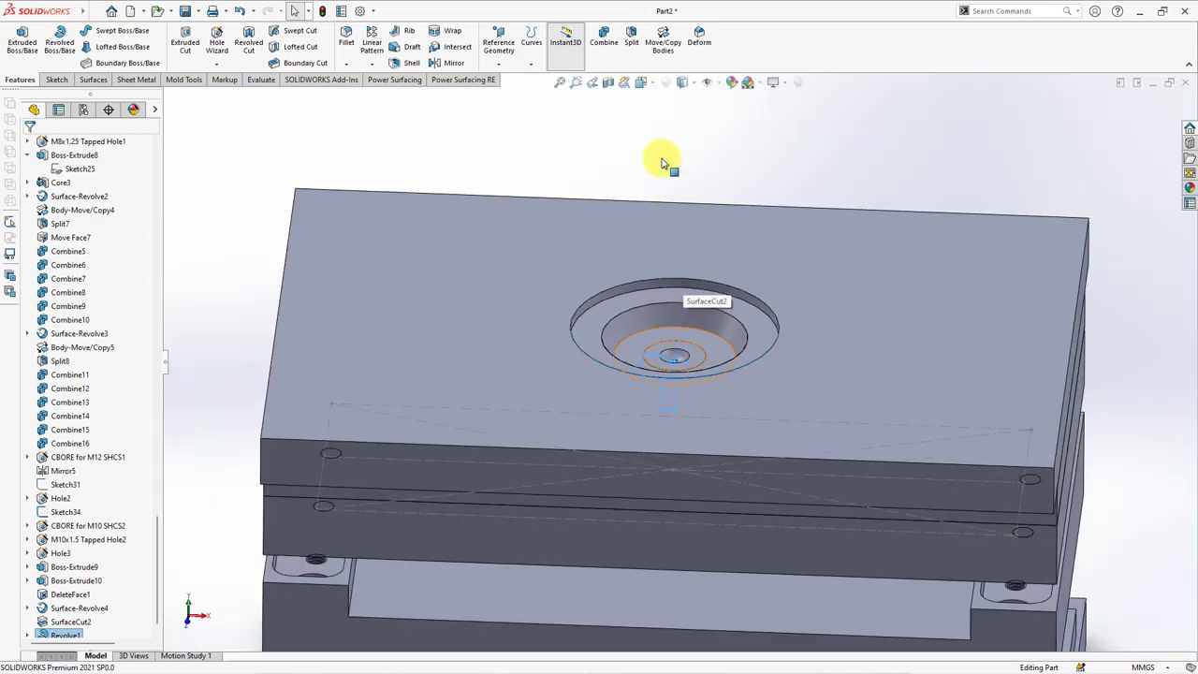
left_click_drag(156, 521, 160, 178)
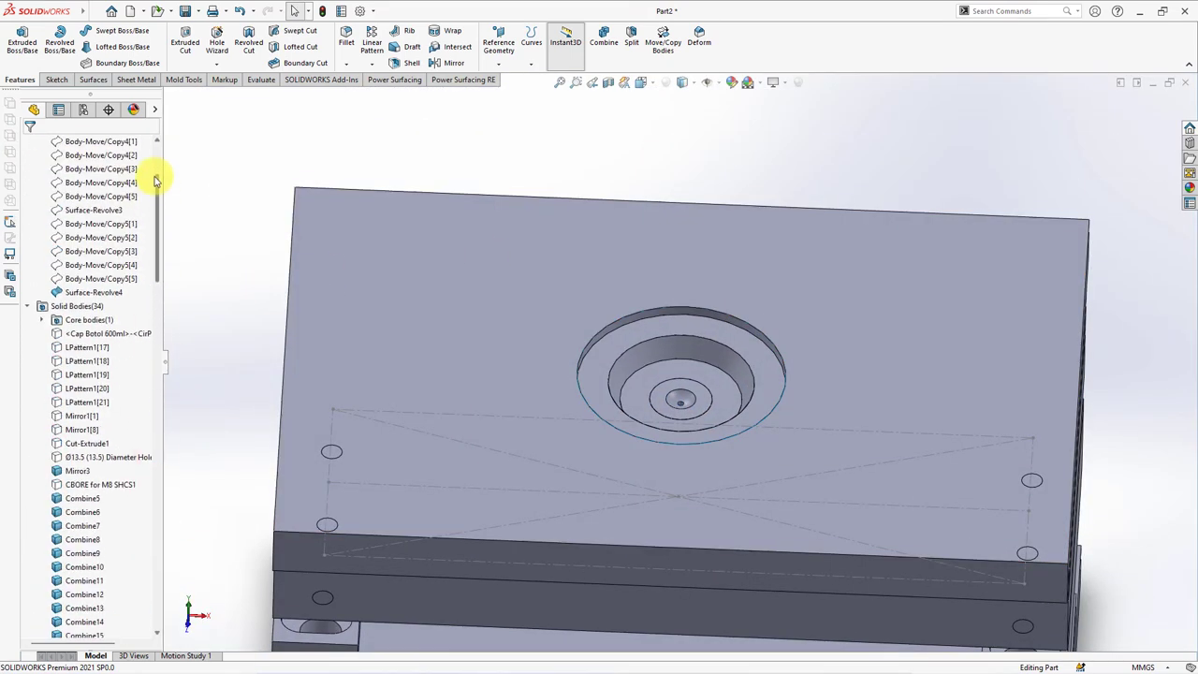
left_click(95, 293)
left_click(254, 295)
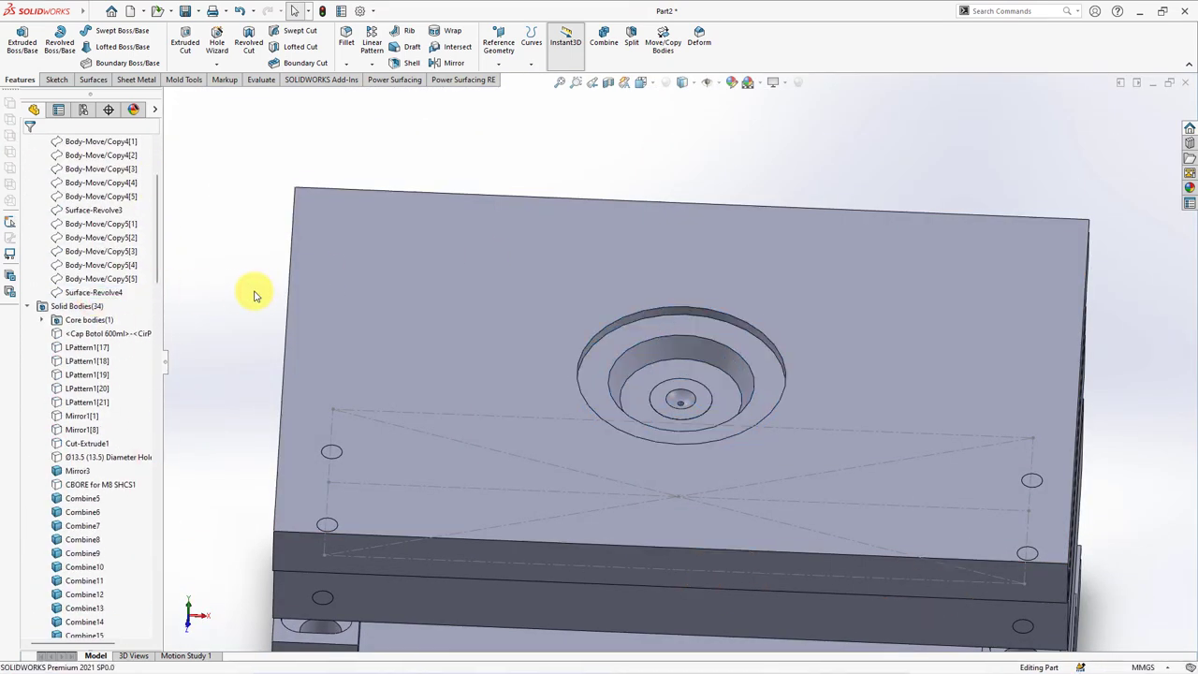
left_click(725, 324)
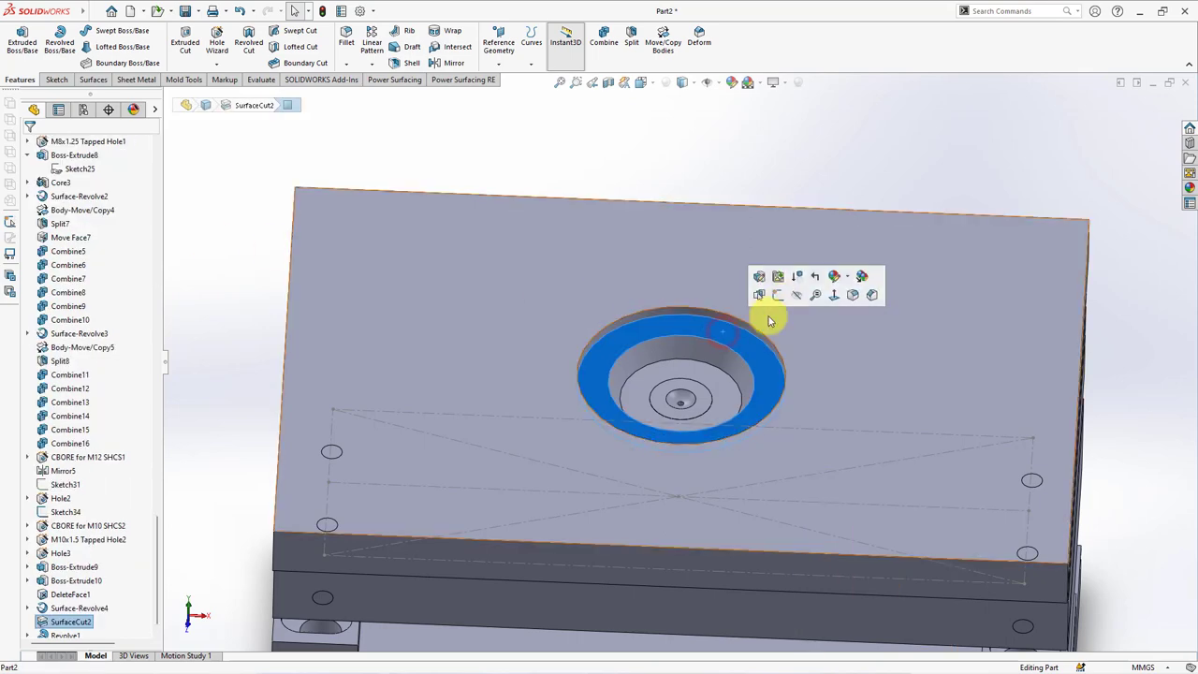
left_click(777, 294)
Step: Draw a square polygon centred on the origin with its construction circle
left_click(105, 63)
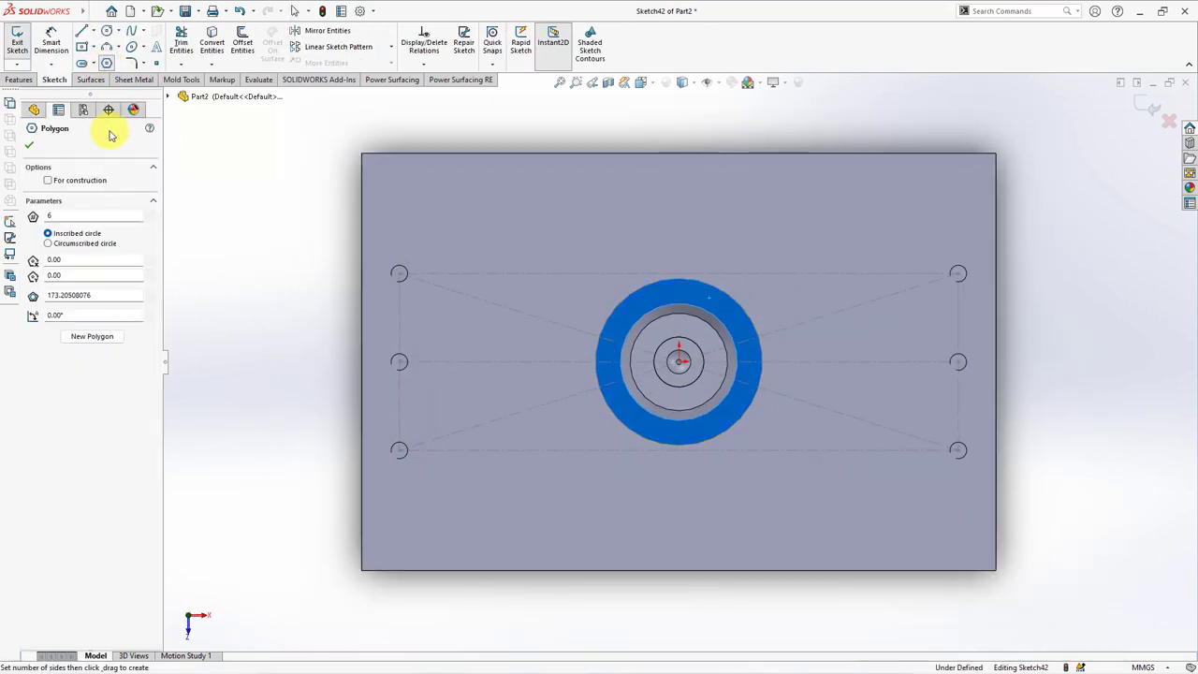
left_click(676, 375)
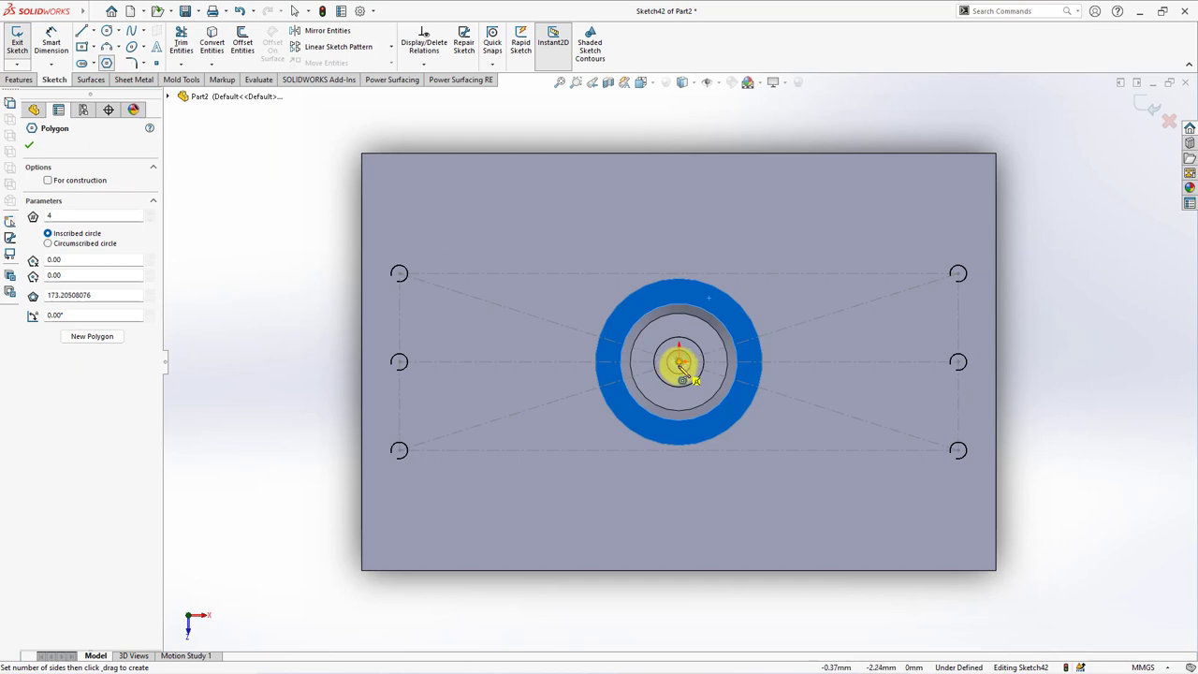
scroll(681, 369, "down", 5)
left_click_drag(681, 352, 679, 123)
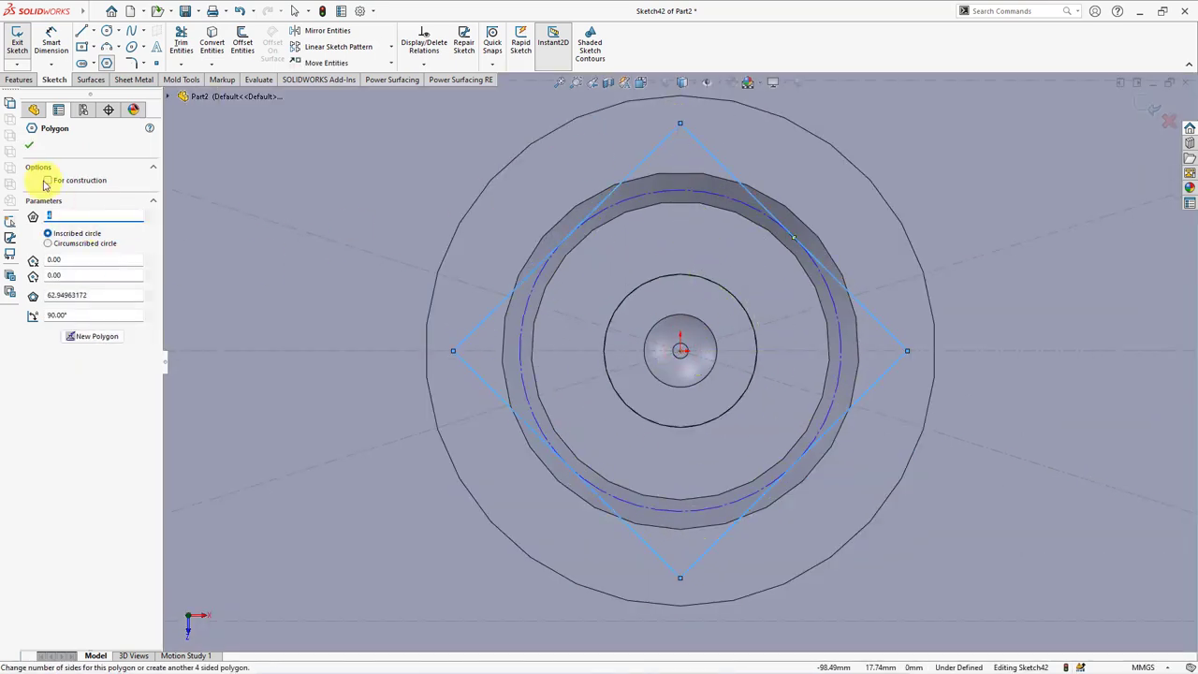
left_click(47, 244)
left_click(29, 145)
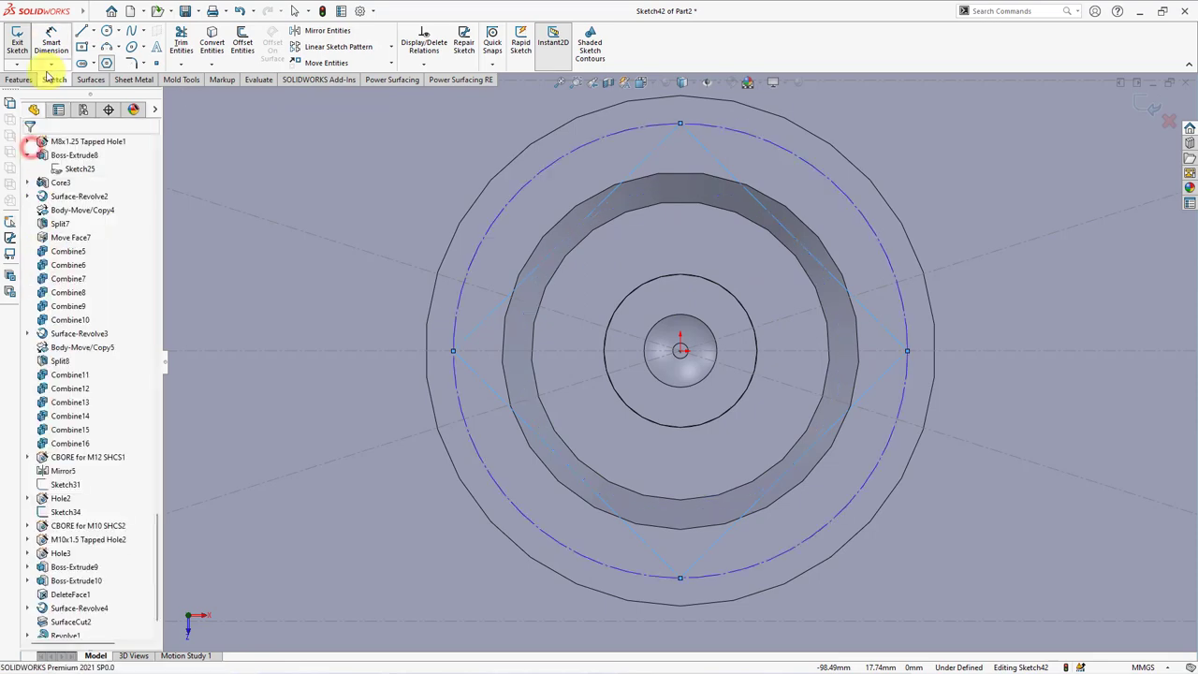
Step: Dimension the square's construction circle at Ø85 mm
left_click(51, 45)
key("f")
left_click(672, 200)
left_click(691, 139)
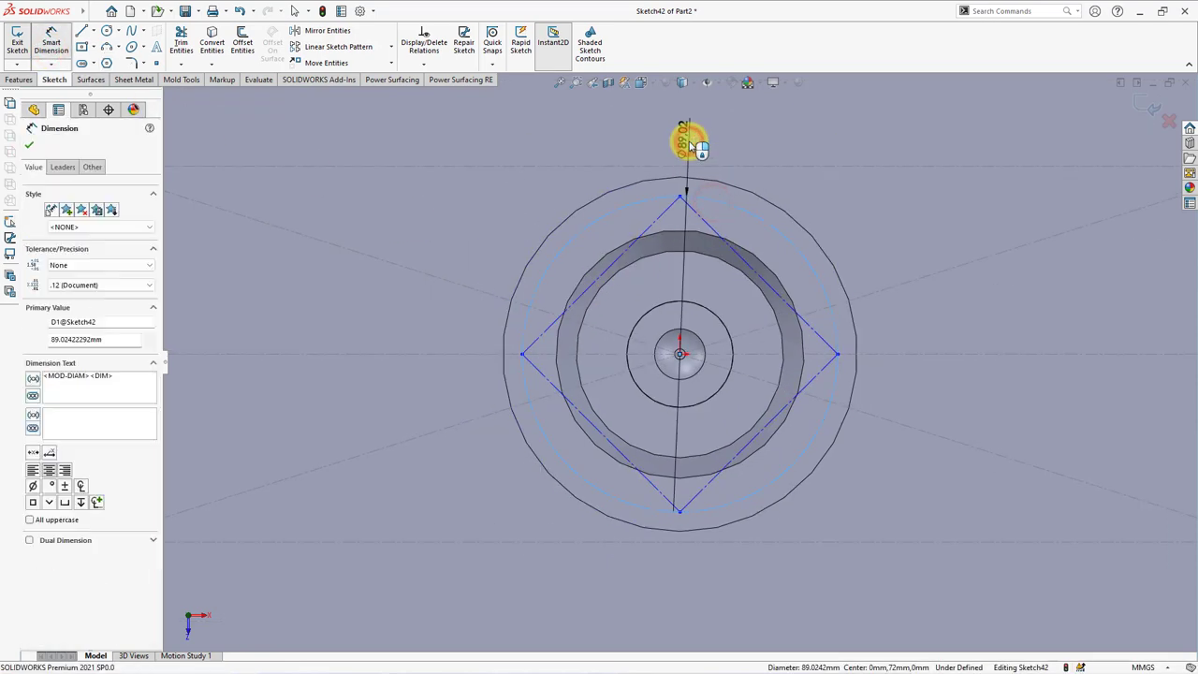
left_click(633, 125)
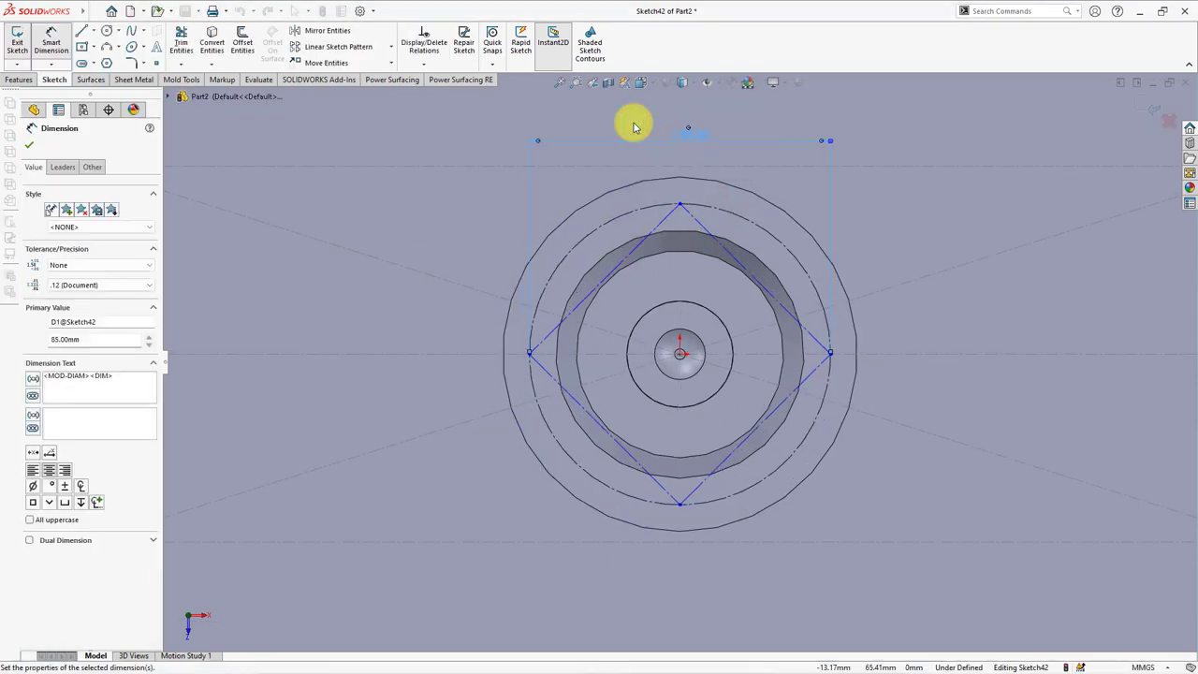
left_click(26, 148)
Step: Make the square's top corner vertical with the centre point, then exit the sketch
left_click(423, 63)
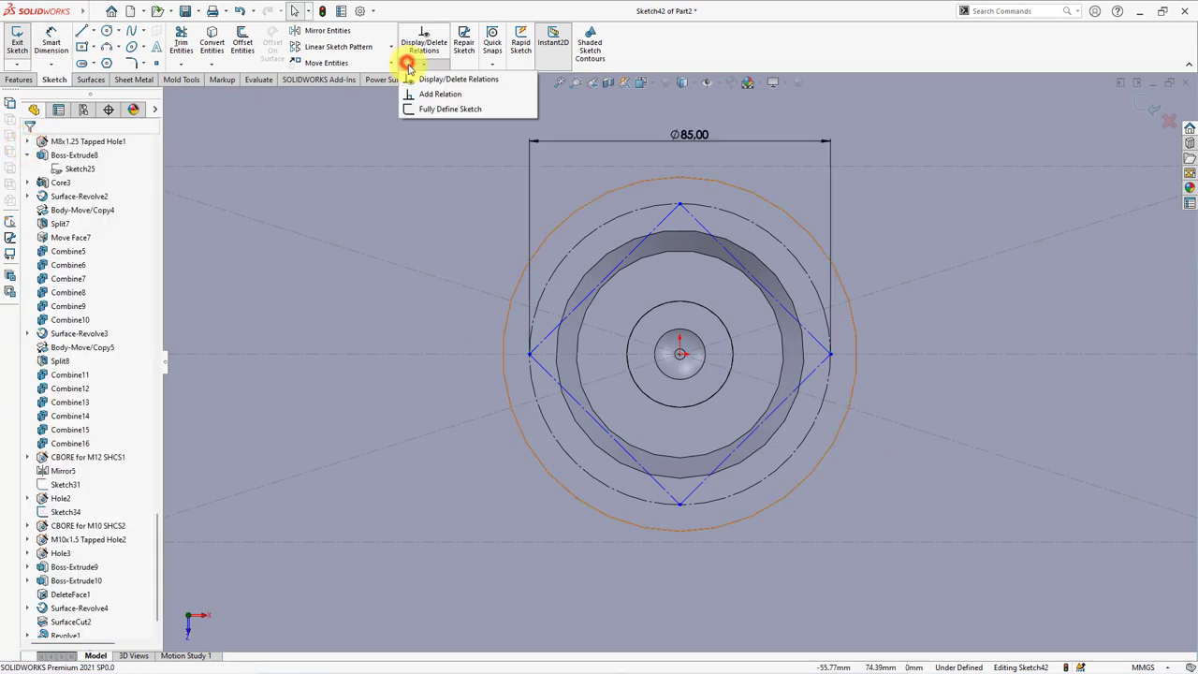
left_click(449, 88)
left_click(679, 203)
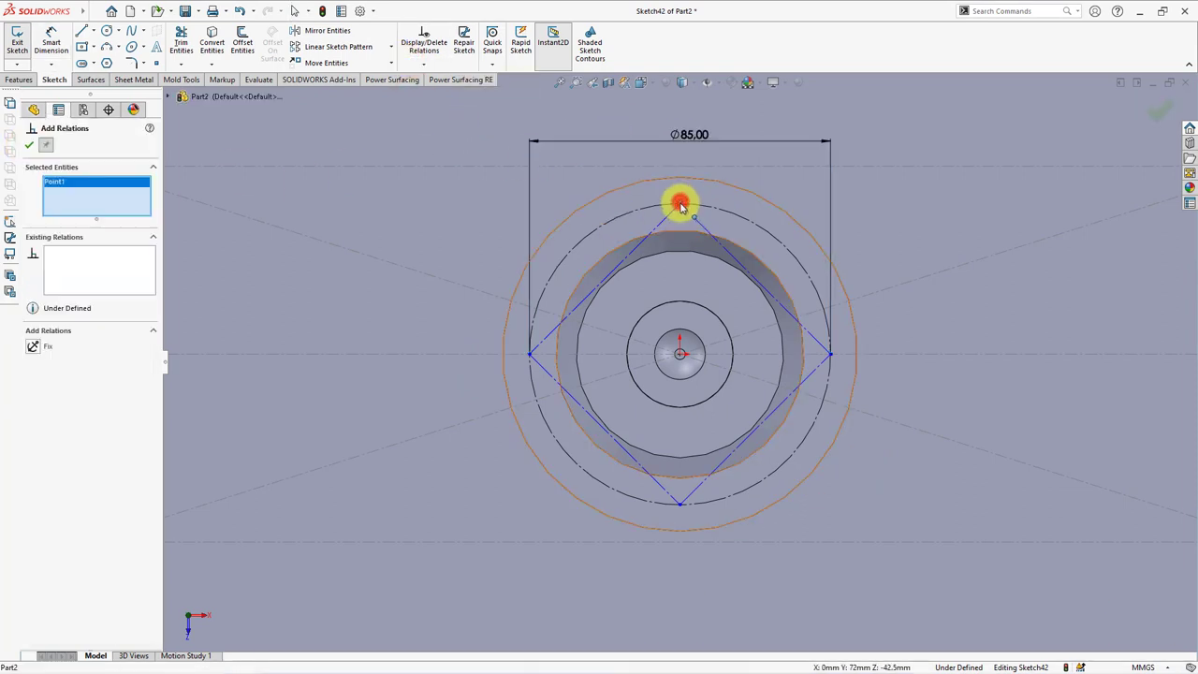
left_click(680, 354)
left_click(34, 146)
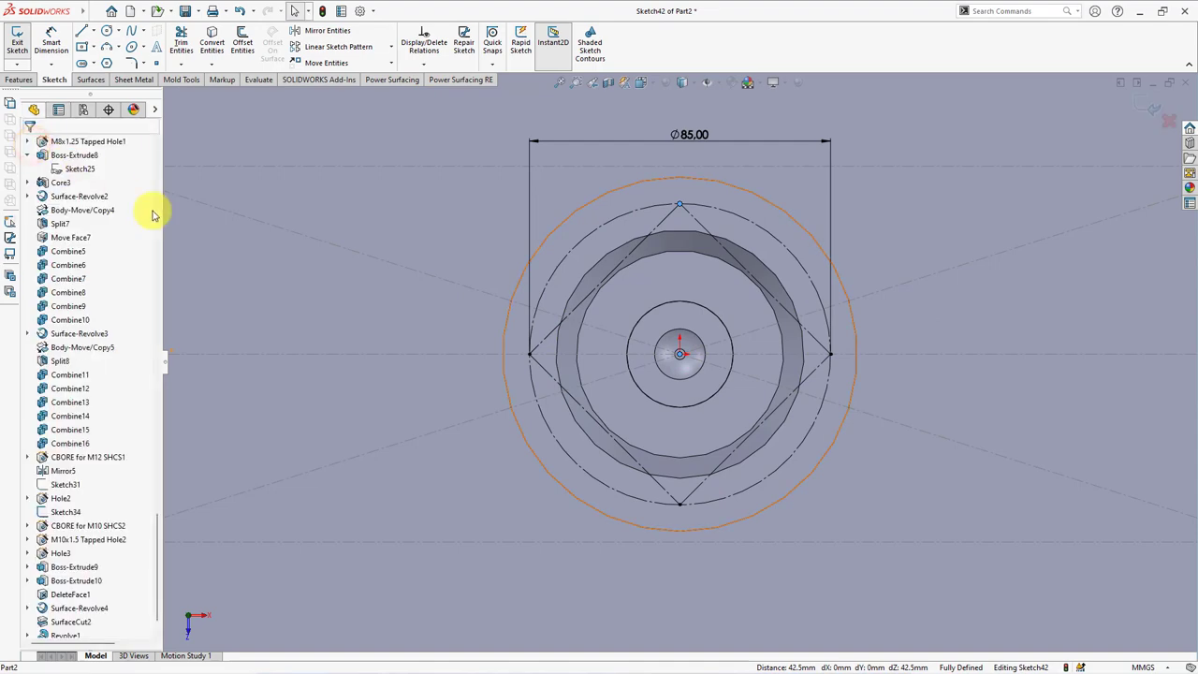
key("f")
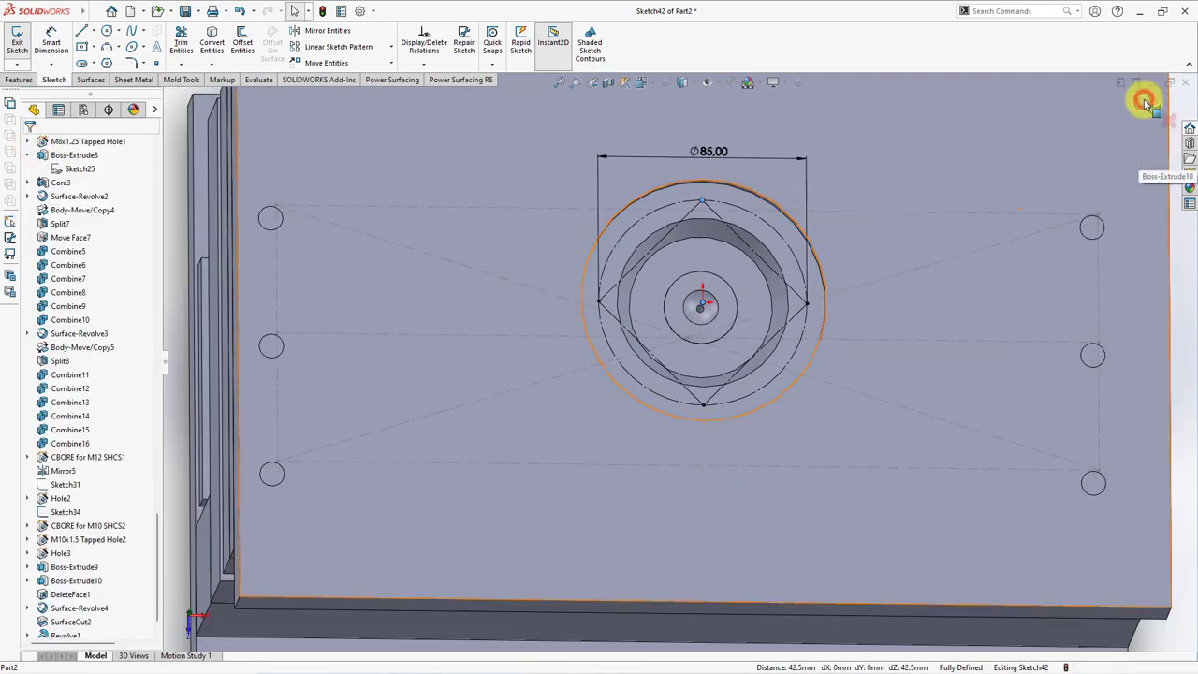
left_click(1149, 107)
Step: Set up a Hole Wizard tapped hole with the ANSI Metric standard and size M6x1.0
middle_click_drag(1041, 172, 1093, 218)
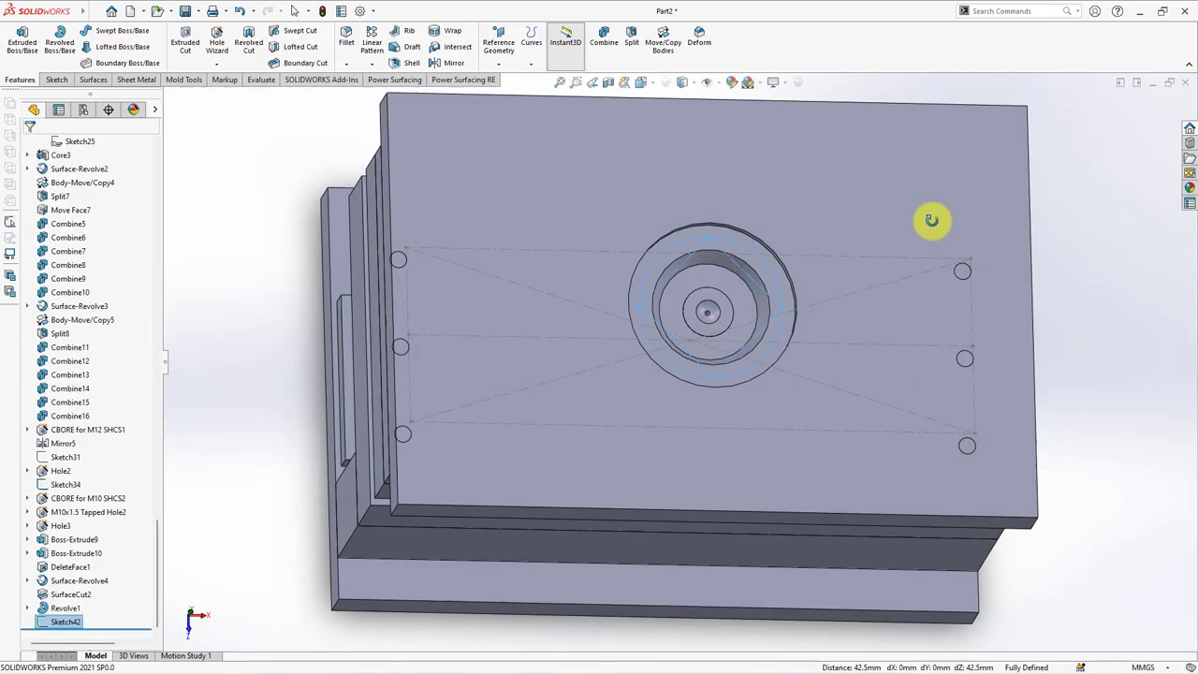
left_click(217, 49)
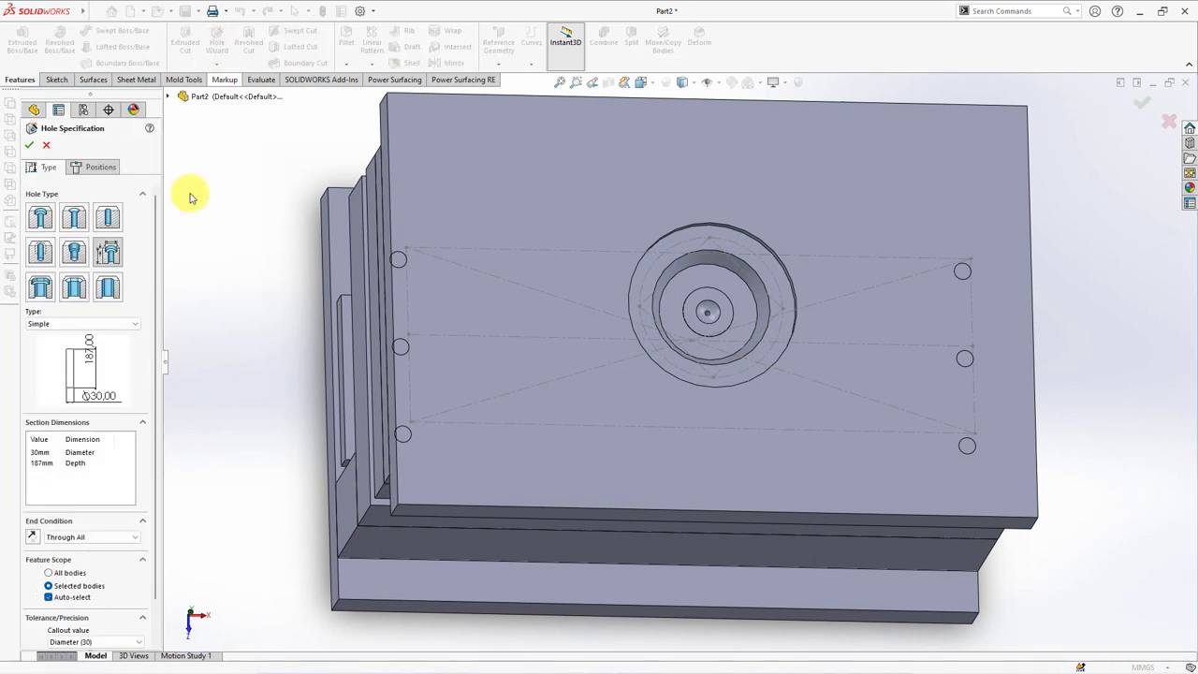
left_click(39, 251)
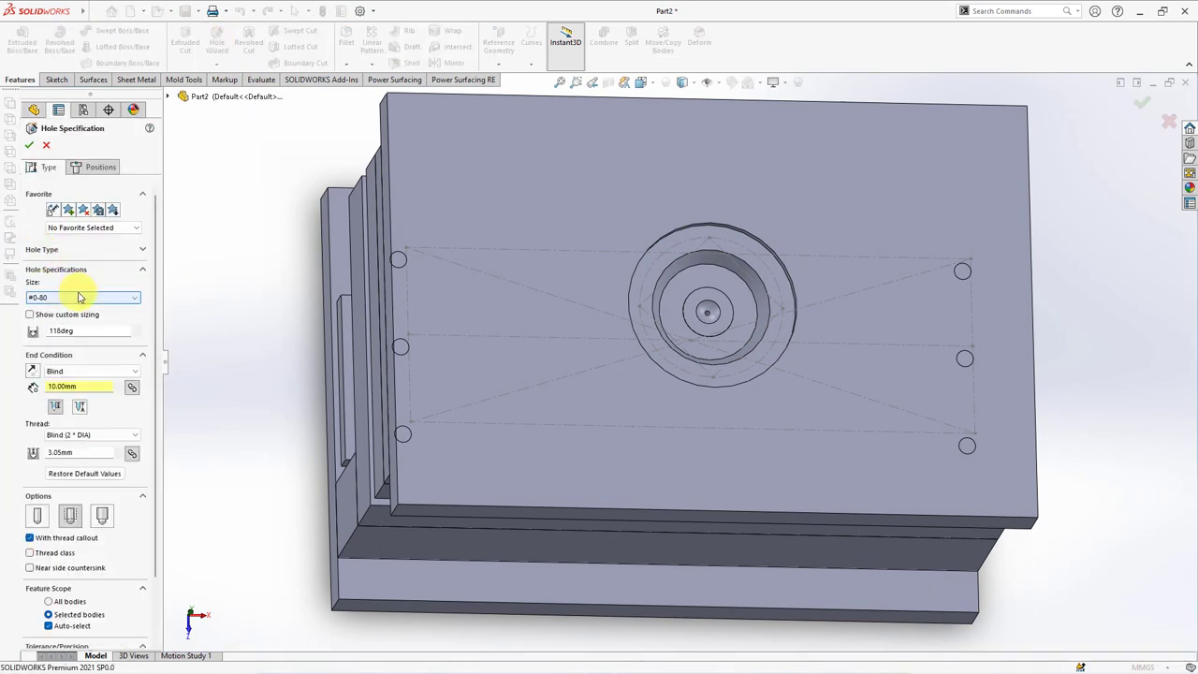
left_click(80, 297)
left_click(79, 297)
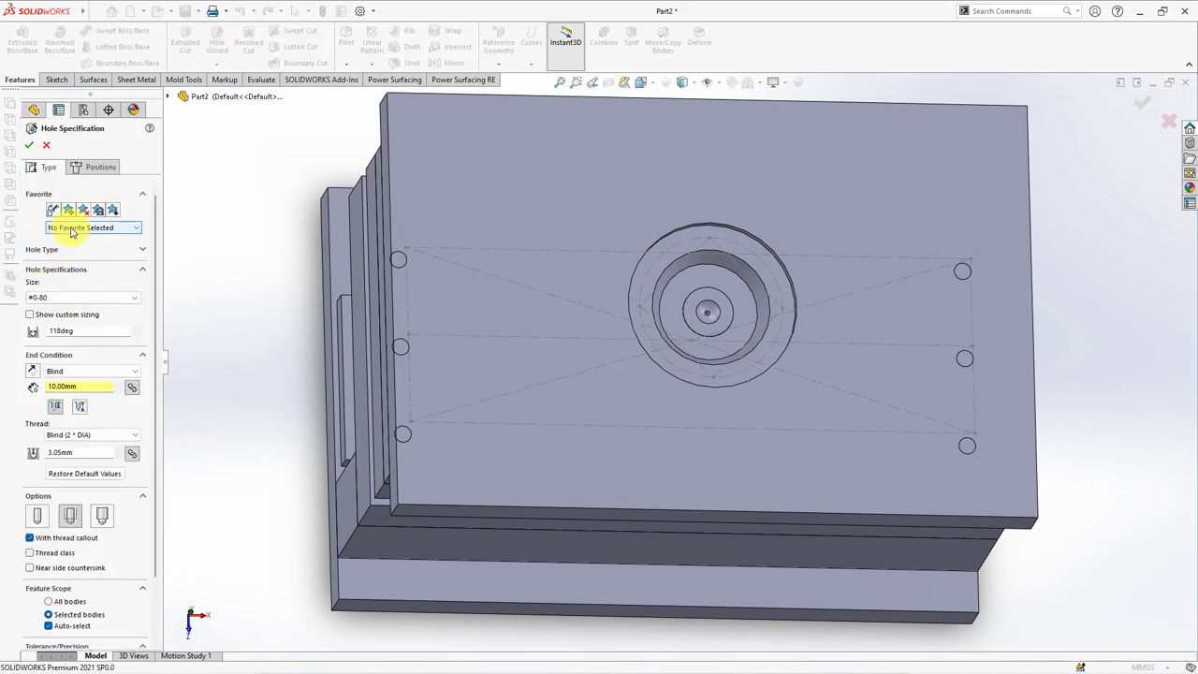
left_click(136, 250)
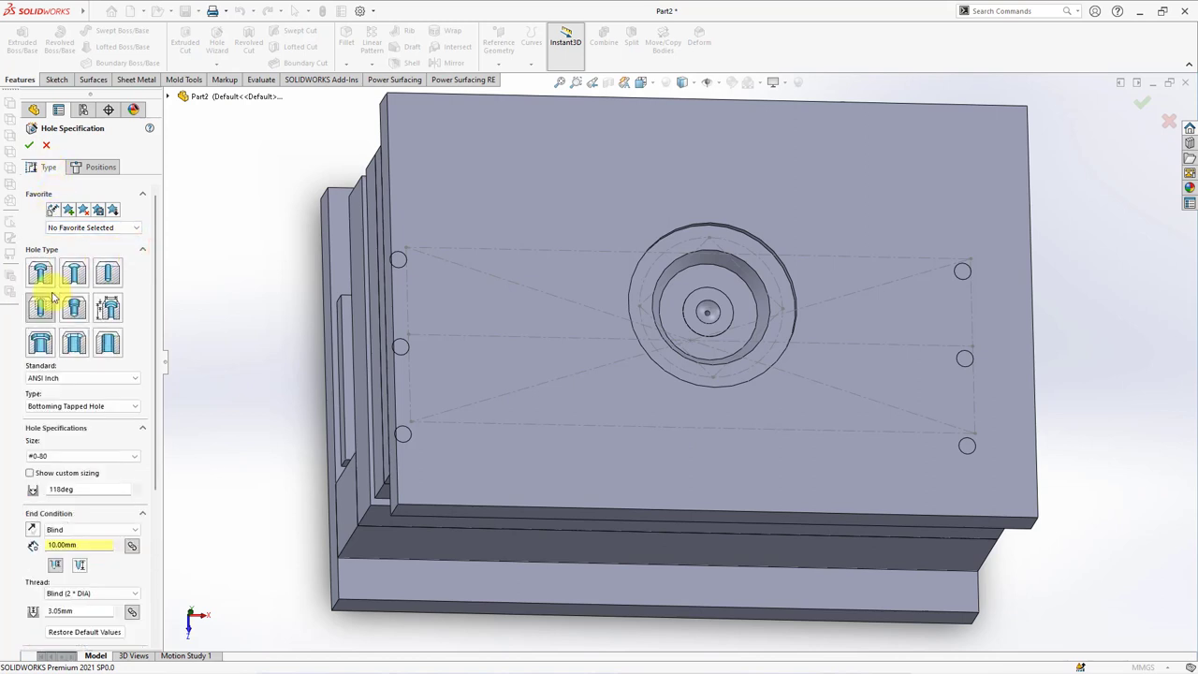
left_click(69, 377)
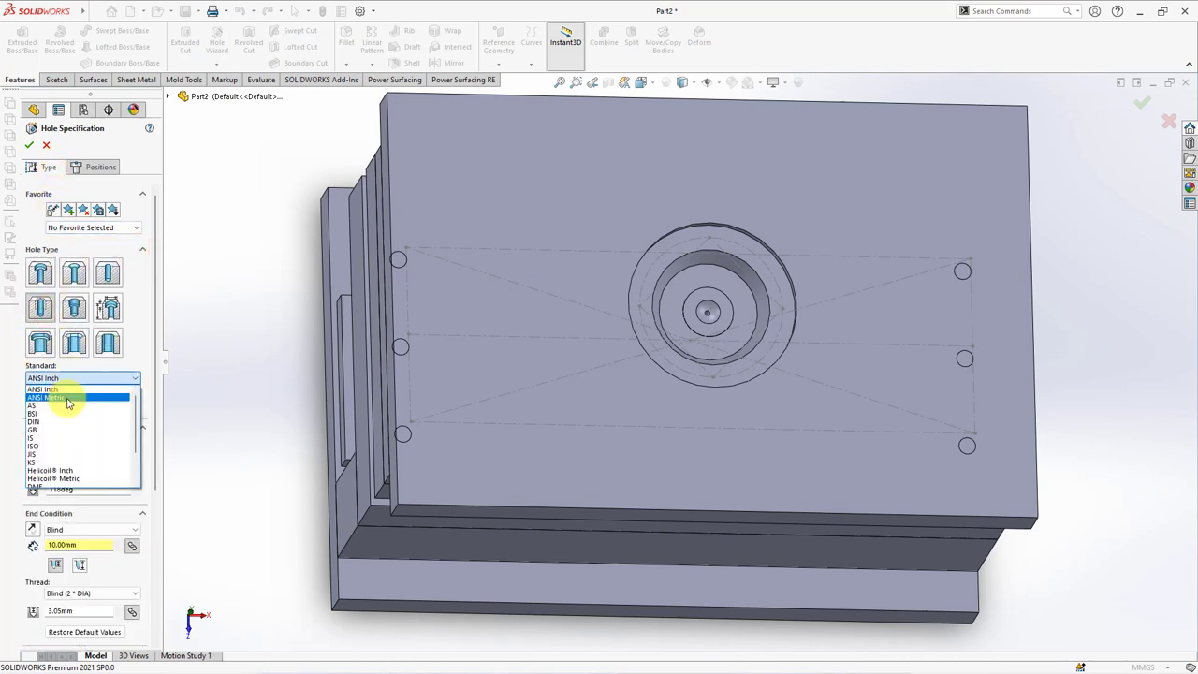
left_click(67, 394)
left_click(63, 456)
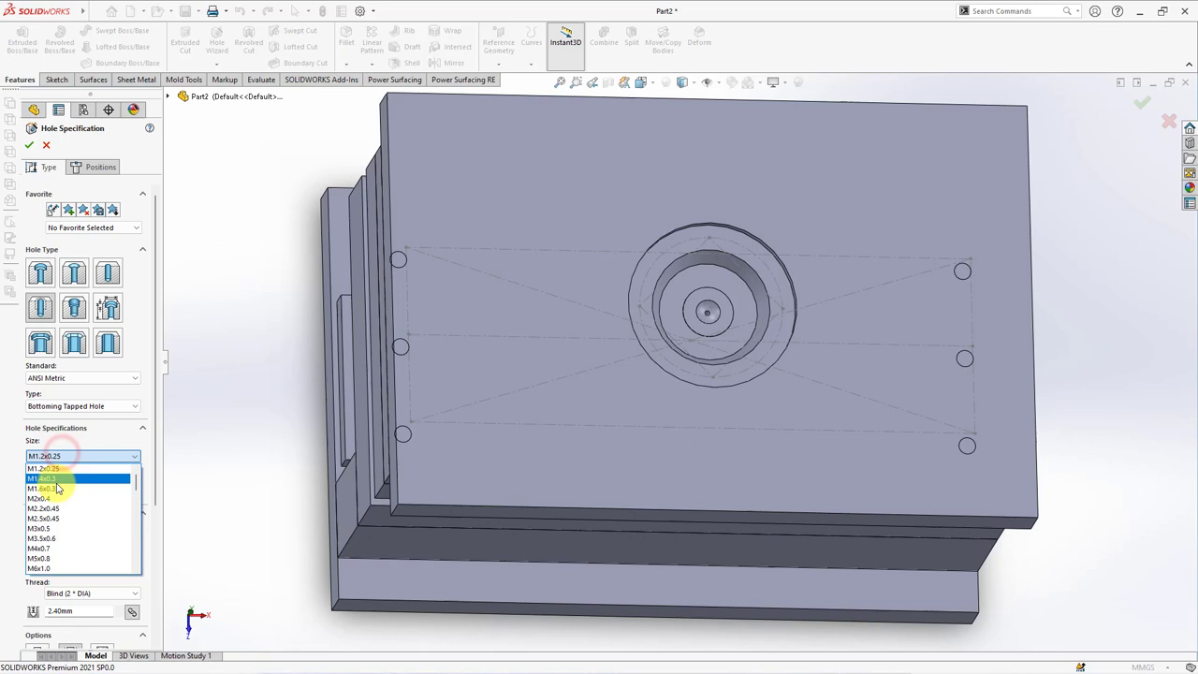
left_click(54, 554)
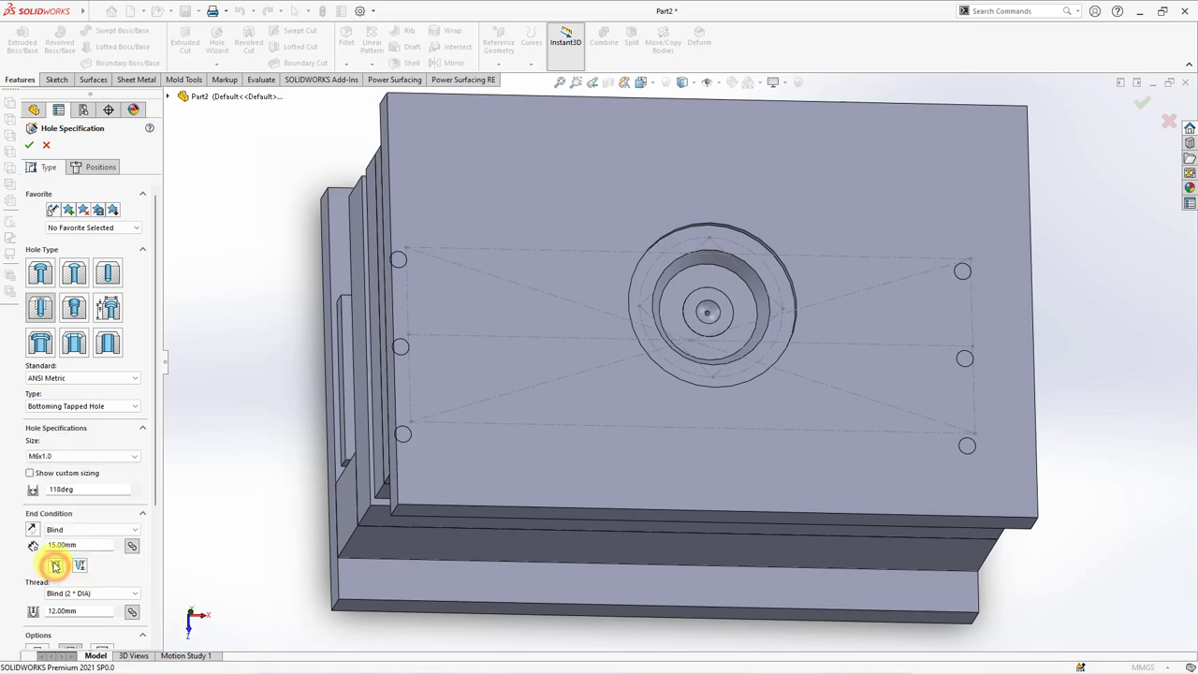
Step: Position the tapped hole on the locating ring's face
left_click(99, 169)
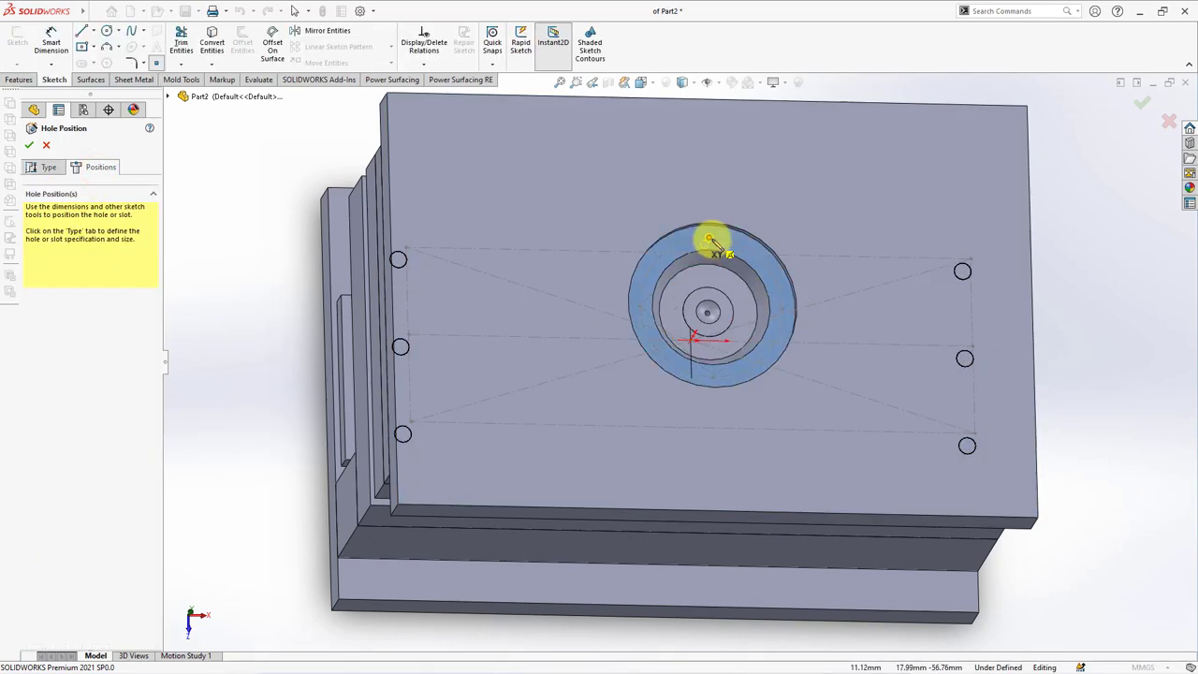
left_click(708, 237)
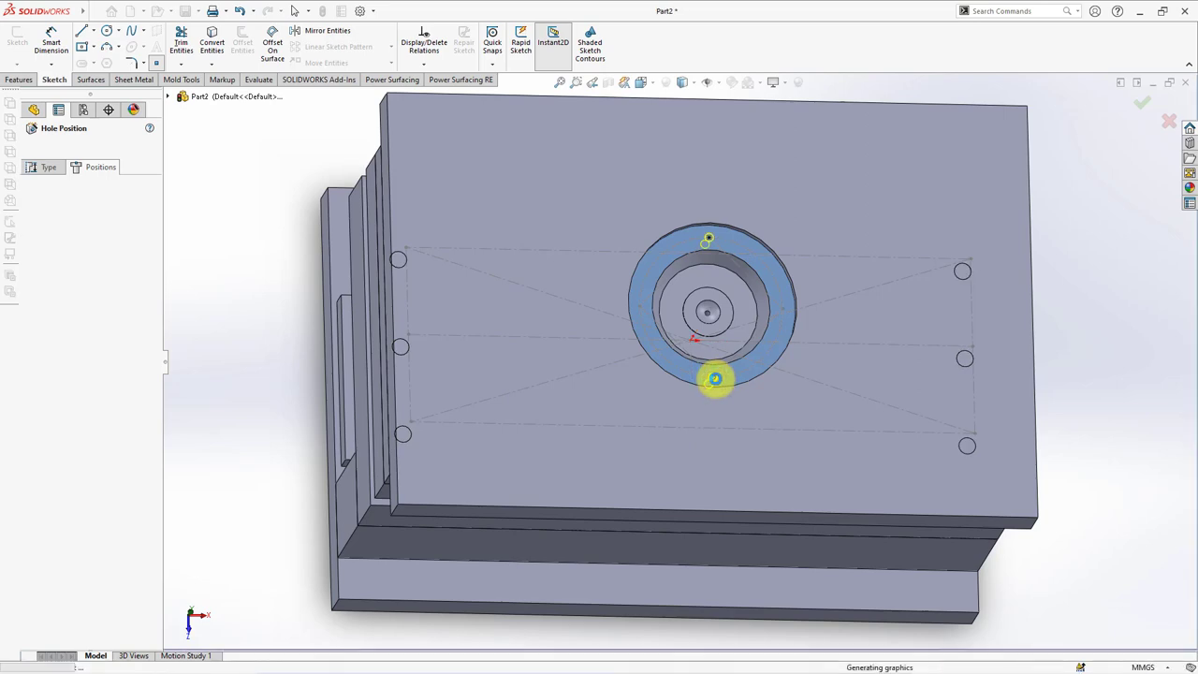
middle_click_drag(342, 364, 348, 322)
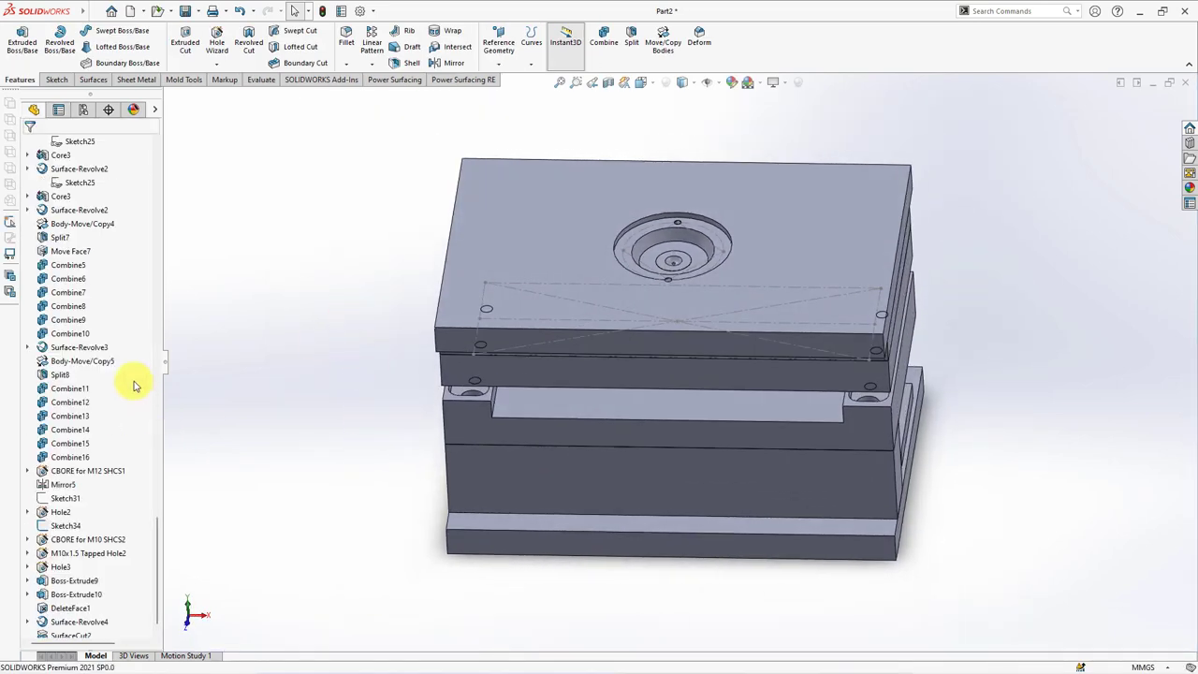
Step: Start a sketch on the Front Plane with the model shown as wireframe
scroll(128, 387, "up", 5)
scroll(115, 374, "up", 5)
scroll(115, 375, "up", 5)
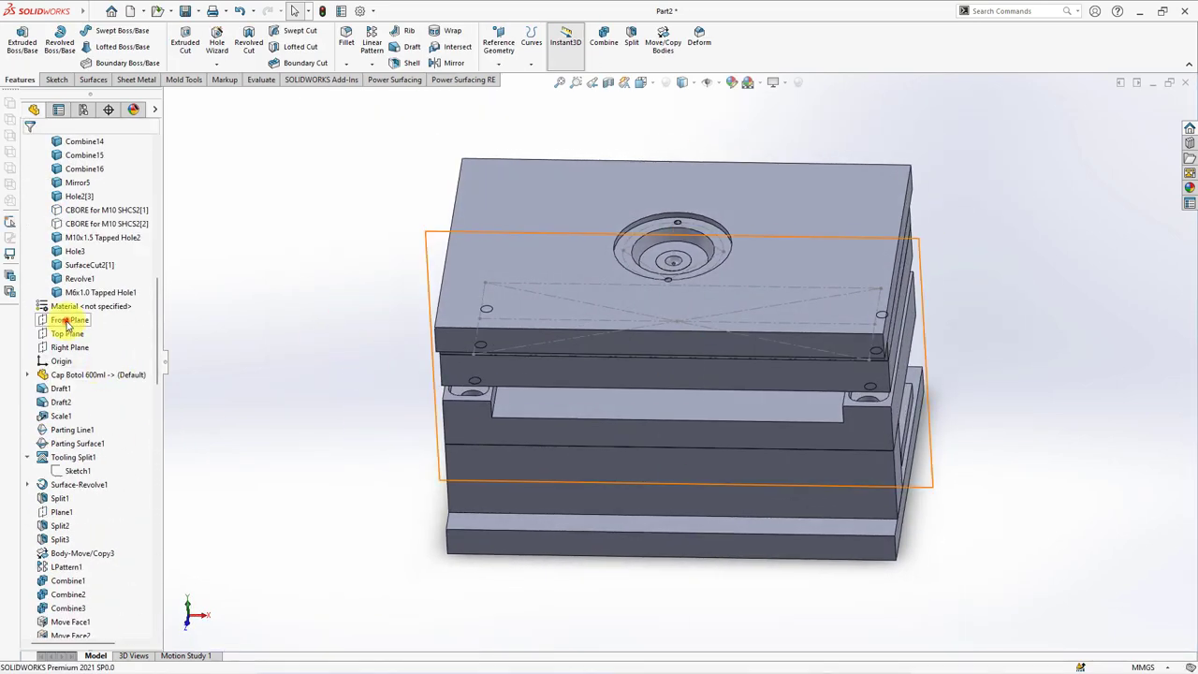
left_click(70, 319)
left_click(82, 304)
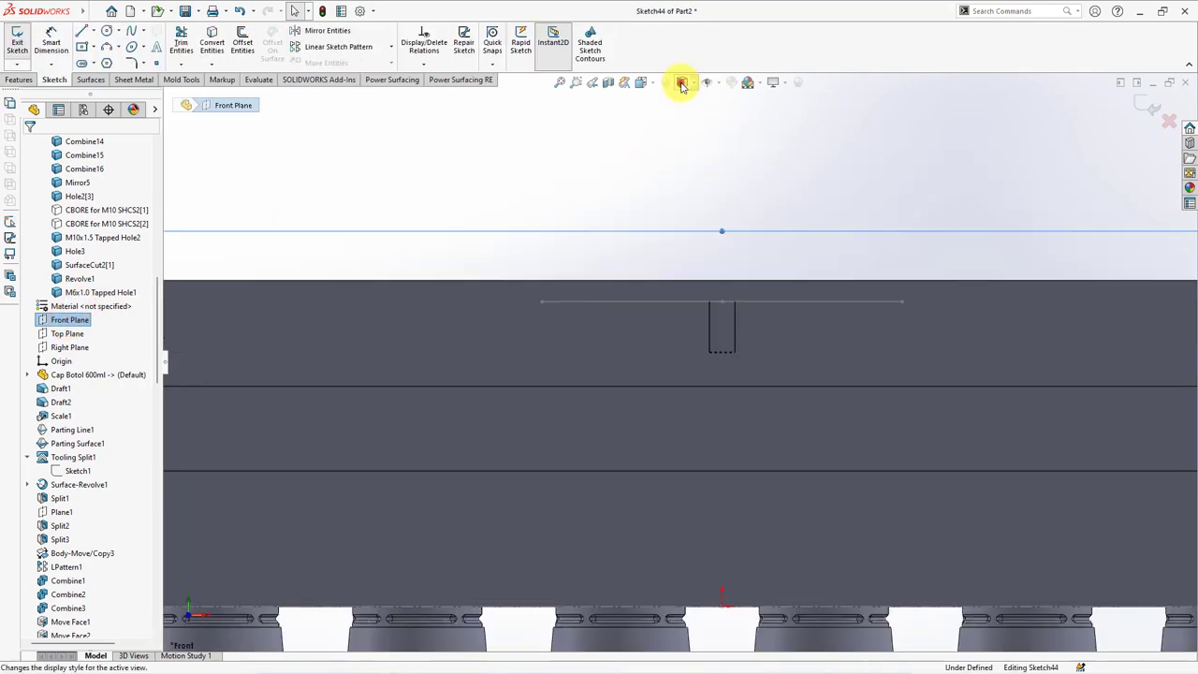
left_click(682, 82)
left_click(688, 172)
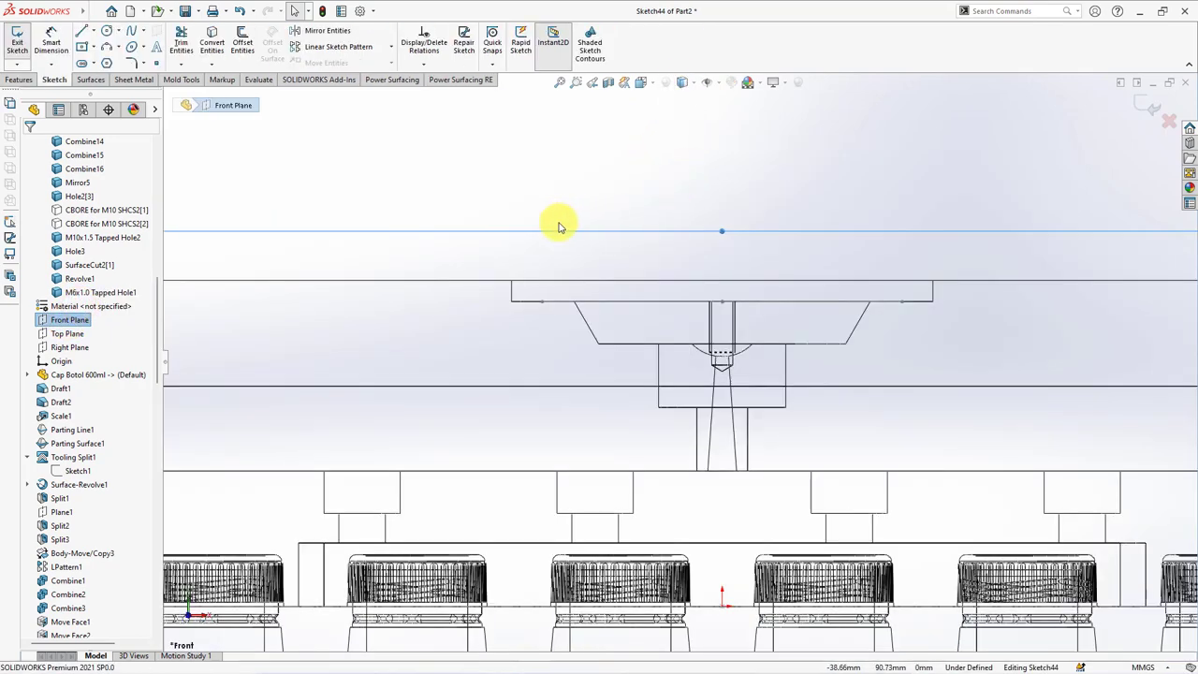
Step: Draw a centerline along the hole axis
left_click(94, 32)
left_click(99, 59)
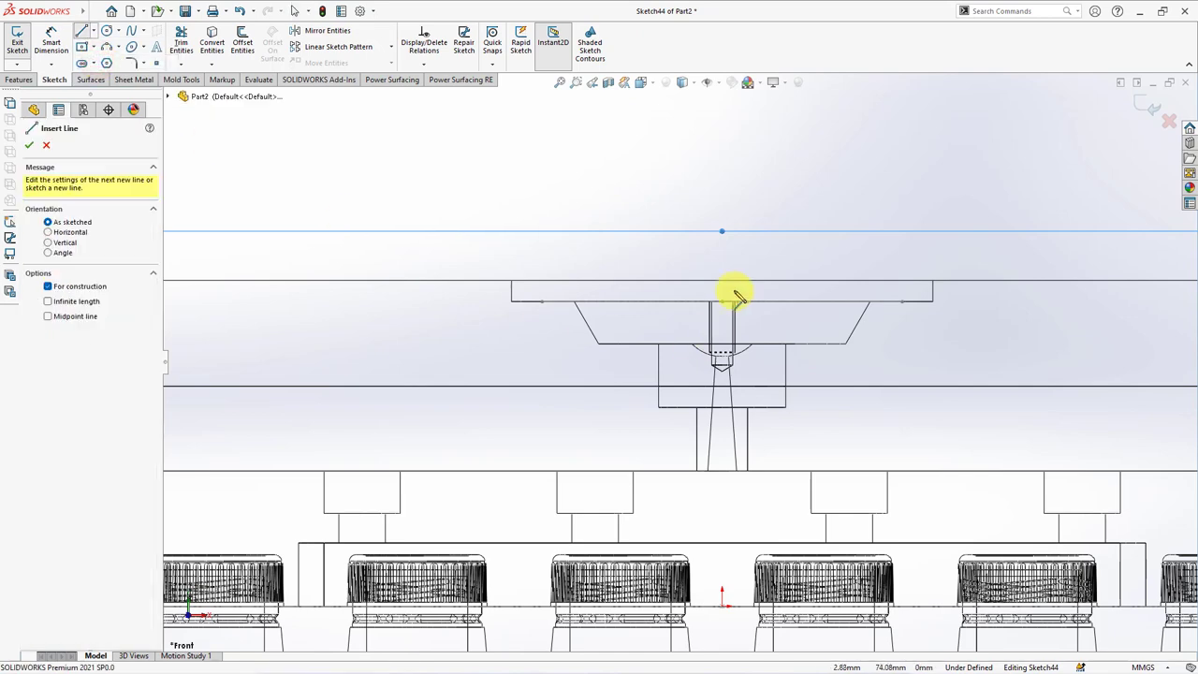
left_click(721, 280)
left_click(720, 346)
right_click(721, 347)
left_click(746, 349)
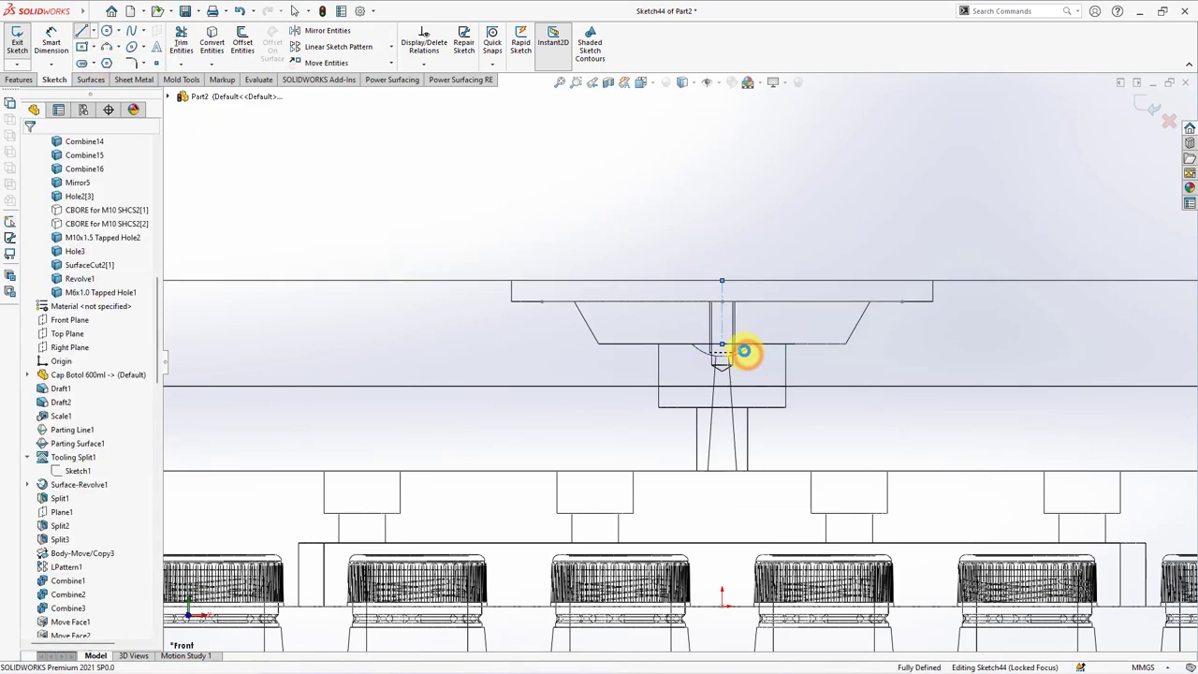
Step: Draw a corner rectangle starting on the plate's top edge
left_click(94, 46)
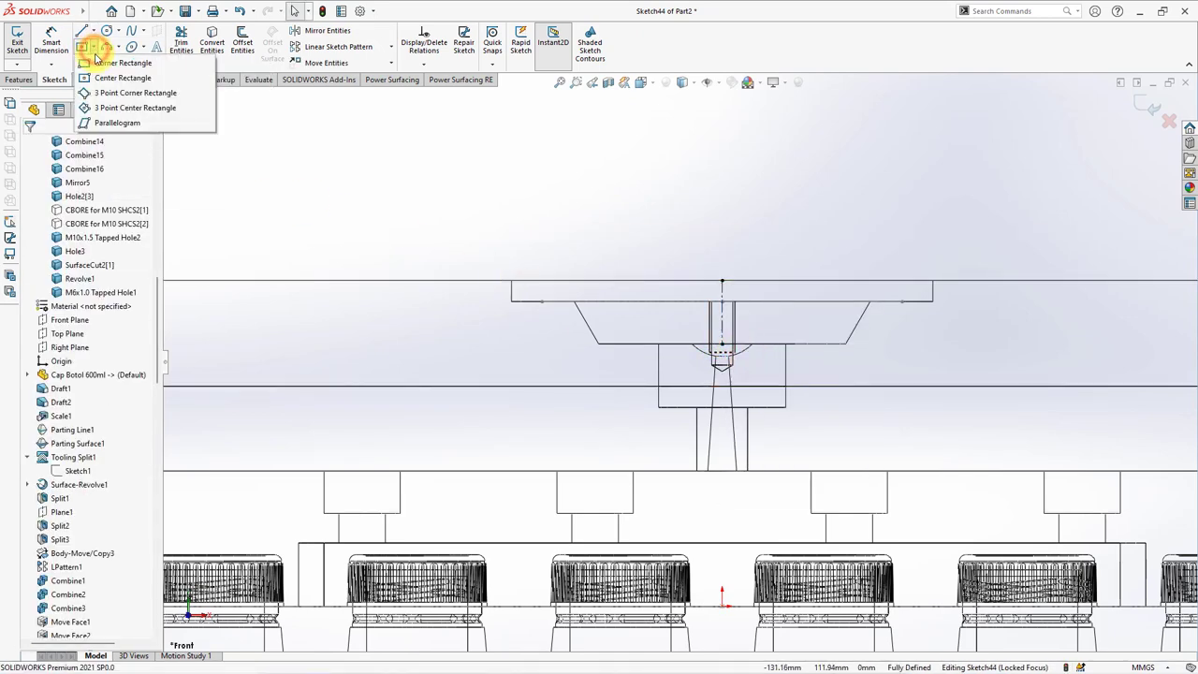
left_click(113, 59)
left_click(512, 297)
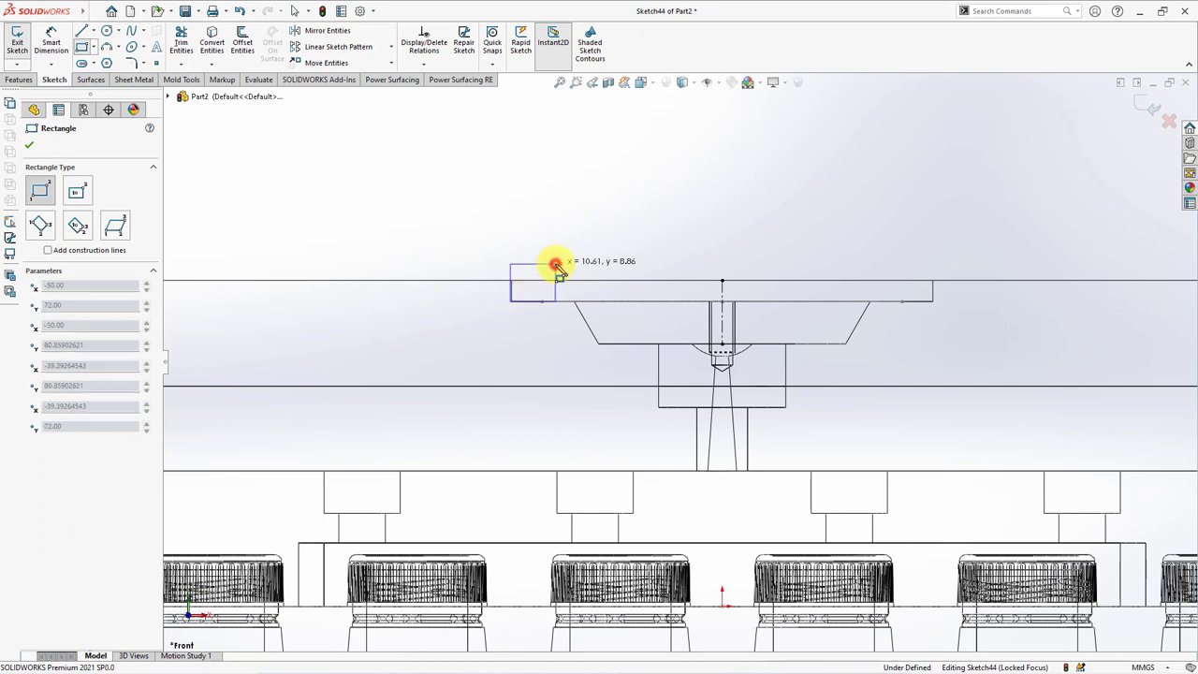
left_click(556, 266)
Step: Dimension the rectangle to 15 mm high and 15 mm wide
left_click(51, 39)
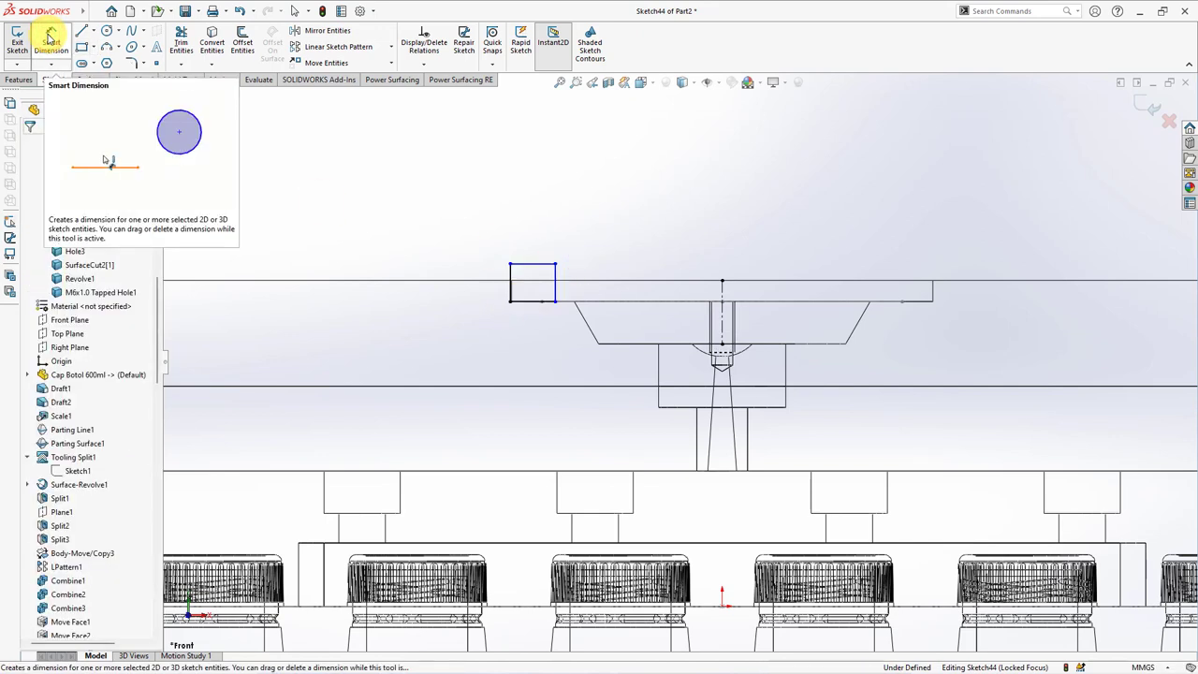
left_click(509, 280)
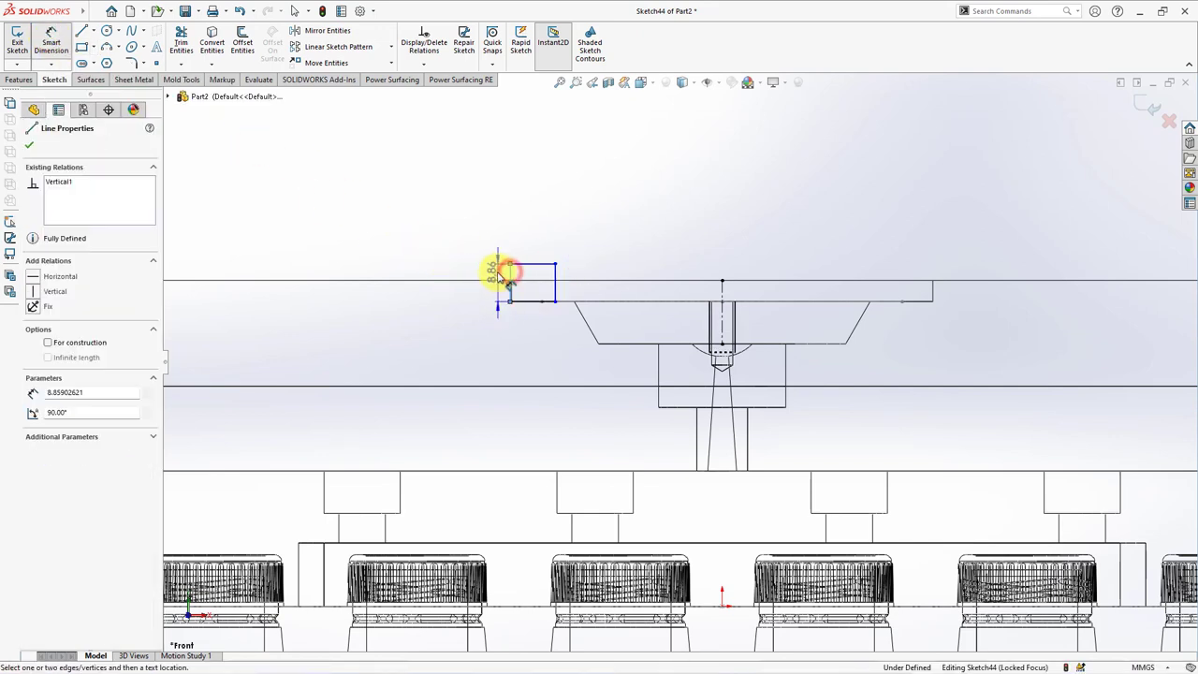
left_click(477, 271)
type("15")
key("Return")
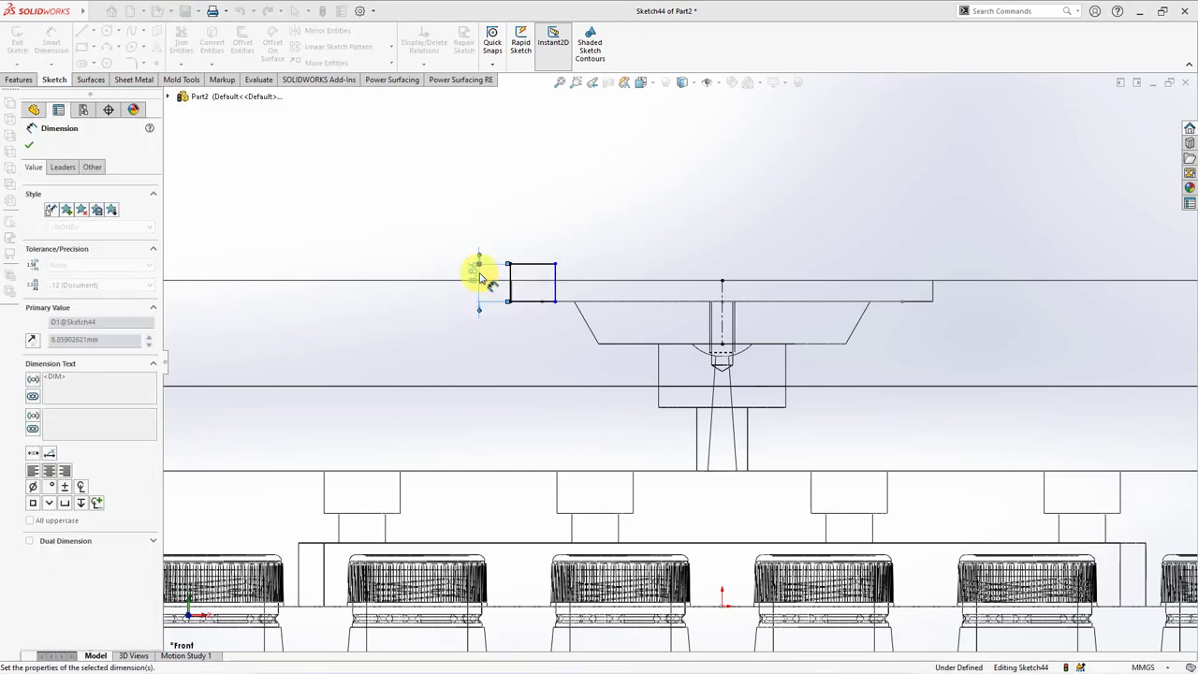
left_click(436, 249)
left_click(550, 242)
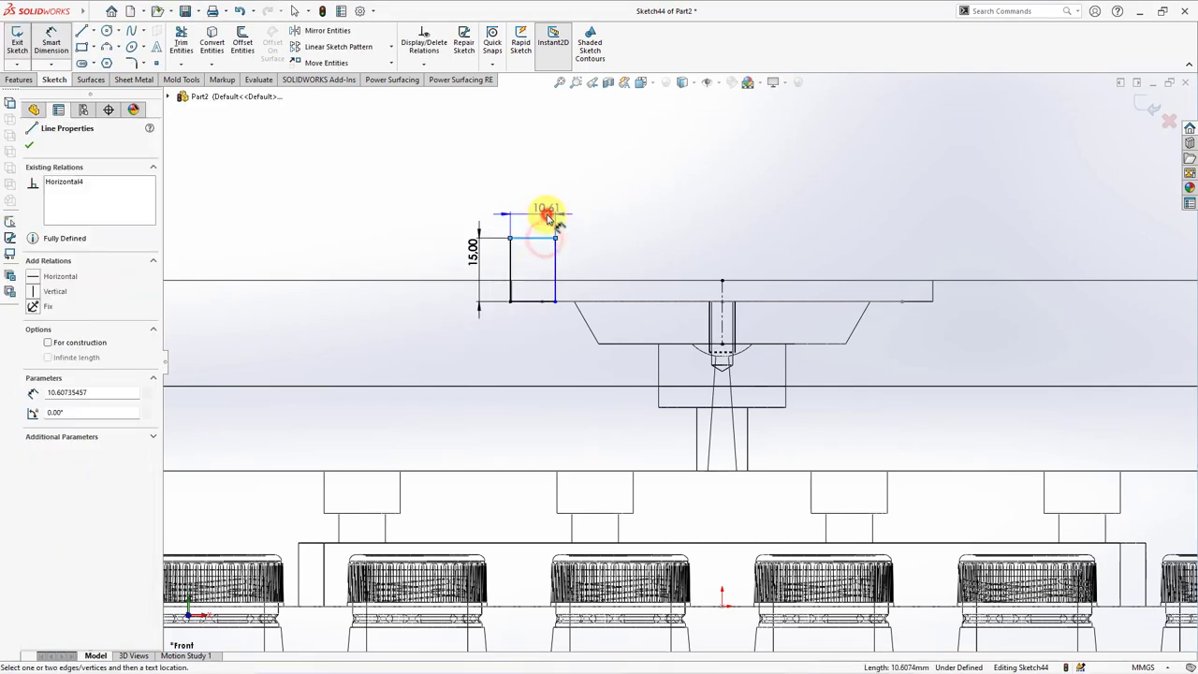
left_click(548, 216)
type("15")
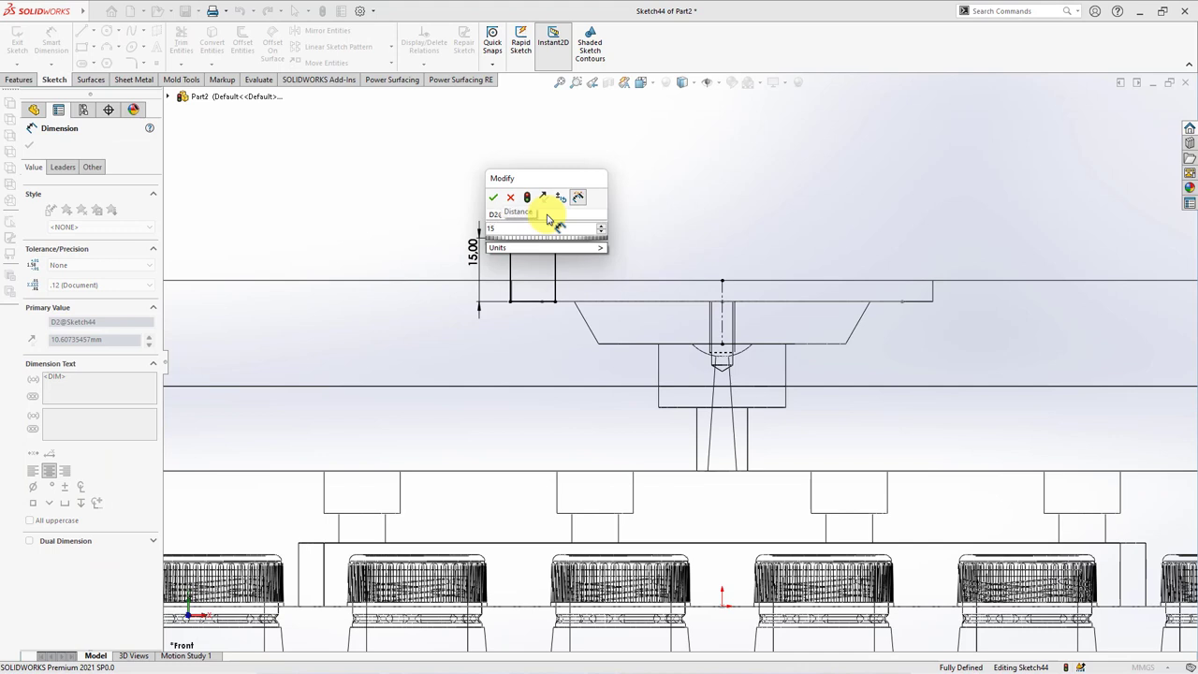
left_click(492, 197)
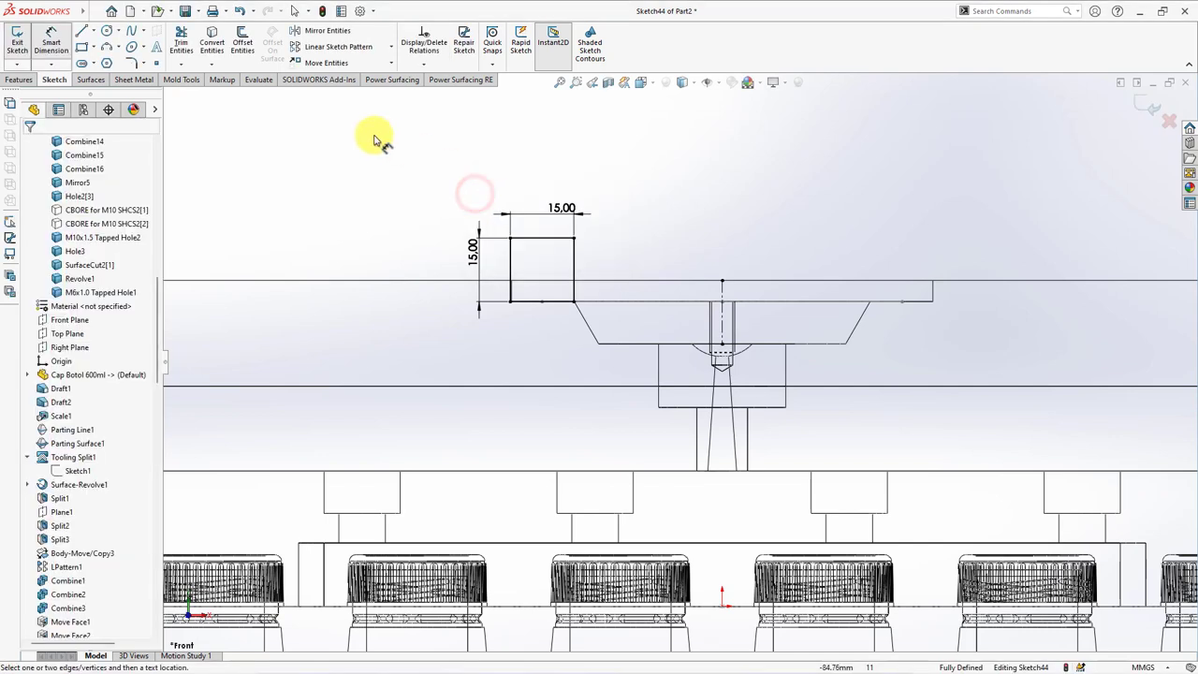
Step: Apply a 0.50 mm sketch chamfer to a corner
left_click(143, 63)
left_click(169, 97)
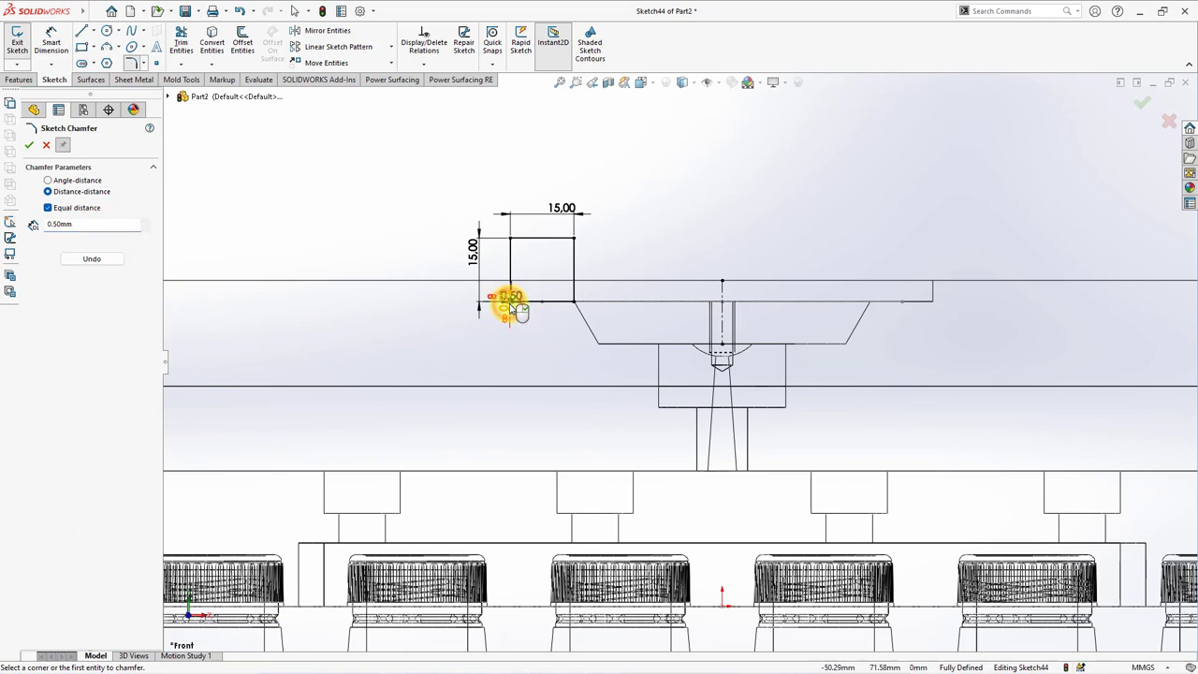
left_click(29, 145)
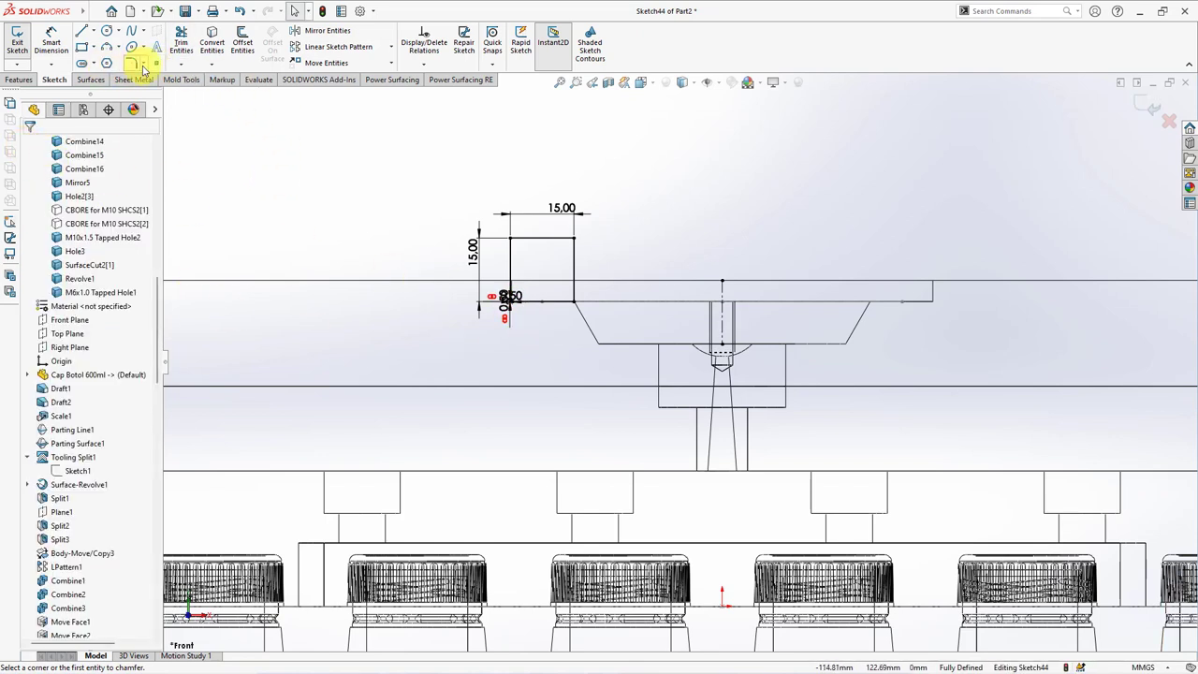
Step: Chamfer the square's top-left corner with an angle-distance chamfer of 1.00 mm at 30°
left_click(143, 66)
left_click(144, 91)
type("60")
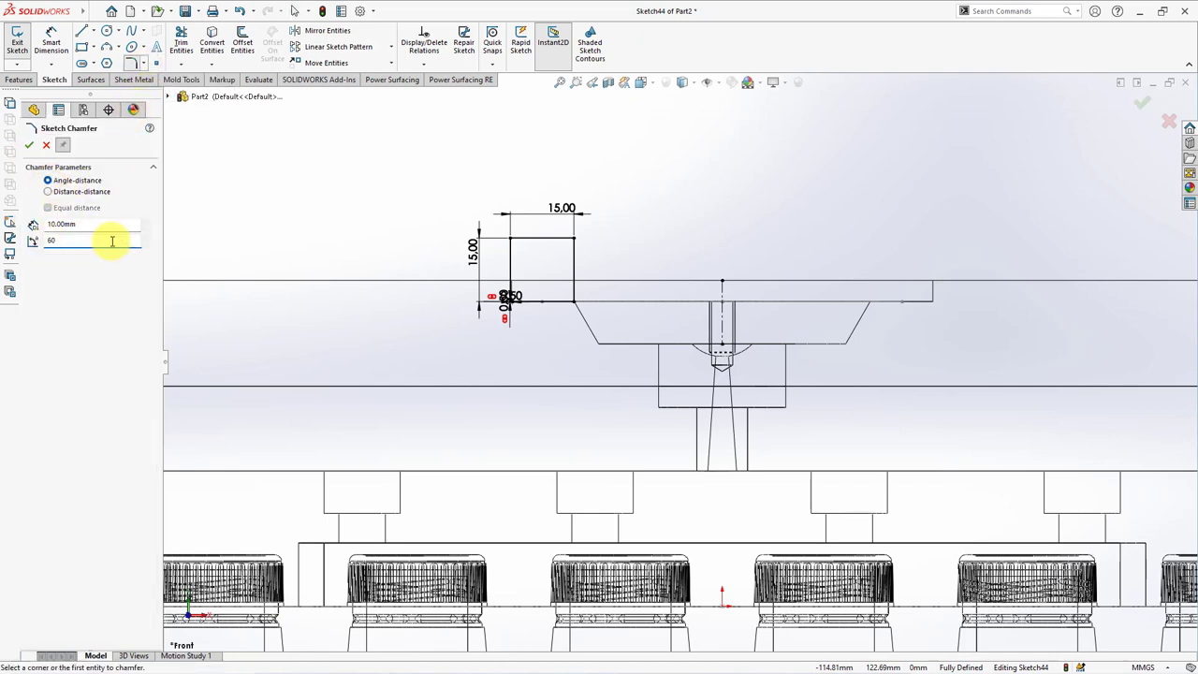
type("1")
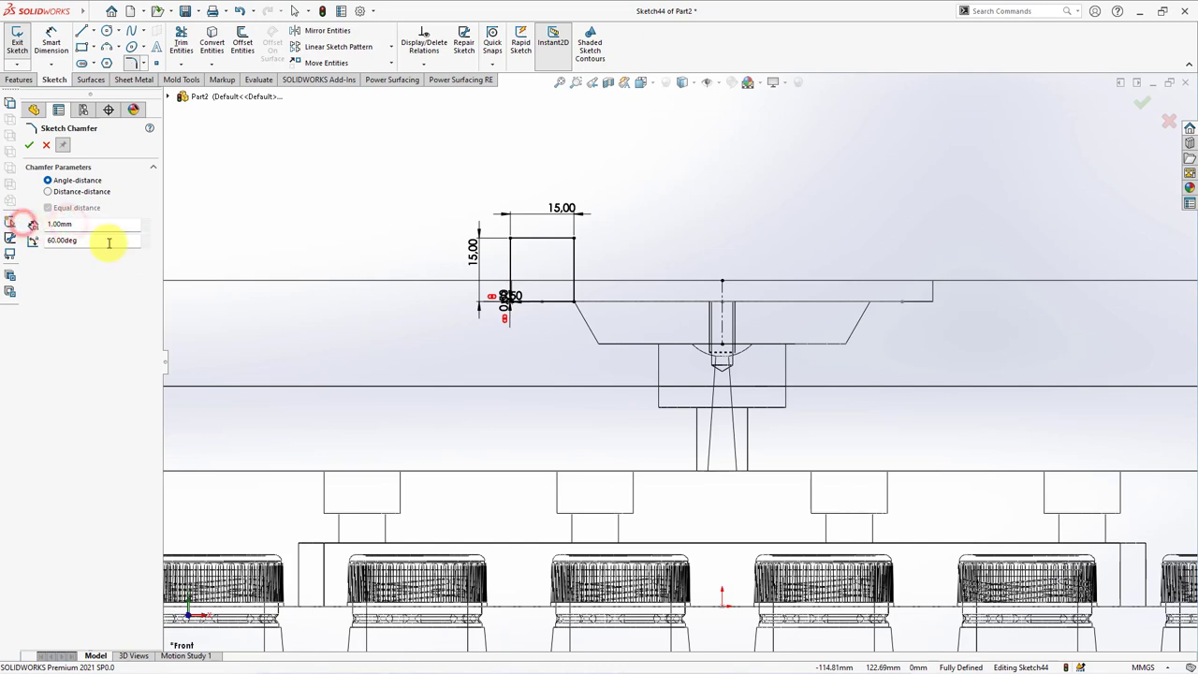
left_click(509, 241)
scroll(510, 245, "down", 3)
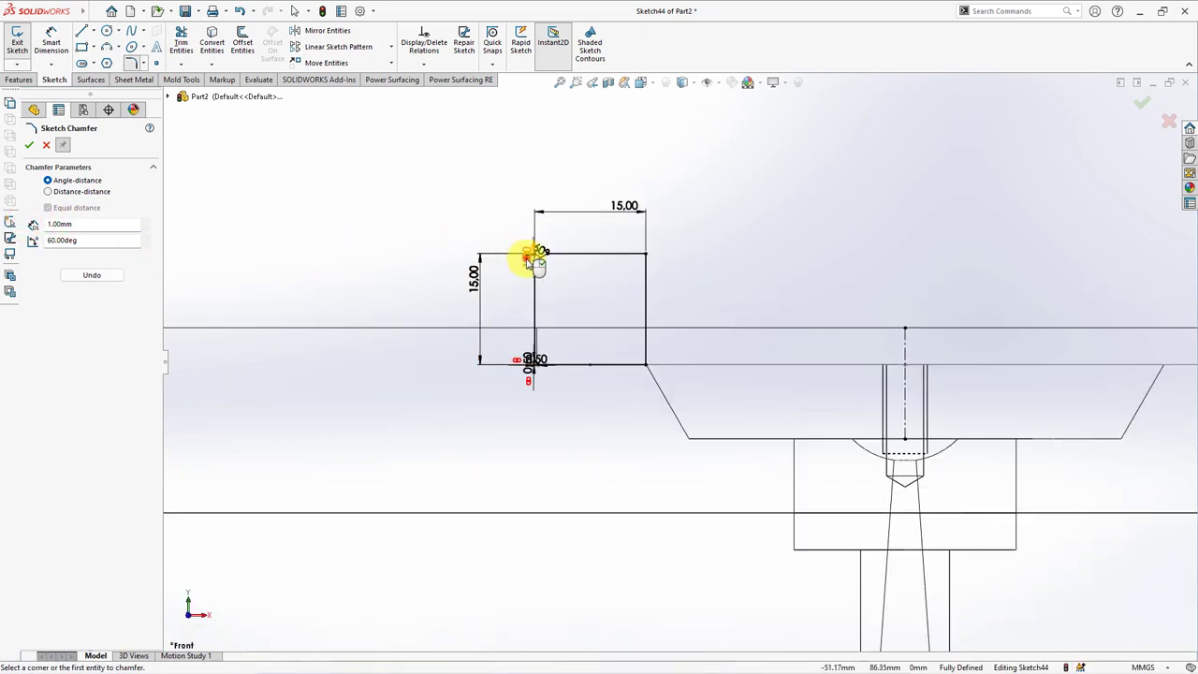
left_click(515, 270)
left_click(480, 230)
left_click(93, 242)
type("30")
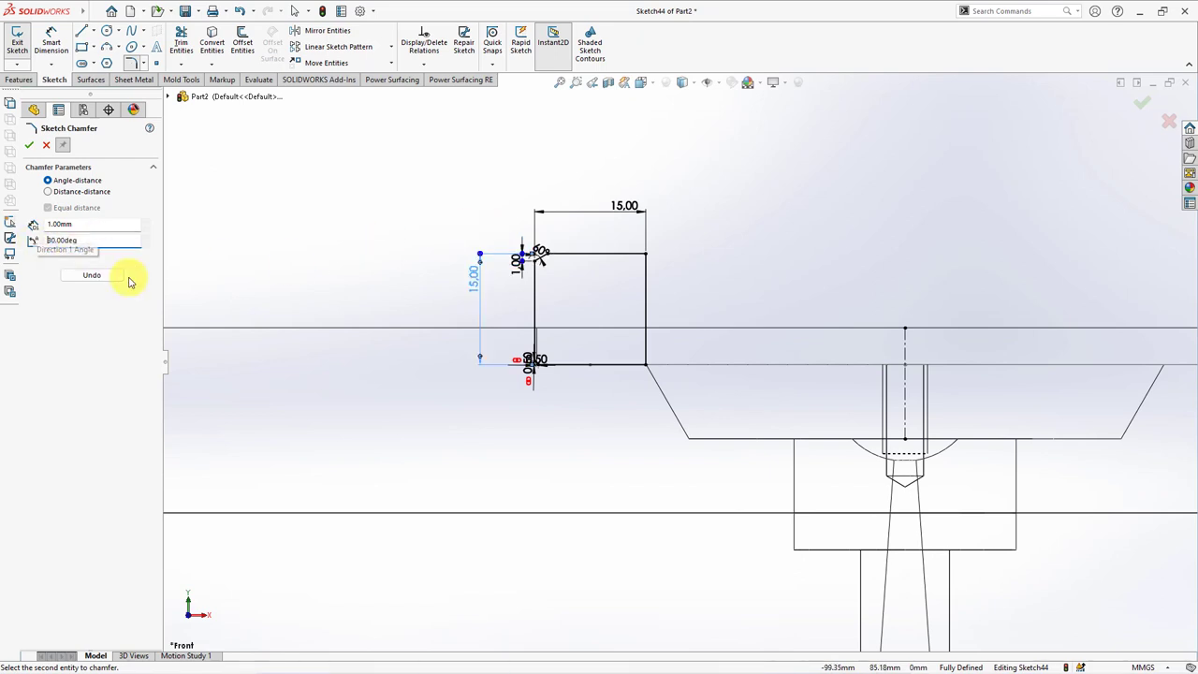
left_click(31, 150)
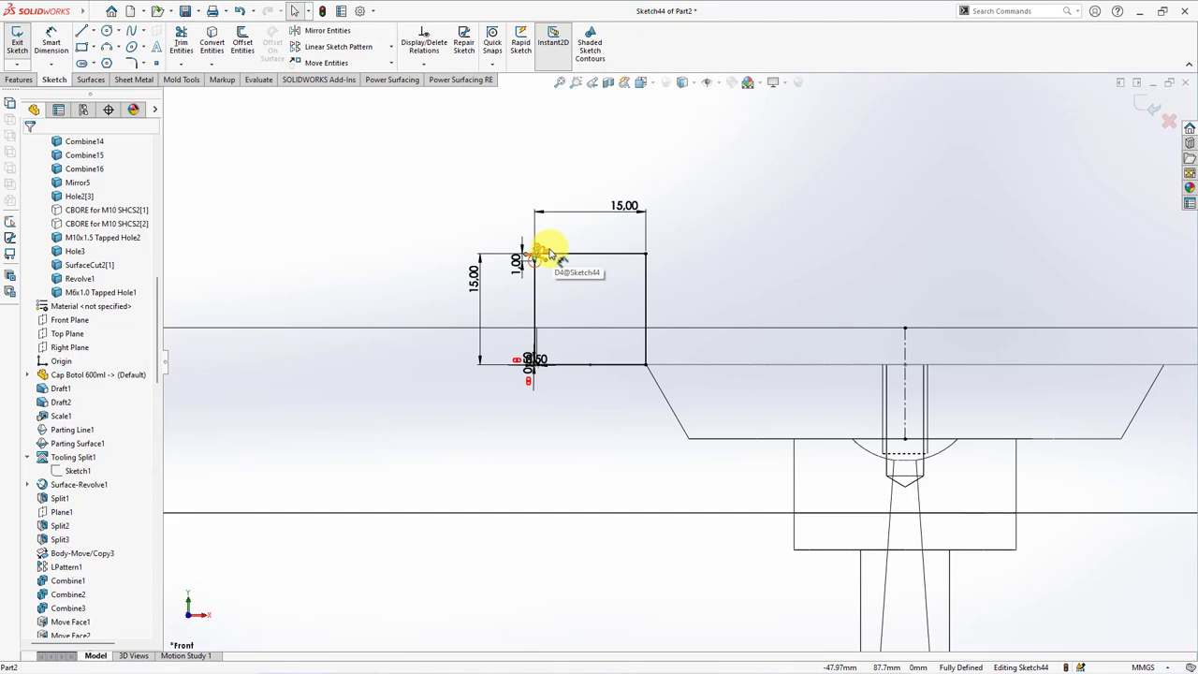
scroll(599, 159, "up", 3)
scroll(617, 187, "down", 1)
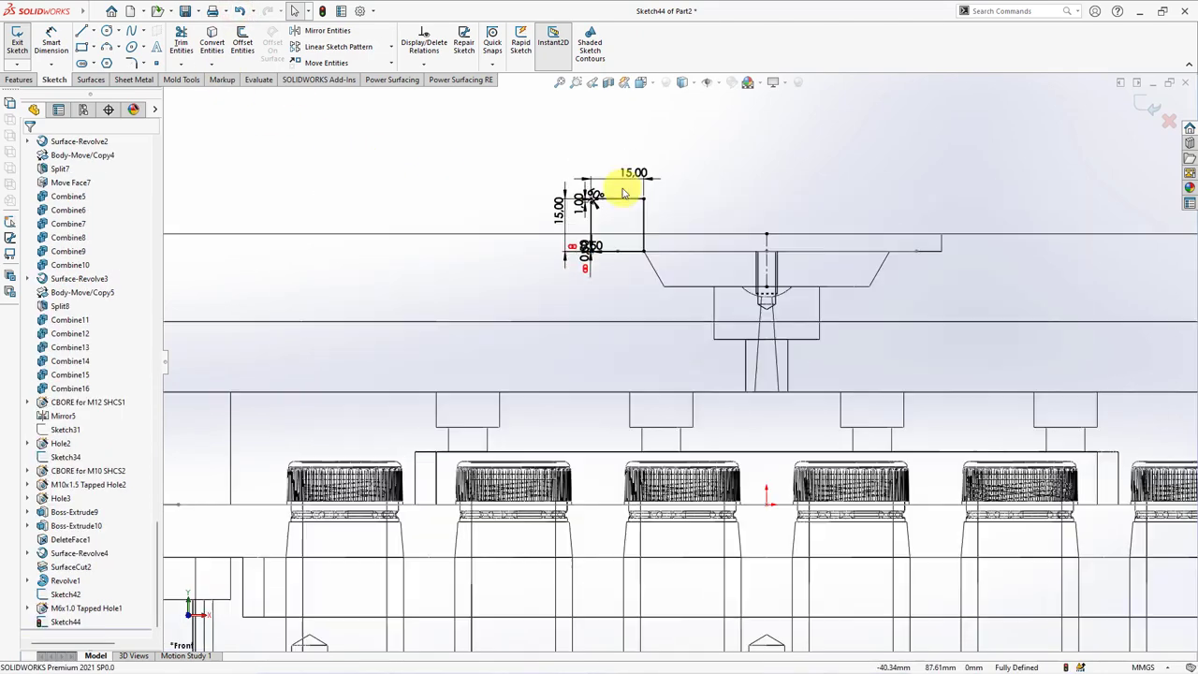
scroll(624, 193, "down", 2)
scroll(607, 254, "down", 3)
scroll(609, 272, "up", 1)
scroll(609, 268, "up", 2)
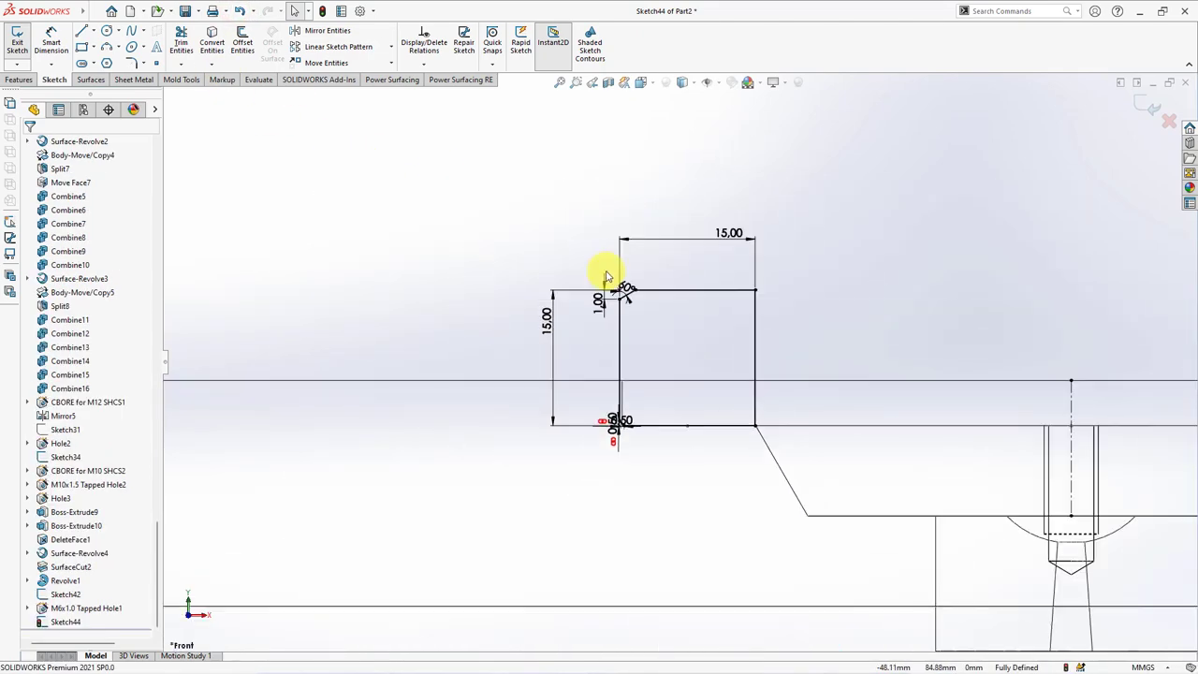
scroll(599, 277, "up", 2)
left_click(20, 79)
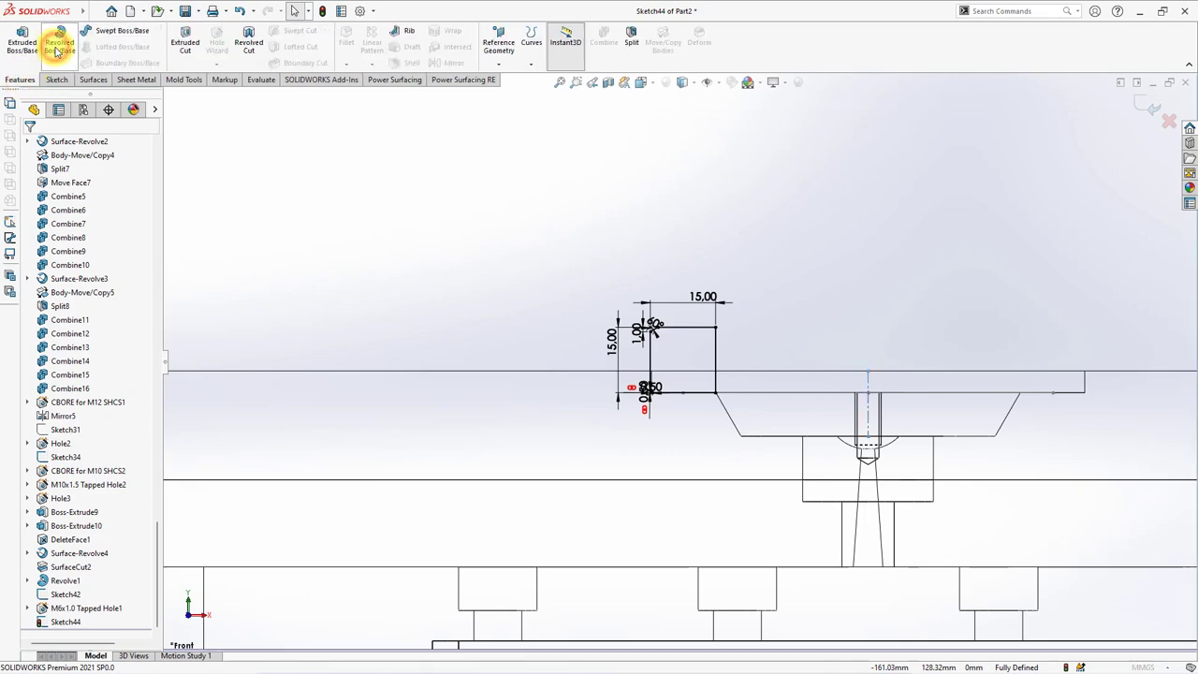
Step: Revolve Sketch44 360° about Line1 with Merge result unchecked, creating a separate ring body
left_click(58, 42)
middle_click_drag(465, 236, 449, 220)
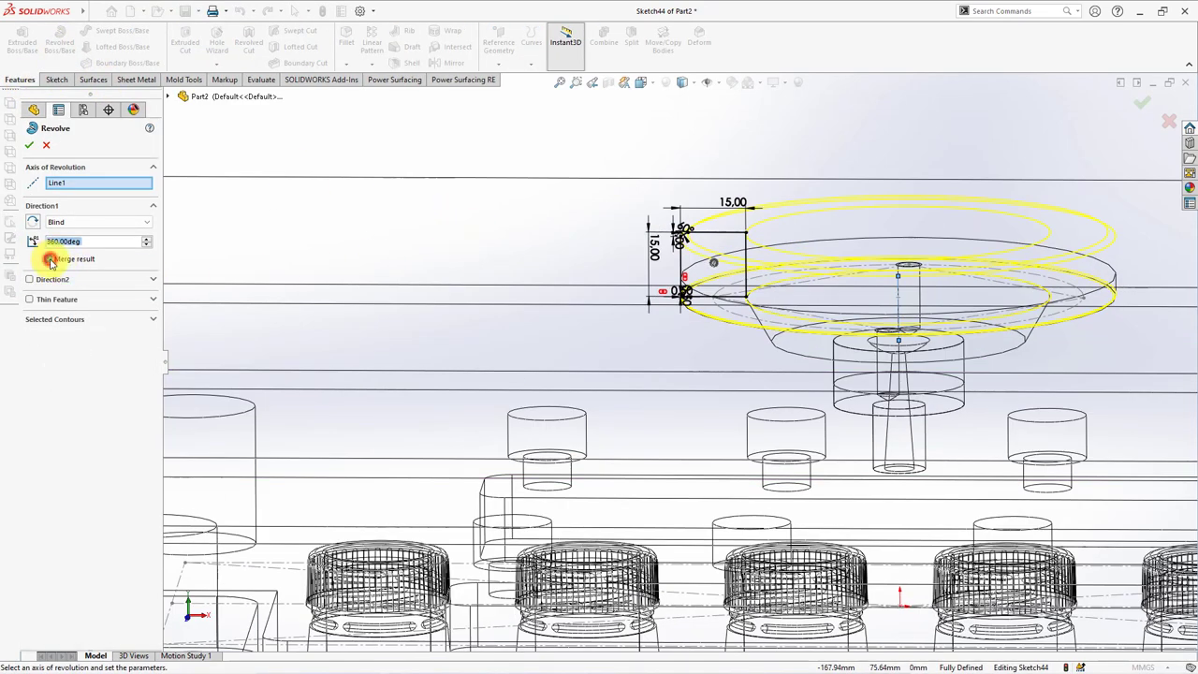
left_click(50, 262)
left_click(680, 87)
middle_click_drag(679, 99, 642, 193)
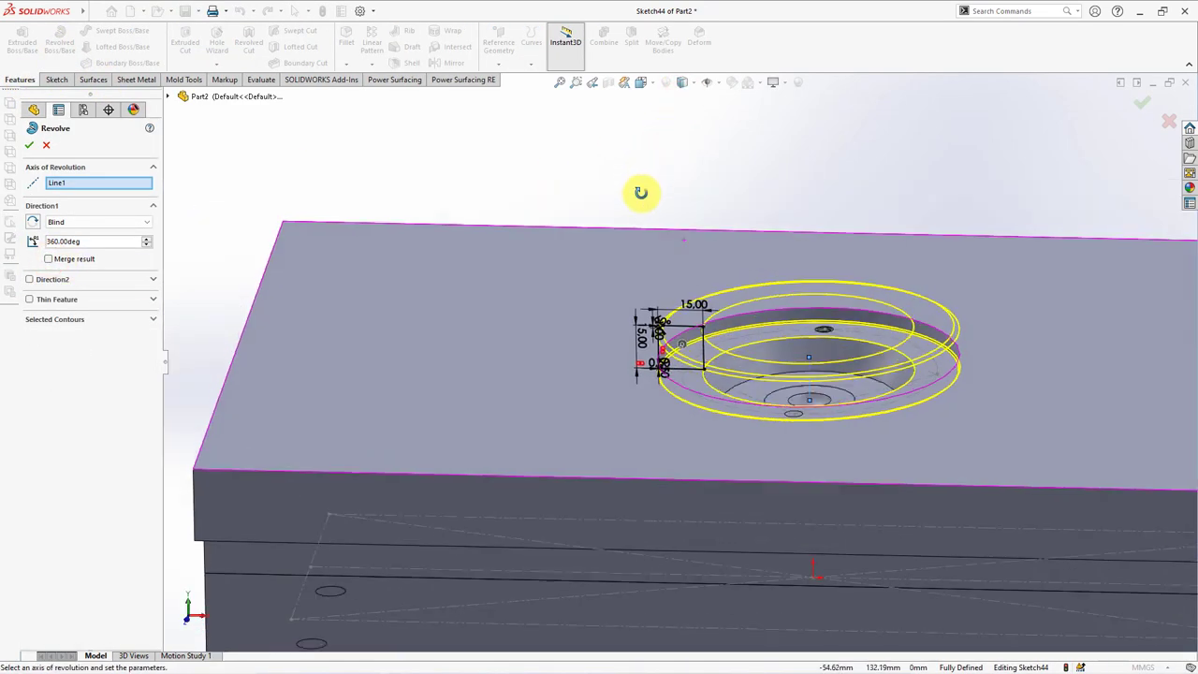
left_click(29, 142)
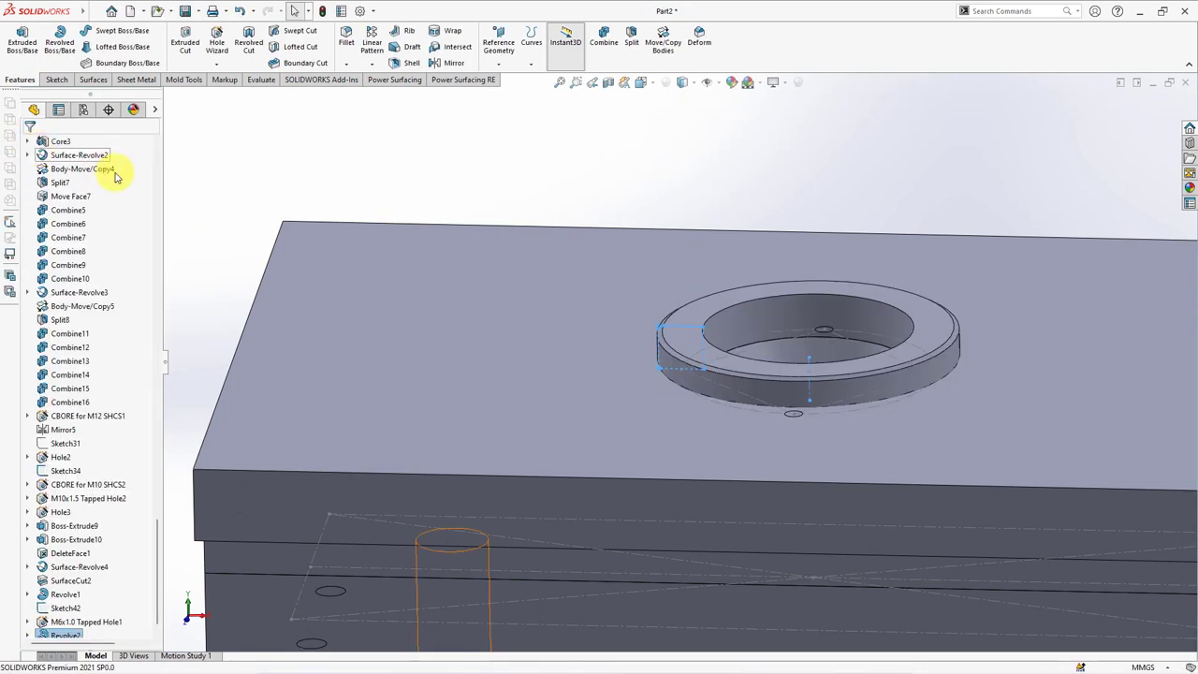
scroll(393, 157, "down", 2)
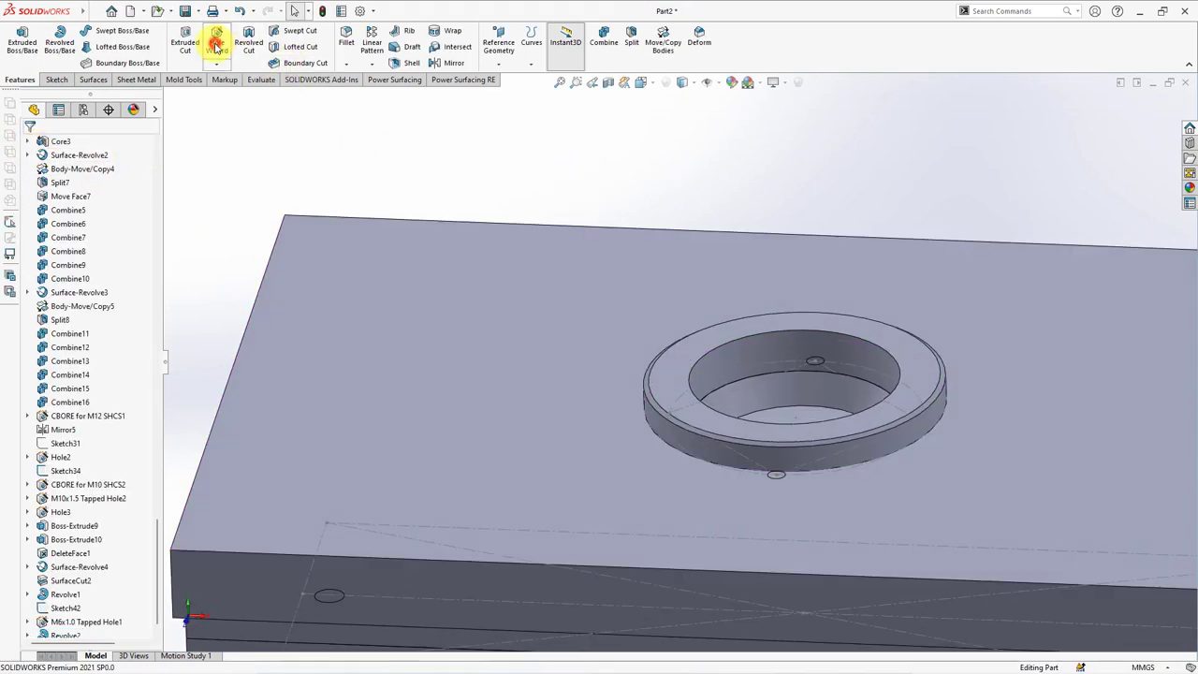
Step: Set up an M6 socket head cap screw counterbore, Through All, cutting only the locating ring
left_click(215, 46)
left_click(41, 272)
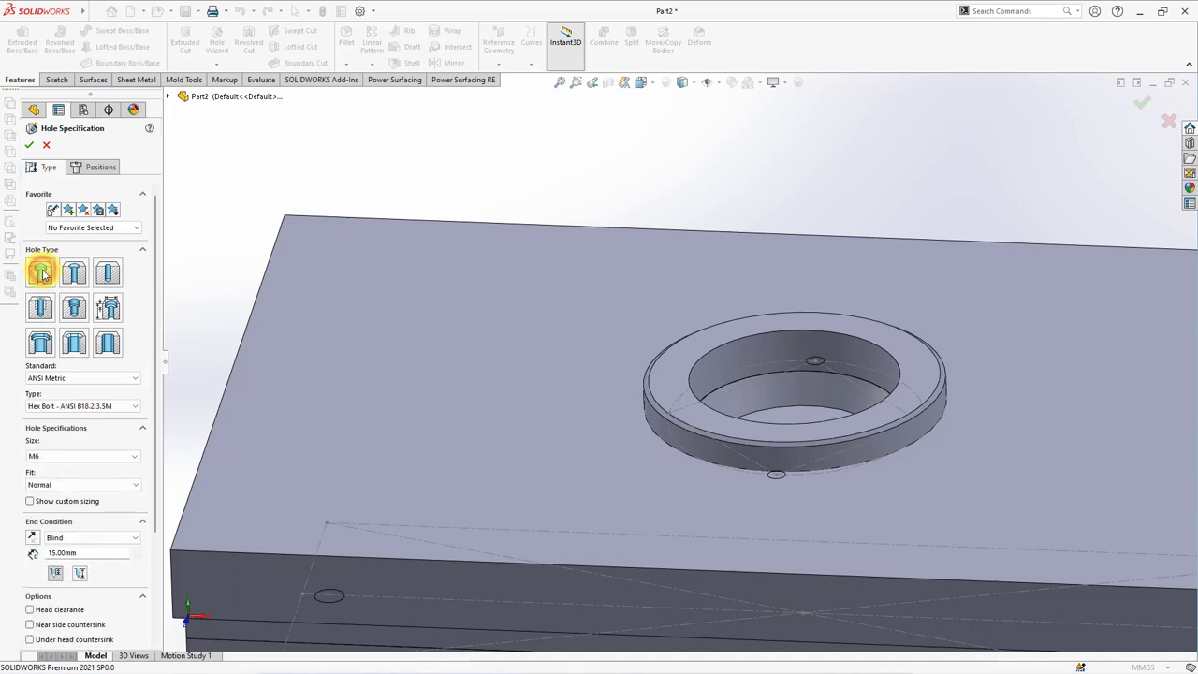
left_click(56, 405)
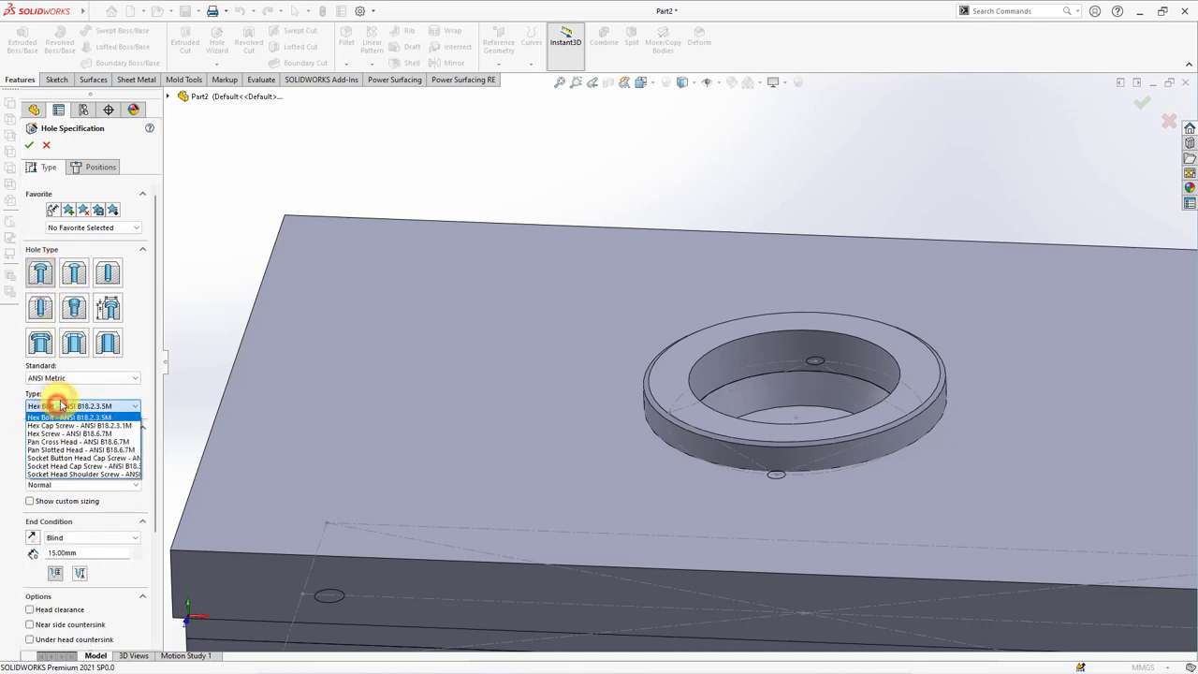
left_click(77, 466)
left_click(56, 537)
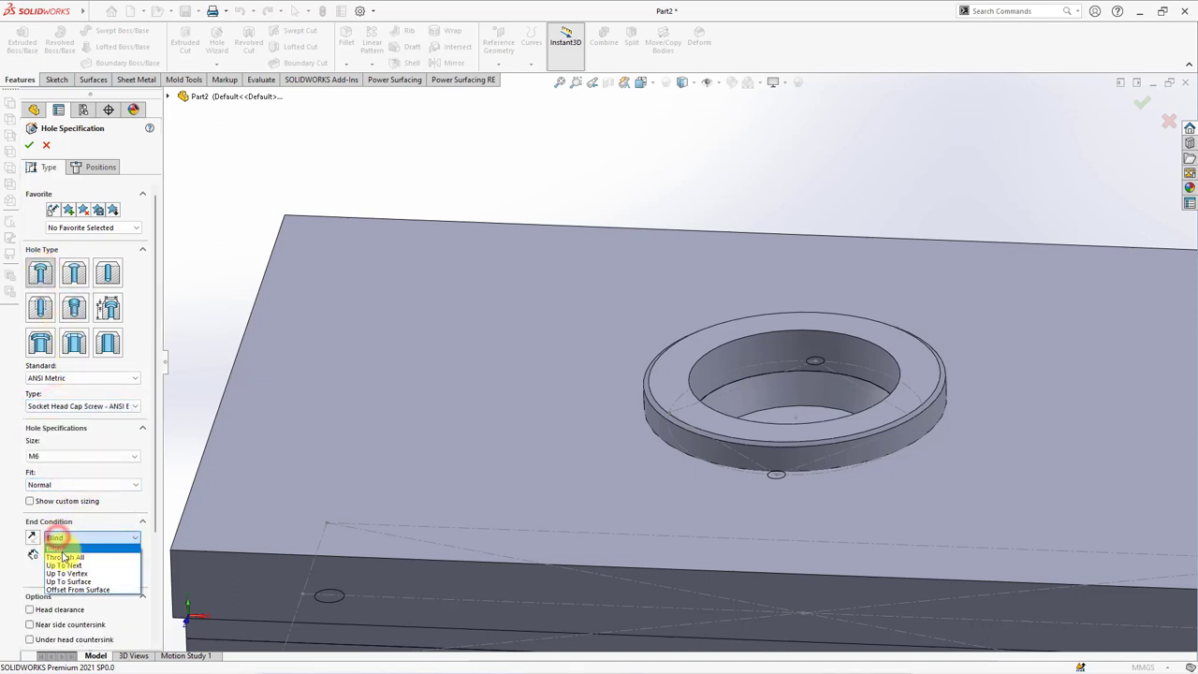
left_click(66, 563)
scroll(155, 530, "down", 3)
left_click(48, 540)
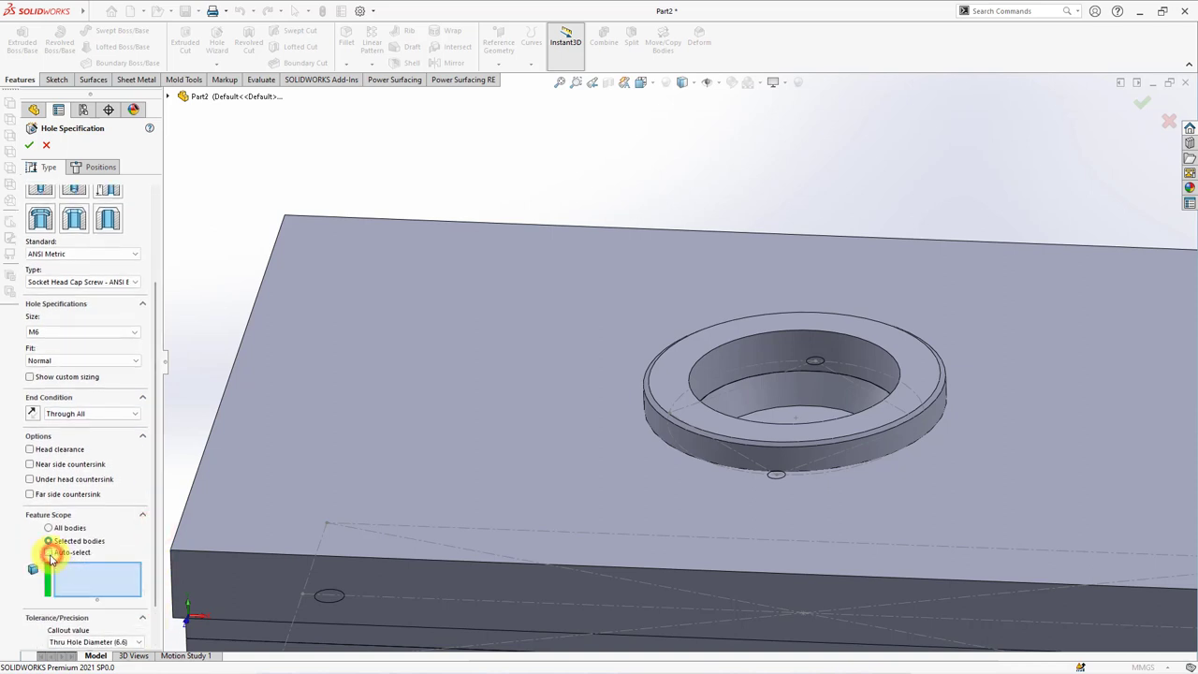
left_click(697, 419)
Step: Place two hole points on the locating ring face
left_click(93, 169)
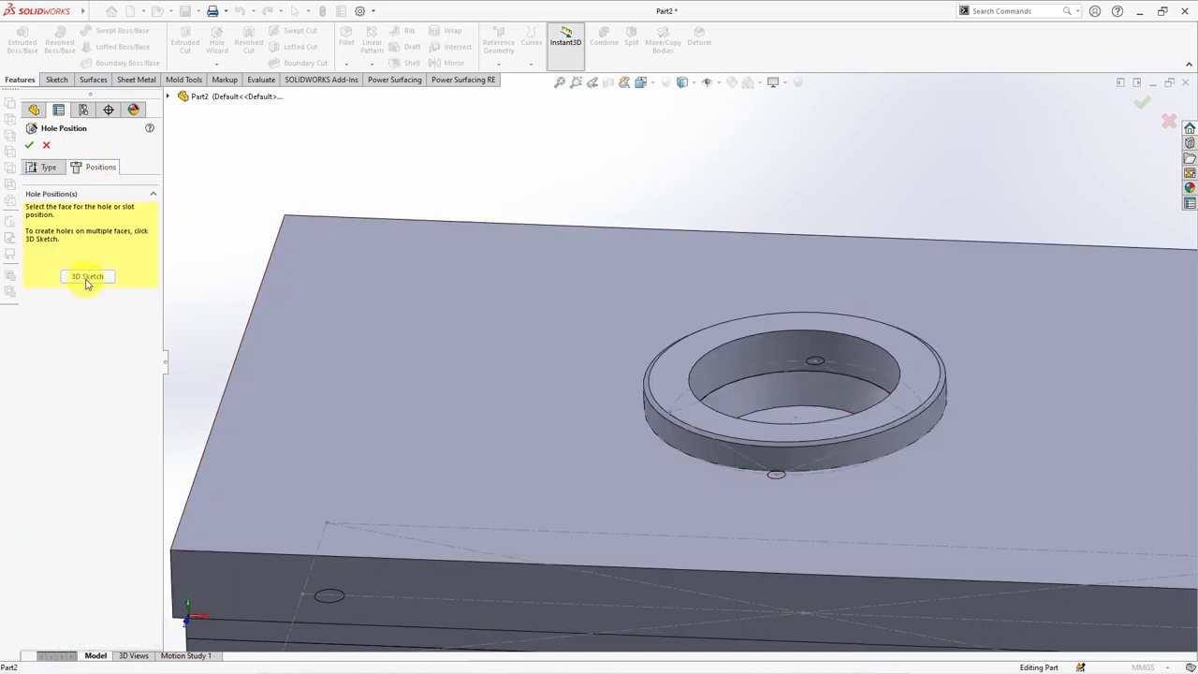
left_click(832, 422)
left_click(800, 311)
left_click(754, 446)
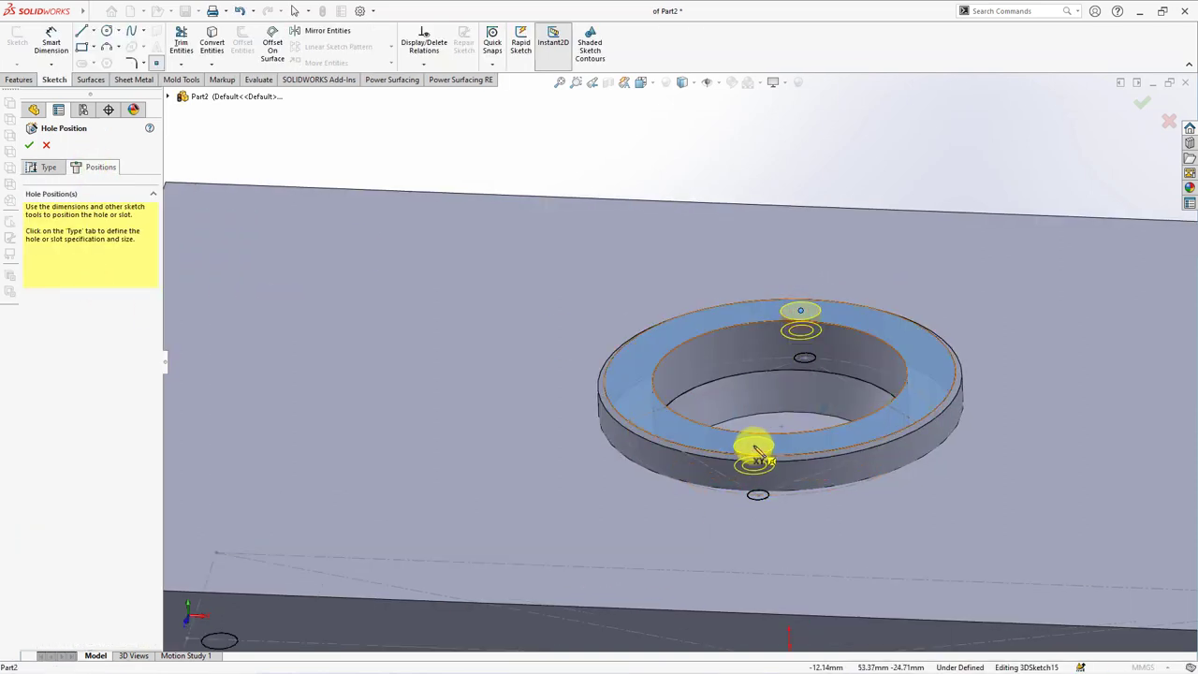
Step: Align both hole points with the existing hole centres beneath the ring and confirm the counterbores
left_click(423, 60)
left_click(423, 95)
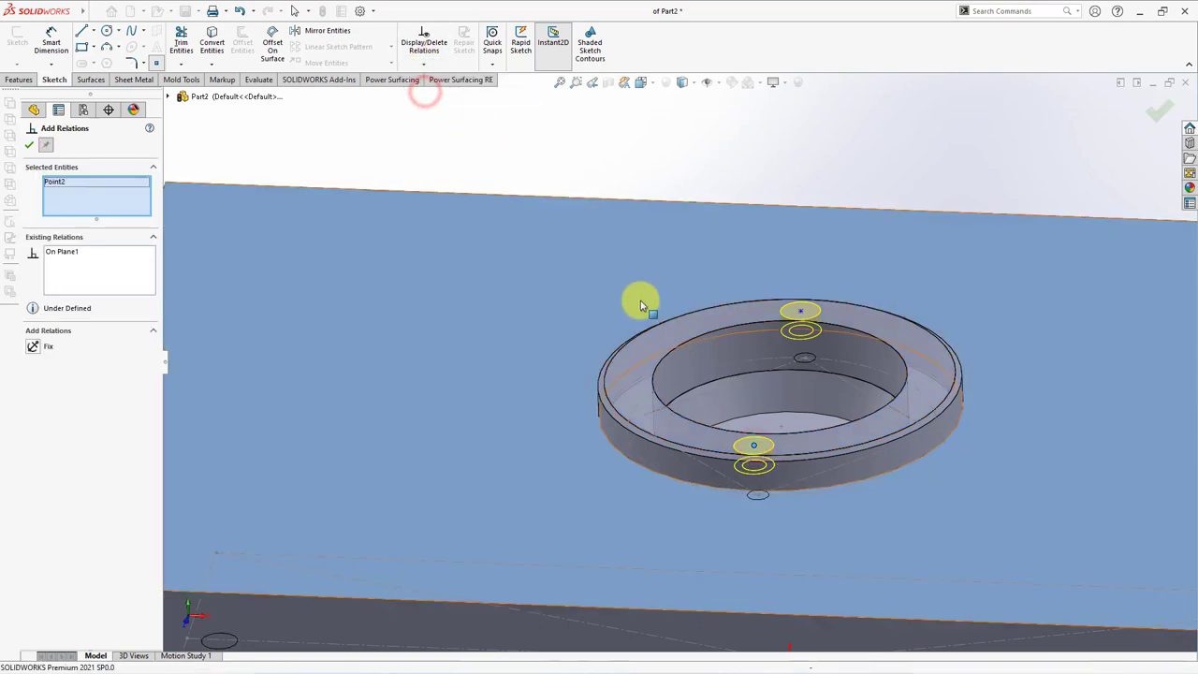
left_click(757, 496)
left_click(37, 362)
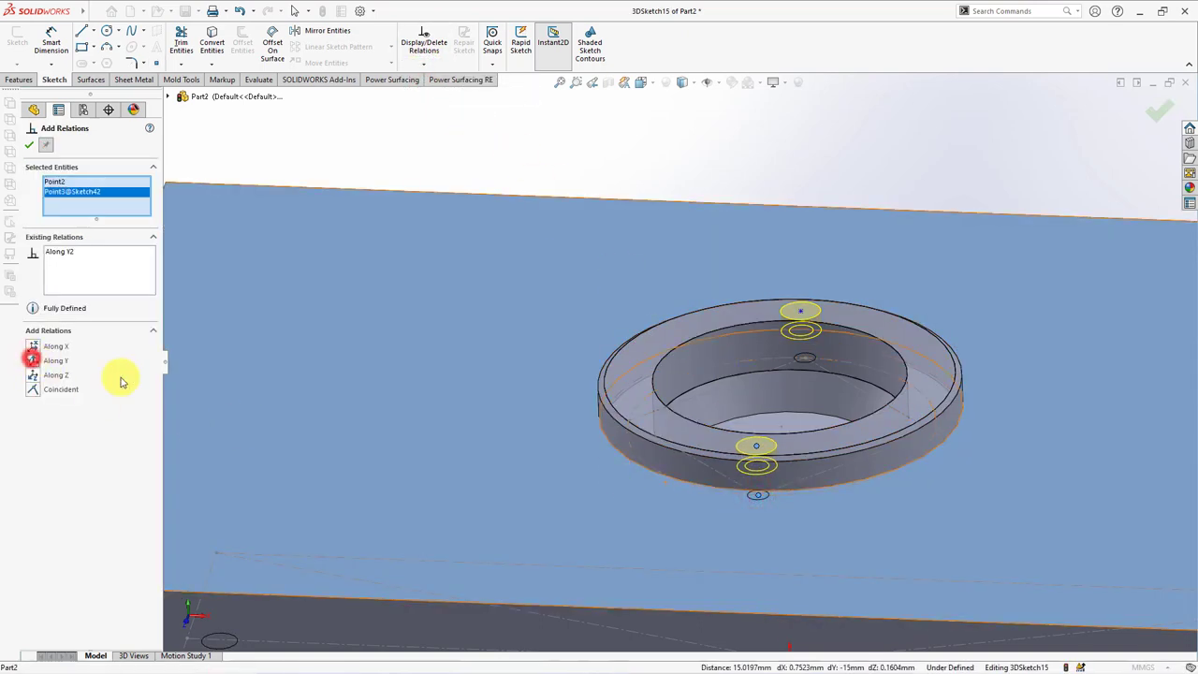
left_click(800, 310)
left_click(804, 358)
left_click(34, 363)
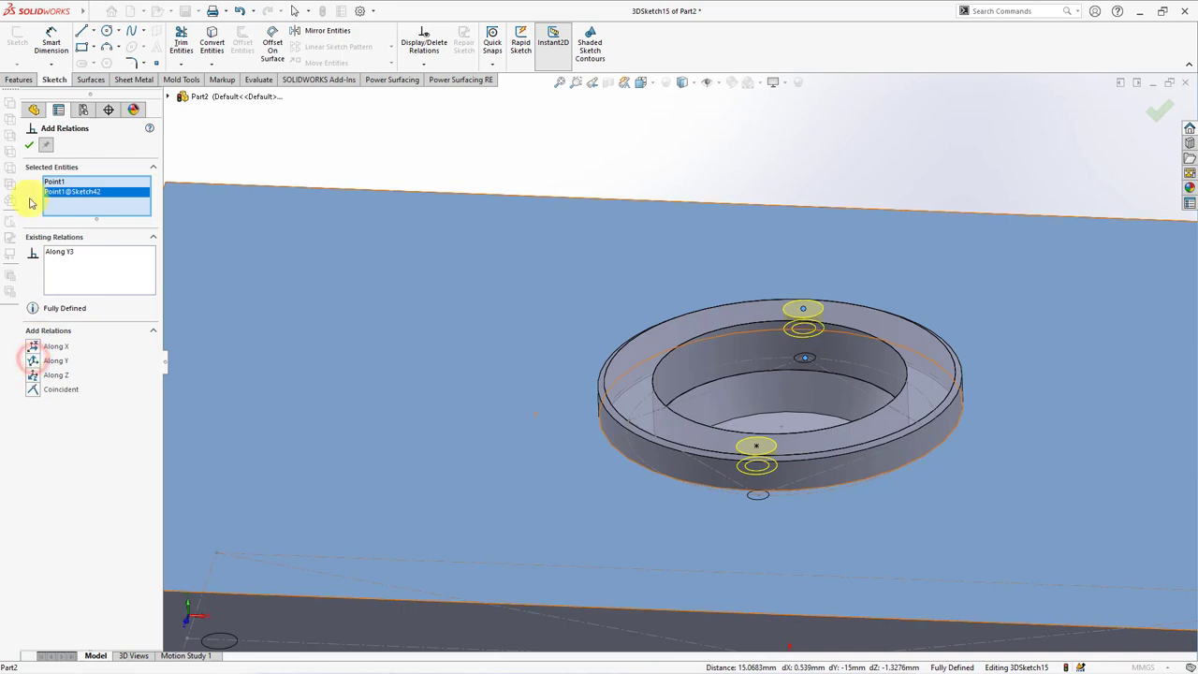
left_click(28, 145)
left_click(28, 145)
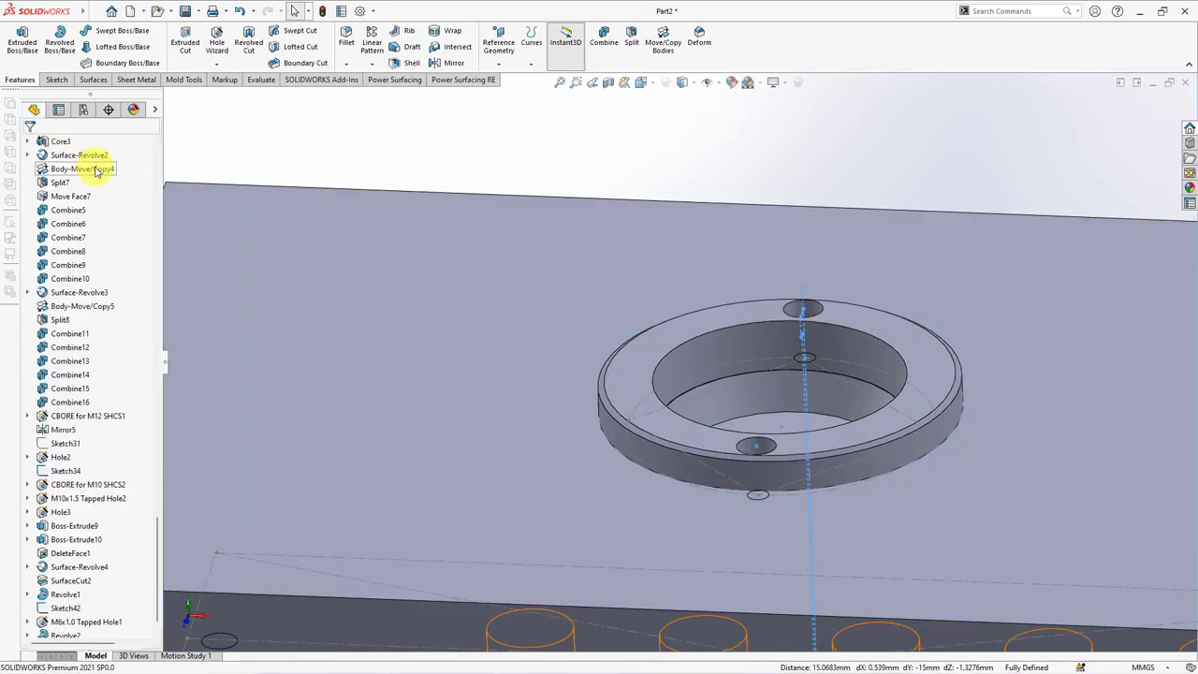
scroll(514, 183, "up", 5)
middle_click_drag(601, 208, 614, 267)
scroll(615, 267, "down", 3)
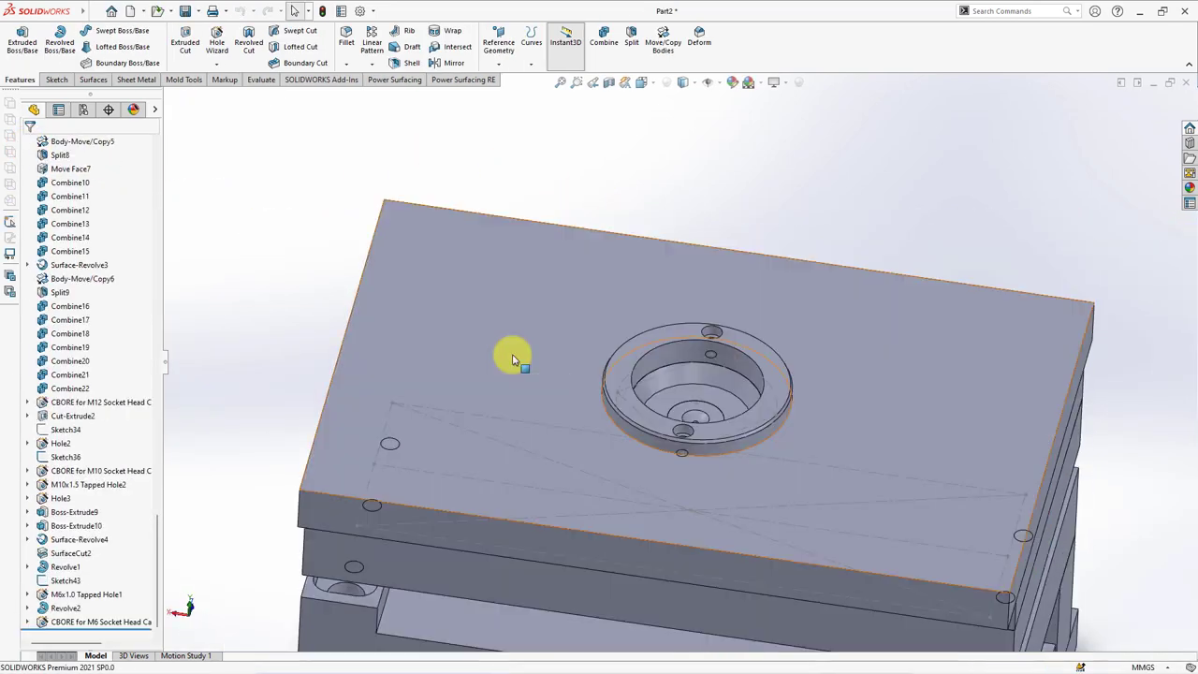
Step: Start a new drill hole sized Ø8.0
left_click(215, 49)
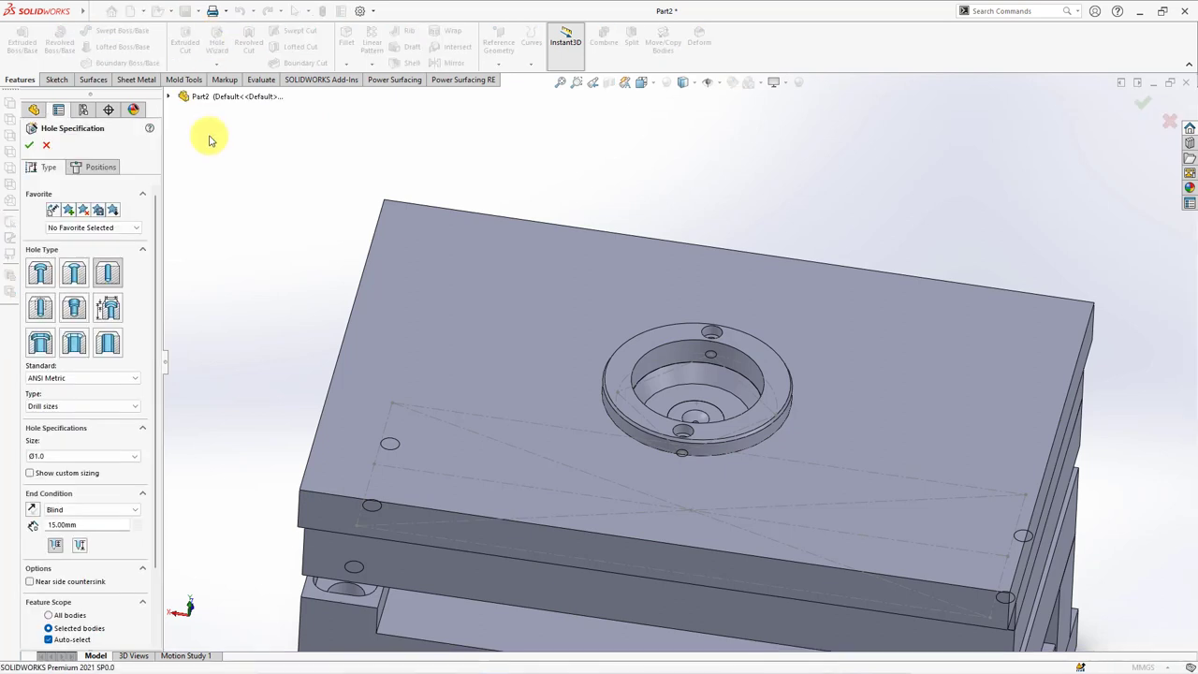
left_click(93, 455)
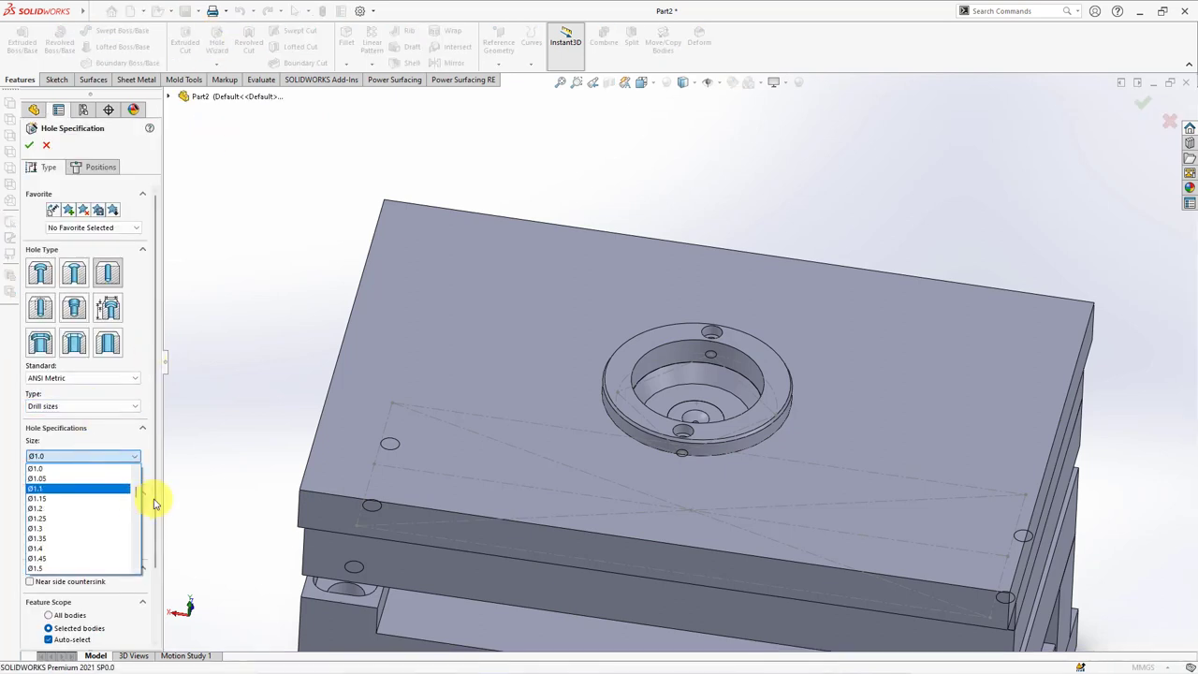
left_click_drag(136, 496, 134, 534)
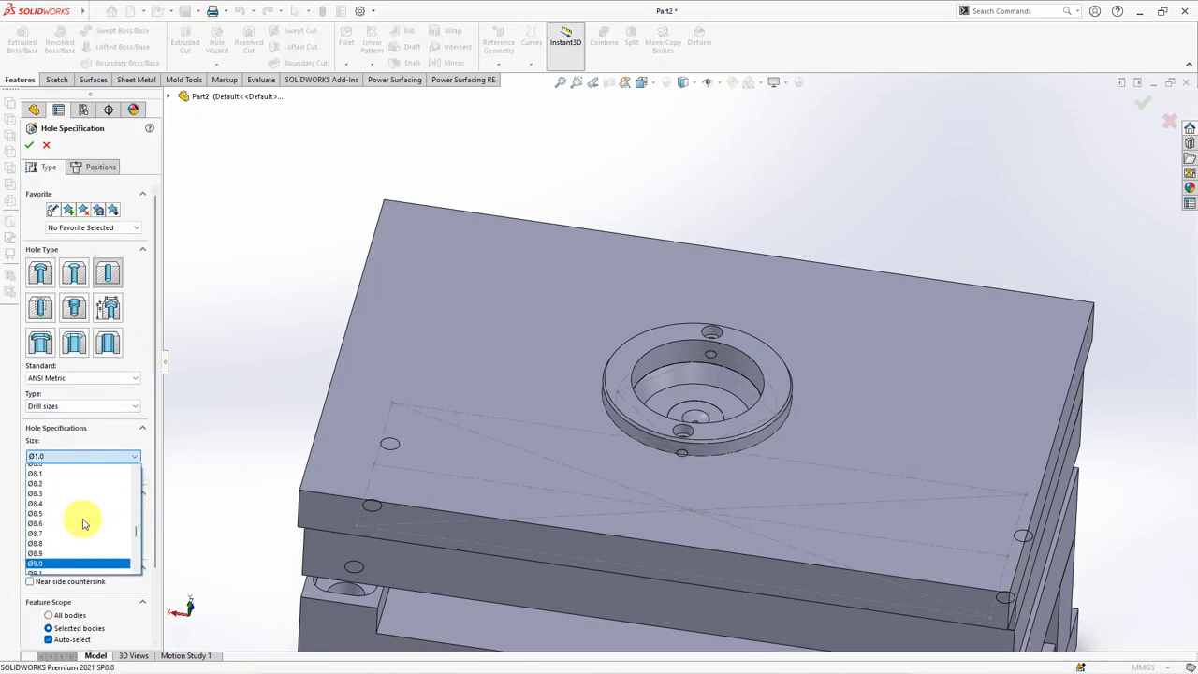
left_click(81, 481)
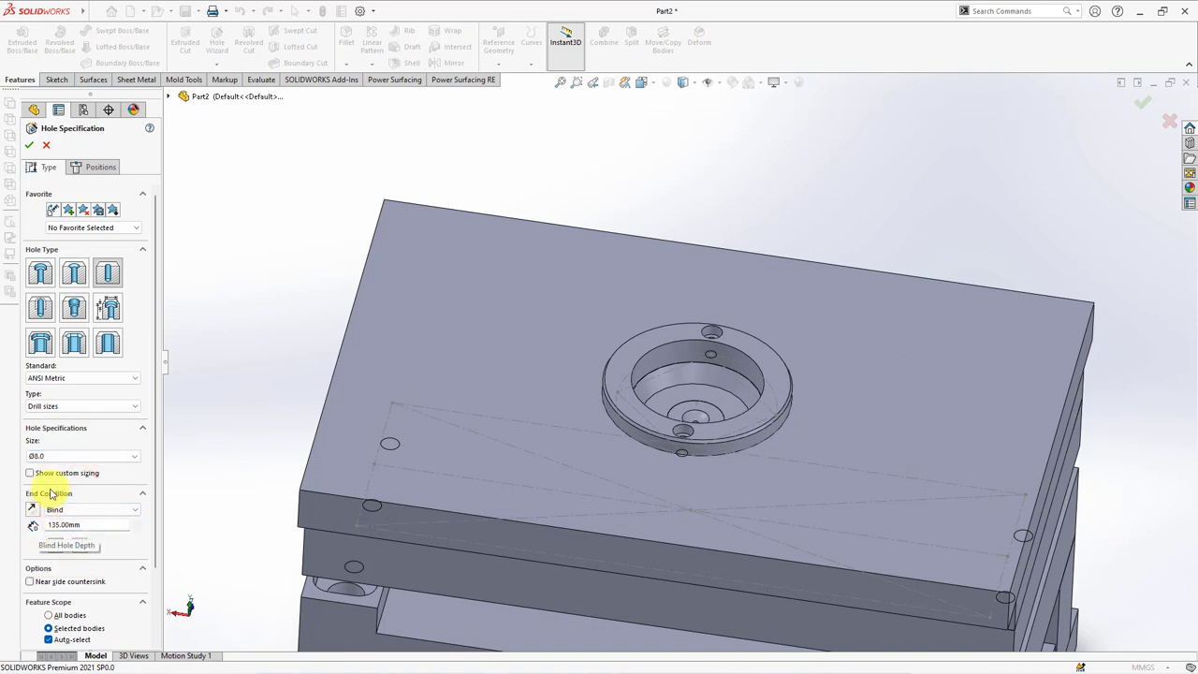
Step: Place two hole points on the plate's side face and align them horizontally
left_click(98, 166)
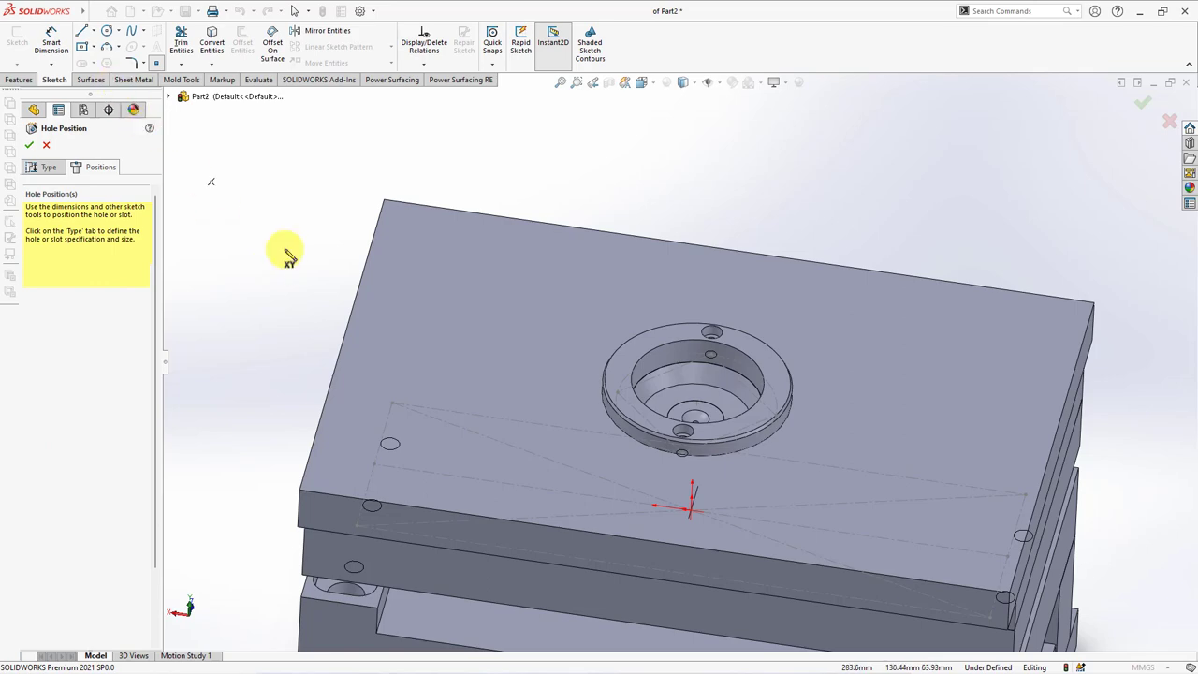
mouse_move(288, 257)
middle_mouse_down()
mouse_move(459, 329)
mouse_move(449, 222)
mouse_move(531, 294)
middle_mouse_up()
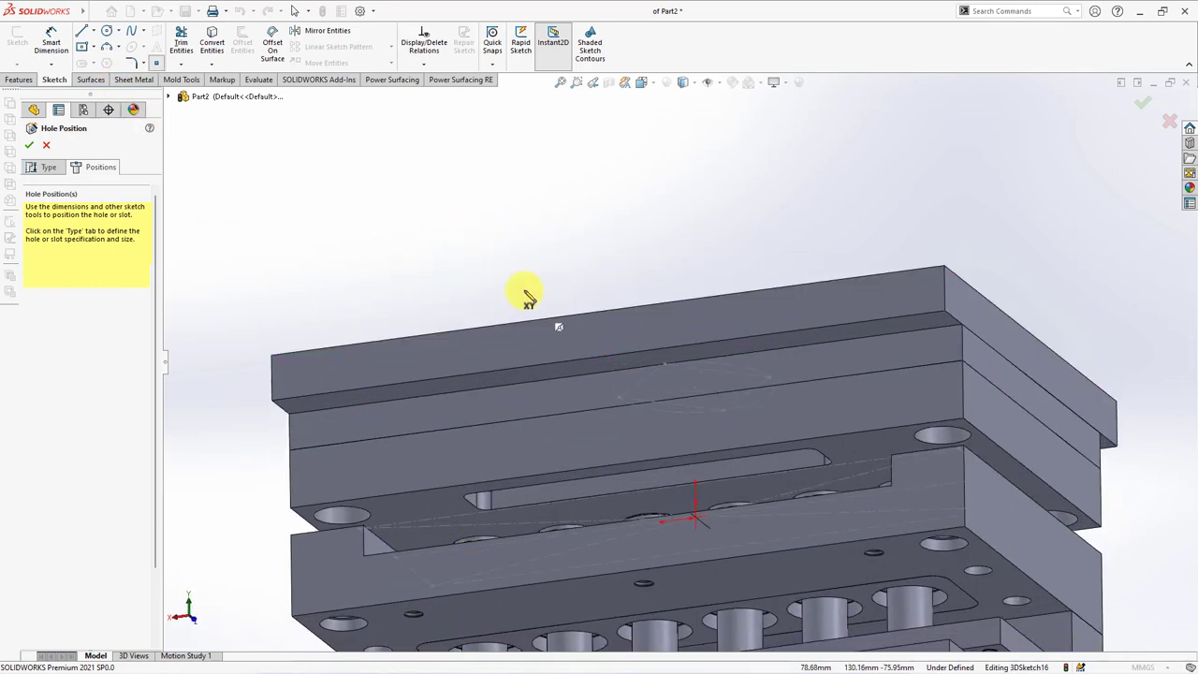
left_click(559, 431)
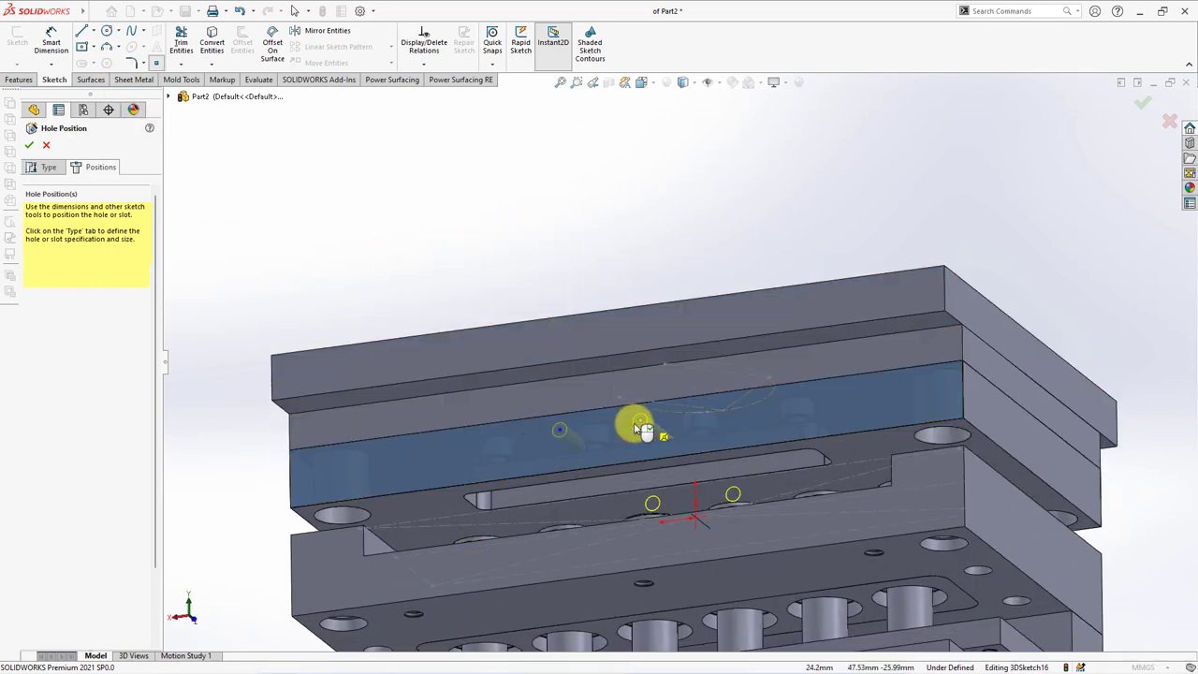
left_click(424, 64)
left_click(428, 90)
left_click(559, 431)
left_click(562, 434)
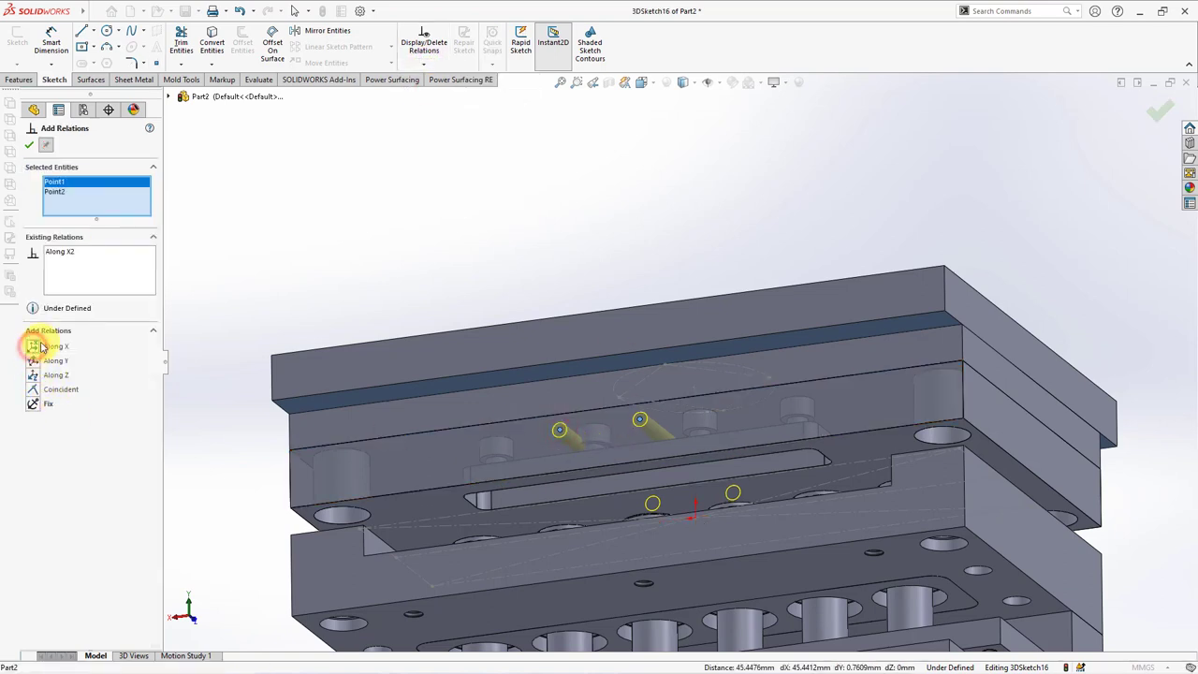
left_click(29, 145)
Step: Dimension a hole point 10 mm from the plate edge
left_click(51, 37)
left_click(559, 429)
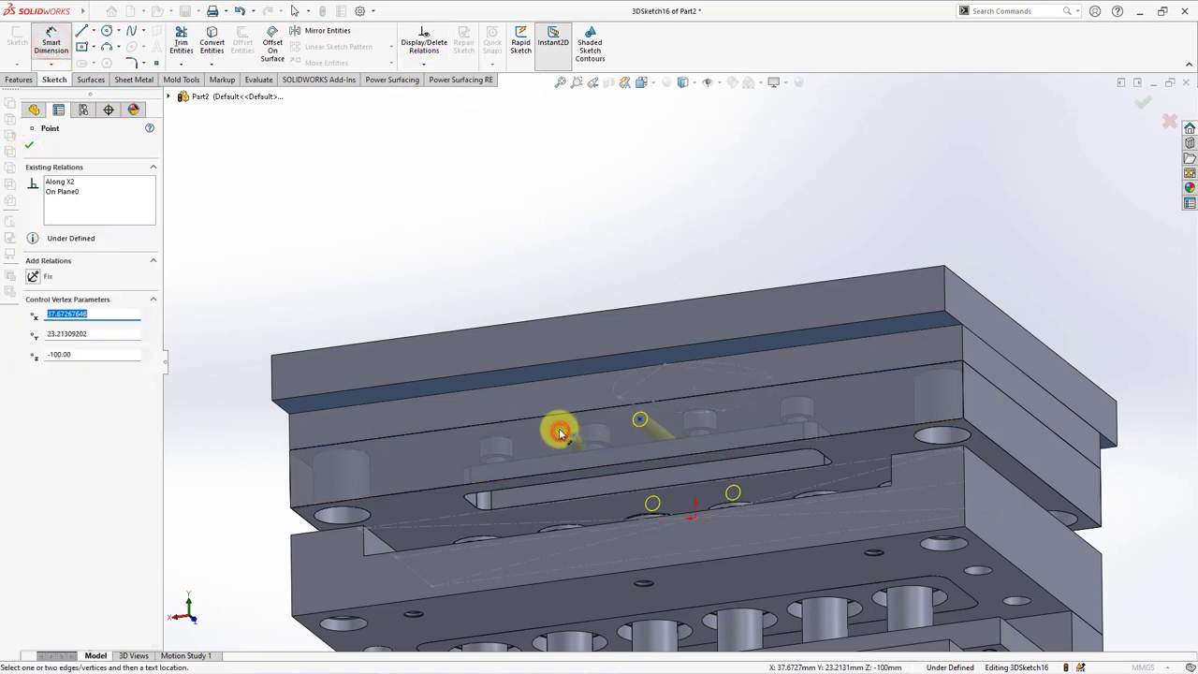
left_click(547, 416)
left_click(538, 405)
type("10")
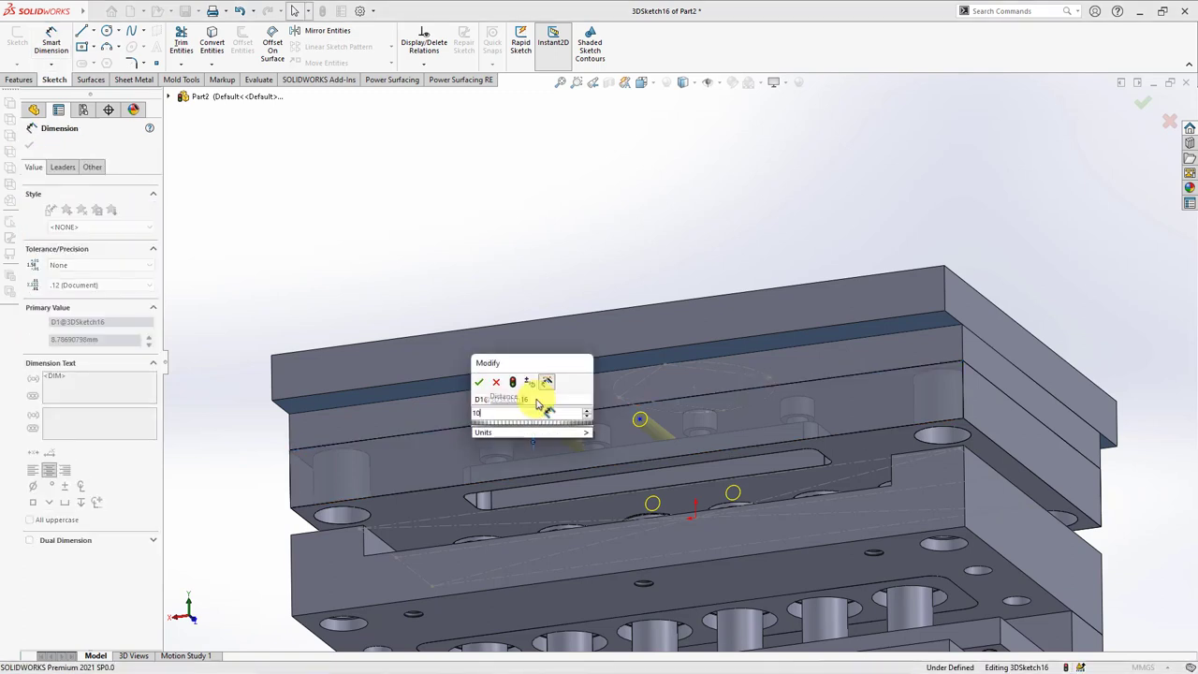
left_click(478, 383)
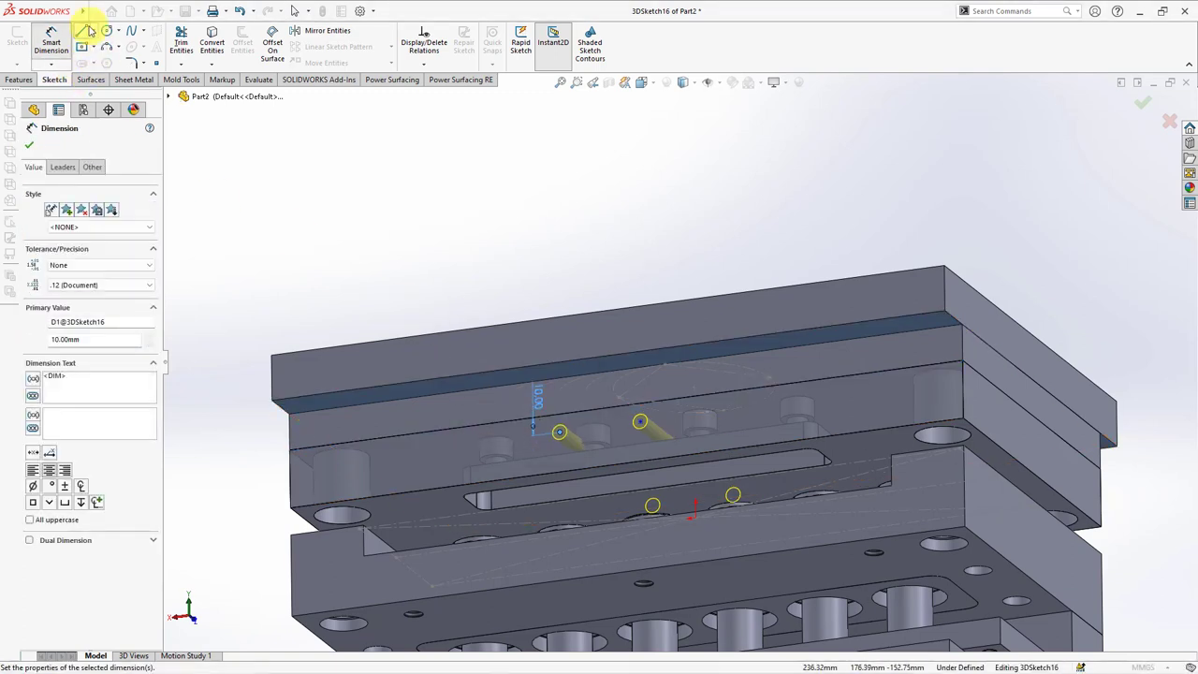
Step: Draw a construction centerline from the hole point
left_click(103, 61)
left_click(599, 412)
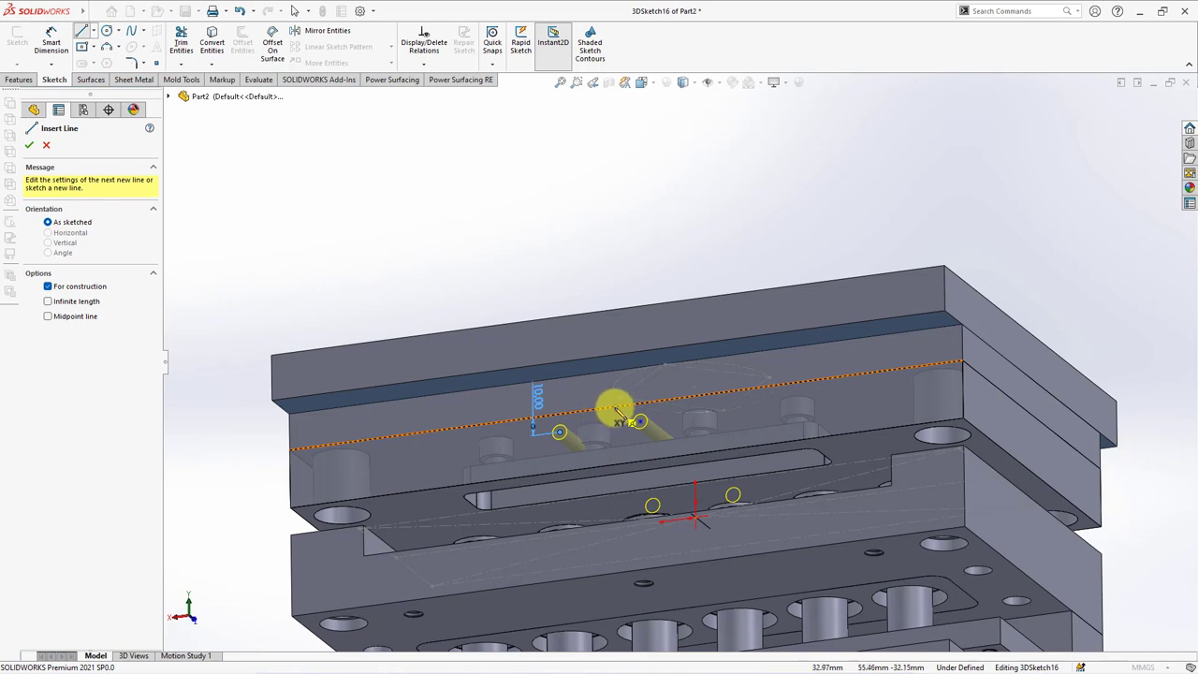
left_click(625, 459)
right_click(622, 460)
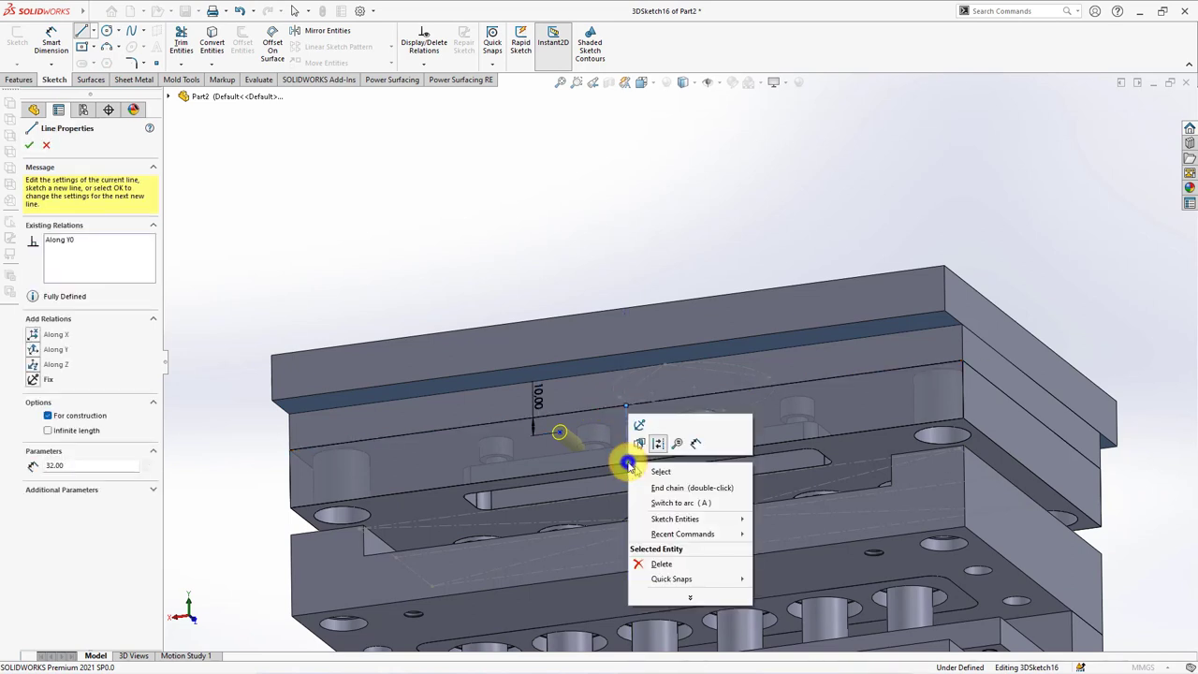
left_click(655, 470)
Step: Dimension the remaining hole point distances to 10 mm and finish the Ø8.0 hole
left_click(51, 42)
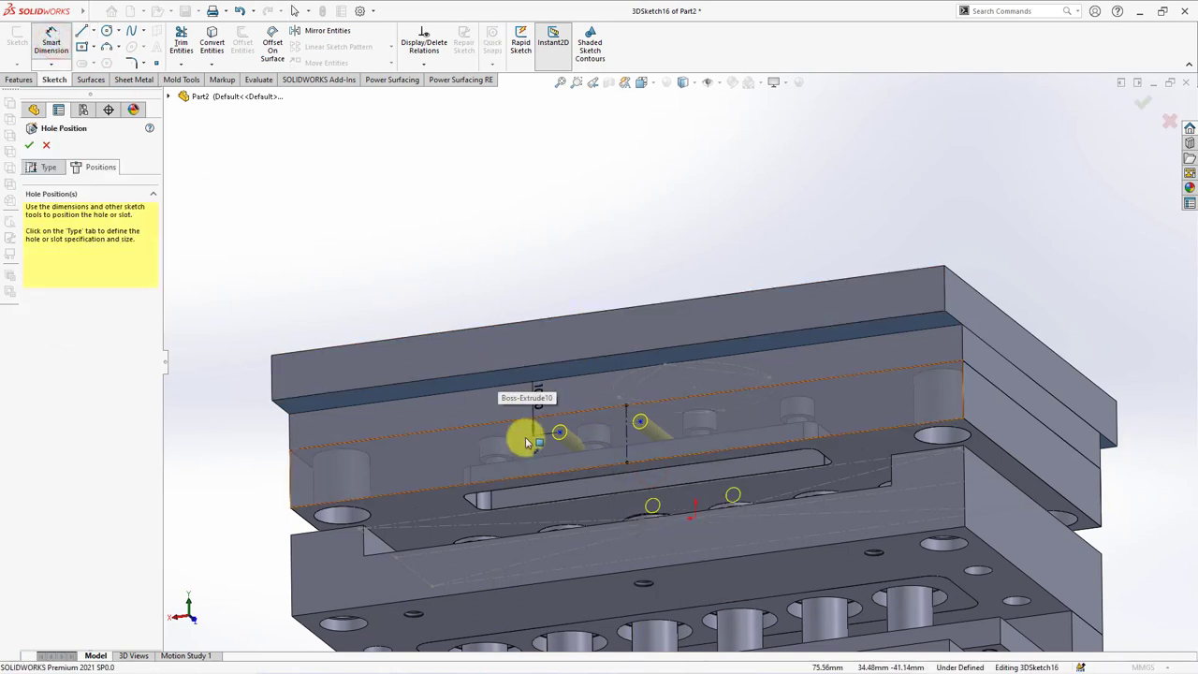
left_click(561, 430)
left_click(625, 428)
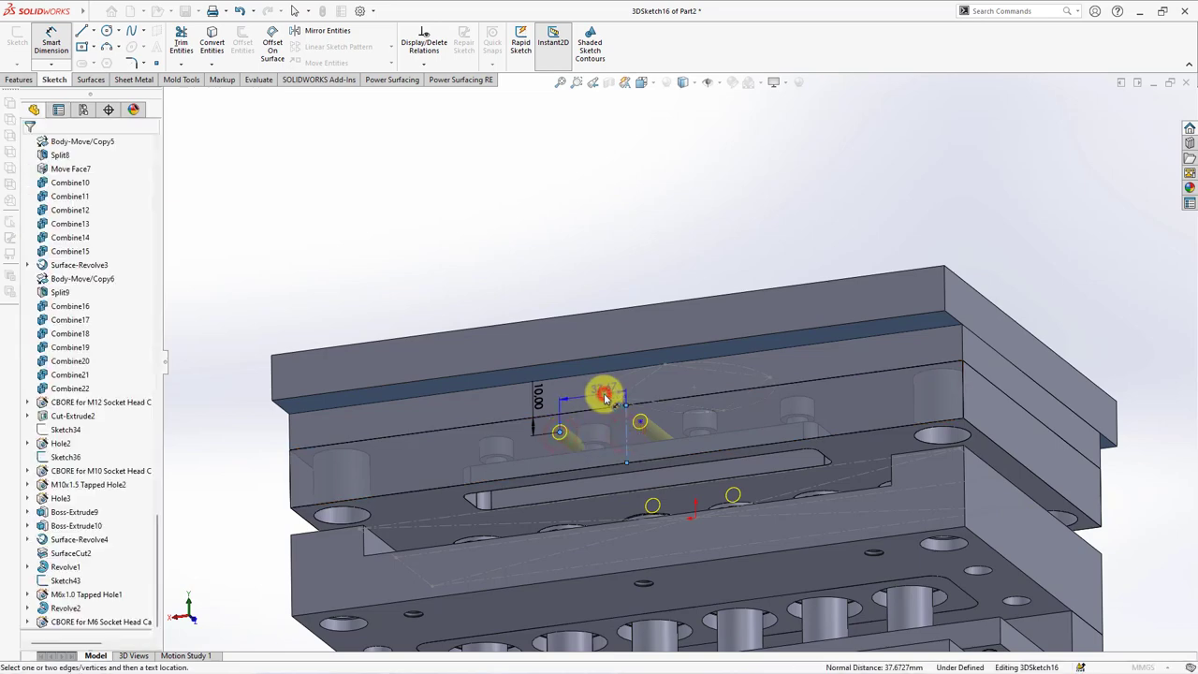
left_click(604, 393)
left_click(549, 375)
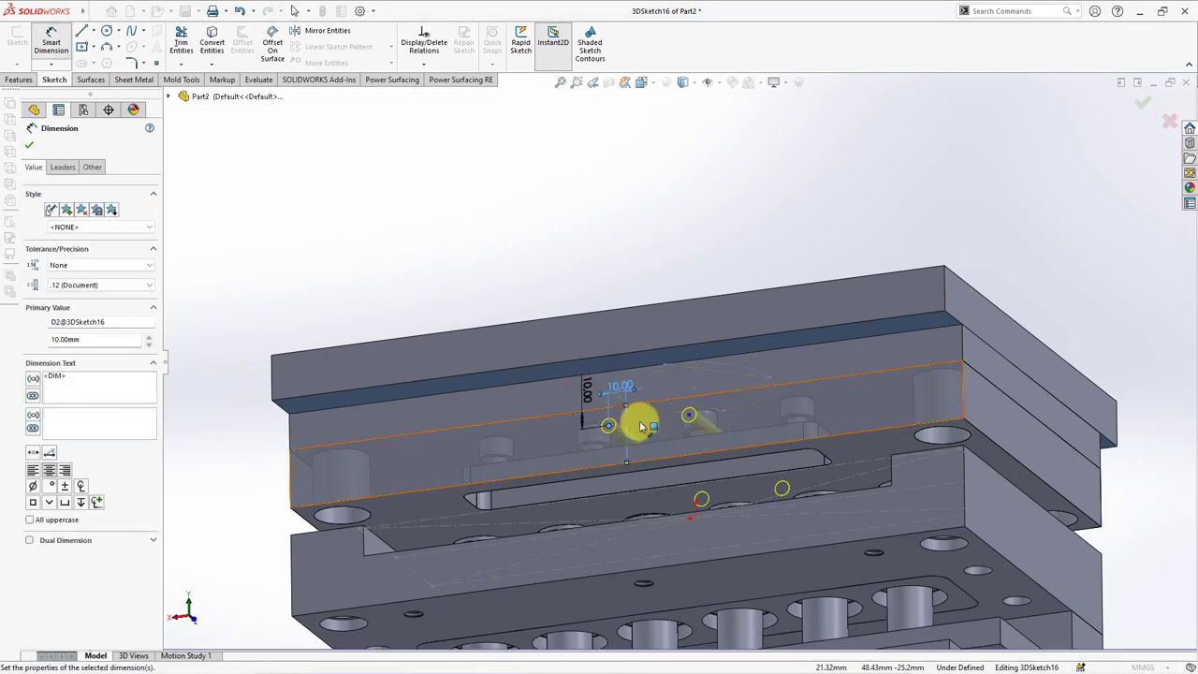
left_click(689, 416)
left_click(666, 396)
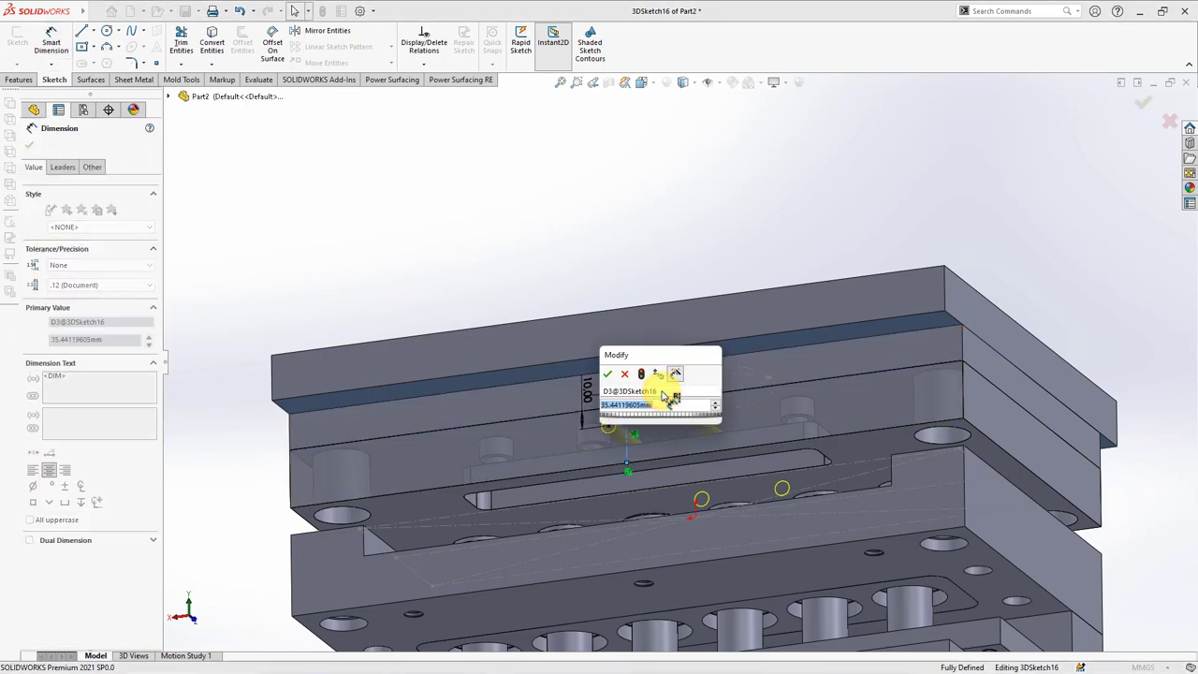
left_click(606, 375)
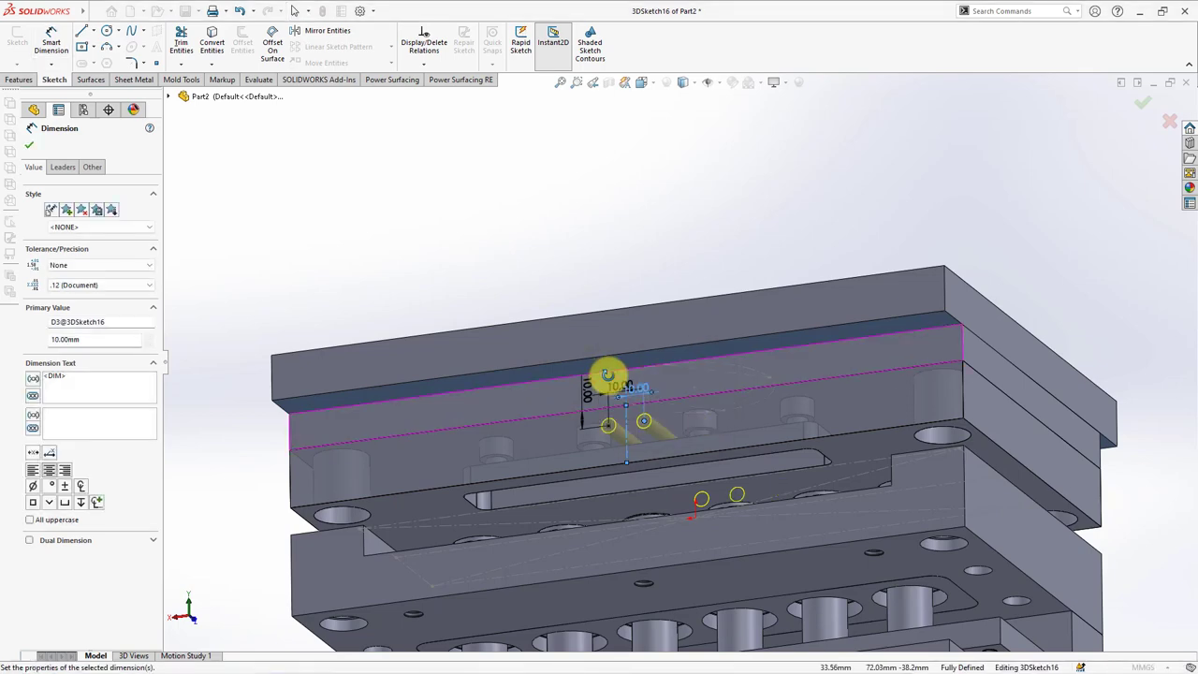
mouse_move(609, 368)
middle_mouse_down()
mouse_move(593, 427)
mouse_move(488, 433)
mouse_move(555, 433)
mouse_move(631, 343)
middle_mouse_up()
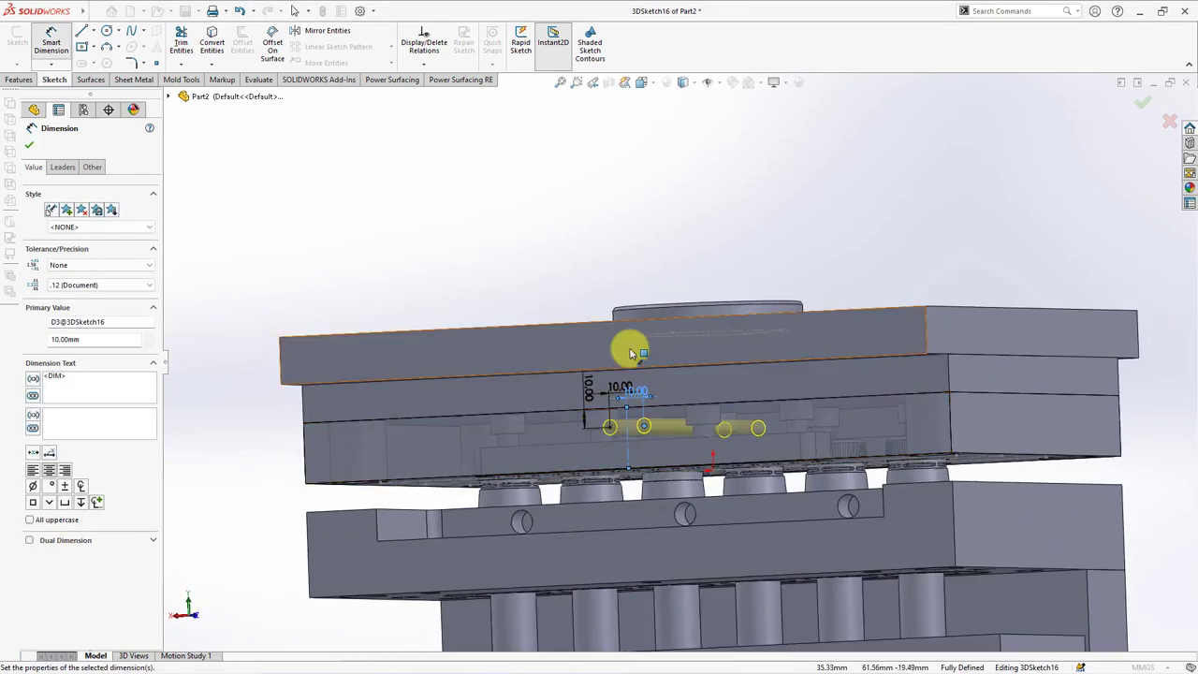
left_click(1141, 107)
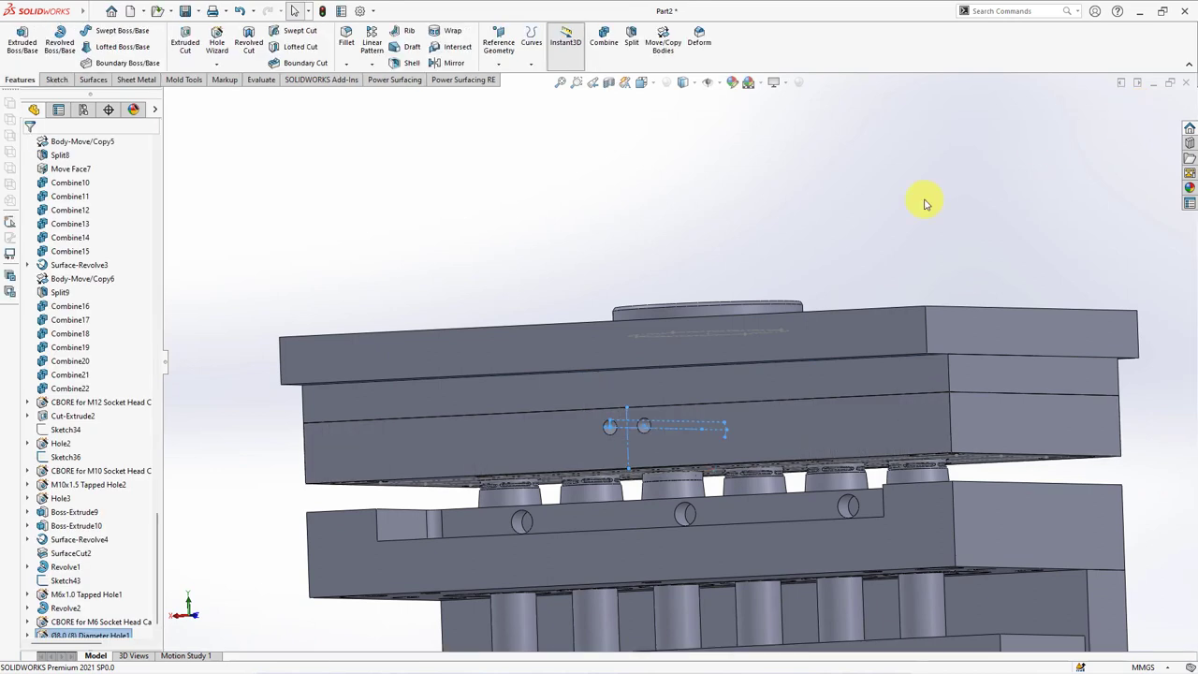
Step: Create a Ø9.0 drill hole with two points placed on the plate face
left_click(216, 42)
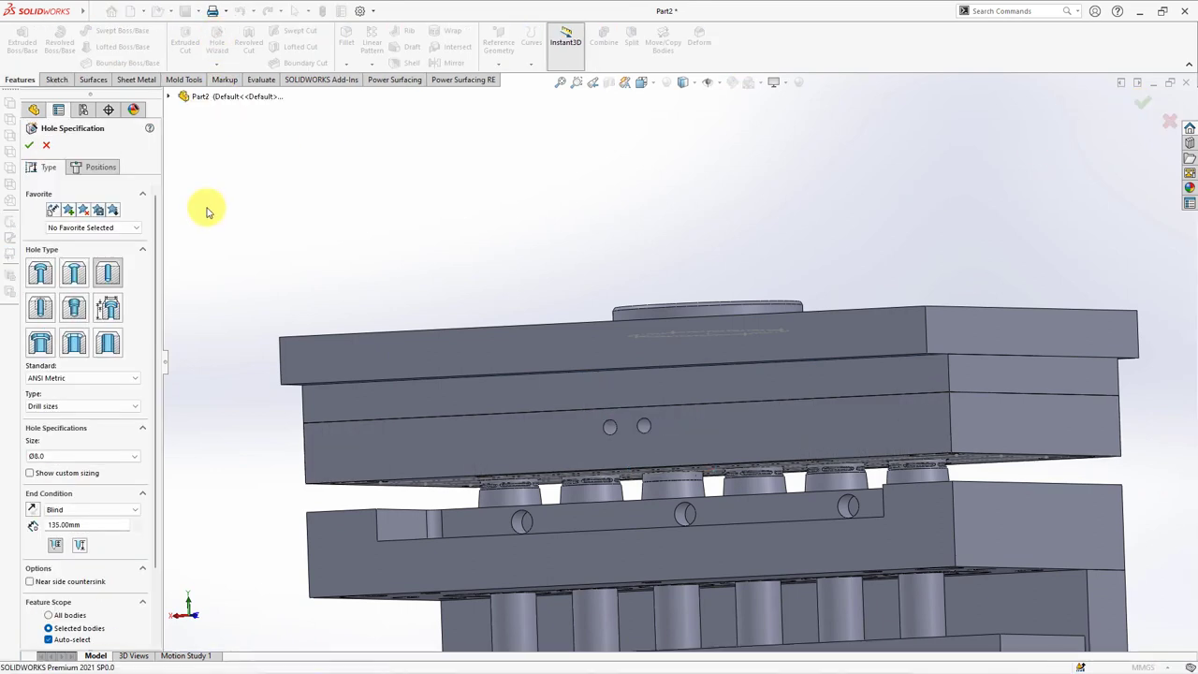
left_click(91, 457)
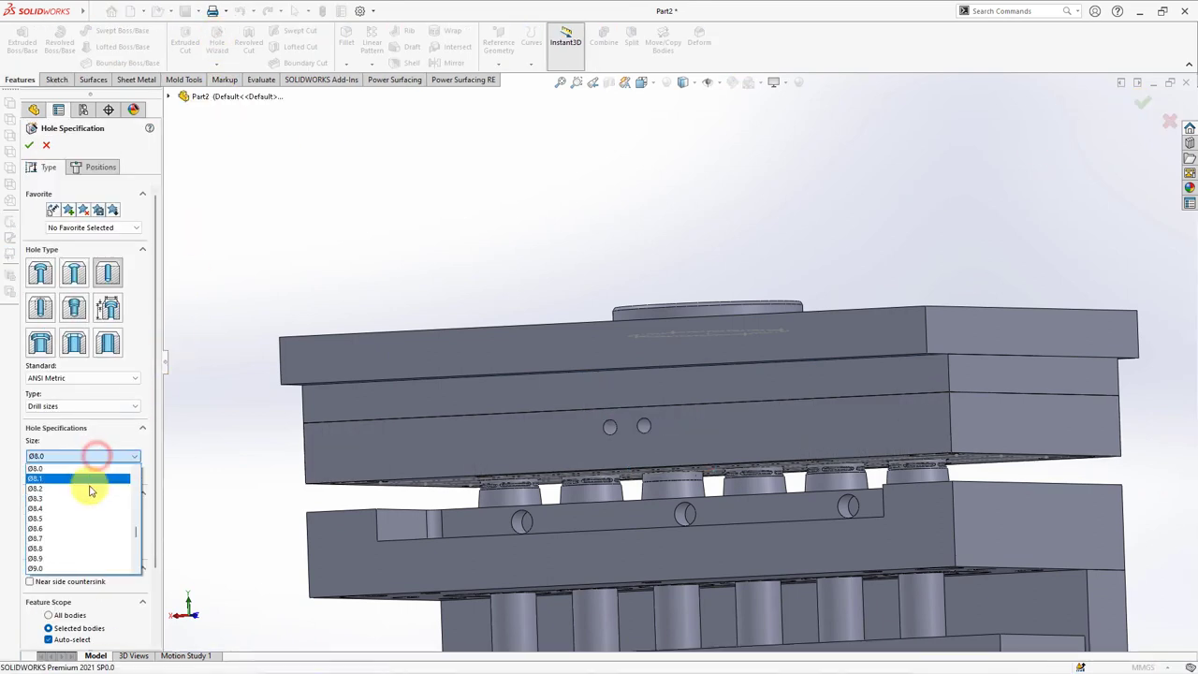
left_click(87, 558)
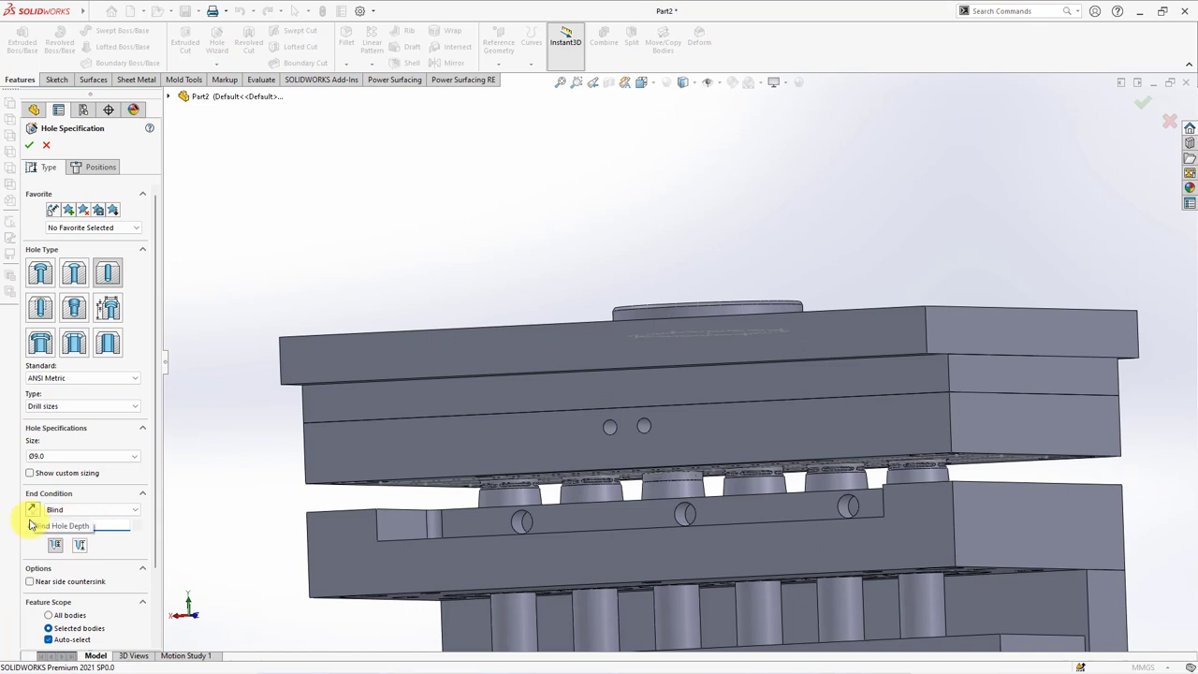
left_click(100, 167)
left_click(83, 277)
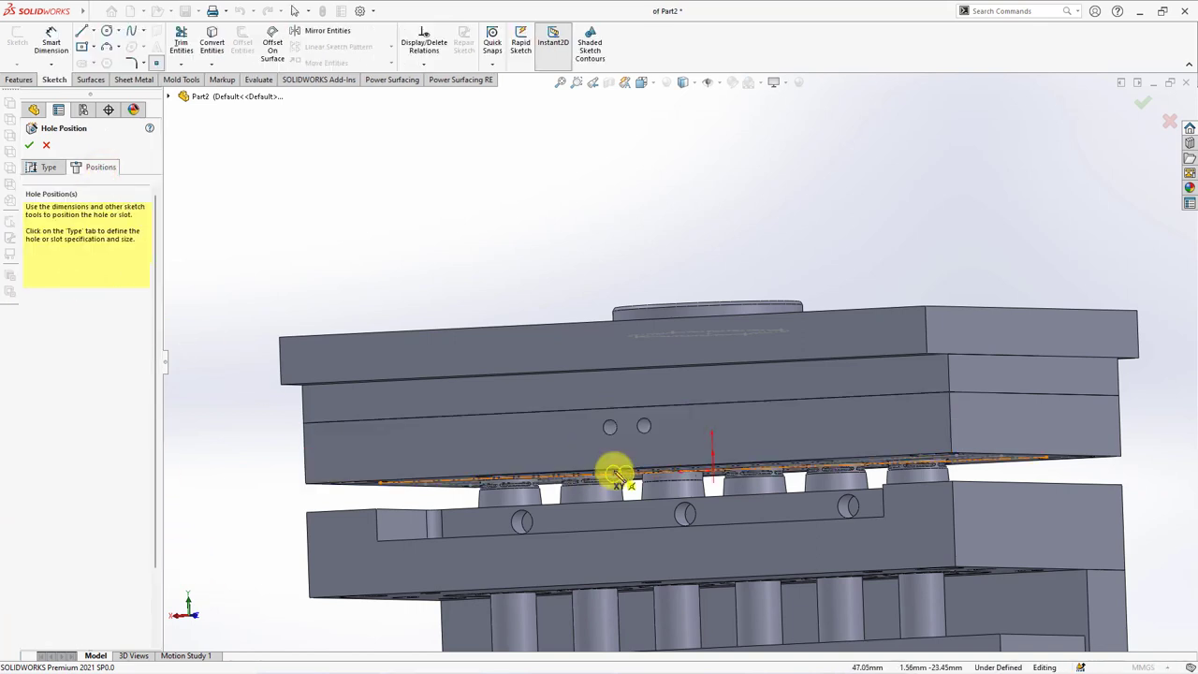
scroll(610, 449, "down", 3)
left_click(598, 390)
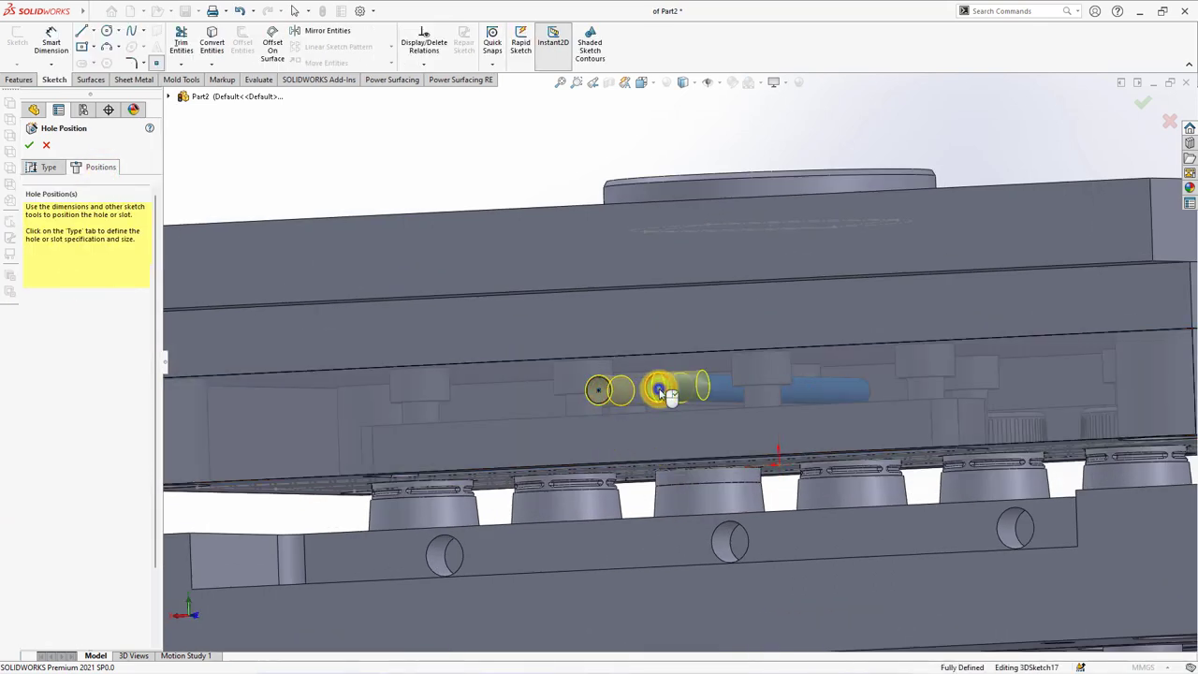
key("Return")
key("f")
mouse_move(599, 267)
middle_mouse_down()
mouse_move(655, 280)
mouse_move(673, 311)
middle_mouse_up()
Step: Start another drill hole, place a point on the middle plate face, and relate the hole points
left_click(217, 42)
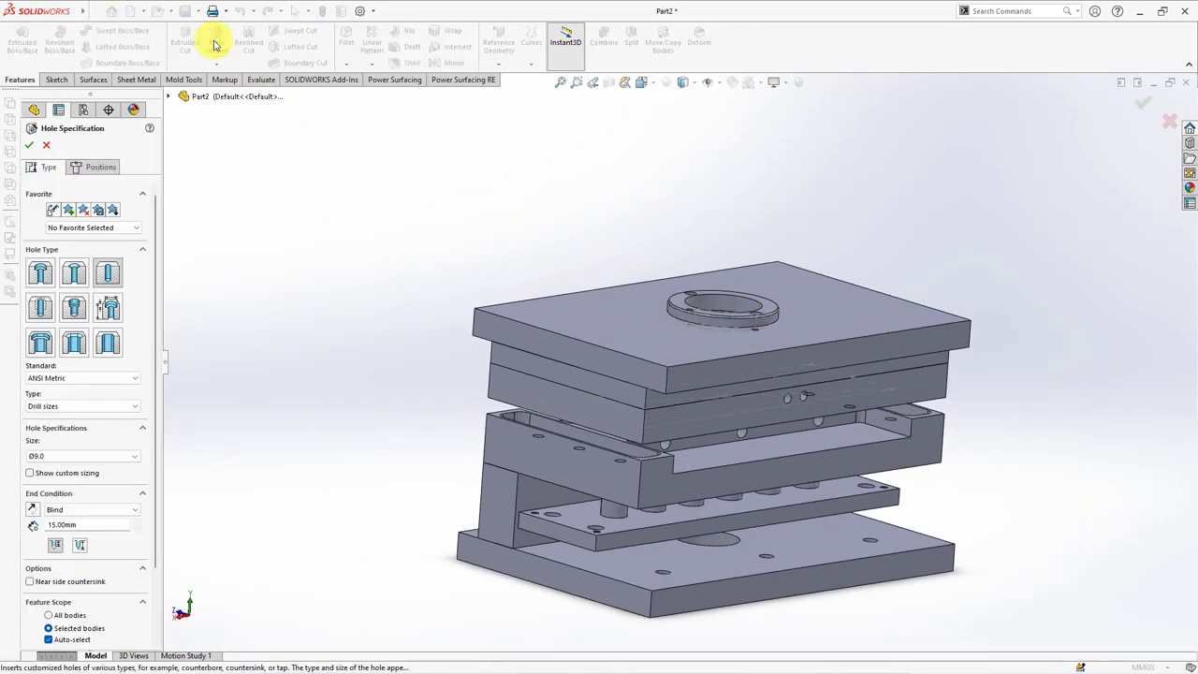
left_click(72, 456)
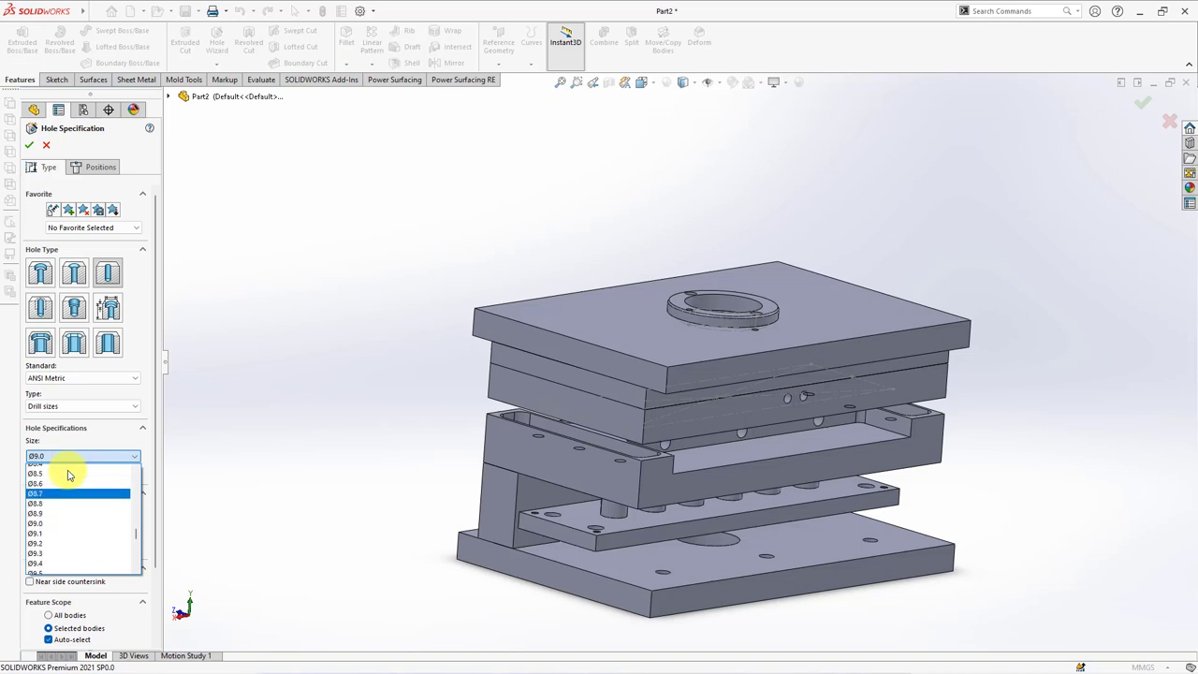
left_click(63, 493)
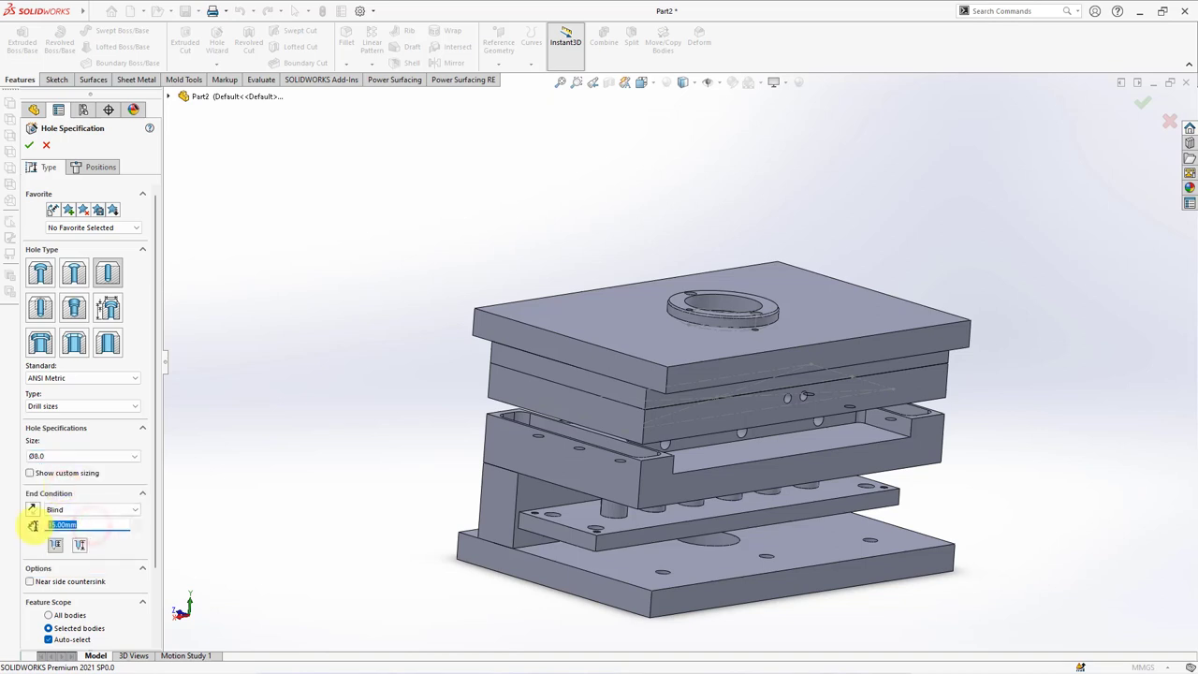
left_click(100, 167)
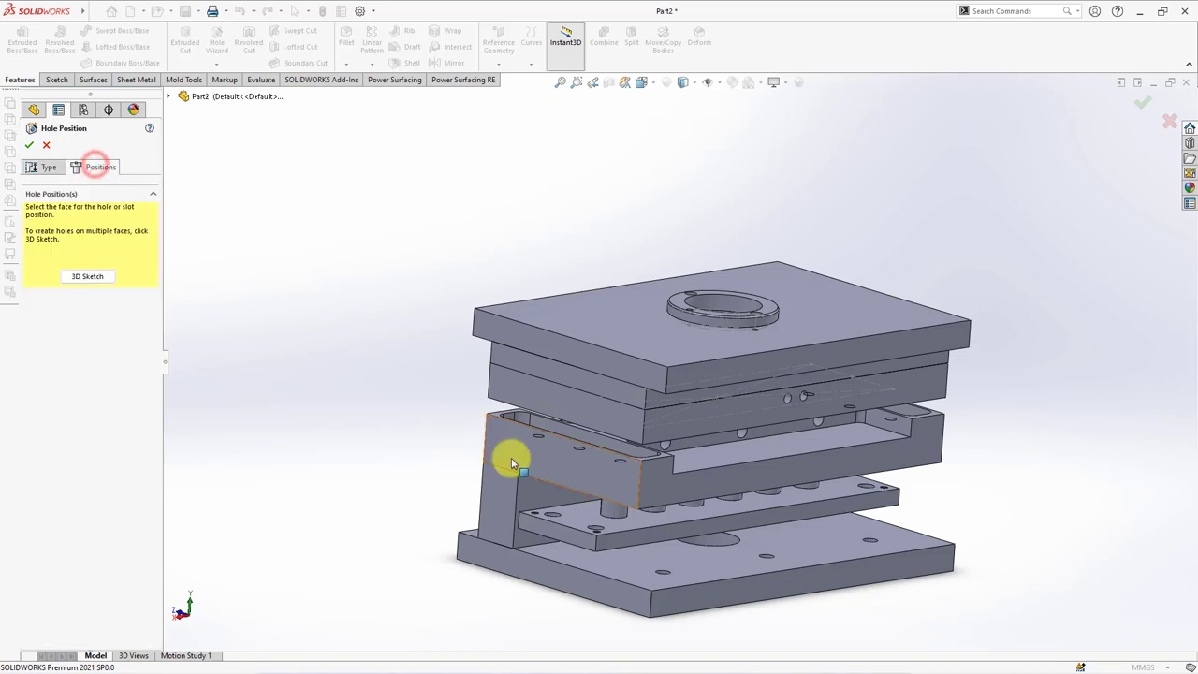
scroll(582, 421, "down", 3)
left_click(96, 275)
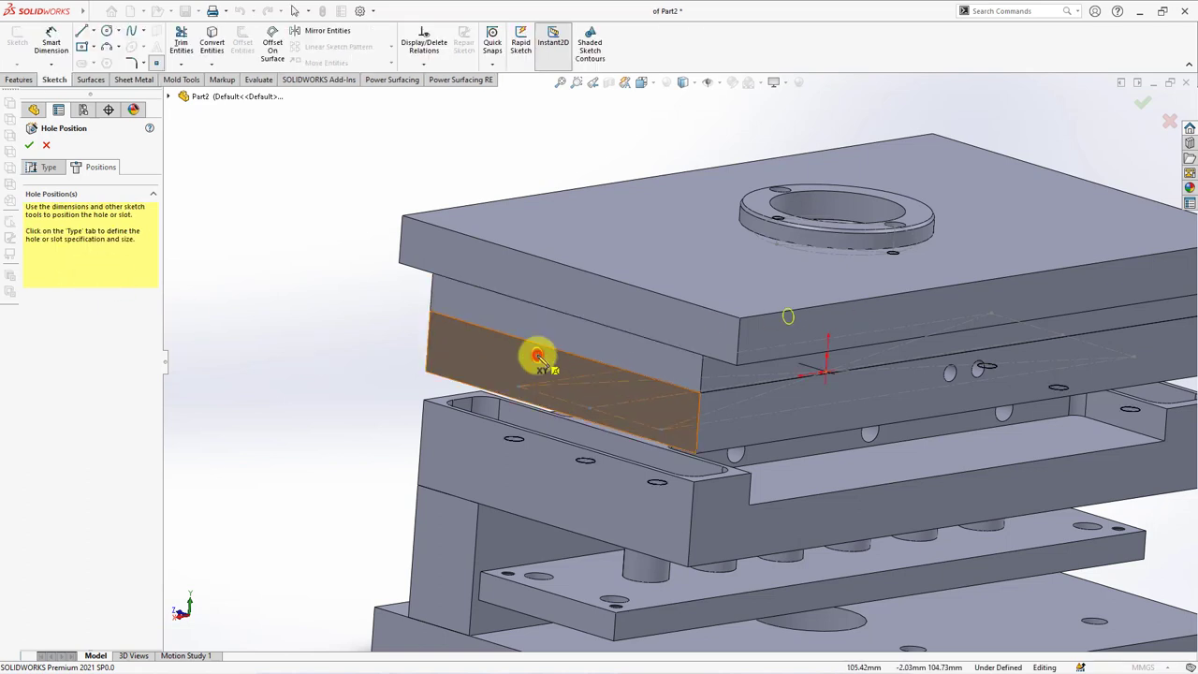
left_click(575, 368)
left_click(425, 71)
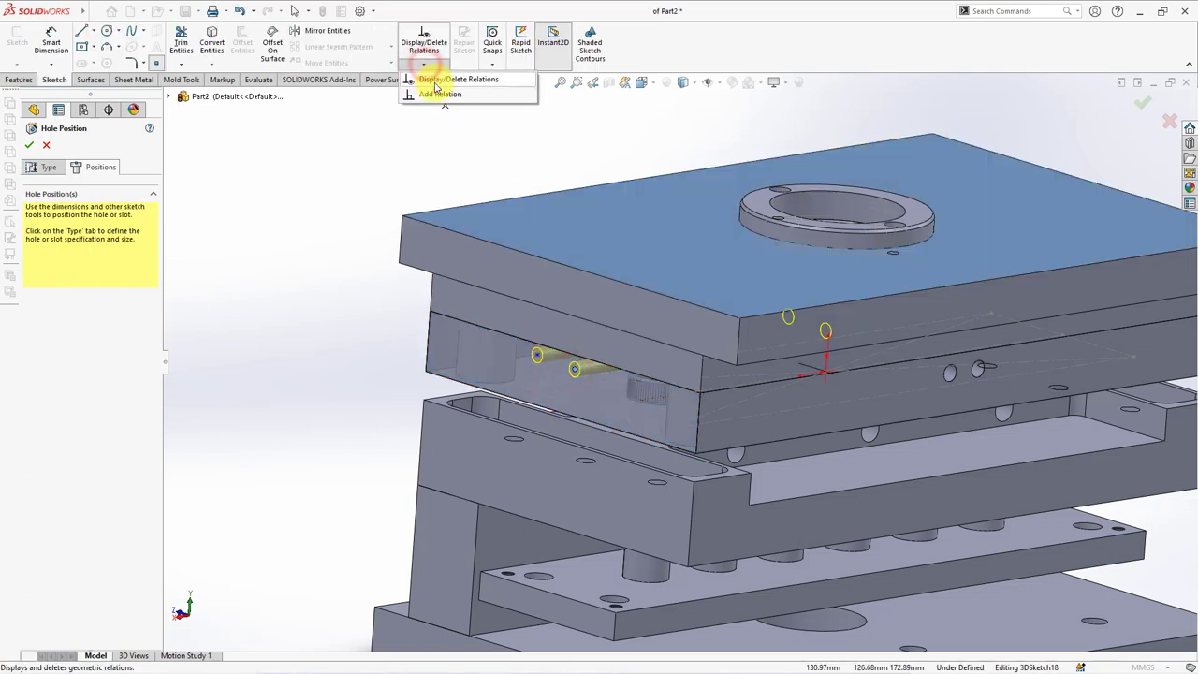
left_click(432, 81)
left_click(536, 354)
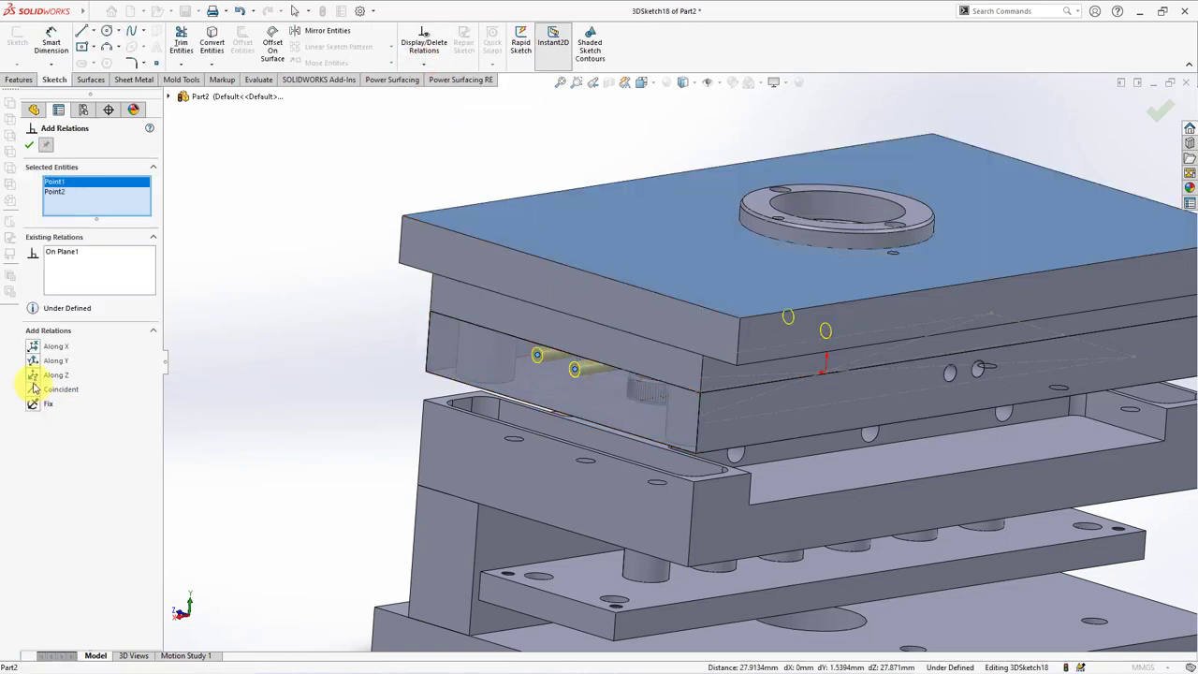
left_click(29, 145)
Step: Dimension the spacing between the two hole points as 10 mm
left_click(52, 42)
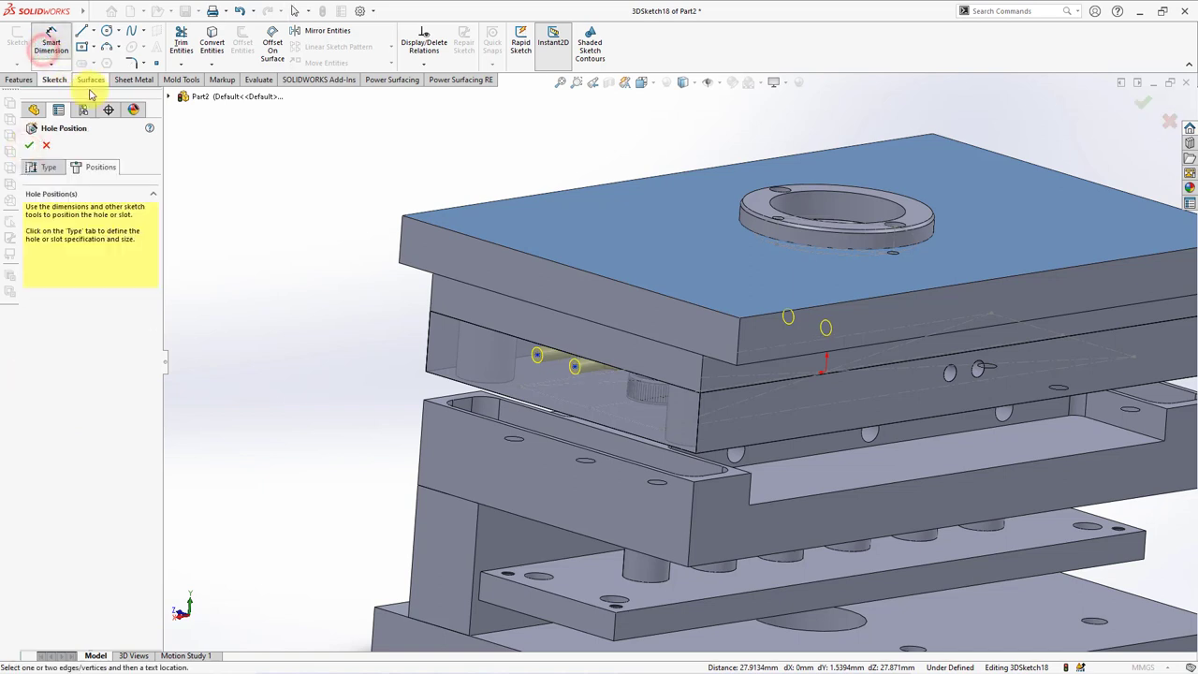
left_click(533, 351)
left_click(536, 355)
left_click(517, 322)
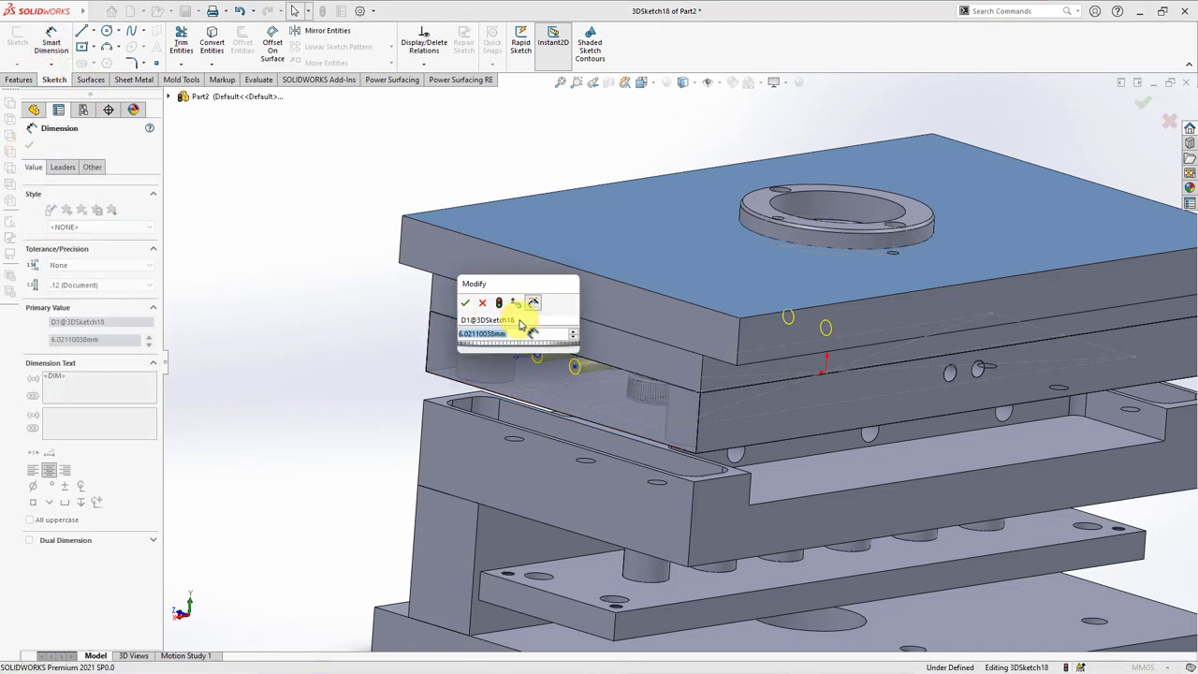
left_click(465, 302)
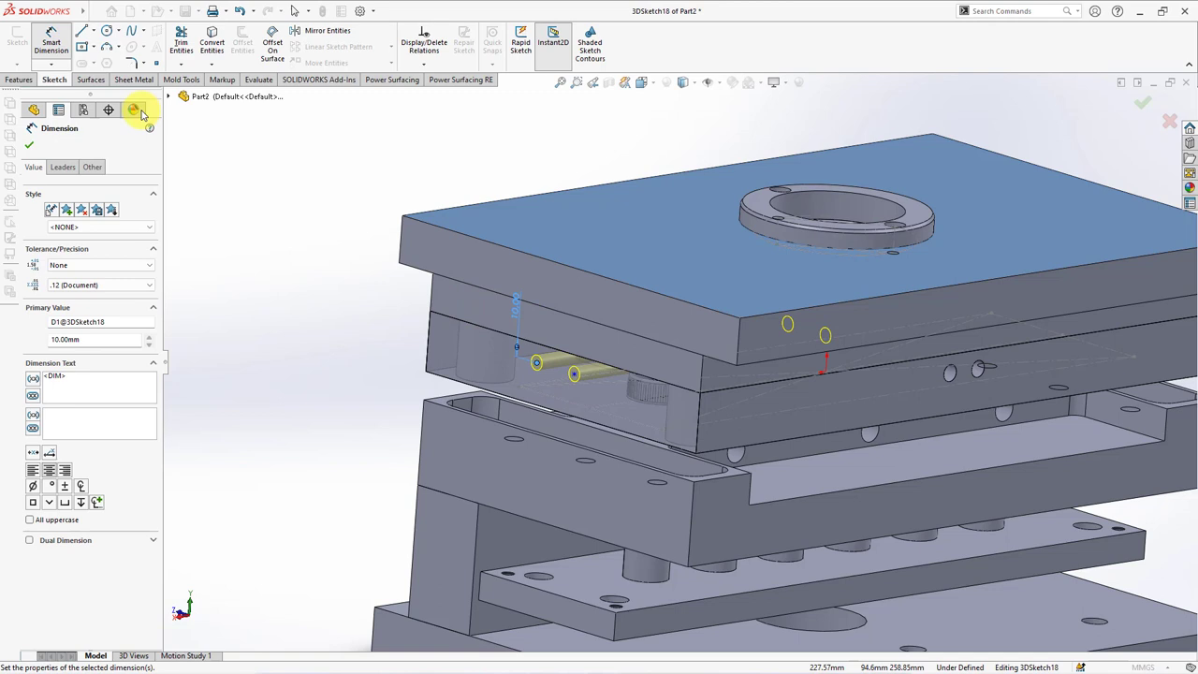
Step: Draw a construction line from the hole point
left_click(94, 35)
scroll(585, 374, "down", 2)
left_click(575, 345)
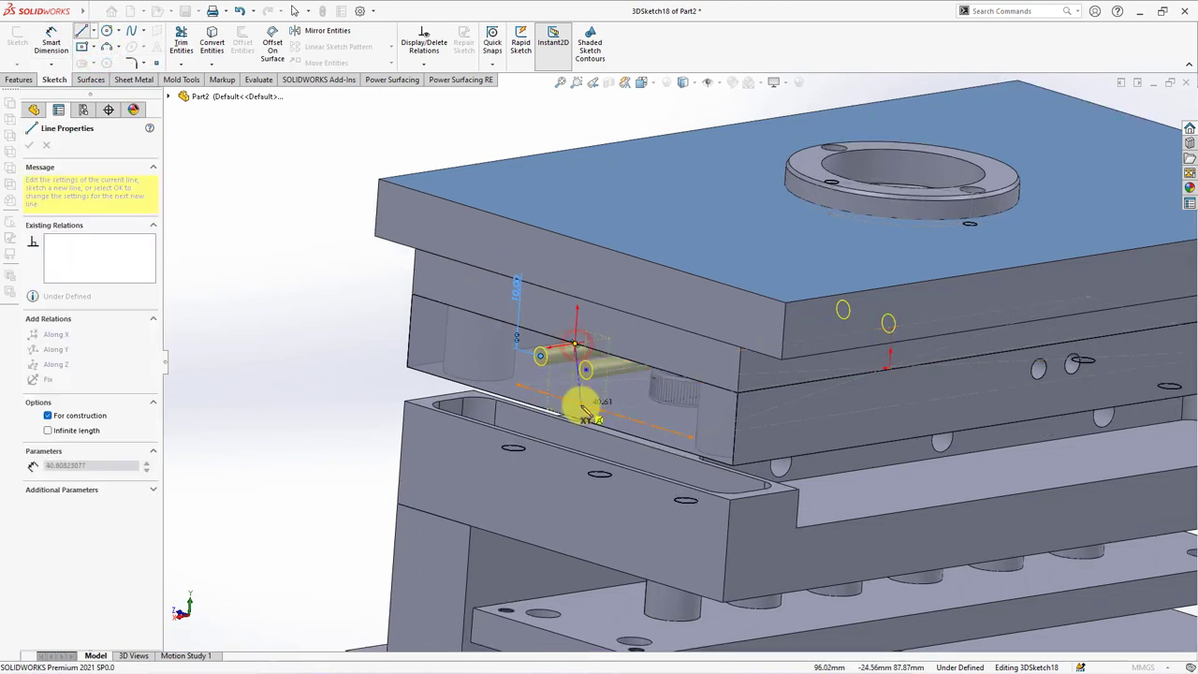
left_click(569, 418)
right_click(569, 418)
left_click(607, 436)
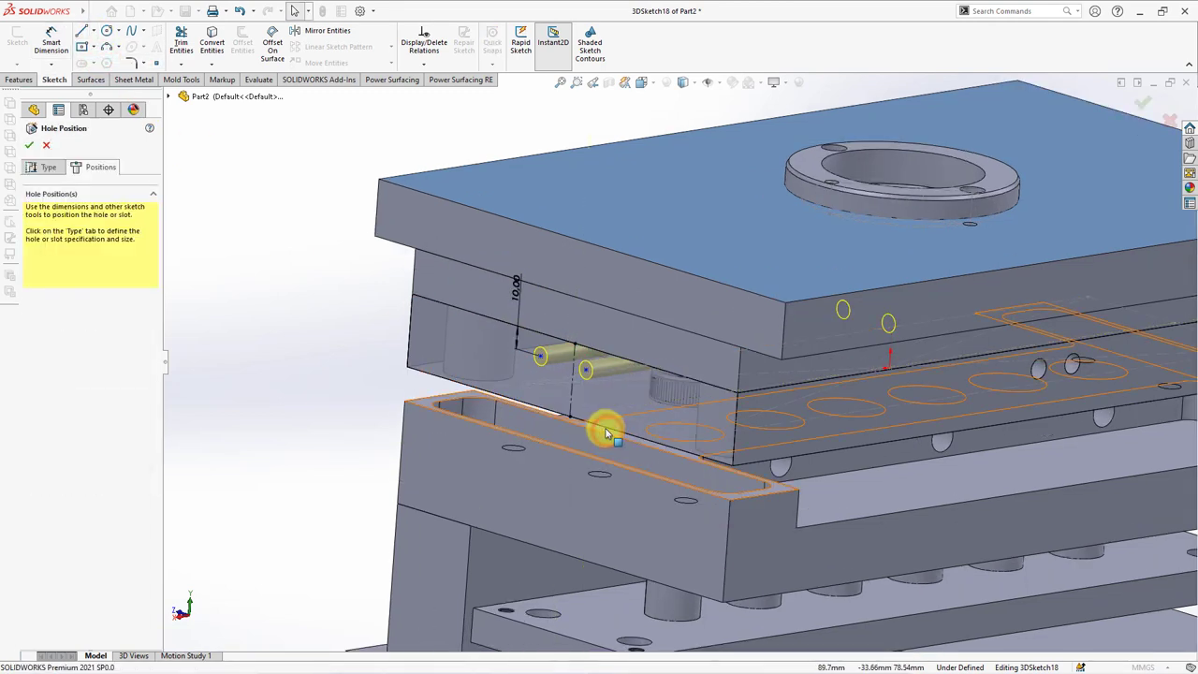
Step: Locate the hole points with two 20 mm dimensions and finish the hole feature
left_click(540, 355)
left_click(569, 369)
left_click(566, 323)
type("20")
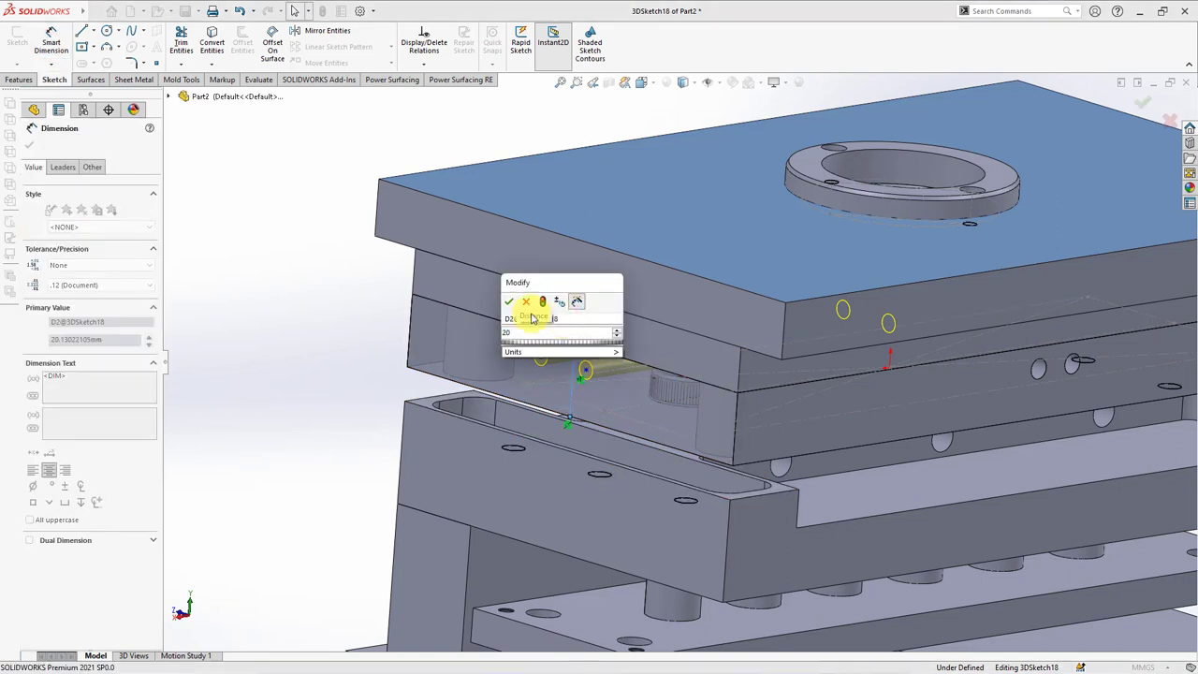
left_click(508, 302)
left_click(585, 370)
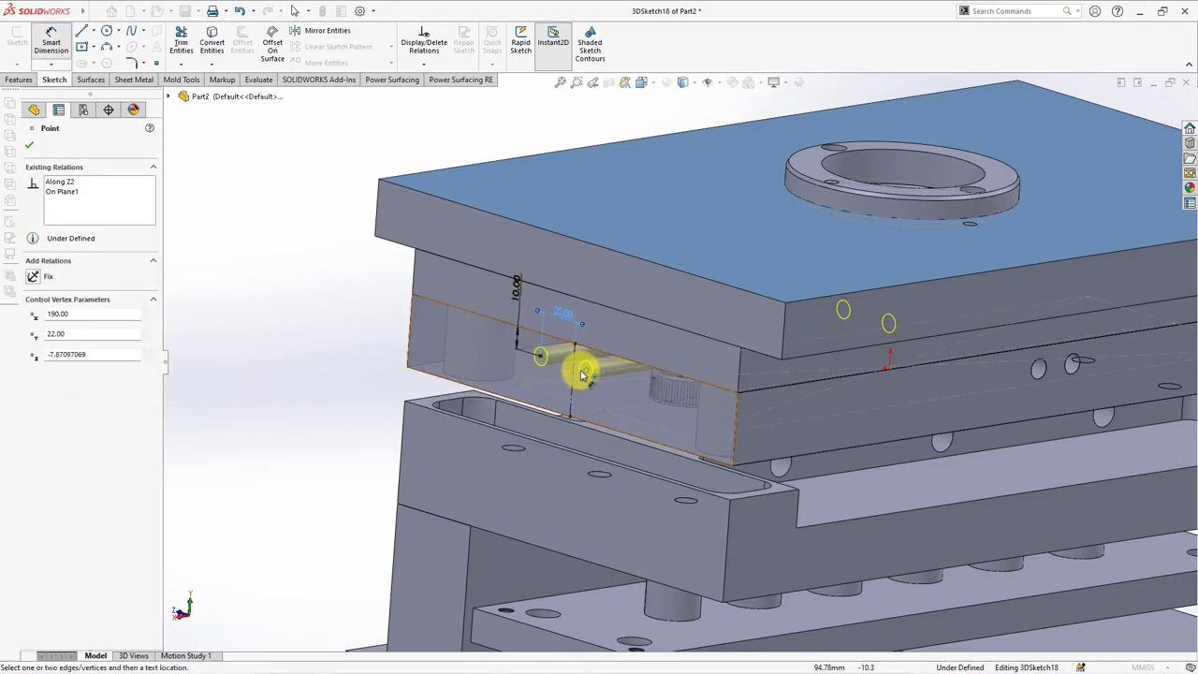
left_click(586, 359)
left_click(609, 337)
type("20")
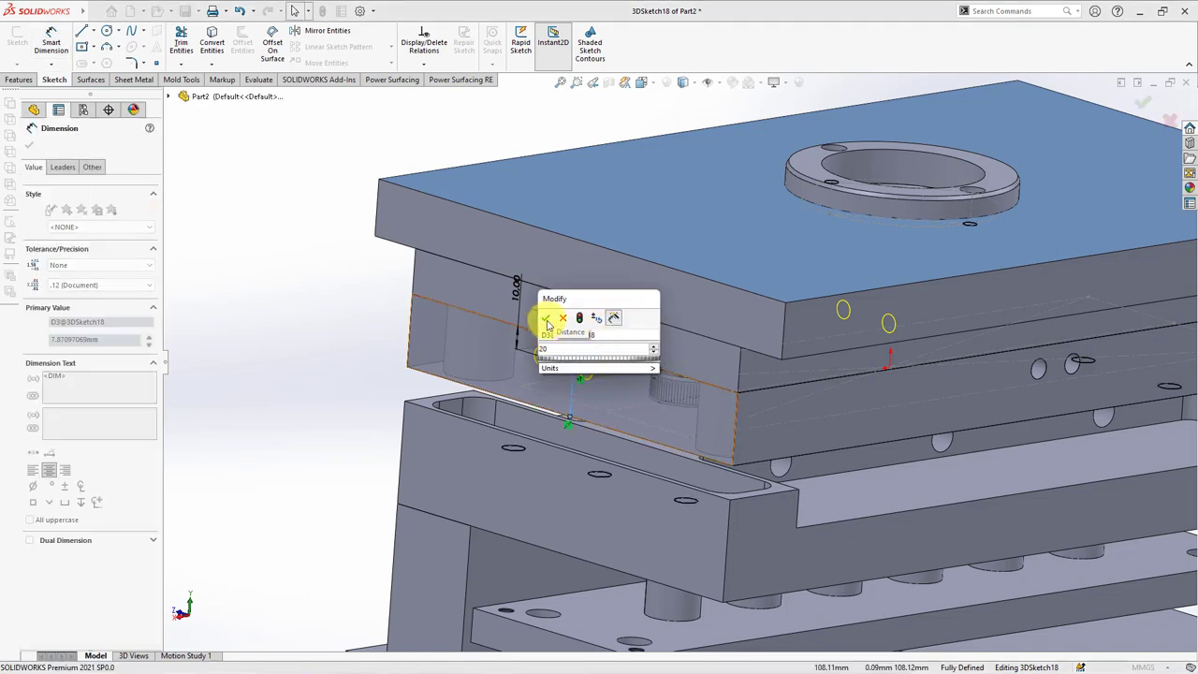
left_click(546, 318)
mouse_move(548, 319)
middle_mouse_down()
mouse_move(574, 356)
mouse_move(634, 321)
middle_mouse_up()
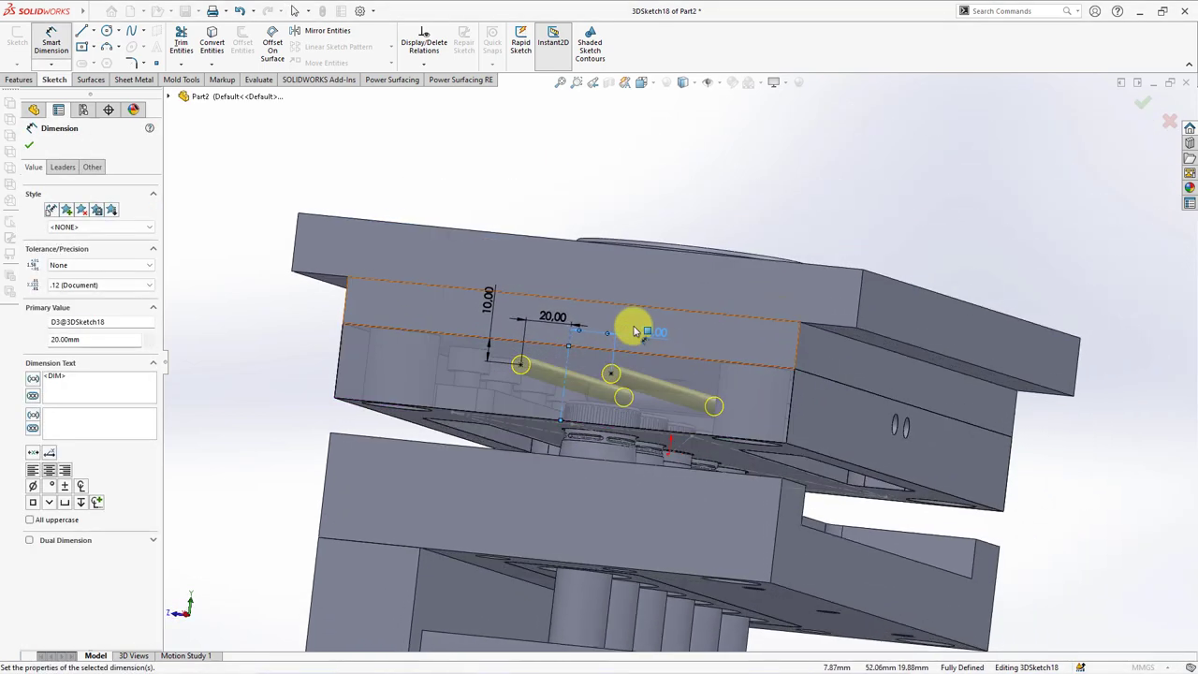
left_click(29, 145)
Step: Finish the Ø8.0 side holes, then add a Ø9.0 blind hole on the existing left side hole
left_click(31, 147)
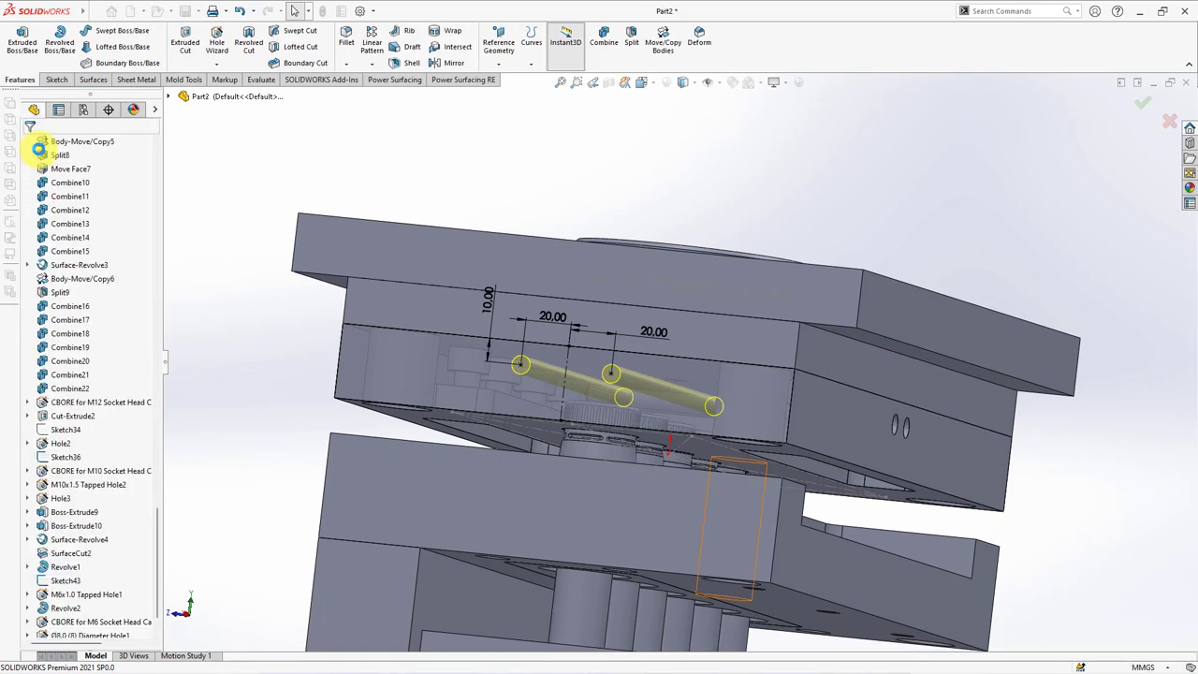
left_click(218, 42)
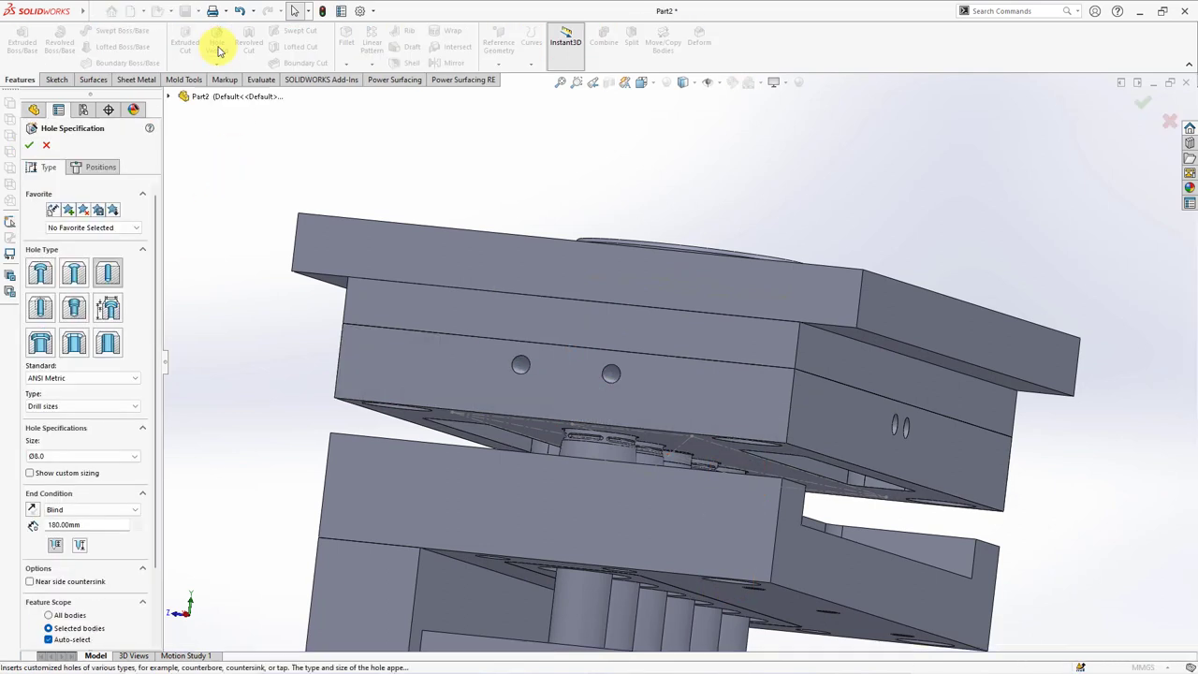
left_click(94, 456)
left_click(88, 524)
type("15")
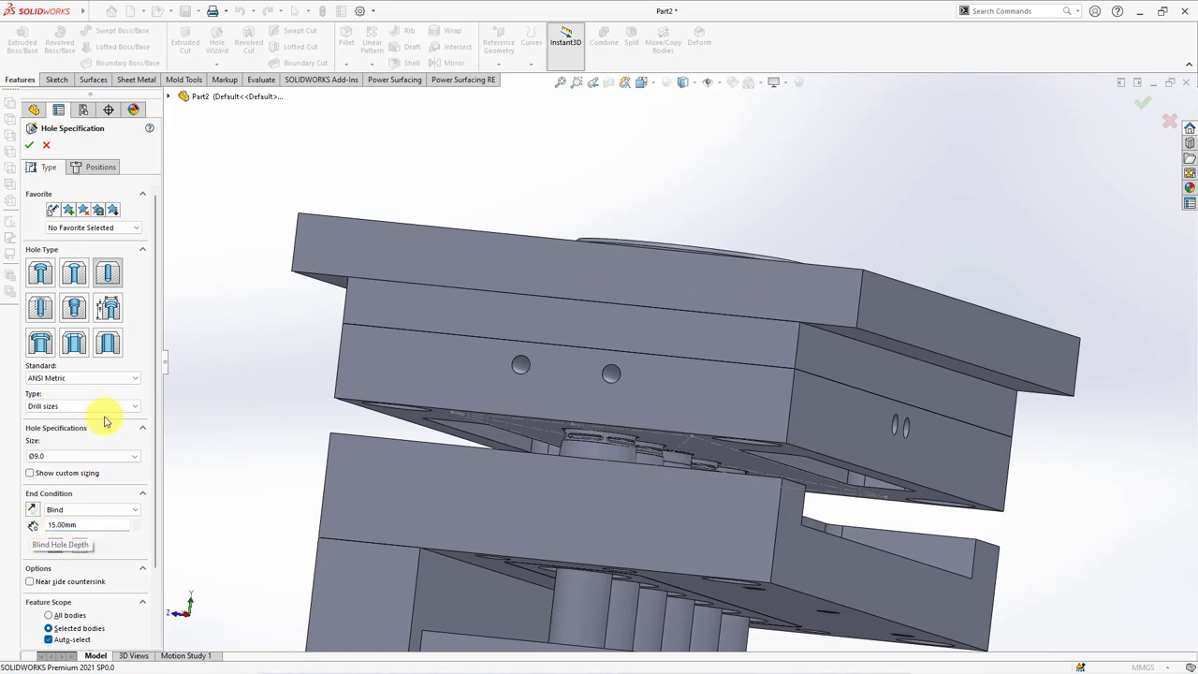
left_click(94, 166)
scroll(561, 384, "down", 2)
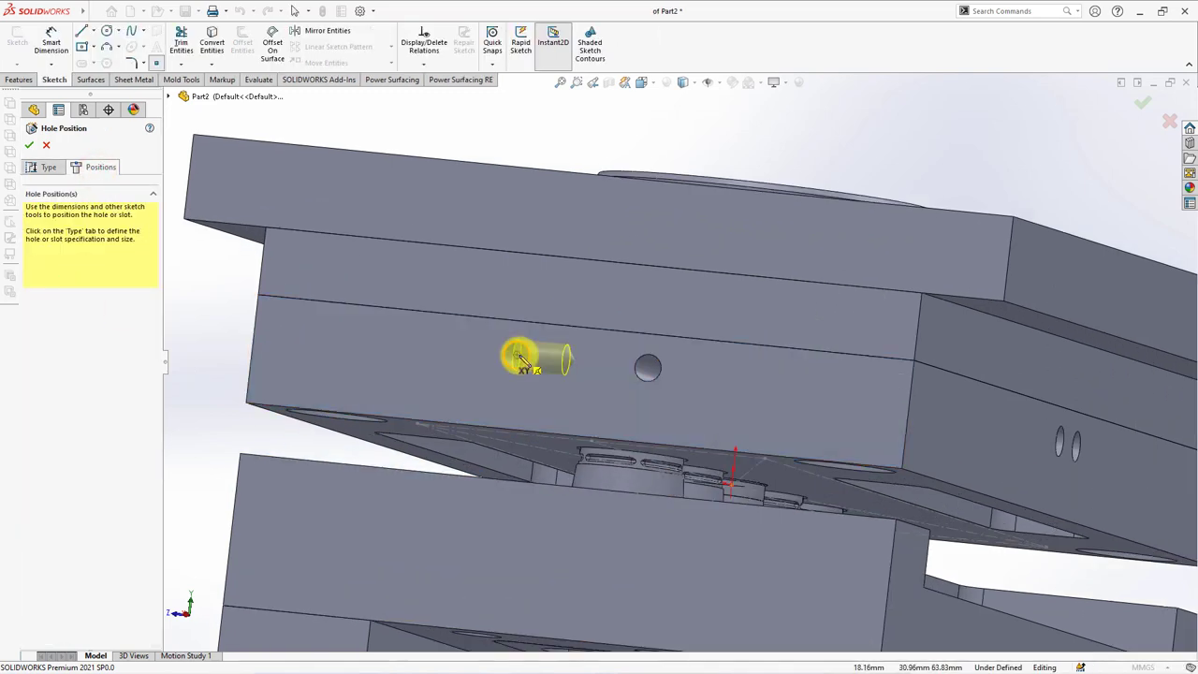
left_click(516, 354)
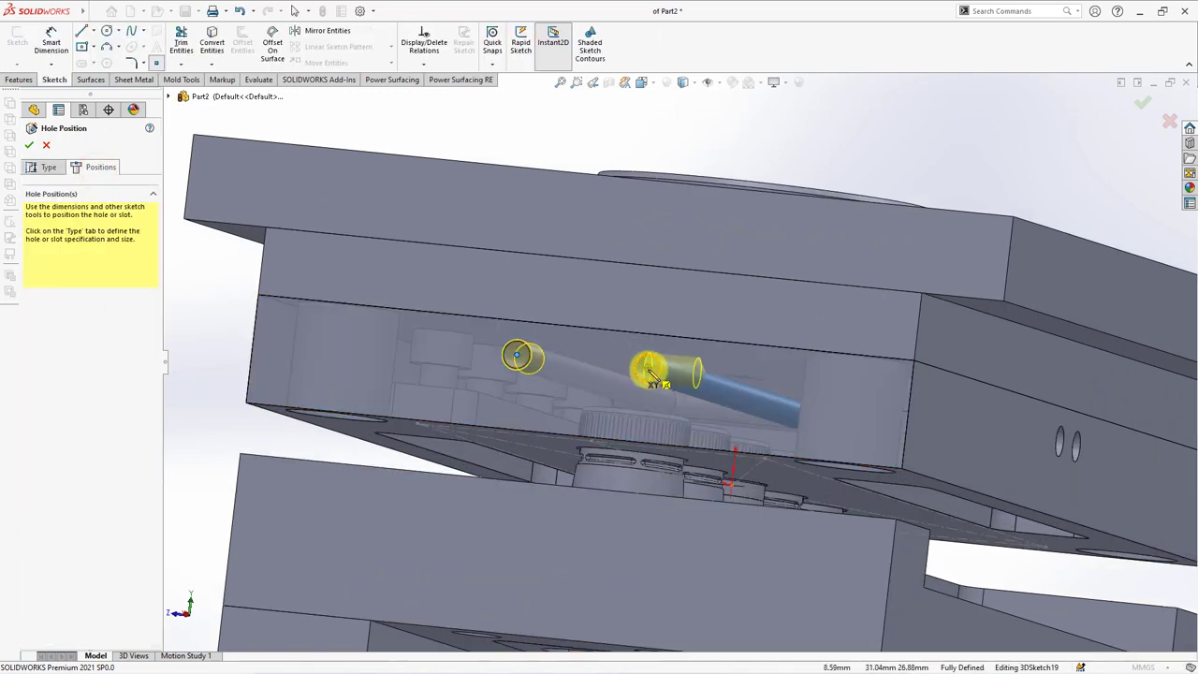
key("Return")
scroll(467, 343, "up", 5)
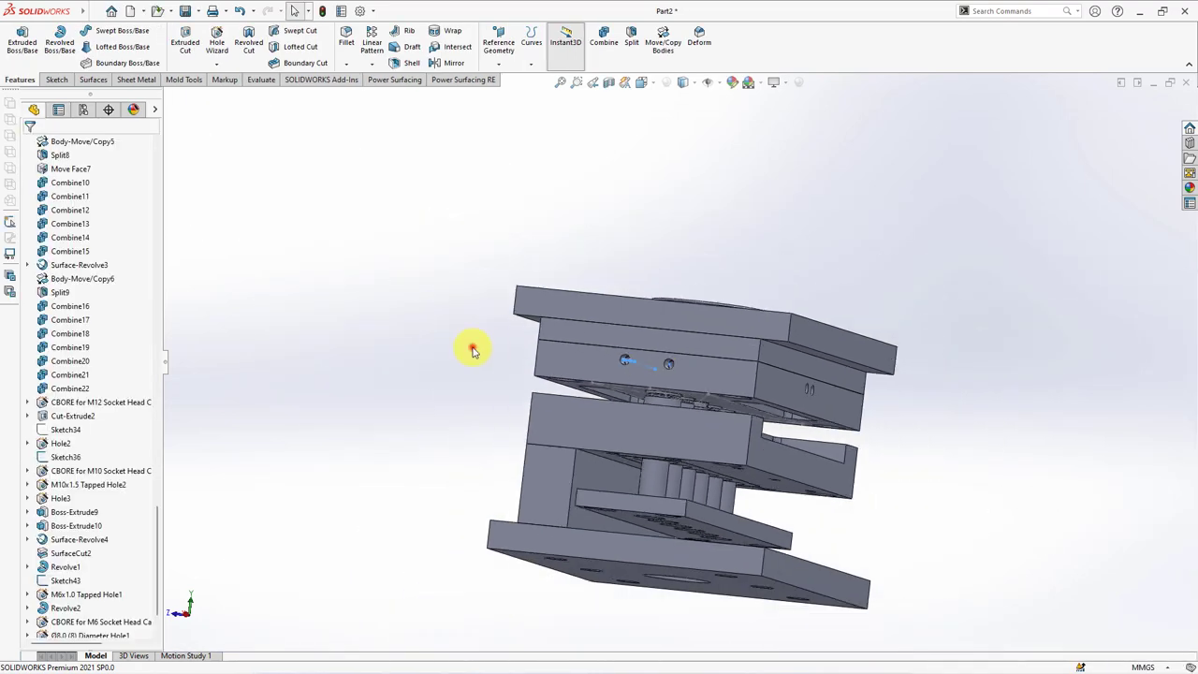
key("ctrl+7")
Step: Mirror the Ø8.0 and Ø9.0 hole features about the Right Plane
left_click_drag(159, 529, 156, 195)
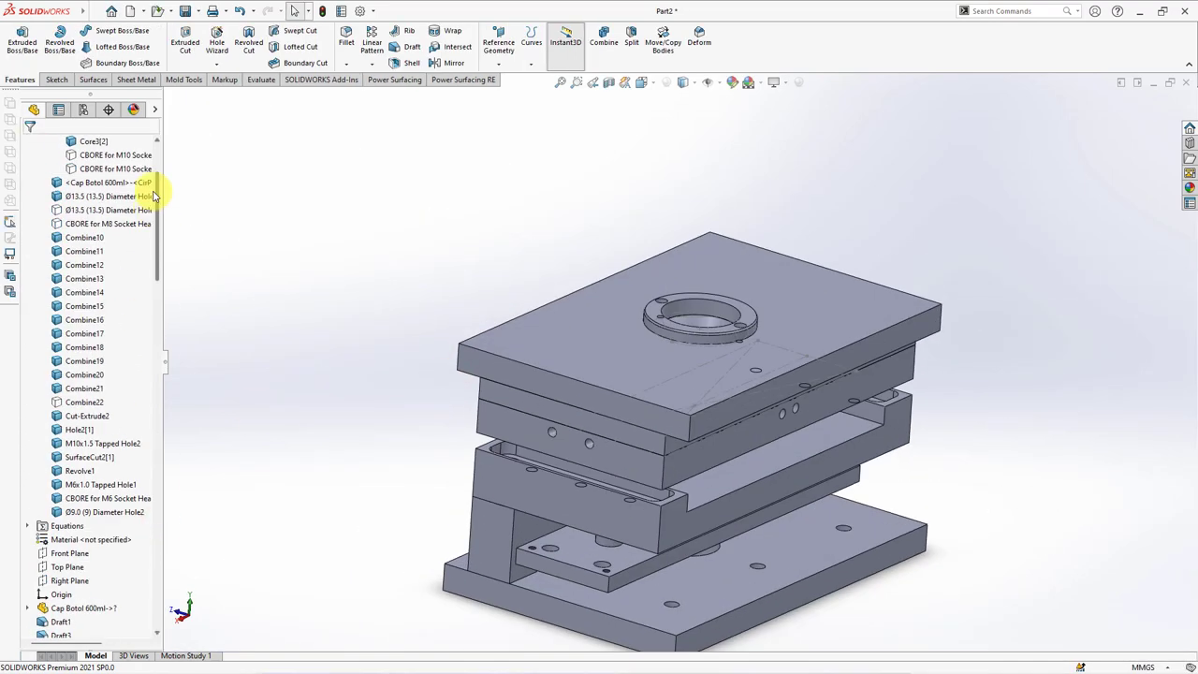
left_click(71, 580)
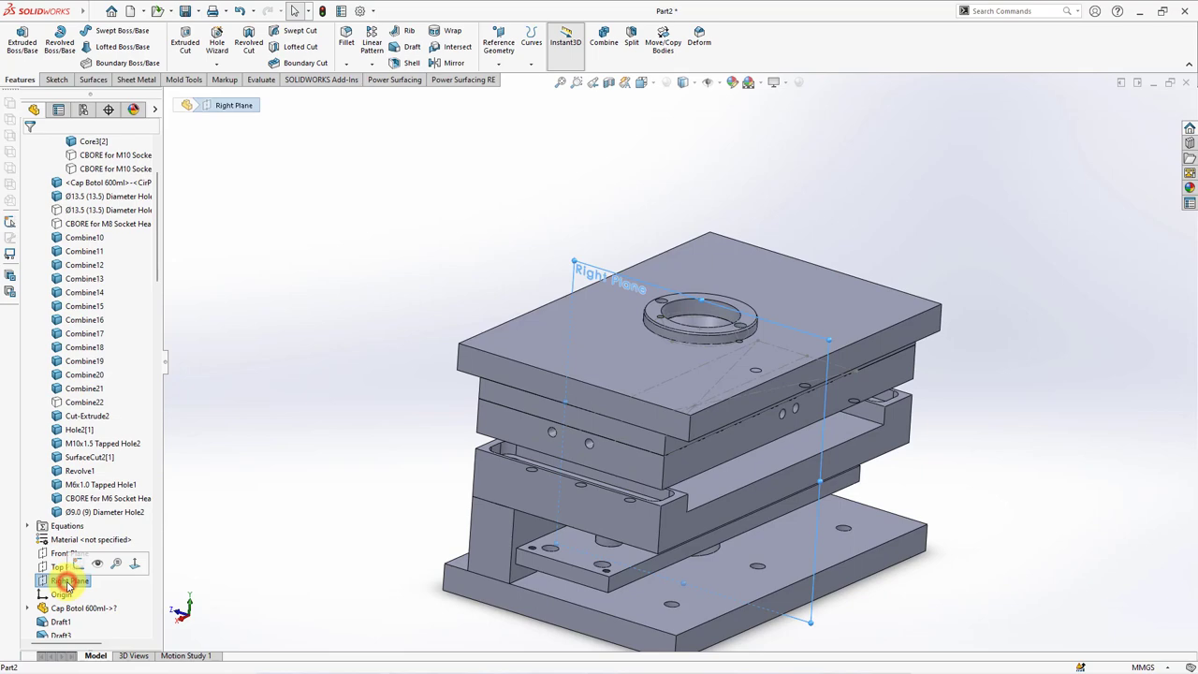
left_click(440, 68)
scroll(682, 414, "down", 5)
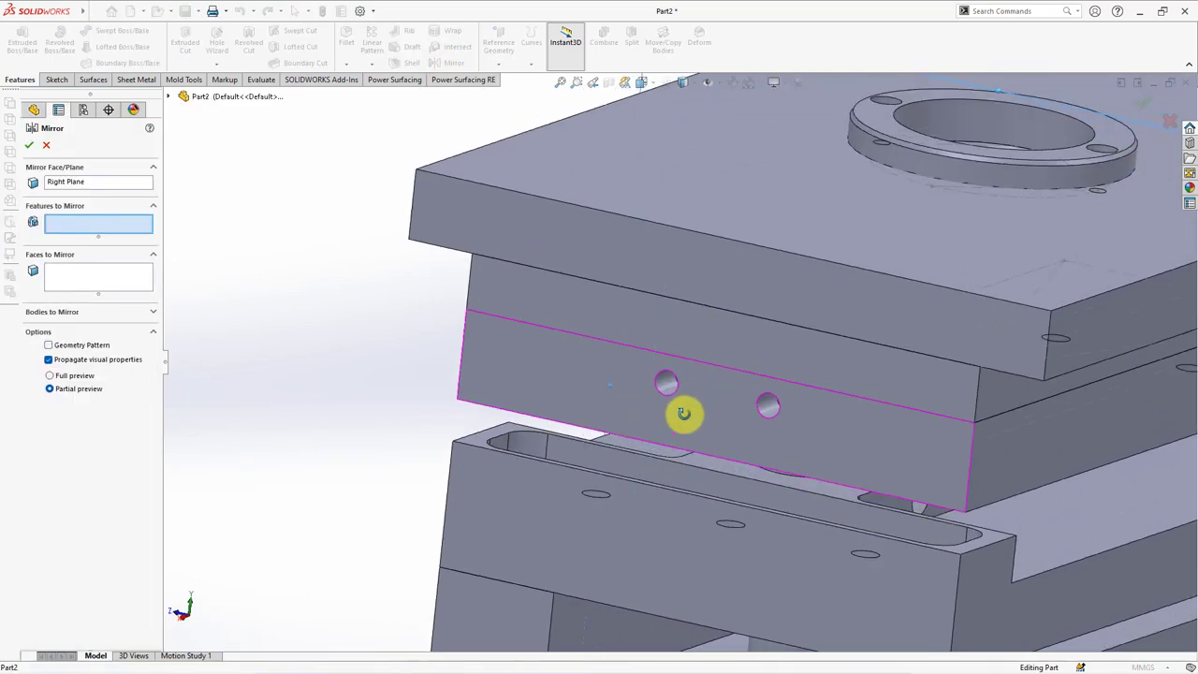
scroll(678, 387, "down", 2)
left_click(674, 385)
left_click(668, 391)
scroll(665, 389, "up", 3)
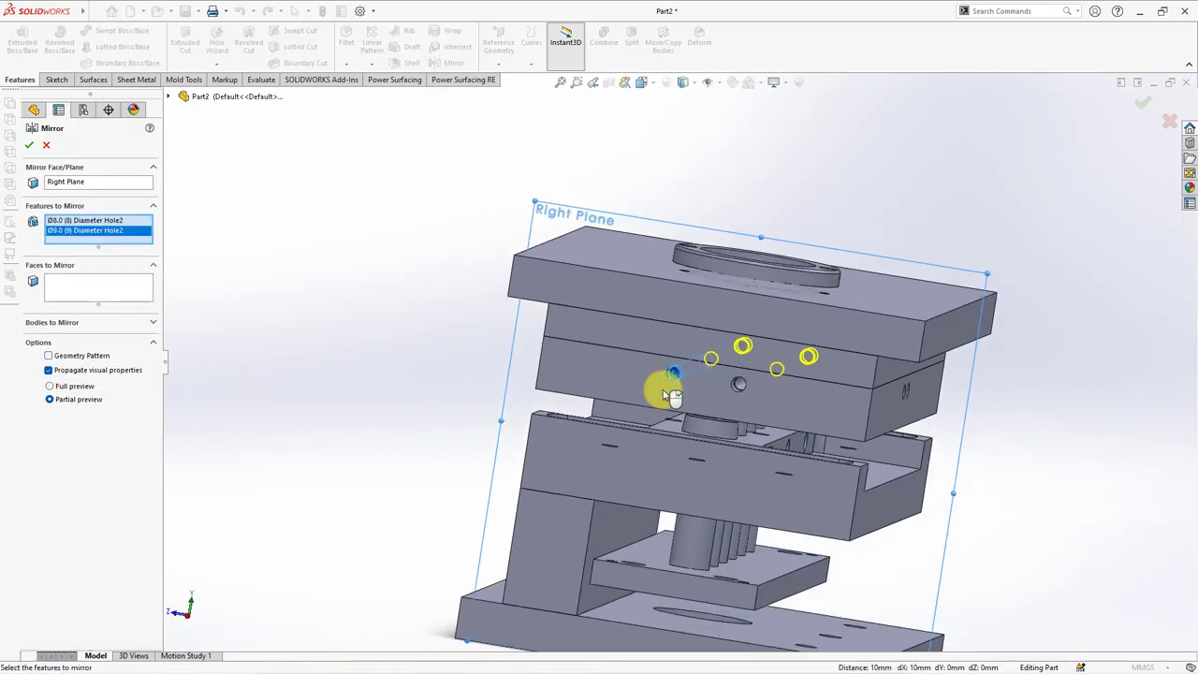
middle_click_drag(664, 387, 603, 414)
left_click(29, 148)
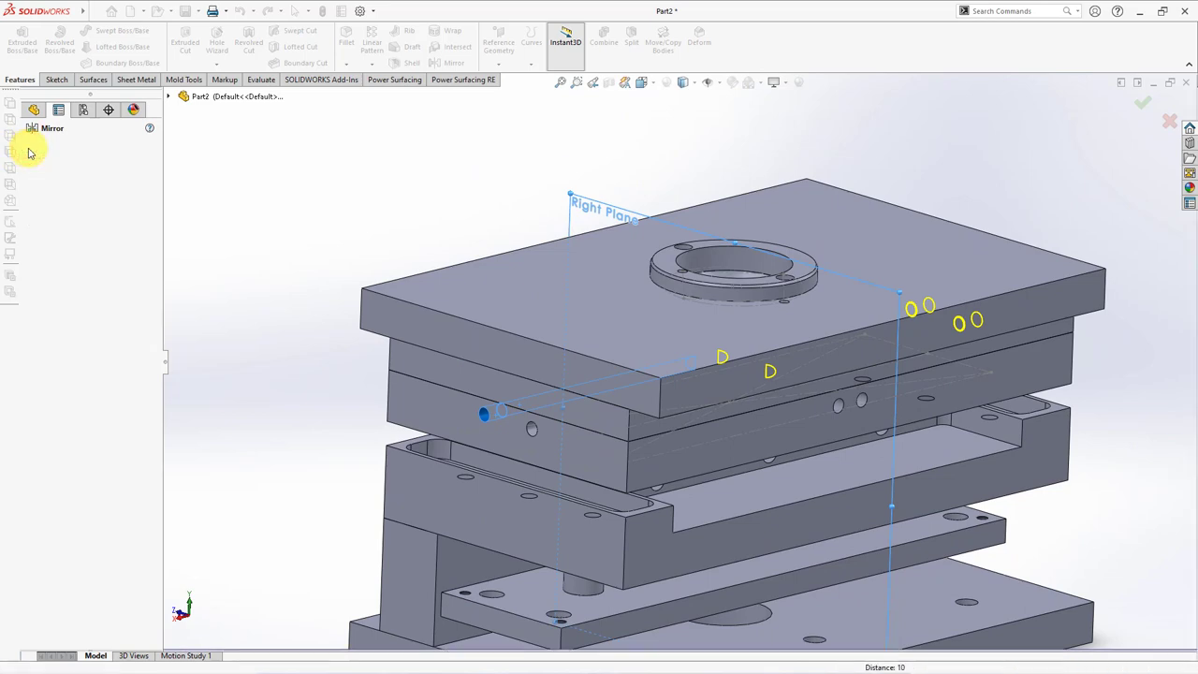
Step: Check a Top Plane section view cut at 23 mm, then close it
left_click(608, 86)
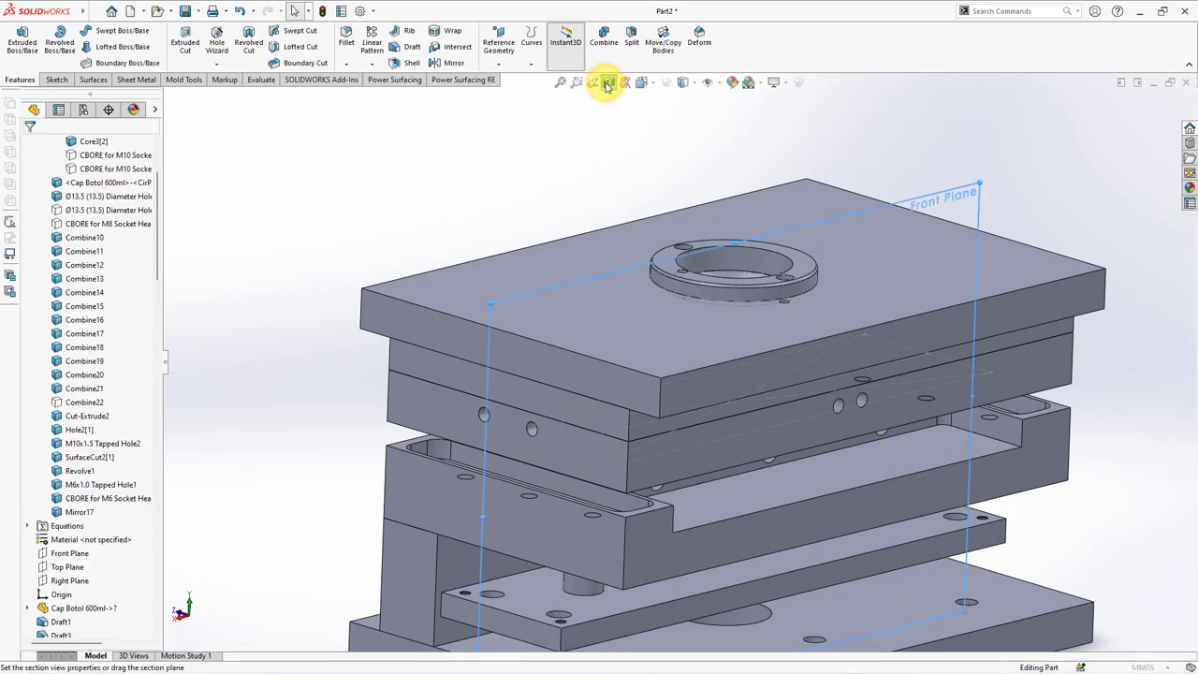
left_click(68, 370)
left_click_drag(737, 353, 733, 309)
left_click(29, 148)
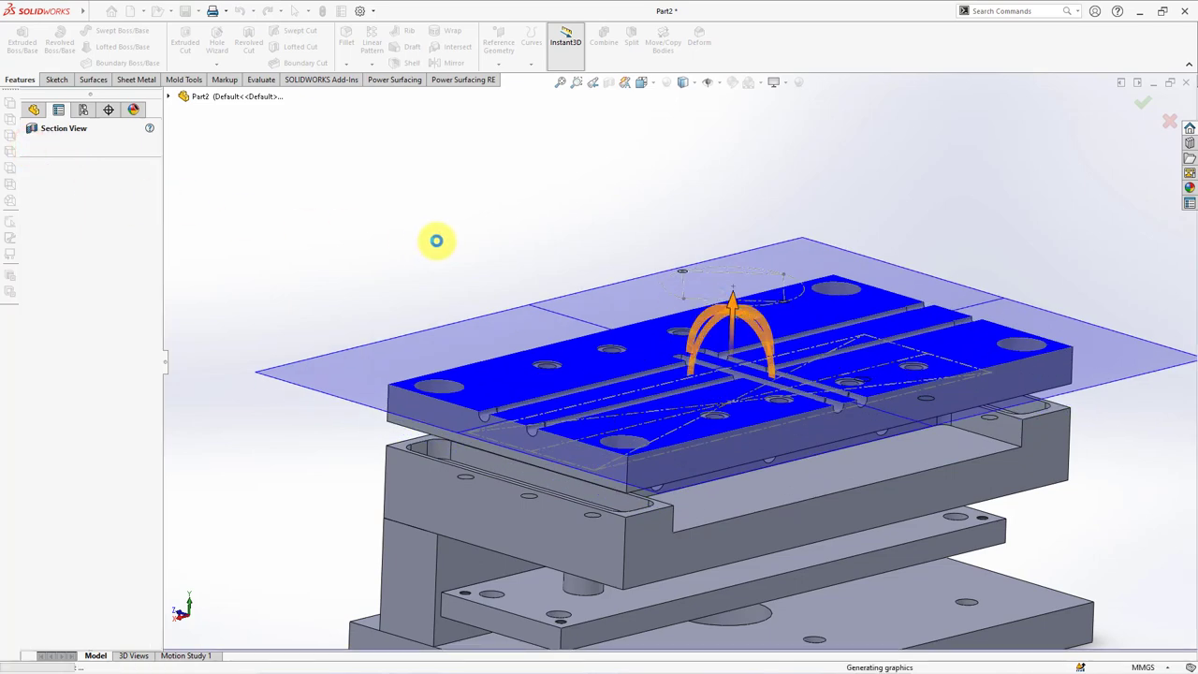
Step: Hide Sketch36 on the grooved plate and return to an isometric view
mouse_move(468, 248)
middle_mouse_down()
mouse_move(461, 403)
mouse_move(465, 321)
middle_mouse_up()
left_click(741, 298)
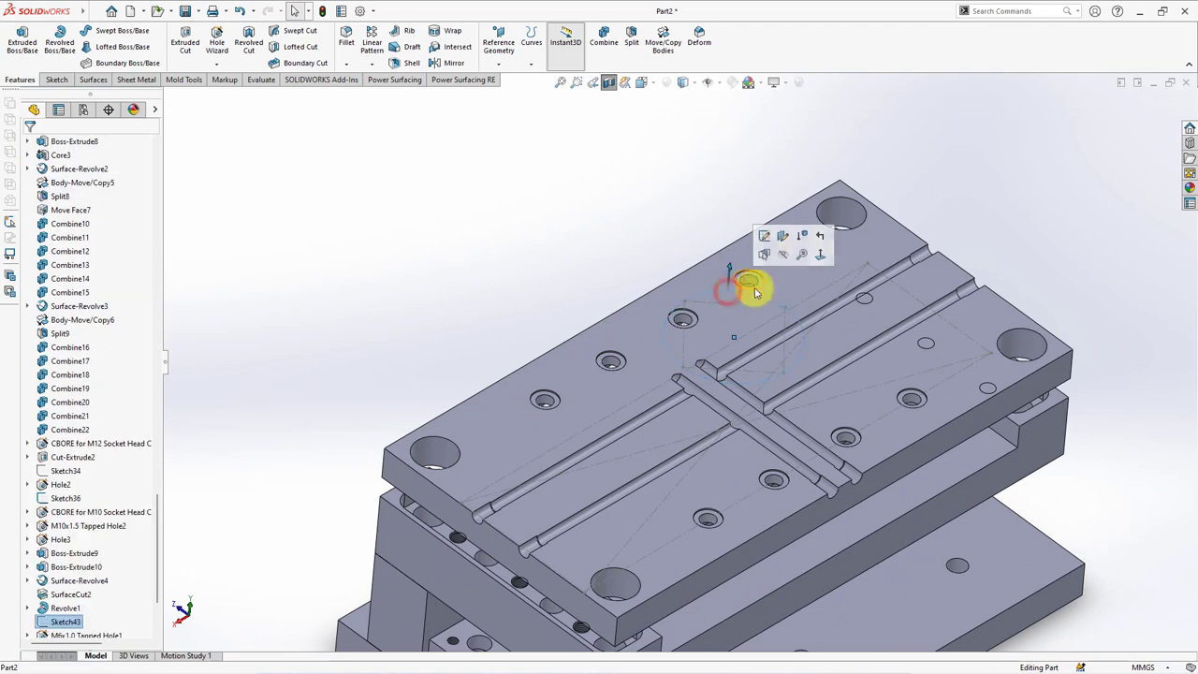
left_click(830, 285)
left_click(882, 251)
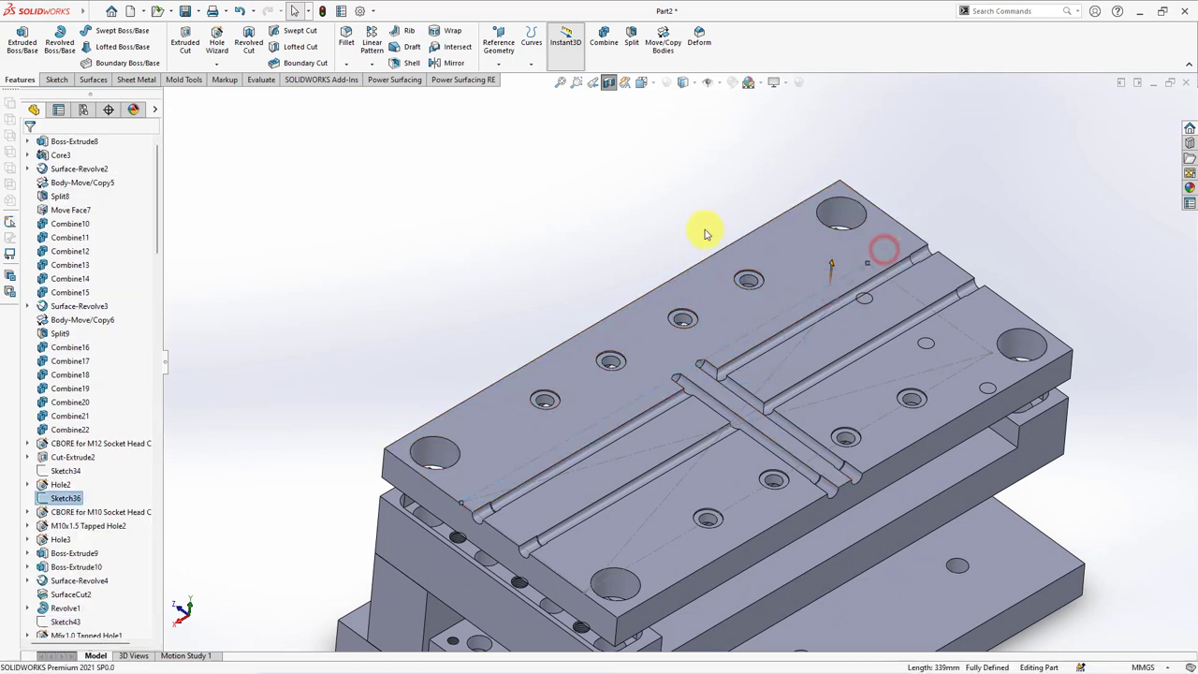
left_click(604, 226)
left_click(606, 87)
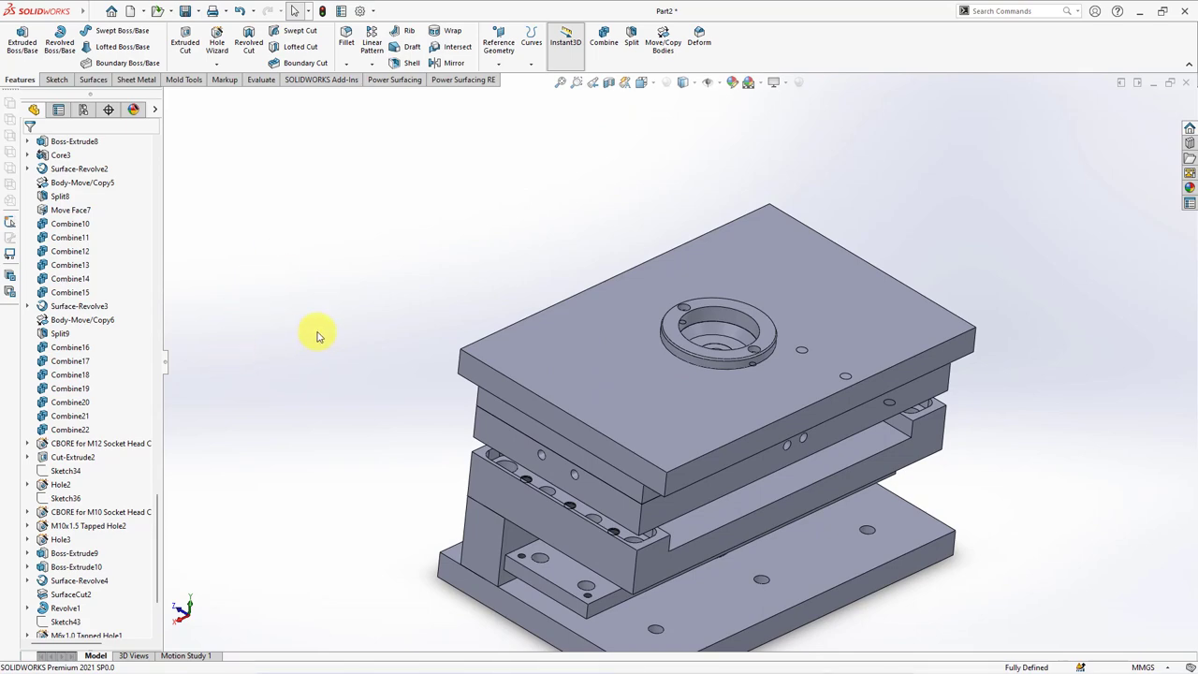
Step: Hide all solid bodies except the Combine22 ejector plate
left_click_drag(157, 519, 172, 179)
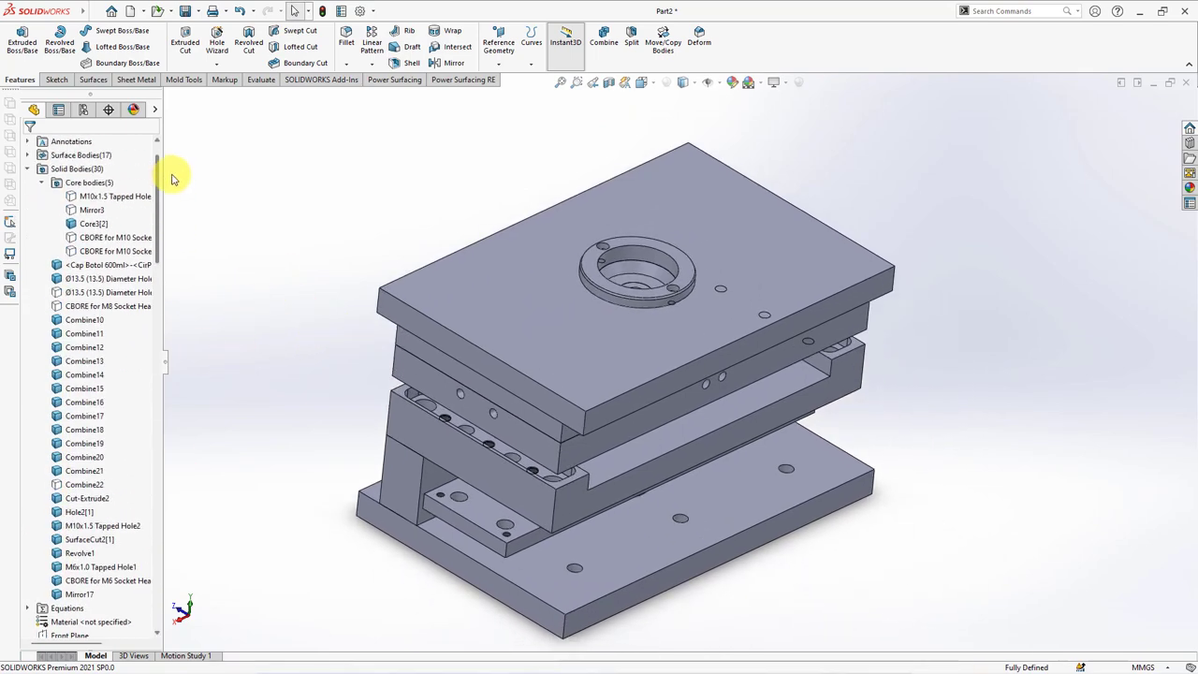
right_click(46, 187)
left_click(42, 170)
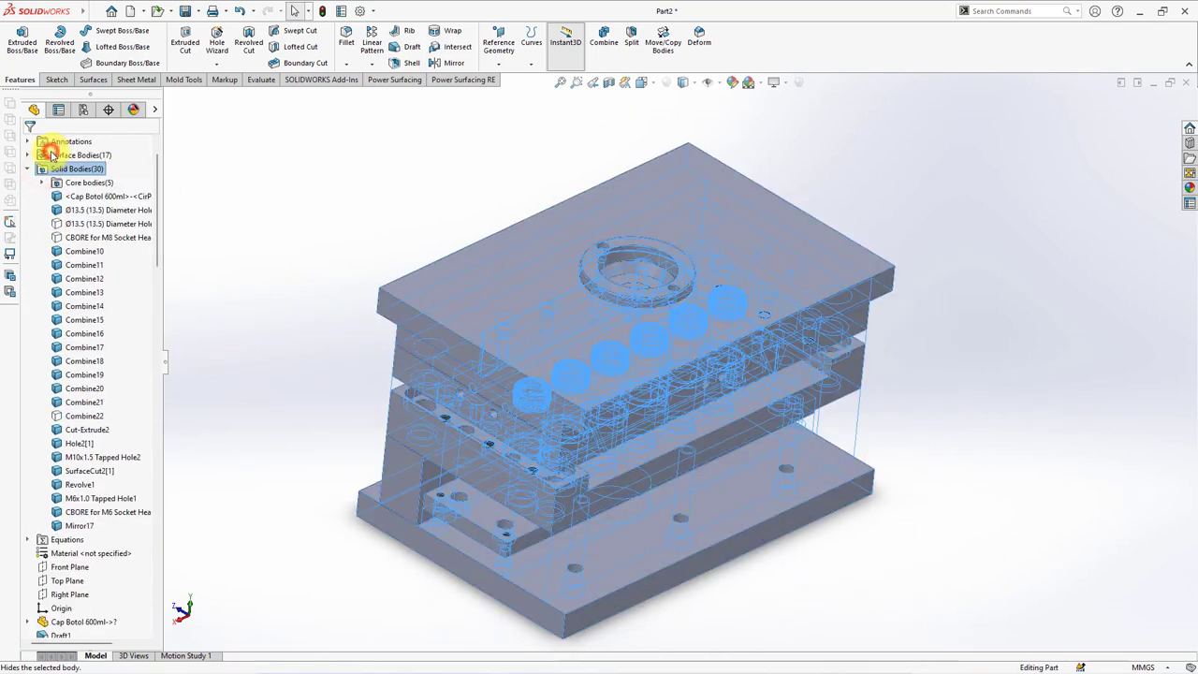
left_click(49, 153)
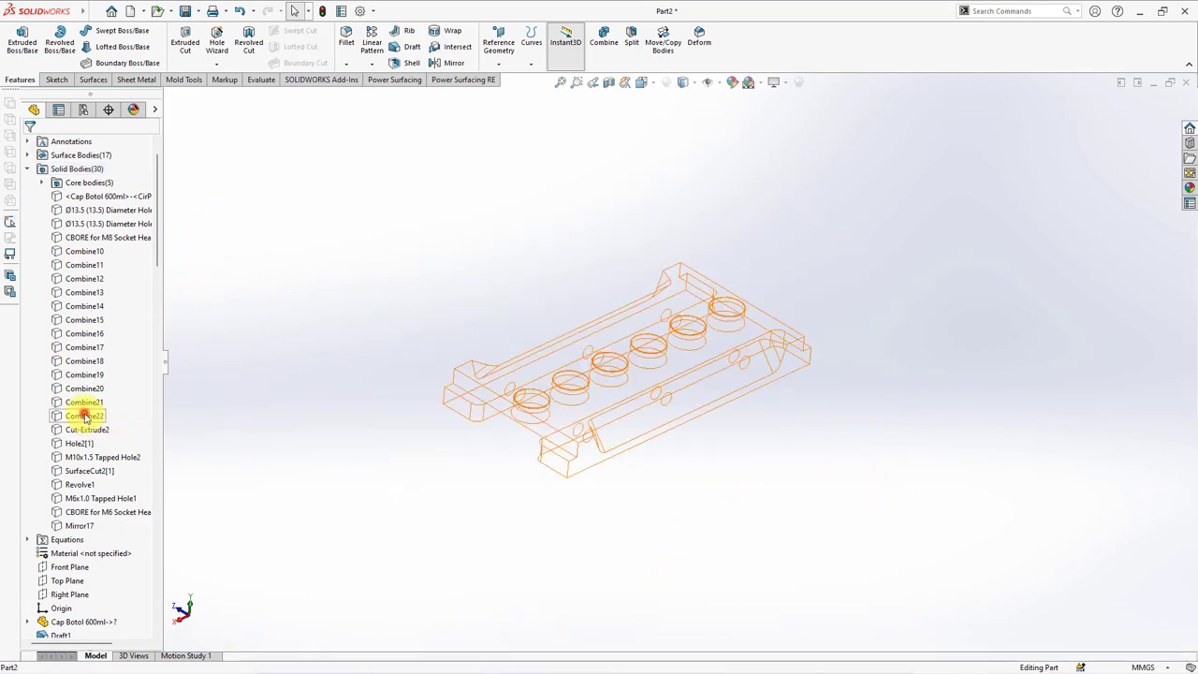
left_click(84, 415)
mouse_move(382, 401)
middle_mouse_down()
mouse_move(426, 482)
mouse_move(390, 409)
mouse_move(374, 243)
middle_mouse_up()
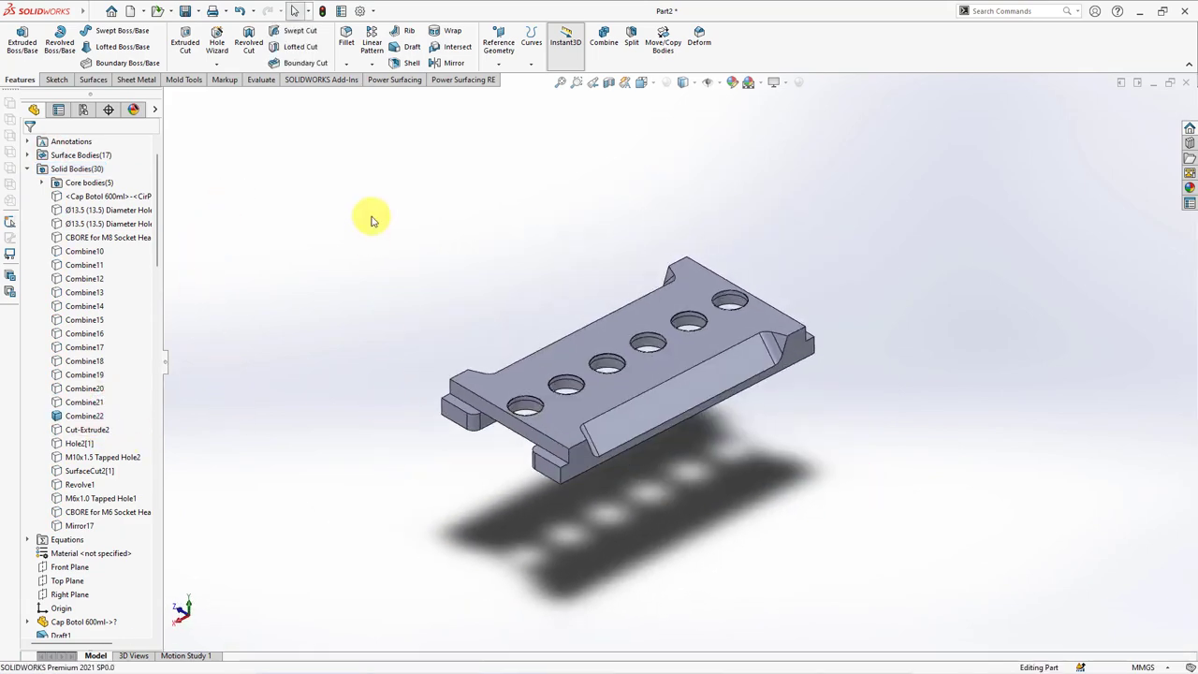
Step: Split Combine22 along the Front Plane into two bodies, Split10[1] and Split10[2]
left_click(635, 54)
right_click(185, 101)
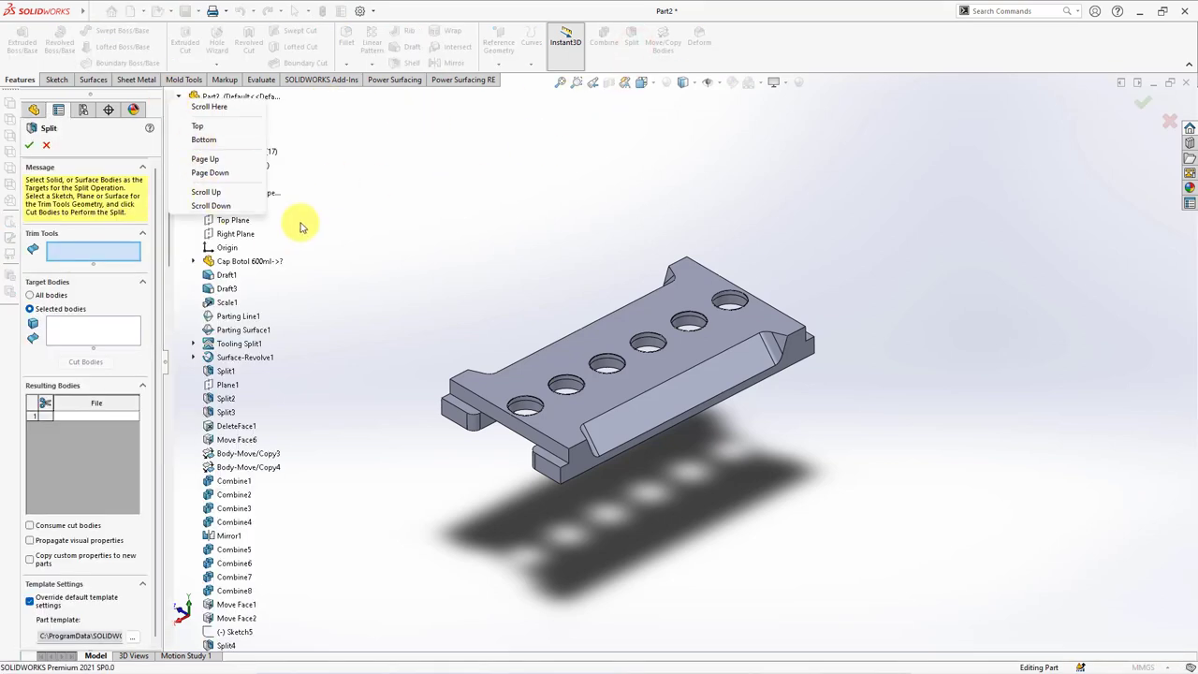
key("Escape")
left_click(235, 206)
left_click(93, 330)
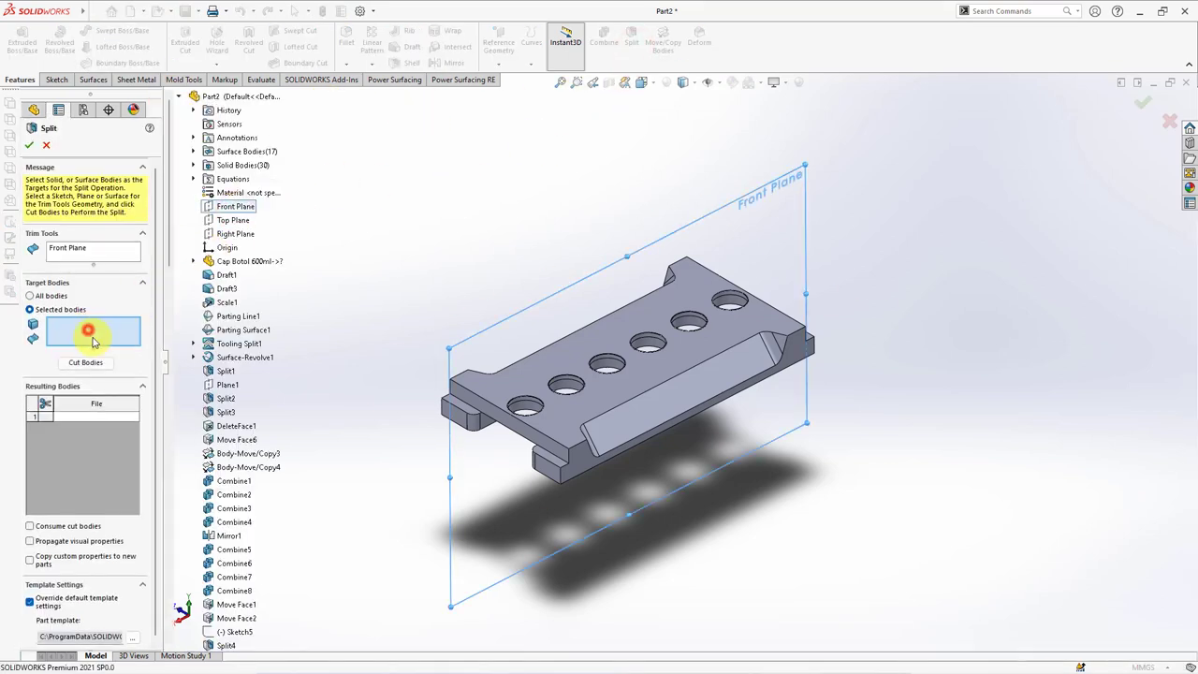
left_click(561, 421)
left_click(94, 362)
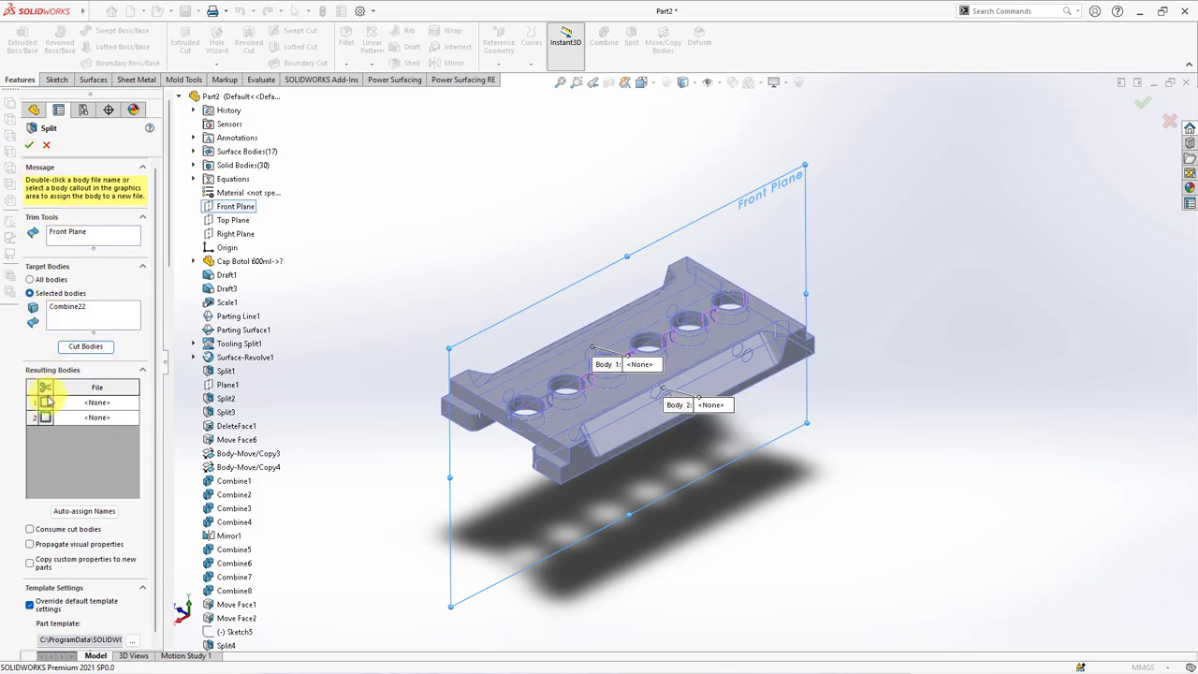
left_click(31, 144)
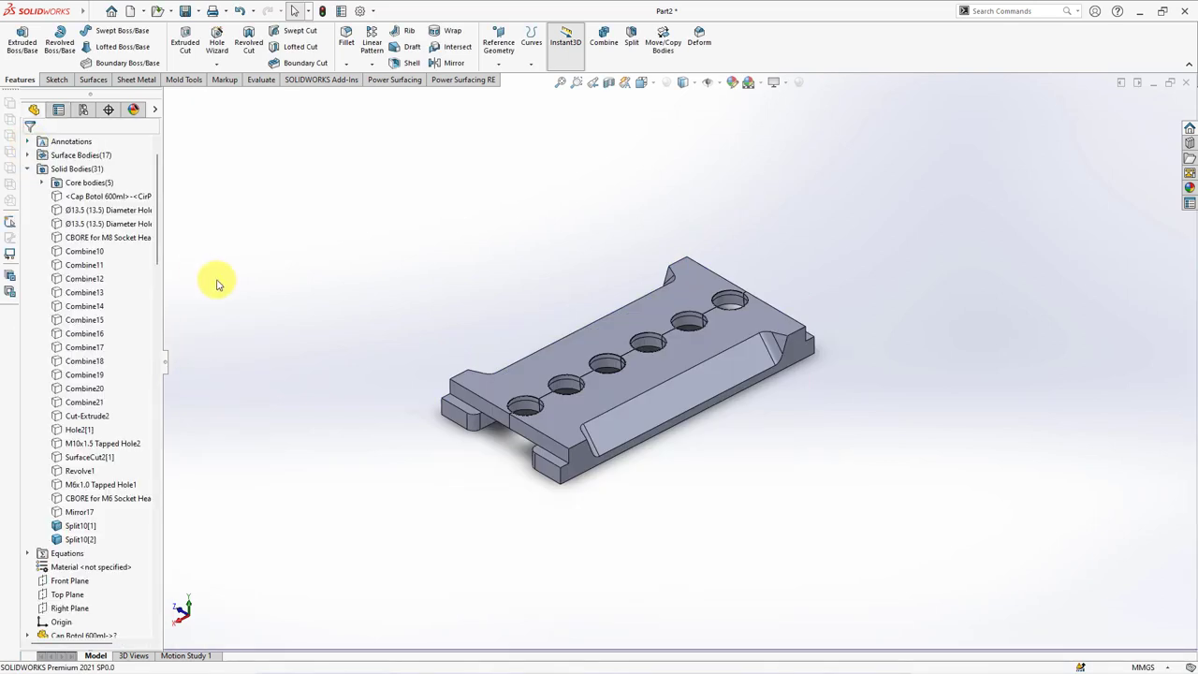
middle_click_drag(414, 289, 415, 318)
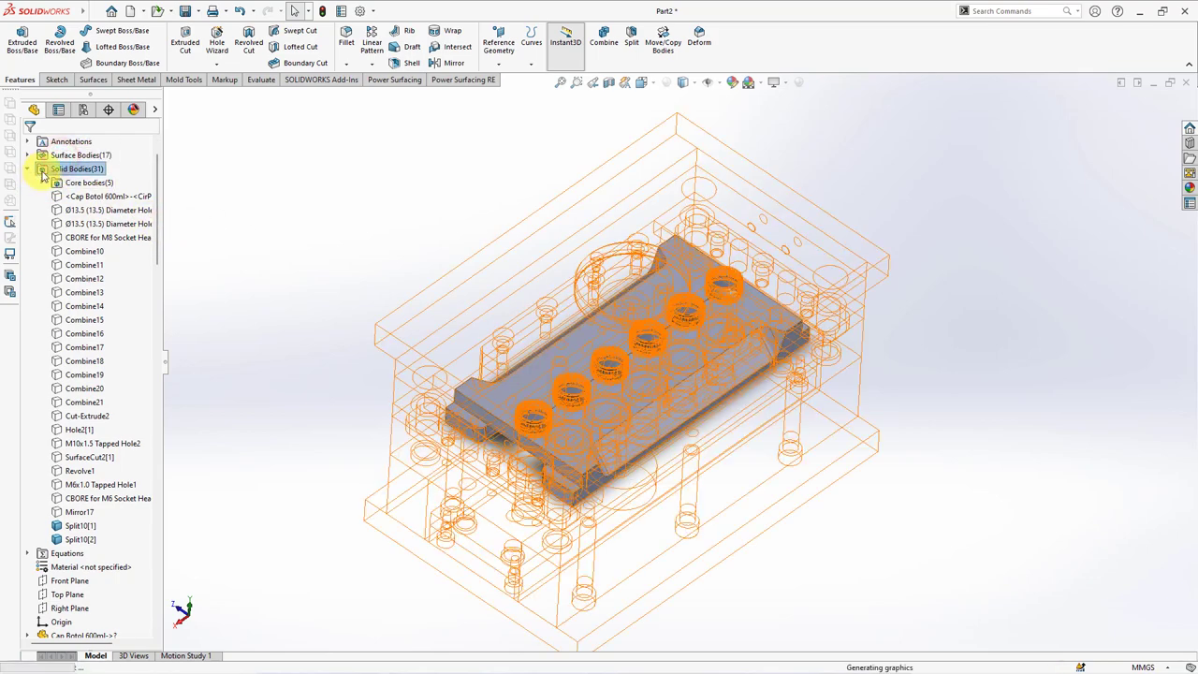
Step: Show all the solid bodies of the mold again
left_click(42, 171)
left_click(296, 201)
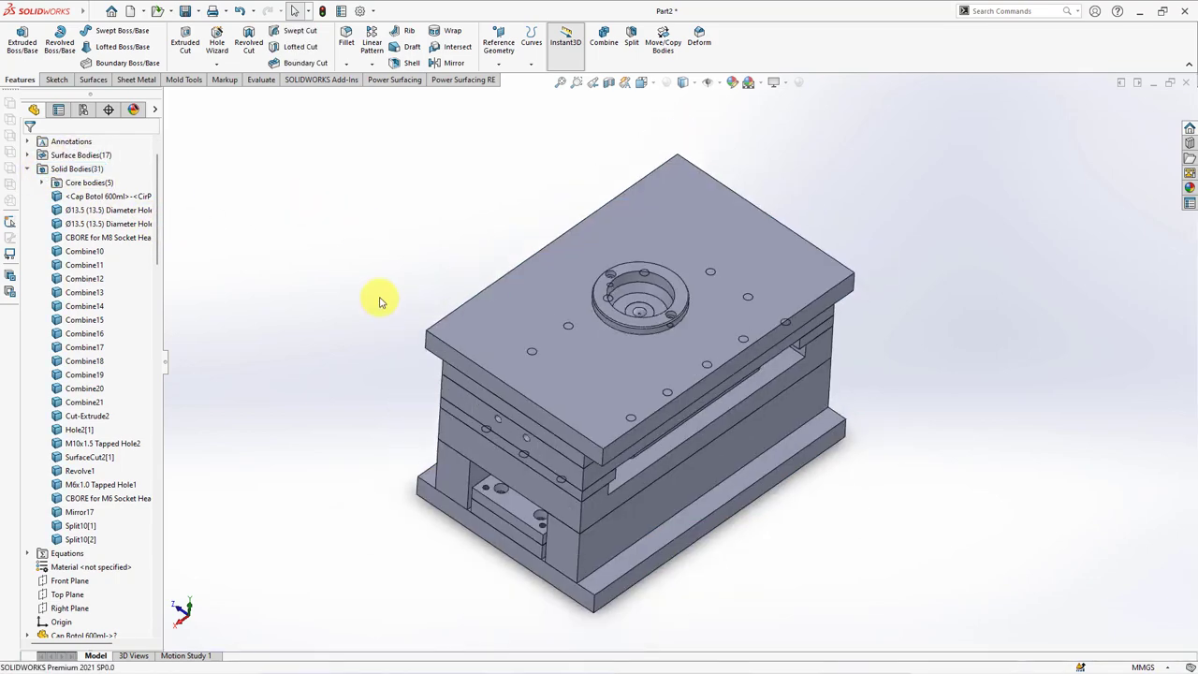
mouse_move(387, 299)
middle_mouse_down()
mouse_move(386, 219)
mouse_move(561, 321)
mouse_move(701, 294)
middle_mouse_up()
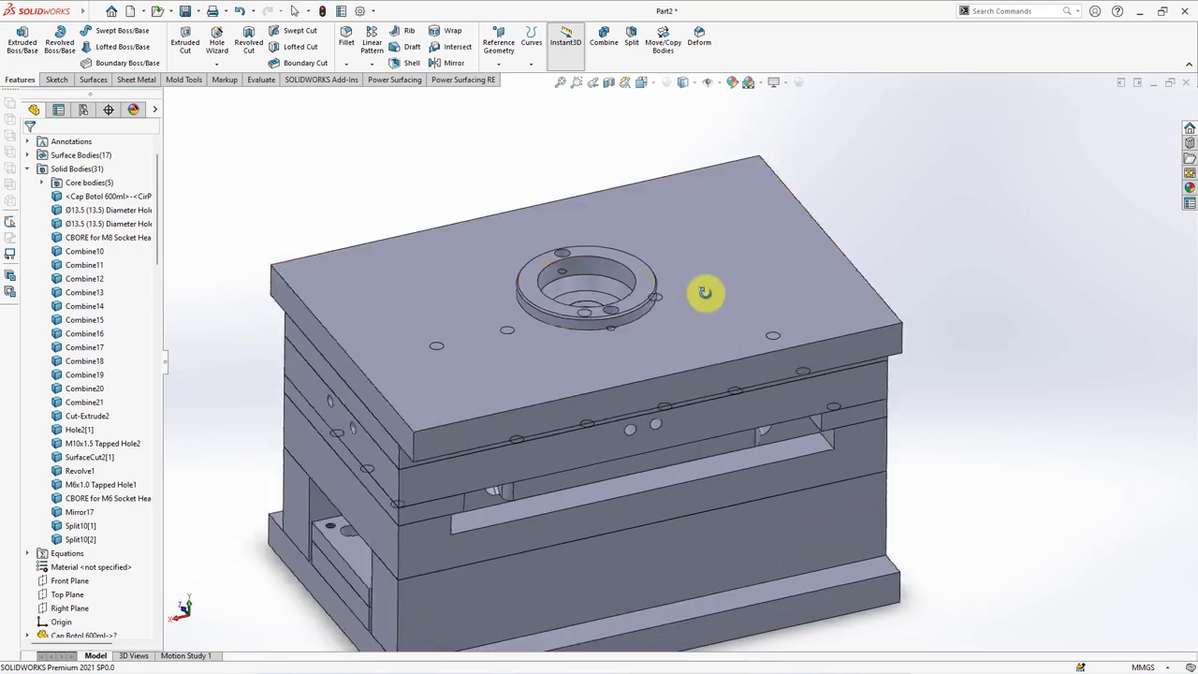
Step: Display a section view of the mold cut along the Front Plane
left_click(608, 85)
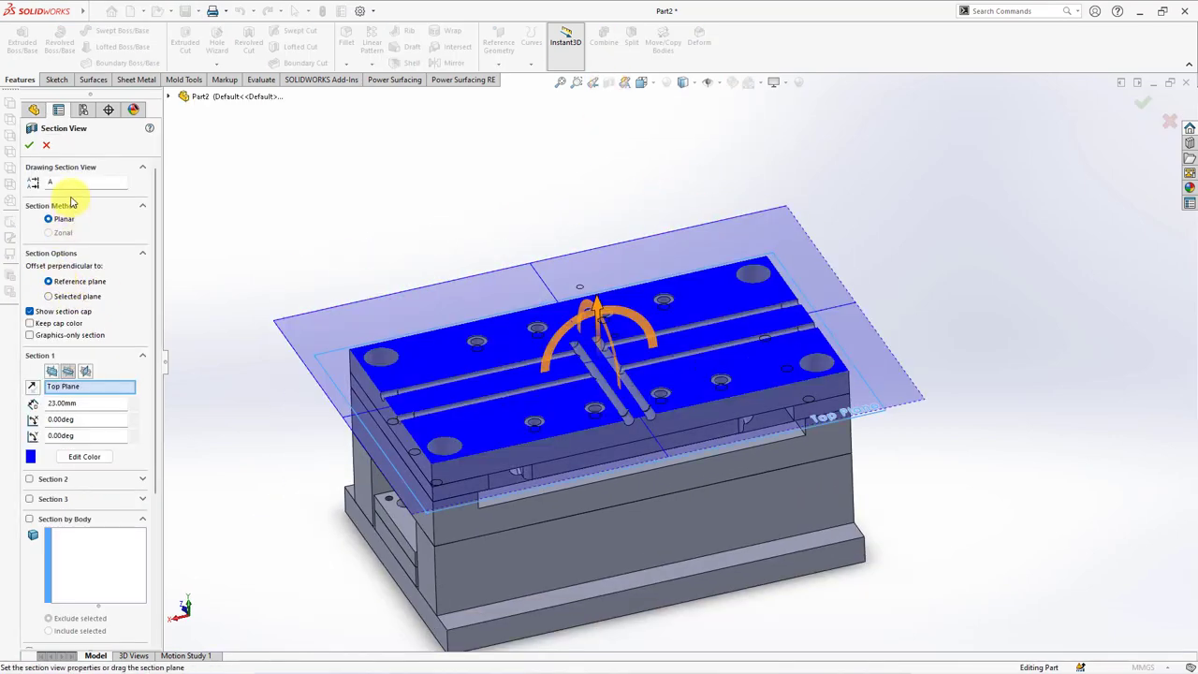
left_click(86, 371)
left_click(51, 369)
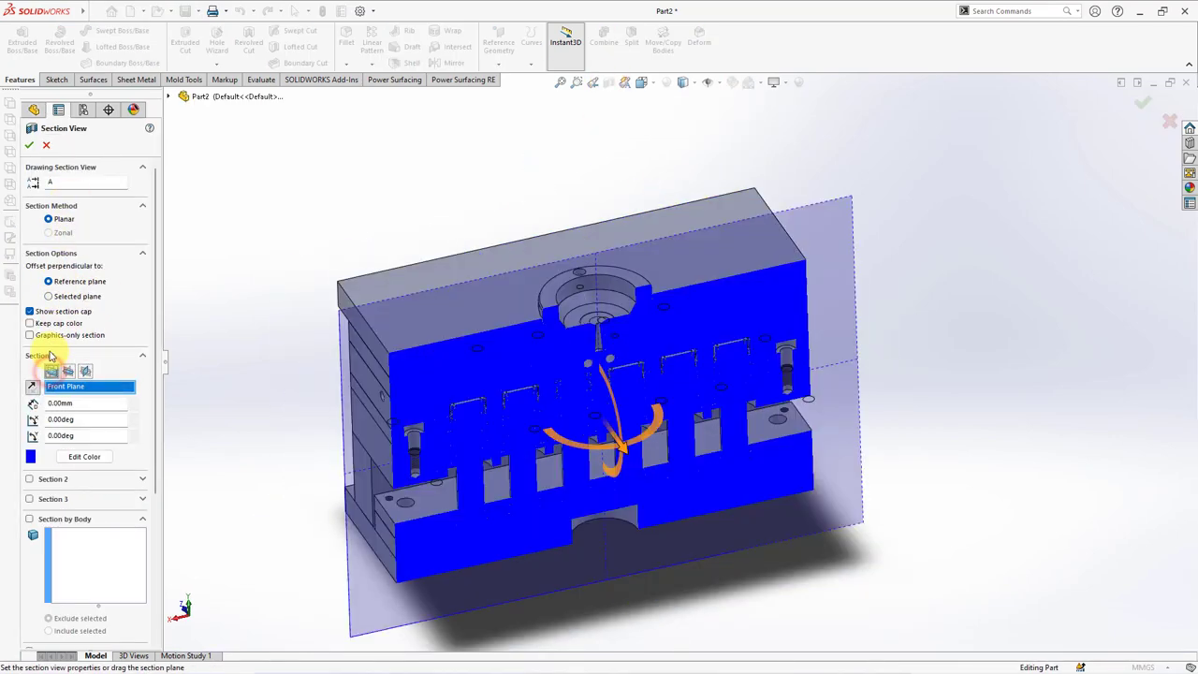
left_click(30, 146)
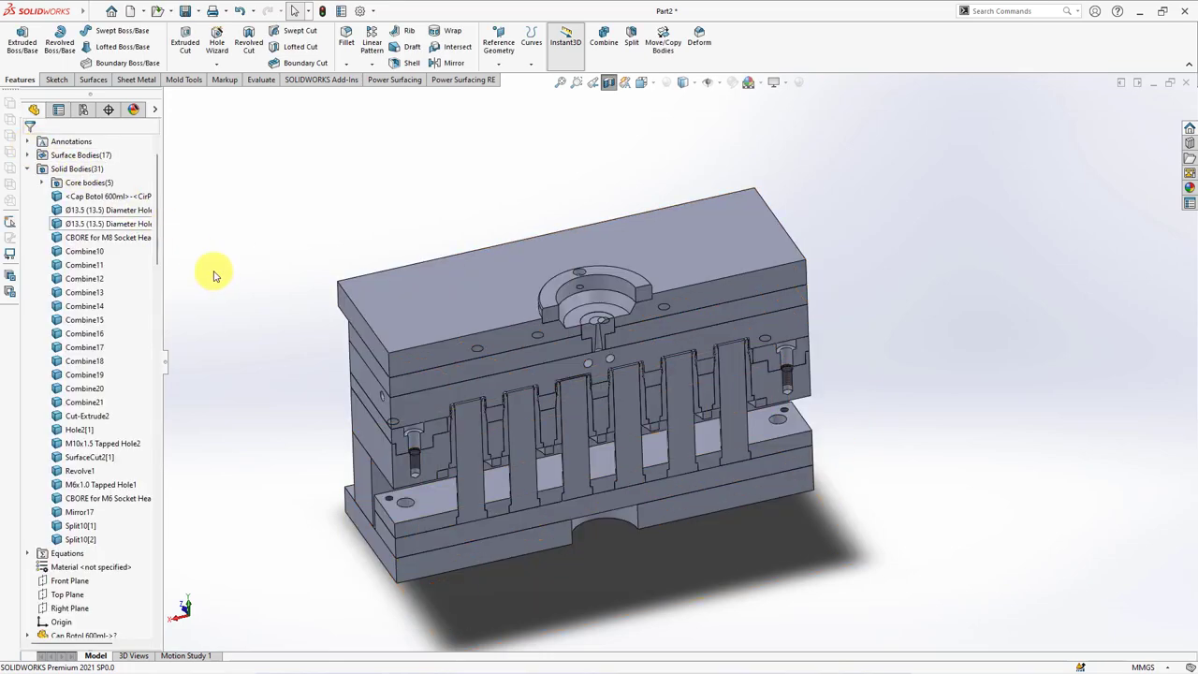
scroll(577, 478, "down", 3)
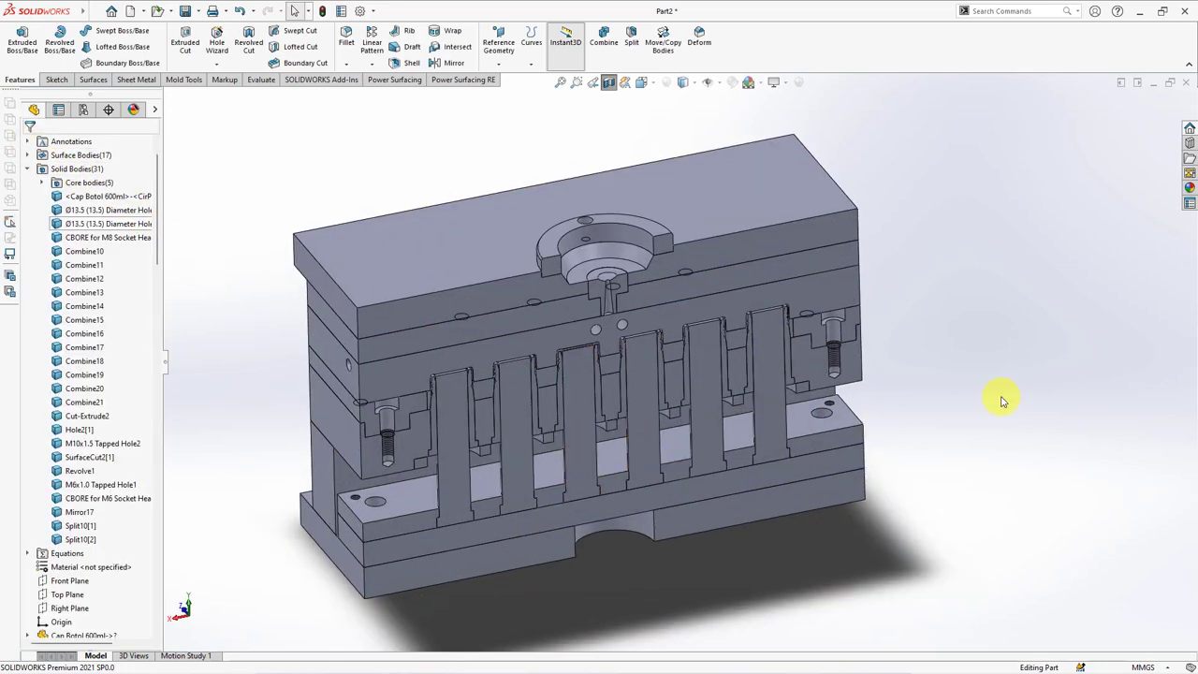